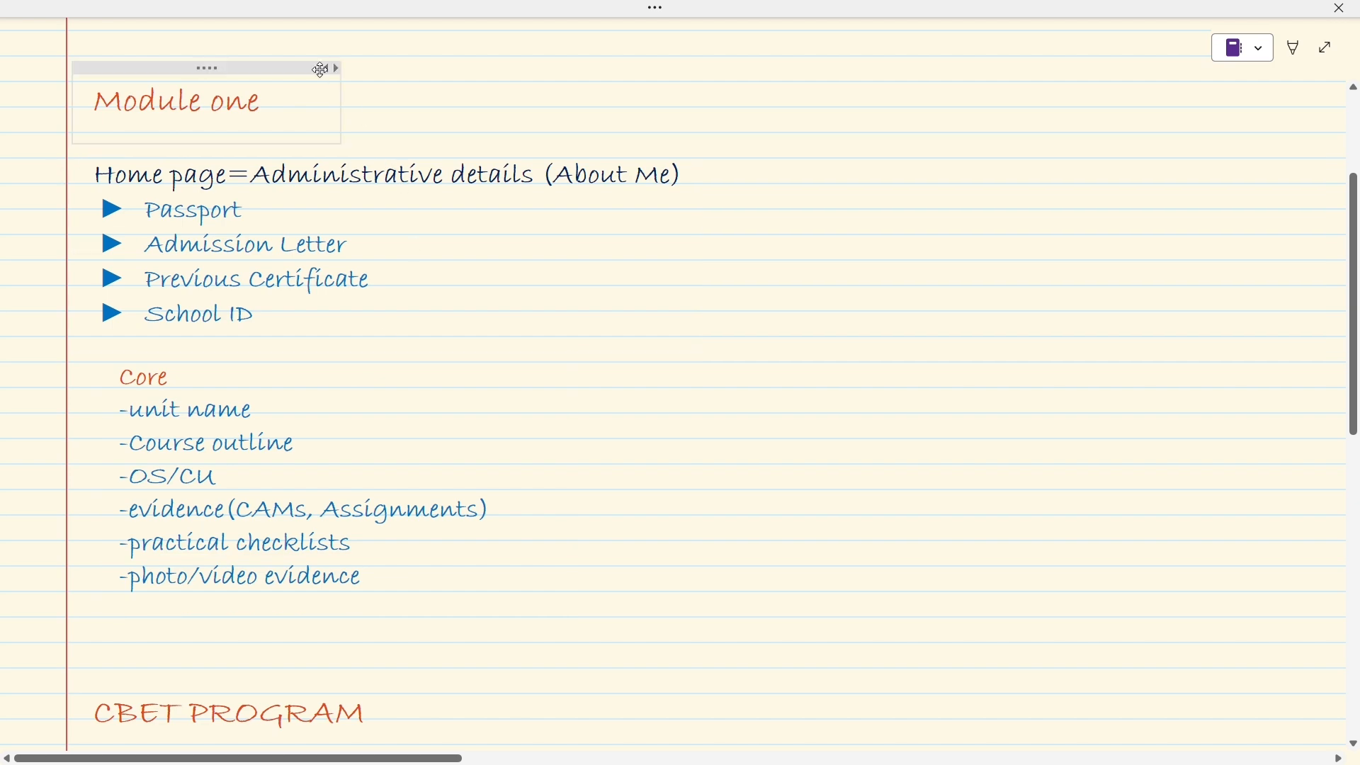
# Scroll the OneNote notes back to MODULAR PROGRAM and bring up the Windows Start menu
pyautogui.scroll(3, 301, 227)
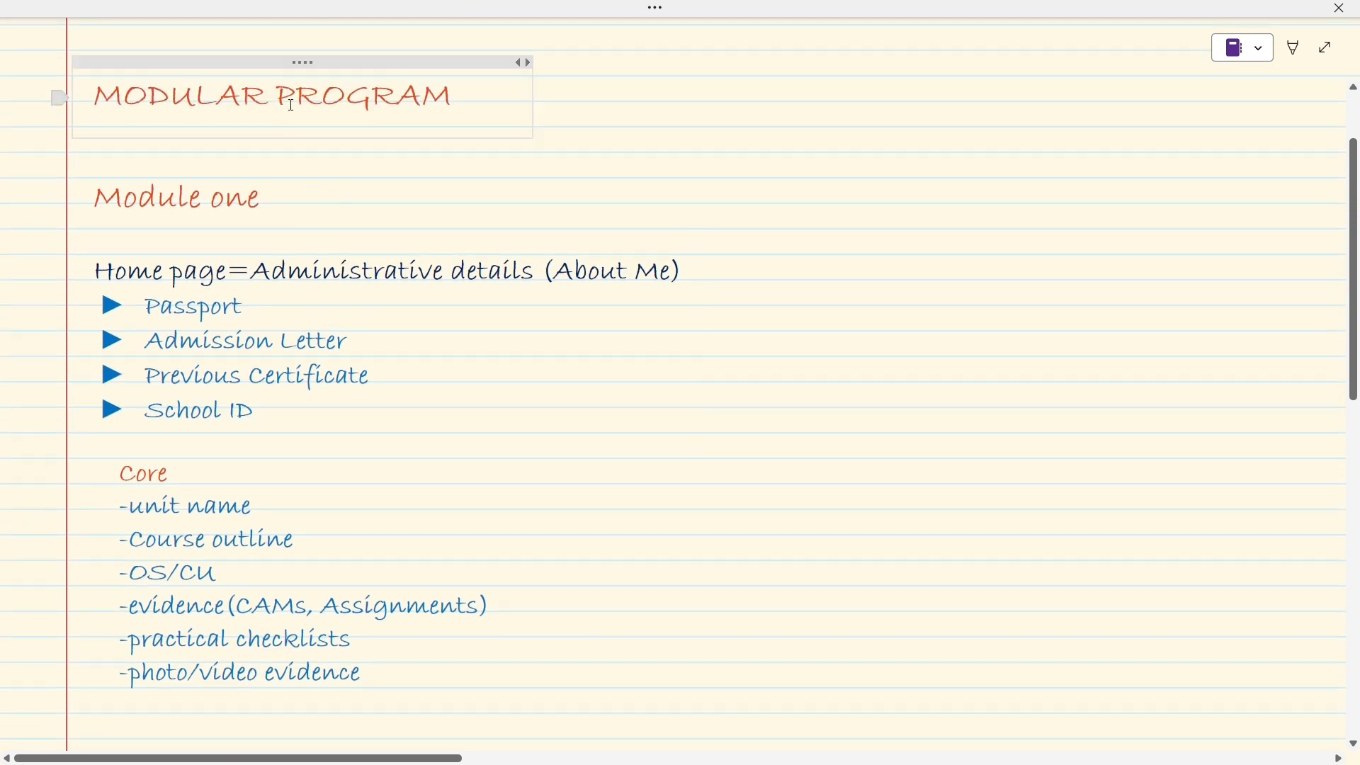
pyautogui.scroll(-10, 328, 294)
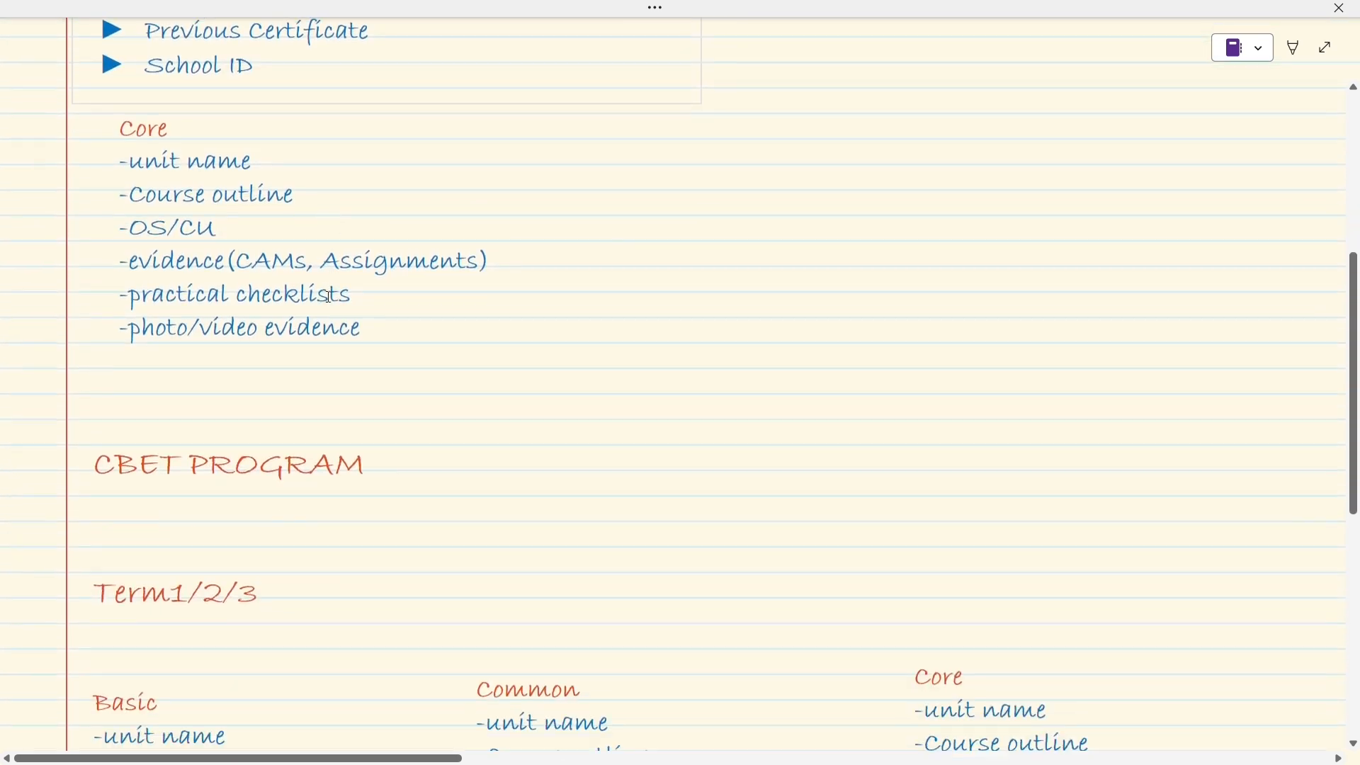
pyautogui.scroll(9, 329, 297)
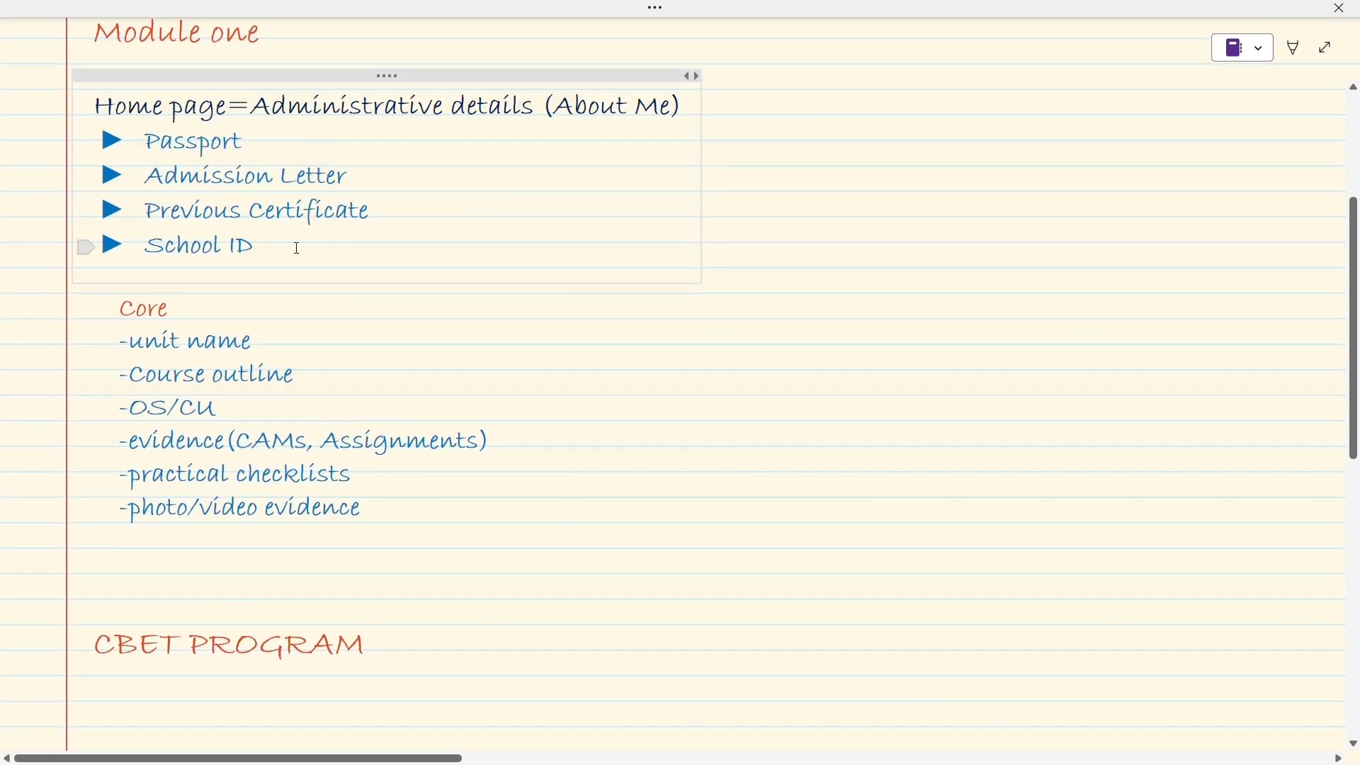
pyautogui.scroll(-9, 296, 245)
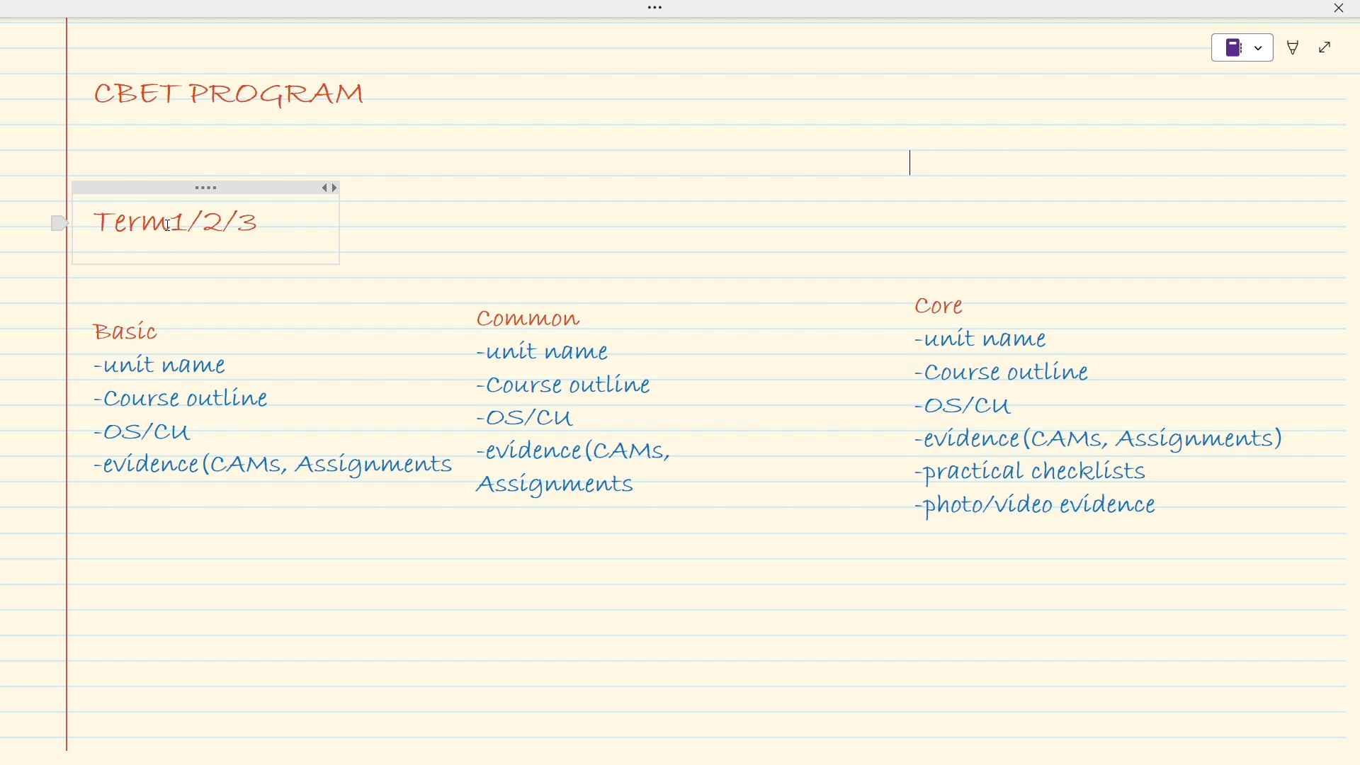
pyautogui.scroll(10, 169, 226)
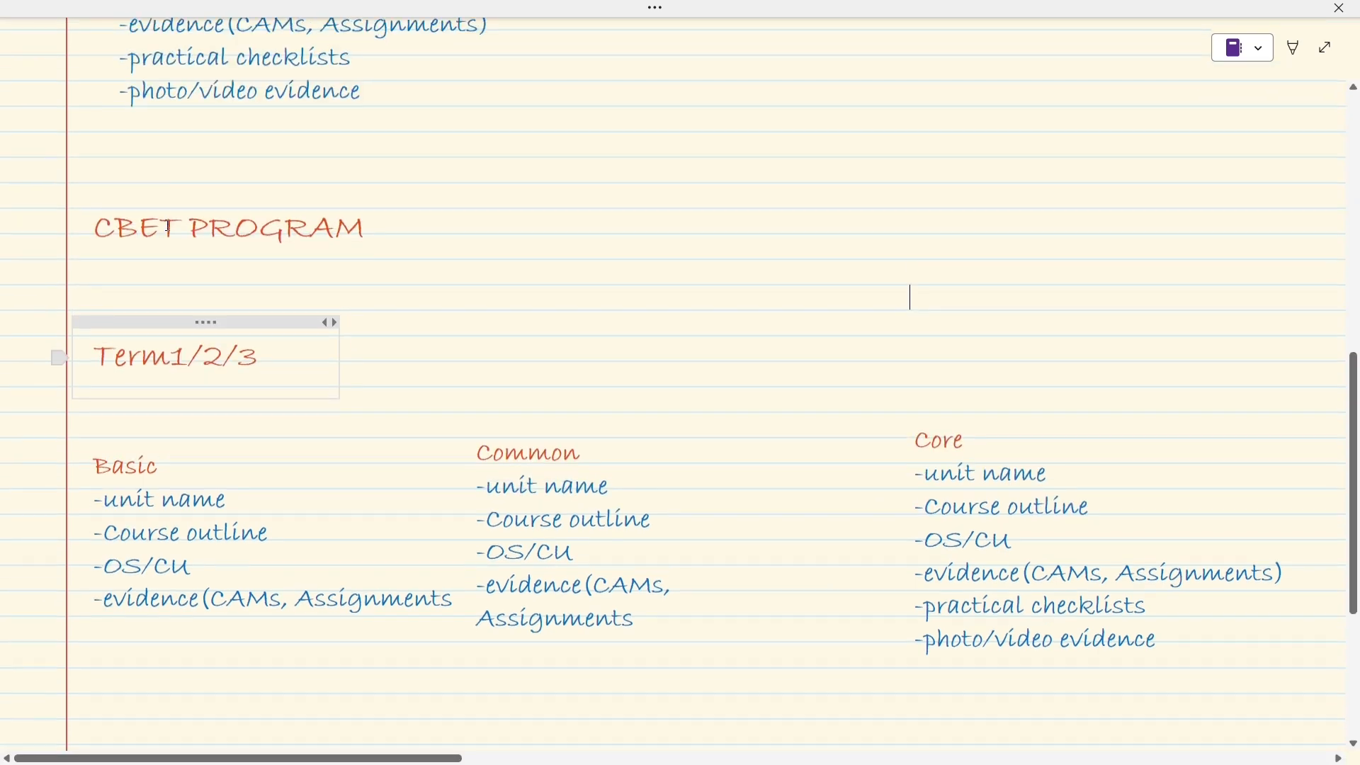
pyautogui.scroll(3, 169, 225)
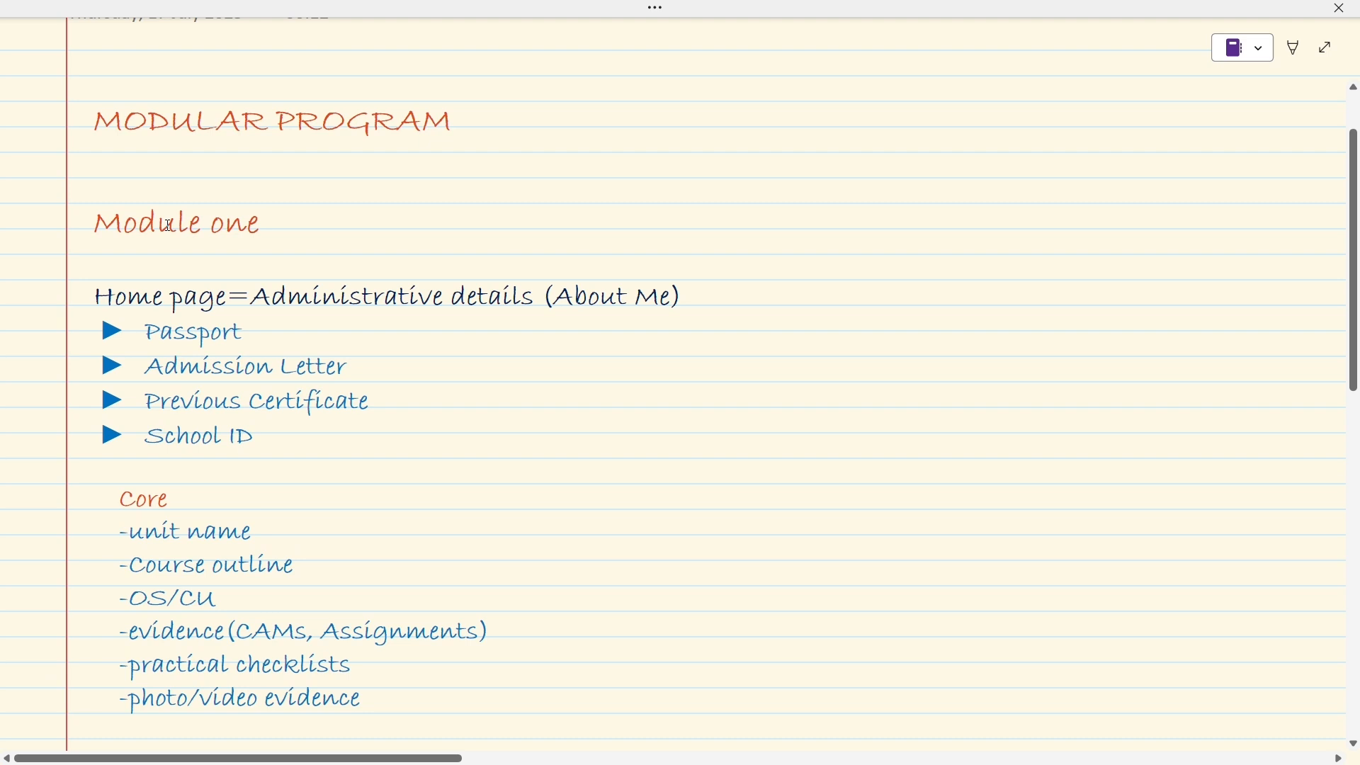
pyautogui.scroll(-2, 168, 225)
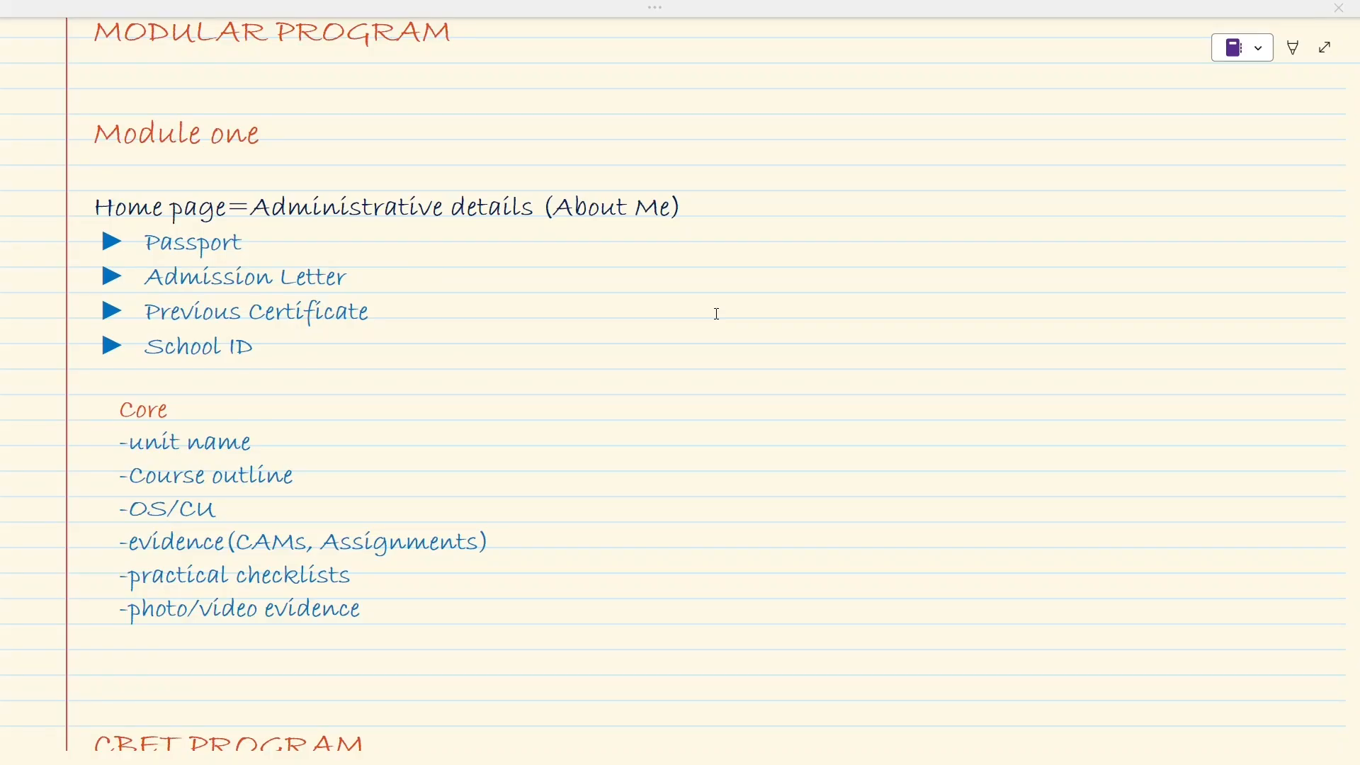
pyautogui.press('super')
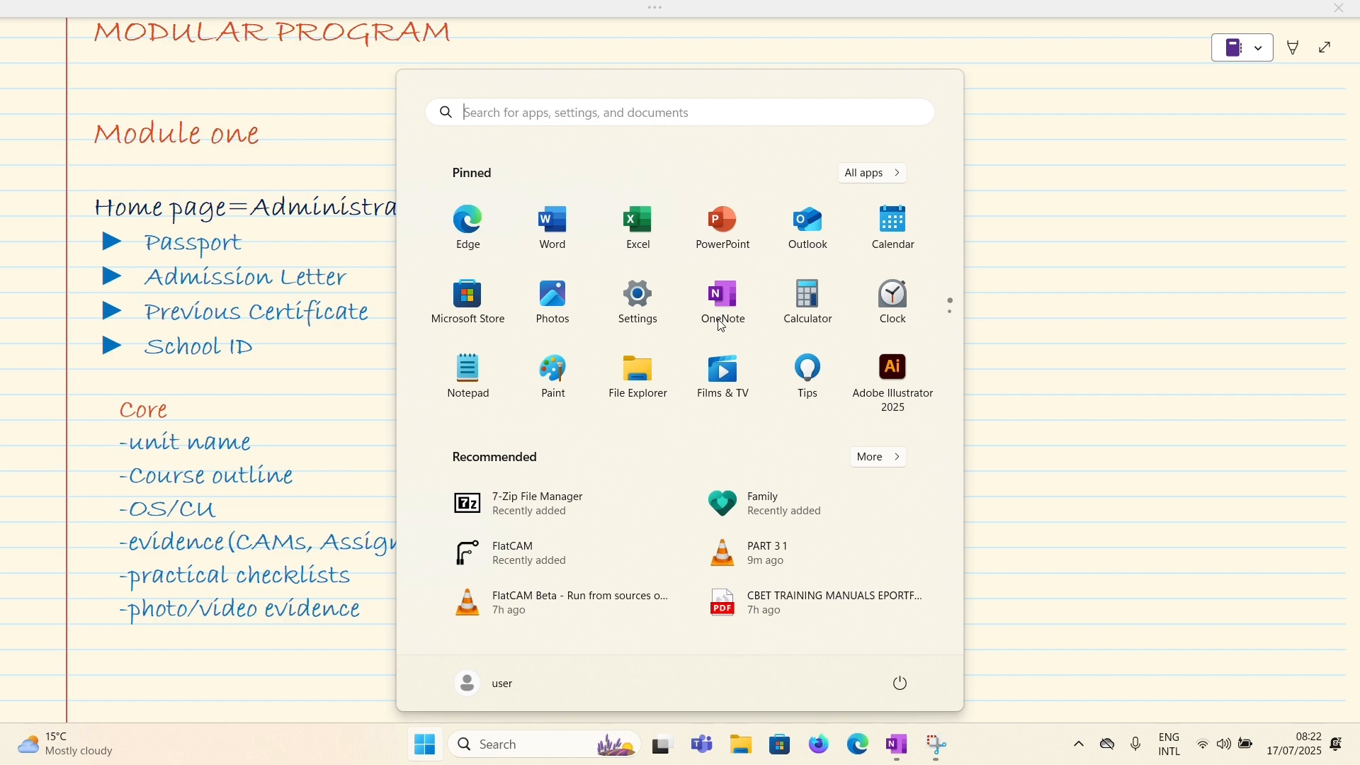
# Launch Firefox from the taskbar so a New Tab page appears
pyautogui.click(827, 758)
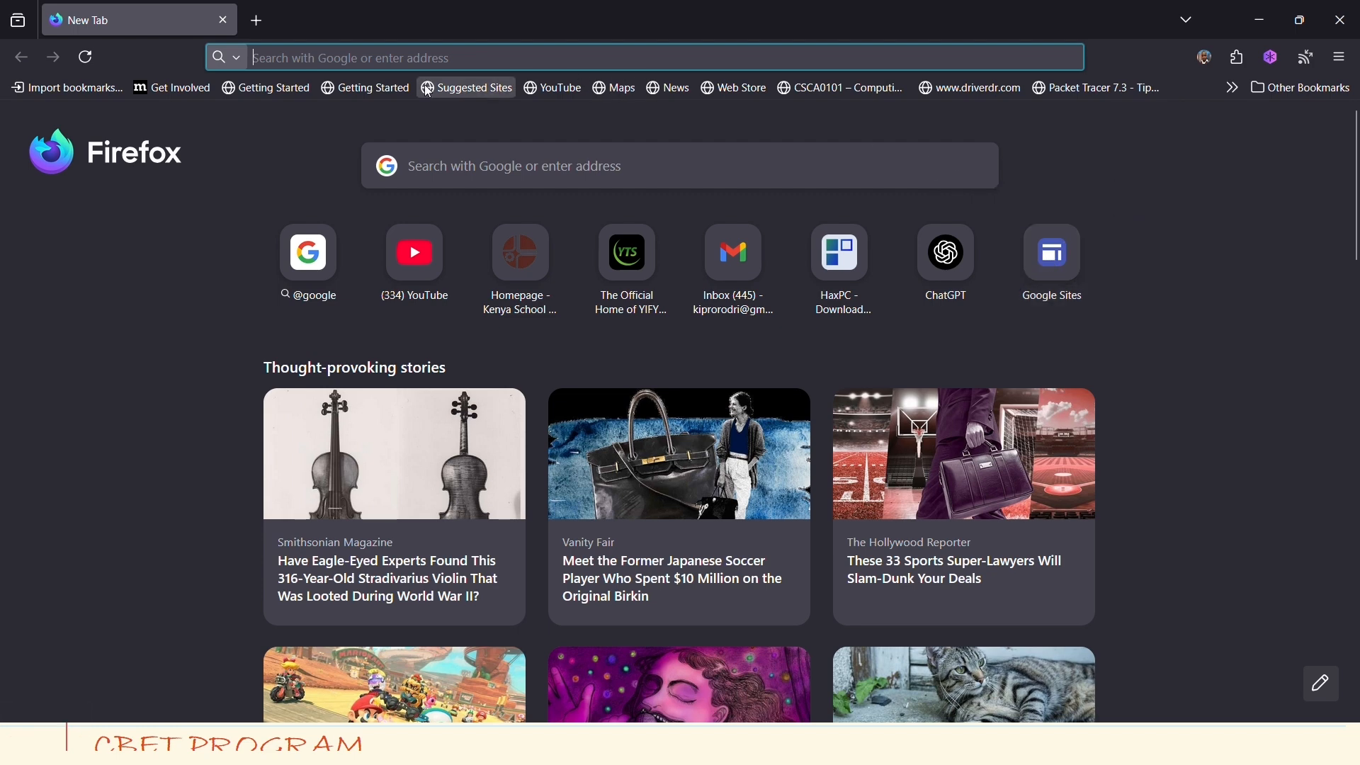
# Search the web for 'google sites' from the Firefox address bar
pyautogui.click(428, 59)
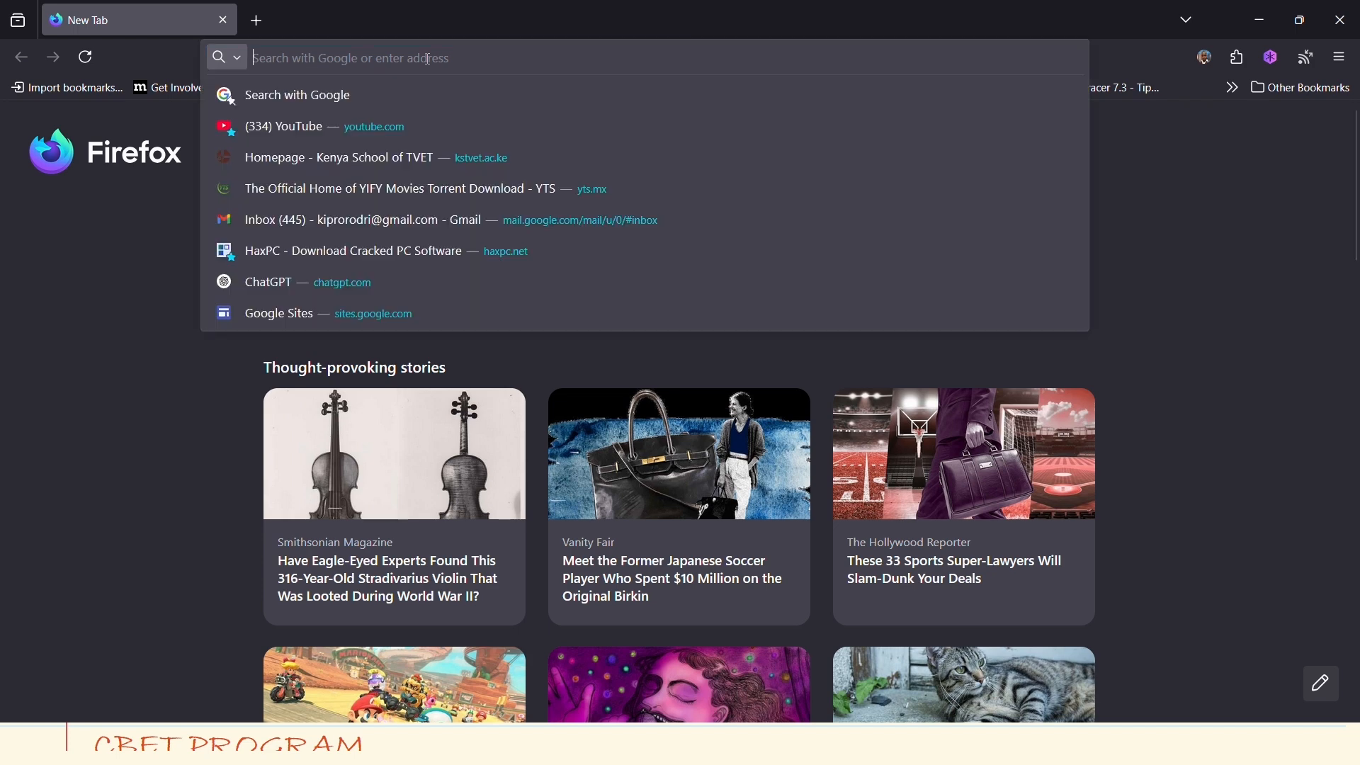
pyautogui.write('google')
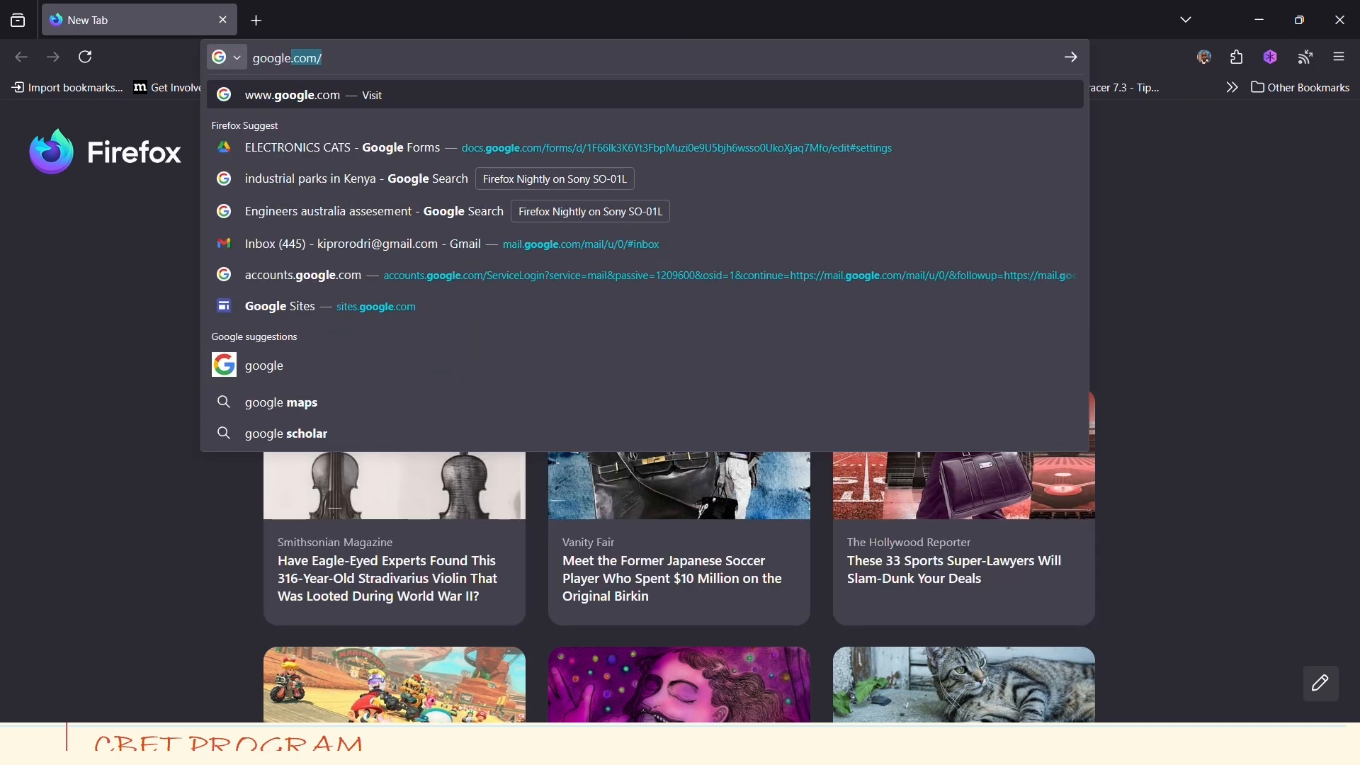
pyautogui.write(' sites')
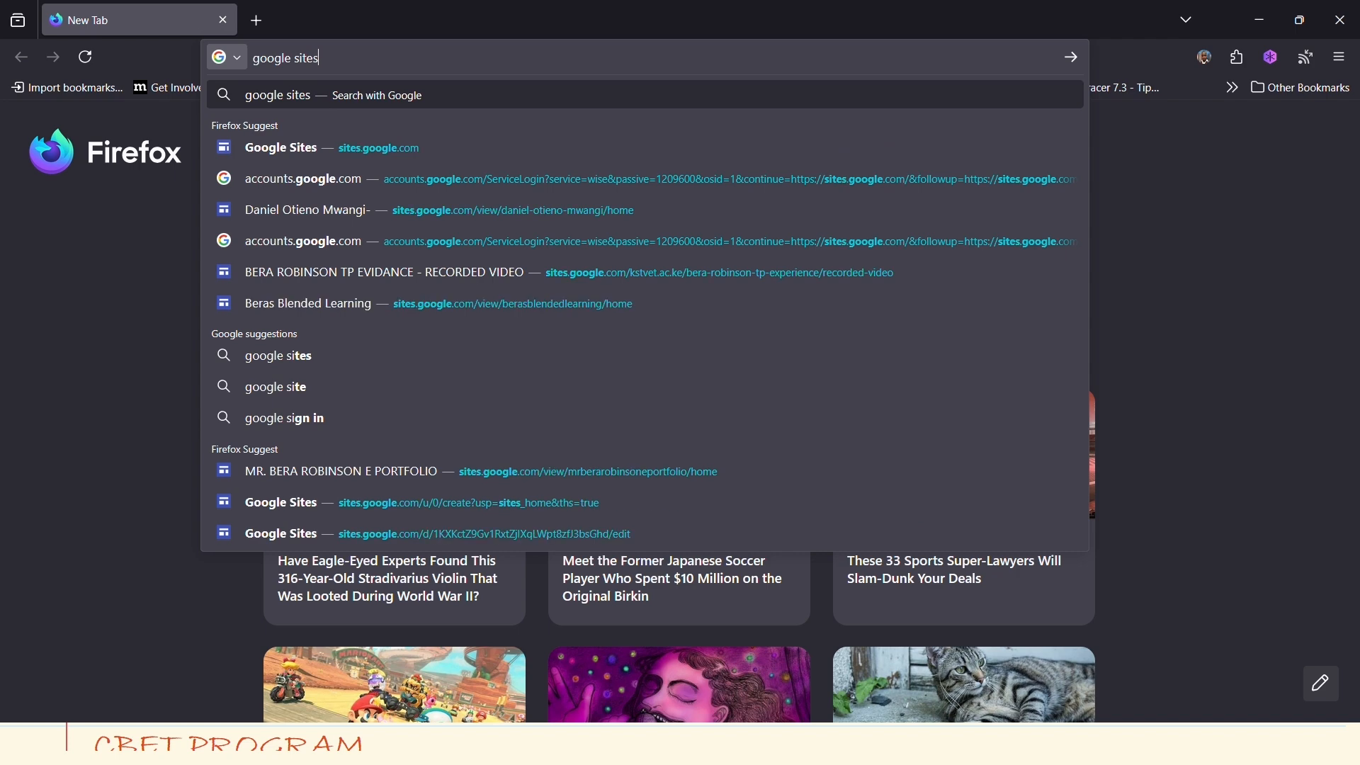
pyautogui.press('Return')
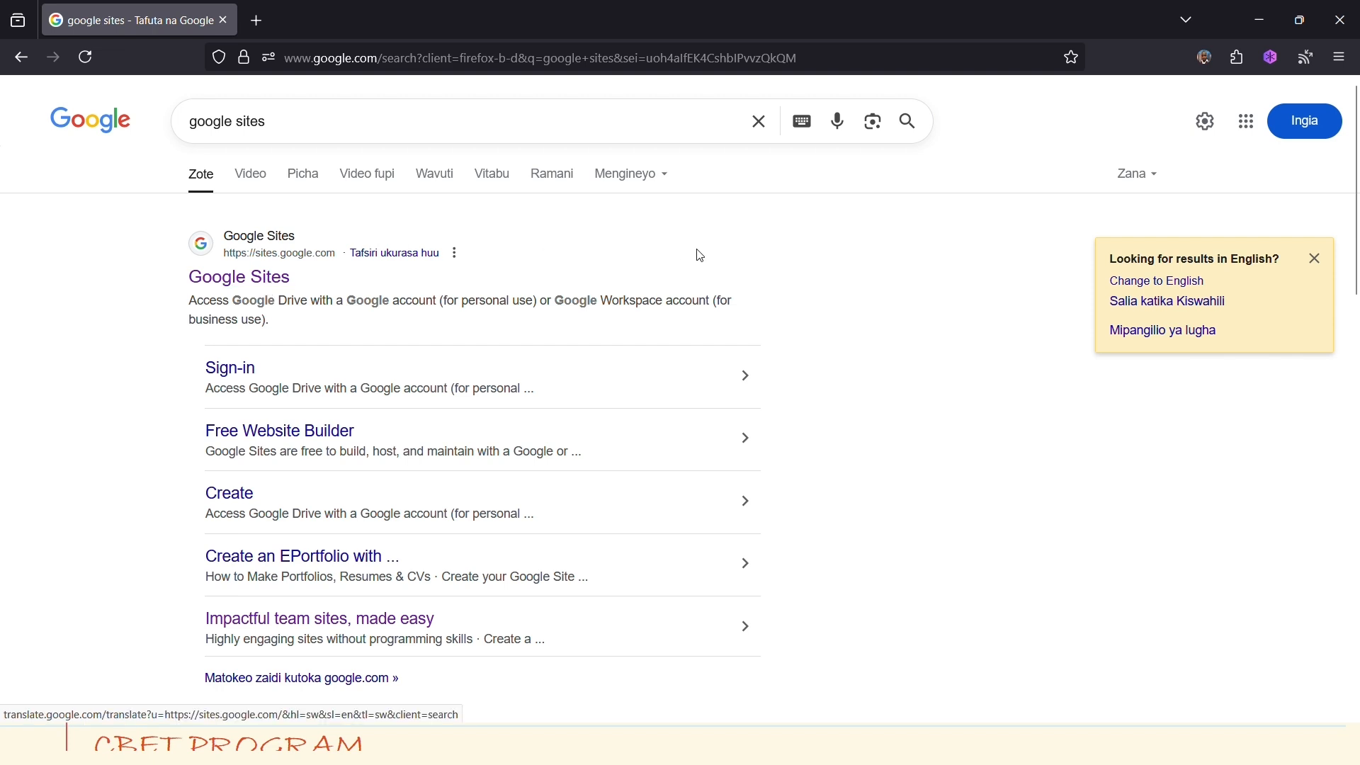
# Show the Google apps grid and scroll to its bottom
pyautogui.click(1248, 126)
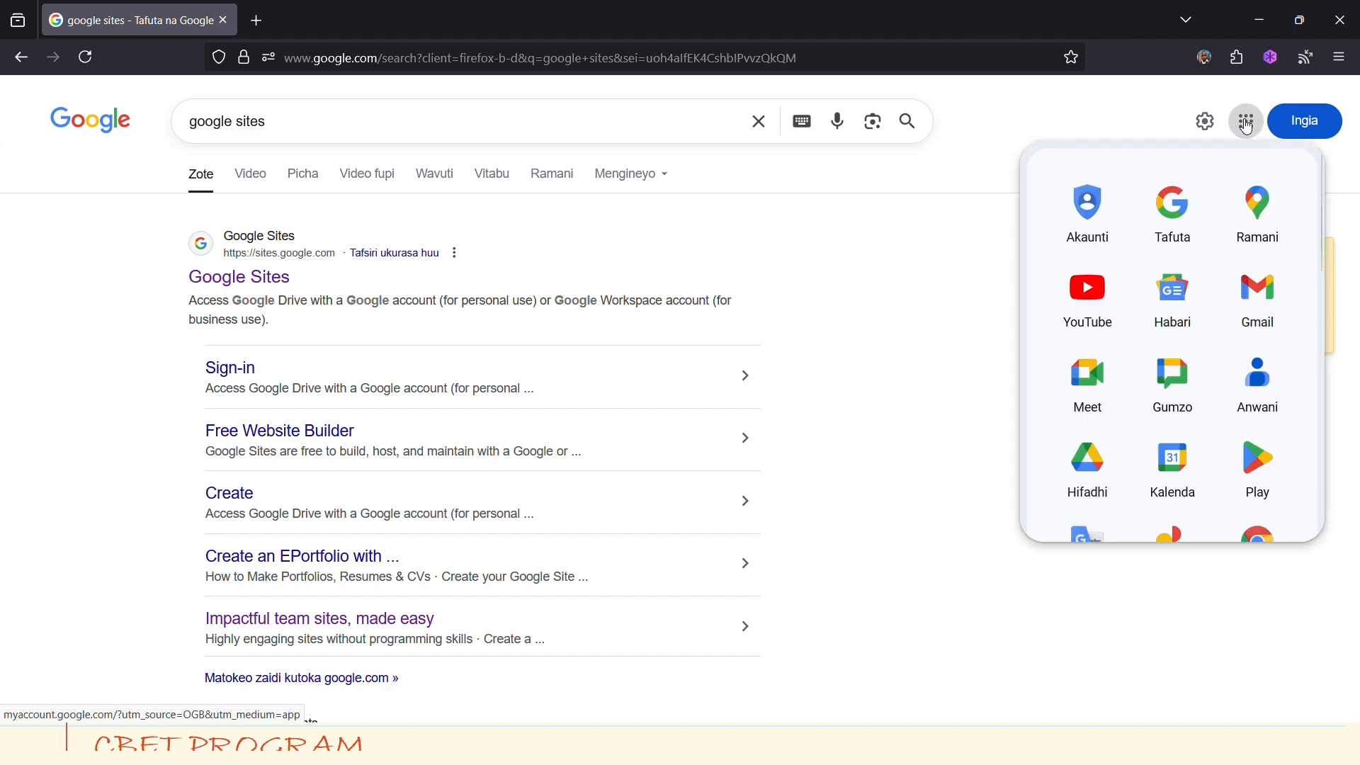
pyautogui.scroll(-5, 1189, 335)
pyautogui.scroll(-2, 1188, 336)
pyautogui.scroll(8, 1188, 336)
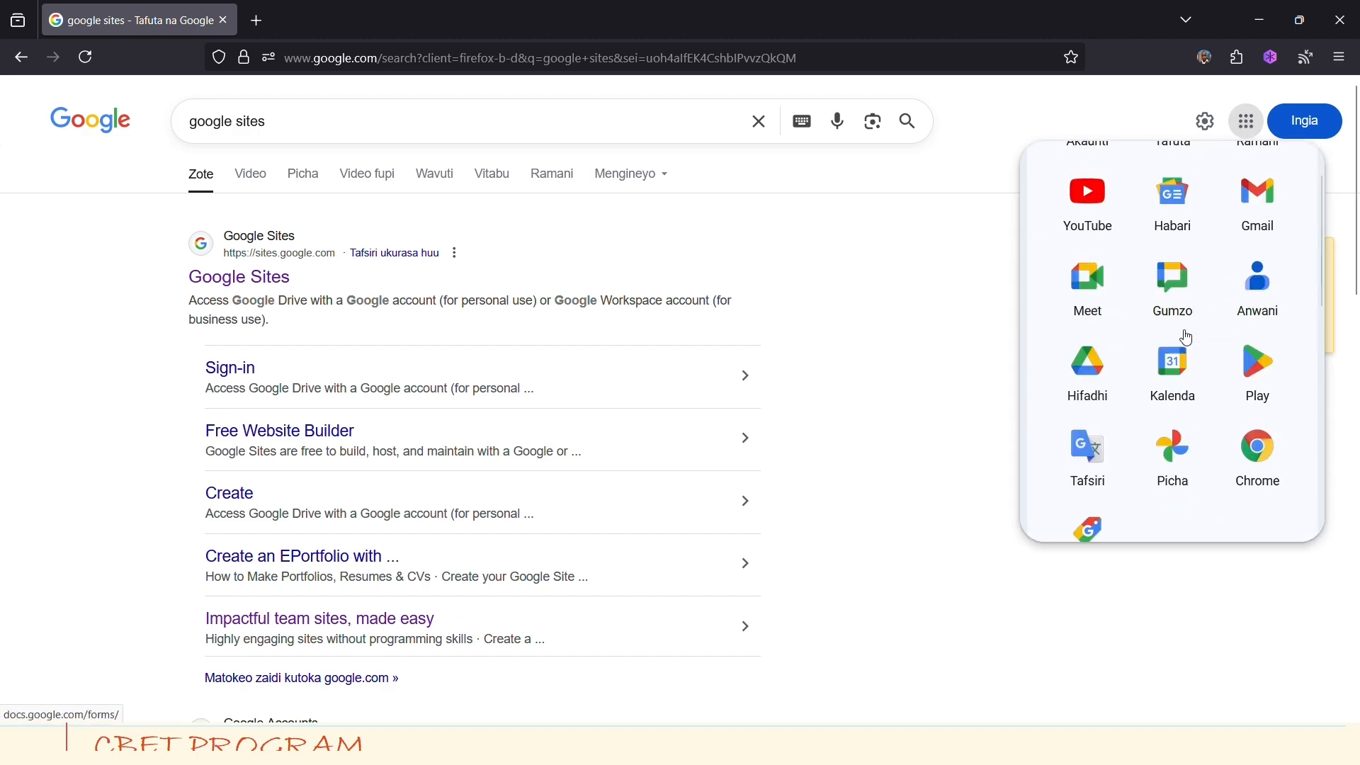
pyautogui.scroll(-6, 1188, 337)
pyautogui.scroll(-10, 1186, 336)
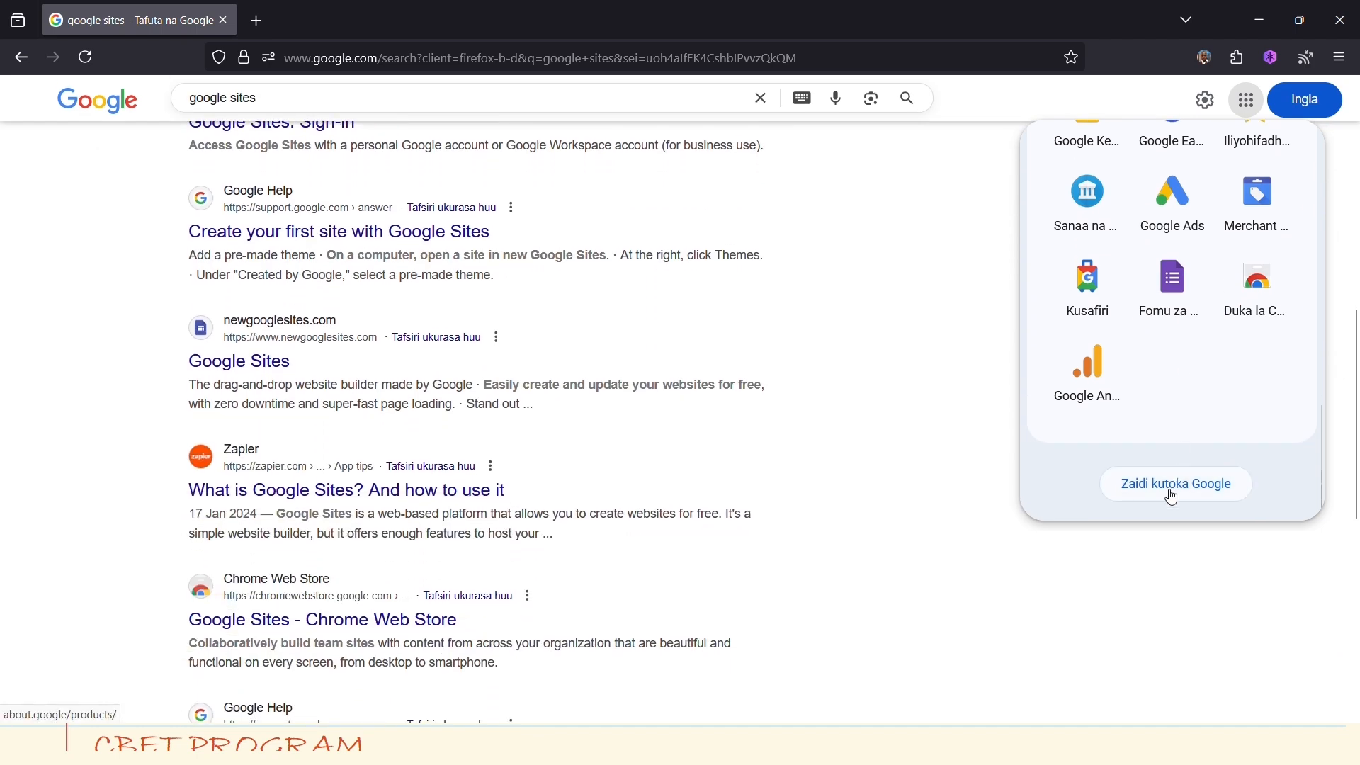
# Open Google's full products page and filter it to the For all product list
pyautogui.click(1174, 498)
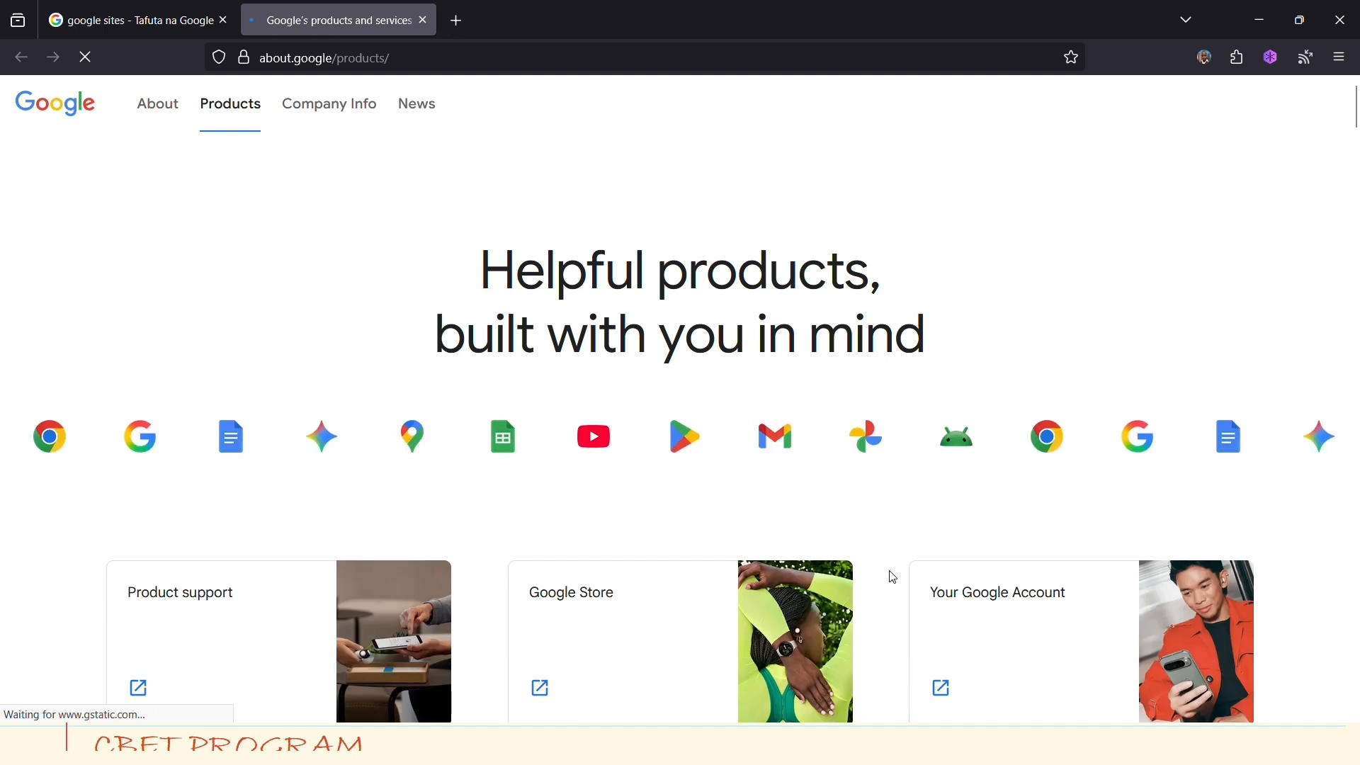
pyautogui.scroll(-5, 824, 604)
pyautogui.scroll(-20, 824, 603)
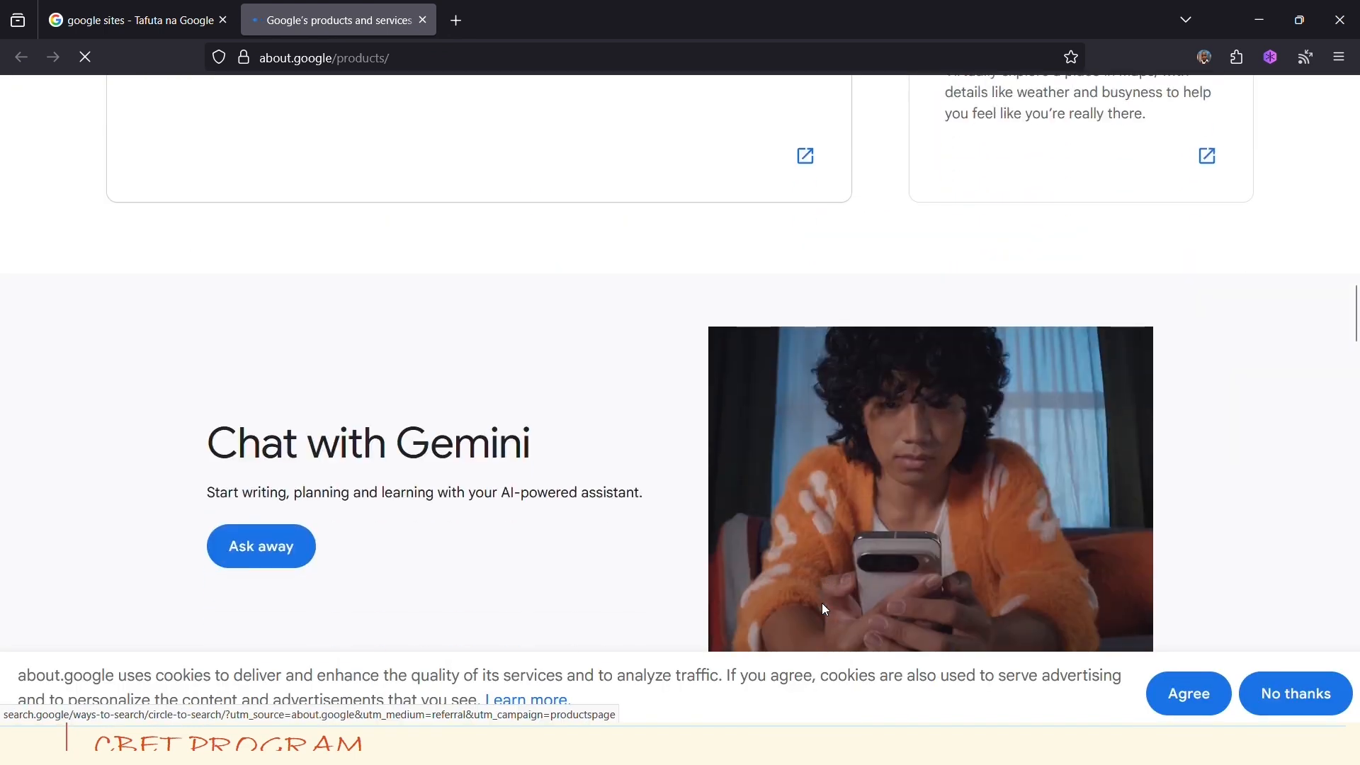
pyautogui.scroll(-15, 823, 610)
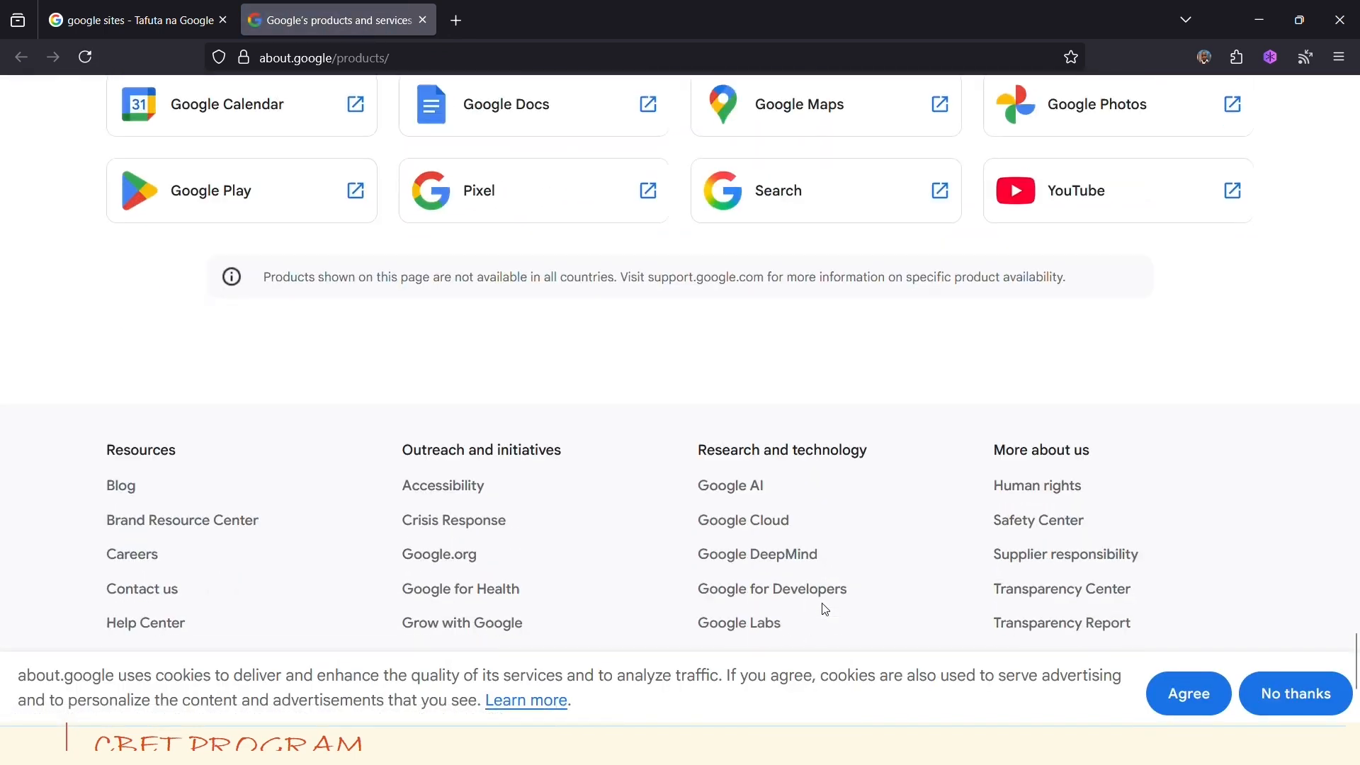
pyautogui.scroll(6, 825, 609)
pyautogui.scroll(1, 825, 609)
pyautogui.scroll(-1, 825, 610)
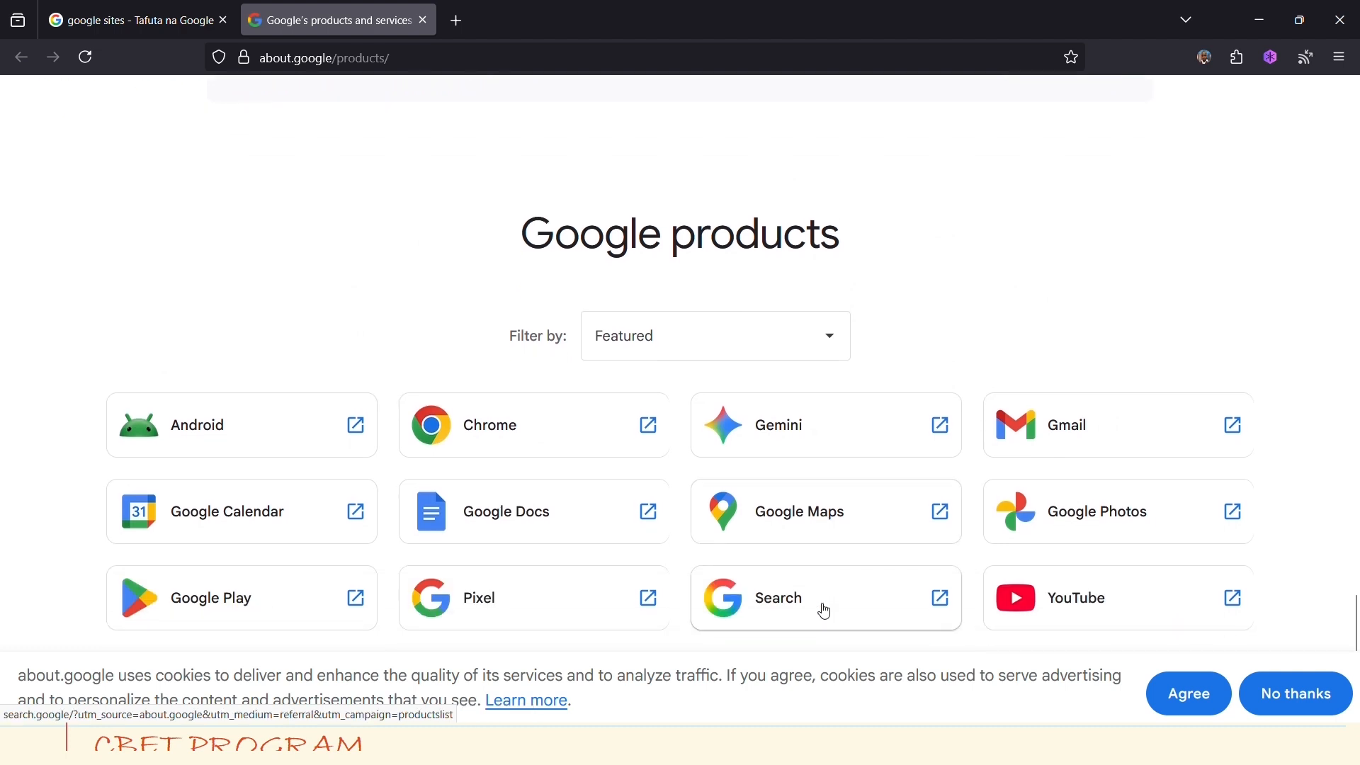
pyautogui.scroll(-1, 825, 611)
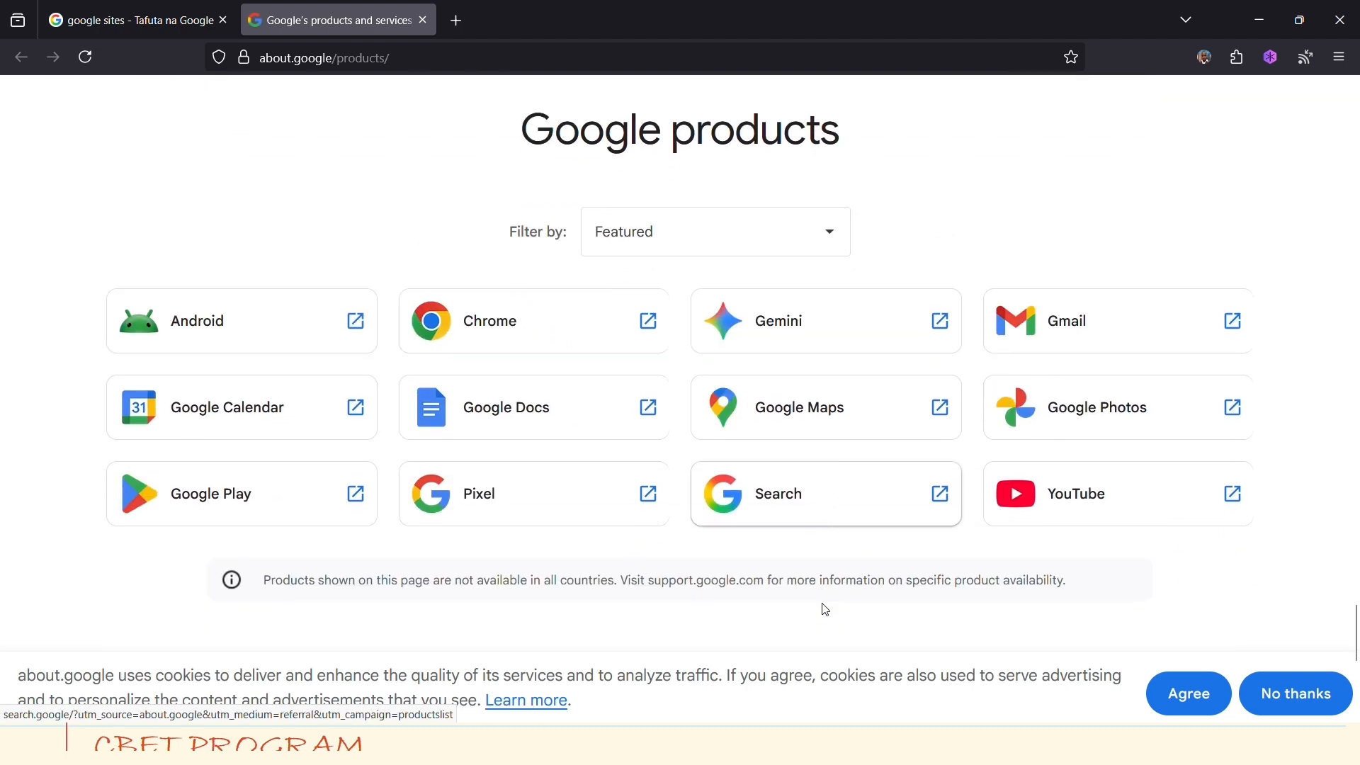
pyautogui.click(834, 239)
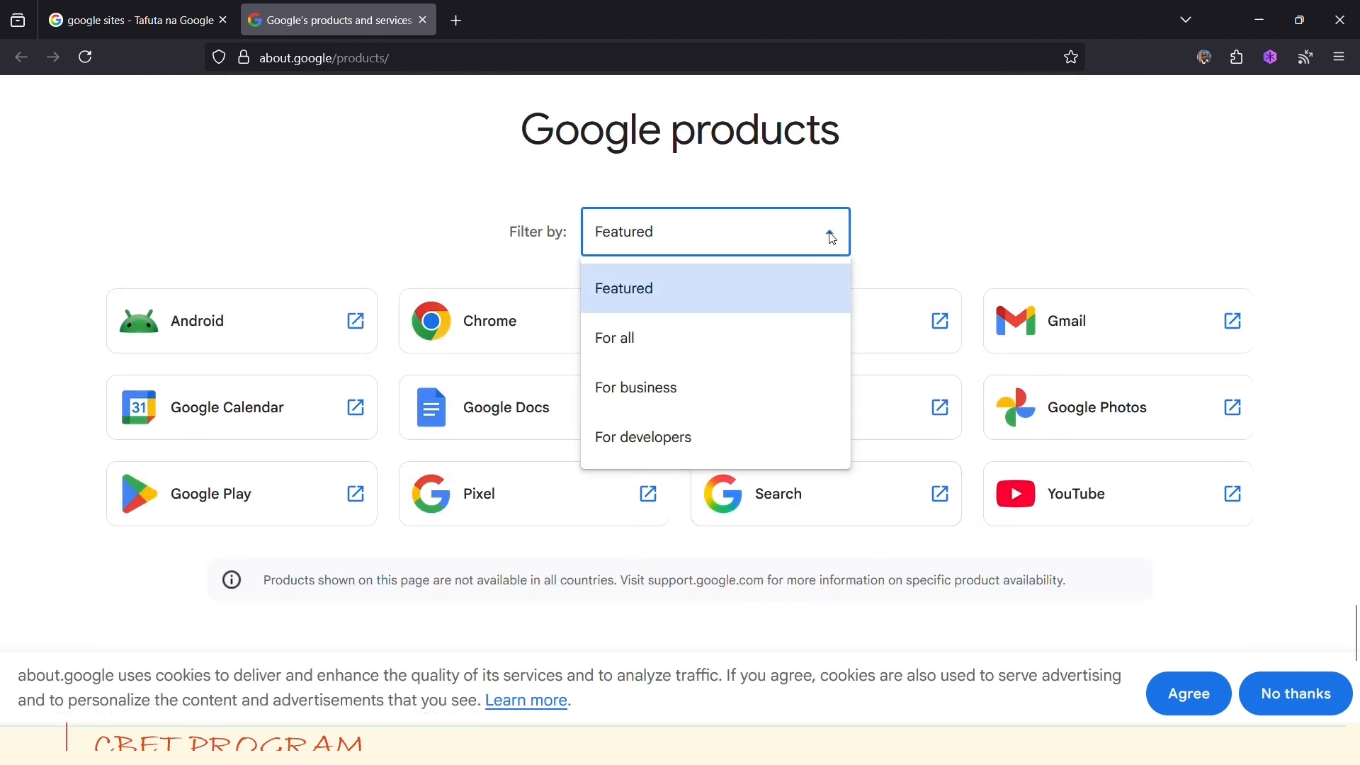
pyautogui.click(698, 342)
# Open the Google Sites product page in a new tab, then return to the search results tab
pyautogui.scroll(-2, 698, 342)
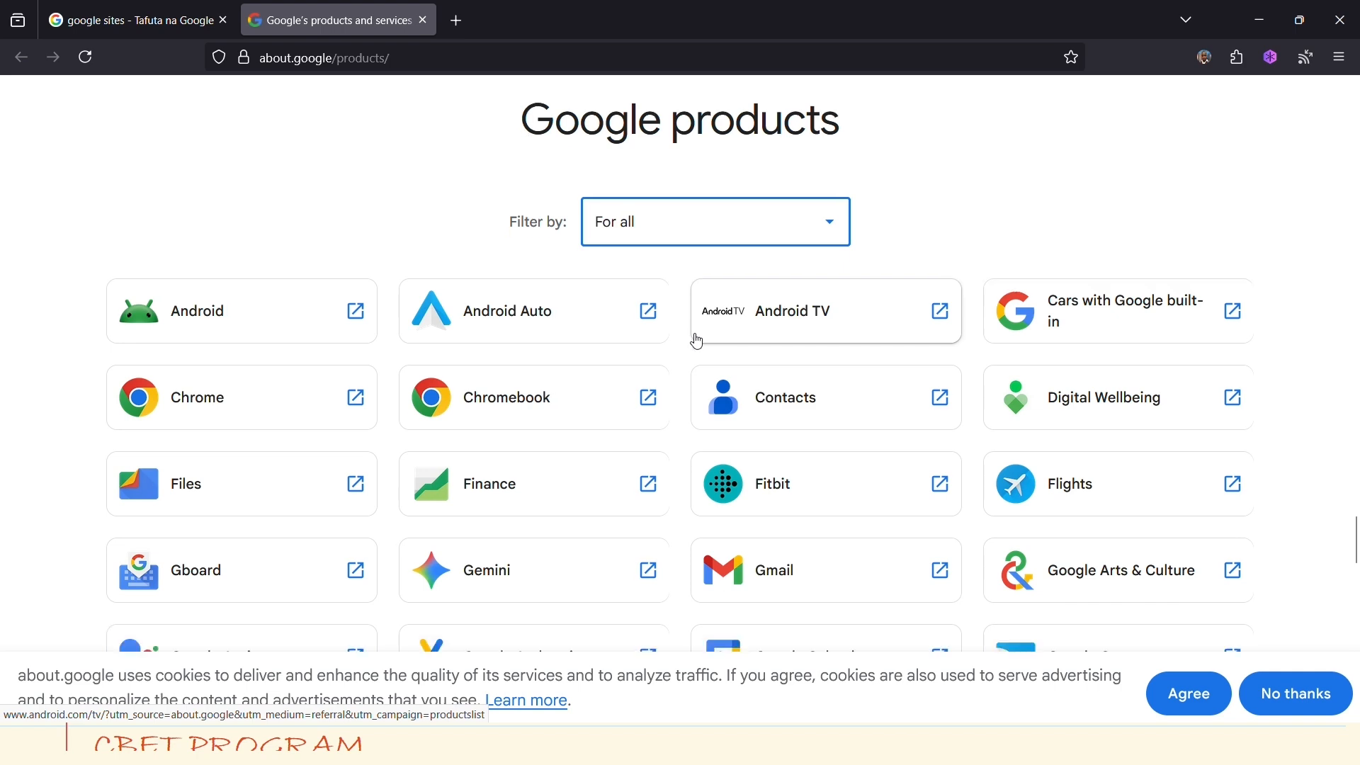
pyautogui.scroll(-5, 697, 342)
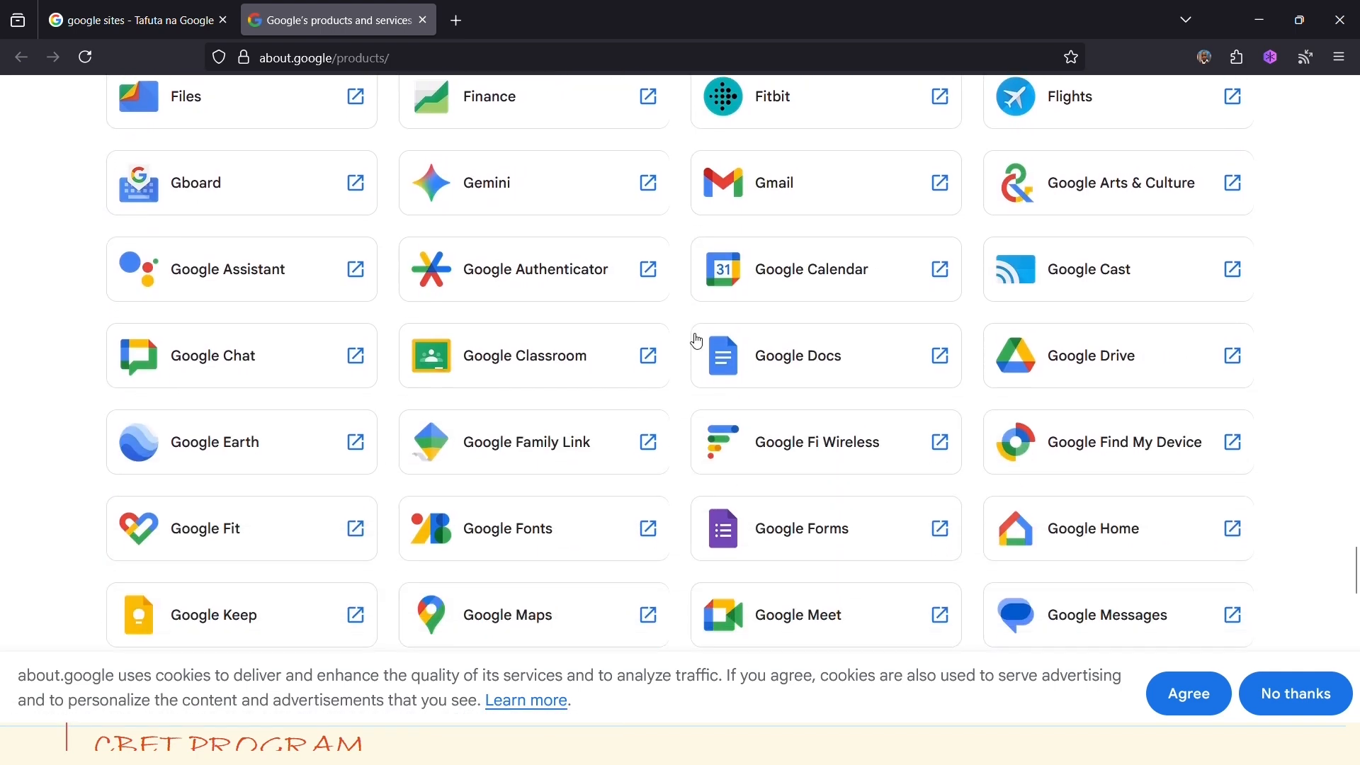
pyautogui.scroll(-10, 698, 342)
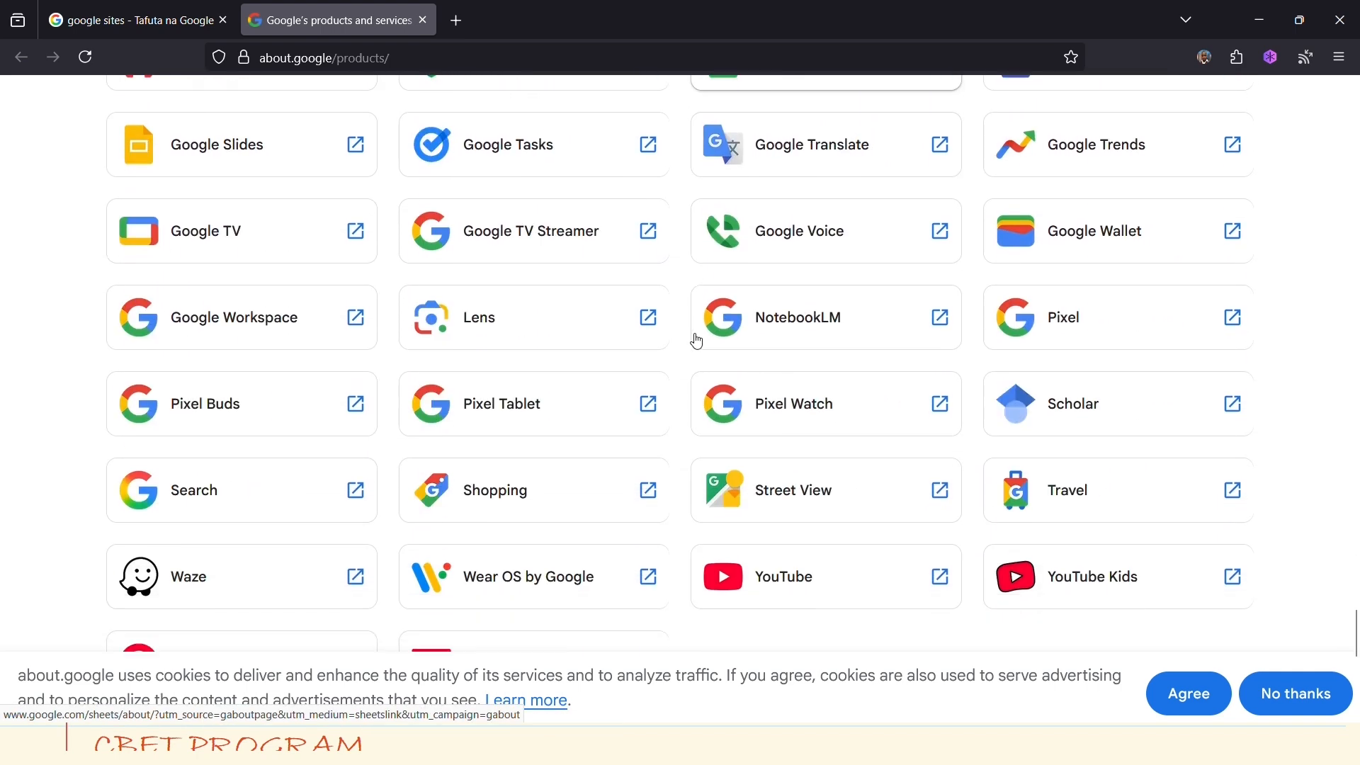
pyautogui.scroll(1, 698, 342)
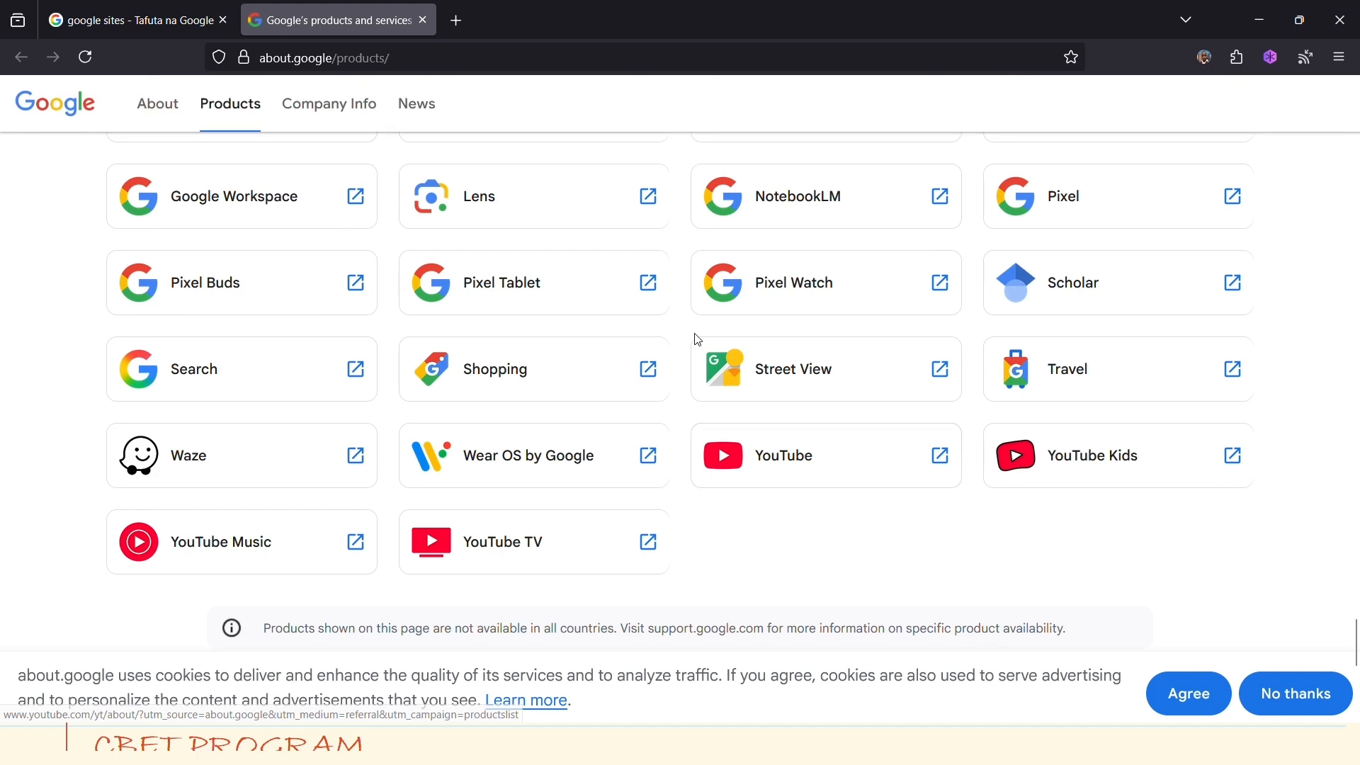
pyautogui.scroll(-2, 698, 340)
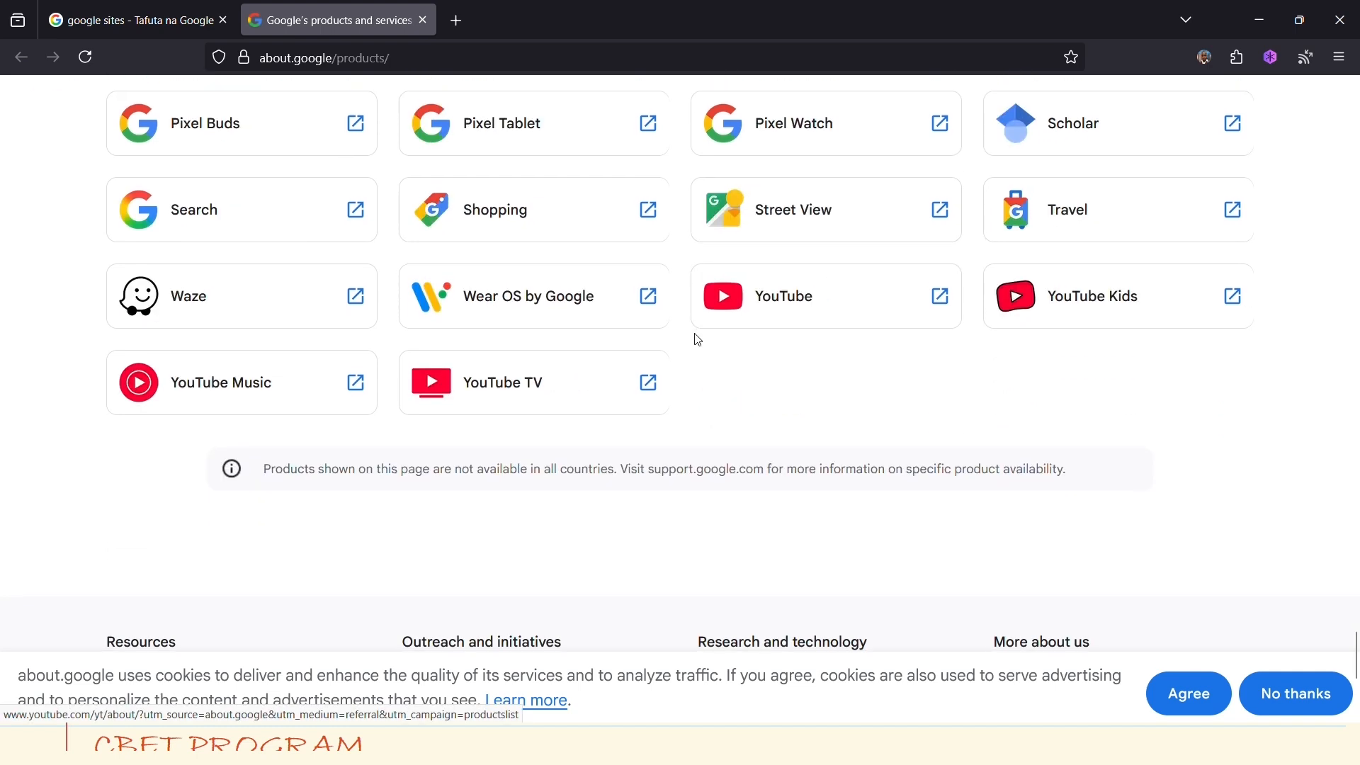
pyautogui.scroll(4, 698, 342)
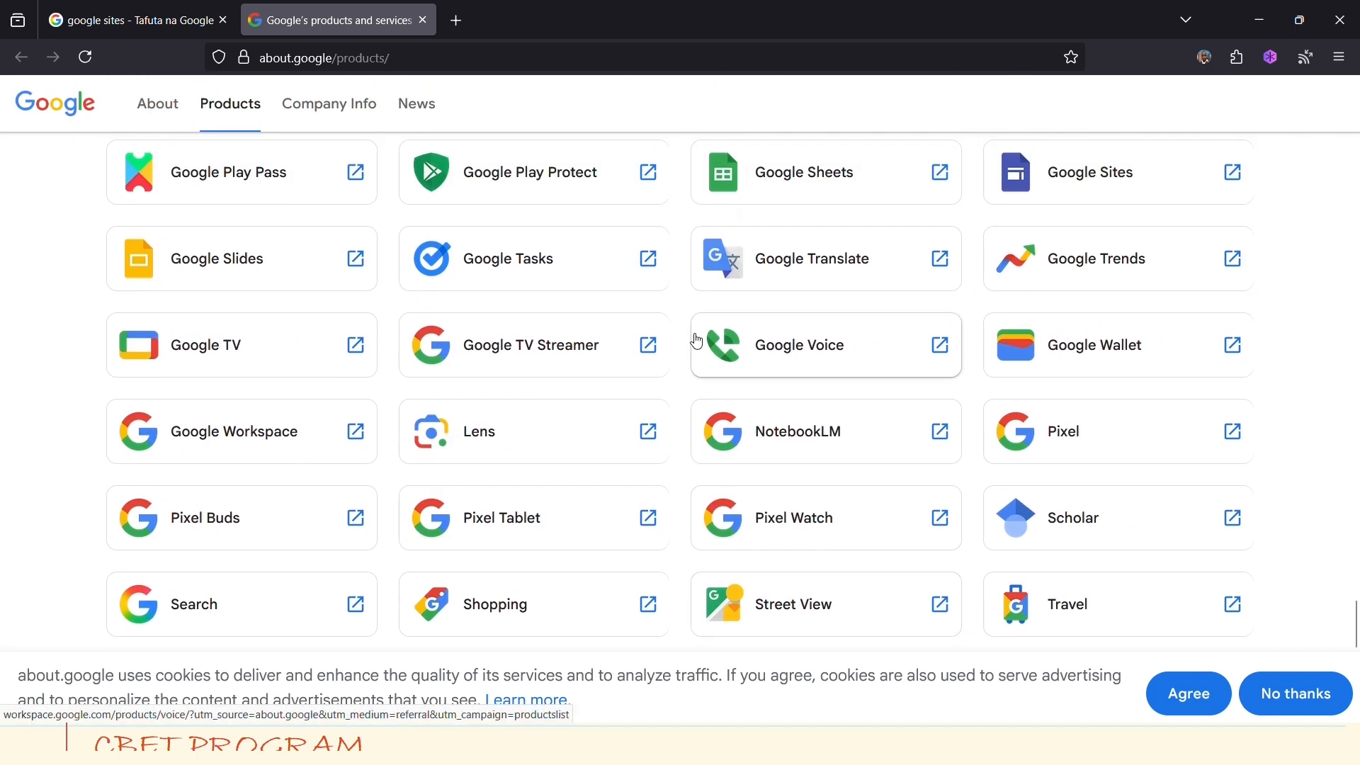
pyautogui.scroll(1, 697, 342)
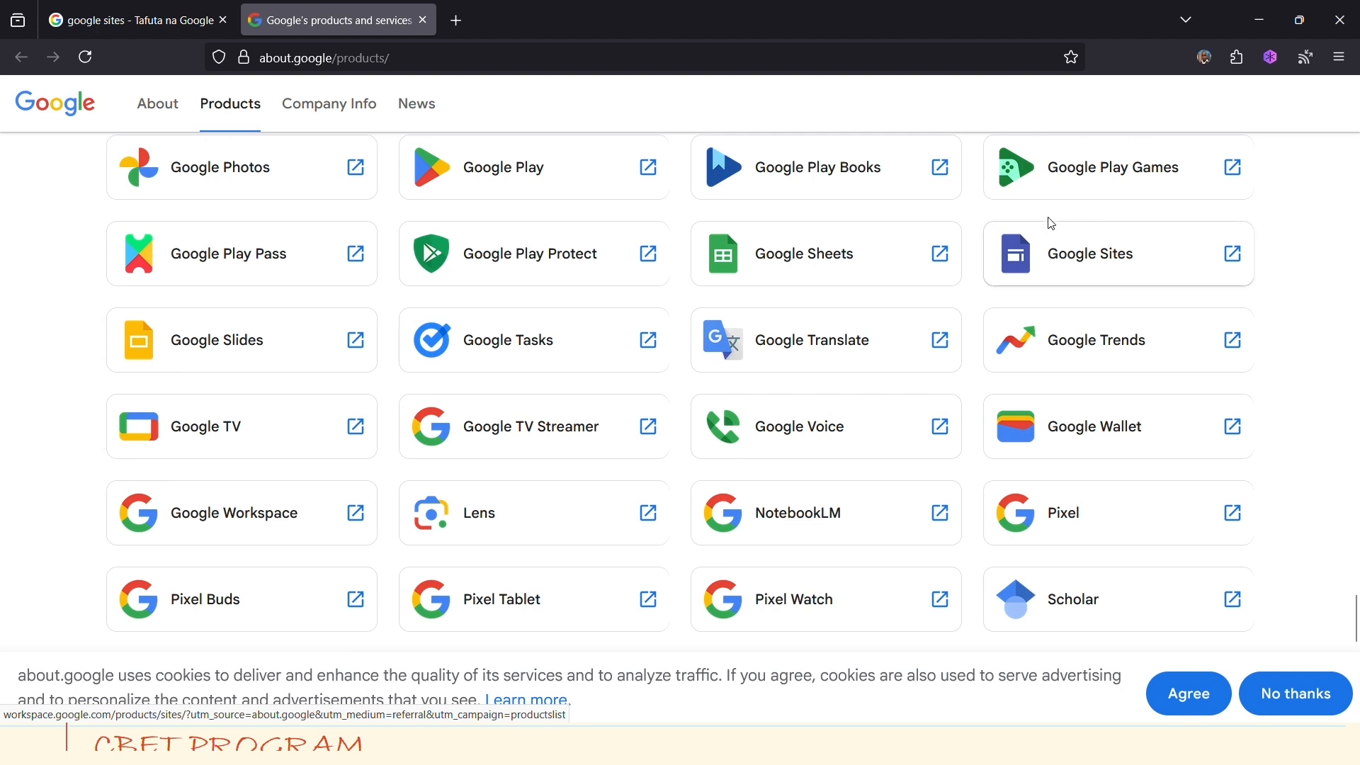
pyautogui.click(1055, 264)
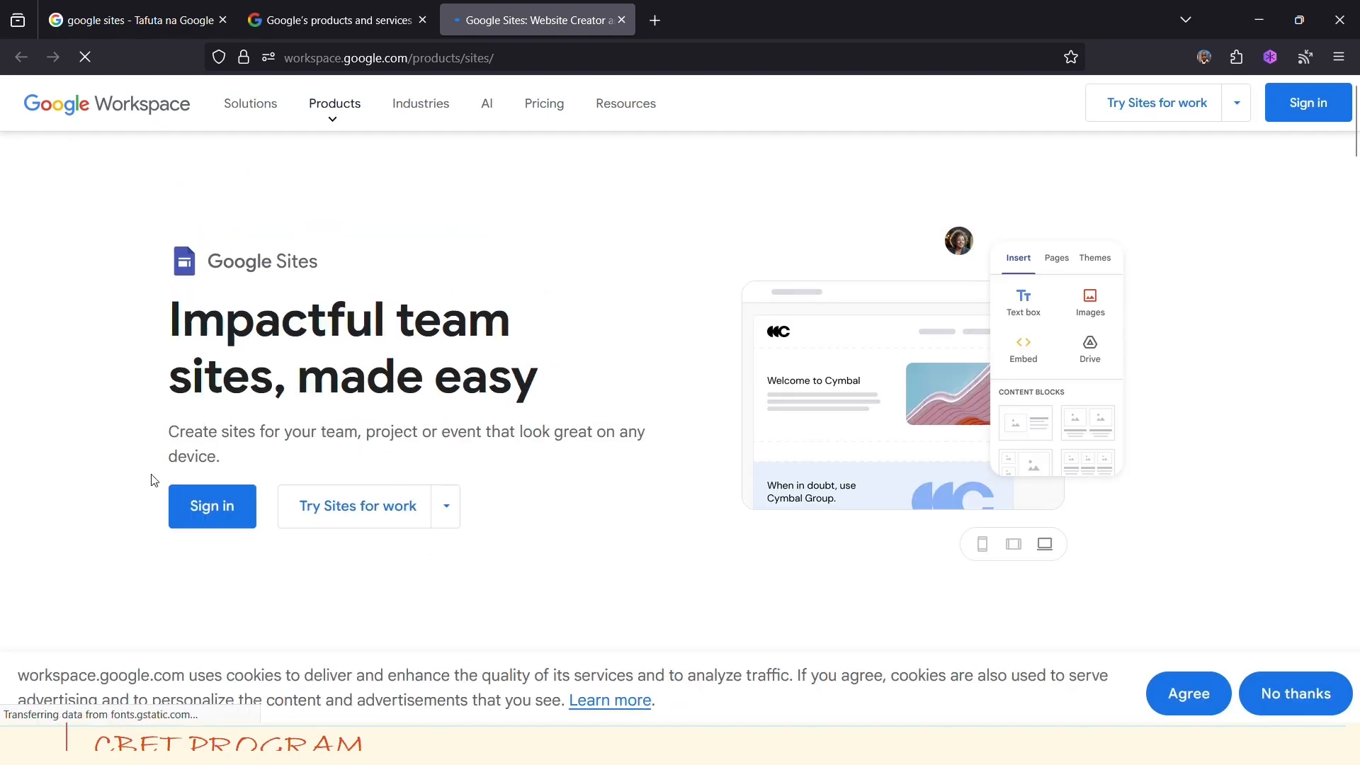
pyautogui.click(122, 25)
pyautogui.scroll(9, 339, 398)
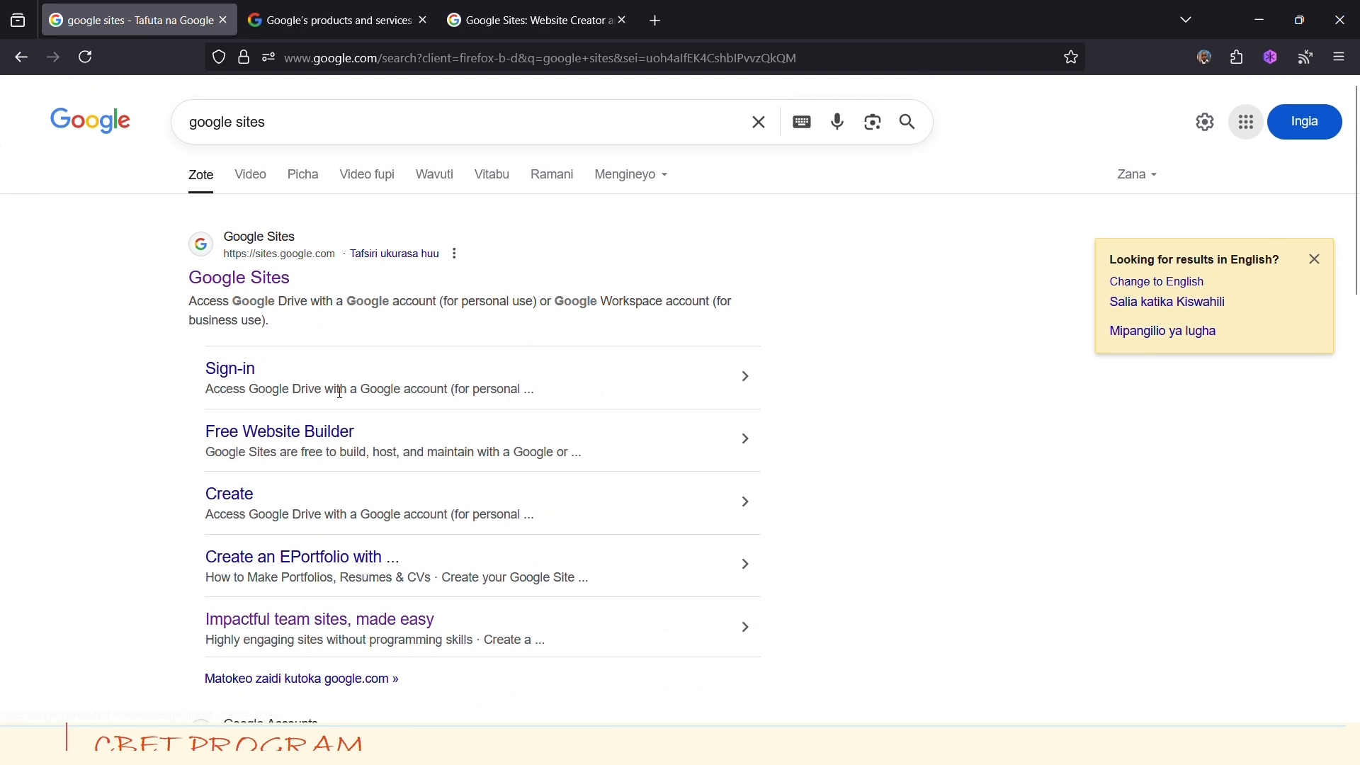
# Open Google Sites from the top result and sign in with the account email and password
pyautogui.click(263, 287)
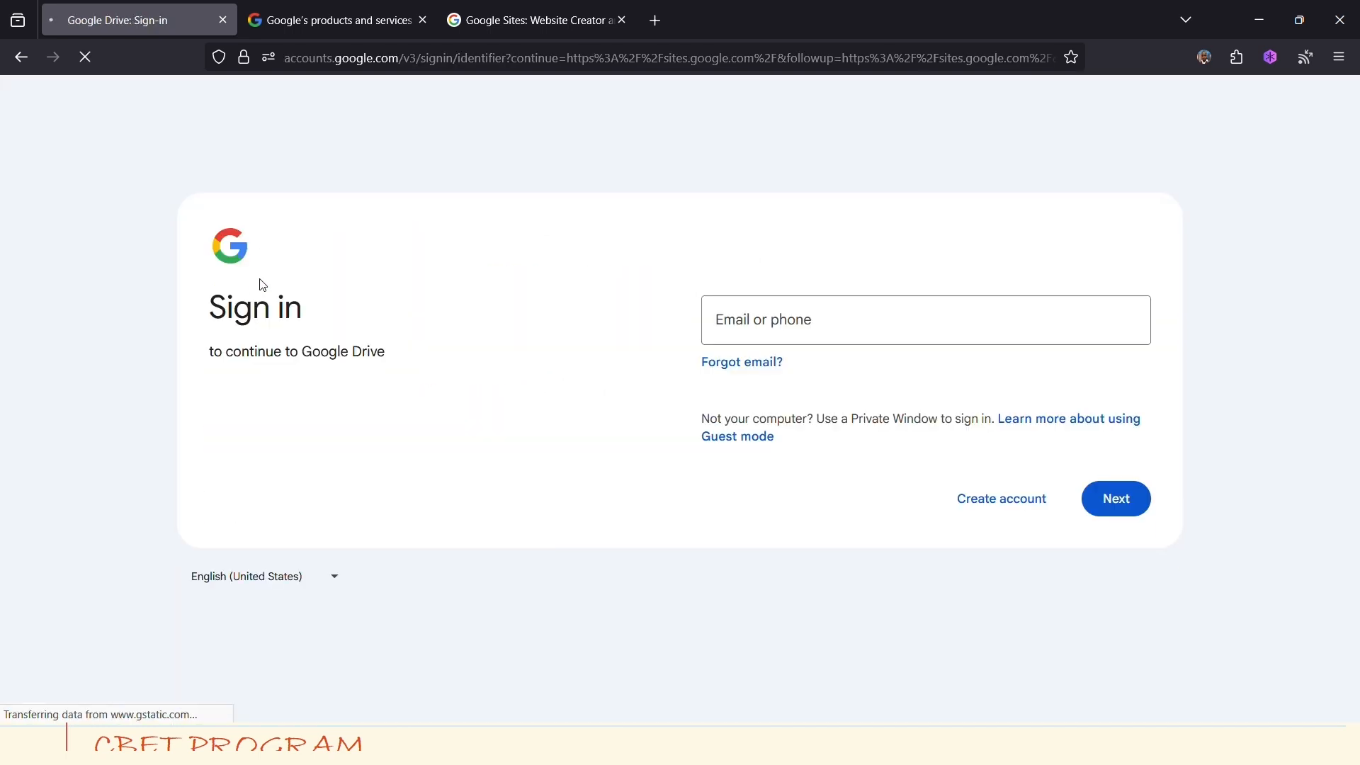
pyautogui.click(793, 329)
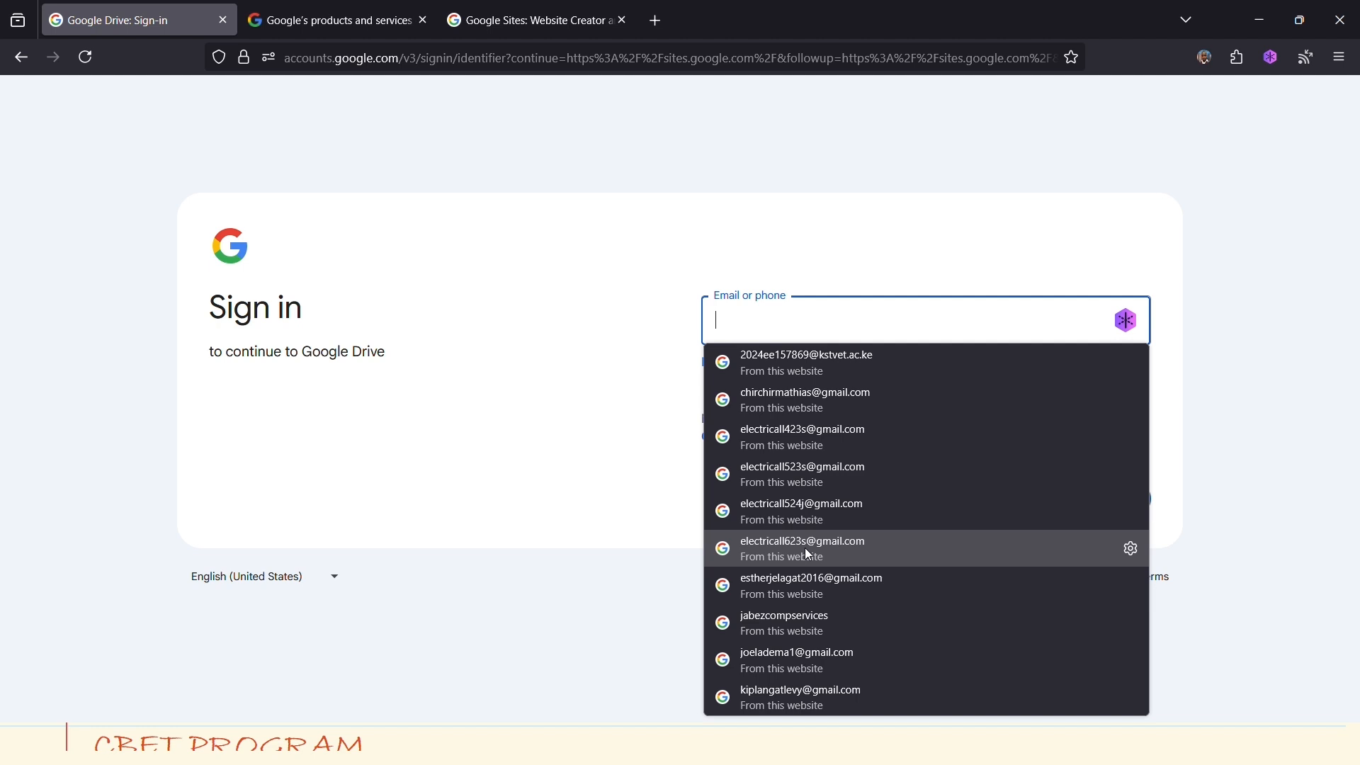
pyautogui.scroll(-10, 808, 554)
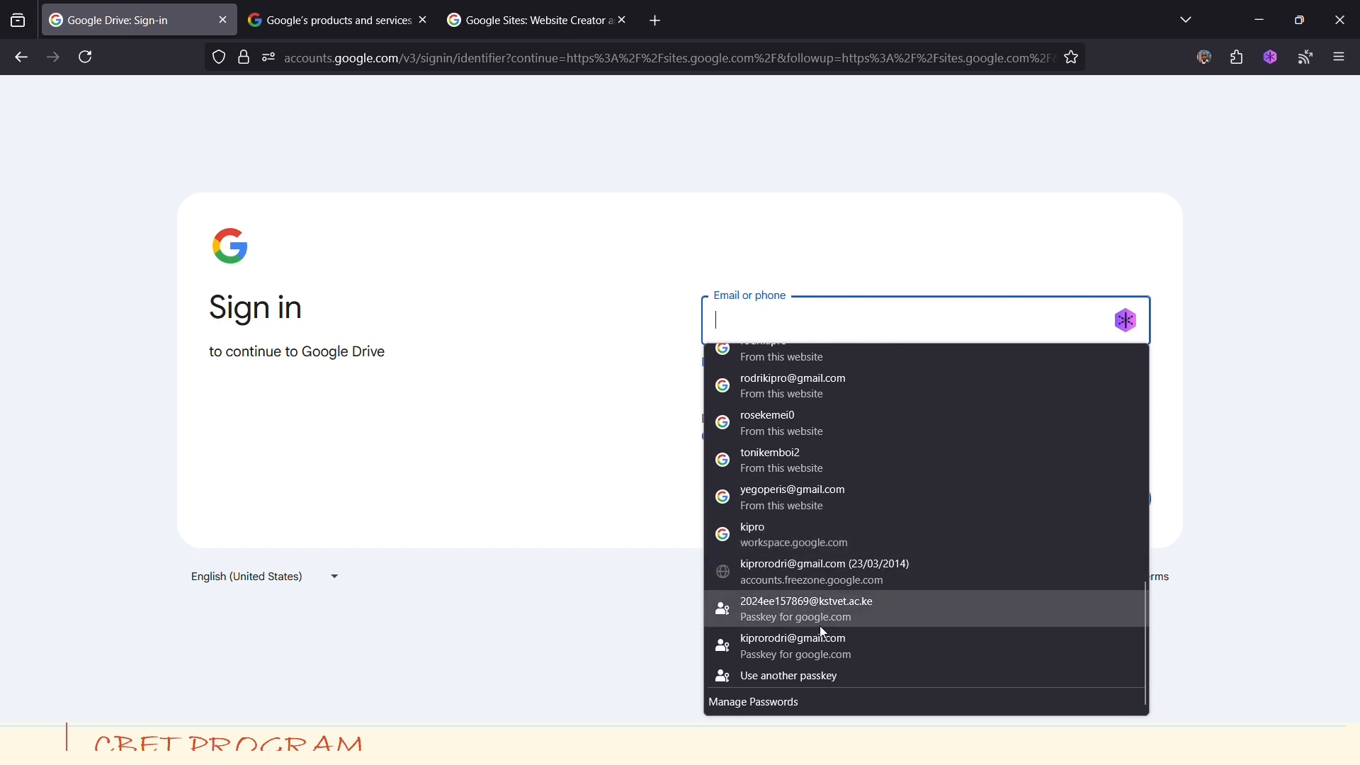
pyautogui.click(803, 643)
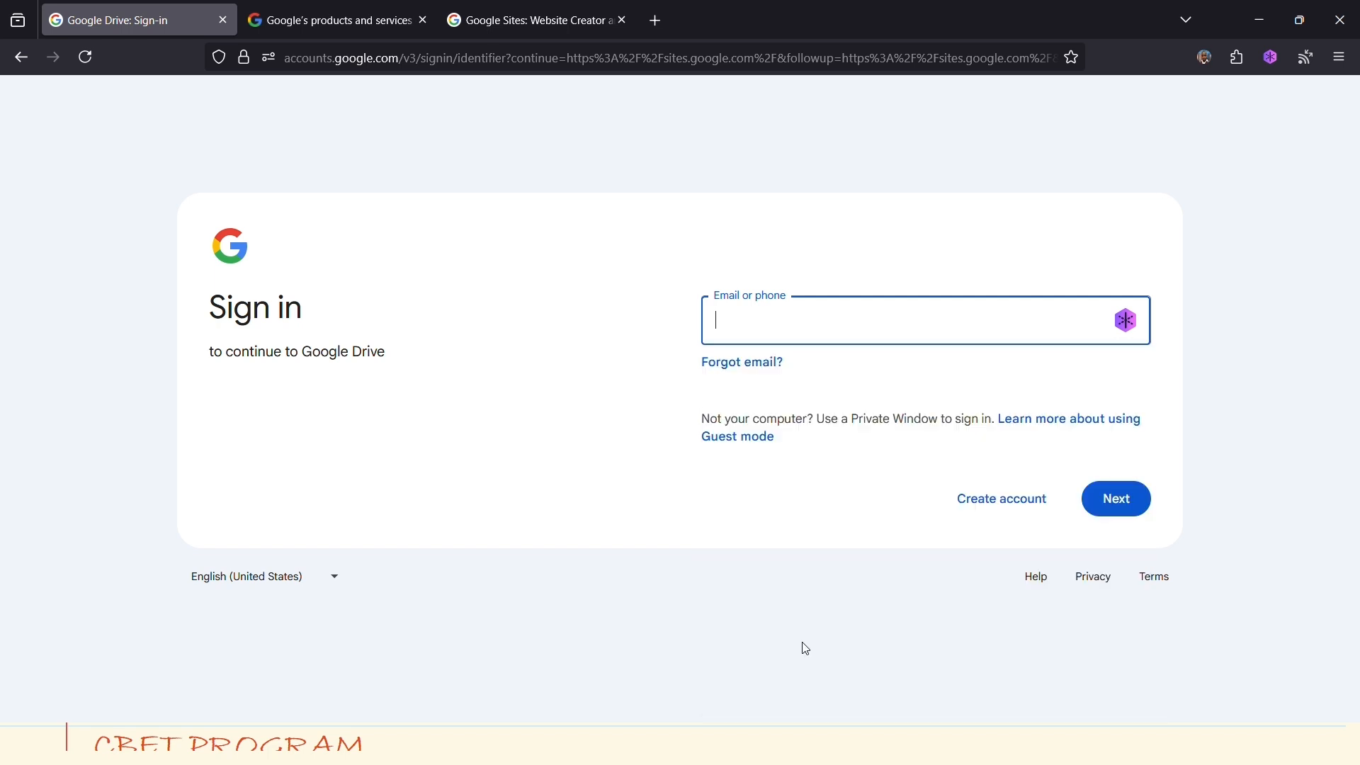
pyautogui.click(780, 337)
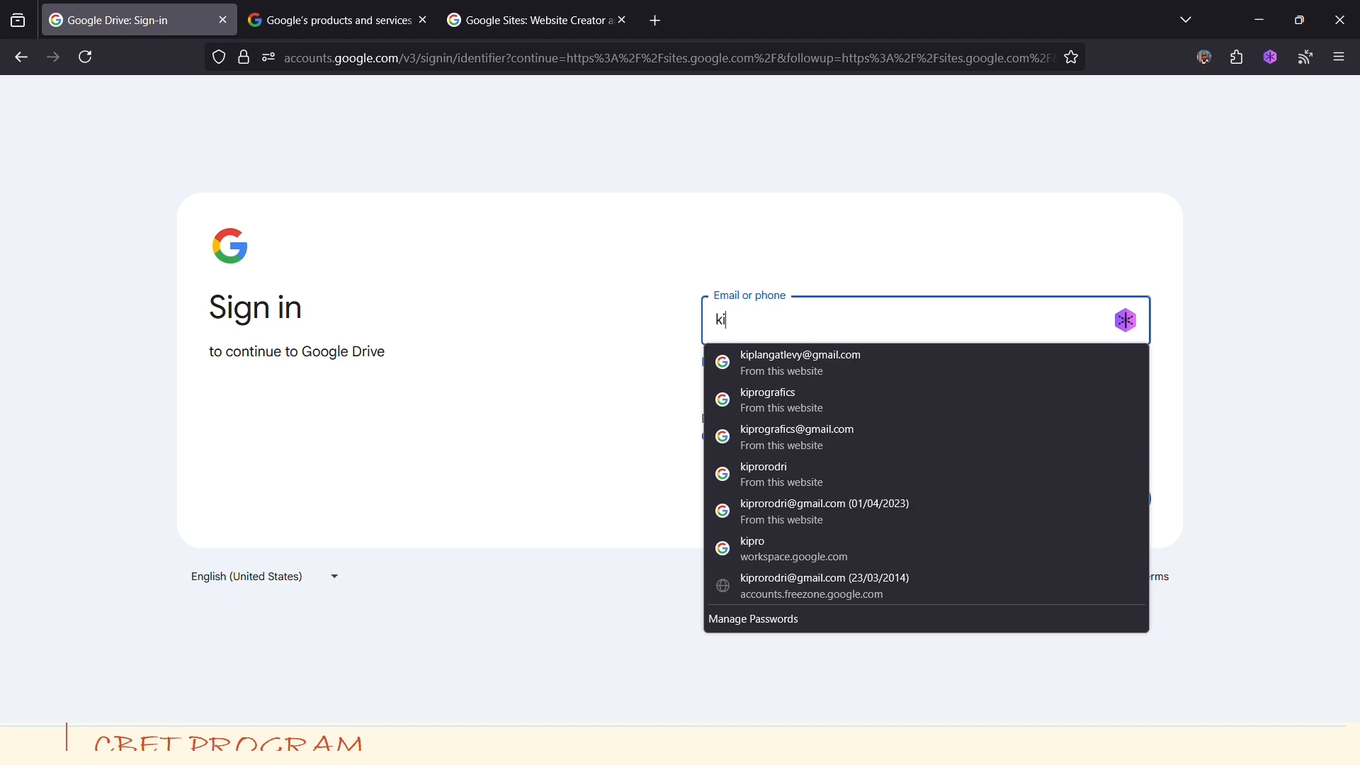
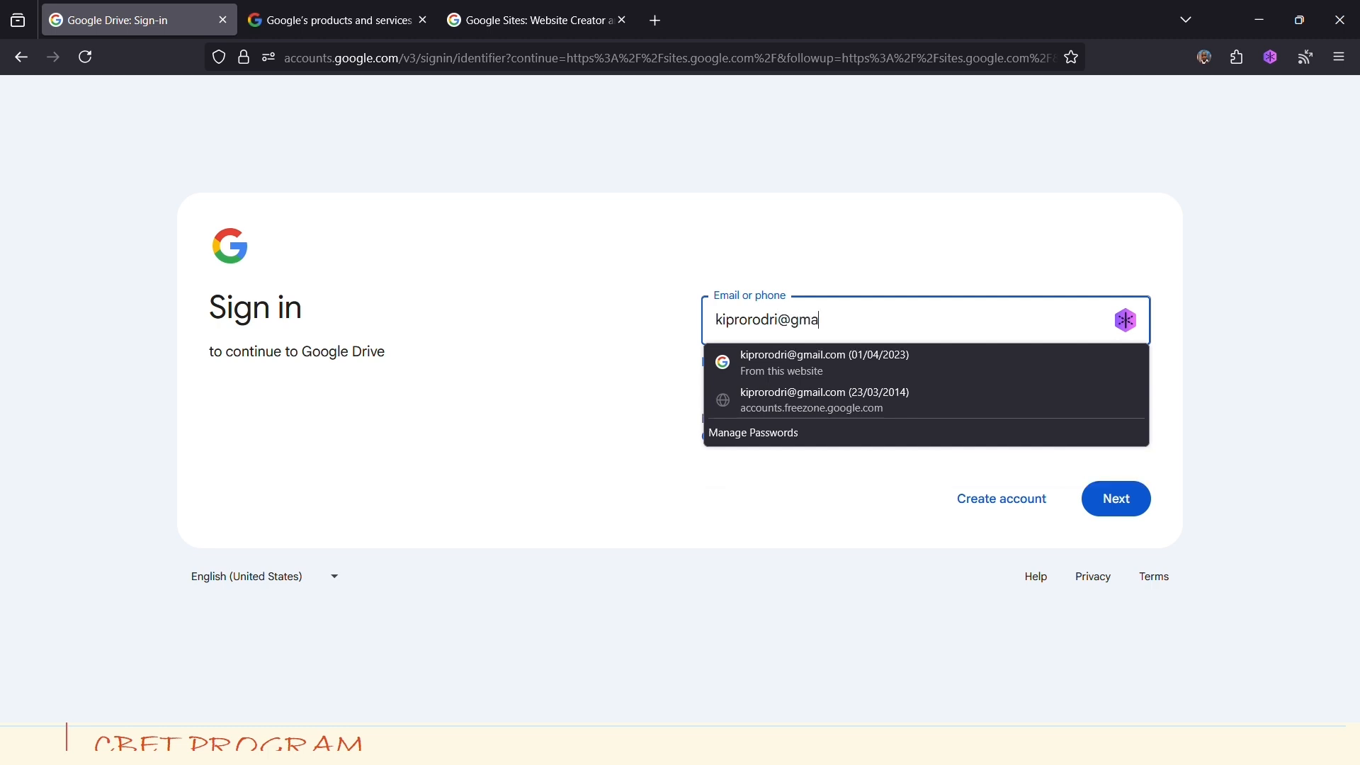
pyautogui.press('Return')
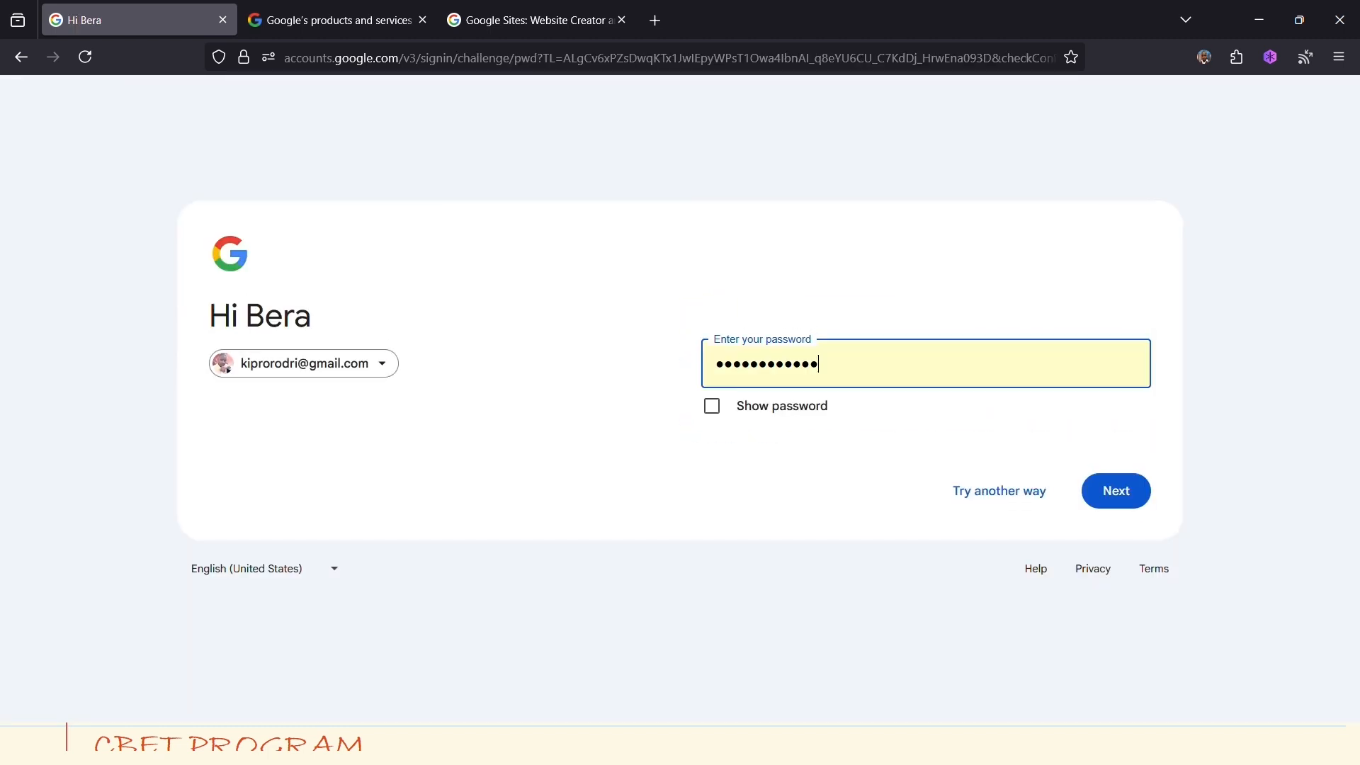
pyautogui.click(1117, 487)
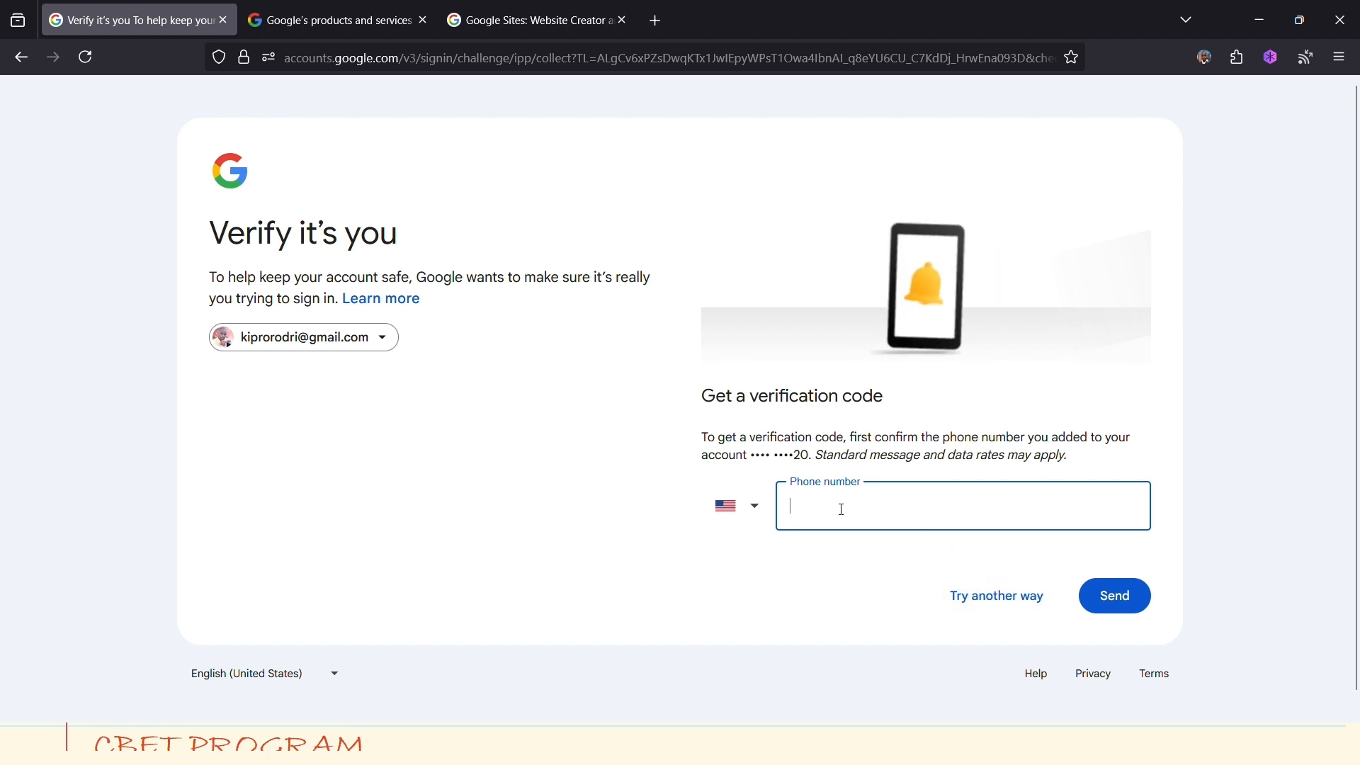
# Choose text-message verification and request the code to the corrected recovery phone number
pyautogui.click(984, 608)
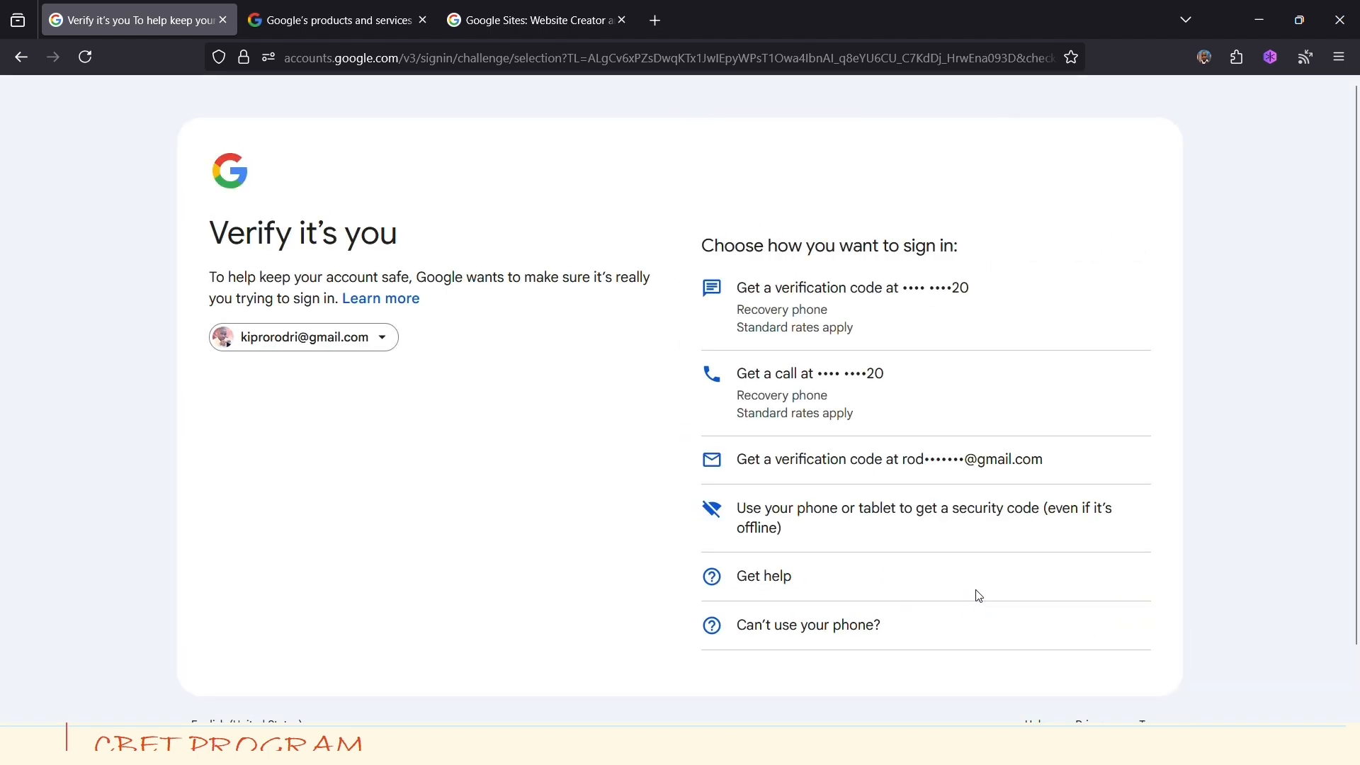
pyautogui.click(825, 330)
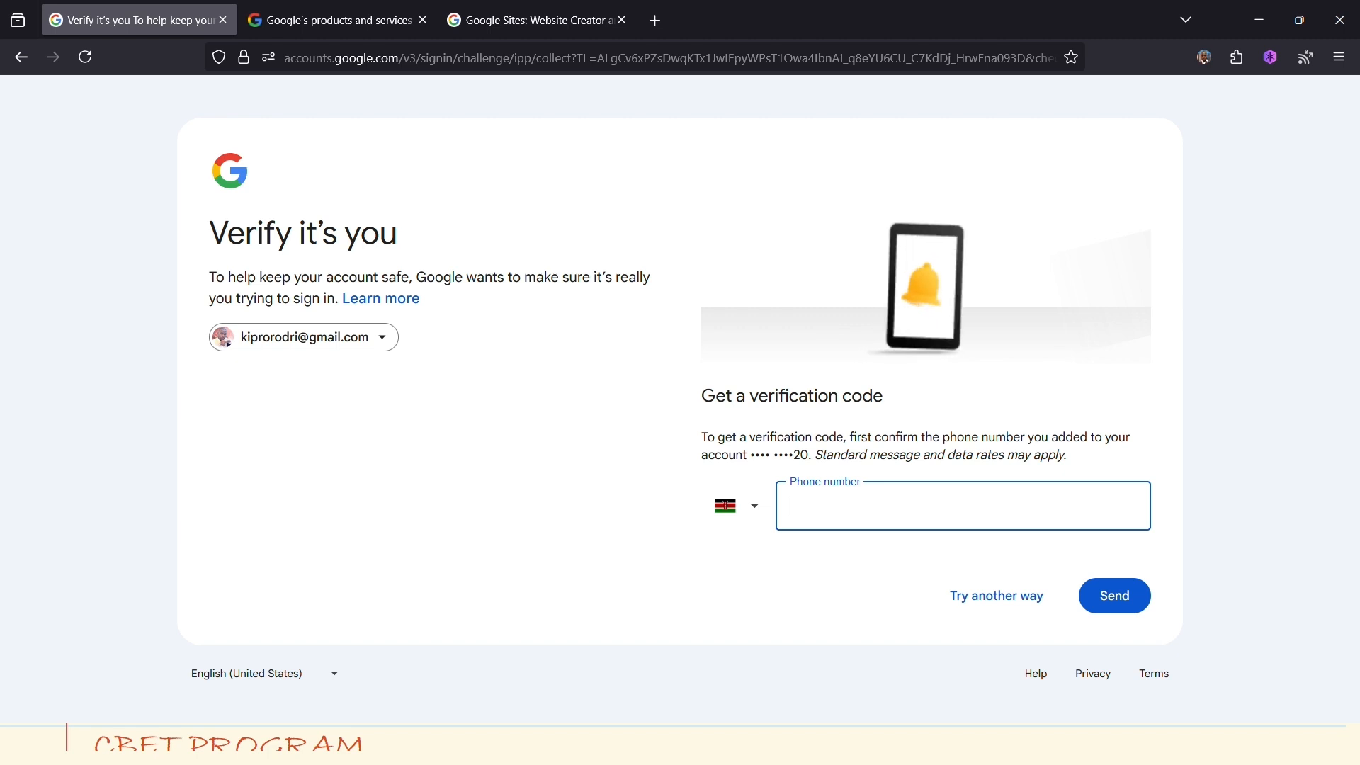
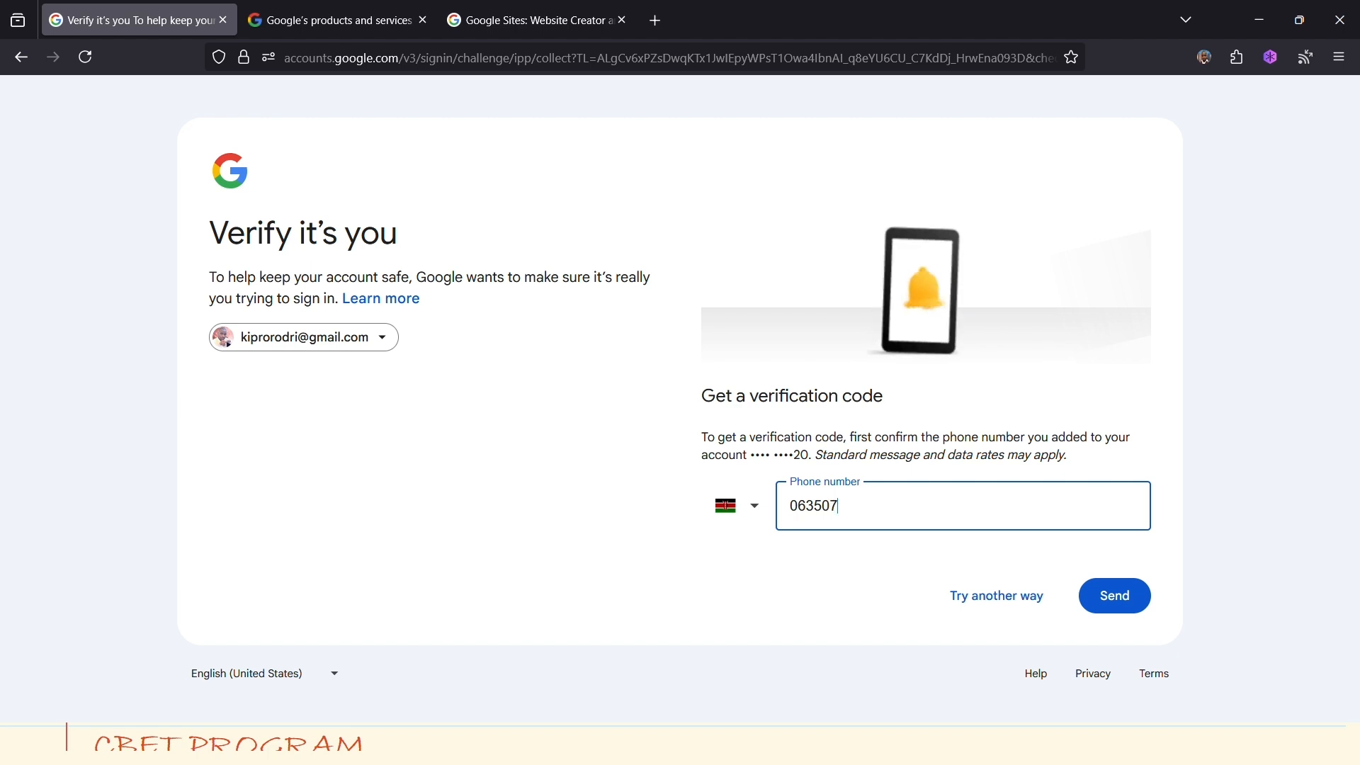
pyautogui.click(1126, 604)
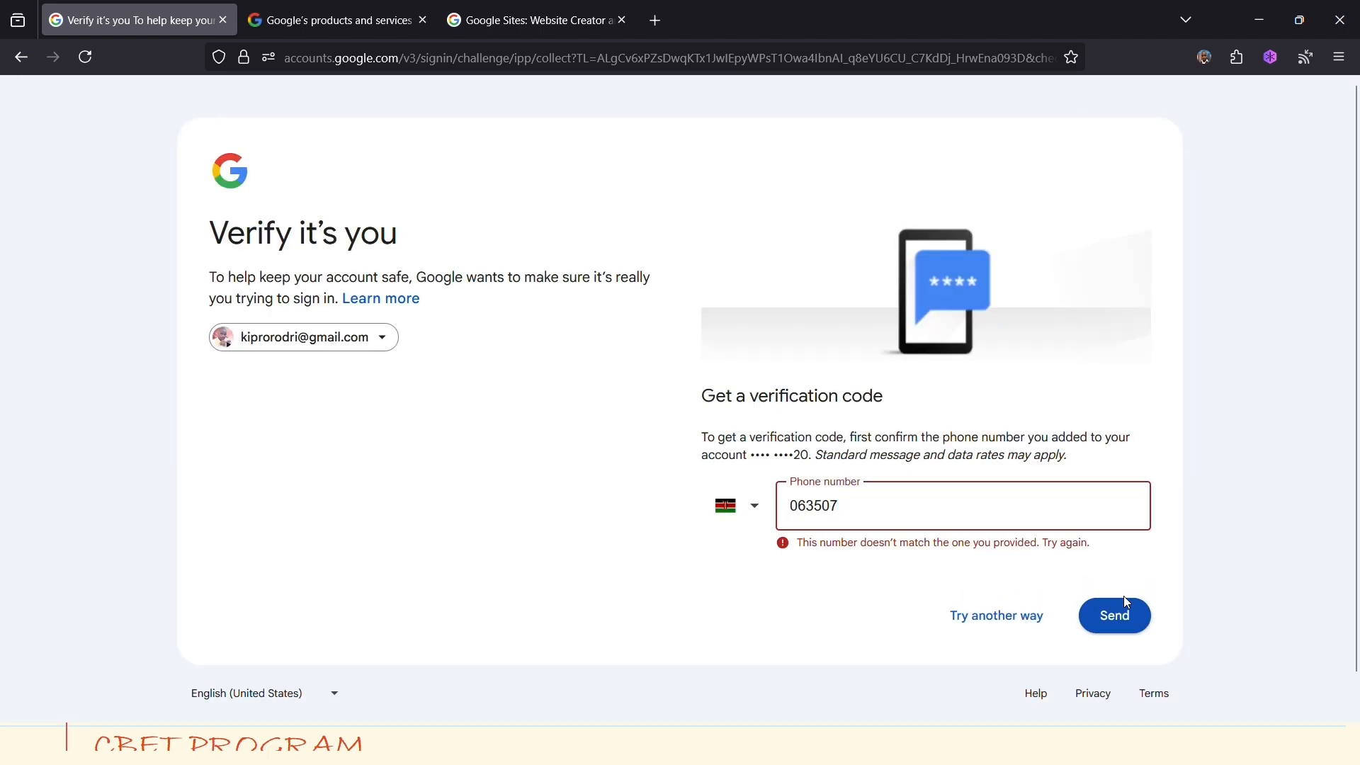
pyautogui.doubleClick(913, 512)
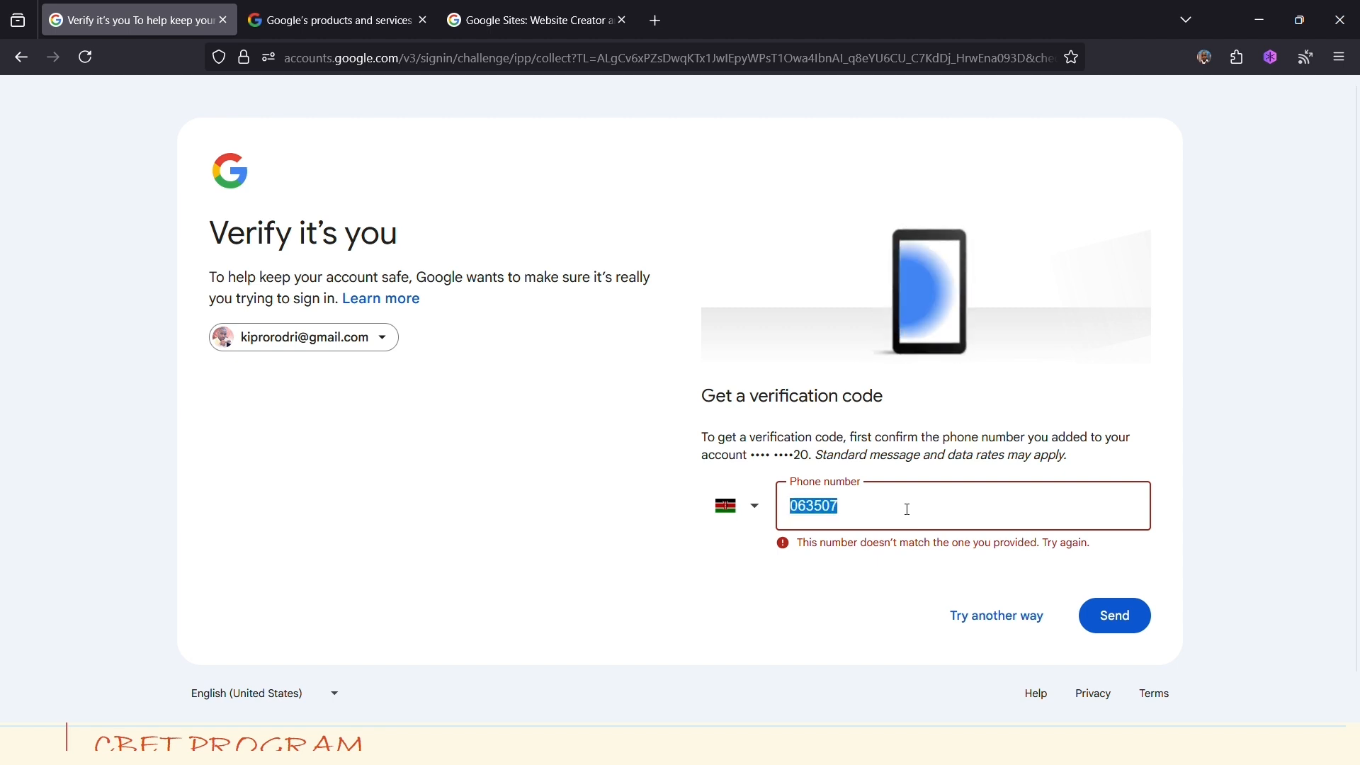
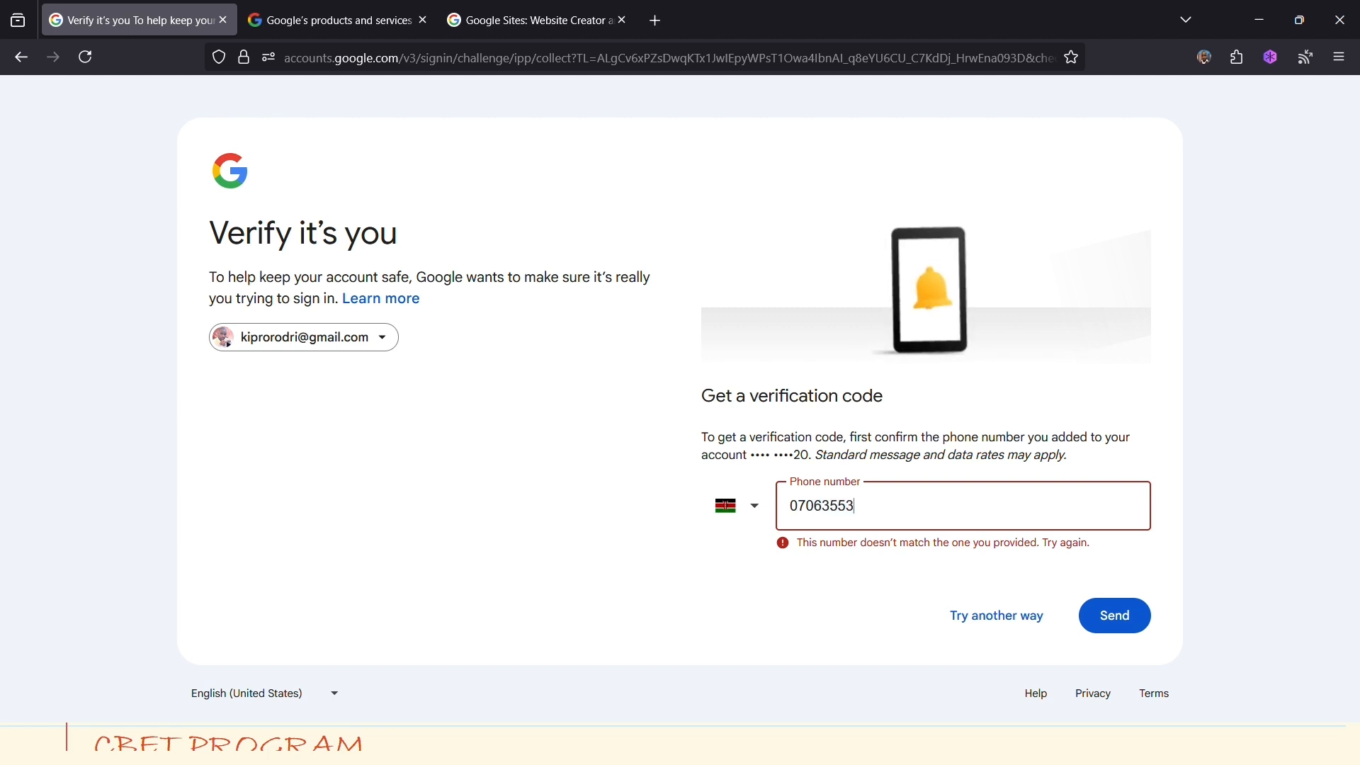
pyautogui.click(1109, 617)
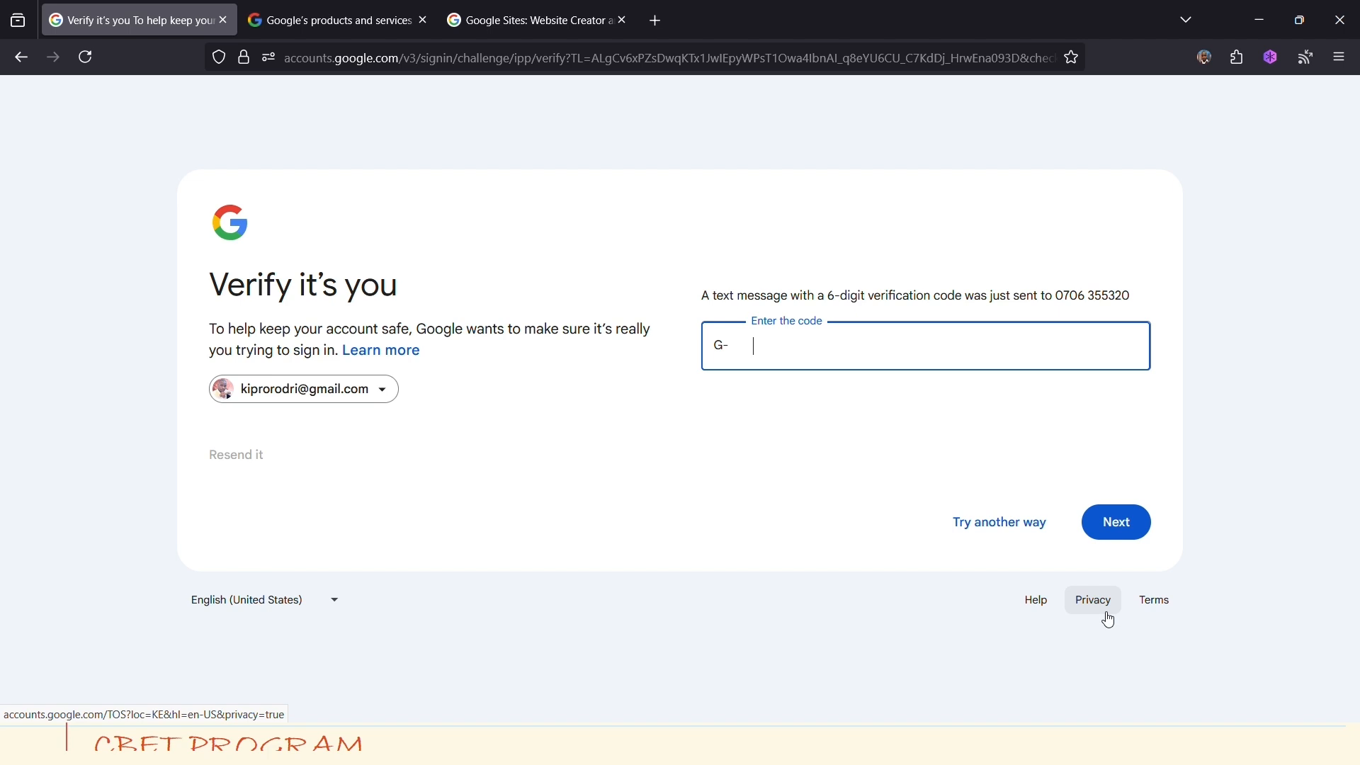
# Enter the texted 6-digit verification code to finish signing in
pyautogui.press('Return')
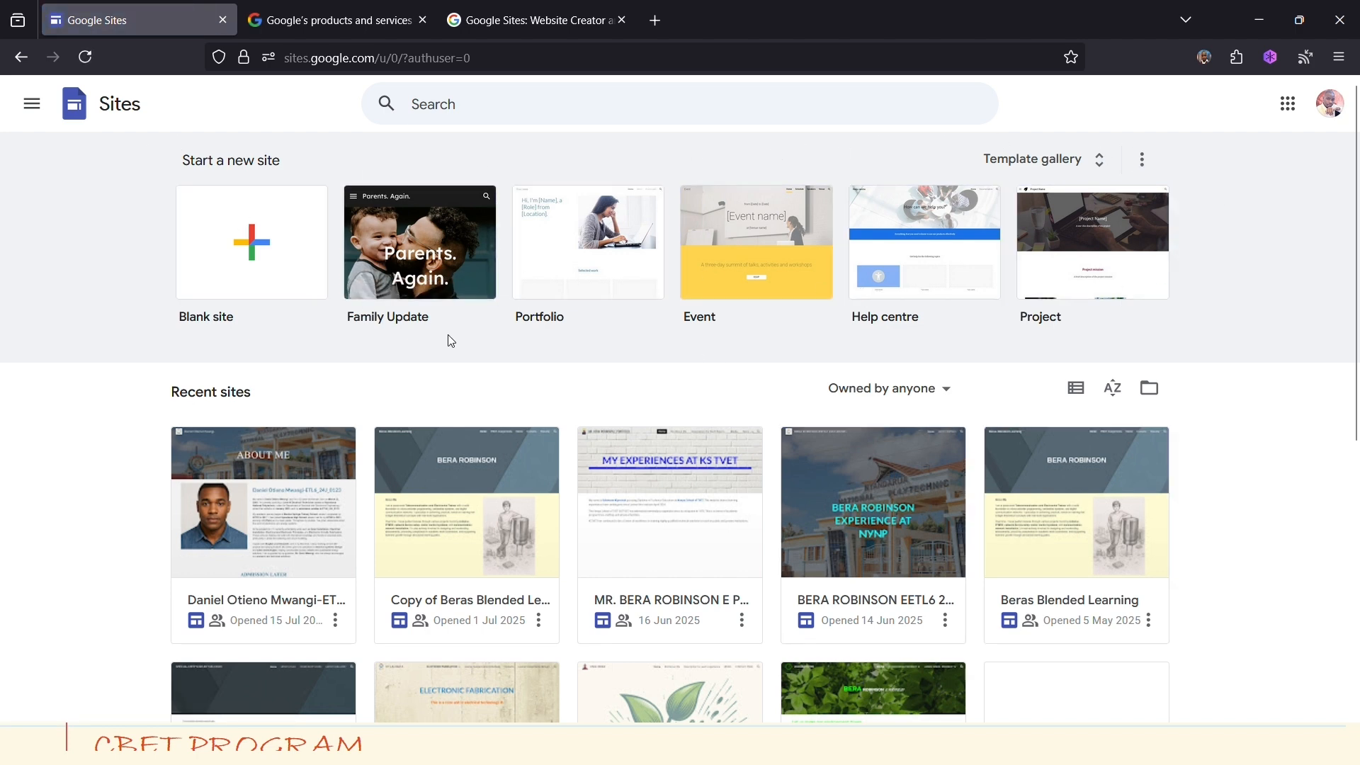
pyautogui.scroll(-2, 469, 459)
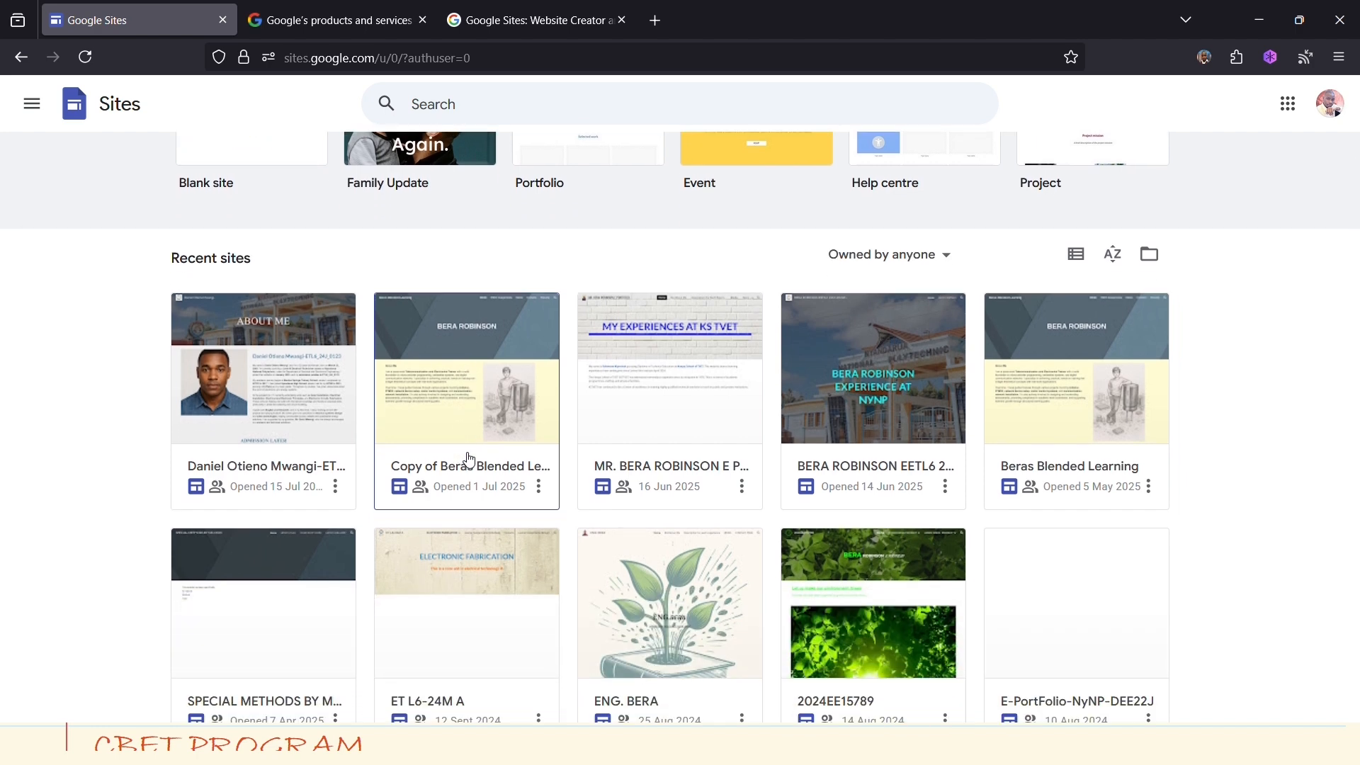
pyautogui.scroll(-3, 469, 459)
pyautogui.scroll(-3, 469, 459)
pyautogui.scroll(8, 469, 459)
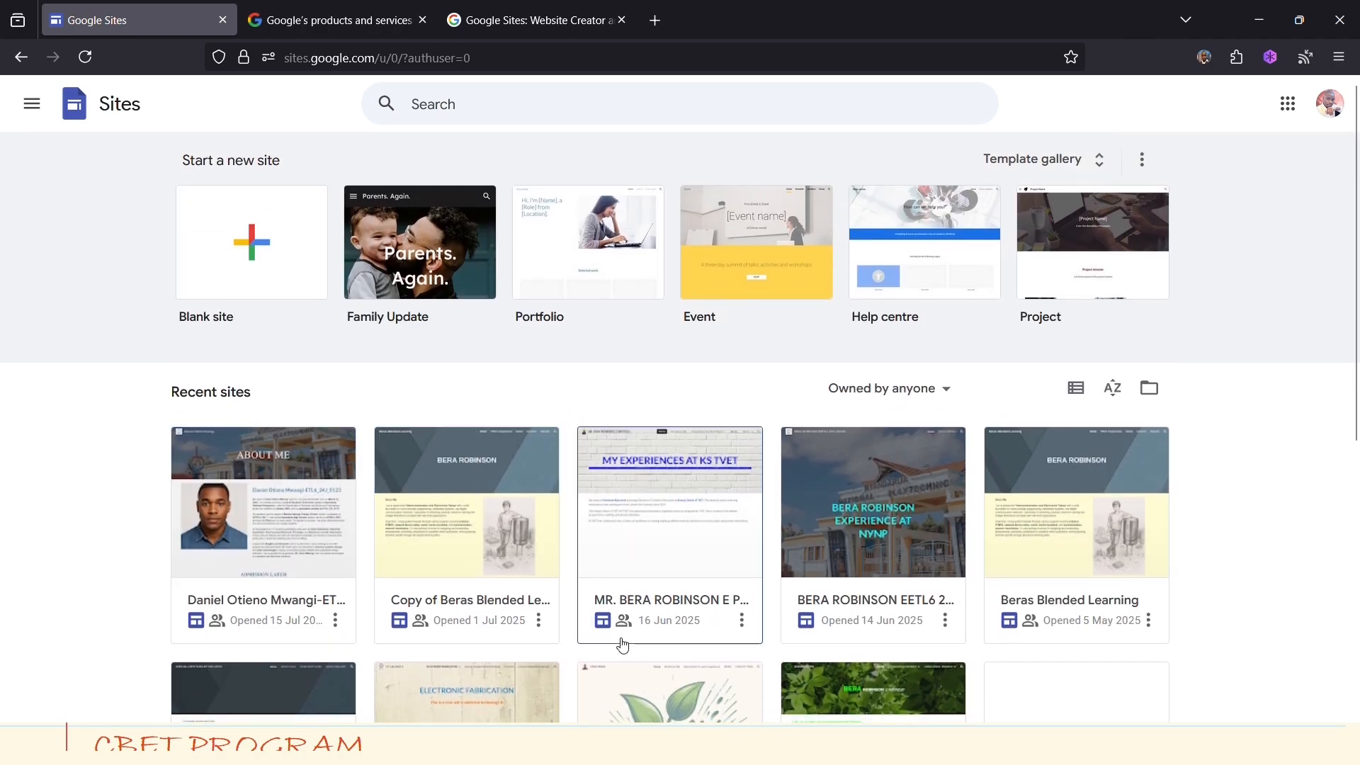
pyautogui.scroll(-4, 623, 644)
pyautogui.scroll(5, 624, 643)
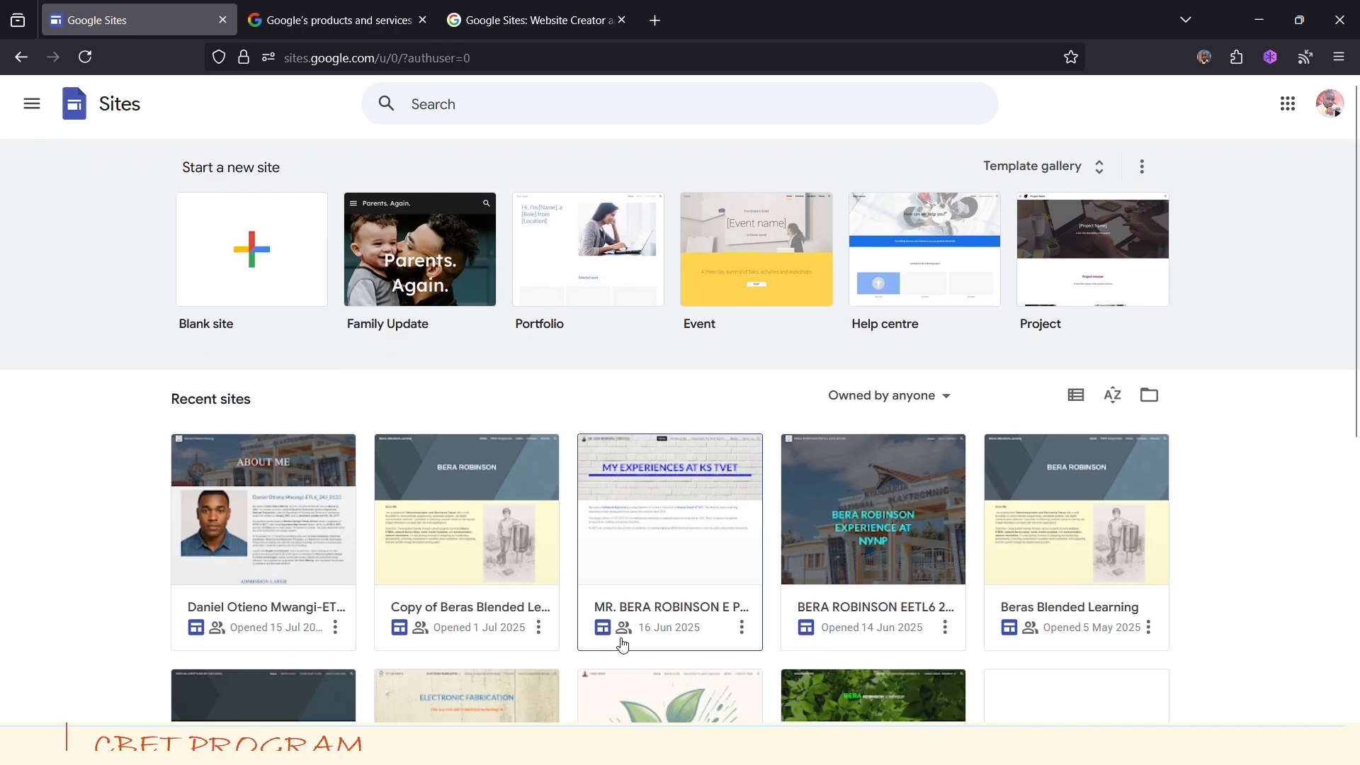
pyautogui.scroll(-6, 623, 643)
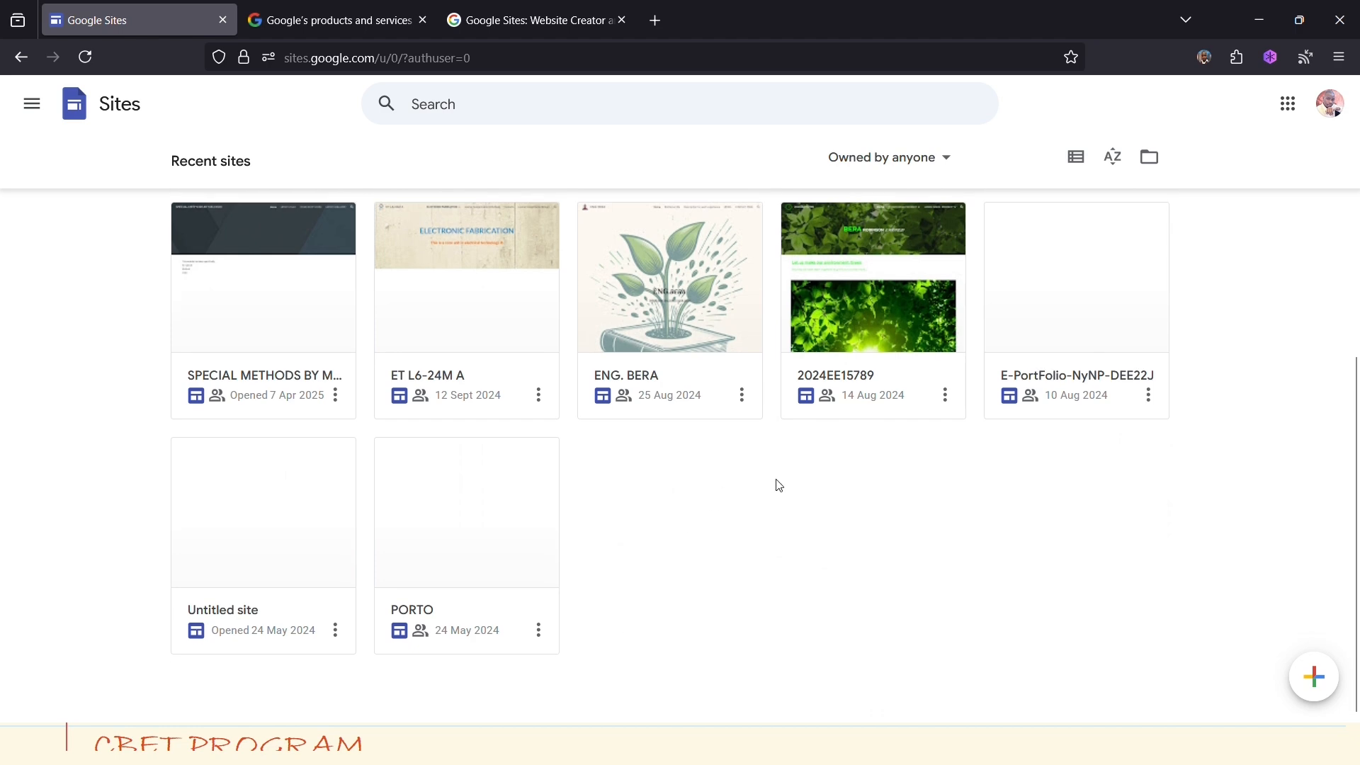
pyautogui.scroll(5, 822, 492)
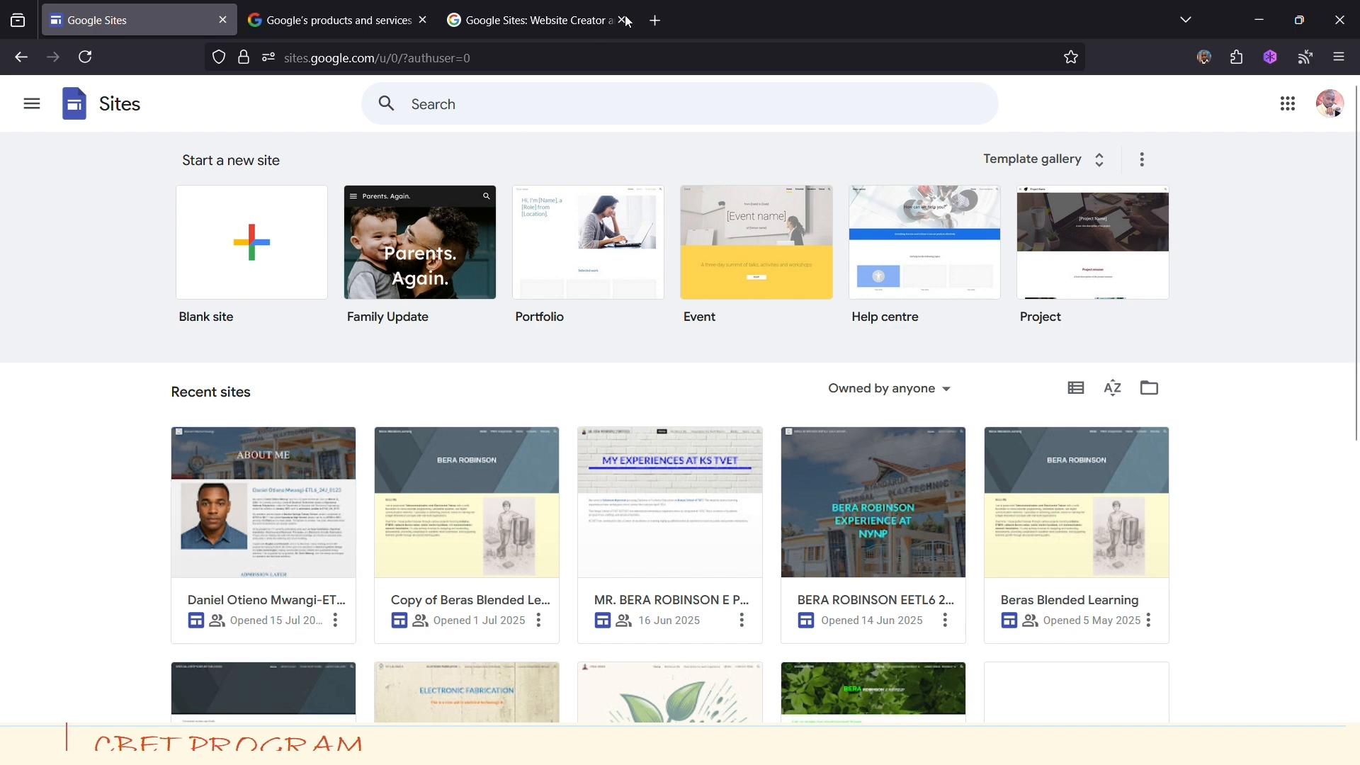
pyautogui.click(294, 522)
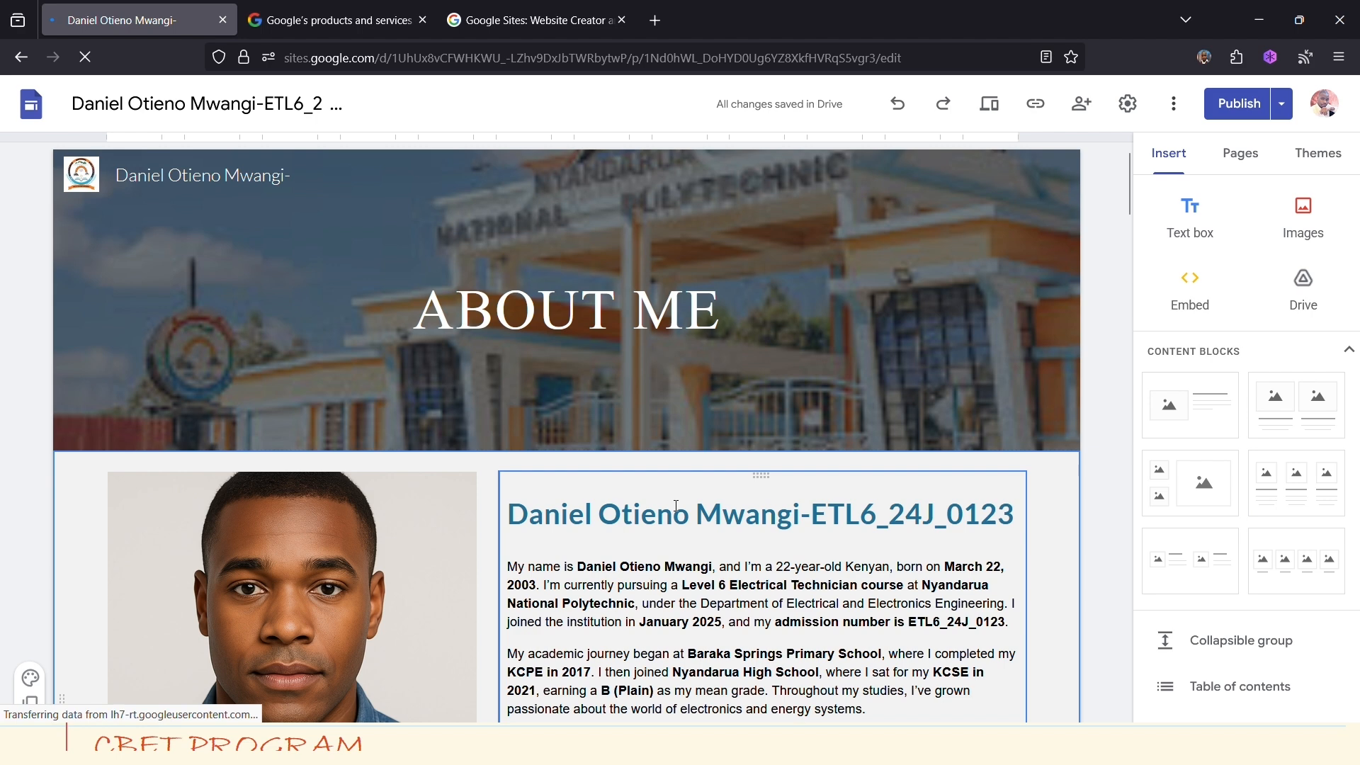
pyautogui.scroll(-2, 733, 476)
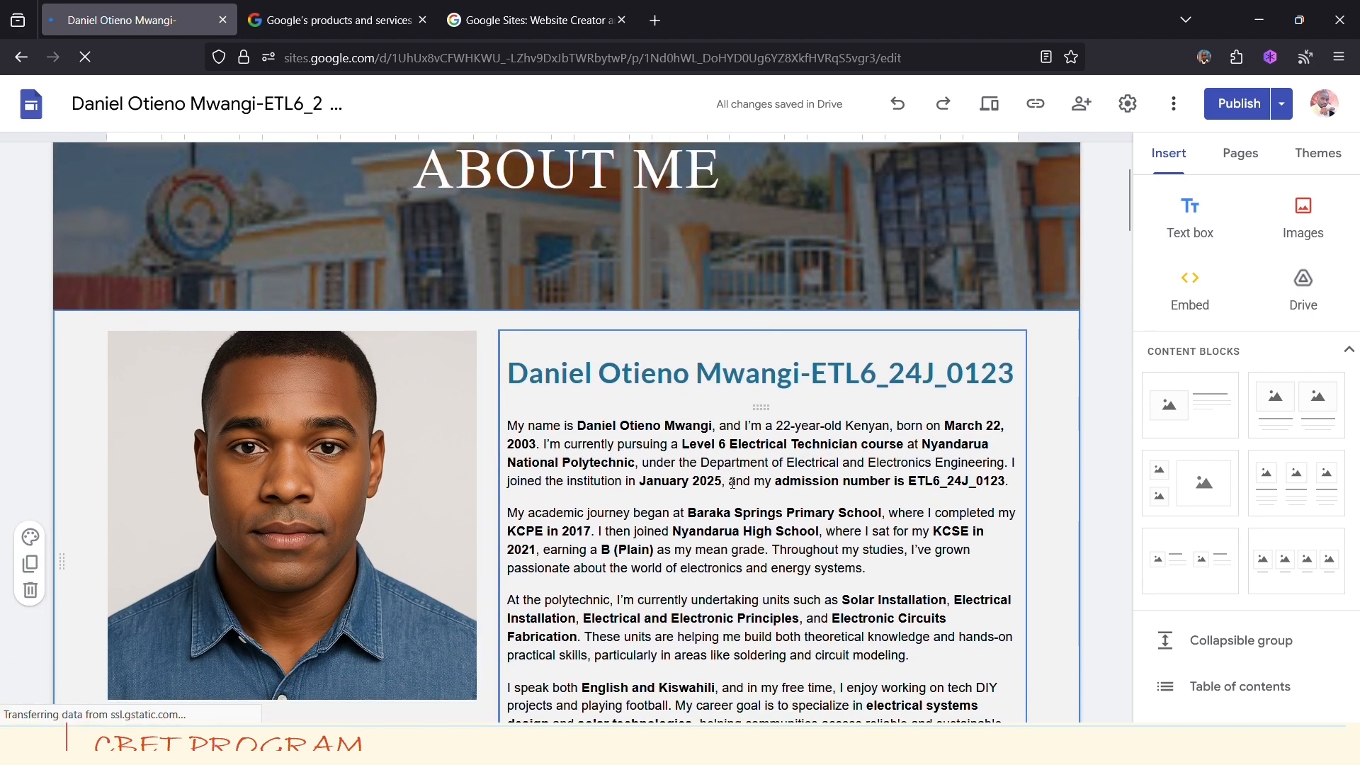
pyautogui.scroll(-2, 733, 484)
pyautogui.scroll(-2, 733, 484)
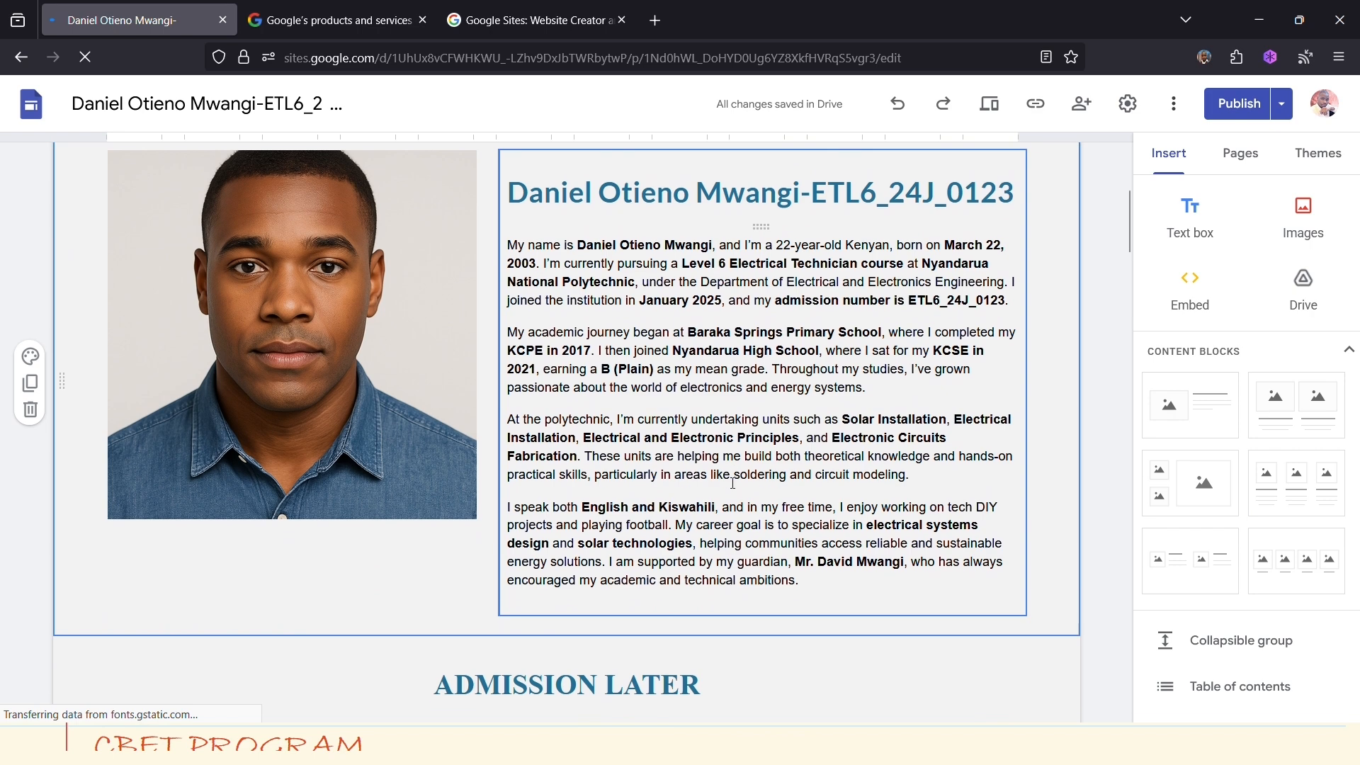
pyautogui.scroll(-2, 733, 484)
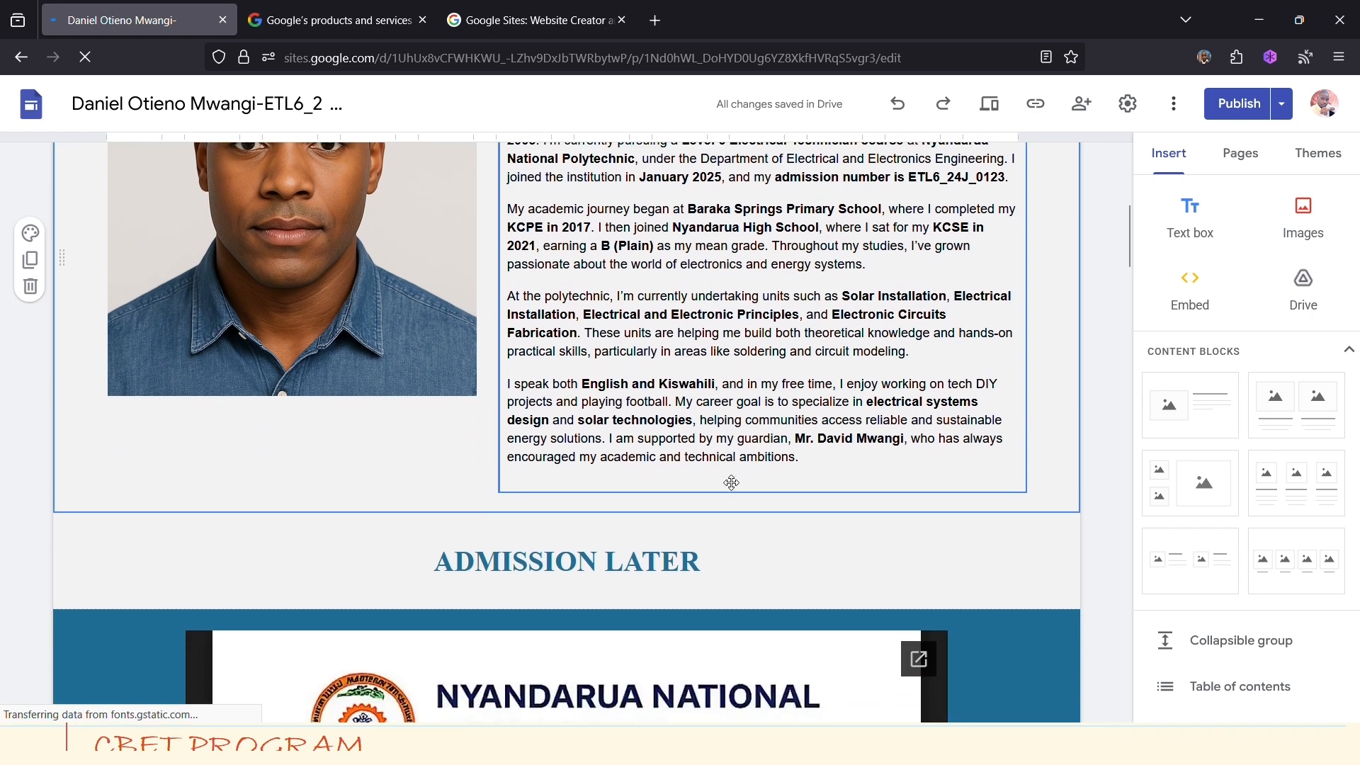
pyautogui.scroll(3, 733, 484)
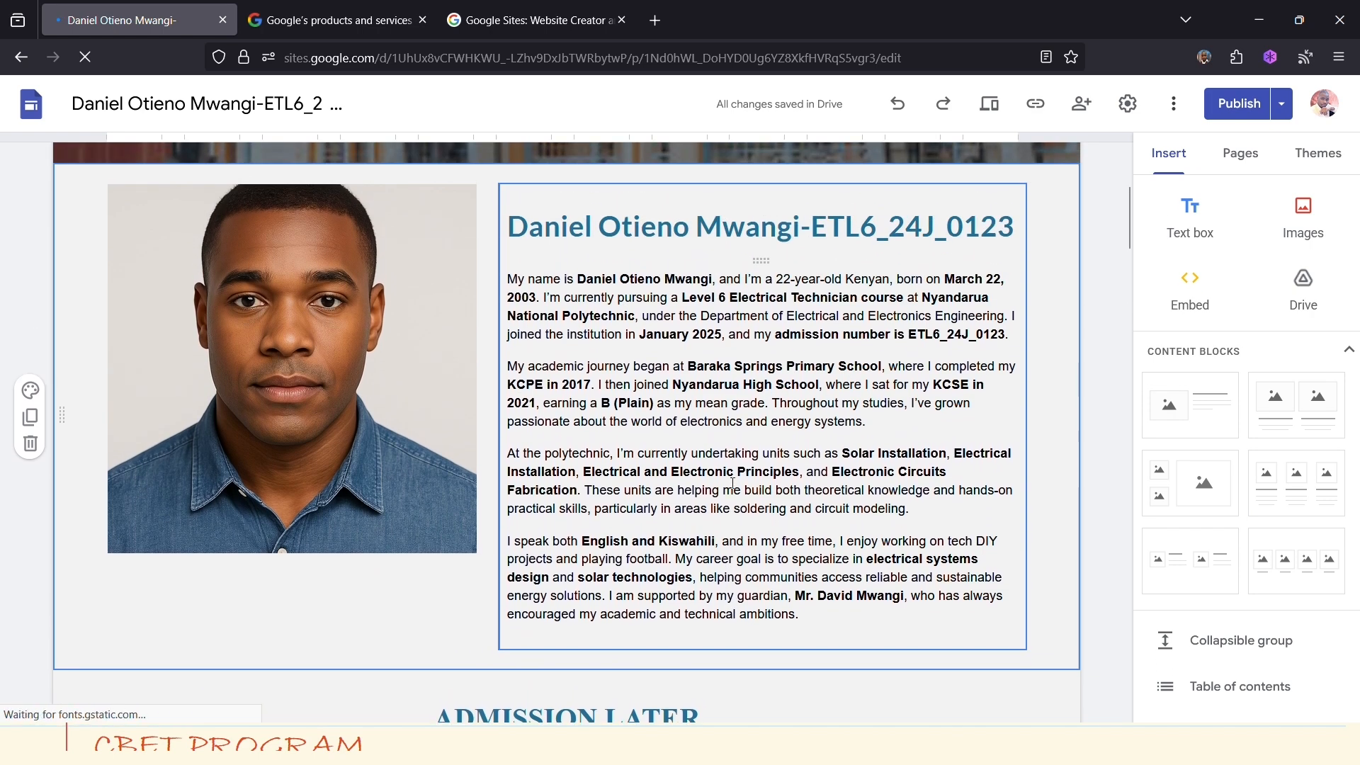
pyautogui.scroll(5, 733, 484)
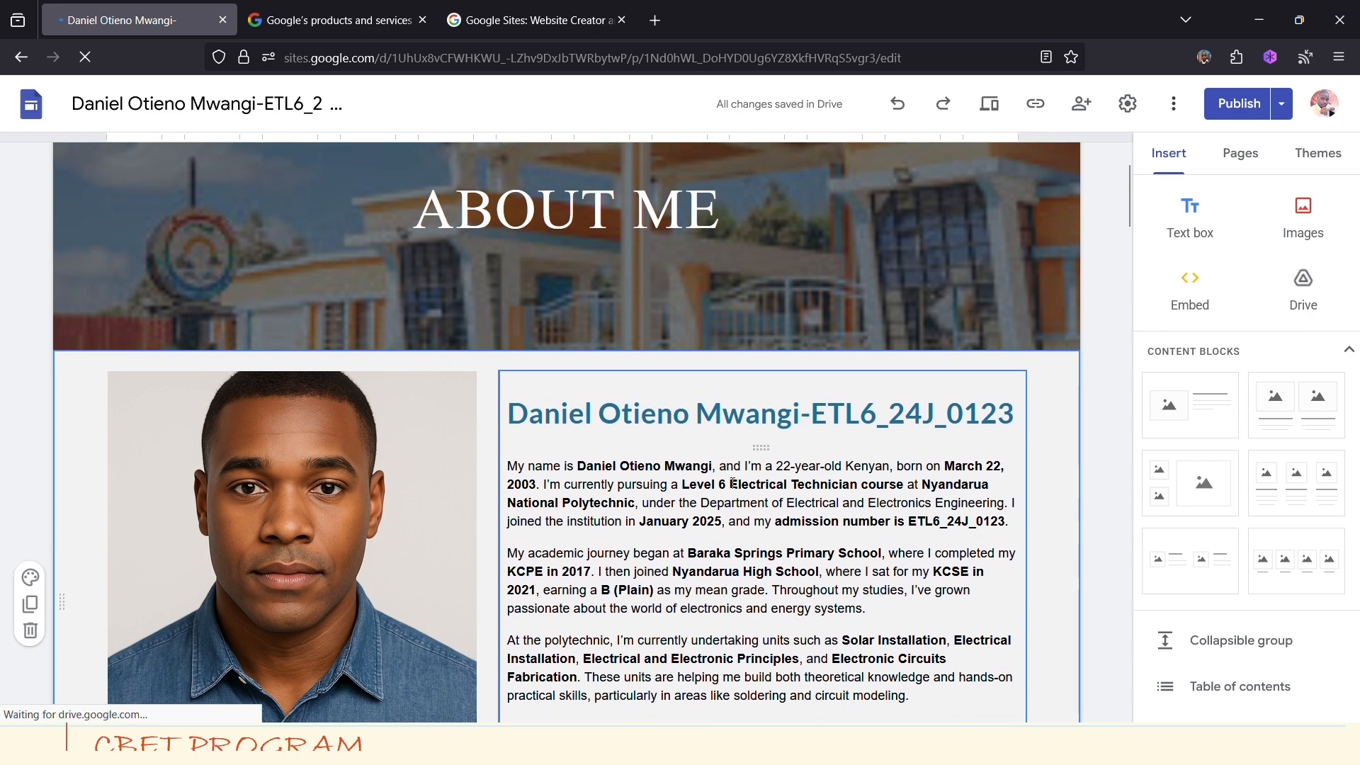
pyautogui.scroll(-1, 731, 483)
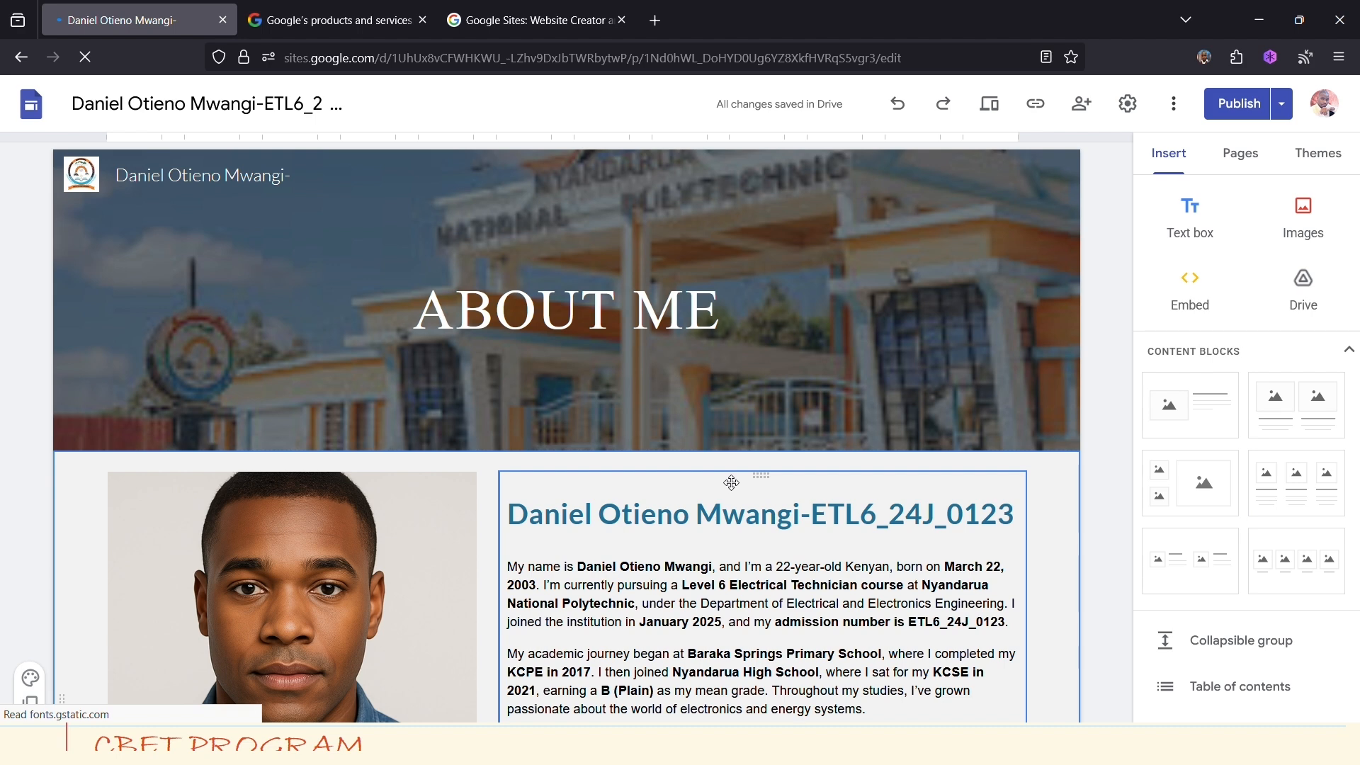
pyautogui.scroll(-2, 731, 483)
pyautogui.scroll(2, 731, 483)
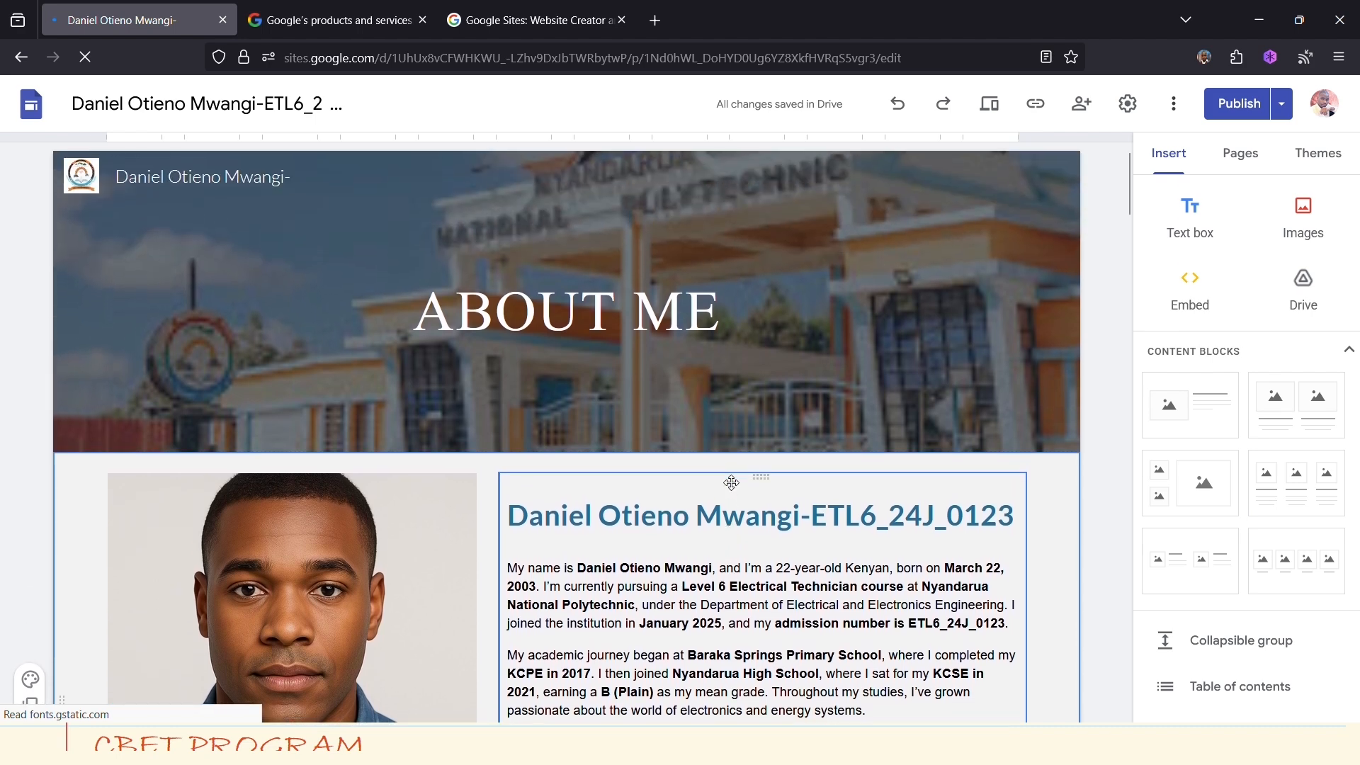
pyautogui.scroll(-2, 732, 483)
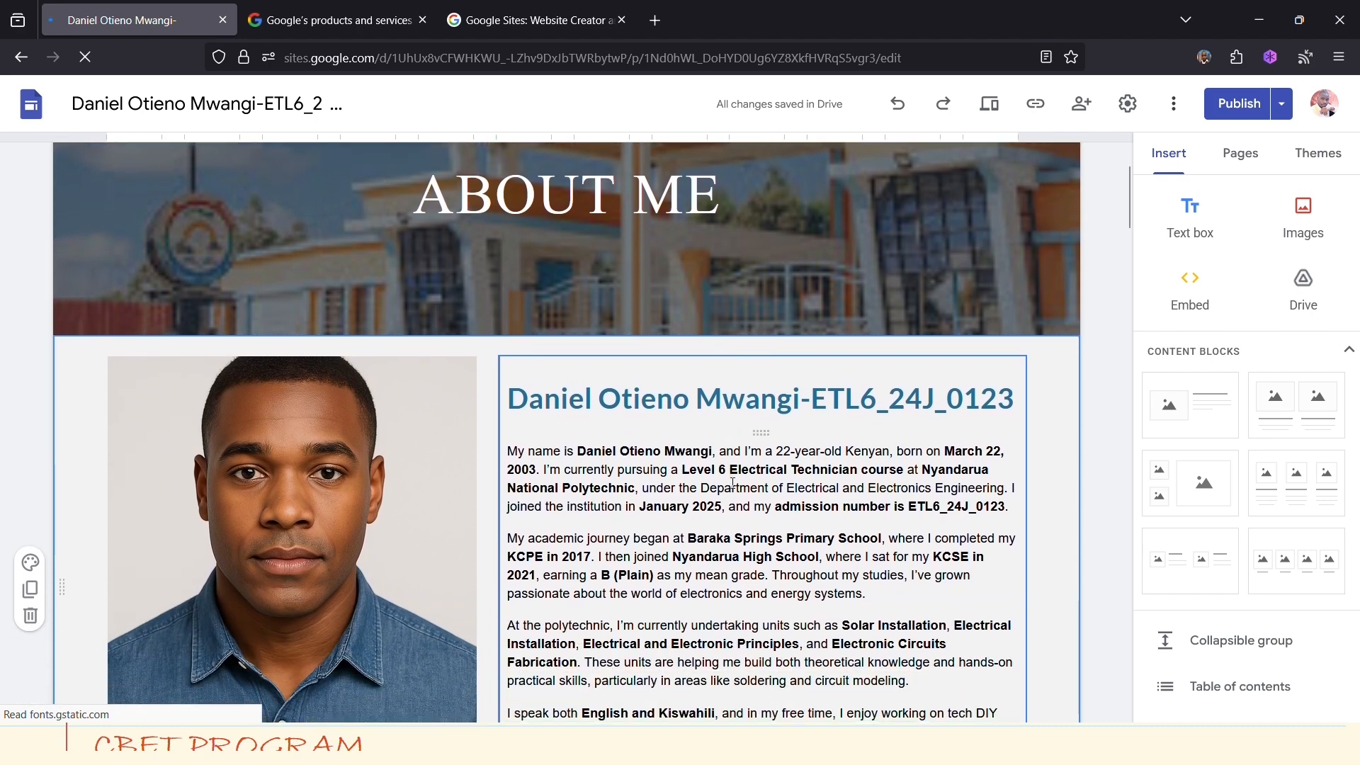
pyautogui.scroll(-1, 733, 483)
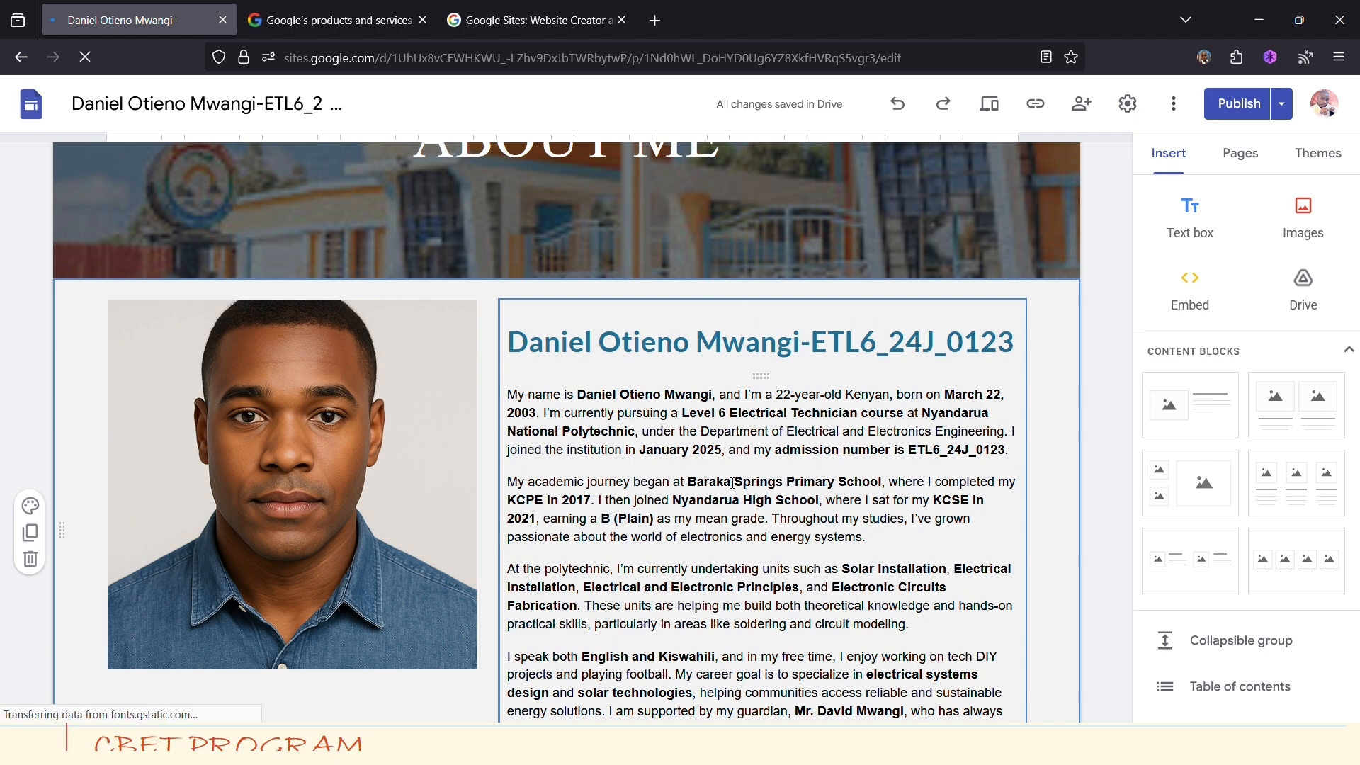
pyautogui.scroll(-1, 733, 483)
pyautogui.scroll(3, 425, 294)
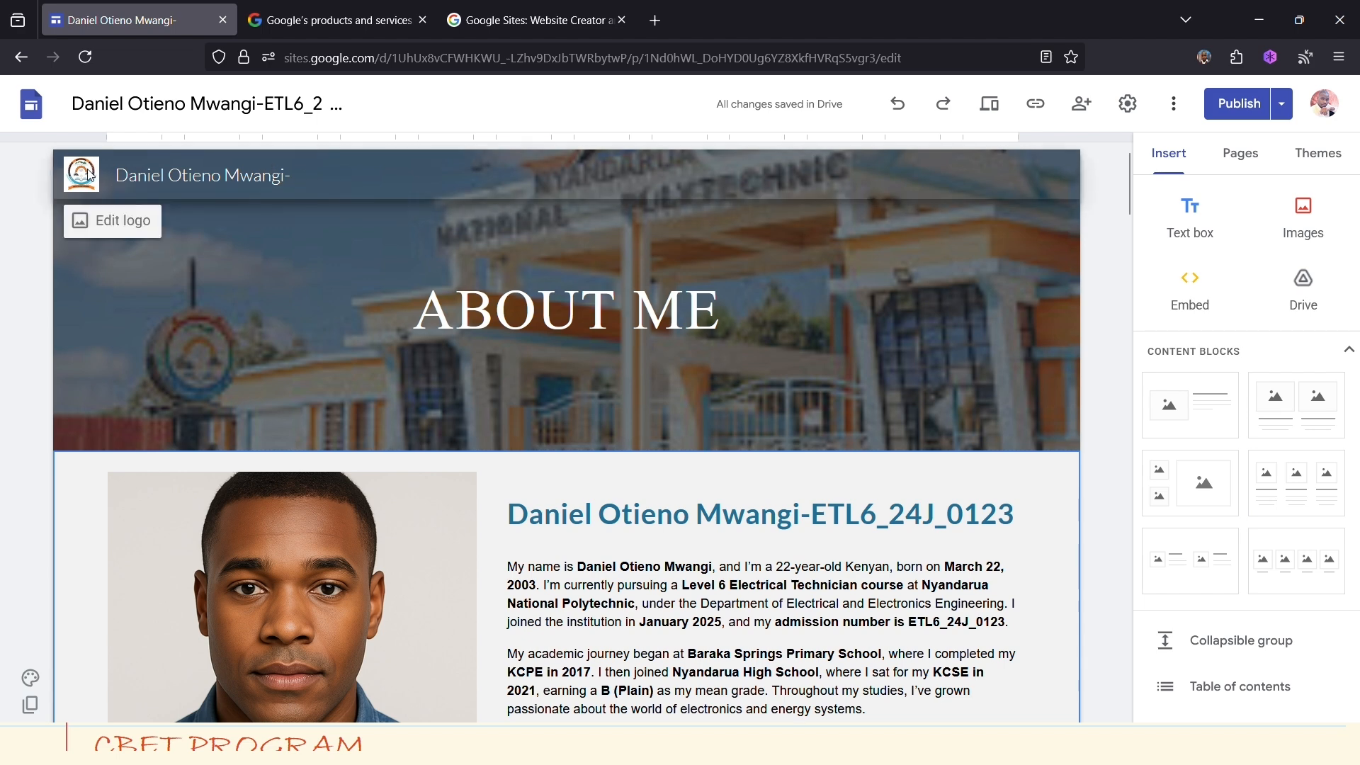
pyautogui.scroll(-1, 576, 436)
pyautogui.scroll(-3, 575, 442)
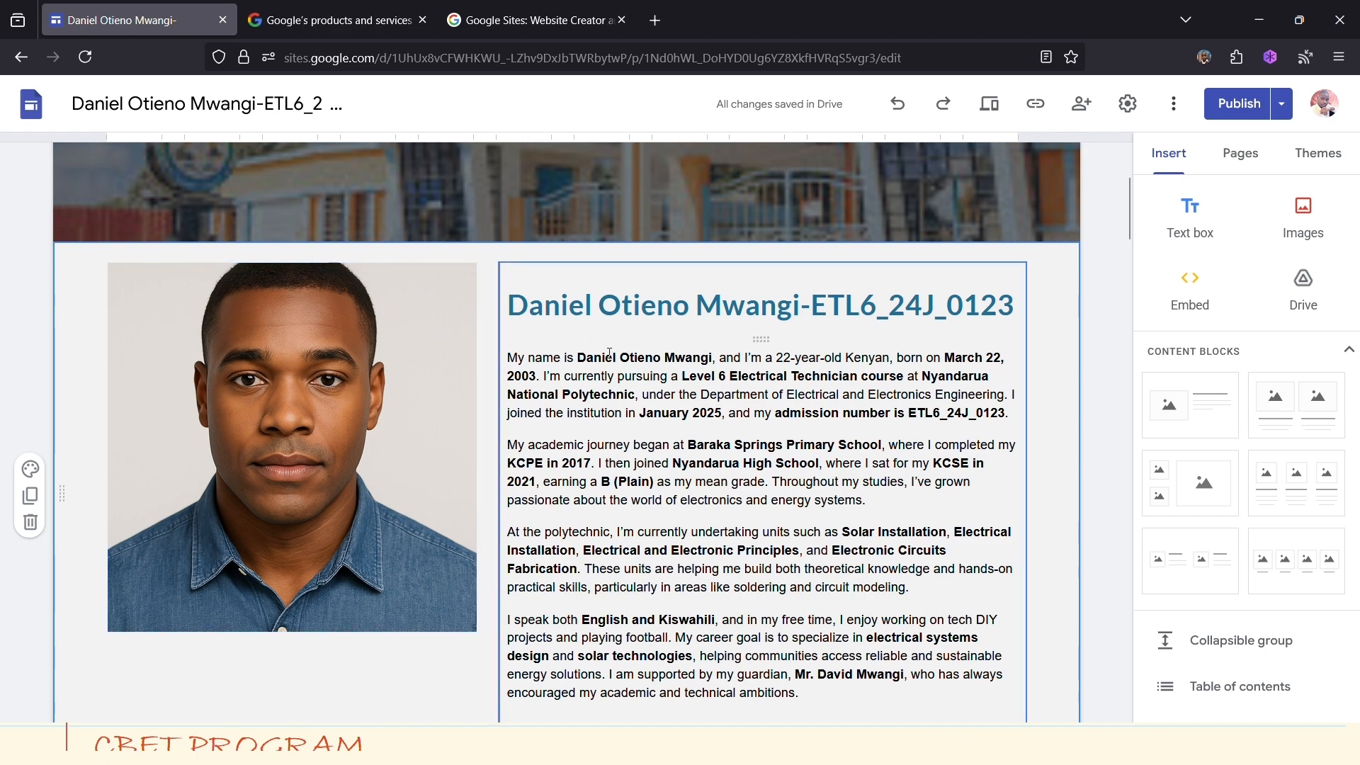
pyautogui.scroll(-4, 610, 353)
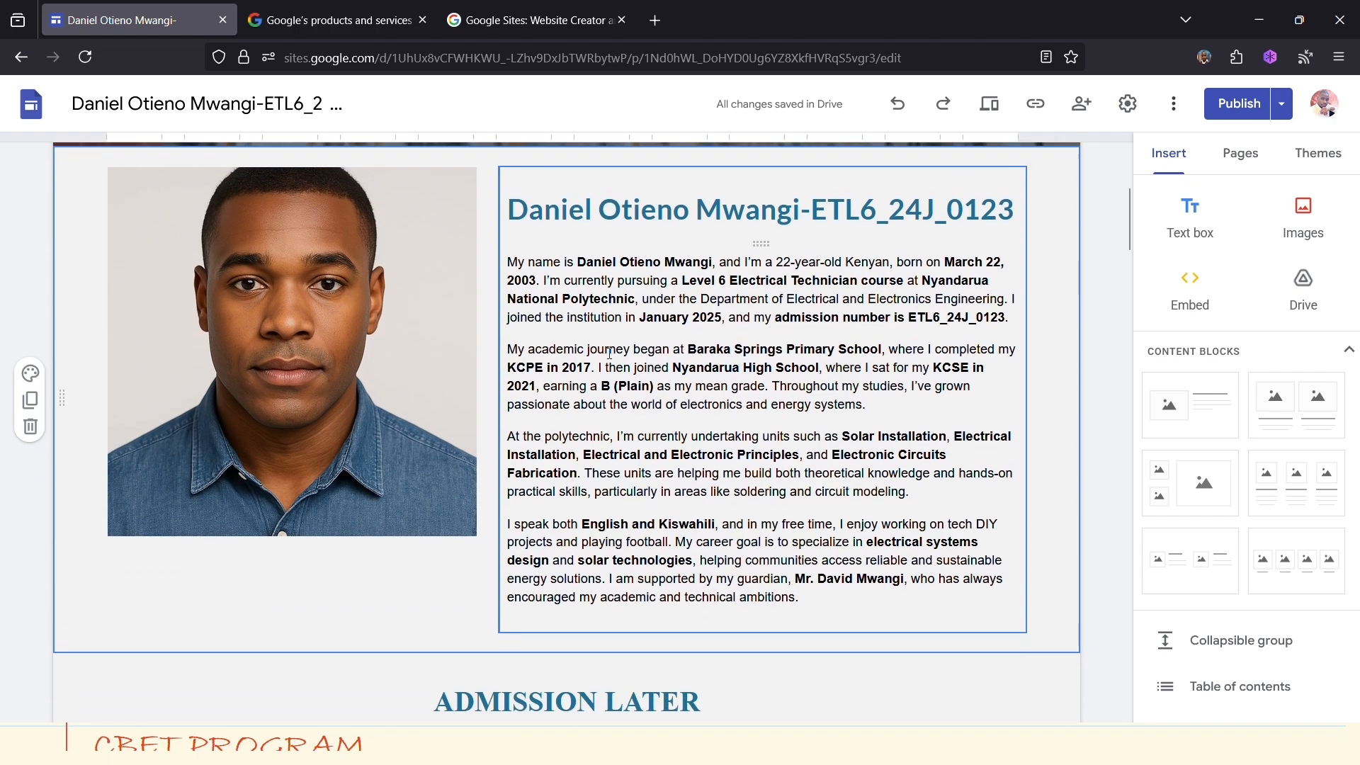
pyautogui.scroll(-3, 610, 353)
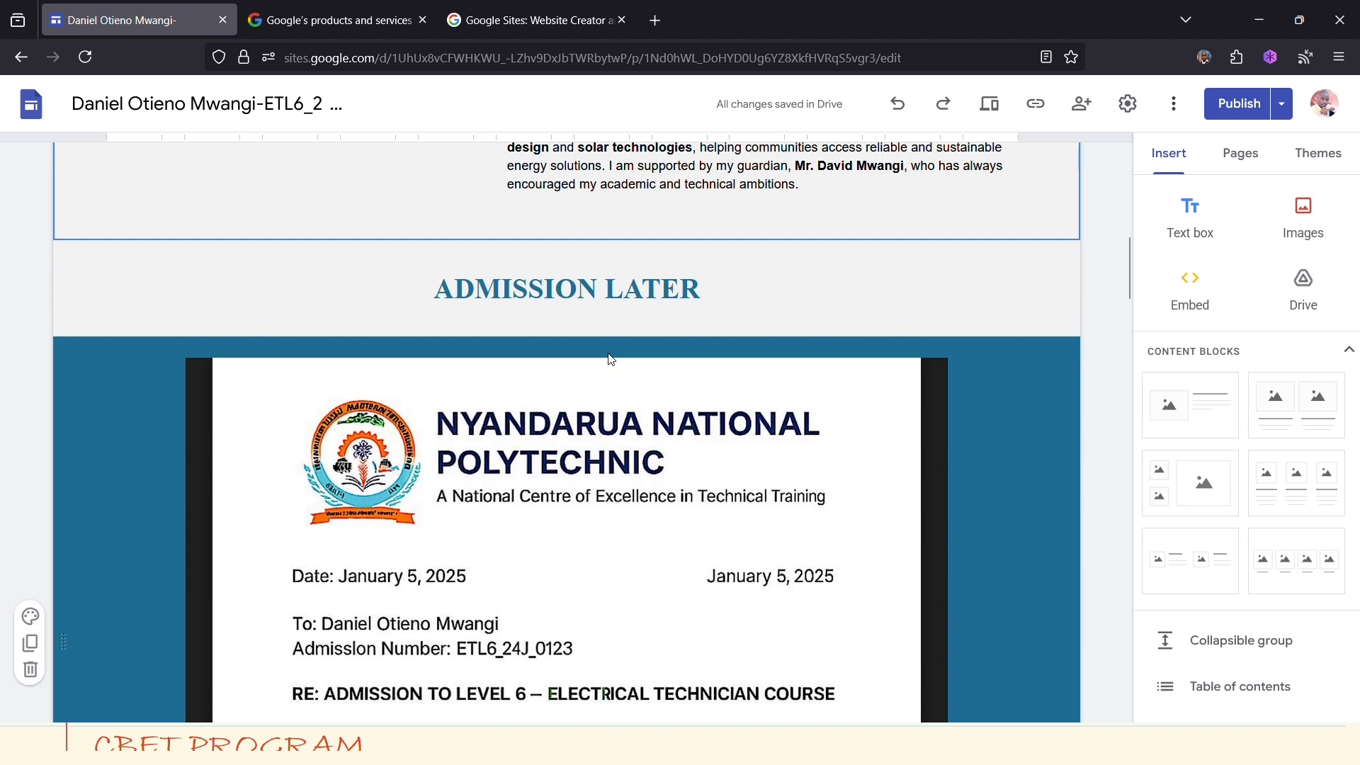
pyautogui.scroll(-15, 610, 358)
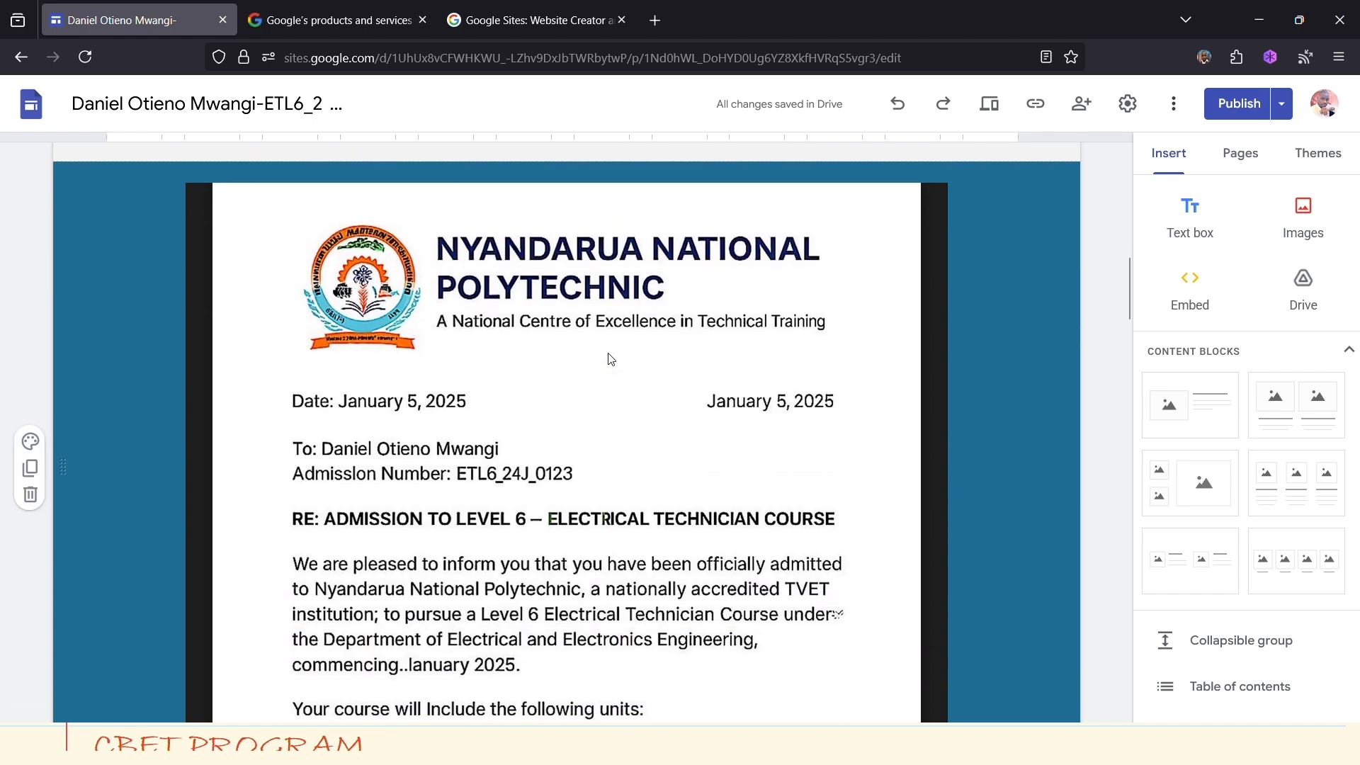
pyautogui.scroll(-2, 611, 357)
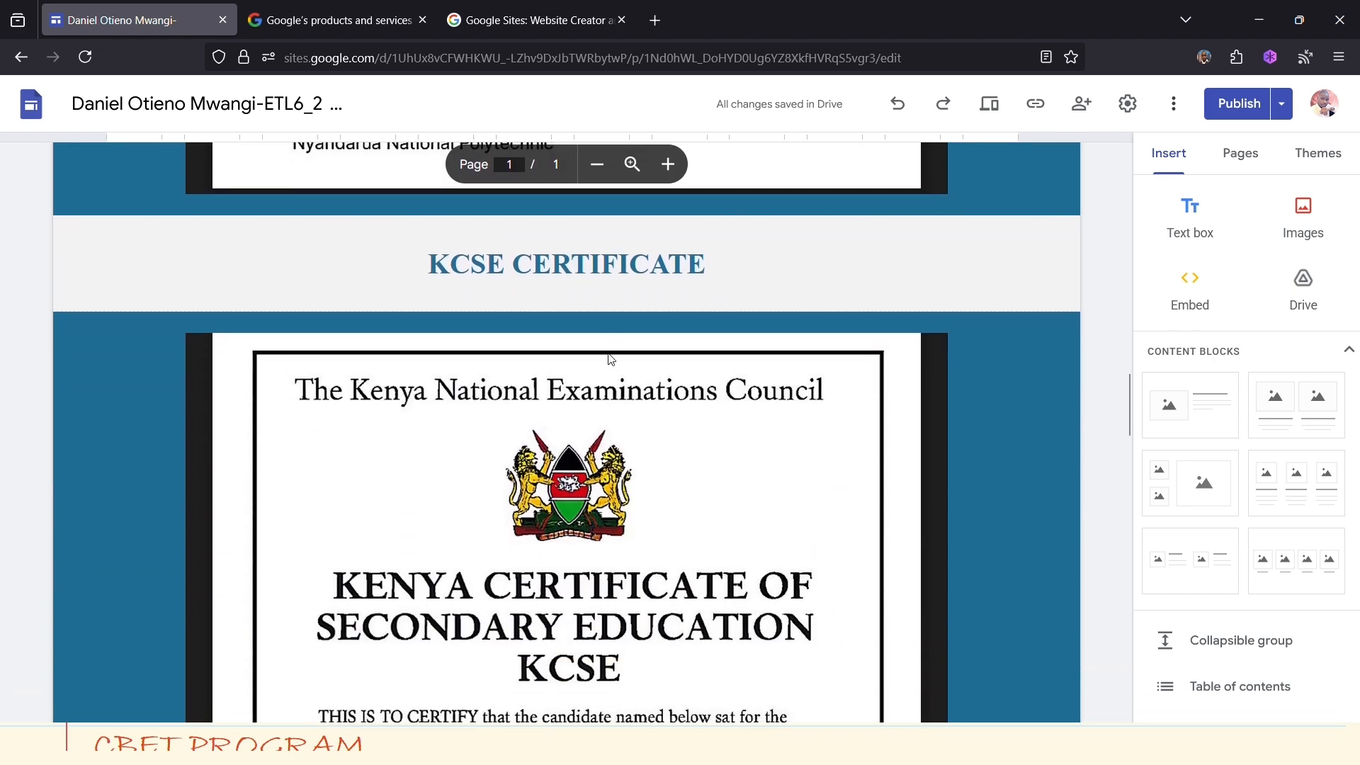
pyautogui.scroll(-7, 608, 352)
pyautogui.scroll(-12, 607, 353)
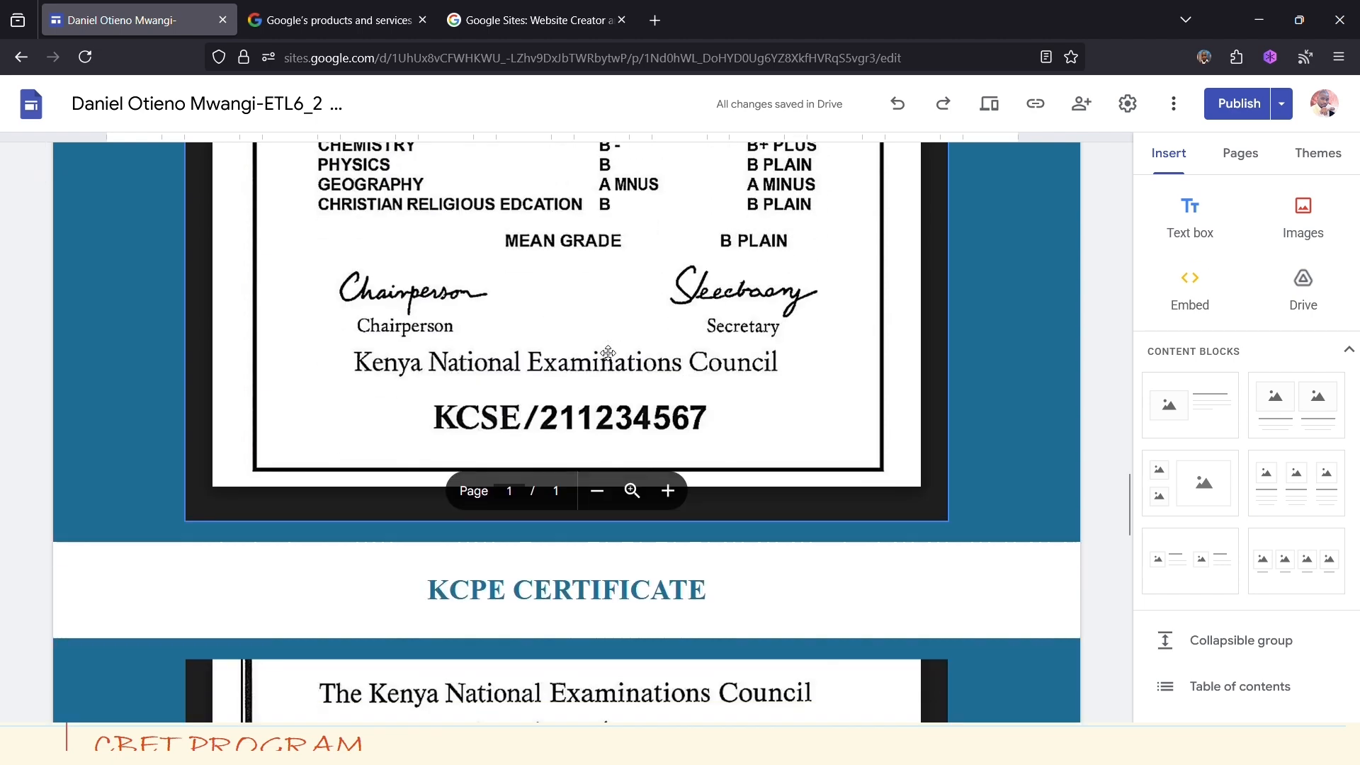
pyautogui.scroll(-10, 607, 352)
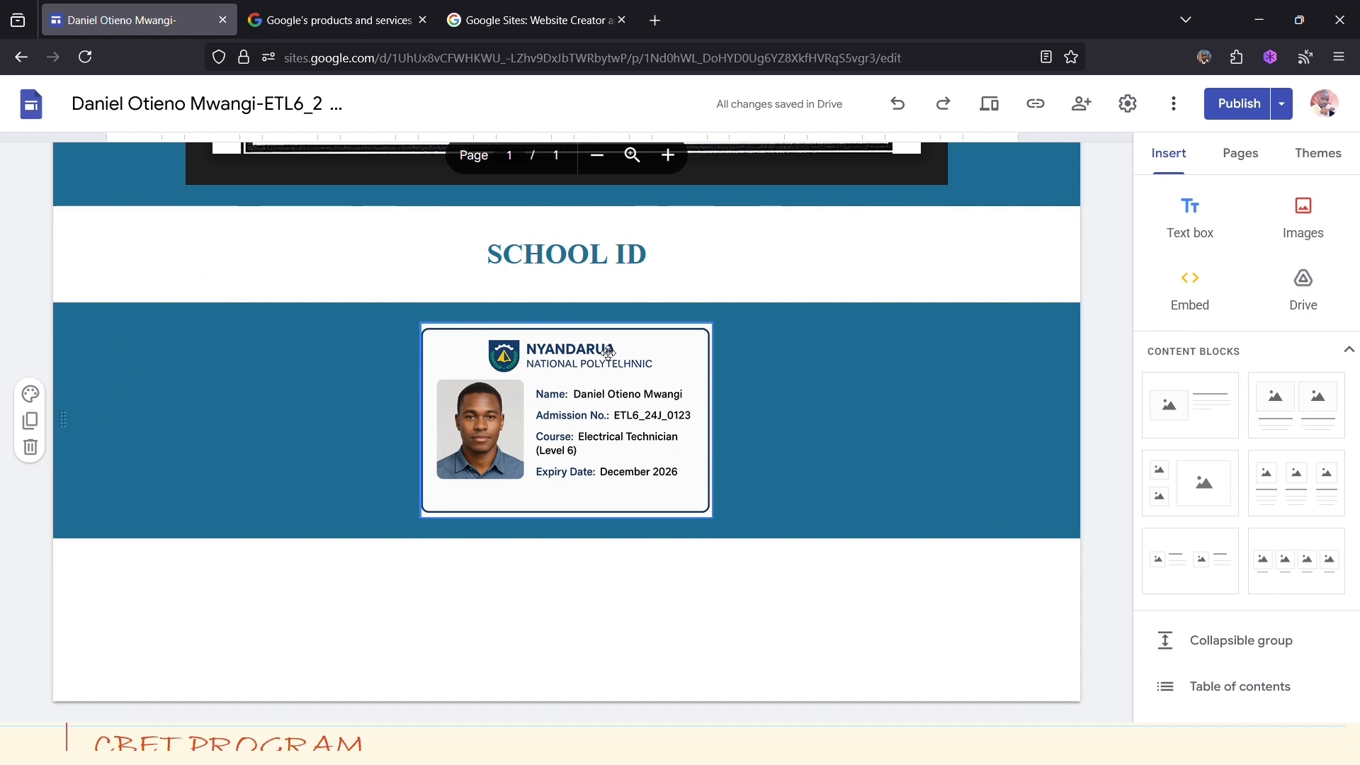
pyautogui.scroll(15, 608, 353)
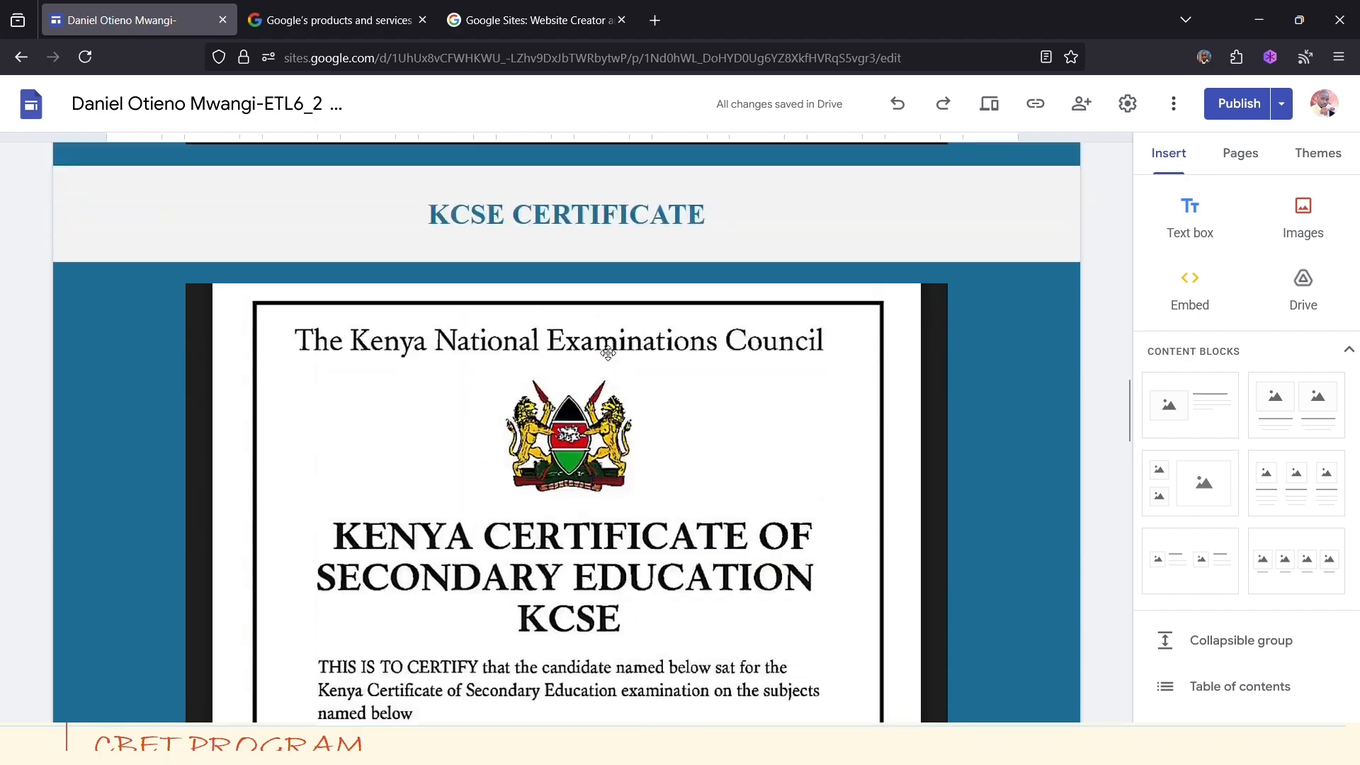
pyautogui.scroll(15, 607, 353)
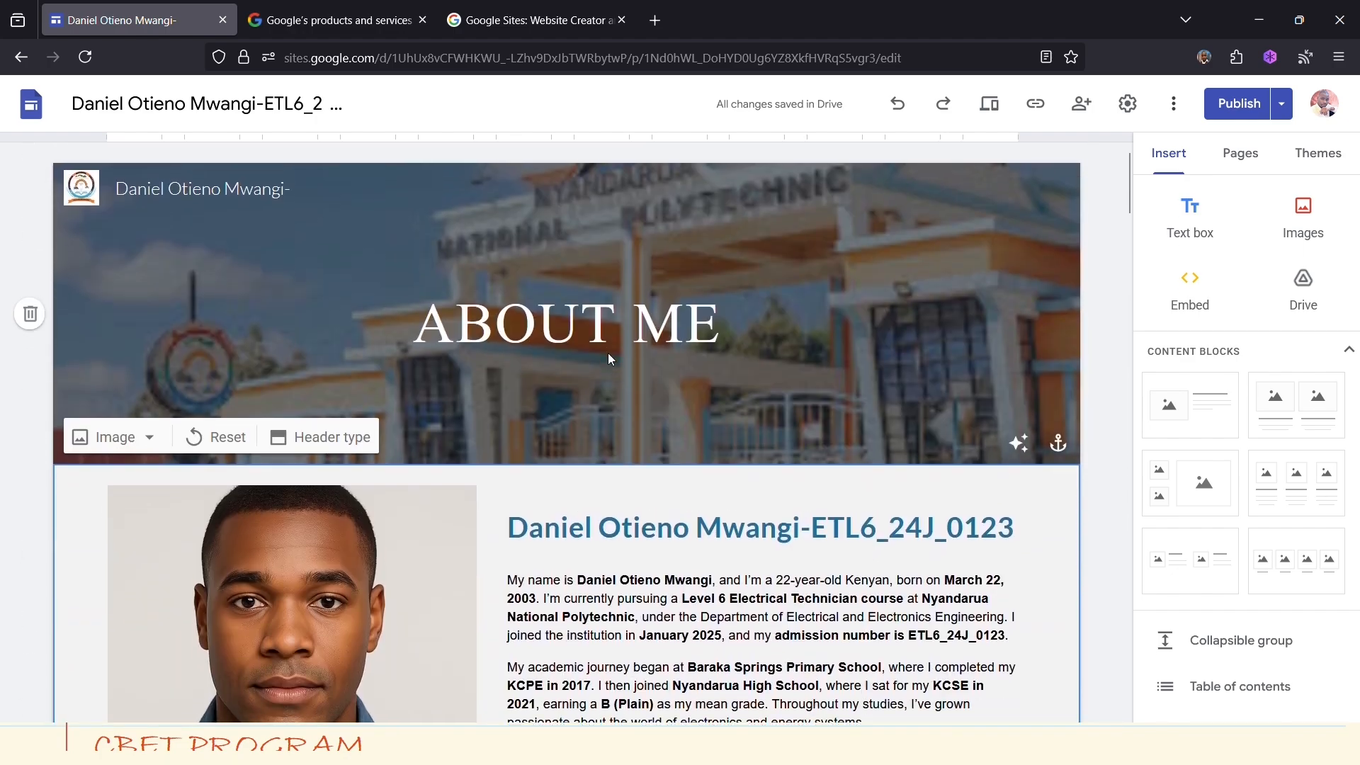
pyautogui.scroll(-1, 608, 353)
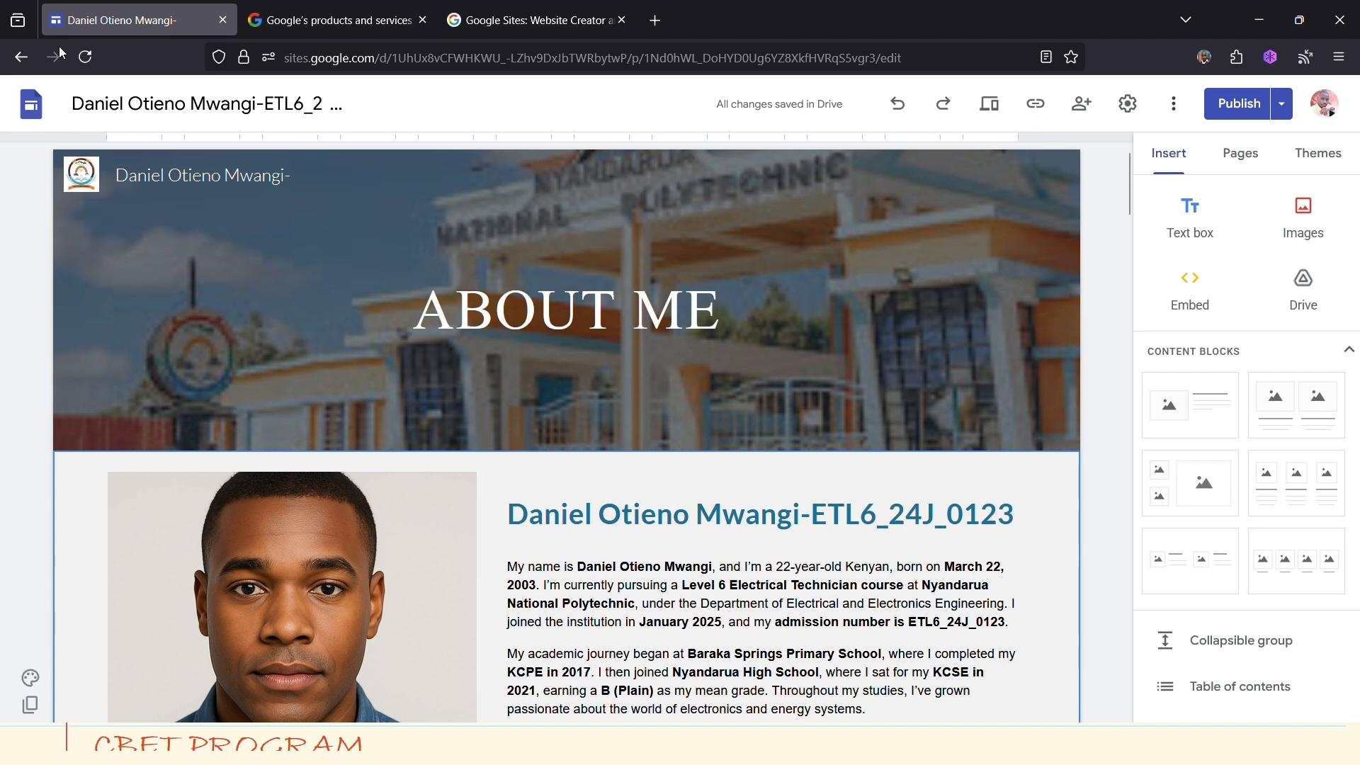
# Return to the Sites list and choose Remove from the ABOUT ME site's three-dot menu
pyautogui.click(26, 72)
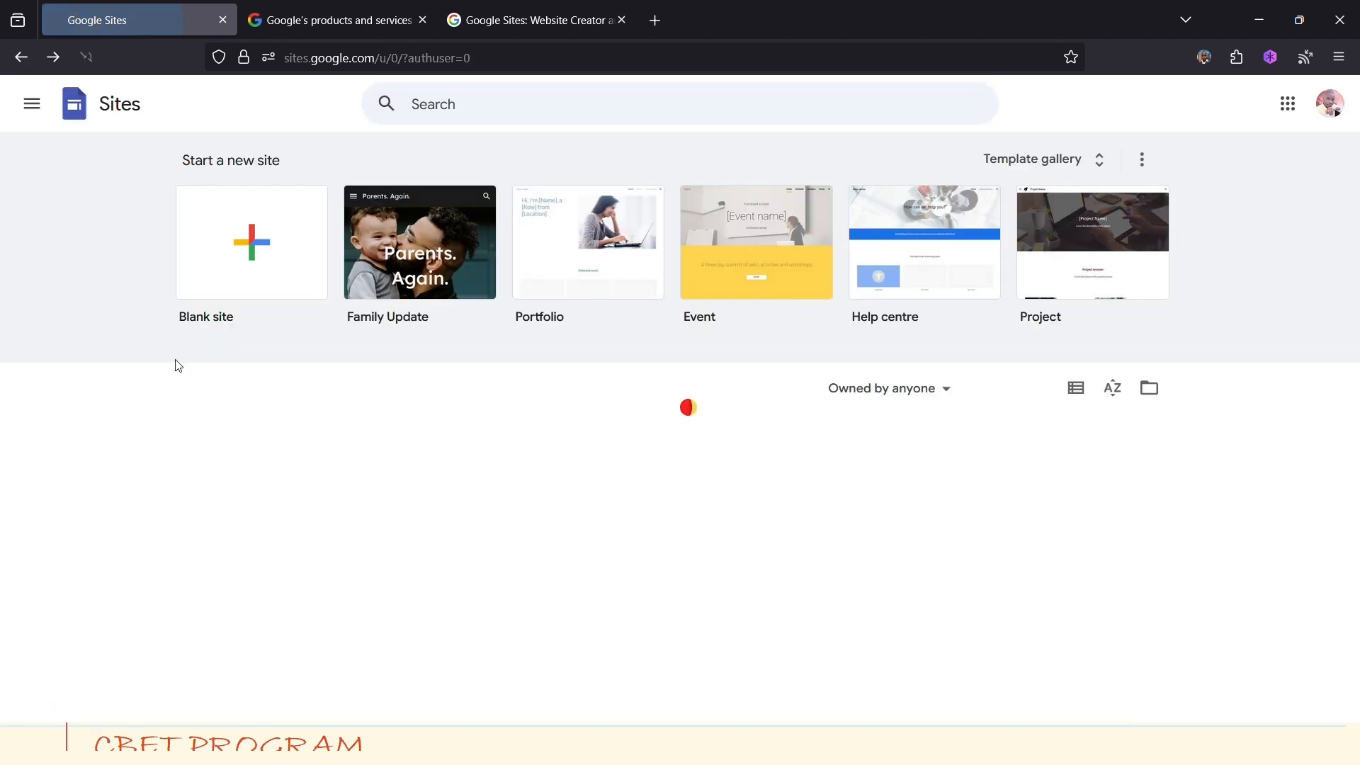
pyautogui.scroll(-2, 176, 368)
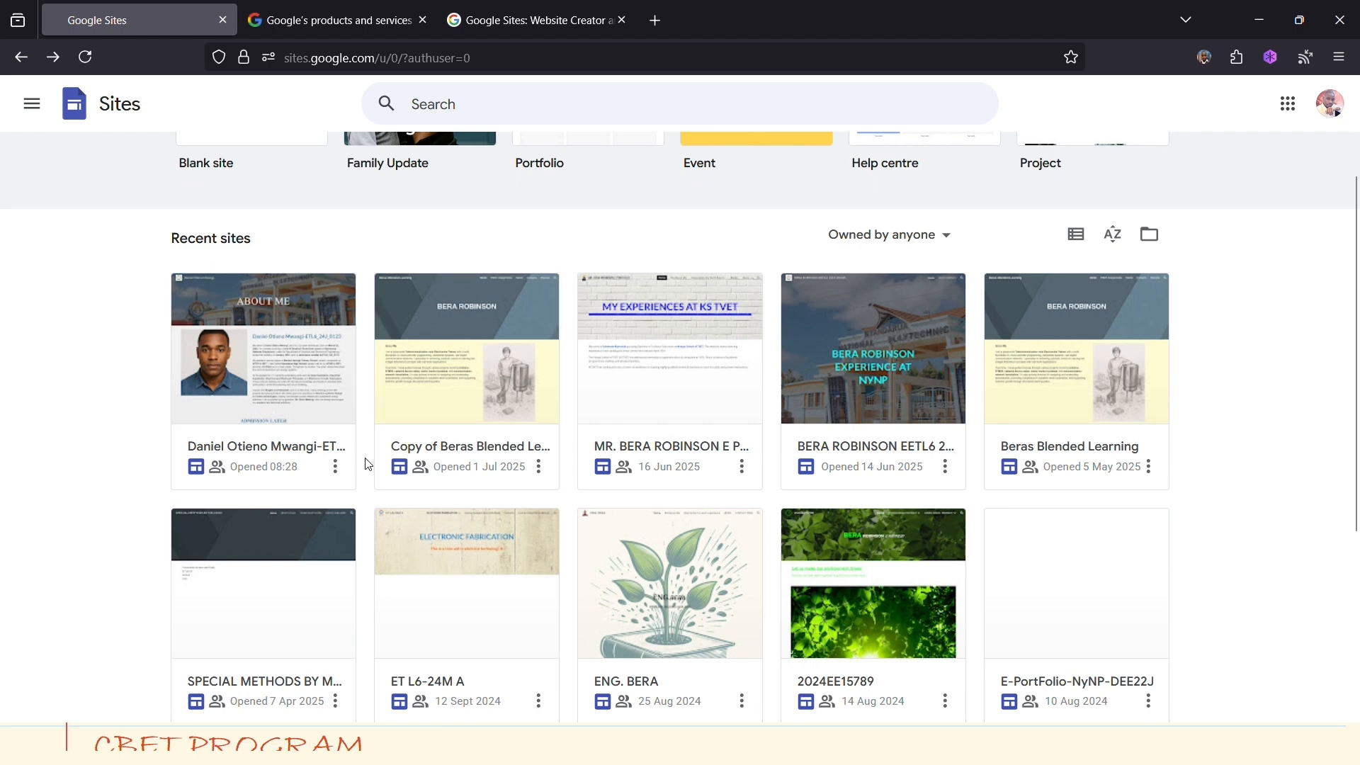
pyautogui.click(339, 470)
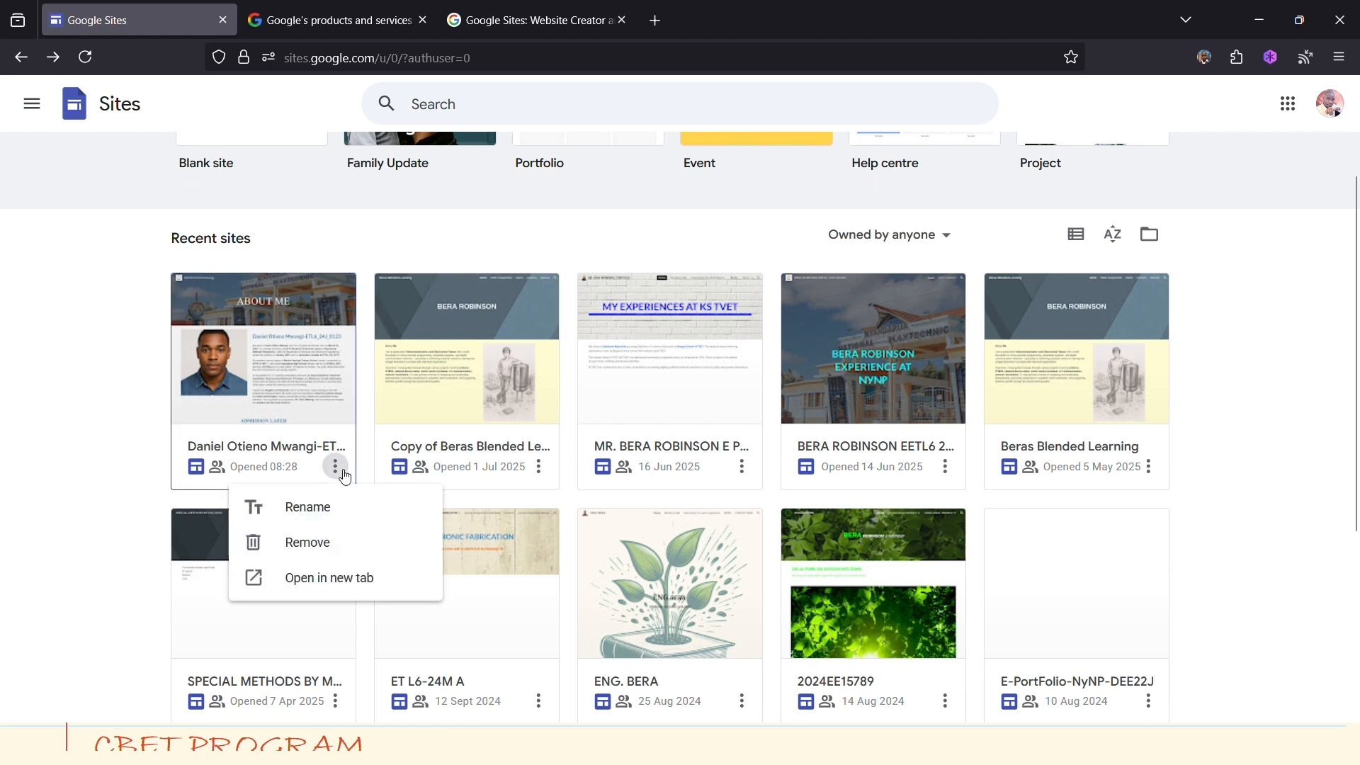
pyautogui.click(316, 545)
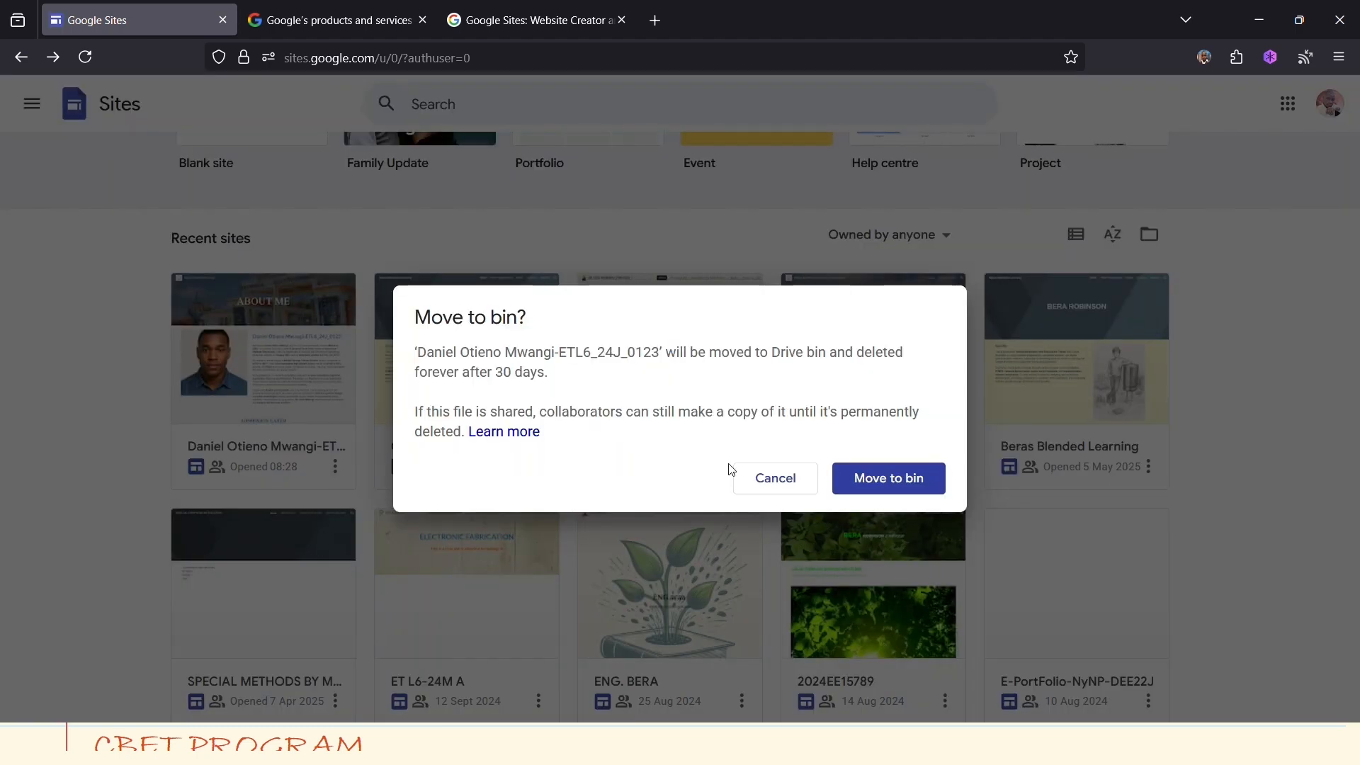
# Confirm Move to bin for the ABOUT ME site and scroll back to the top of Sites home
pyautogui.click(894, 484)
pyautogui.scroll(3, 893, 484)
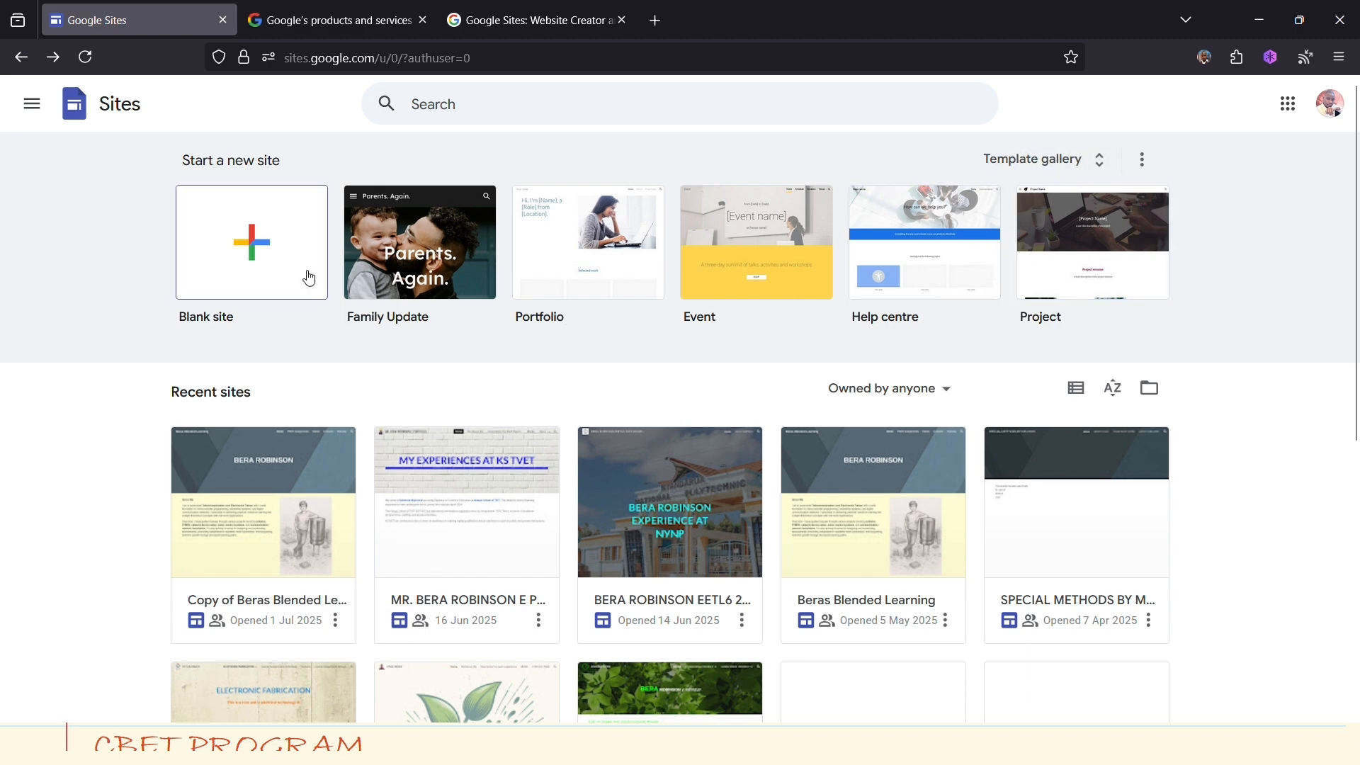
# Create a new Blank site and wait for the untitled site editor to load
pyautogui.click(262, 246)
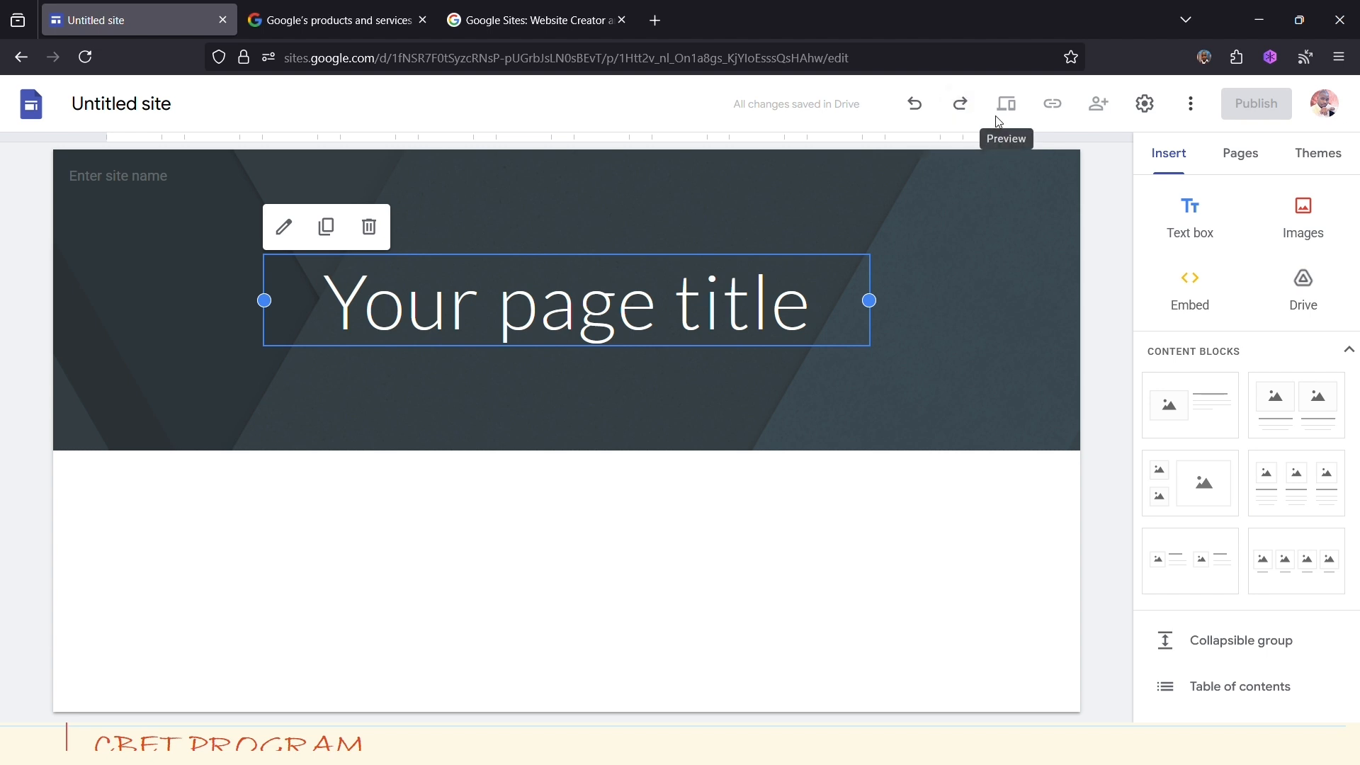
pyautogui.moveTo(941, 205)
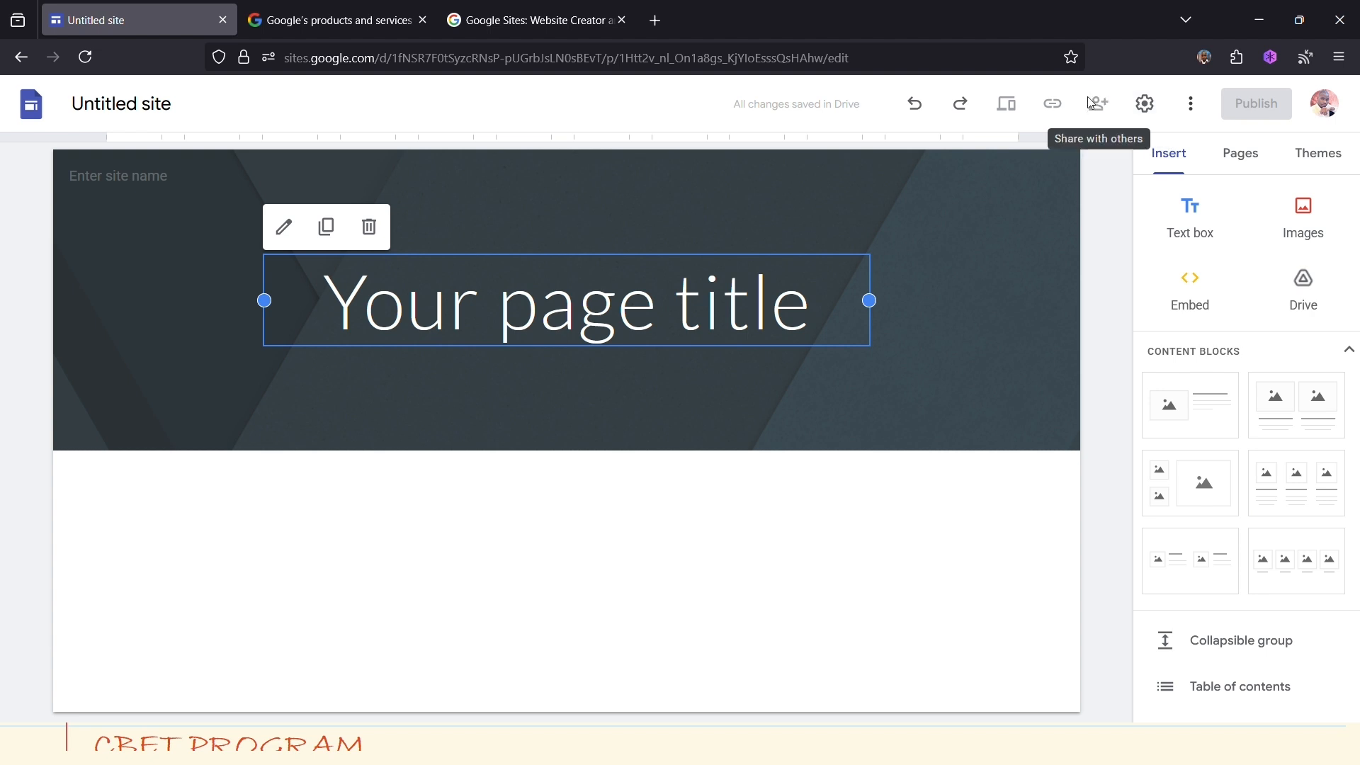
# Open and close the site Settings, then bring up the three-dot More options menu
pyautogui.click(1148, 112)
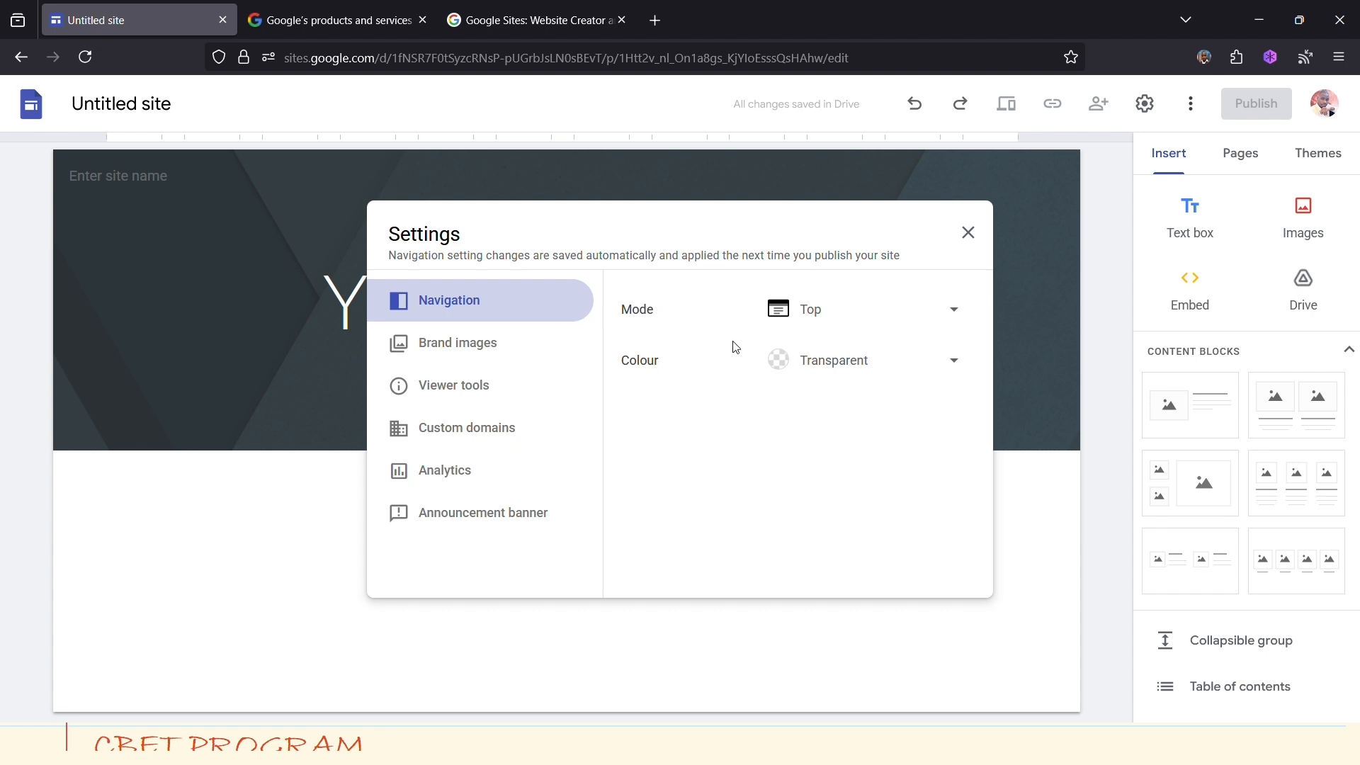
pyautogui.click(971, 241)
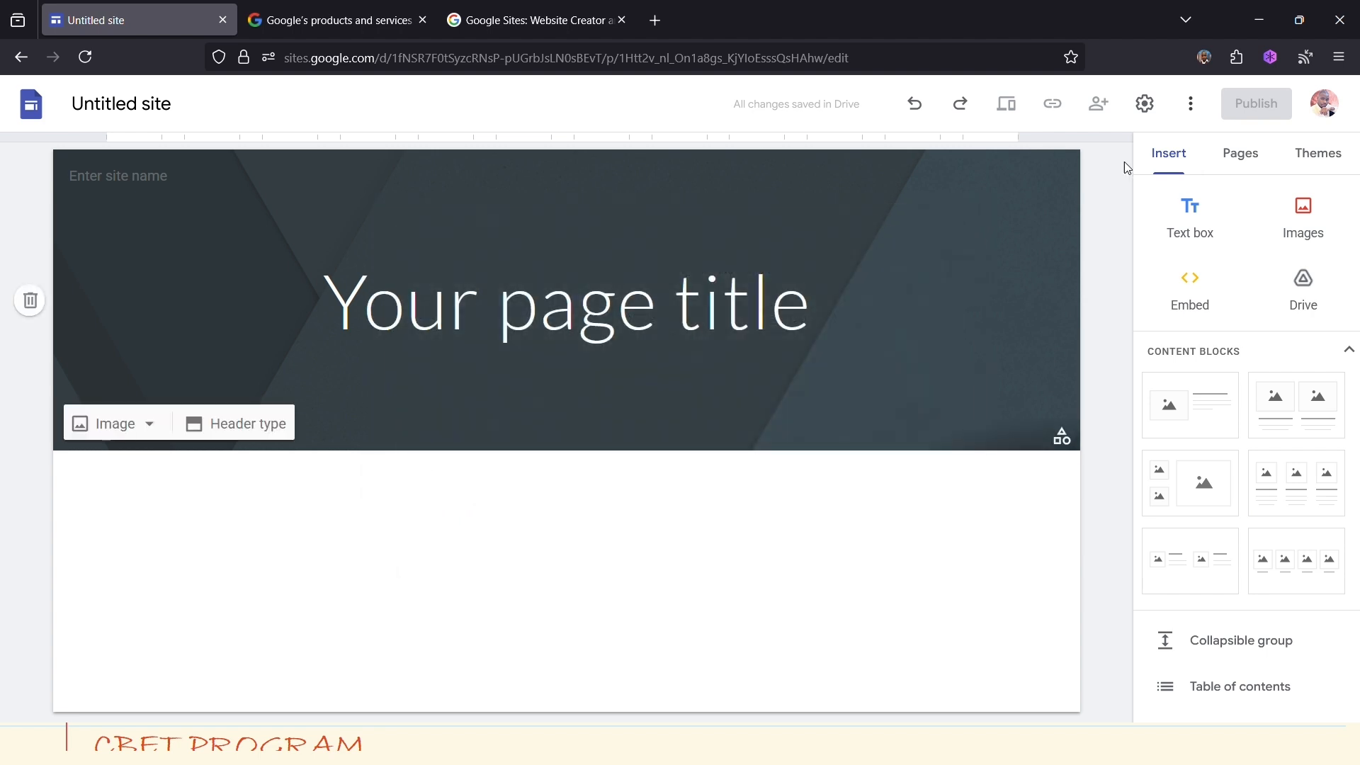
pyautogui.click(1193, 107)
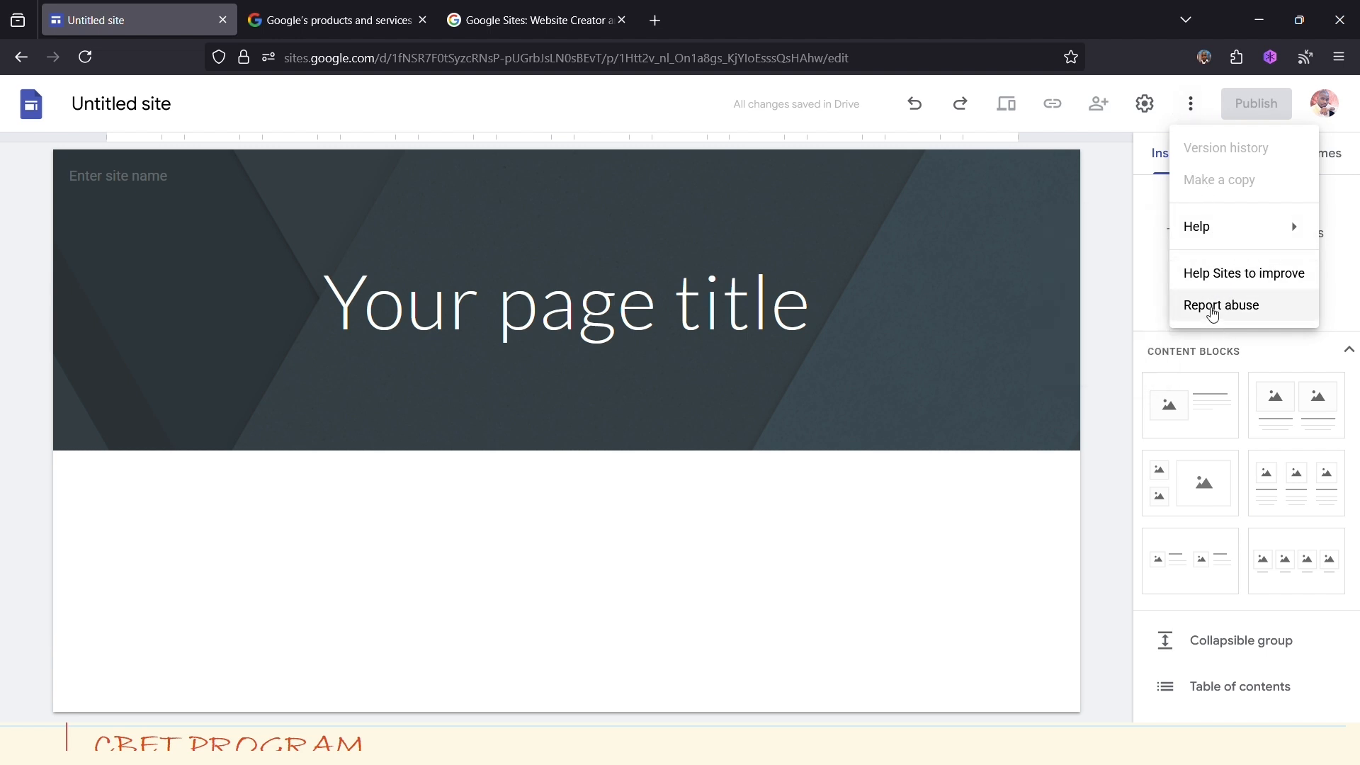
# Close the More options menu so the Insert panel's elements and content blocks show again
pyautogui.click(1230, 80)
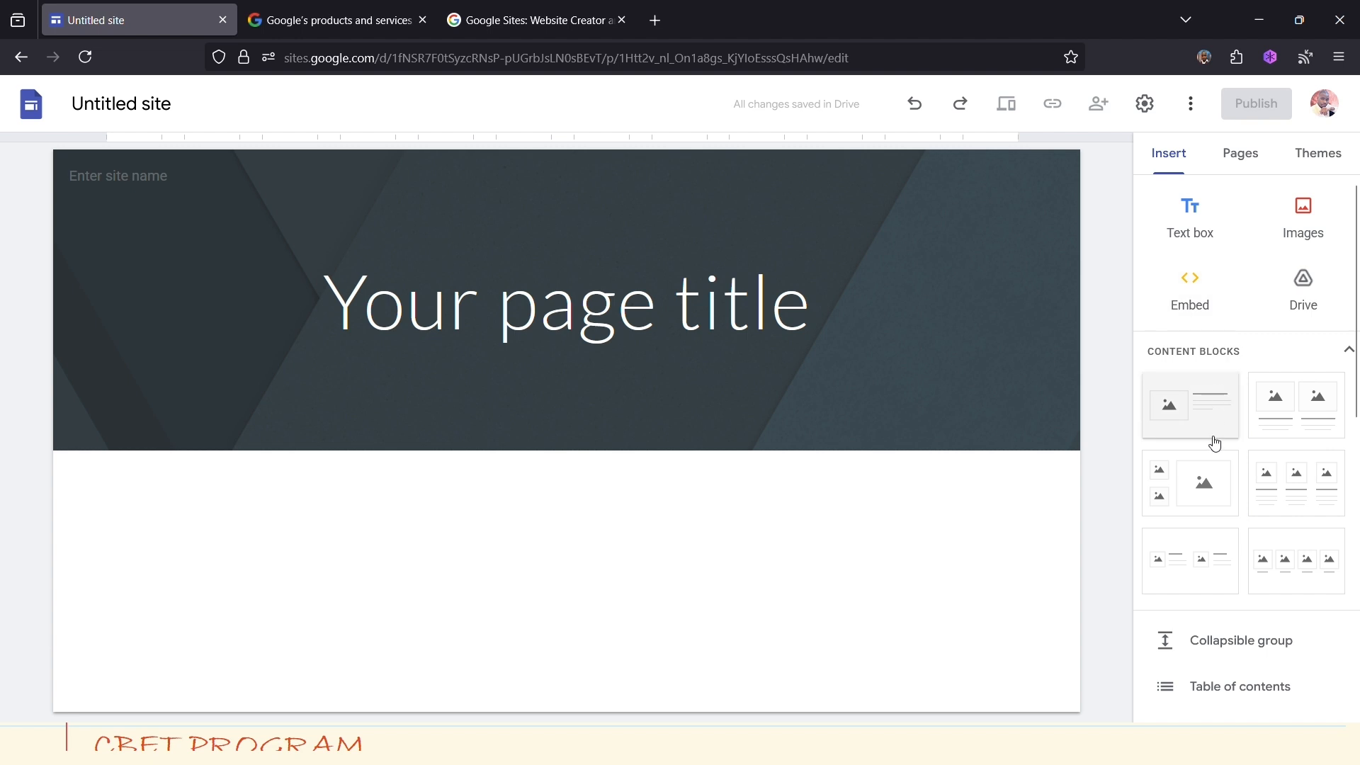
pyautogui.click(1237, 172)
pyautogui.click(1303, 169)
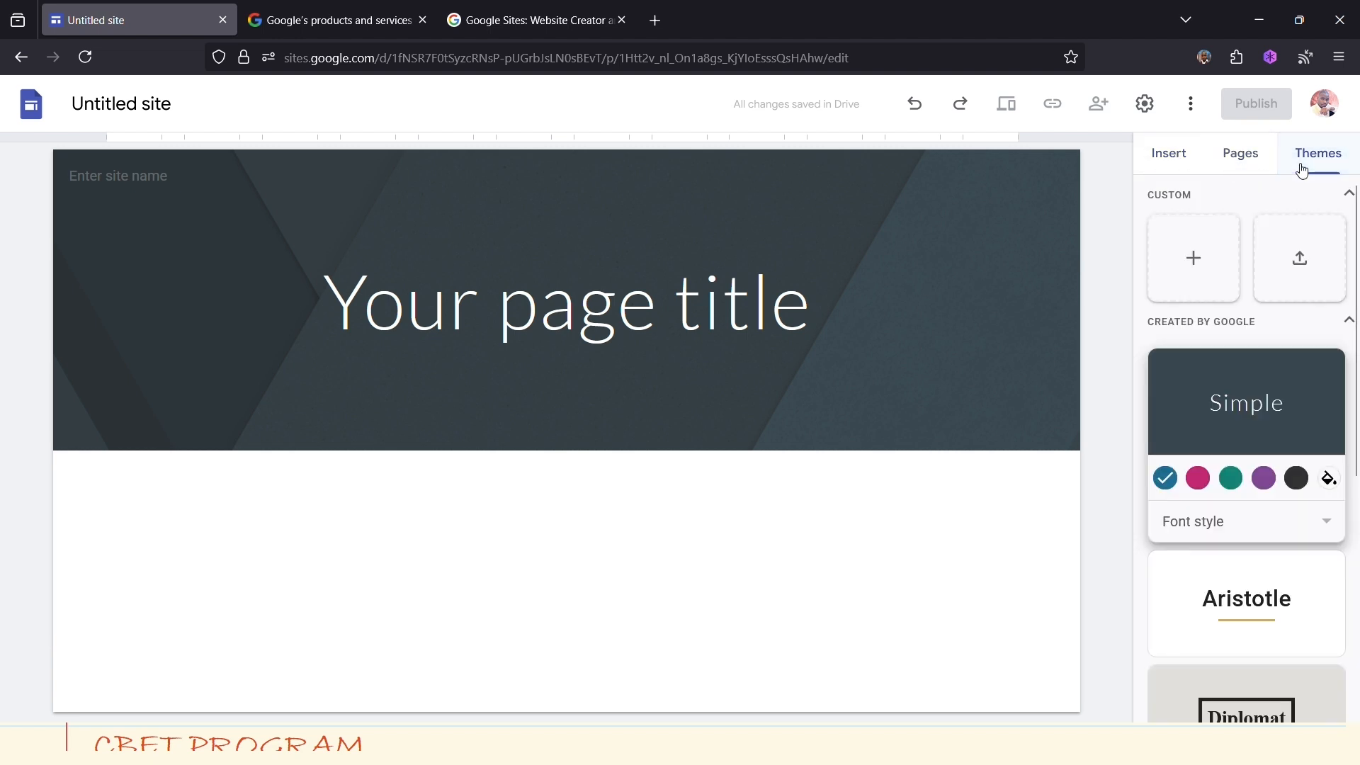
pyautogui.click(1178, 167)
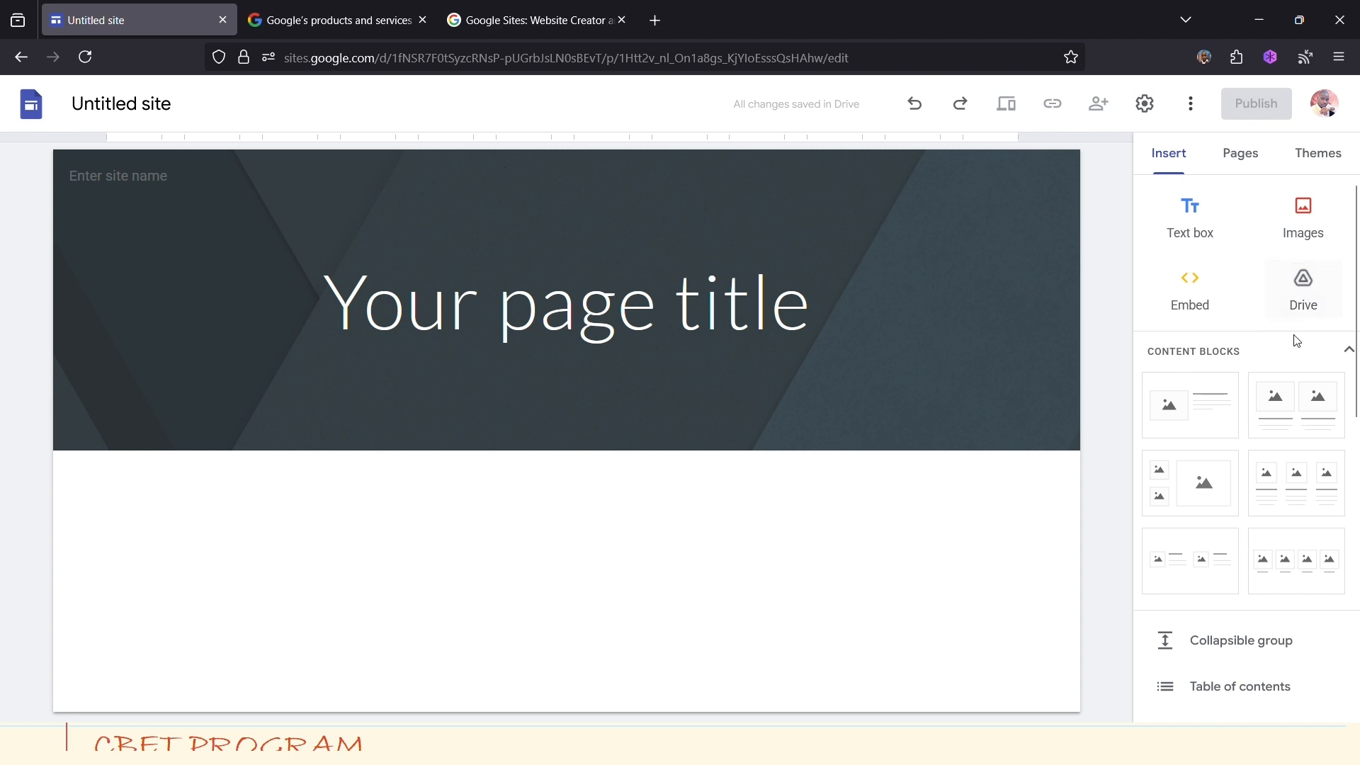
pyautogui.scroll(-3, 1256, 395)
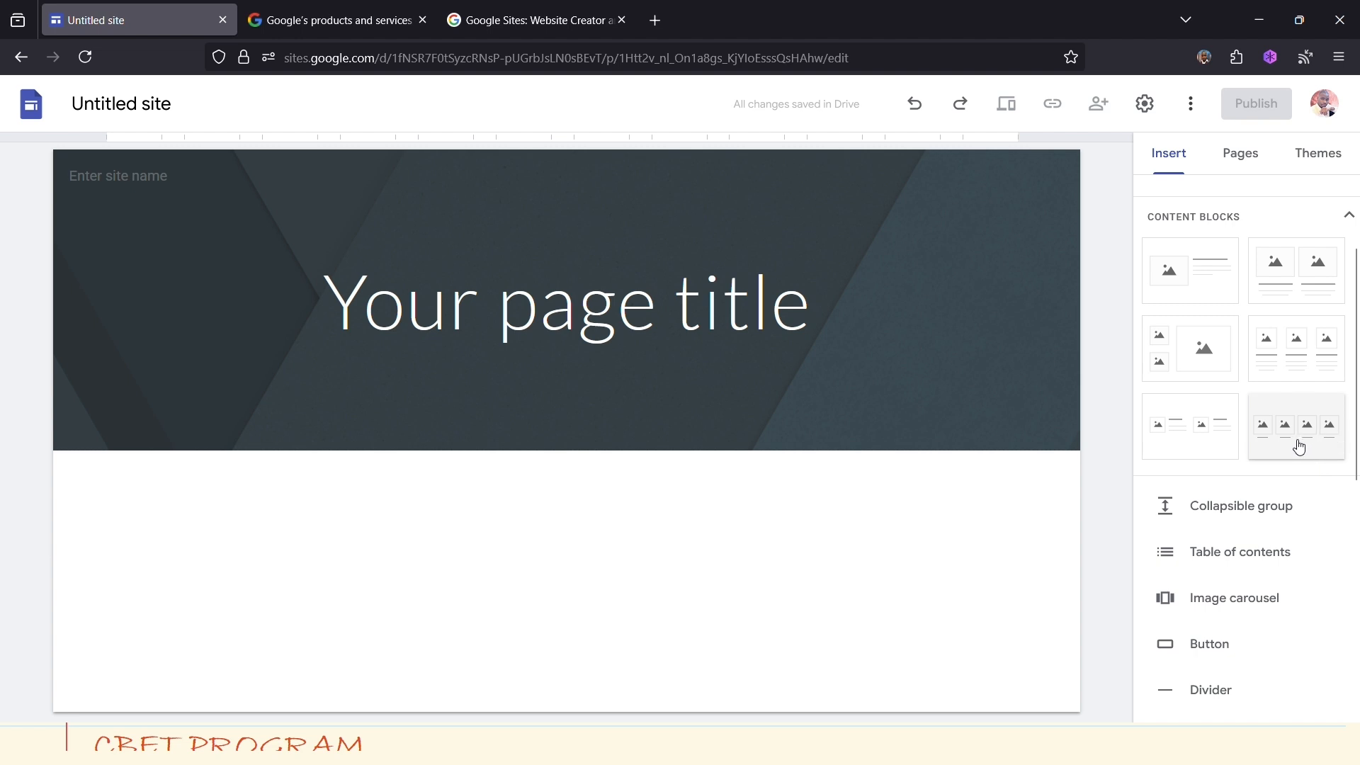
pyautogui.scroll(-3, 1300, 447)
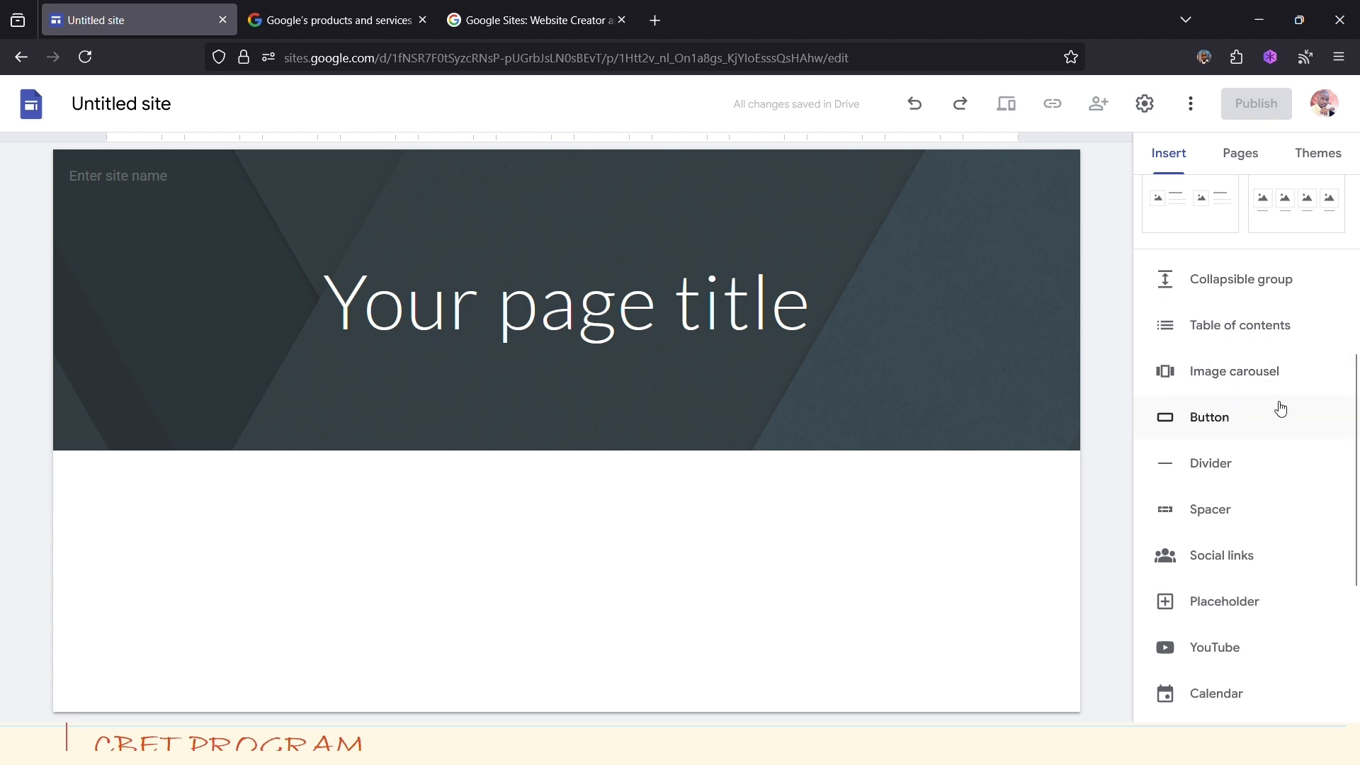
pyautogui.scroll(-3, 1280, 502)
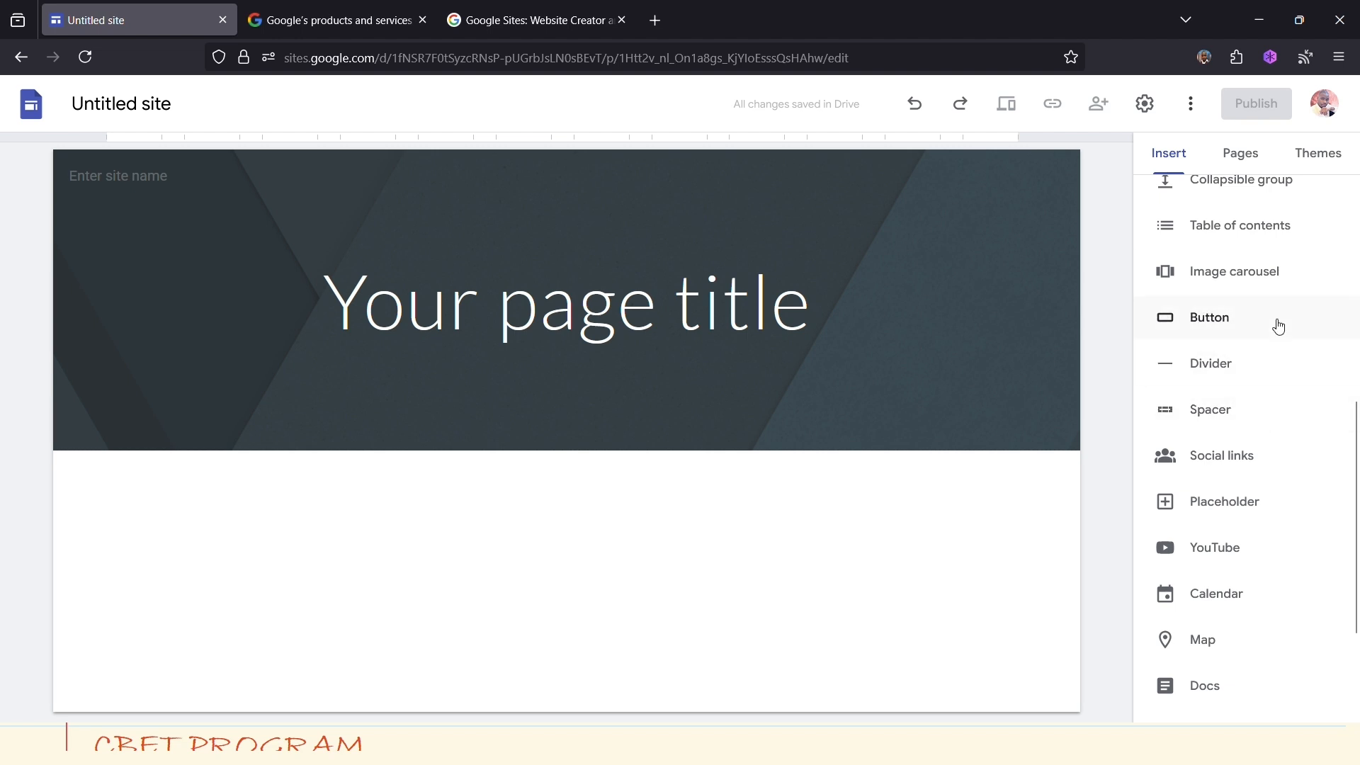
pyautogui.scroll(-2, 1289, 493)
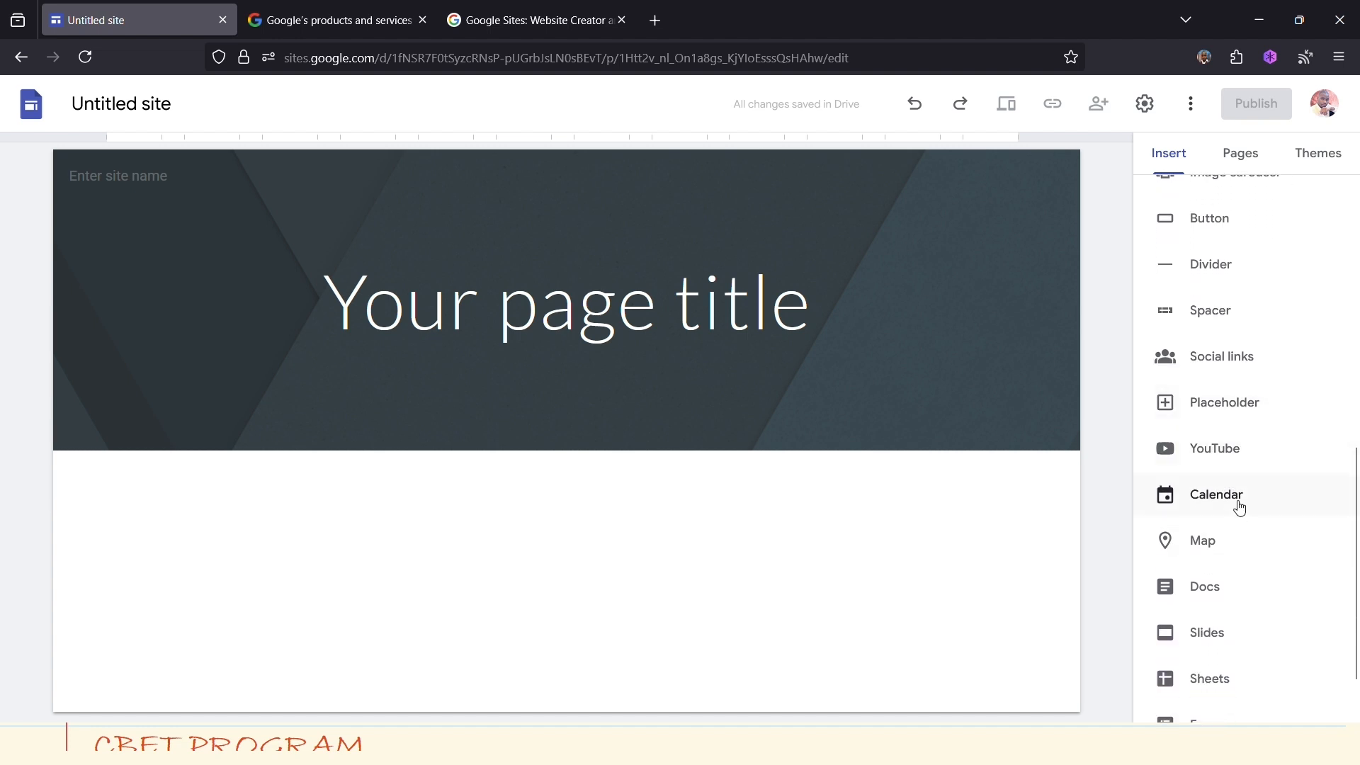
pyautogui.scroll(-1, 1239, 543)
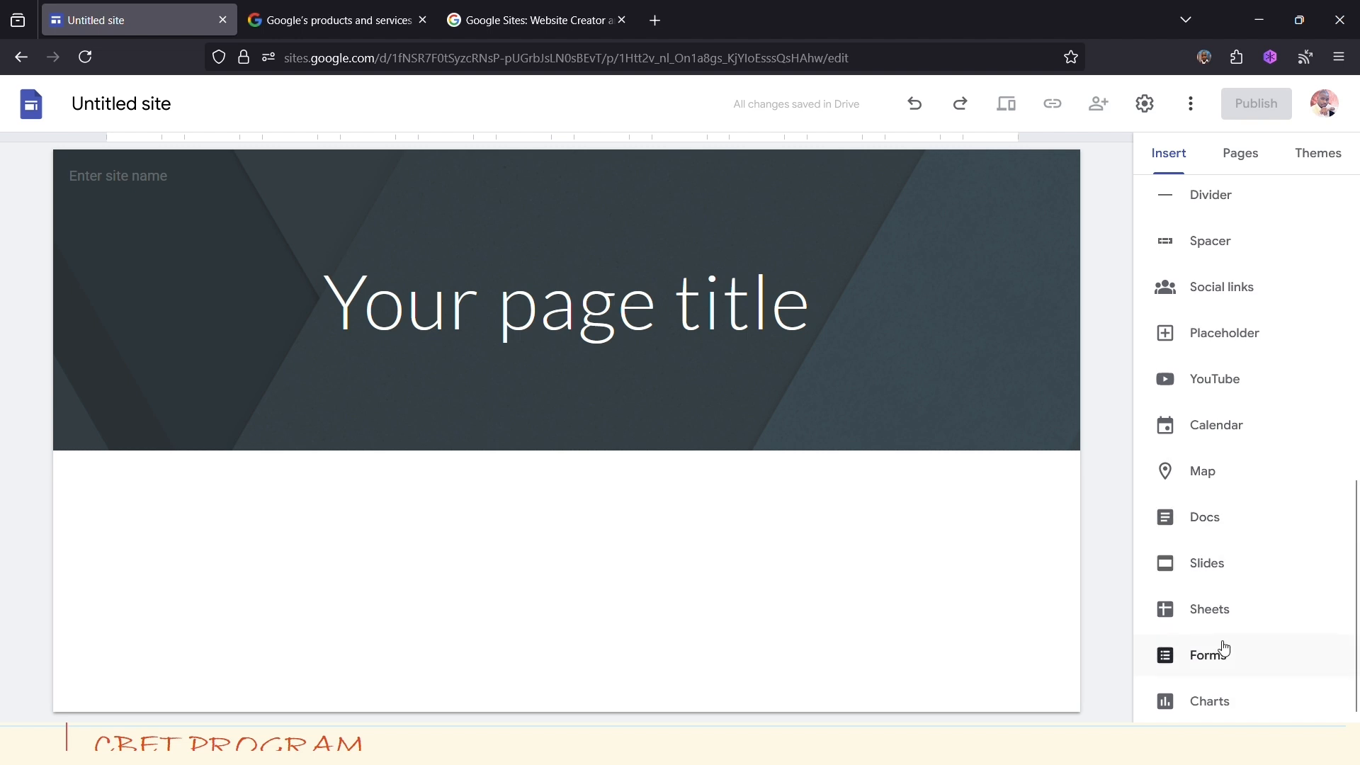
pyautogui.scroll(1, 1224, 649)
pyautogui.scroll(6, 1224, 647)
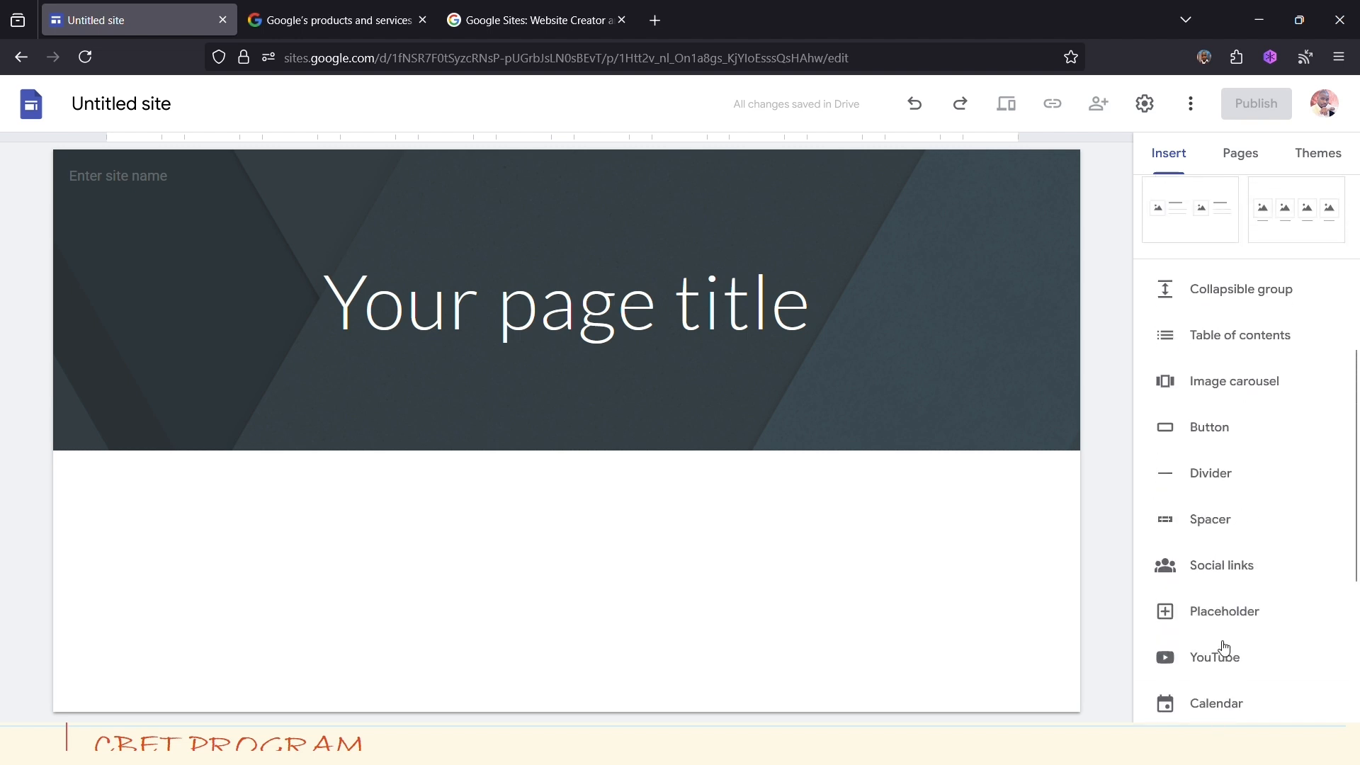
# Check the Home page's properties, leaving its name as Home, then bring up the site themes
pyautogui.click(1232, 176)
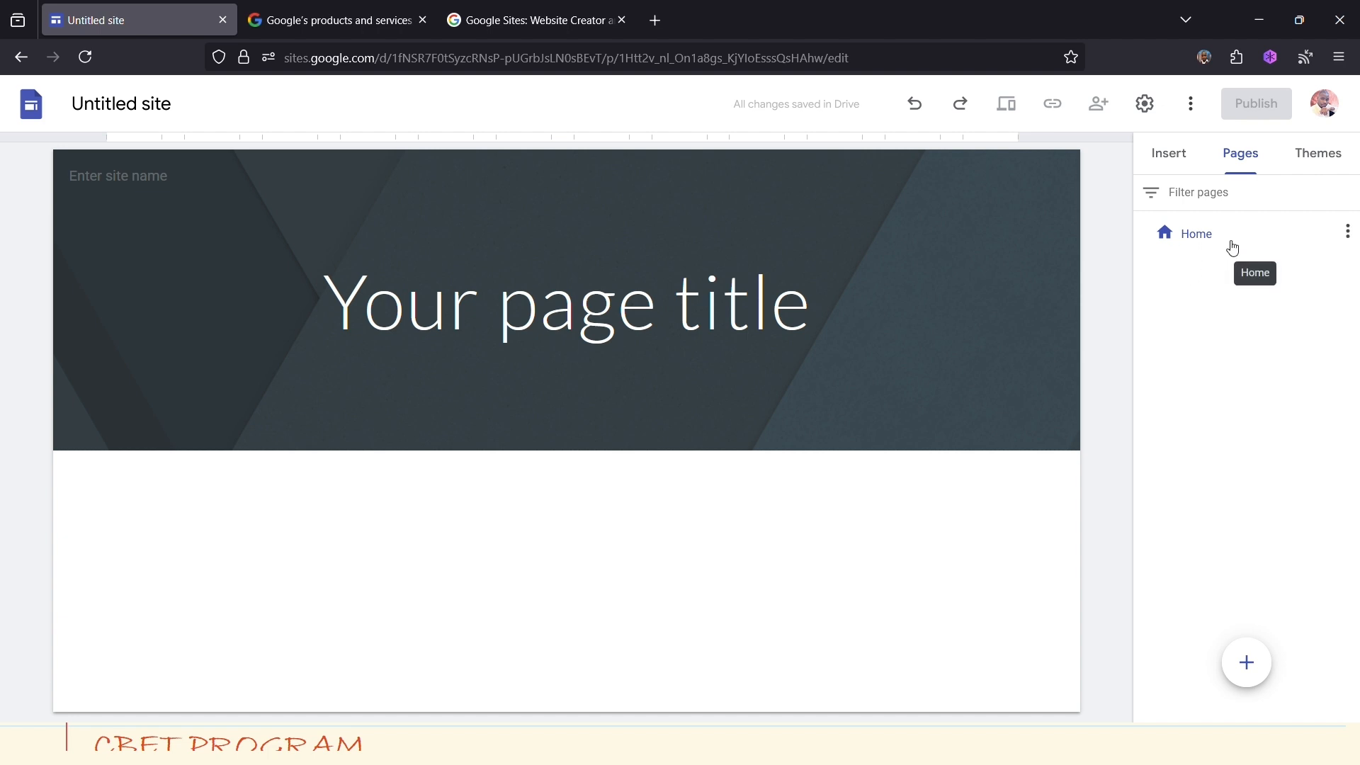
pyautogui.moveTo(1253, 678)
pyautogui.click(1349, 234)
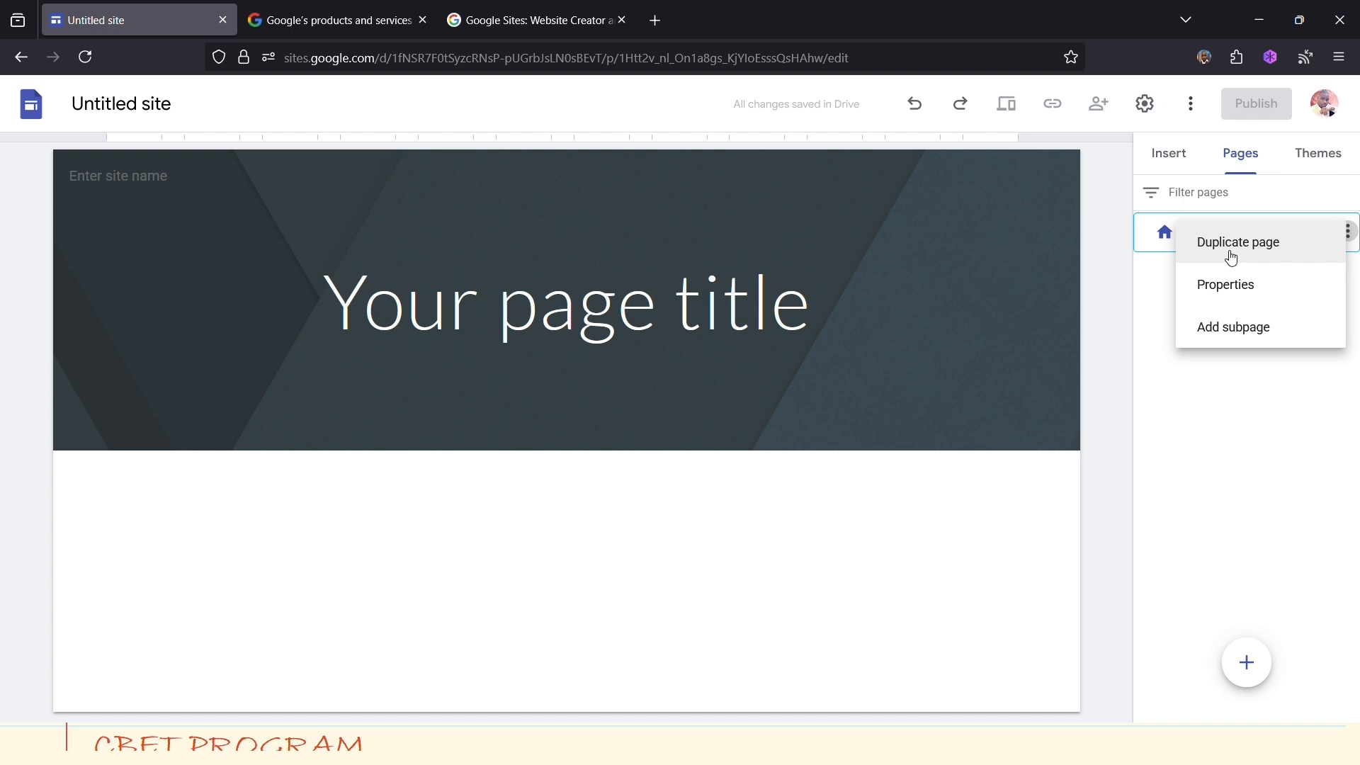
pyautogui.click(1236, 303)
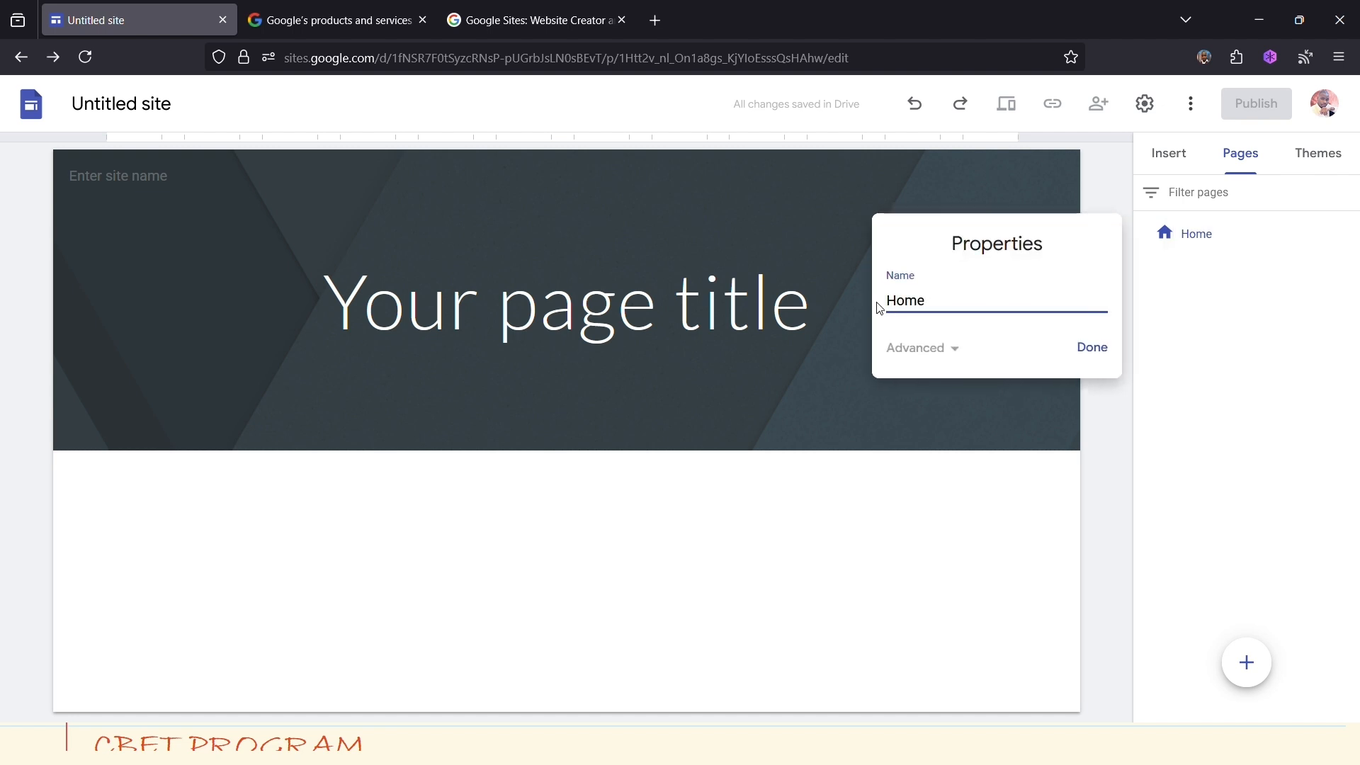
pyautogui.click(1117, 354)
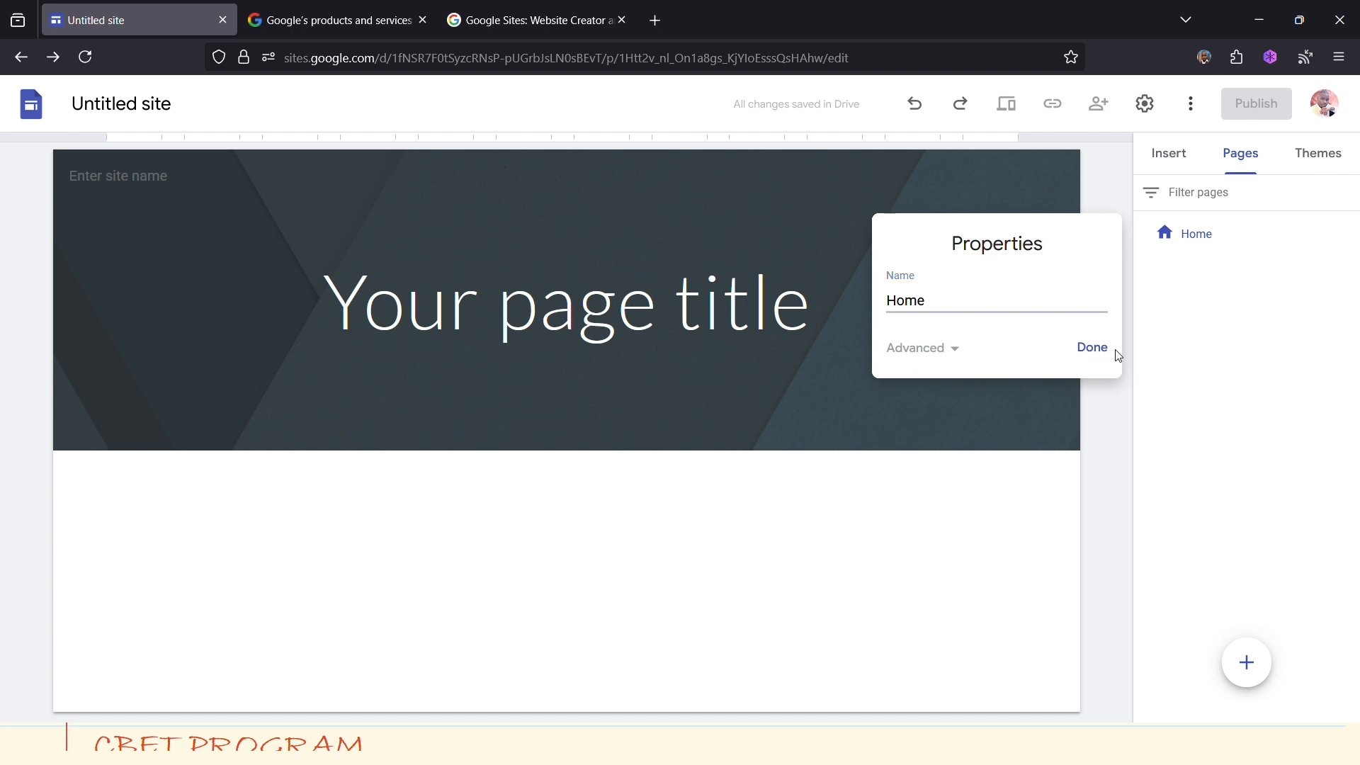
pyautogui.click(1099, 348)
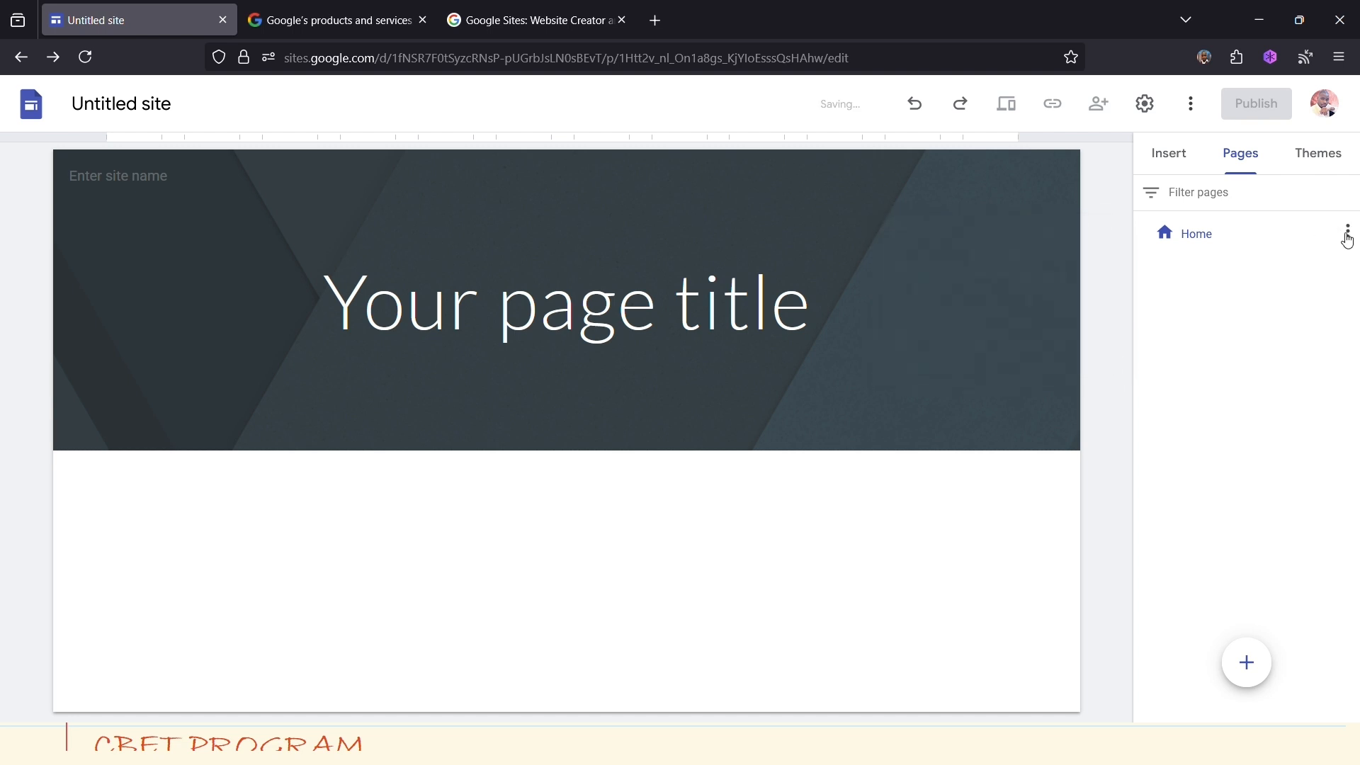
pyautogui.click(1347, 235)
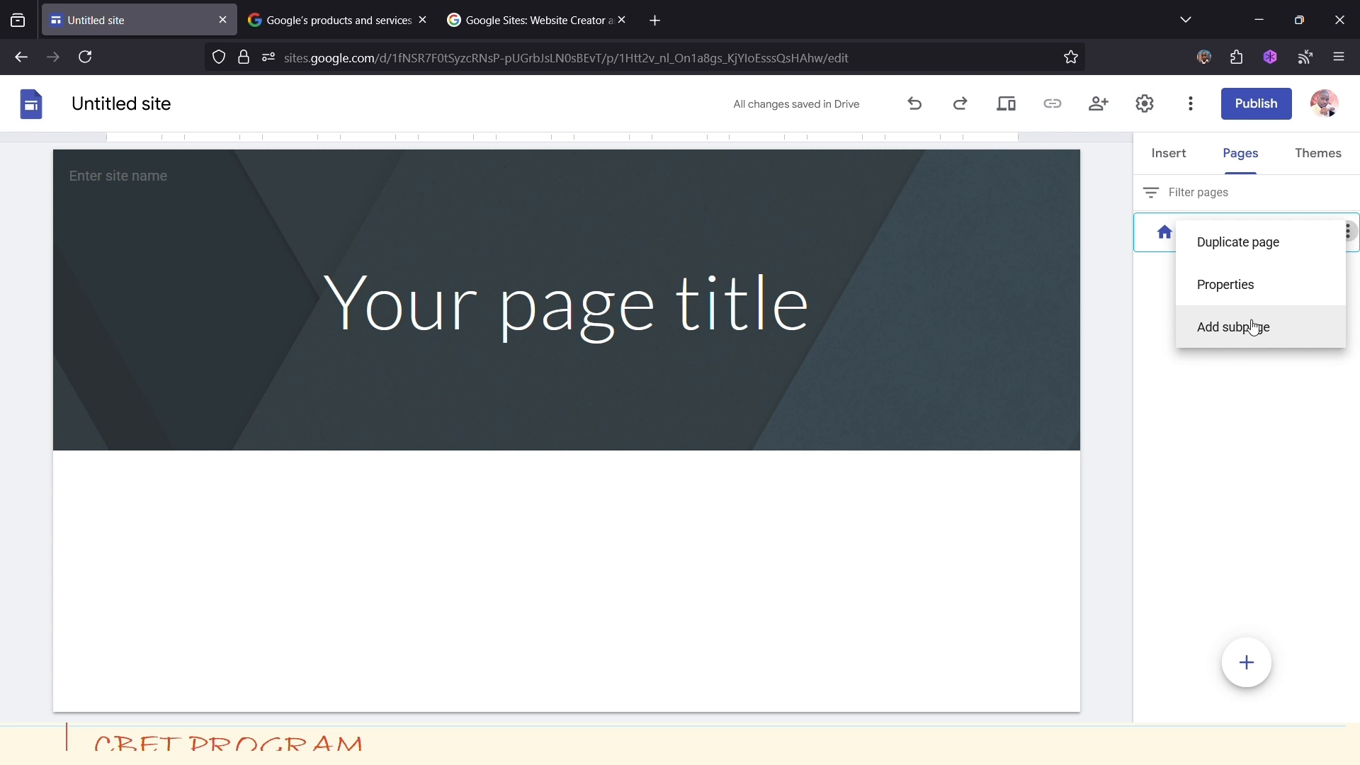
pyautogui.click(1318, 154)
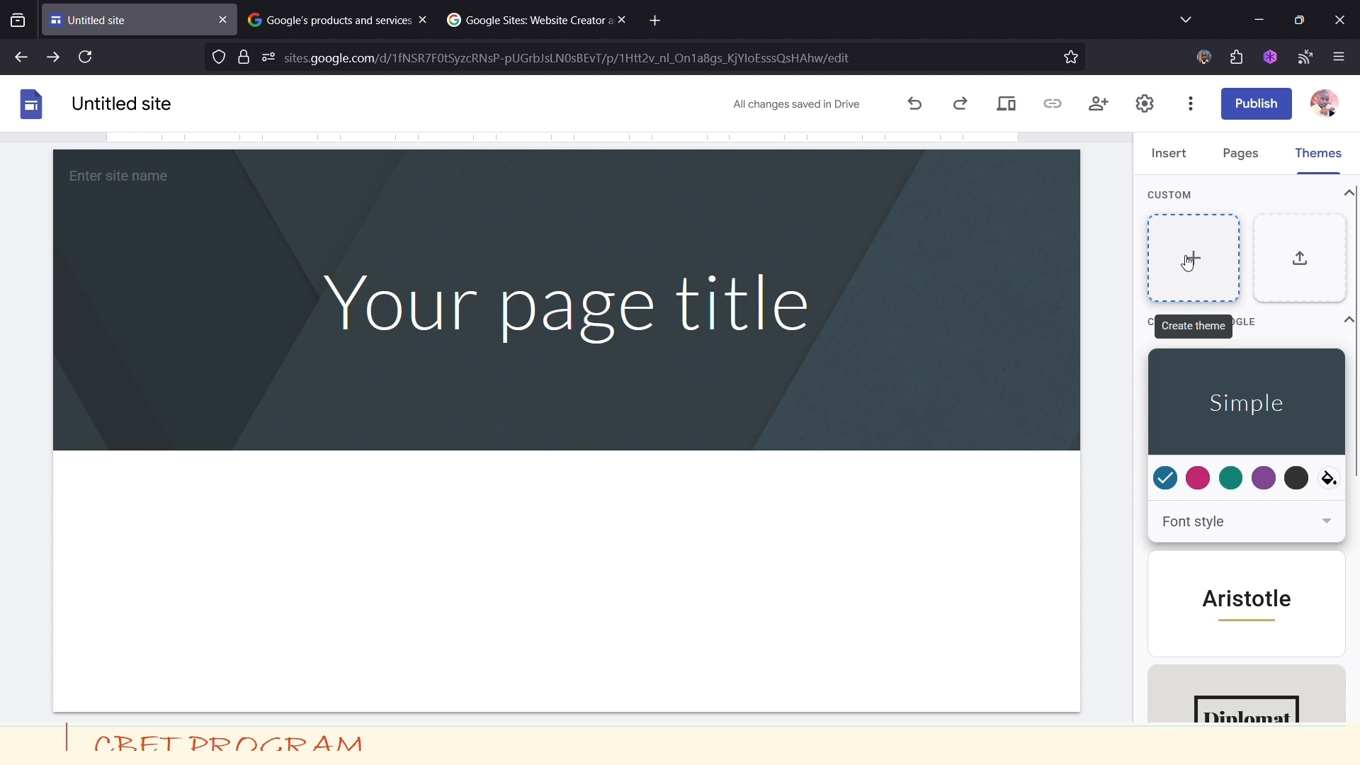
pyautogui.scroll(-5, 1247, 499)
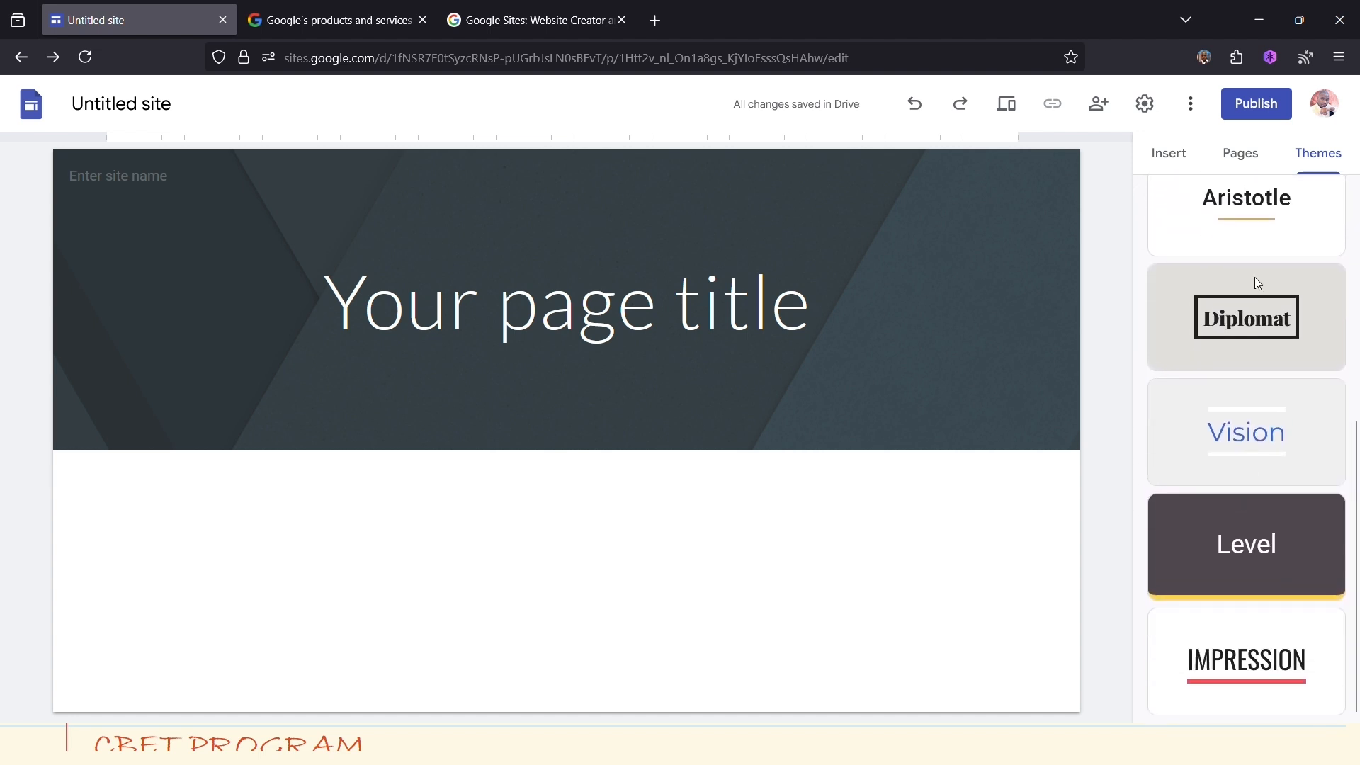
pyautogui.scroll(4, 1296, 698)
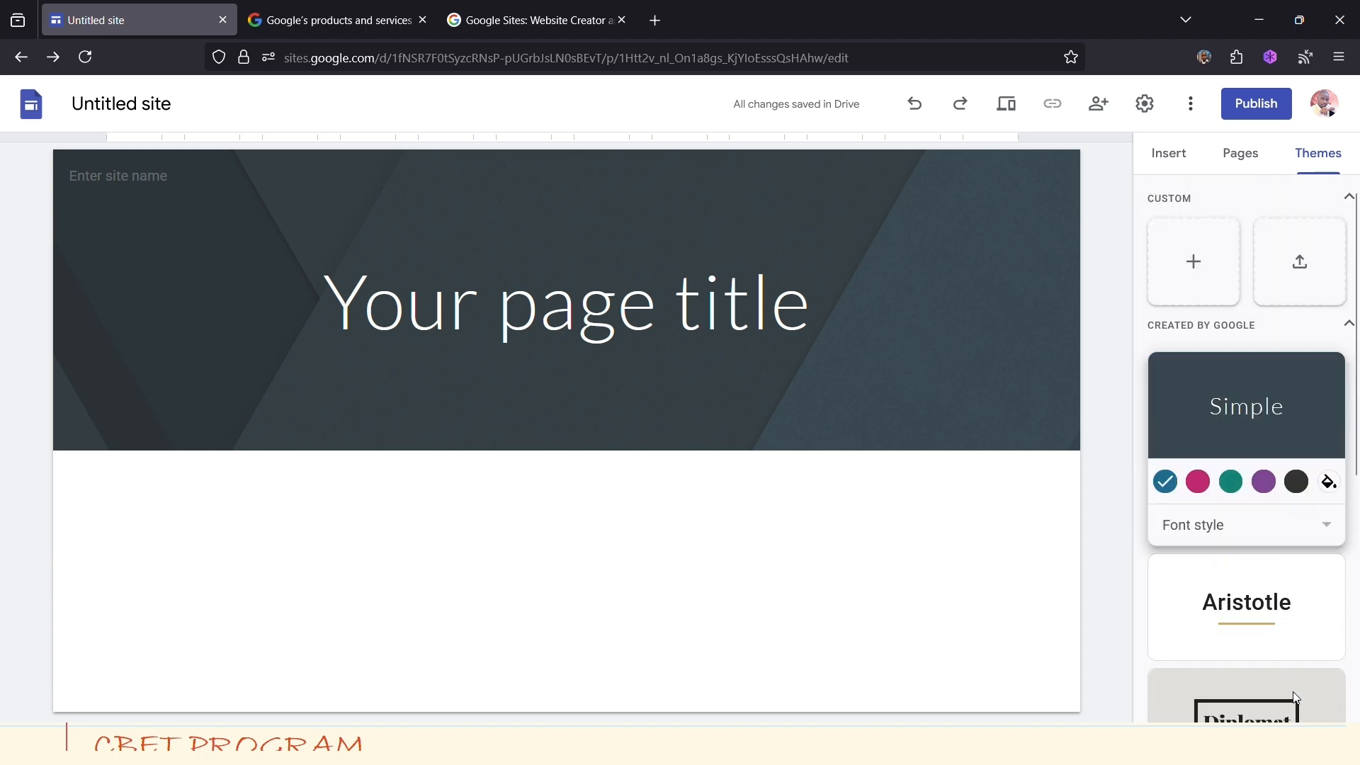
pyautogui.scroll(-2, 1296, 698)
pyautogui.scroll(-1, 1295, 697)
pyautogui.scroll(4, 1295, 698)
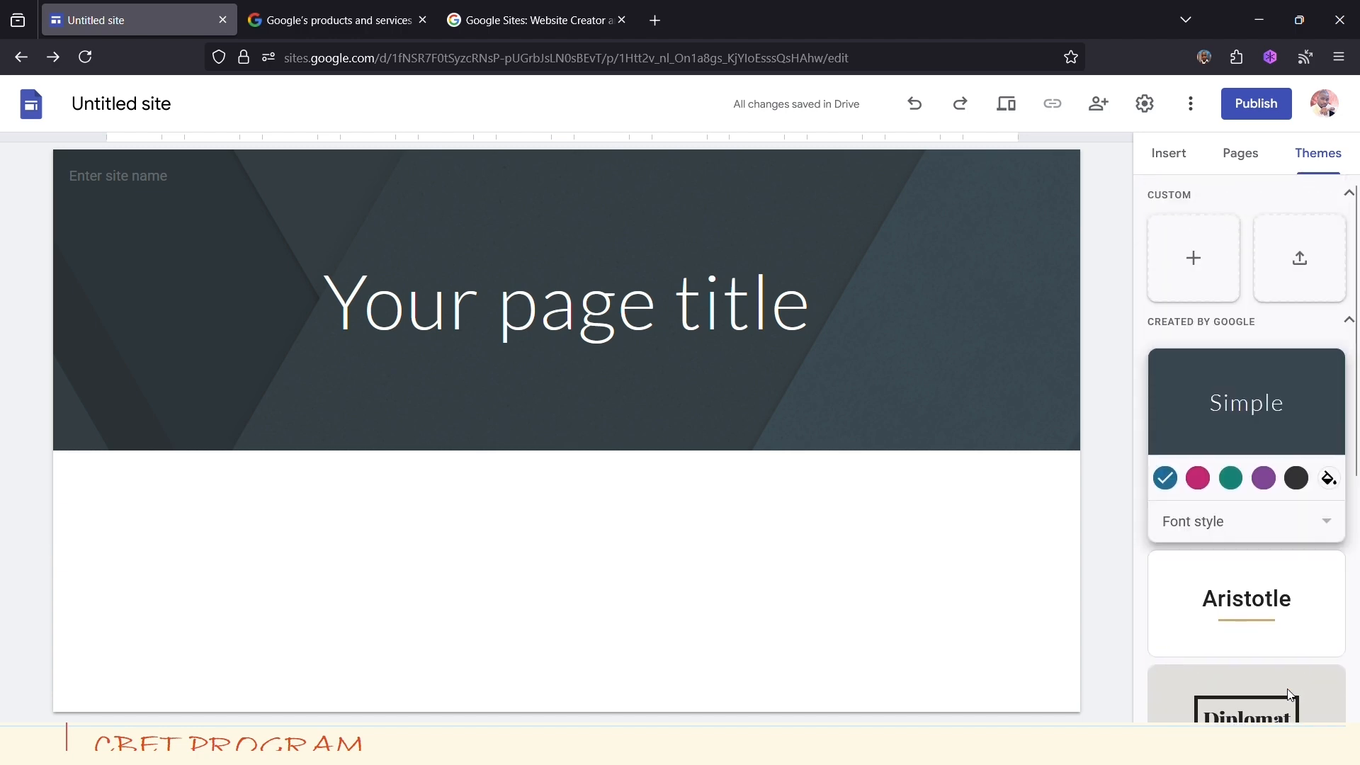
pyautogui.moveTo(378, 363)
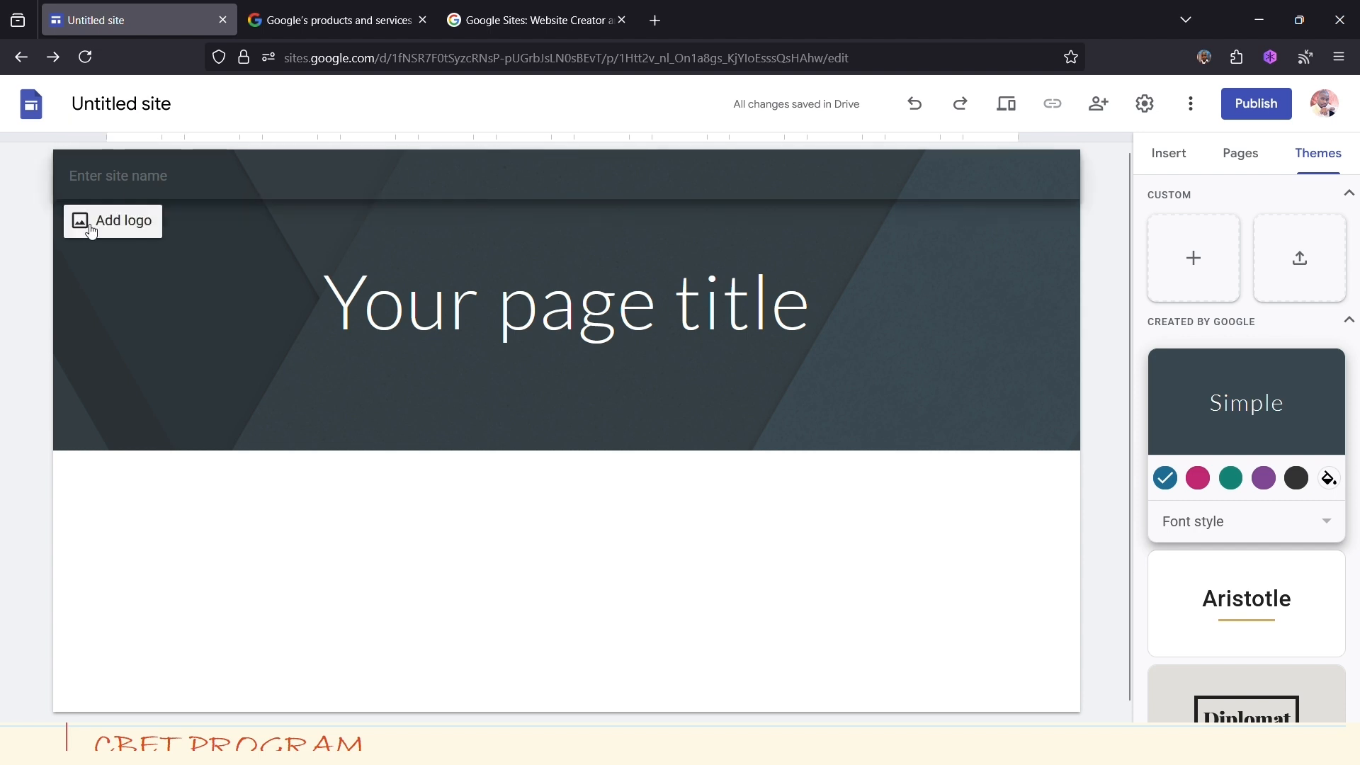
# Select the 'Your page title' header and review its Title style, Lato-Light font, size 64, centre alignment
pyautogui.tripleClick(407, 303)
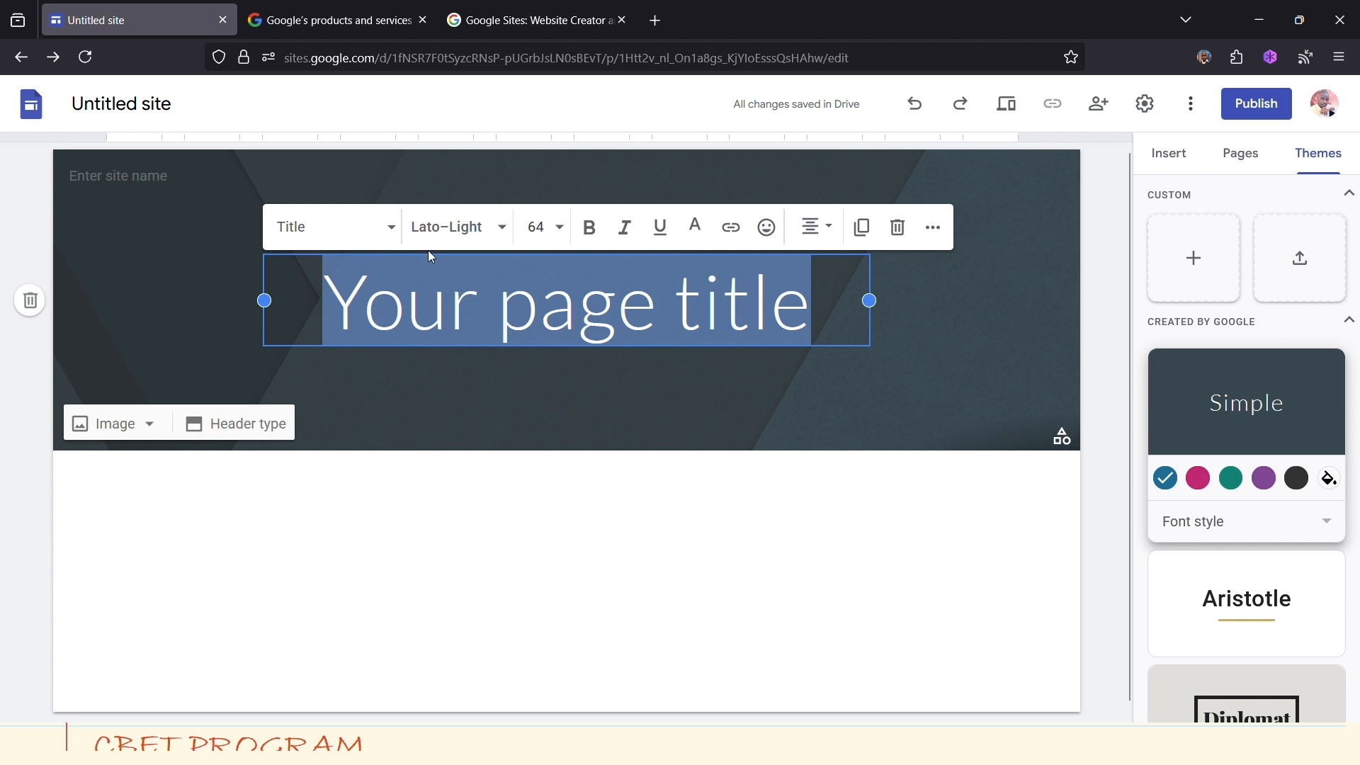
pyautogui.click(394, 237)
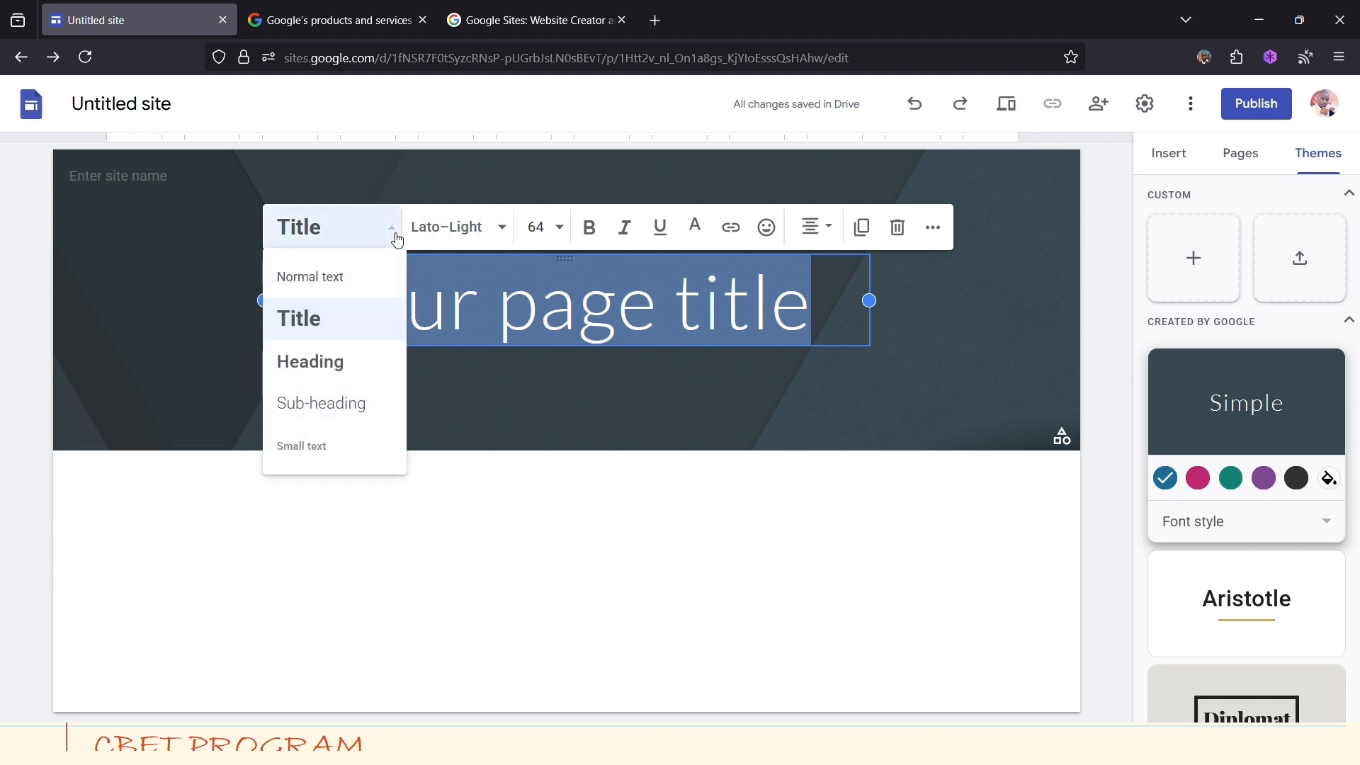
pyautogui.click(509, 229)
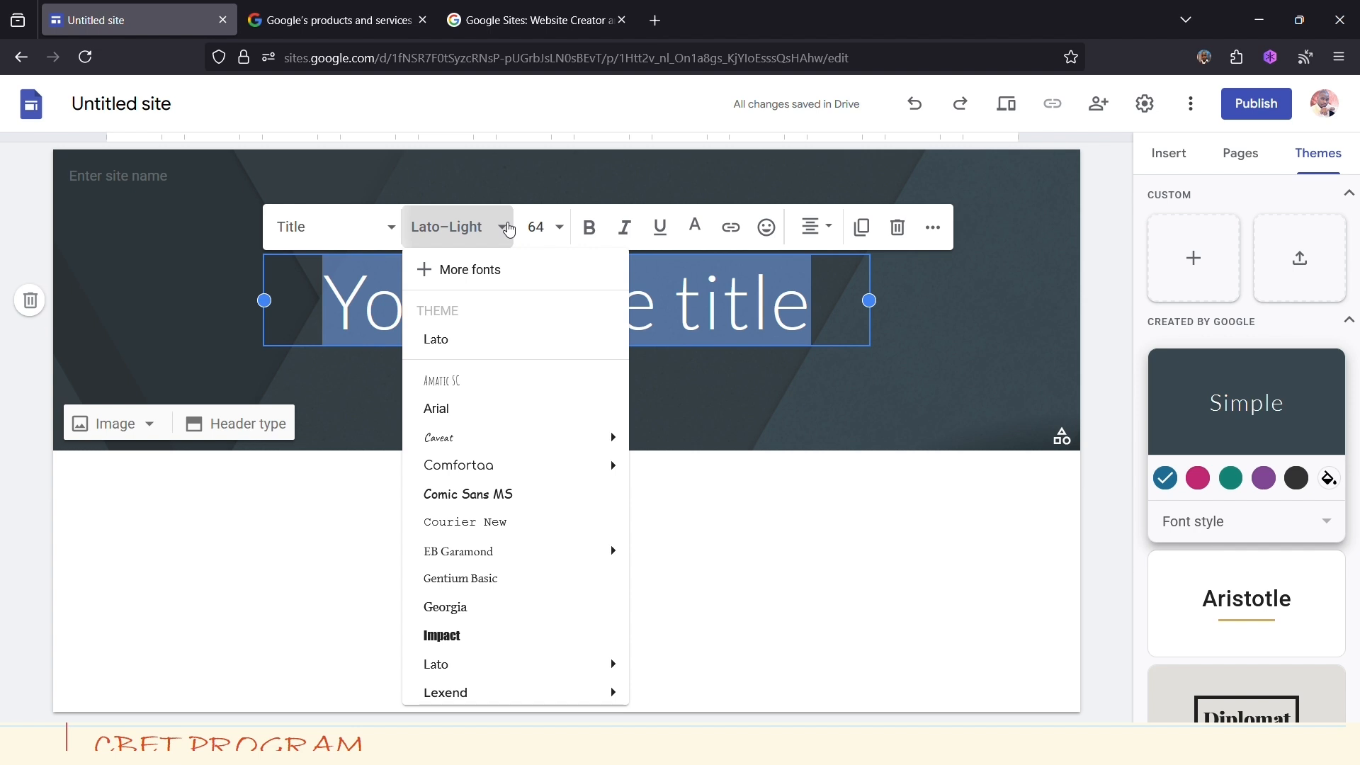
pyautogui.scroll(-5, 486, 689)
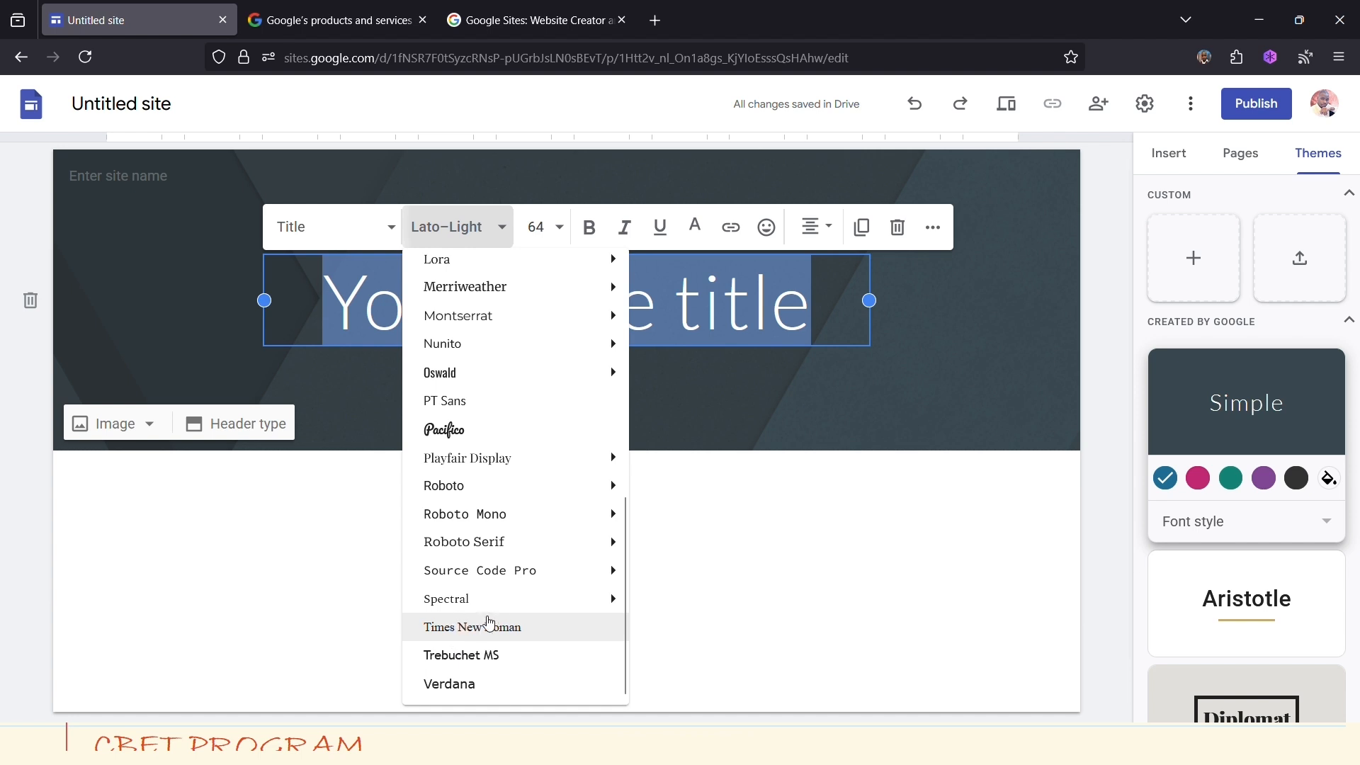
pyautogui.click(565, 227)
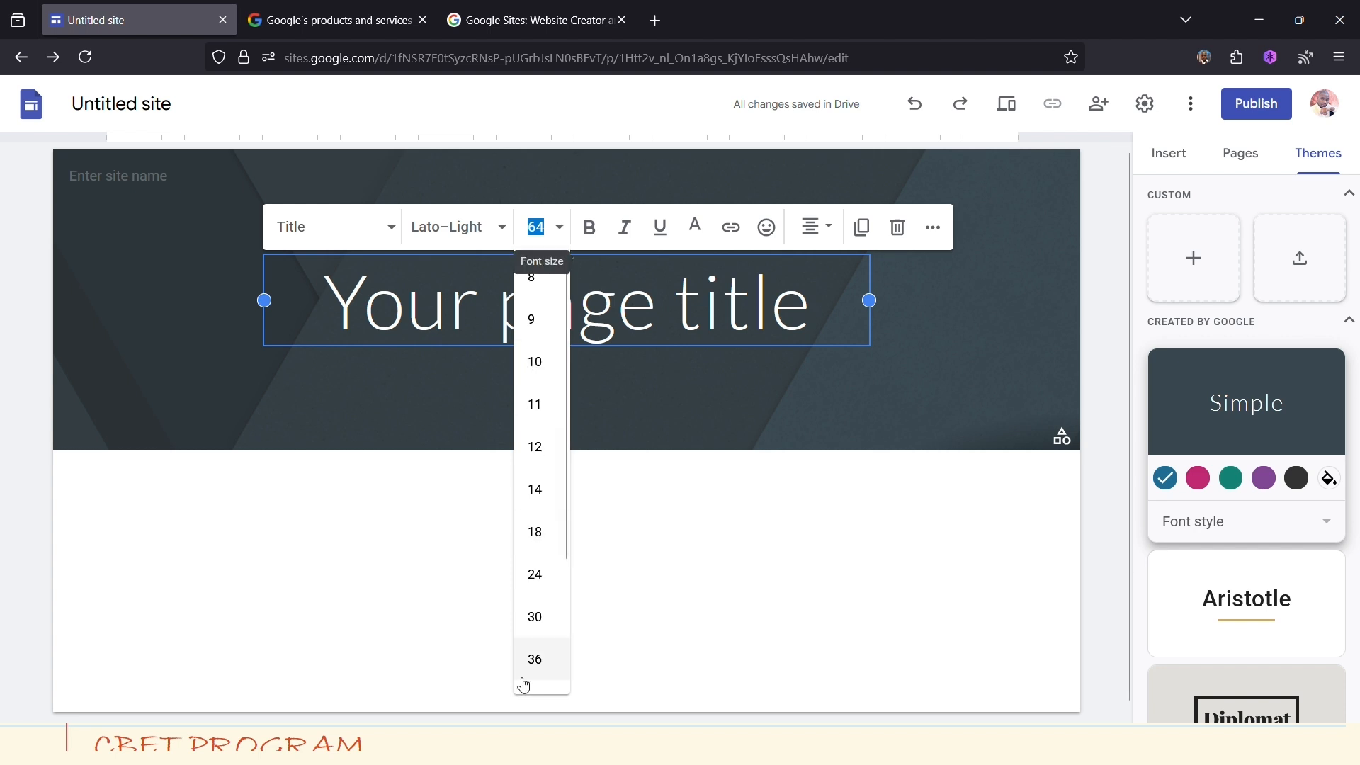
pyautogui.scroll(-3, 547, 408)
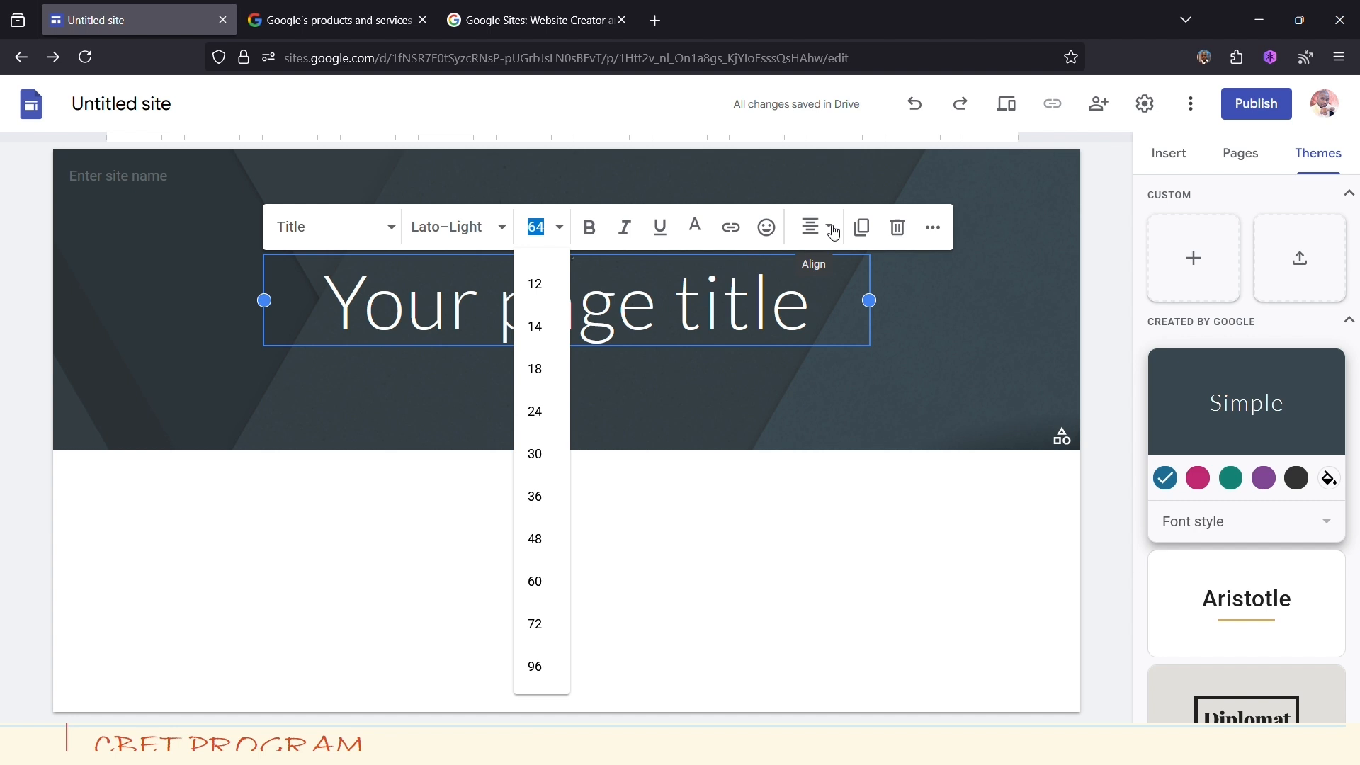
pyautogui.click(834, 233)
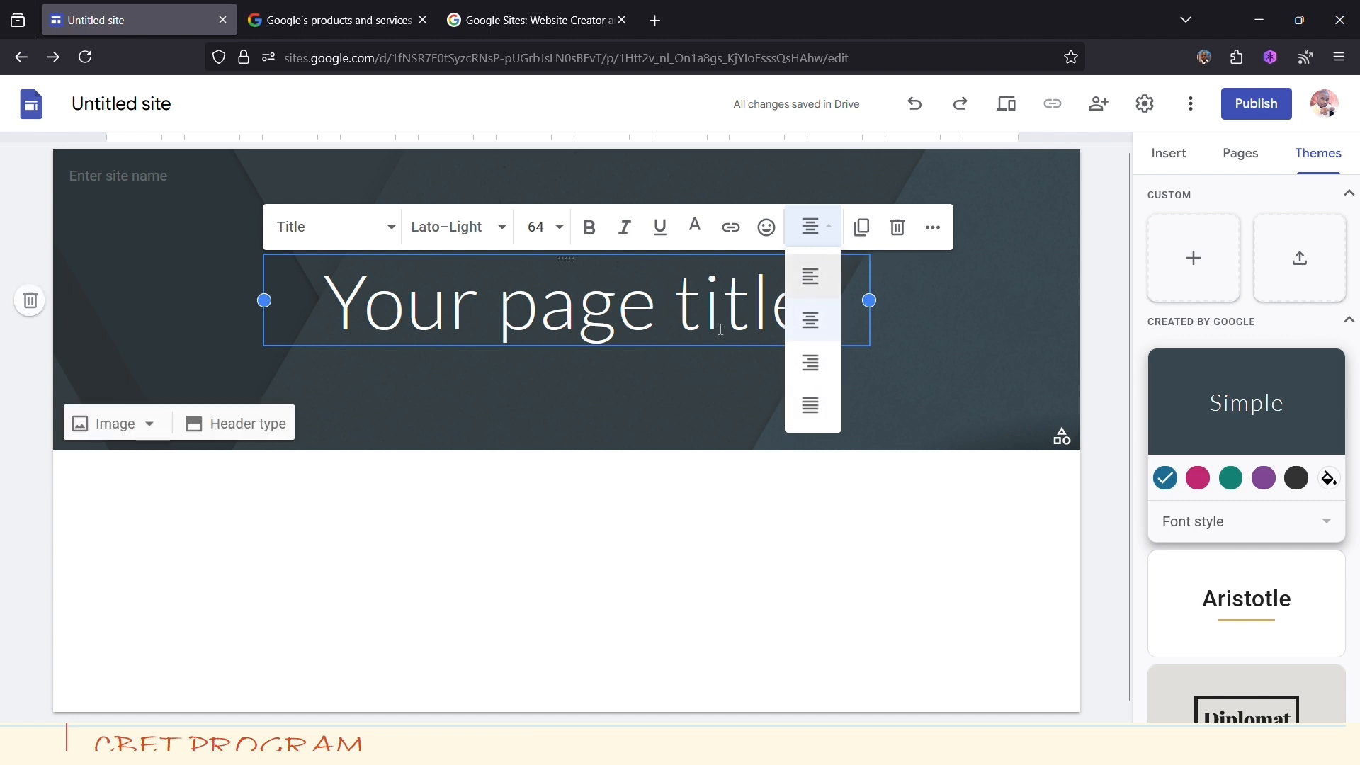
pyautogui.click(934, 228)
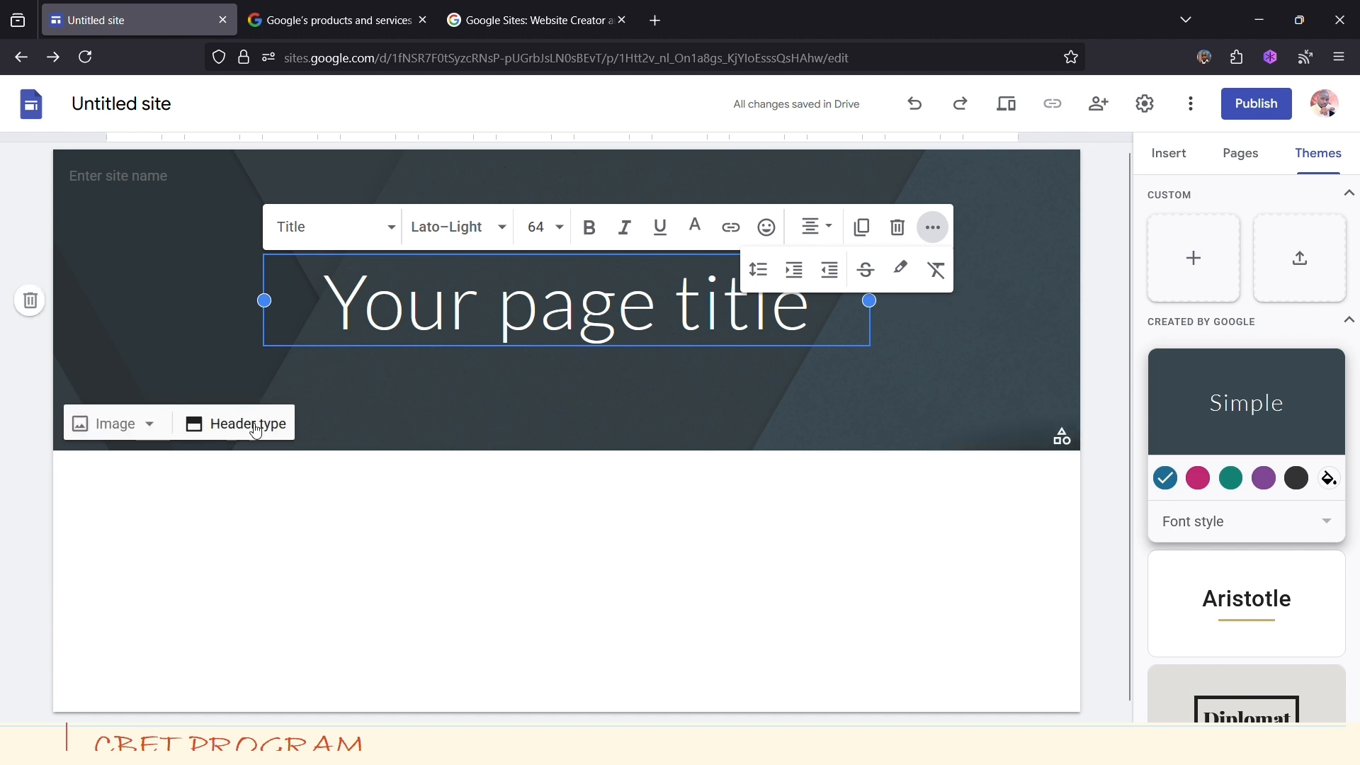
pyautogui.click(152, 429)
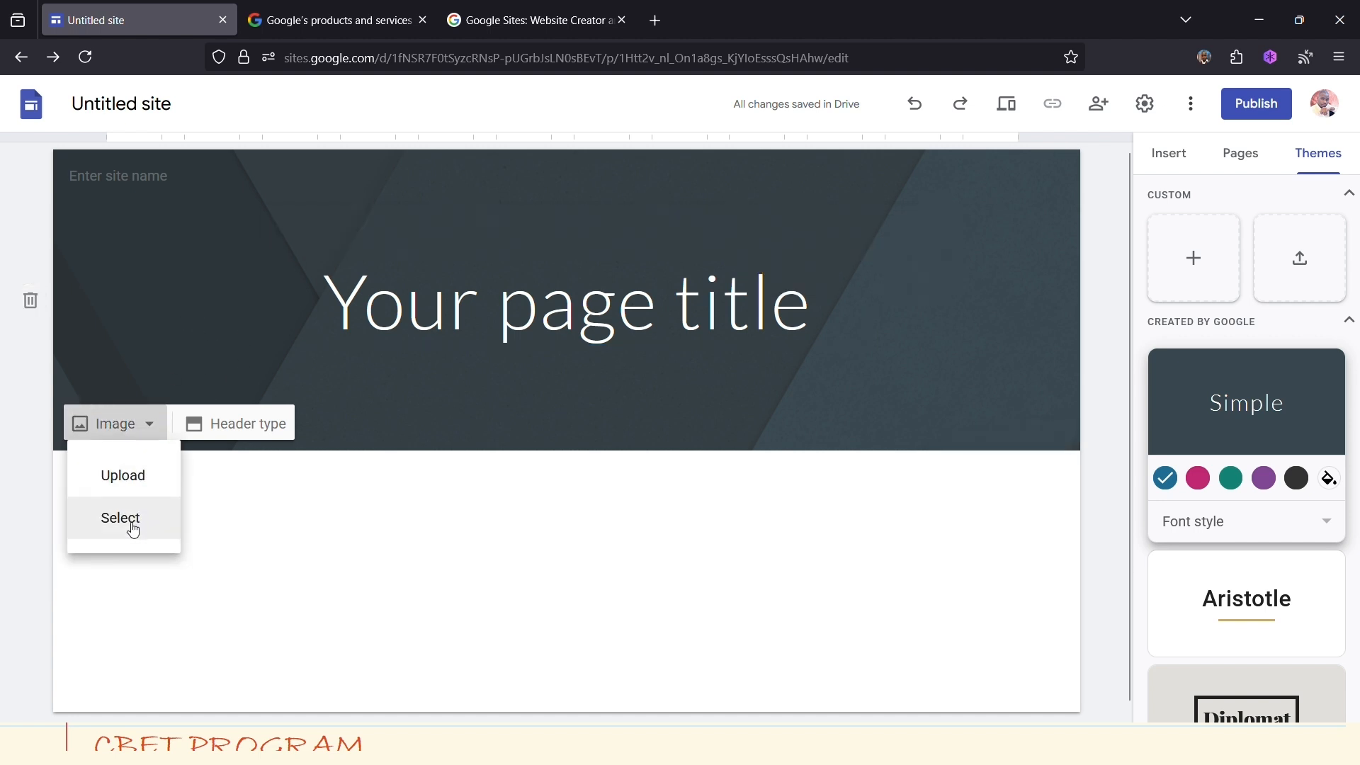
pyautogui.click(261, 425)
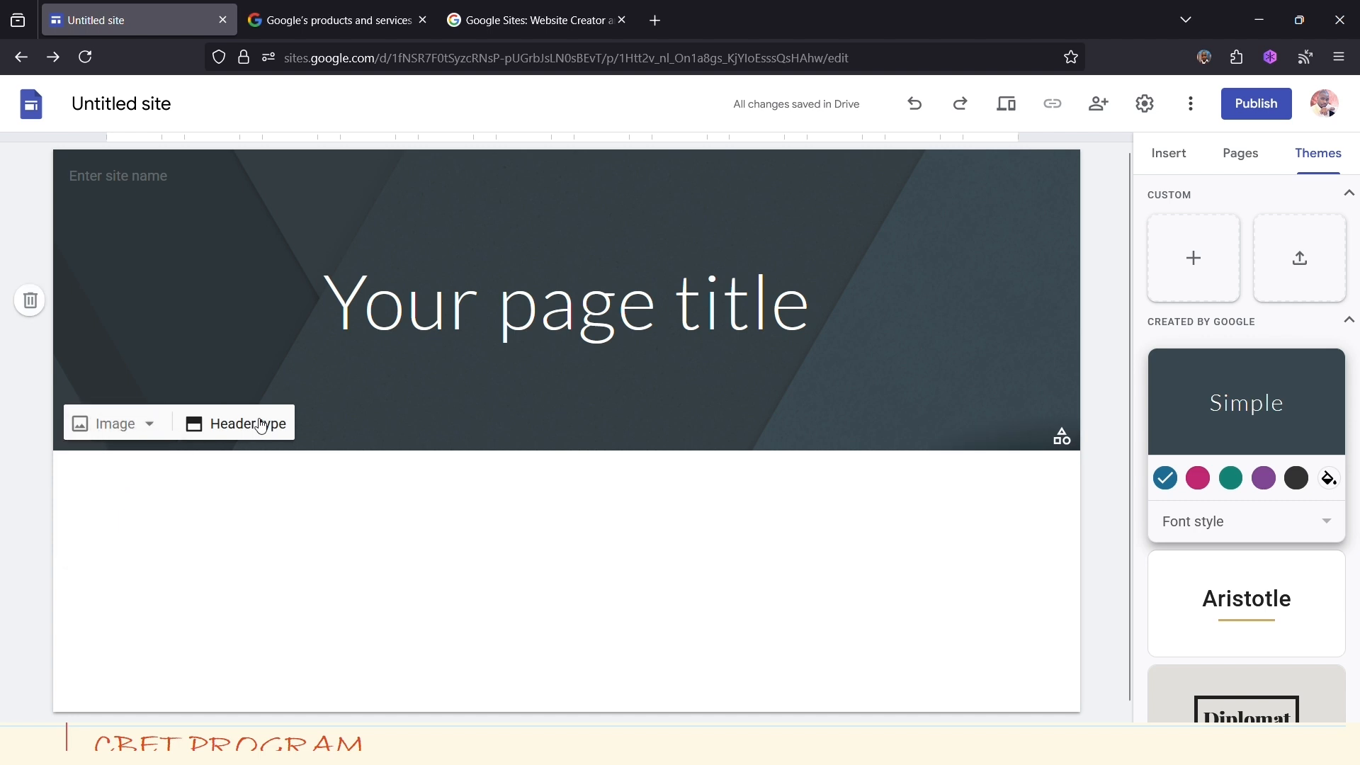
pyautogui.click(261, 425)
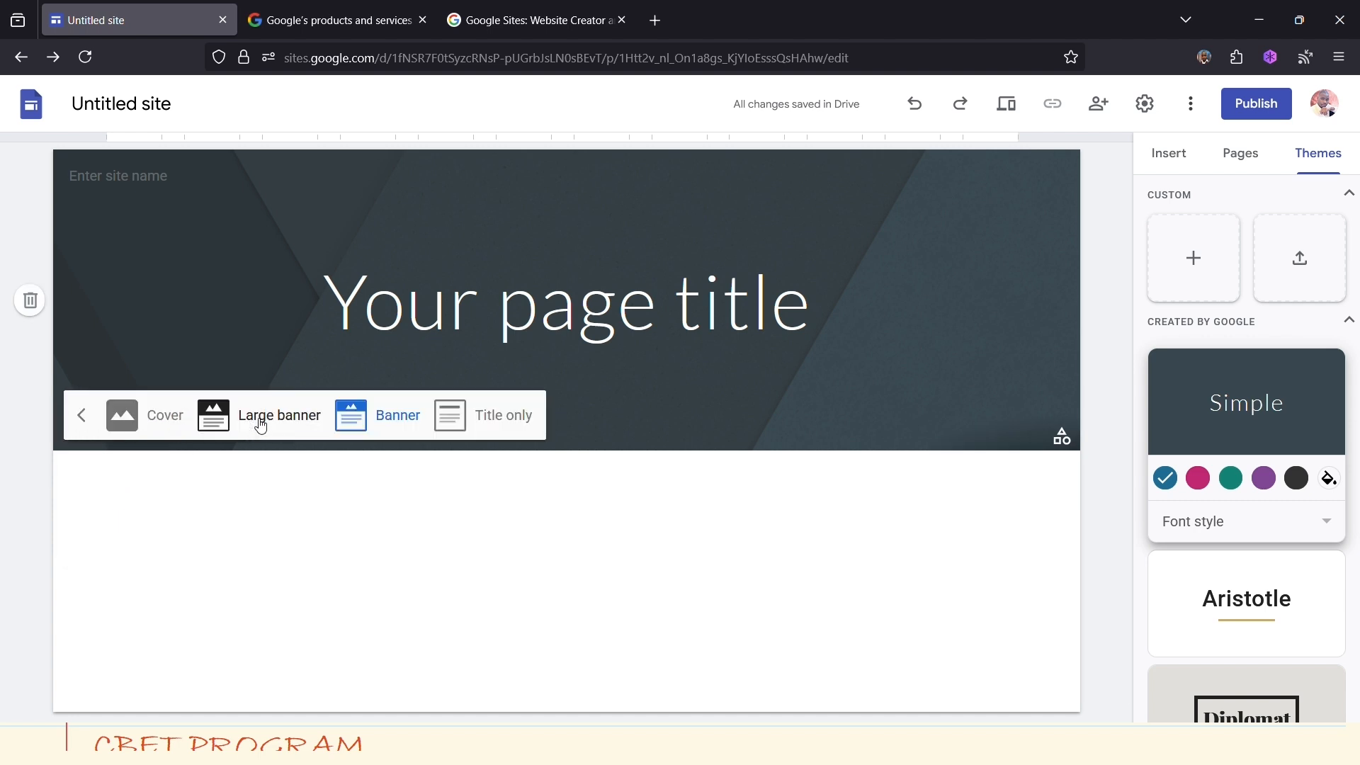
pyautogui.click(156, 415)
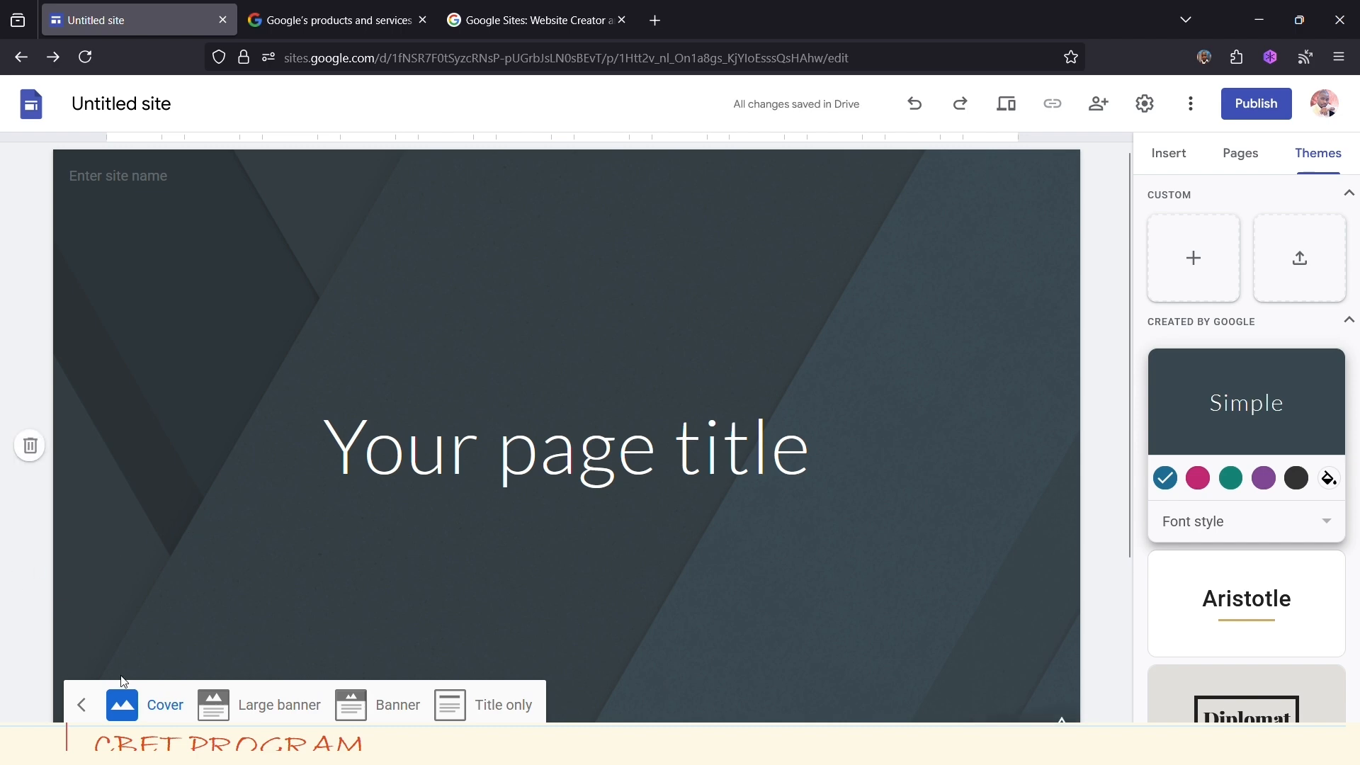
pyautogui.click(258, 709)
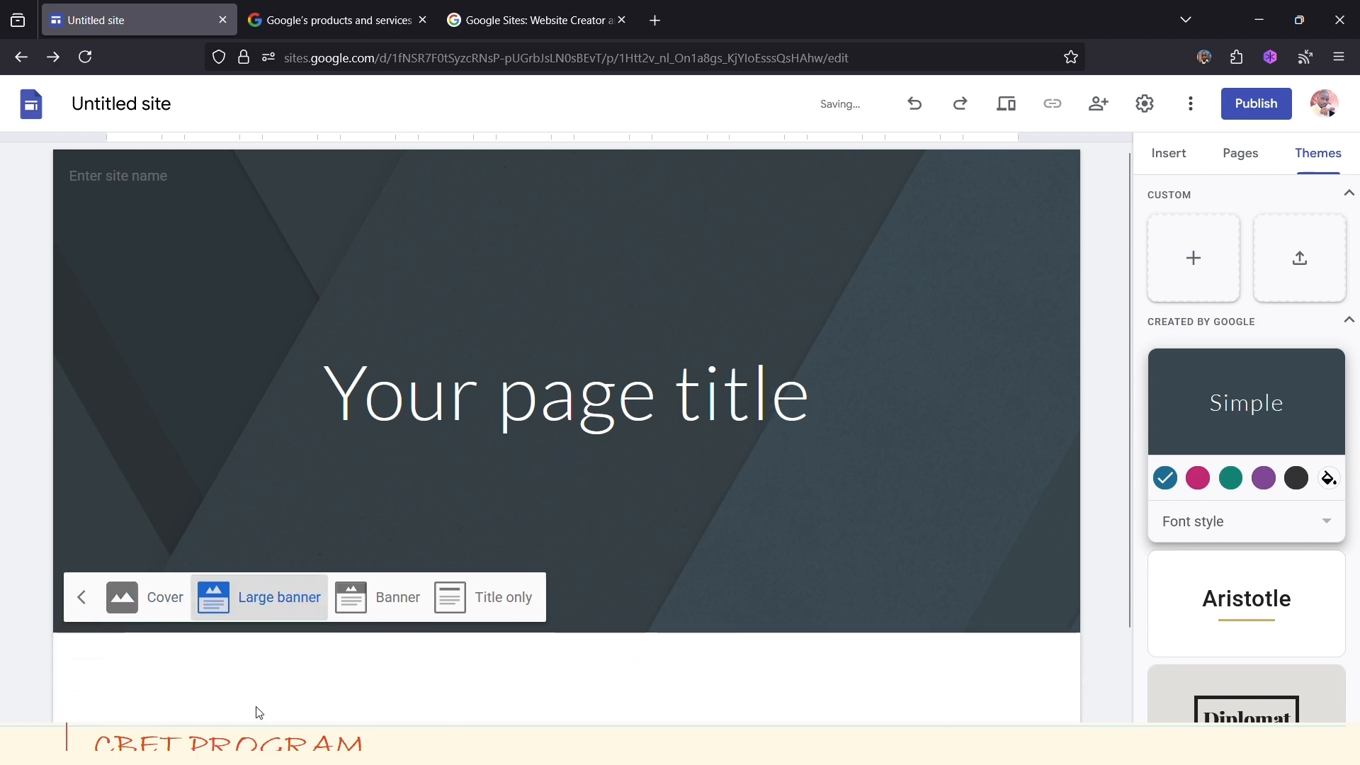
pyautogui.click(371, 587)
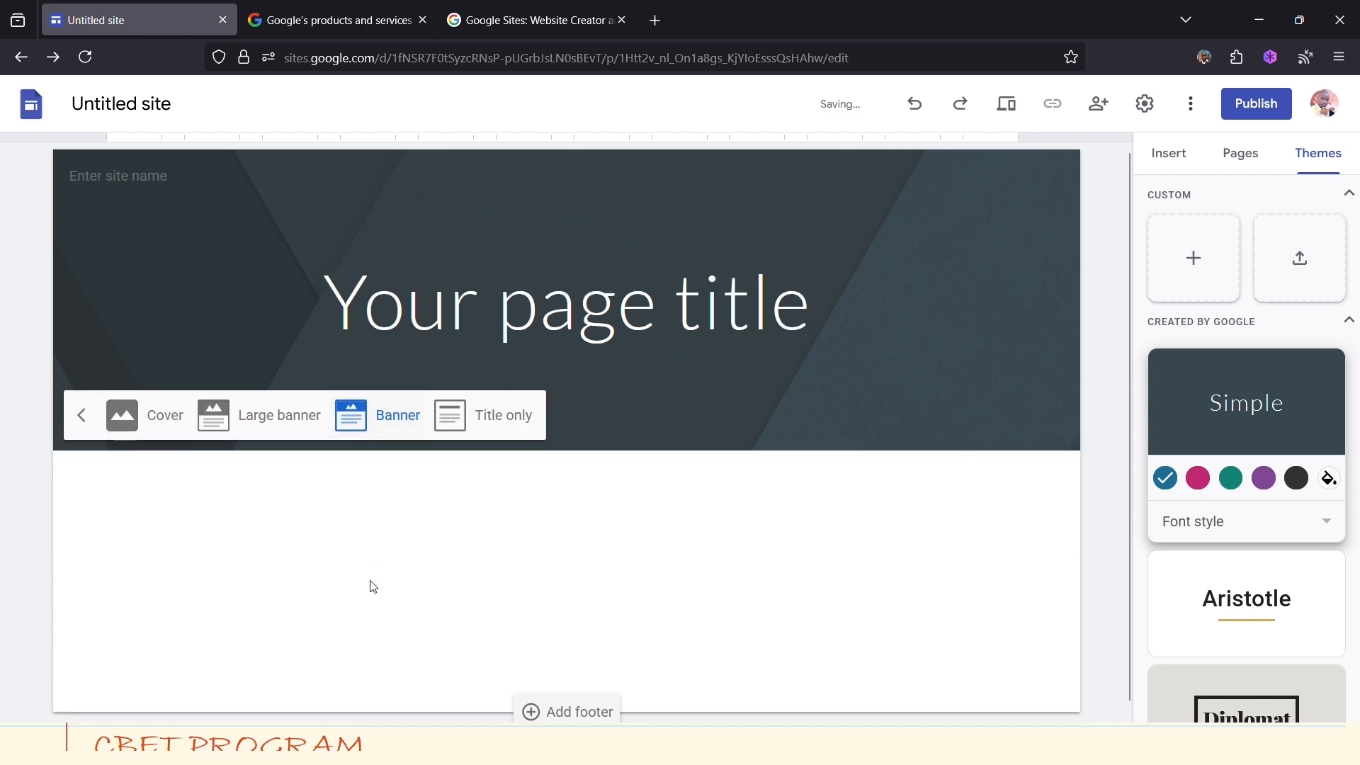
pyautogui.click(503, 414)
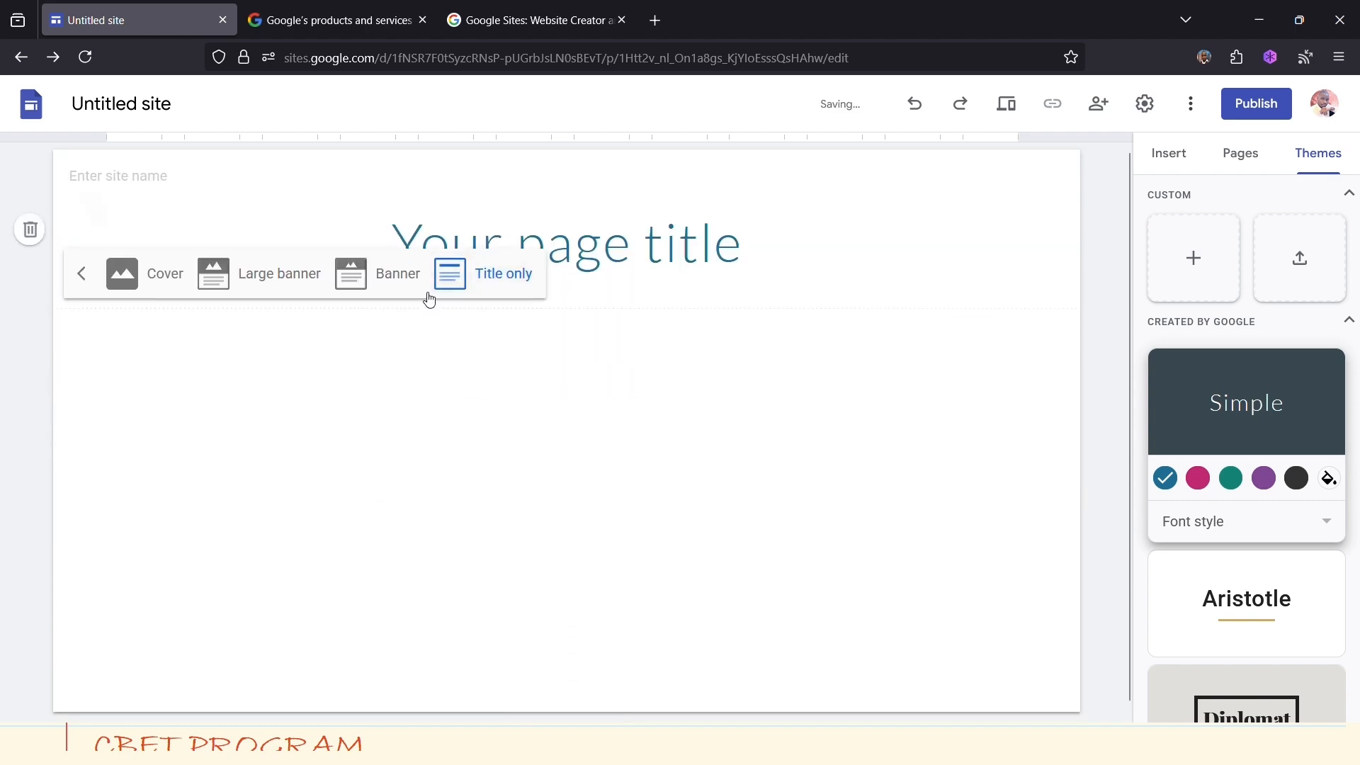
pyautogui.click(368, 283)
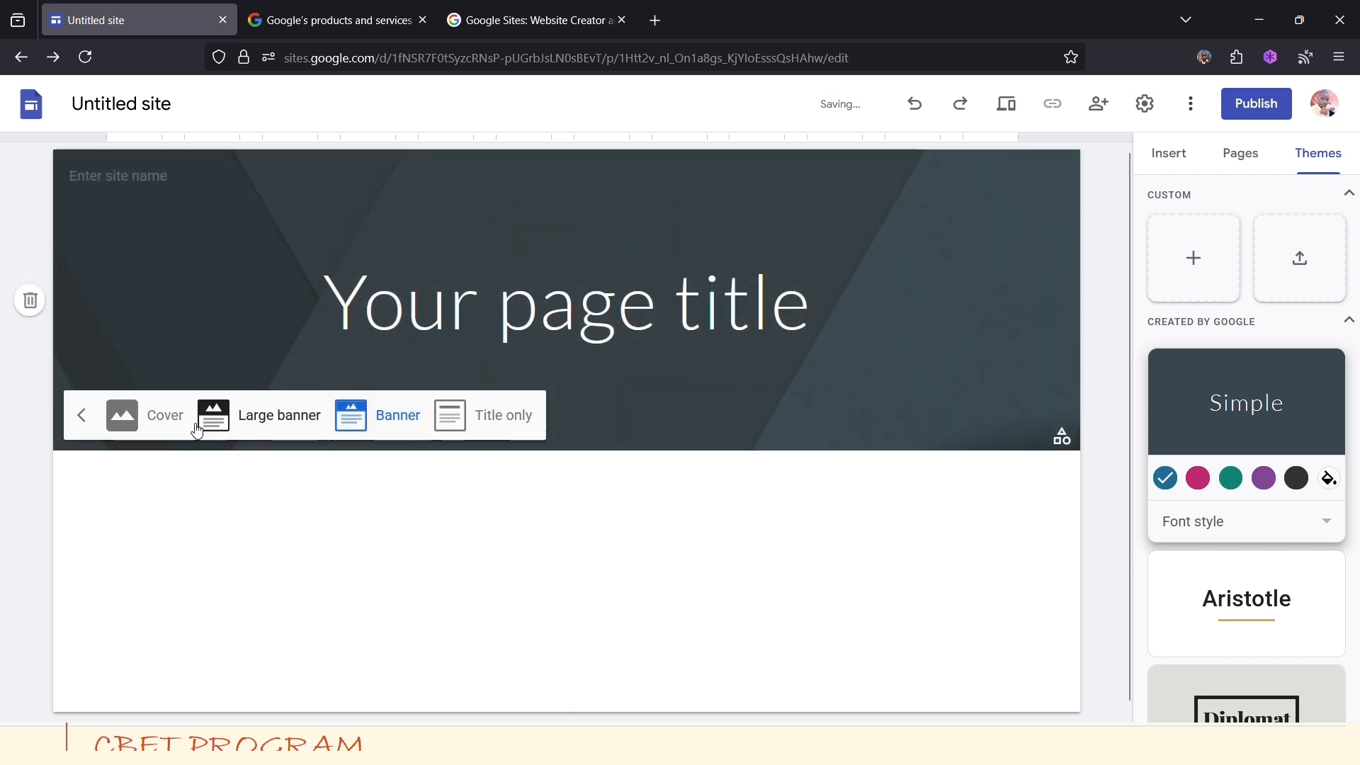
pyautogui.click(169, 422)
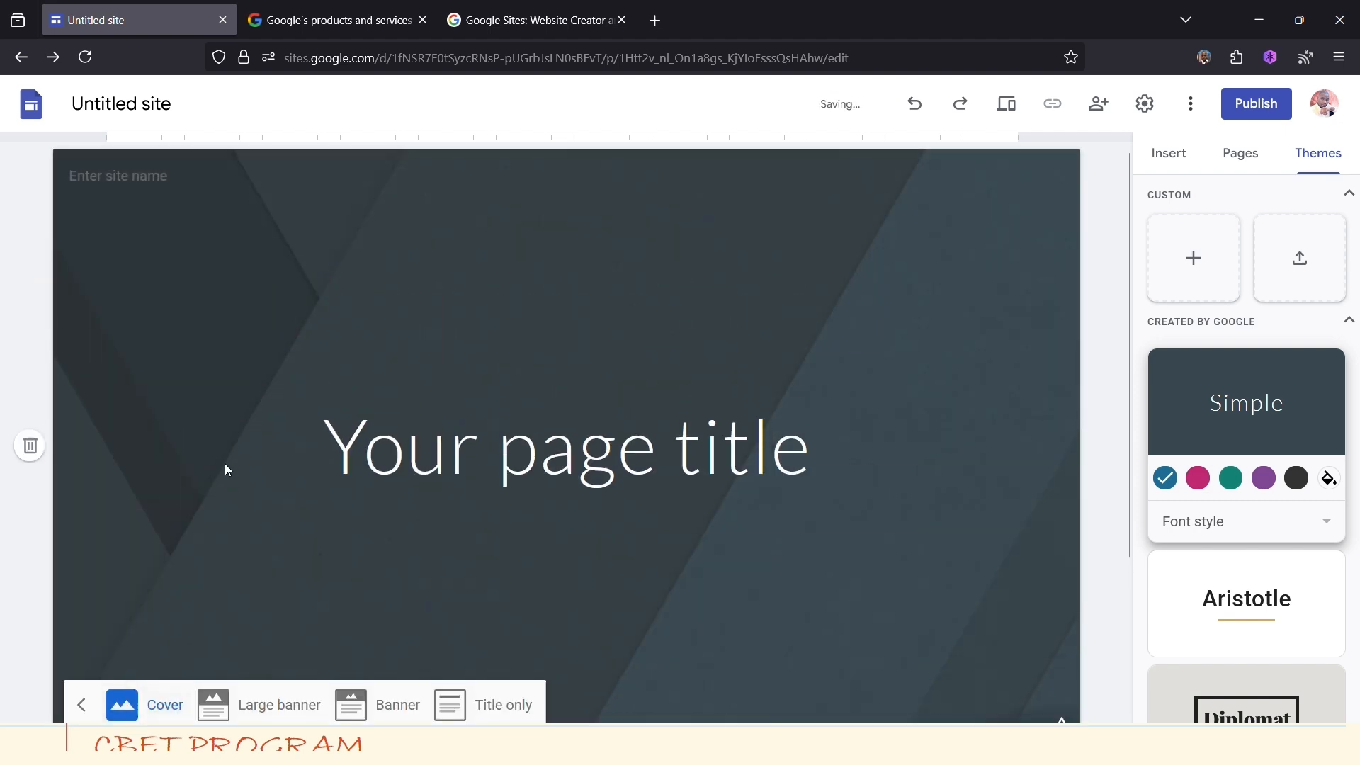
pyautogui.click(256, 705)
pyautogui.click(378, 594)
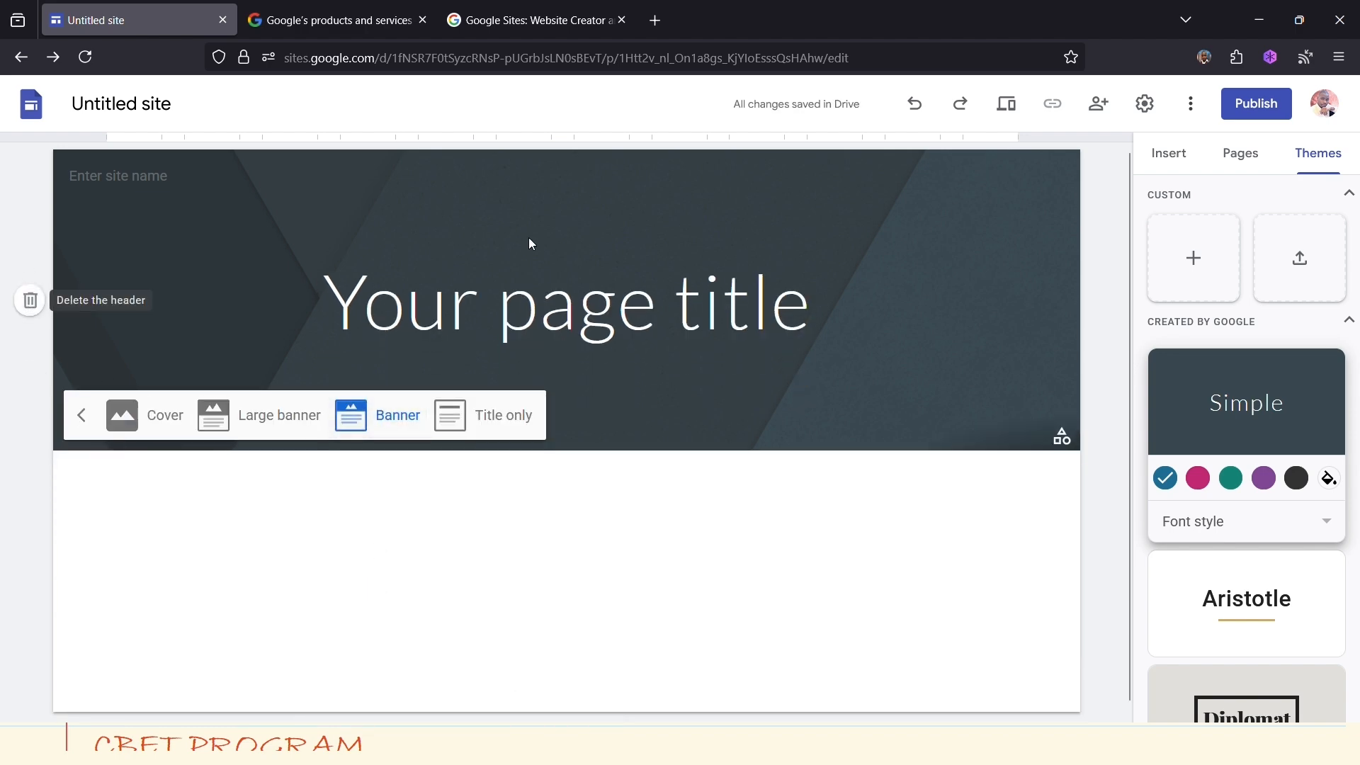
pyautogui.click(31, 299)
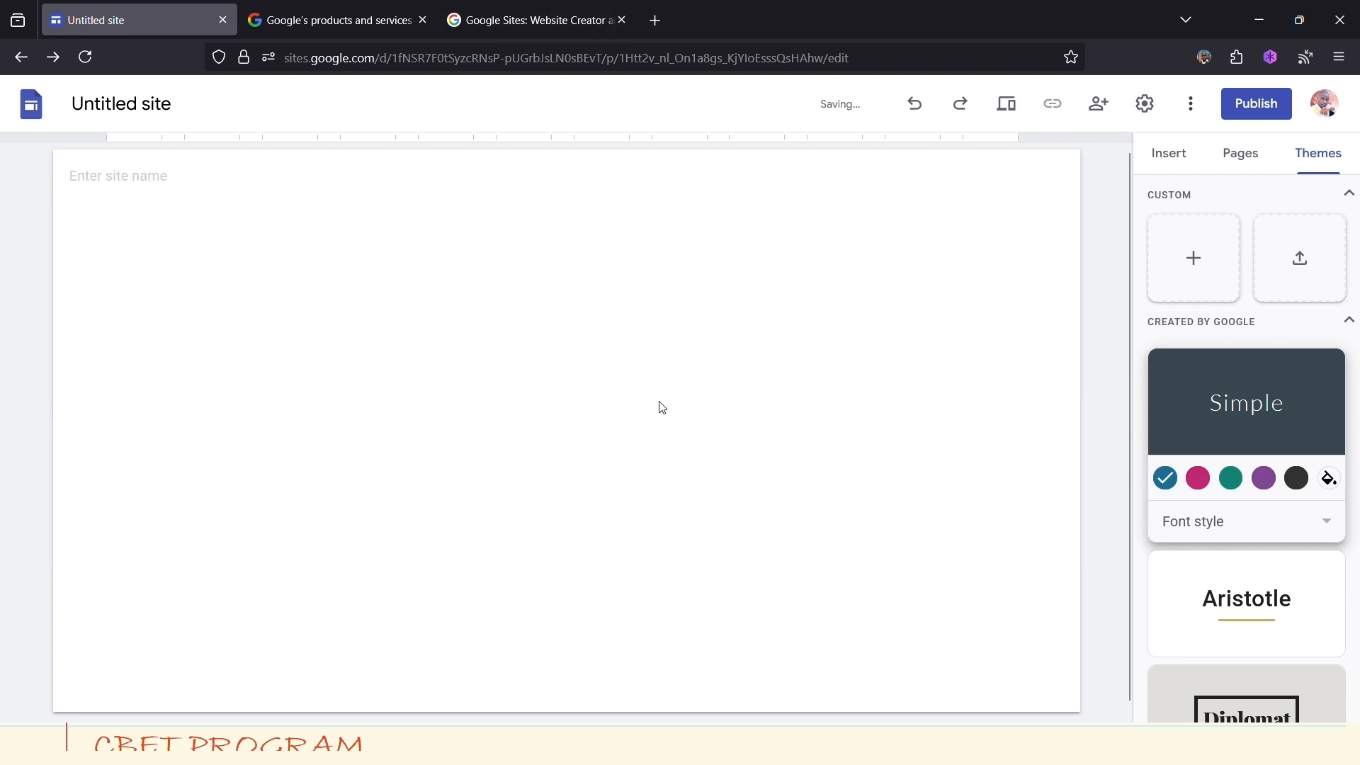
pyautogui.click(917, 104)
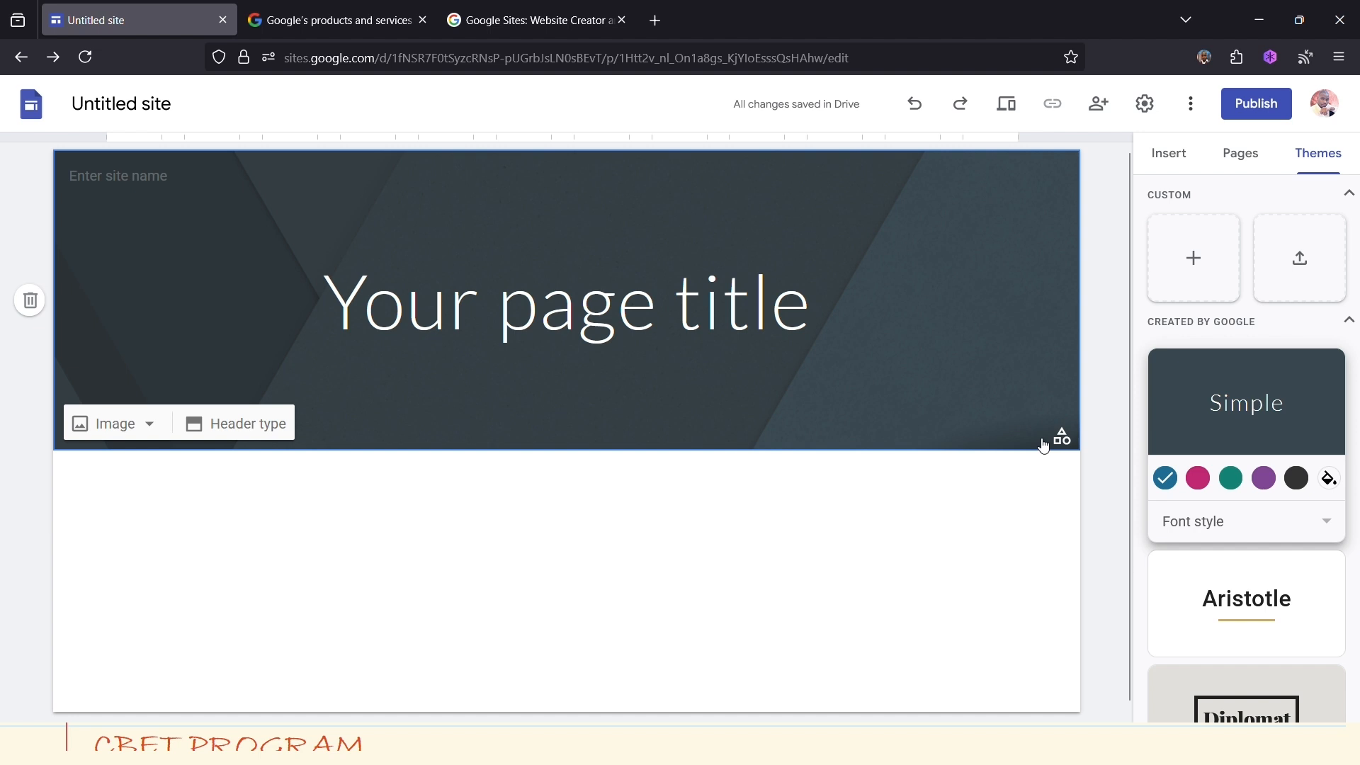
# Scroll down the site editor before bringing up Copilot from the taskbar
pyautogui.scroll(-1, 703, 504)
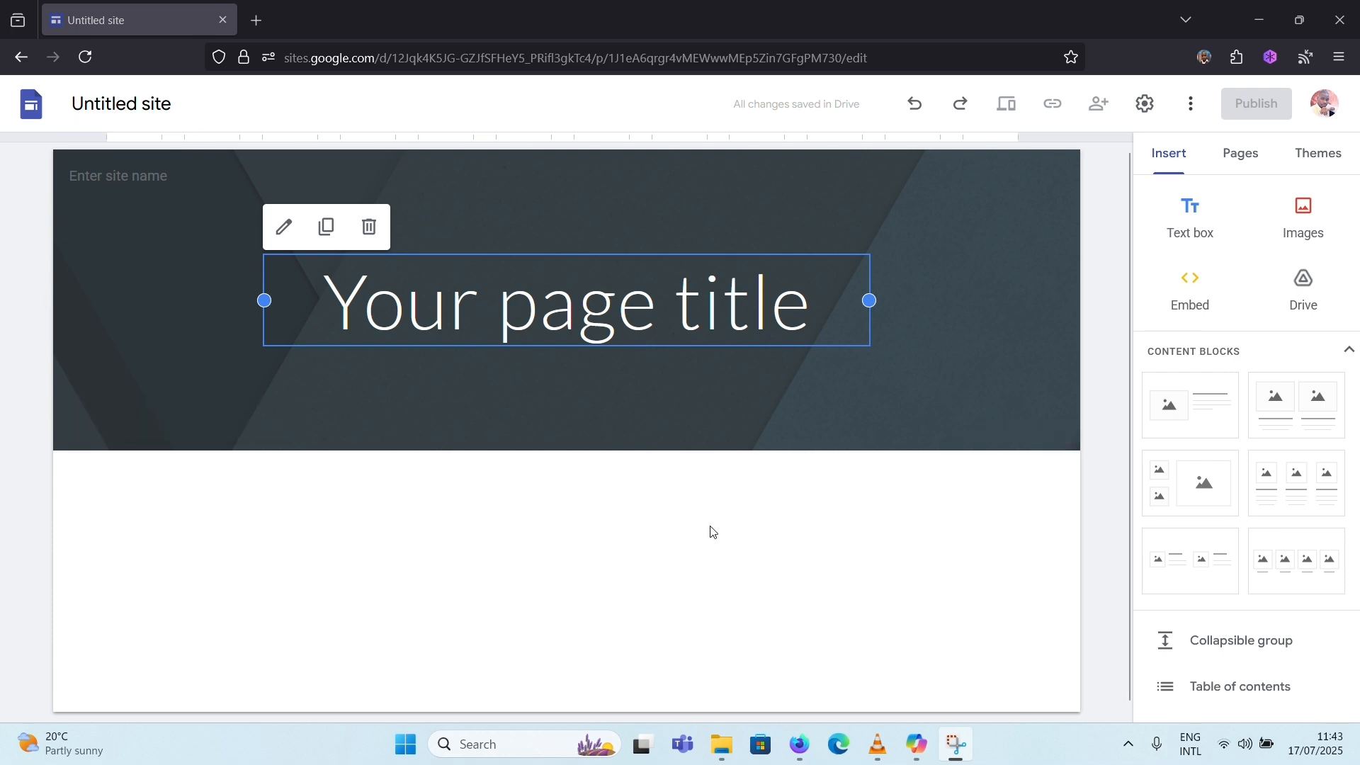
pyautogui.moveTo(920, 760)
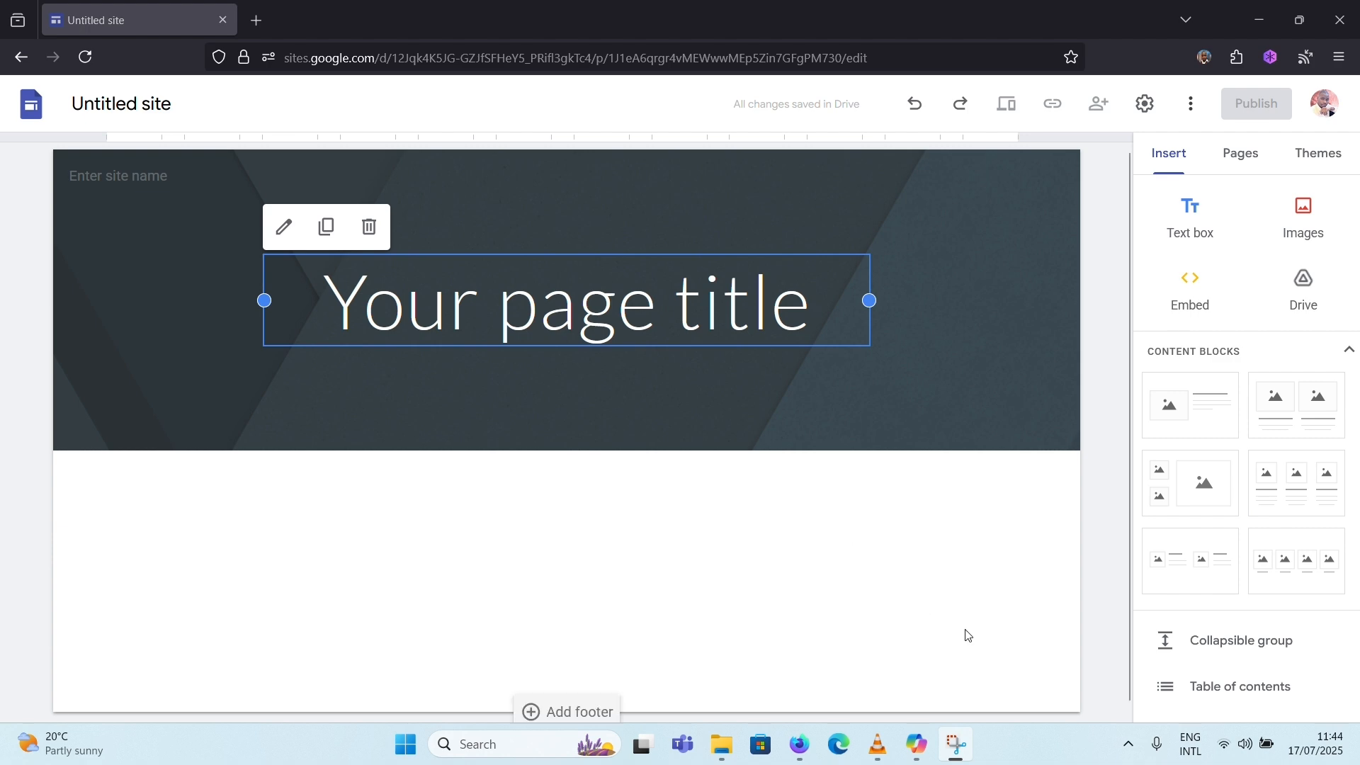
# Bring Copilot forward, scroll through its About Me biodata reply, and select the student's full name
pyautogui.click(917, 744)
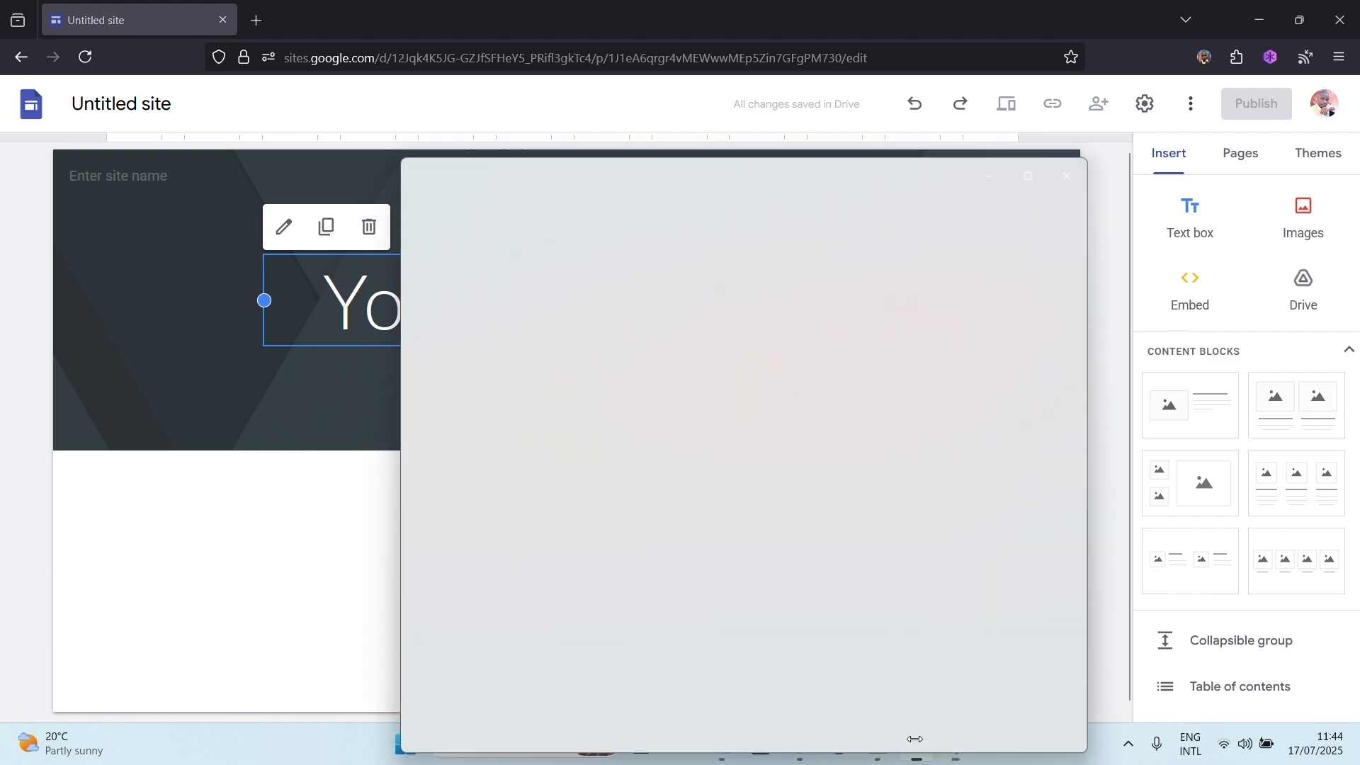
pyautogui.scroll(1, 807, 390)
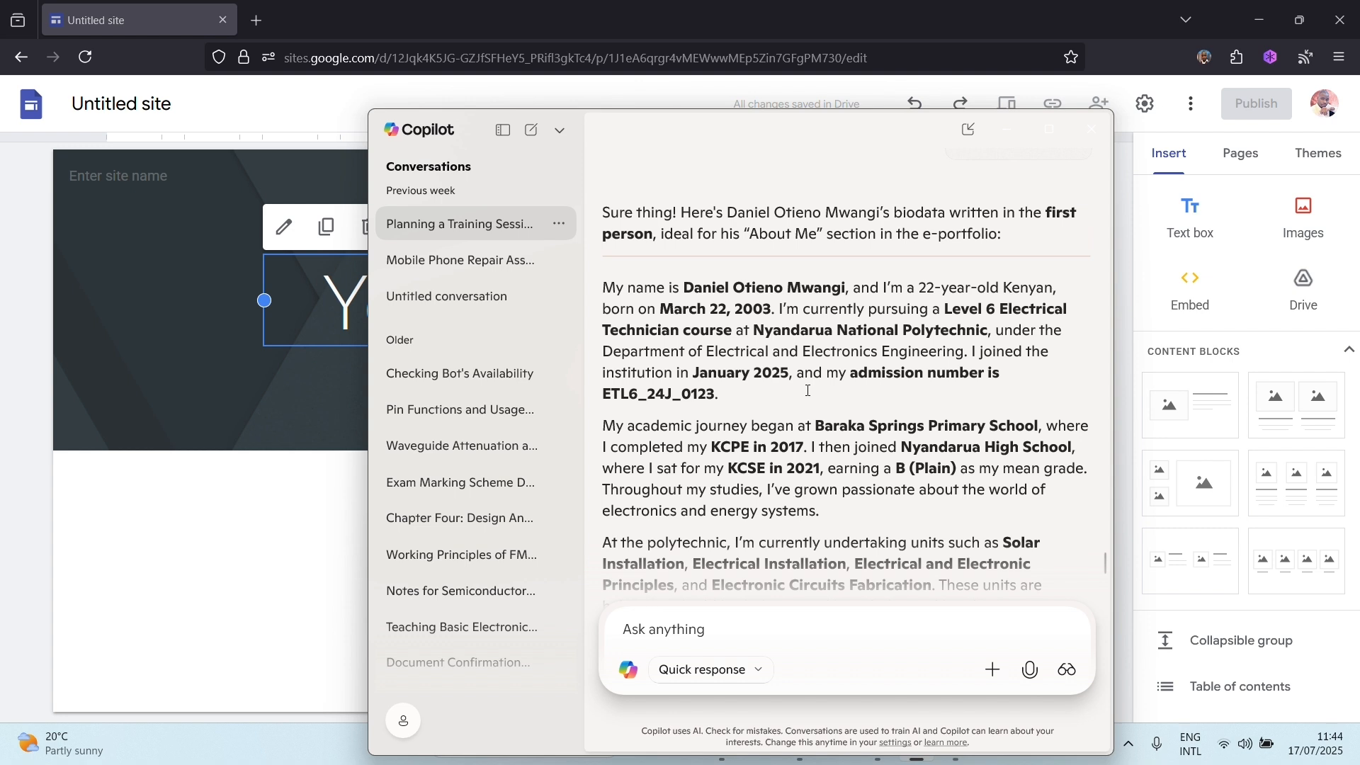
pyautogui.scroll(-2, 808, 390)
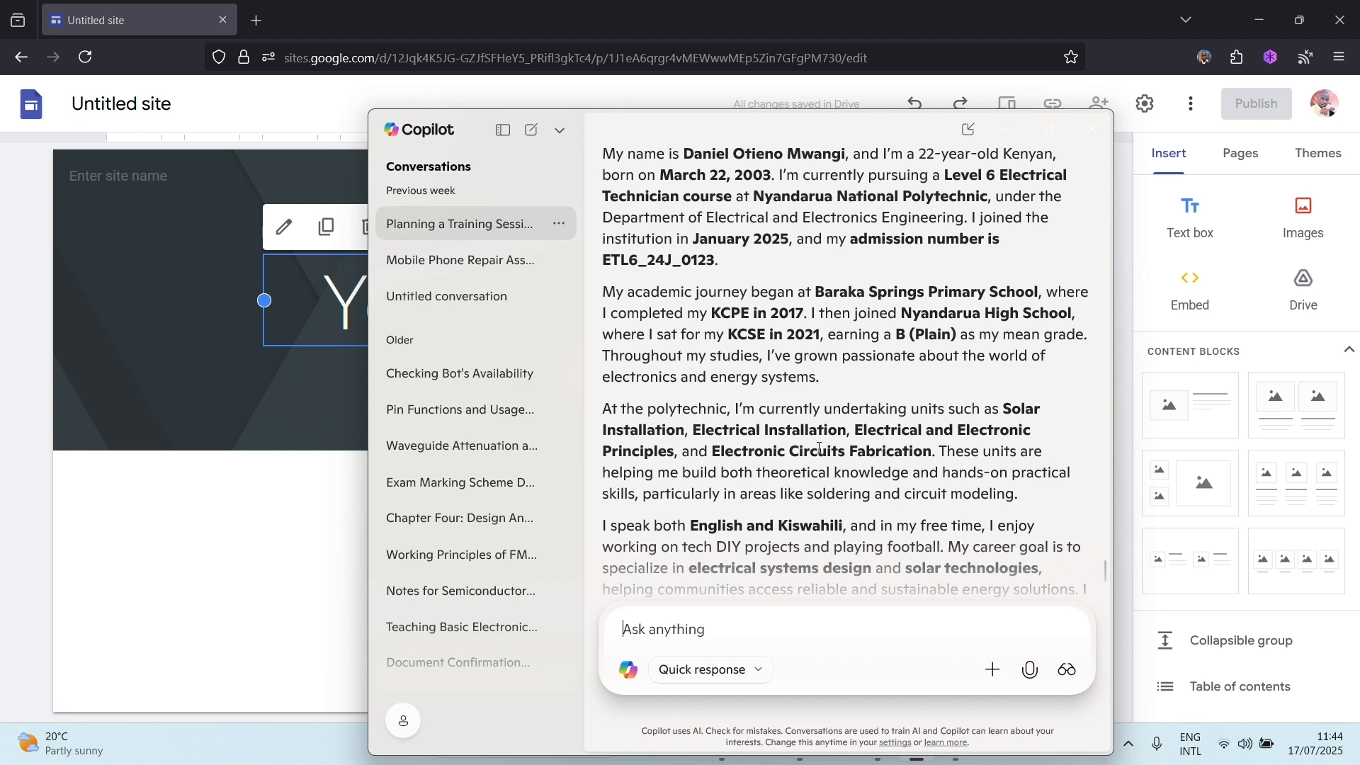
pyautogui.scroll(-5, 797, 408)
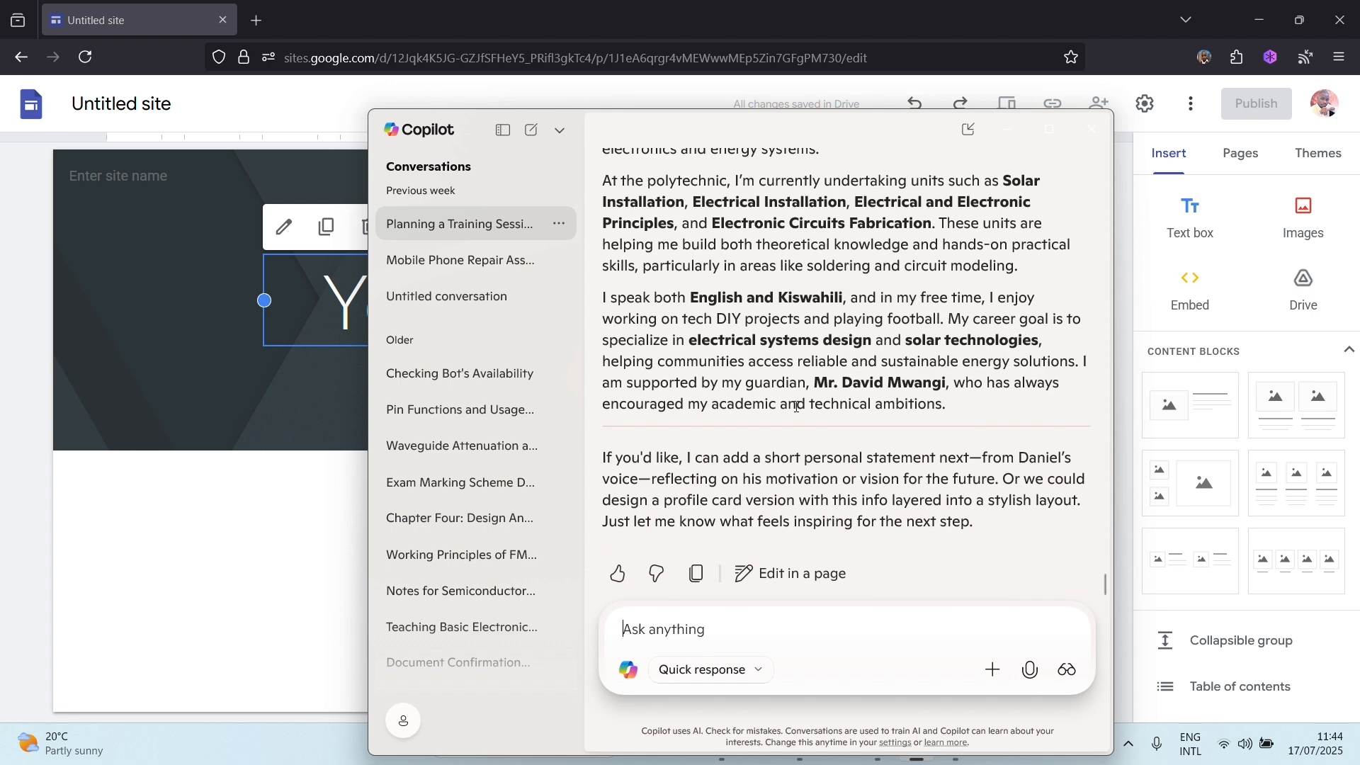
pyautogui.scroll(10, 797, 408)
pyautogui.scroll(1, 797, 407)
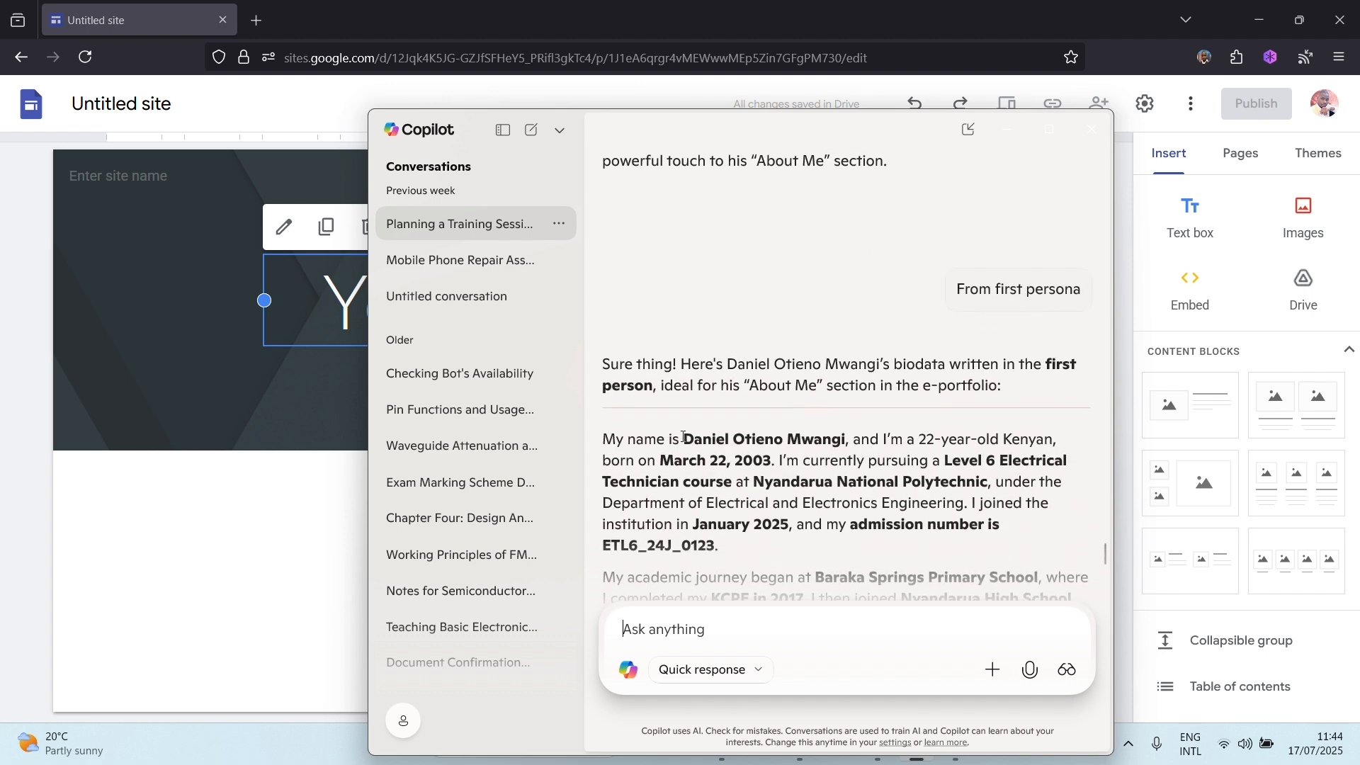
pyautogui.moveTo(683, 437); pyautogui.dragTo(847, 433)
pyautogui.hotkey('ctrl', 'c')
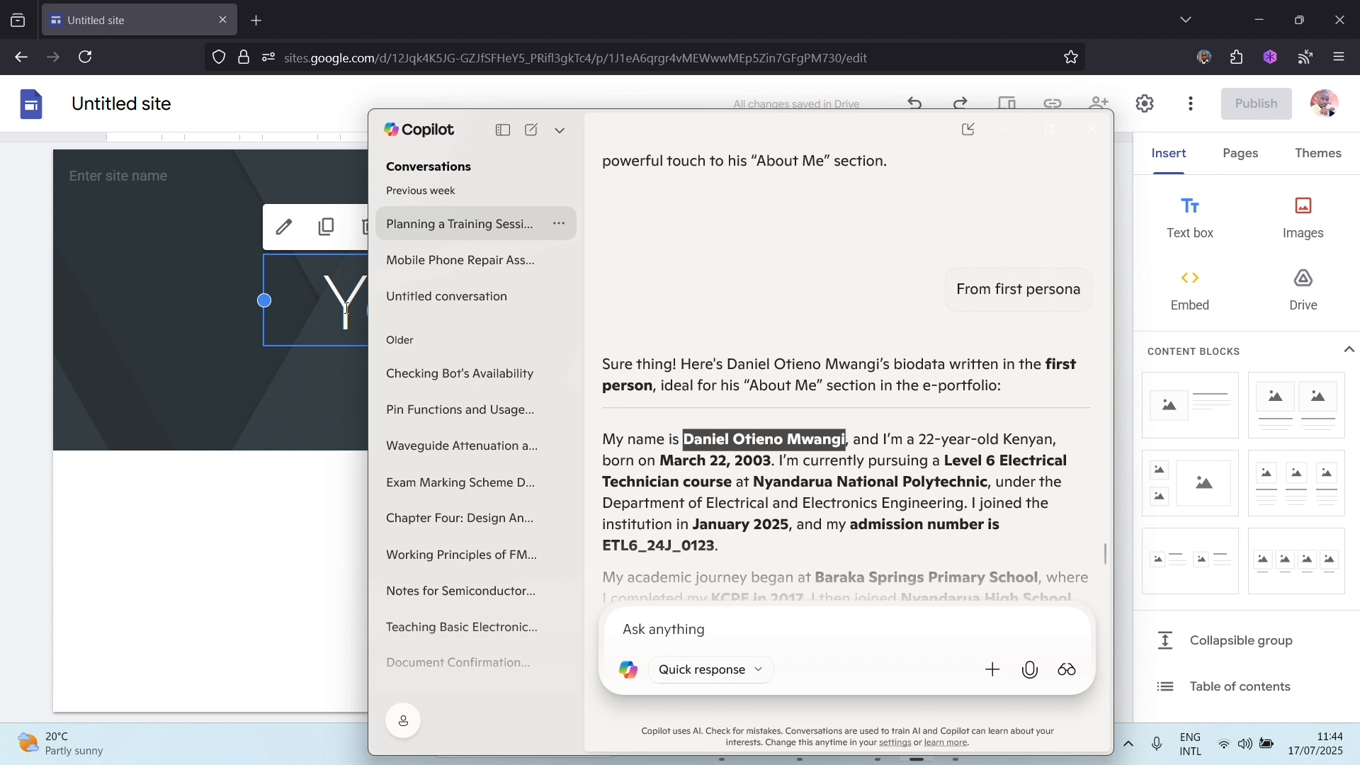
# Paste the student's full name into the site document name field
pyautogui.click(135, 95)
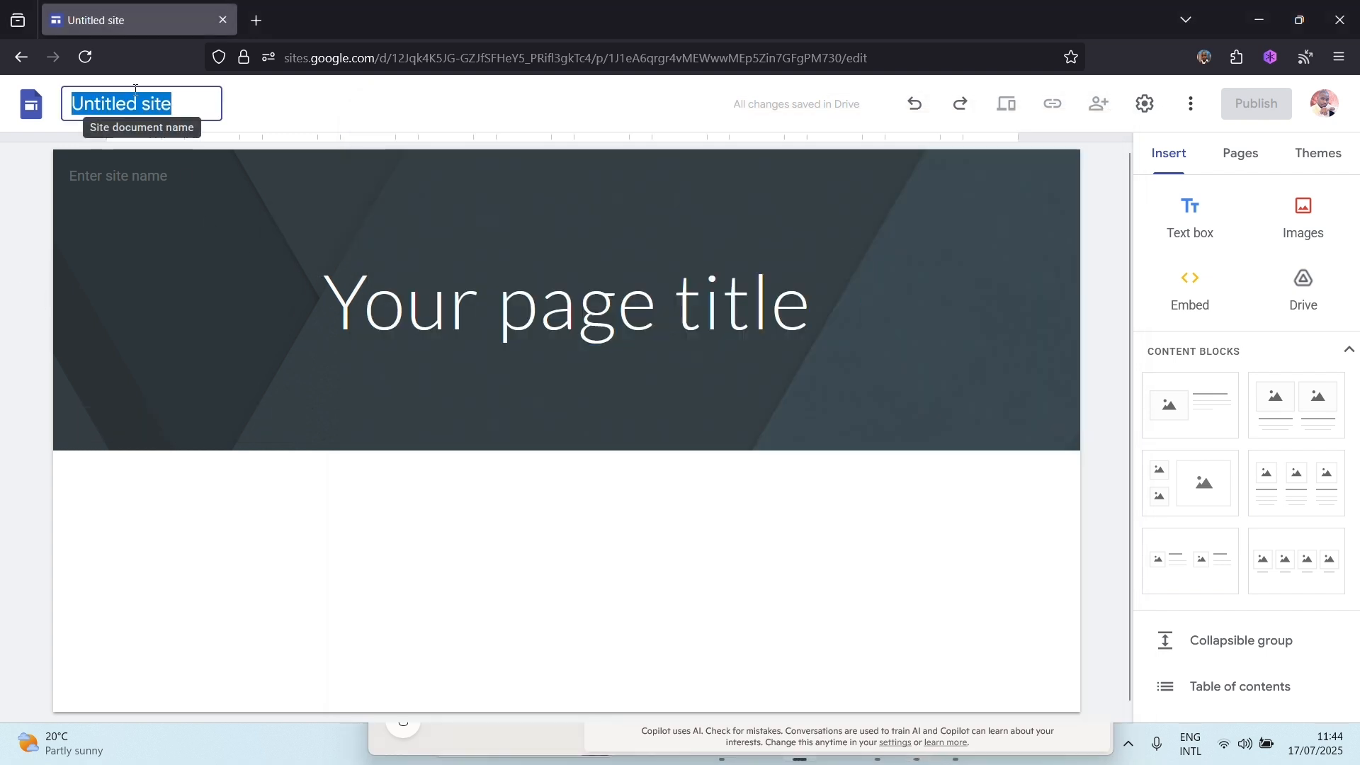
pyautogui.hotkey('ctrl', 'v')
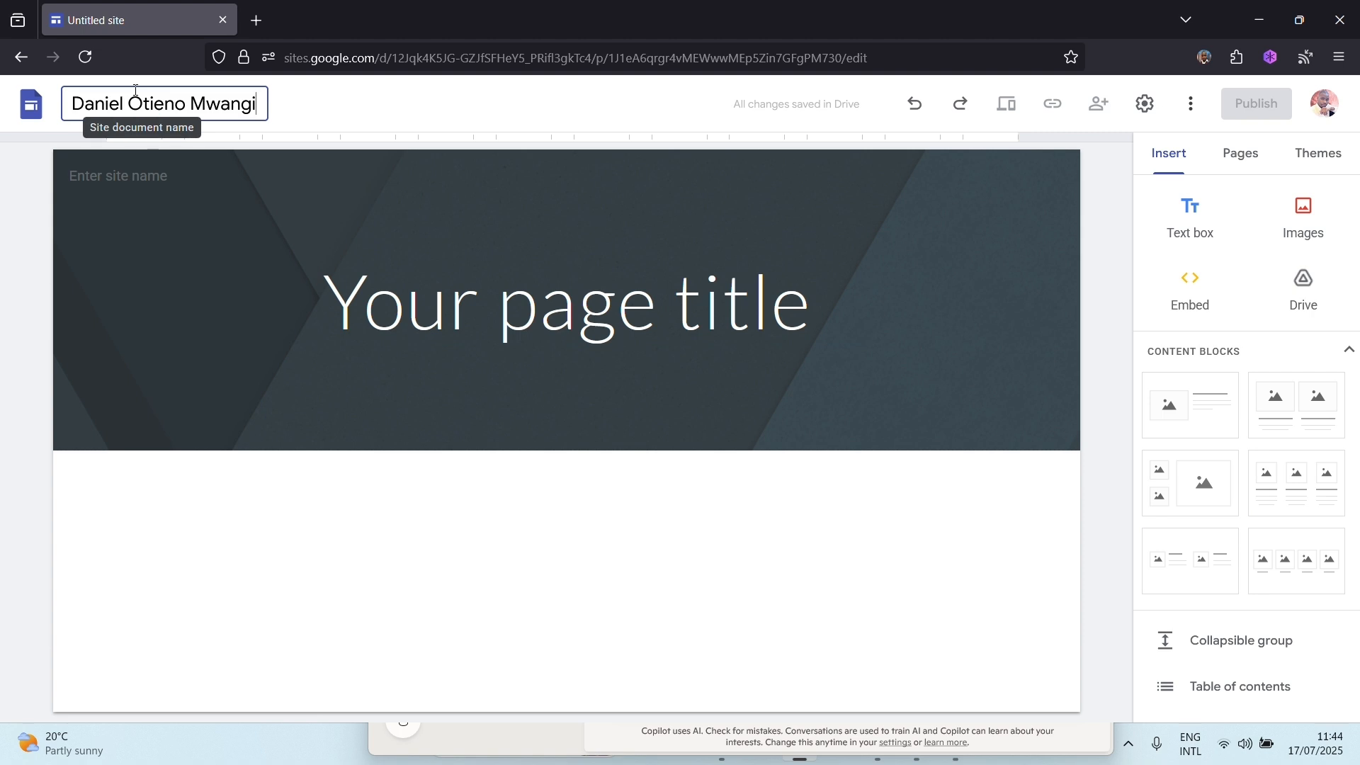
pyautogui.write('-')
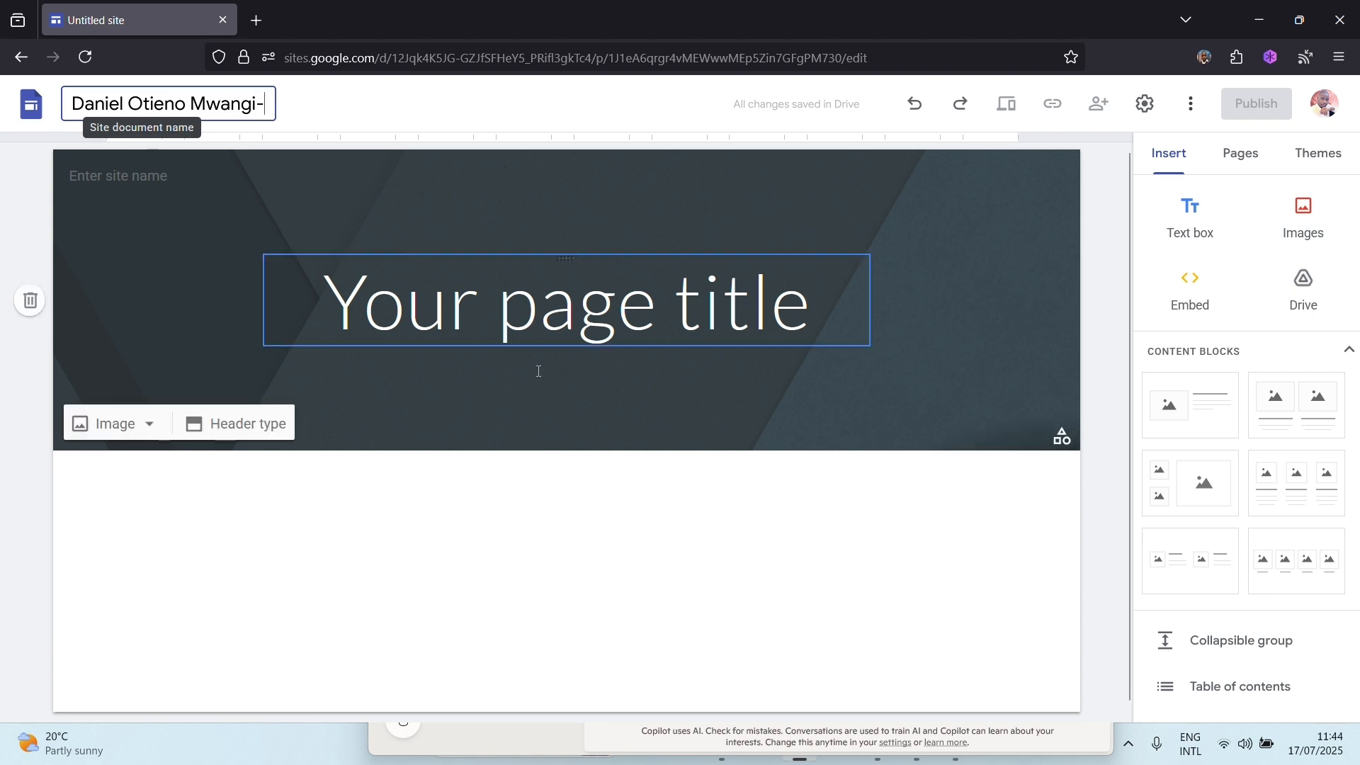
# Select the student's admission number in Copilot, then place the caret at the end of the document name
pyautogui.moveTo(917, 757)
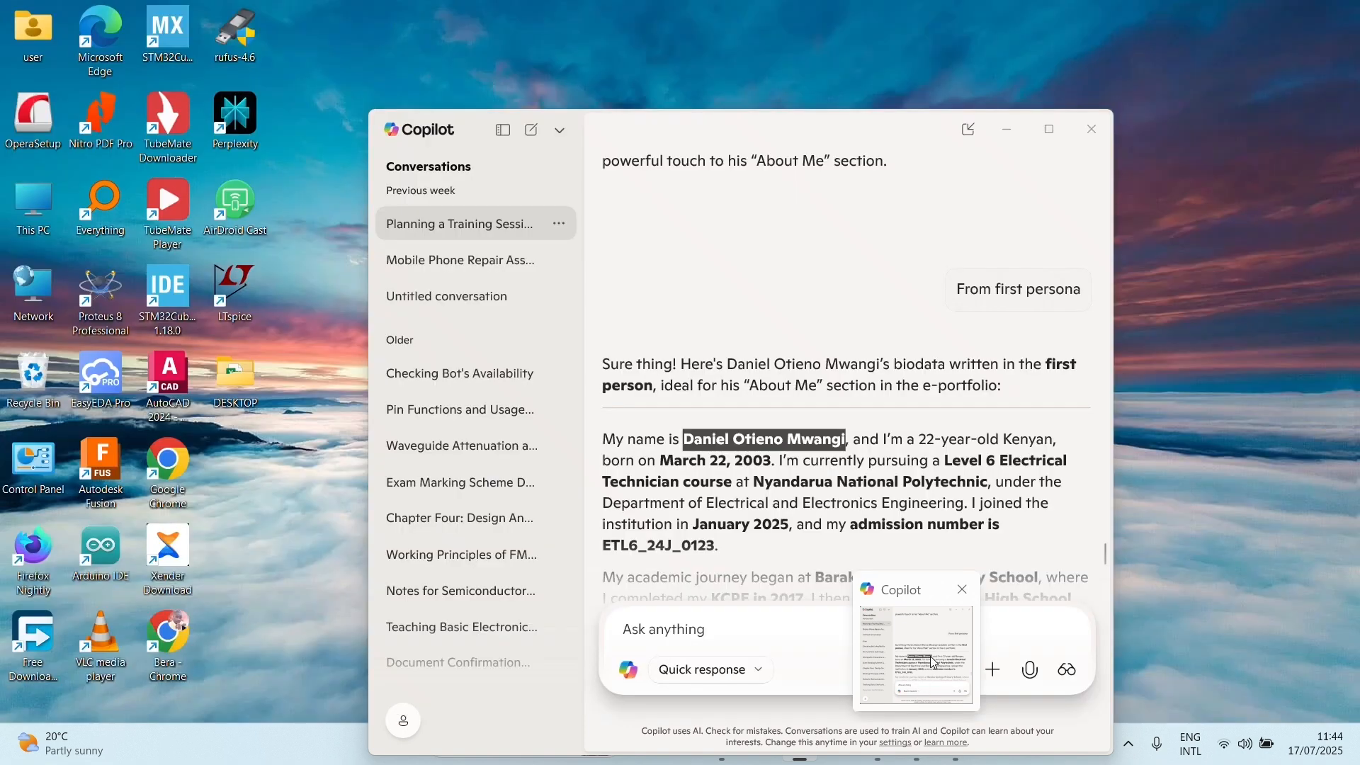
pyautogui.click(929, 656)
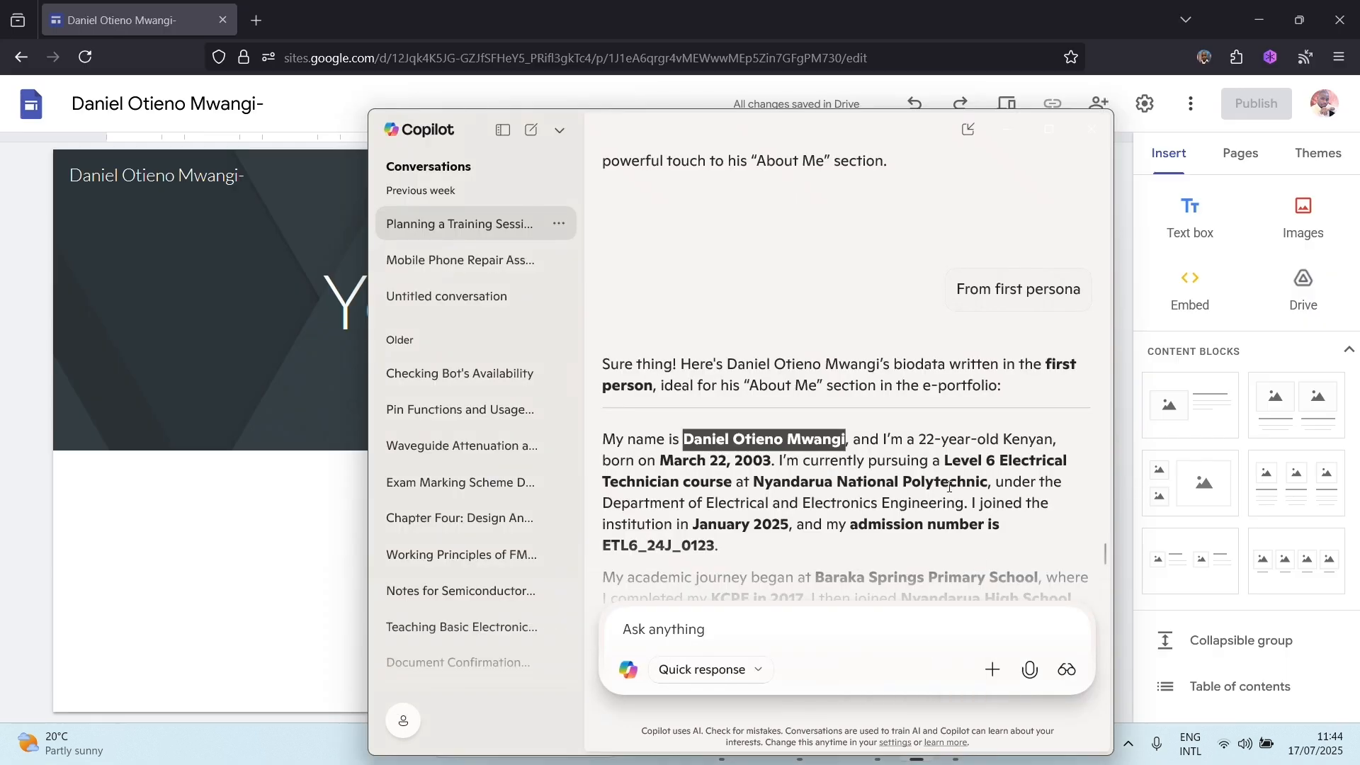
pyautogui.scroll(-1, 949, 488)
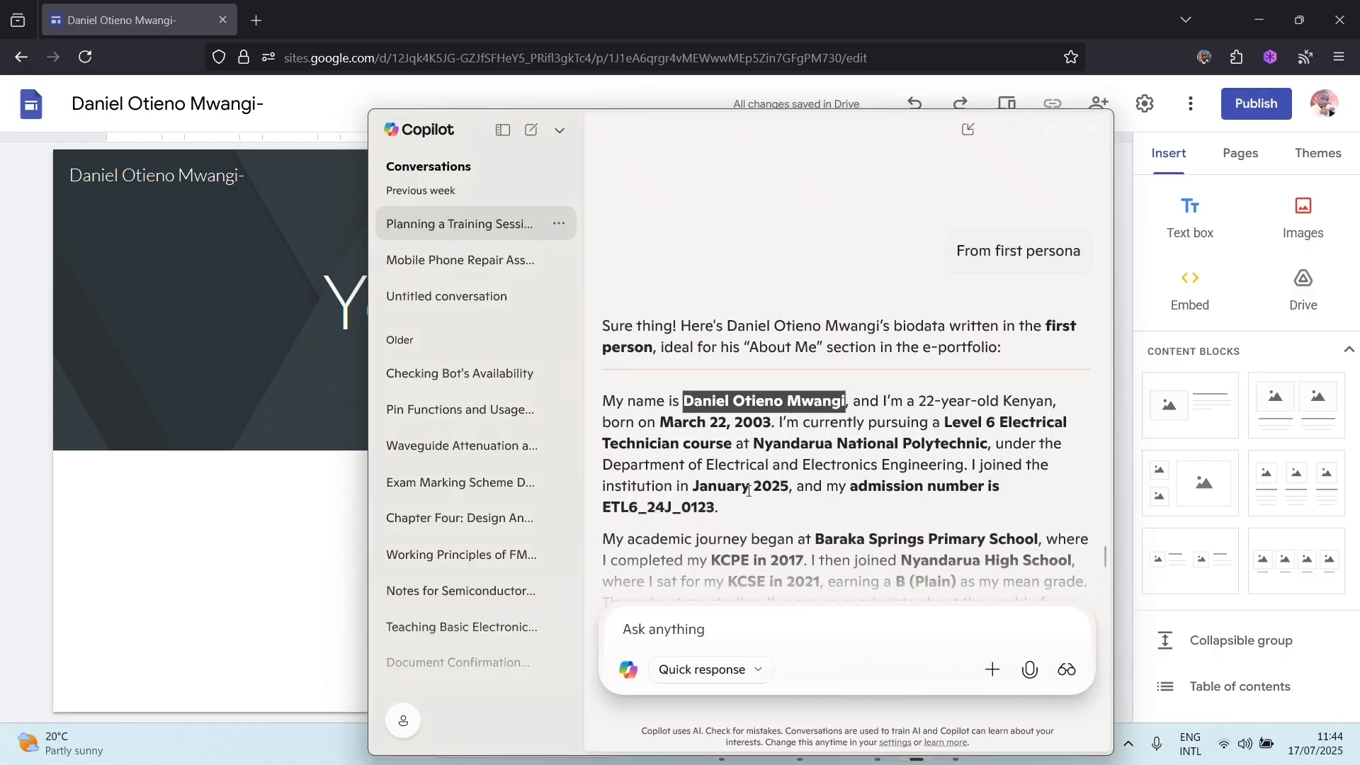
pyautogui.moveTo(717, 507); pyautogui.dragTo(599, 513)
pyautogui.hotkey('ctrl', 'c')
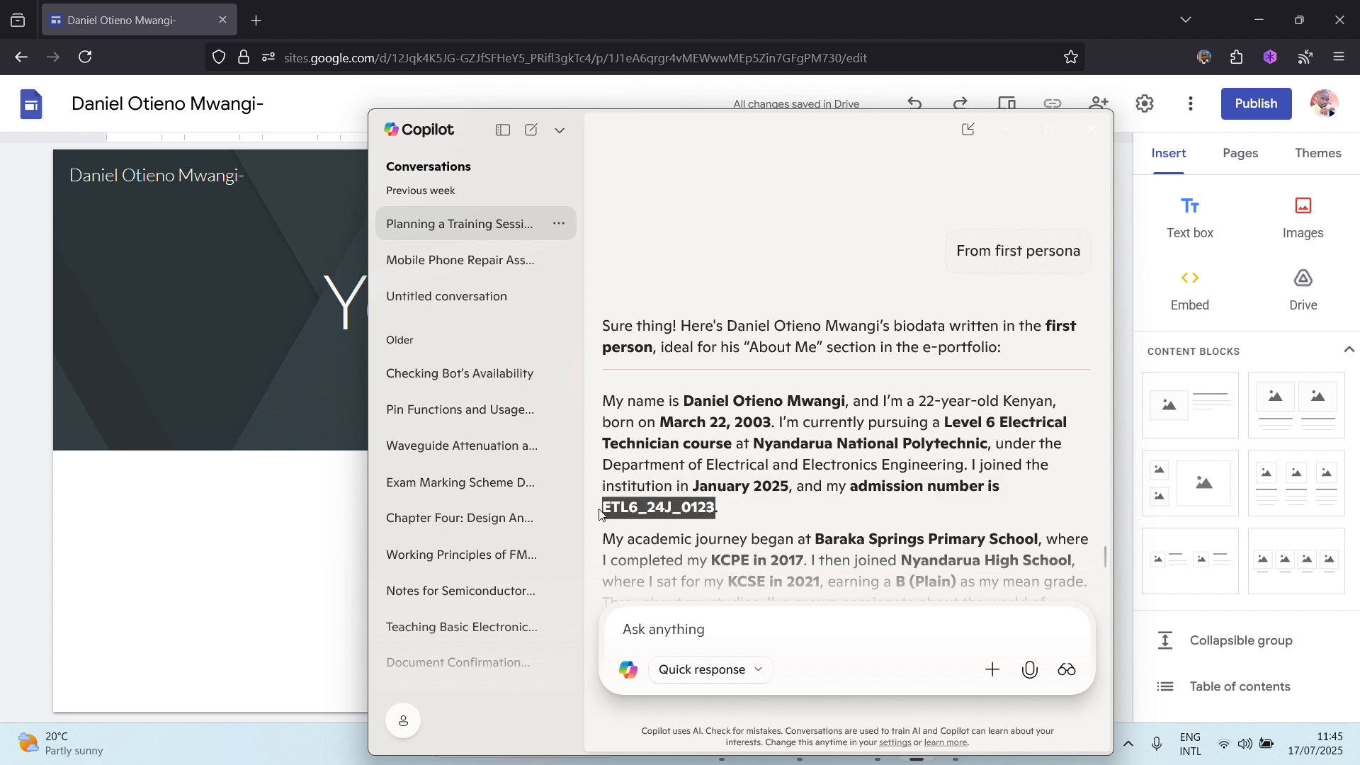
pyautogui.click(277, 108)
pyautogui.click(271, 111)
pyautogui.click(270, 105)
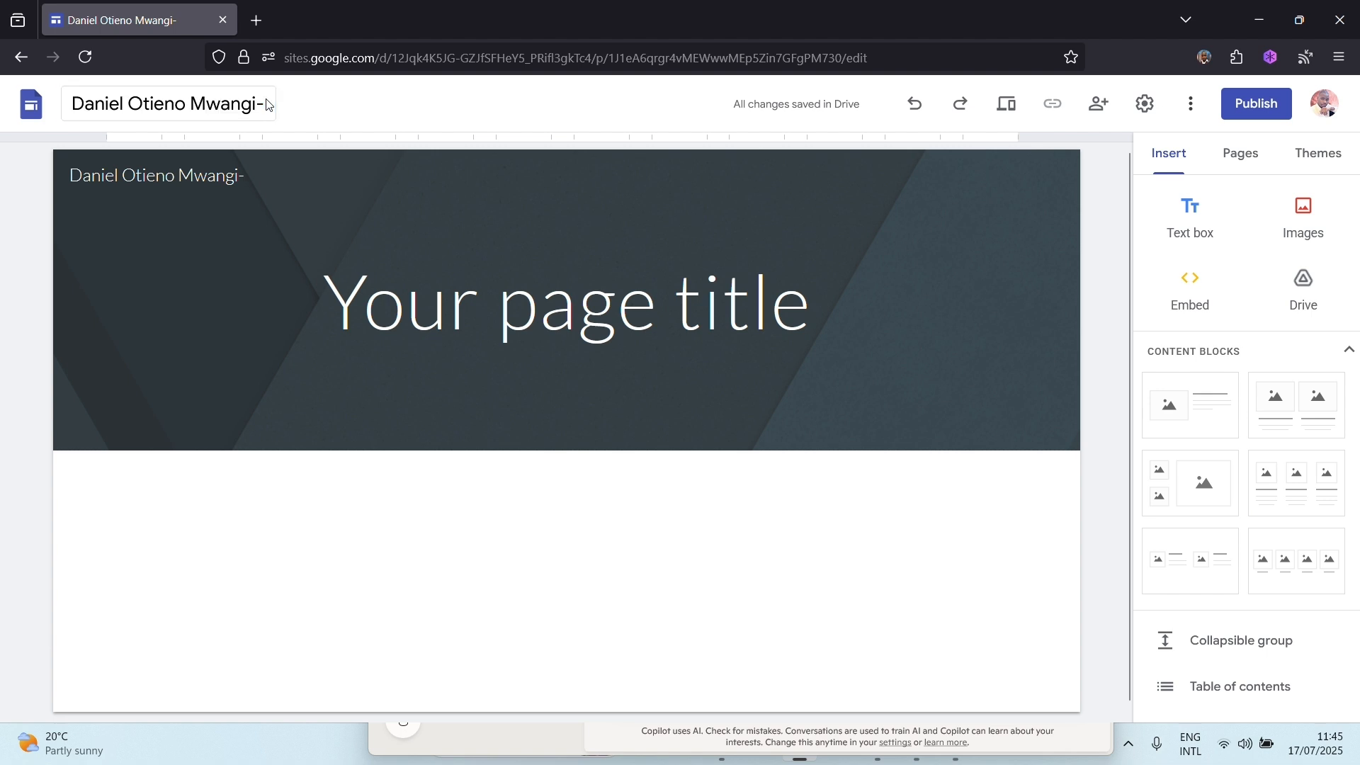
pyautogui.click(267, 104)
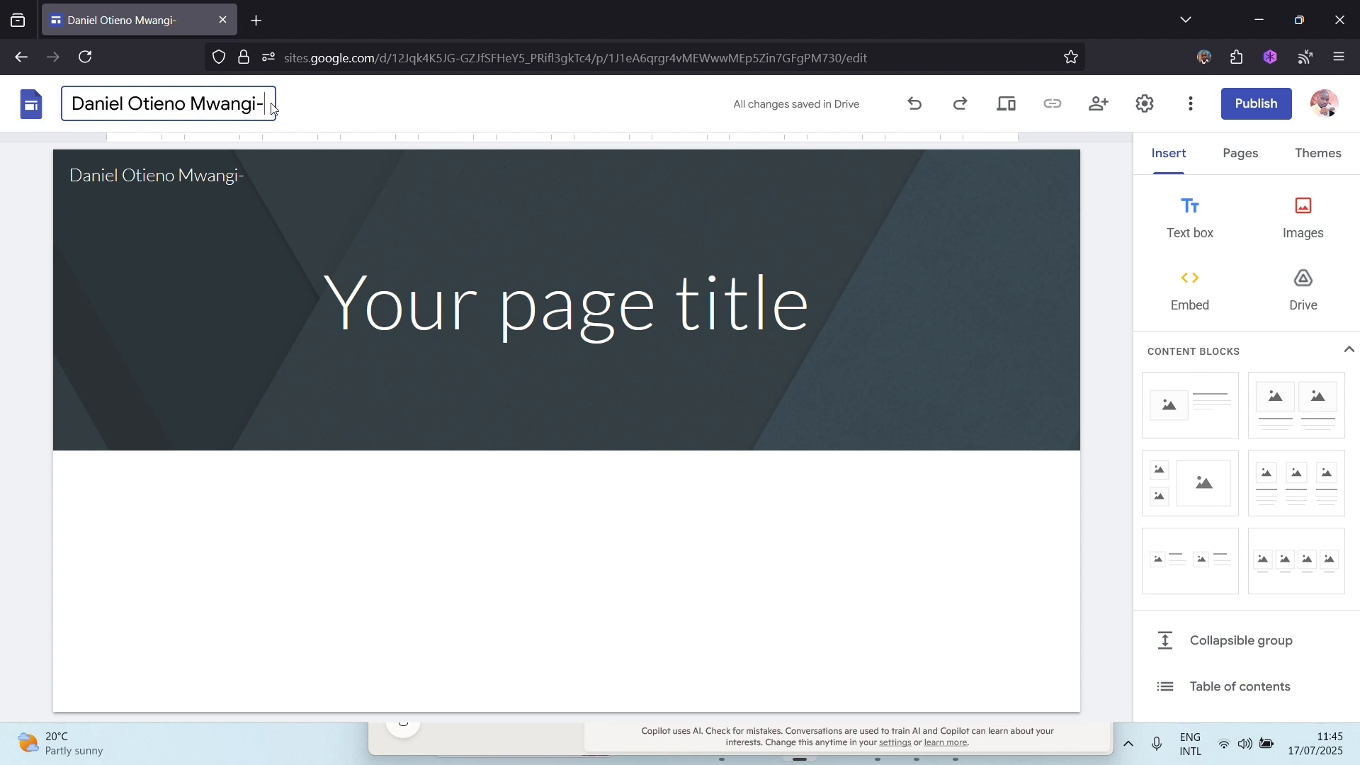
# Paste the admission number after the name and delete the header site name's trailing hyphen
pyautogui.hotkey('ctrl', 'v')
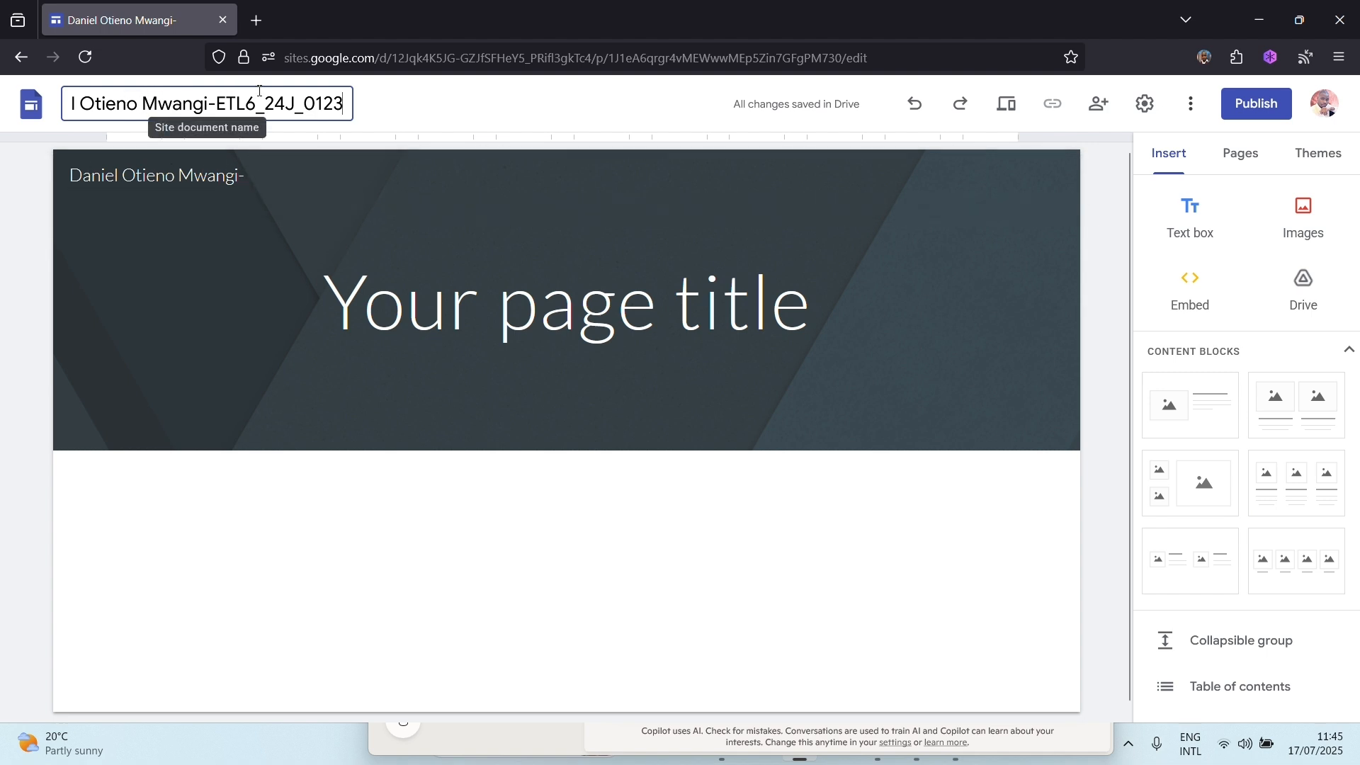
pyautogui.click(241, 175)
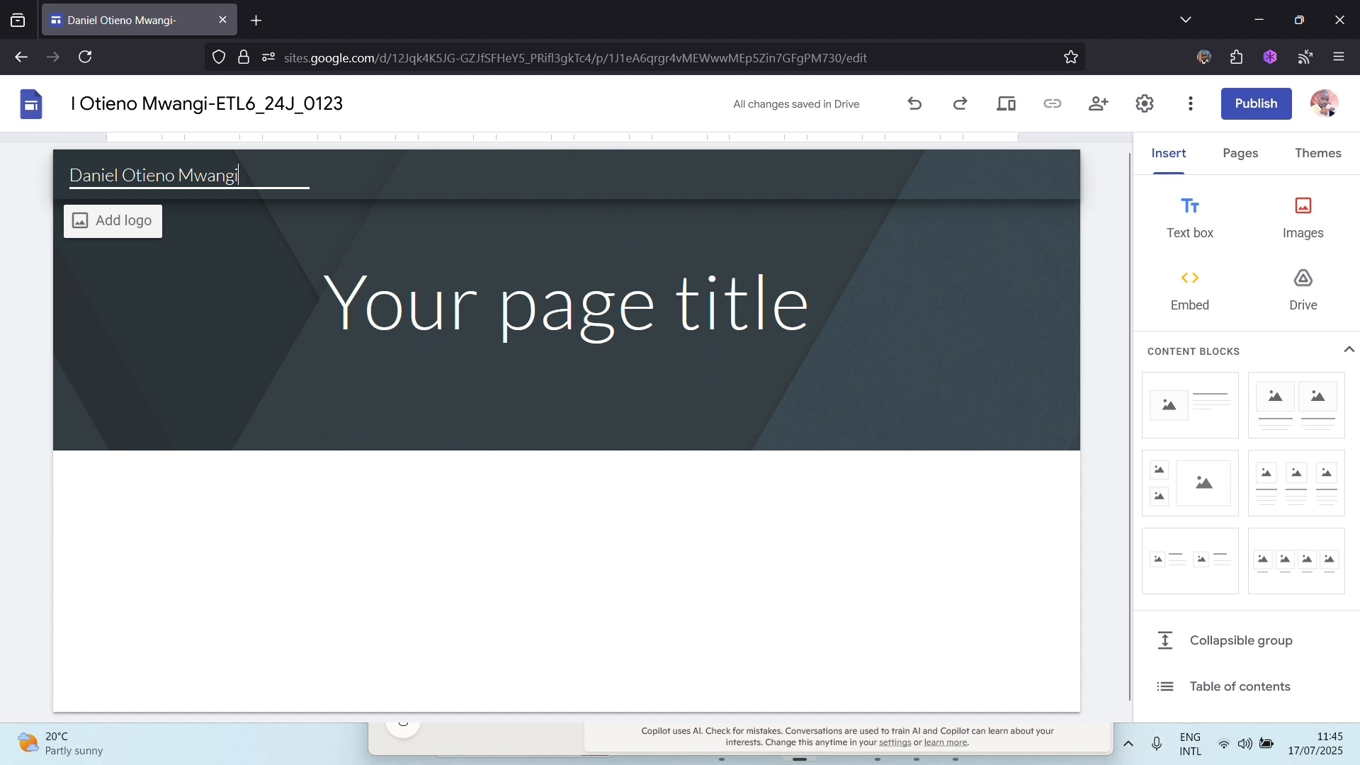
pyautogui.write('-')
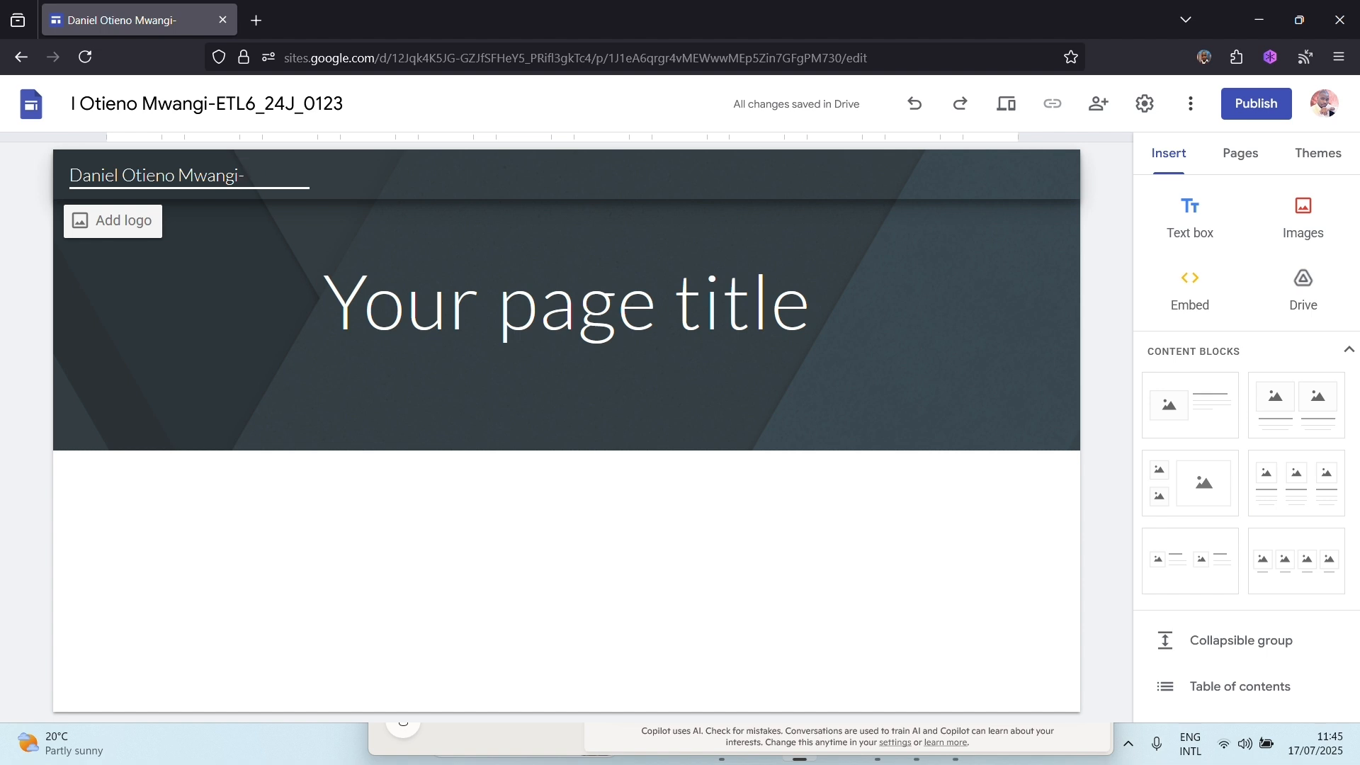
pyautogui.press('BackSpace')
pyautogui.click(281, 103)
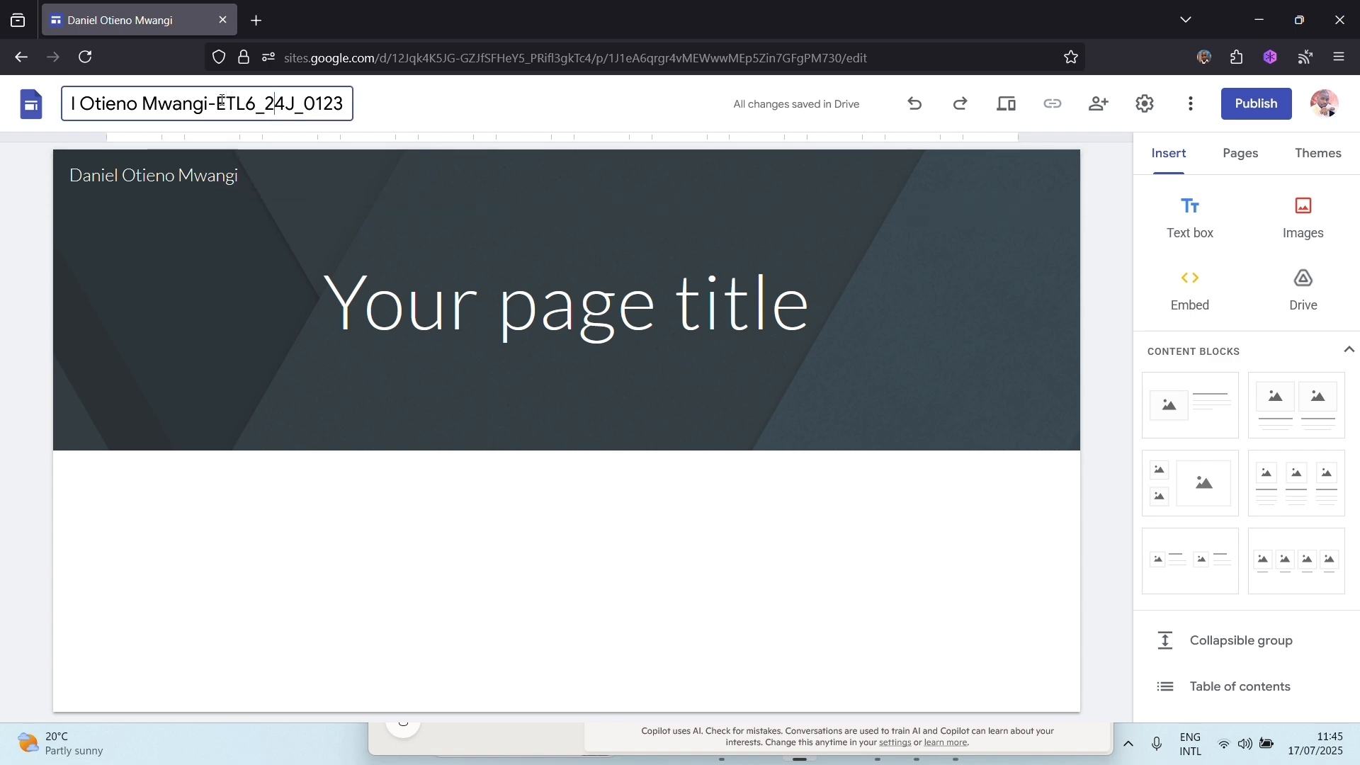
# Leave the header and return the caret to the start of the document name
pyautogui.moveTo(224, 276)
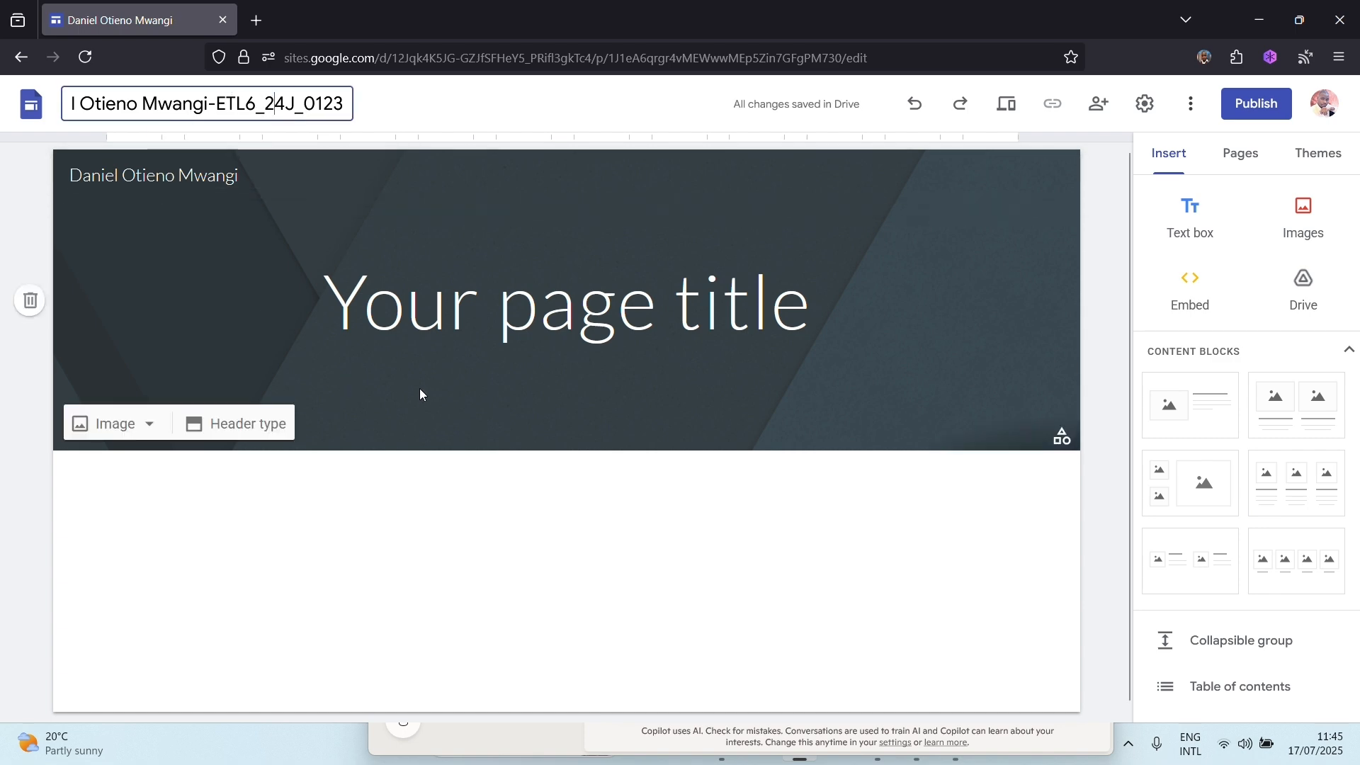
pyautogui.click(446, 118)
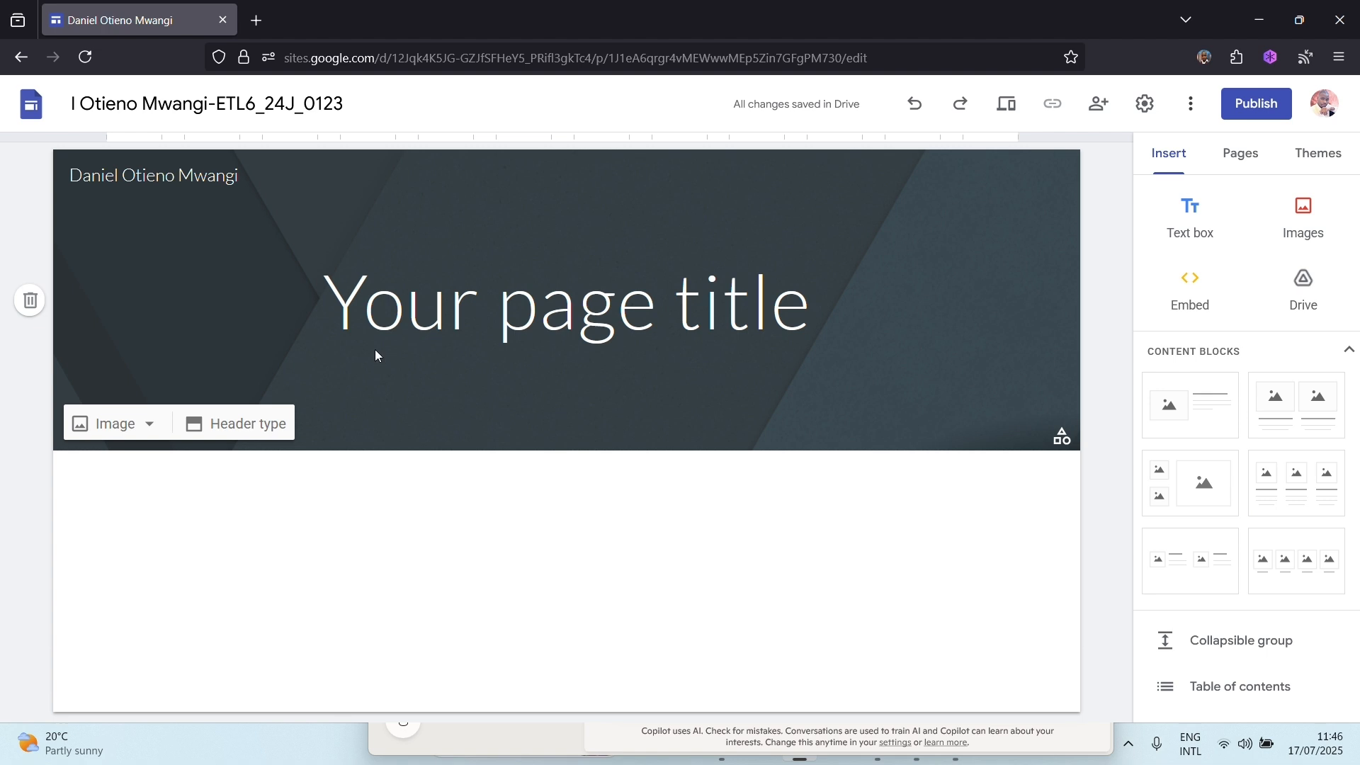
pyautogui.click(133, 108)
pyautogui.press('Home')
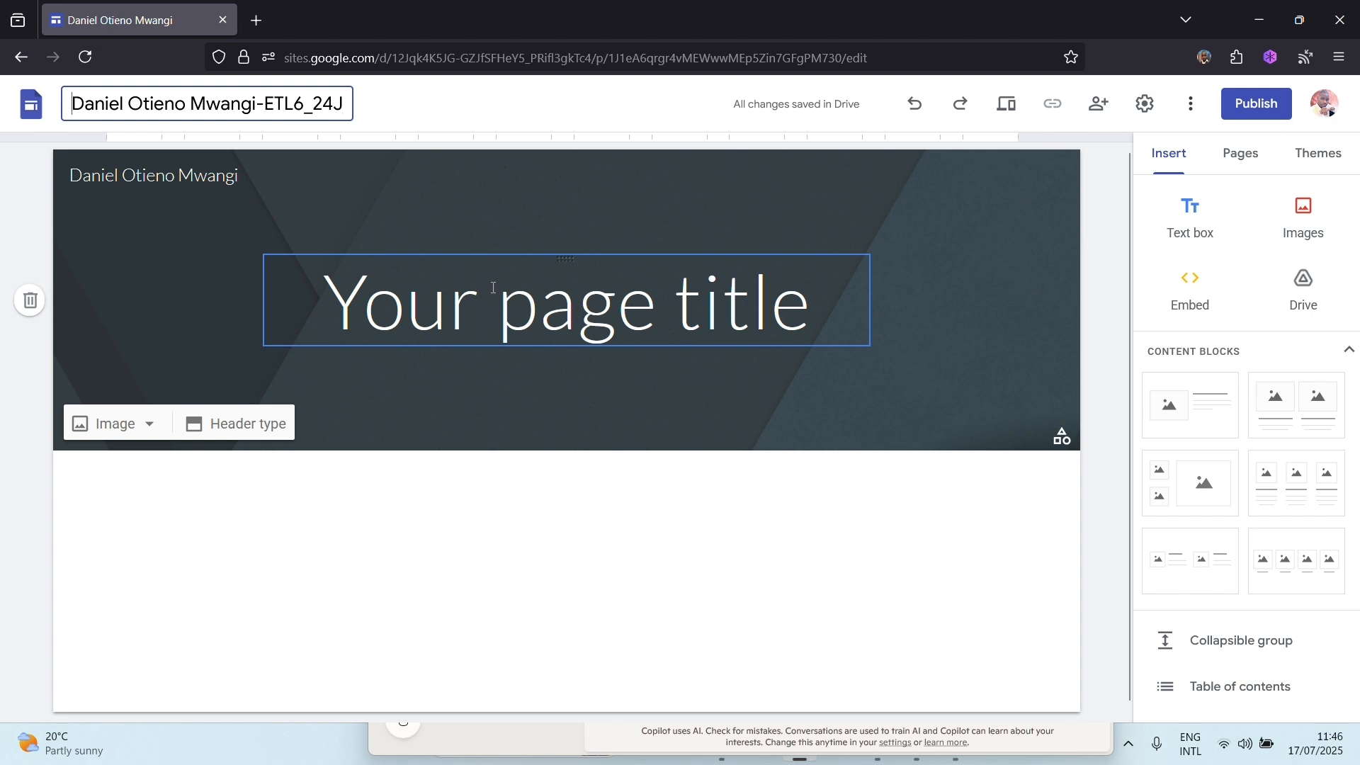
# Open the Home page's properties from the Pages list and close them, keeping the name Home
pyautogui.tripleClick(544, 306)
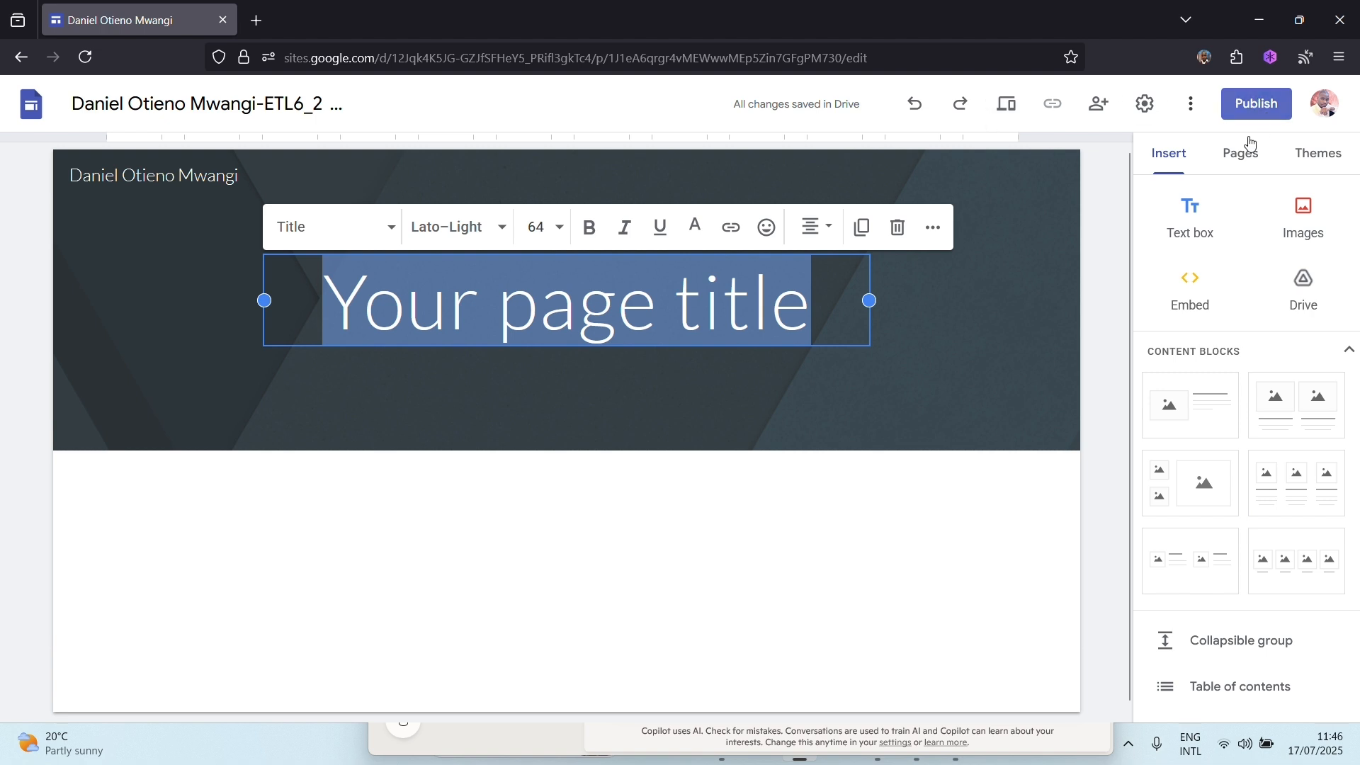
pyautogui.click(1232, 170)
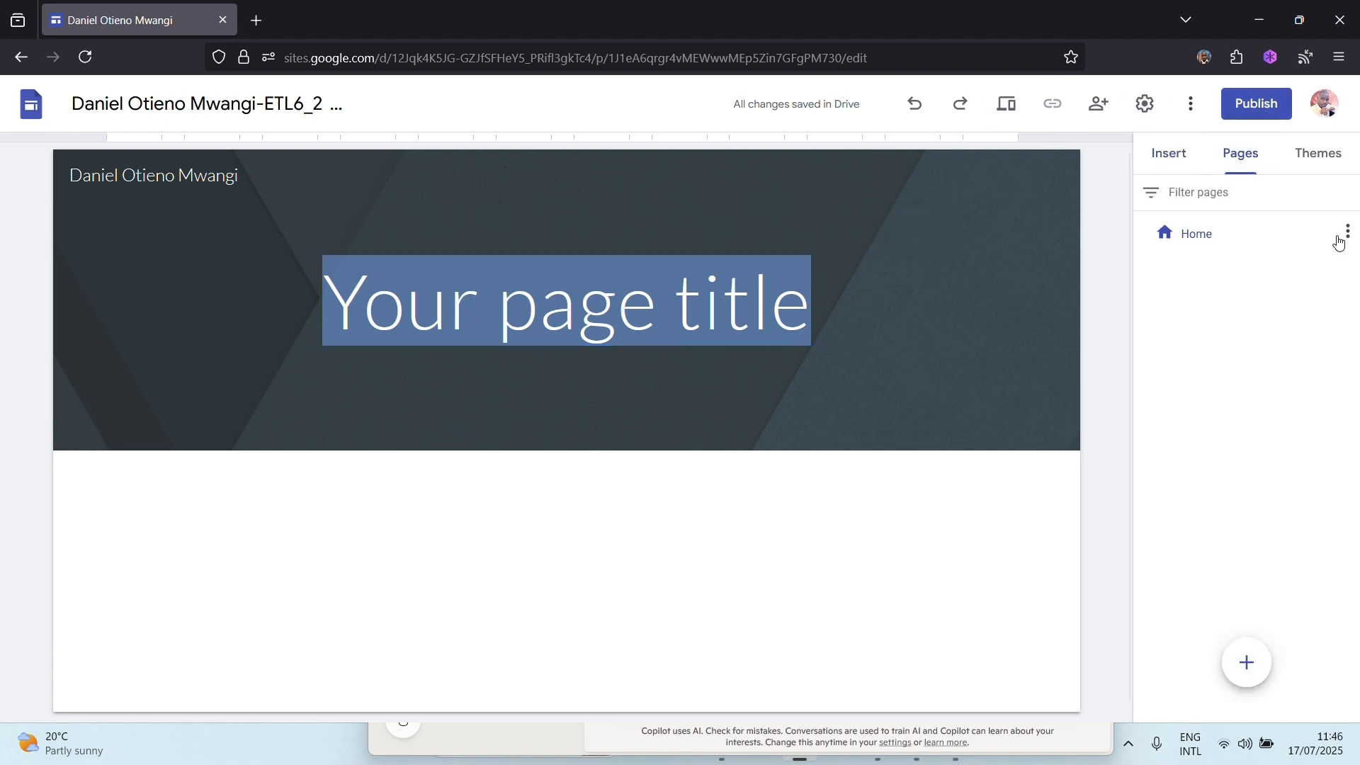
pyautogui.click(1349, 236)
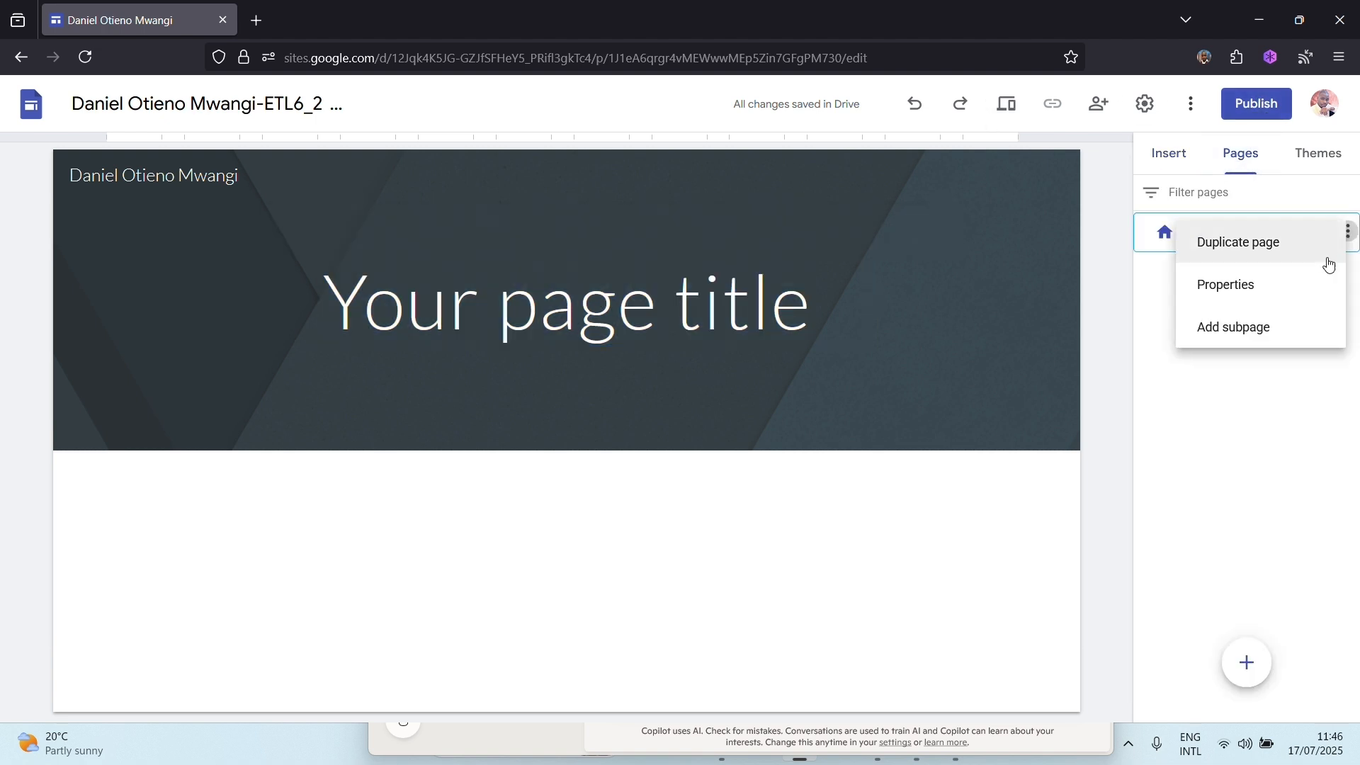
pyautogui.click(1277, 289)
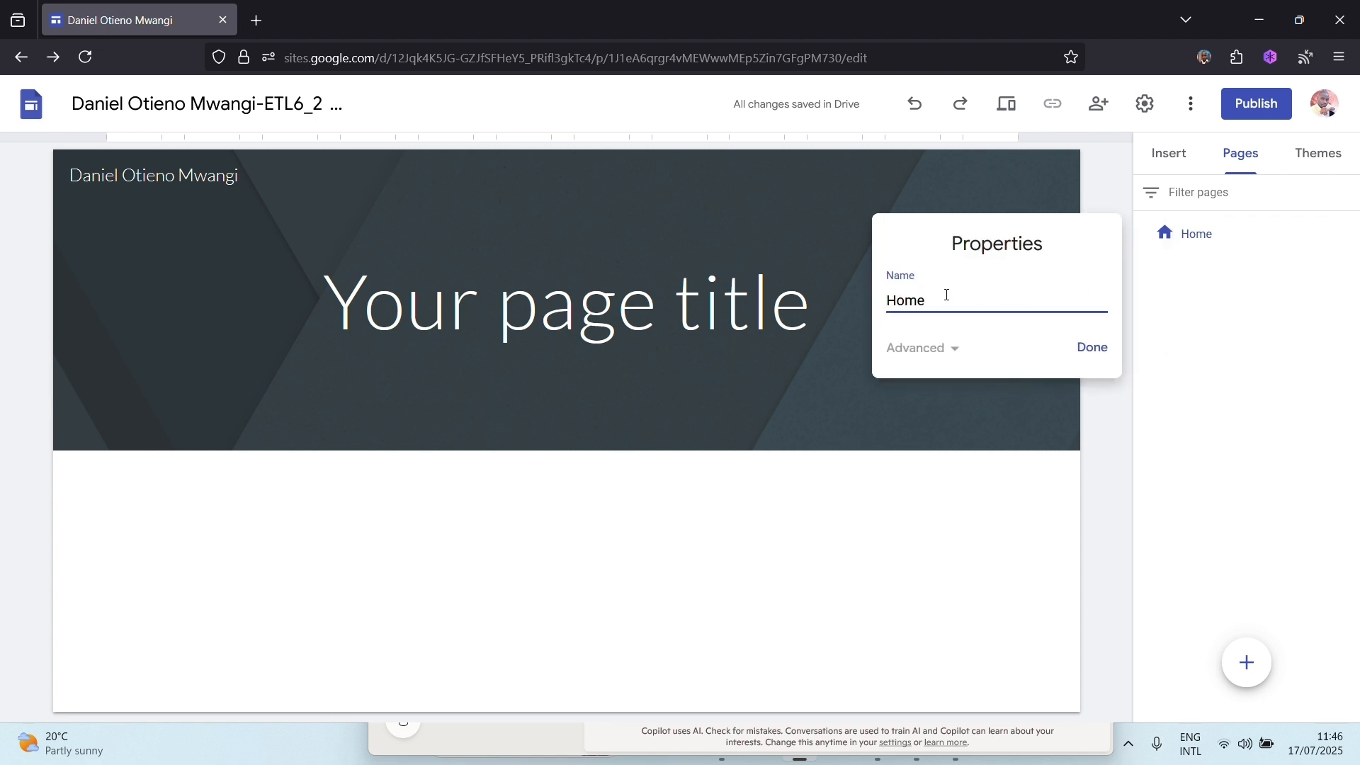
pyautogui.click(751, 316)
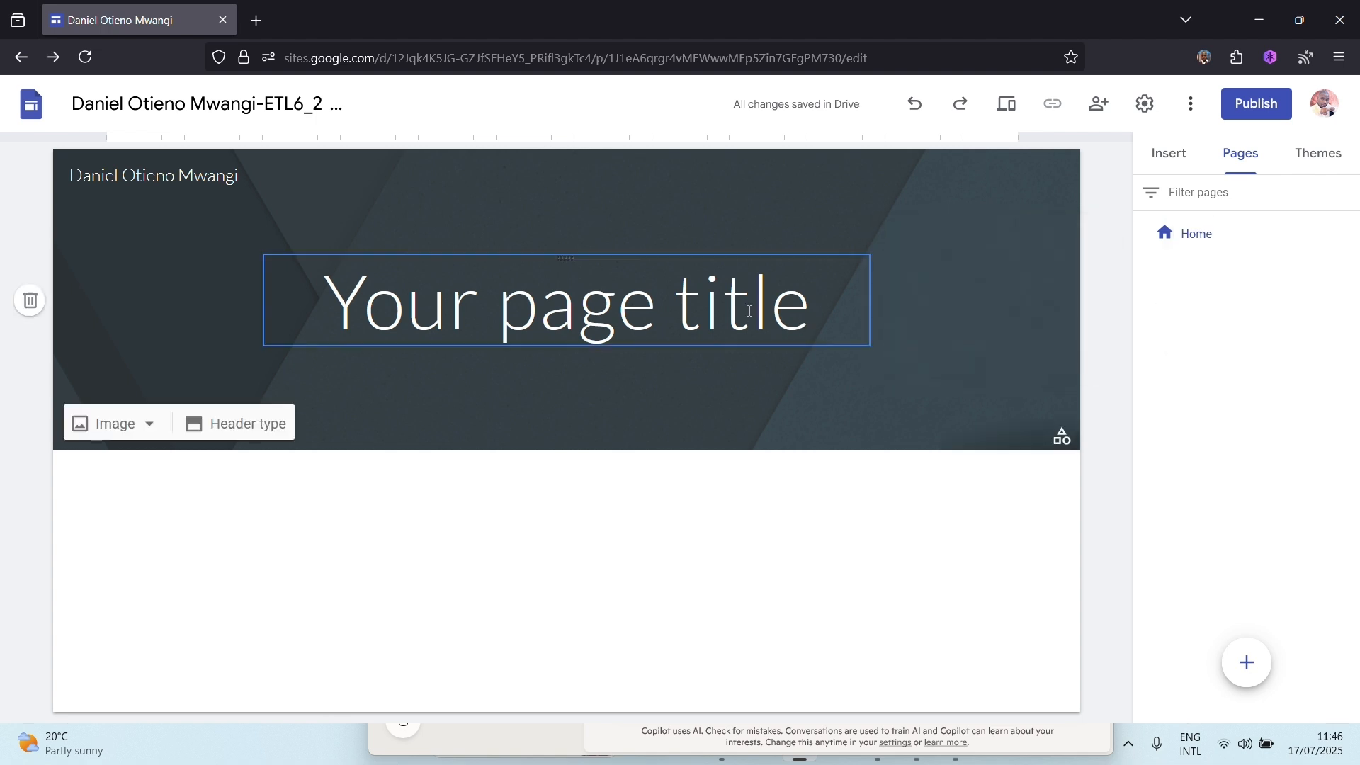
# Replace the placeholder page title with ABOUT ME and select the new title text
pyautogui.tripleClick(749, 312)
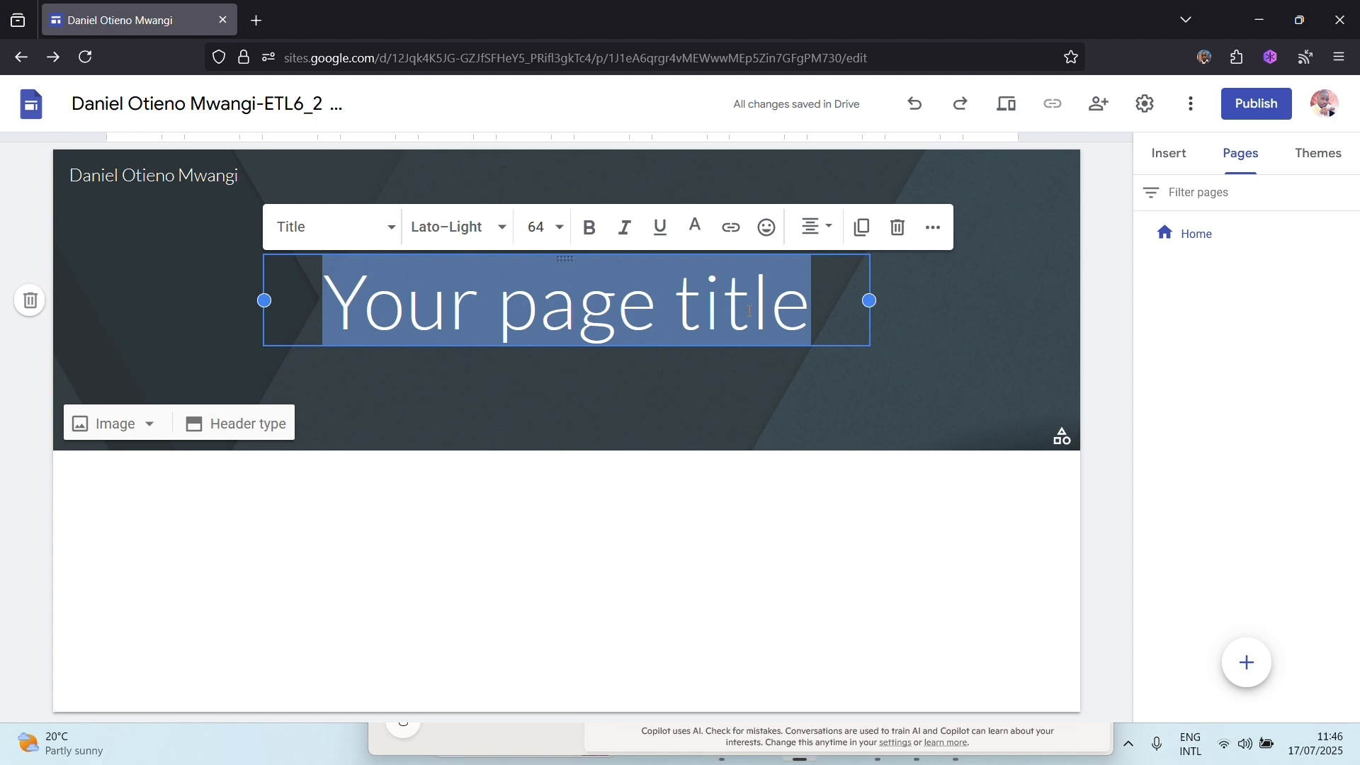
pyautogui.write('ABOUT')
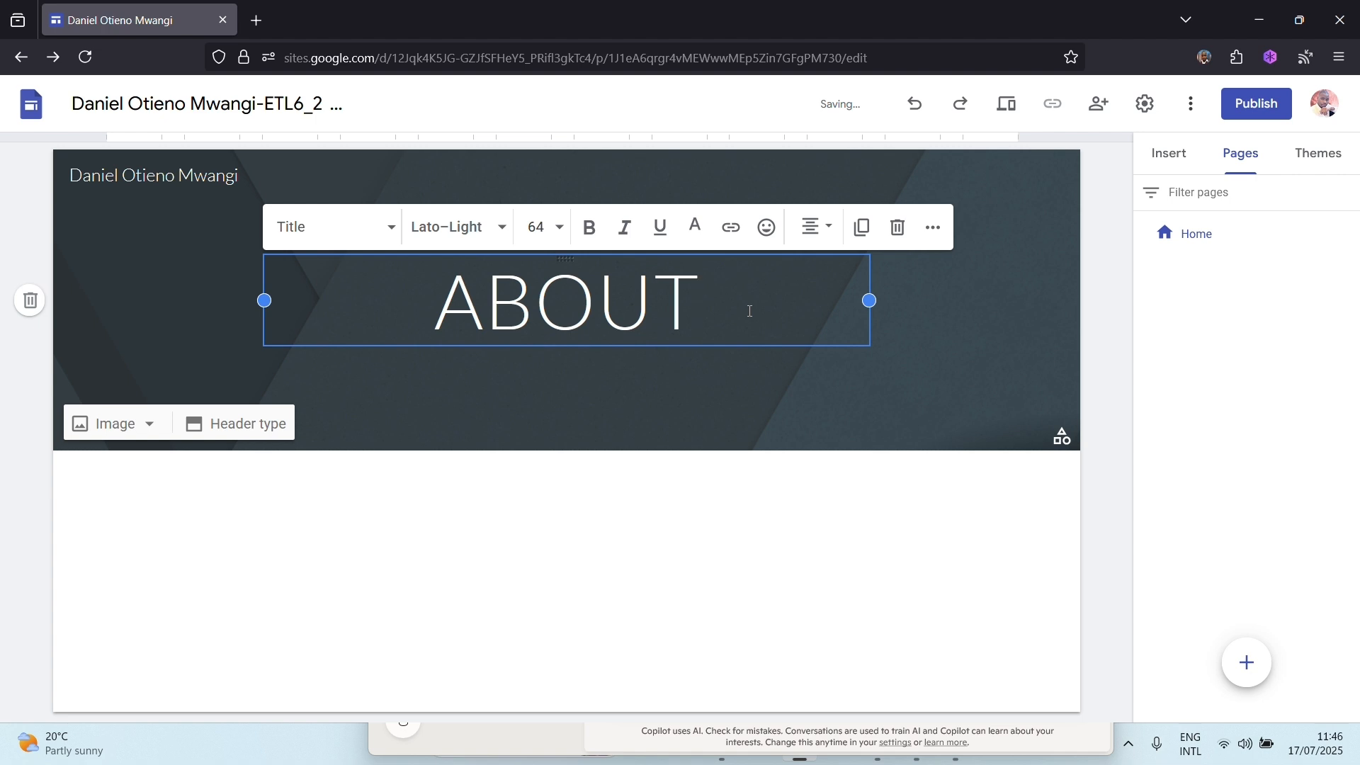
pyautogui.write(' ME')
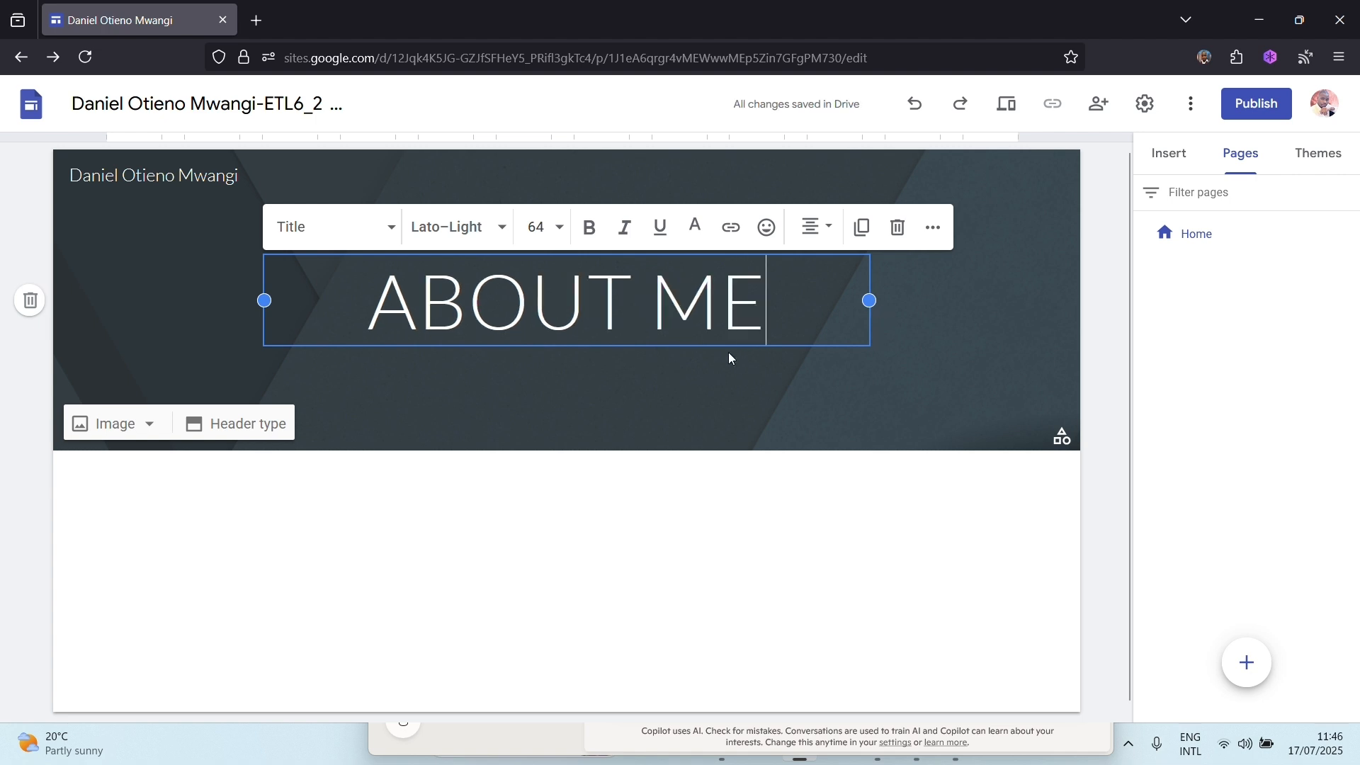
pyautogui.moveTo(779, 277); pyautogui.dragTo(366, 285)
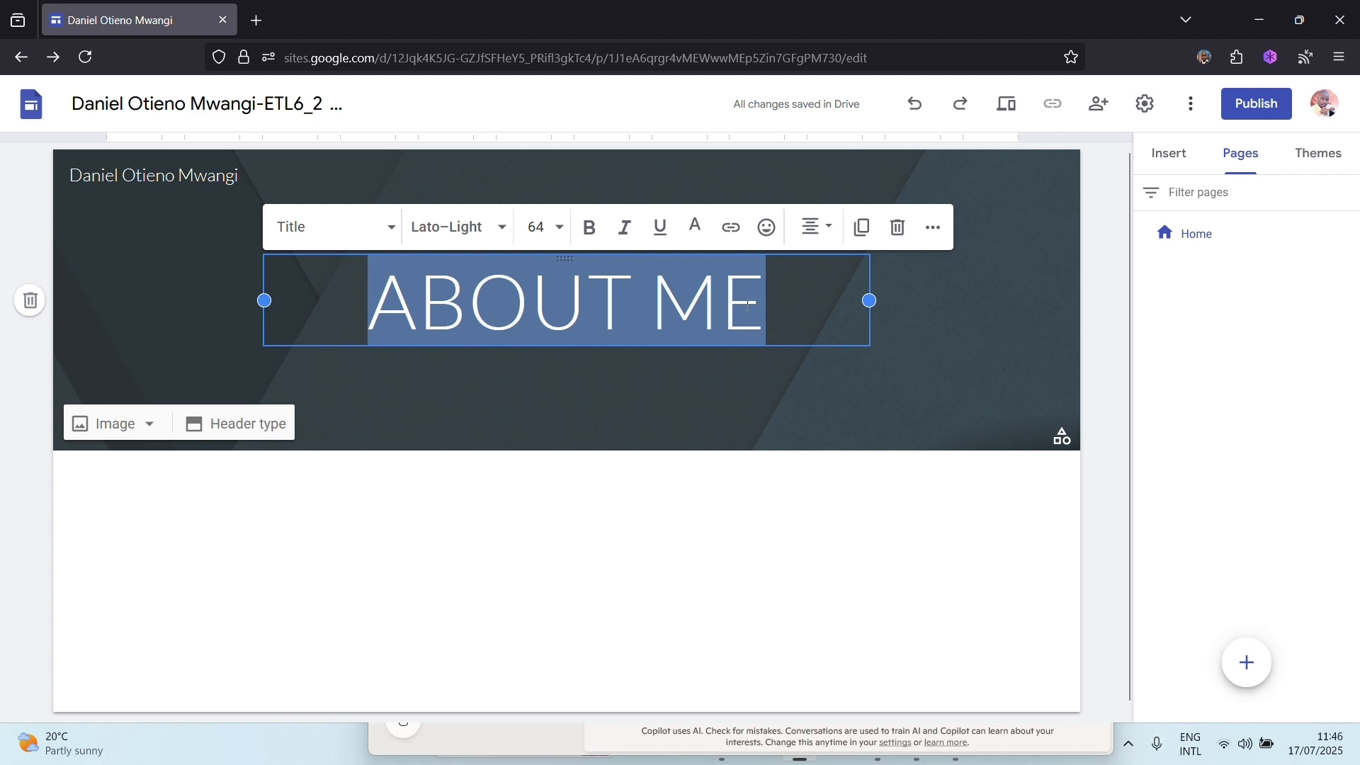
pyautogui.tripleClick(722, 307)
pyautogui.tripleClick(723, 307)
pyautogui.tripleClick(723, 306)
pyautogui.tripleClick(723, 306)
pyautogui.tripleClick(723, 307)
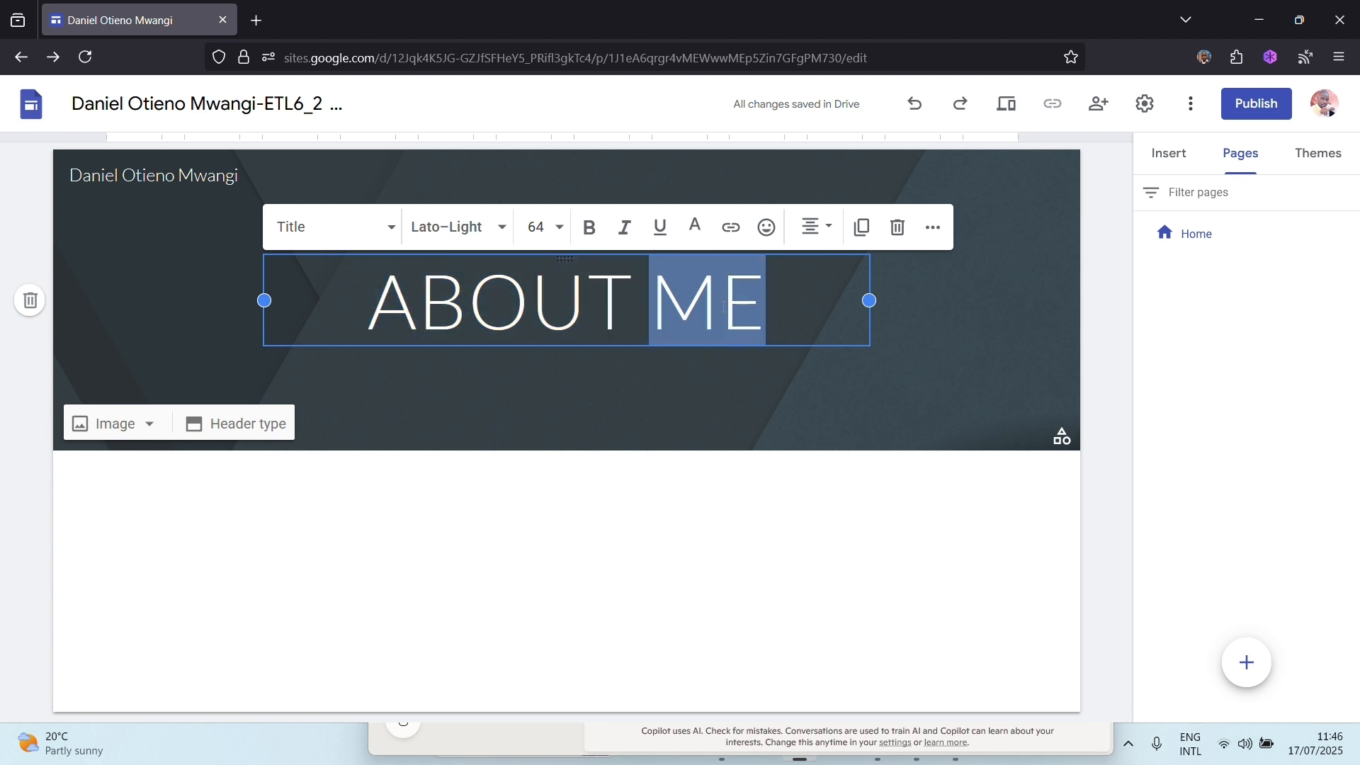
pyautogui.tripleClick(723, 306)
pyautogui.doubleClick(723, 307)
pyautogui.tripleClick(723, 307)
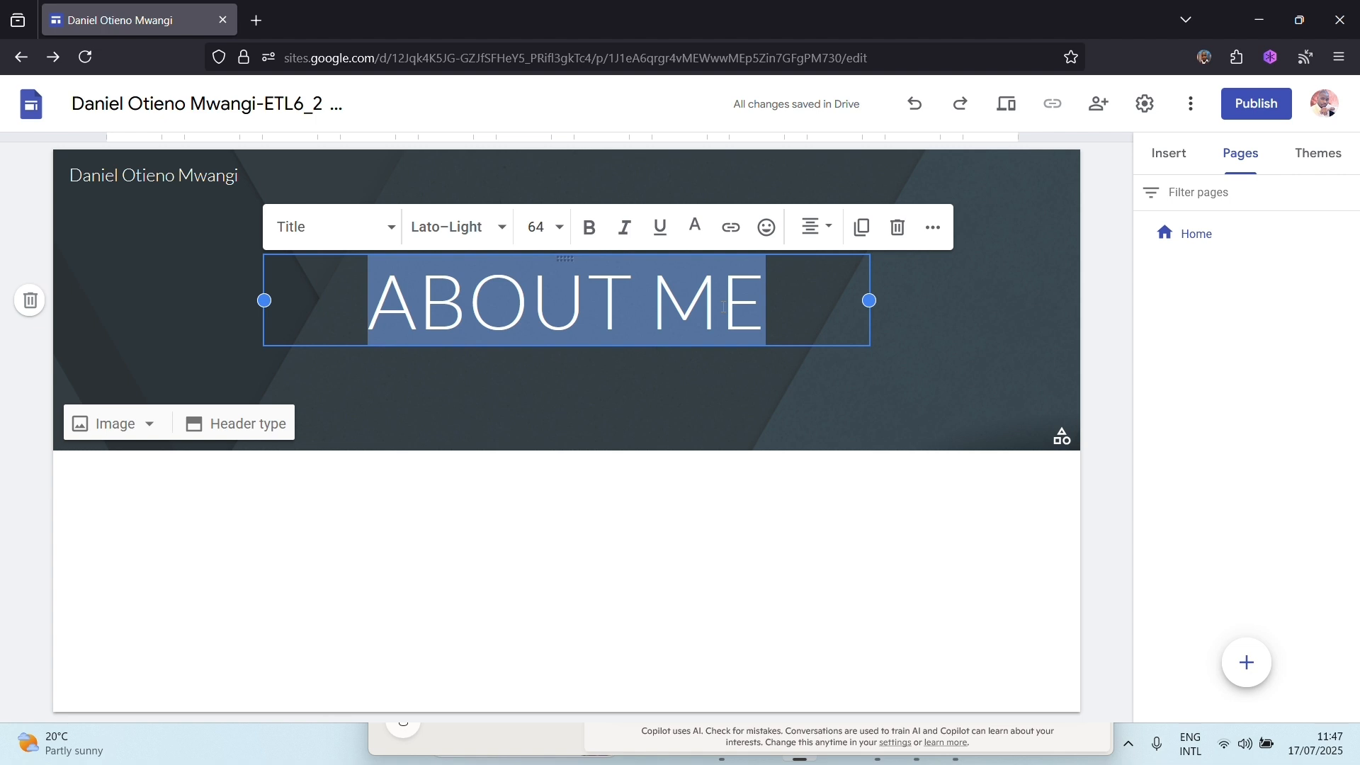
# Make the ABOUT ME title bold at font size 48
pyautogui.click(592, 230)
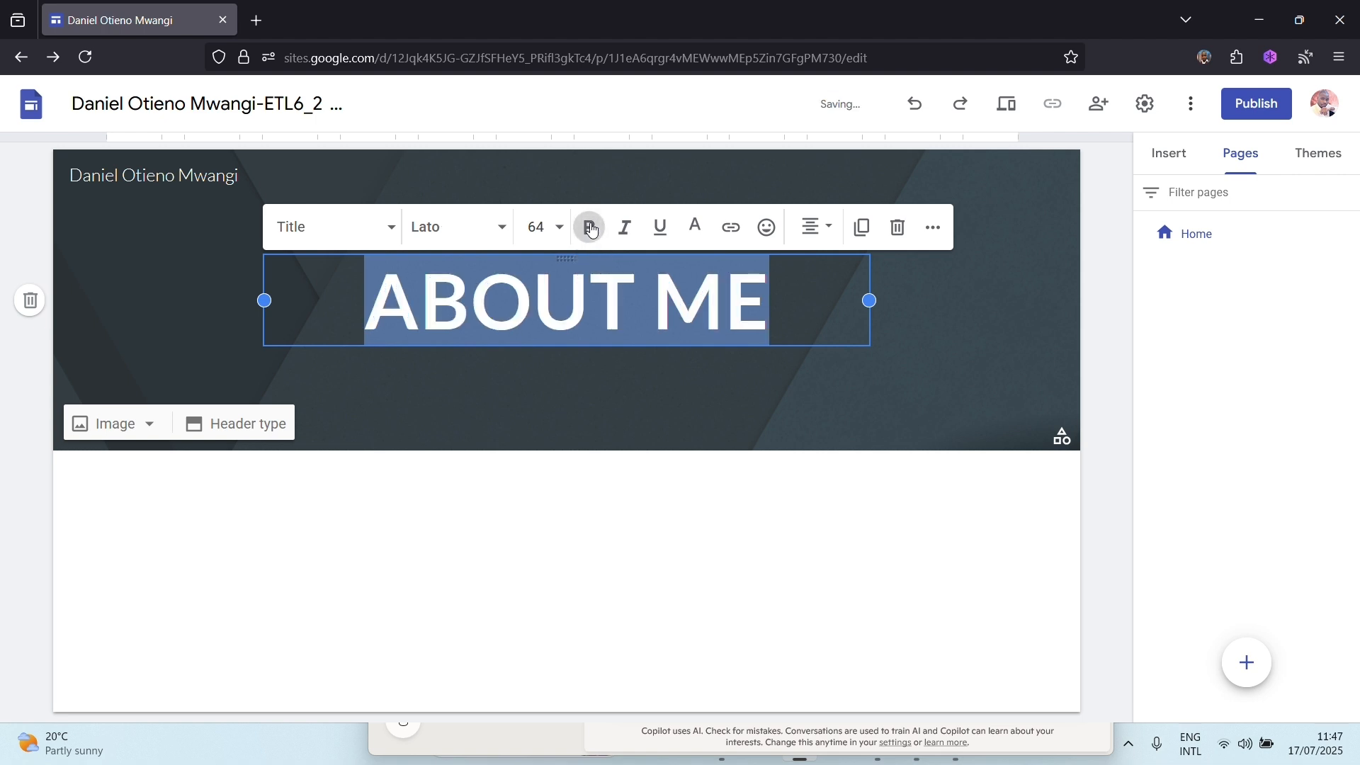
pyautogui.click(538, 227)
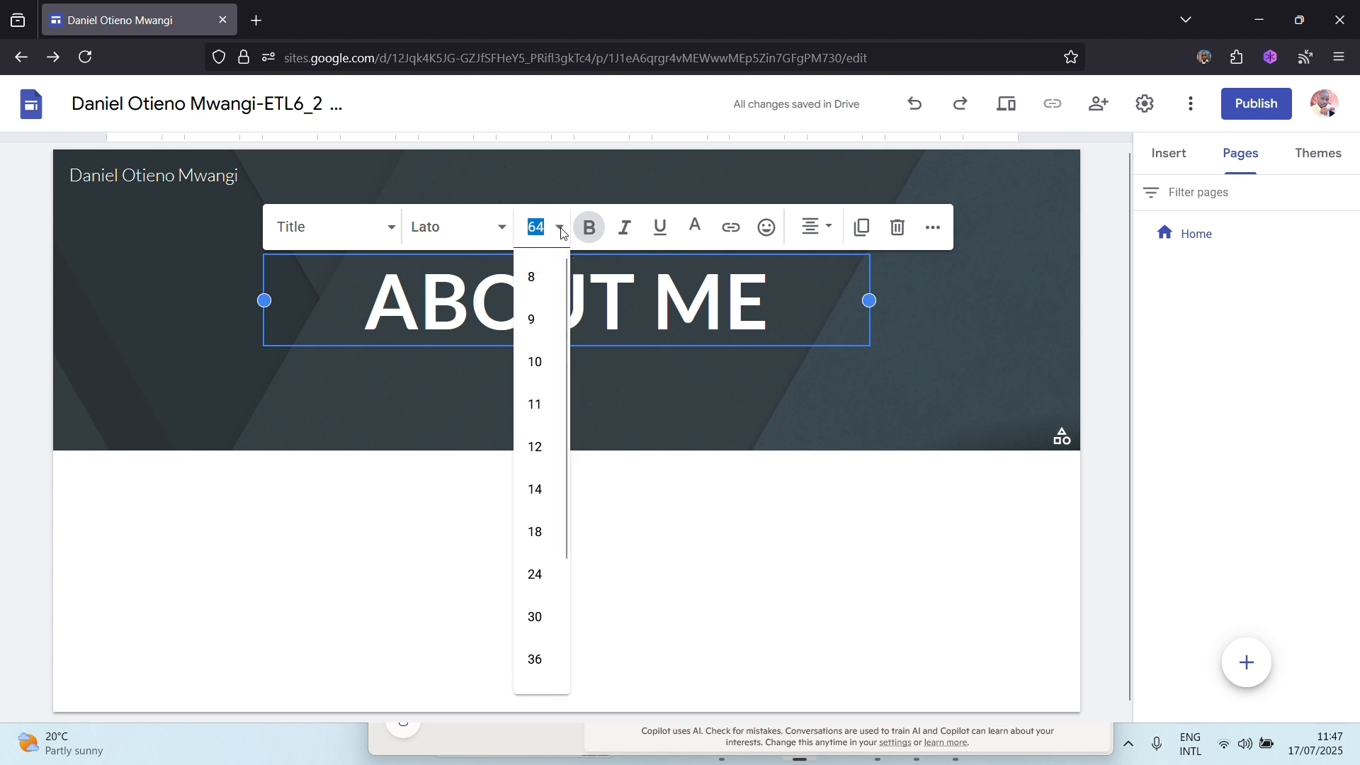
pyautogui.scroll(-3, 548, 629)
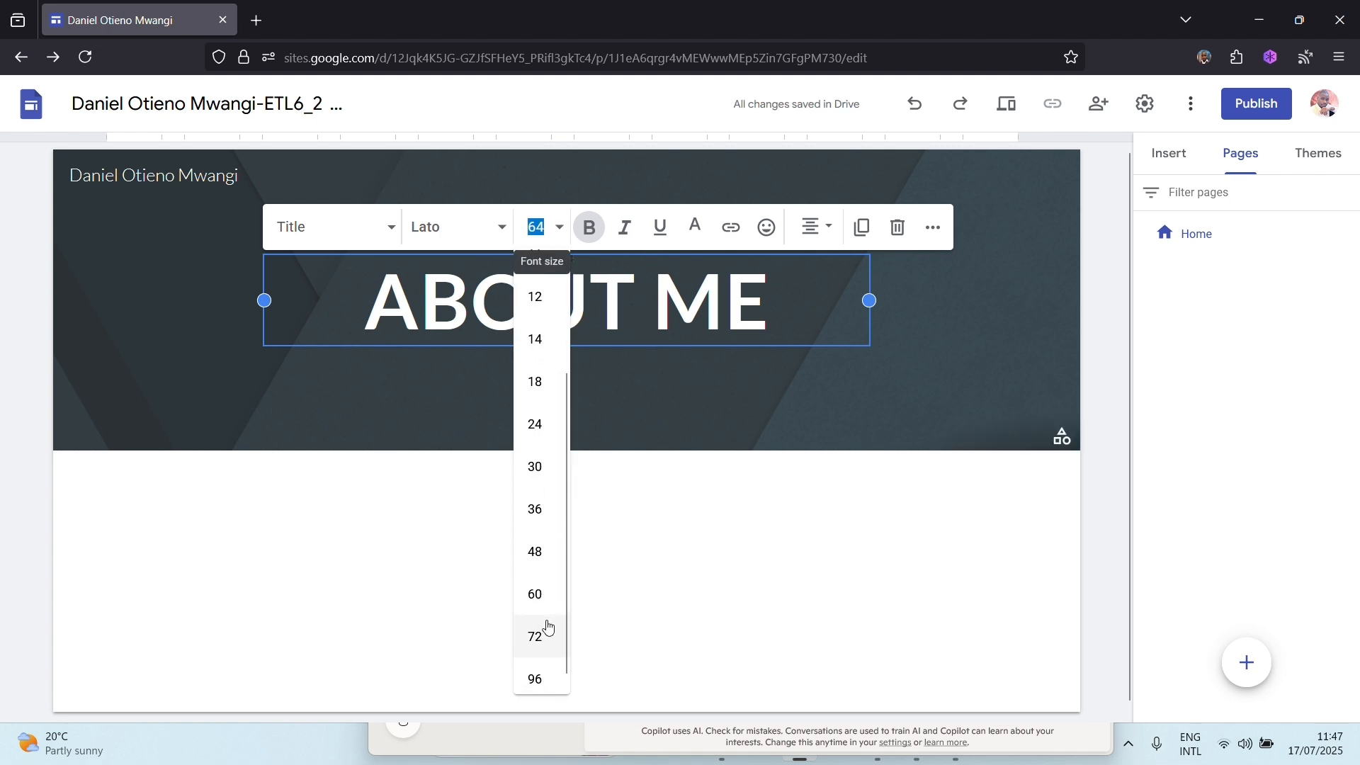
pyautogui.click(544, 547)
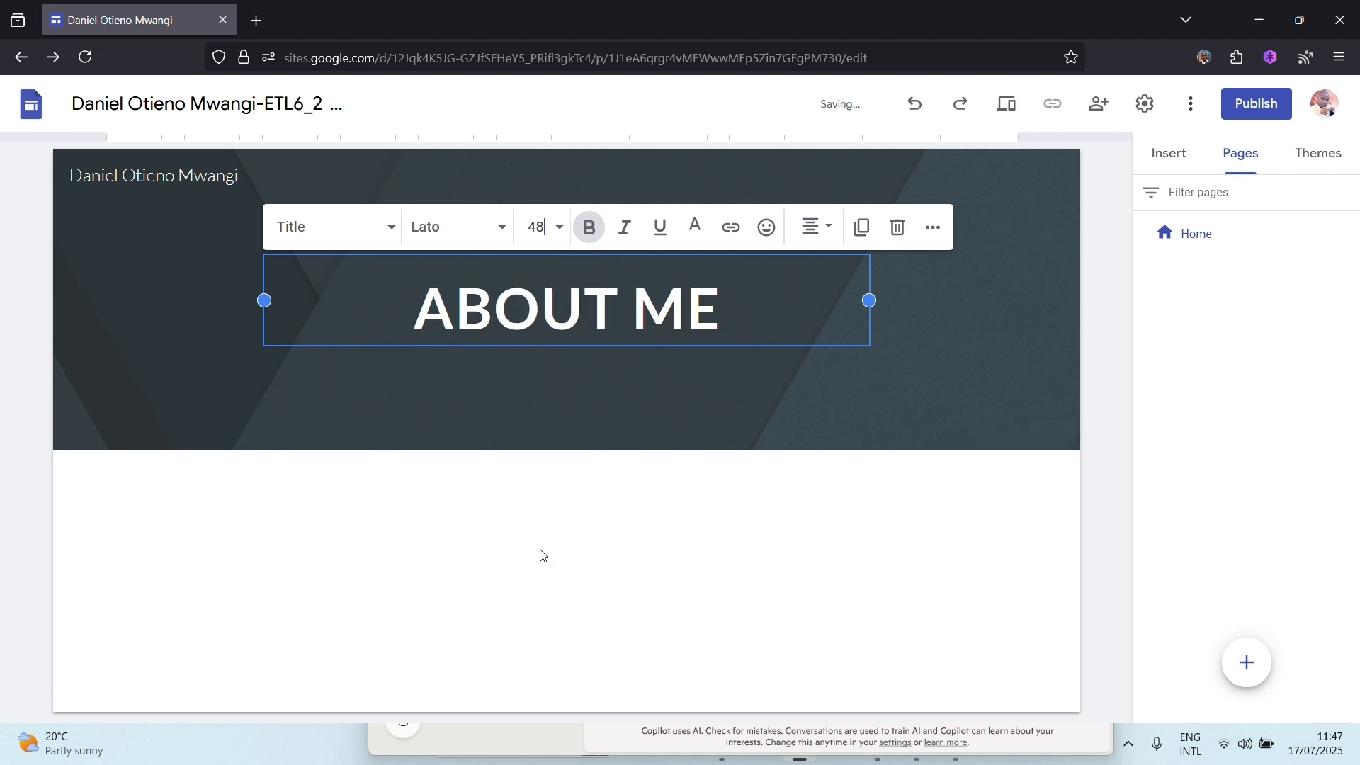
pyautogui.click(636, 567)
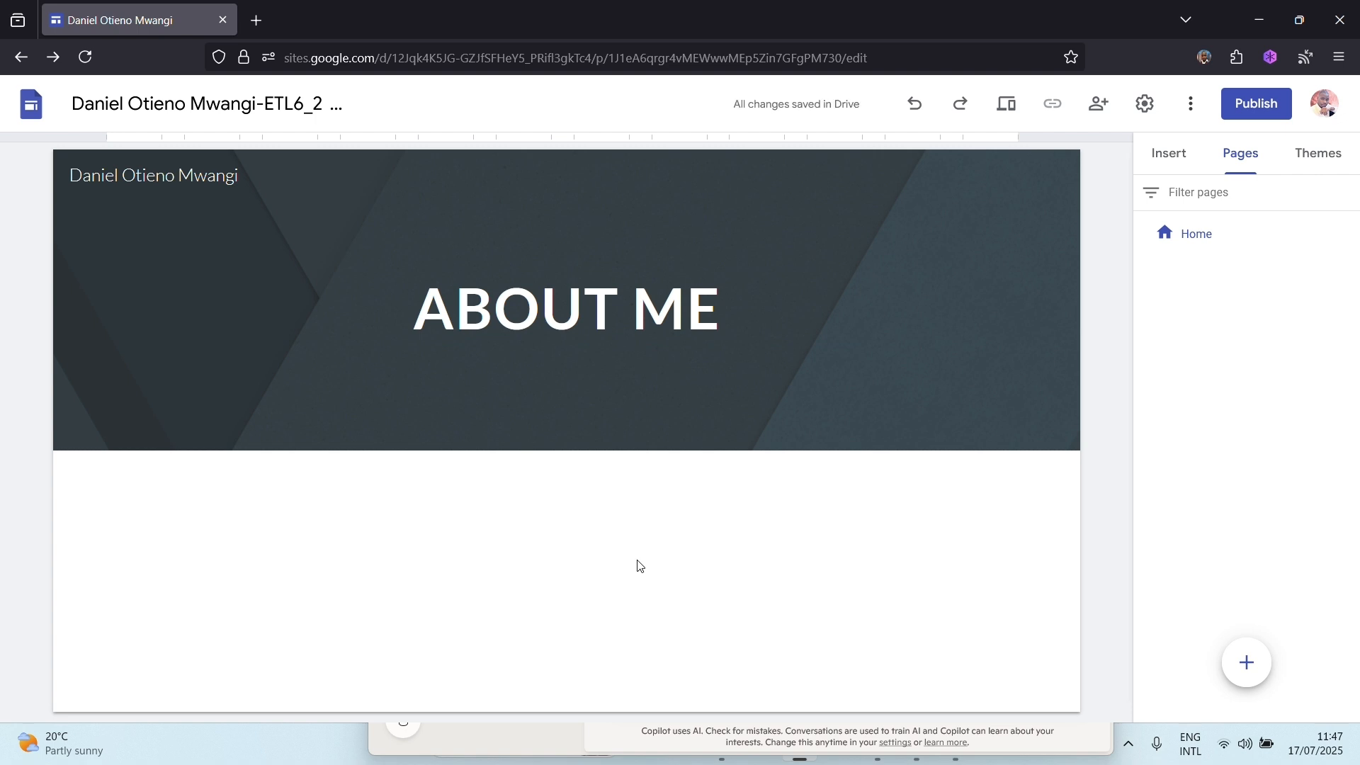
pyautogui.moveTo(188, 383)
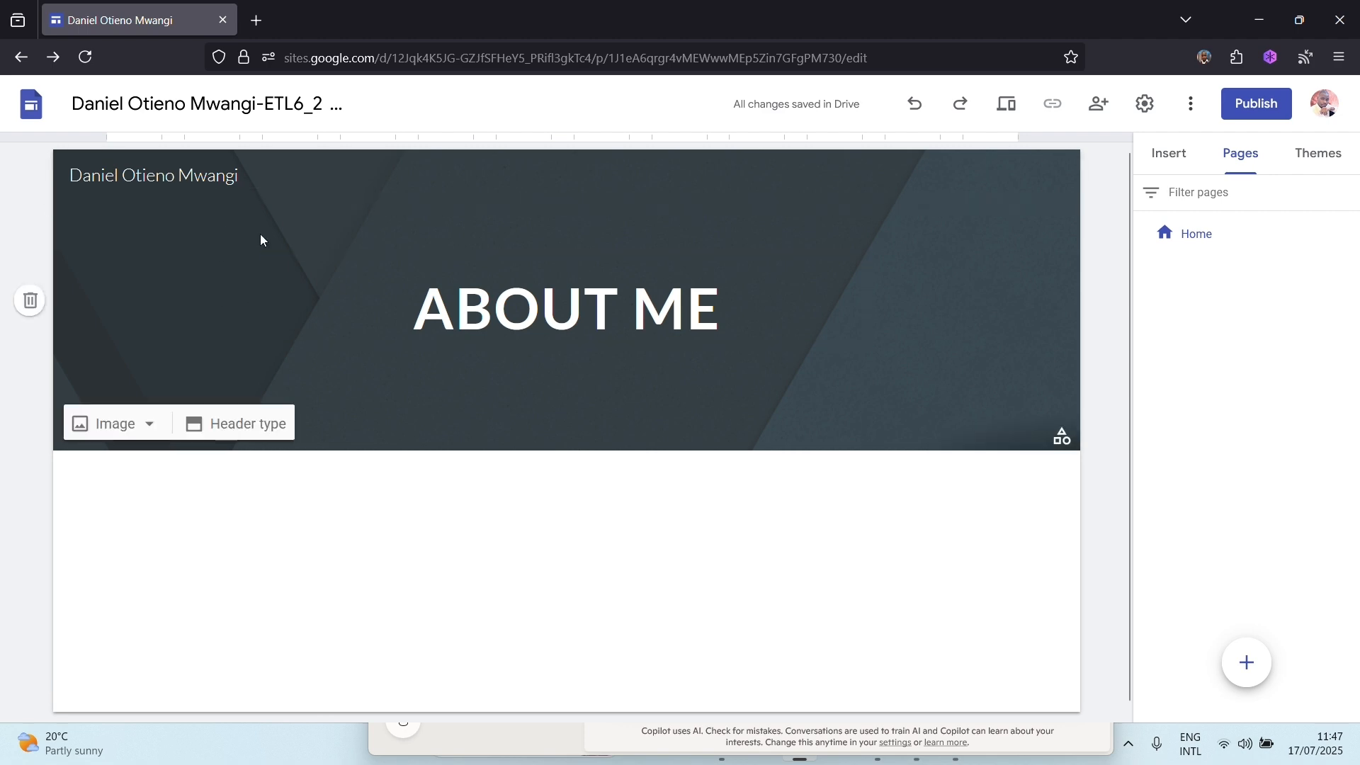
# Open the header image Select picker and move from Google Images to the By URL option
pyautogui.click(155, 430)
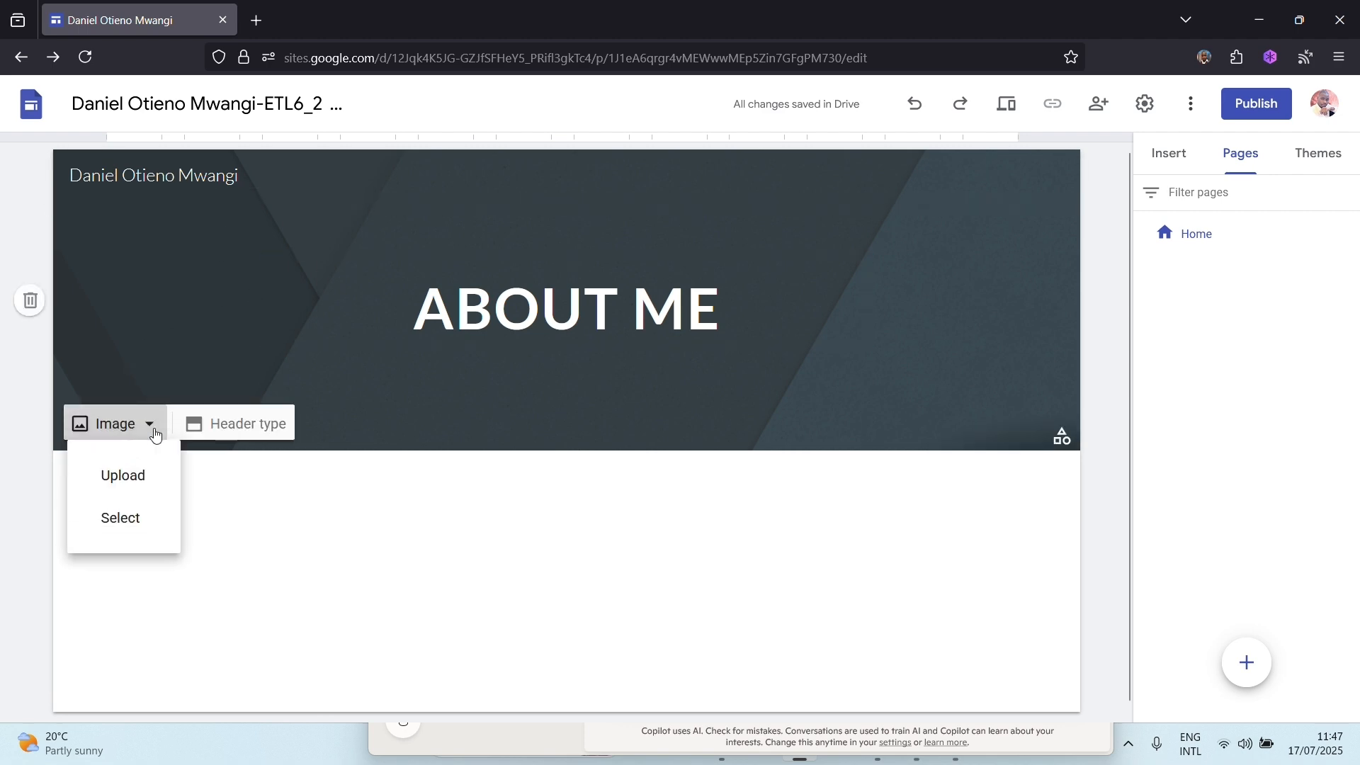
pyautogui.click(131, 524)
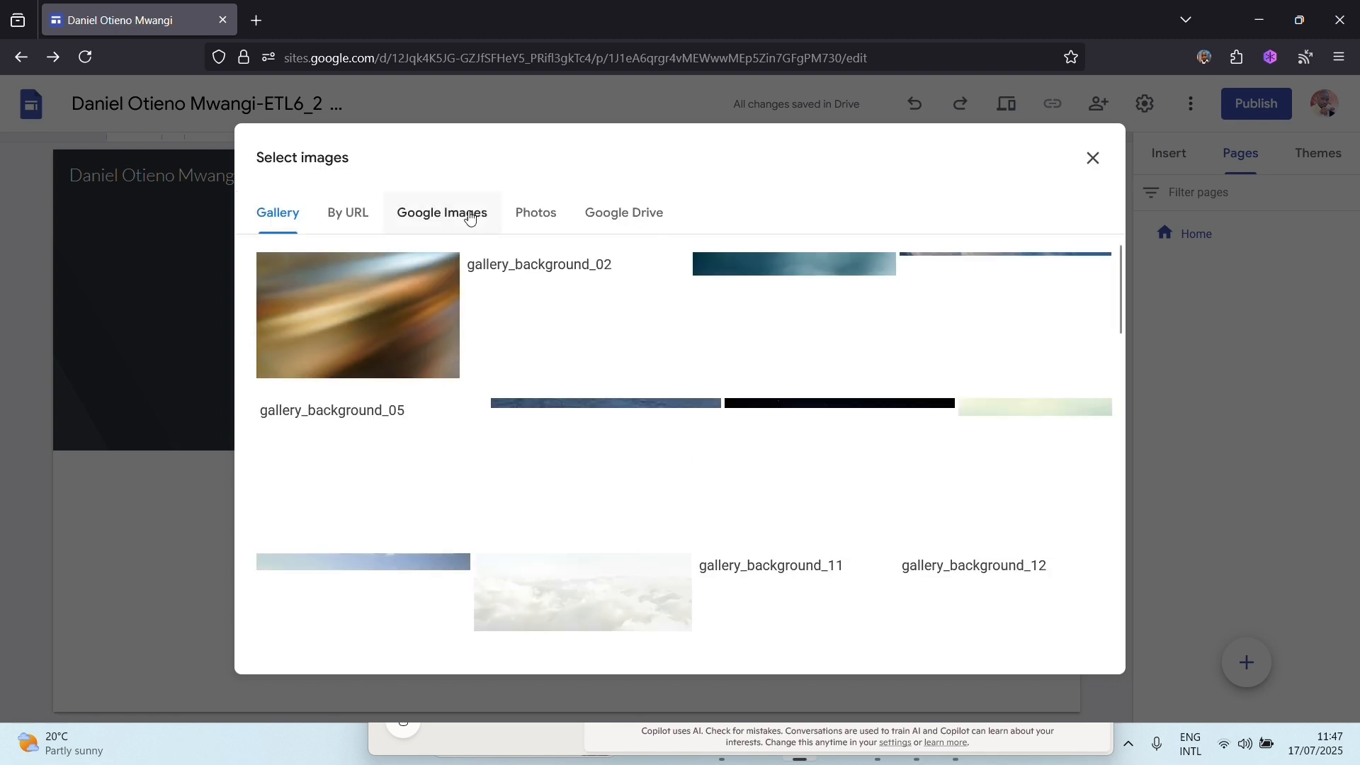
pyautogui.click(471, 218)
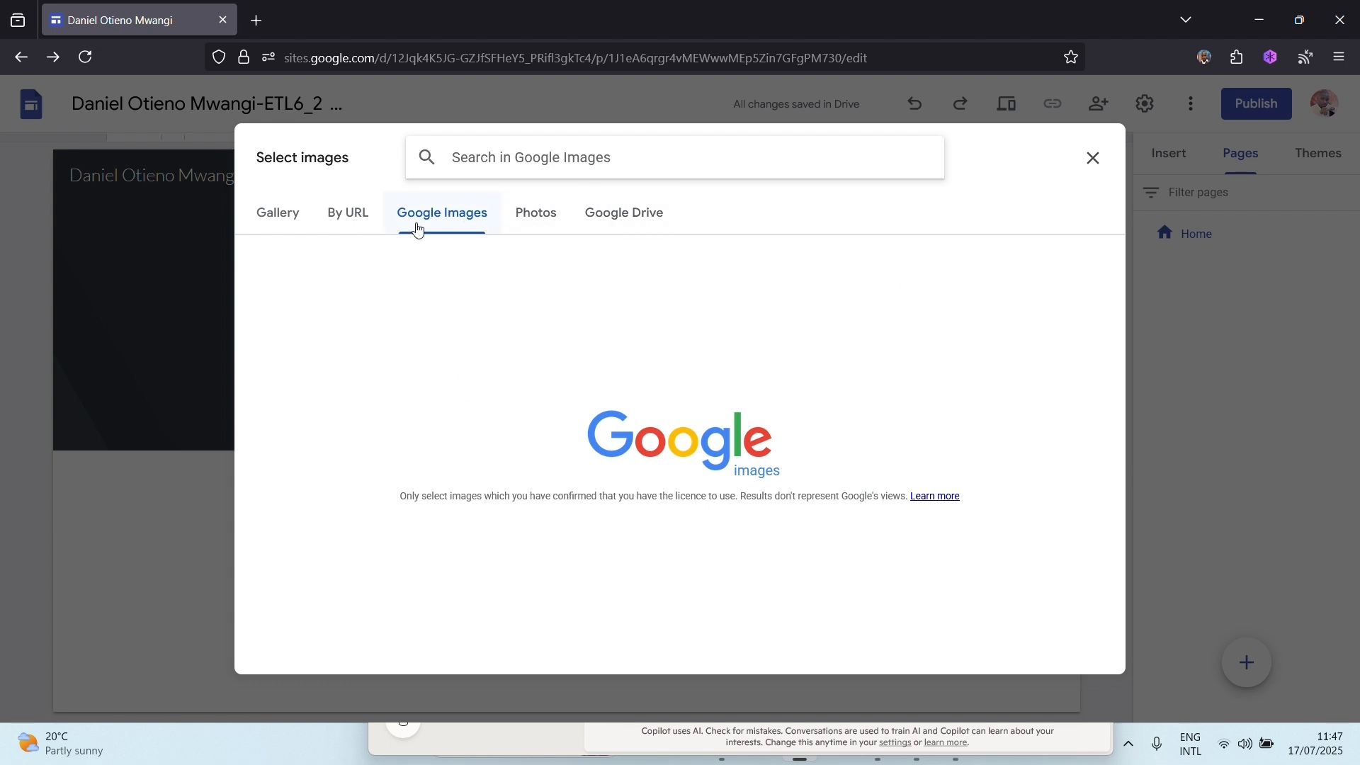
pyautogui.click(340, 230)
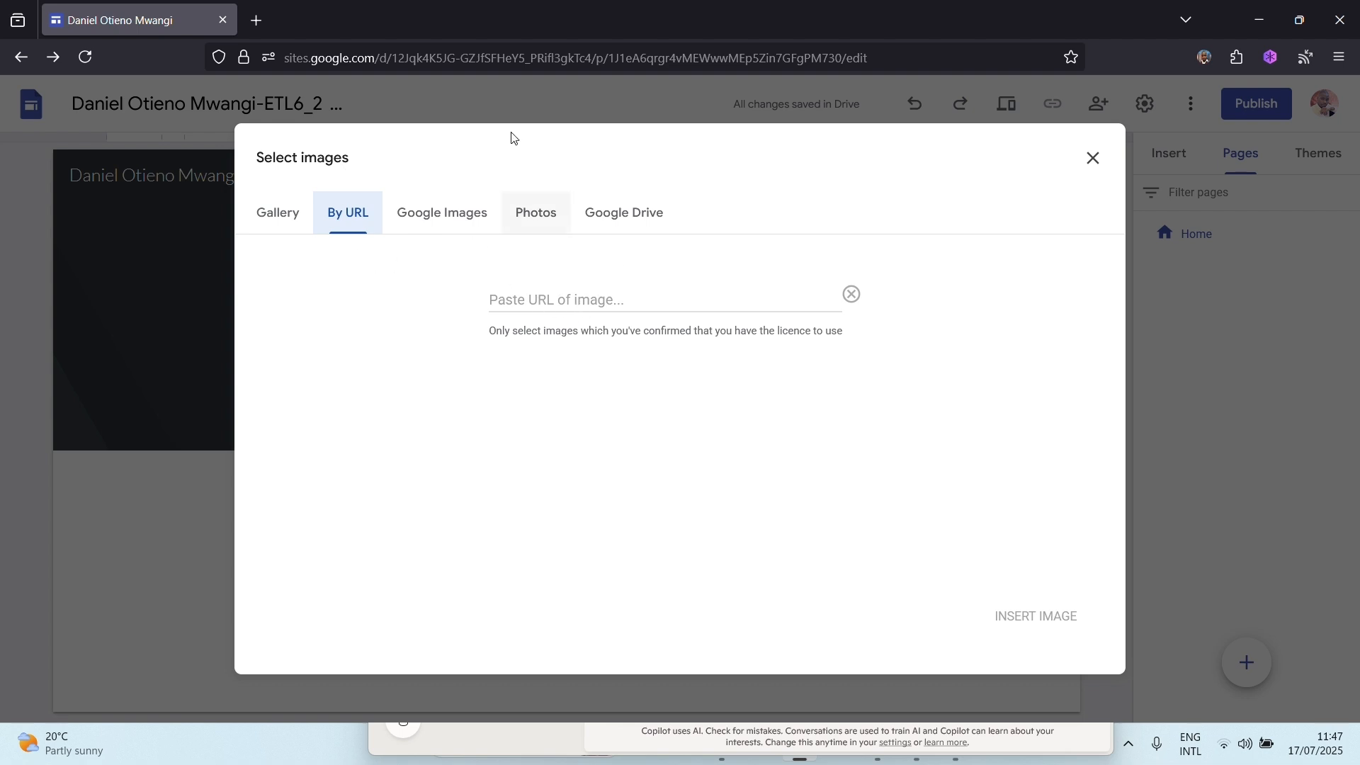
# In a new tab, search Google Images for 'Nyandarua national polytechnic'
pyautogui.click(256, 21)
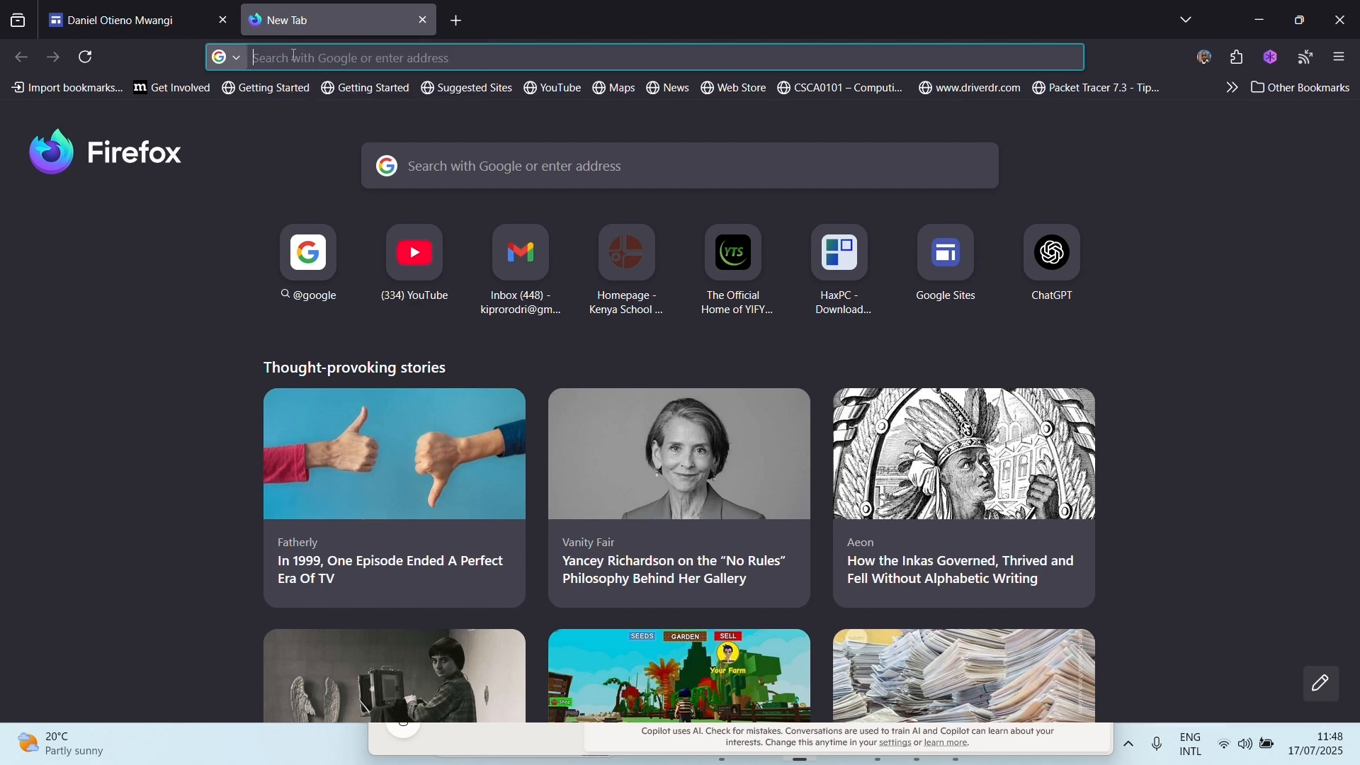
pyautogui.write('Nyandar')
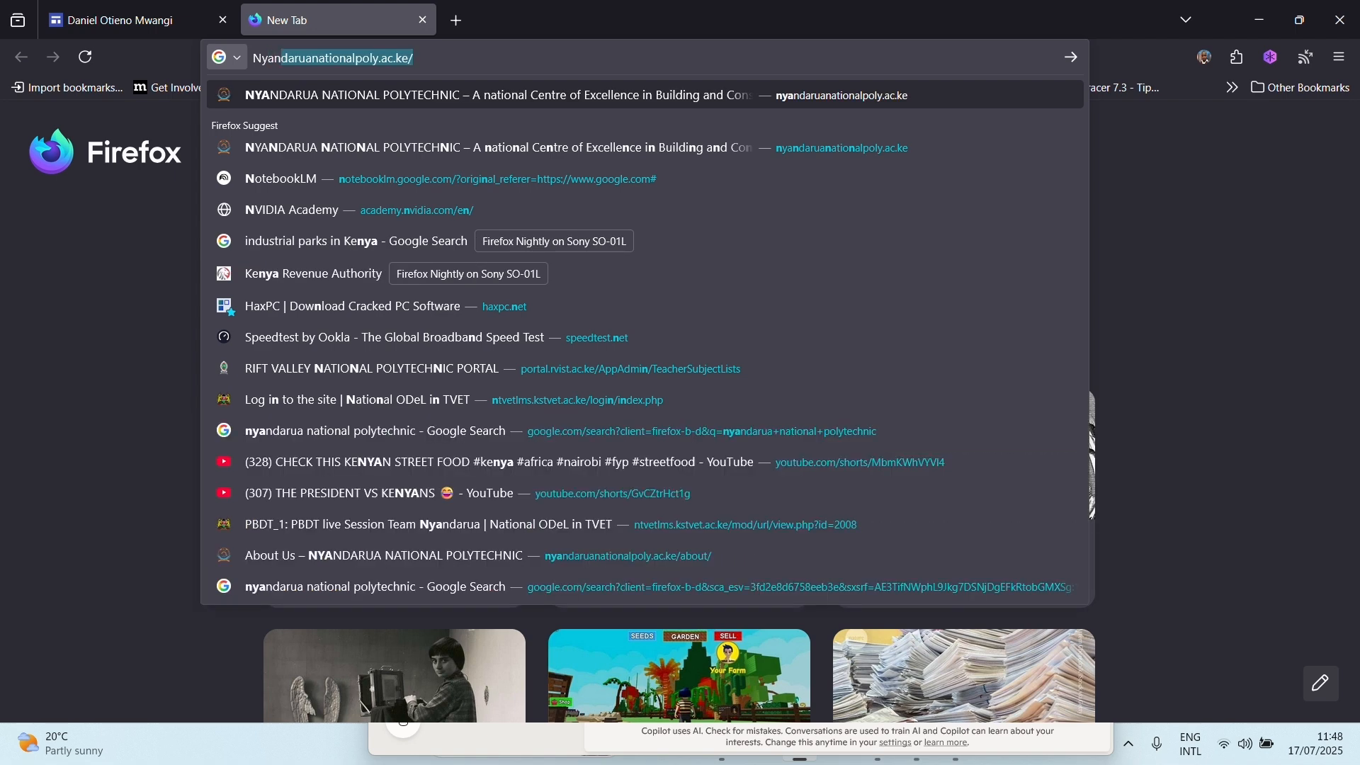
pyautogui.write('ua ')
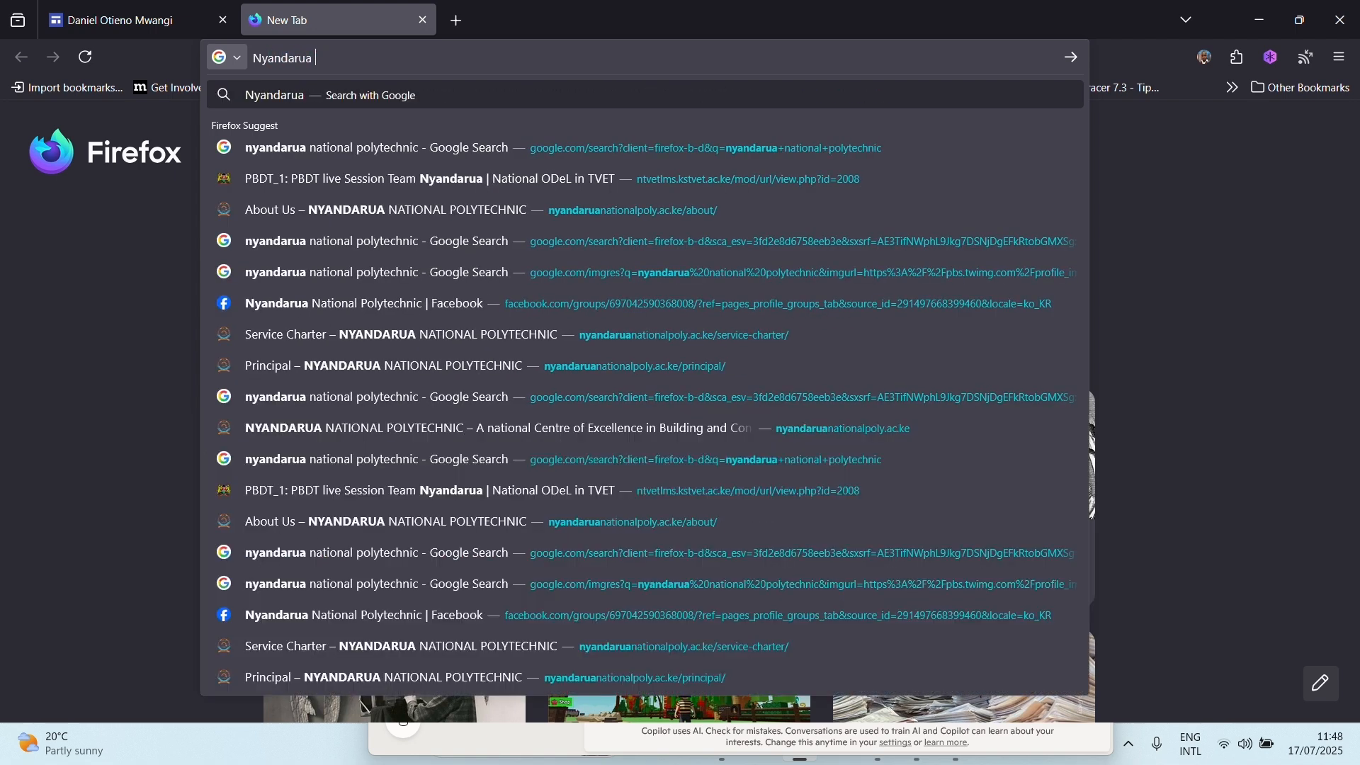
pyautogui.write('nationa')
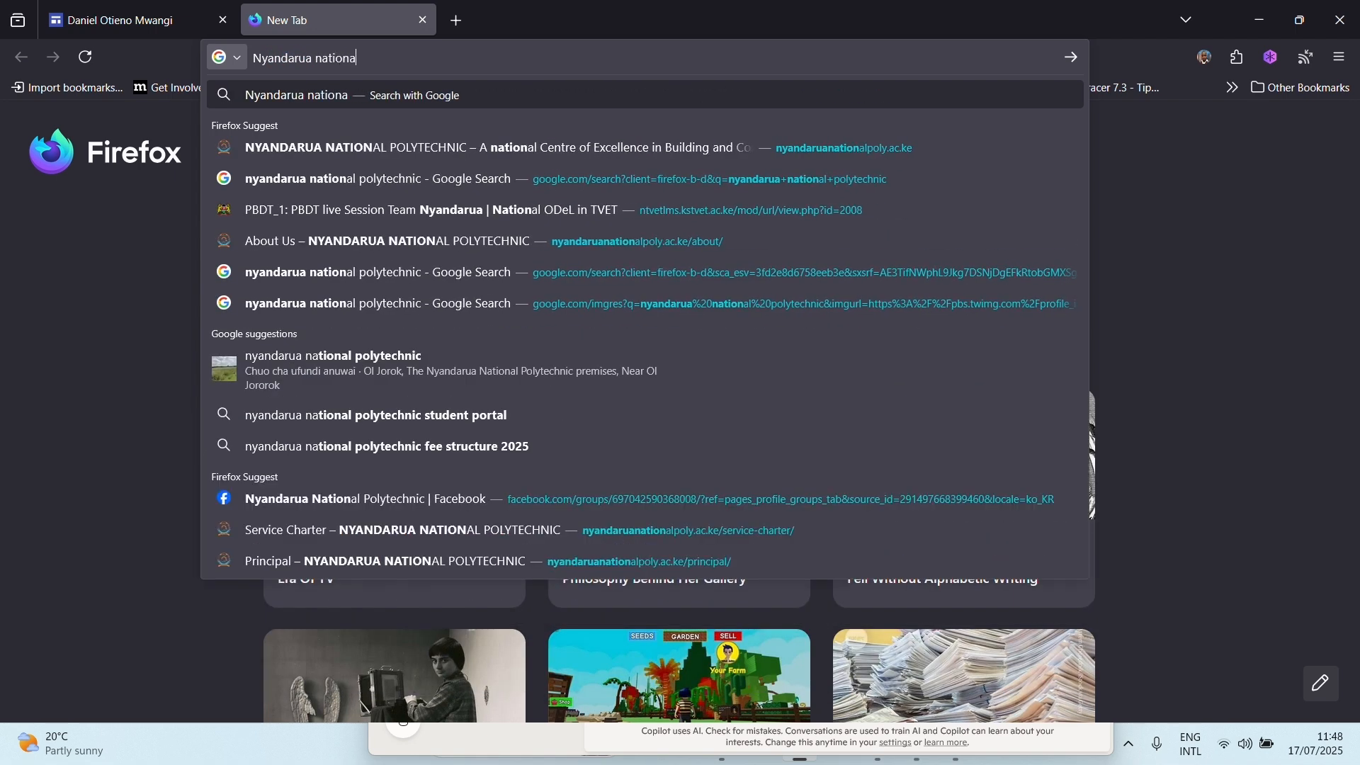
pyautogui.write('l p')
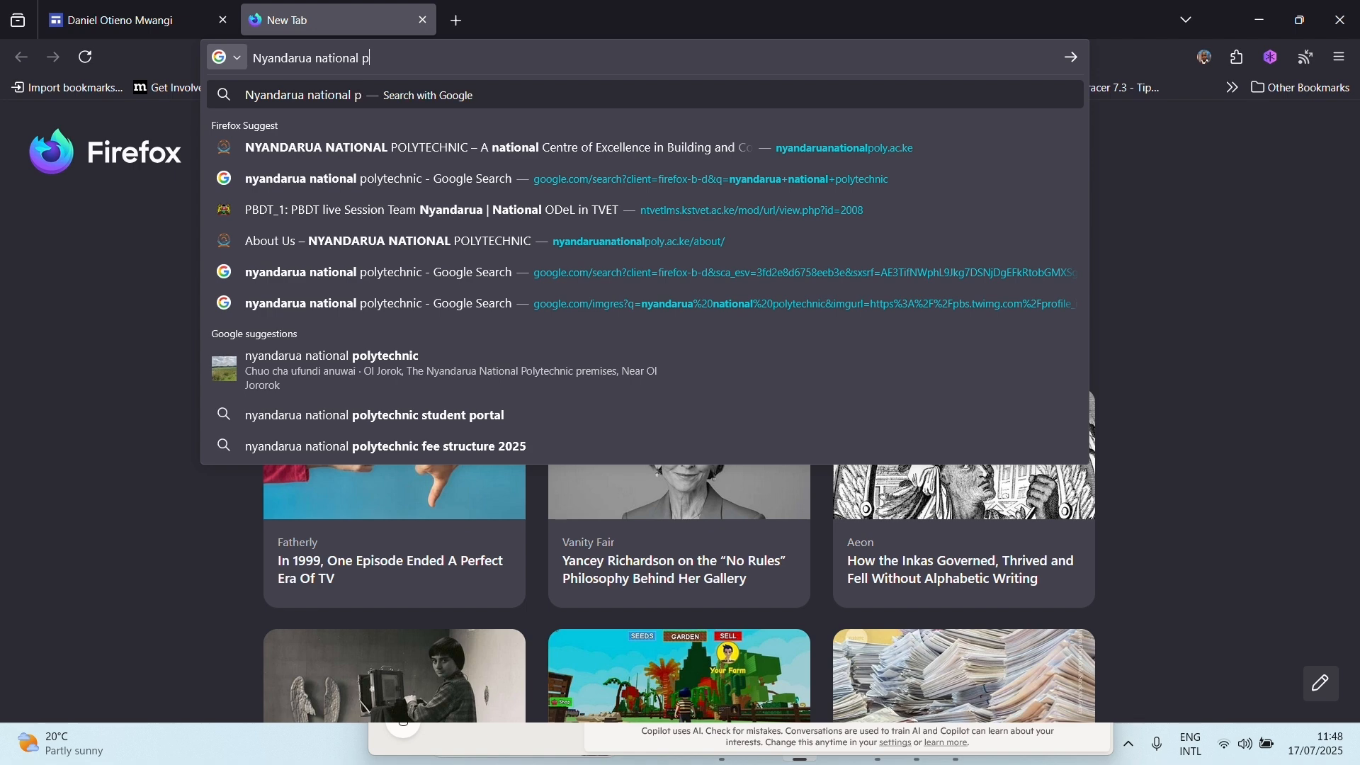
pyautogui.write('olytec')
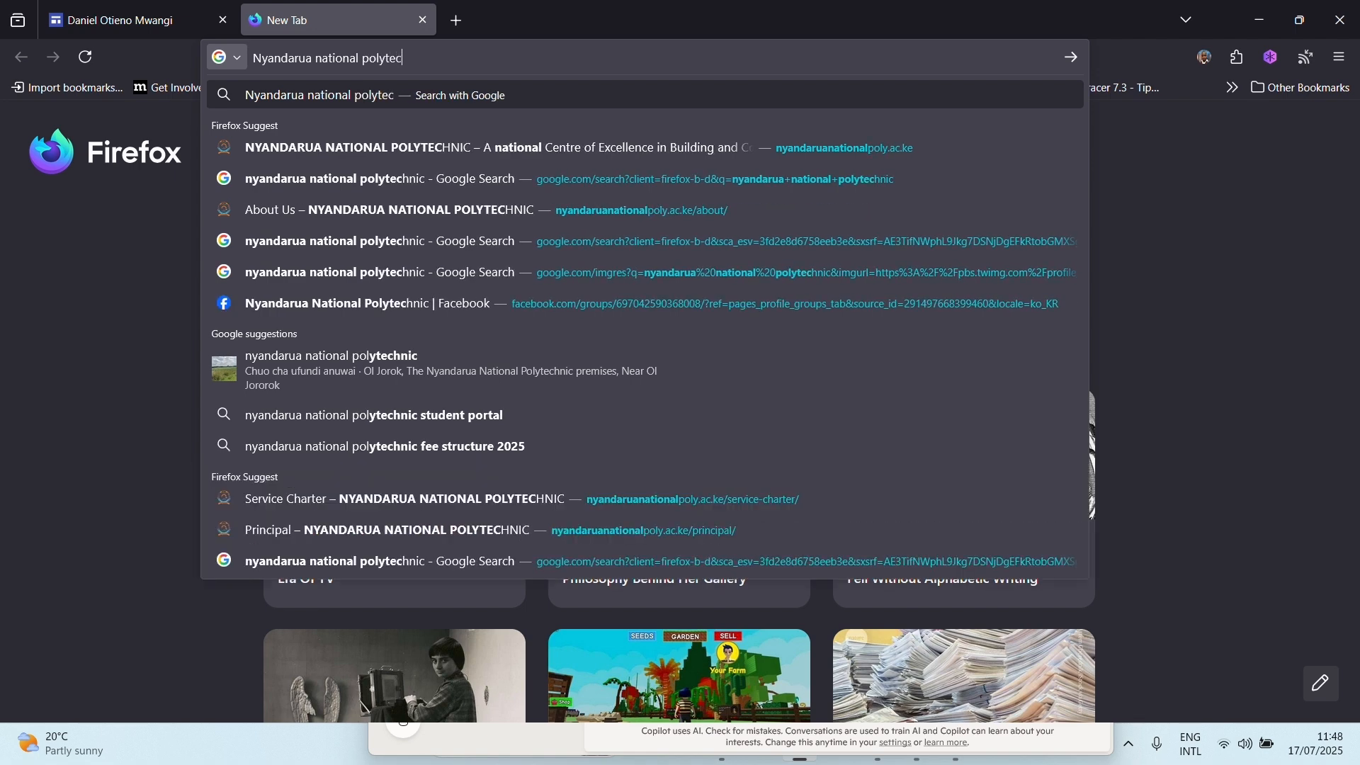
pyautogui.write('hnic')
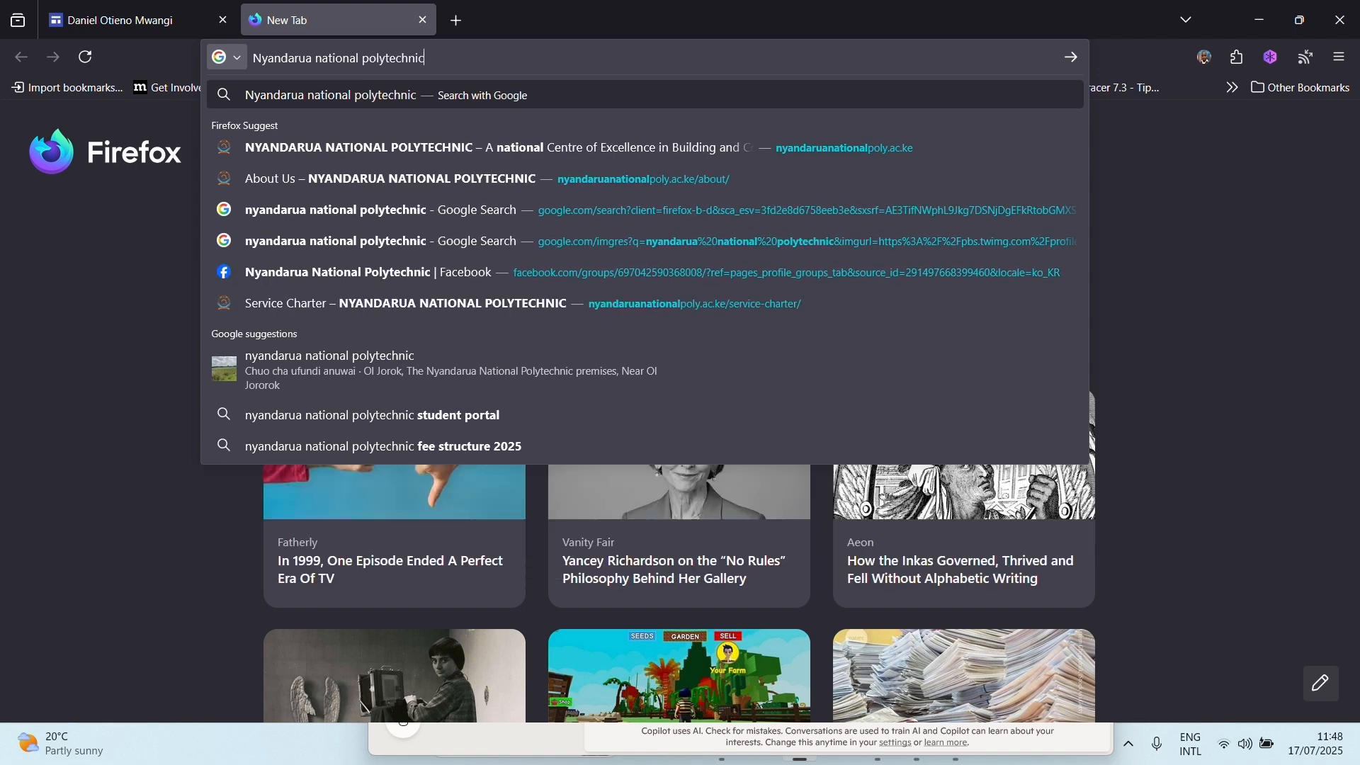
pyautogui.press('Return')
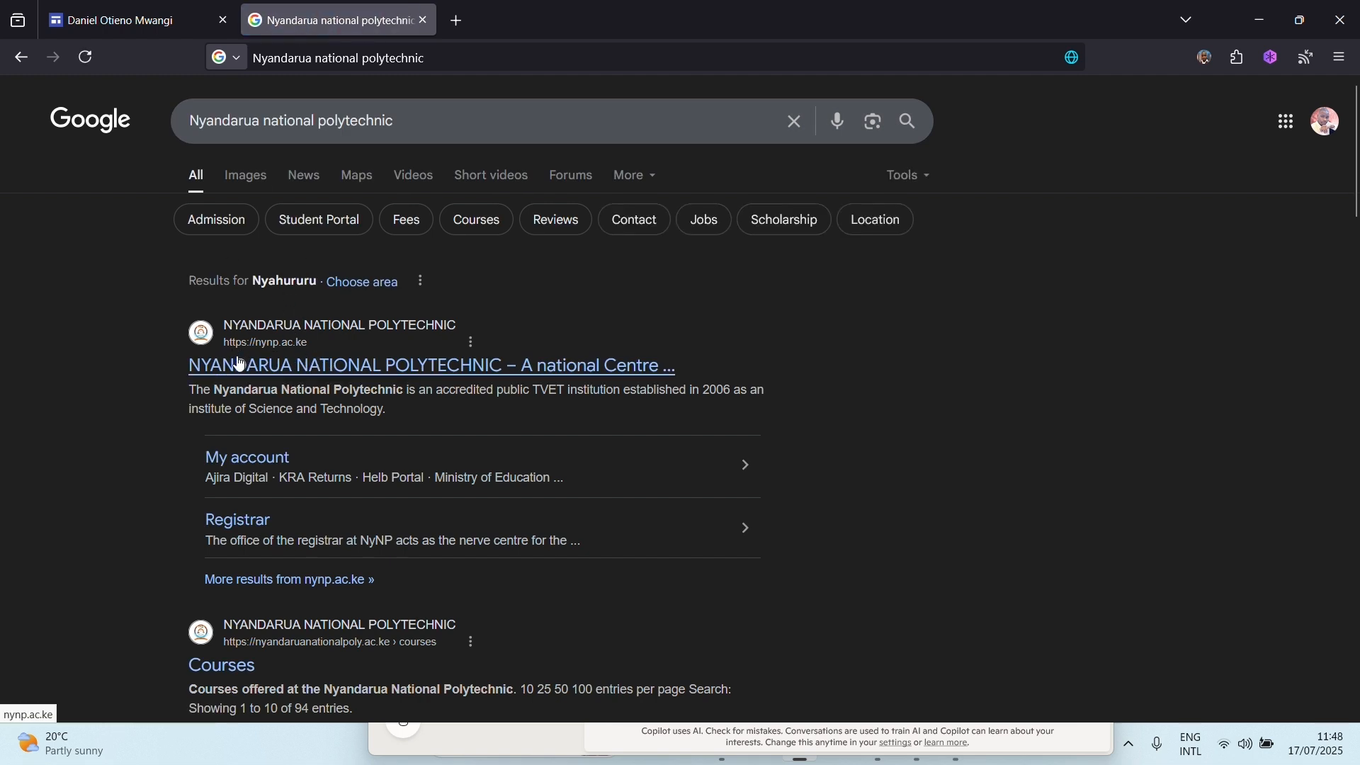
pyautogui.click(246, 183)
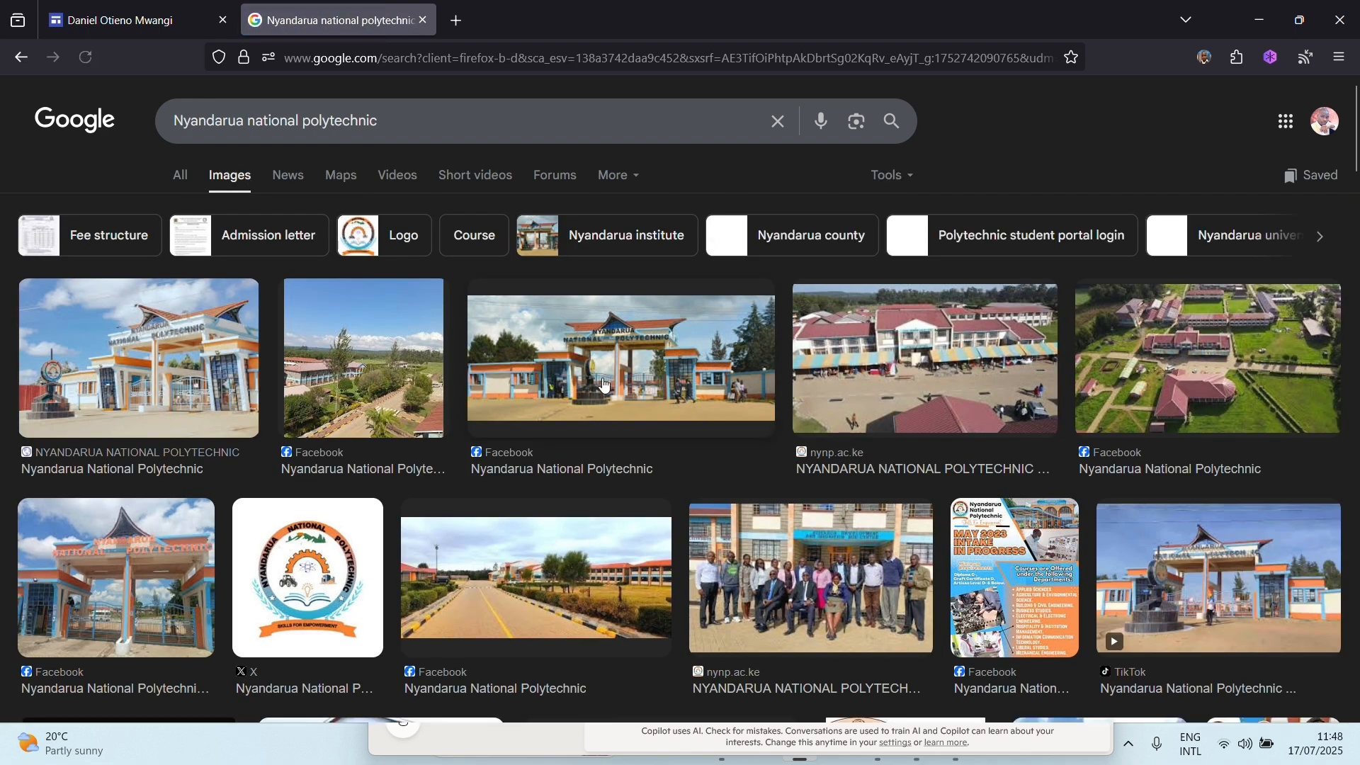
pyautogui.scroll(-2, 604, 384)
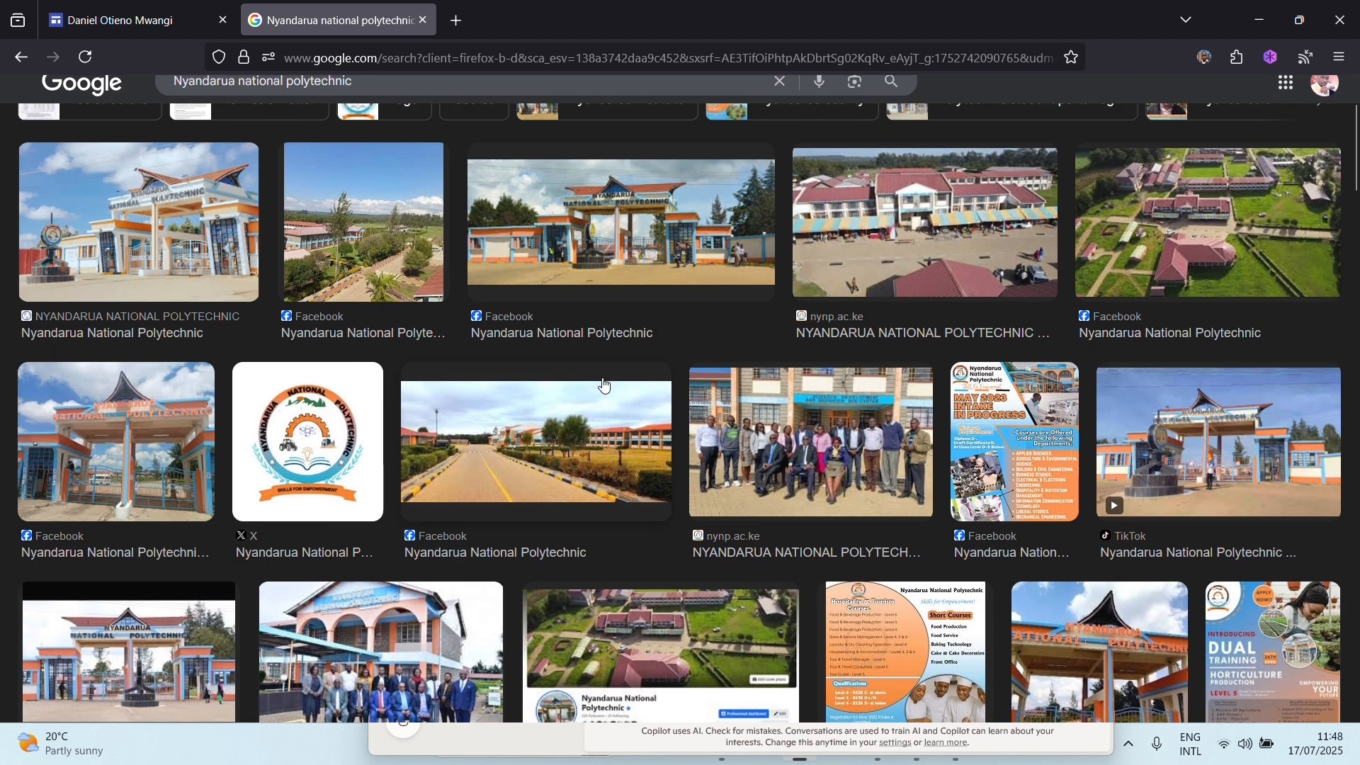
pyautogui.scroll(2, 604, 384)
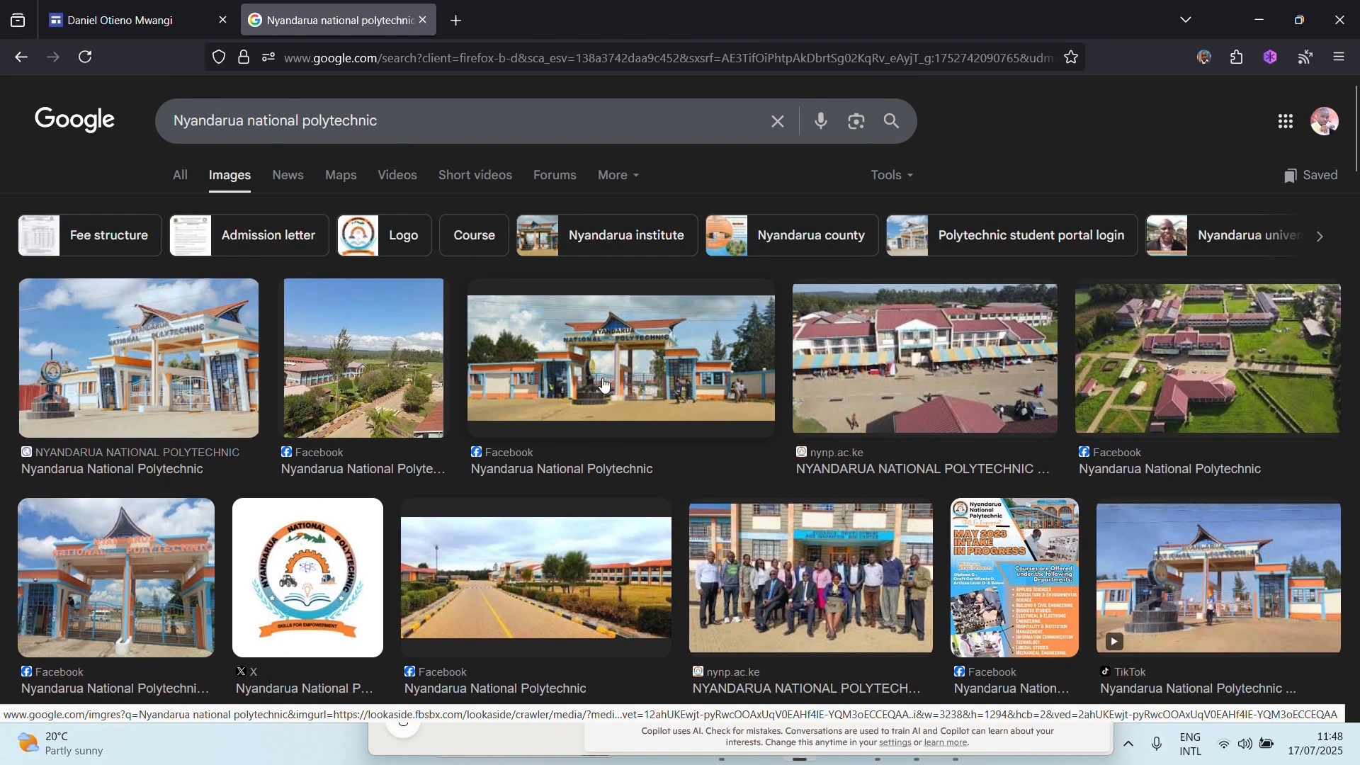
pyautogui.scroll(-1, 604, 384)
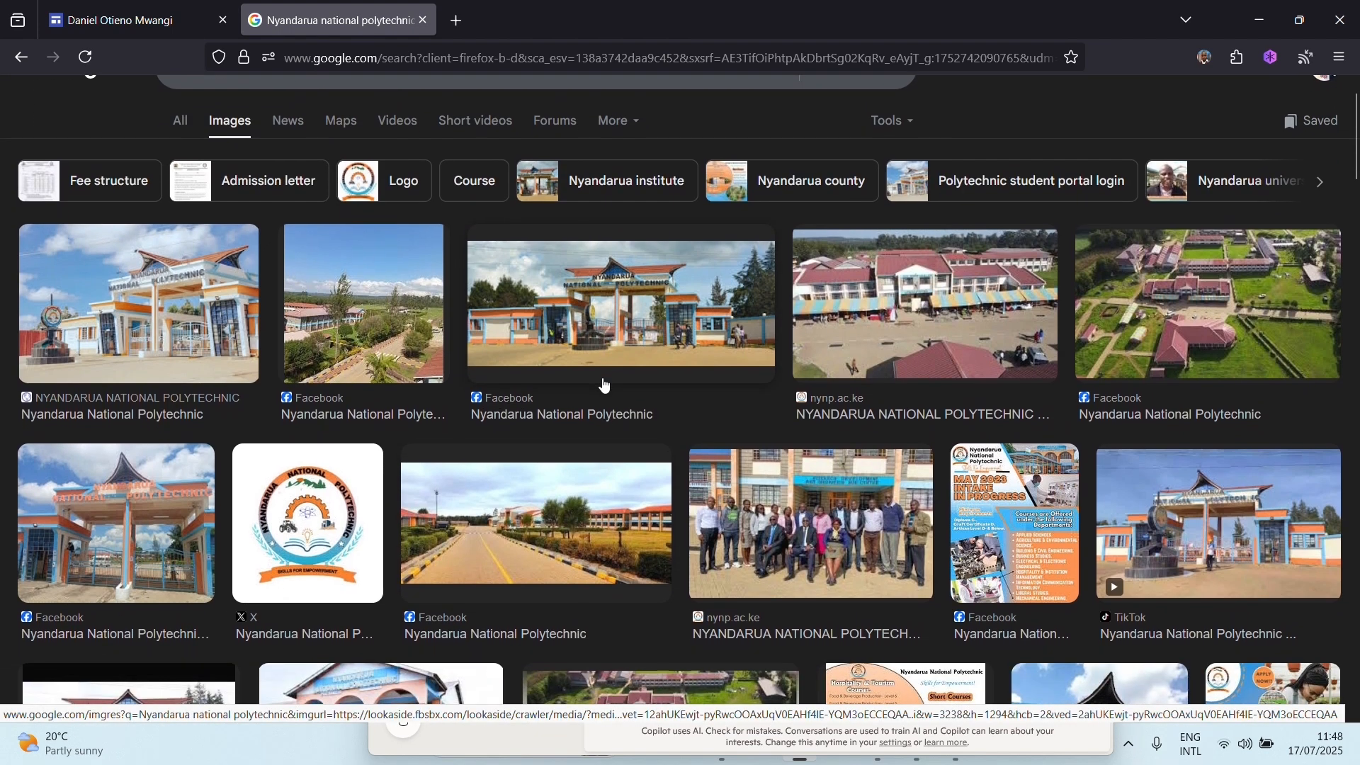
# Preview the polytechnic gate photo and copy its image link
pyautogui.click(201, 322)
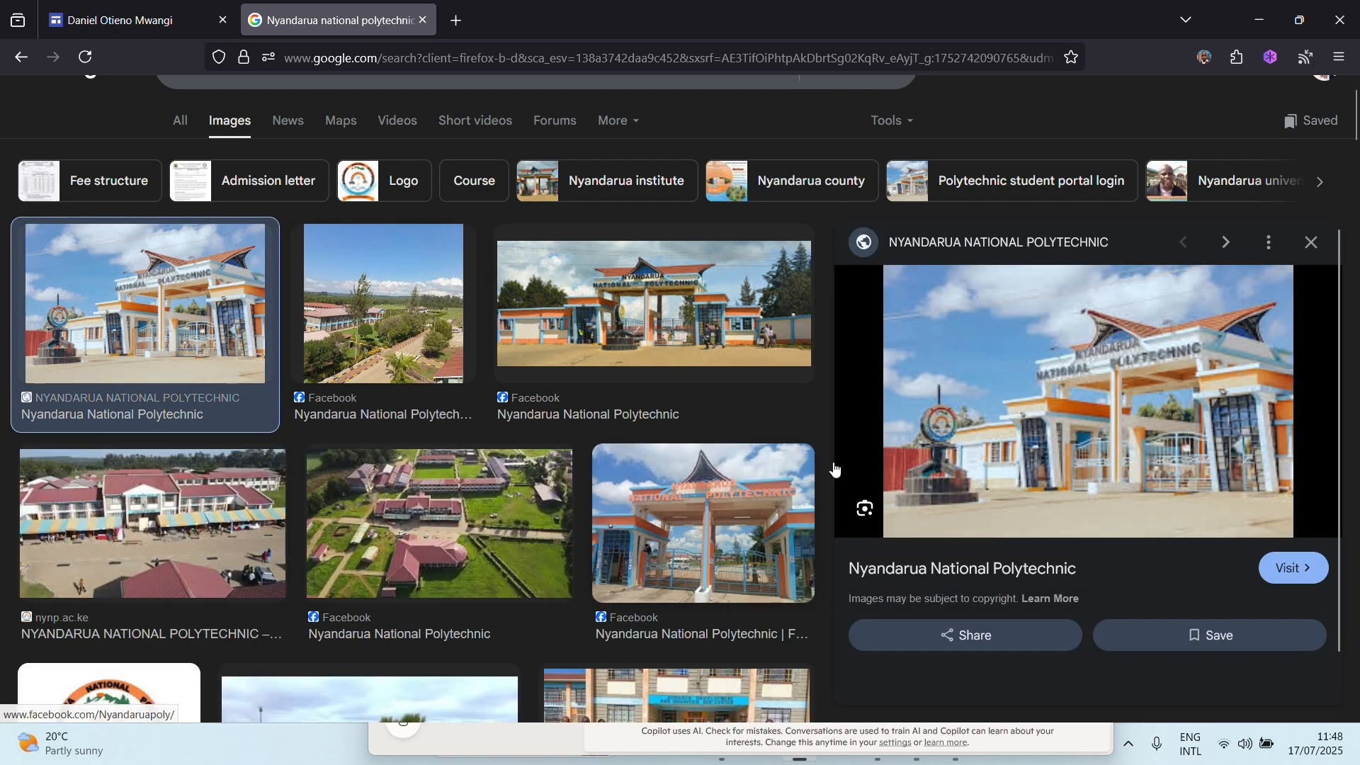
pyautogui.rightClick(1095, 381)
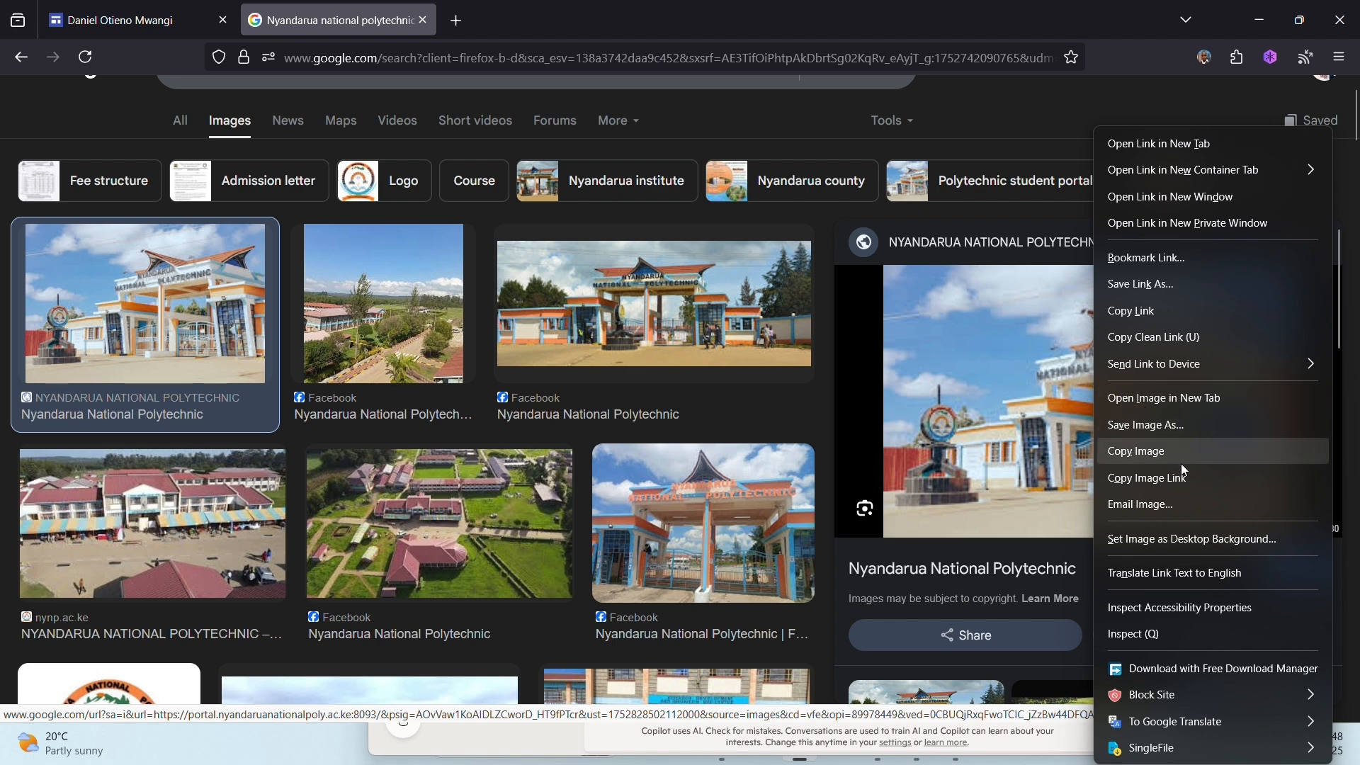
pyautogui.click(1181, 487)
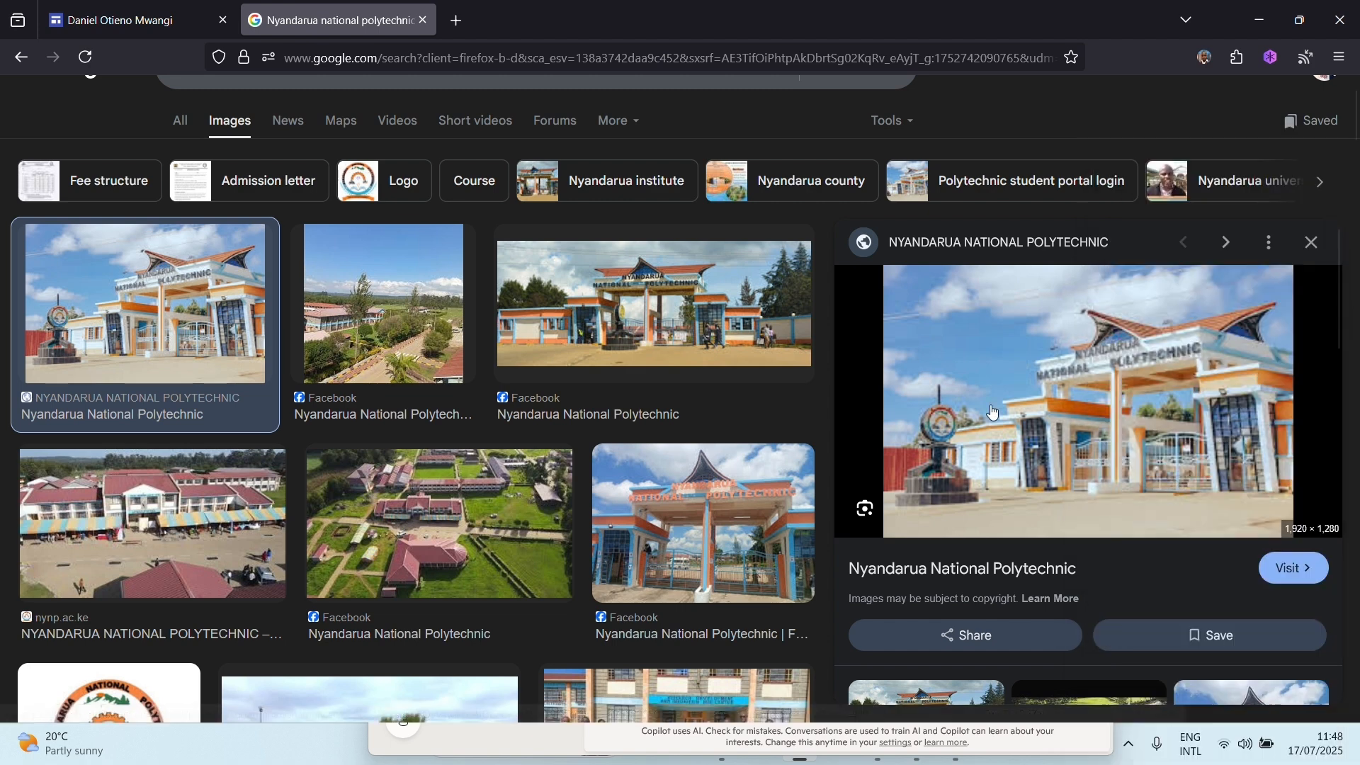
# Back in Sites, paste the gate photo link under By URL and insert it as the header image
pyautogui.click(136, 11)
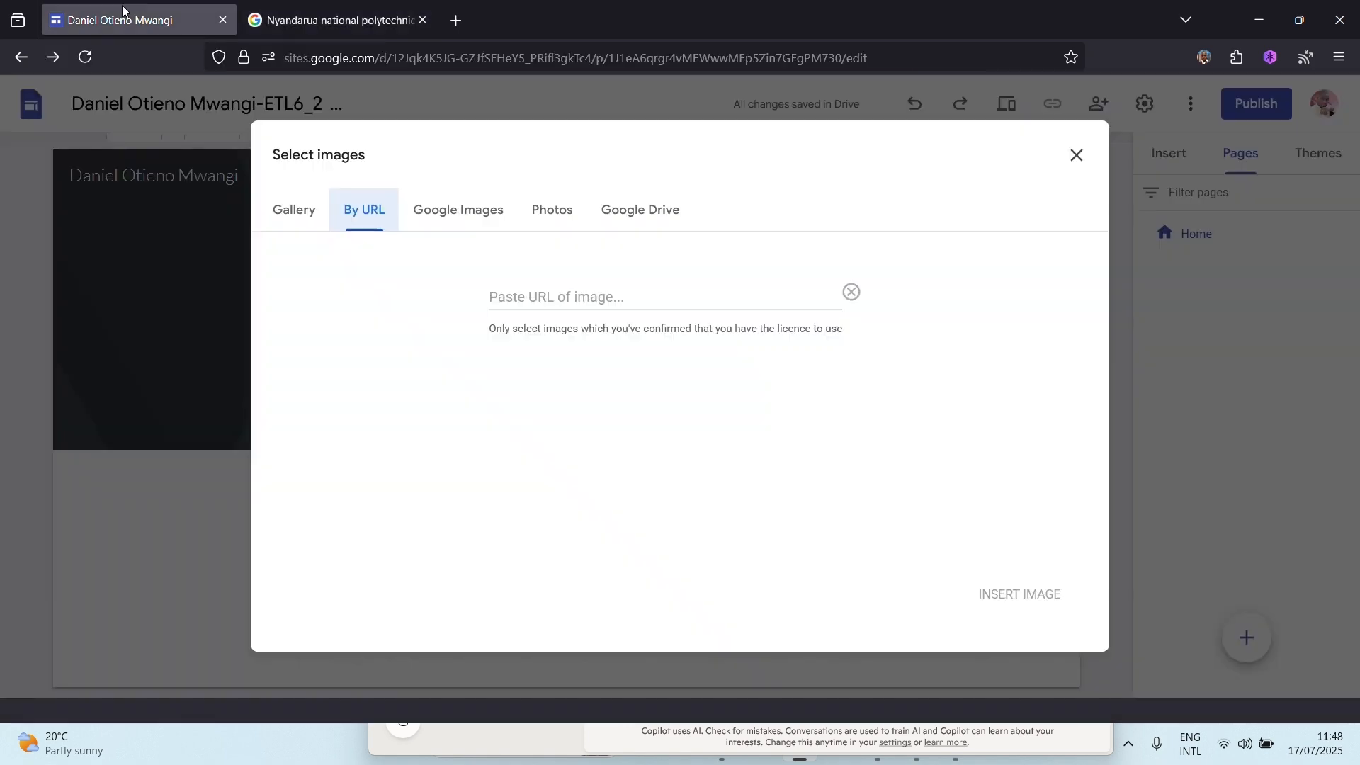
pyautogui.click(554, 305)
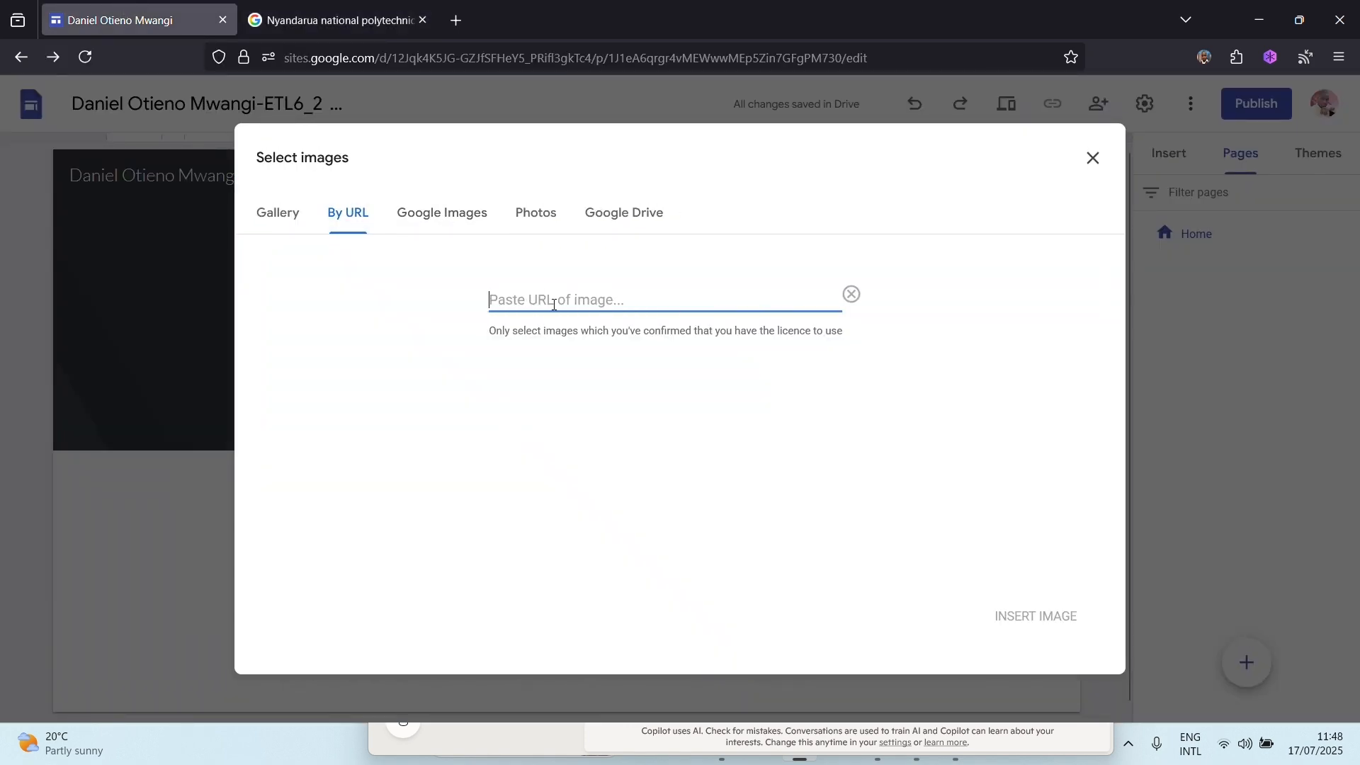
pyautogui.hotkey('ctrl', 'v')
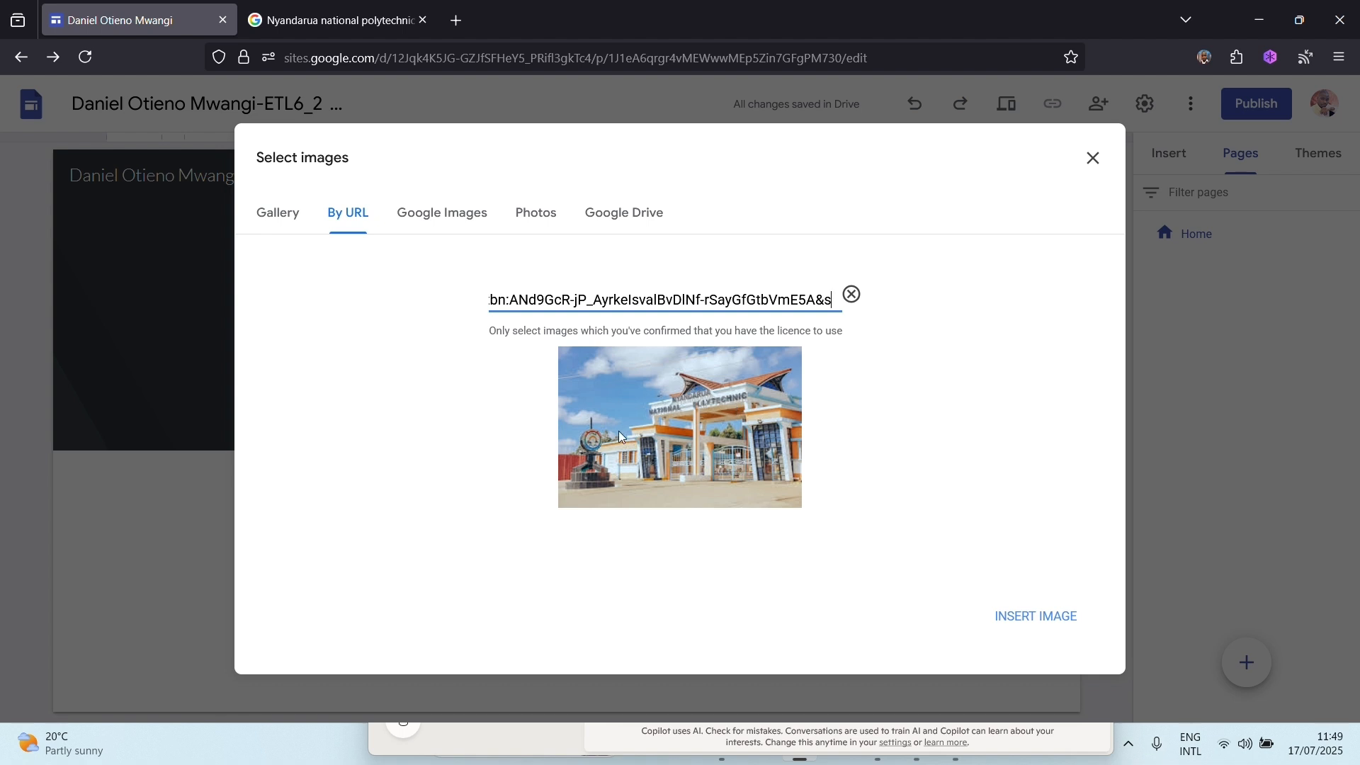
pyautogui.click(1023, 618)
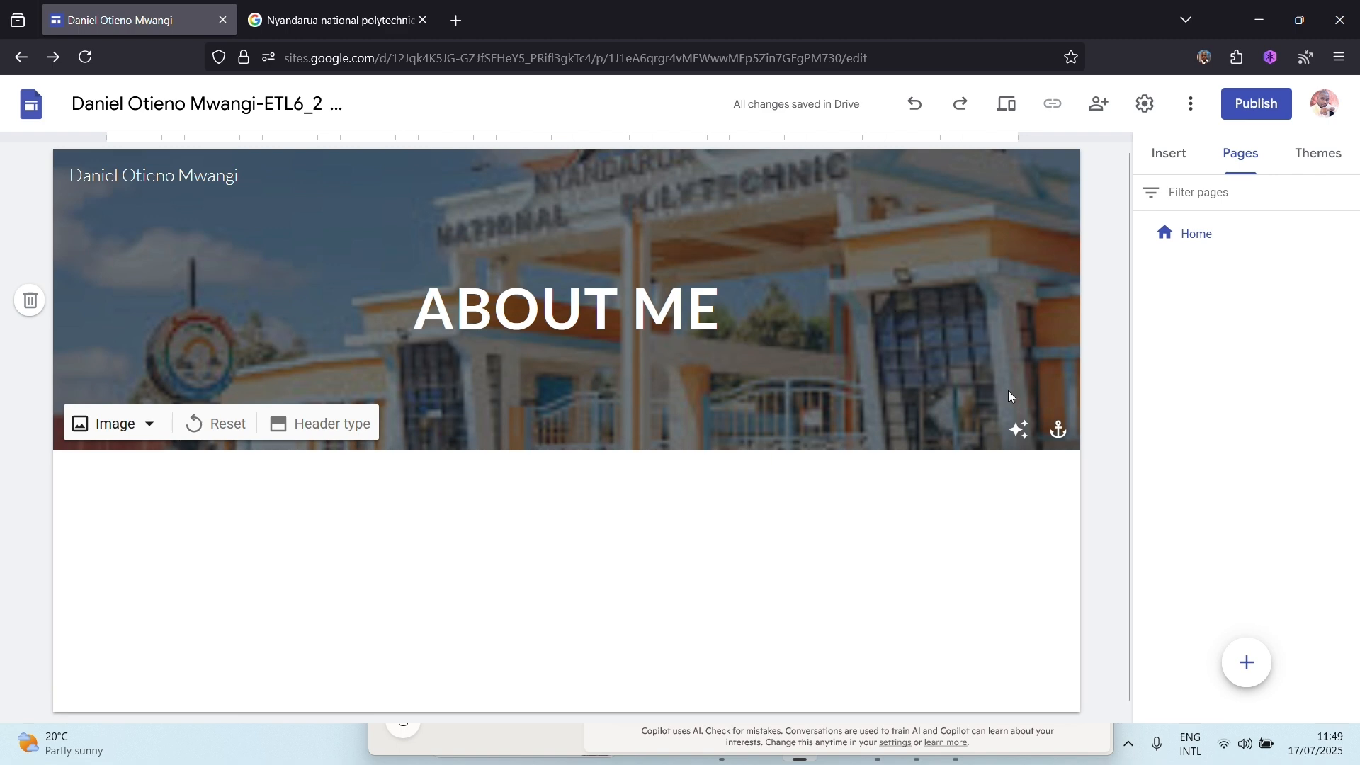
# Turn off the header's readability overlay and select the ABOUT ME title text
pyautogui.click(1019, 431)
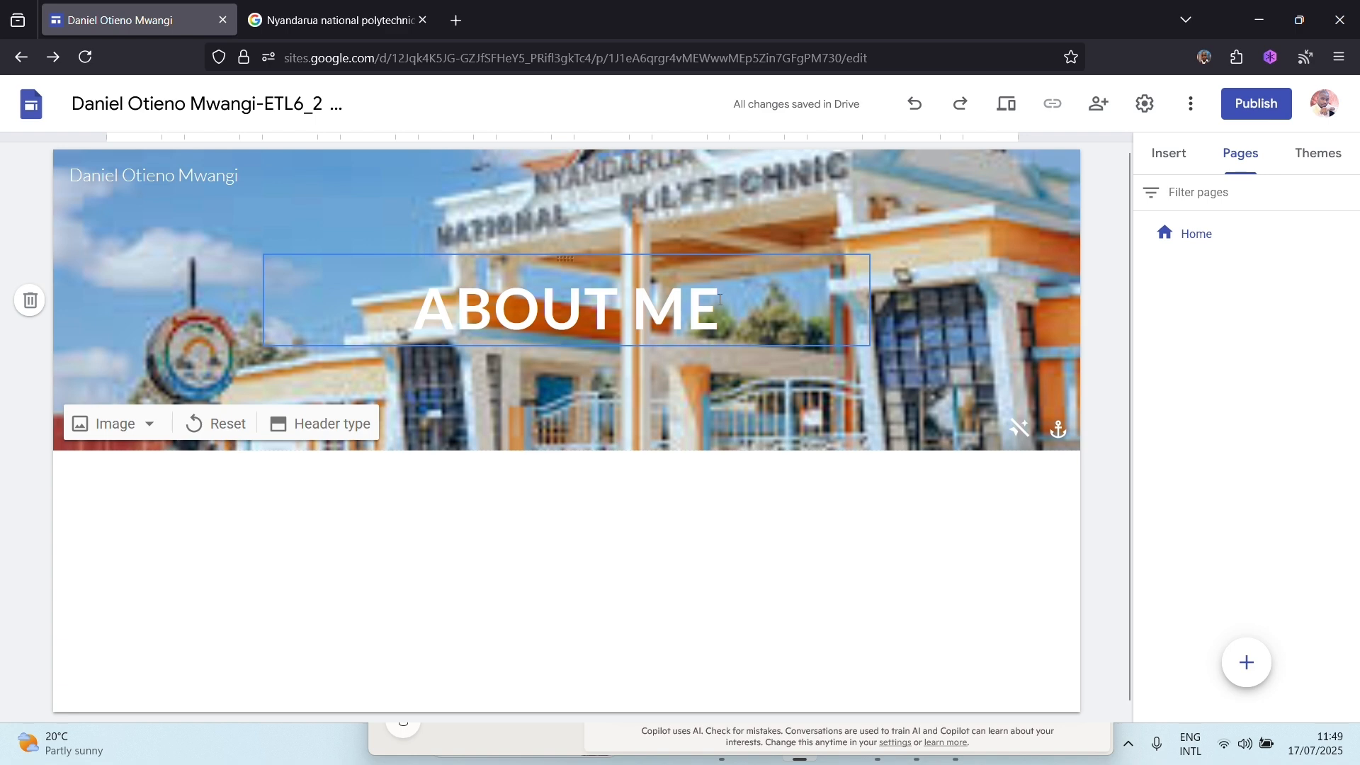
pyautogui.moveTo(714, 300); pyautogui.dragTo(430, 301)
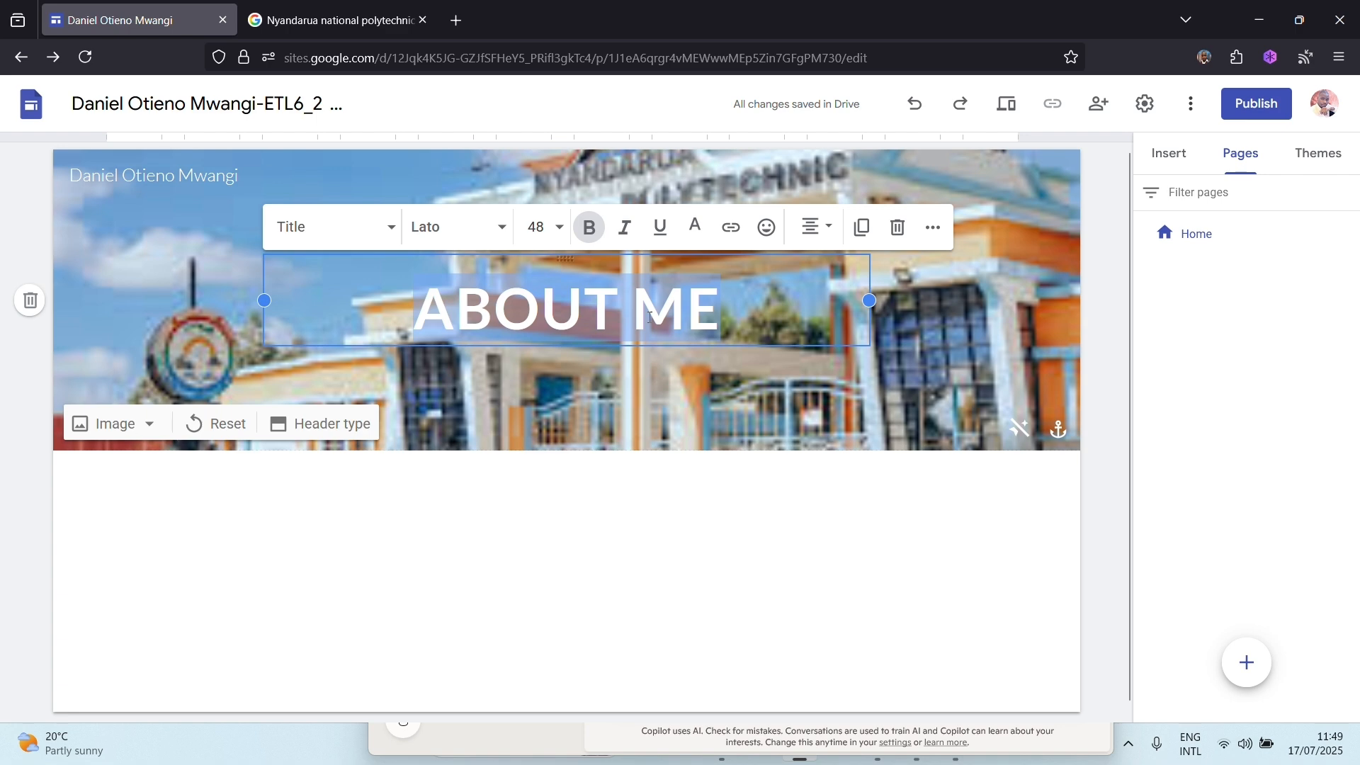
# Change the ABOUT ME title text colour to black
pyautogui.click(696, 230)
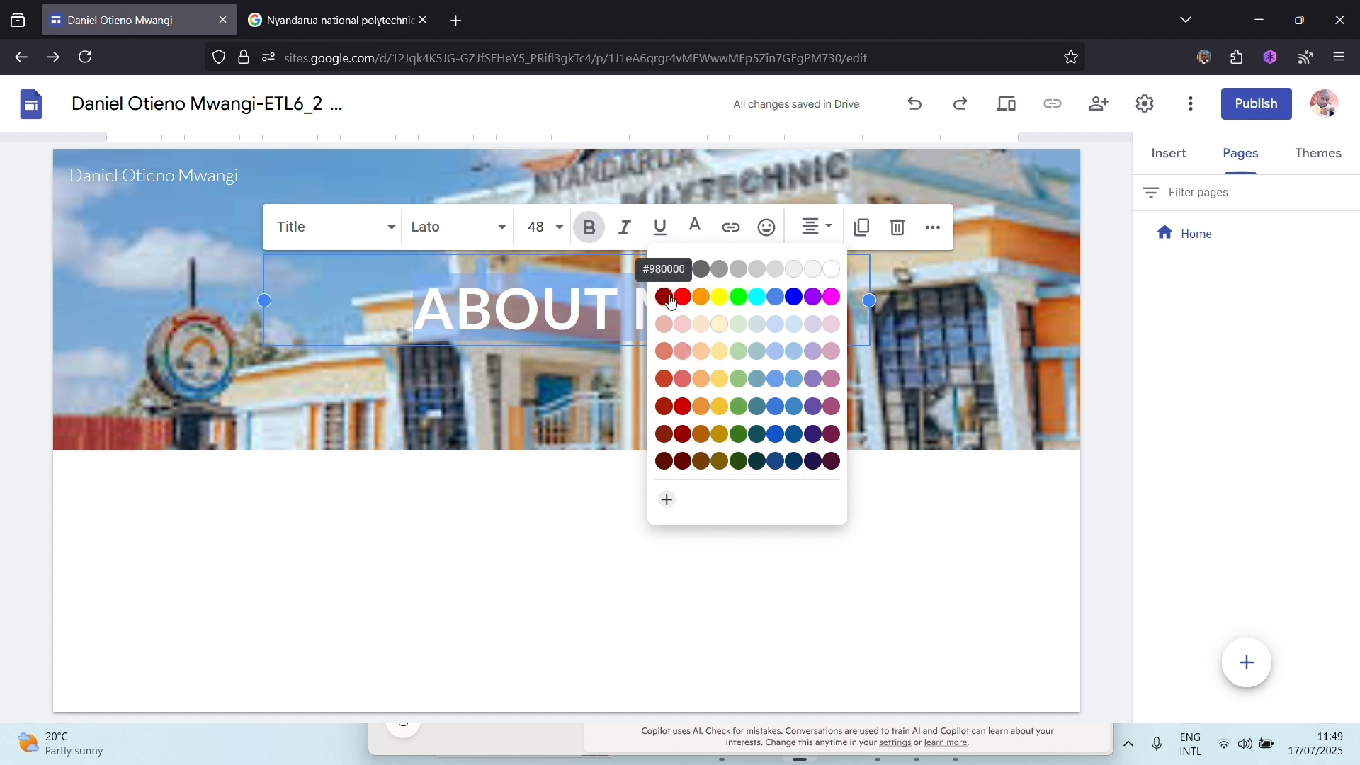
pyautogui.click(664, 271)
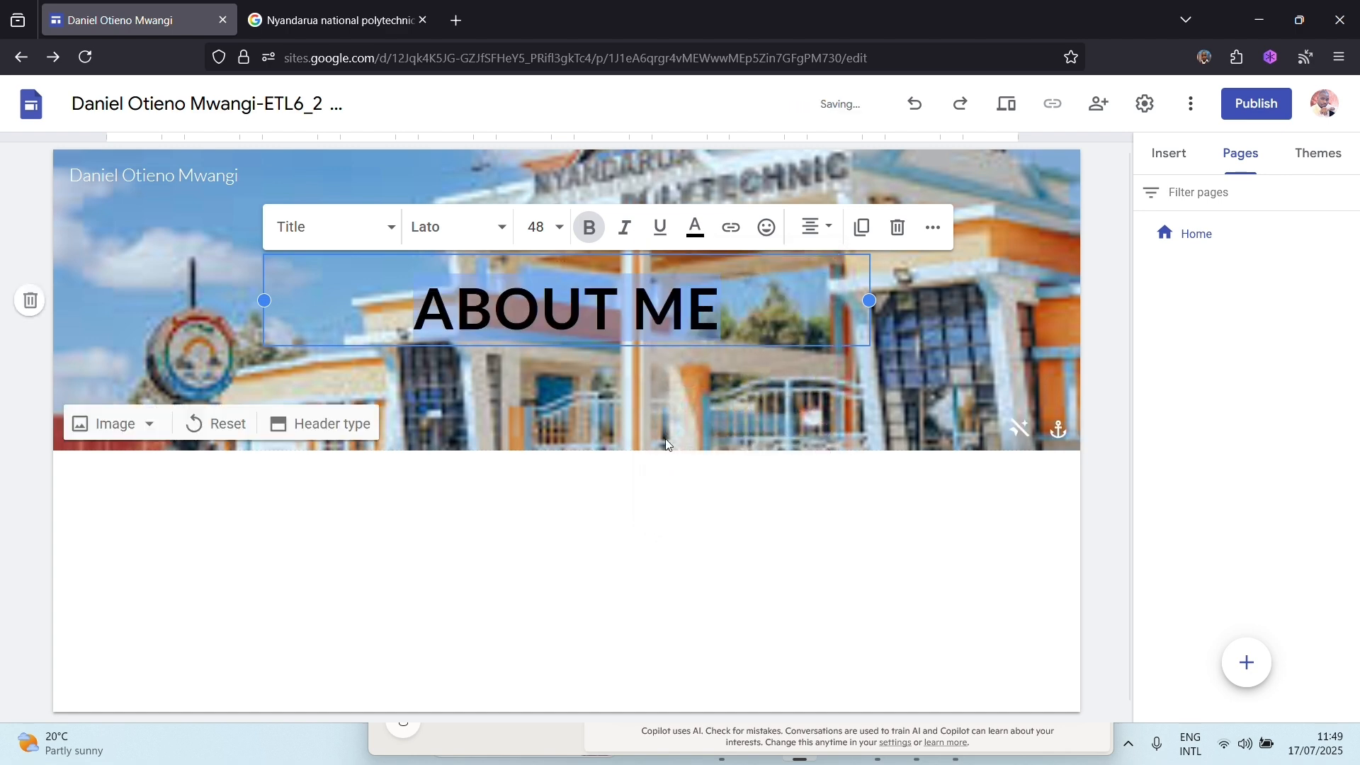
pyautogui.click(667, 461)
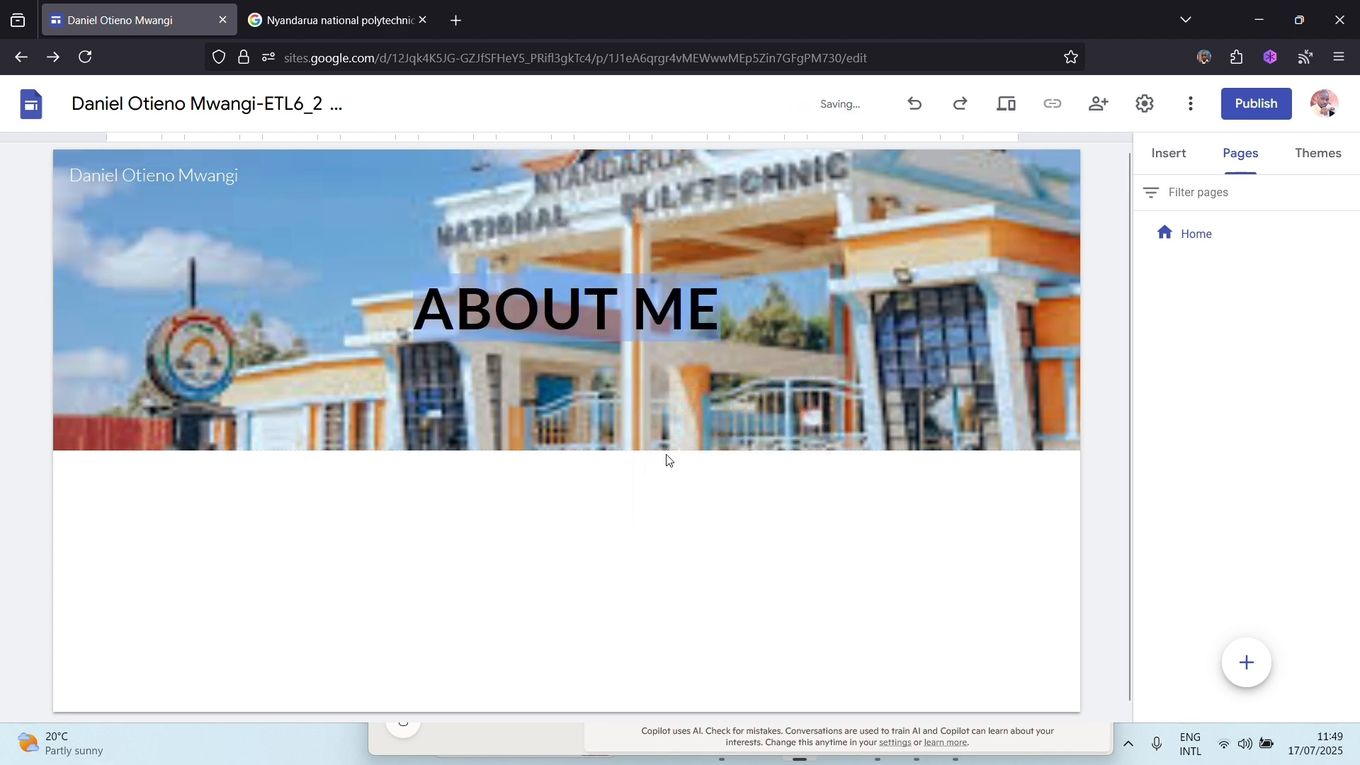
# Undo twice to restore white title text and the darkening overlay
pyautogui.click(552, 316)
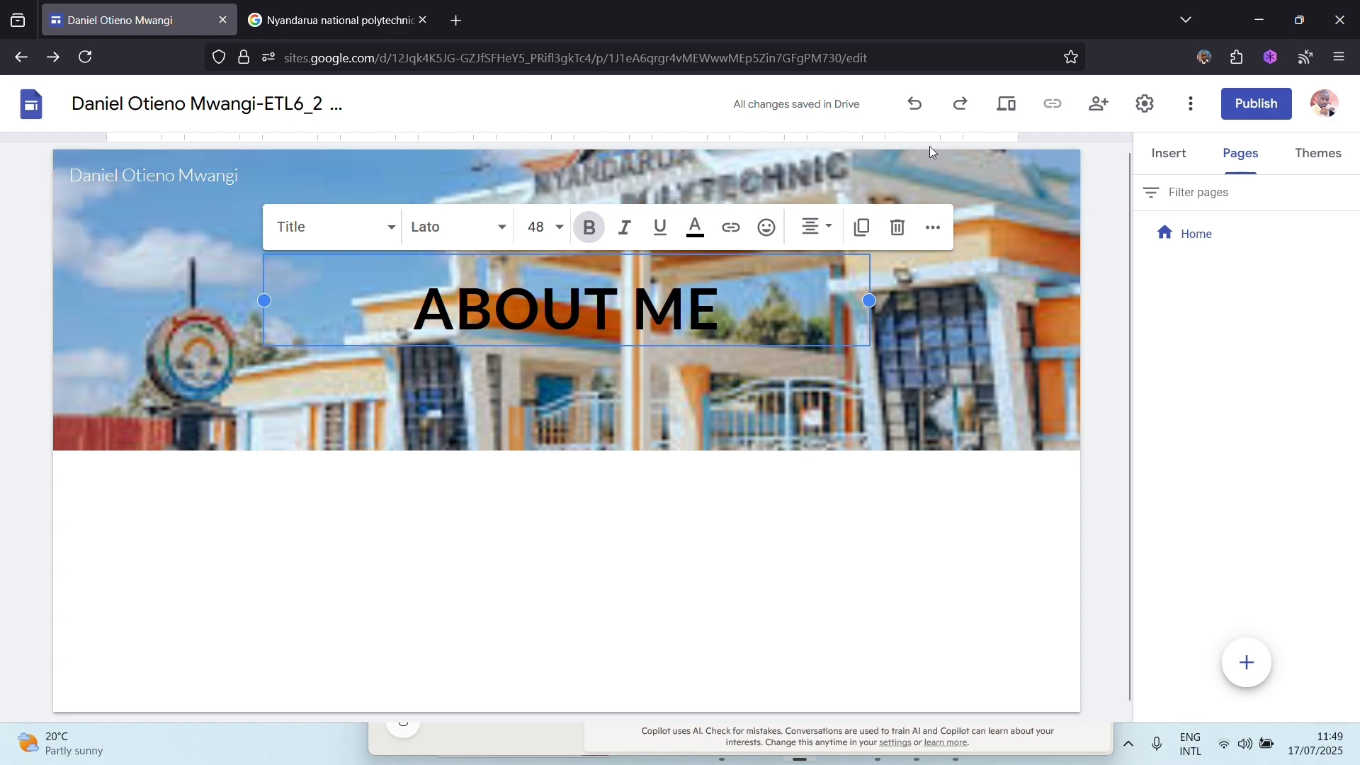
pyautogui.click(915, 105)
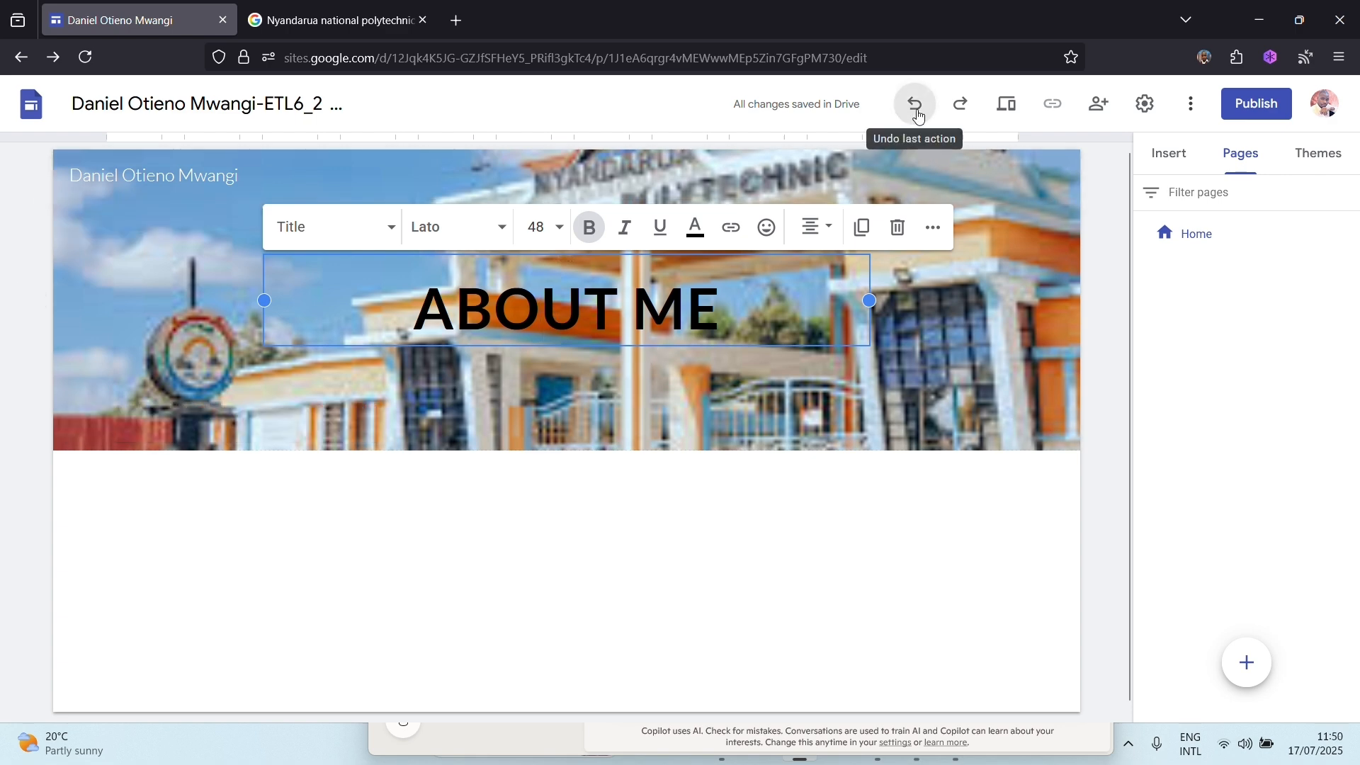
pyautogui.click(917, 114)
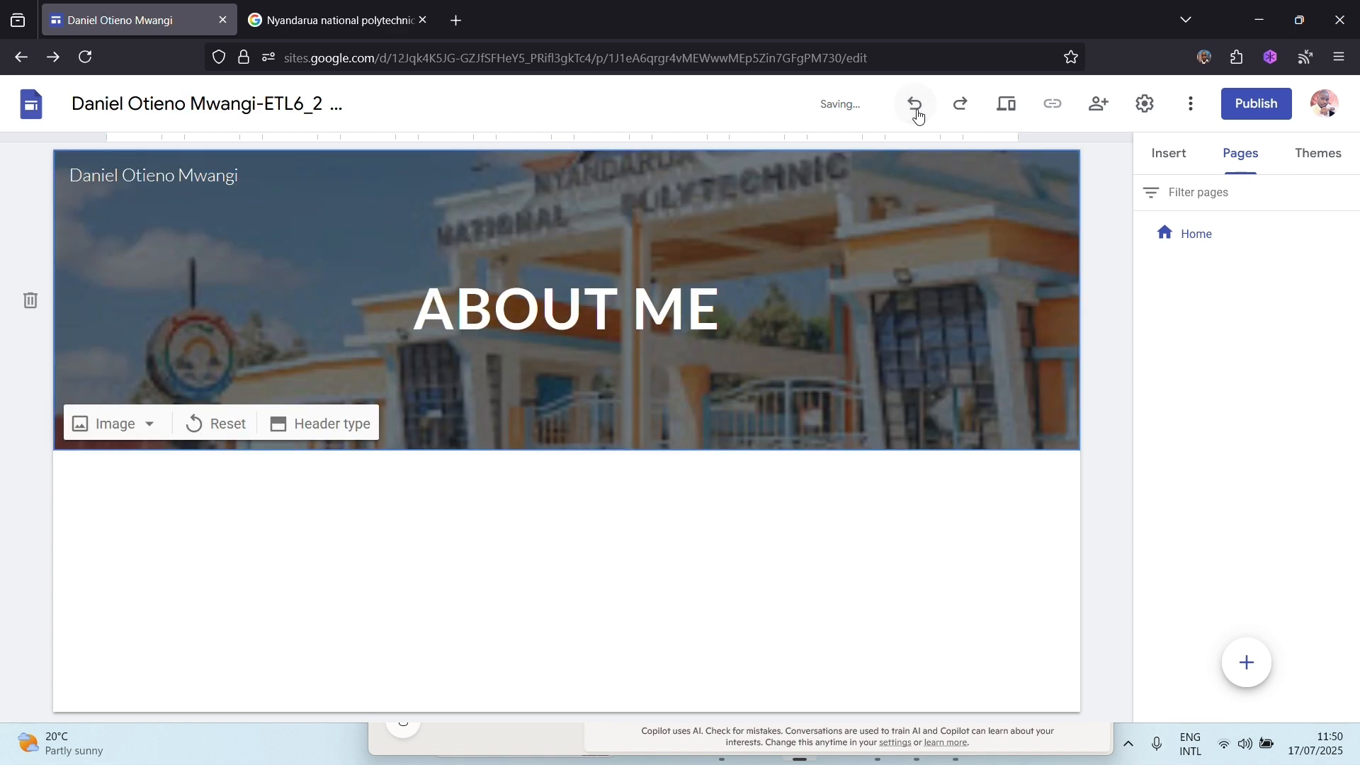
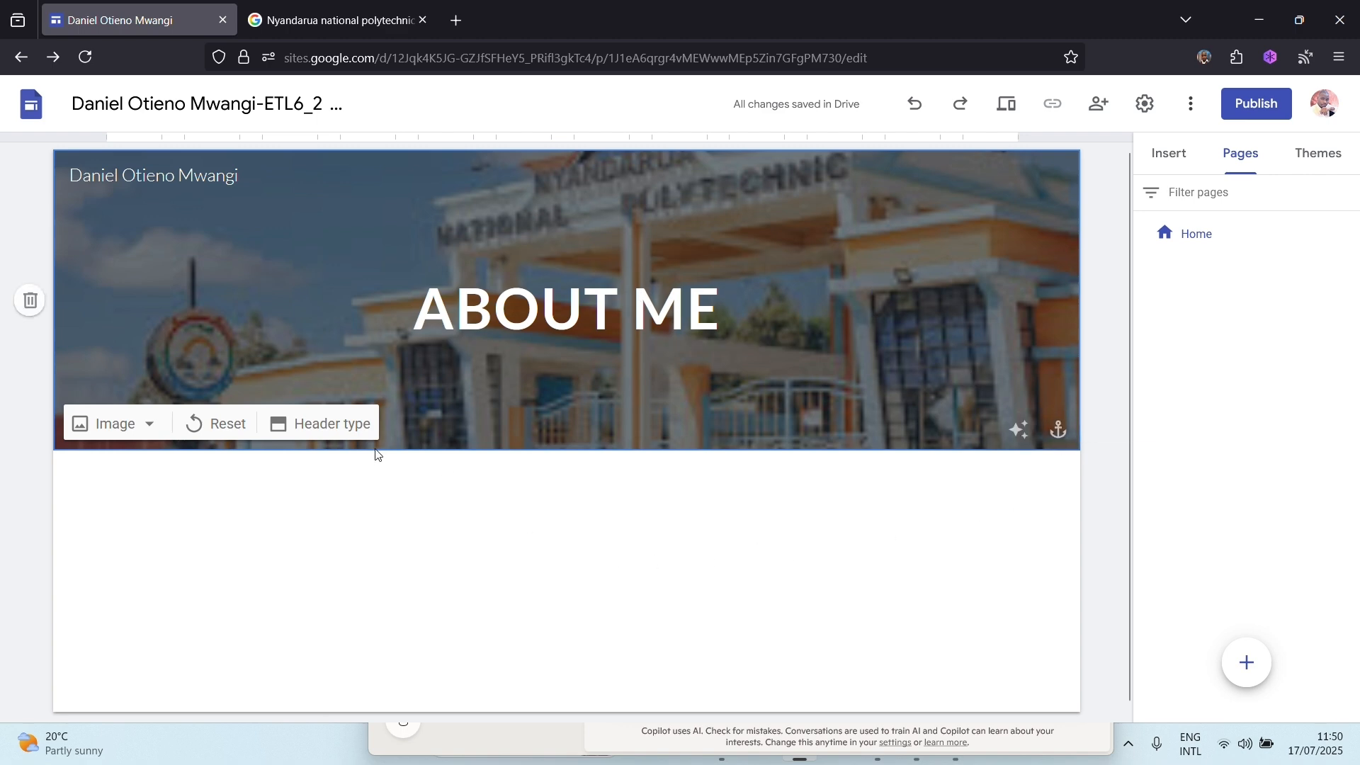
# Colour the ABOUT ME title text blue
pyautogui.click(579, 317)
pyautogui.tripleClick(580, 317)
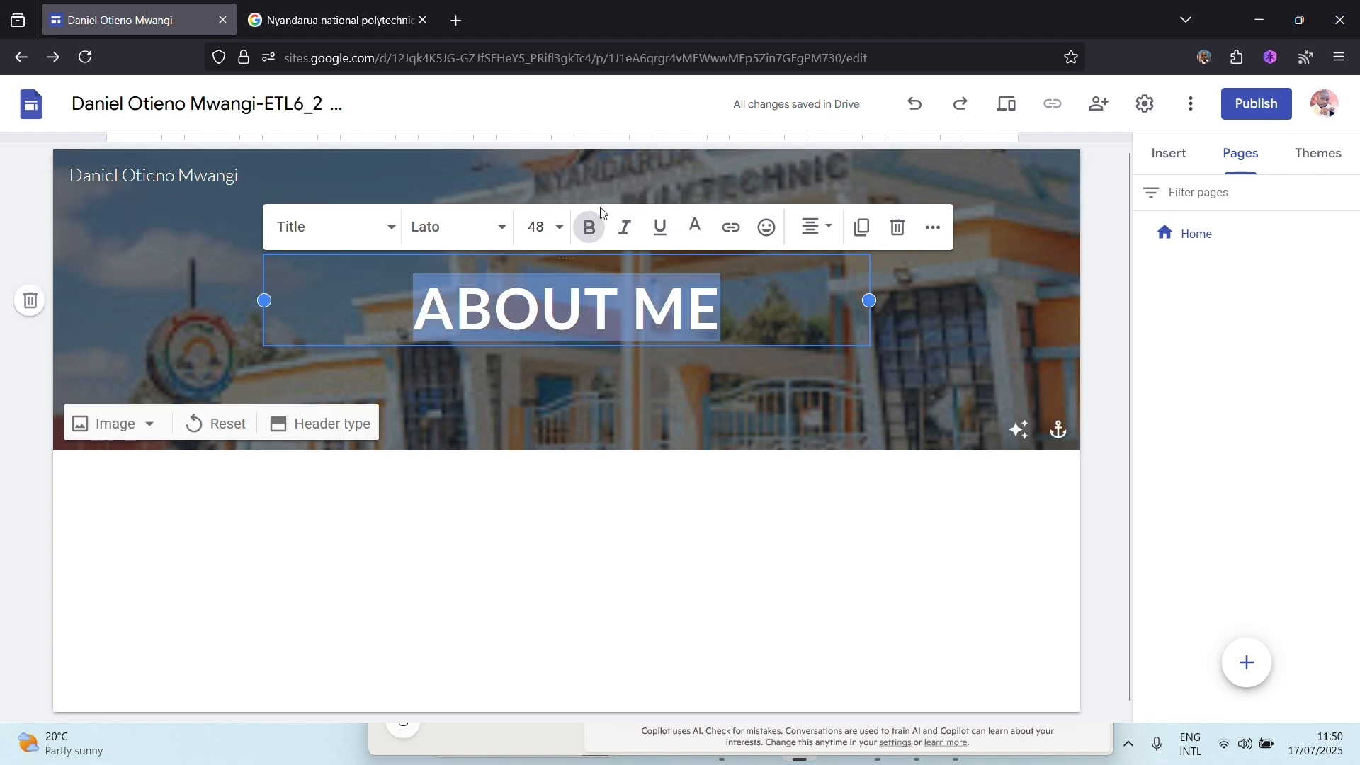
pyautogui.click(696, 226)
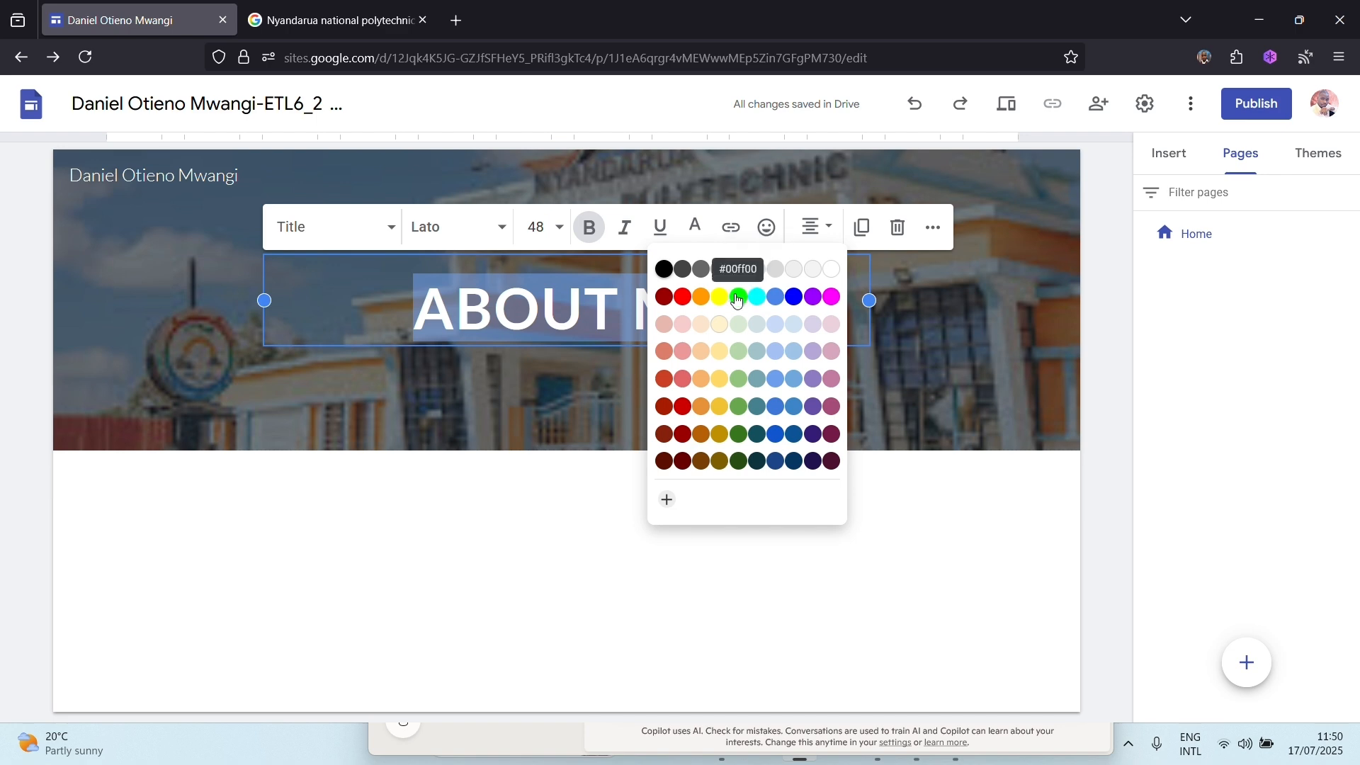
pyautogui.click(779, 407)
pyautogui.click(707, 512)
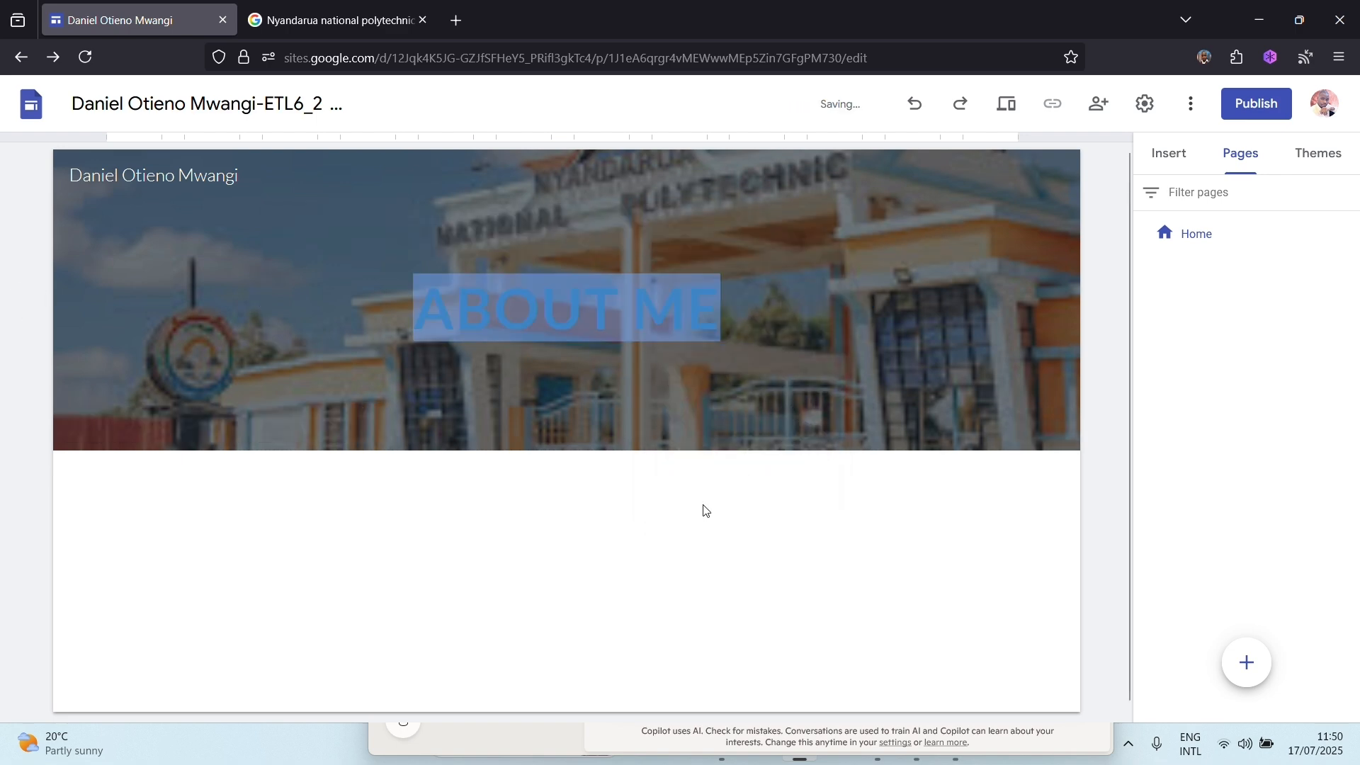
# Toggle the header photo's dark overlay off and back on
pyautogui.moveTo(882, 423)
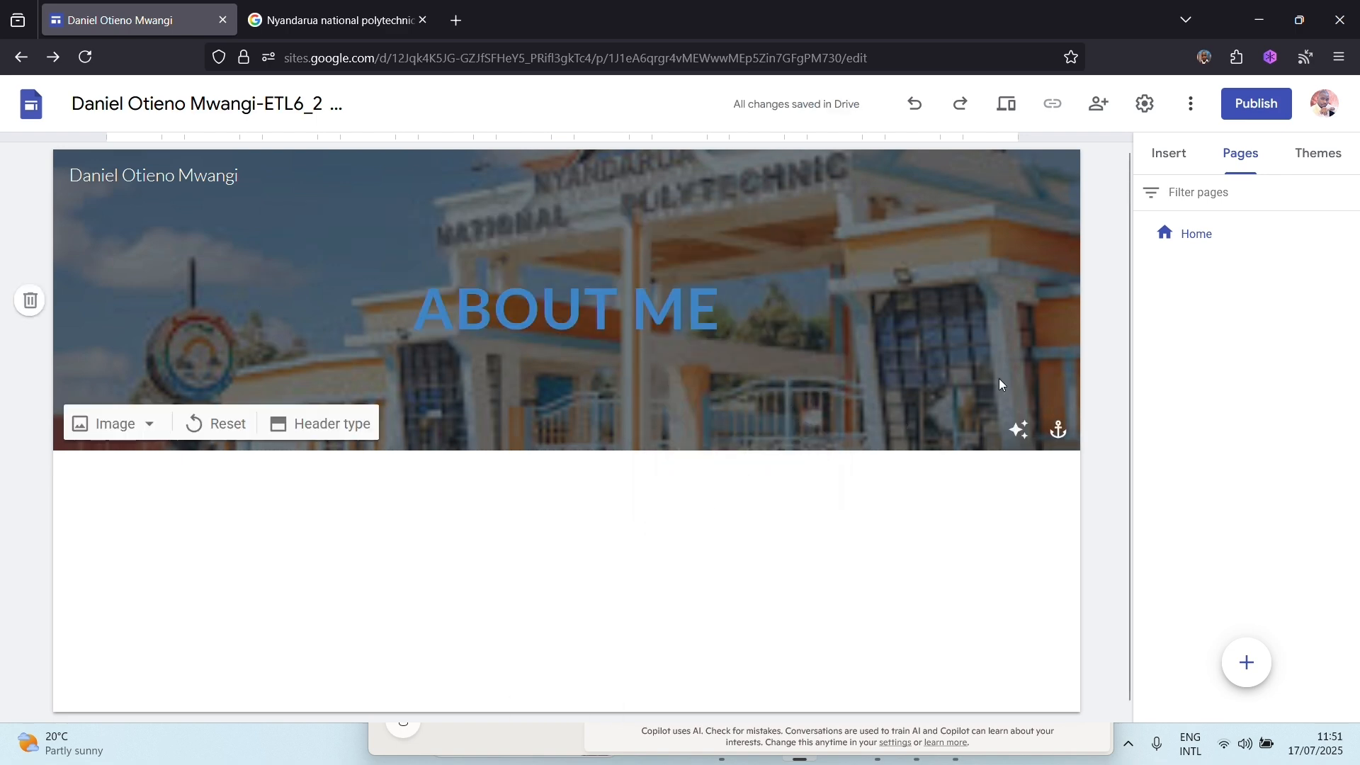
pyautogui.click(1022, 426)
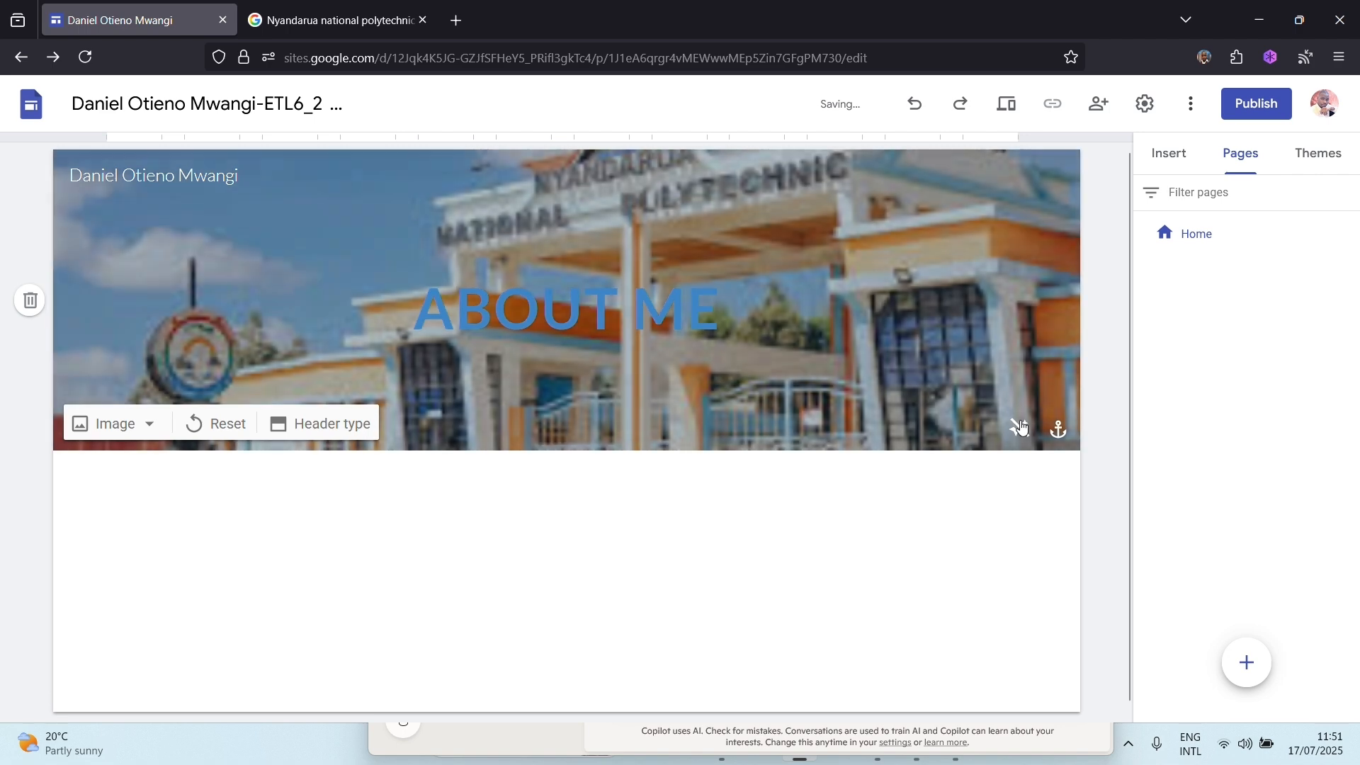
pyautogui.click(1022, 426)
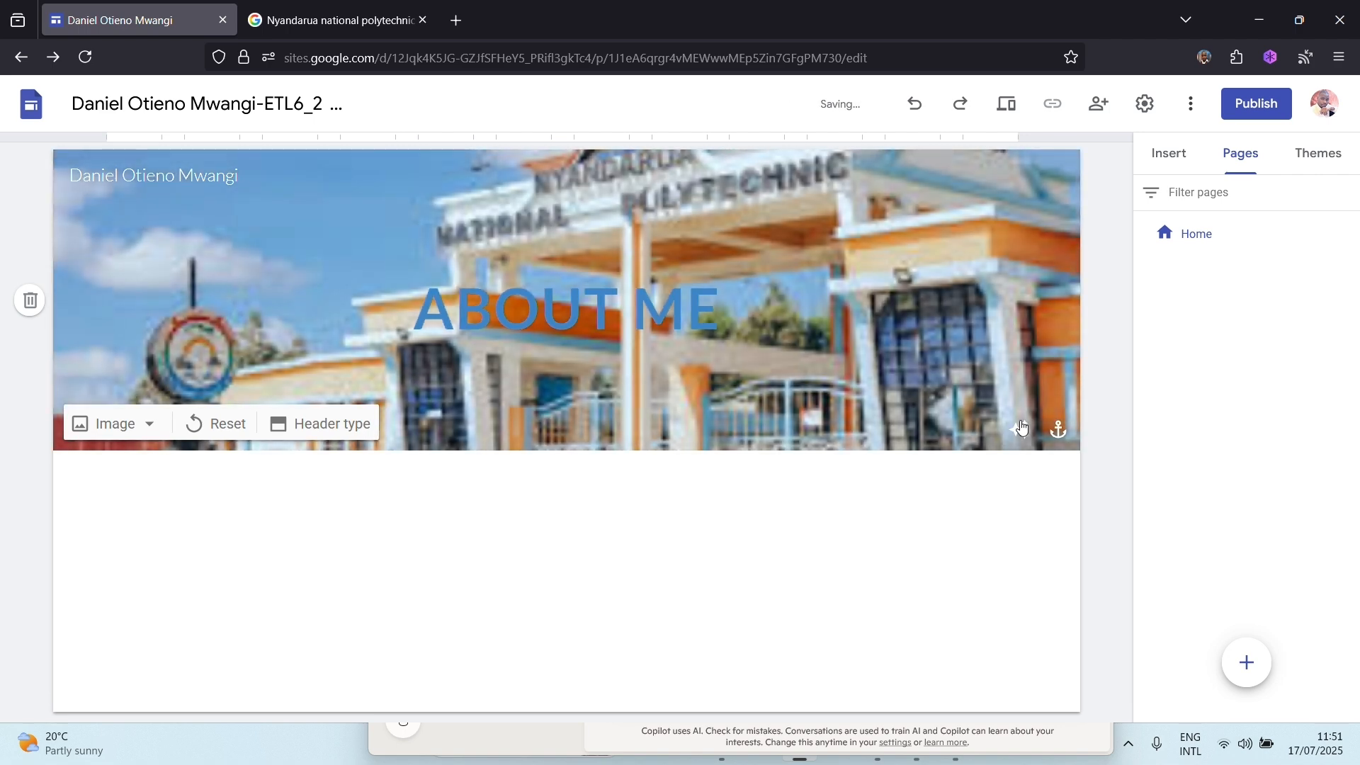
pyautogui.click(1023, 427)
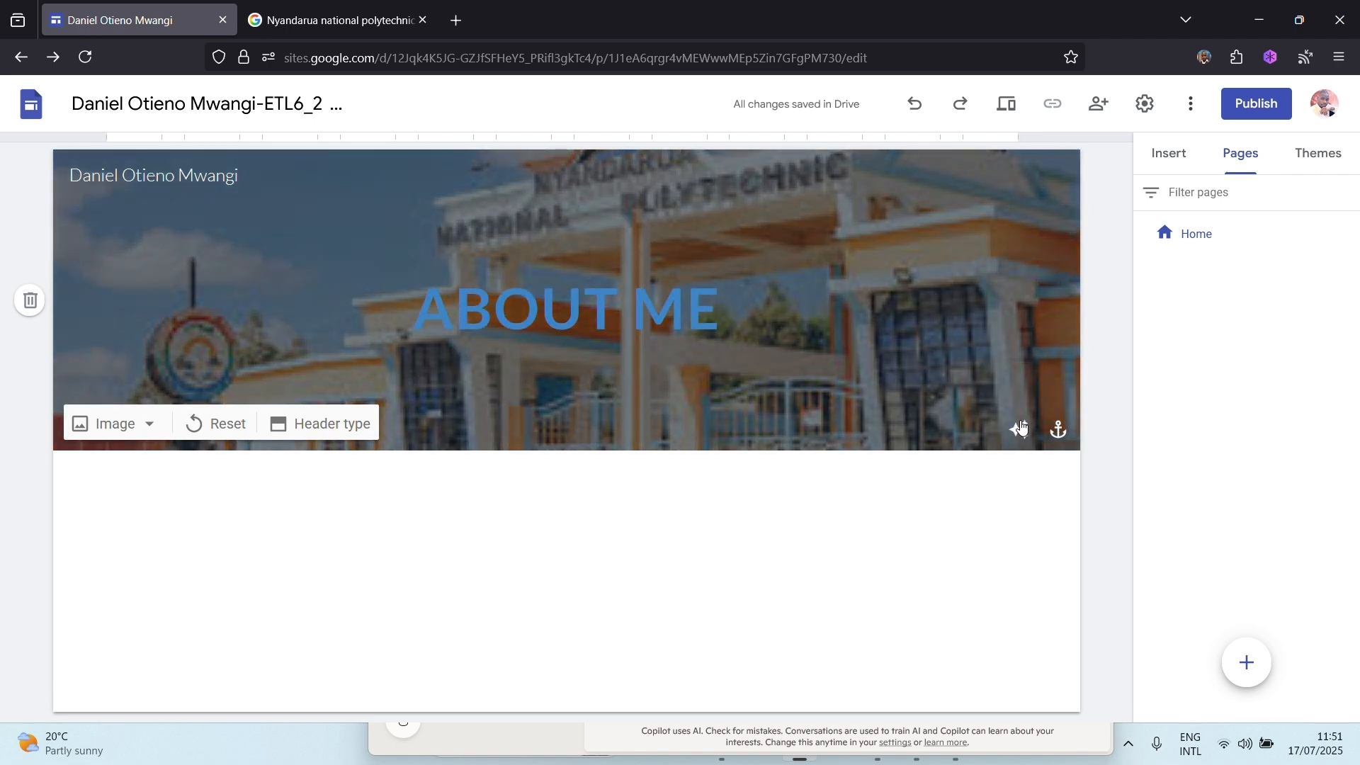
# Change the ABOUT ME title back to white and deselect it
pyautogui.tripleClick(688, 312)
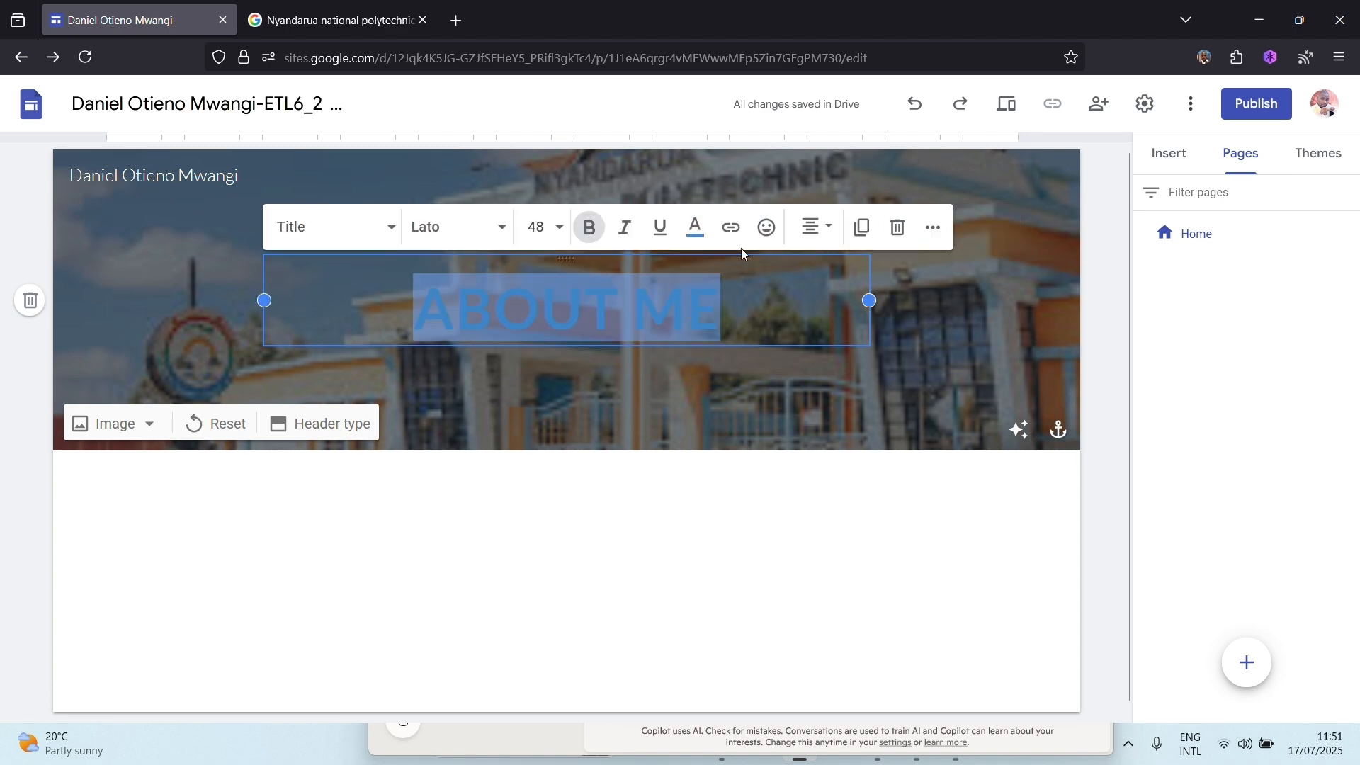
pyautogui.click(695, 227)
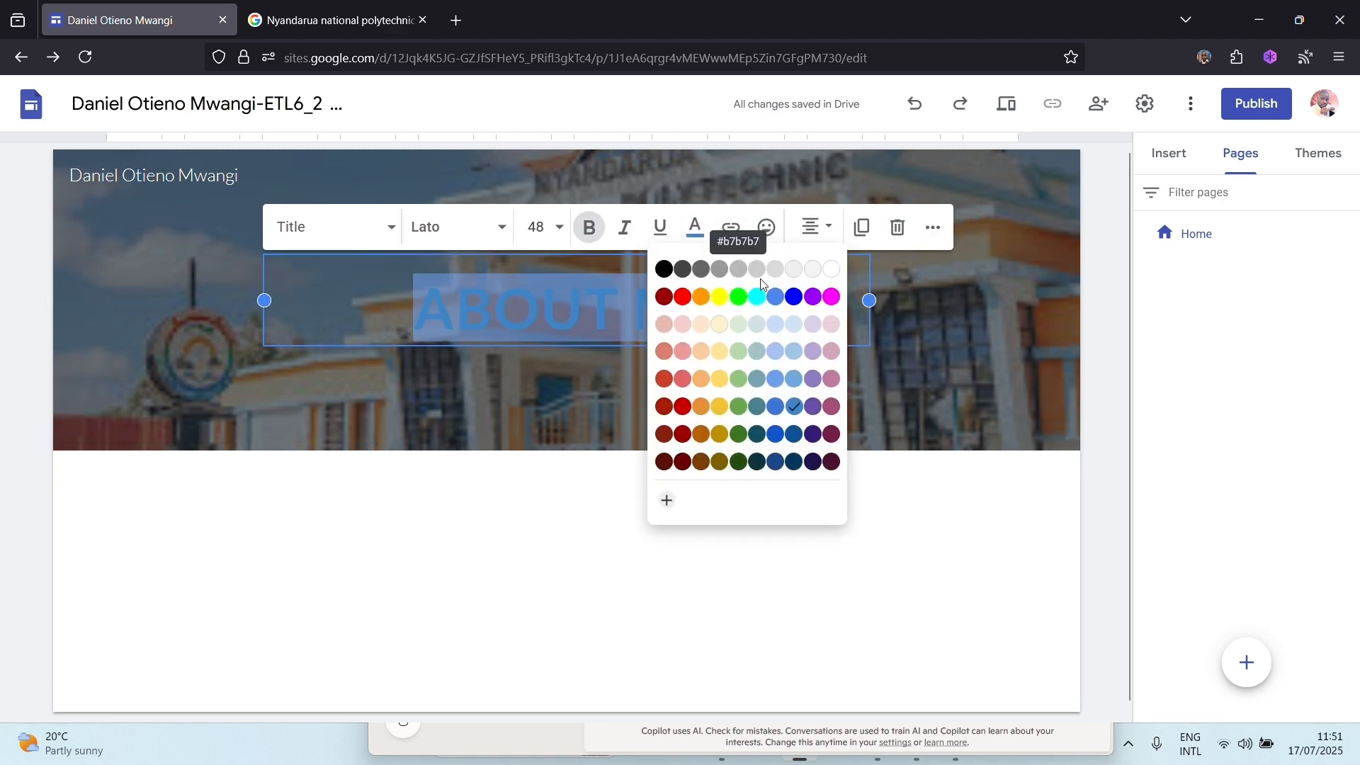
pyautogui.click(831, 270)
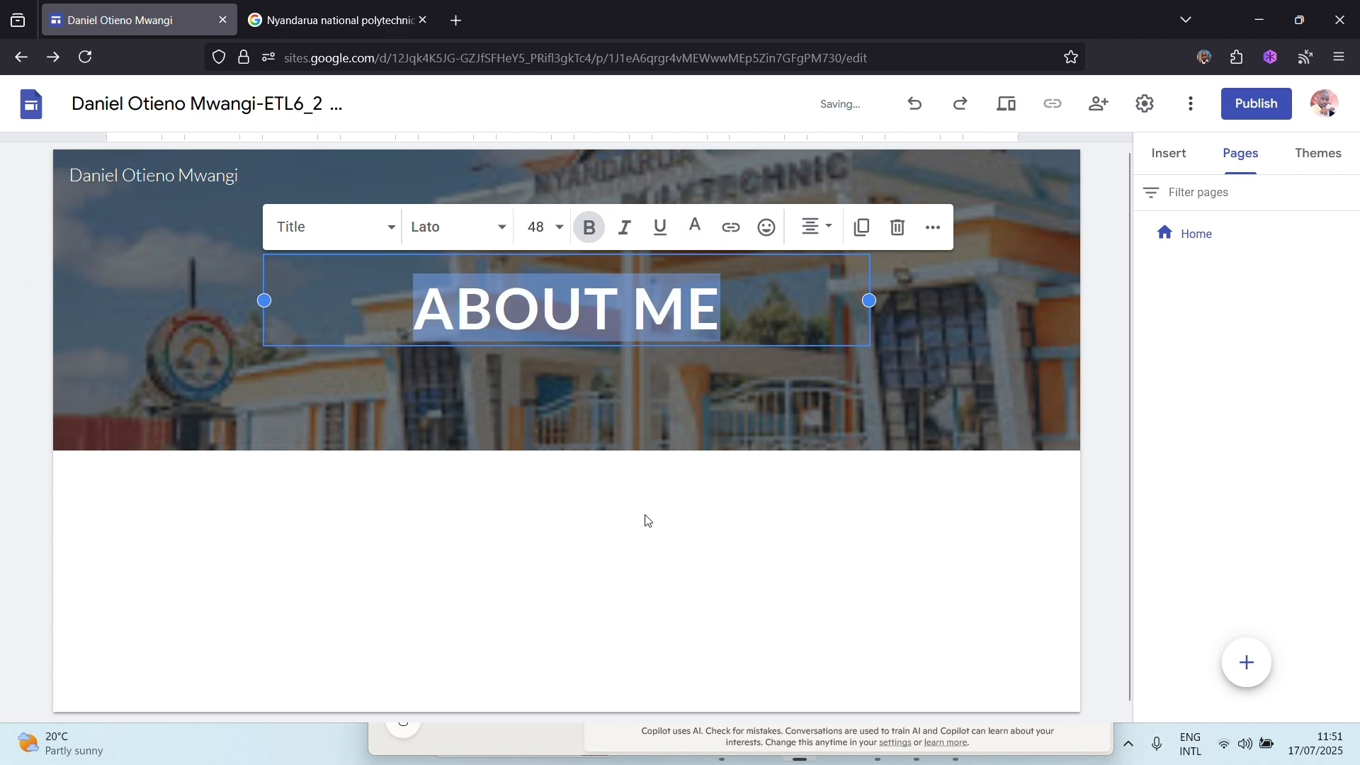
pyautogui.click(641, 328)
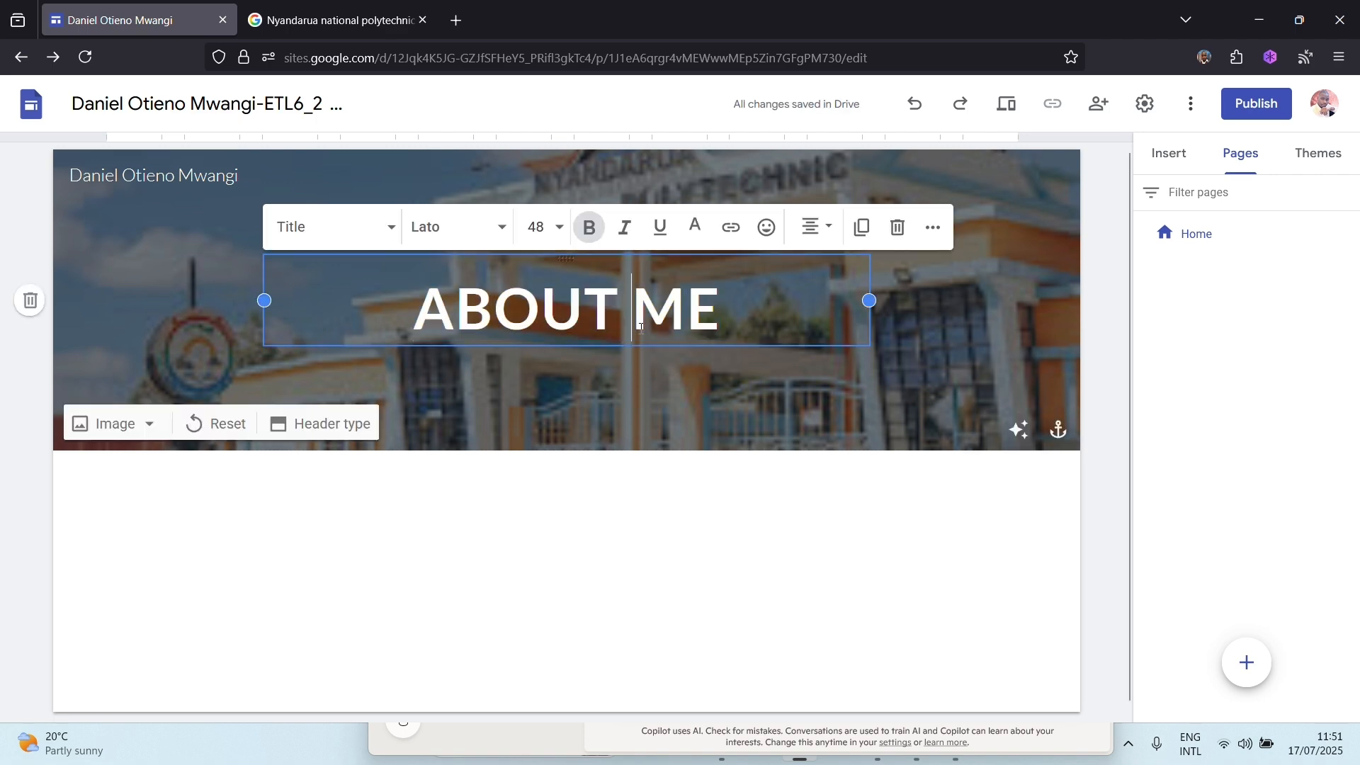
pyautogui.click(599, 499)
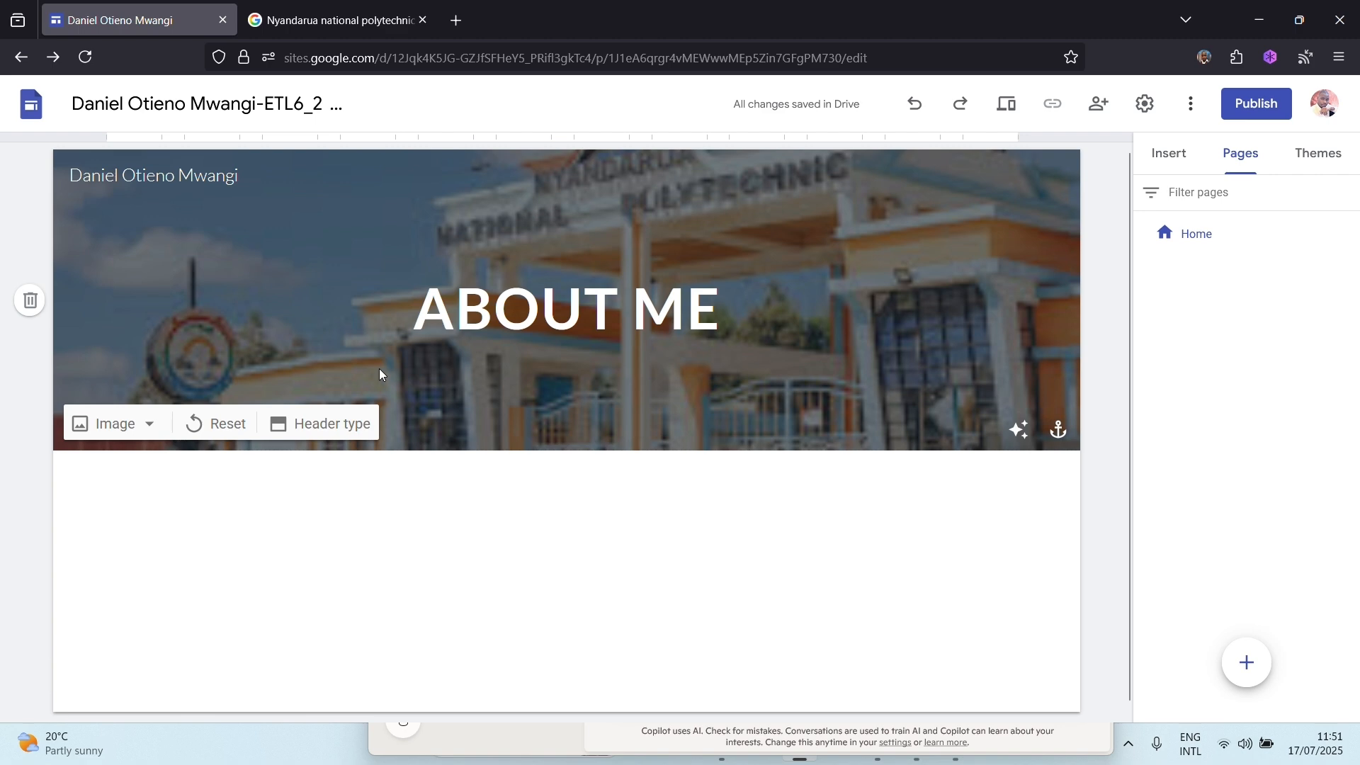
# Open the site logo's Select image picker on its Link tab
pyautogui.moveTo(145, 186)
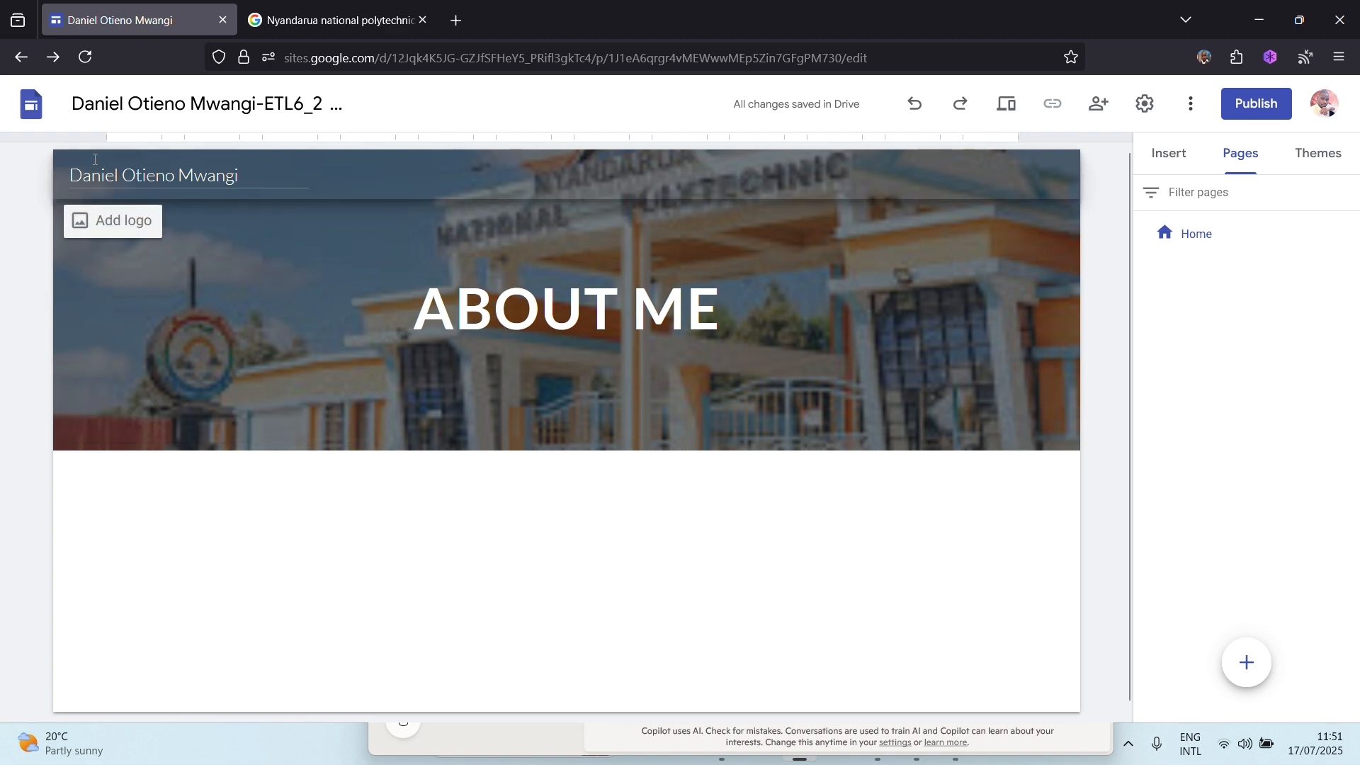
pyautogui.click(77, 225)
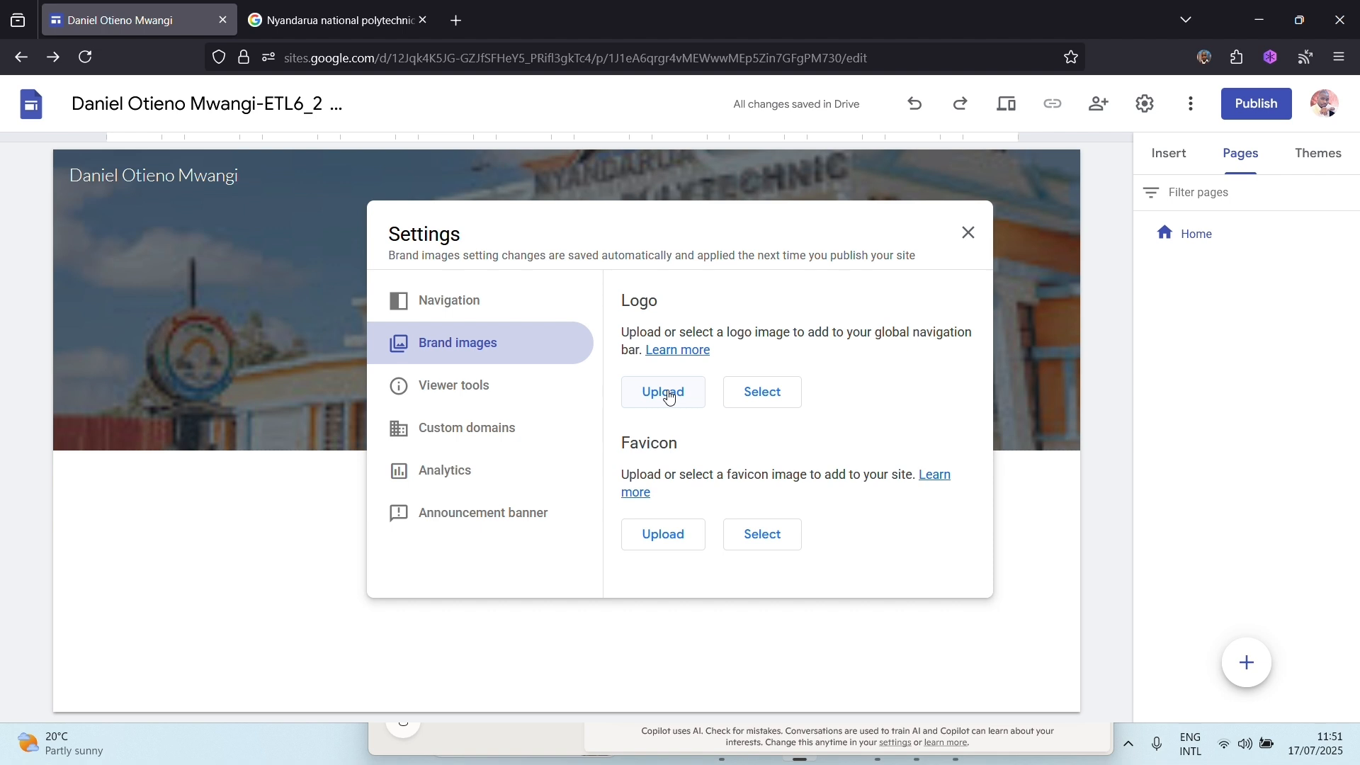
pyautogui.click(769, 395)
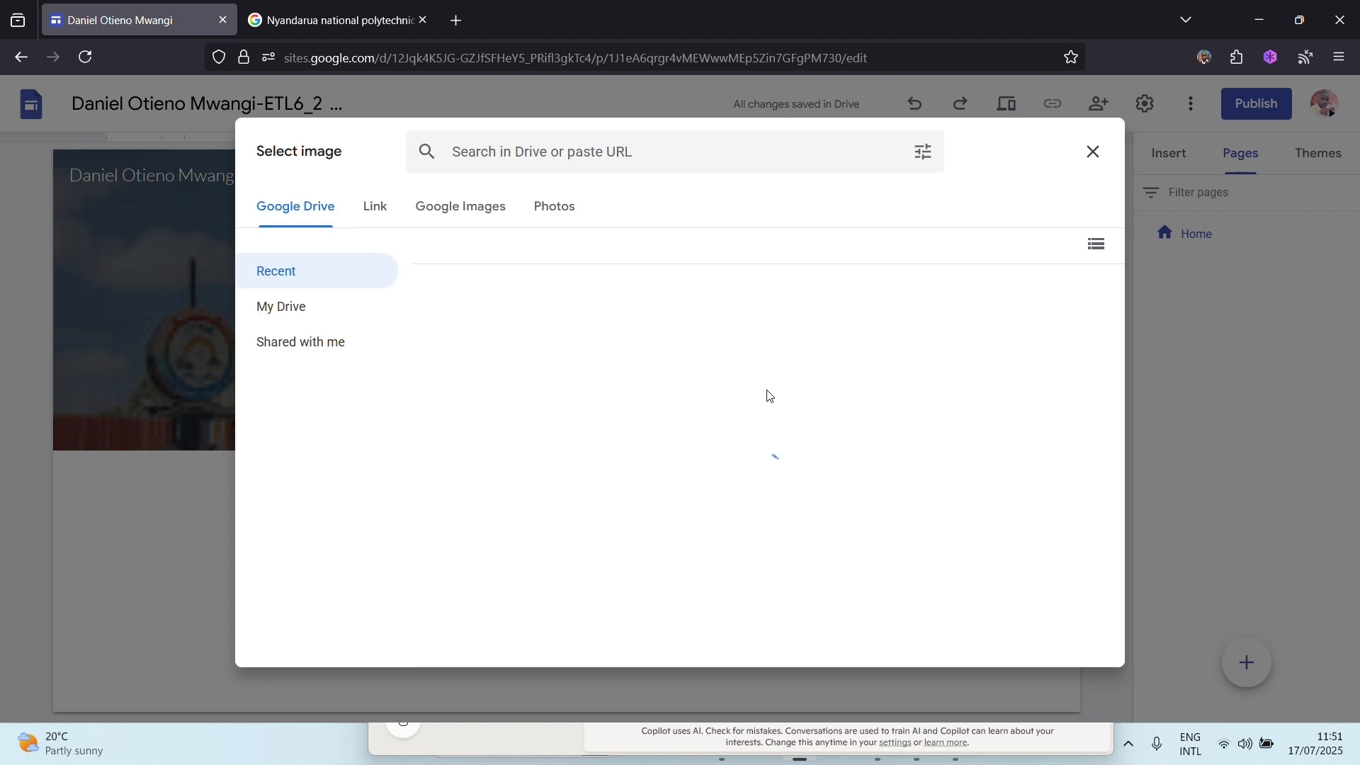
pyautogui.click(376, 207)
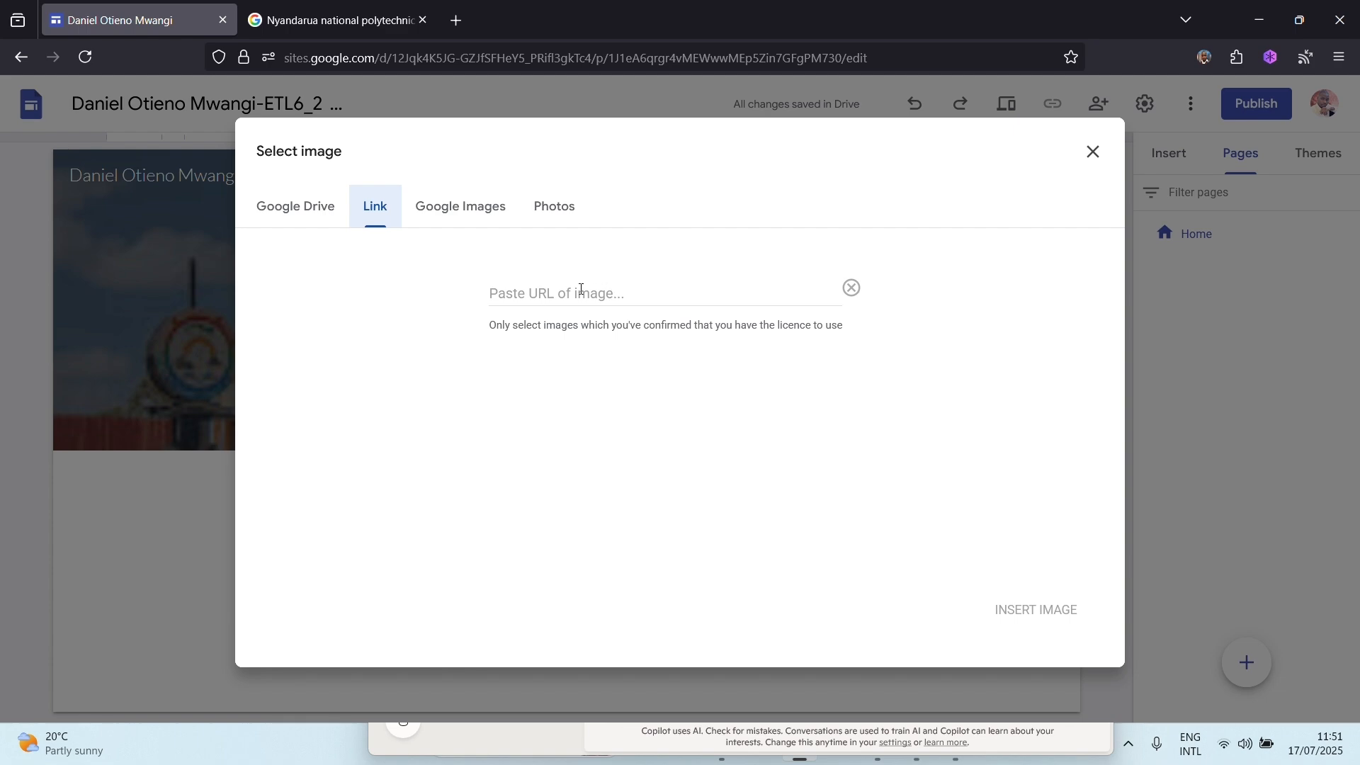
# Narrow the polytechnic image results to logos and preview the first logo
pyautogui.click(377, 27)
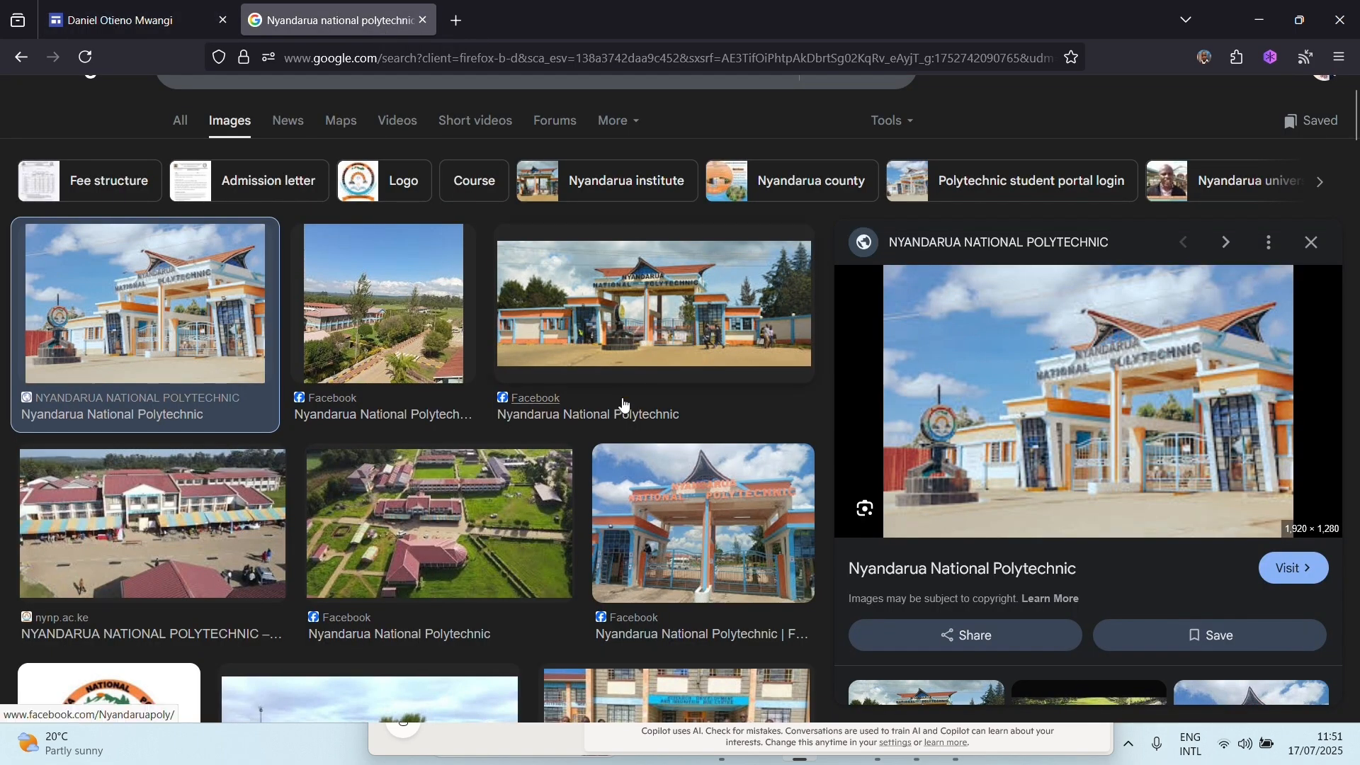
pyautogui.scroll(-5, 616, 407)
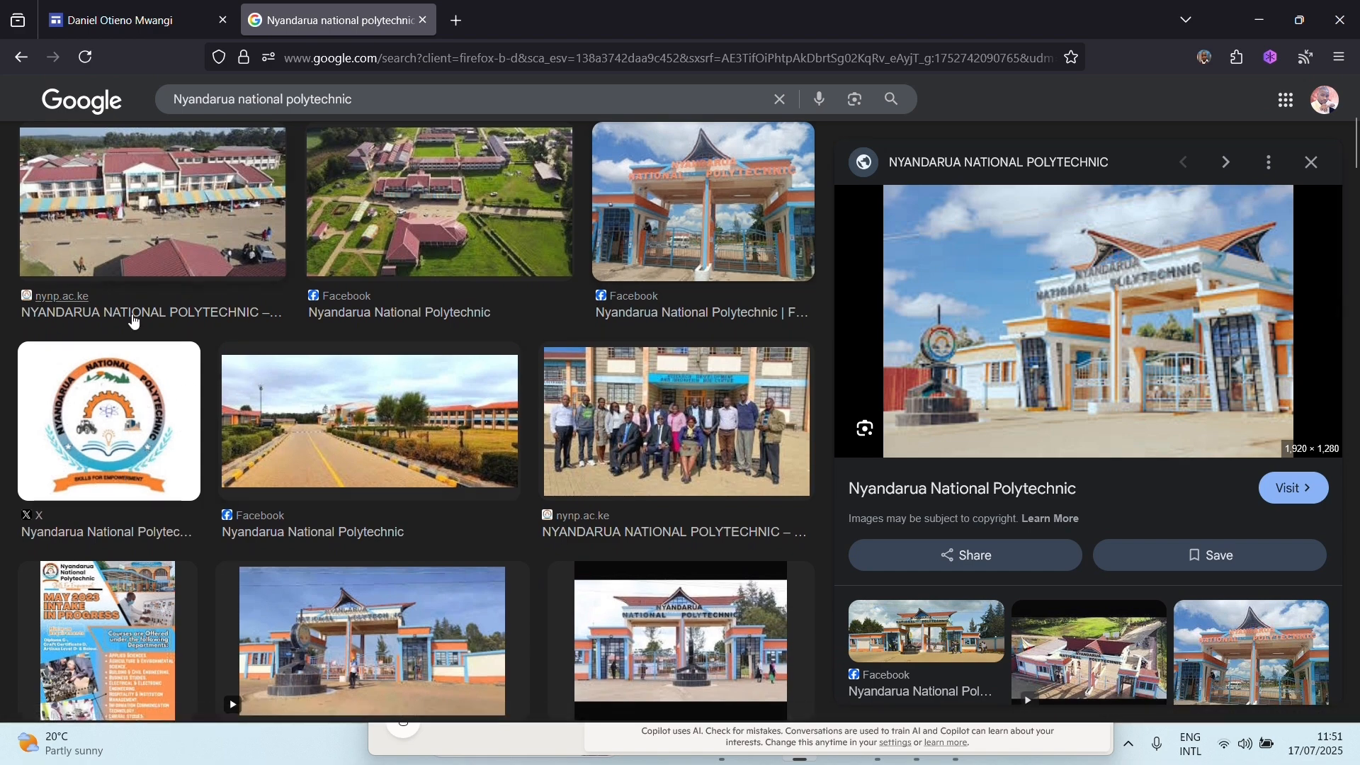
pyautogui.click(110, 373)
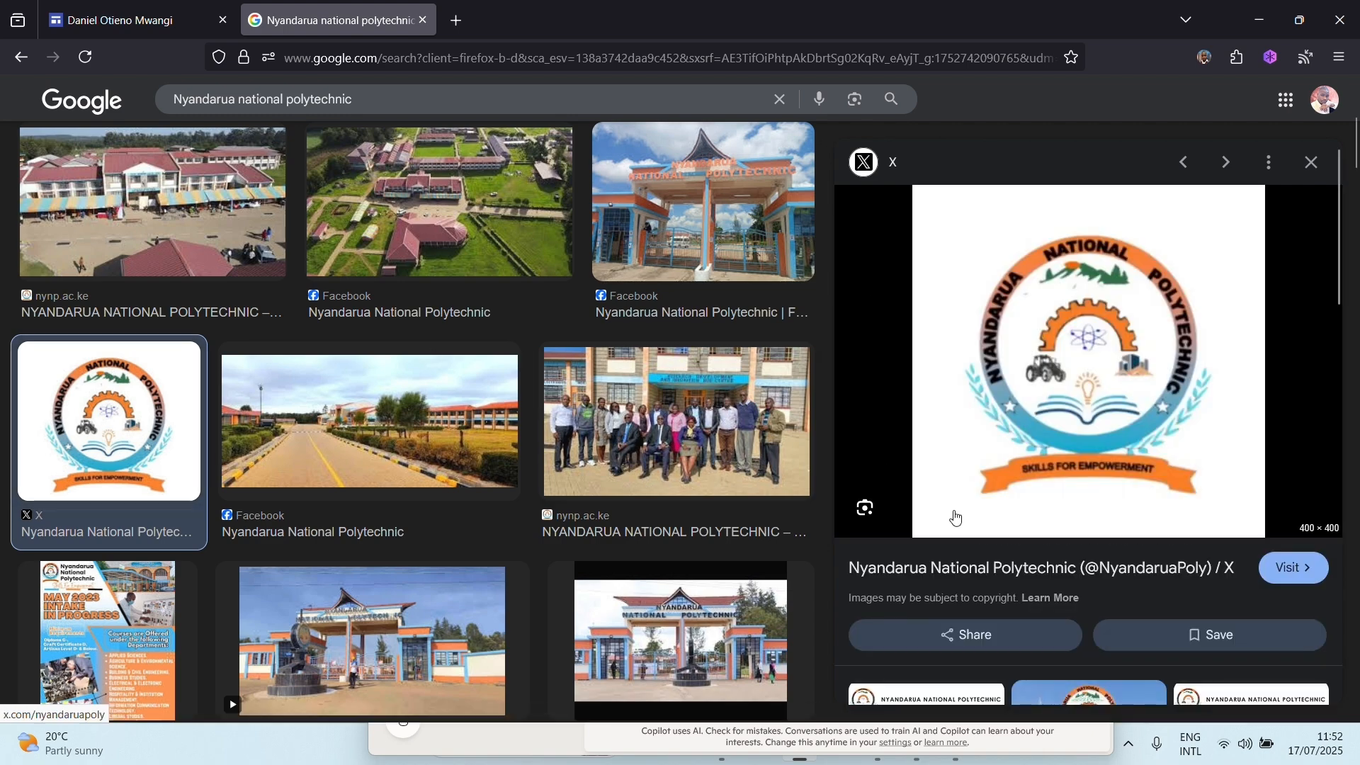
pyautogui.scroll(-2, 1095, 406)
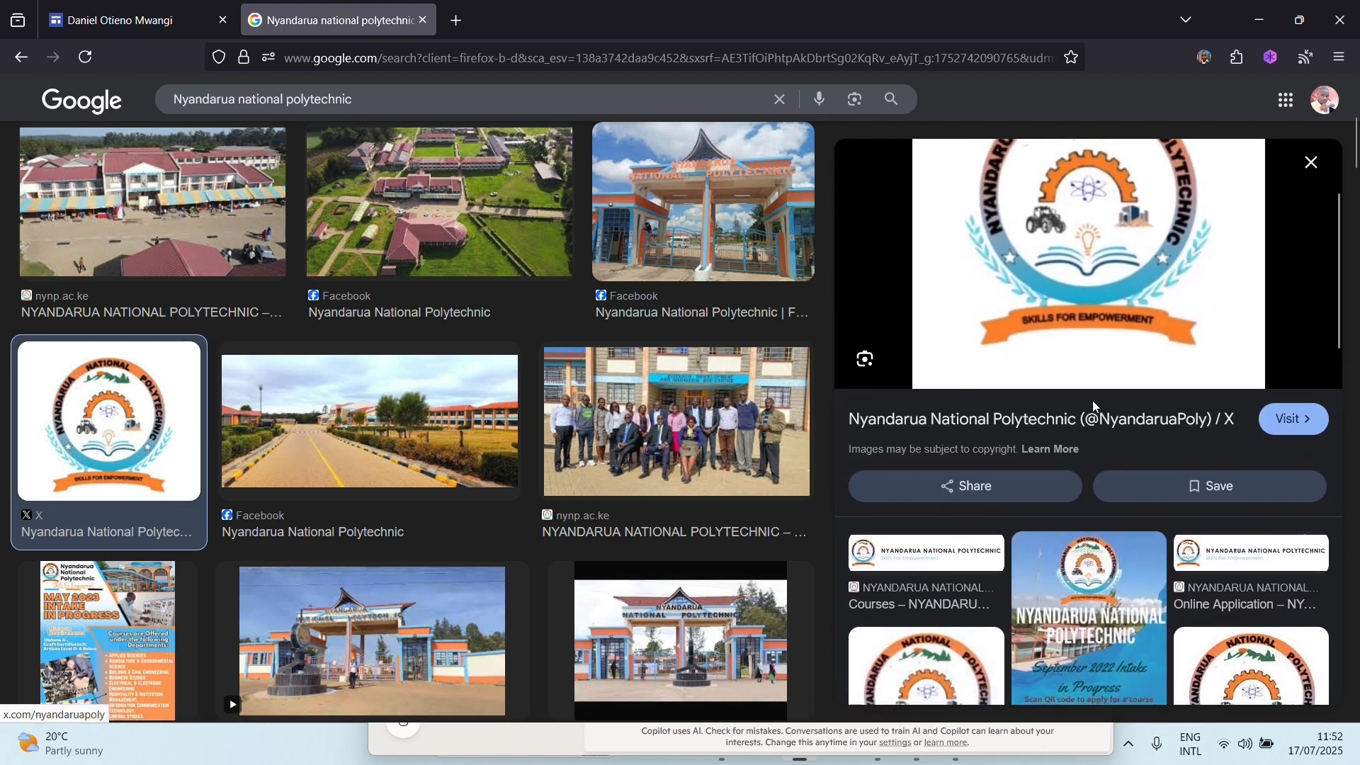
pyautogui.scroll(-1, 1094, 405)
pyautogui.scroll(3, 1094, 406)
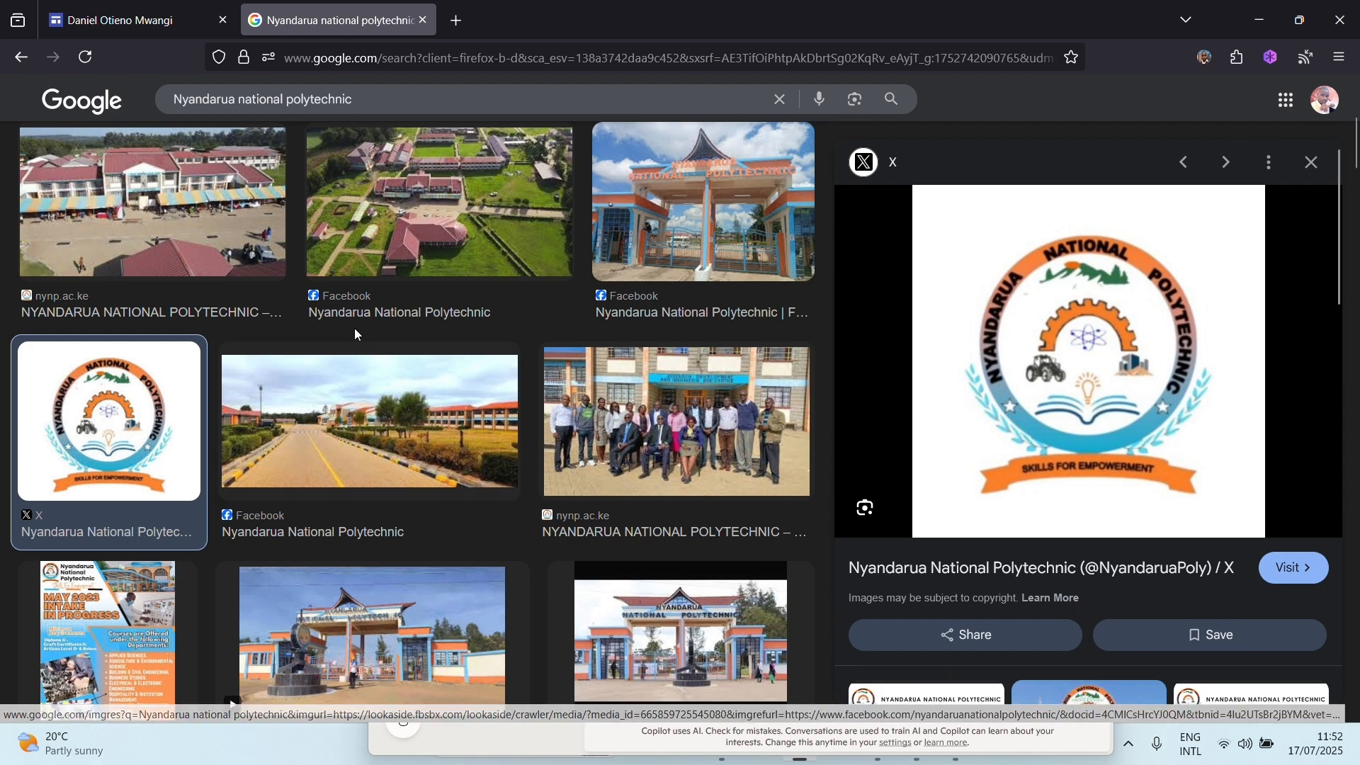
pyautogui.scroll(5, 354, 329)
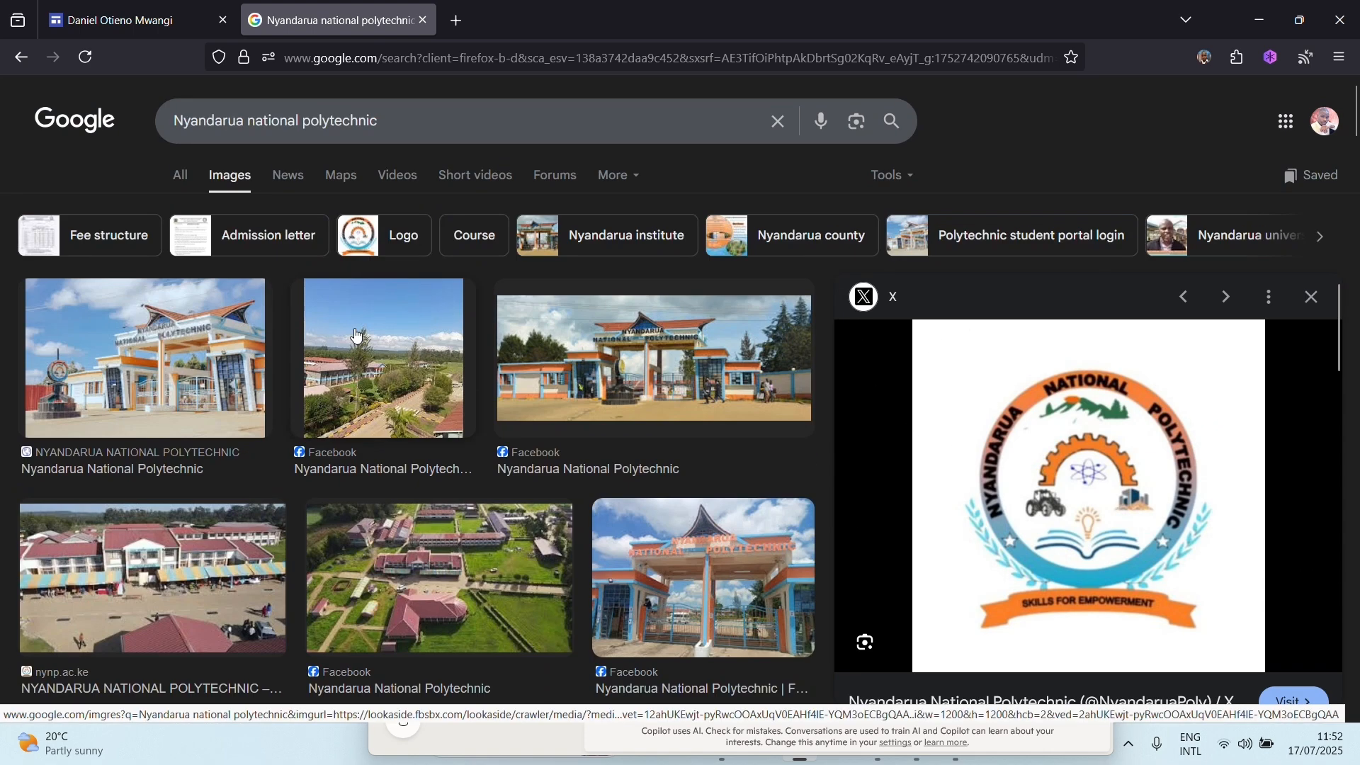
pyautogui.click(368, 242)
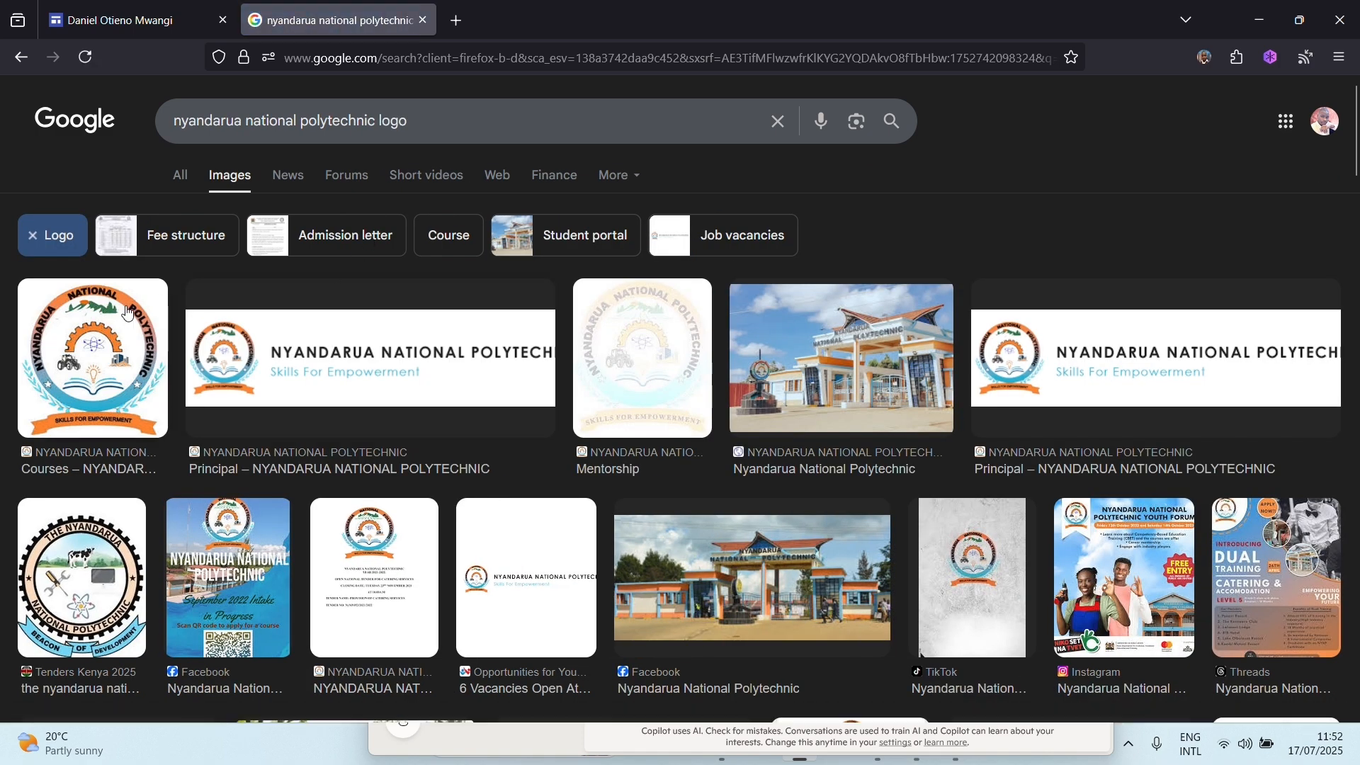
pyautogui.click(114, 348)
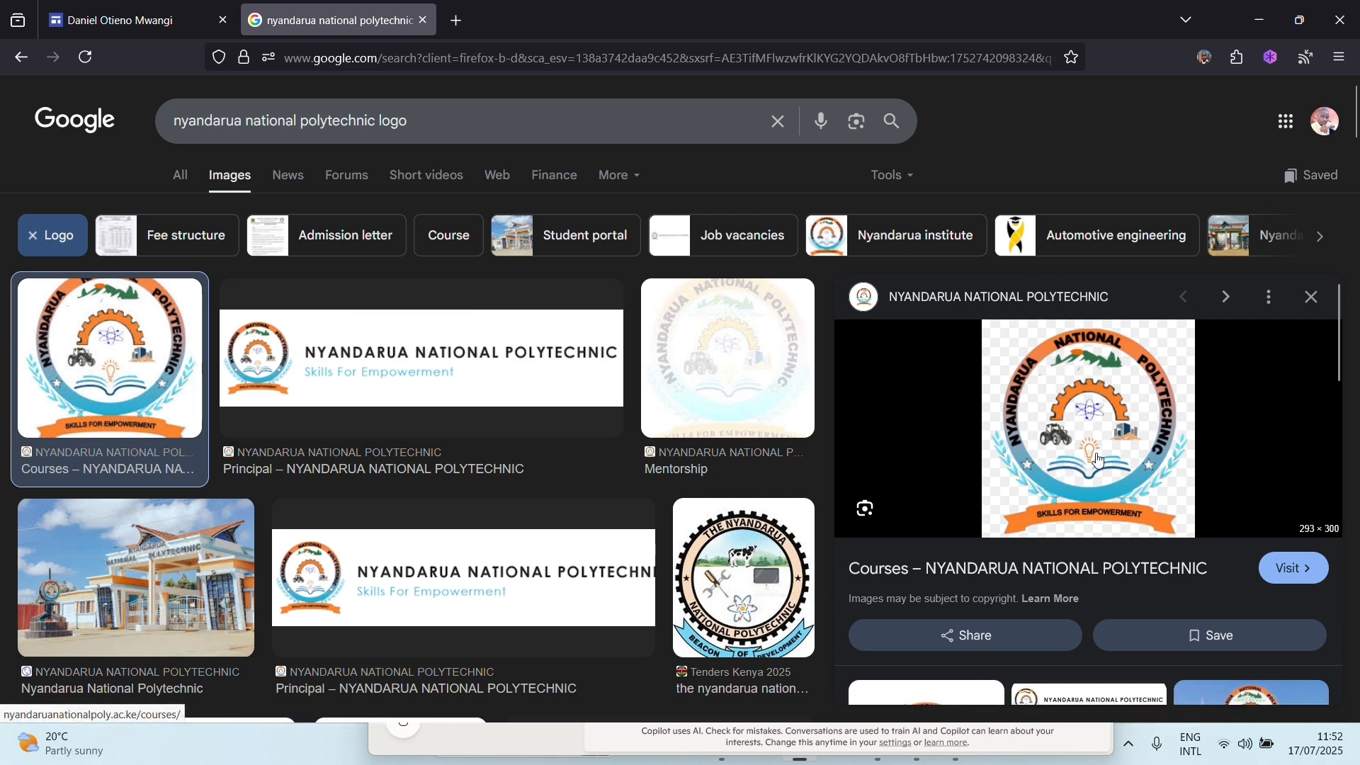
# Open the logo's source page, then copy the logo image's share link
pyautogui.rightClick(1094, 412)
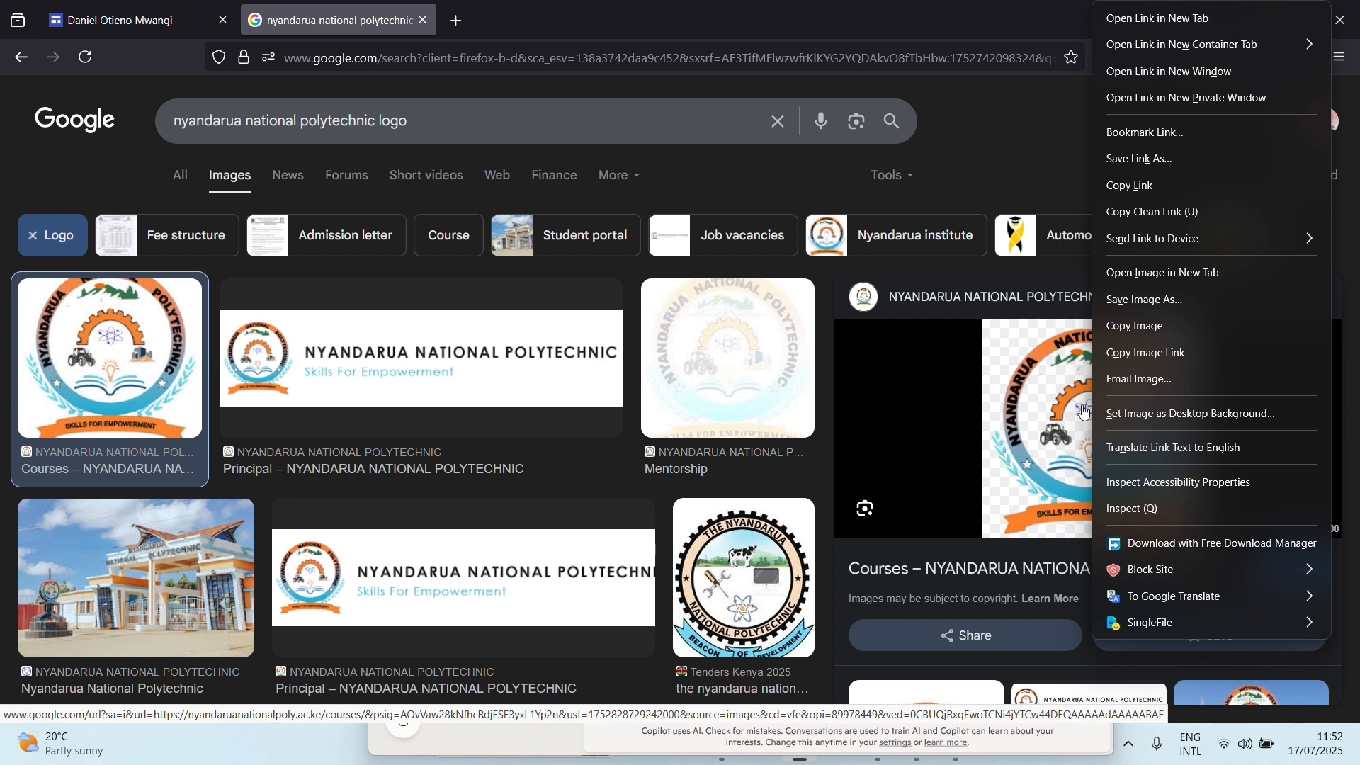
pyautogui.click(996, 404)
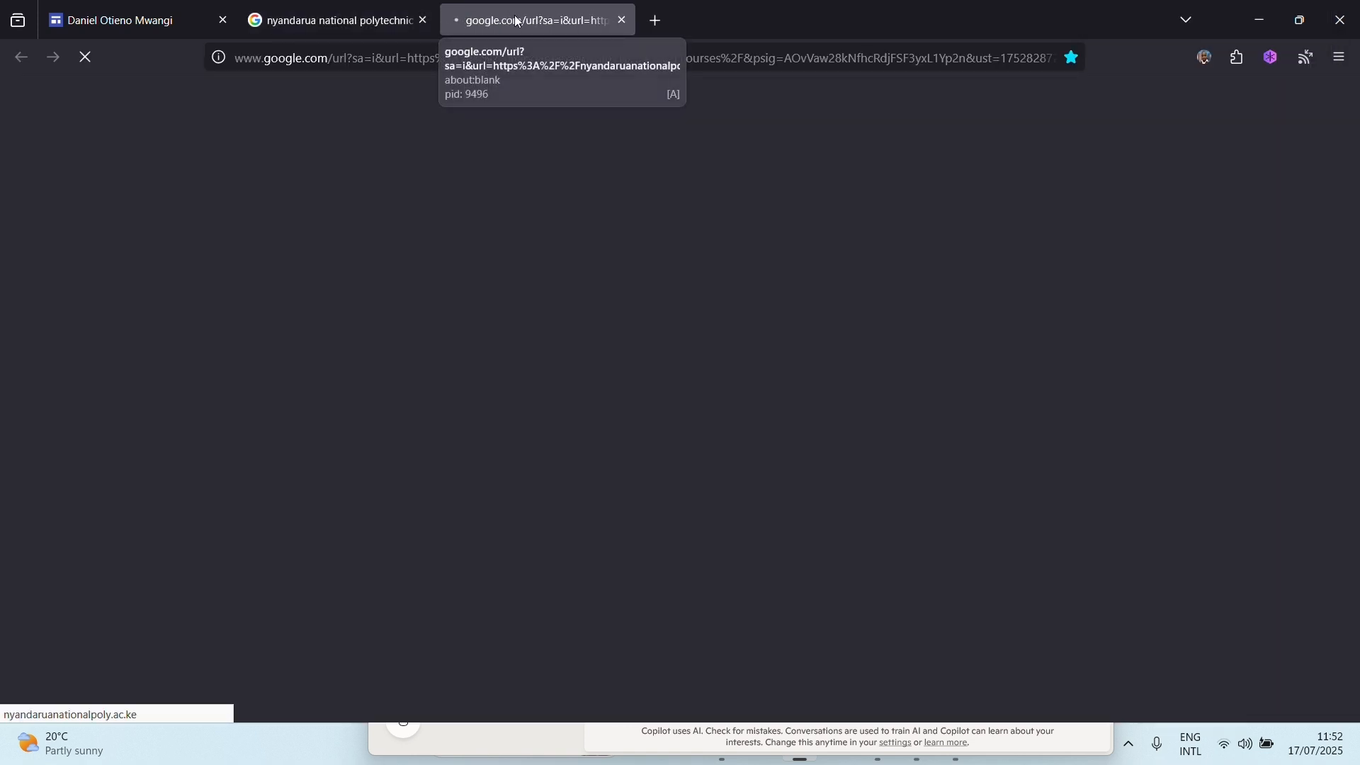
pyautogui.click(358, 21)
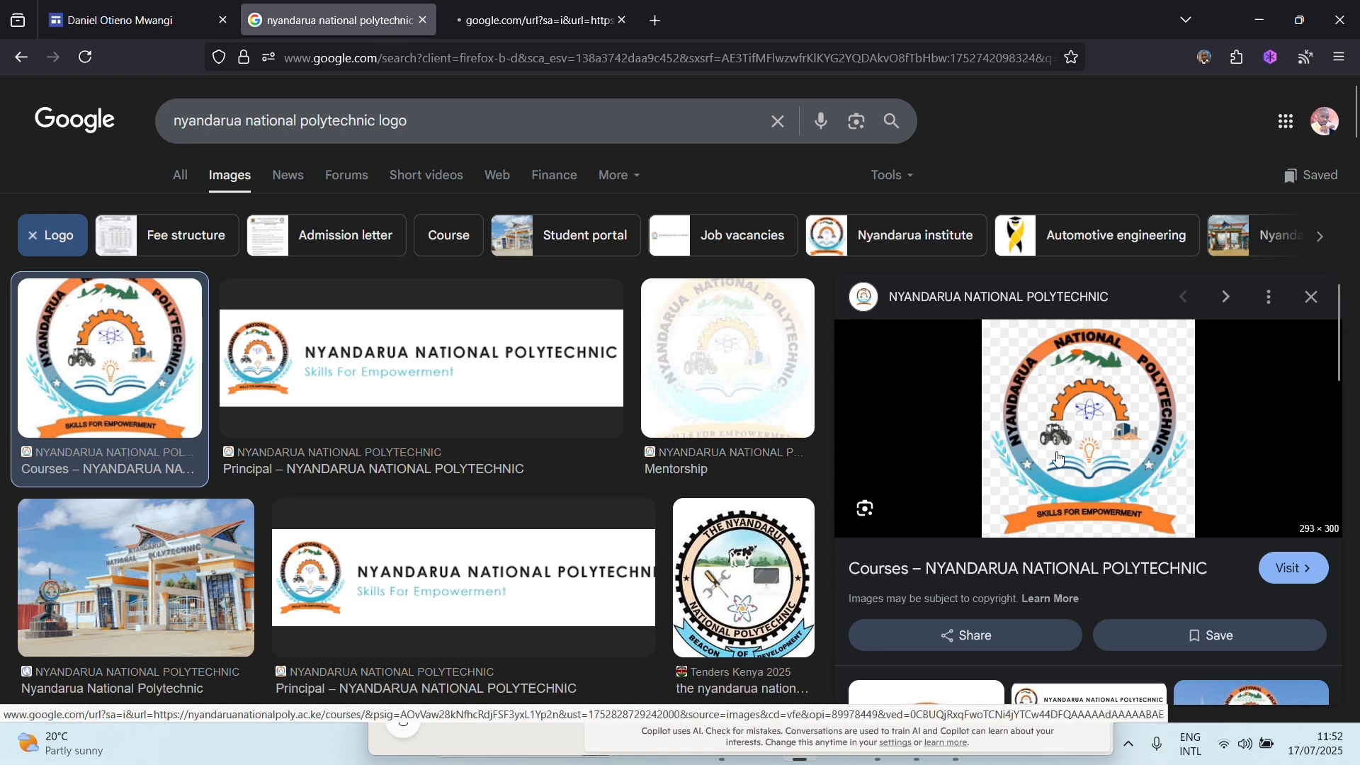
pyautogui.click(945, 635)
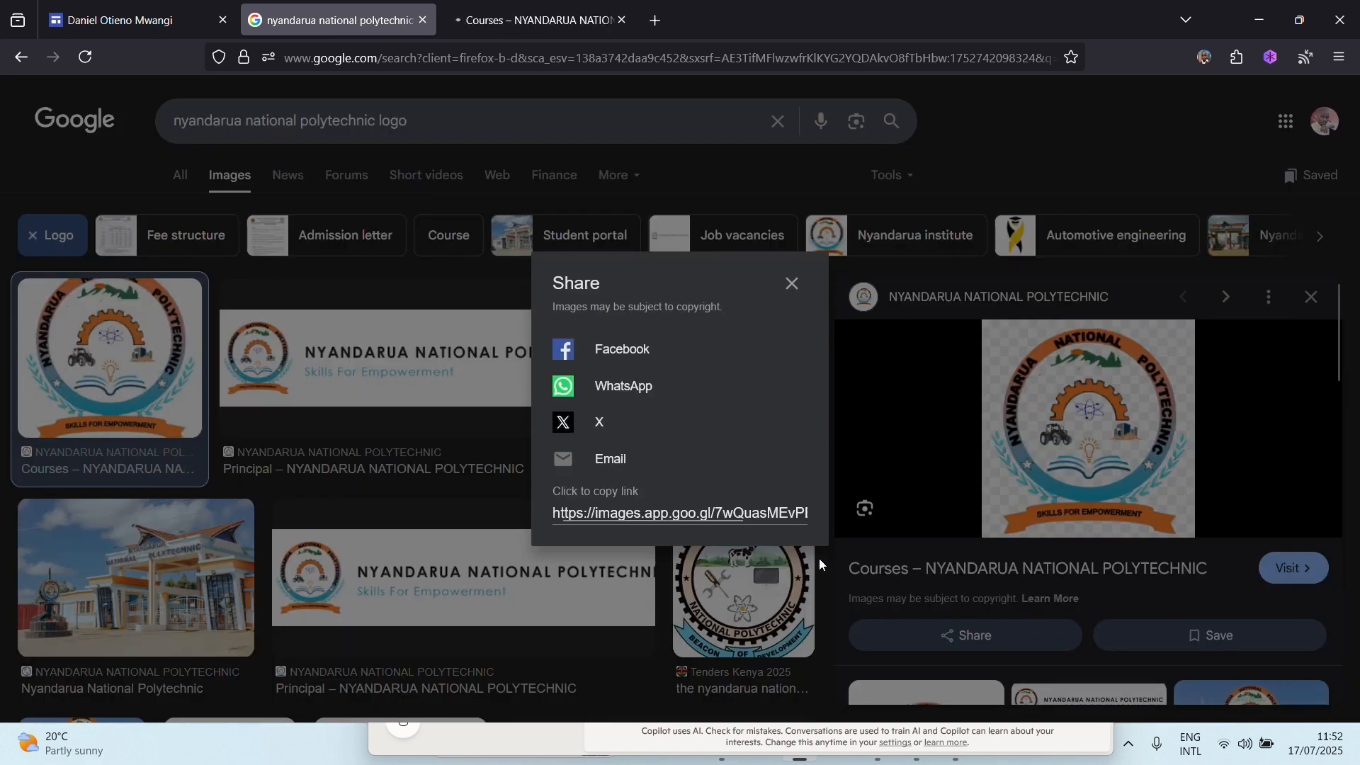
pyautogui.click(706, 515)
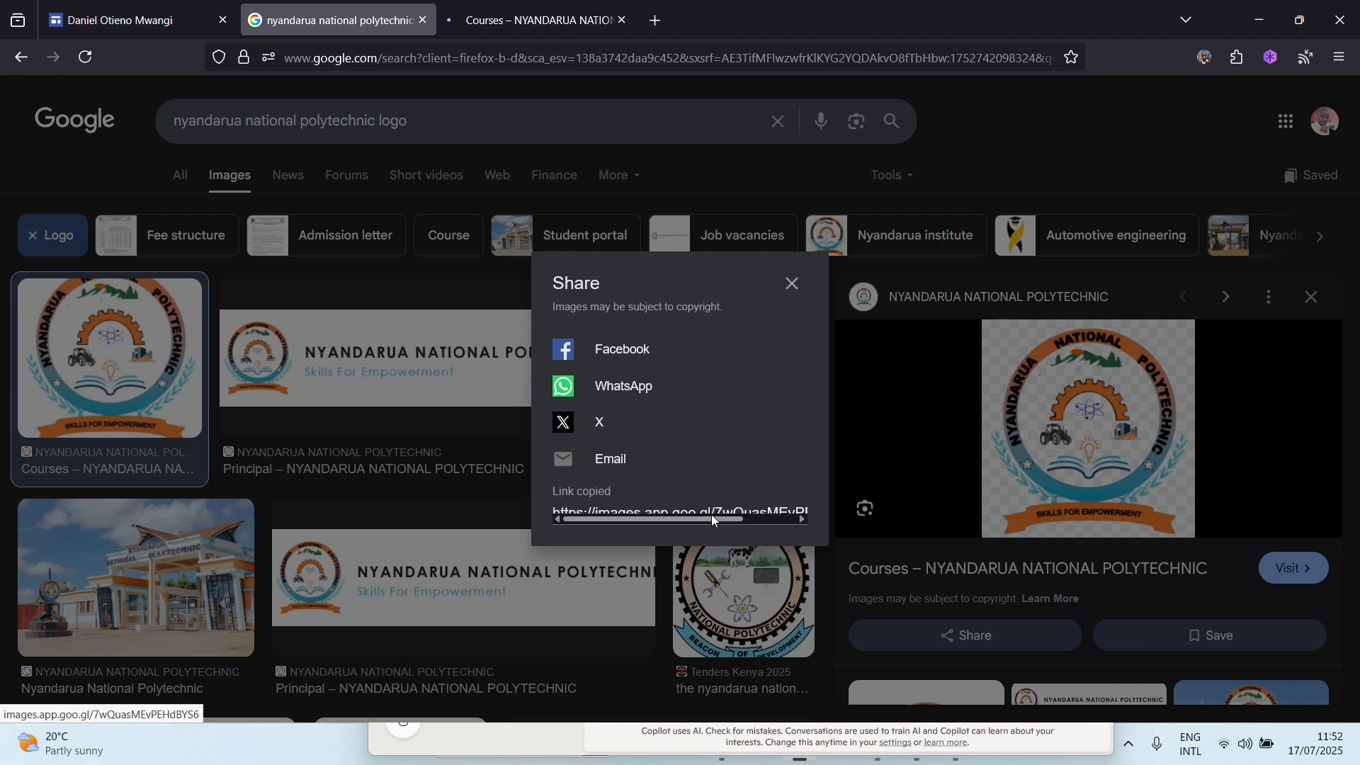
pyautogui.click(134, 20)
# Paste the short share link as the logo URL, then delete it once rejected
pyautogui.click(565, 302)
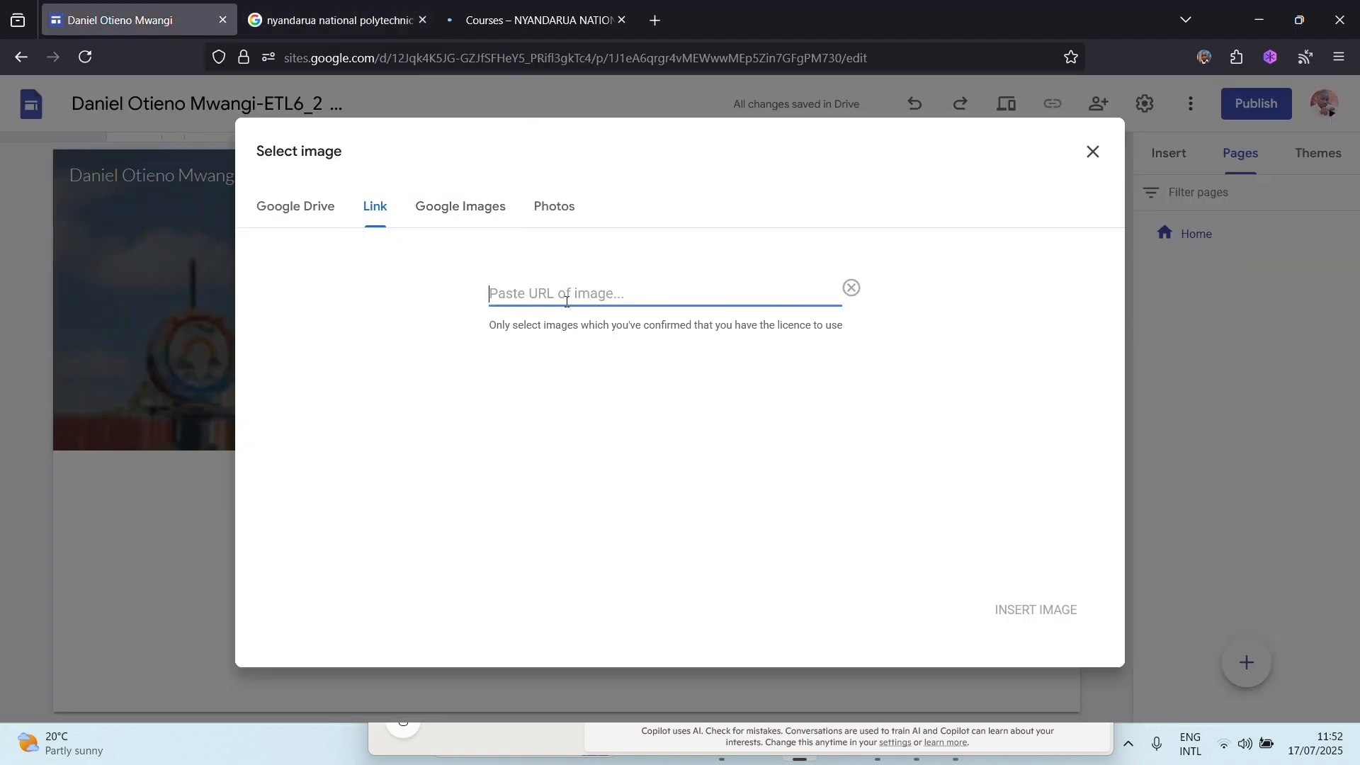
pyautogui.write('https://images.app.goo.gl/7wQuasMEvPEHdBYS6')
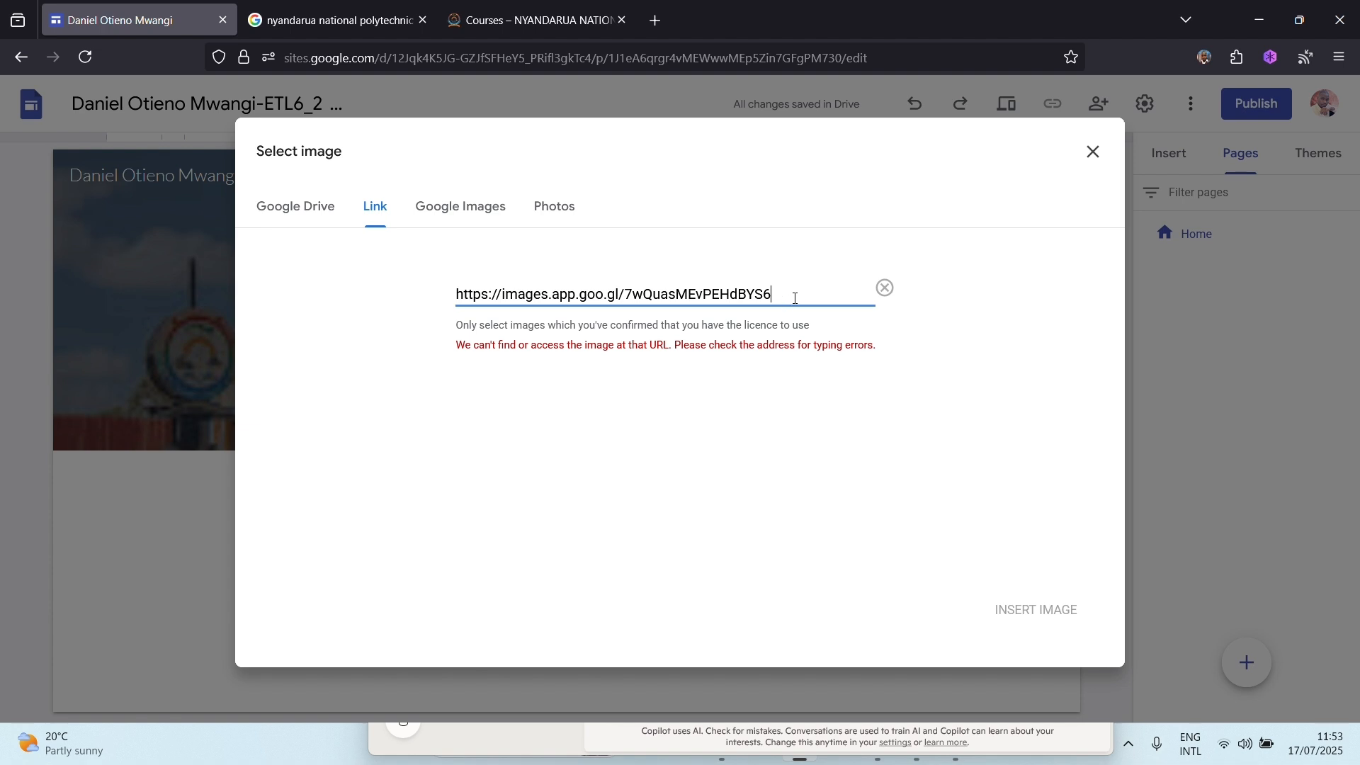
pyautogui.press('BackSpace')
pyautogui.press('BackSpace')
pyautogui.press('BackSpace')
pyautogui.press('BackSpace')
pyautogui.press('BackSpace')
pyautogui.press('BackSpace')
pyautogui.press('BackSpace')
pyautogui.press('BackSpace')
pyautogui.press('BackSpace')
pyautogui.press('BackSpace')
pyautogui.press('BackSpace')
pyautogui.press('BackSpace')
pyautogui.press('BackSpace')
pyautogui.press('BackSpace')
pyautogui.press('BackSpace')
pyautogui.press('BackSpace')
pyautogui.press('BackSpace')
pyautogui.press('BackSpace')
pyautogui.press('BackSpace')
pyautogui.press('BackSpace')
pyautogui.press('BackSpace')
pyautogui.press('BackSpace')
pyautogui.press('BackSpace')
pyautogui.press('BackSpace')
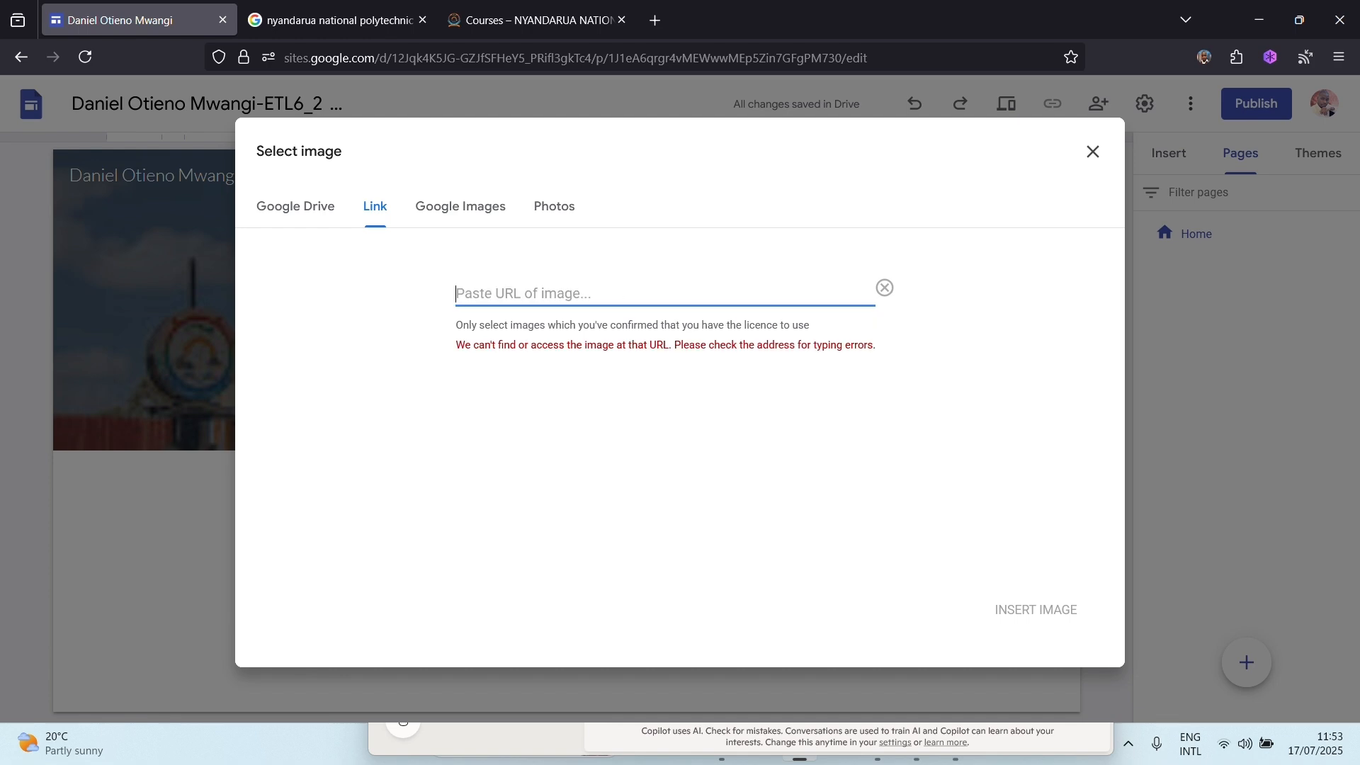
# Dismiss the share options and copy the logo preview's direct image link
pyautogui.click(340, 20)
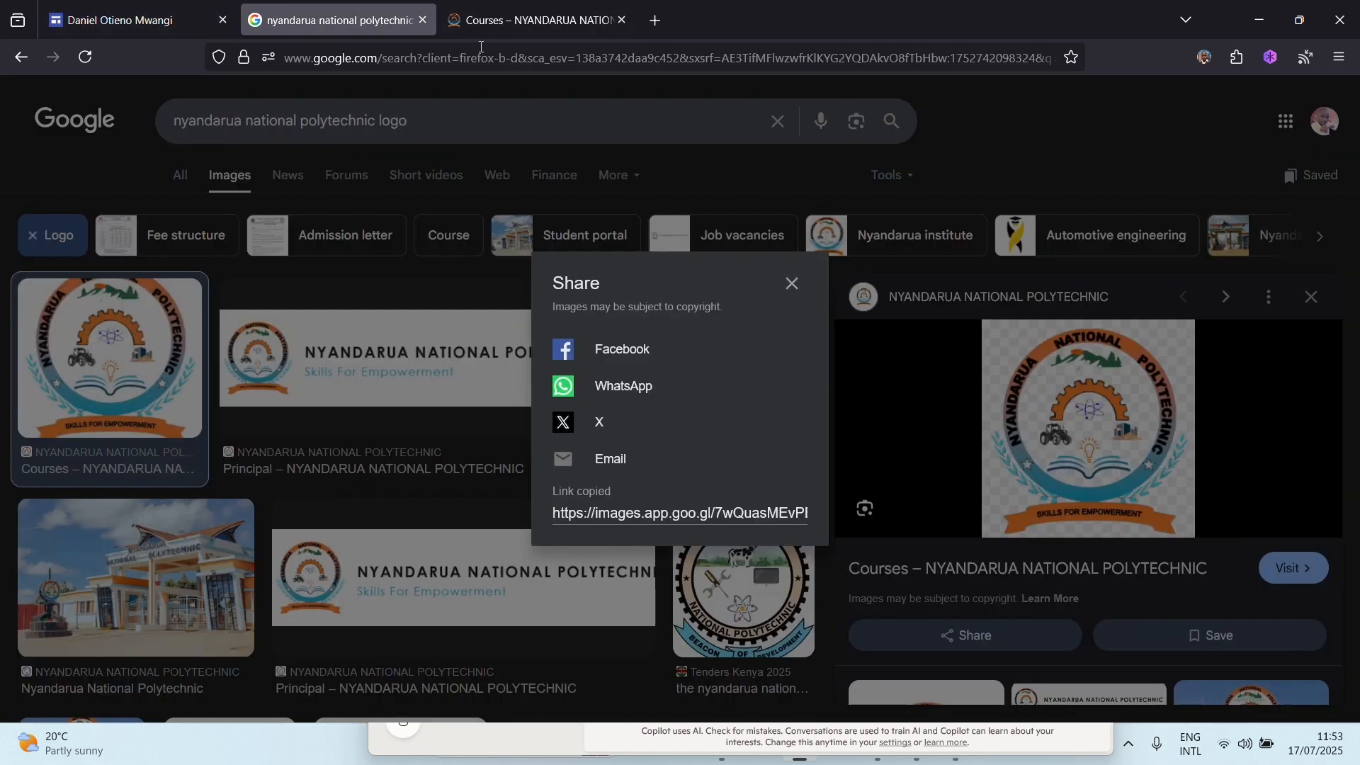
pyautogui.click(793, 284)
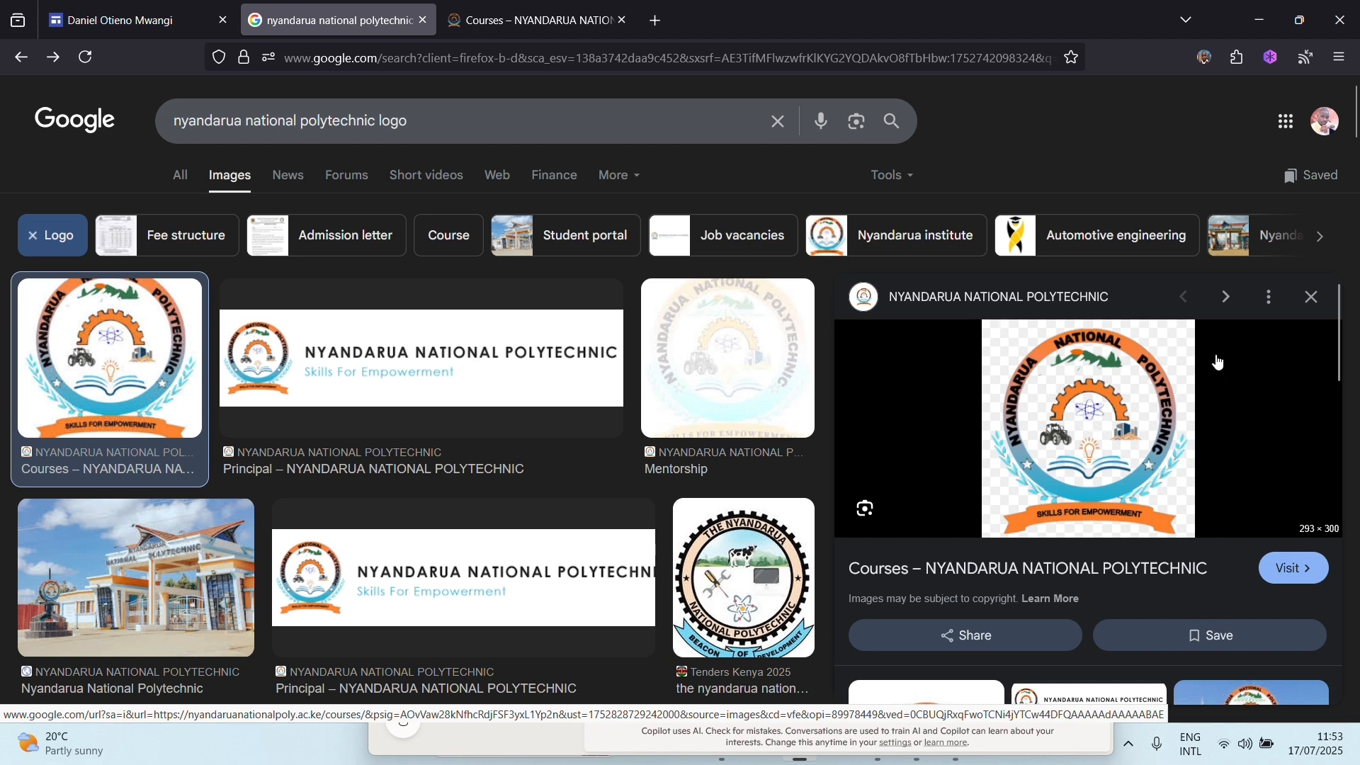
pyautogui.rightClick(1121, 405)
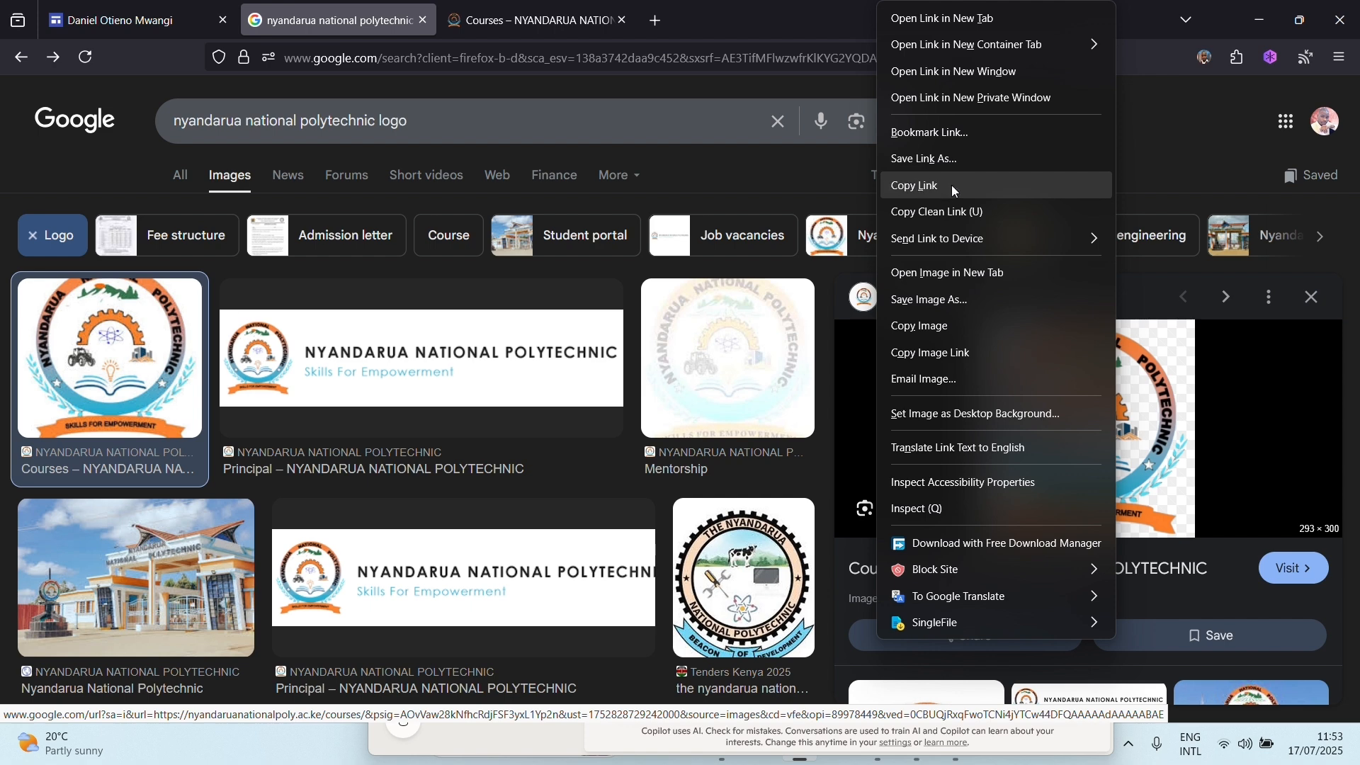
pyautogui.click(936, 352)
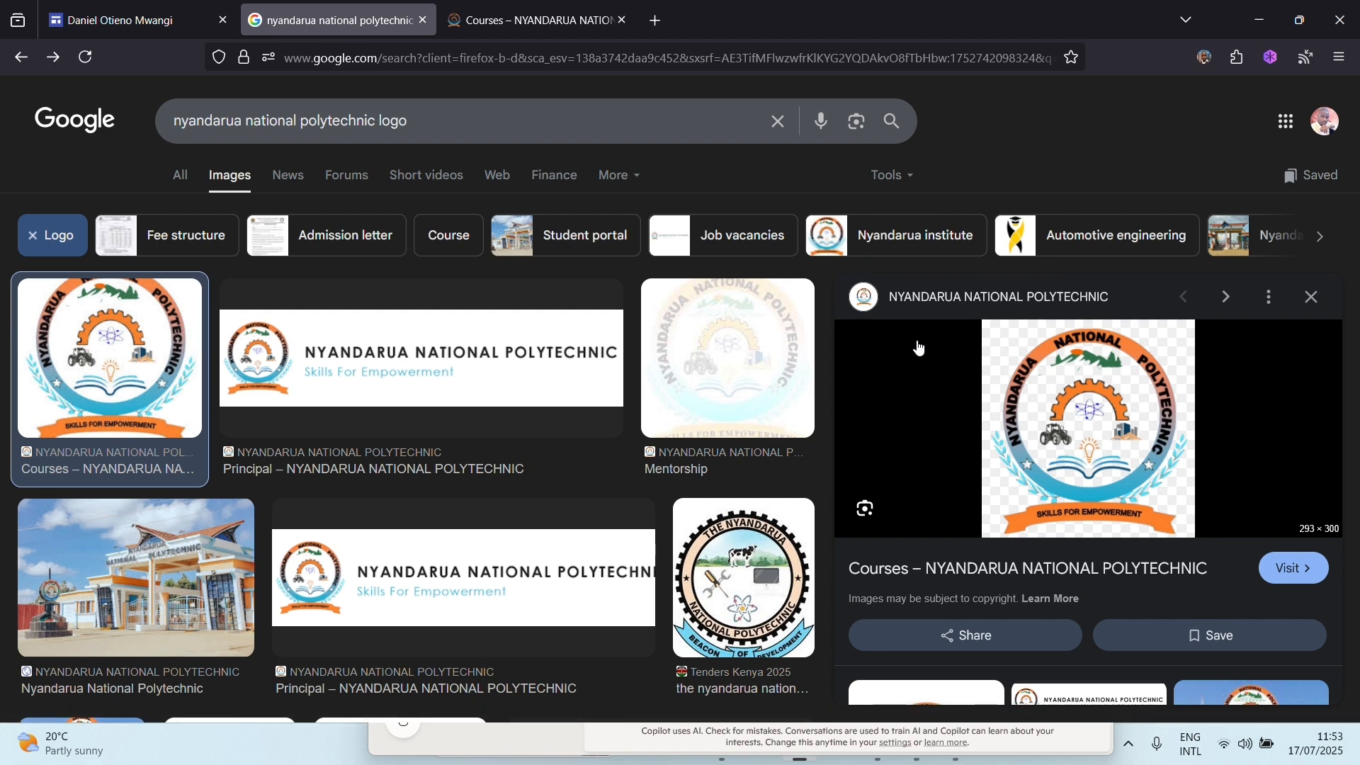
pyautogui.click(103, 10)
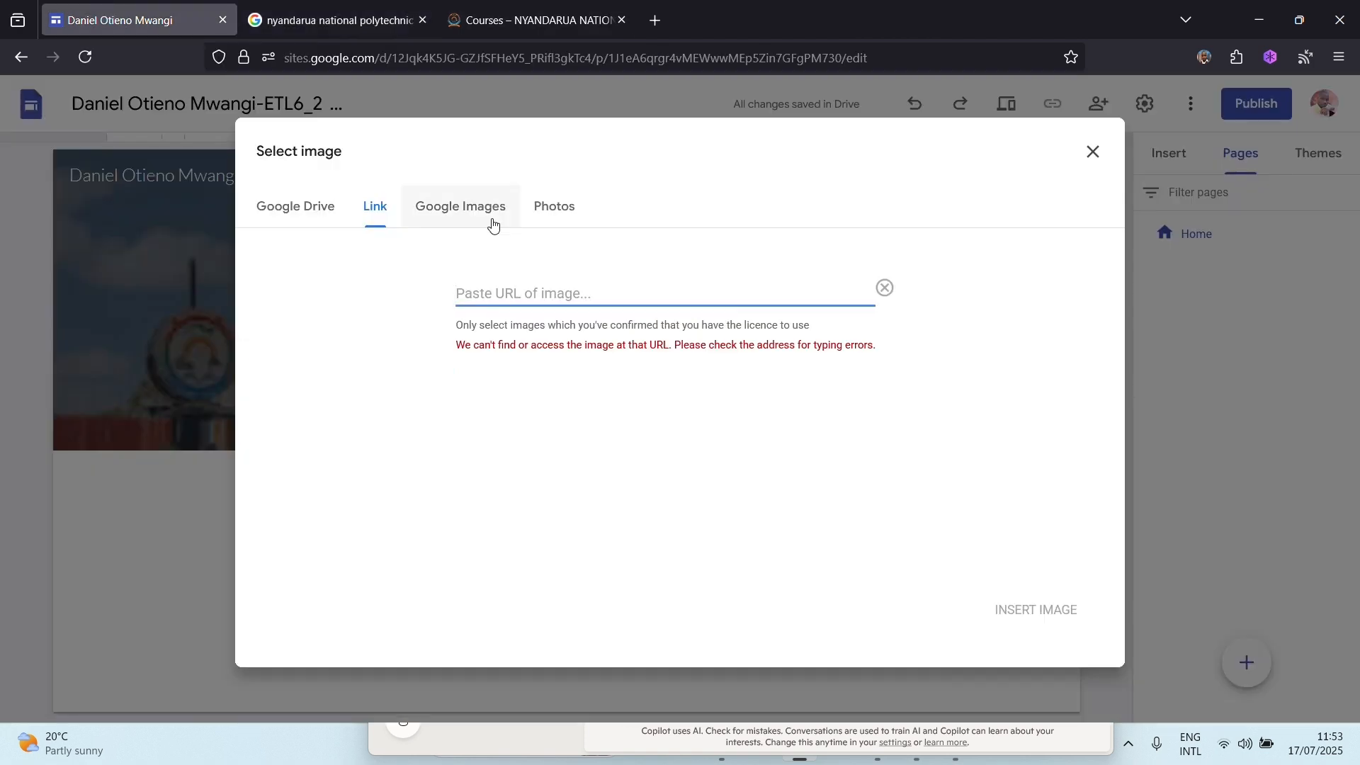
# Paste the polytechnic logo's direct address and insert it as the brand logo
pyautogui.hotkey('ctrl', 'v')
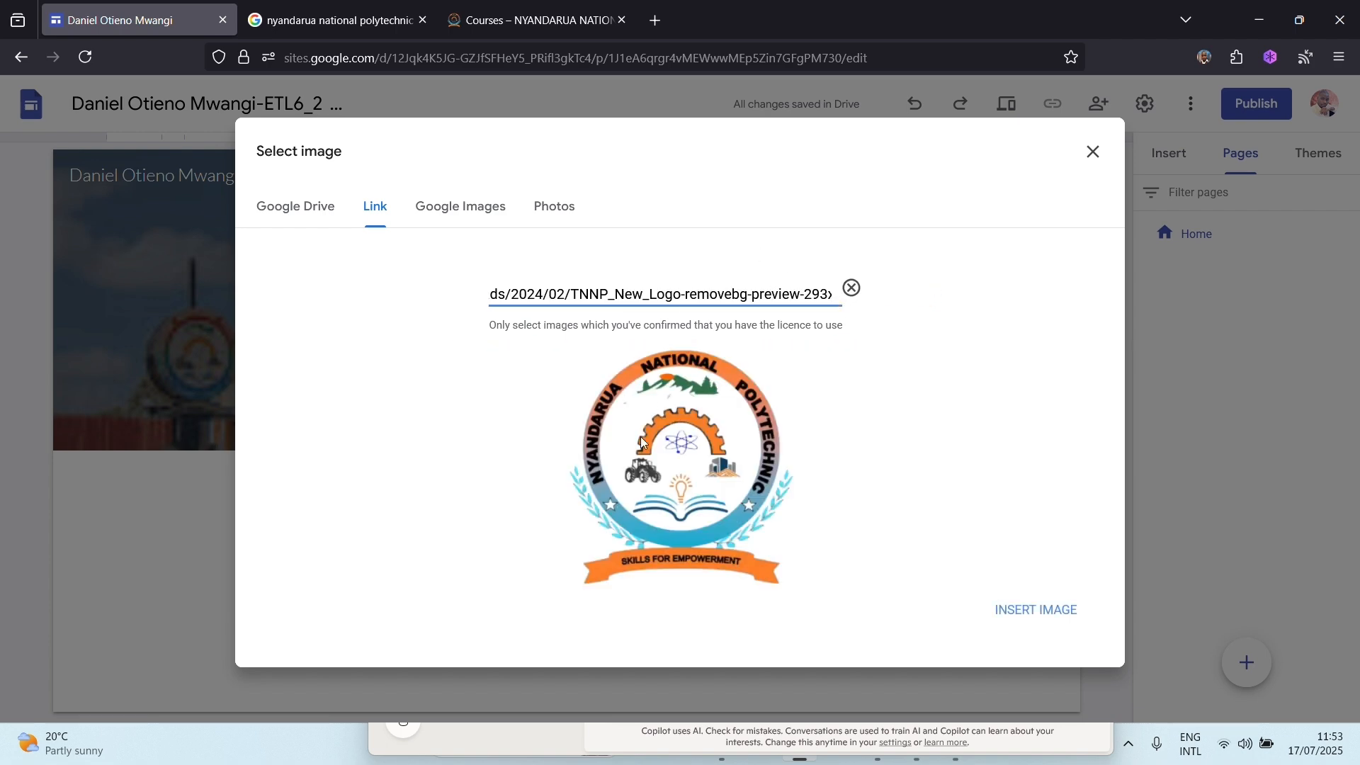
pyautogui.click(1018, 611)
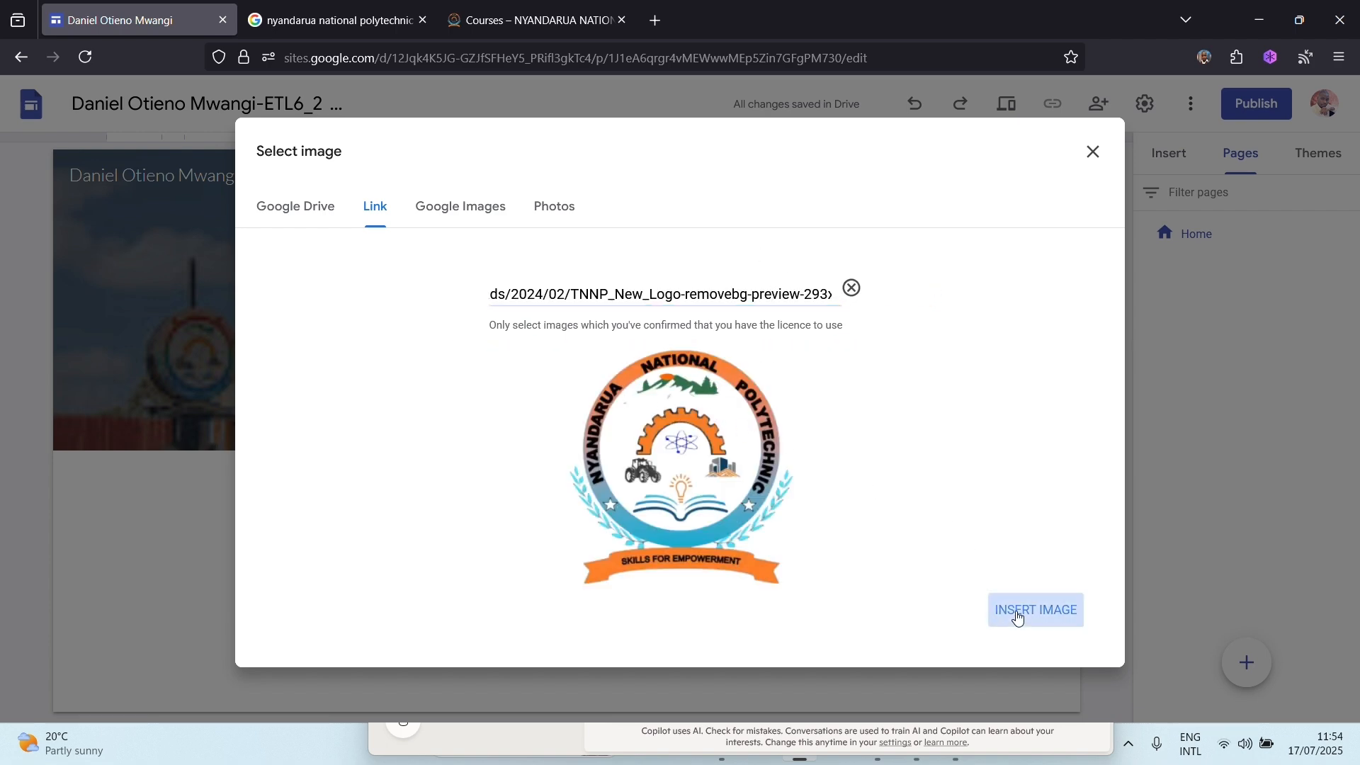
pyautogui.scroll(-3, 776, 552)
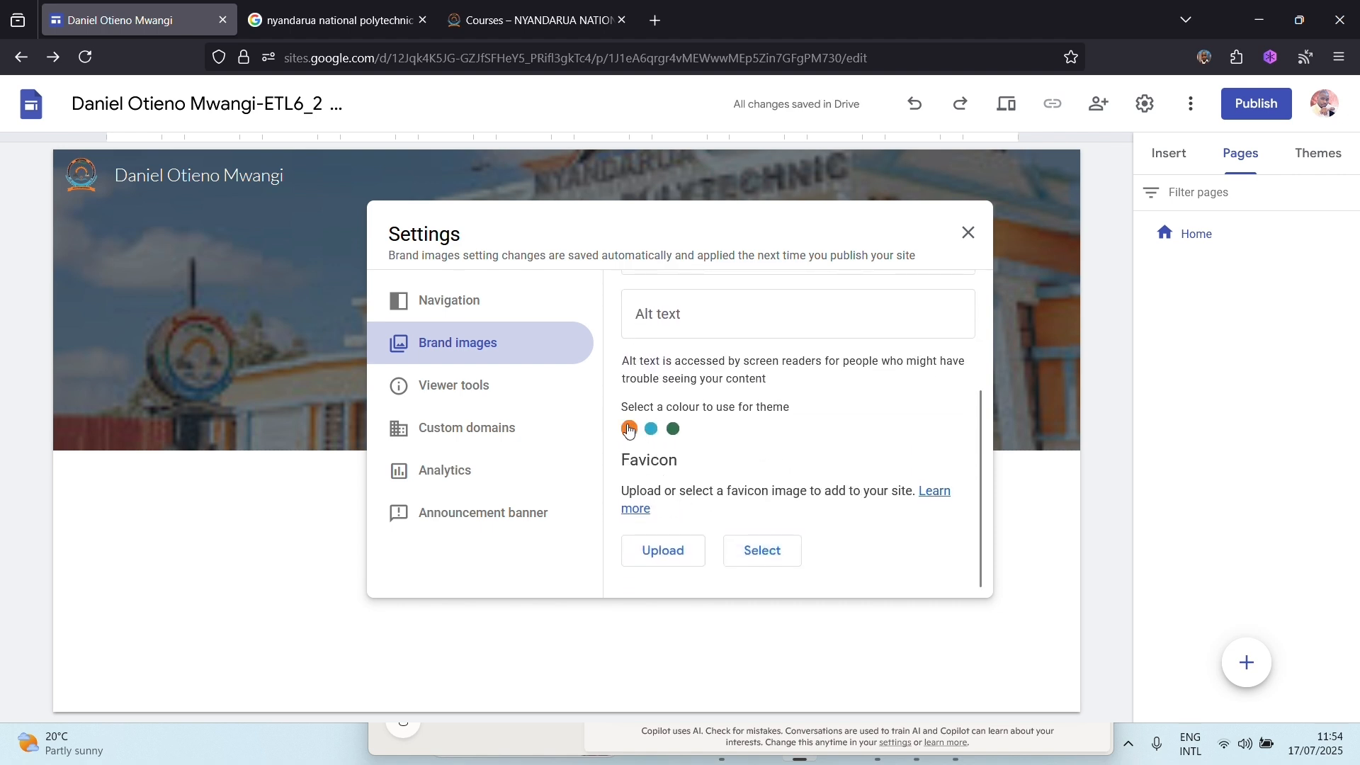
# Try the light-blue theme colour, then switch back to orange
pyautogui.click(629, 430)
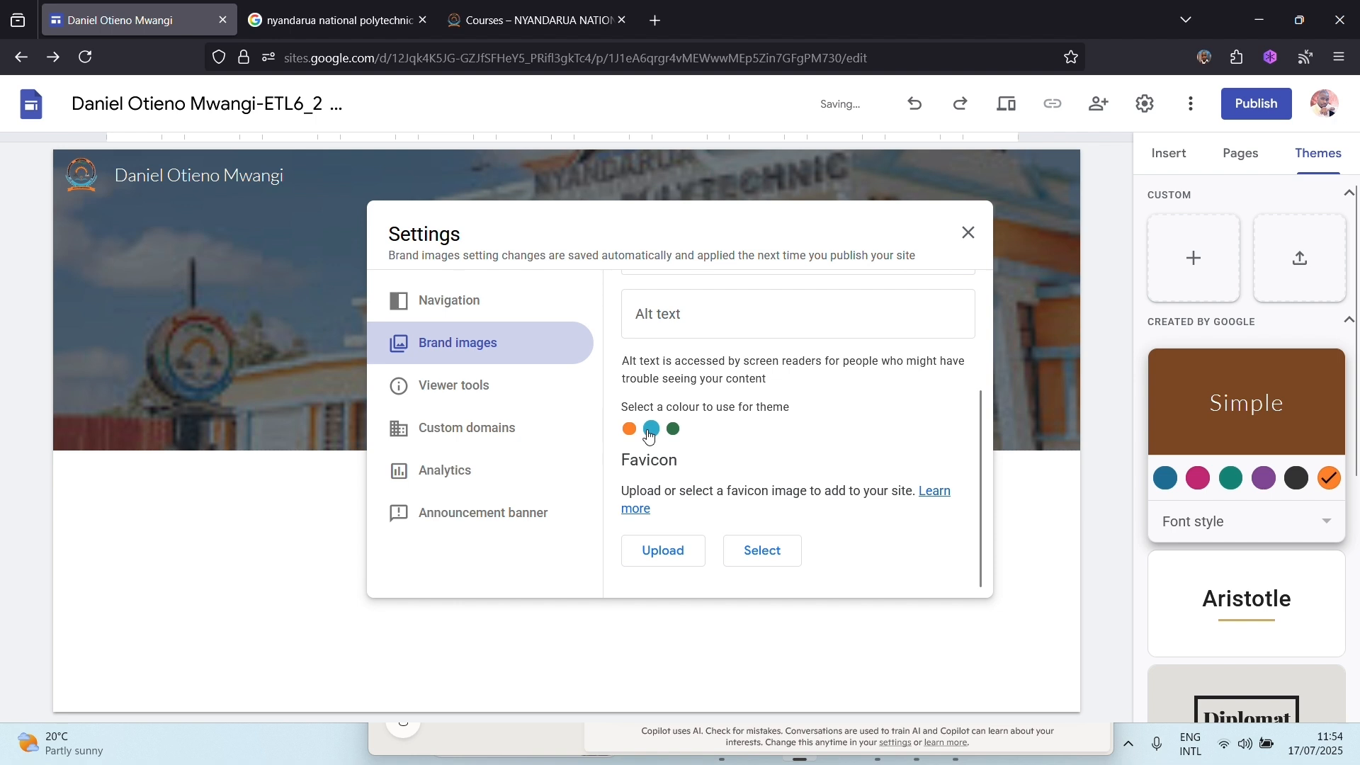
pyautogui.click(649, 430)
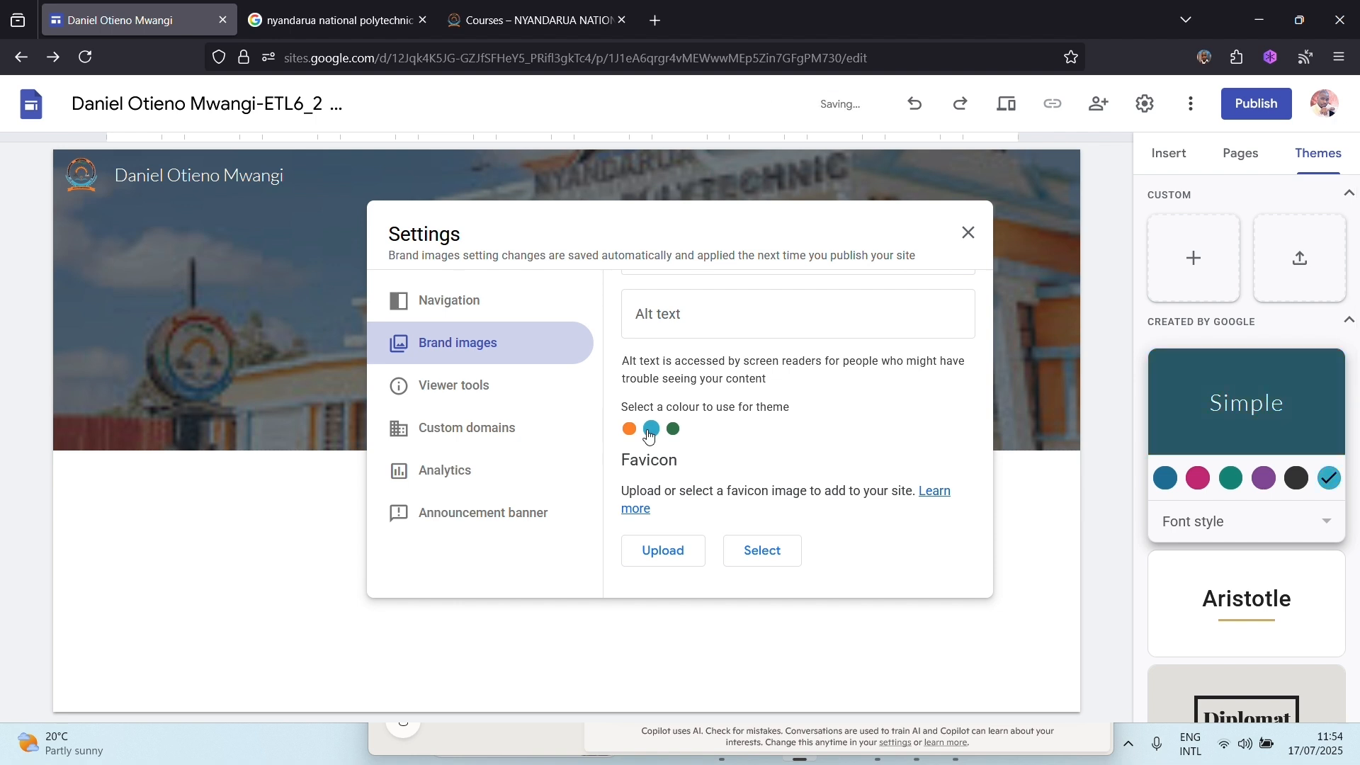
pyautogui.click(630, 431)
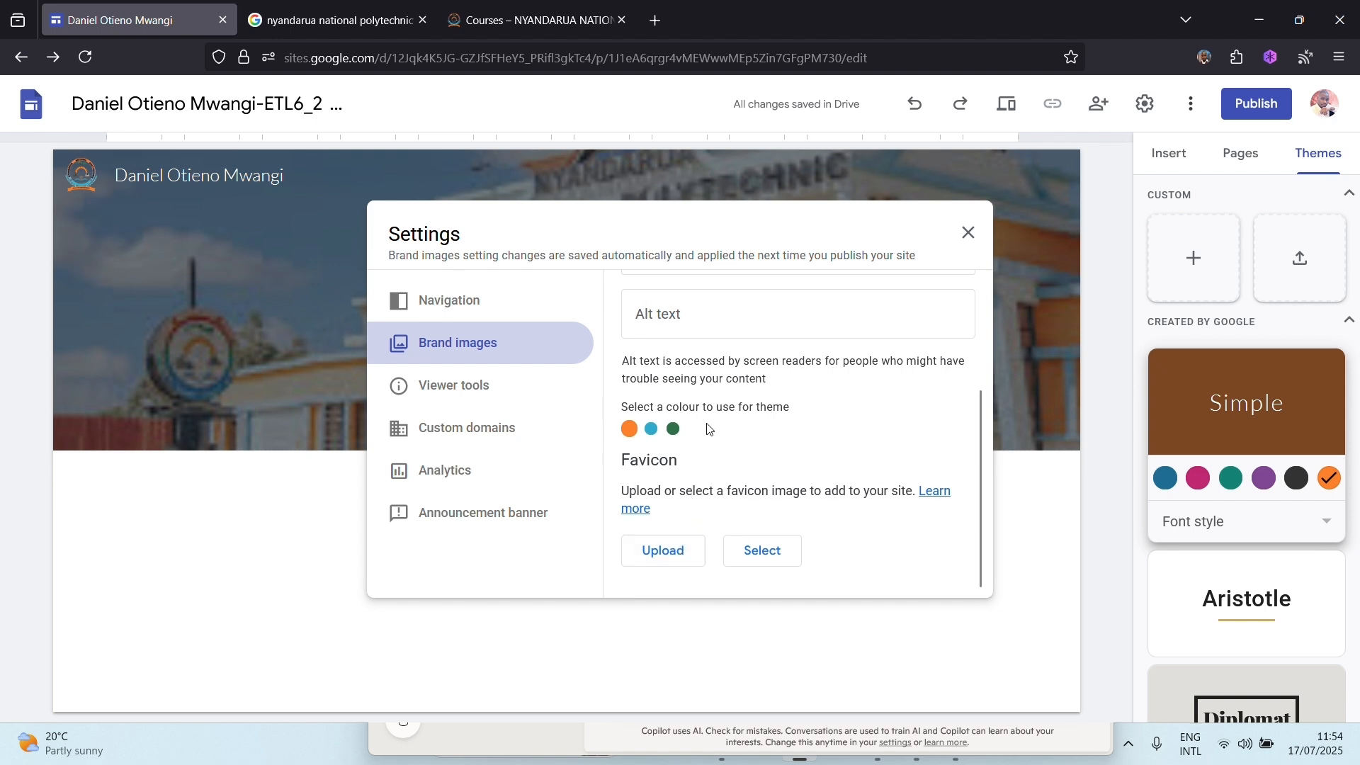
# Start a favicon upload from the computer, then cancel it
pyautogui.scroll(1, 708, 424)
pyautogui.scroll(2, 708, 424)
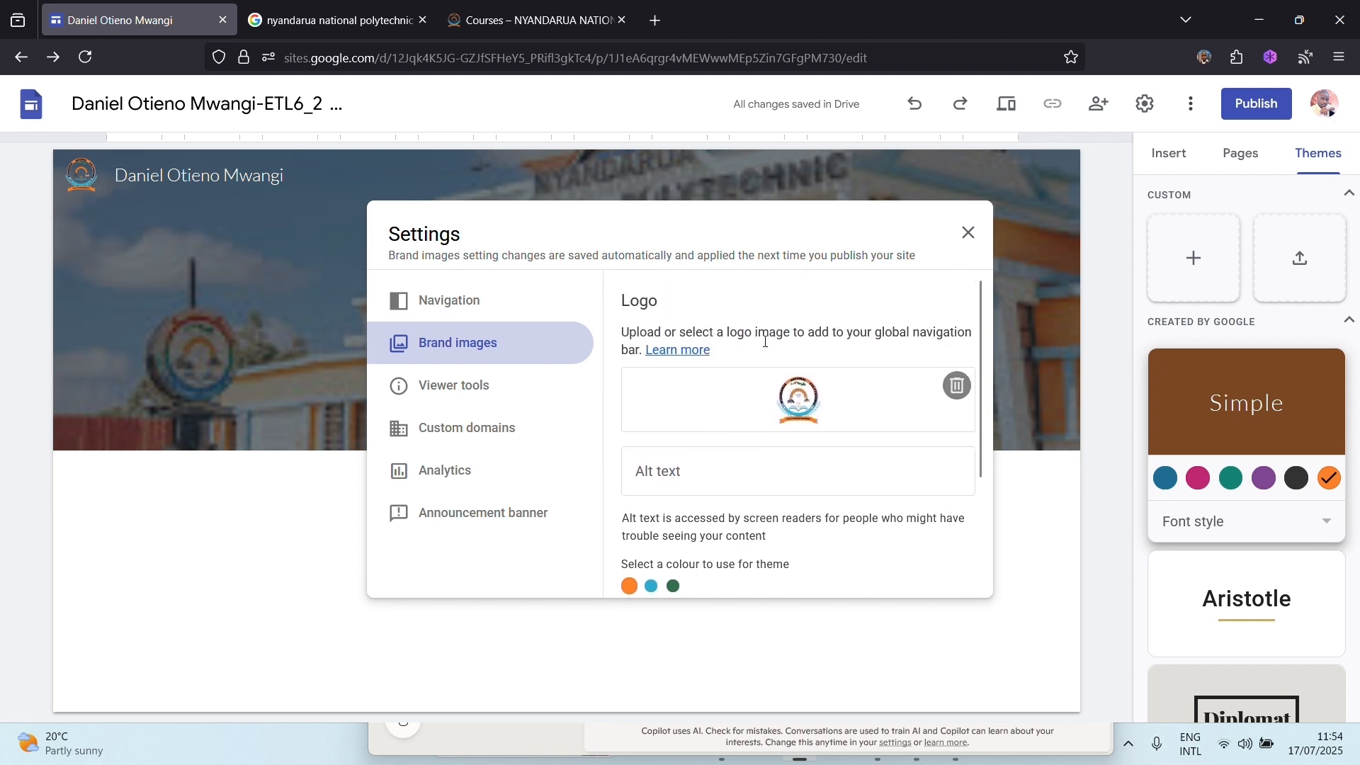
pyautogui.scroll(-2, 784, 428)
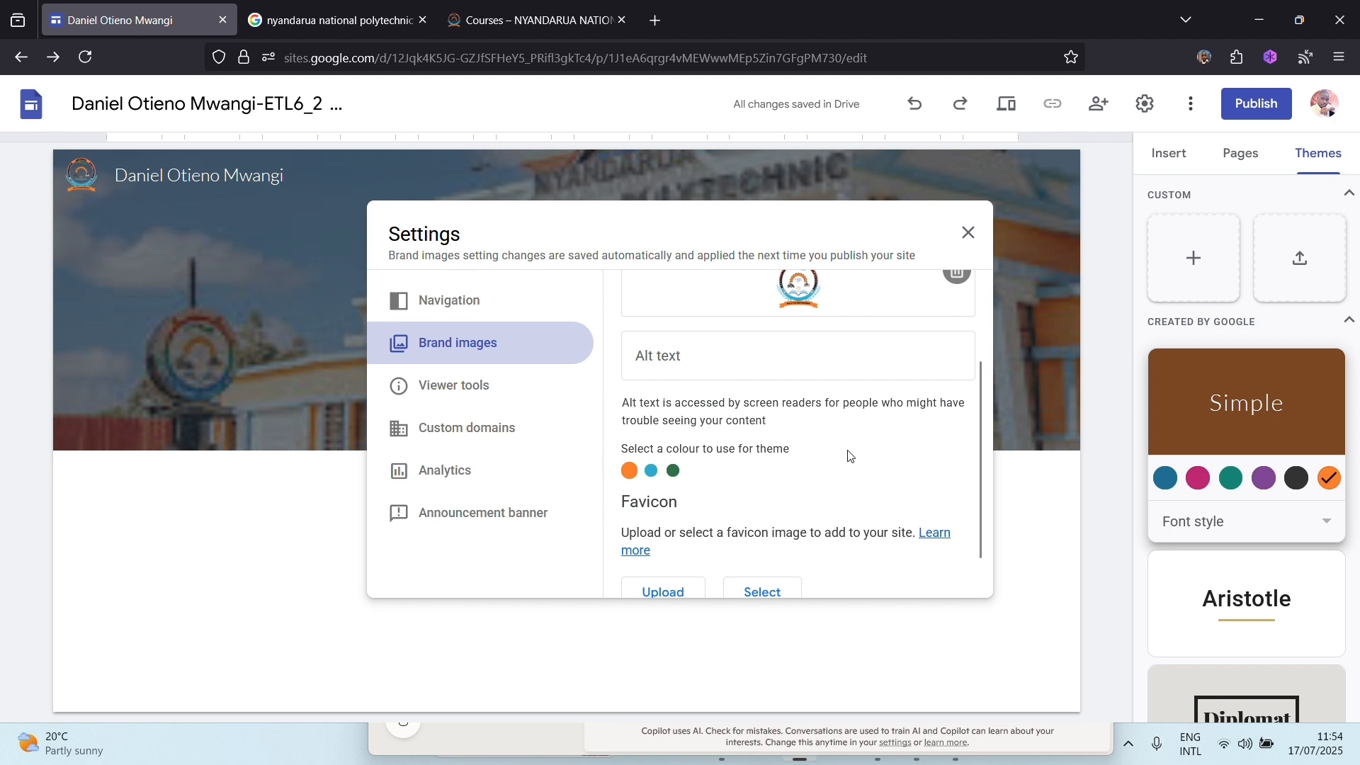
pyautogui.scroll(-1, 710, 485)
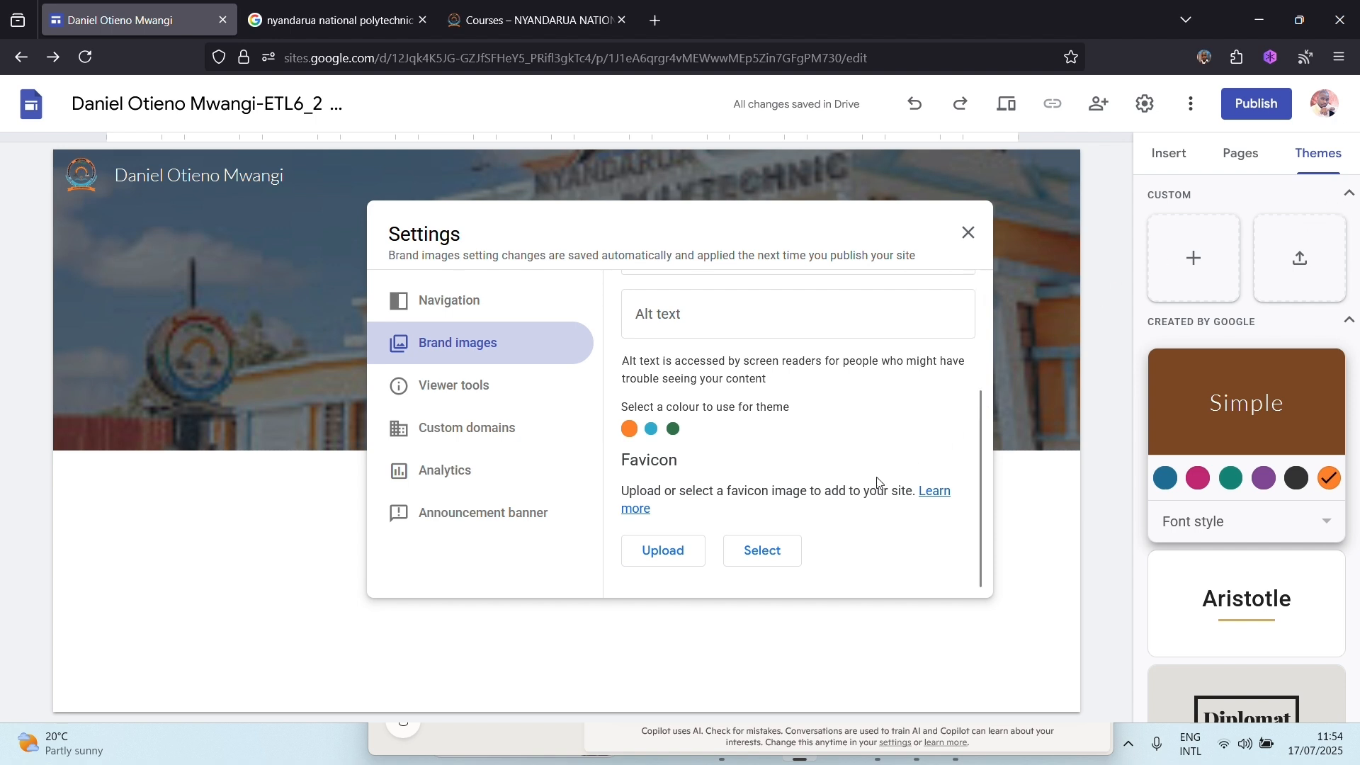
pyautogui.scroll(3, 779, 348)
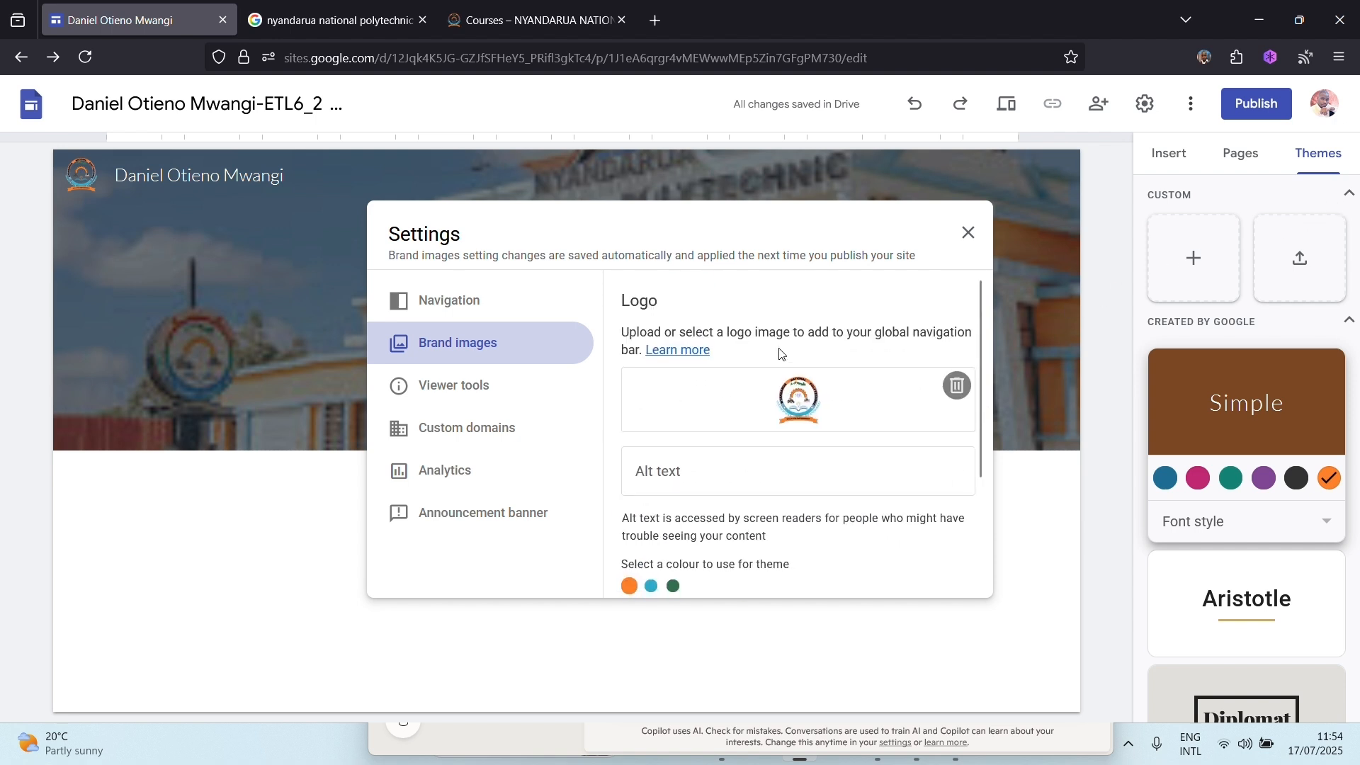
pyautogui.scroll(-3, 779, 349)
pyautogui.click(657, 556)
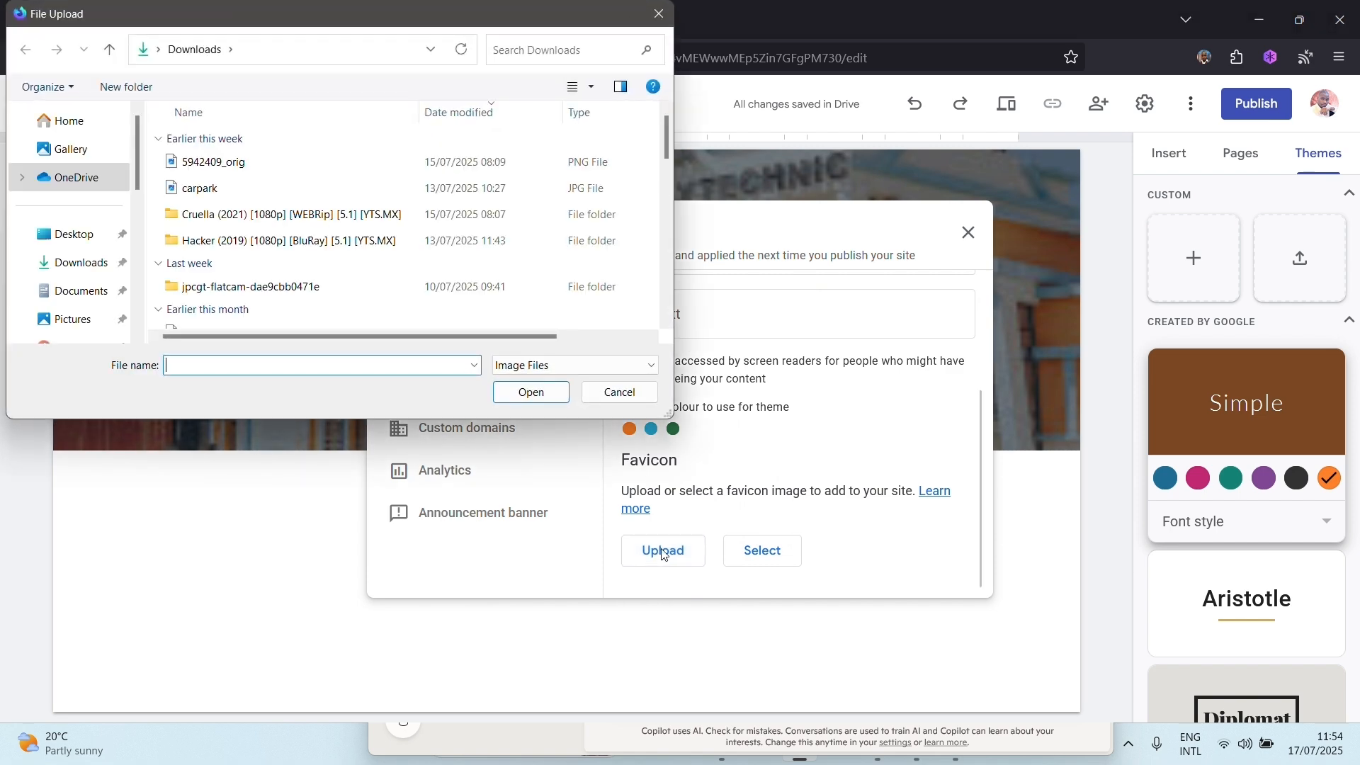
pyautogui.click(617, 396)
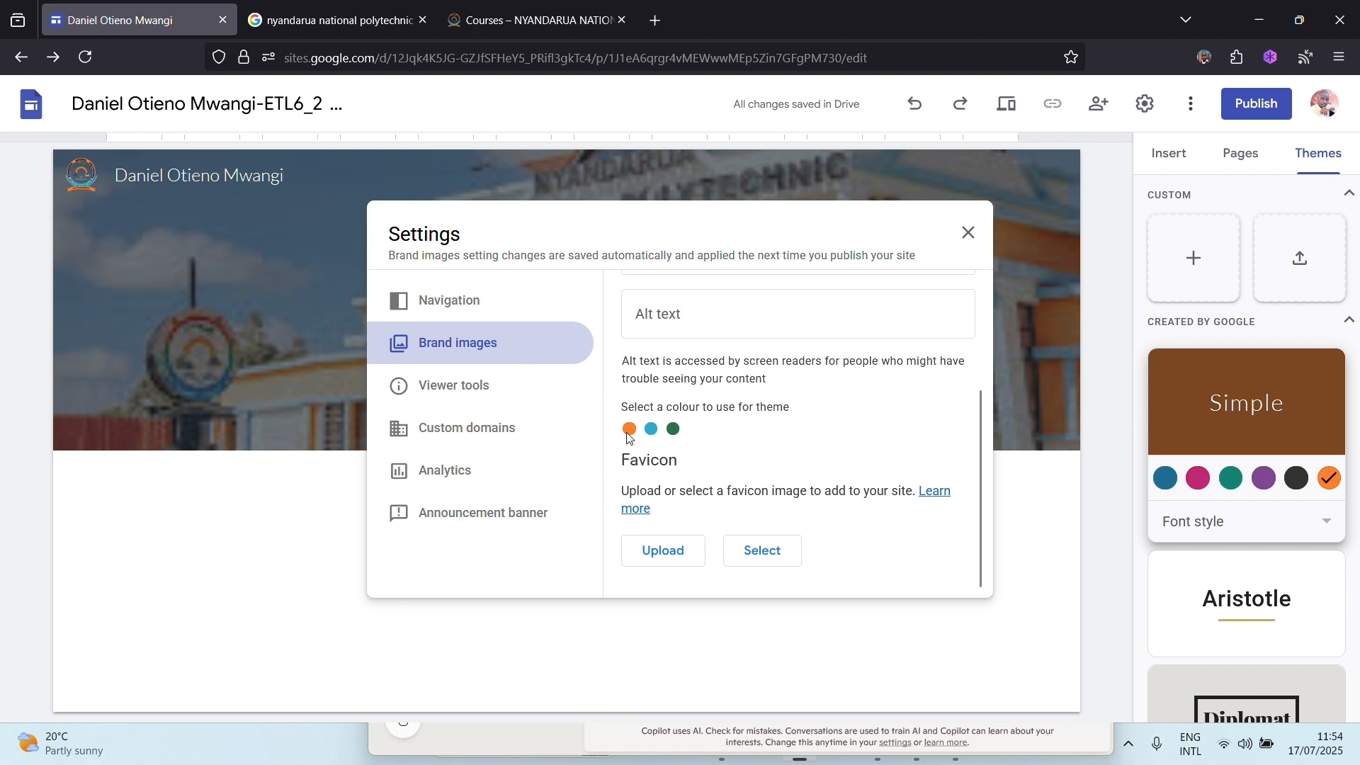
# Close settings and create a custom theme named NYNP THEME
pyautogui.click(1194, 258)
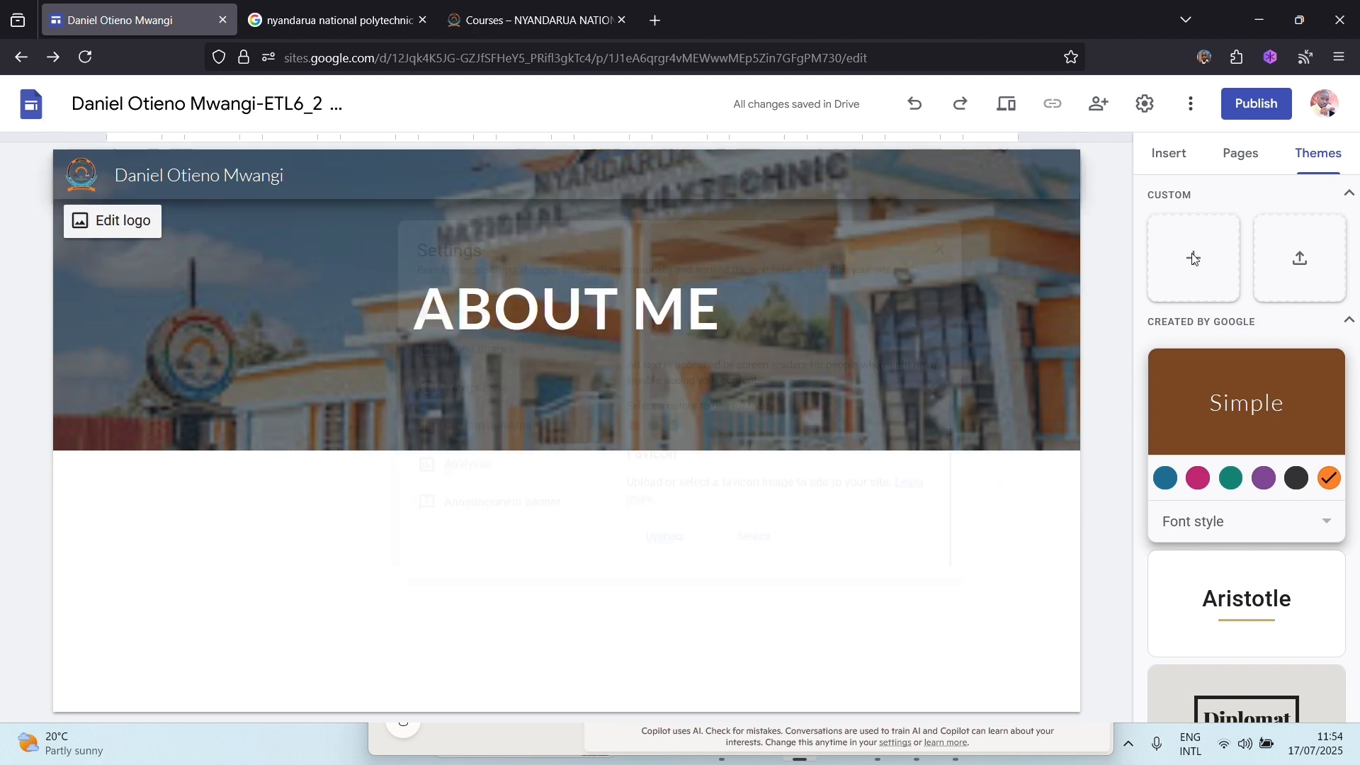
pyautogui.click(1192, 271)
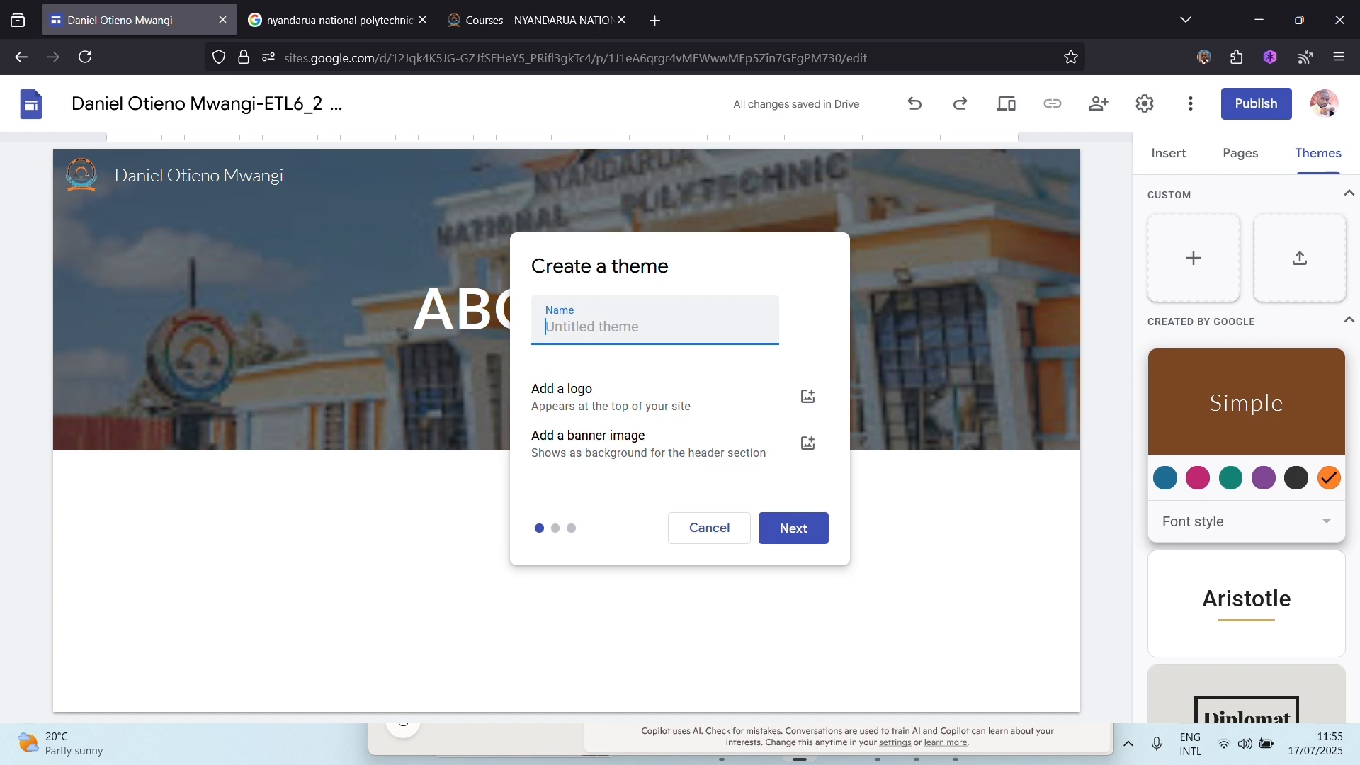
pyautogui.write('N')
pyautogui.write('YN')
pyautogui.write('P COLOUR')
pyautogui.press('BackSpace')
pyautogui.press('BackSpace')
pyautogui.press('BackSpace')
pyautogui.press('BackSpace')
pyautogui.press('BackSpace')
pyautogui.write('THEM')
# Add the polytechnic logo to the theme from its pasted link, then open the banner picker
pyautogui.click(807, 397)
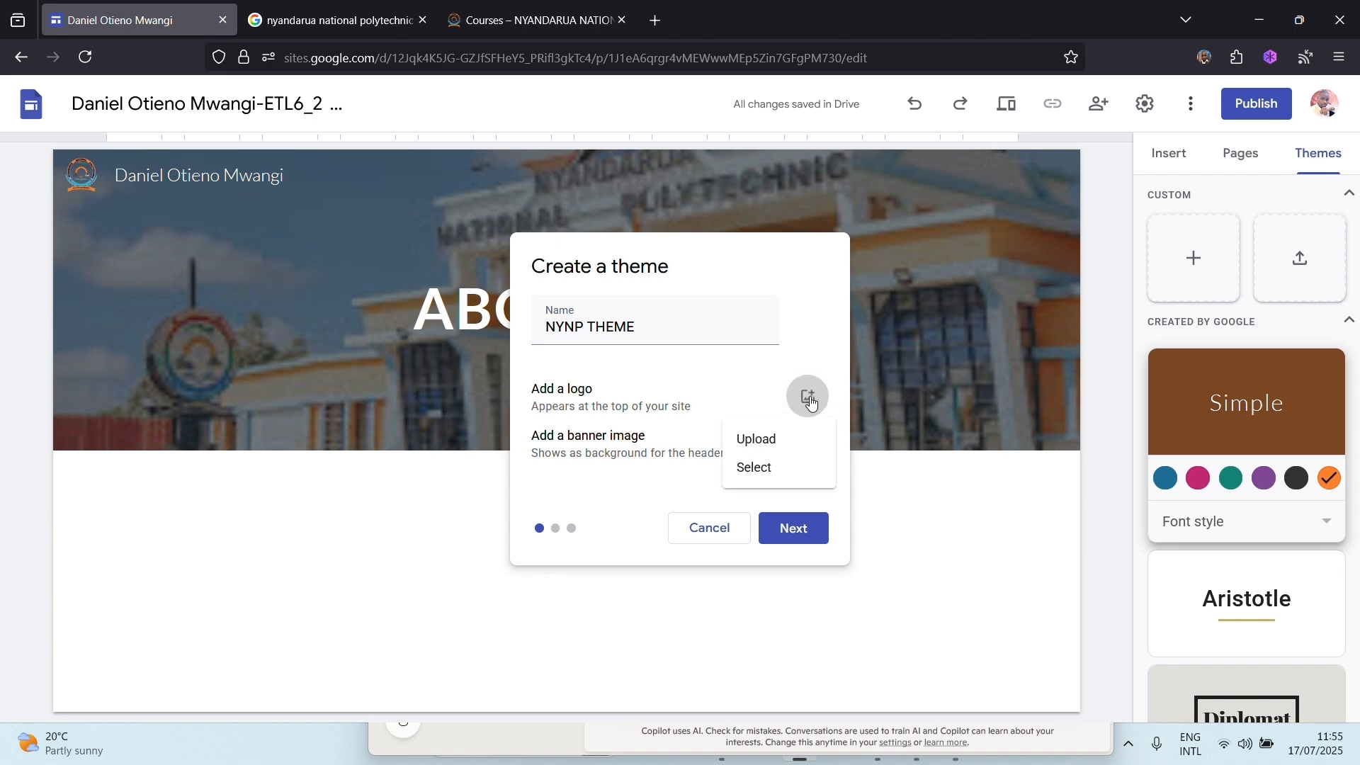
pyautogui.click(772, 468)
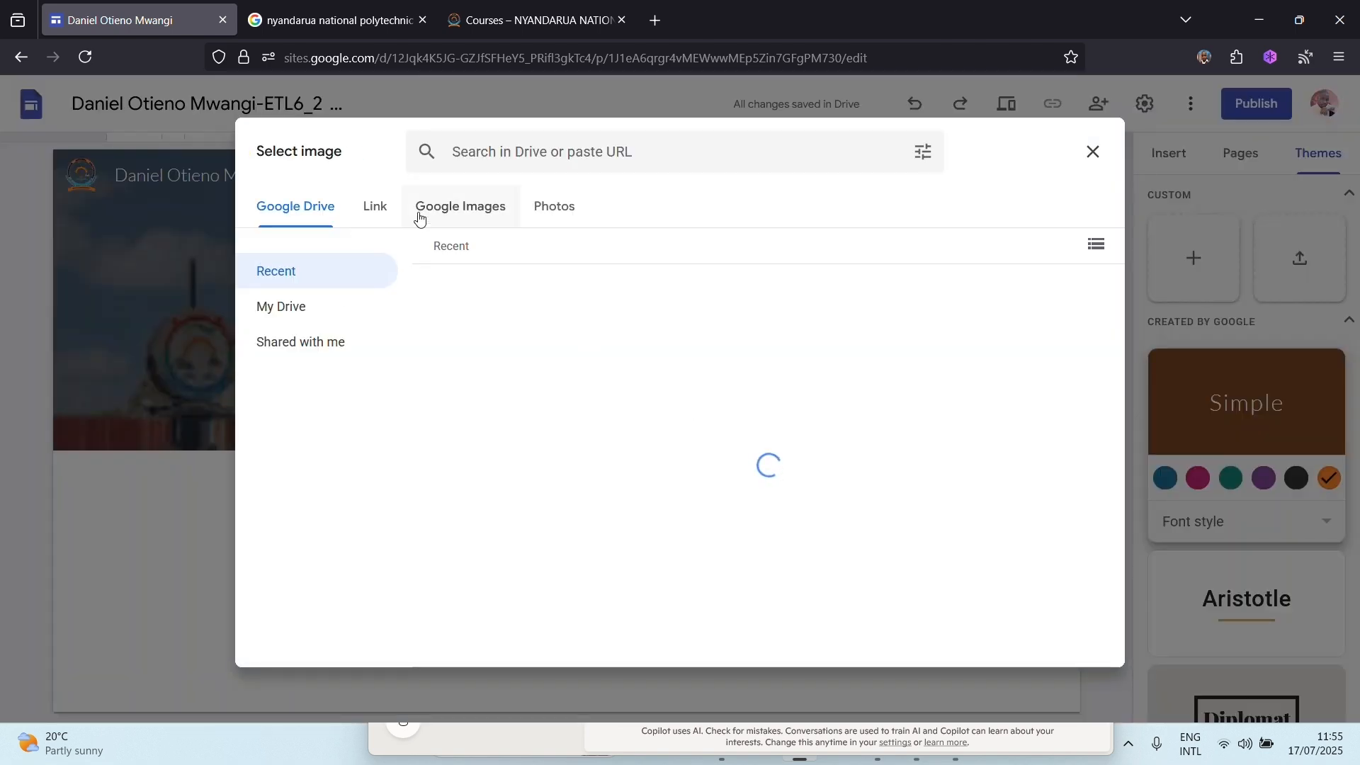
pyautogui.click(374, 206)
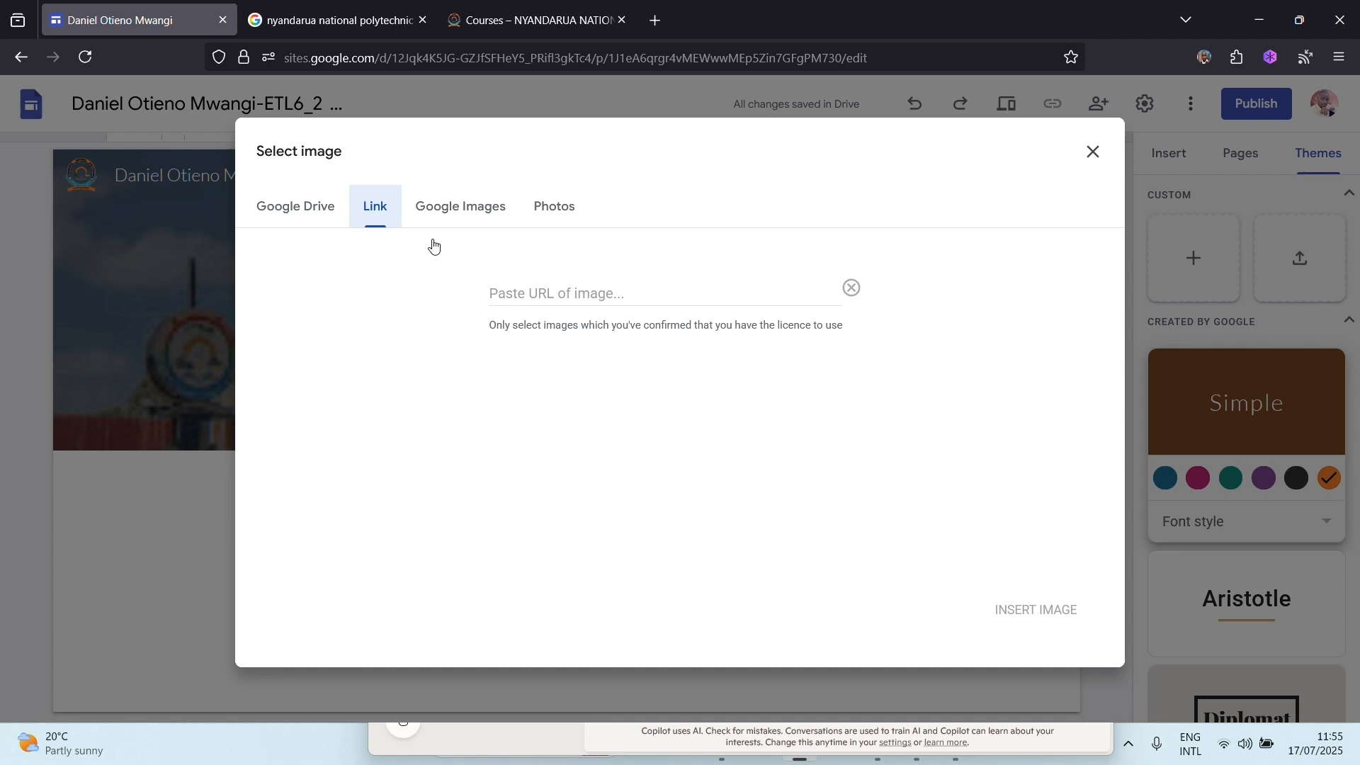
pyautogui.click(546, 293)
pyautogui.hotkey('ctrl', 'v')
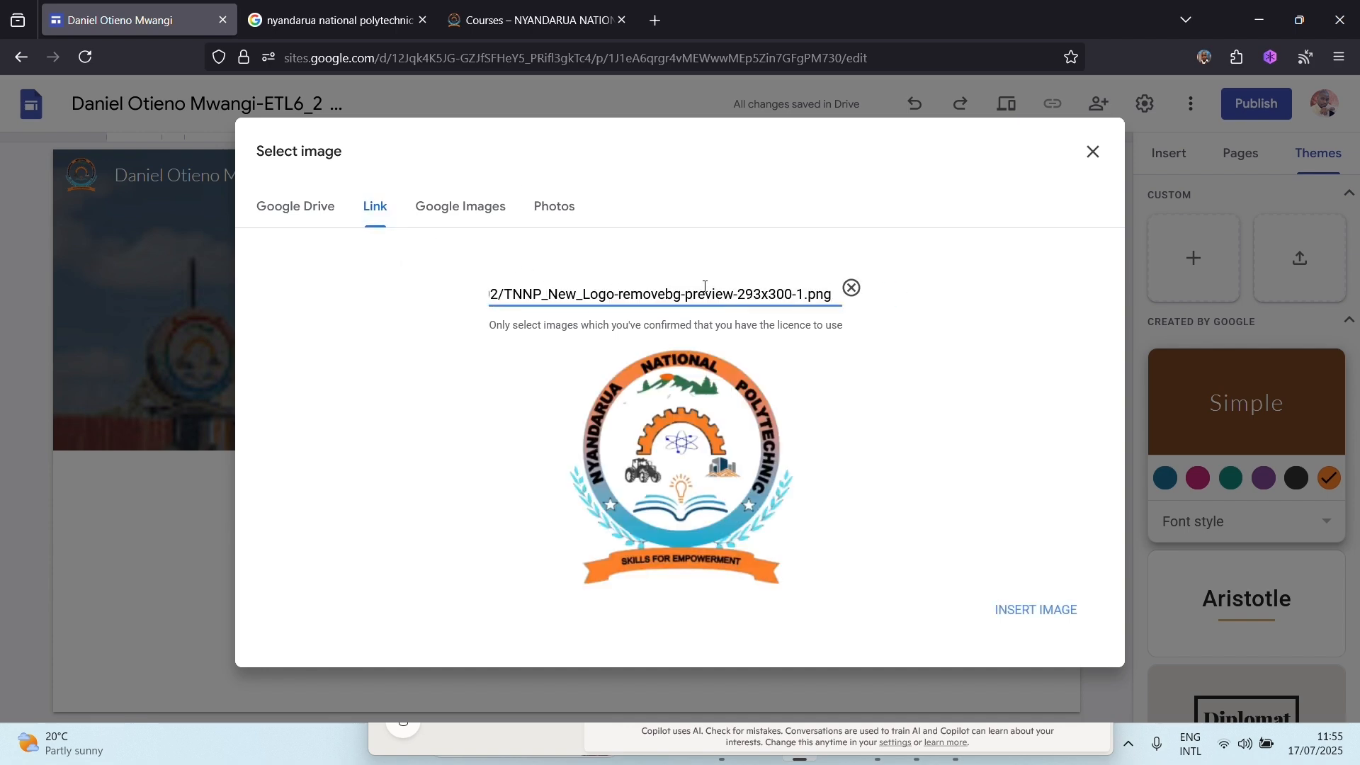
pyautogui.click(1034, 610)
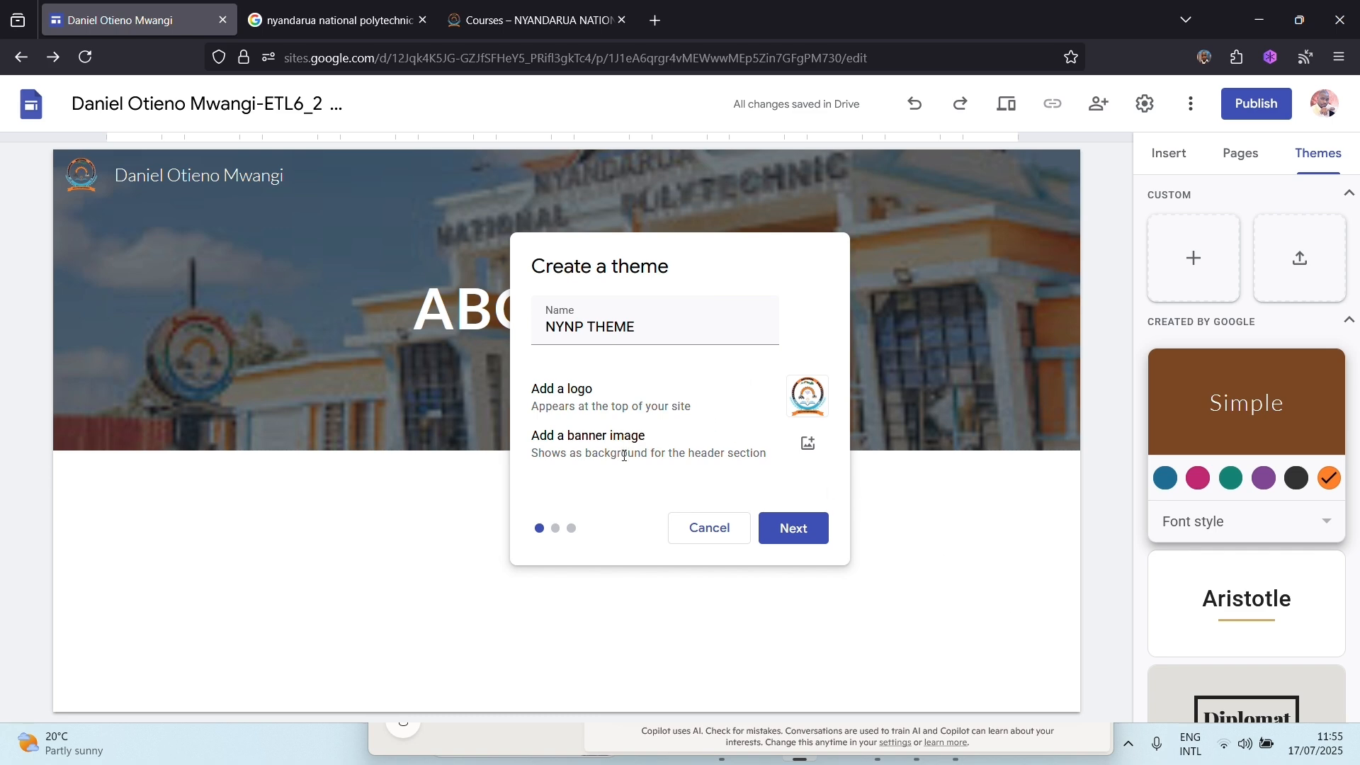
pyautogui.click(805, 449)
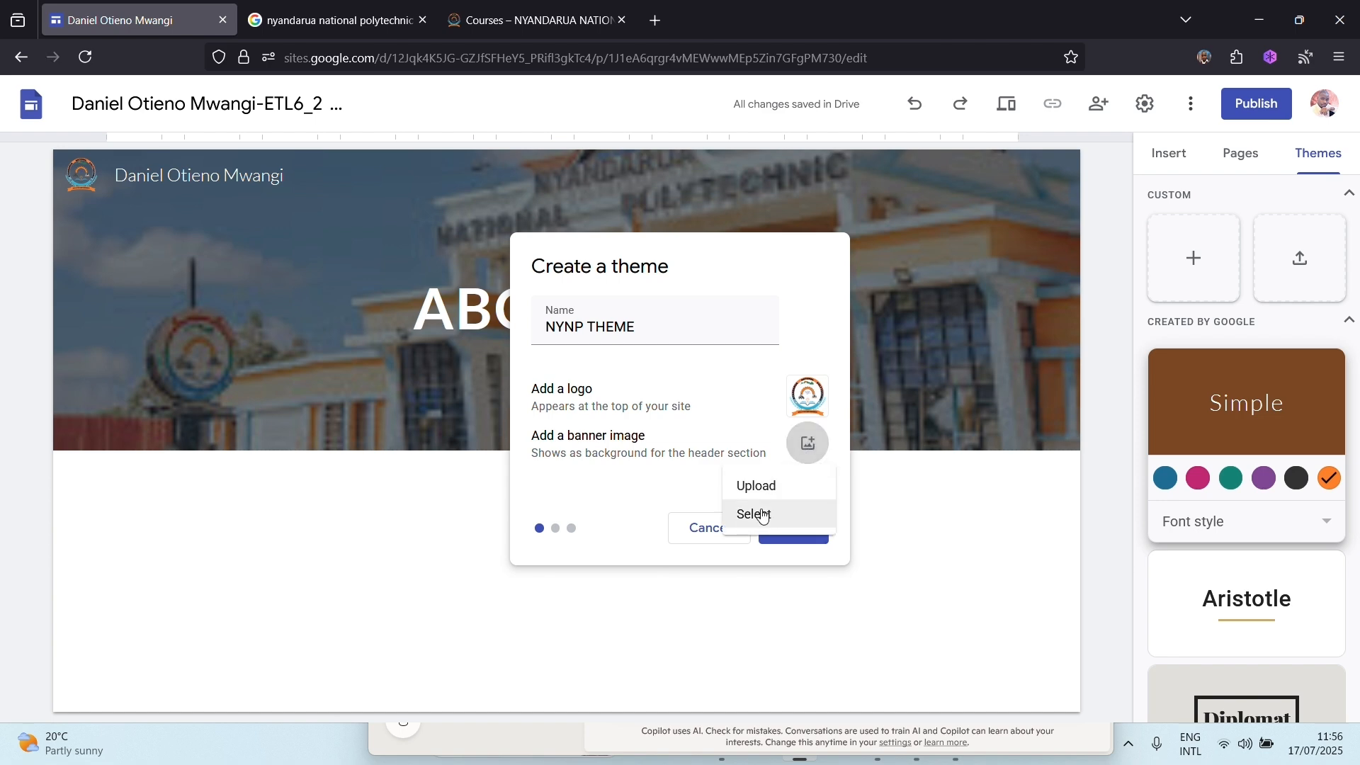
pyautogui.click(761, 510)
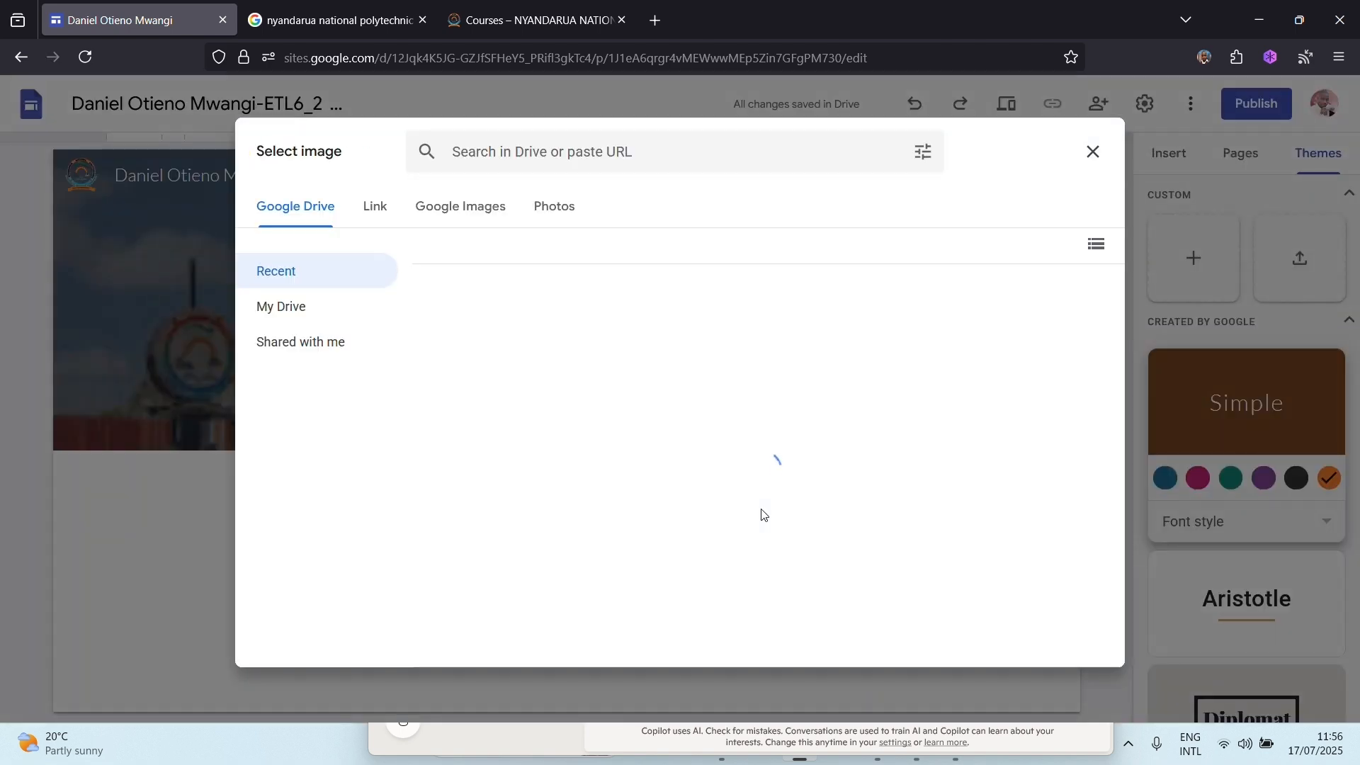
# Copy the image link of the 1920 × 1280 polytechnic entrance gate photo
pyautogui.click(324, 25)
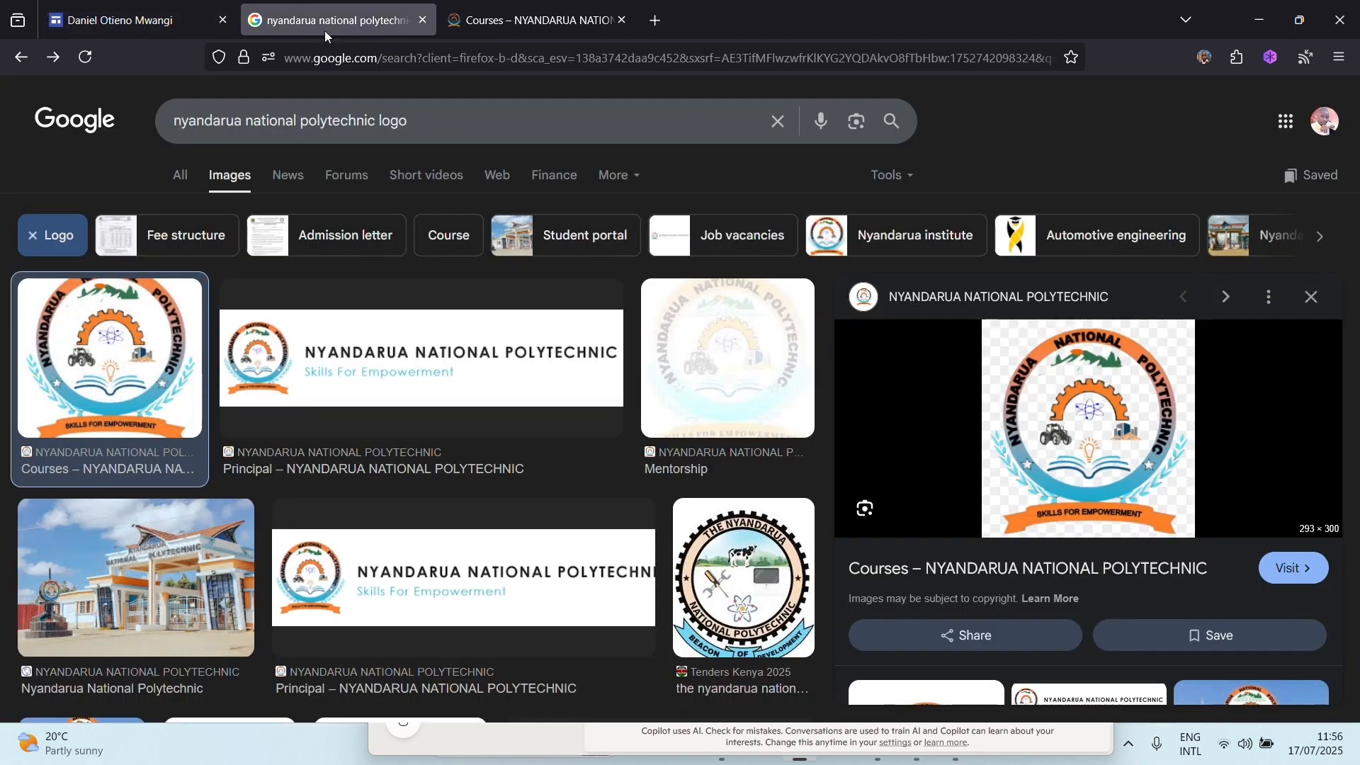
pyautogui.scroll(-3, 476, 347)
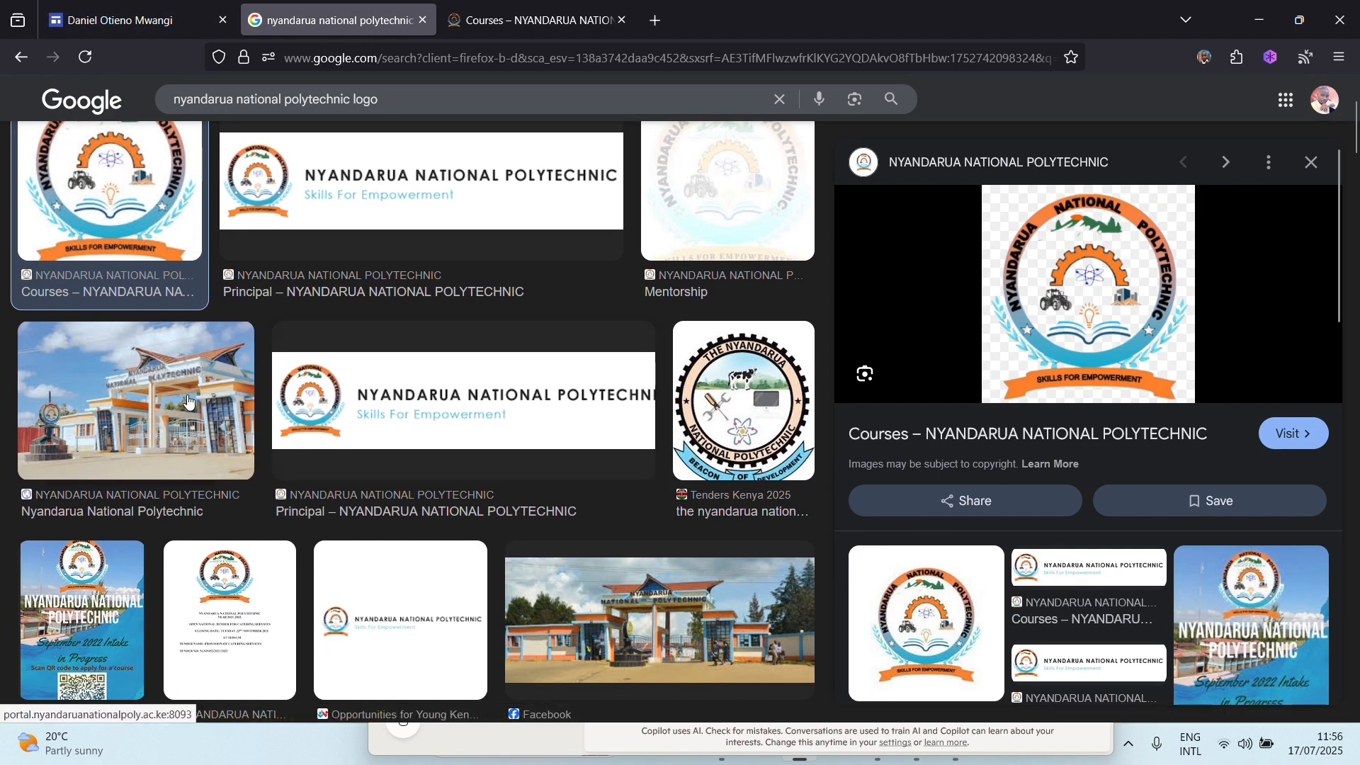
pyautogui.click(188, 402)
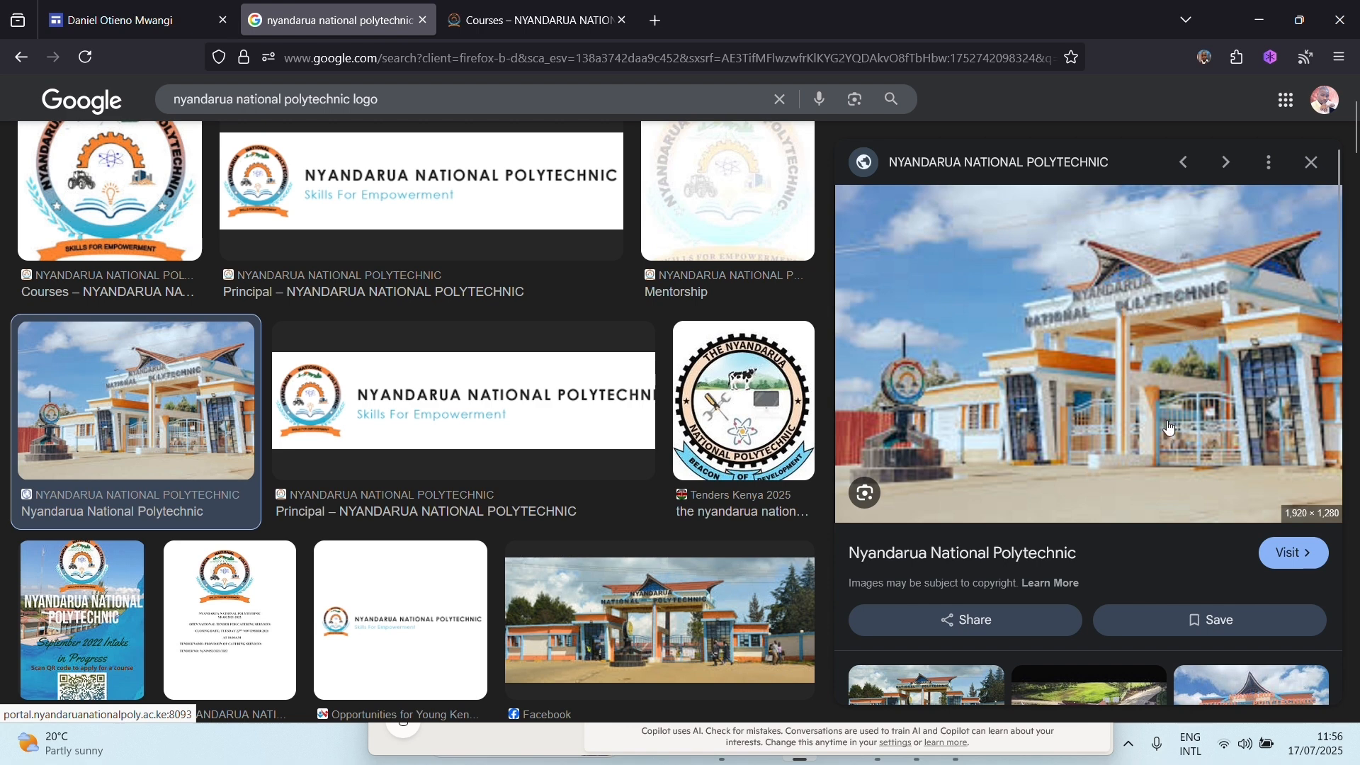
pyautogui.rightClick(1071, 367)
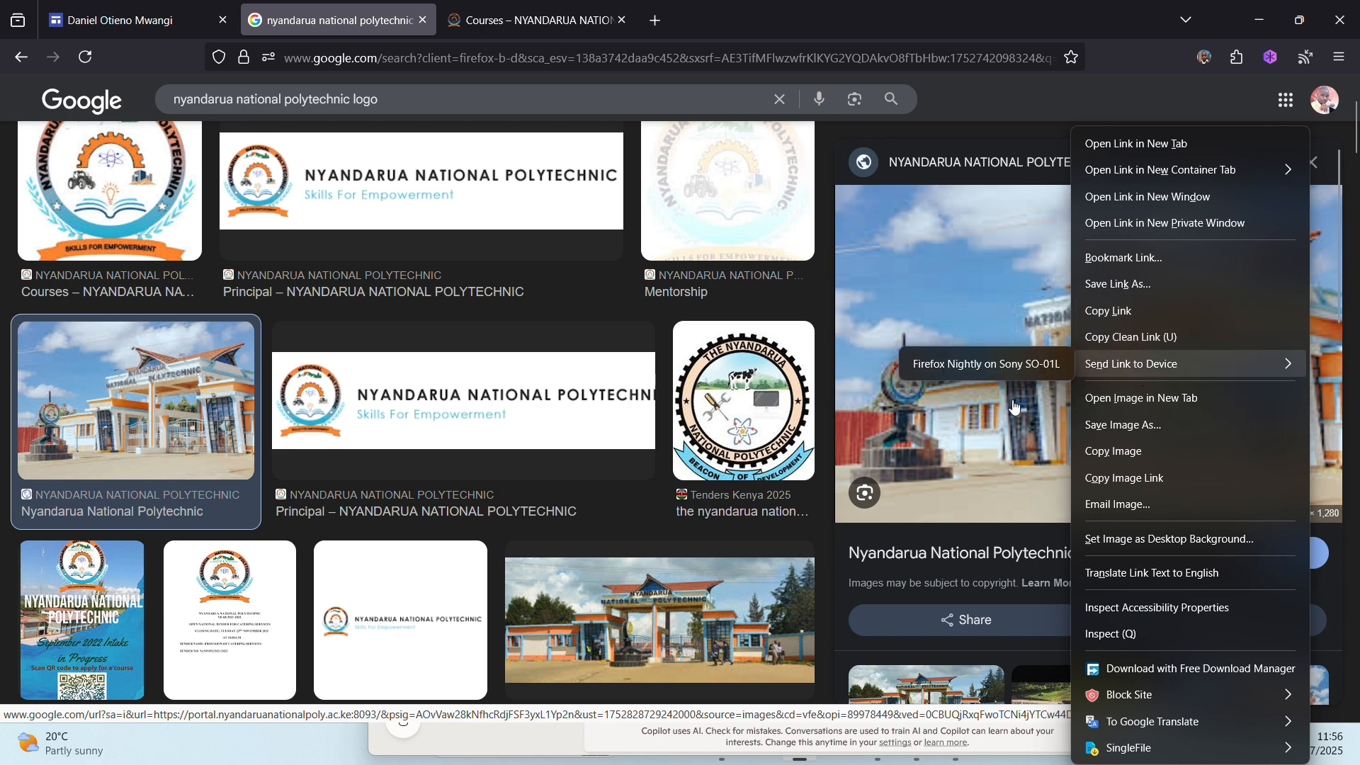
pyautogui.click(1131, 481)
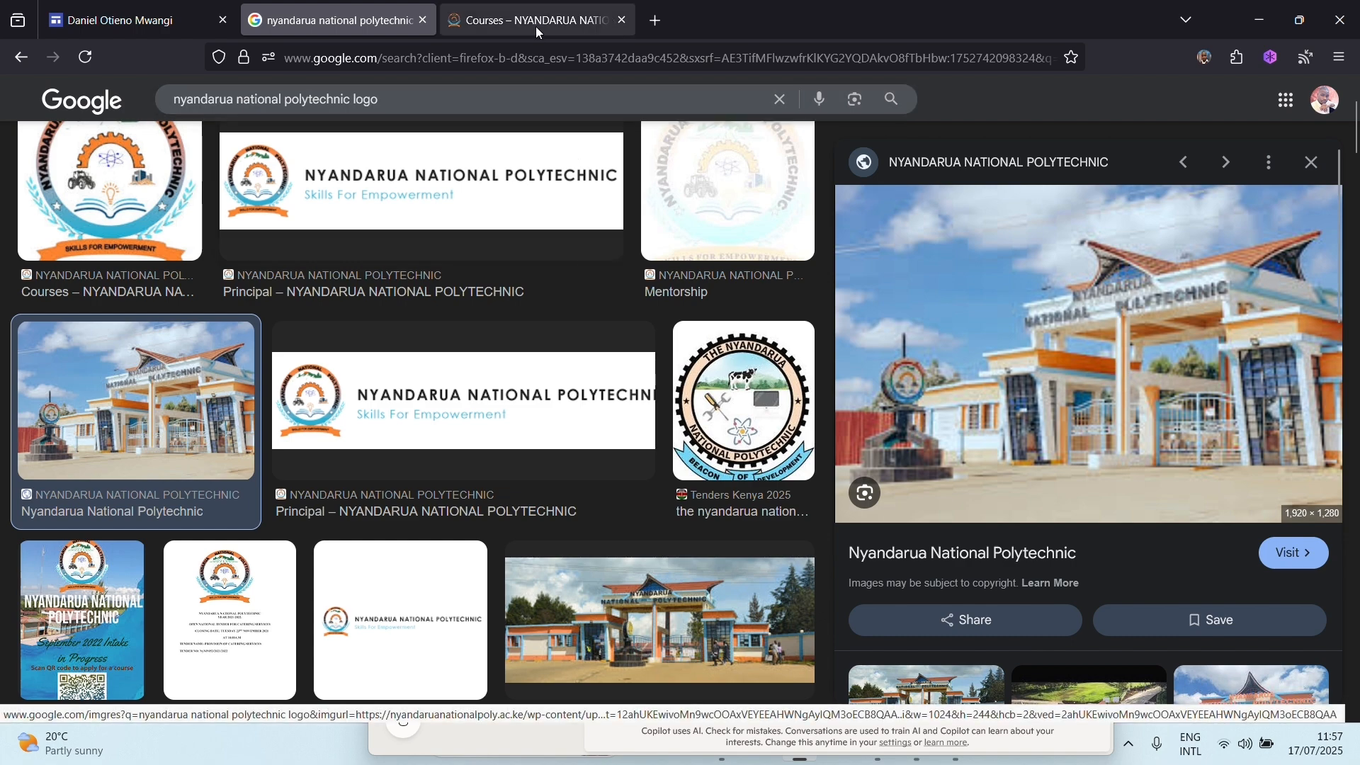
# Insert the gate photo link as NYNP THEME's banner, then proceed to custom colours
pyautogui.click(150, 18)
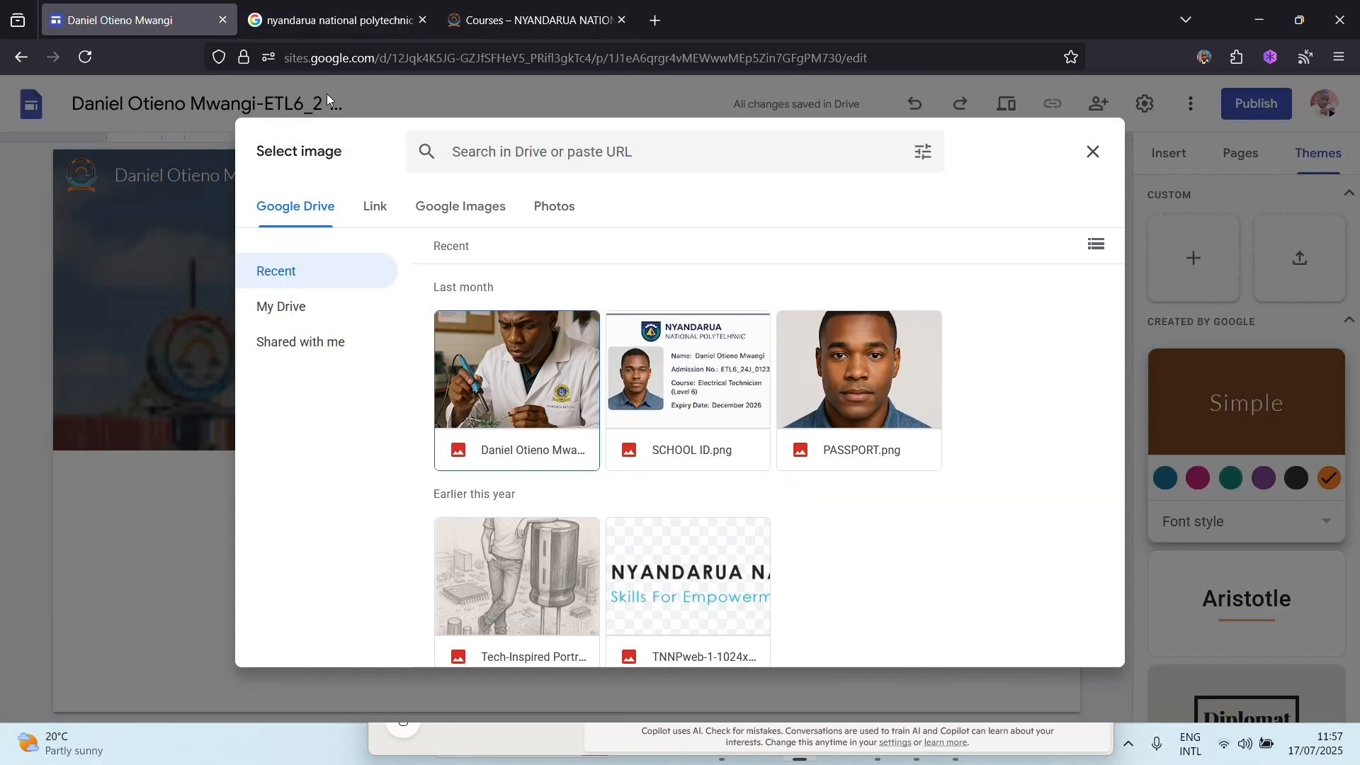
pyautogui.click(375, 206)
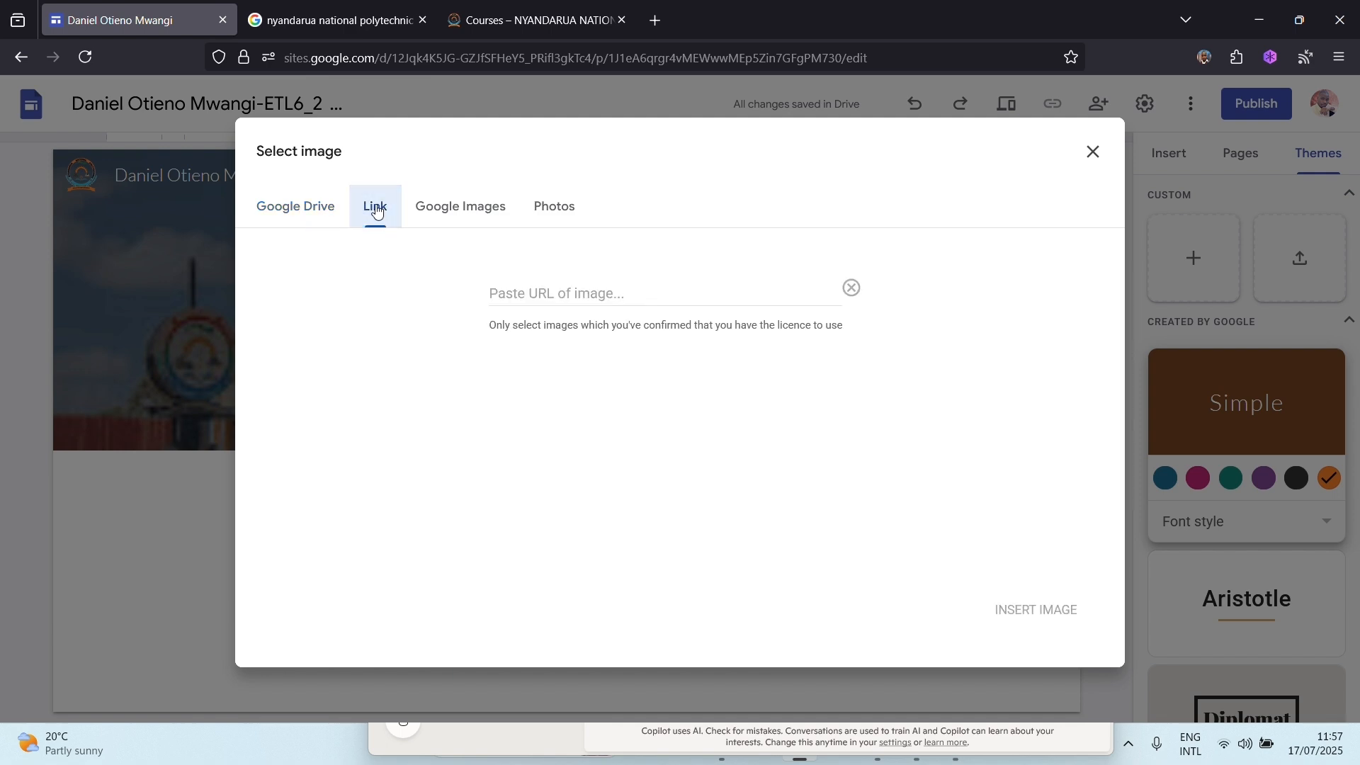
pyautogui.click(525, 296)
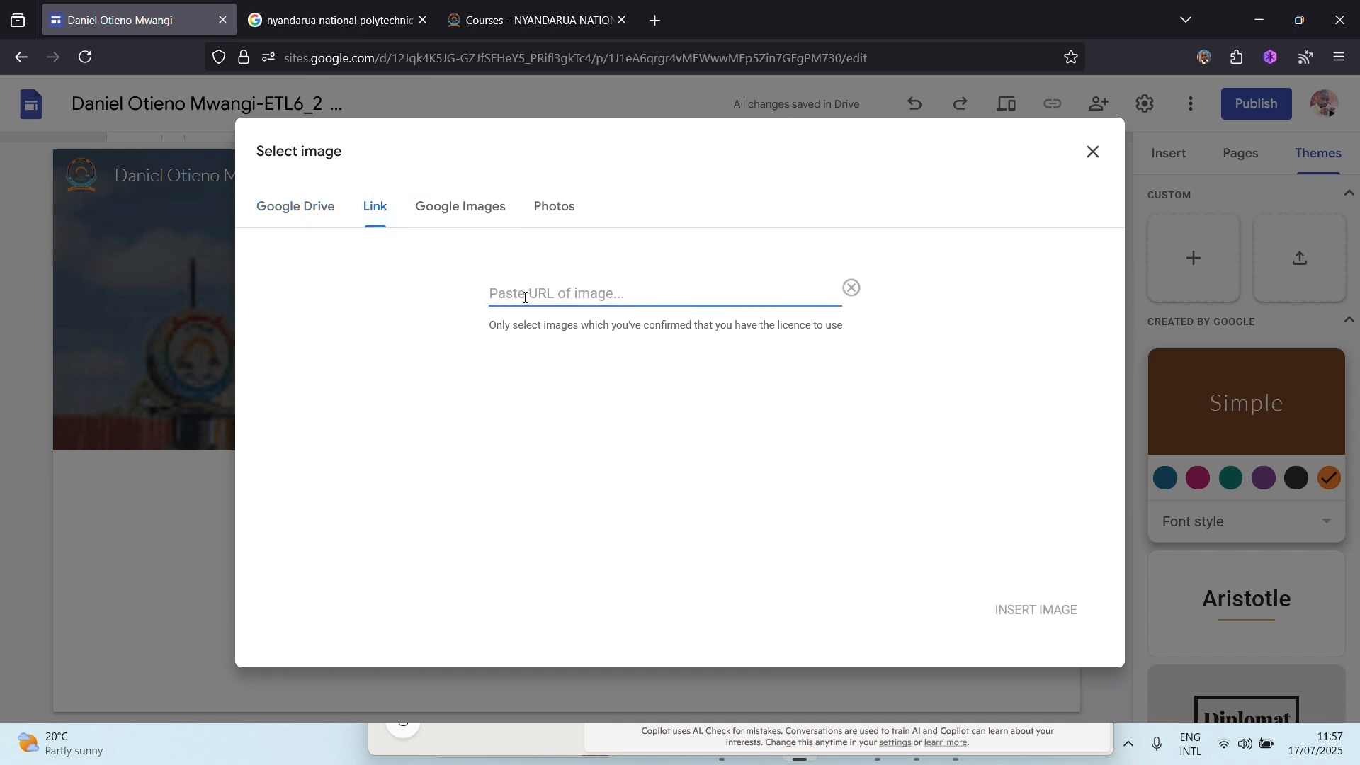
pyautogui.hotkey('ctrl', 'v')
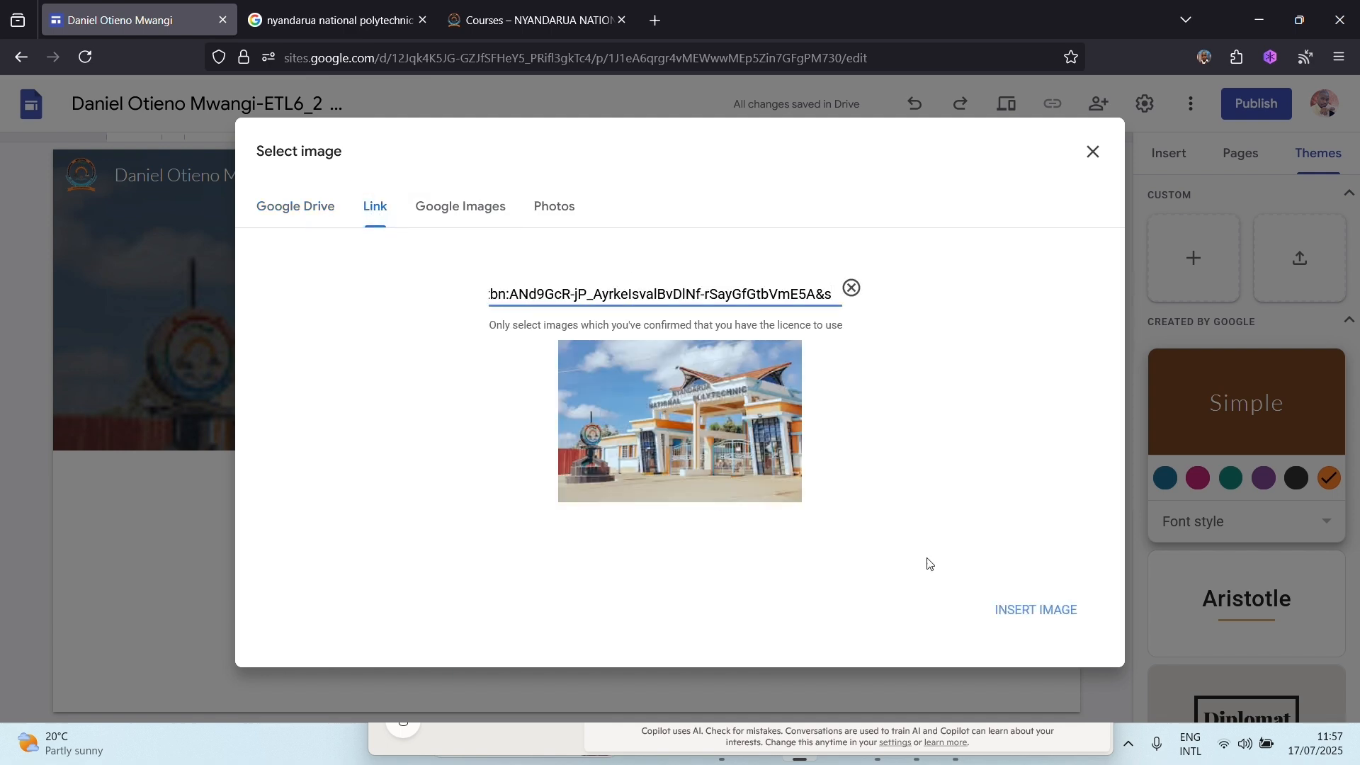
pyautogui.click(1020, 612)
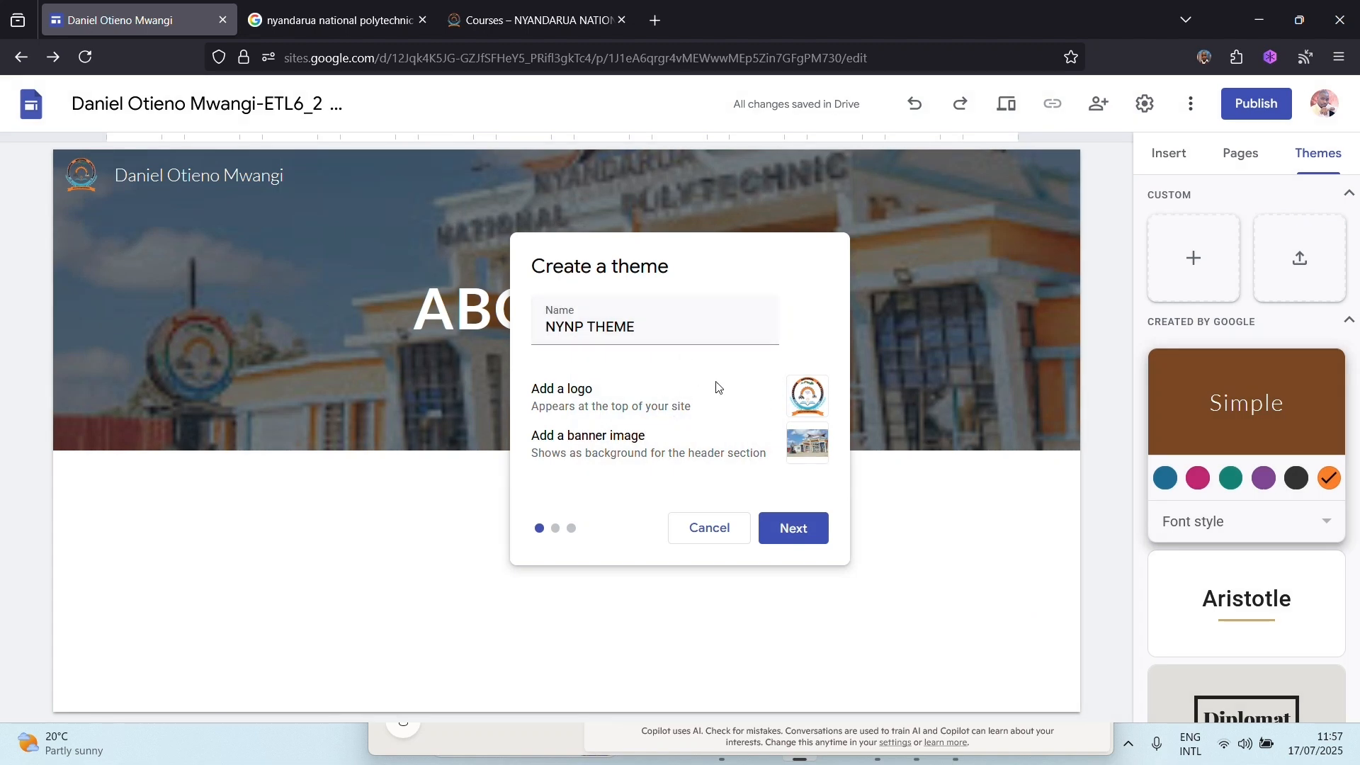
pyautogui.click(799, 533)
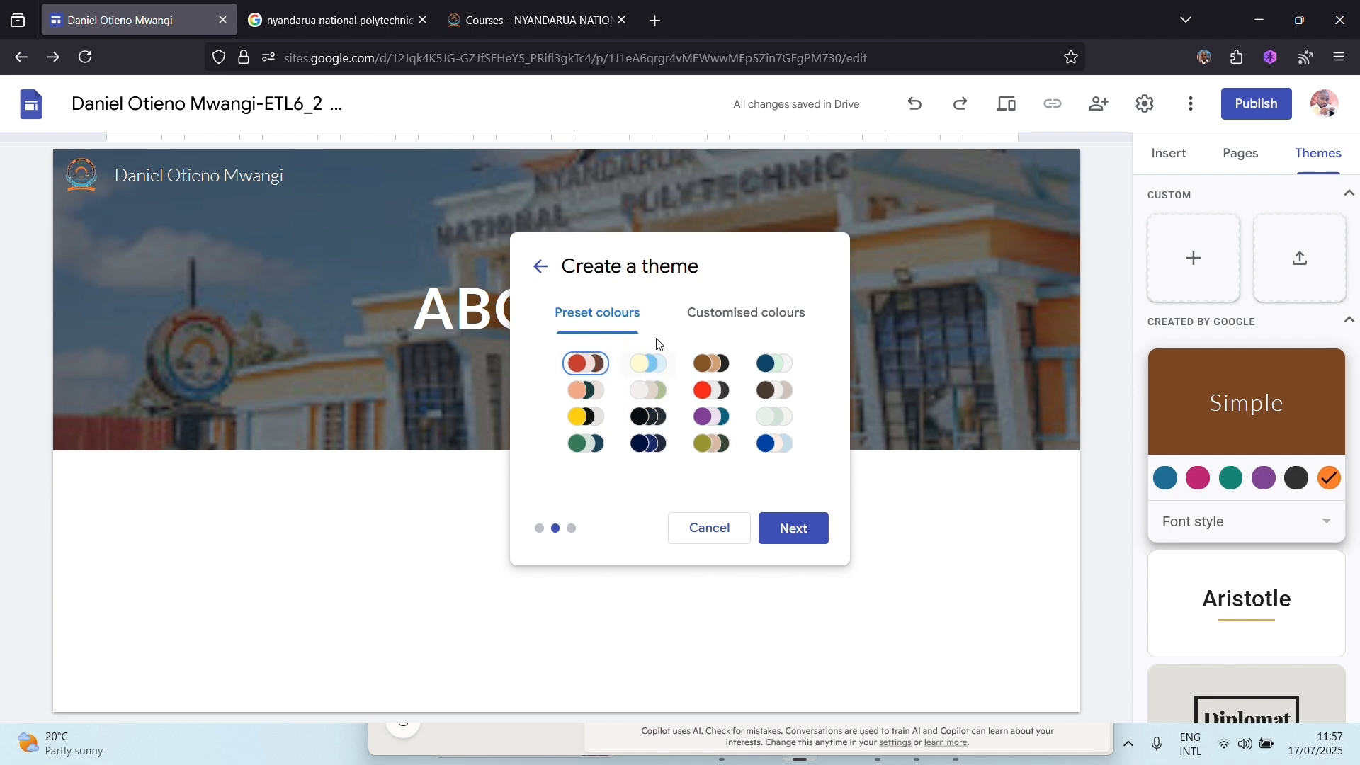
pyautogui.click(761, 325)
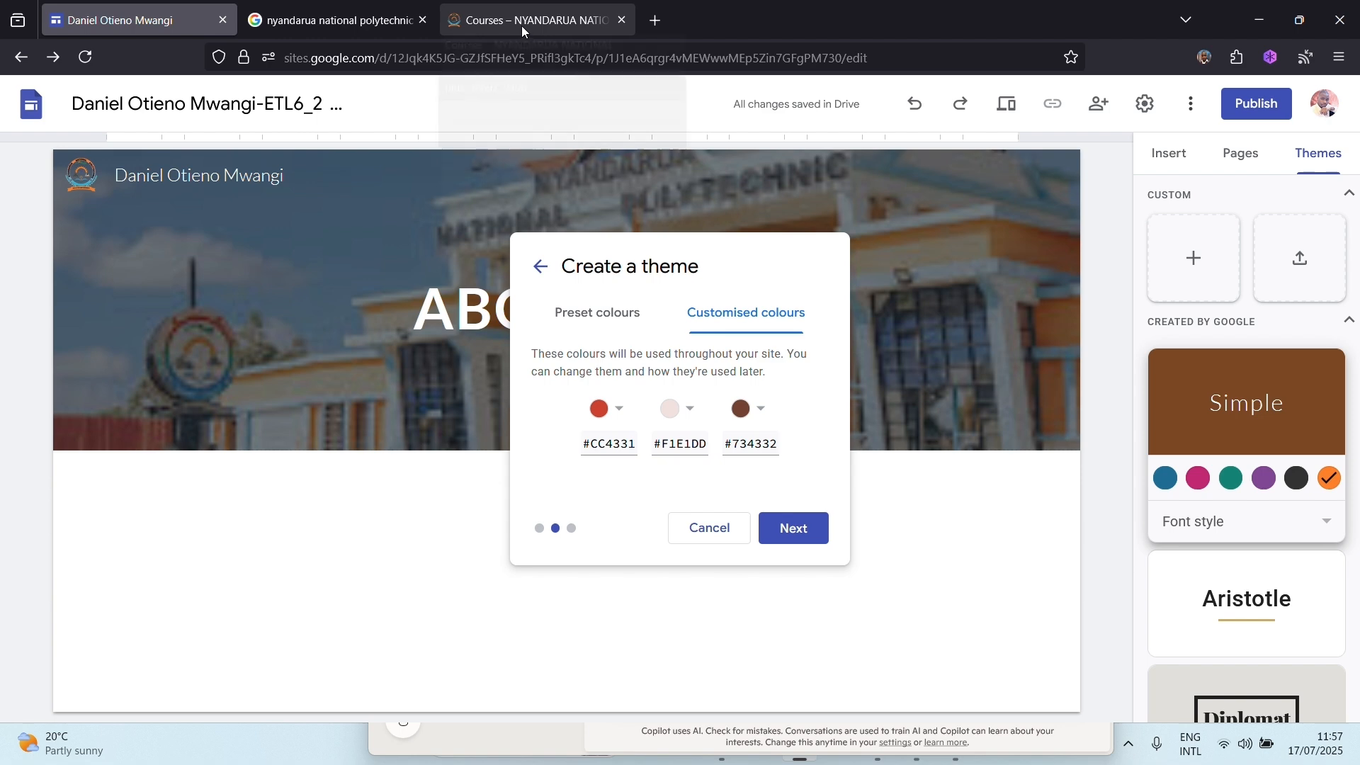
# Copy the 293 × 300 round polytechnic logo image from the image results
pyautogui.click(507, 23)
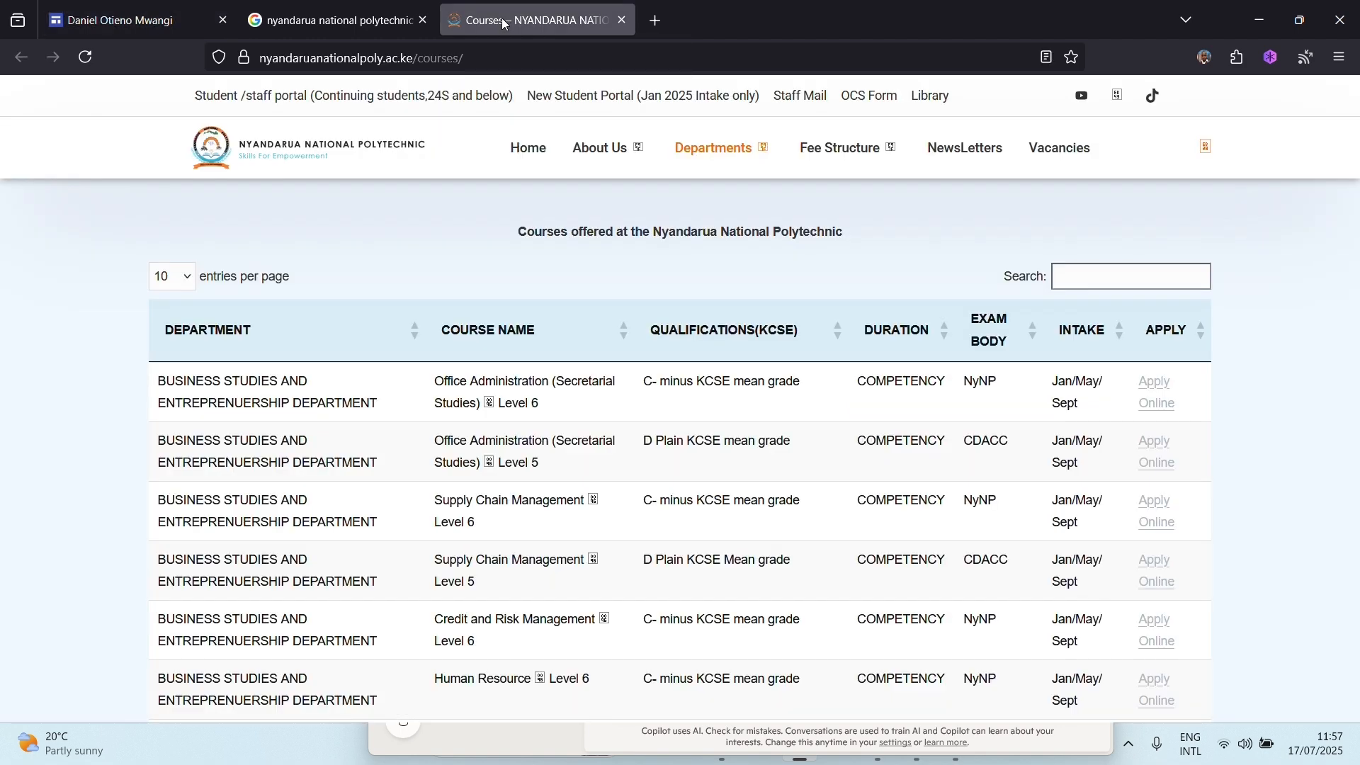
pyautogui.click(350, 27)
pyautogui.scroll(3, 239, 197)
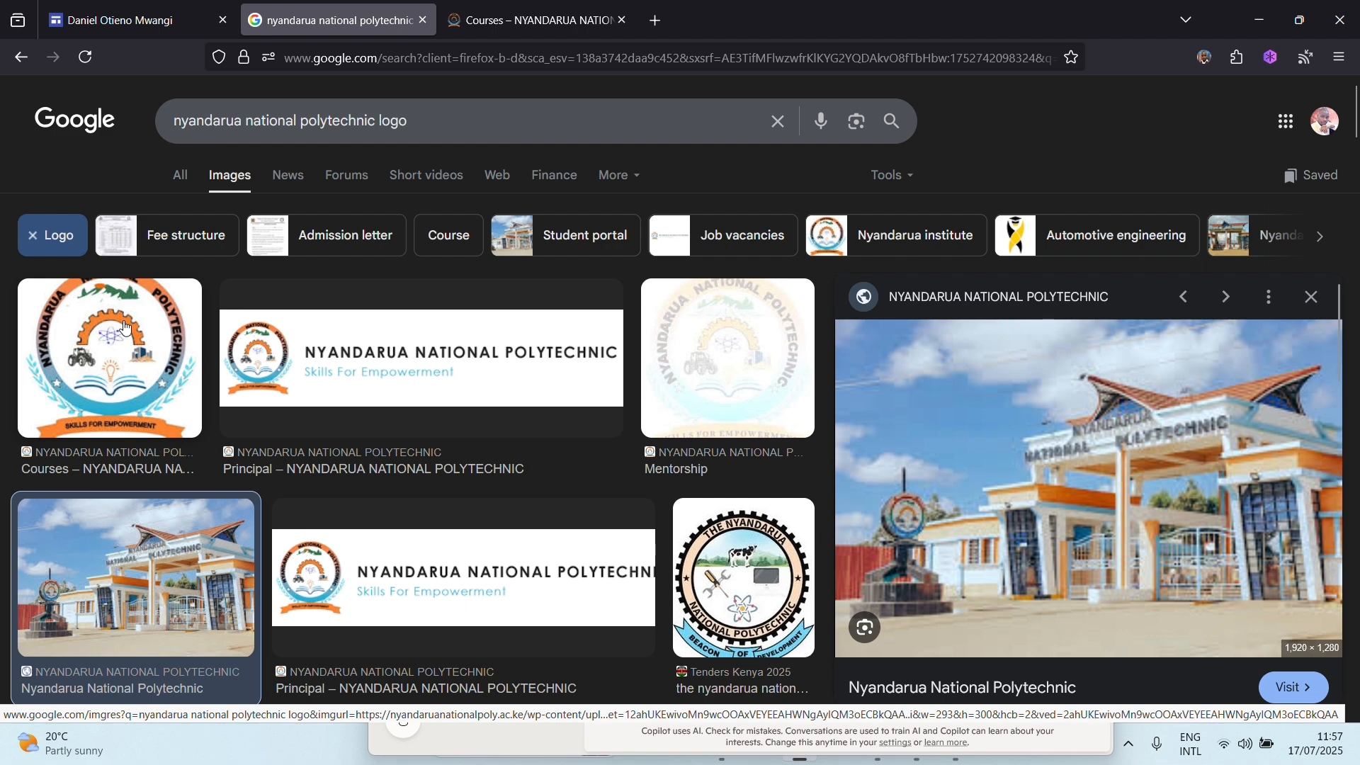
pyautogui.click(125, 327)
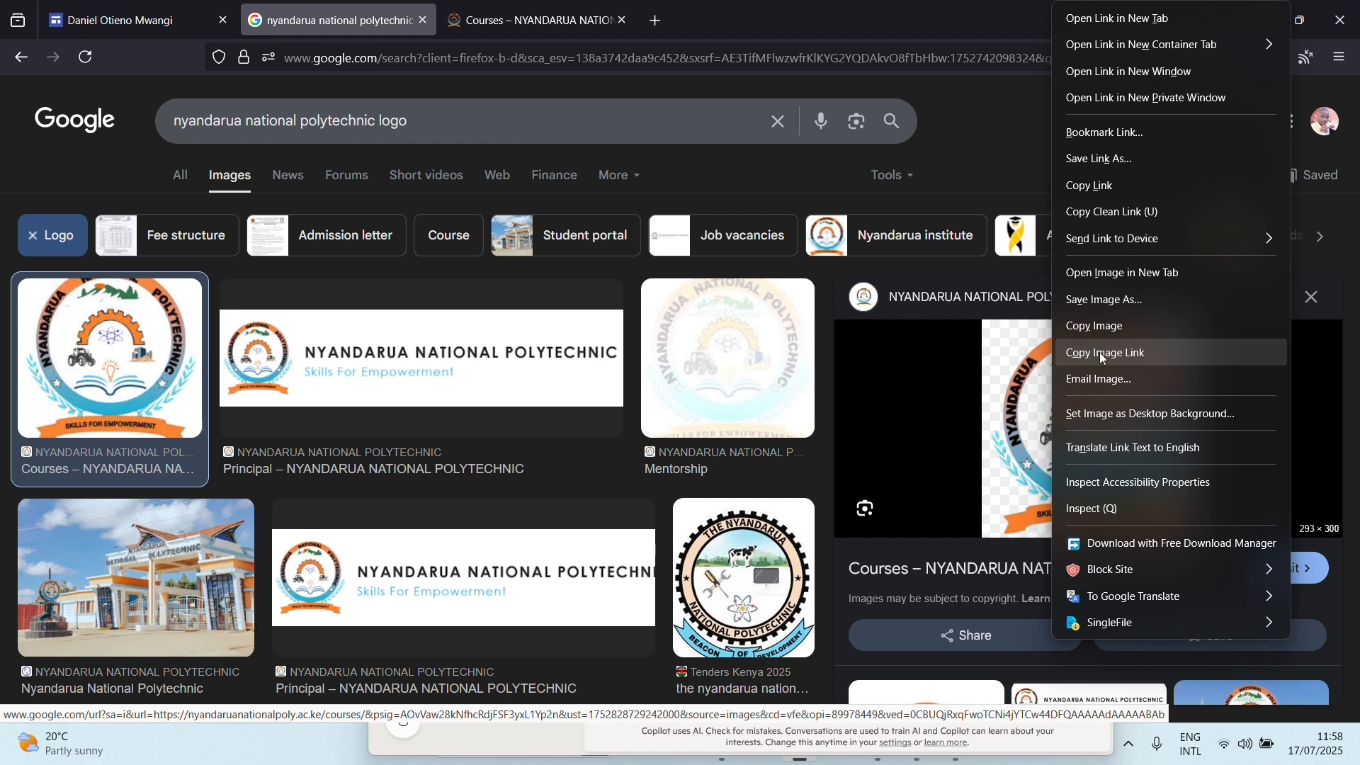
pyautogui.click(1099, 326)
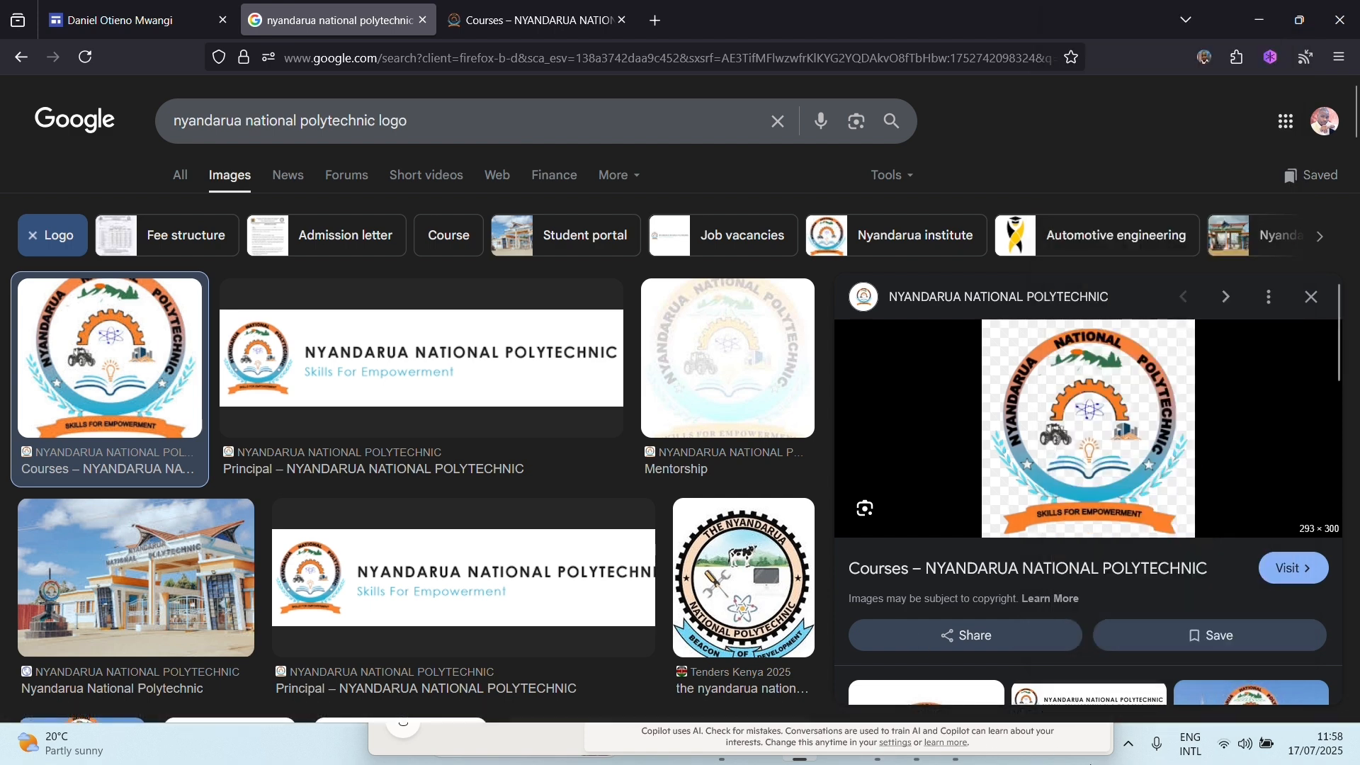
# Search the Start menu for 'CHAT' and launch the ChatGPT app
pyautogui.moveTo(875, 761)
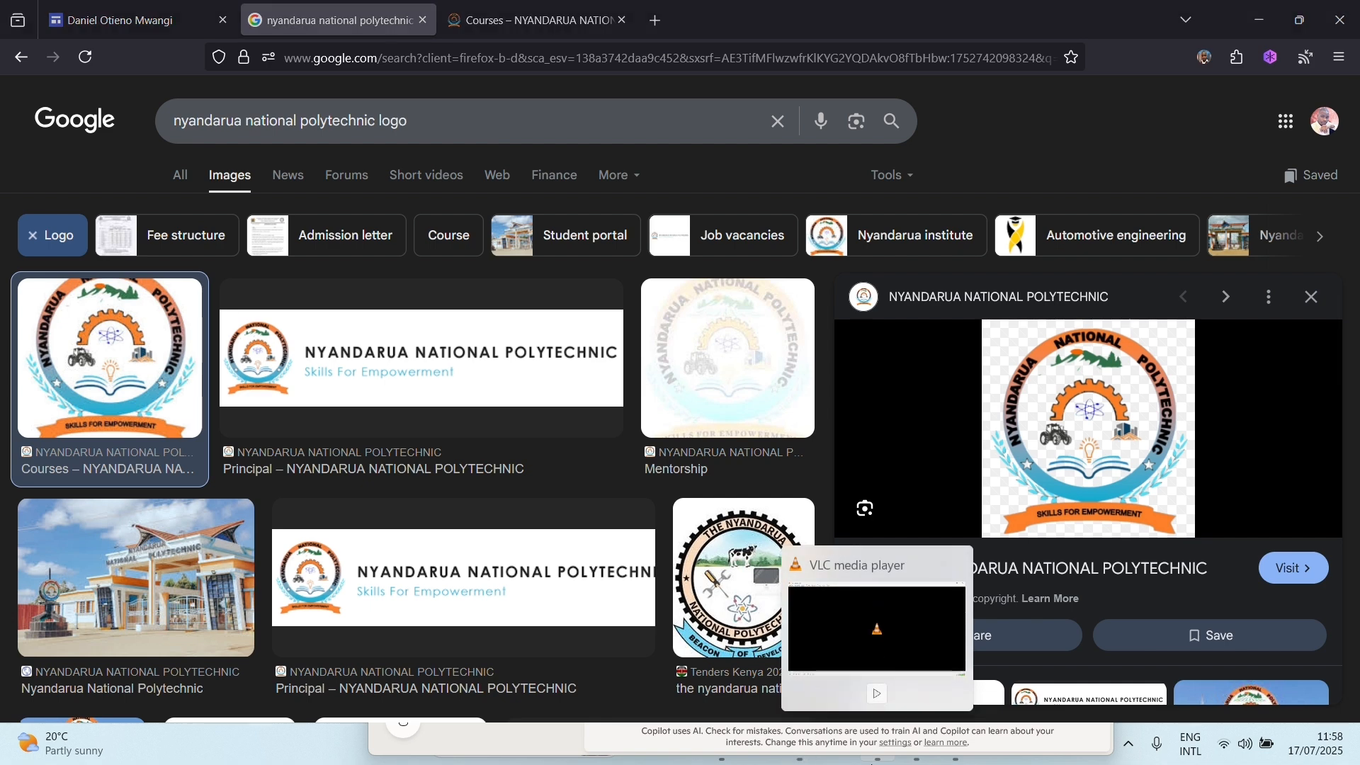
pyautogui.press('super')
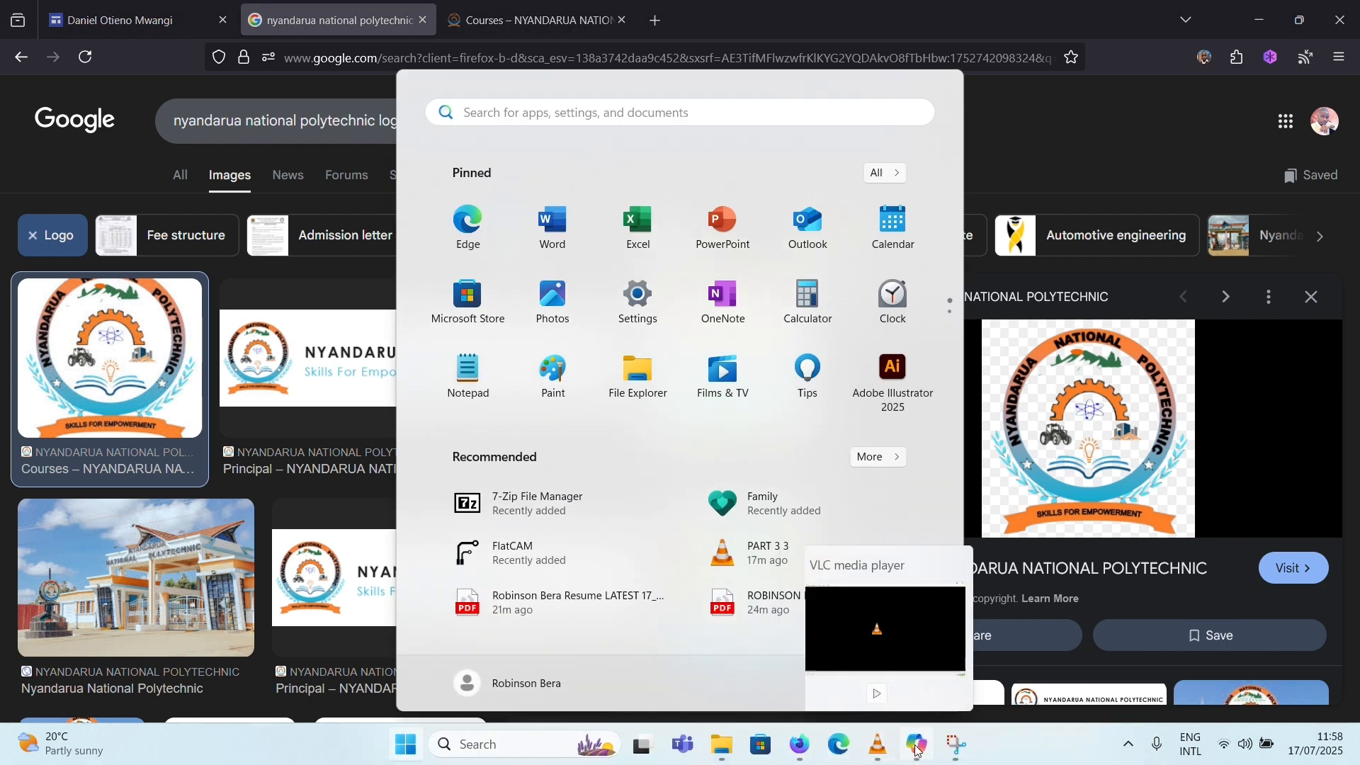
pyautogui.moveTo(917, 750)
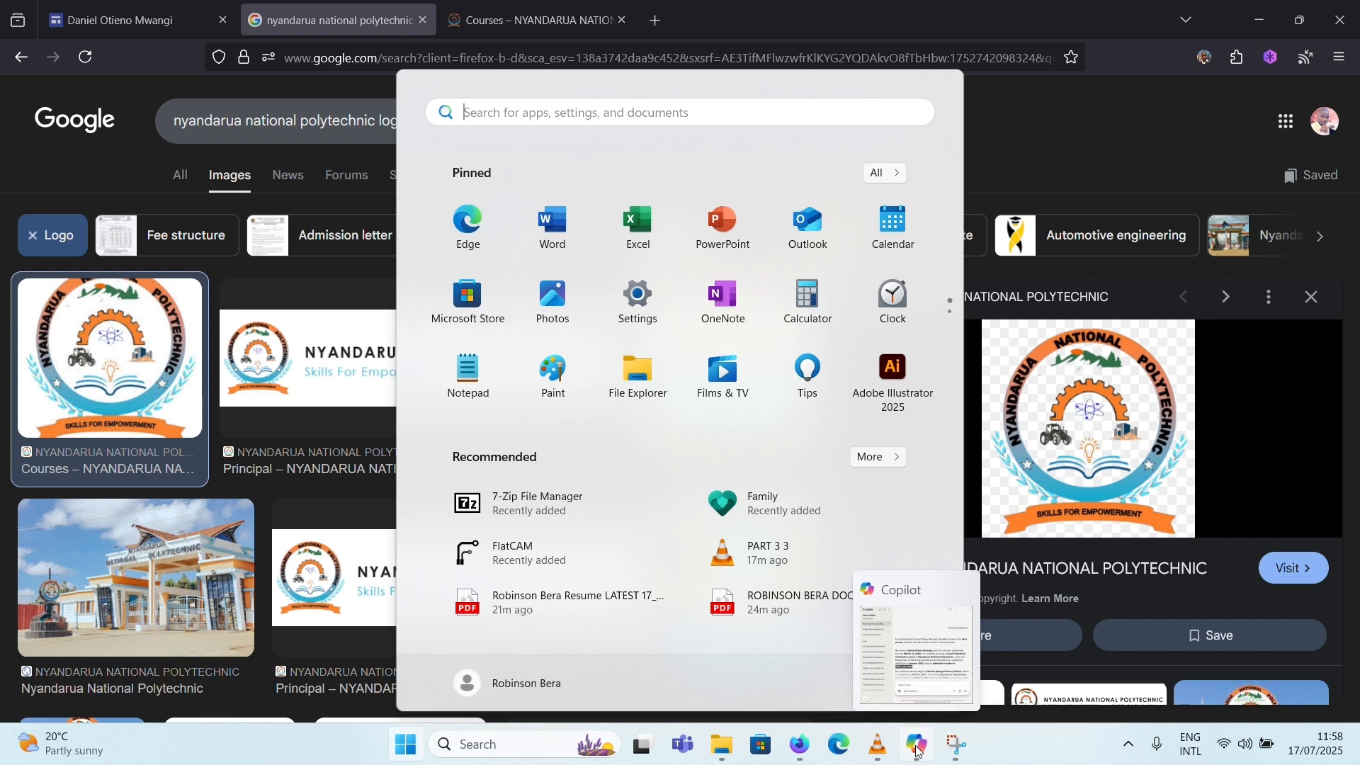
pyautogui.click(932, 688)
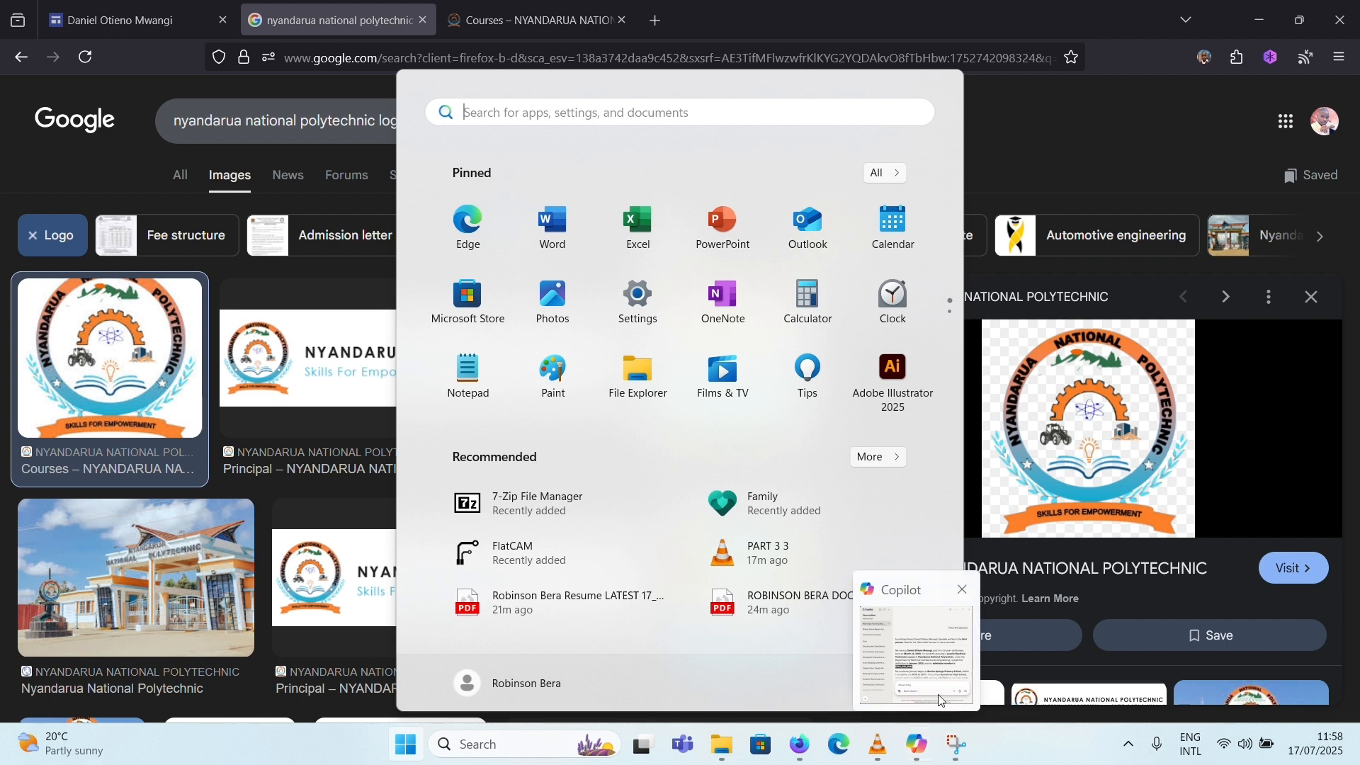
pyautogui.moveTo(929, 655)
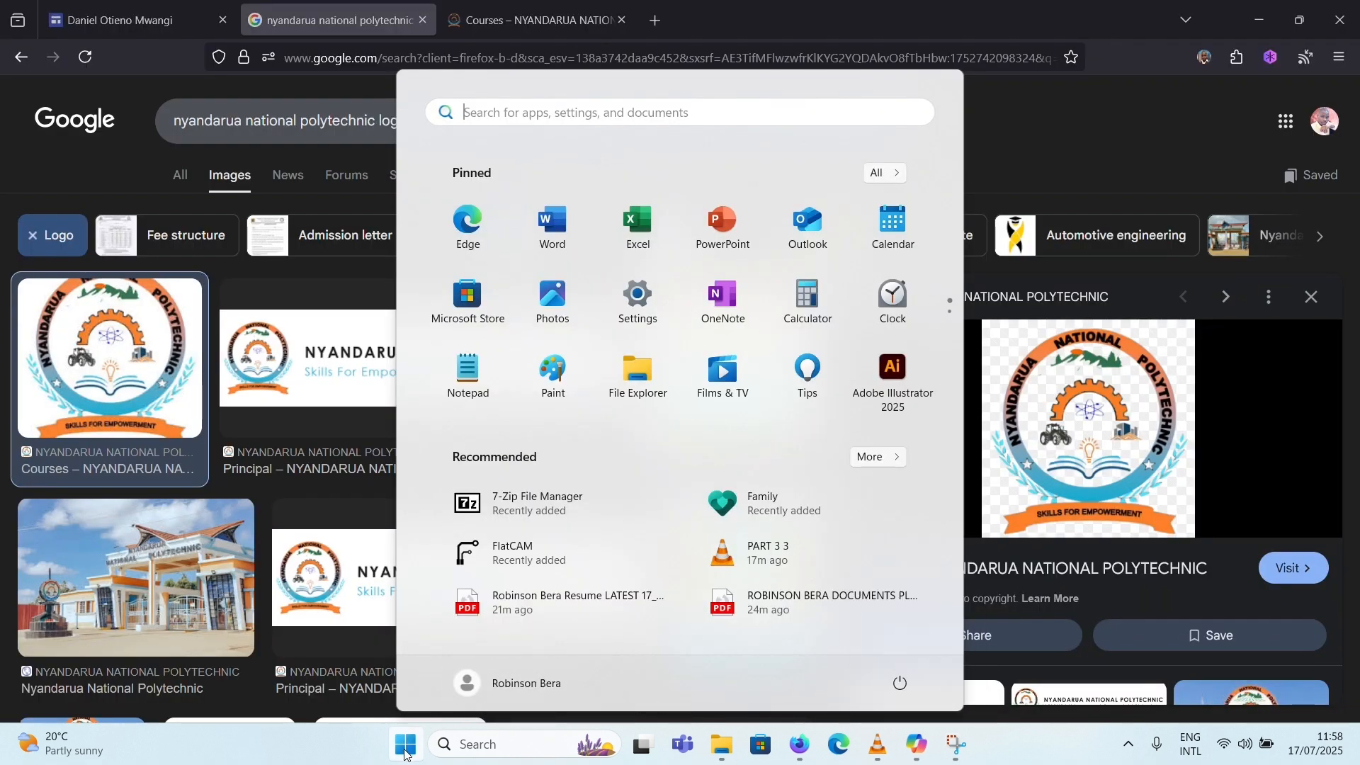
pyautogui.click(404, 745)
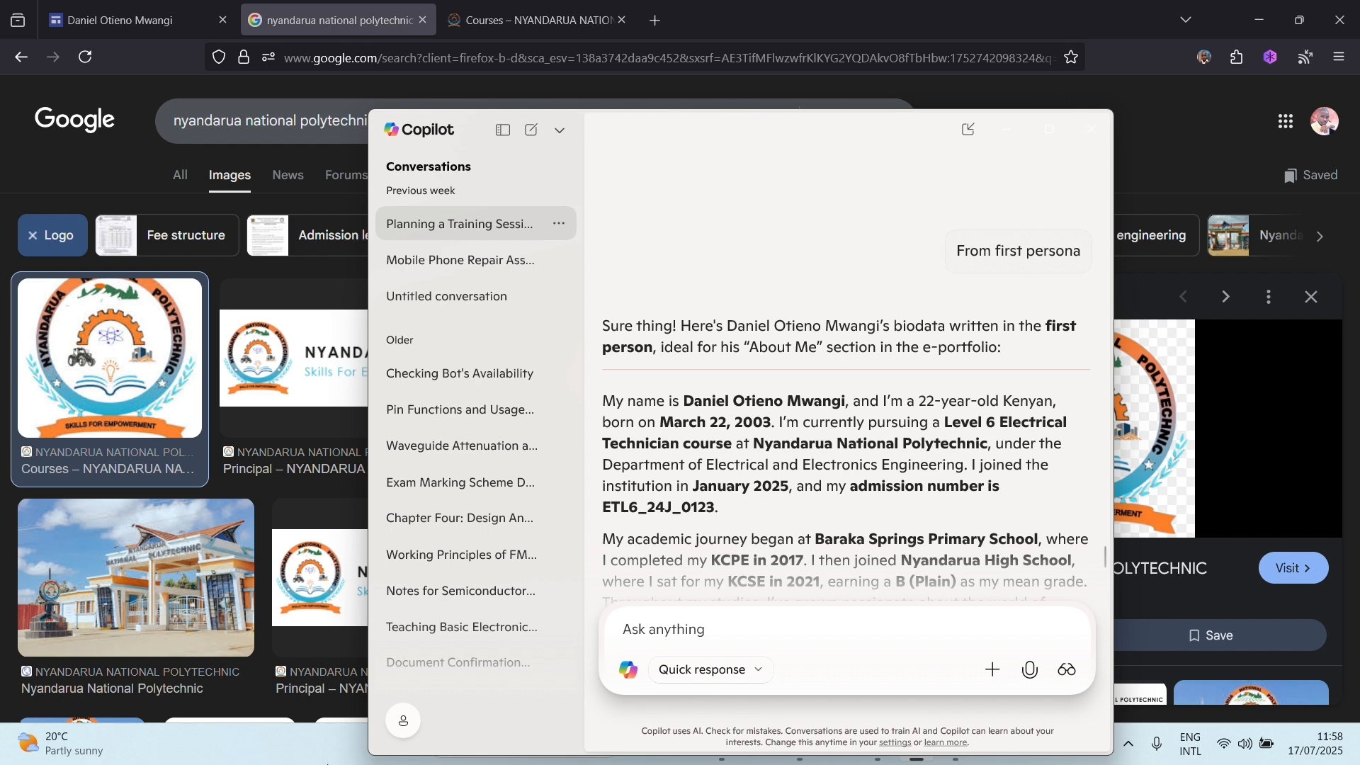
pyautogui.click(405, 745)
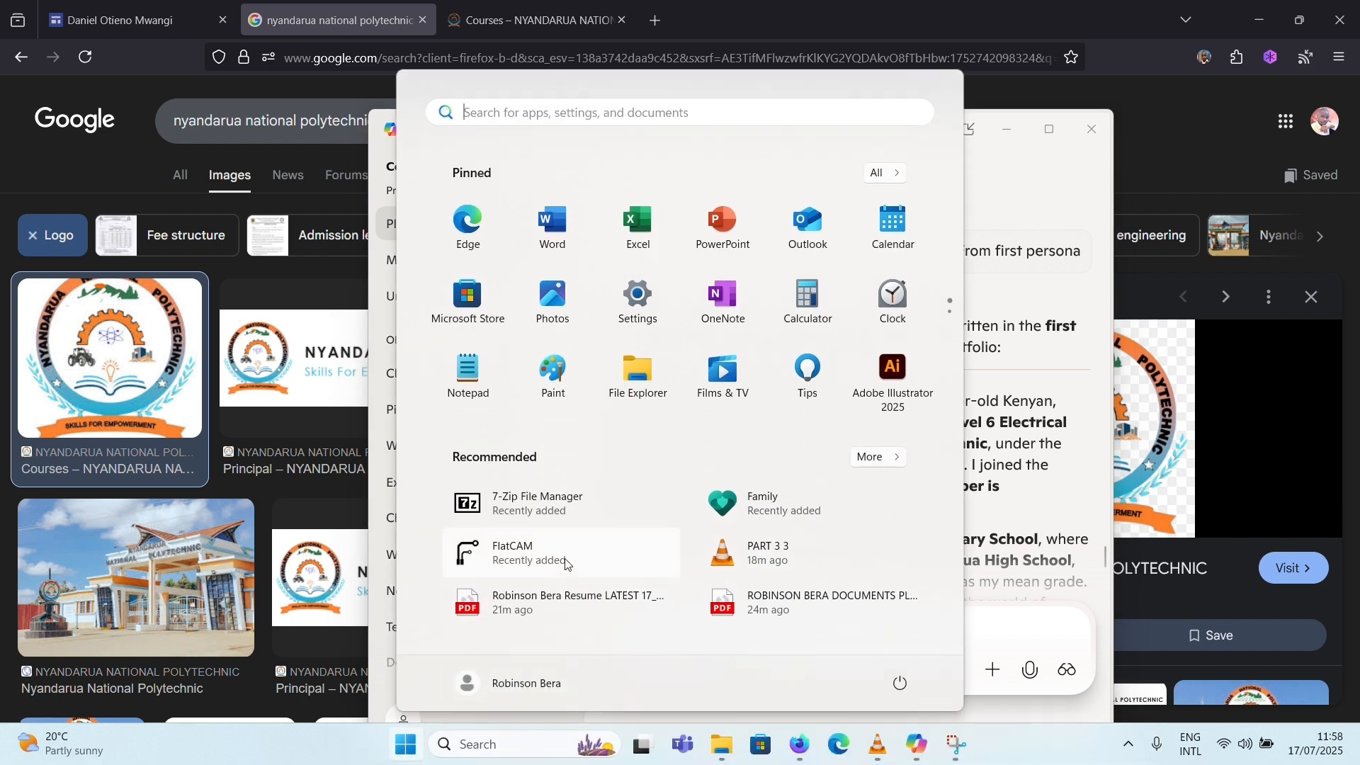
pyautogui.write('CHAT')
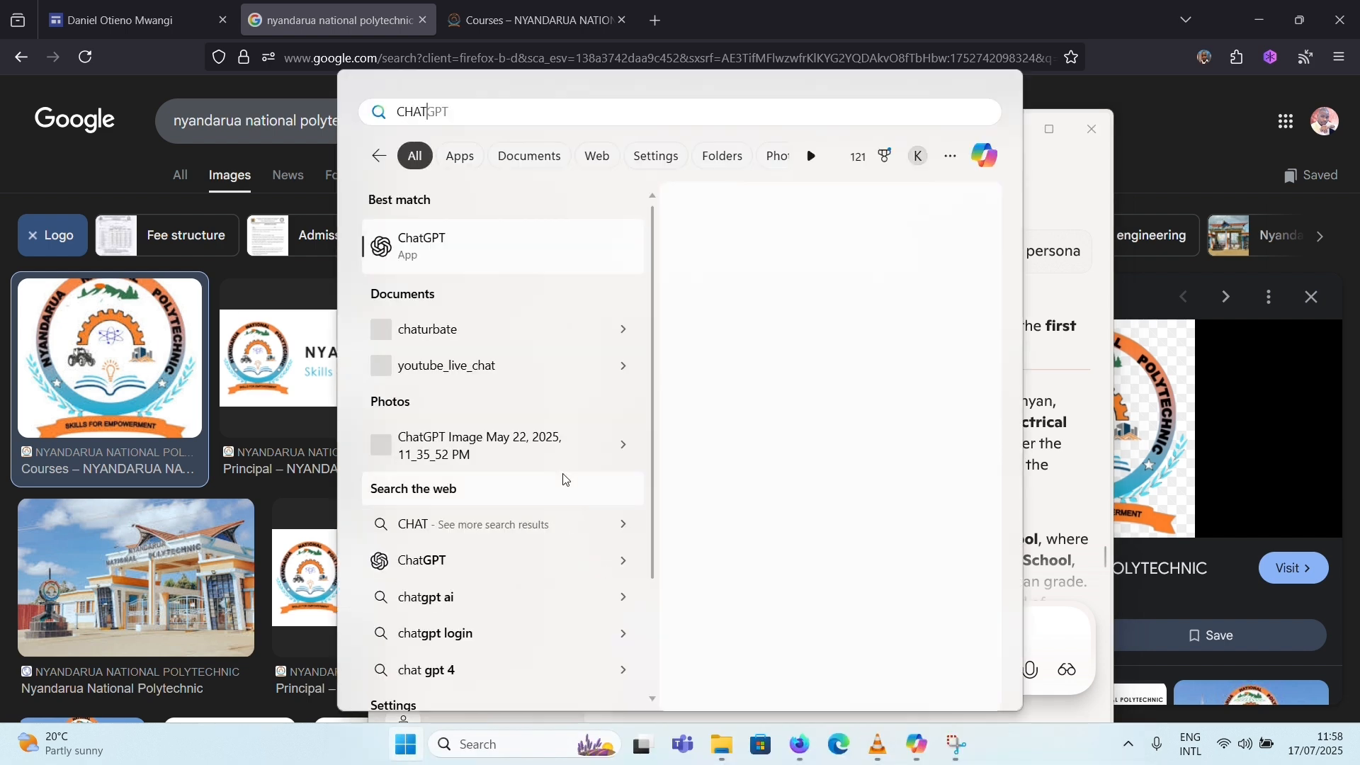
pyautogui.click(425, 255)
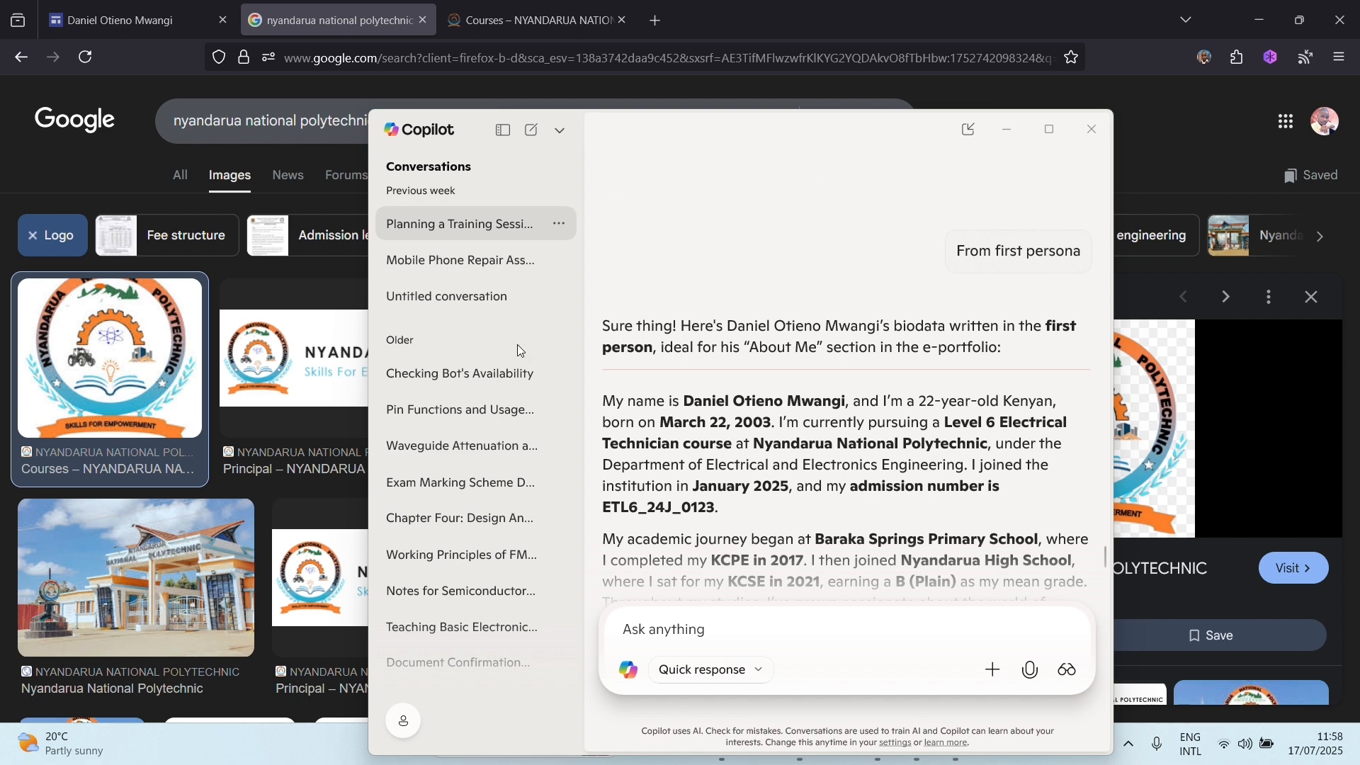
pyautogui.moveTo(638, 260)
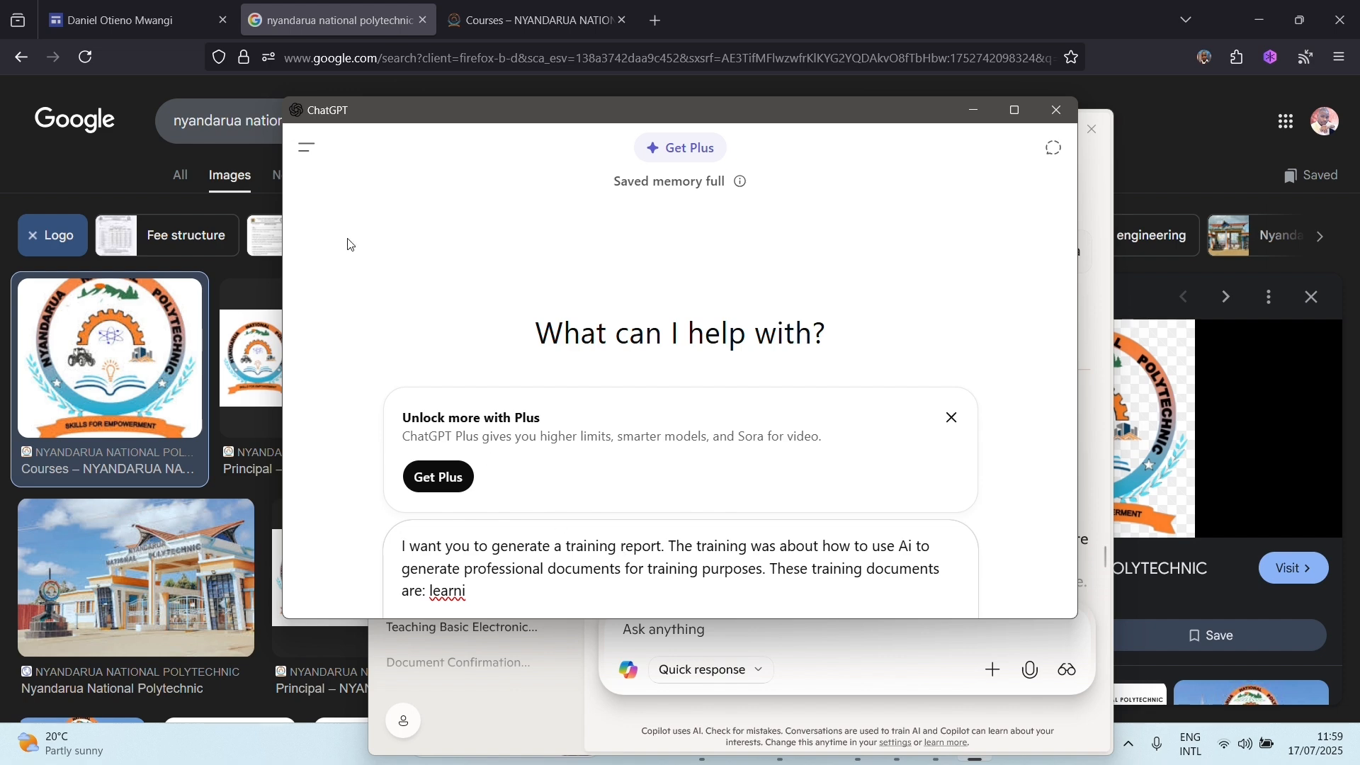
# Start a new ChatGPT chat and clear the old draft prompt
pyautogui.click(306, 148)
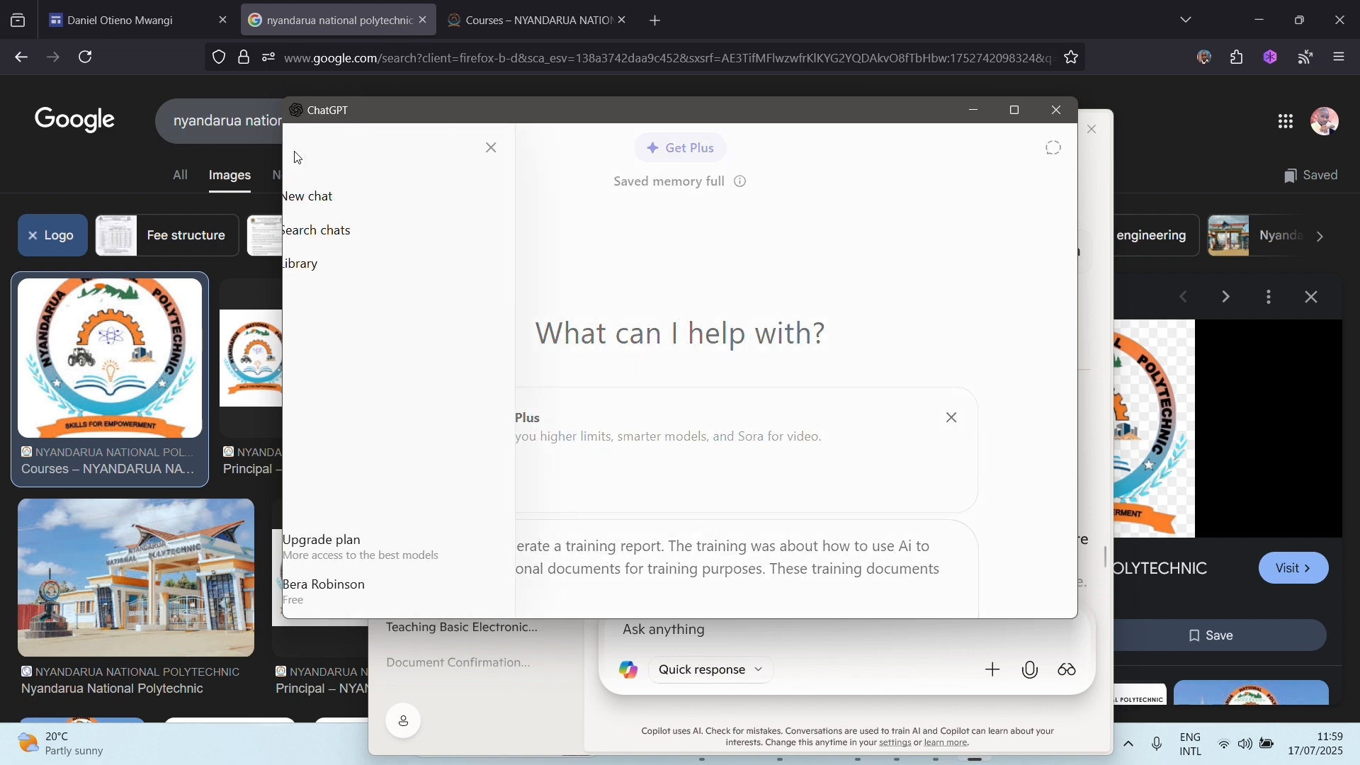
pyautogui.click(367, 207)
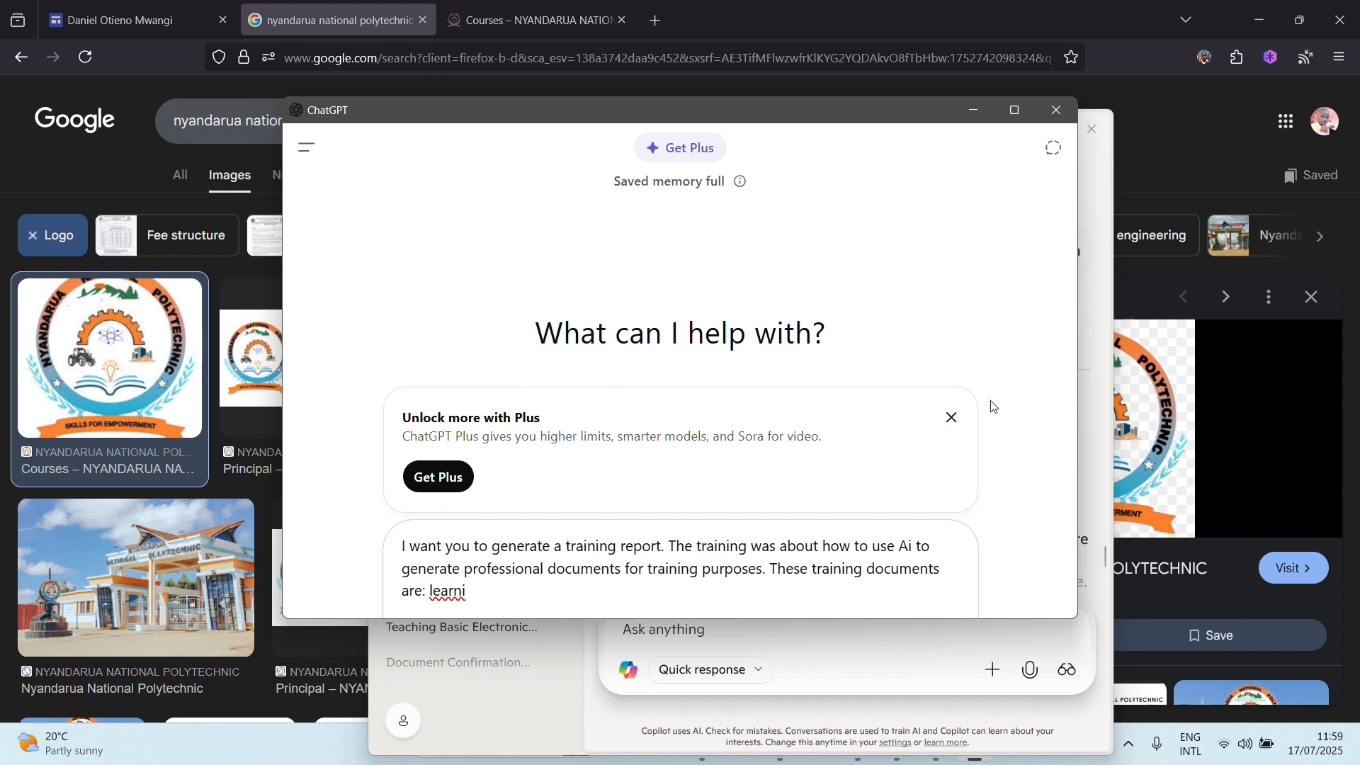
pyautogui.click(951, 417)
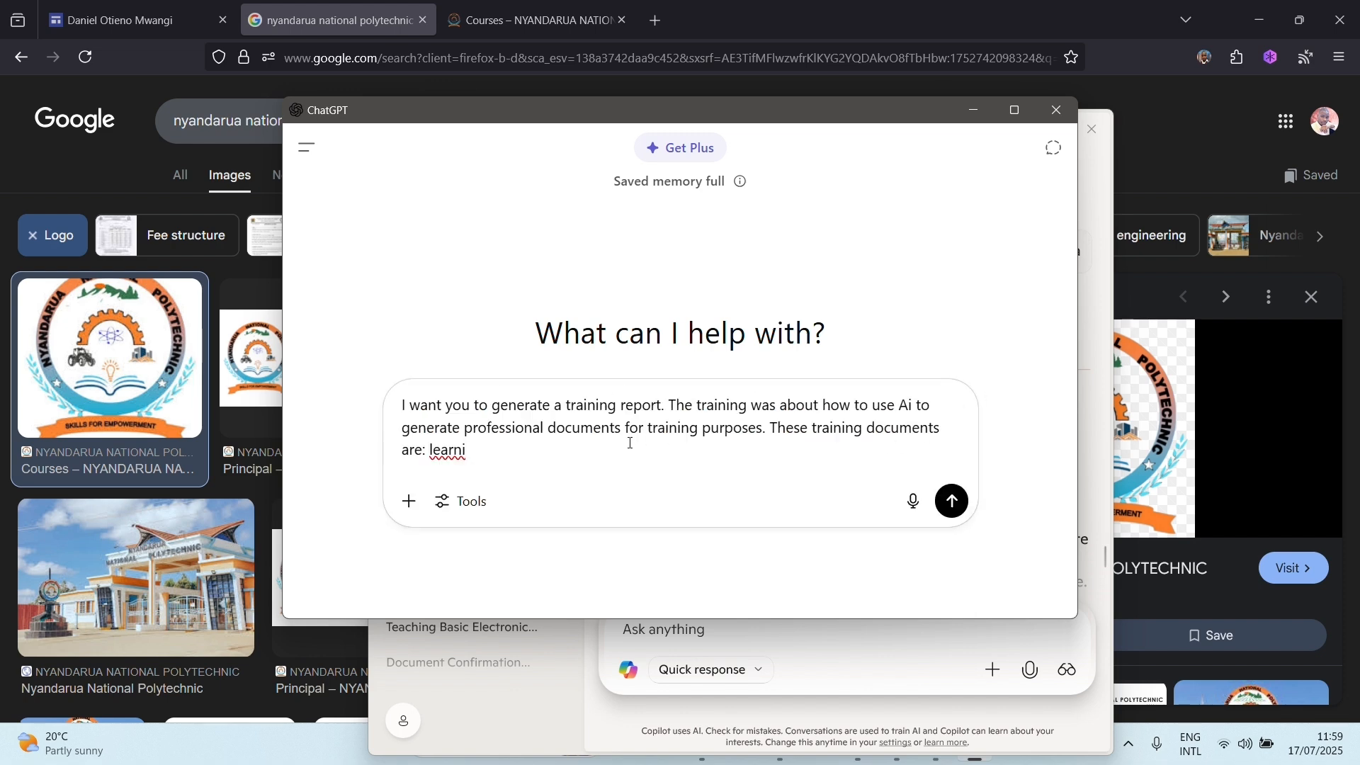
pyautogui.hotkey('ctrl', 'a')
pyautogui.press('BackSpace')
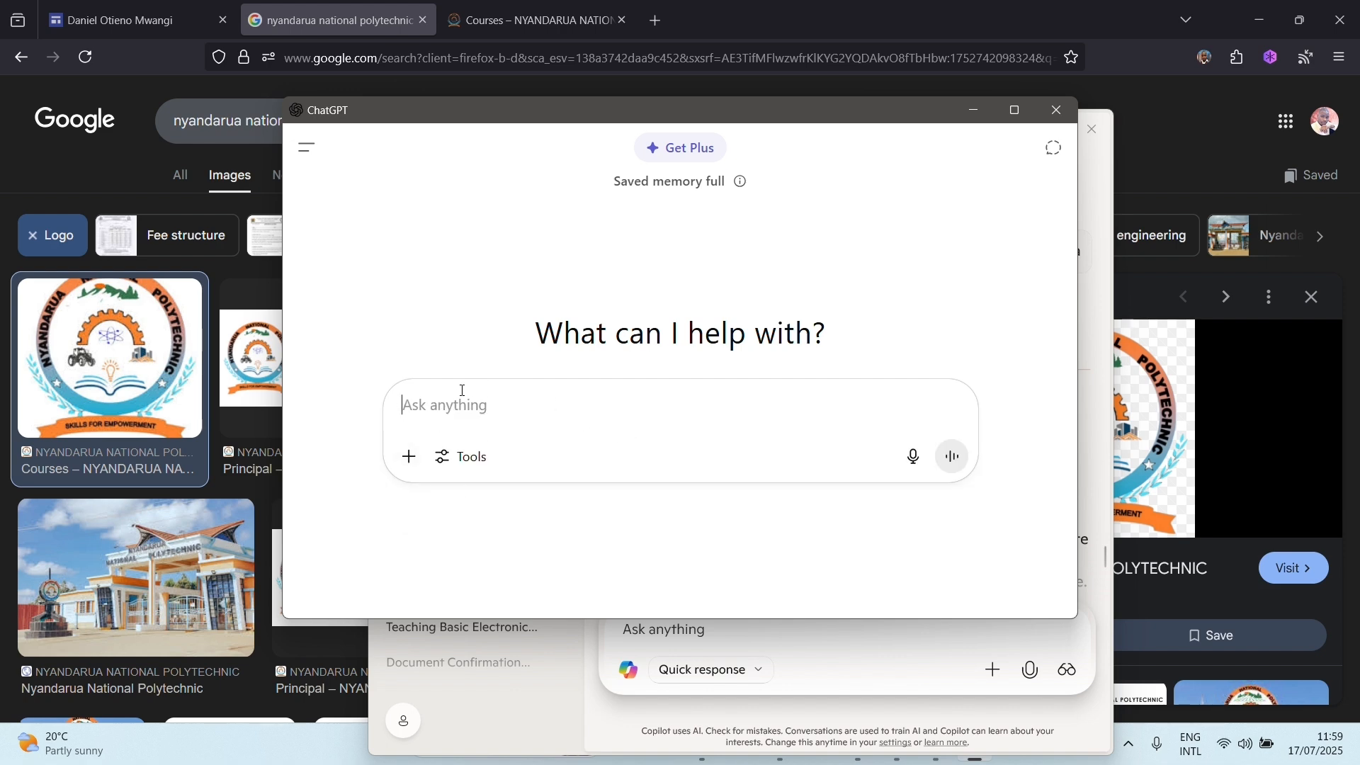
# Paste the logo and ask 'What are the primary colours you are seeing here'
pyautogui.hotkey('ctrl', 'v')
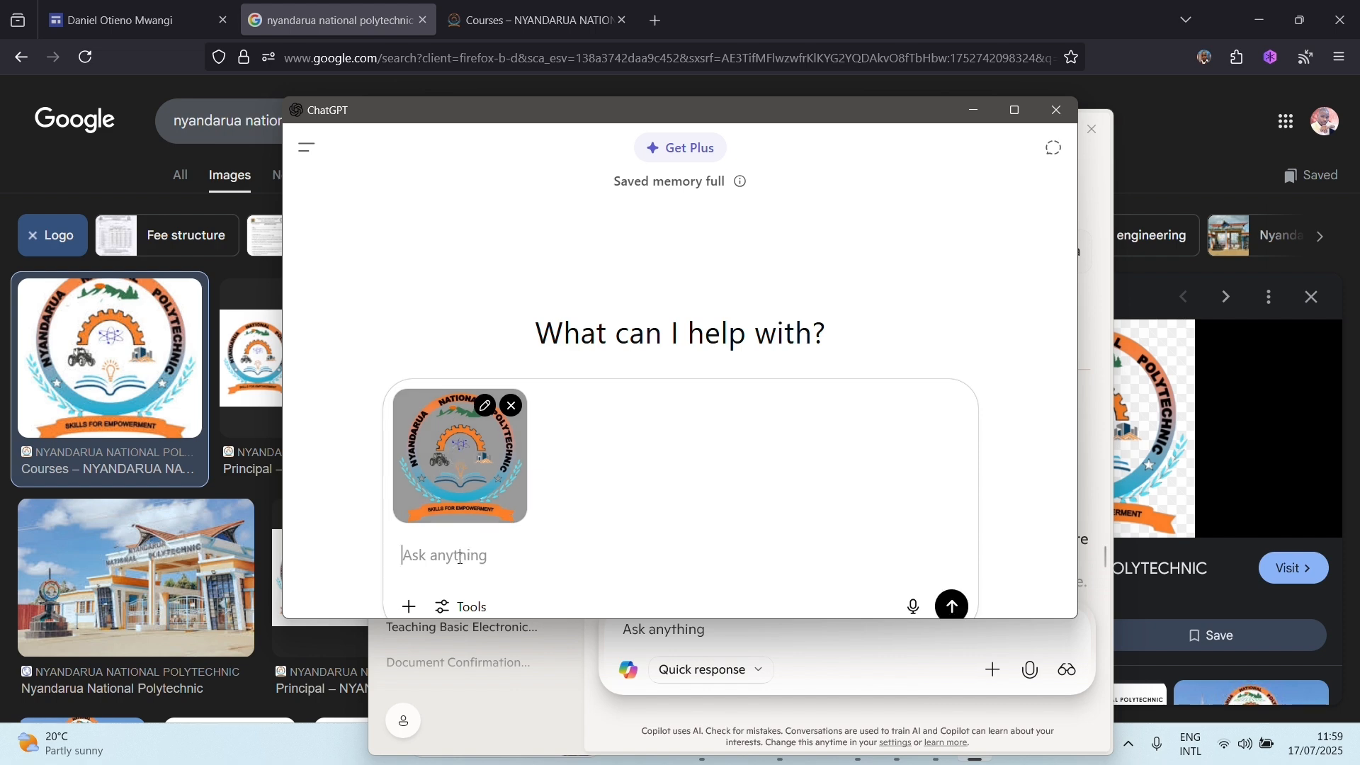
pyautogui.write('Generate image colours')
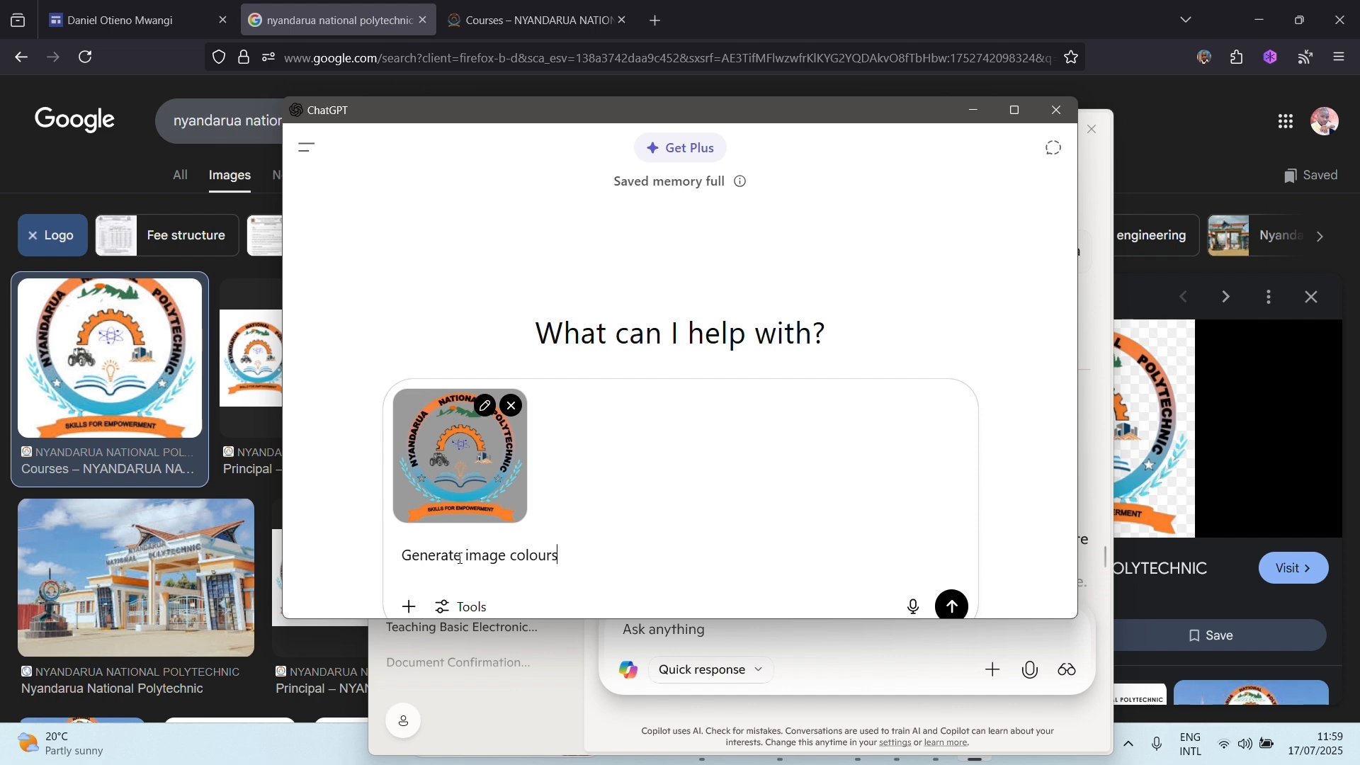
pyautogui.press('BackSpace')
pyautogui.press('BackSpace')
pyautogui.press('BackSpace')
pyautogui.press('BackSpace')
pyautogui.press('BackSpace')
pyautogui.press('BackSpace')
pyautogui.press('BackSpace')
pyautogui.press('BackSpace')
pyautogui.press('BackSpace')
pyautogui.press('BackSpace')
pyautogui.press('BackSpace')
pyautogui.press('BackSpace')
pyautogui.press('BackSpace')
pyautogui.press('BackSpace')
pyautogui.press('BackSpace')
pyautogui.press('BackSpace')
pyautogui.press('BackSpace')
pyautogui.press('BackSpace')
pyautogui.press('BackSpace')
pyautogui.press('BackSpace')
pyautogui.write('W')
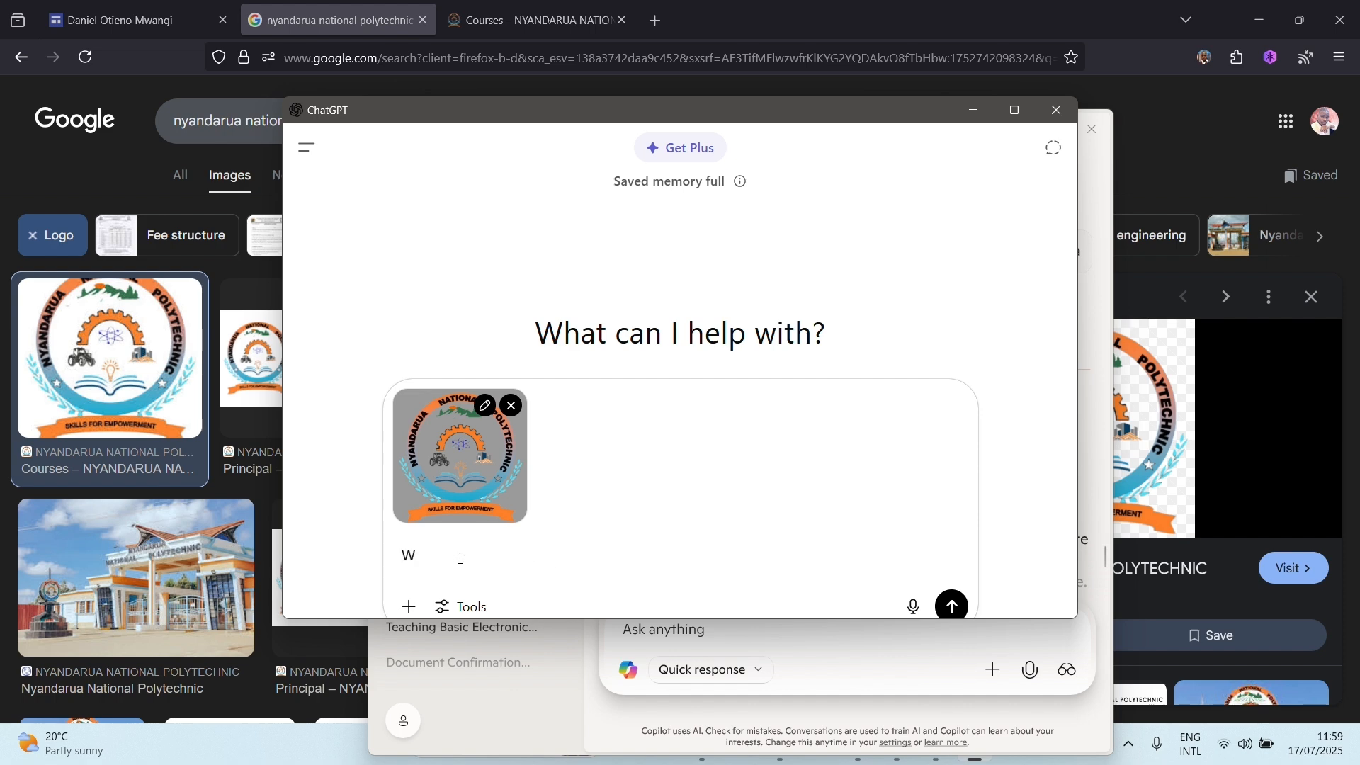
pyautogui.write('hat are the primary colours ')
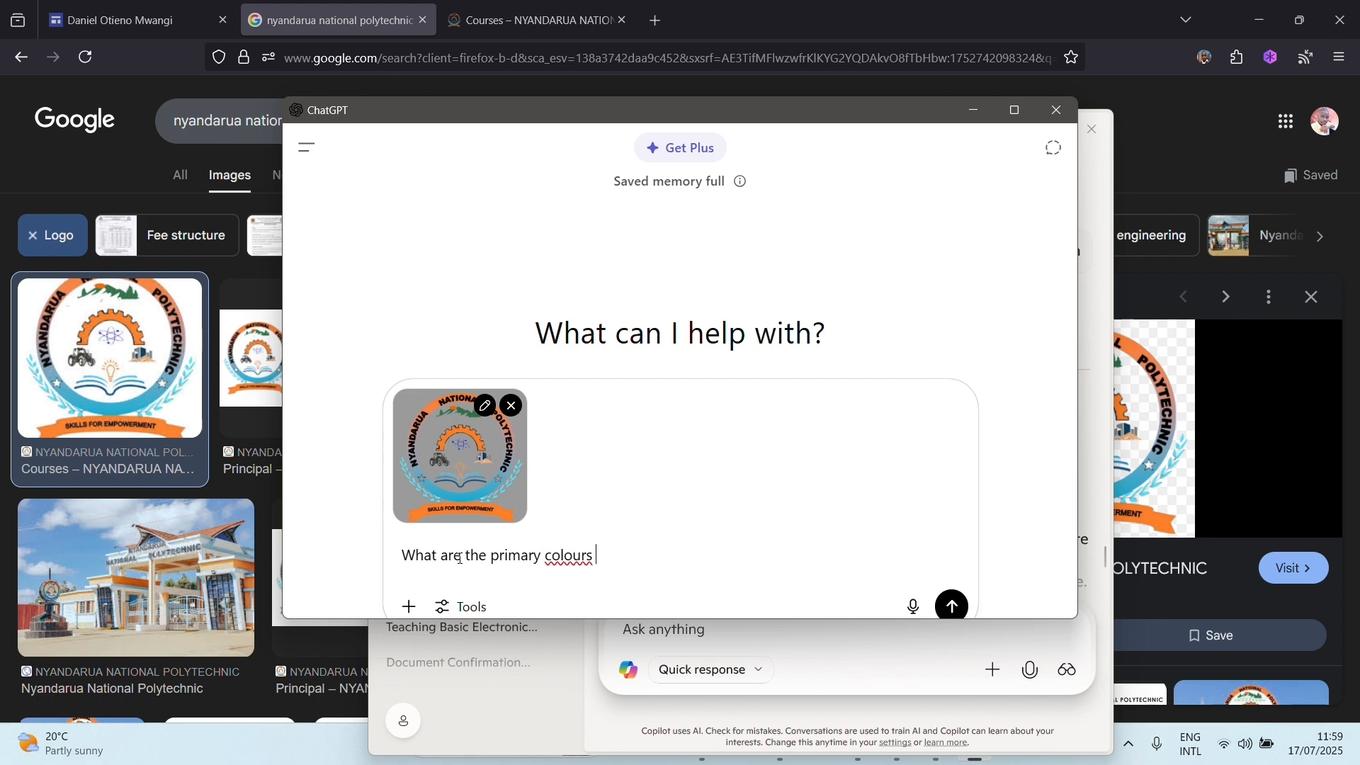
pyautogui.write('you are seeing here')
pyautogui.press('Return')
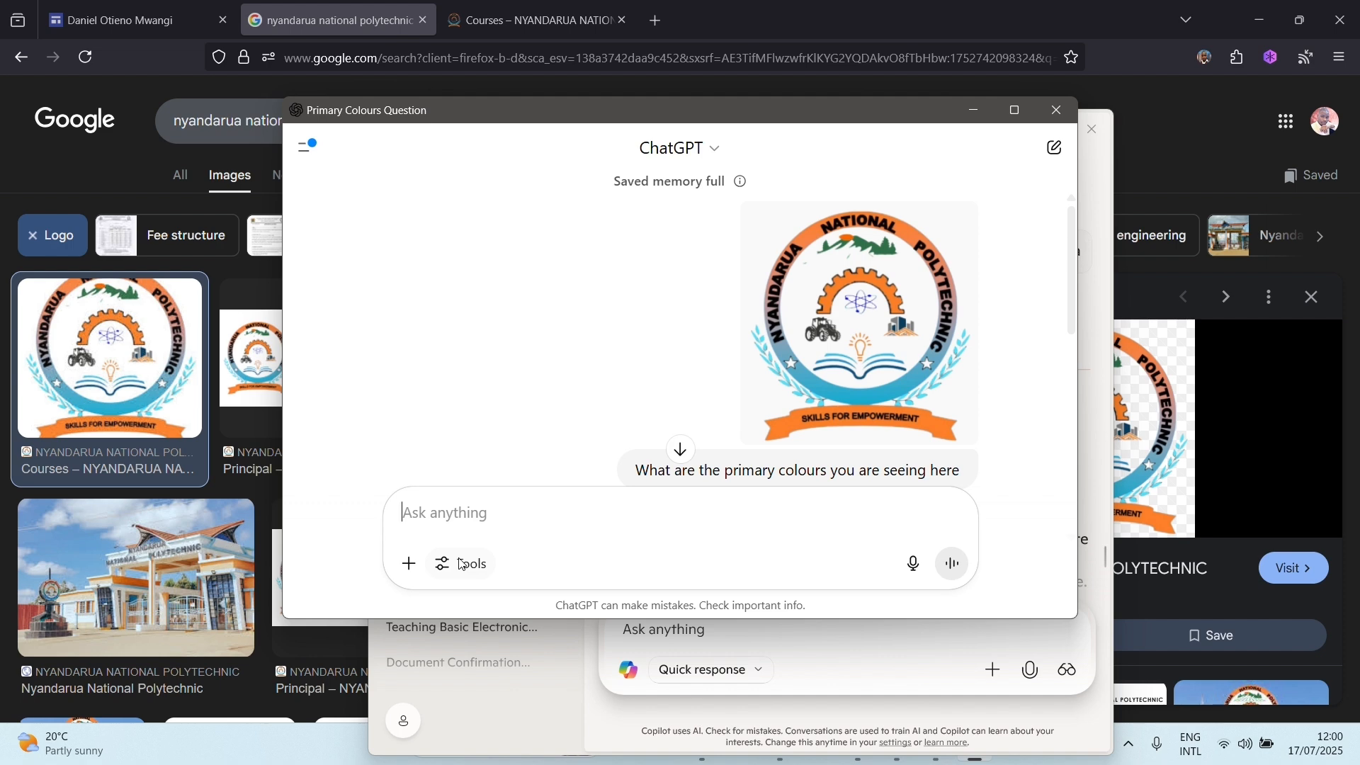
# Ask ChatGPT 'Give me the codes' for the logo's colours
pyautogui.scroll(-6, 566, 362)
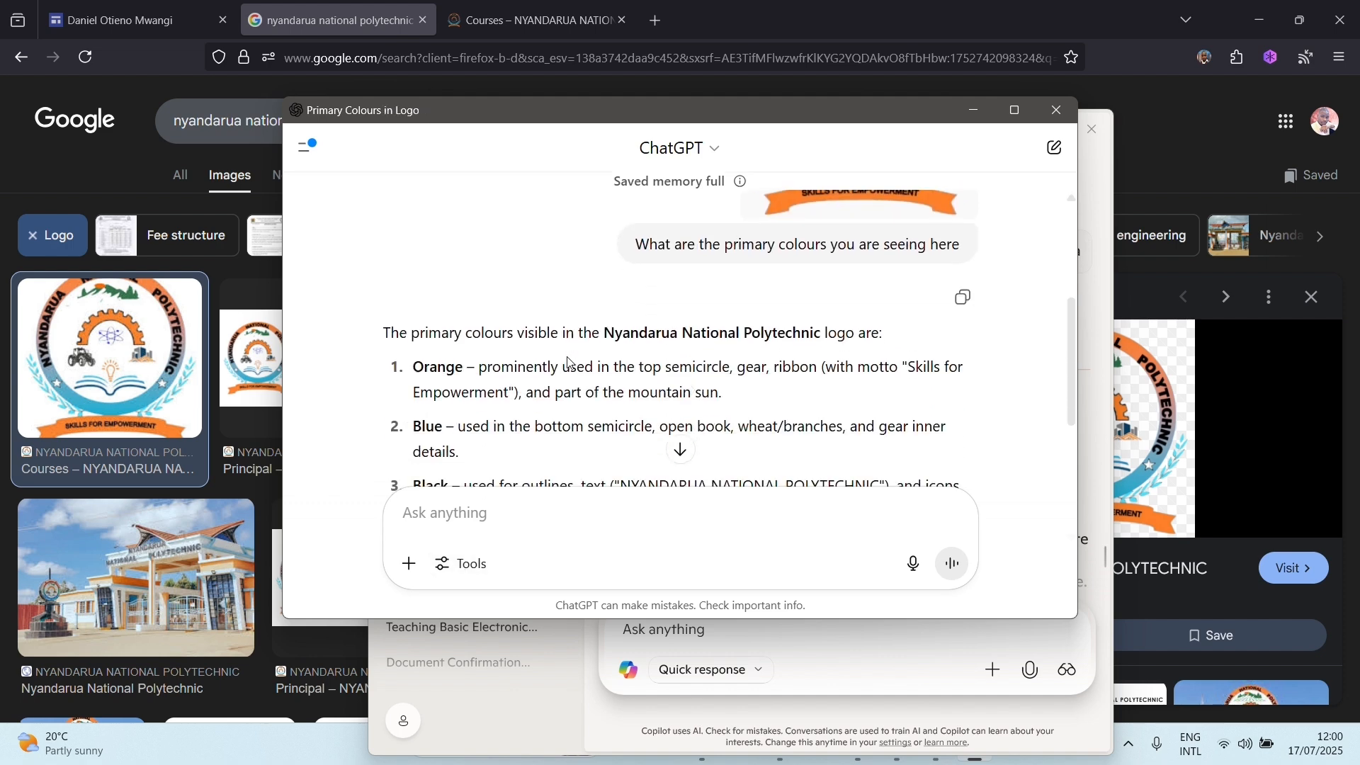
pyautogui.scroll(2, 570, 364)
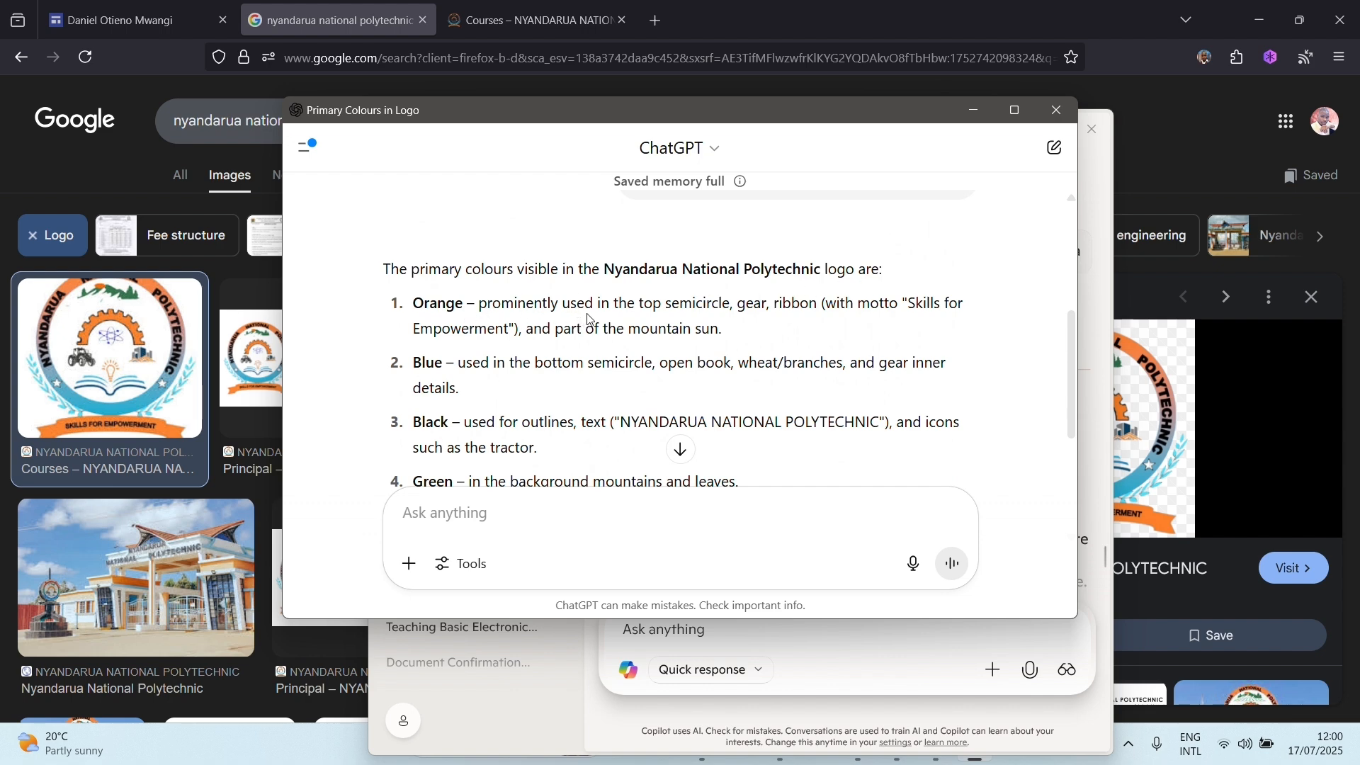
pyautogui.scroll(-3, 489, 365)
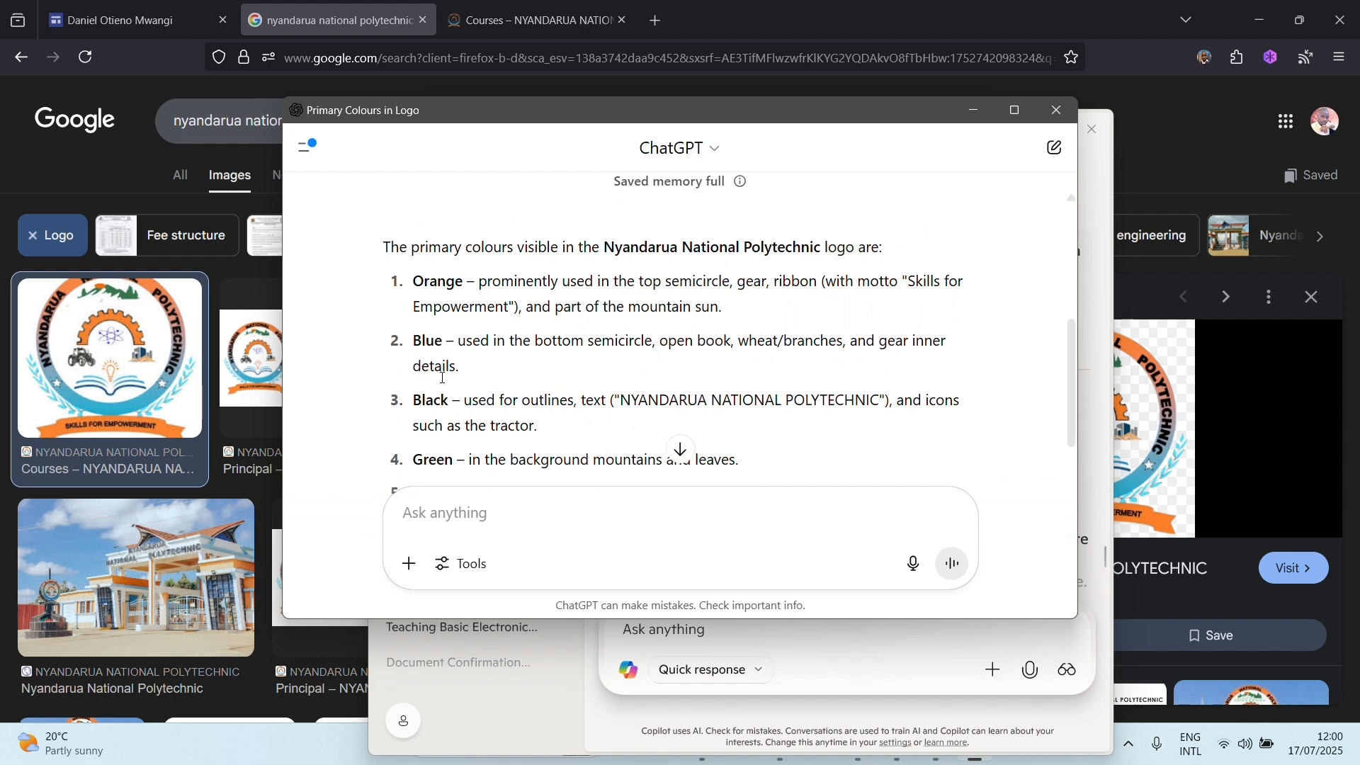
pyautogui.scroll(-1, 443, 378)
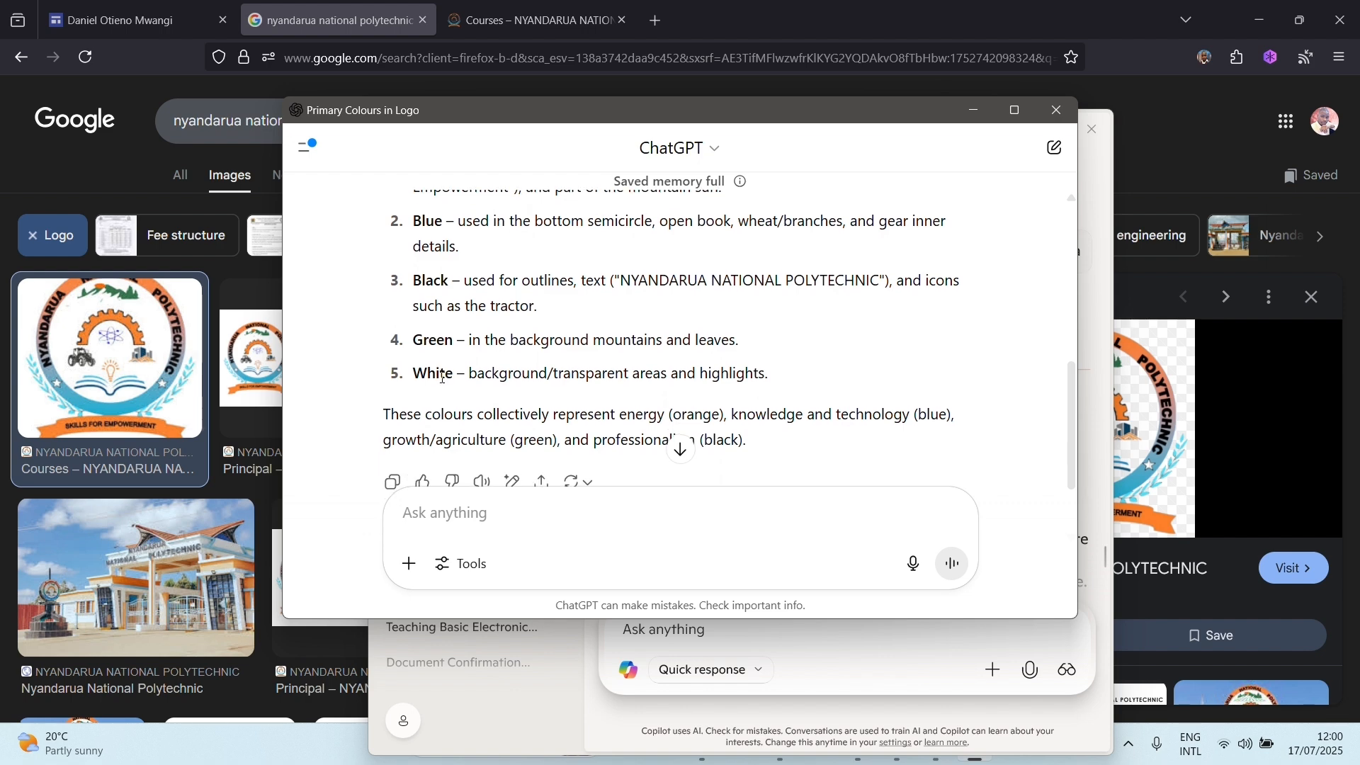
pyautogui.scroll(-2, 552, 400)
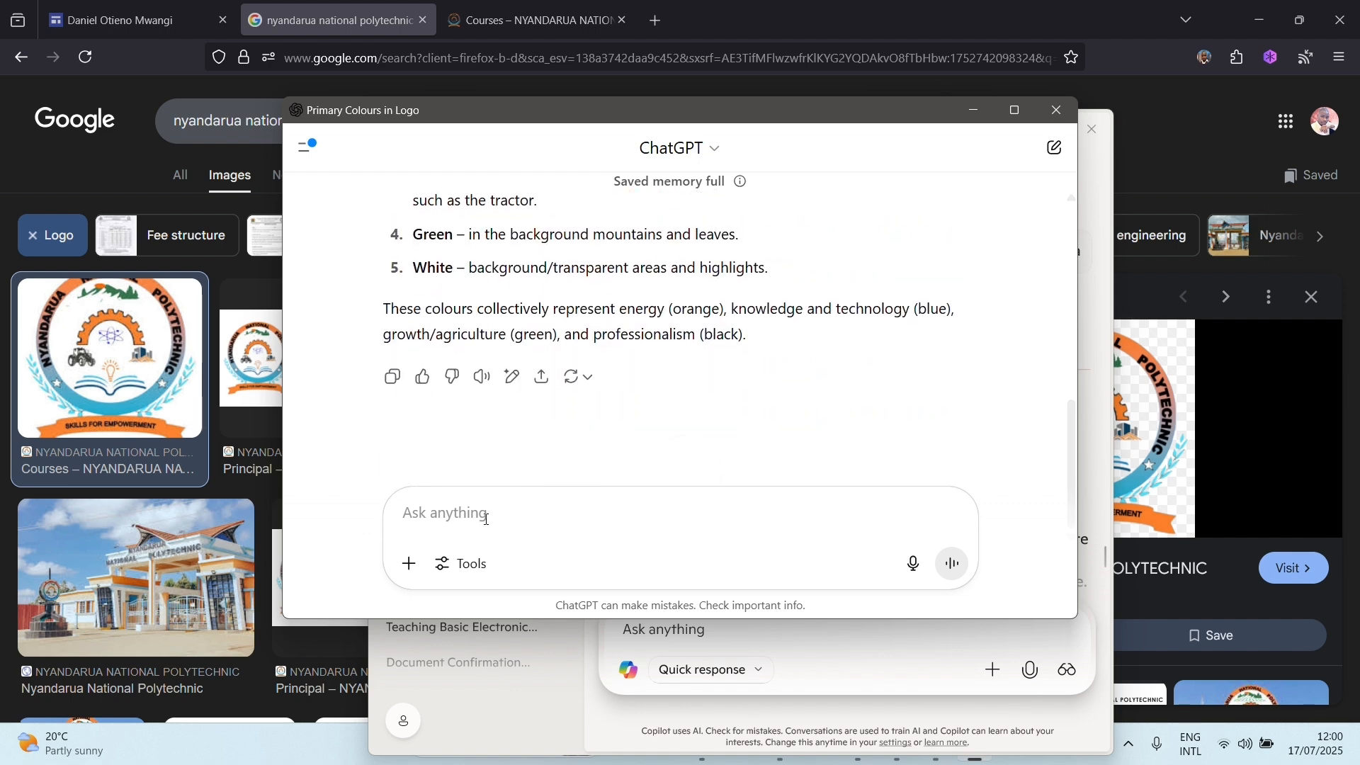
pyautogui.write('Give')
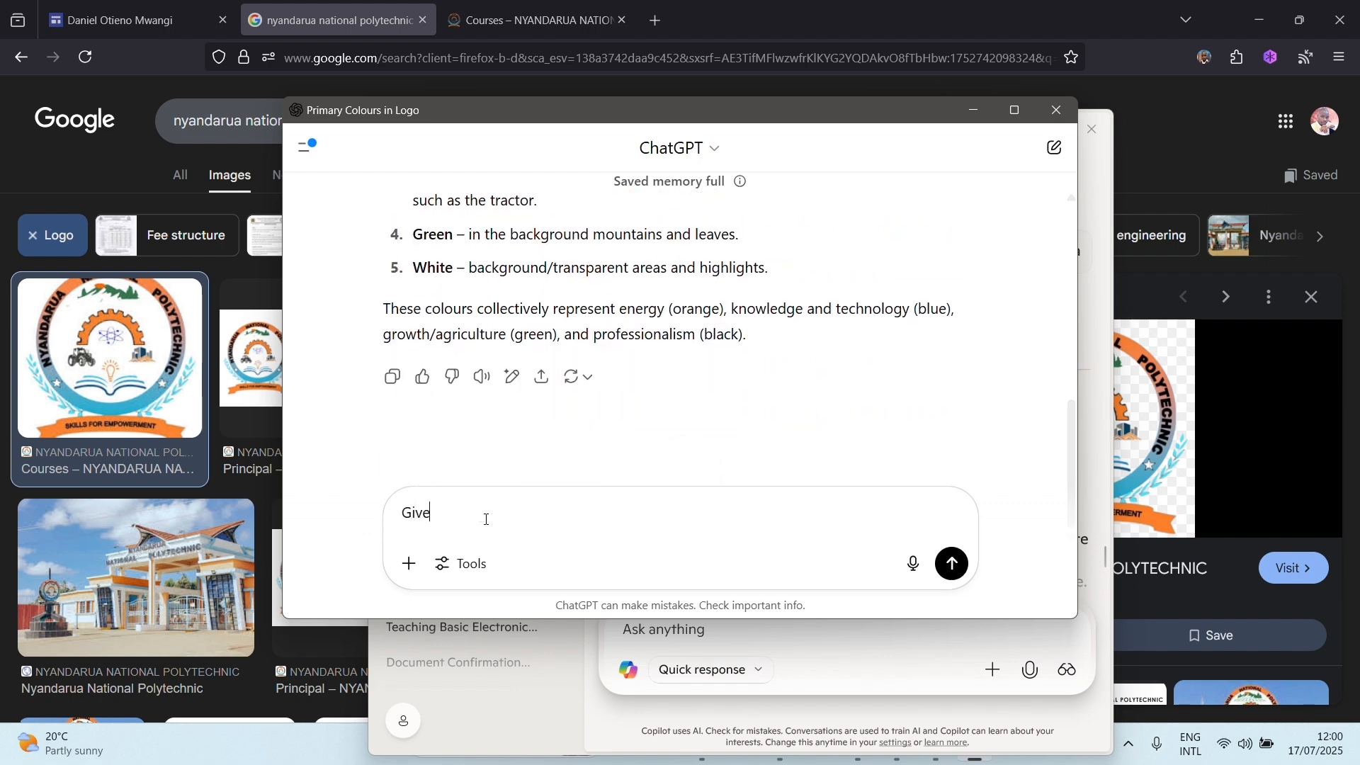
pyautogui.write(' me the codes')
pyautogui.press('Return')
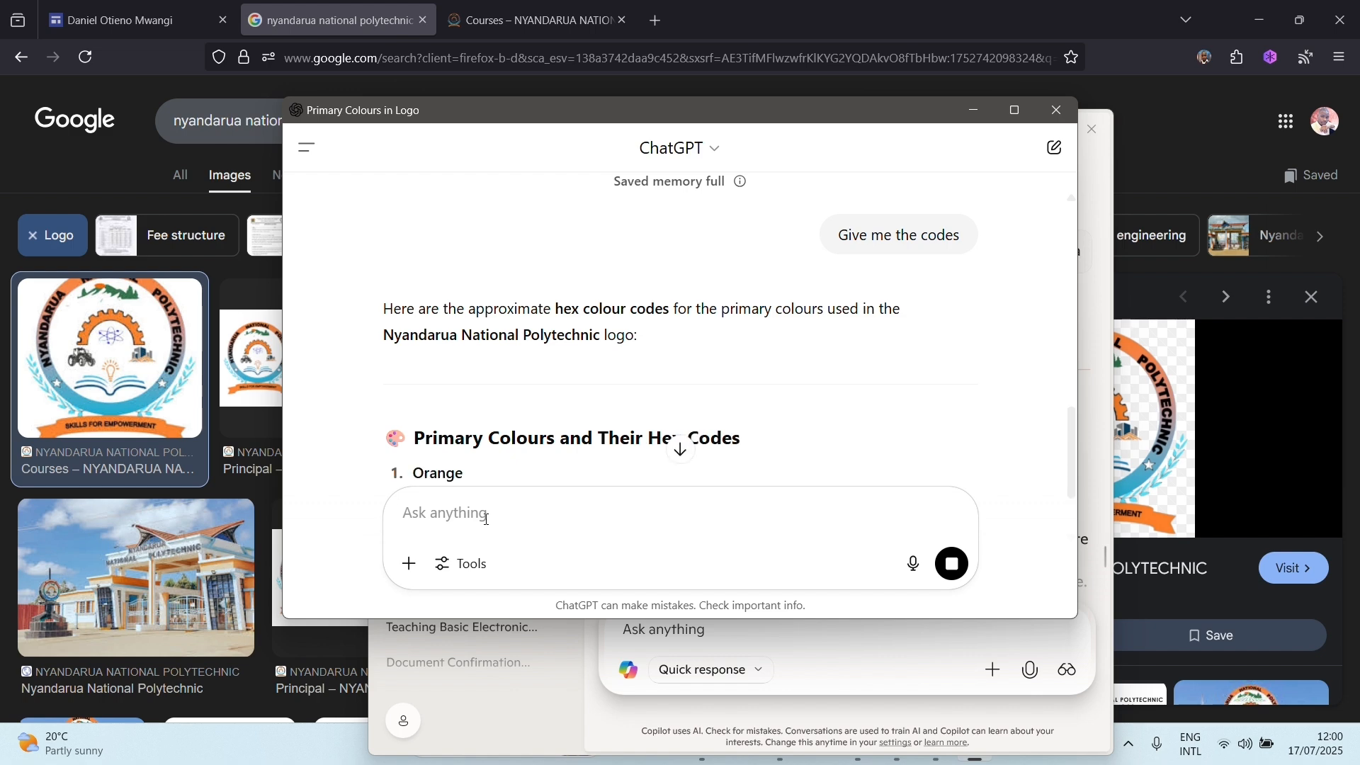
# Select the orange hex code #F57C20 from the answer
pyautogui.scroll(-3, 676, 400)
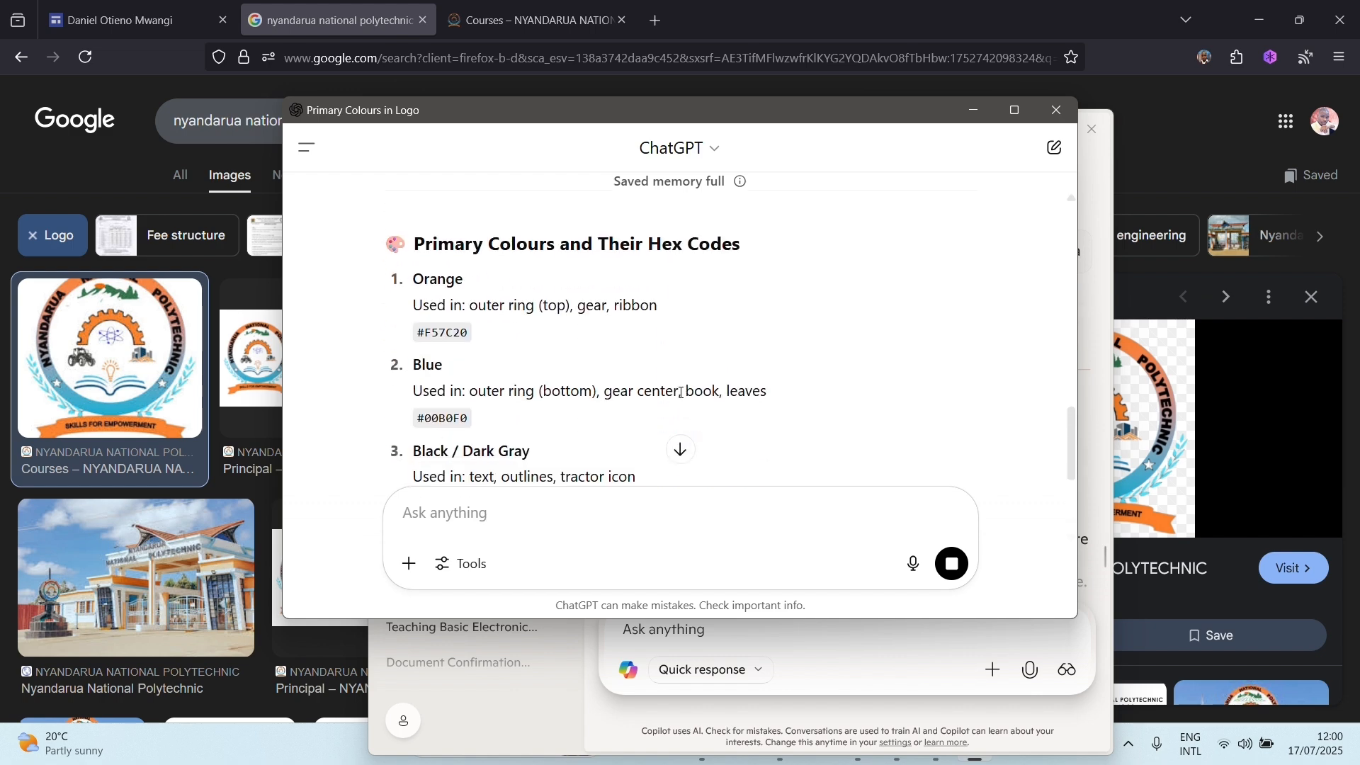
pyautogui.tripleClick(454, 332)
pyautogui.hotkey('ctrl', 'c')
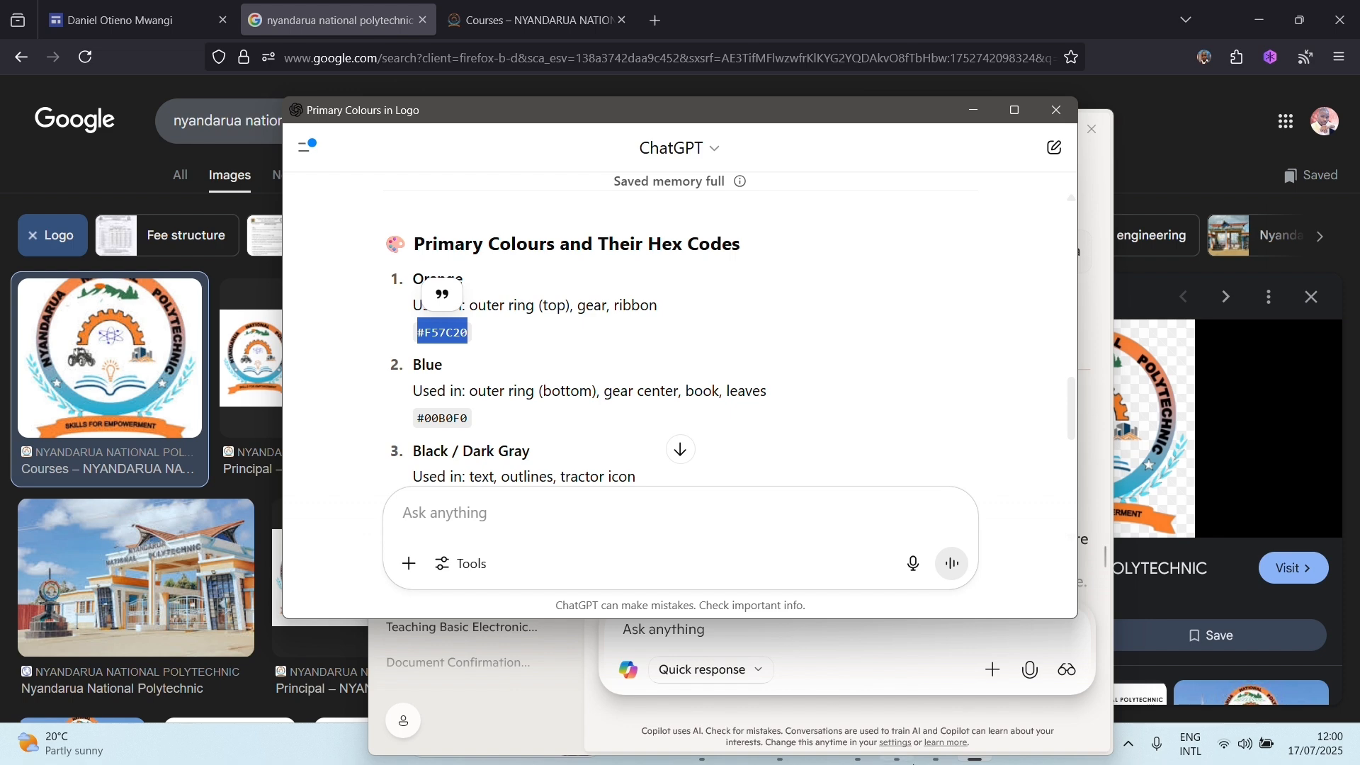
pyautogui.moveTo(898, 759)
pyautogui.press('super')
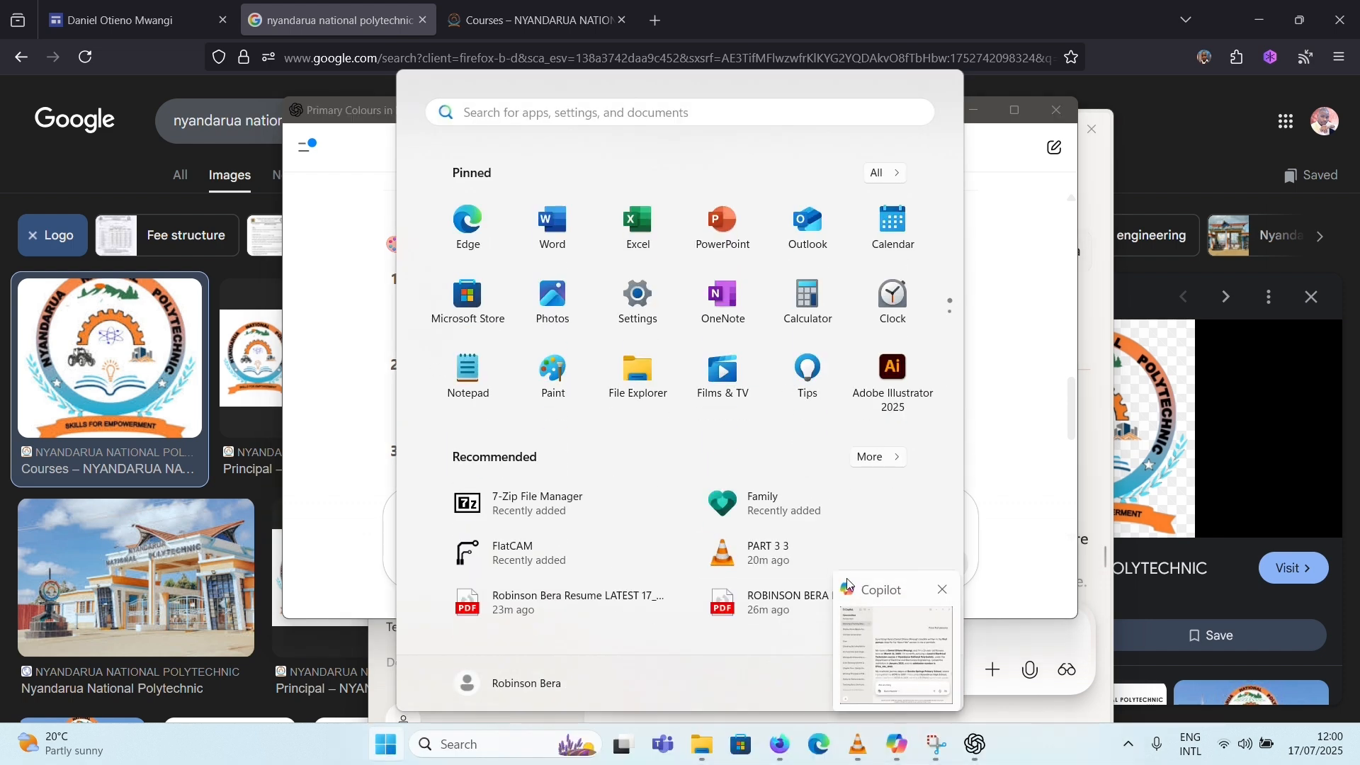
# Paste orange #F57C20 into the first theme colour field
pyautogui.click(110, 13)
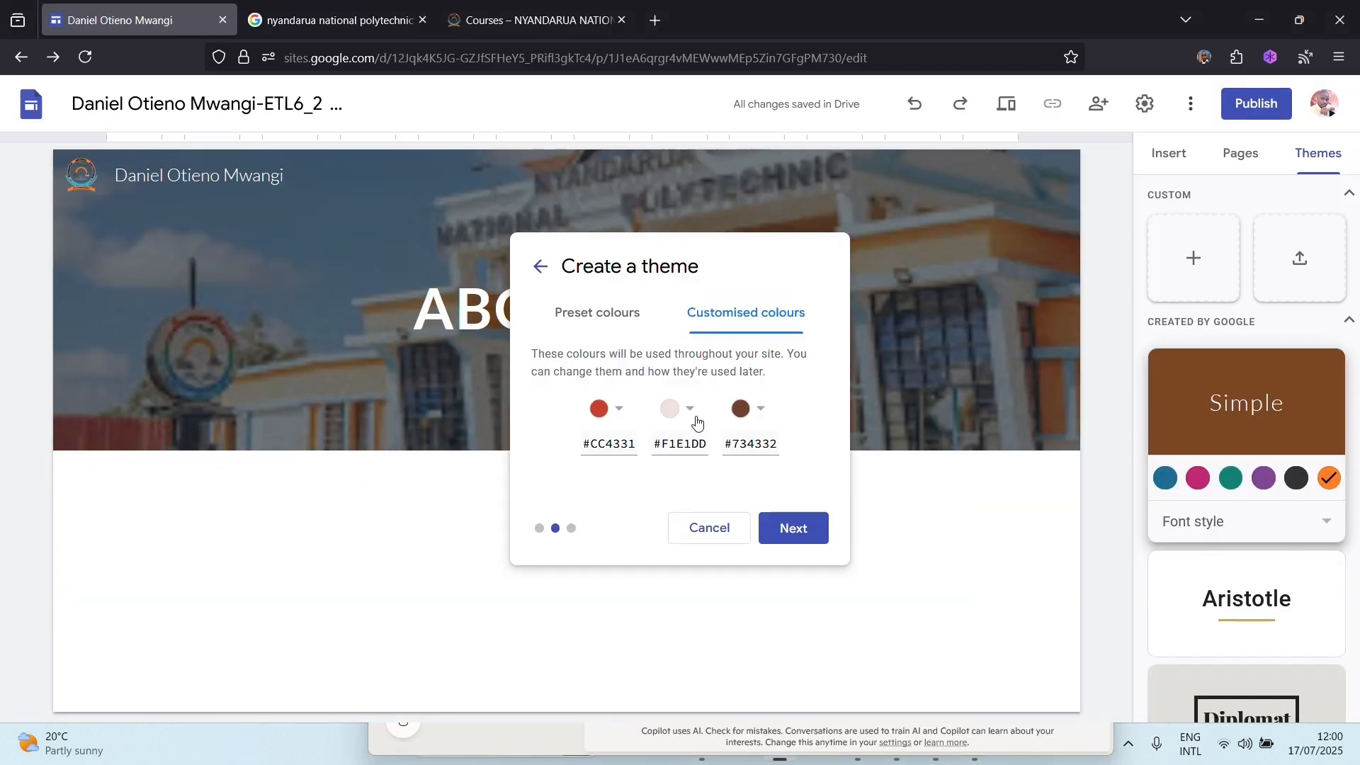
pyautogui.tripleClick(621, 442)
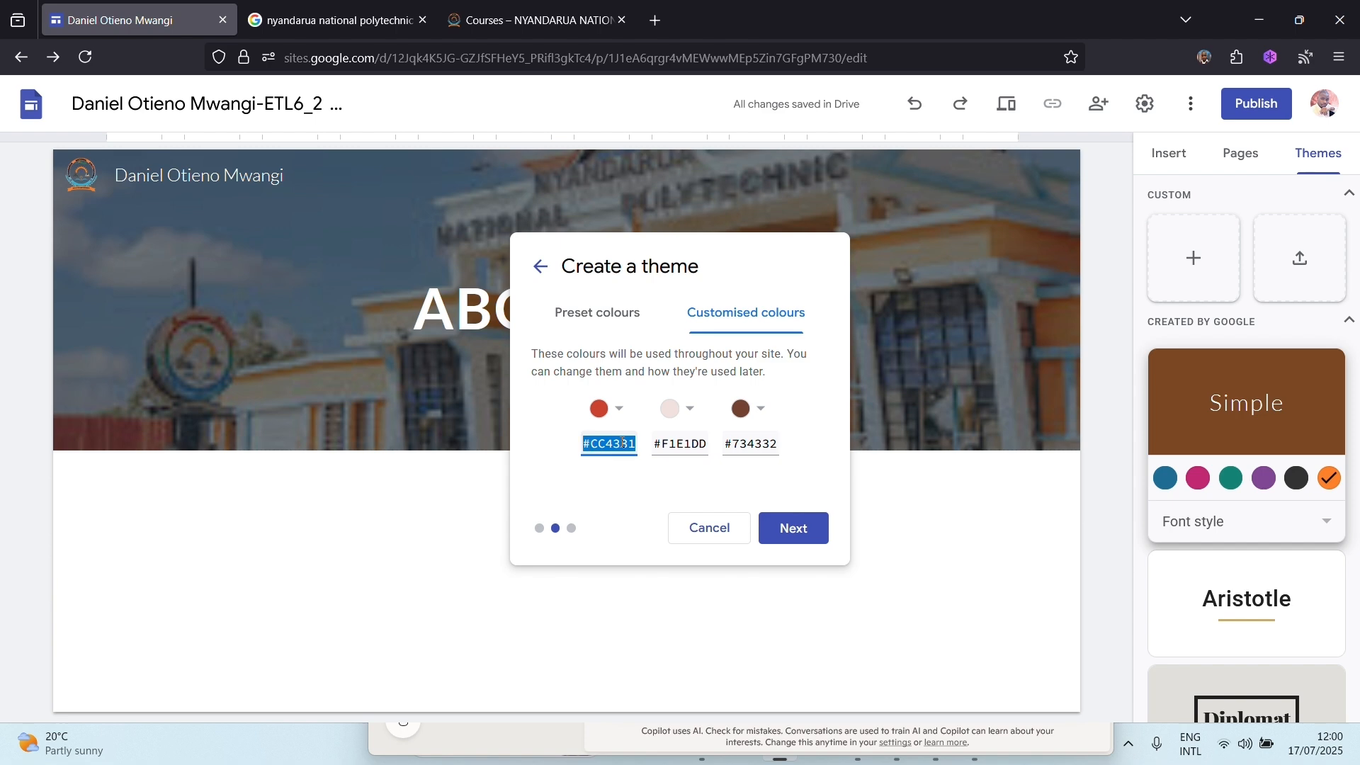
pyautogui.hotkey('ctrl', 'v')
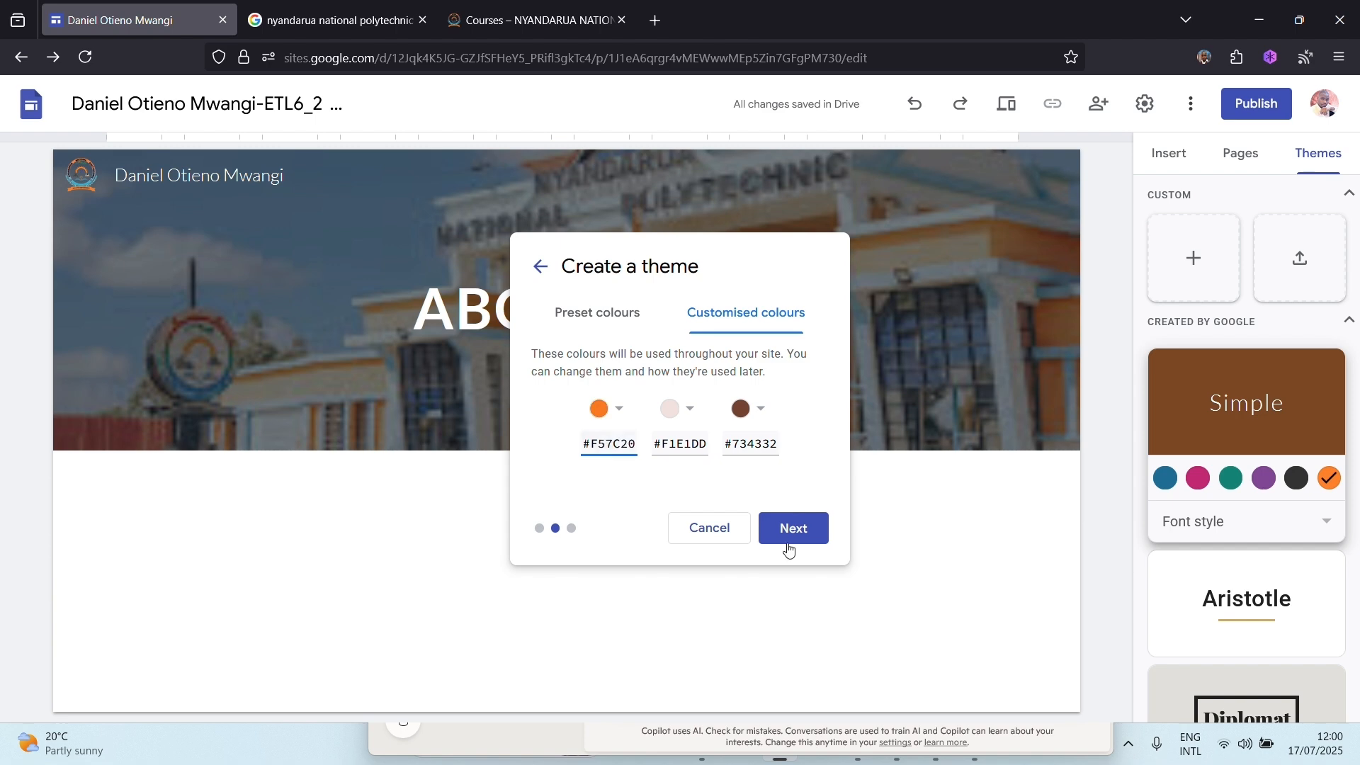
# Copy blue #00B0F0 from ChatGPT and paste it as the second theme colour
pyautogui.press('super')
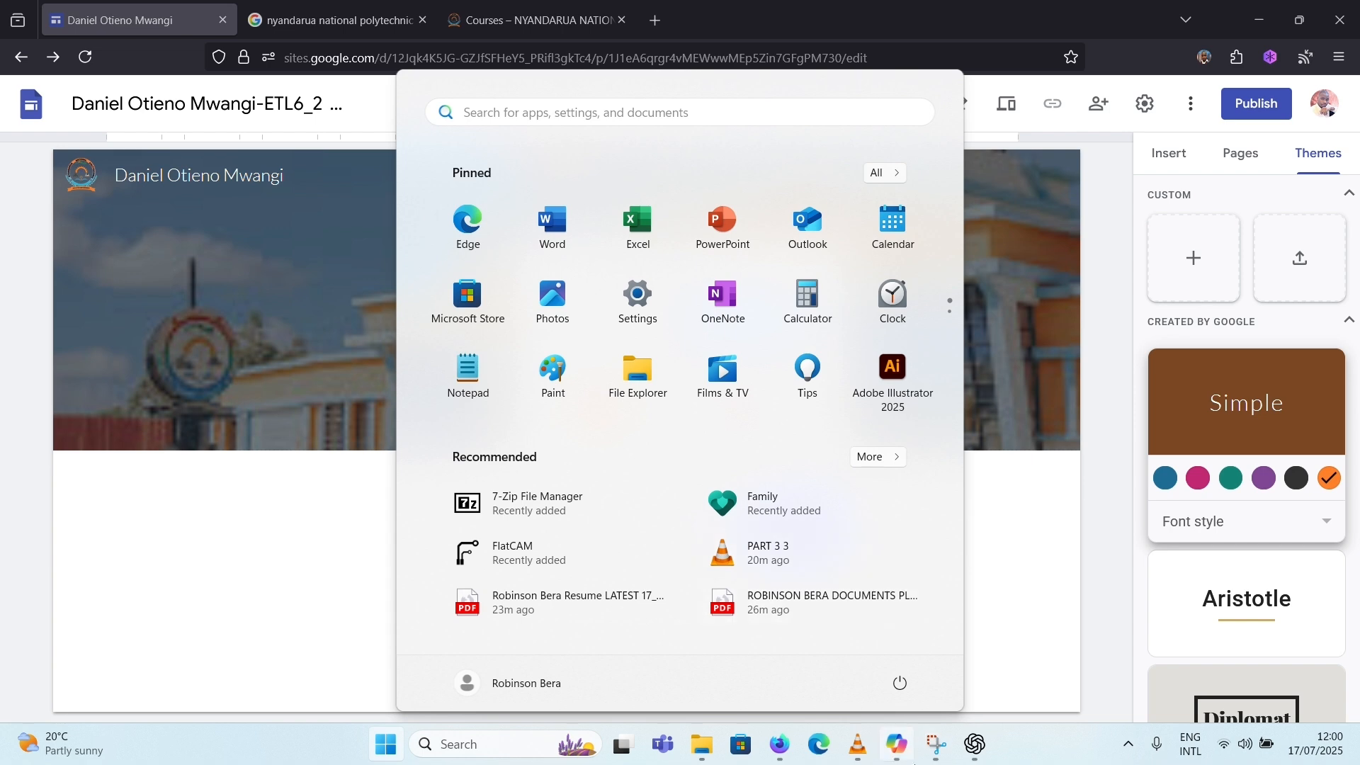
pyautogui.click(981, 750)
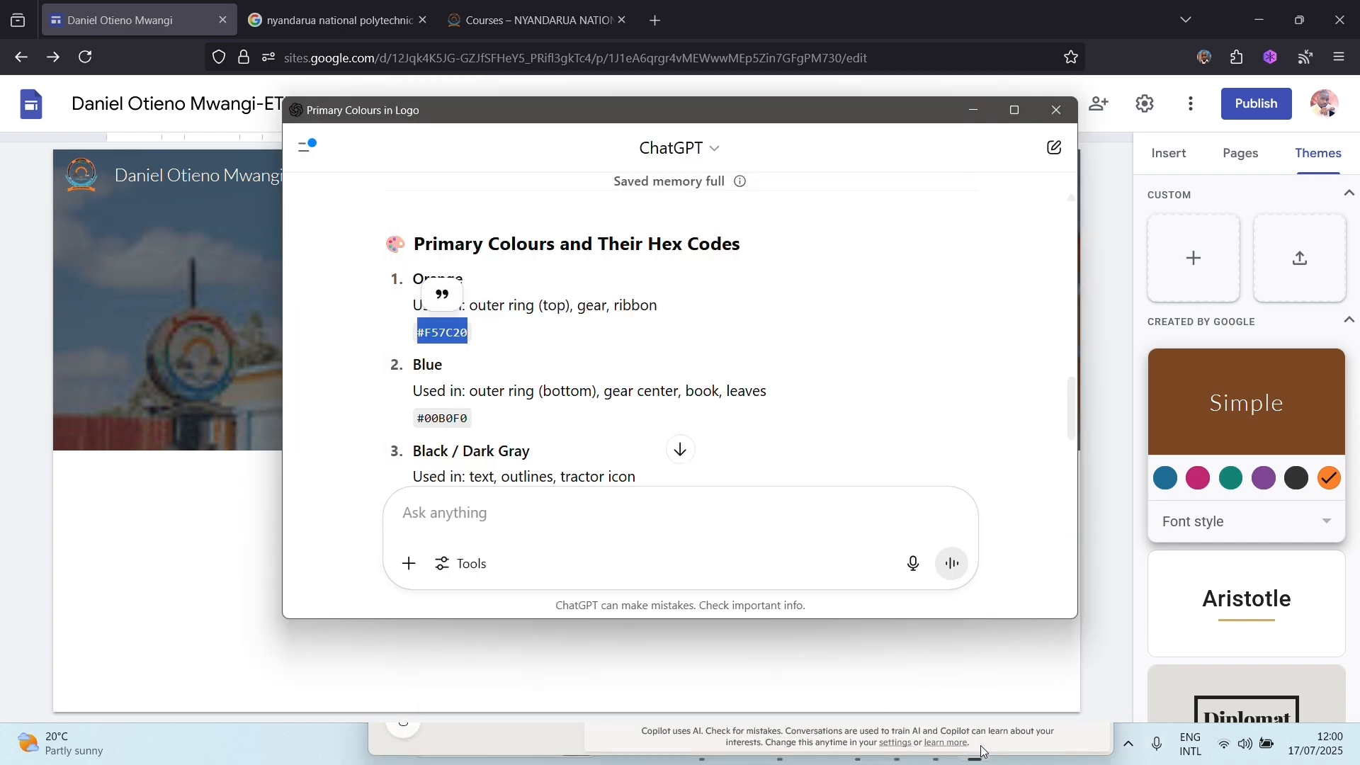
pyautogui.scroll(-2, 516, 364)
pyautogui.scroll(-1, 516, 364)
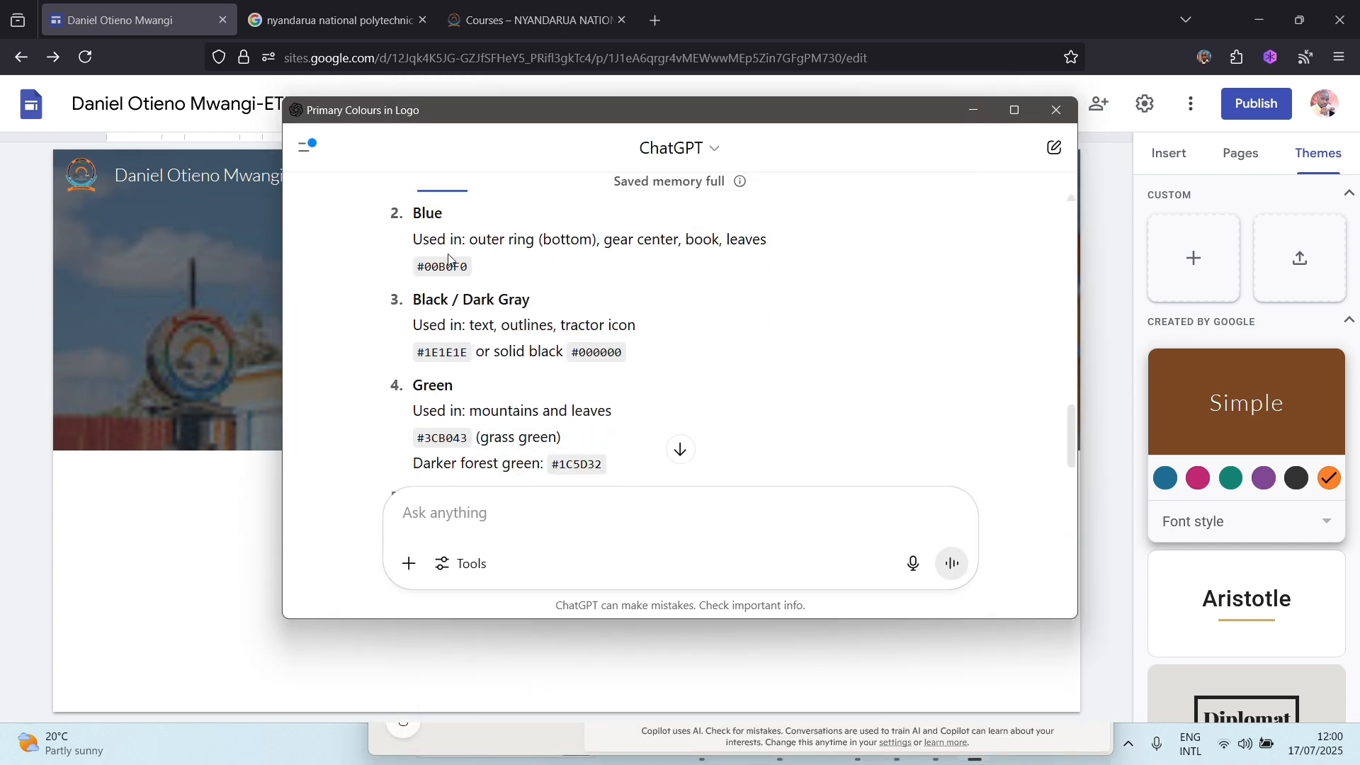
pyautogui.tripleClick(448, 265)
pyautogui.hotkey('ctrl', 'c')
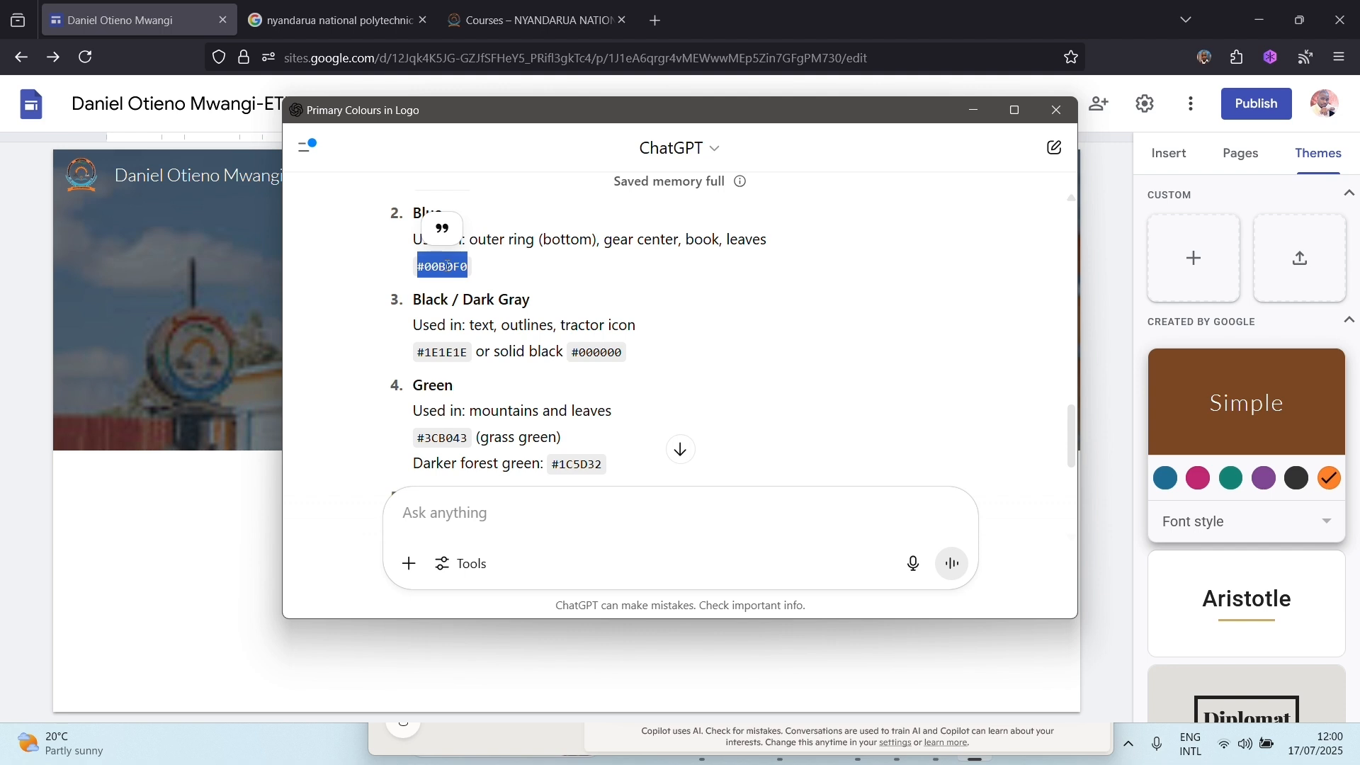
pyautogui.click(238, 584)
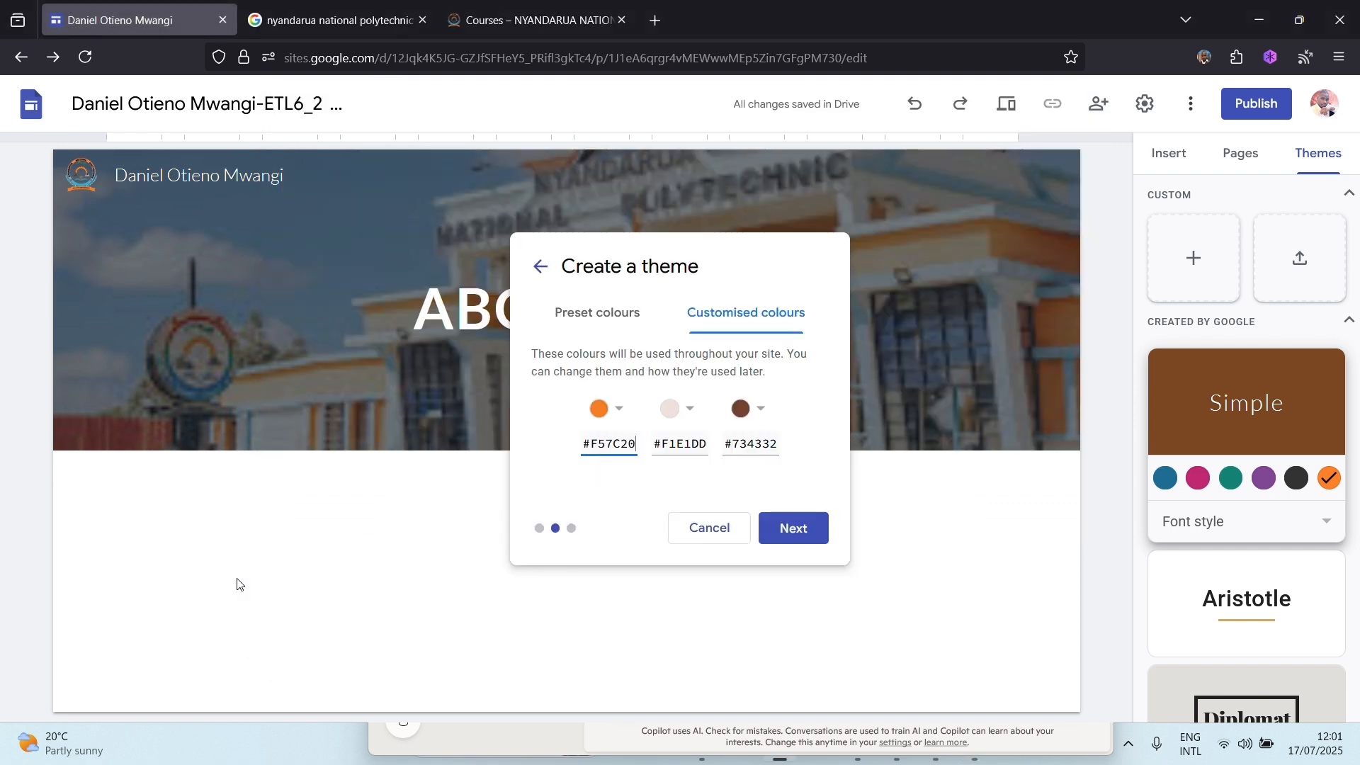
pyautogui.tripleClick(692, 448)
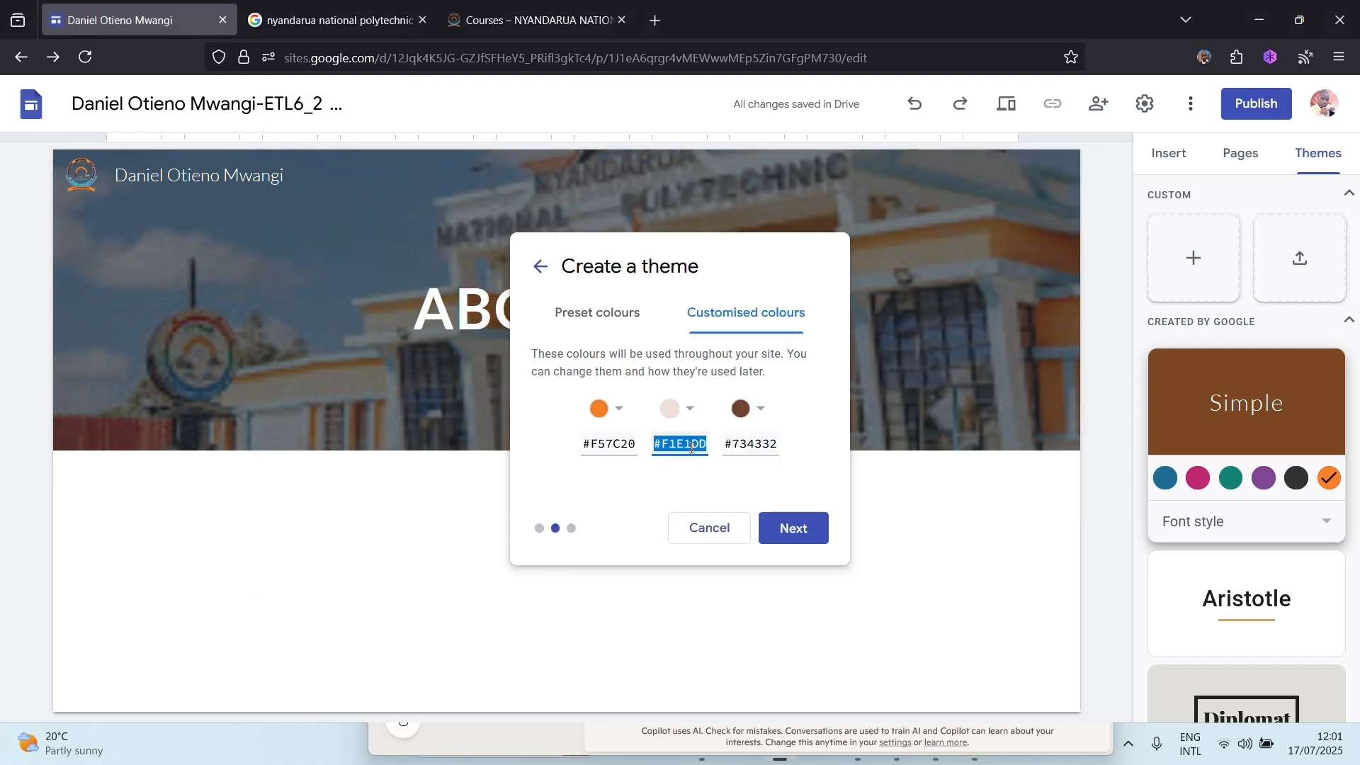
pyautogui.hotkey('ctrl', 'v')
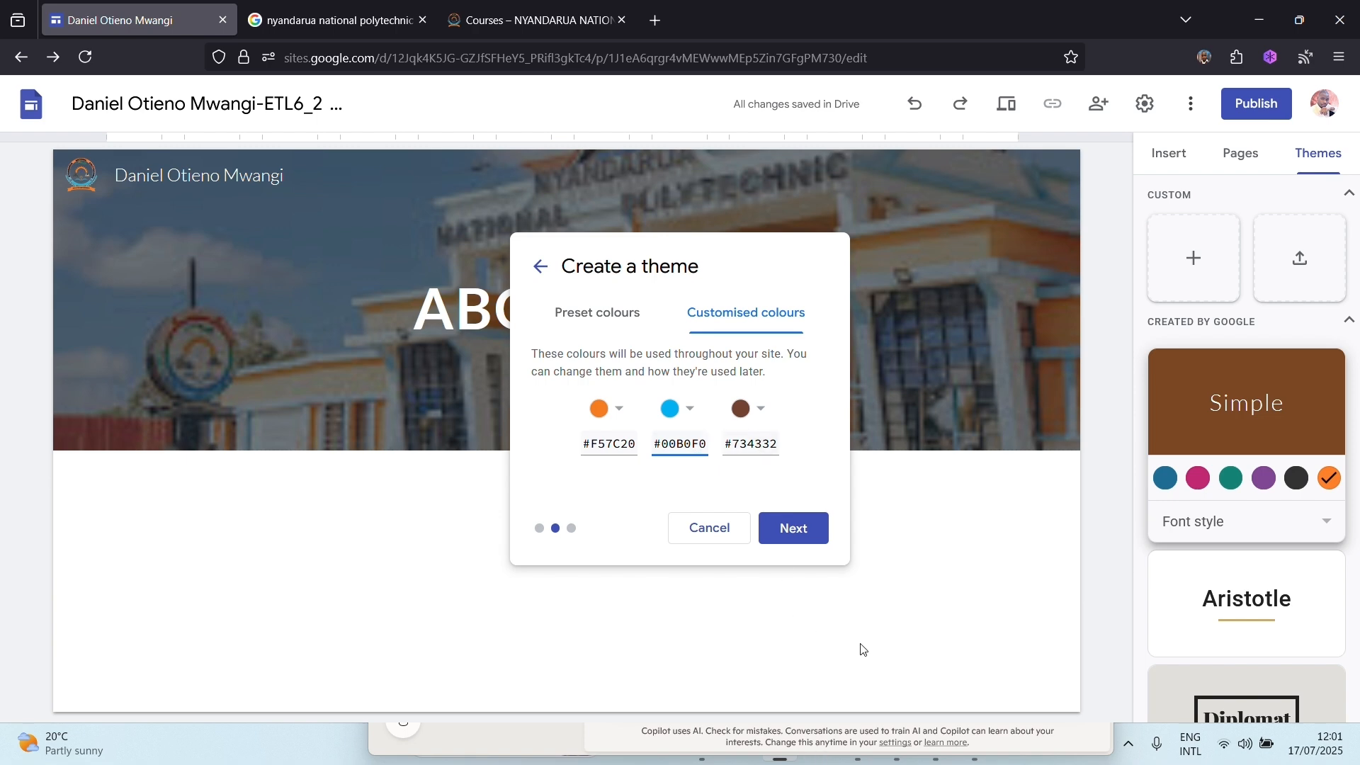
# Select and copy the darker forest green code #1C5D32 from ChatGPT's colour list
pyautogui.press('super')
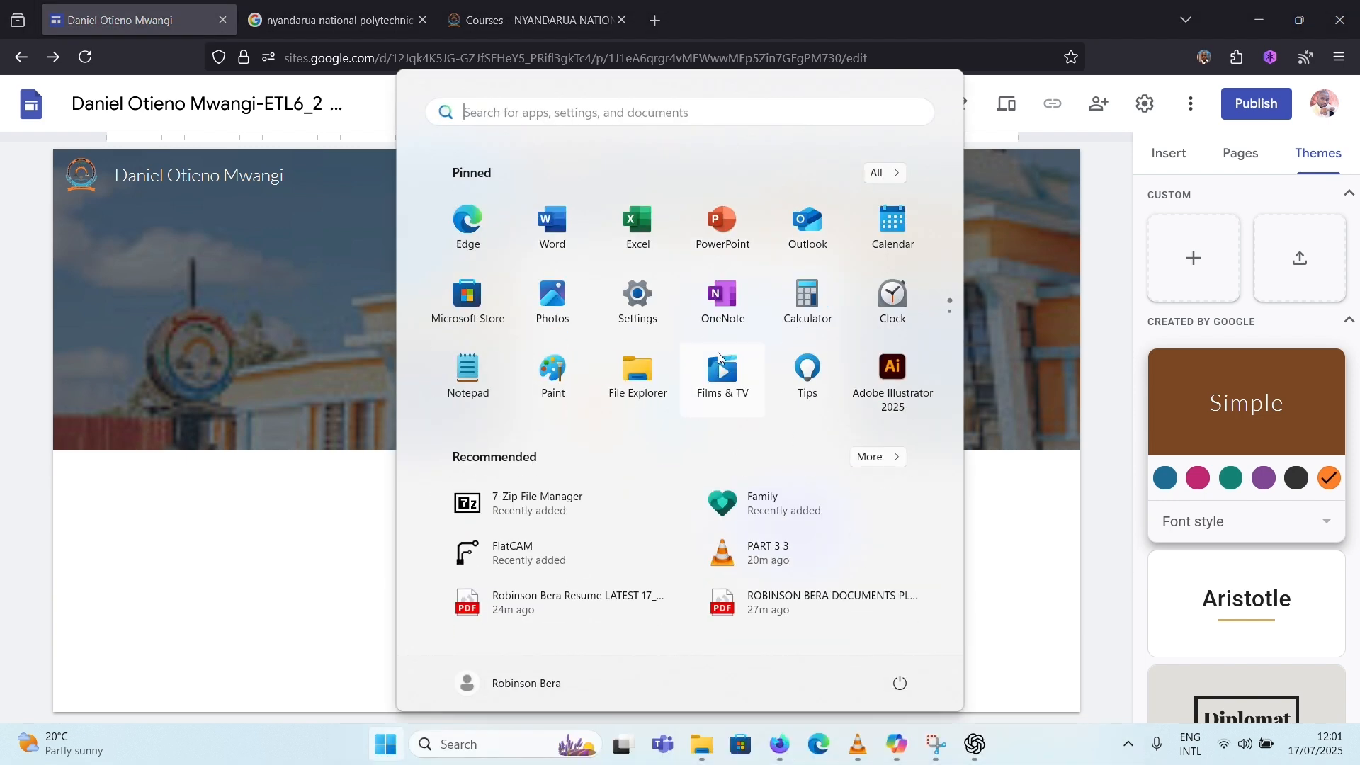
pyautogui.click(975, 743)
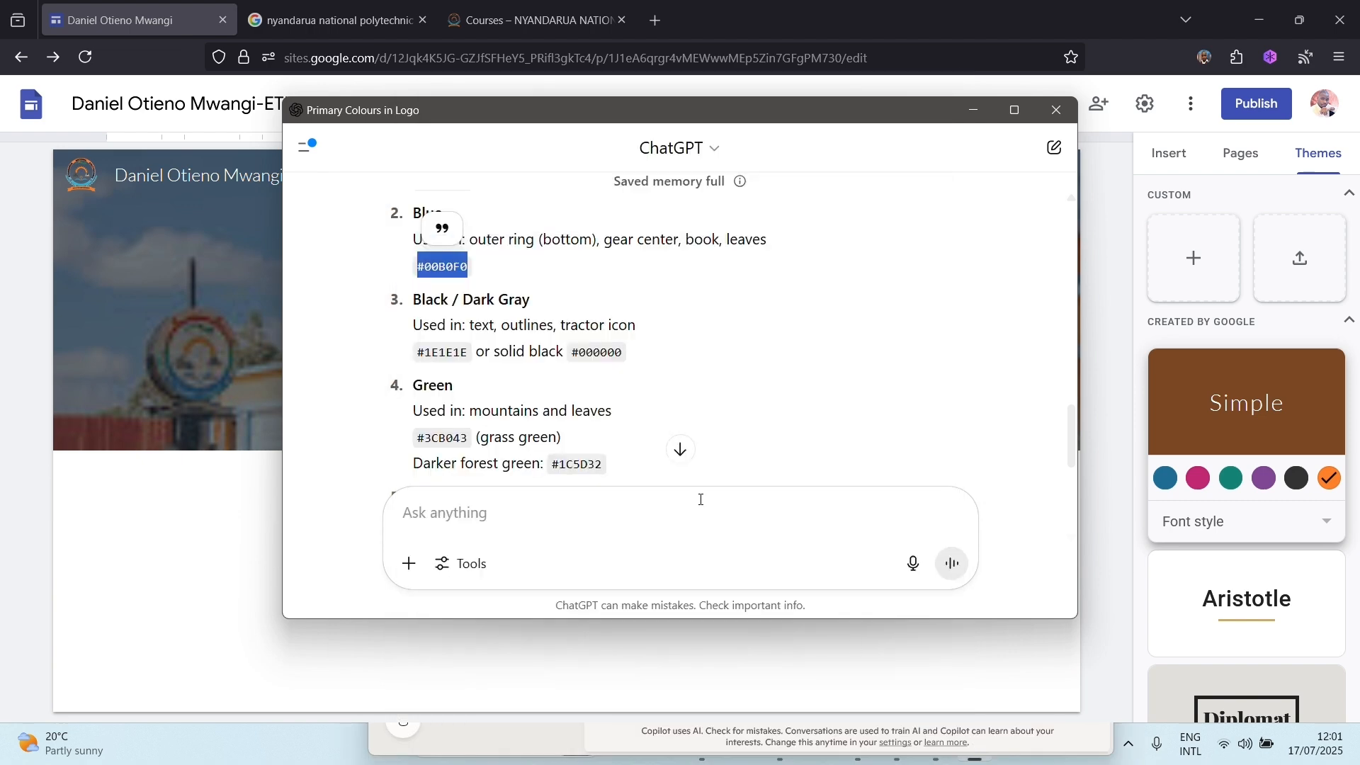
pyautogui.scroll(-5, 657, 471)
pyautogui.scroll(3, 657, 471)
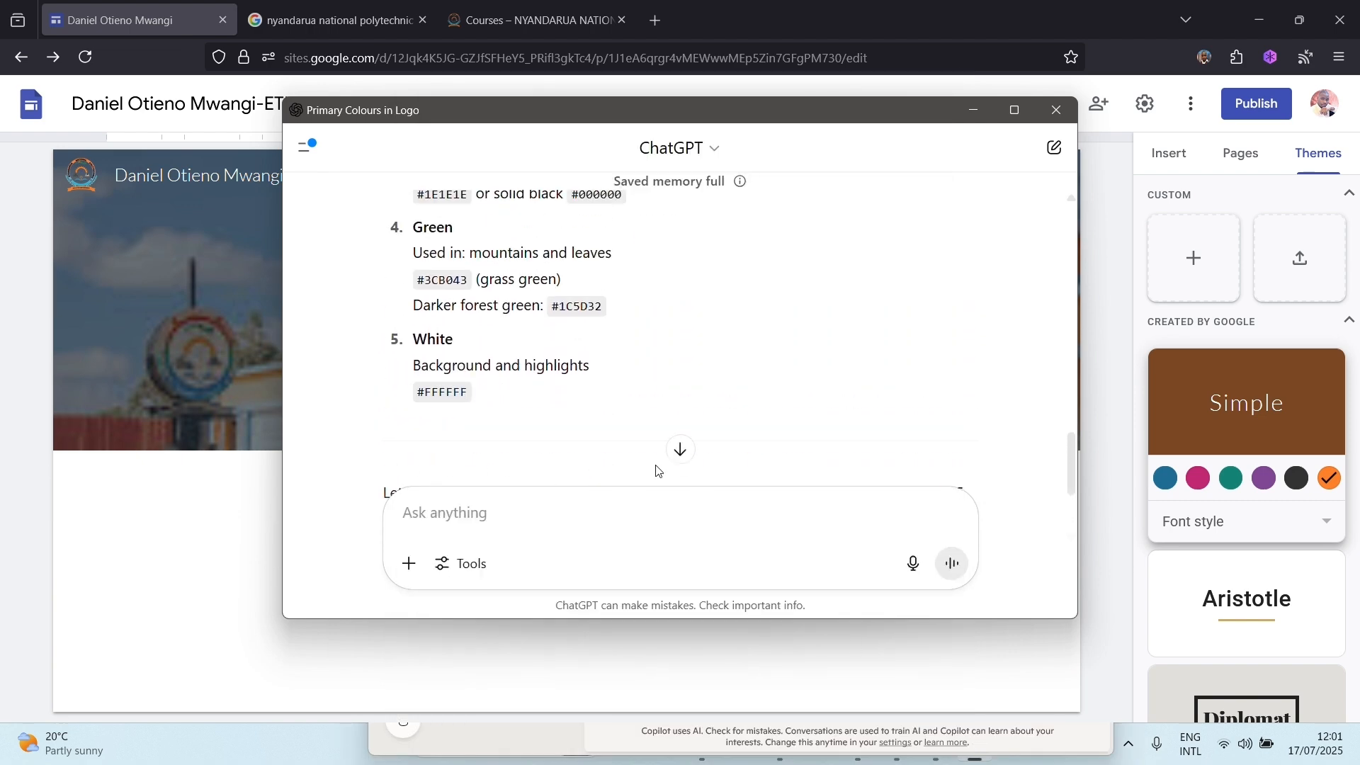
pyautogui.scroll(1, 647, 467)
pyautogui.scroll(-1, 538, 446)
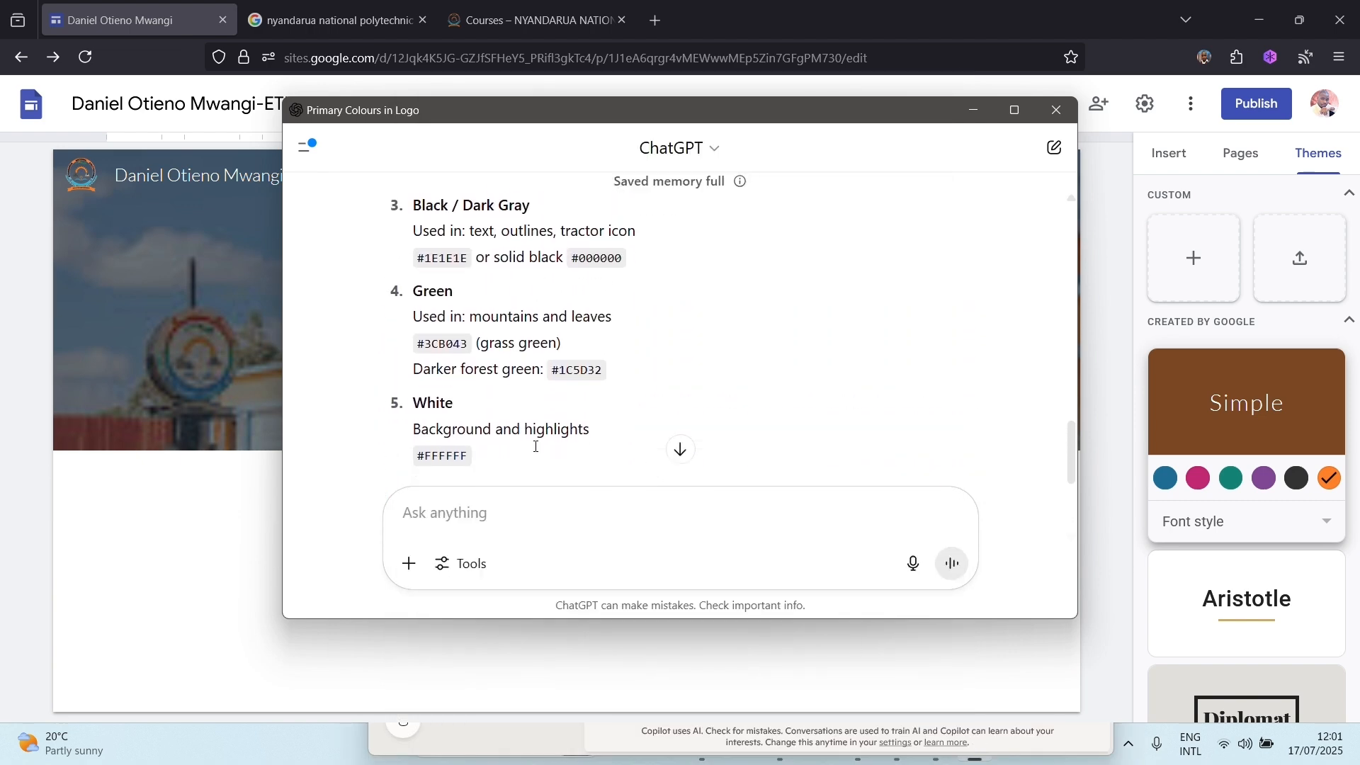
pyautogui.scroll(-1, 536, 451)
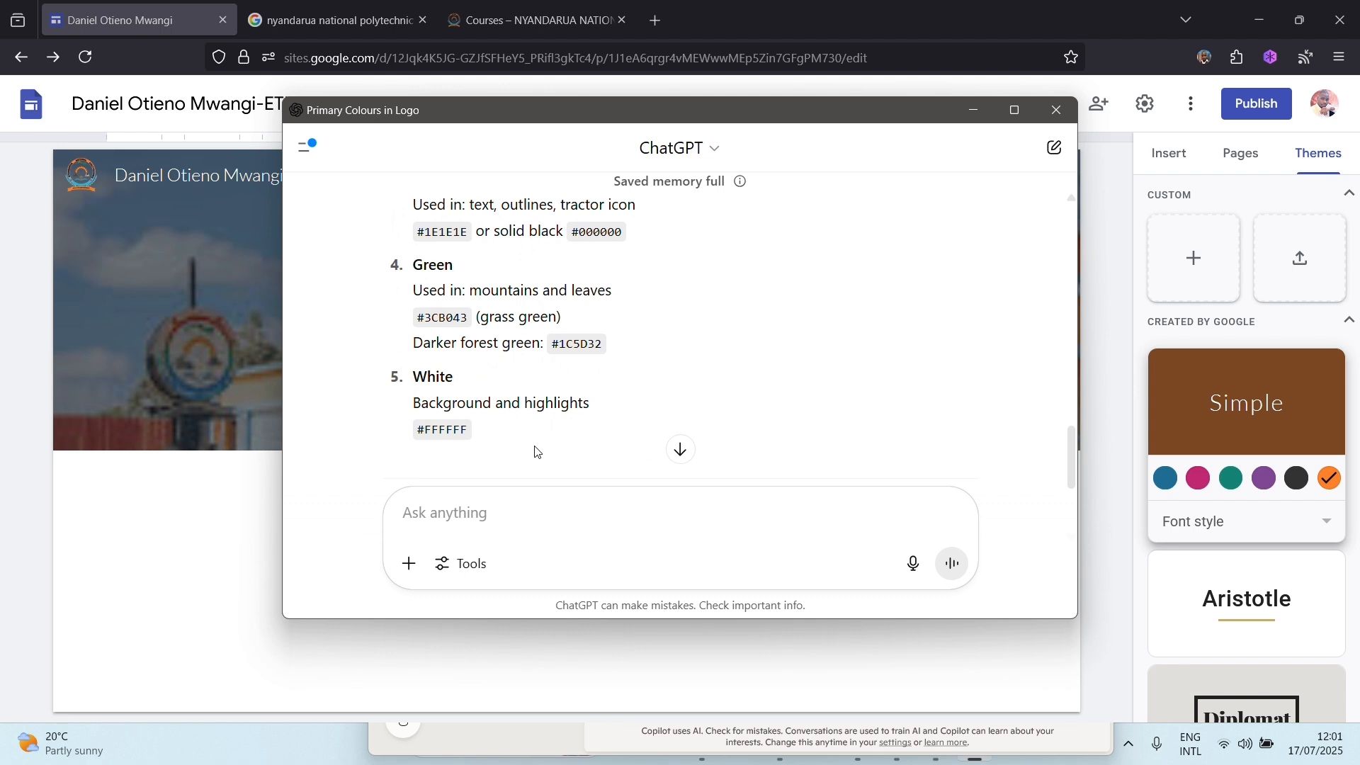
pyautogui.scroll(4, 524, 340)
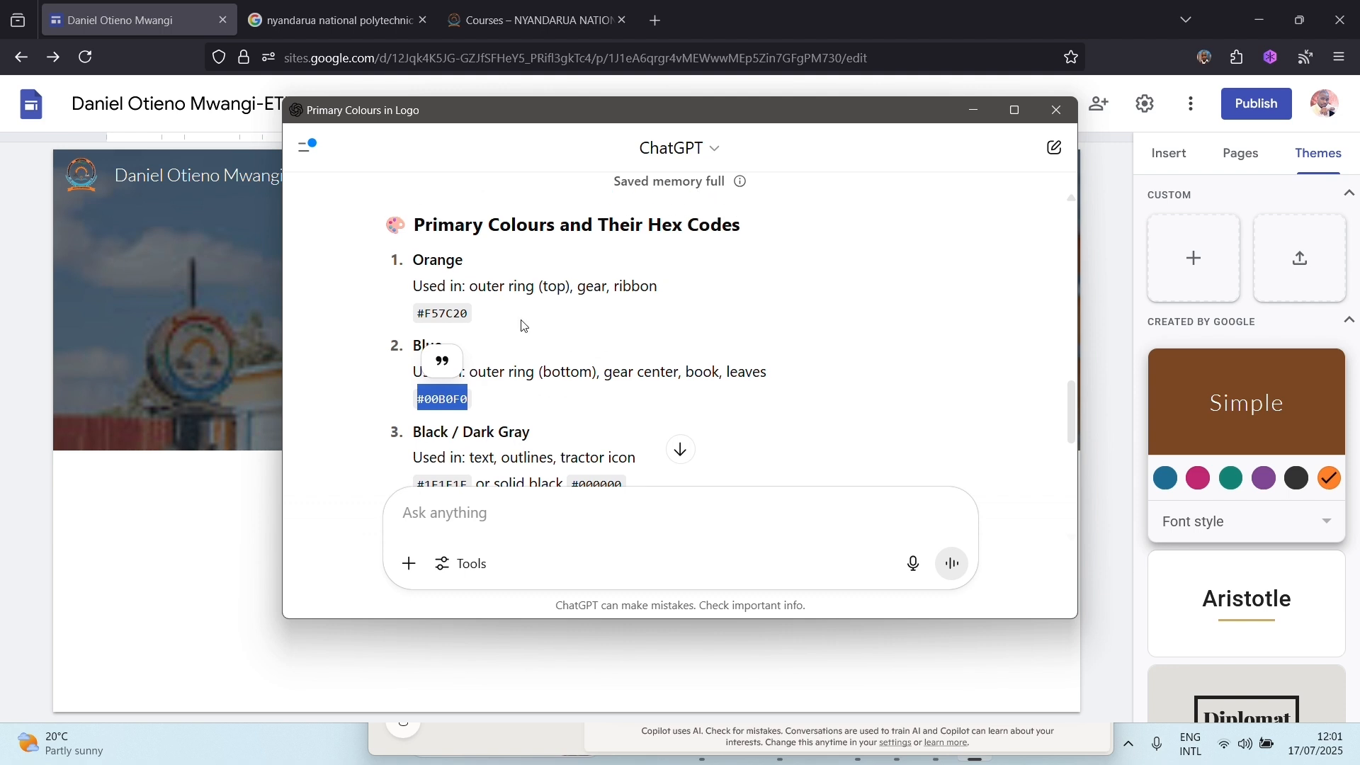
pyautogui.scroll(-3, 525, 326)
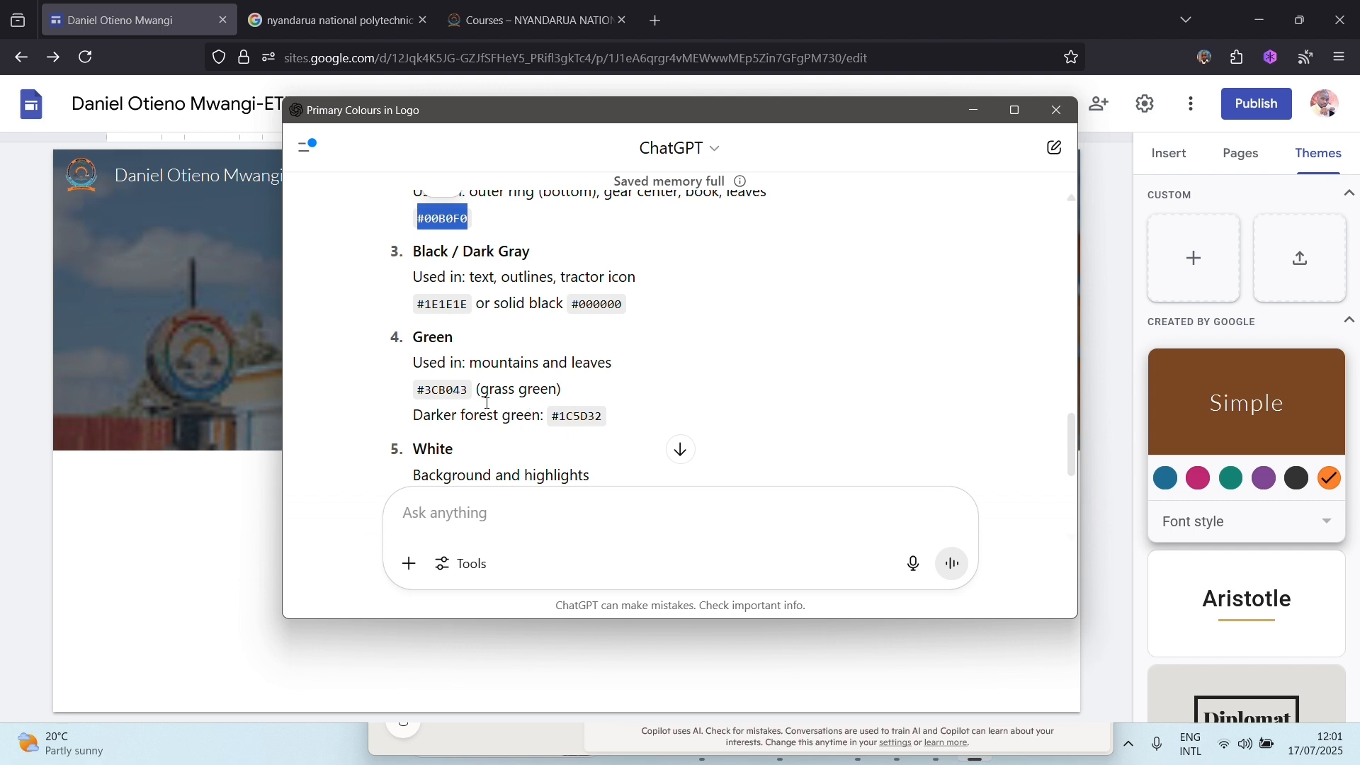
pyautogui.tripleClick(467, 390)
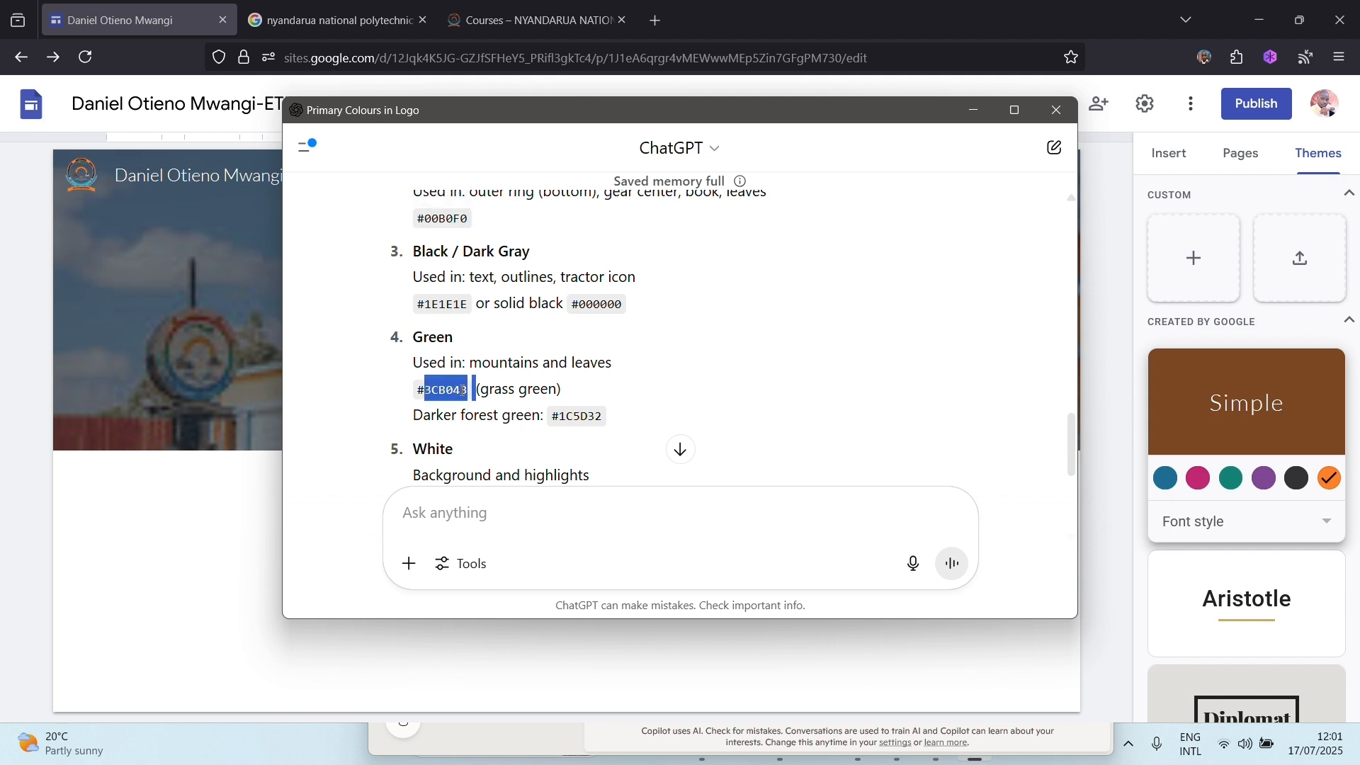
pyautogui.doubleClick(575, 418)
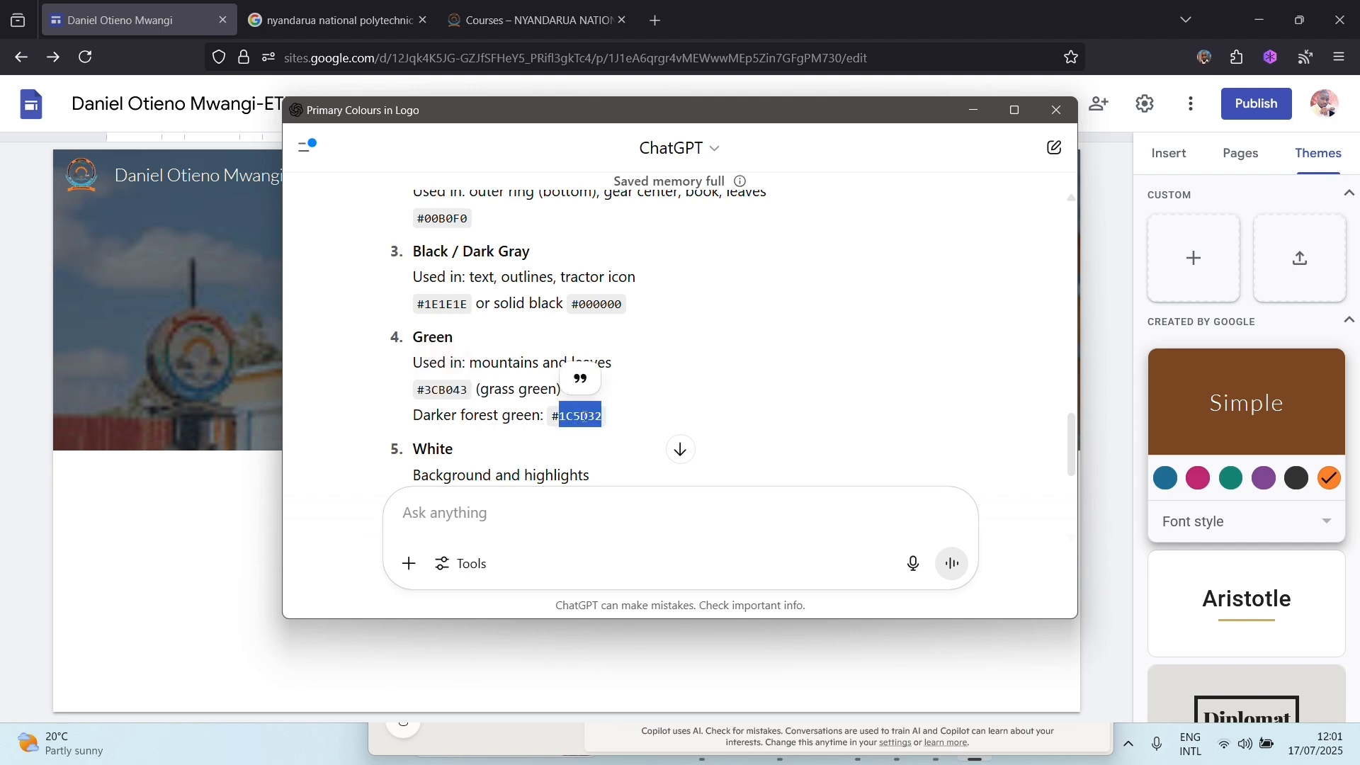
pyautogui.moveTo(553, 417); pyautogui.dragTo(628, 423)
pyautogui.hotkey('ctrl', 'c')
pyautogui.click(794, 763)
pyautogui.press('super')
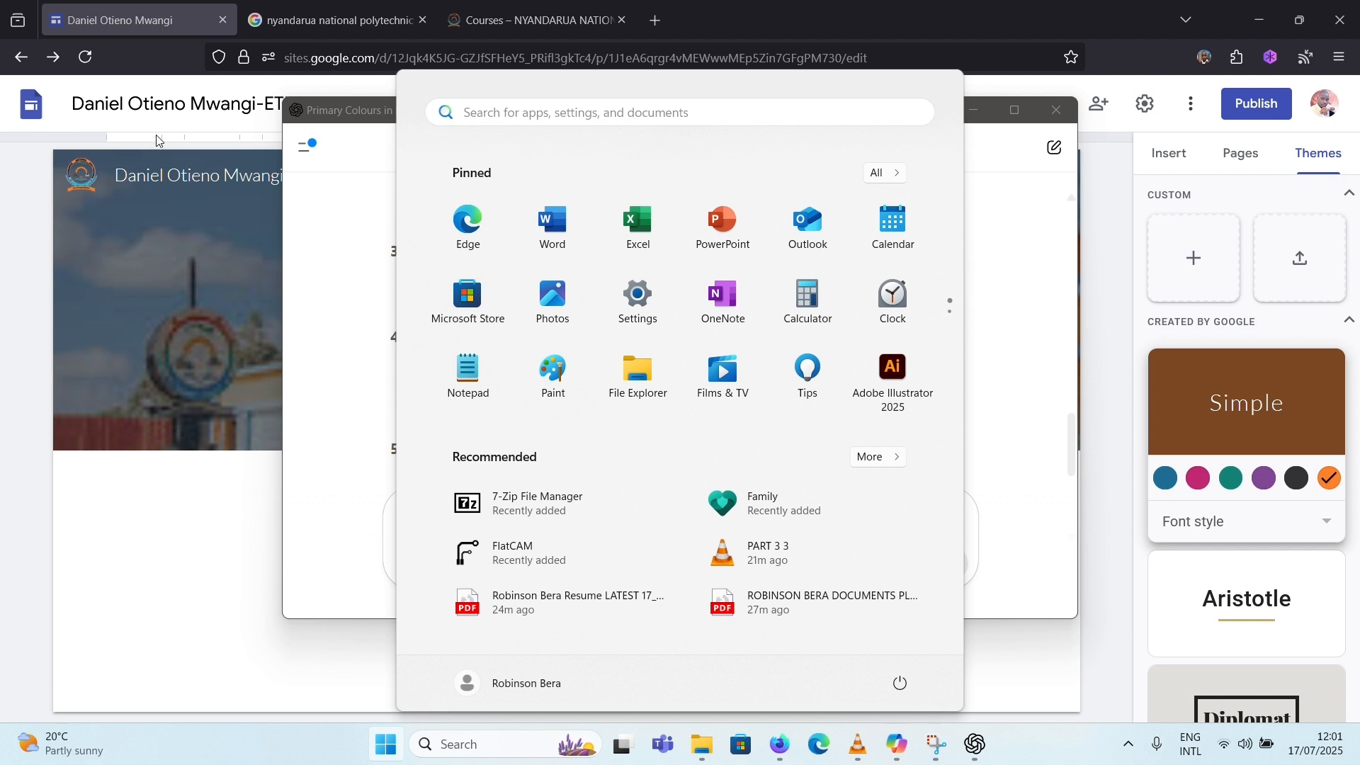
# Paste #1C5D32 as the third theme colour and continue to the fonts step
pyautogui.click(206, 110)
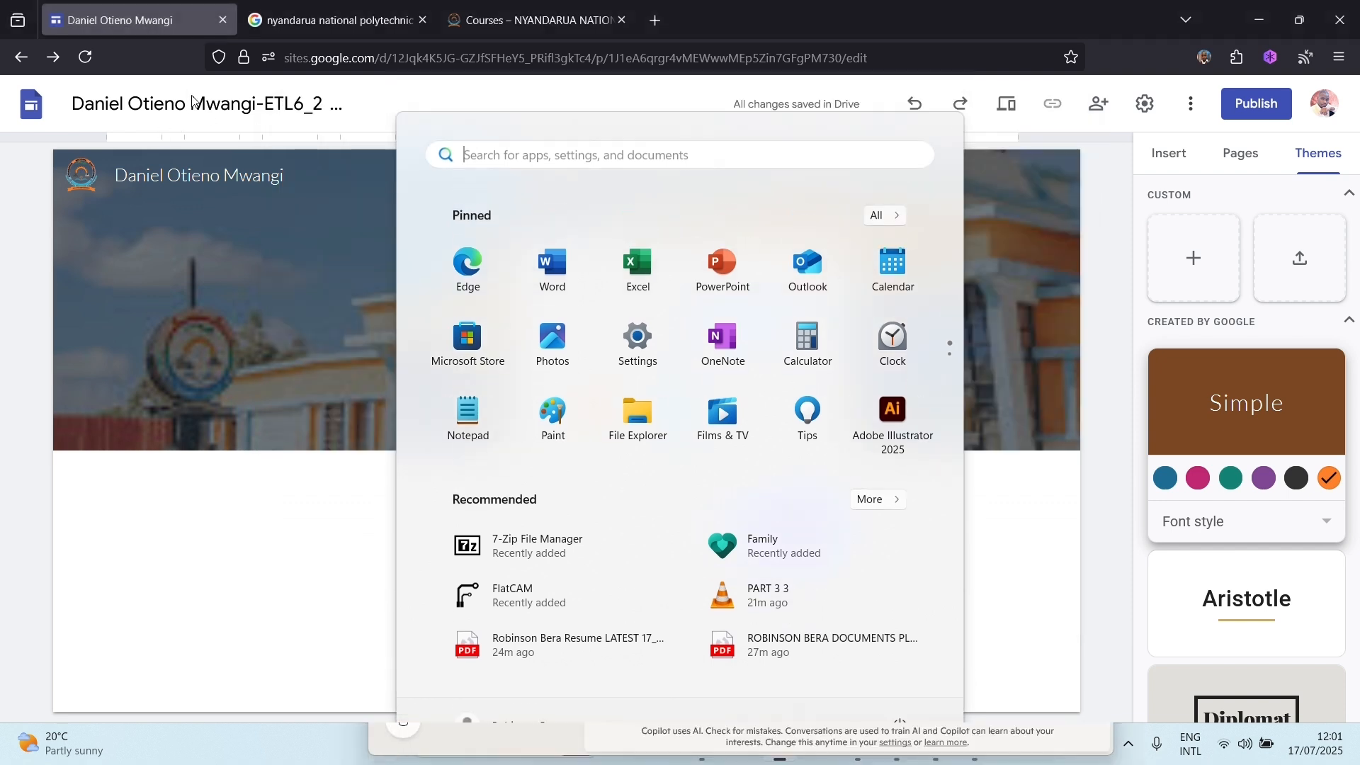
pyautogui.click(767, 444)
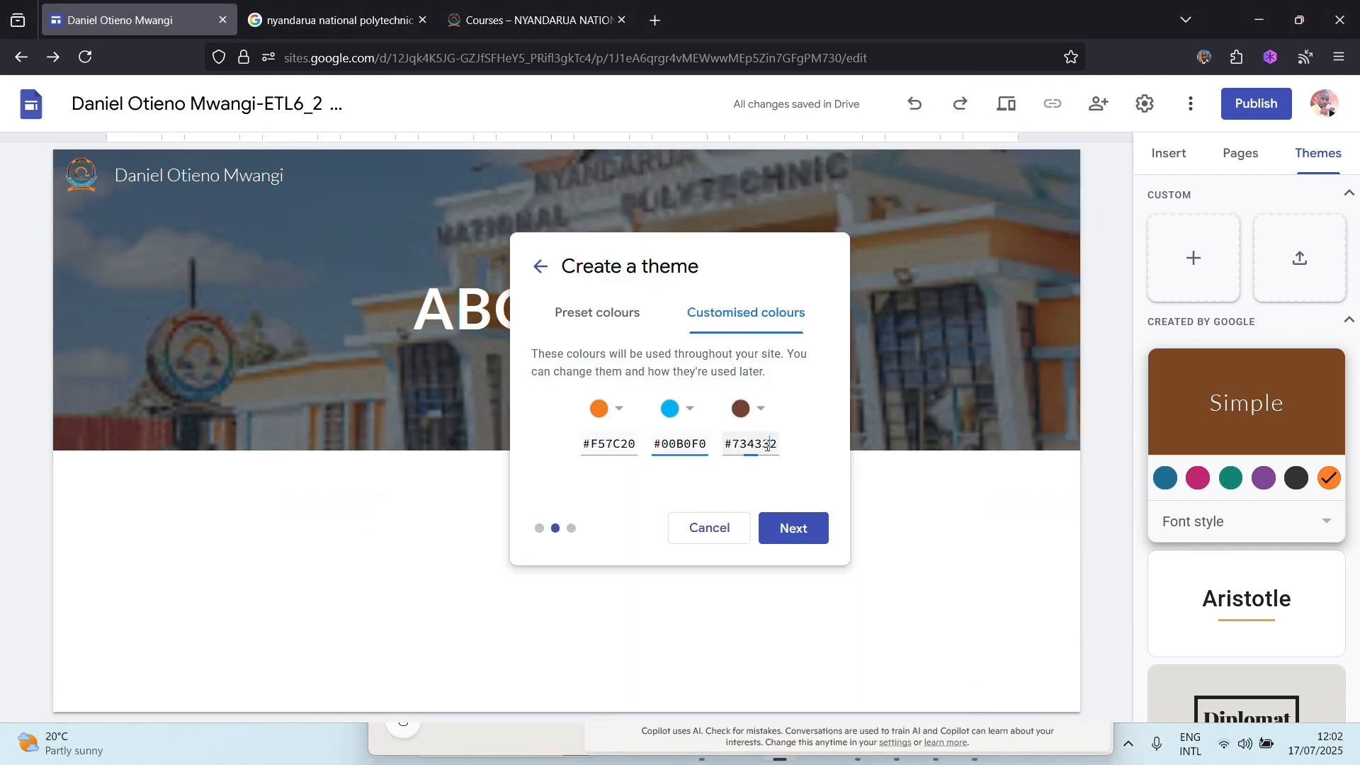
pyautogui.hotkey('ctrl', 'a')
pyautogui.hotkey('ctrl', 'v')
pyautogui.click(812, 543)
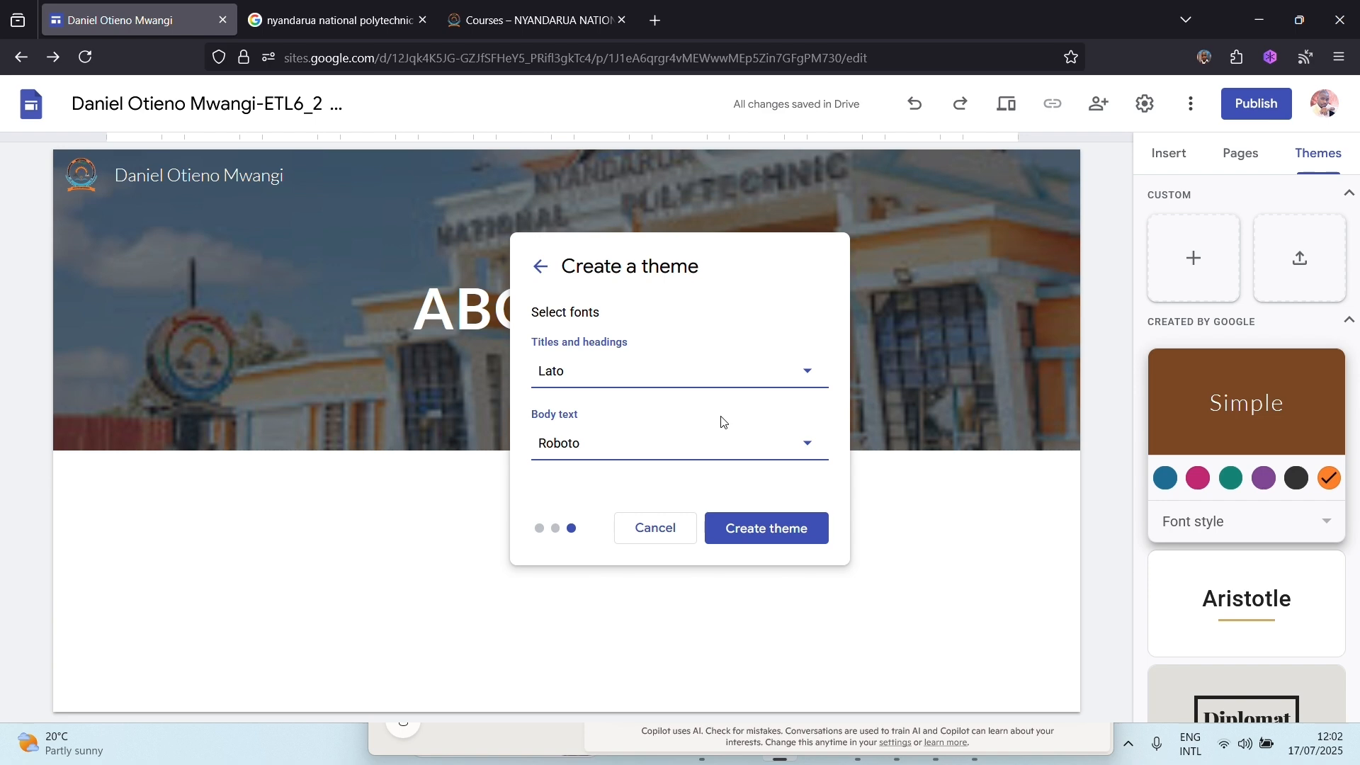
# Set titles, headings and body text to Times New Roman, then create NYNP THEME
pyautogui.click(809, 374)
pyautogui.scroll(-5, 692, 539)
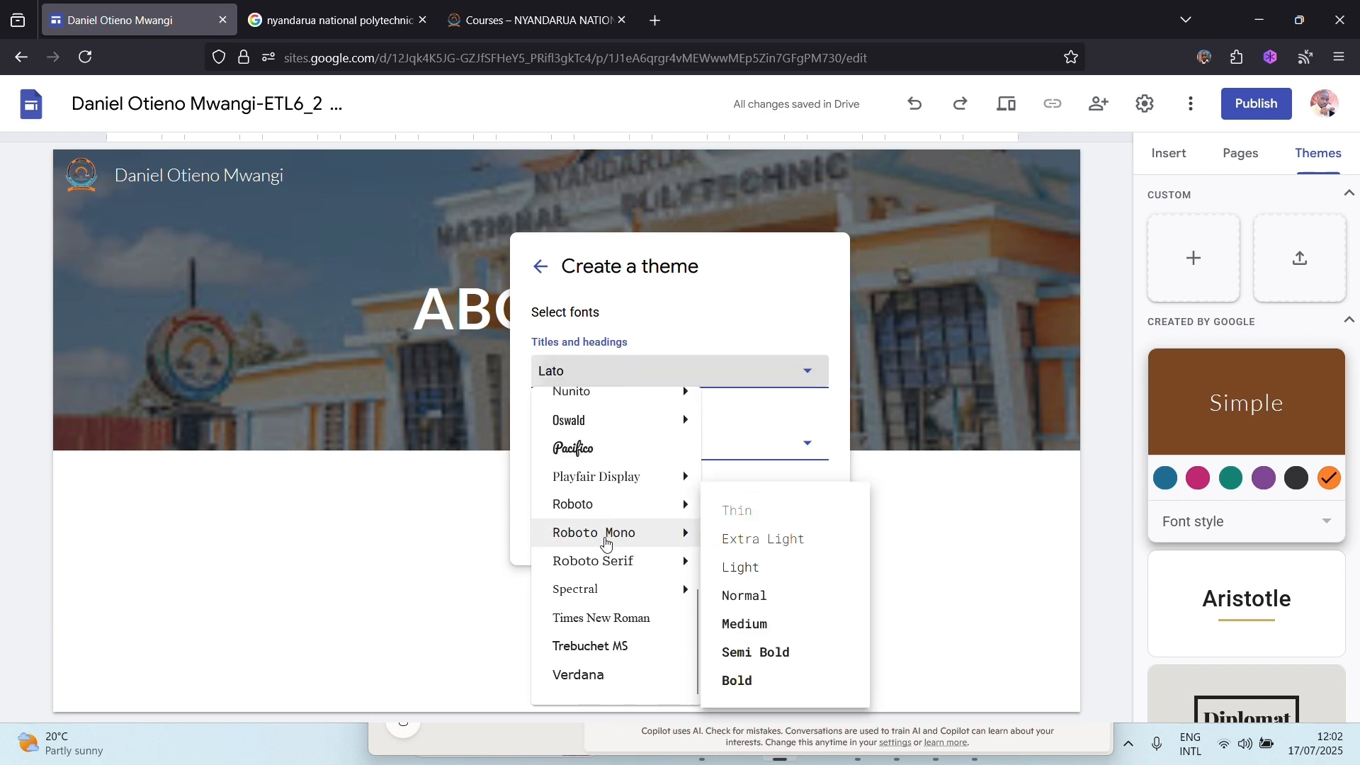
pyautogui.click(618, 634)
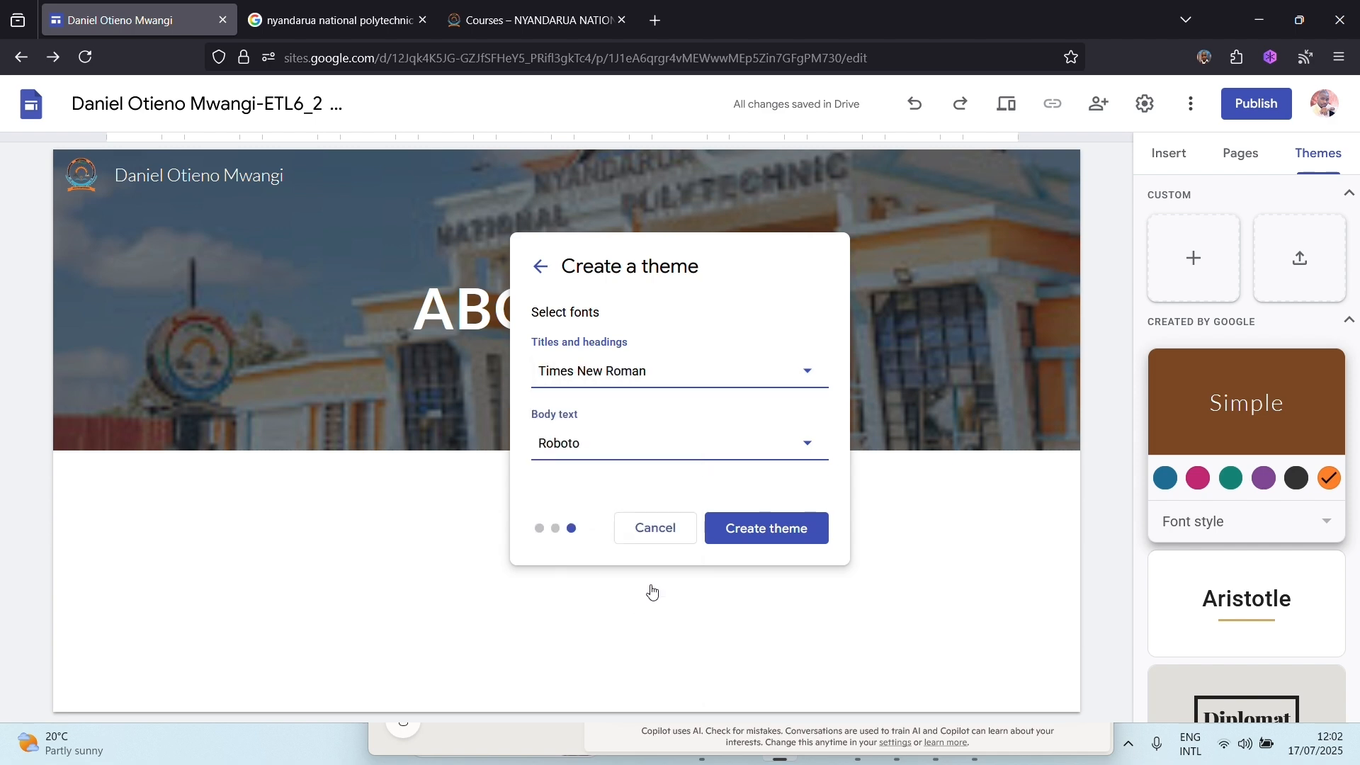
pyautogui.click(806, 448)
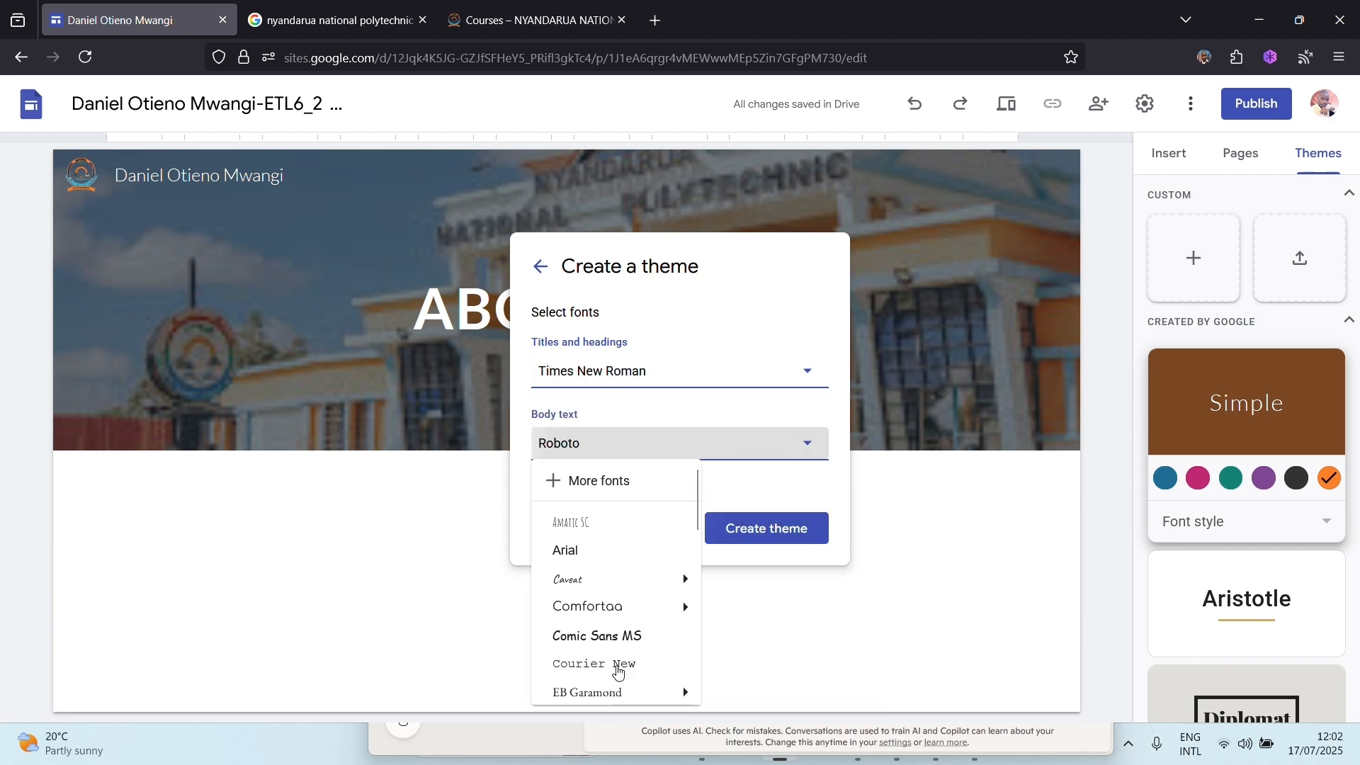
pyautogui.scroll(-6, 618, 672)
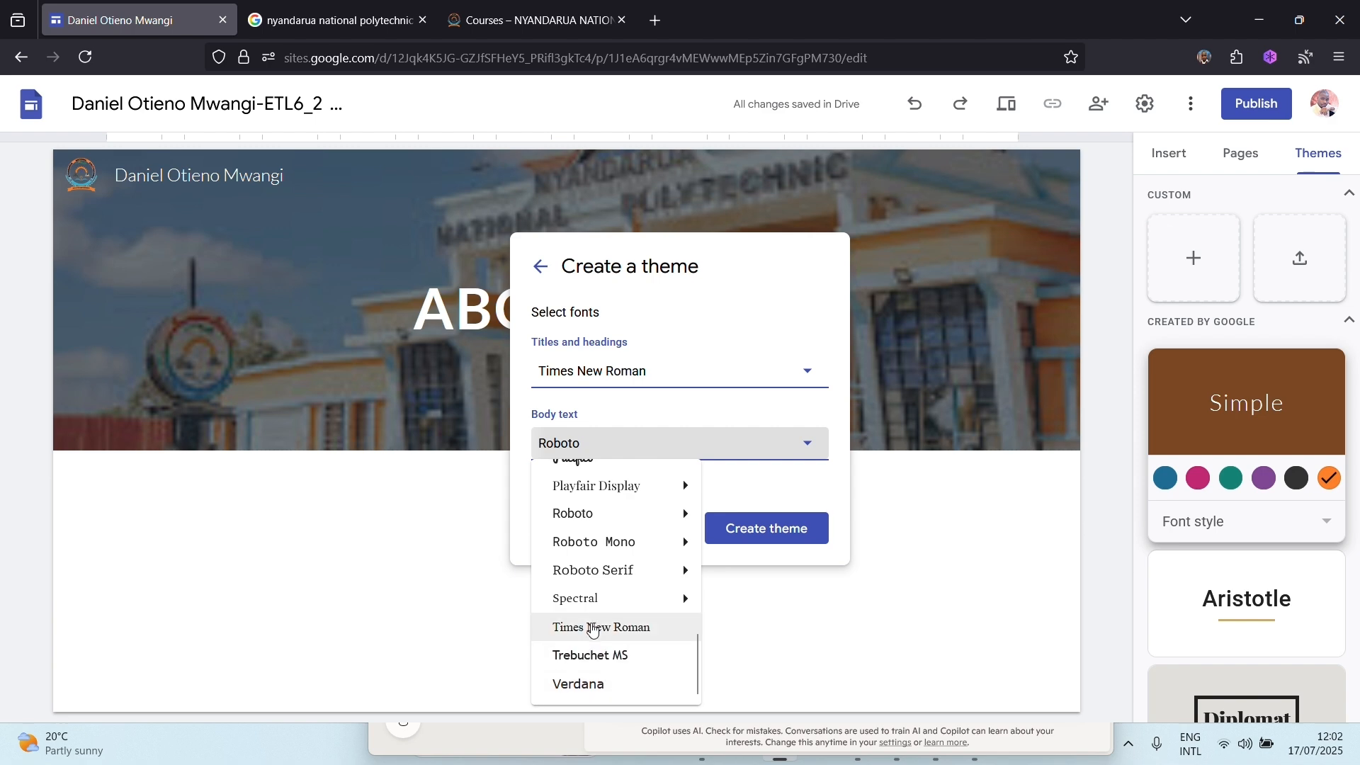
pyautogui.click(594, 629)
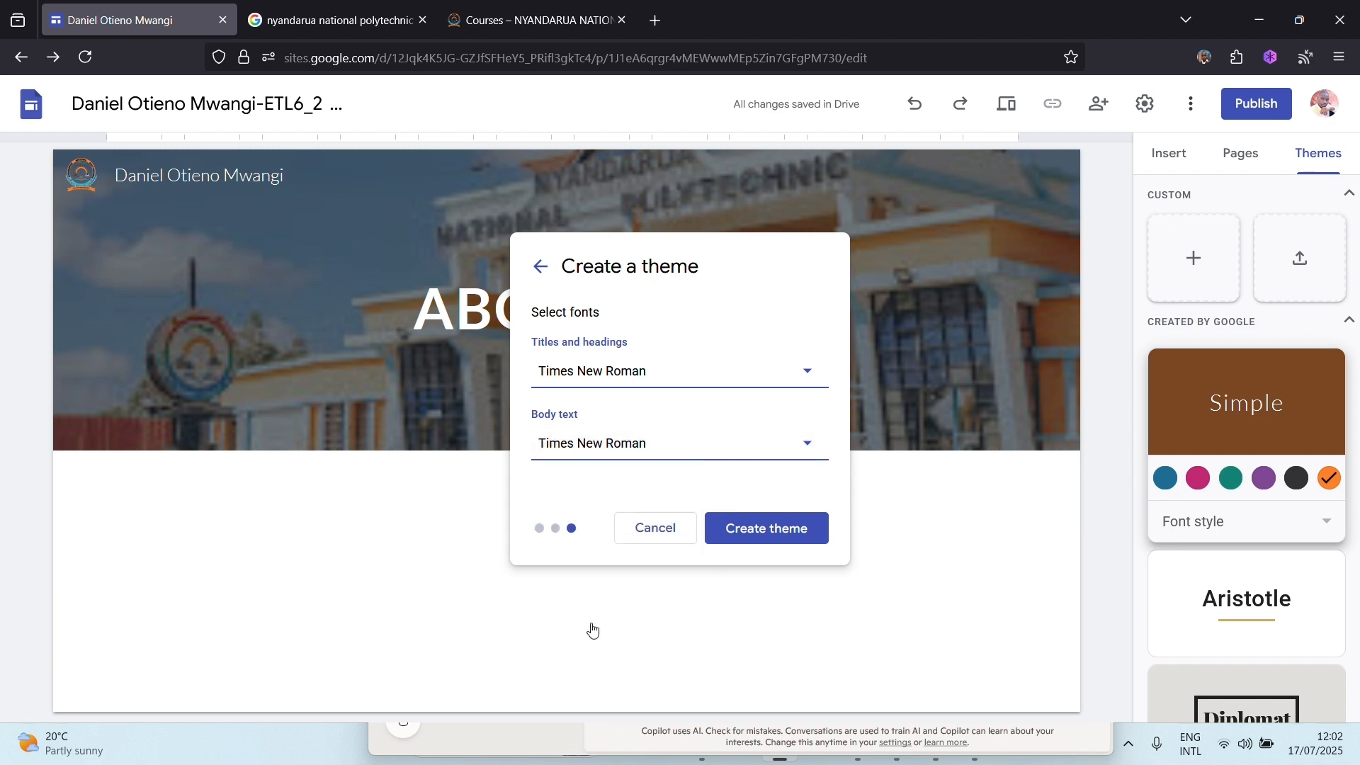
pyautogui.click(741, 528)
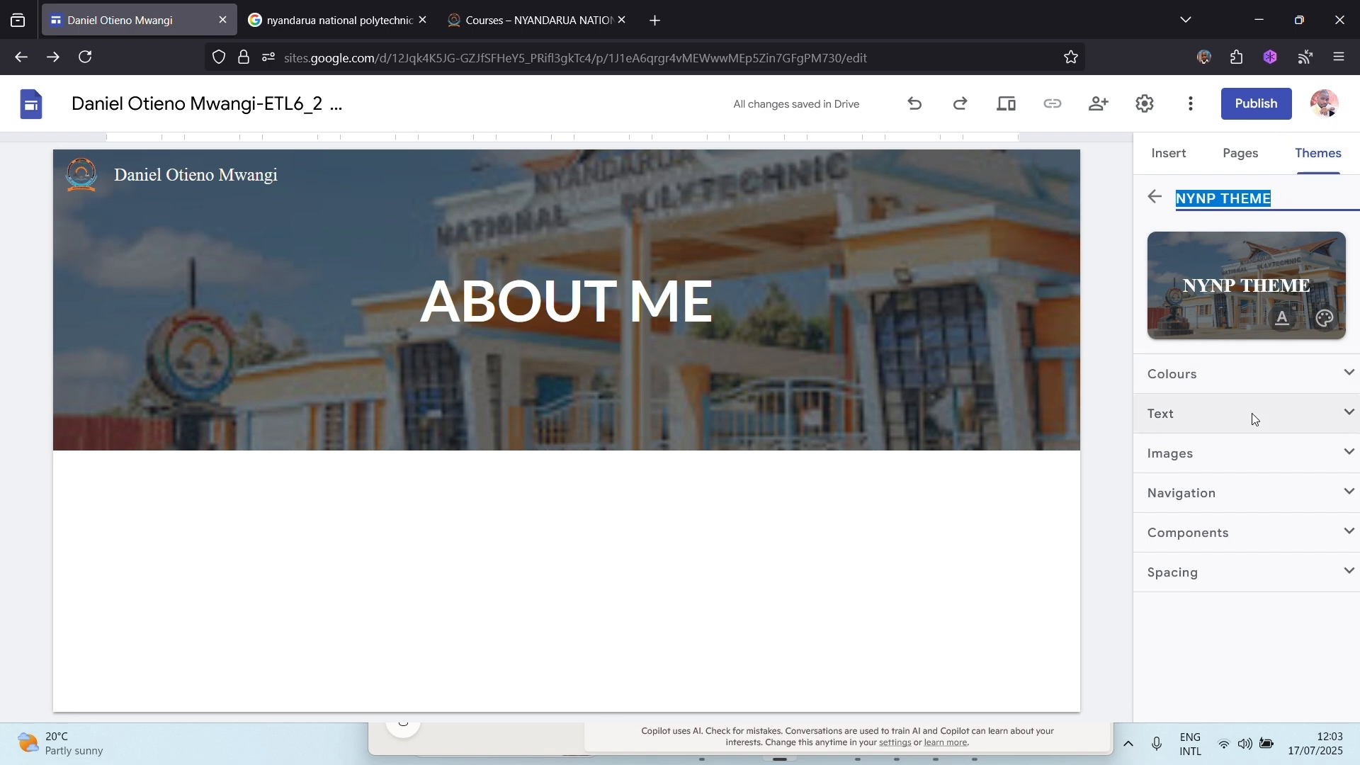
# Expand the Colours, Text and Images settings of NYNP THEME
pyautogui.click(1291, 378)
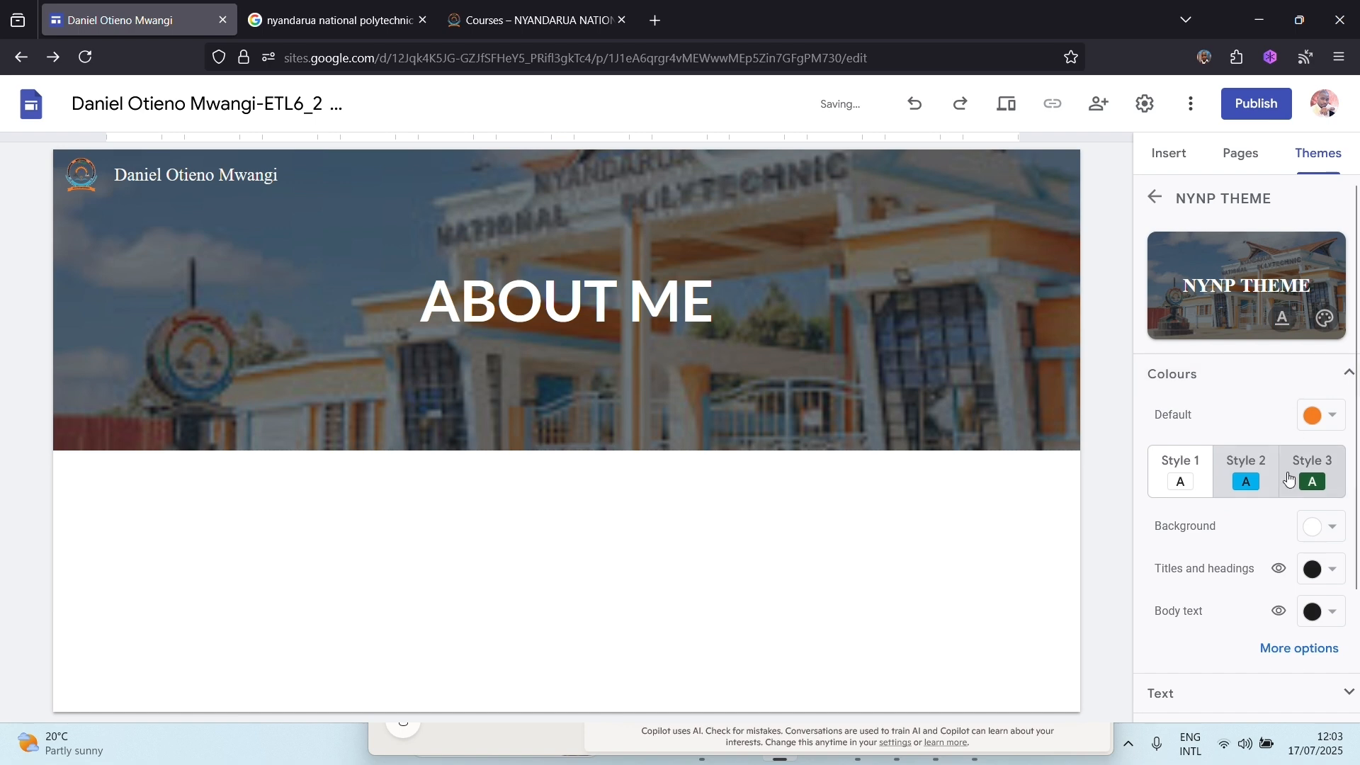
pyautogui.scroll(-2, 1265, 524)
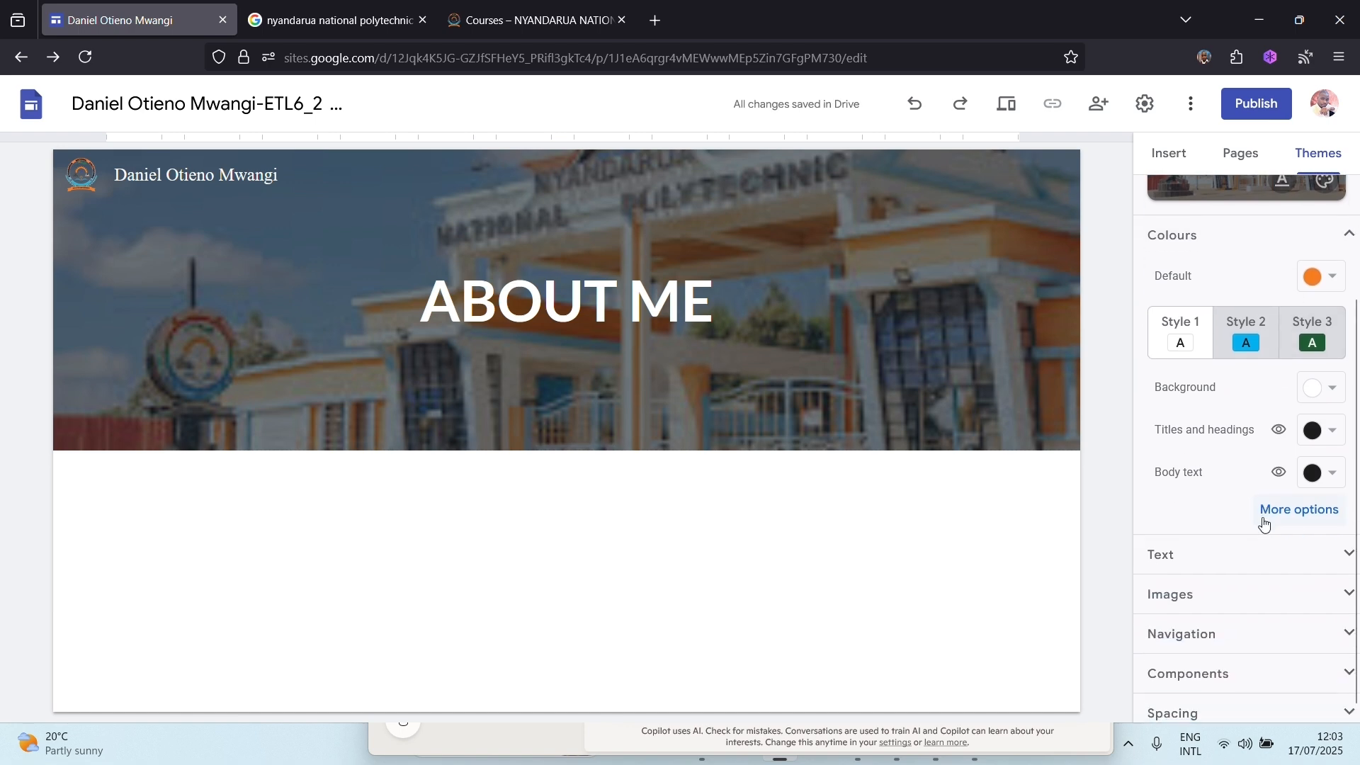
pyautogui.click(1261, 538)
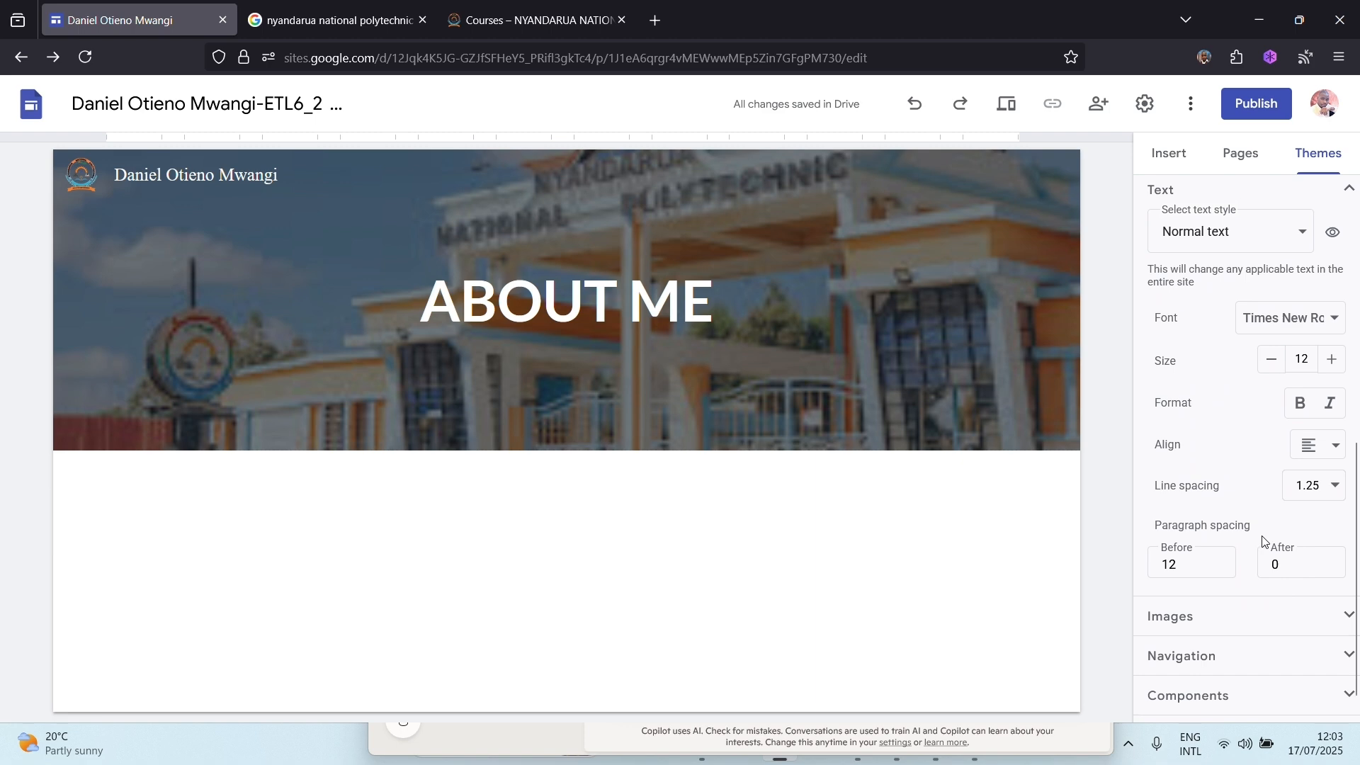
pyautogui.scroll(-1, 1263, 538)
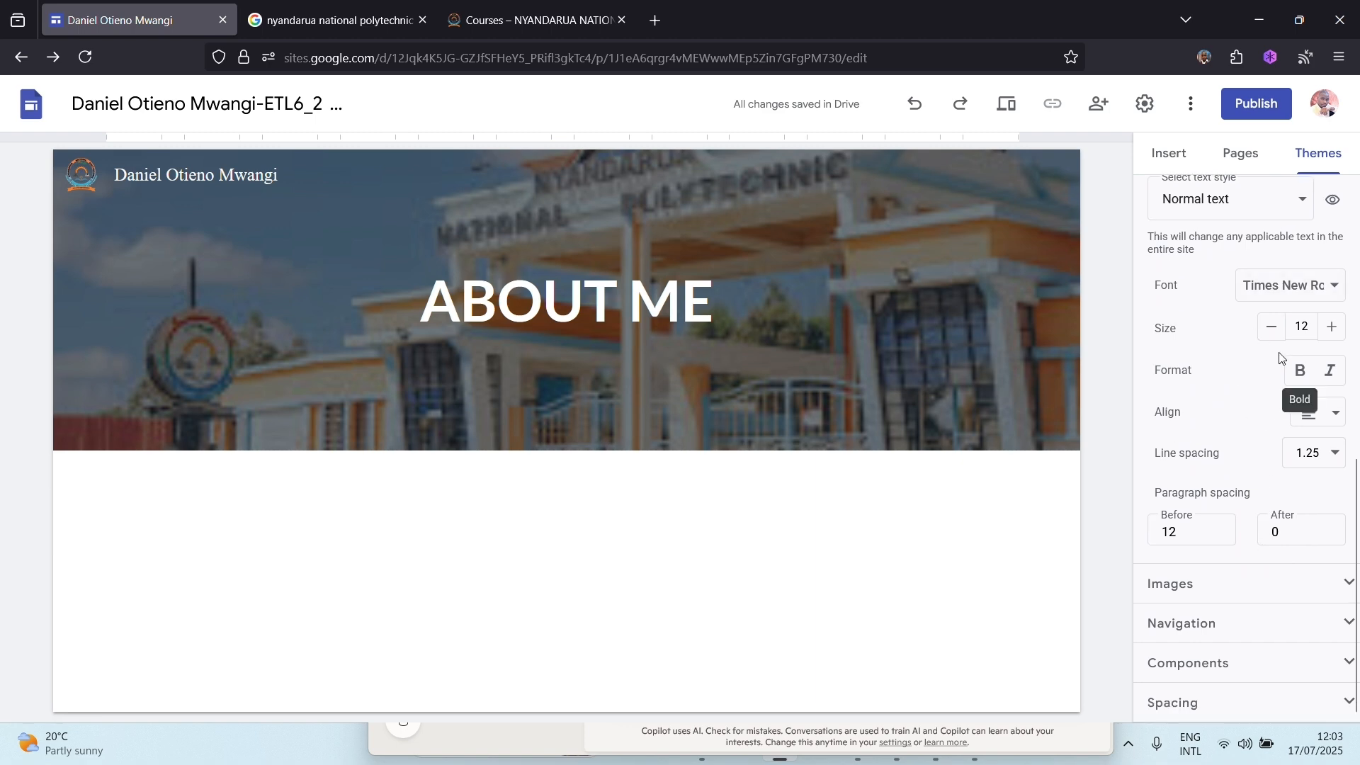
pyautogui.click(1255, 583)
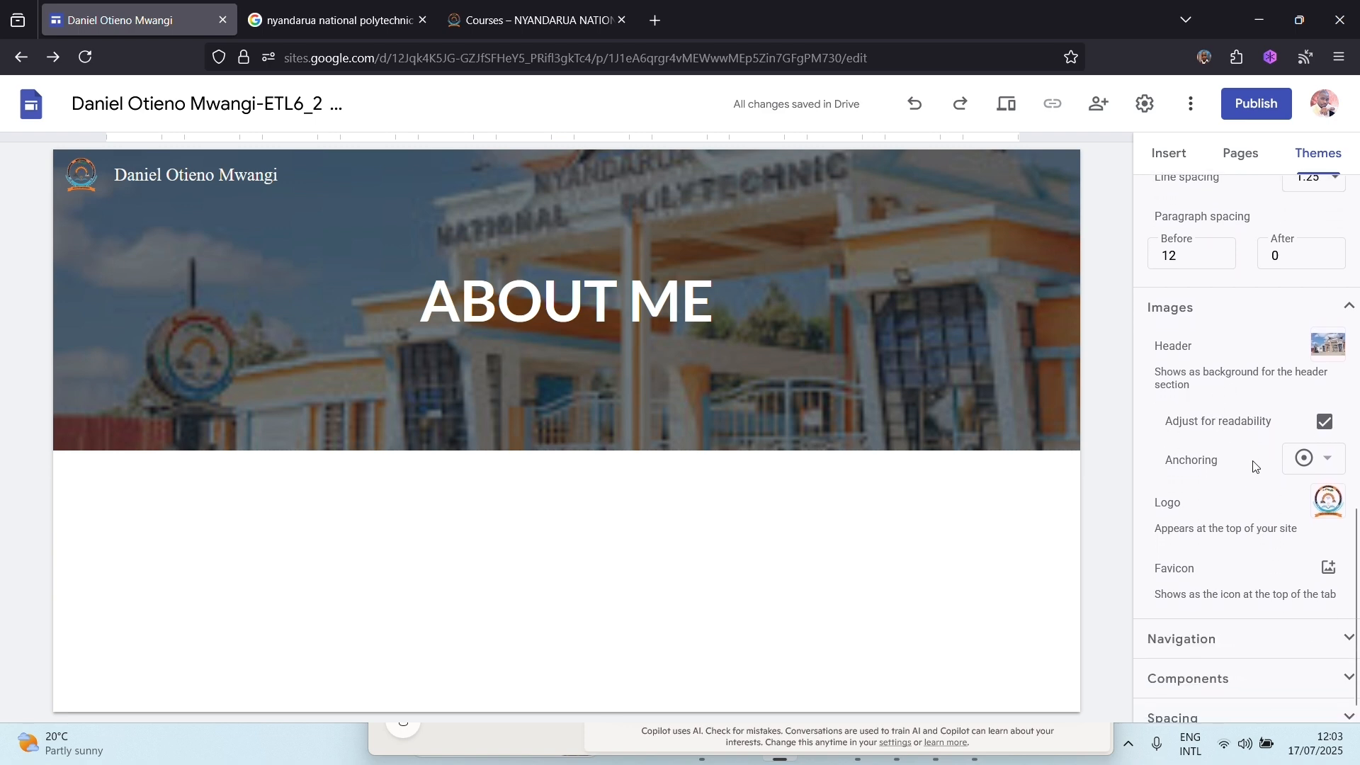
pyautogui.scroll(-1, 1253, 466)
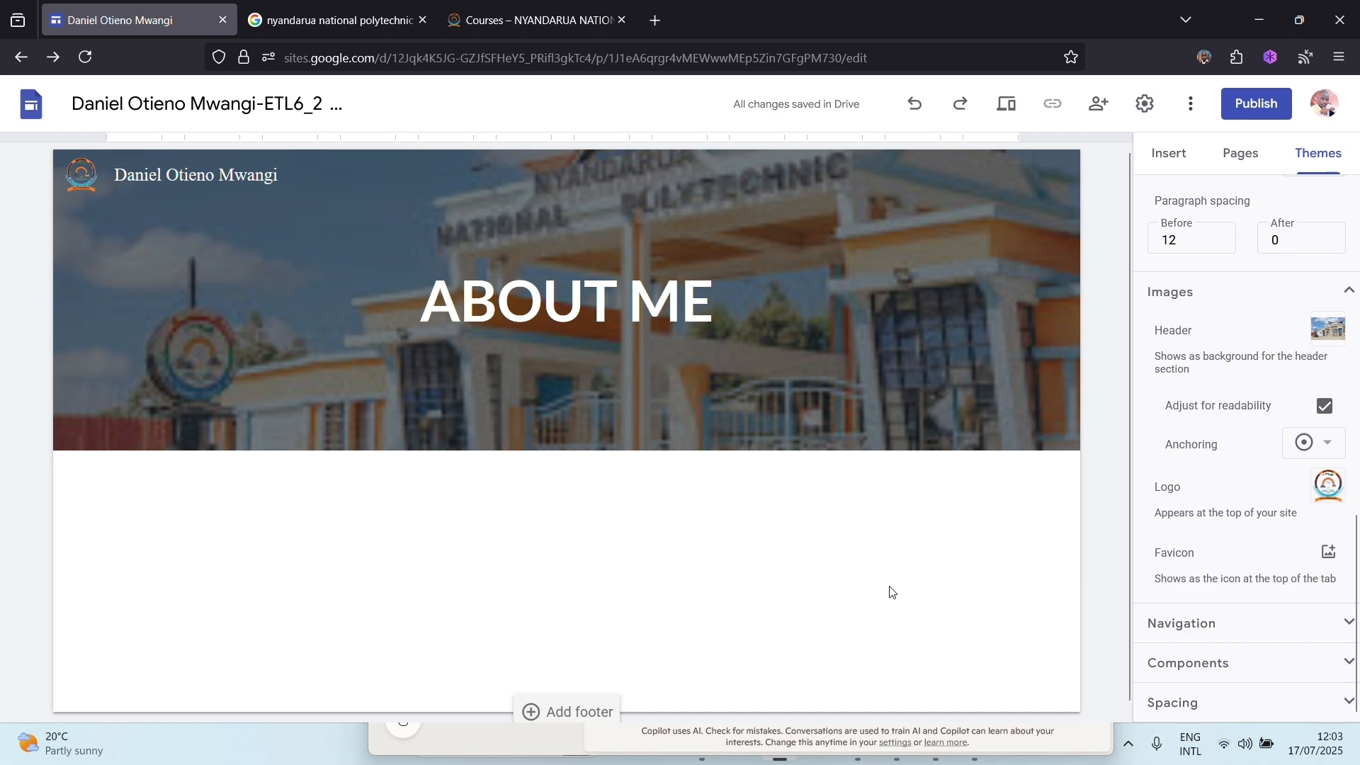
pyautogui.scroll(-1, 1278, 313)
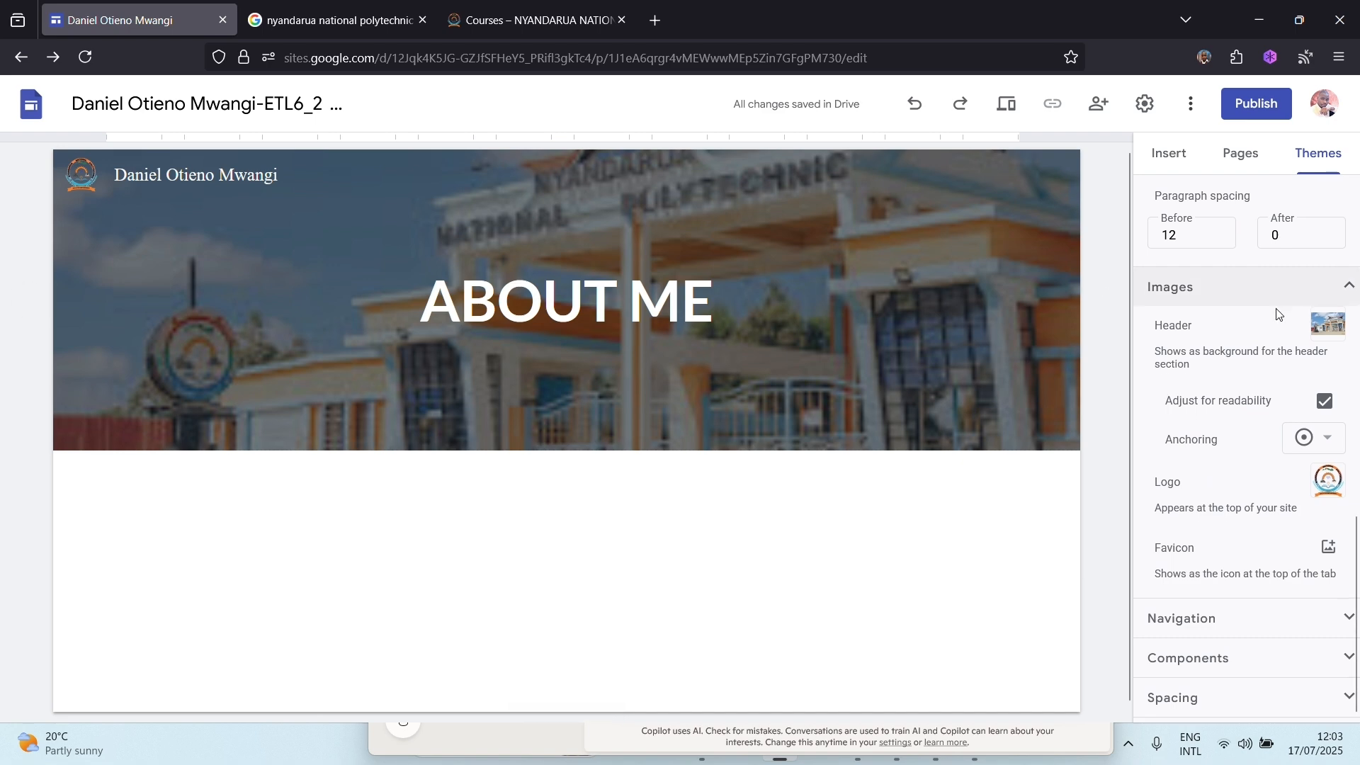
pyautogui.scroll(1, 1279, 314)
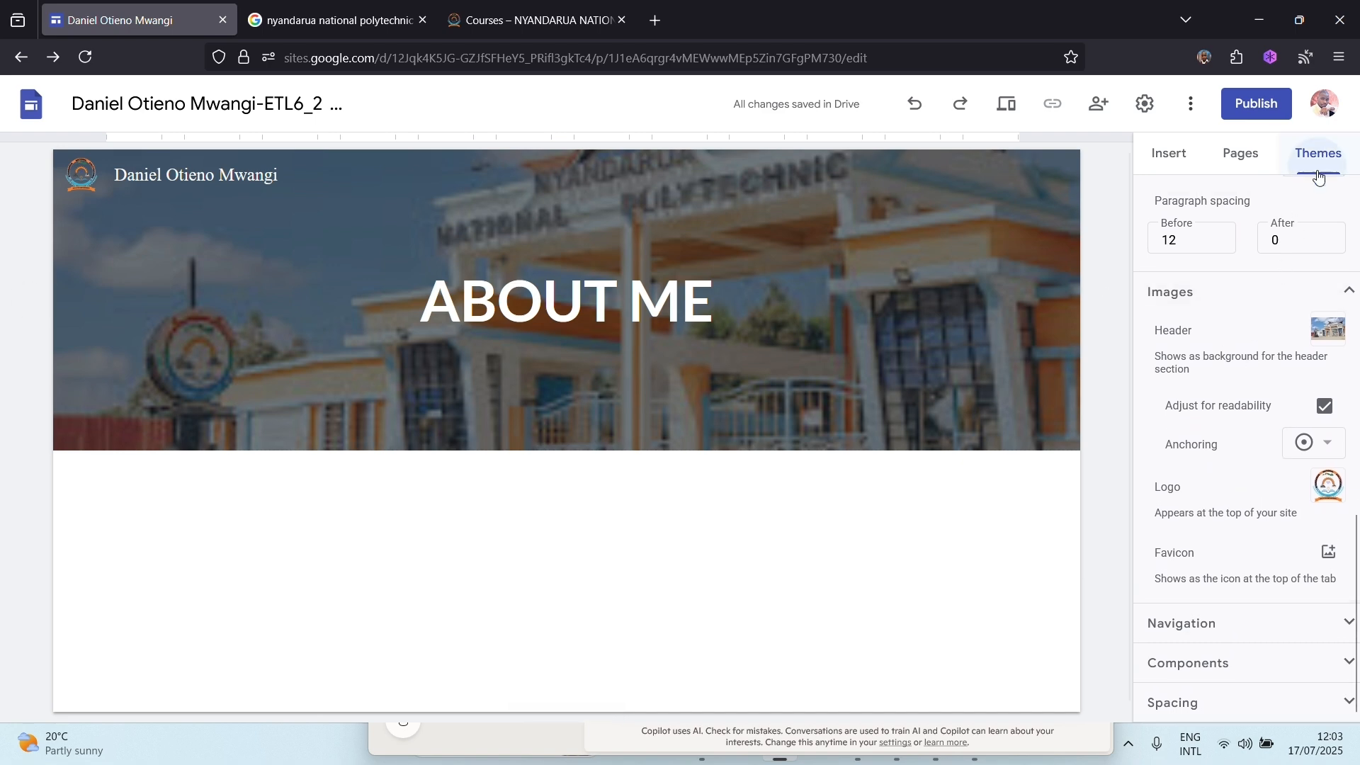
# Glance at the Pages list, then go back to the list of available themes
pyautogui.click(1239, 154)
pyautogui.click(1309, 157)
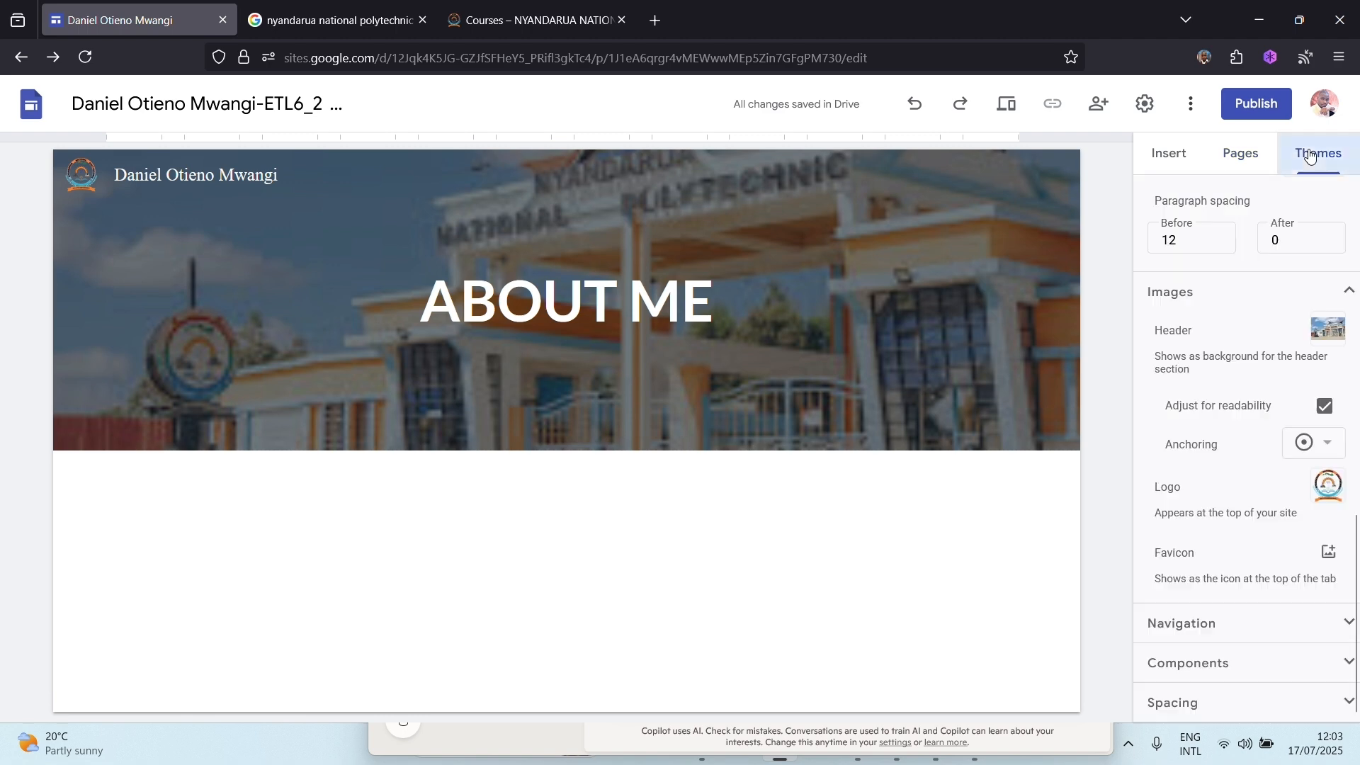
pyautogui.scroll(10, 1223, 313)
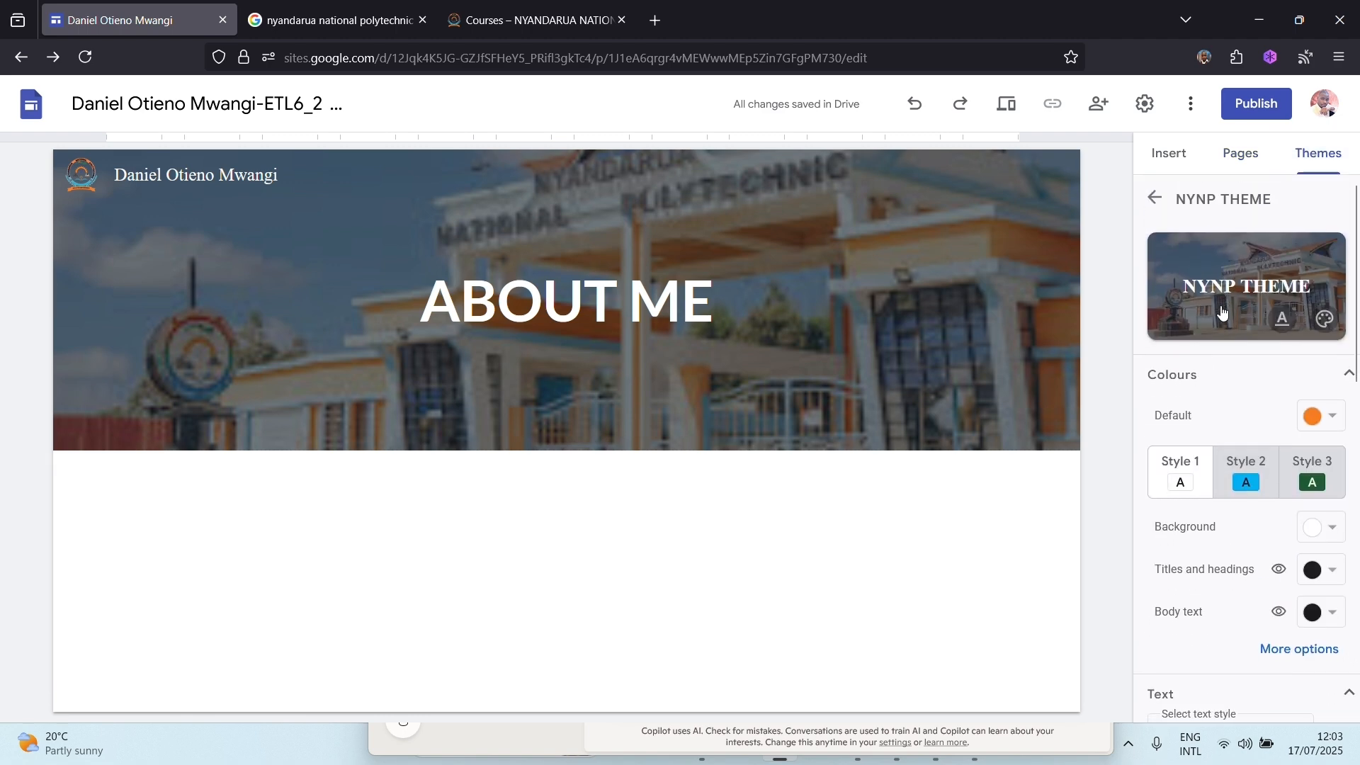
pyautogui.click(1154, 198)
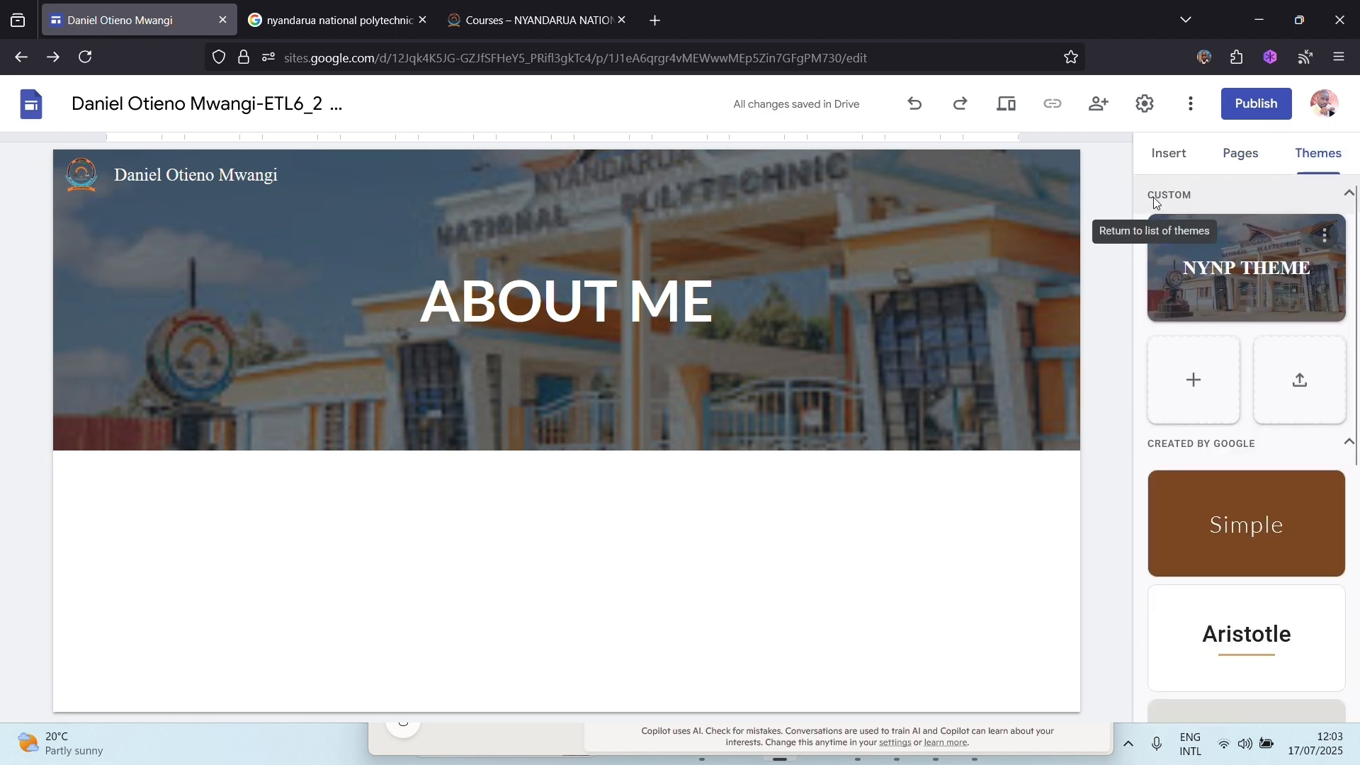
pyautogui.scroll(-1, 1261, 351)
pyautogui.scroll(1, 1262, 350)
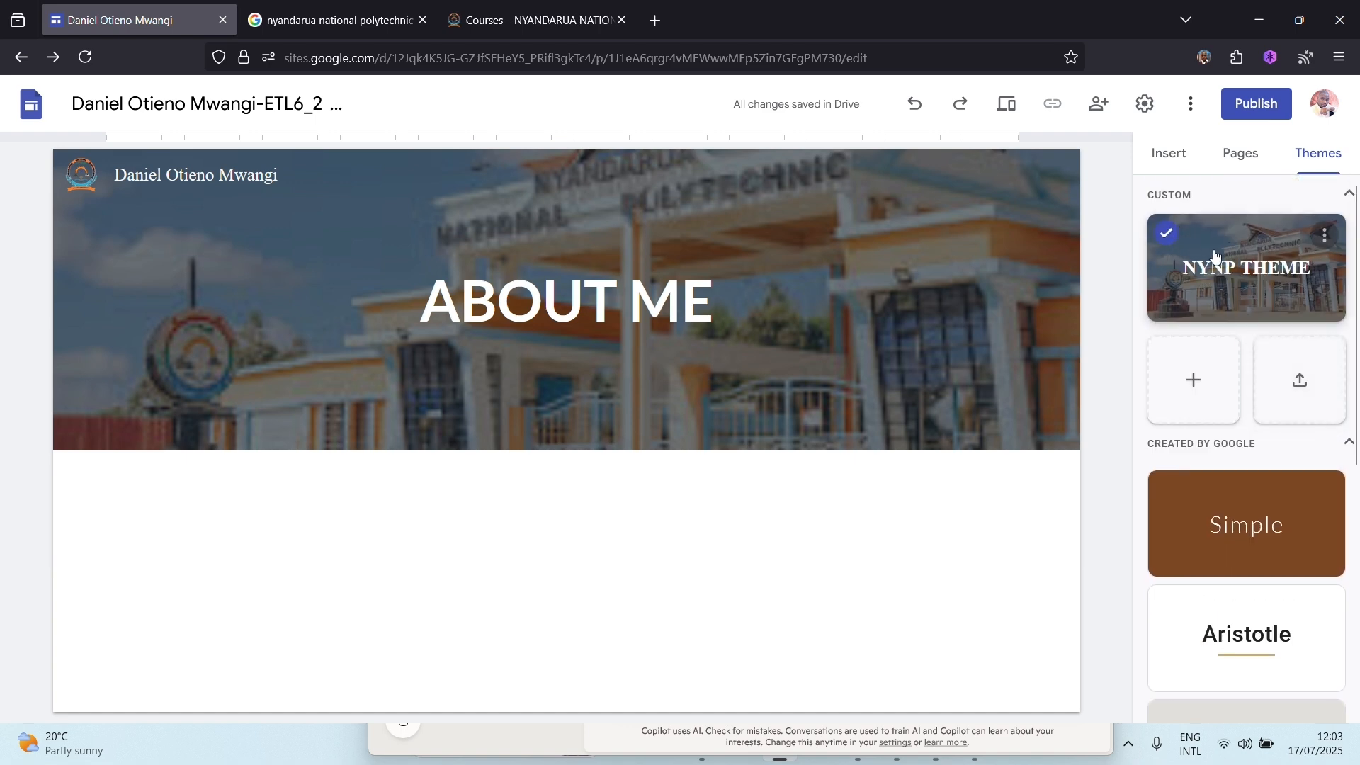
pyautogui.scroll(-2, 1230, 268)
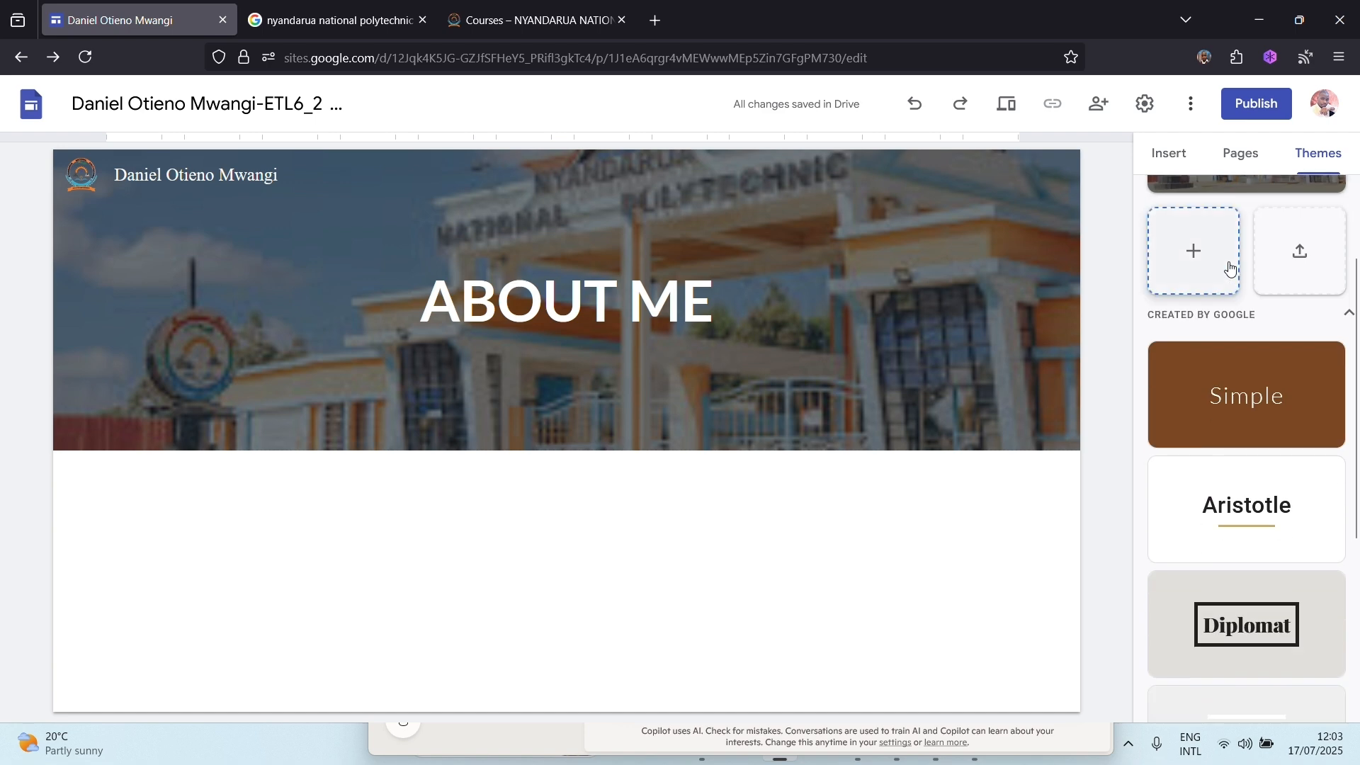
pyautogui.scroll(1, 1228, 266)
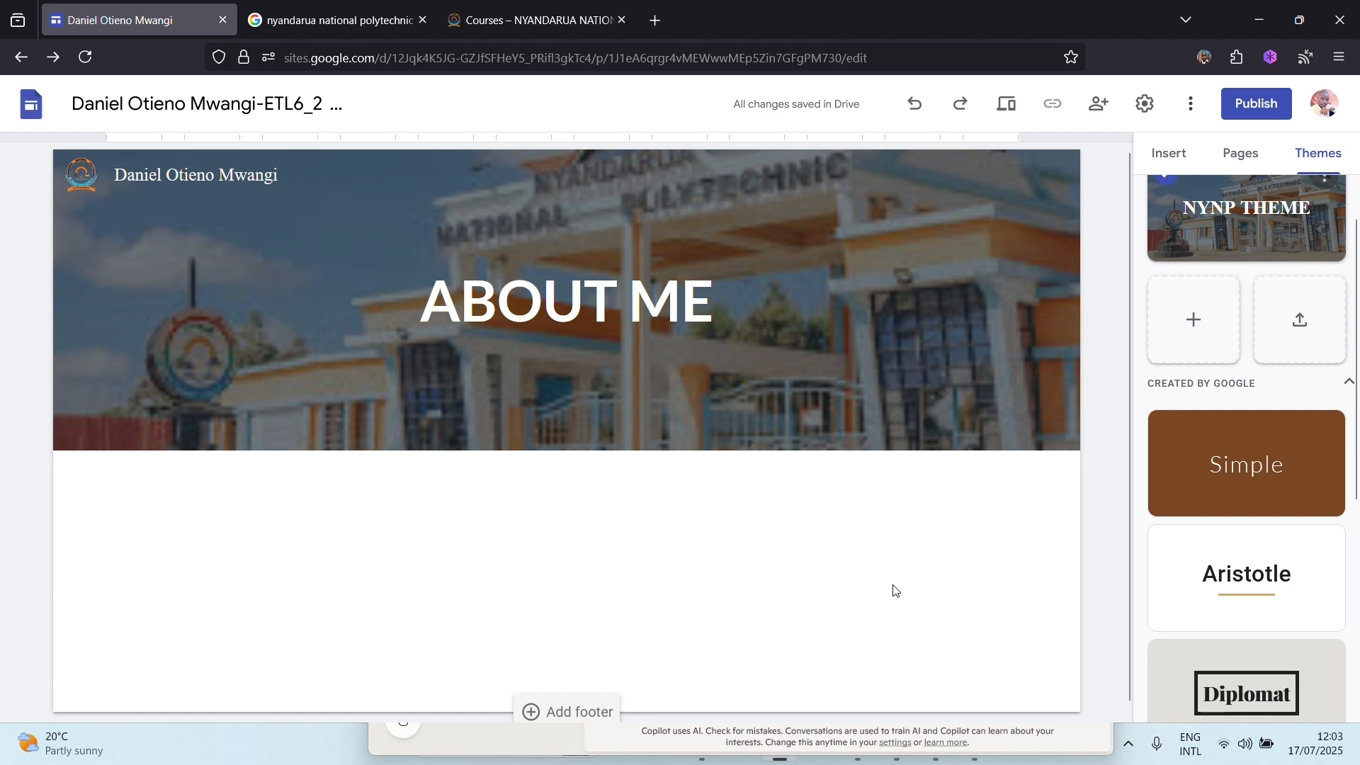
pyautogui.scroll(-1, 594, 574)
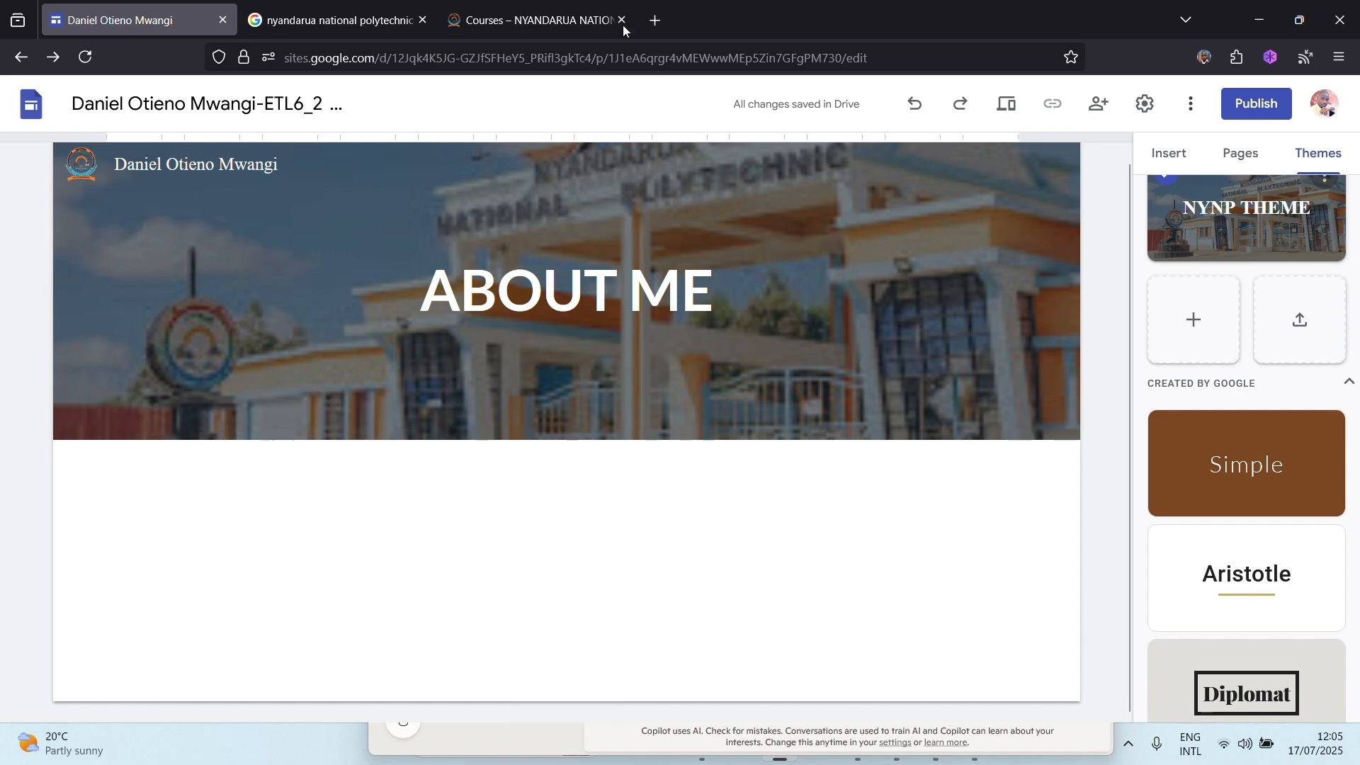
pyautogui.scroll(-1, 633, 495)
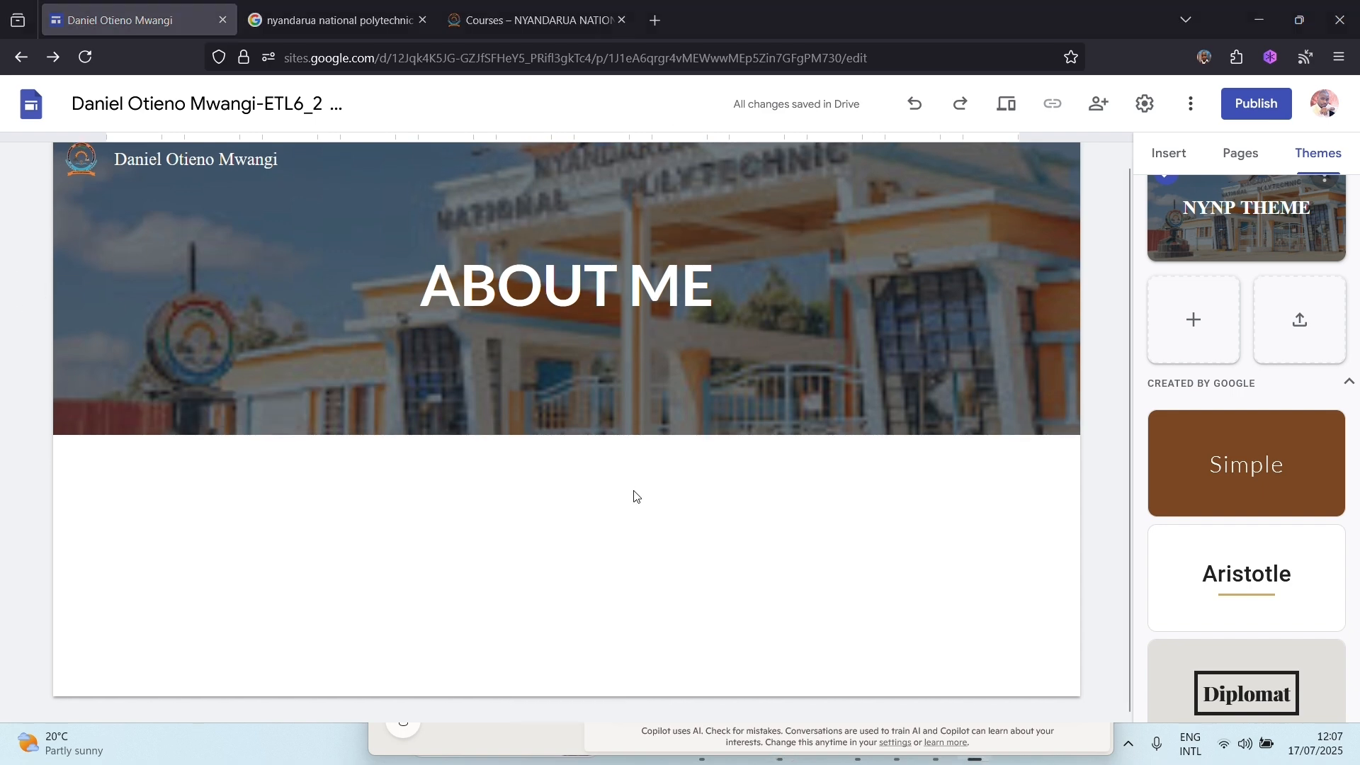
pyautogui.scroll(1, 634, 495)
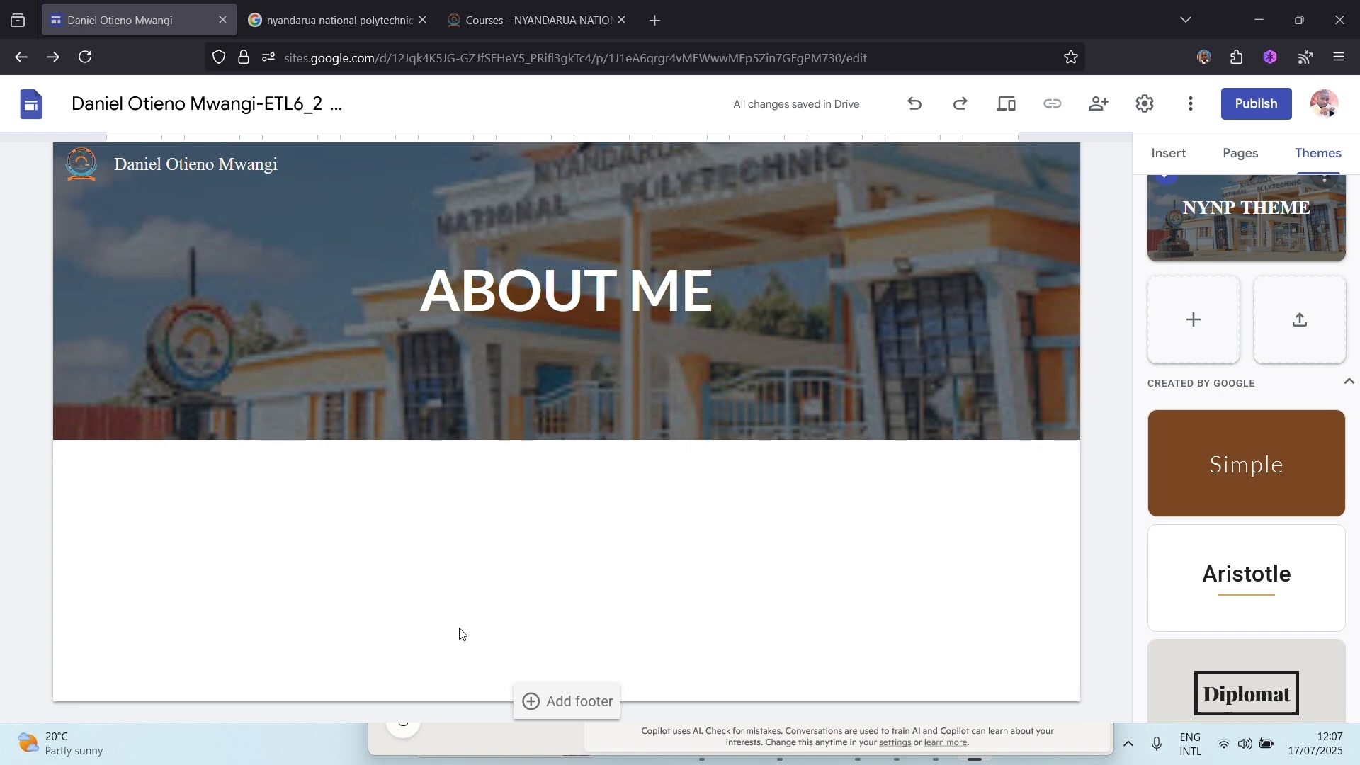
# Open OneNote and view the Home page details in the Recap on Eportfolio notes
pyautogui.press('super')
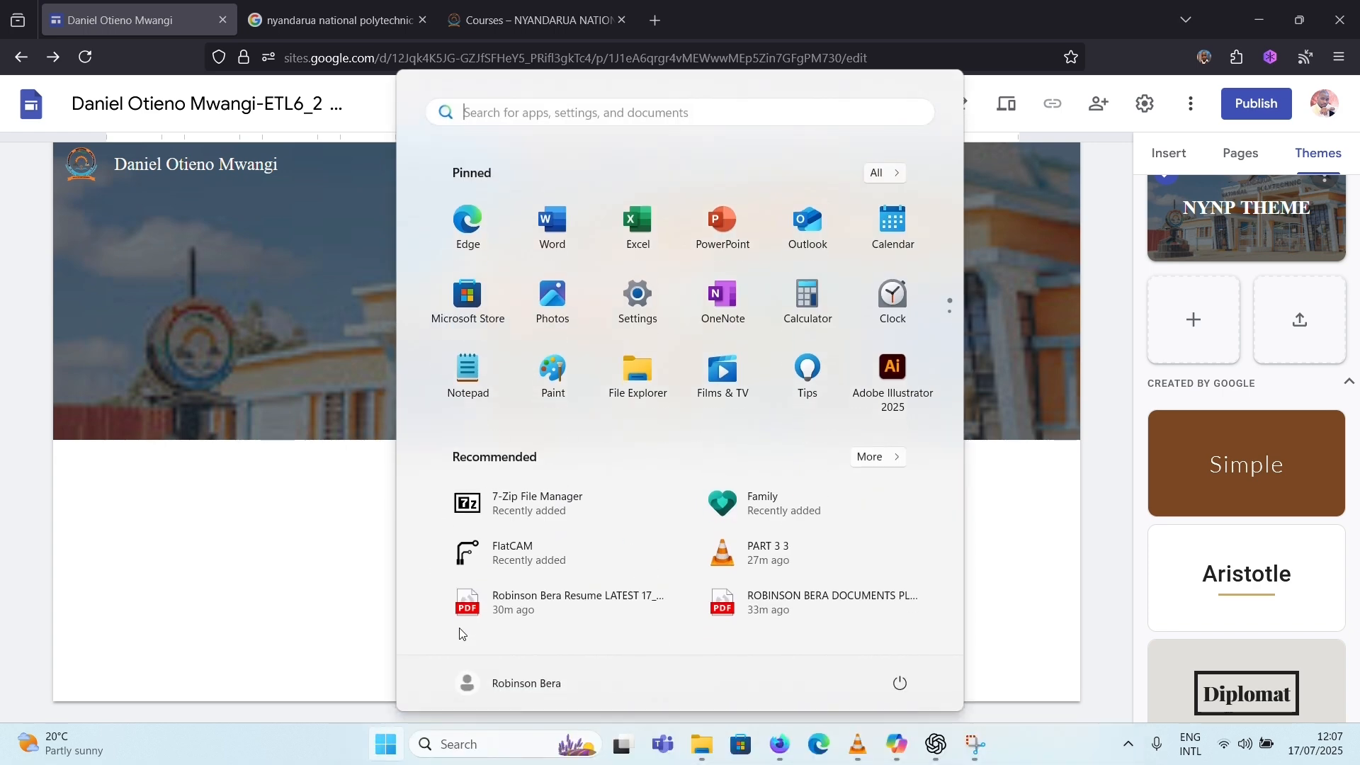
pyautogui.click(740, 289)
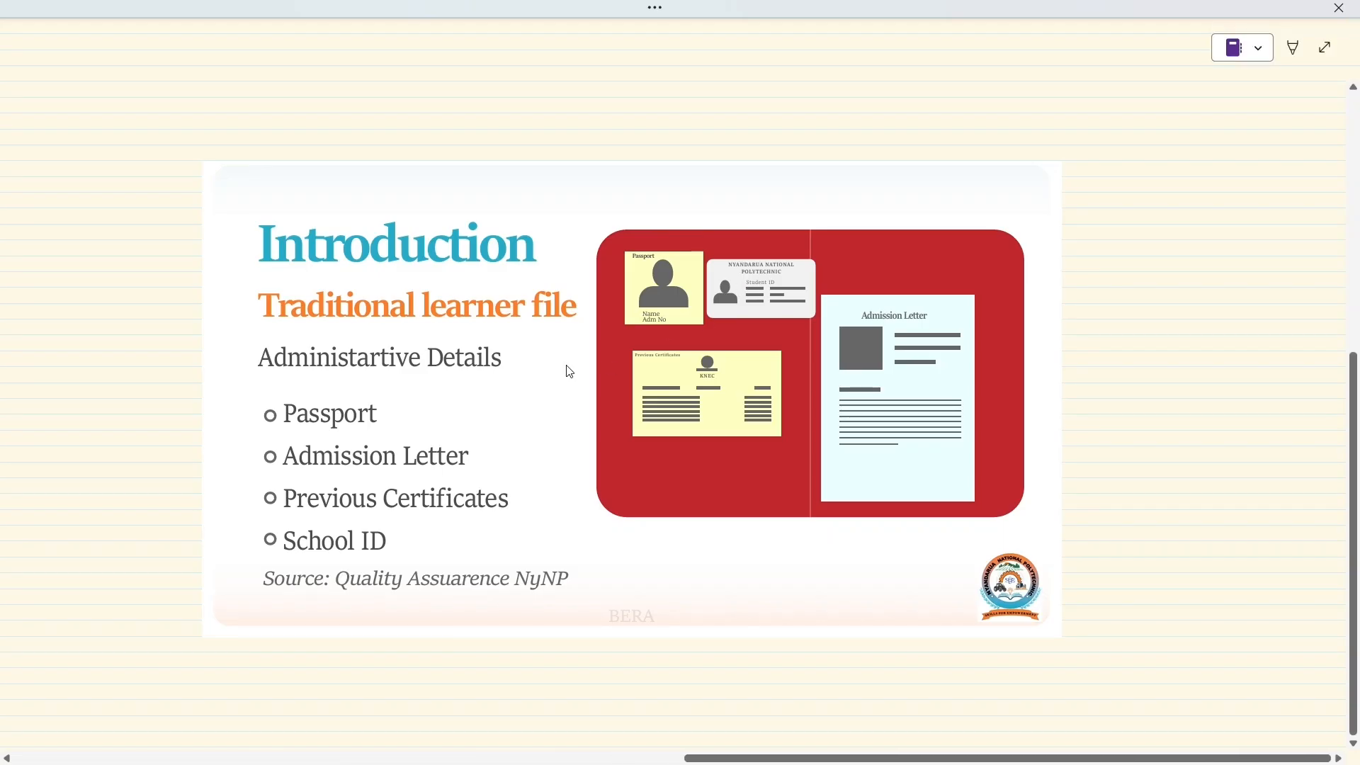
pyautogui.hscroll(-5, 512, 371)
pyautogui.hscroll(2, 512, 370)
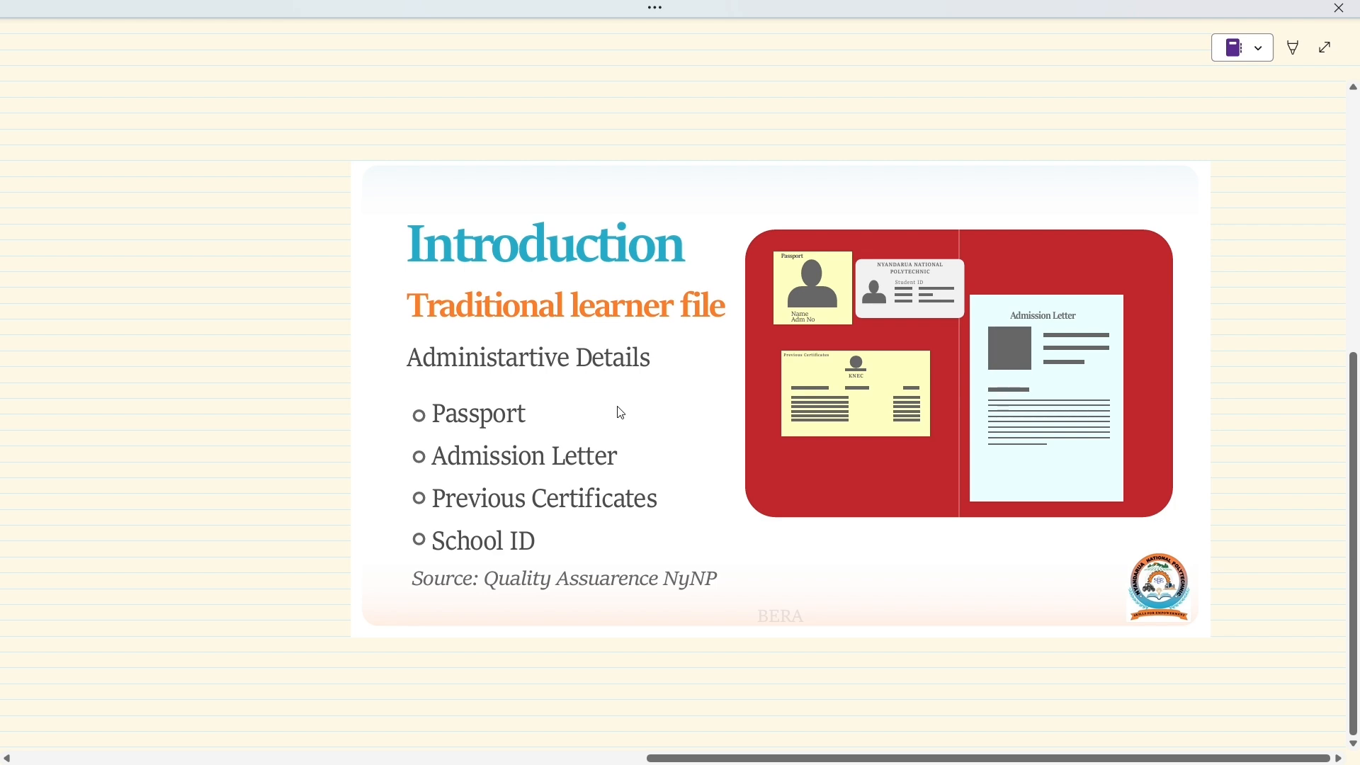
pyautogui.hscroll(-15, 621, 412)
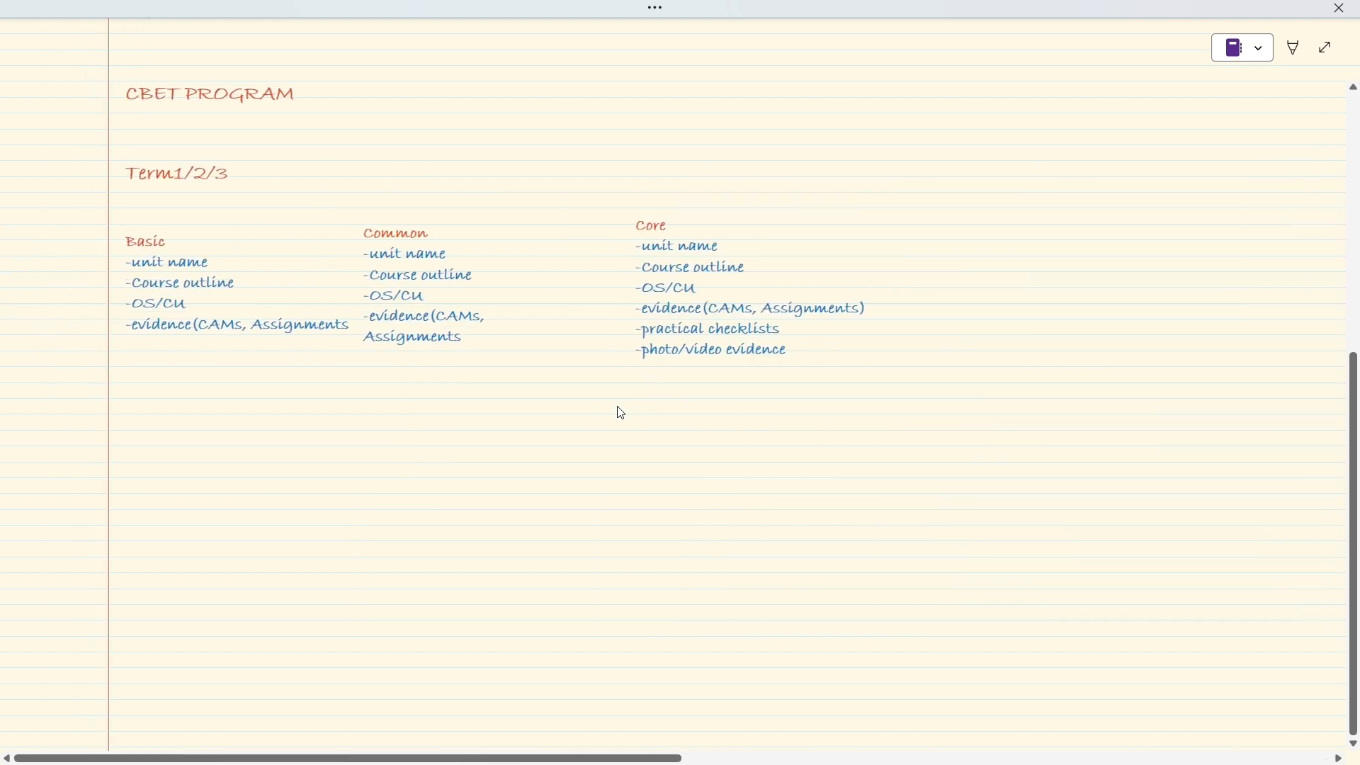
pyautogui.scroll(10, 241, 331)
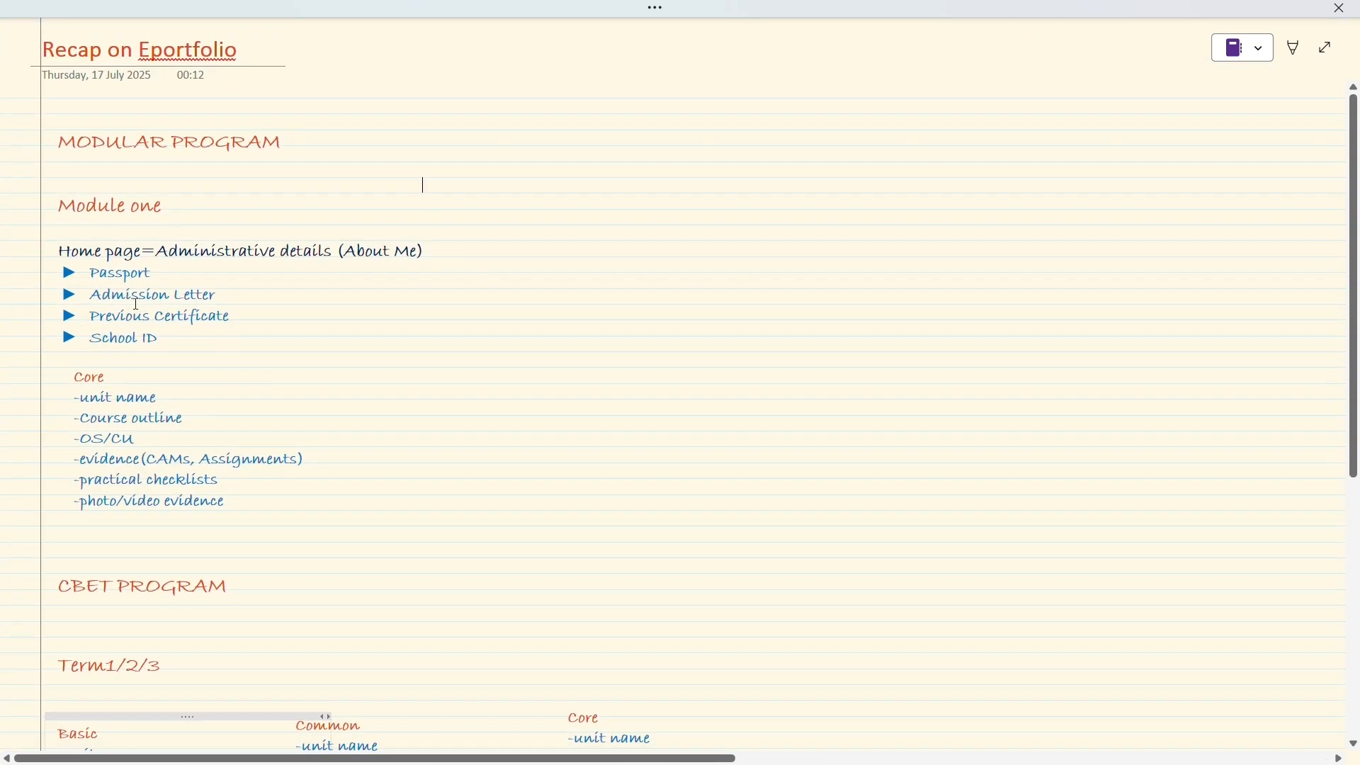
pyautogui.click(125, 232)
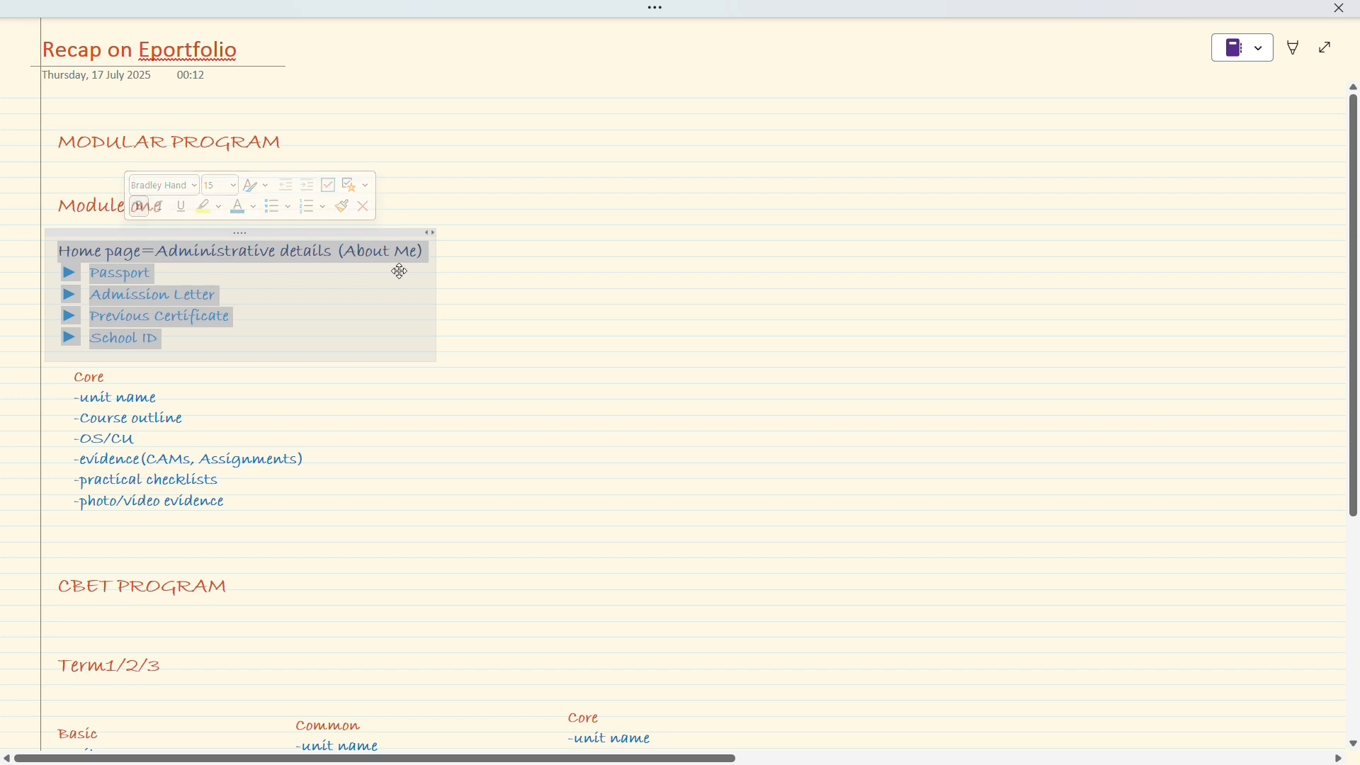
pyautogui.click(471, 281)
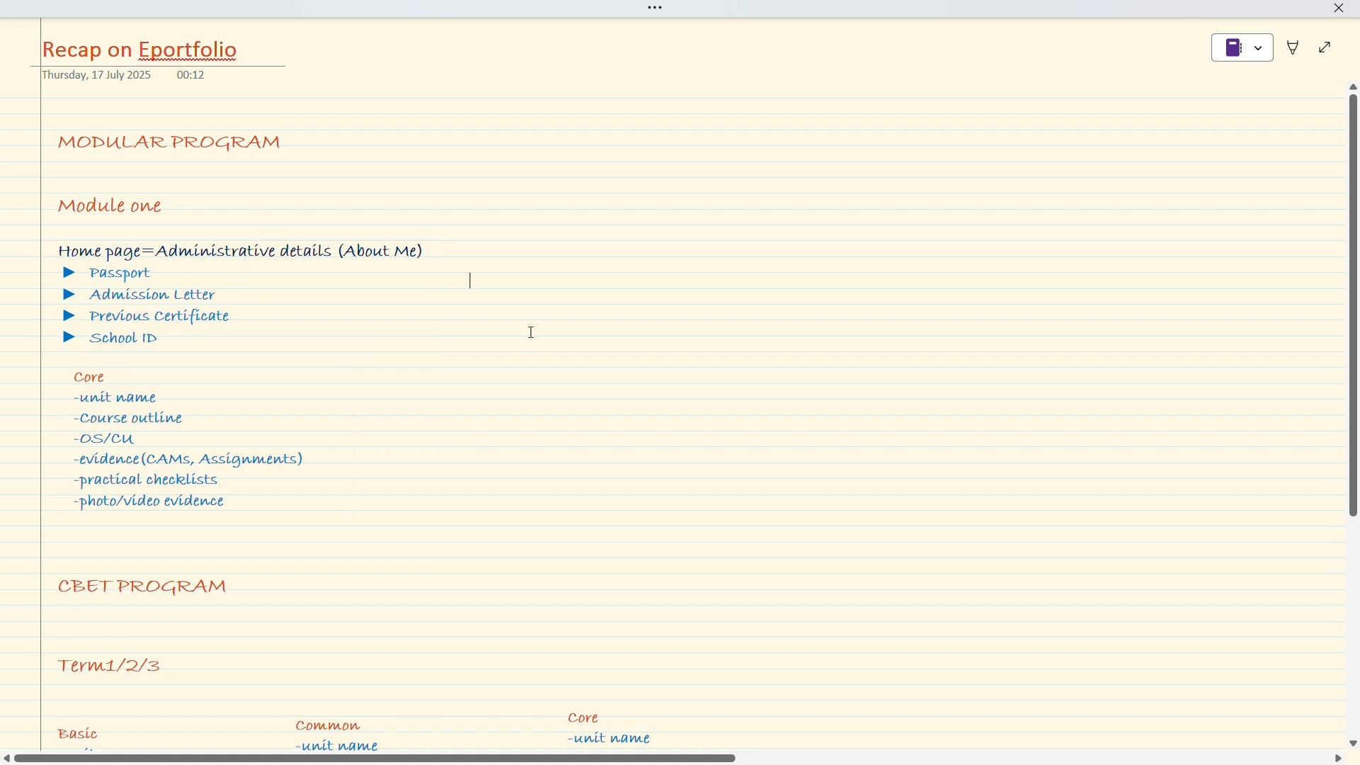
pyautogui.scroll(-2, 519, 284)
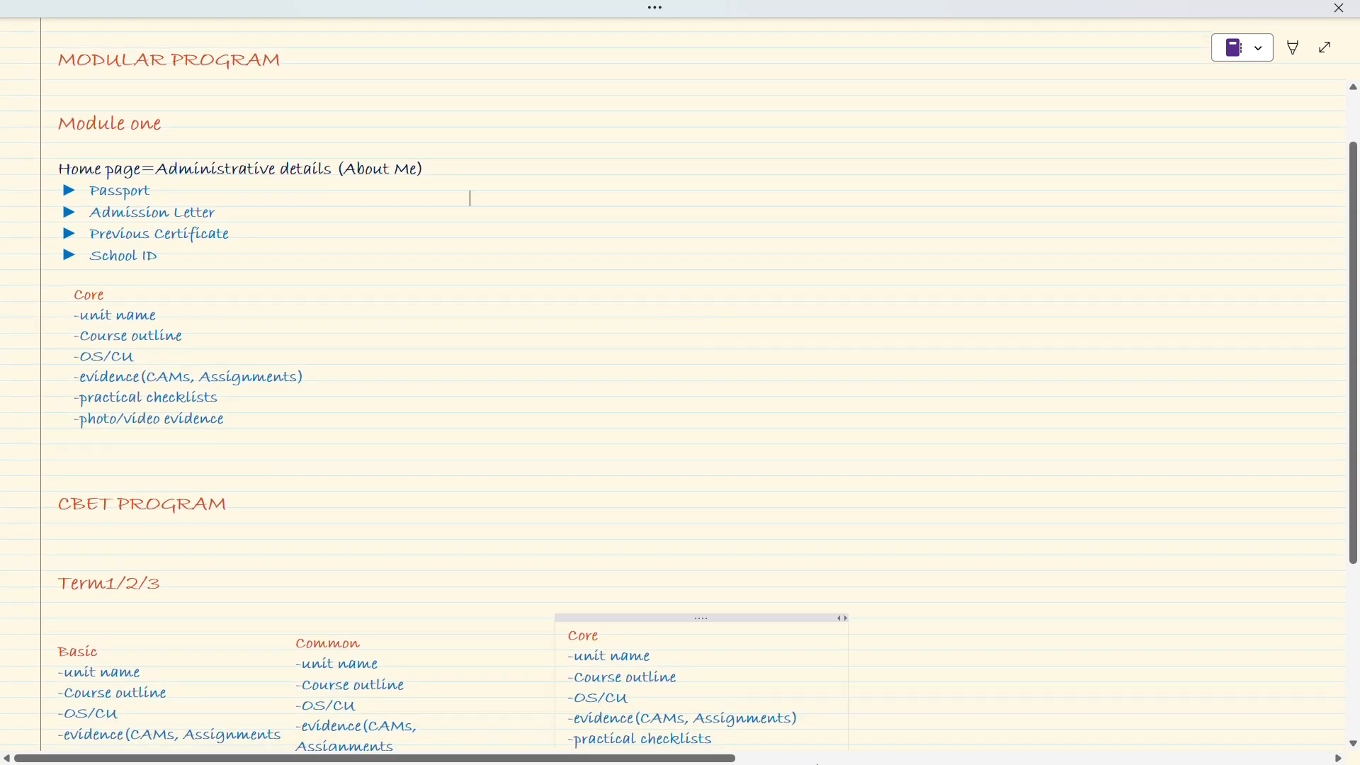
# Switch back to the Google Sites ABOUT ME editor and show the Insert options
pyautogui.press('super')
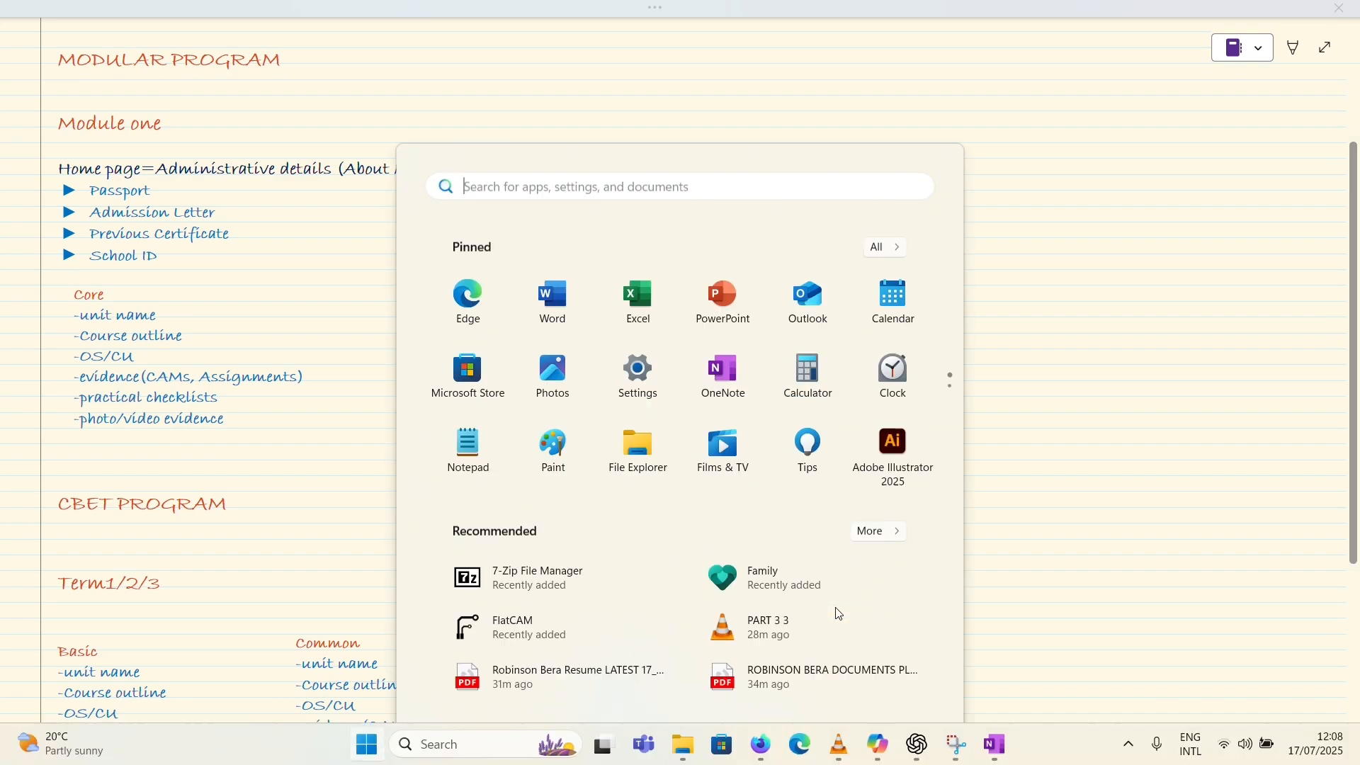
pyautogui.click(762, 745)
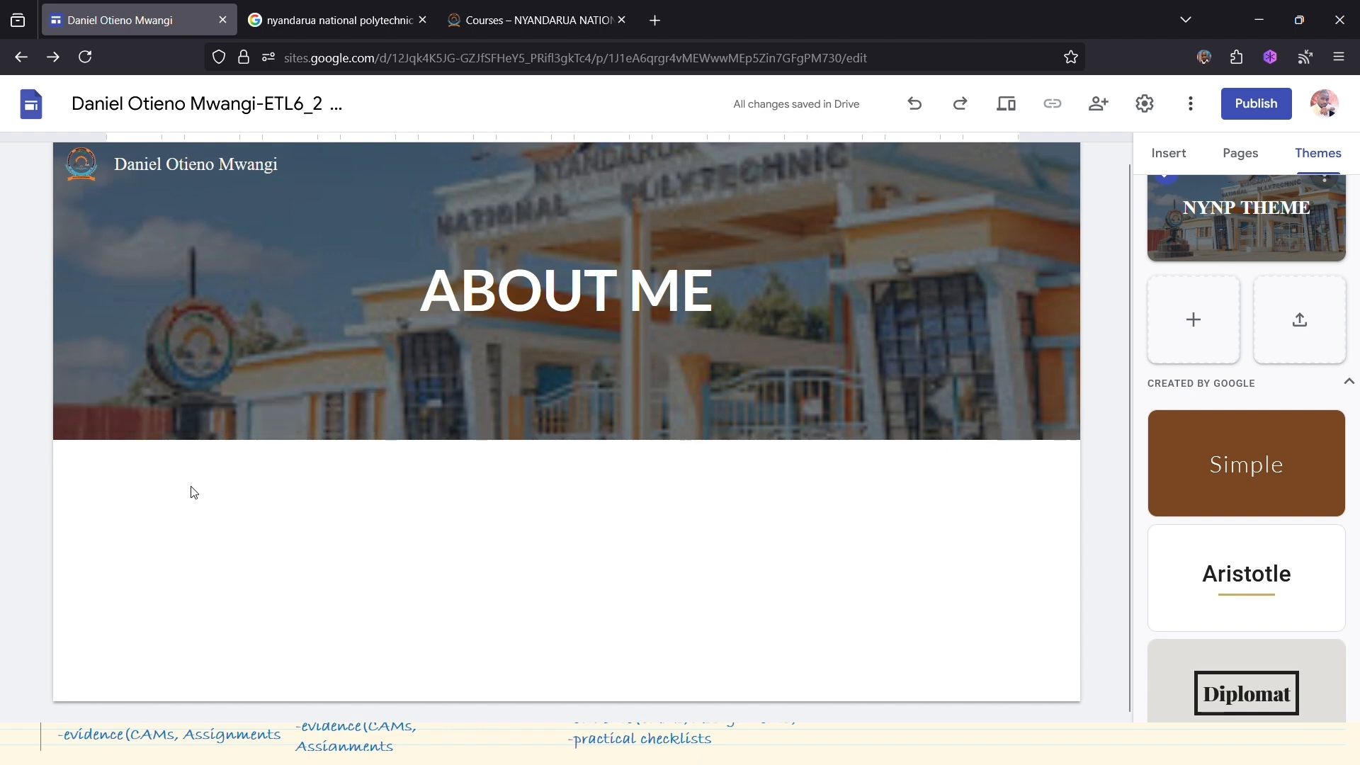
pyautogui.click(1166, 156)
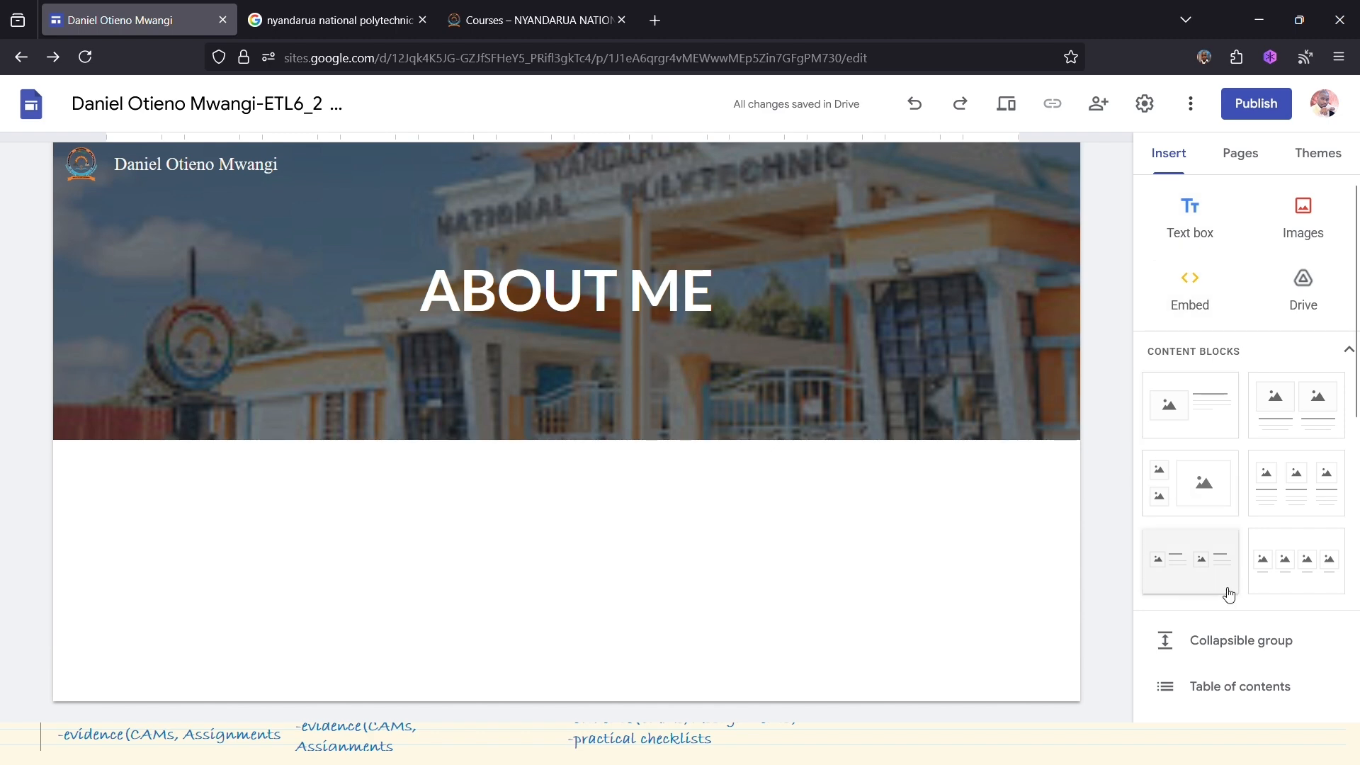
# Add an empty text box below the ABOUT ME banner, try the Embed options without inserting, then browse Google Drive
pyautogui.click(1193, 226)
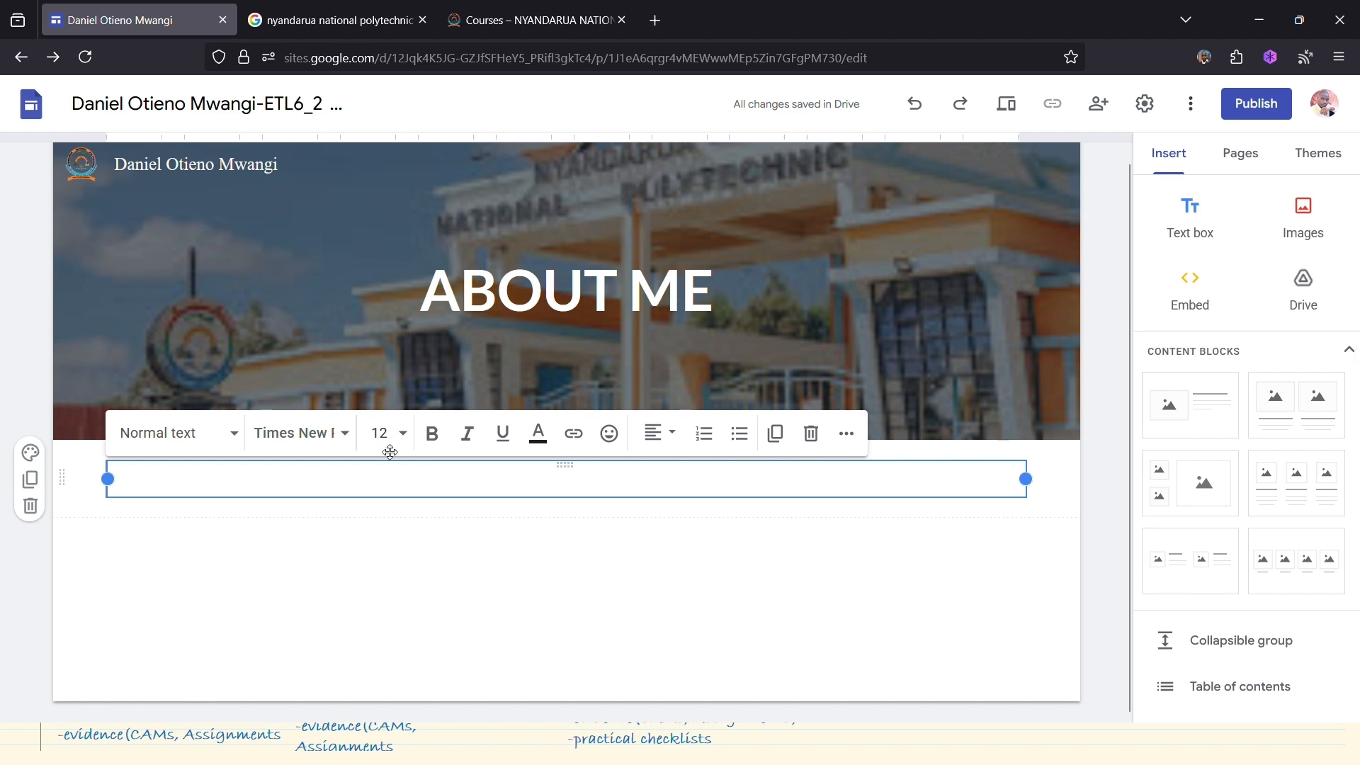
pyautogui.click(1294, 239)
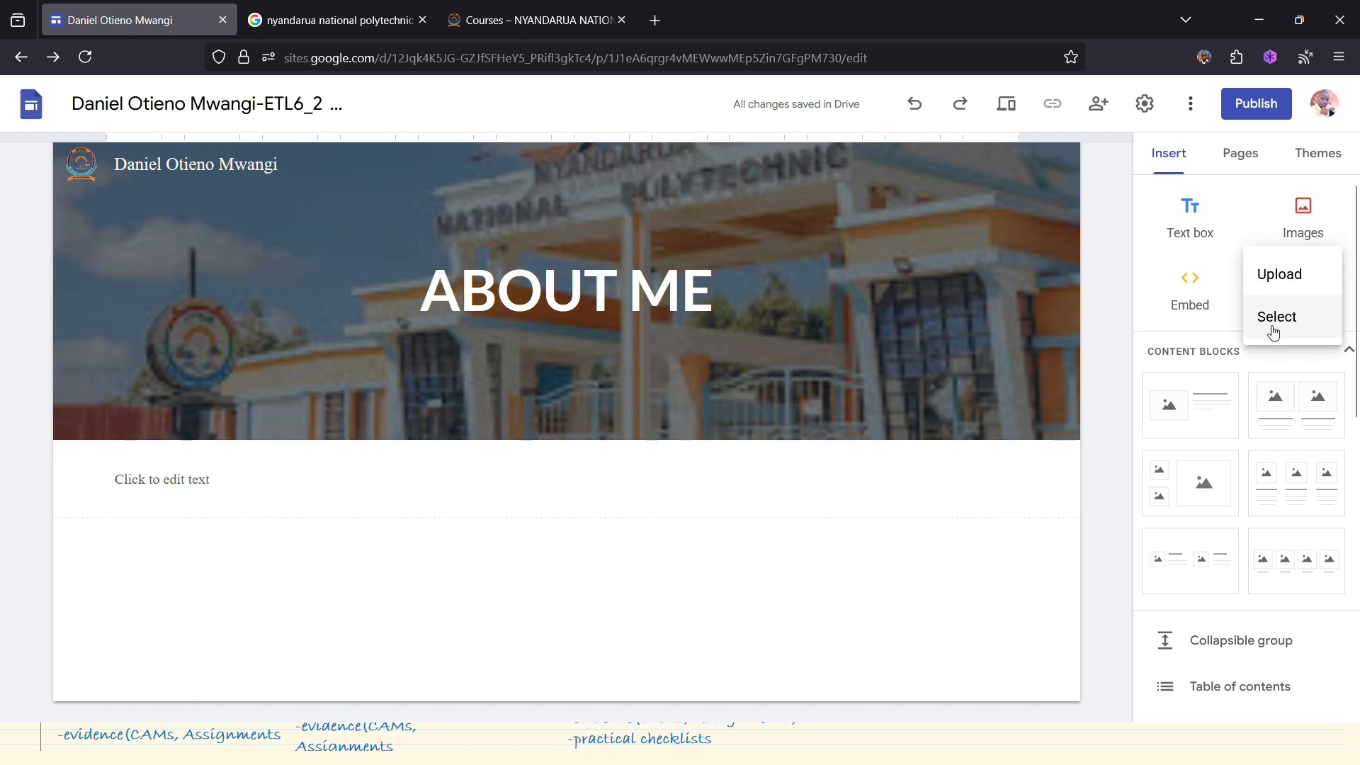
pyautogui.click(1196, 295)
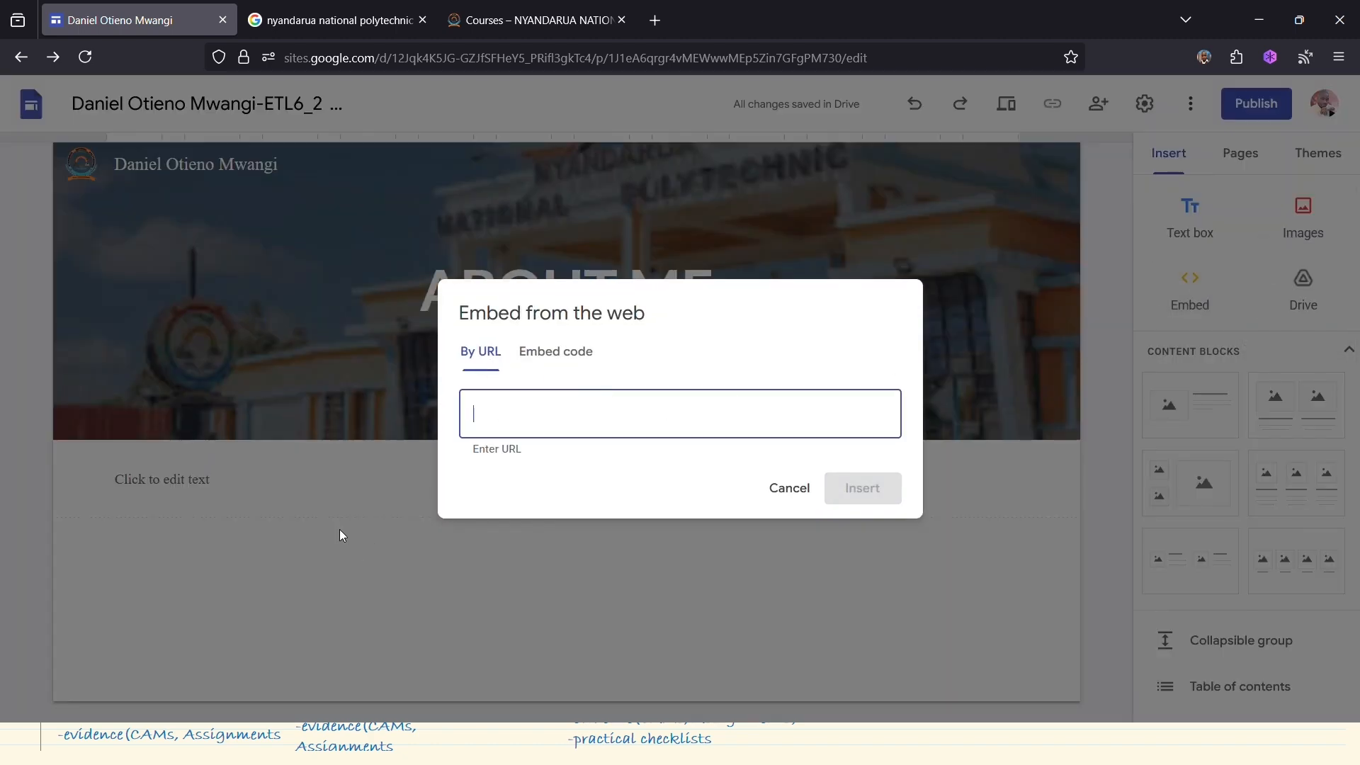
pyautogui.click(566, 353)
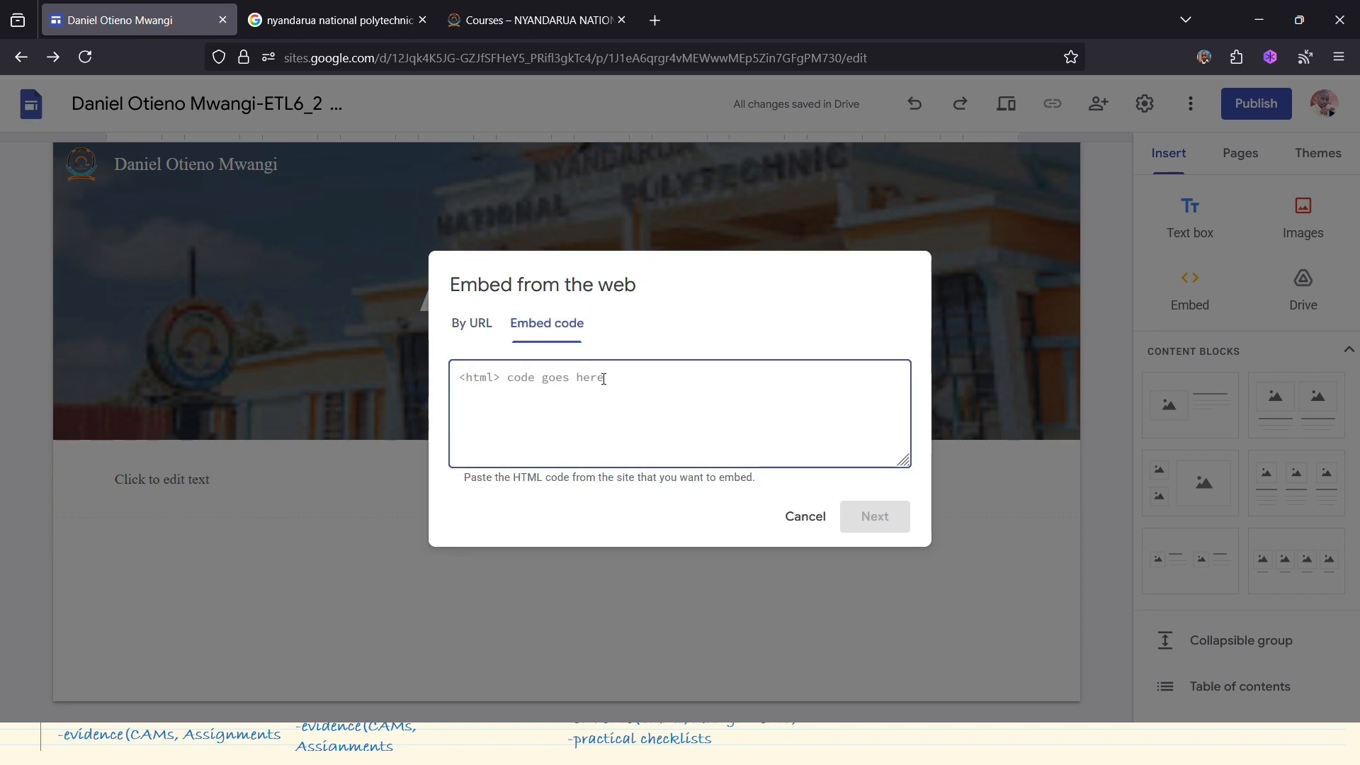
pyautogui.click(799, 518)
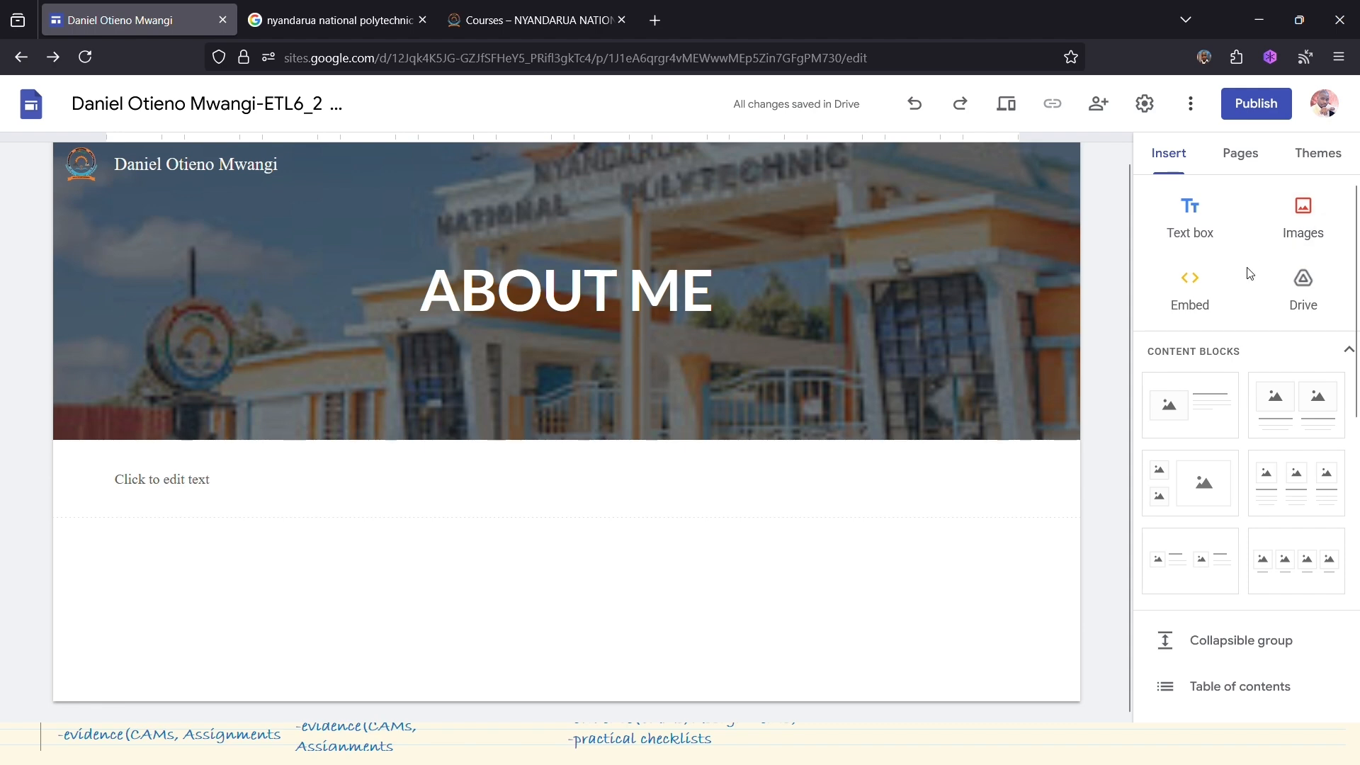
pyautogui.click(1297, 310)
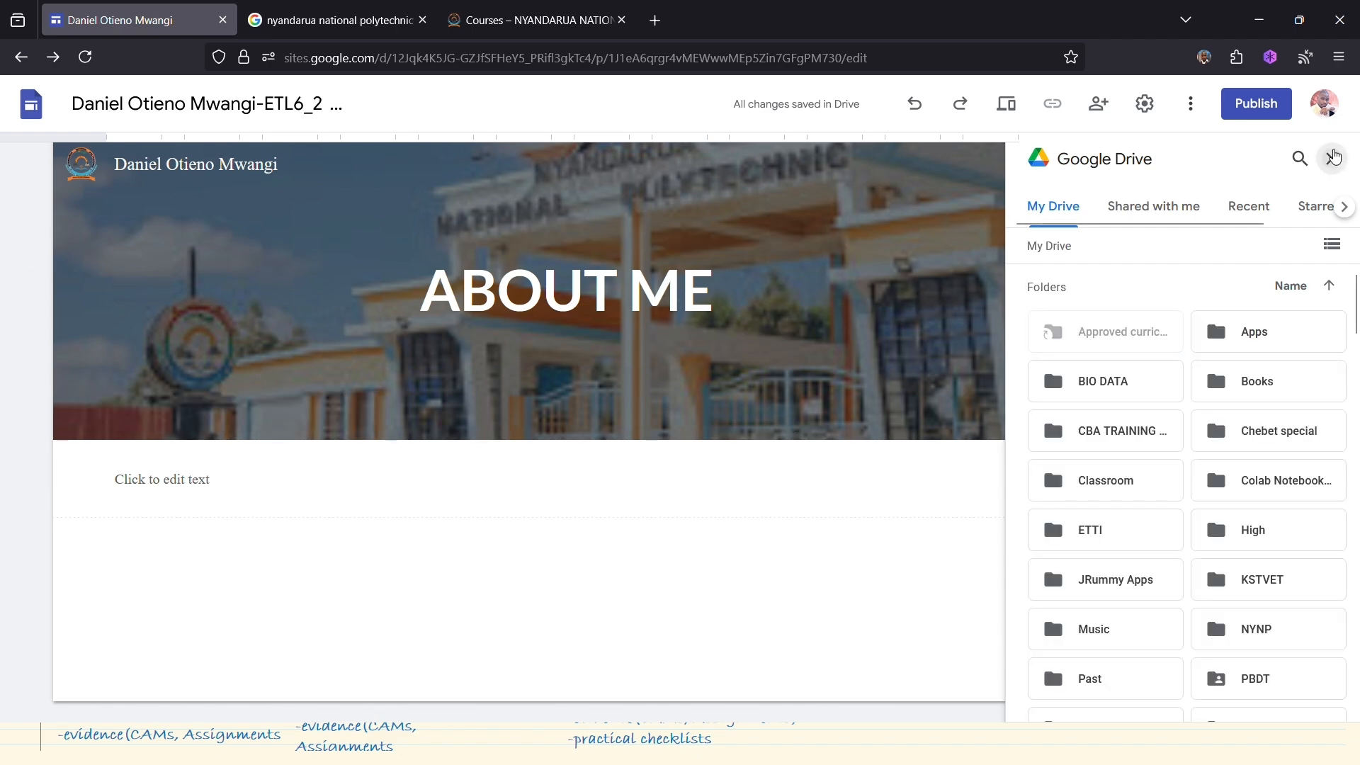
# Close the Drive panel and delete the empty text section under the banner
pyautogui.click(1332, 159)
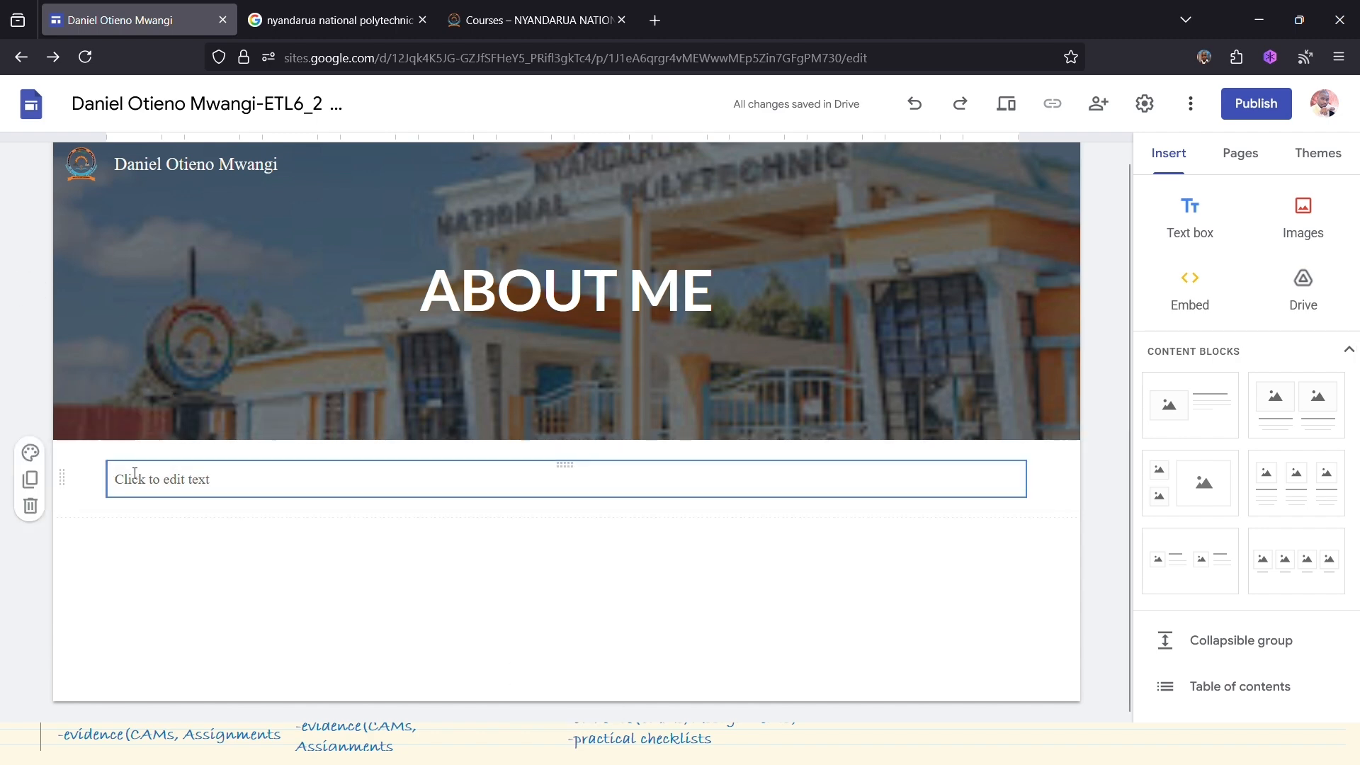
pyautogui.click(30, 507)
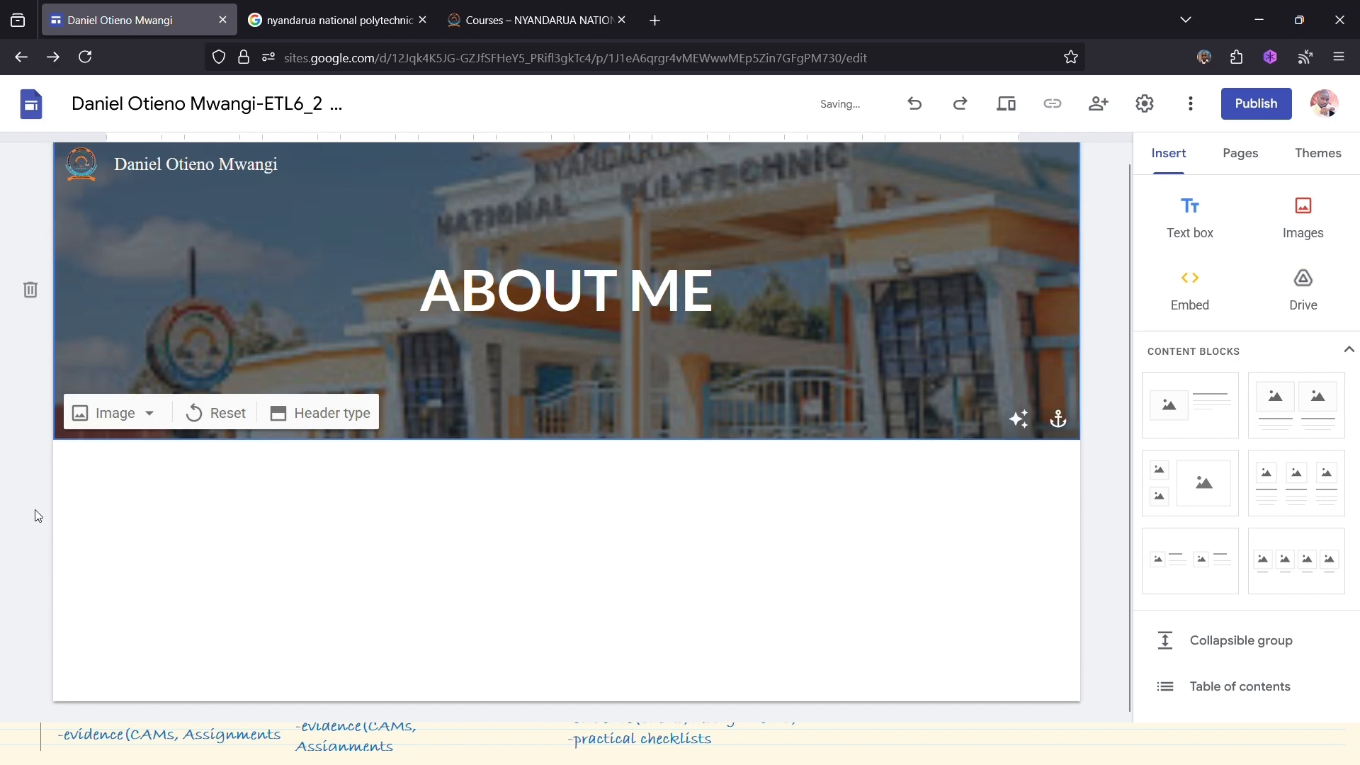
# Insert the image-left, text-right content block below the ABOUT ME banner and click into its body text
pyautogui.click(1173, 402)
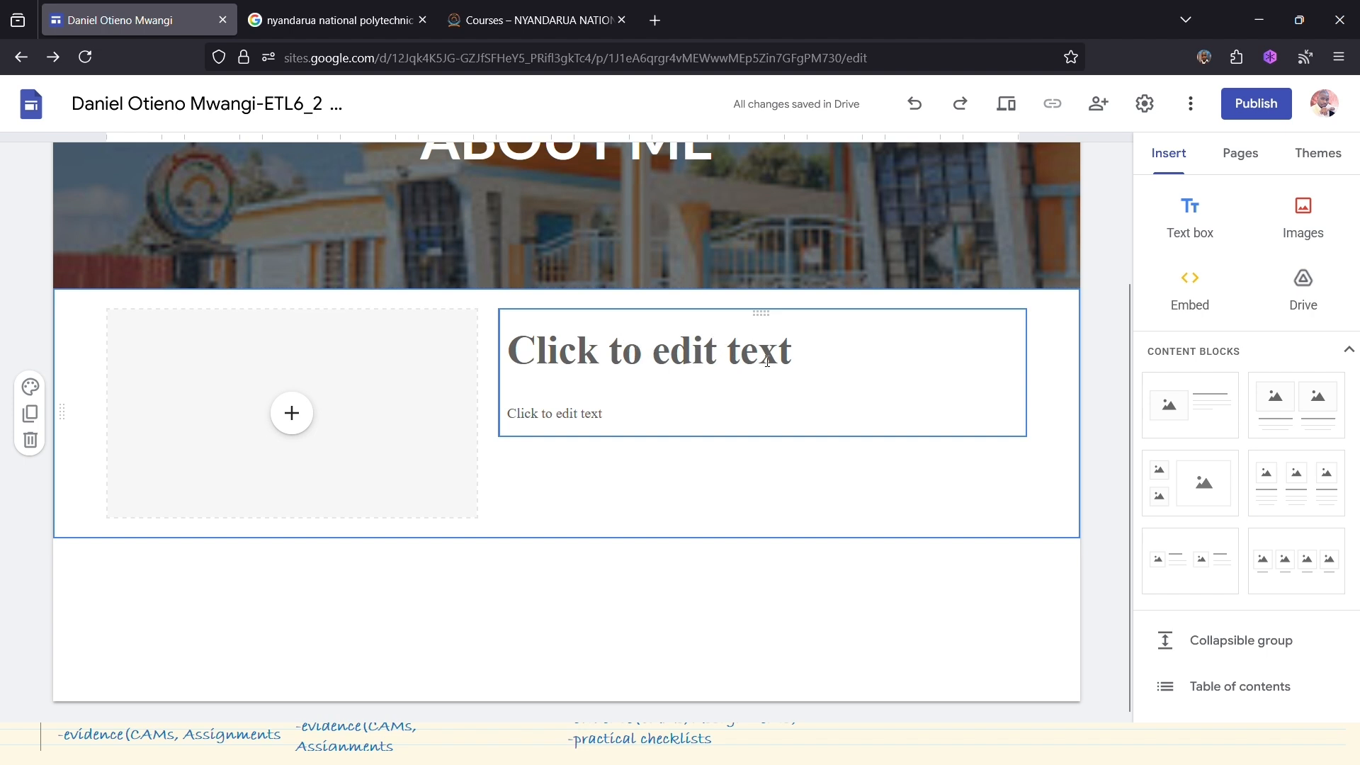
pyautogui.click(577, 416)
pyautogui.click(614, 496)
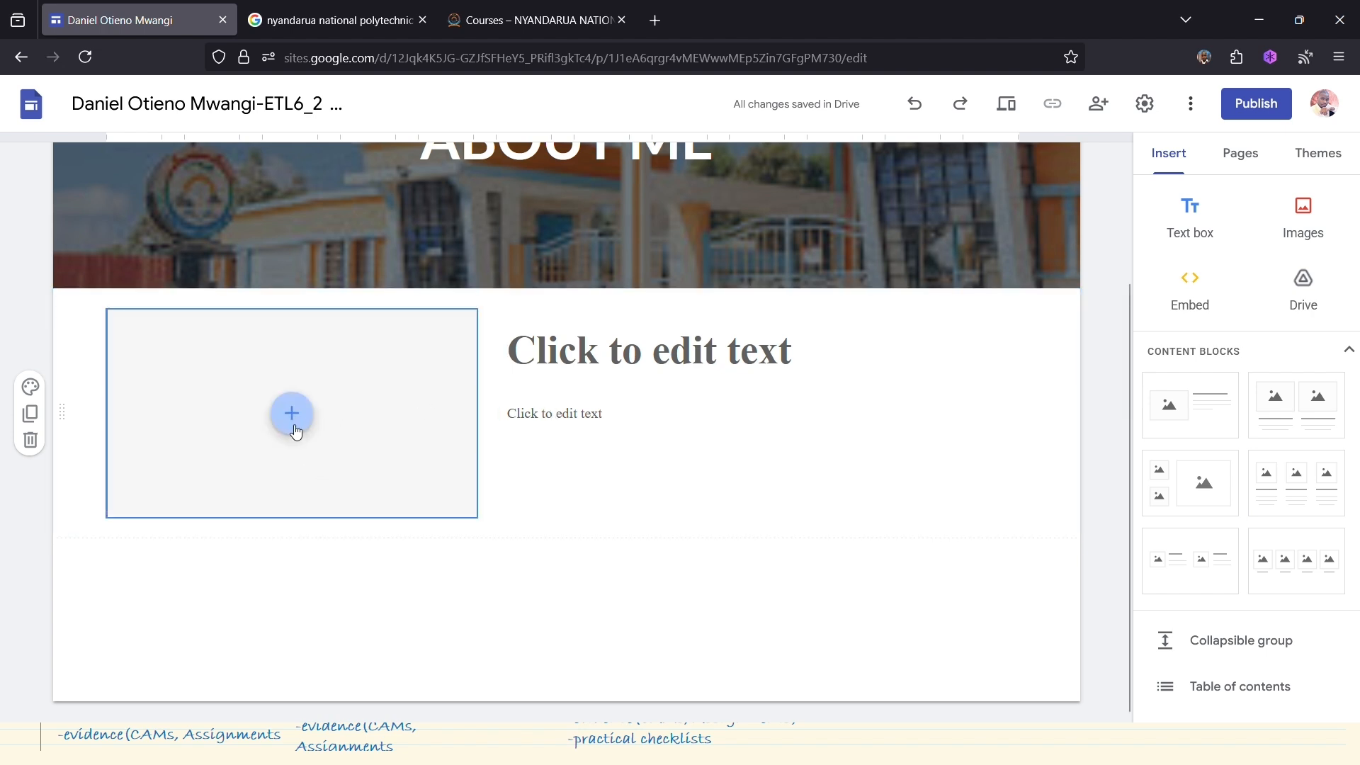
# Insert PASSPORT.png from the BIO DATA Drive folder into the block's image placeholder
pyautogui.click(297, 427)
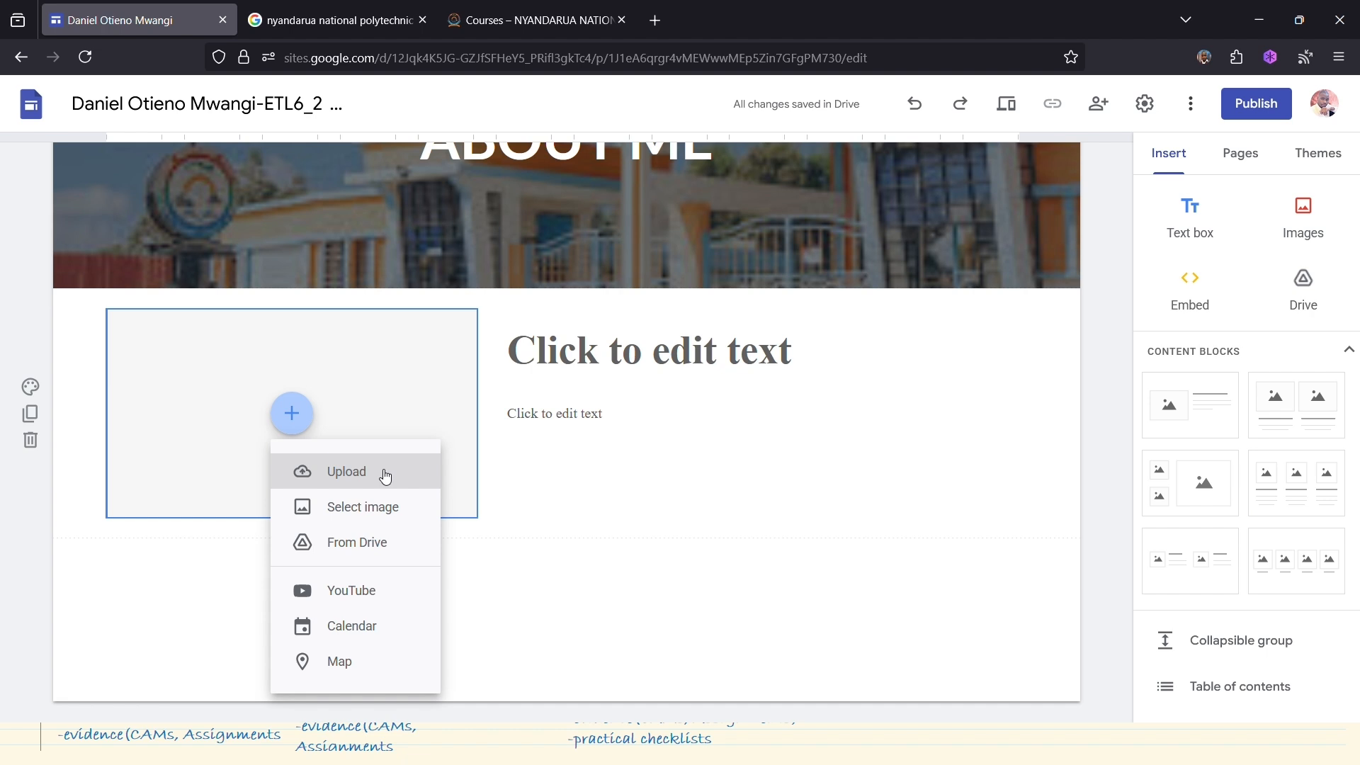
pyautogui.click(374, 544)
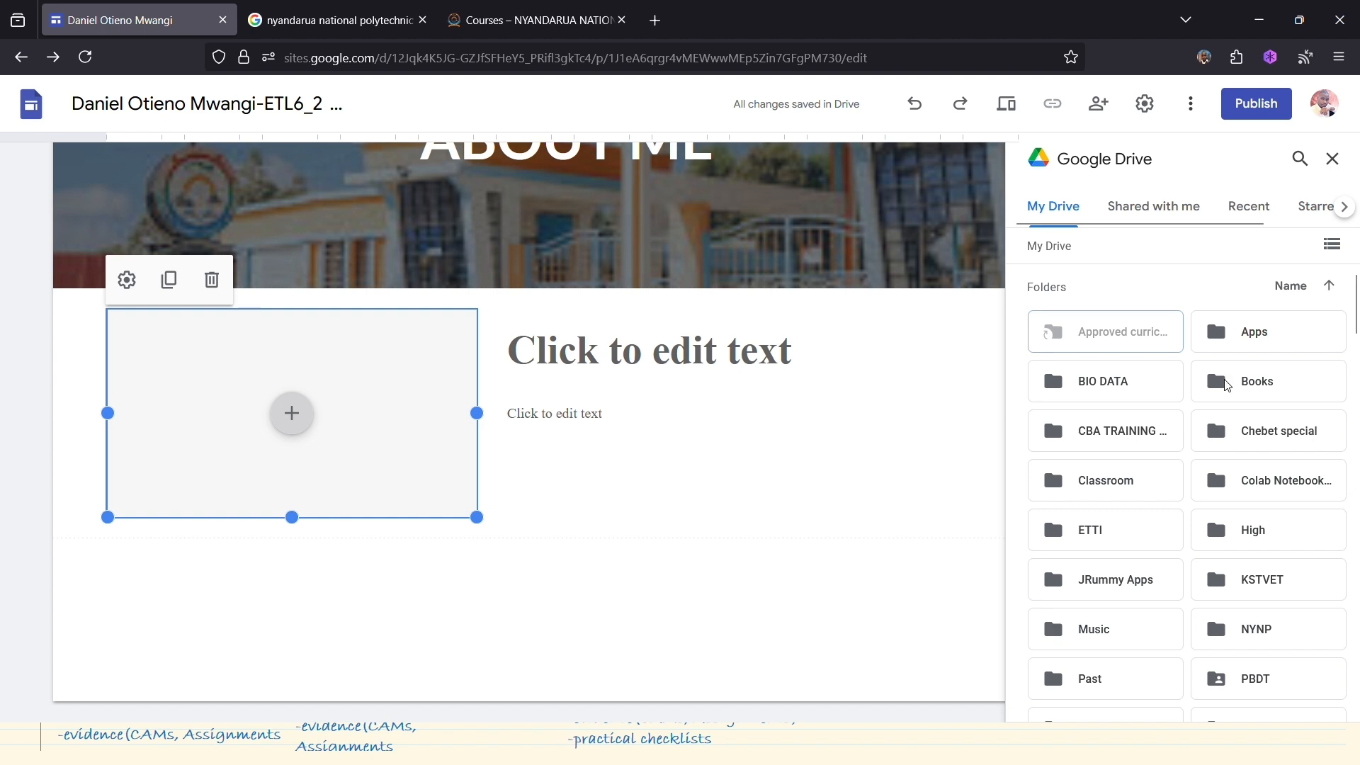
pyautogui.doubleClick(1103, 383)
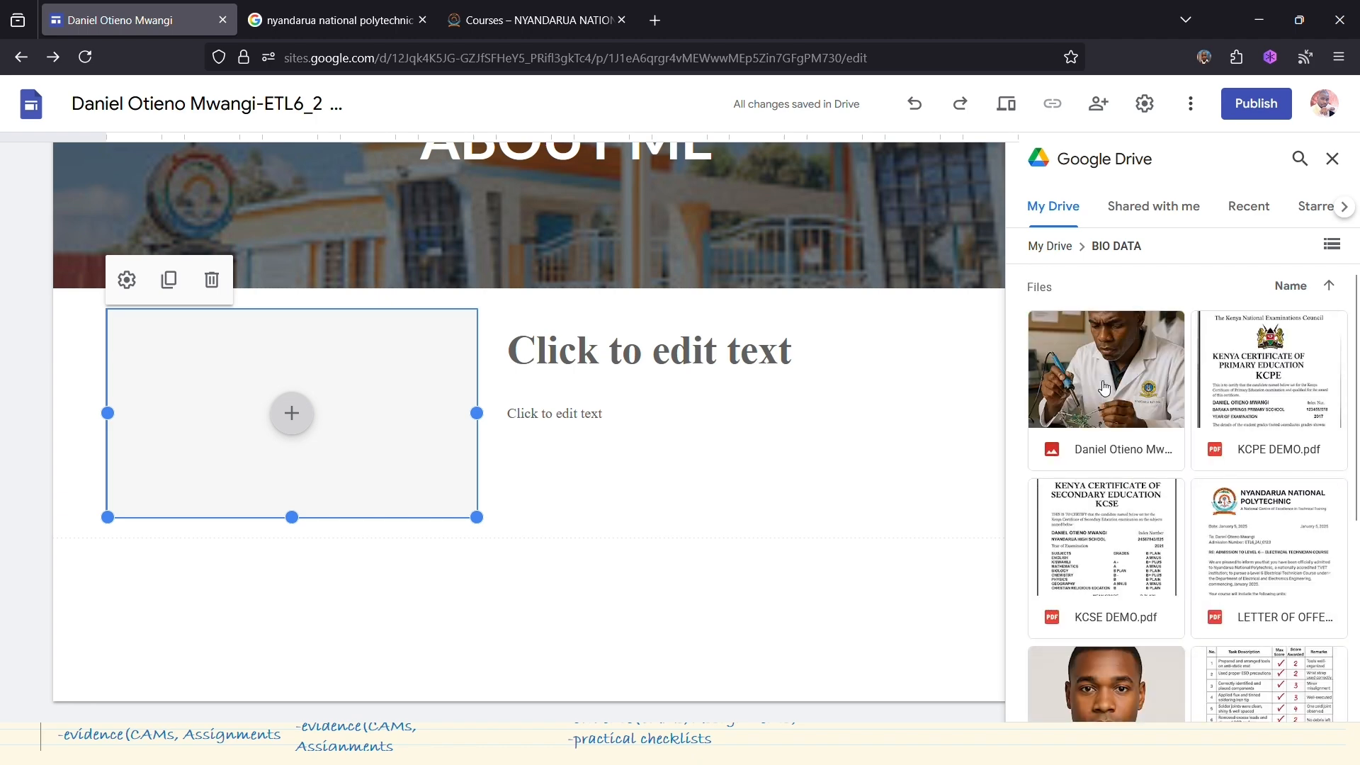
pyautogui.scroll(-5, 1104, 386)
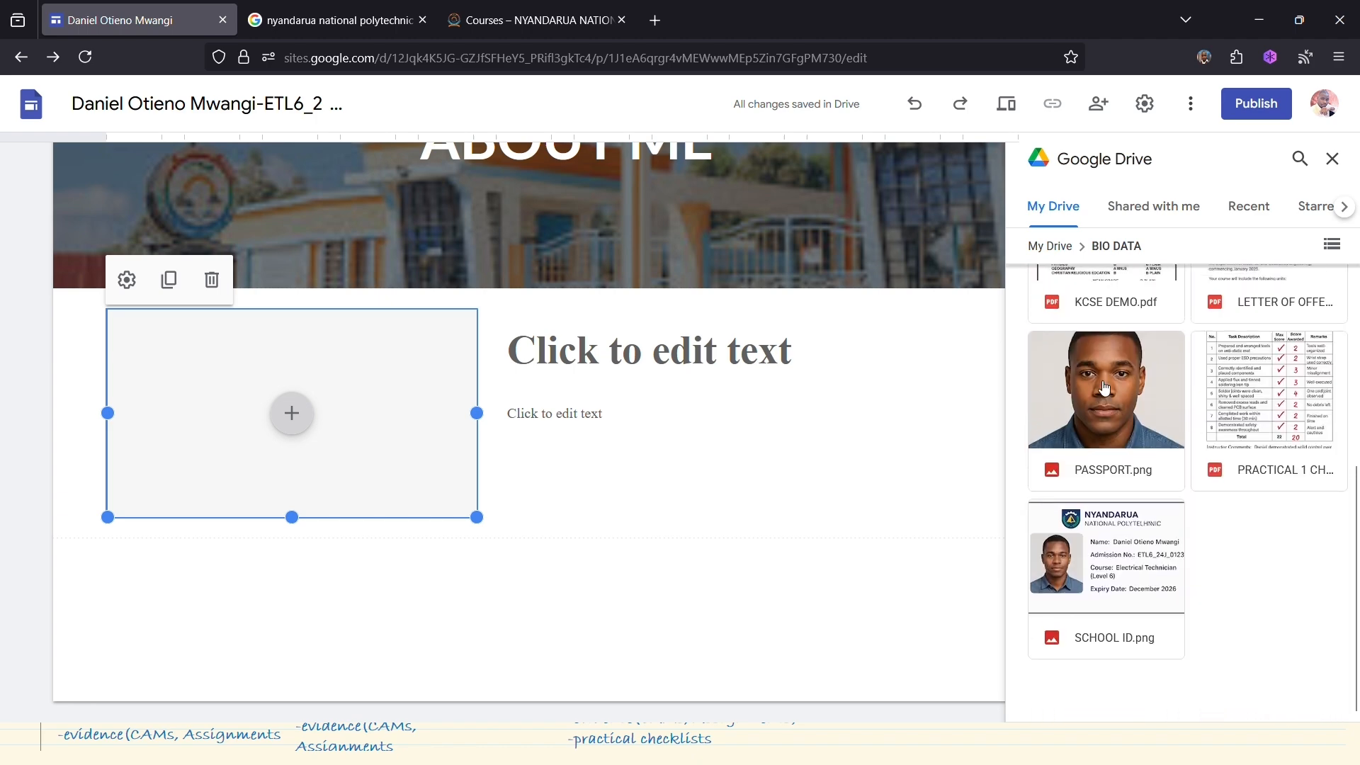
pyautogui.scroll(5, 1103, 386)
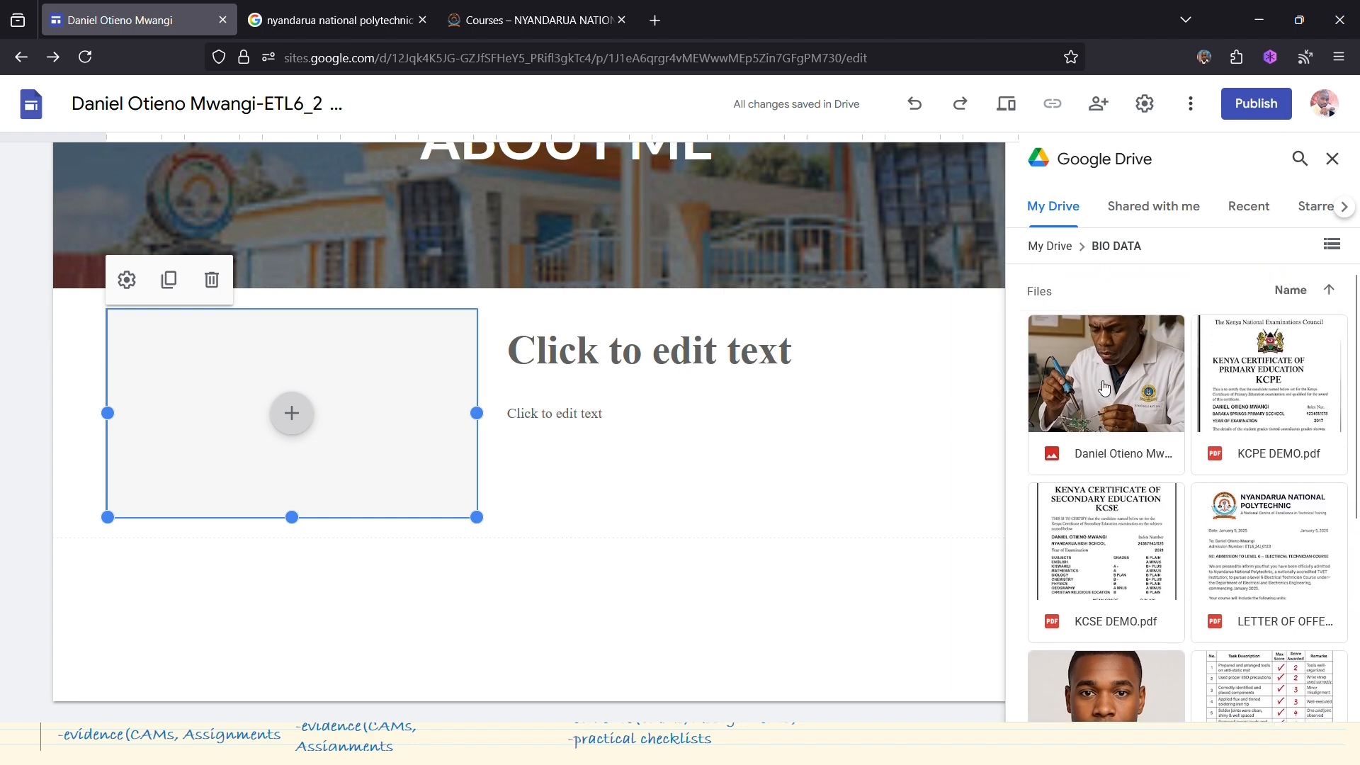
pyautogui.scroll(-5, 1103, 386)
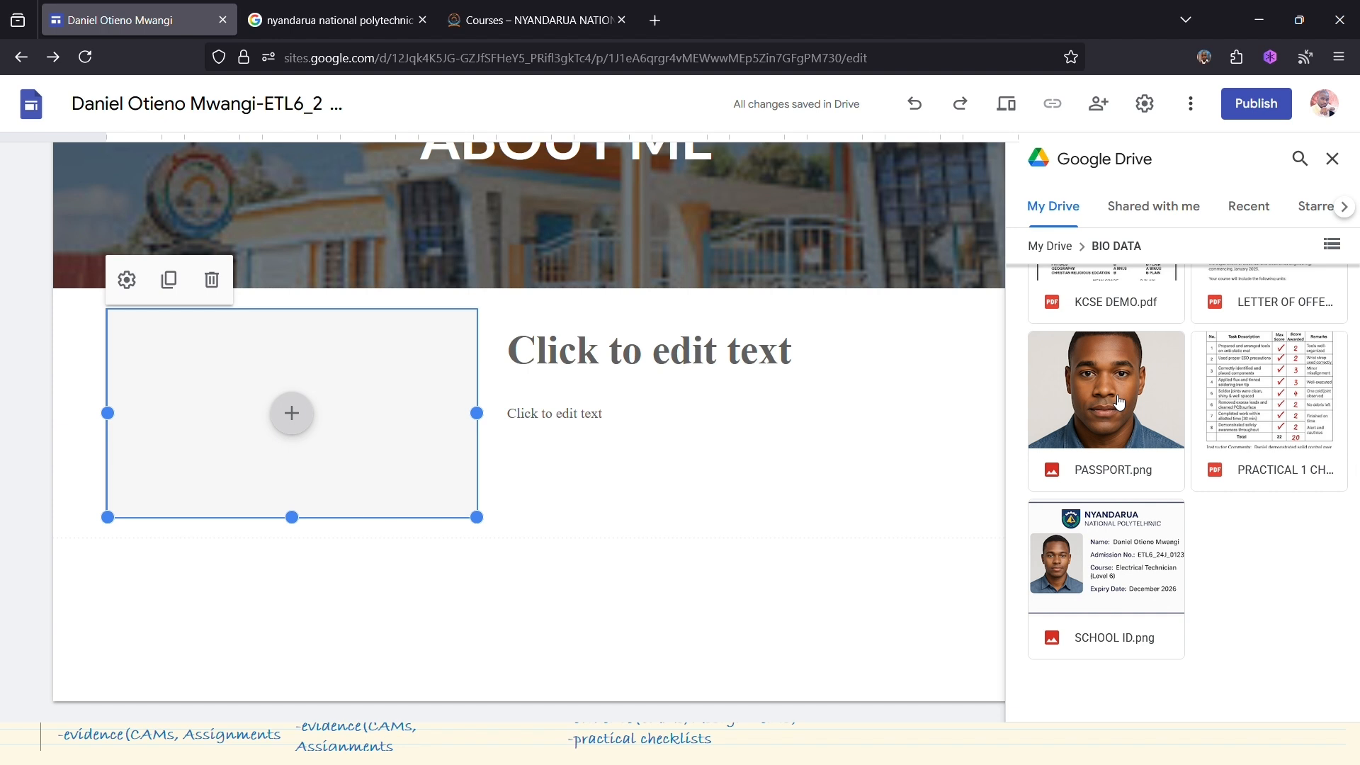
pyautogui.click(1121, 405)
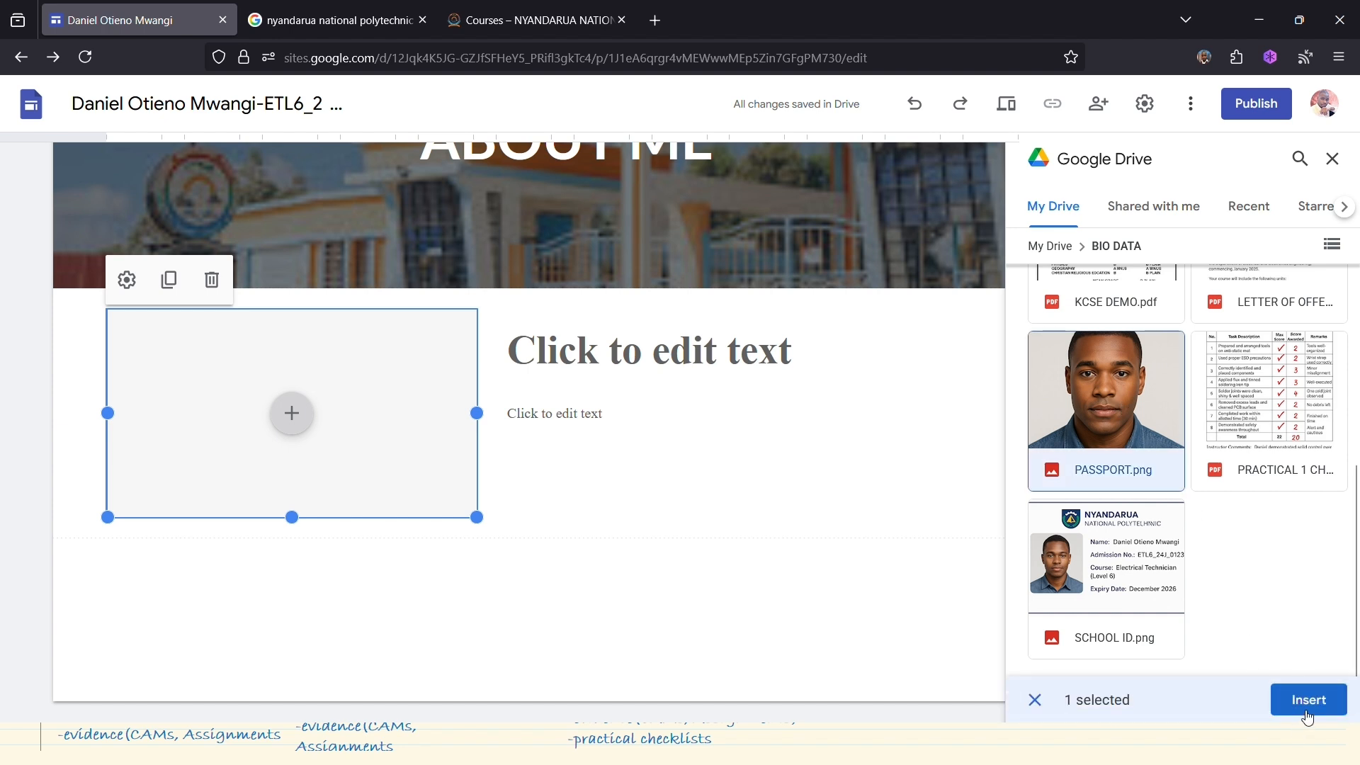
pyautogui.click(1035, 701)
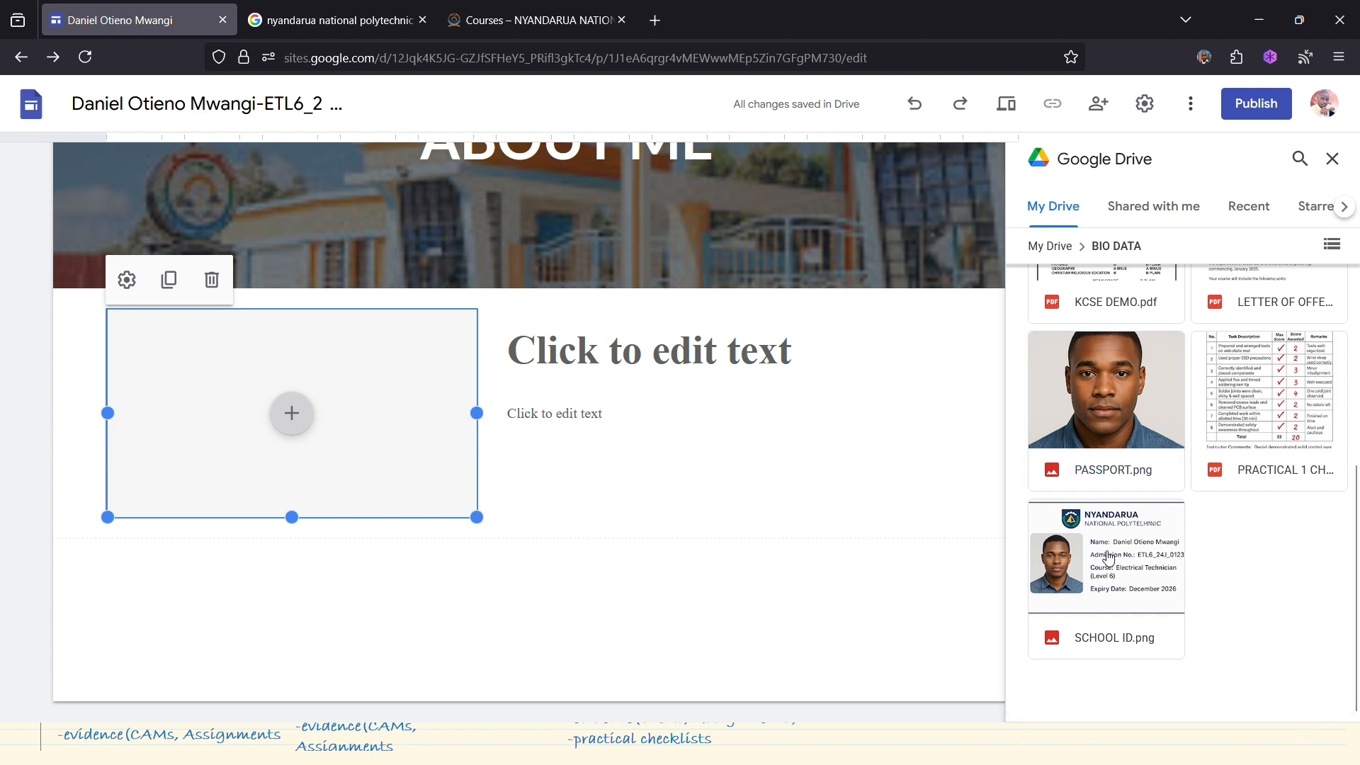
pyautogui.doubleClick(1105, 423)
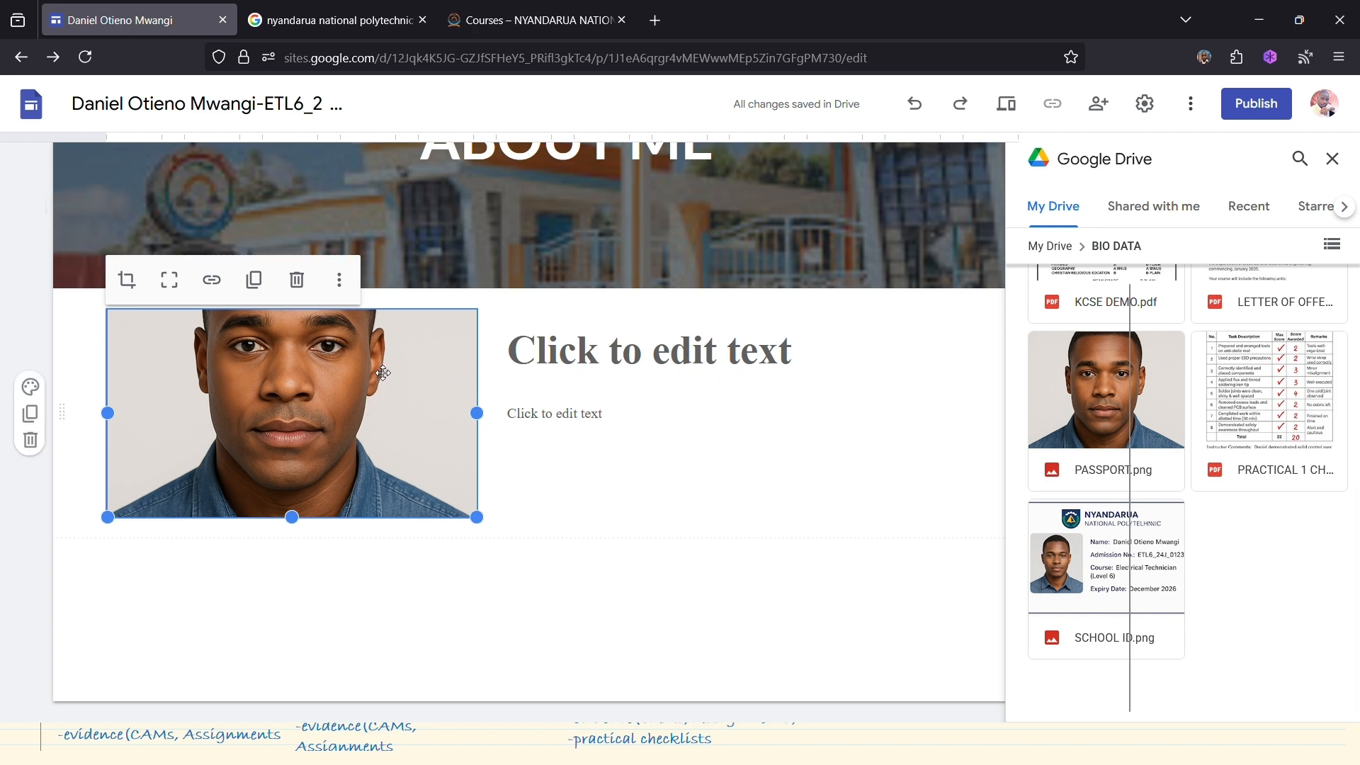
# Restore the photo to full height and start editing the Title heading beside it
pyautogui.click(169, 283)
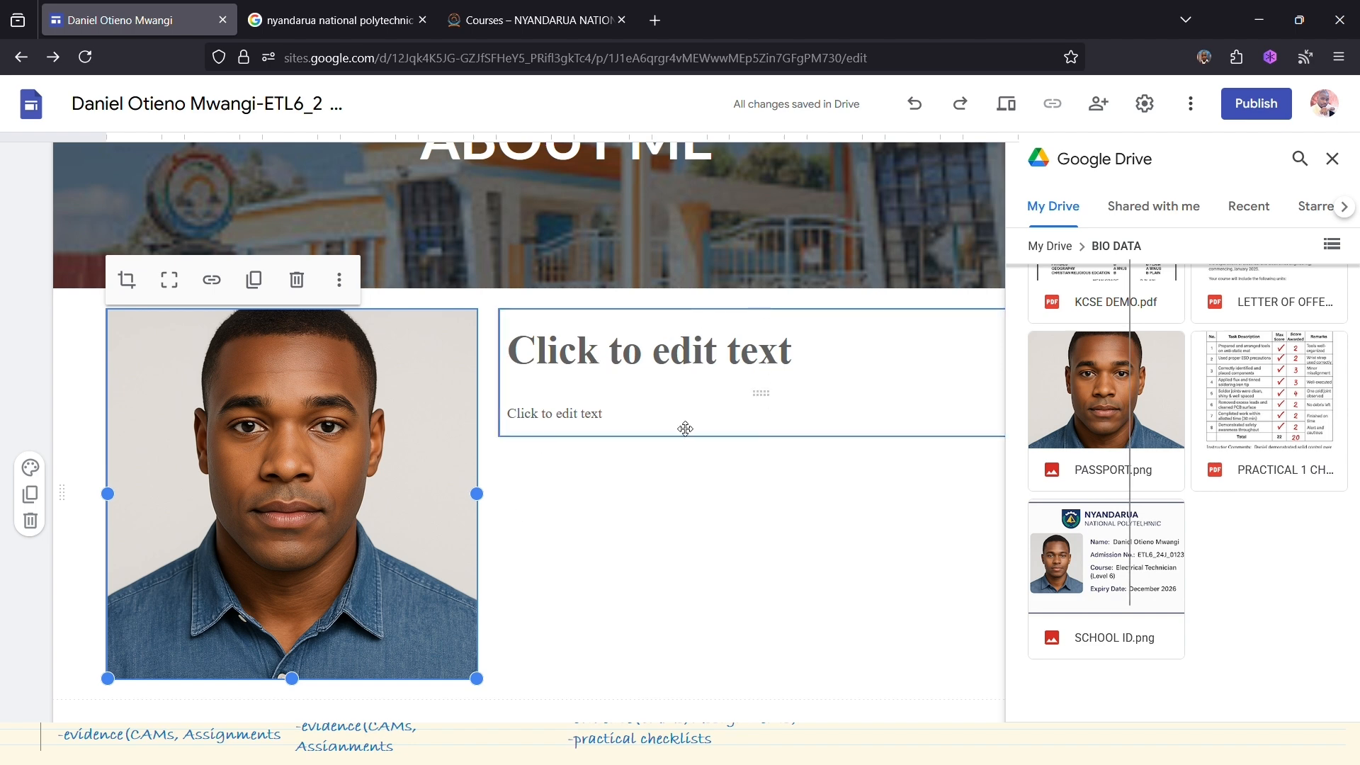
pyautogui.click(651, 357)
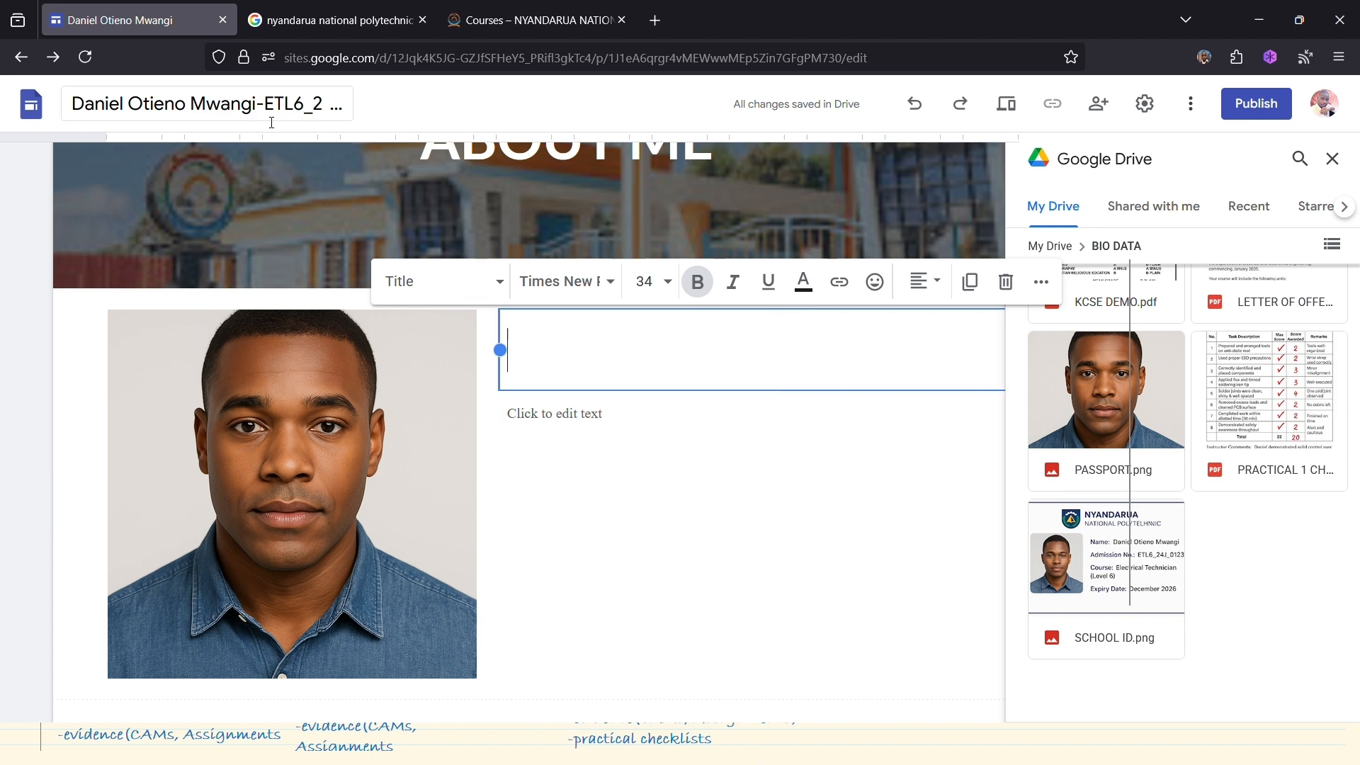
# Copy the student's name from the site title and paste it as the heading beside the photo
pyautogui.click(73, 104)
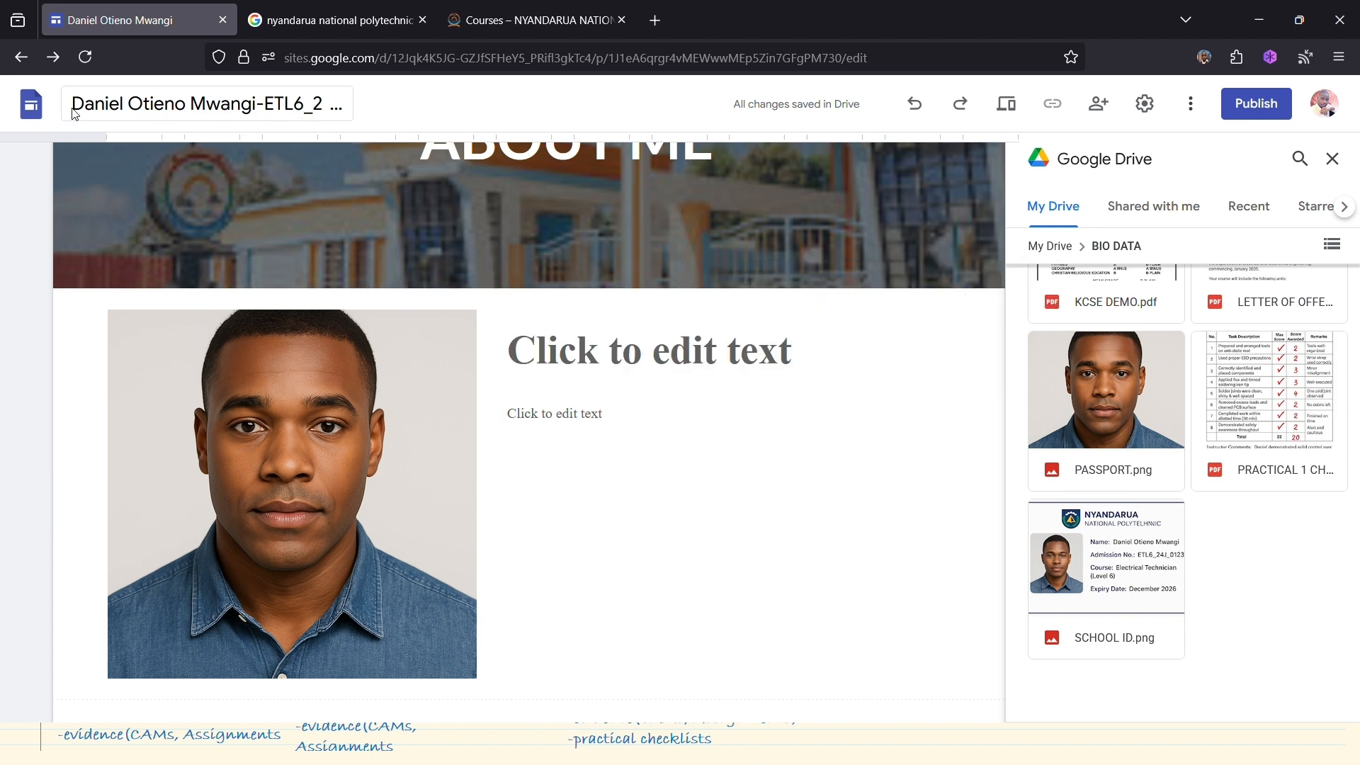
pyautogui.click(133, 104)
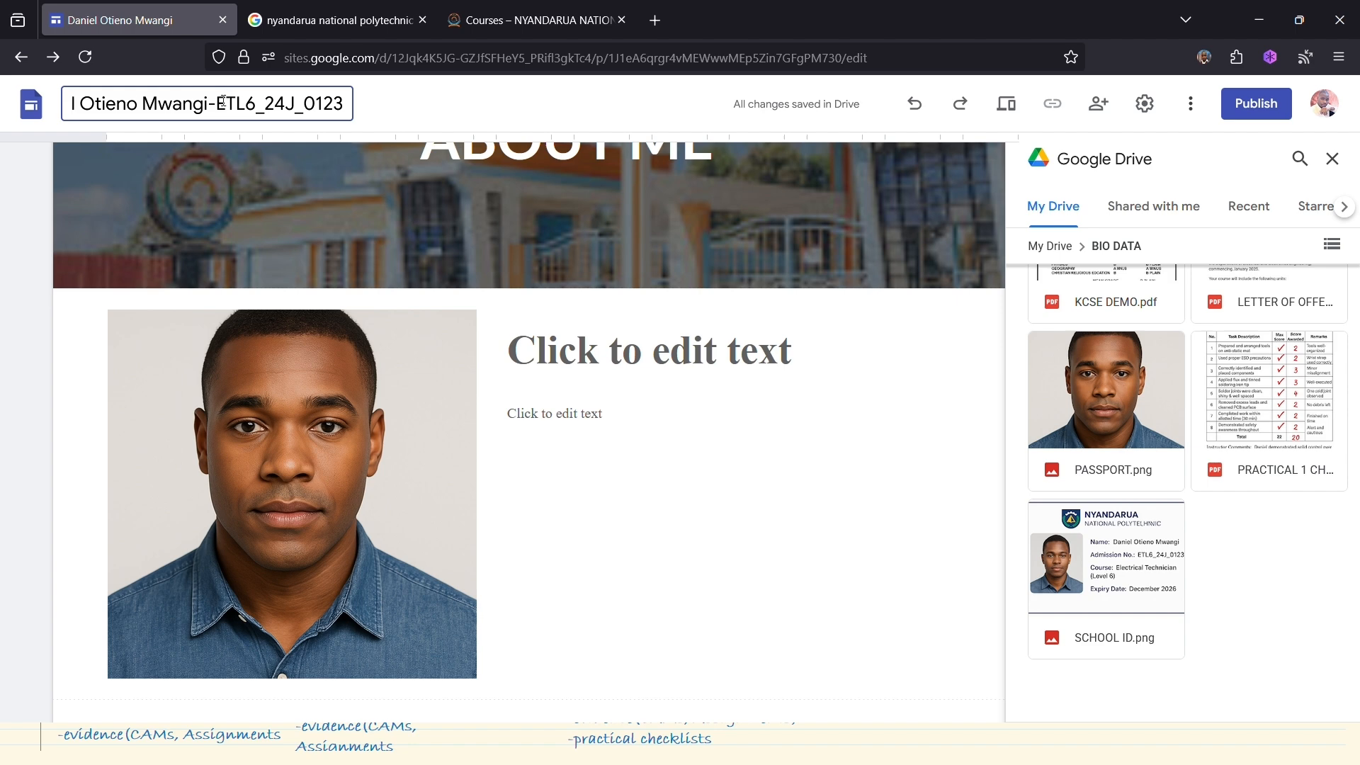
pyautogui.moveTo(210, 104); pyautogui.dragTo(2, 102)
pyautogui.hotkey('ctrl', 'c')
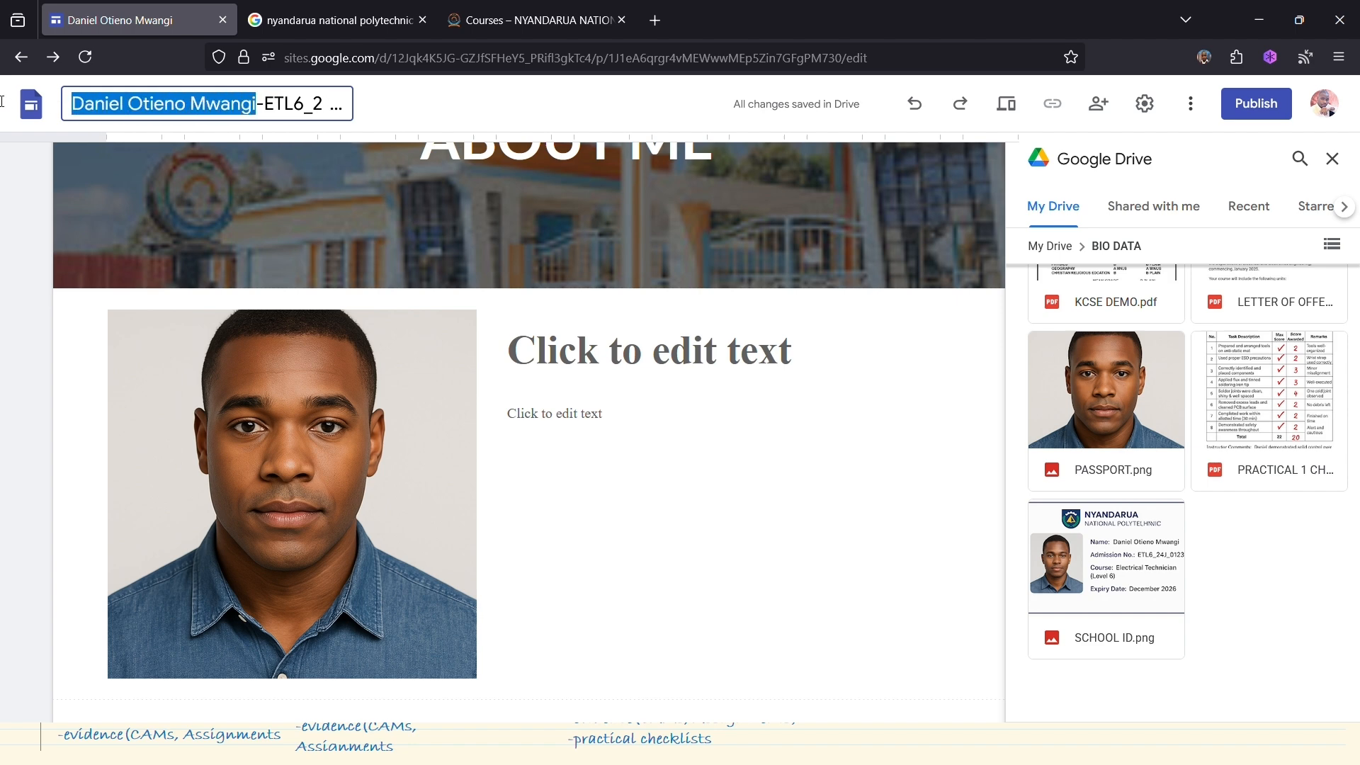
pyautogui.click(665, 347)
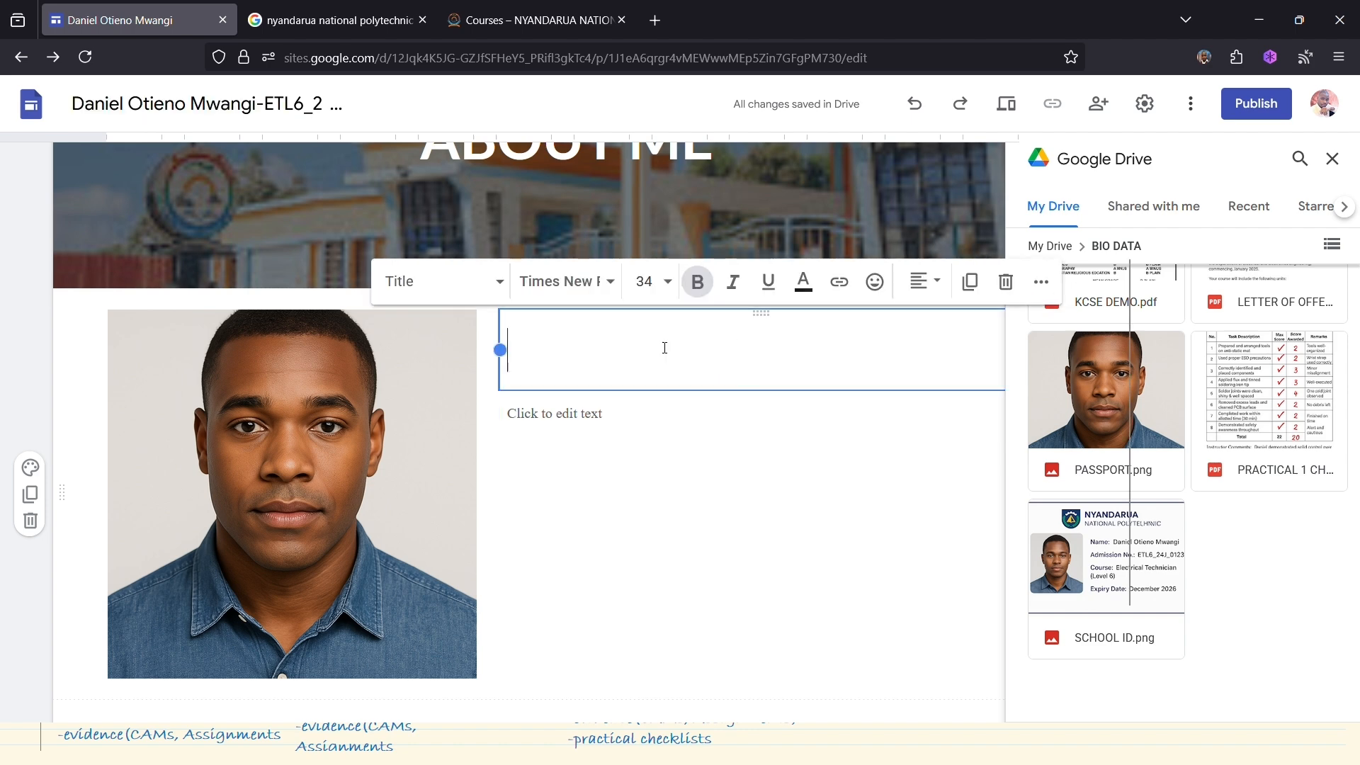
pyautogui.hotkey('ctrl', 'v')
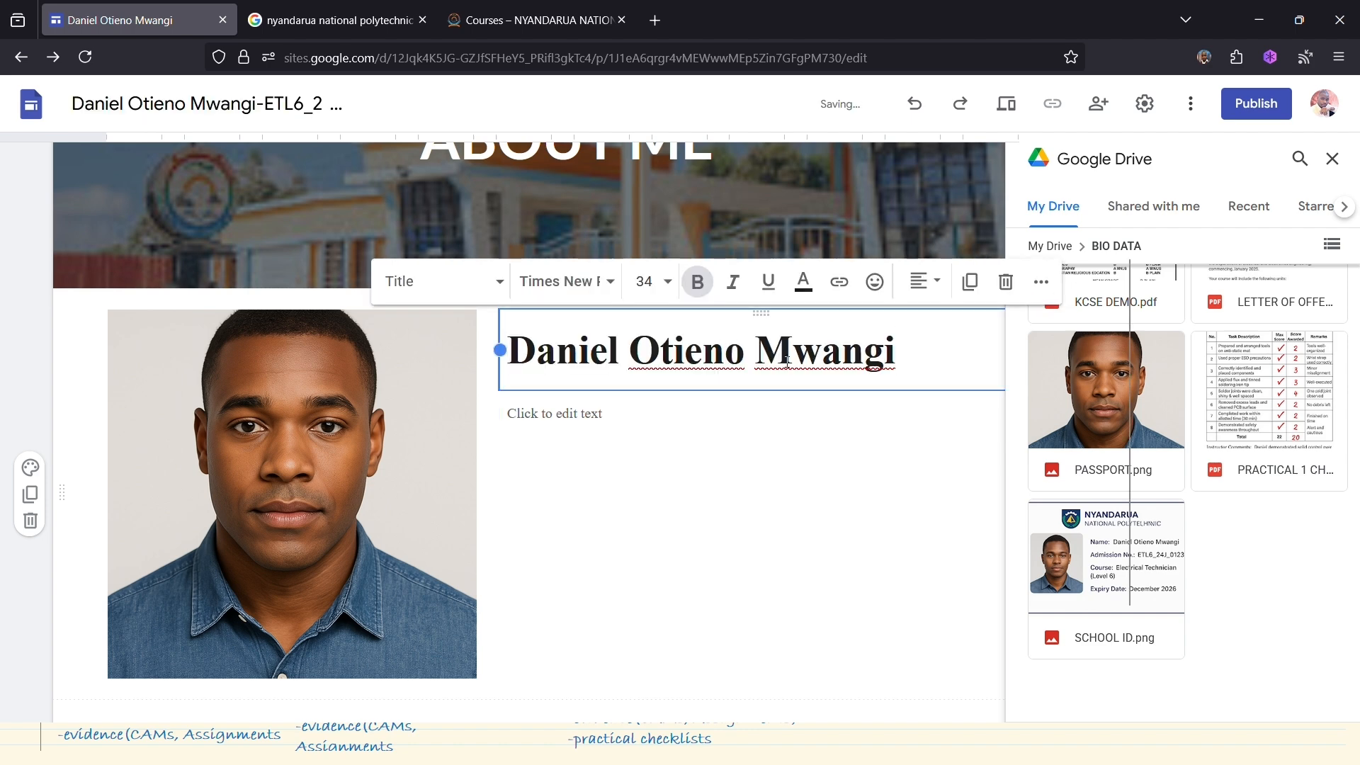
pyautogui.rightClick(899, 356)
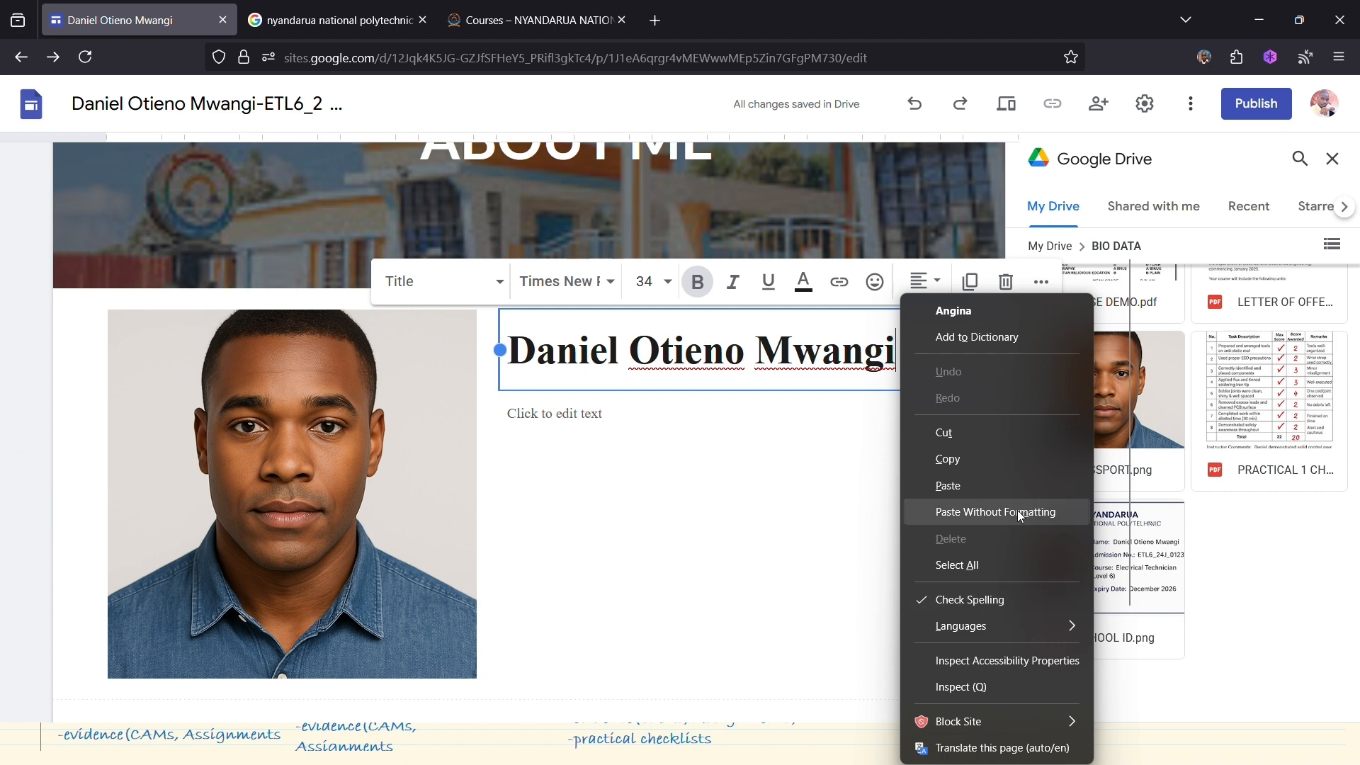
pyautogui.click(841, 382)
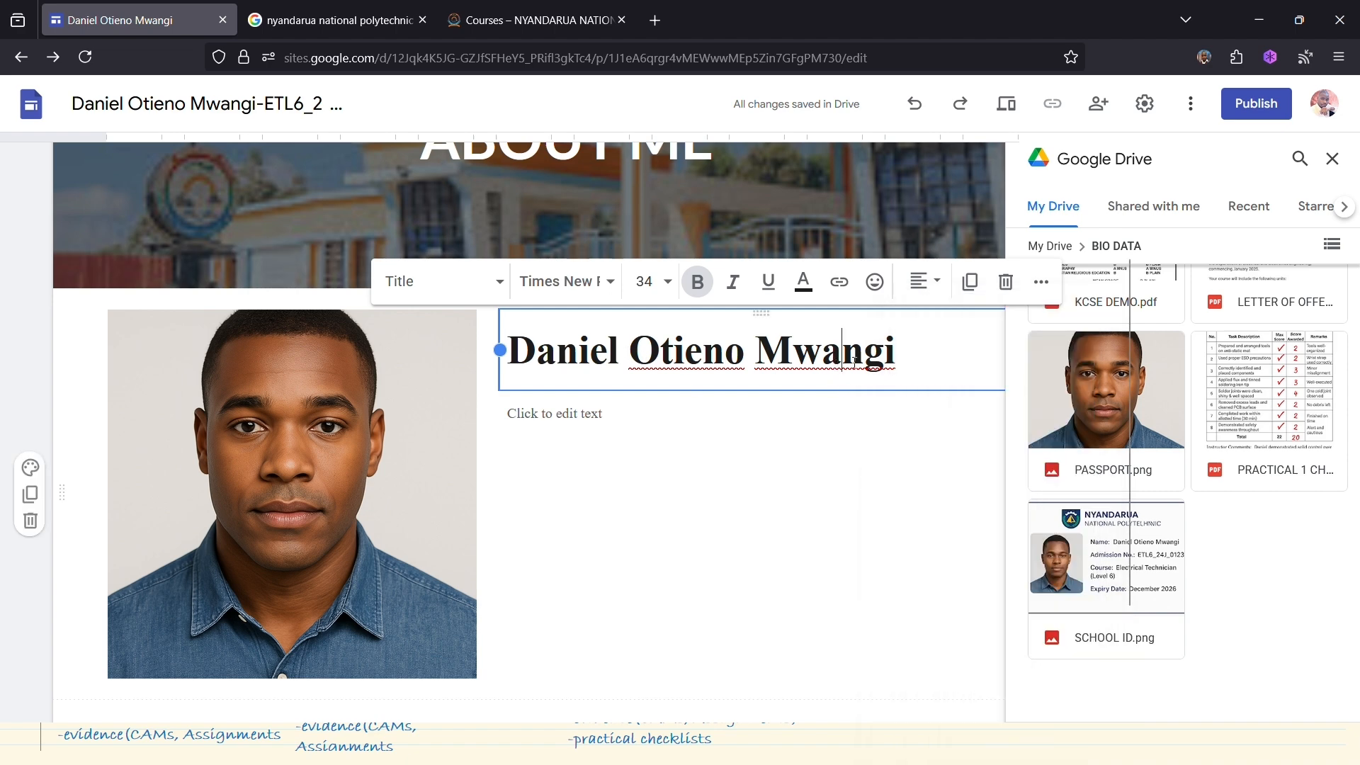
pyautogui.moveTo(895, 350); pyautogui.dragTo(505, 336)
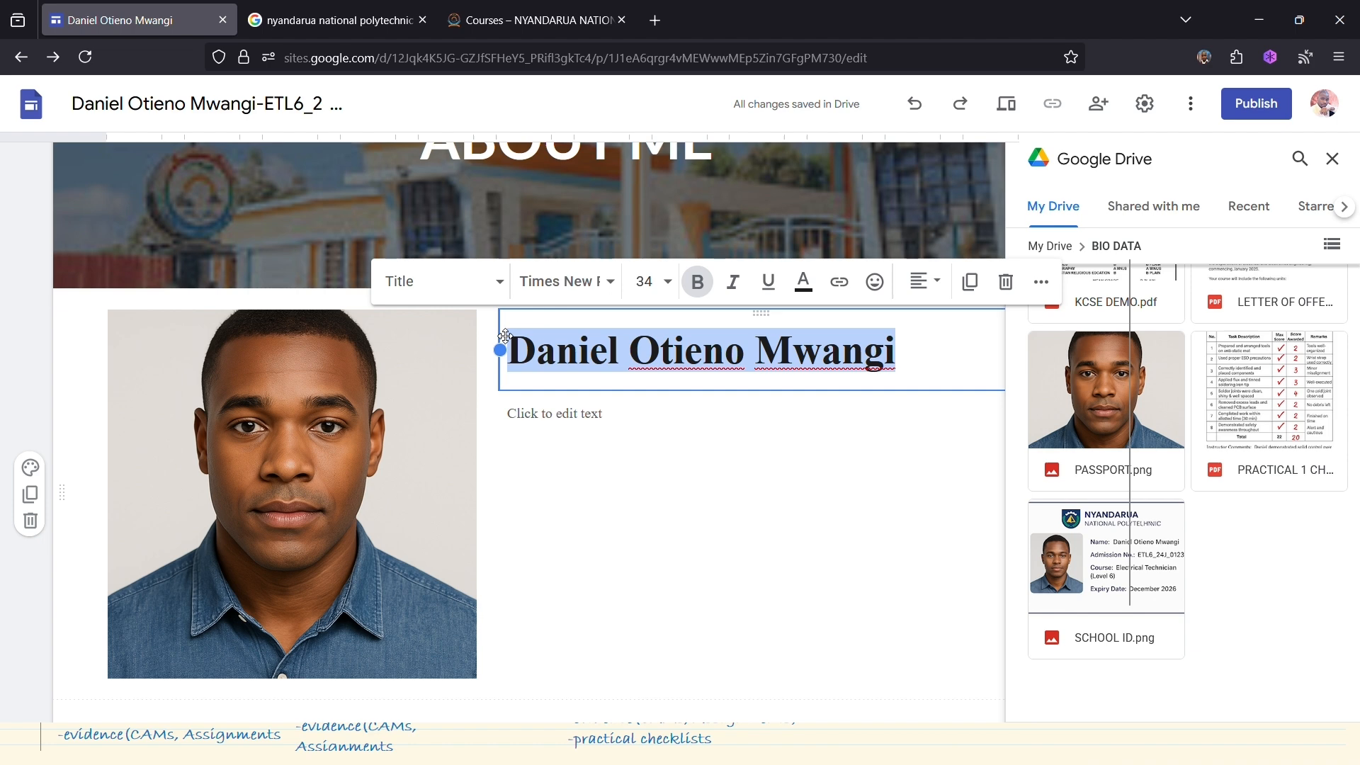
pyautogui.rightClick(586, 349)
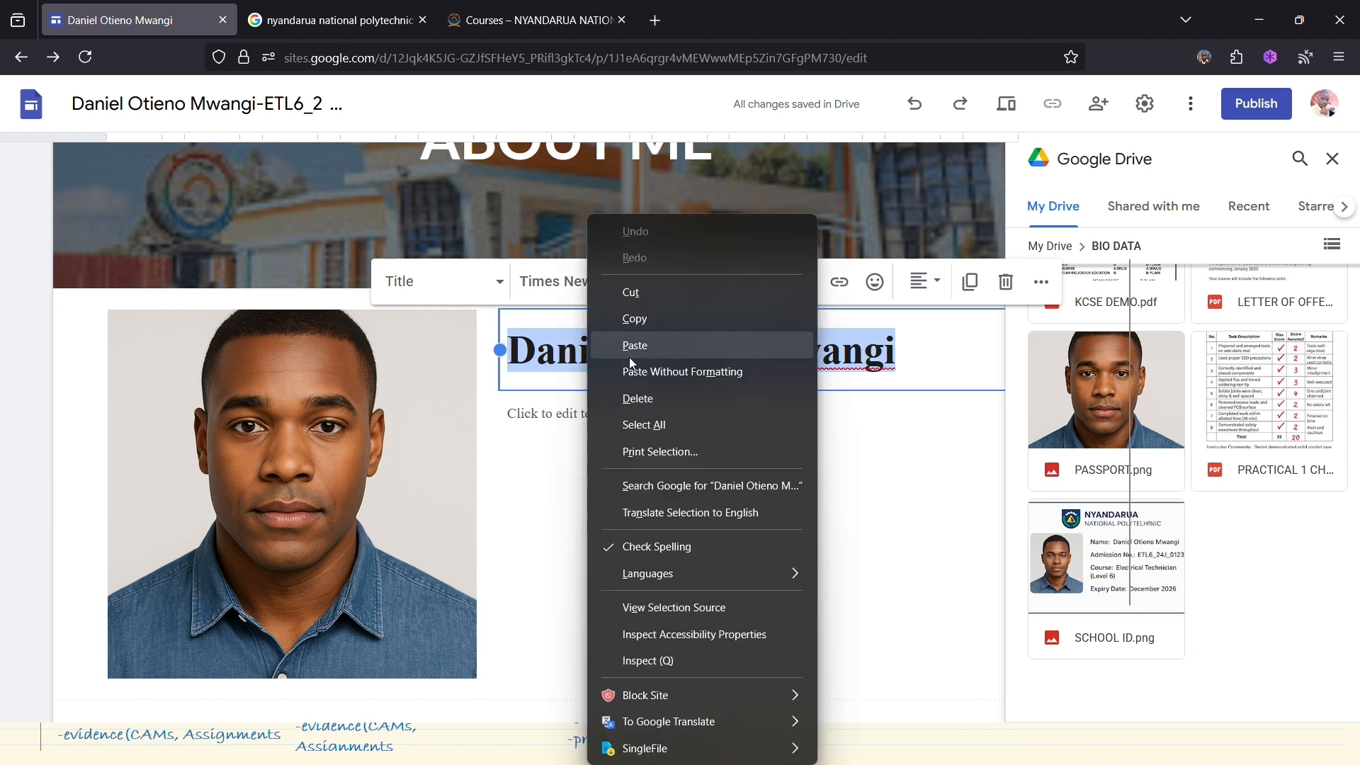
pyautogui.press('Escape')
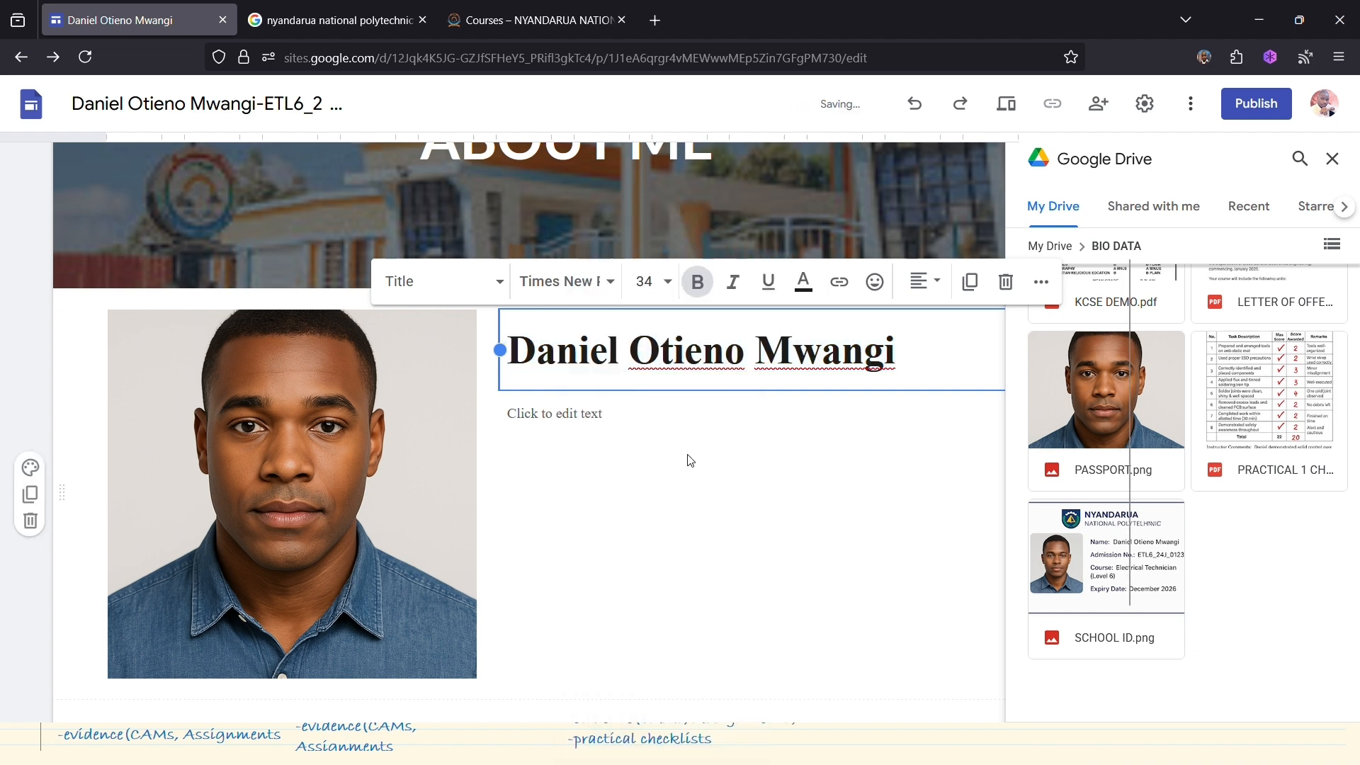
pyautogui.click(771, 457)
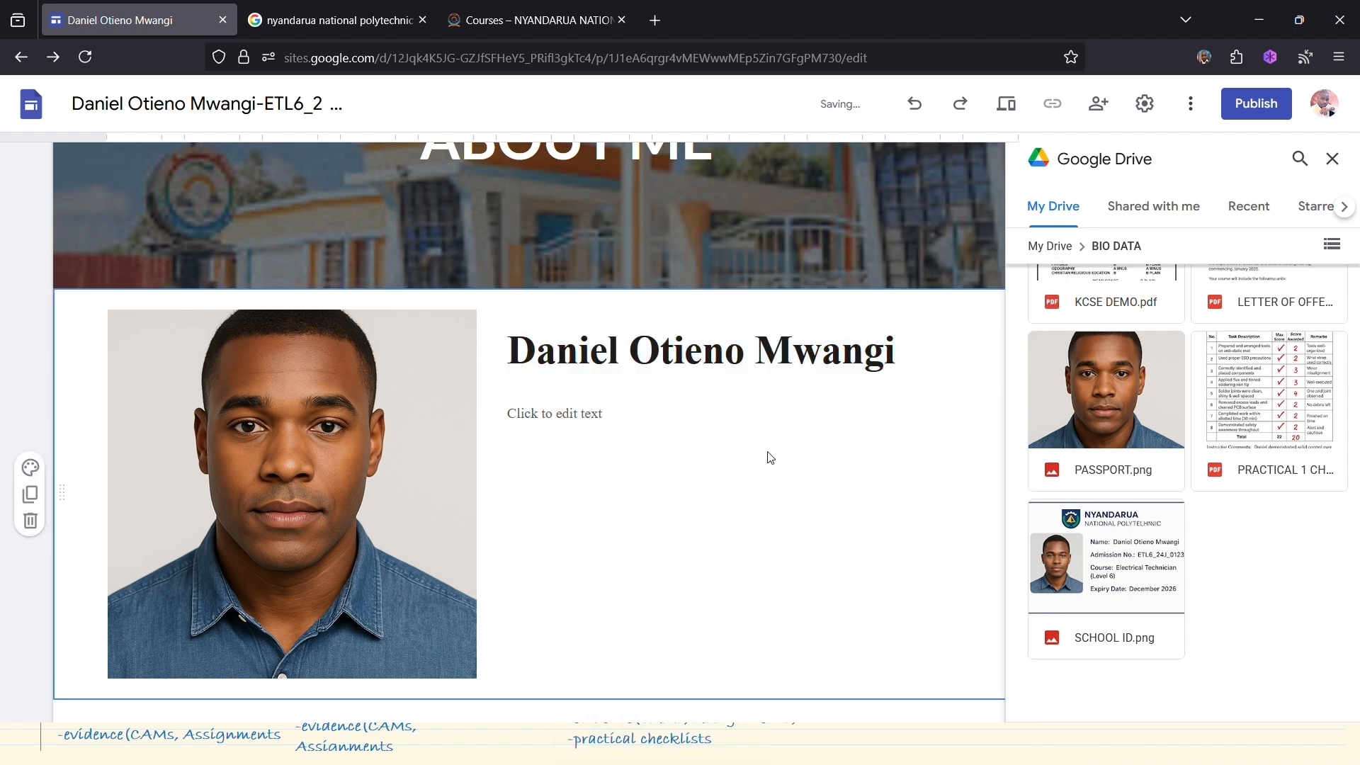
pyautogui.doubleClick(698, 352)
# Type the label 'ADM Number:' in the text box below the name heading
pyautogui.click(591, 417)
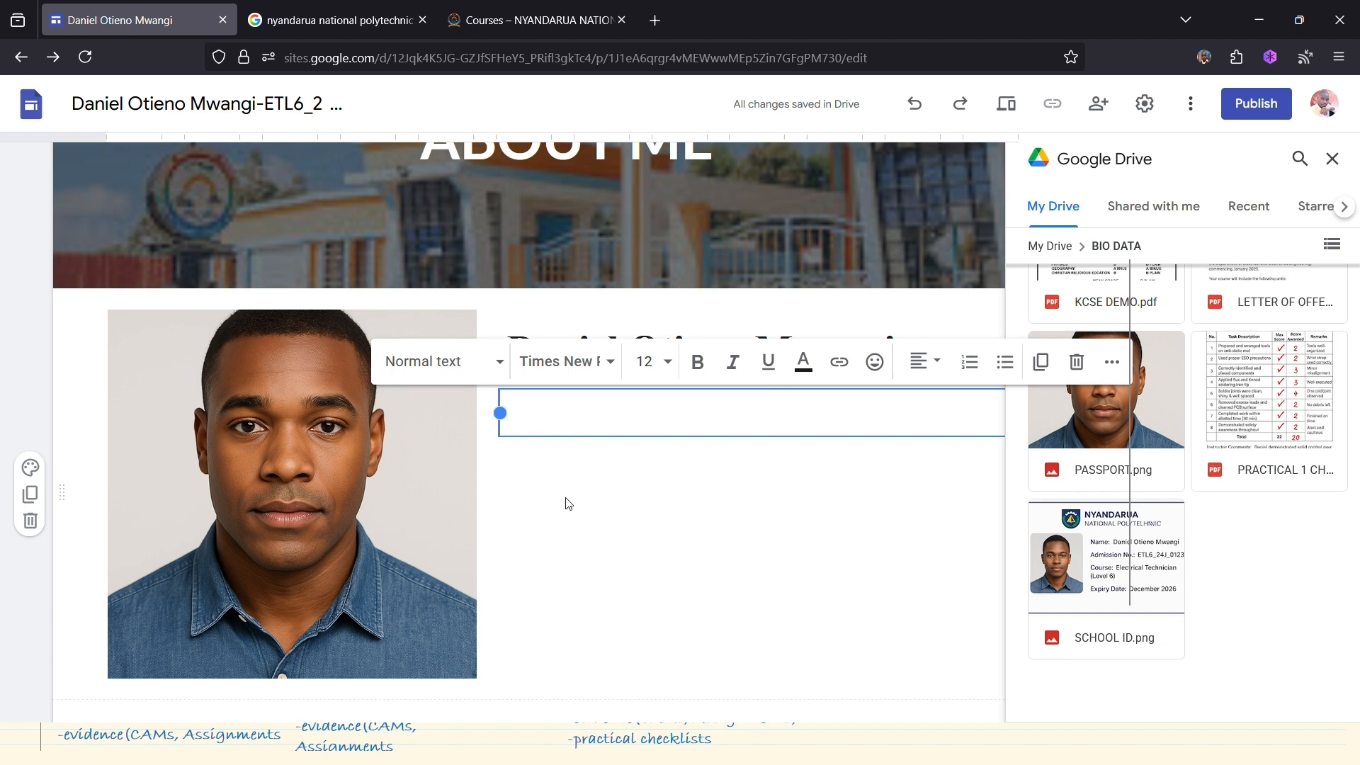
pyautogui.click(565, 518)
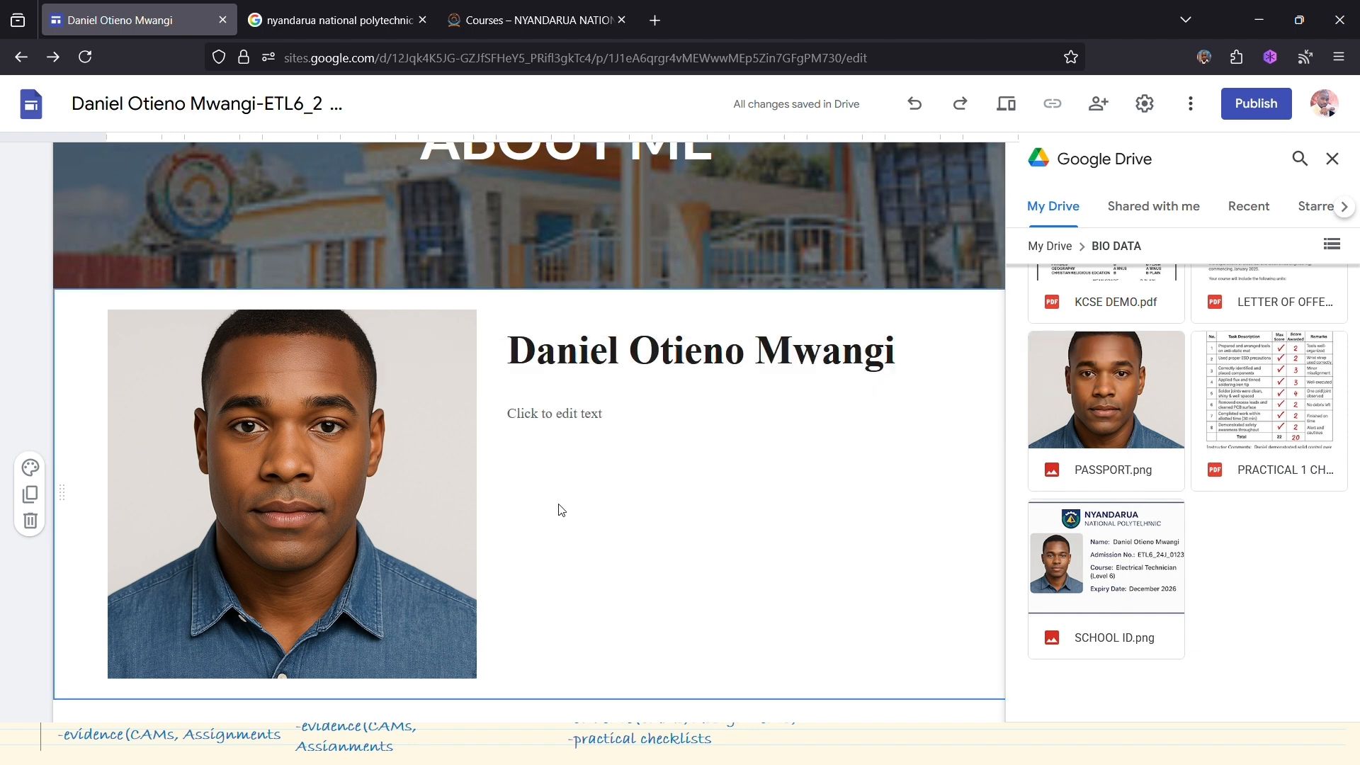
pyautogui.click(574, 413)
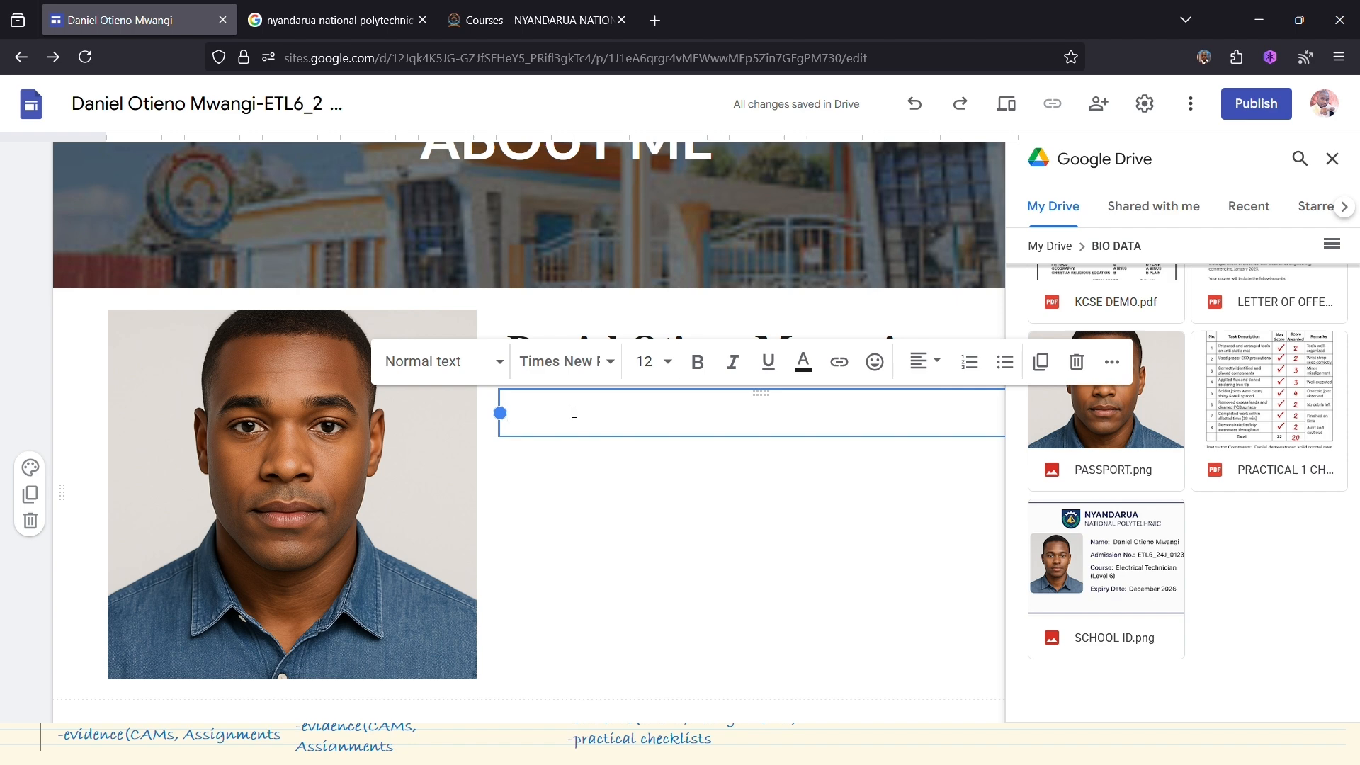
pyautogui.write('ADM ')
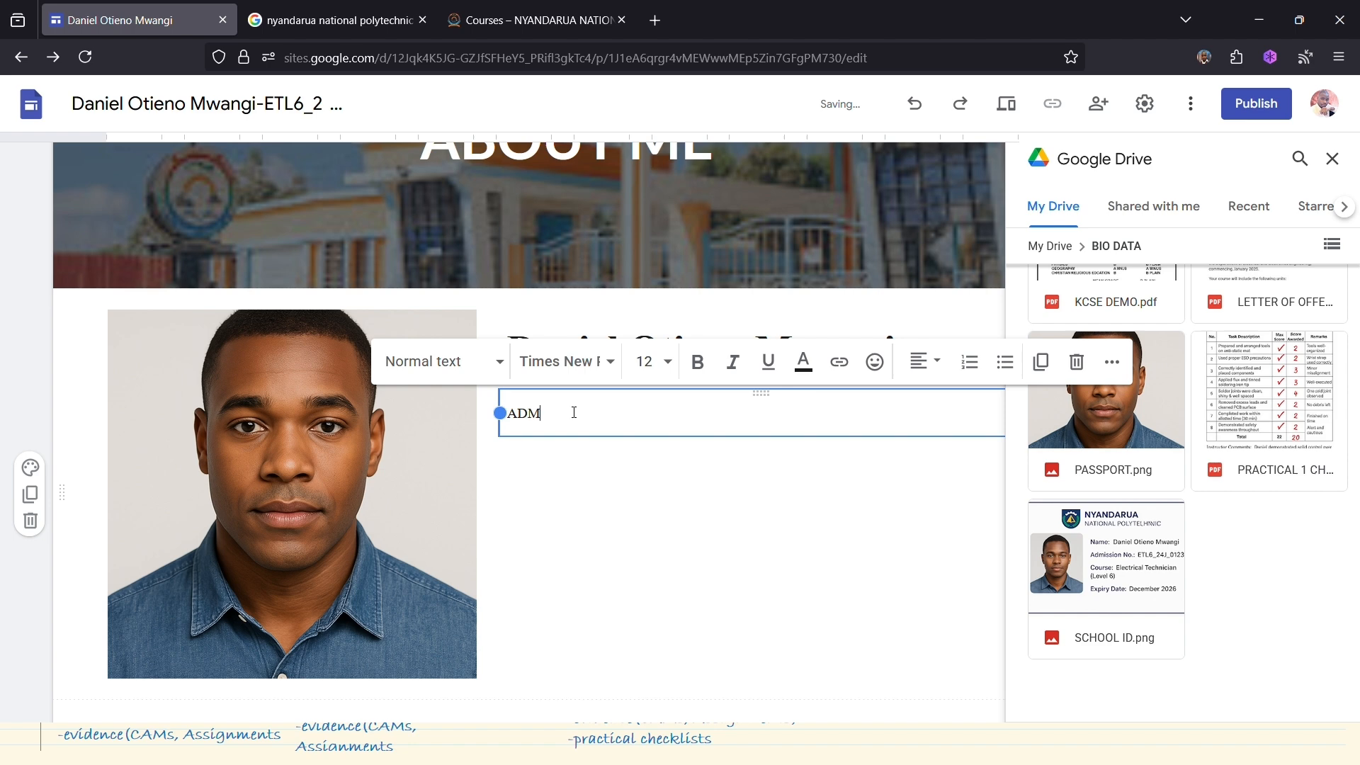
pyautogui.write('number')
pyautogui.click(551, 413)
pyautogui.press('BackSpace')
pyautogui.write('N')
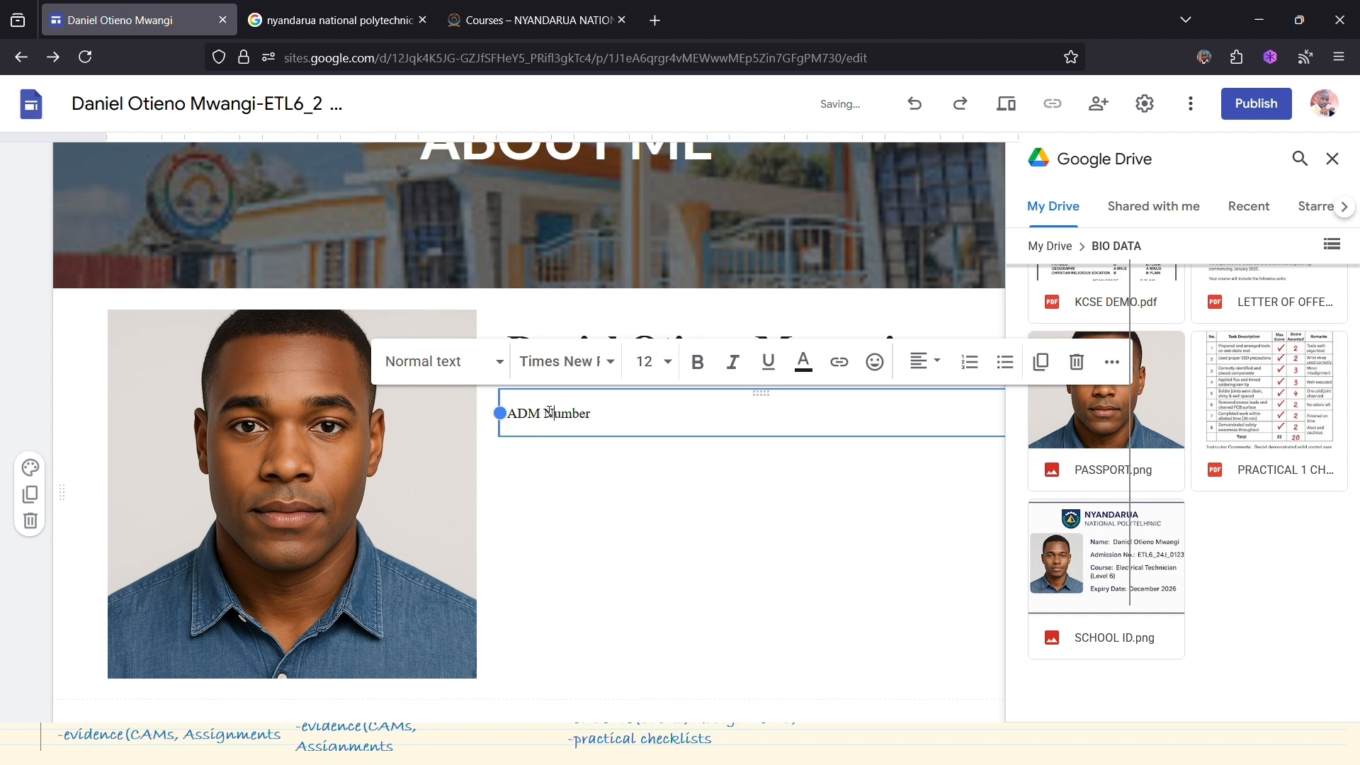
pyautogui.click(613, 411)
pyautogui.write(':')
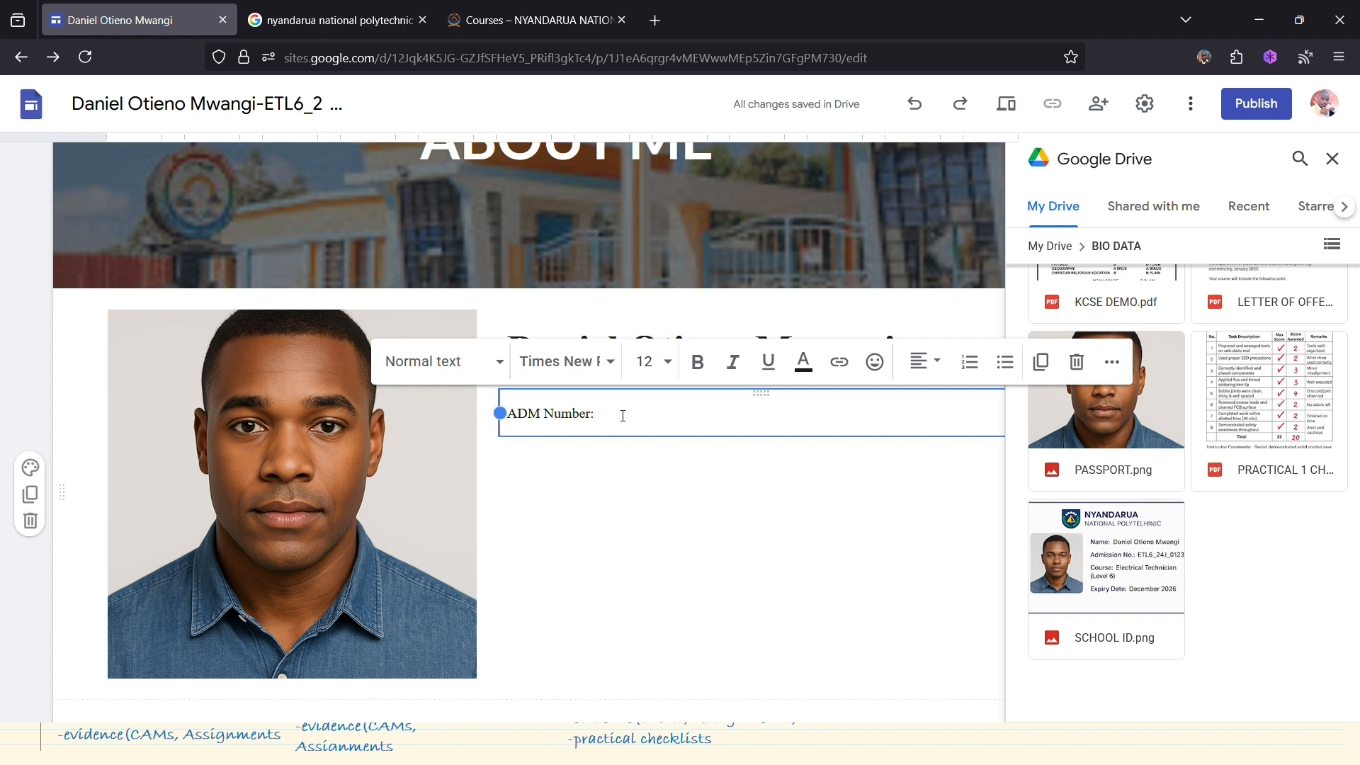
# Paste the admission number from the site title after the label, then close the Drive panel
pyautogui.click(286, 111)
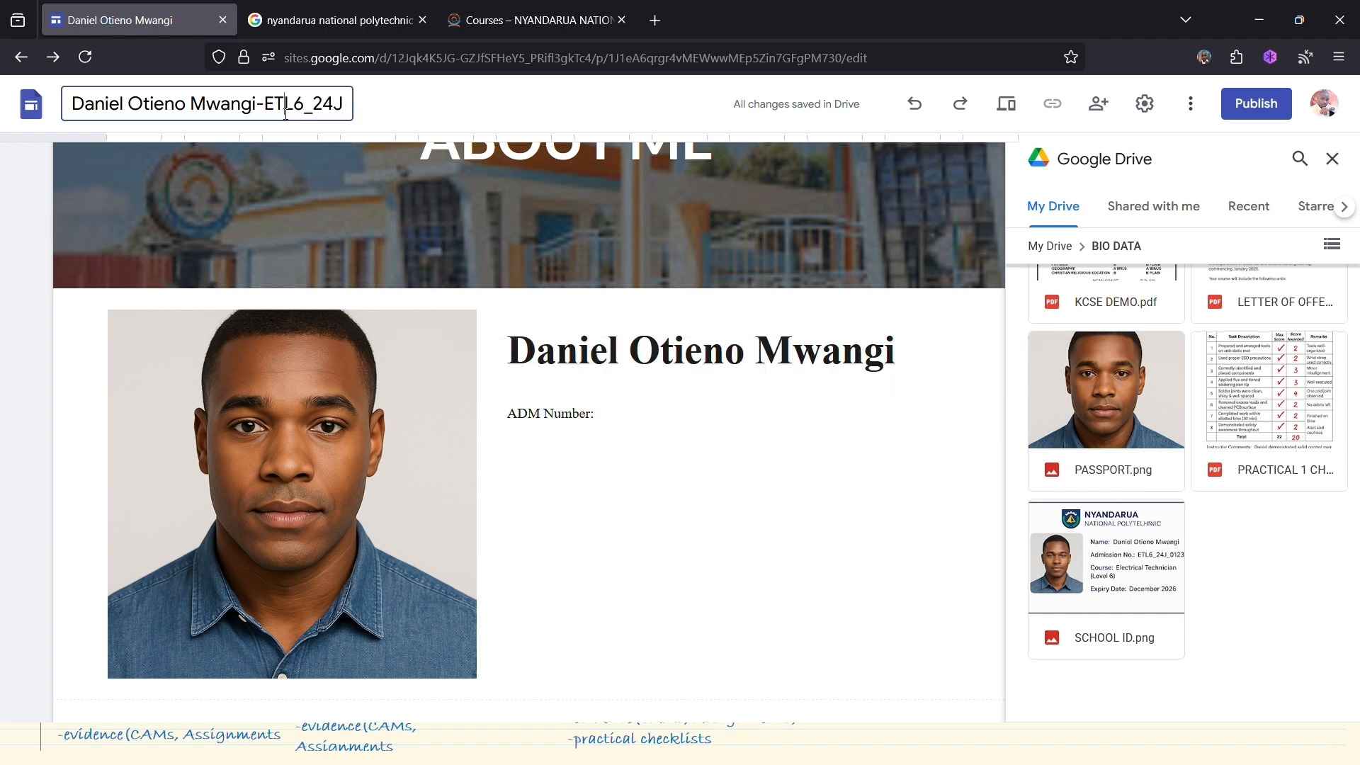
pyautogui.moveTo(268, 105); pyautogui.dragTo(378, 114)
pyautogui.hotkey('ctrl', 'c')
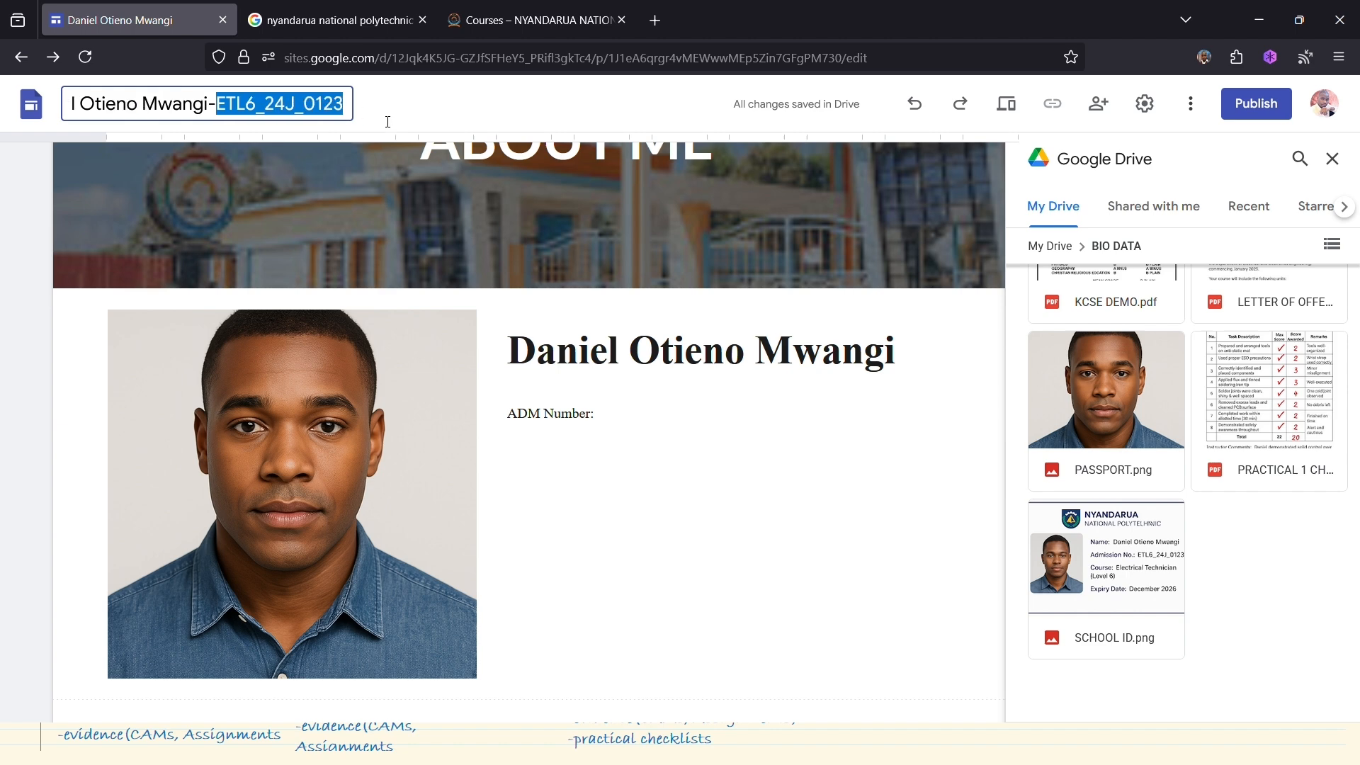
pyautogui.click(621, 420)
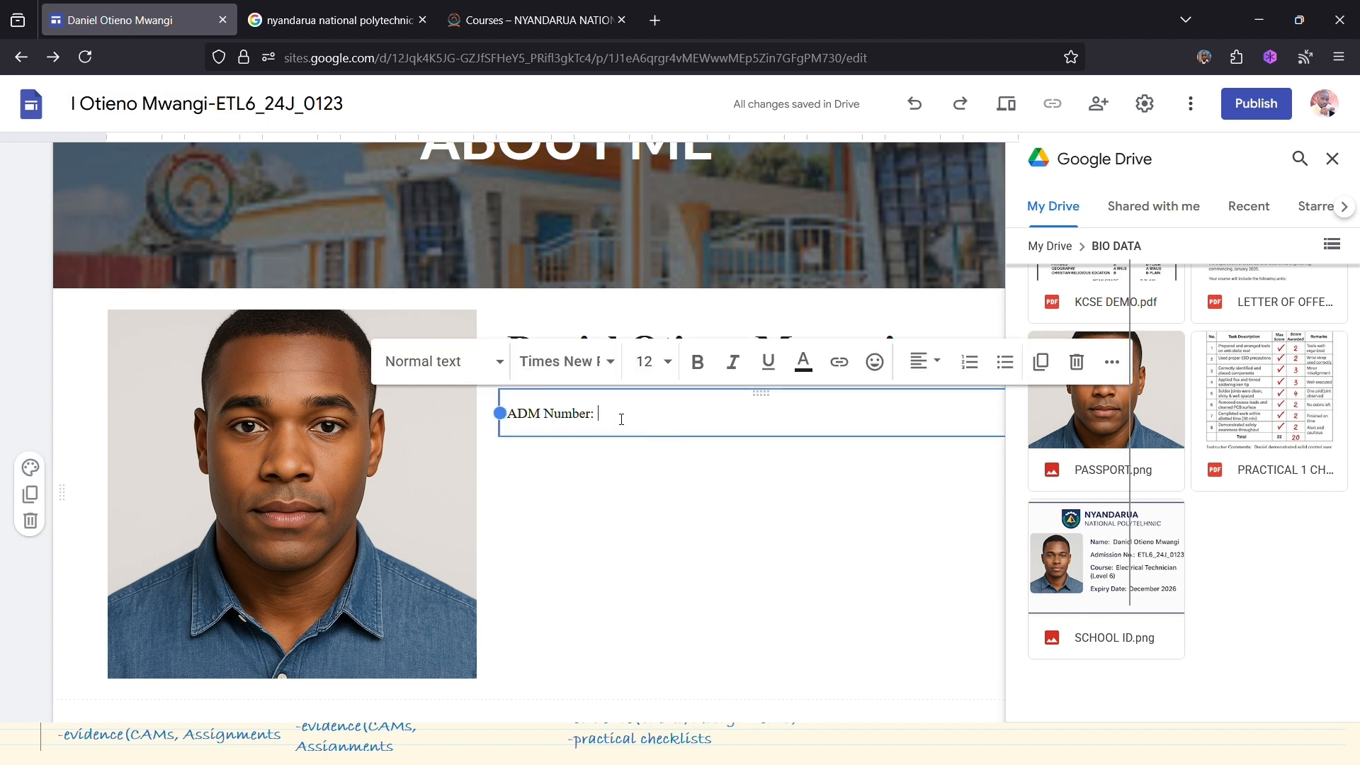
pyautogui.hotkey('ctrl', 'v')
pyautogui.click(614, 461)
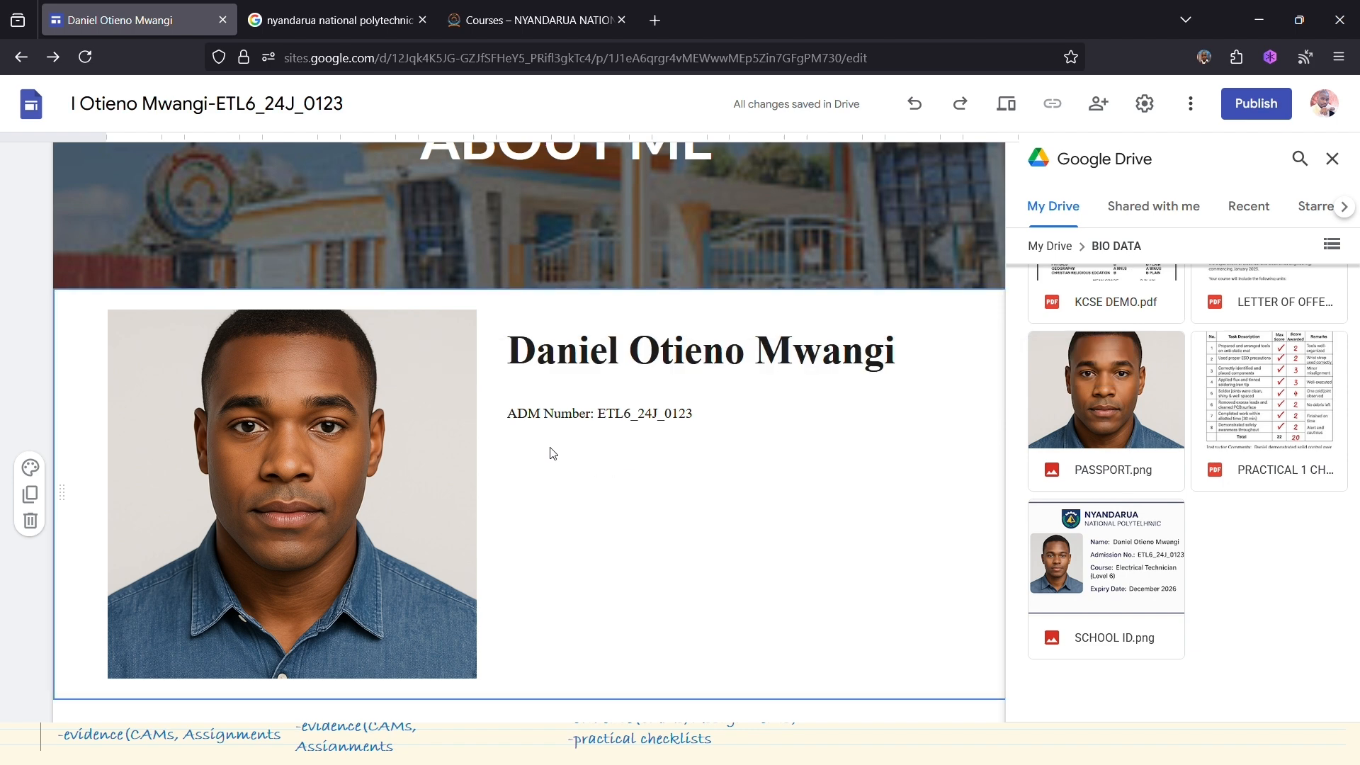
pyautogui.click(561, 416)
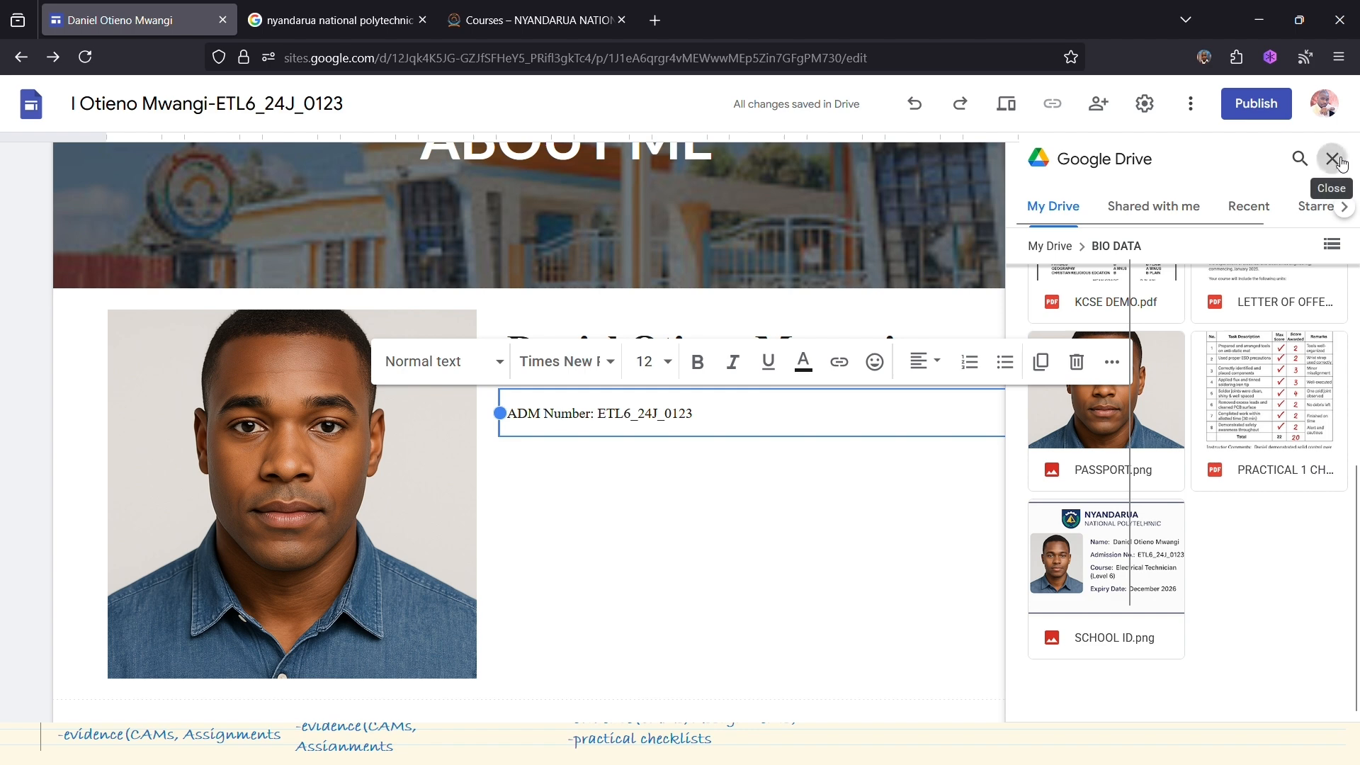
pyautogui.click(1333, 159)
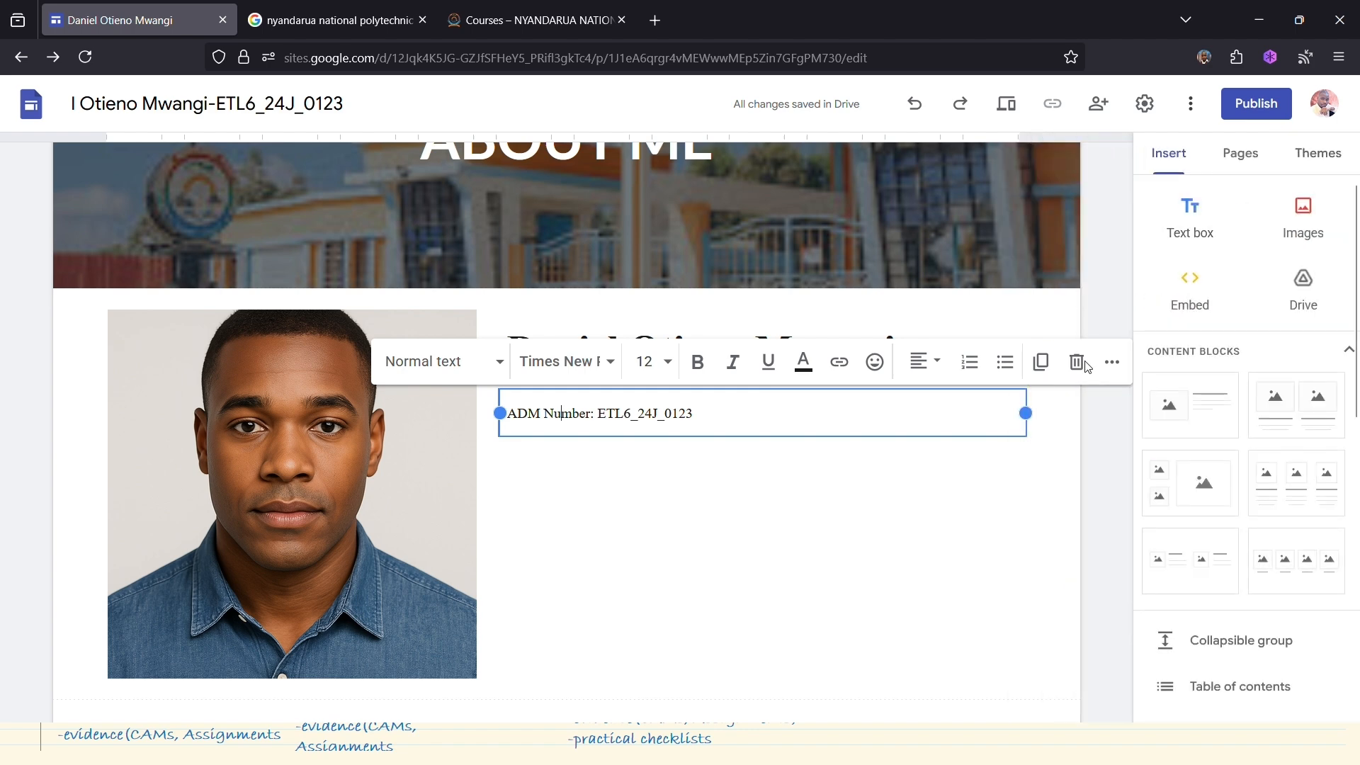
# Duplicate the ADM Number box and turn it into a Phone Number line with the student's phone number
pyautogui.scroll(-1, 811, 559)
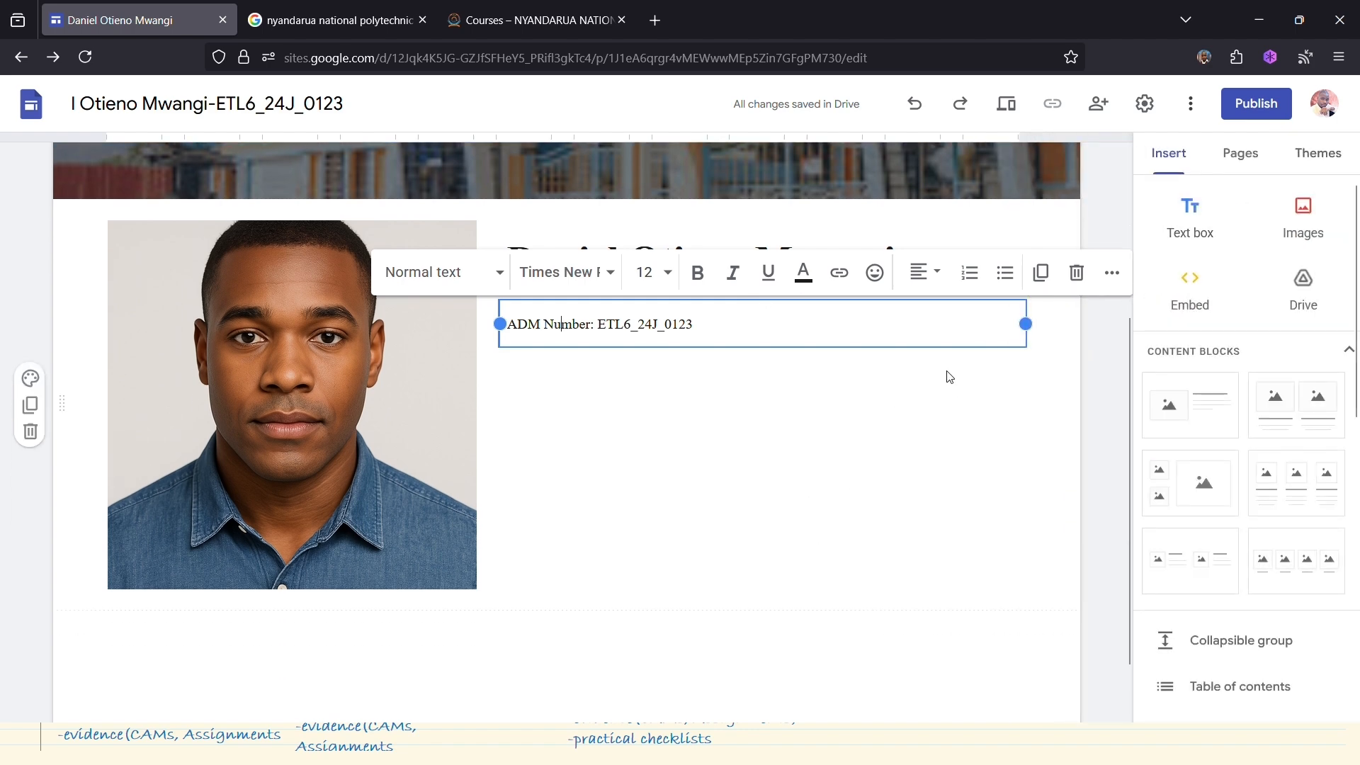
pyautogui.click(1040, 276)
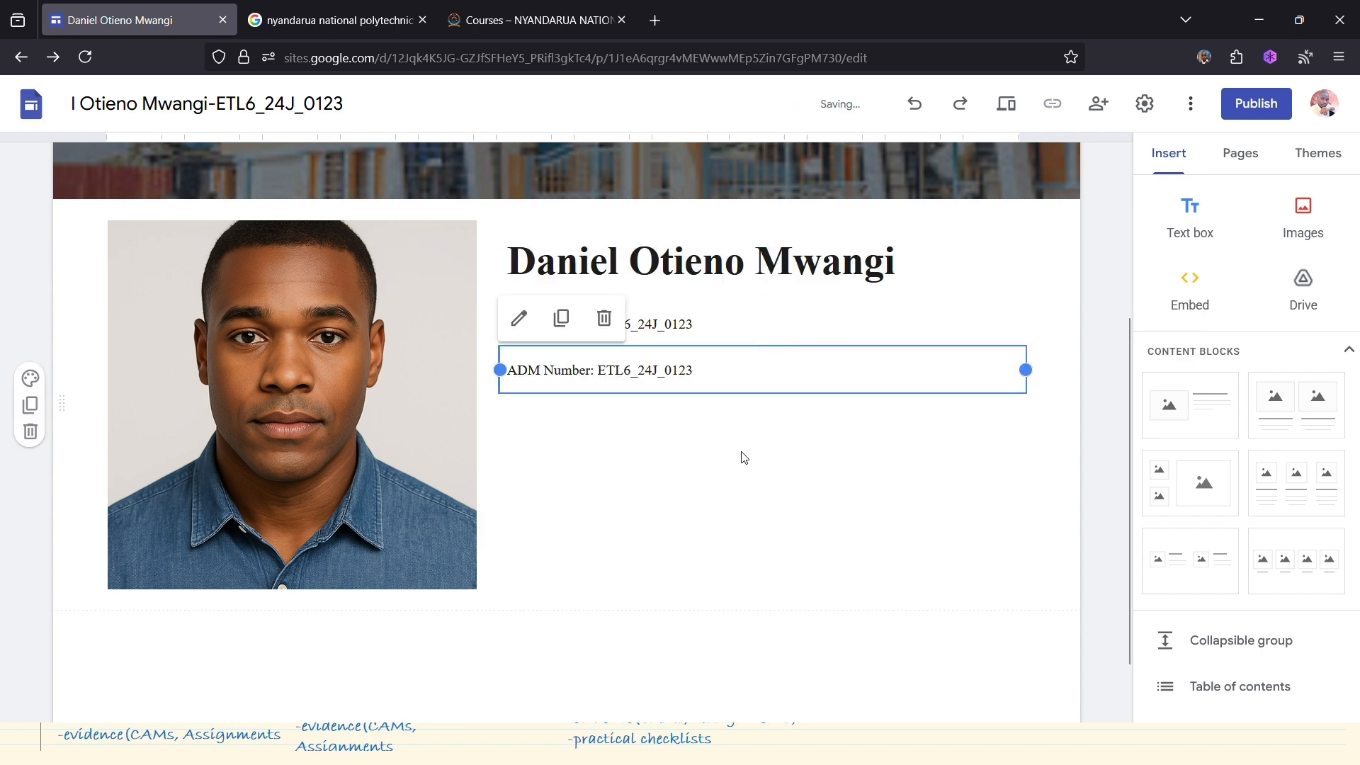
pyautogui.click(585, 369)
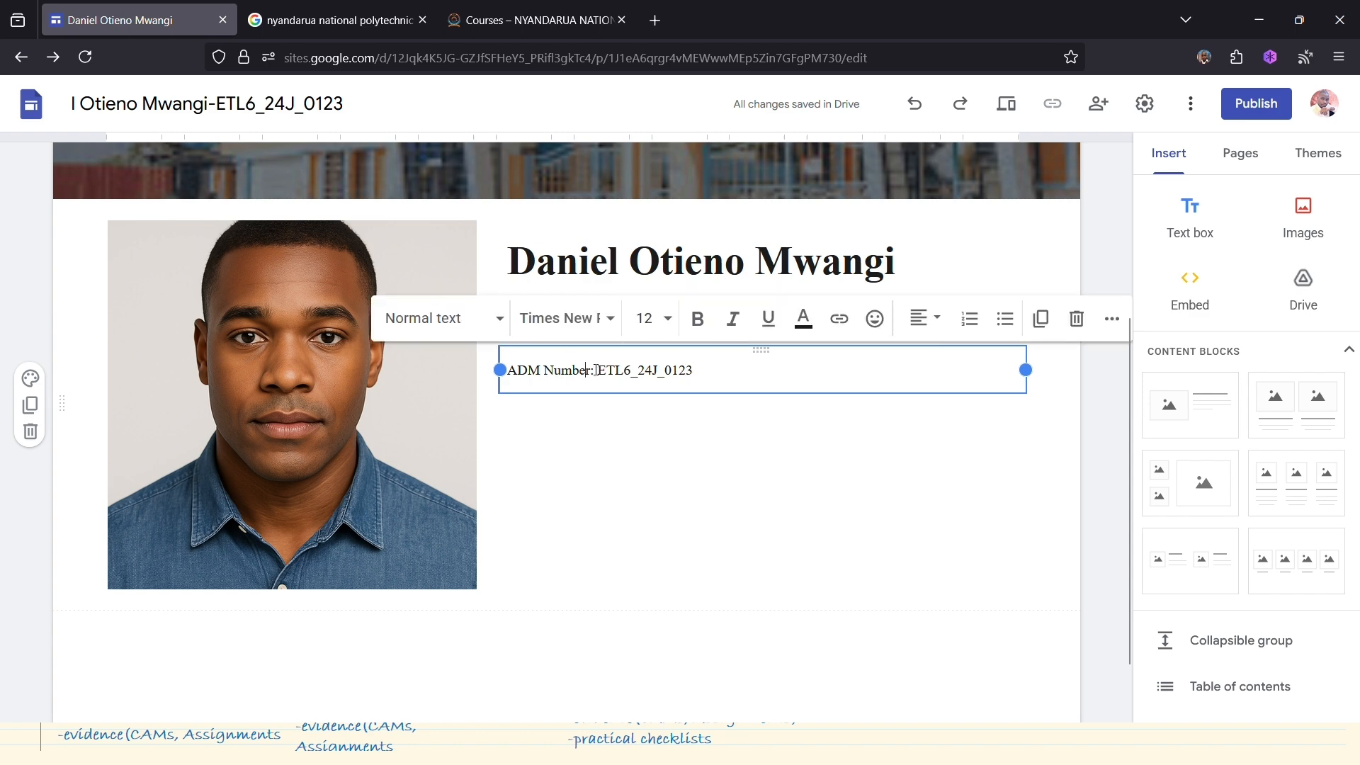
pyautogui.moveTo(589, 371); pyautogui.dragTo(510, 370)
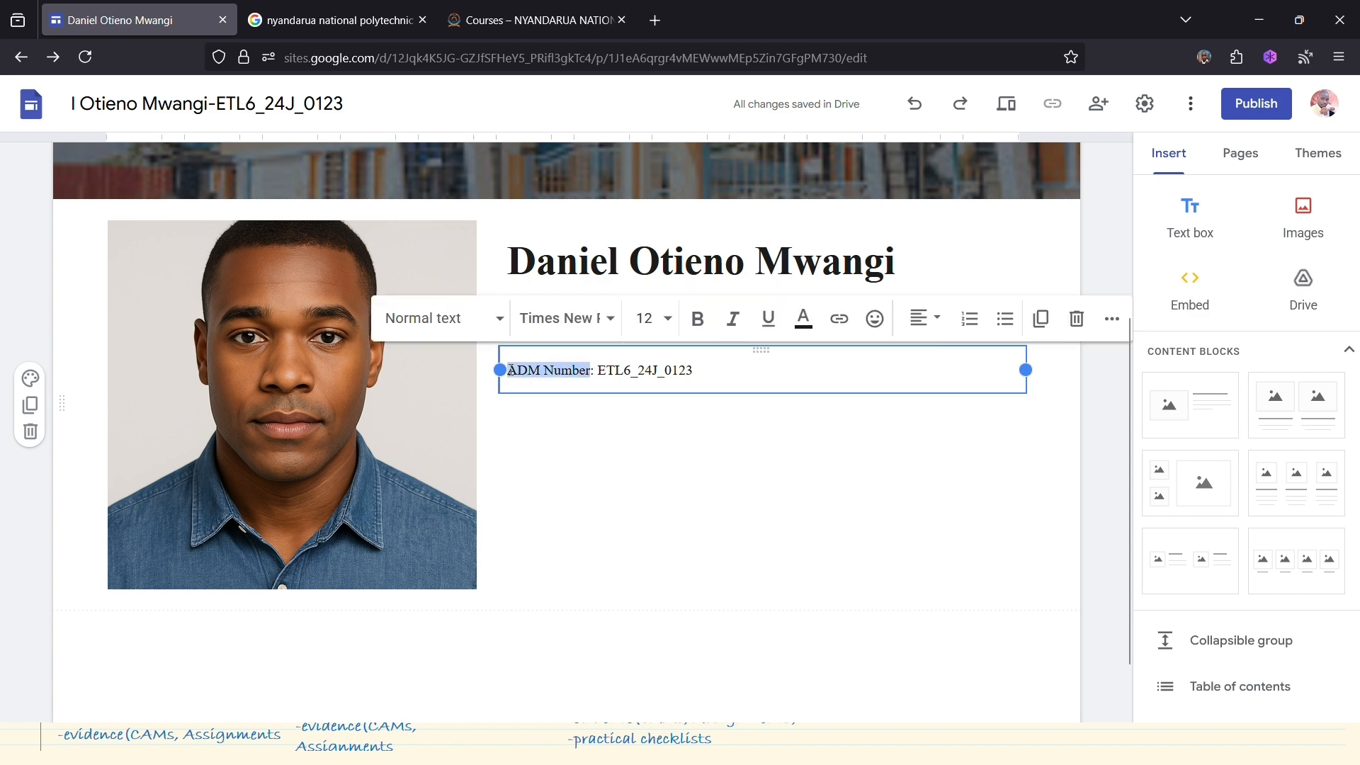
pyautogui.press('BackSpace')
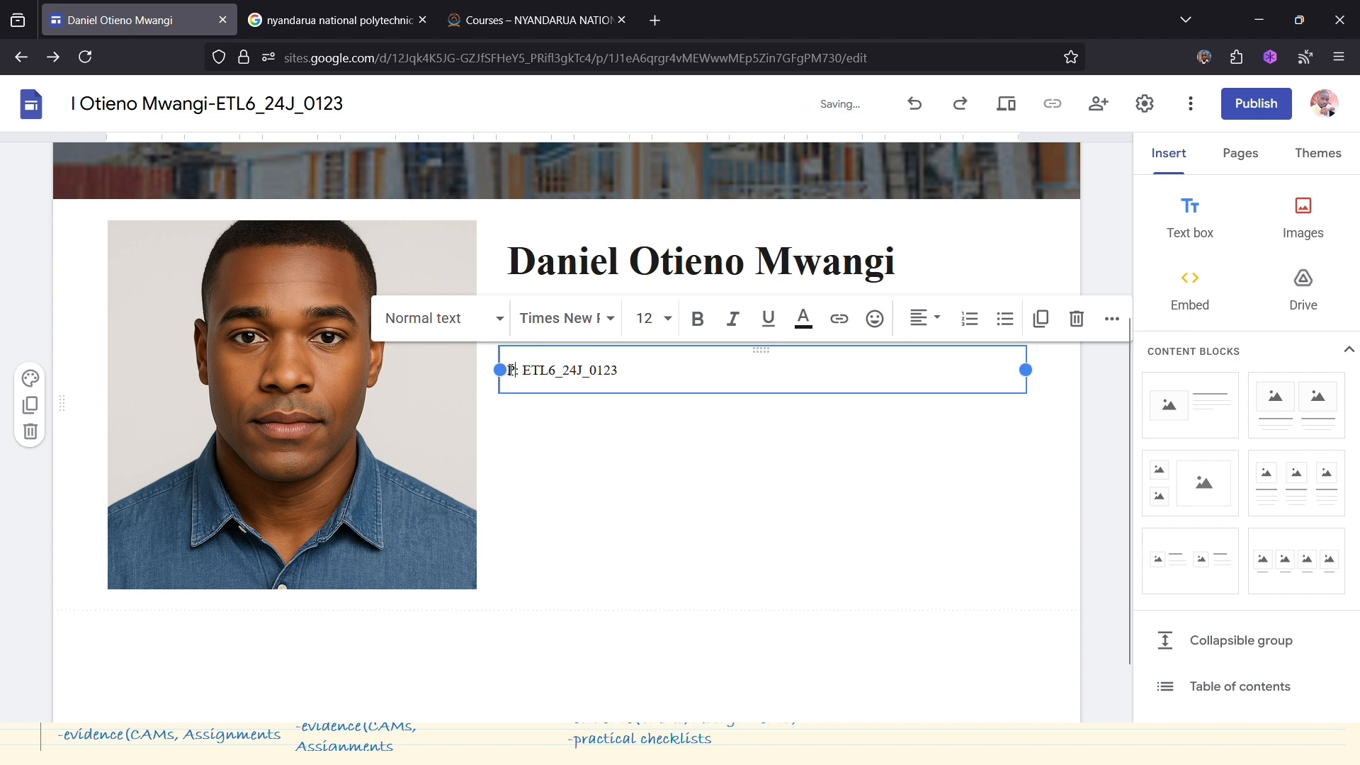
pyautogui.write('Phone')
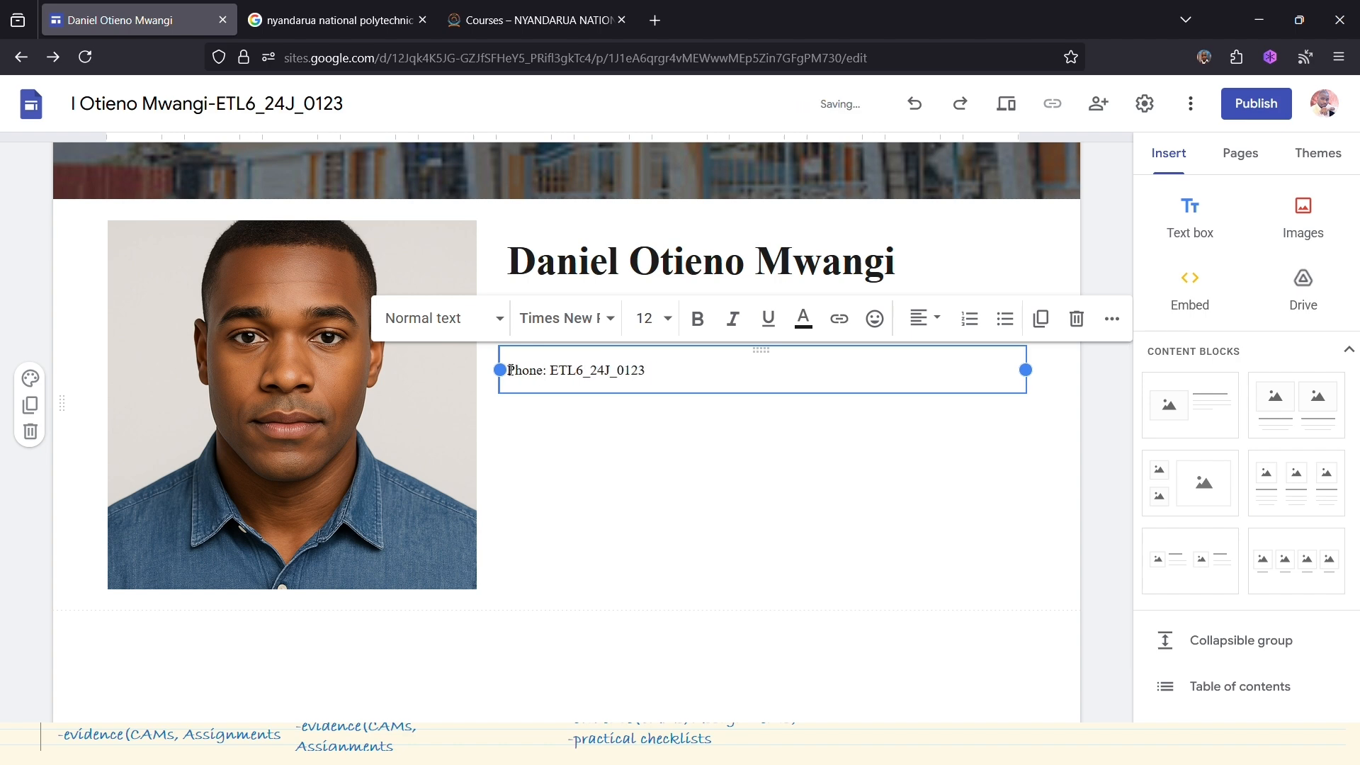
pyautogui.write(' Number')
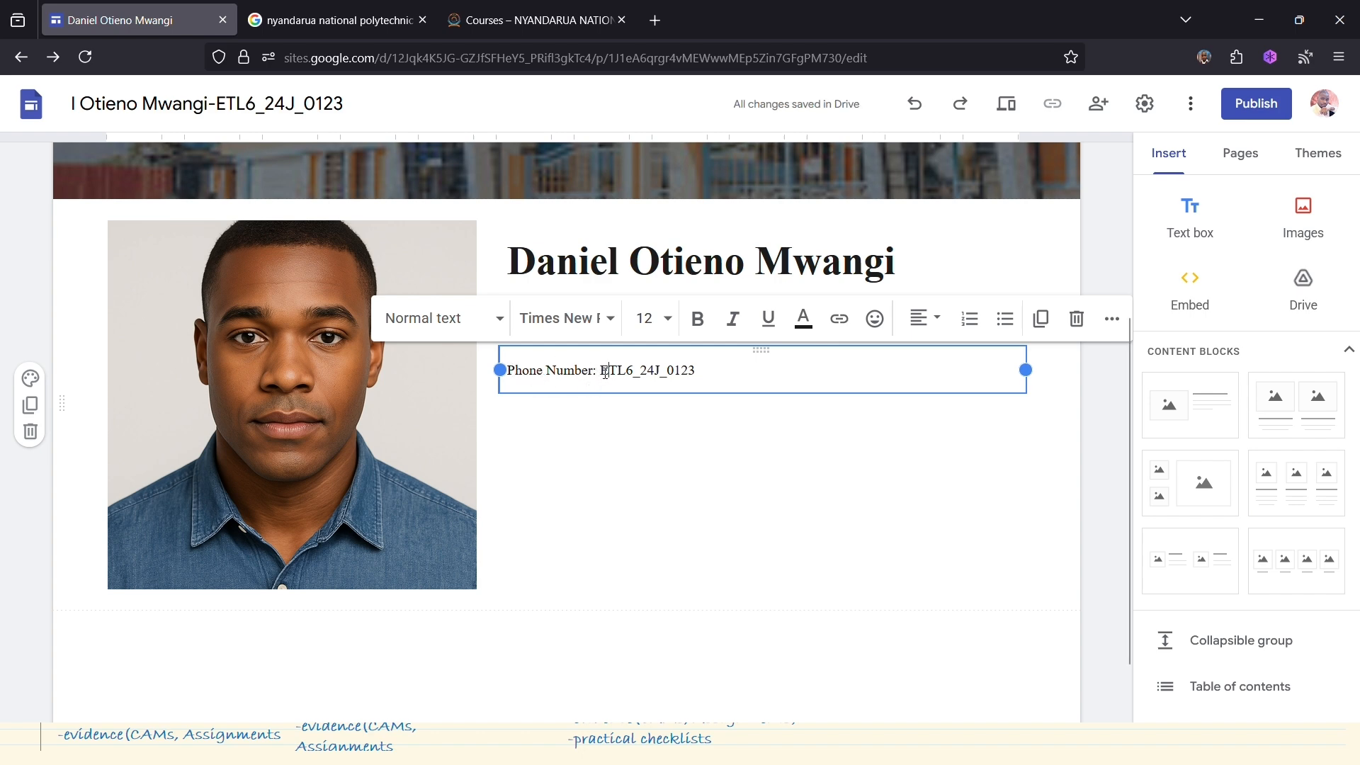
pyautogui.moveTo(705, 371); pyautogui.dragTo(603, 369)
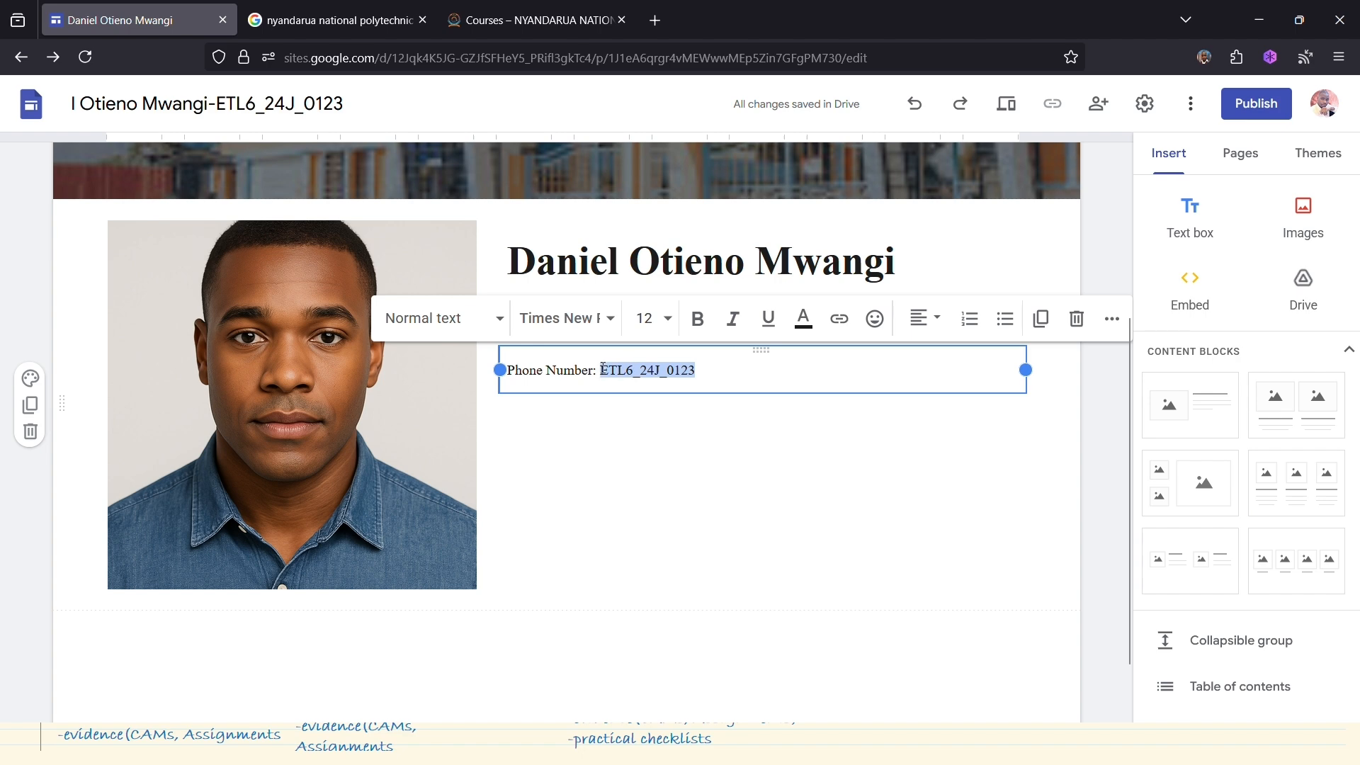
pyautogui.write('070')
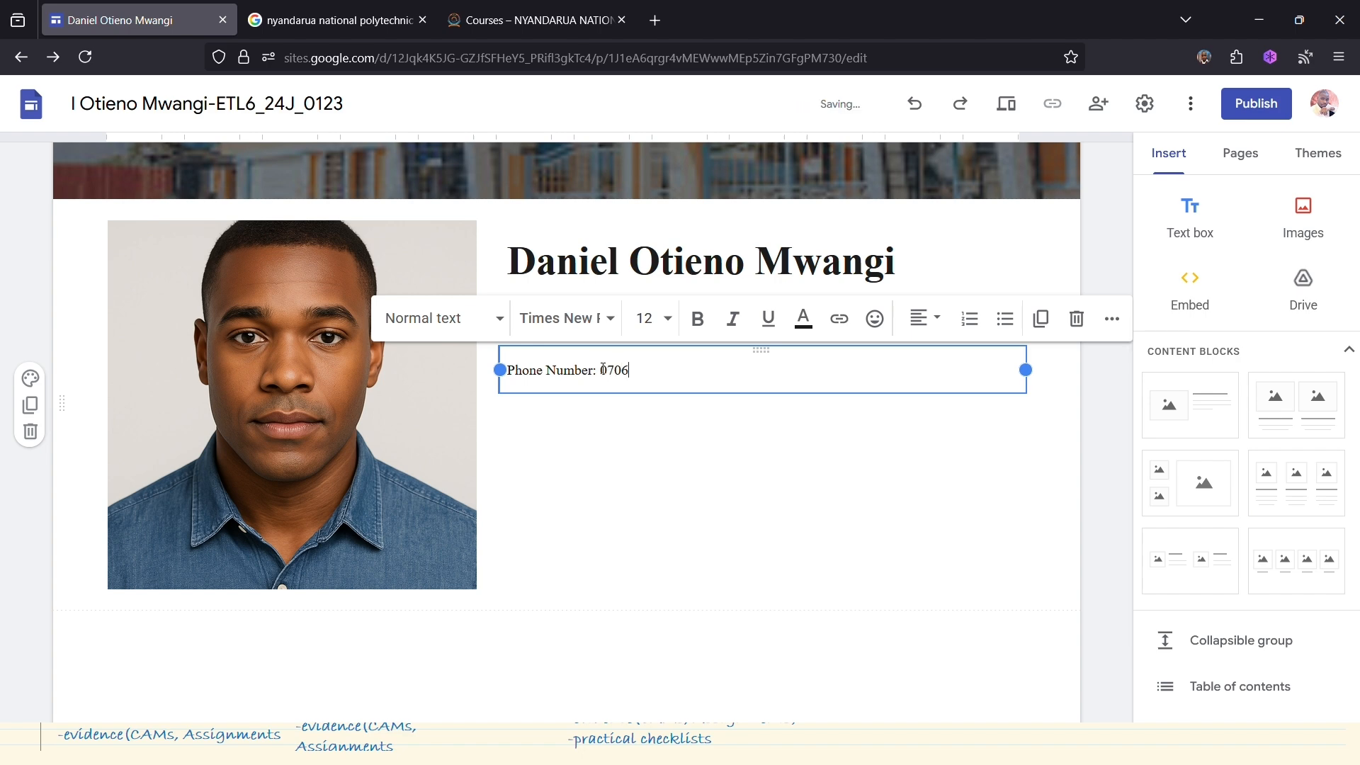
pyautogui.write('6XXXXXX')
# Add an 'Email:' line with the student's e-mail address below the phone number
pyautogui.press('Return')
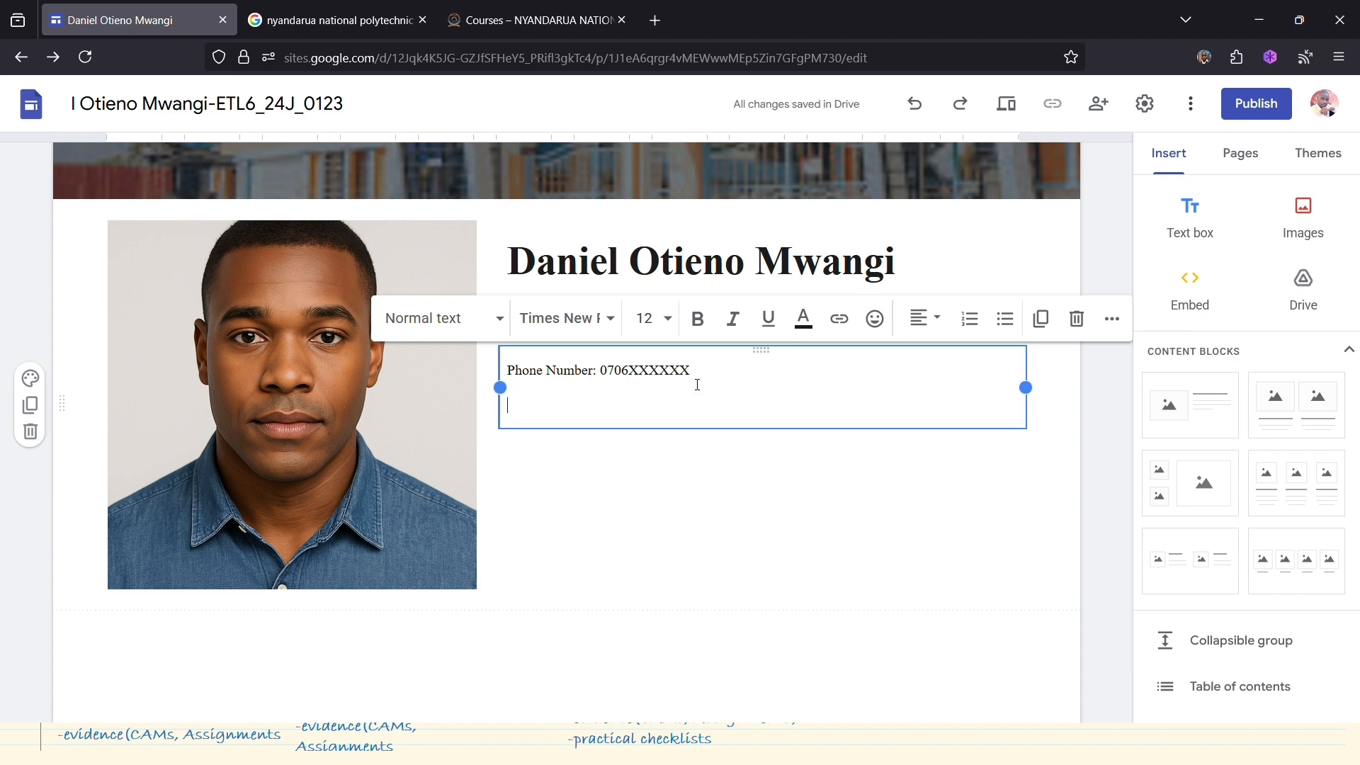
pyautogui.write('Ema')
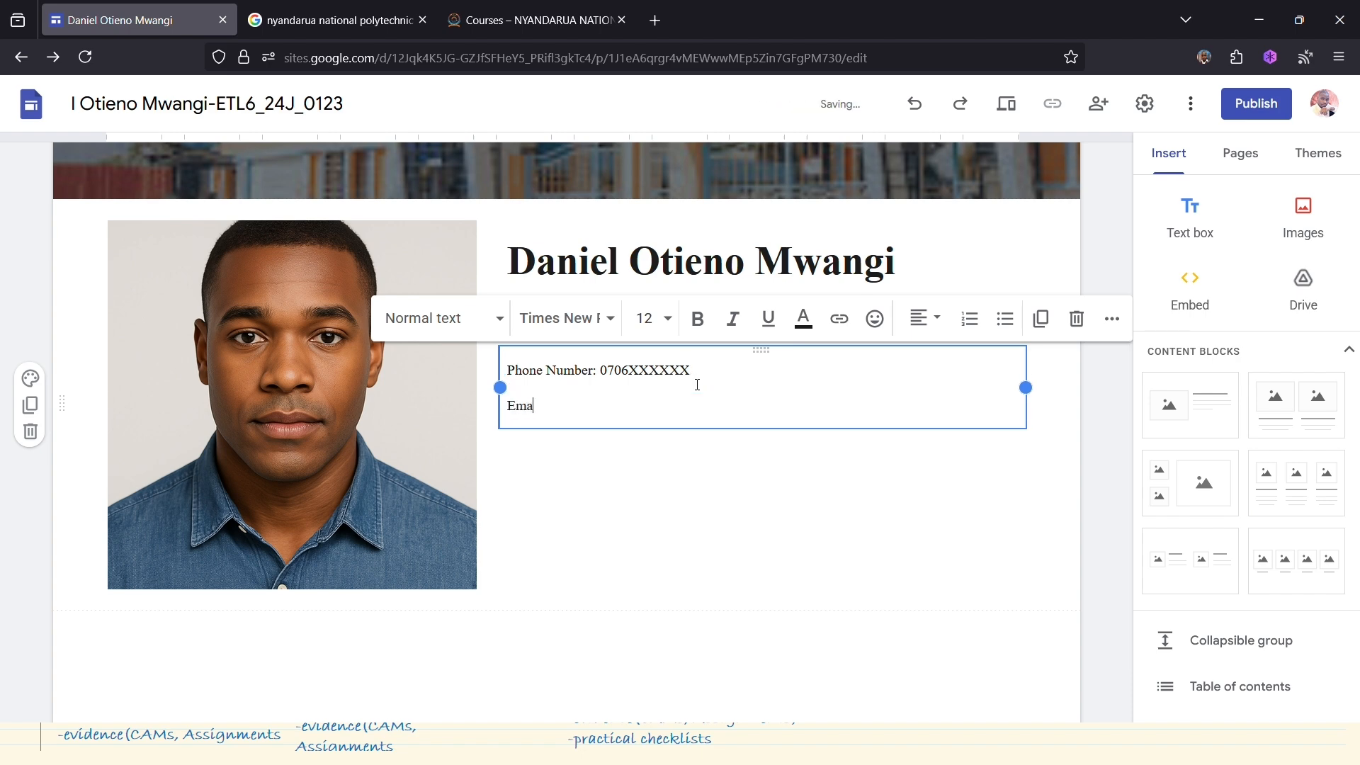
pyautogui.write('il:')
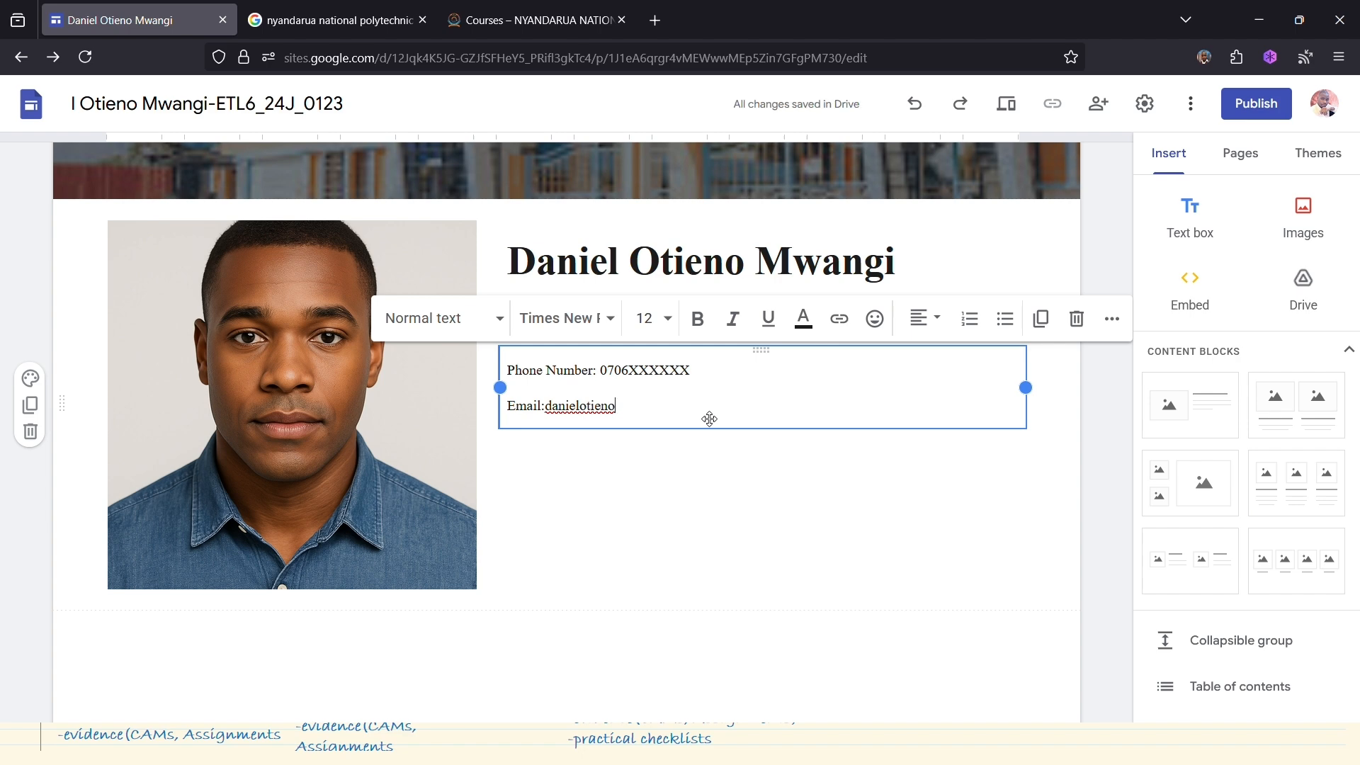
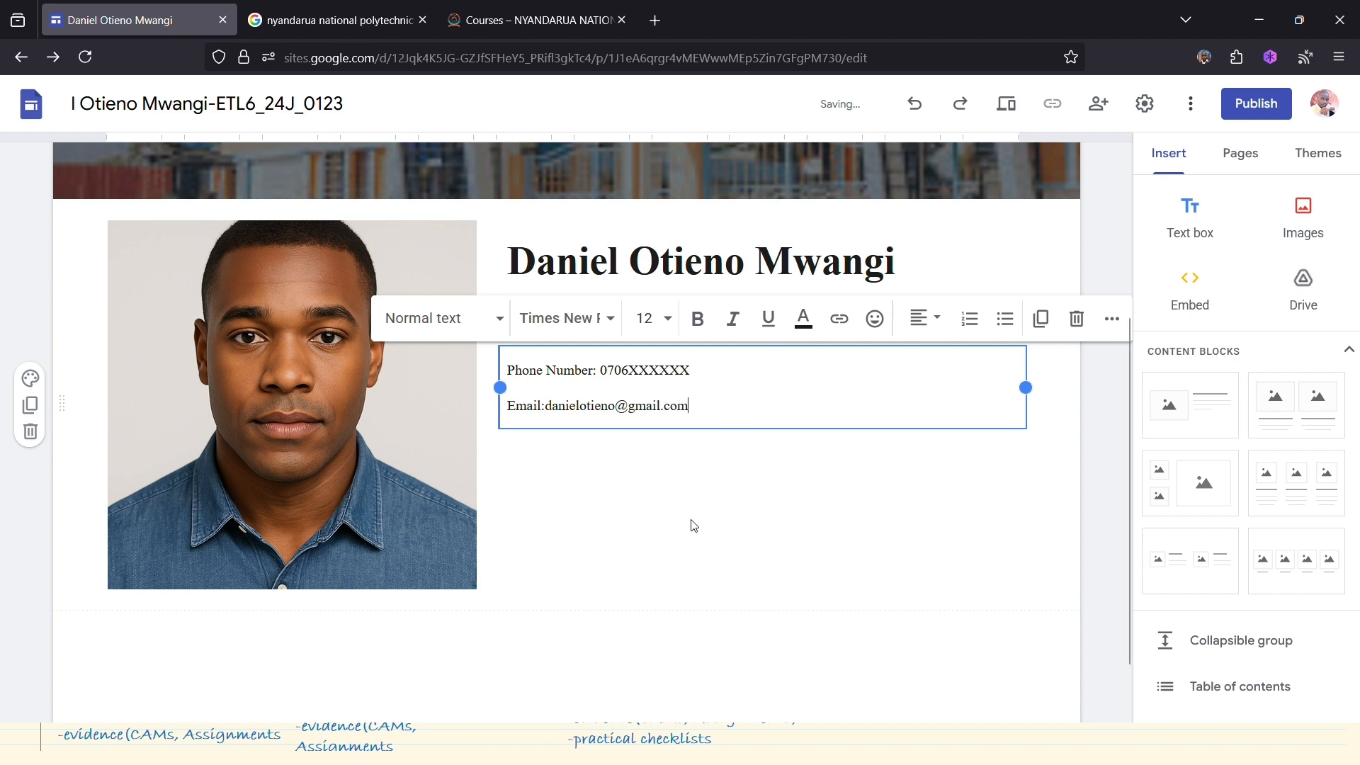
pyautogui.click(687, 517)
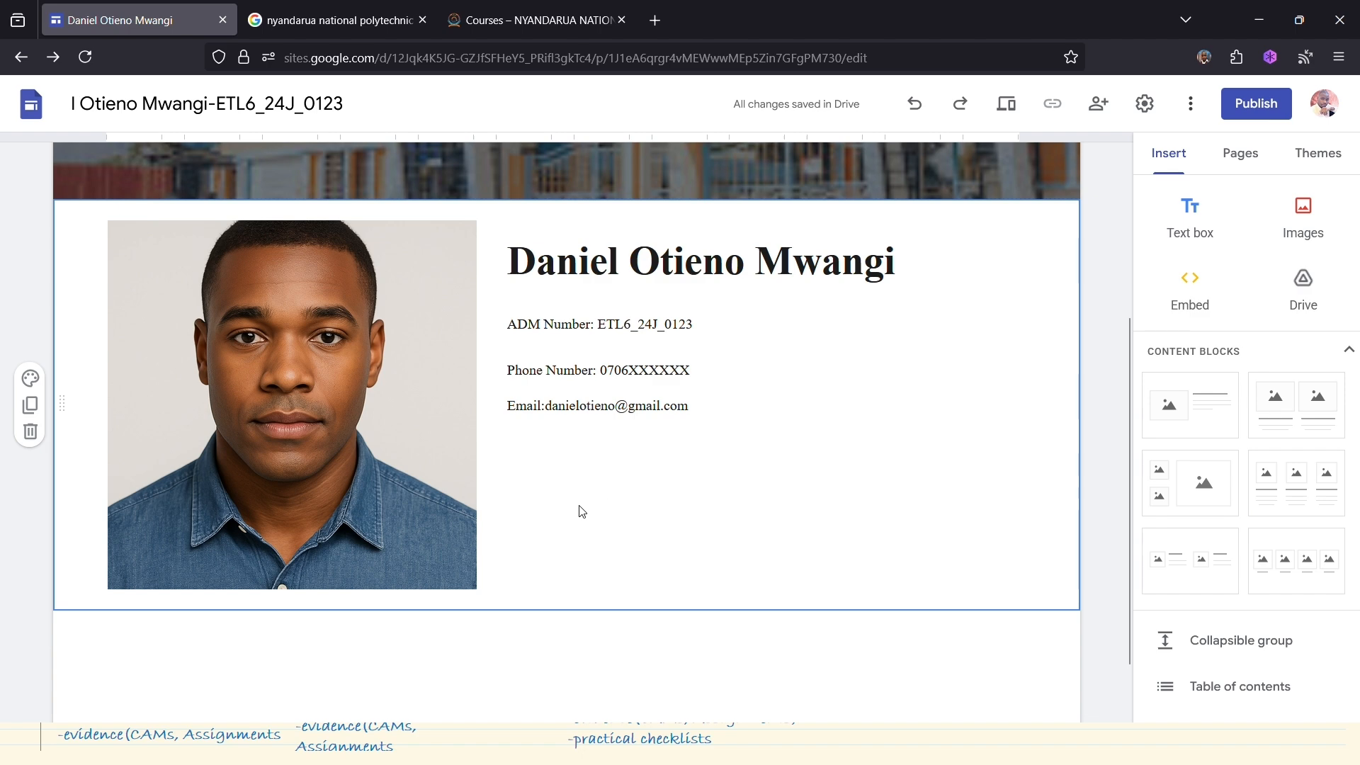
# Format the whole ADM Number line as 14 pt, bold, light blue text
pyautogui.click(563, 335)
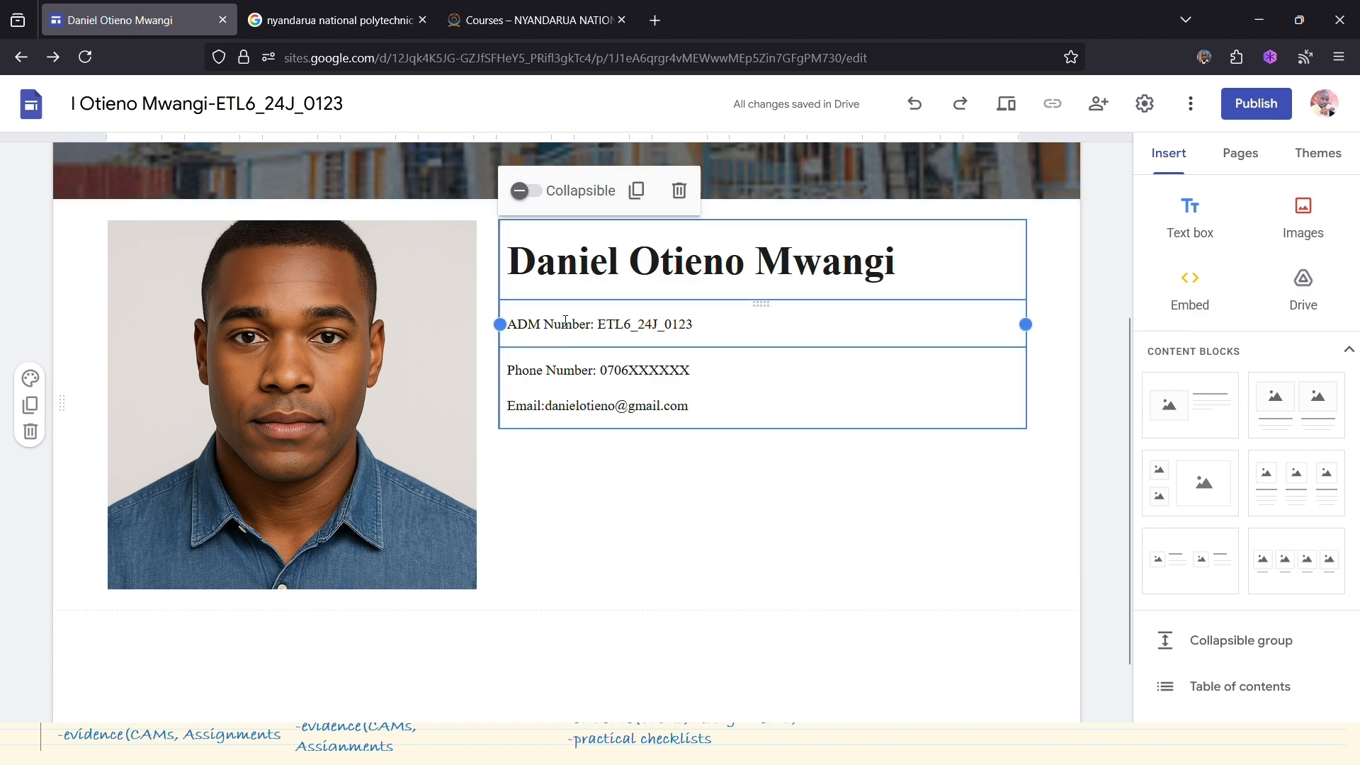
pyautogui.tripleClick(576, 334)
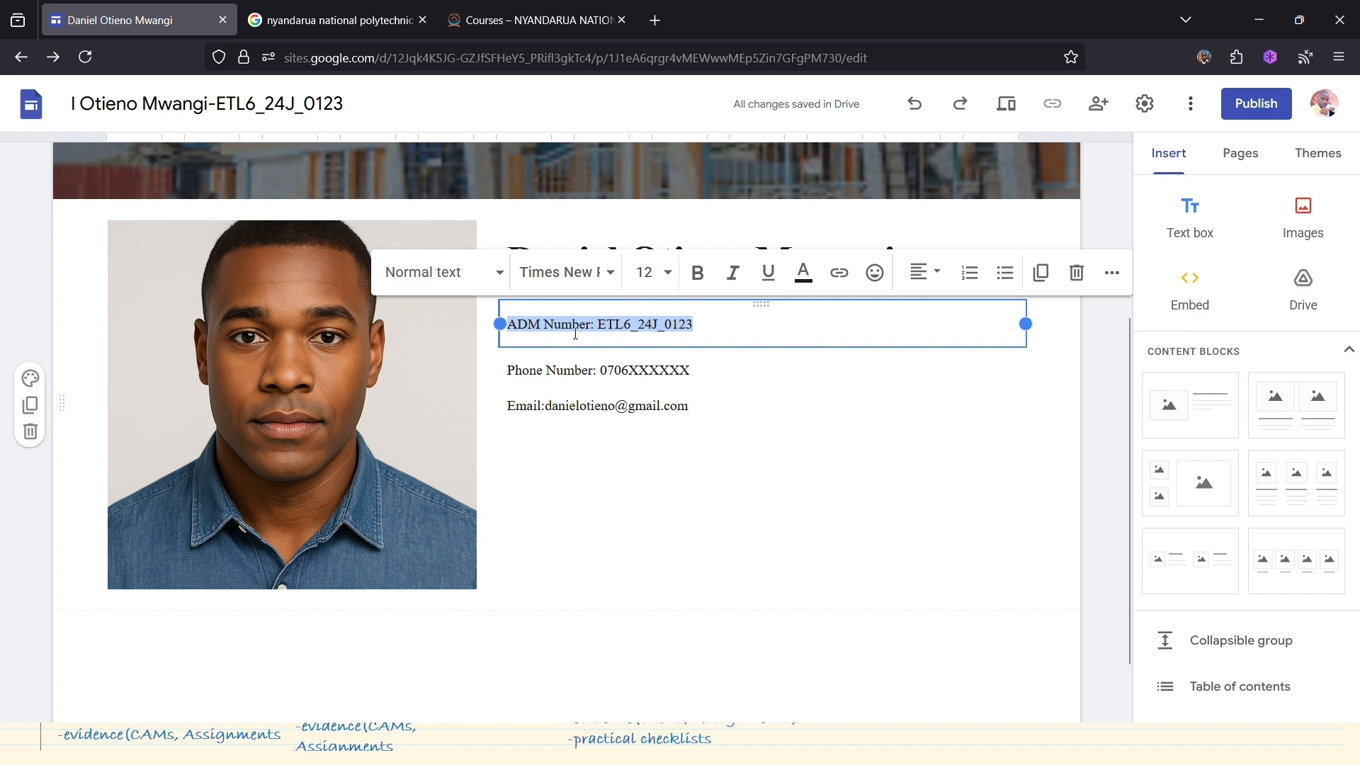
pyautogui.click(671, 273)
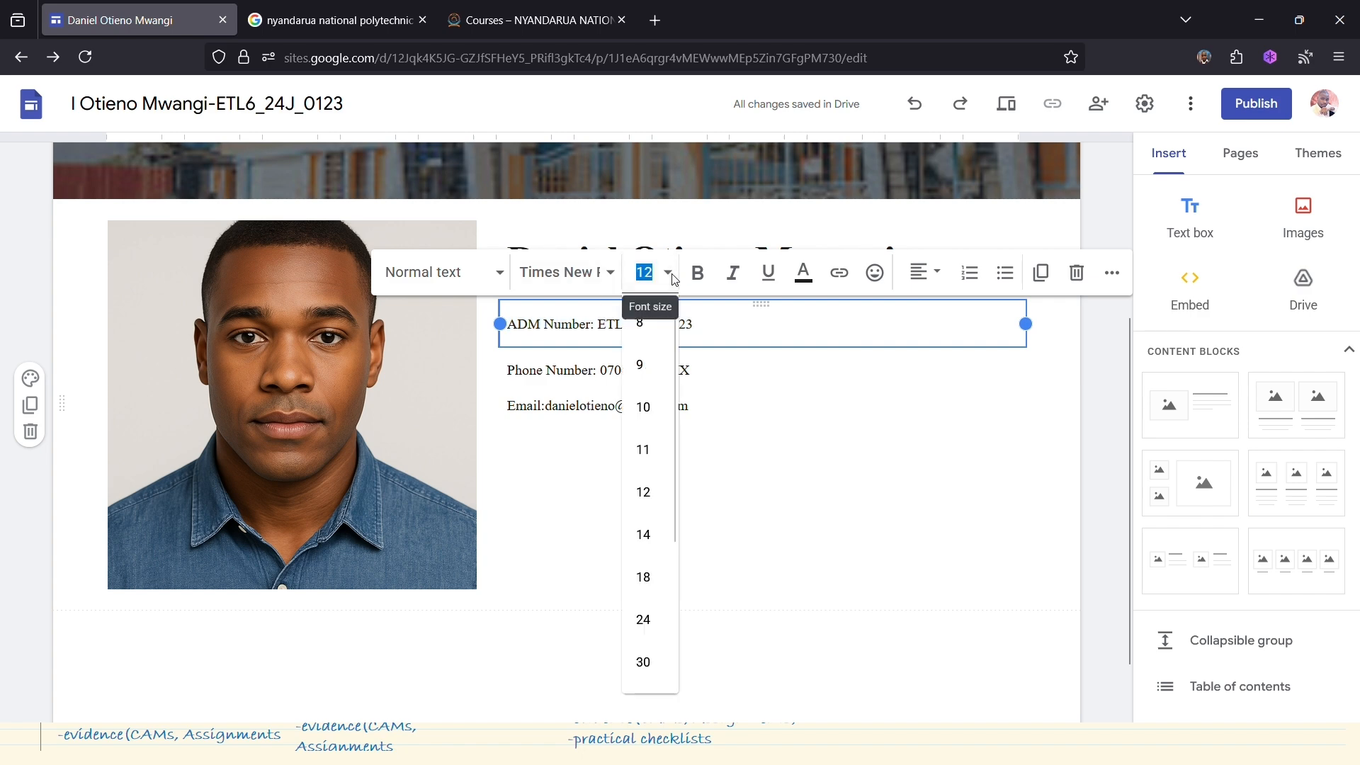
pyautogui.click(656, 536)
pyautogui.doubleClick(679, 323)
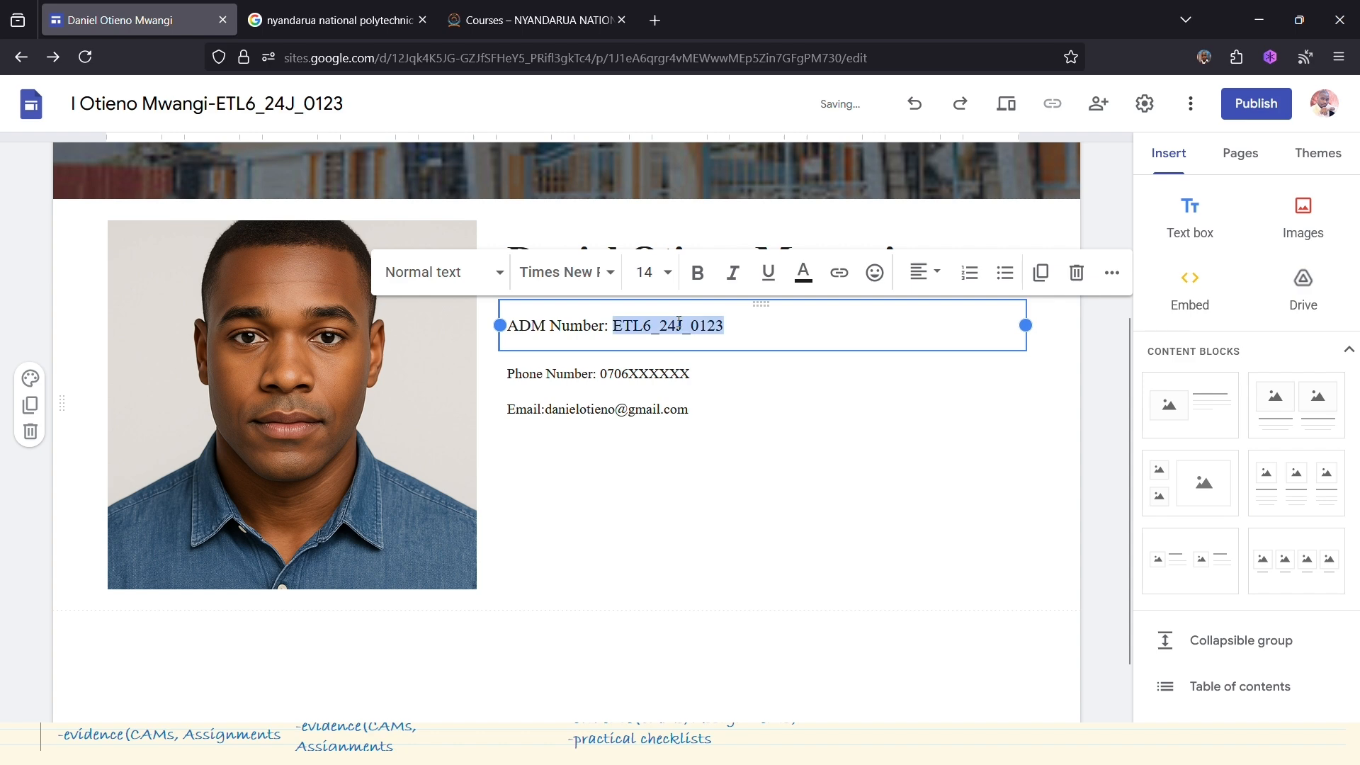
pyautogui.tripleClick(679, 323)
pyautogui.click(698, 273)
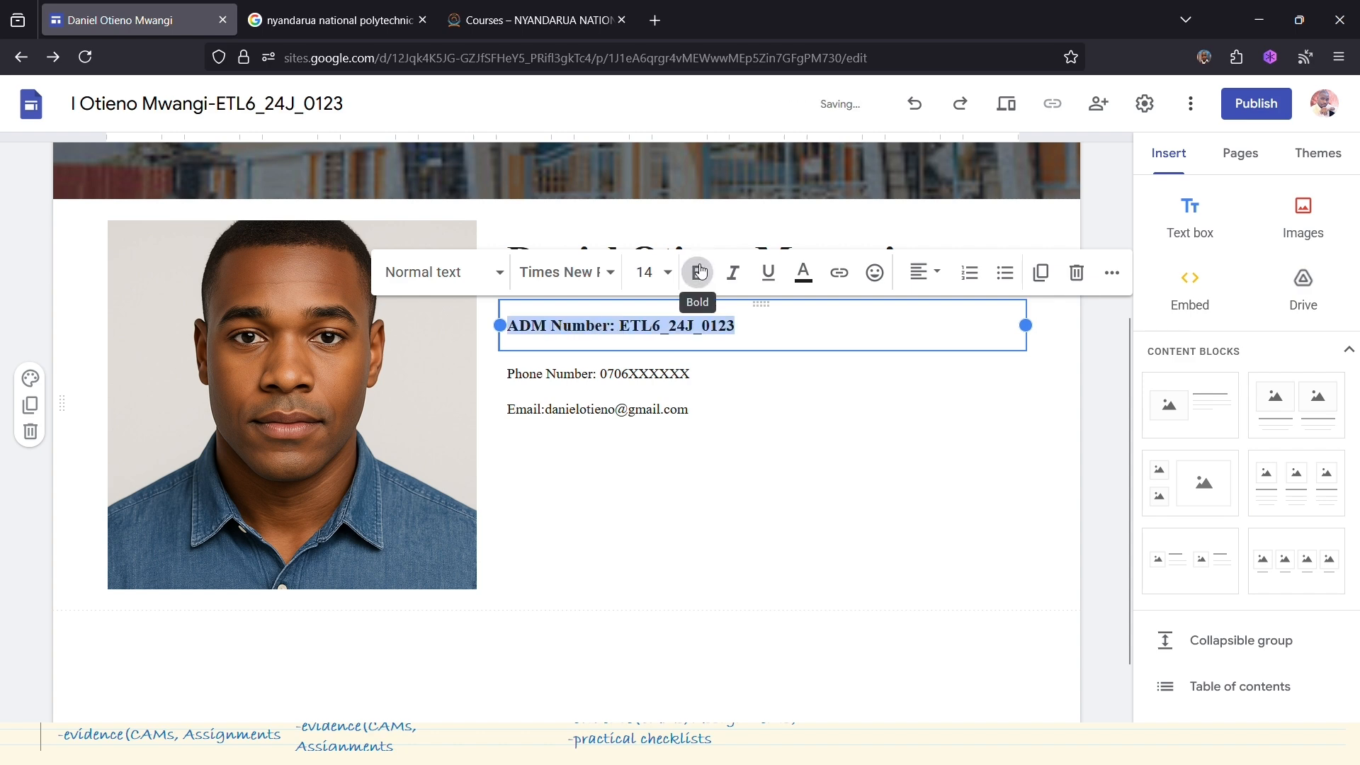
pyautogui.click(796, 275)
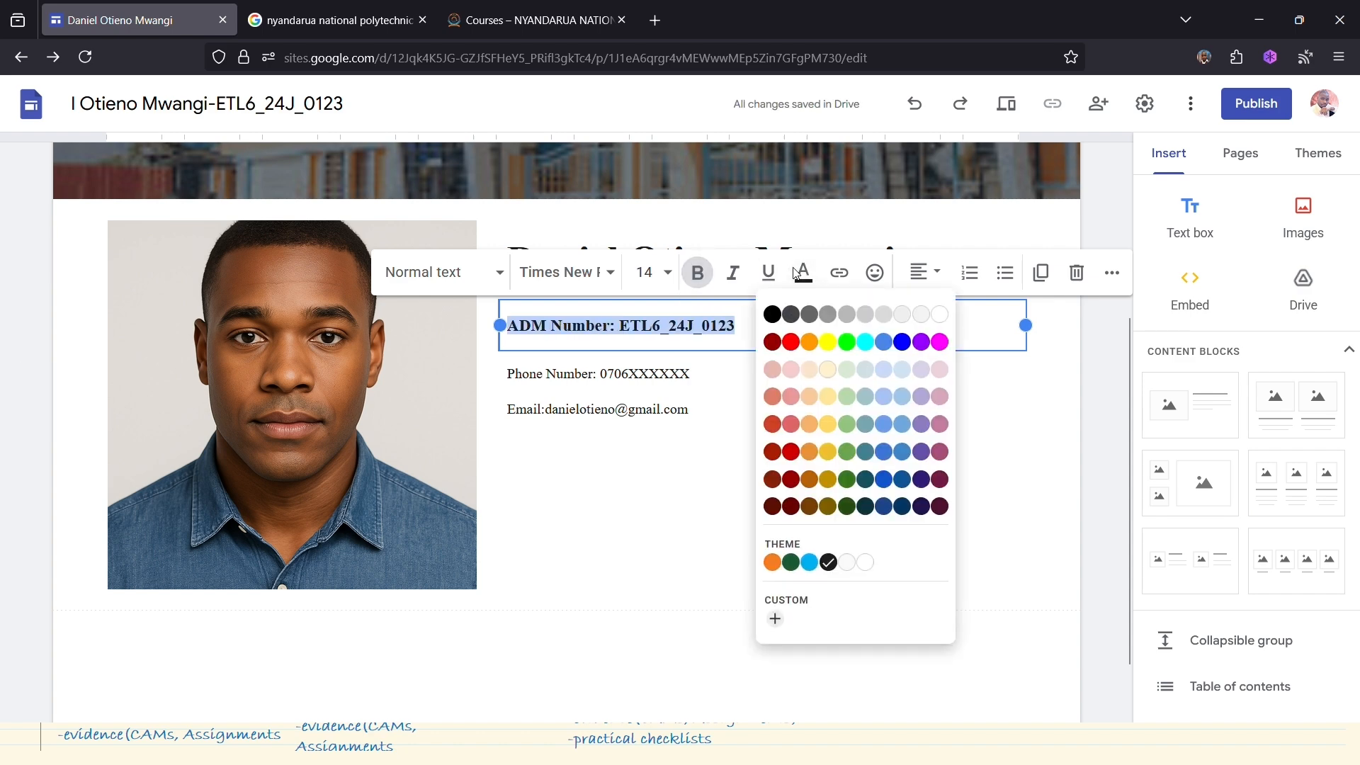
pyautogui.click(810, 563)
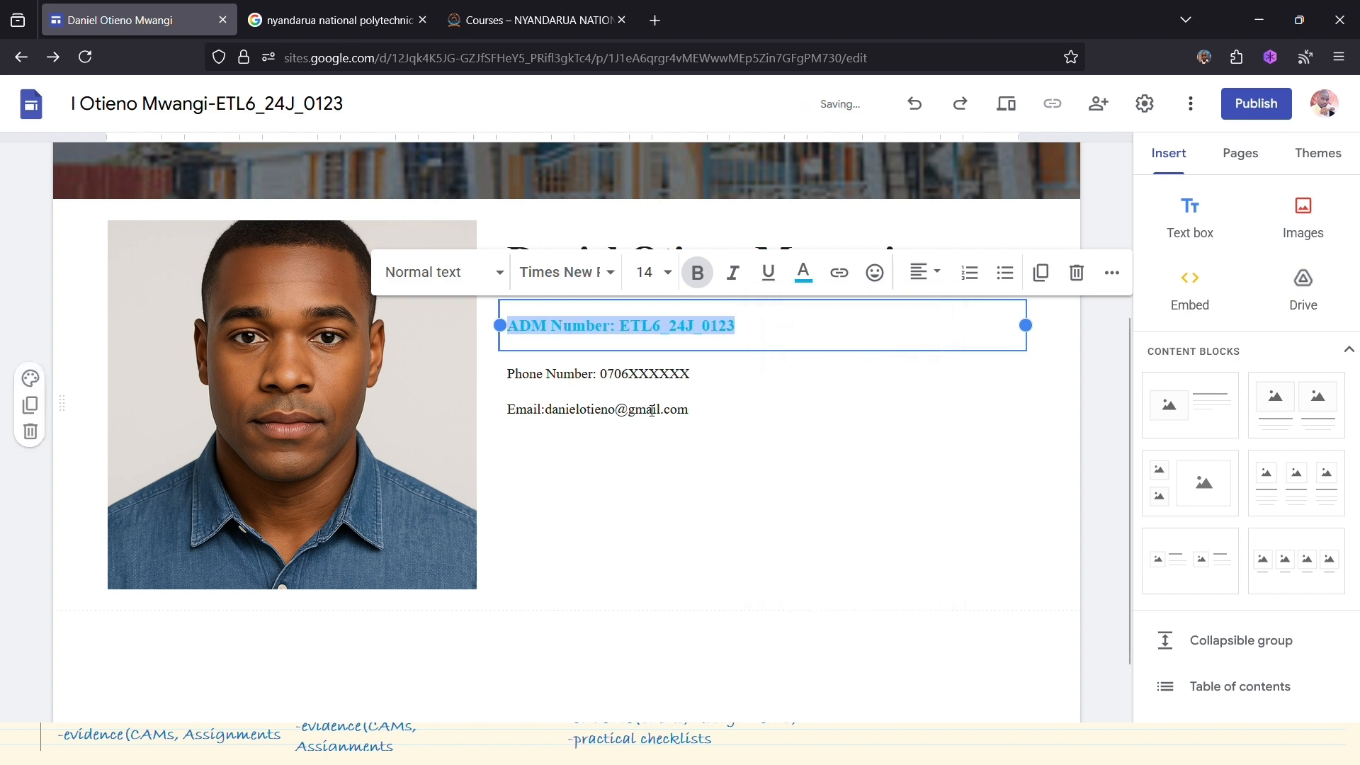
pyautogui.click(644, 369)
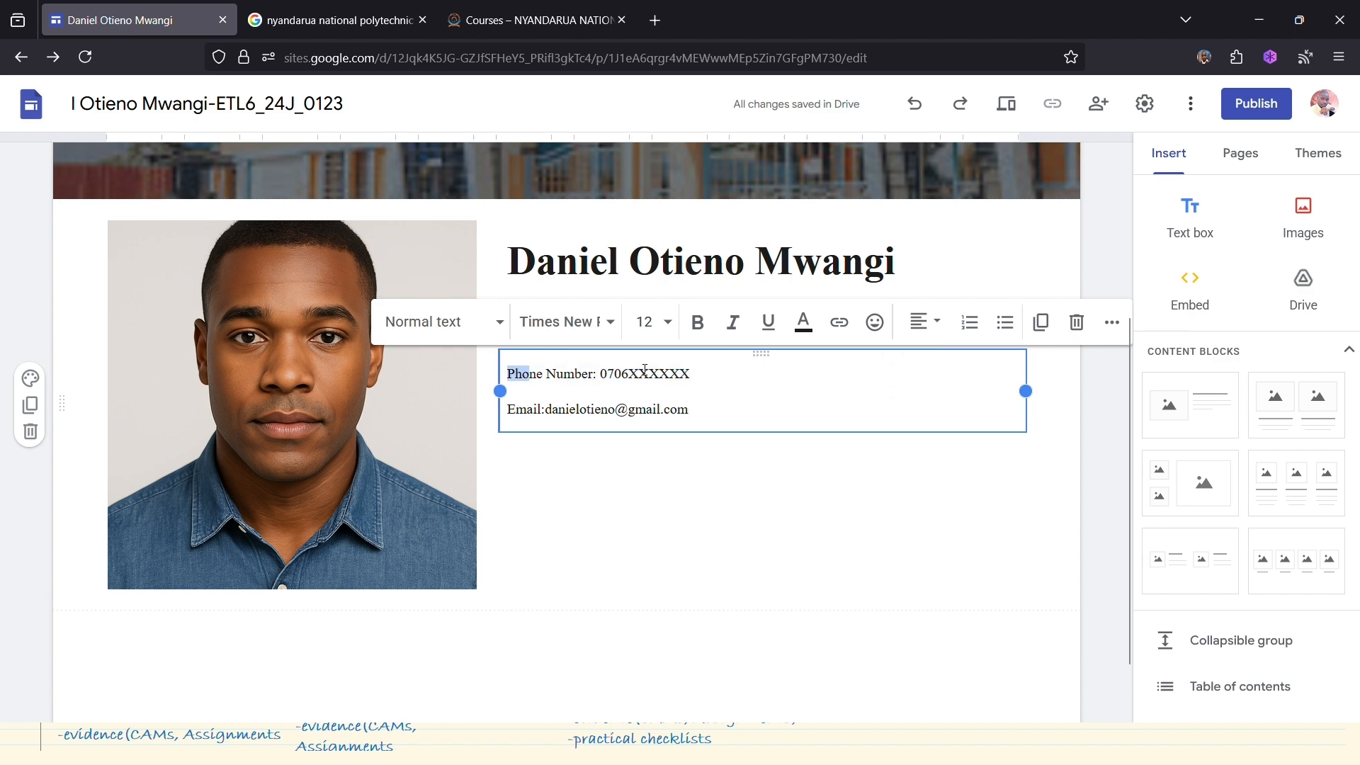
# Colour the e-mail address light blue
pyautogui.doubleClick(644, 369)
pyautogui.click(645, 369)
pyautogui.moveTo(691, 374); pyautogui.dragTo(563, 378)
pyautogui.moveTo(709, 415); pyautogui.dragTo(605, 373)
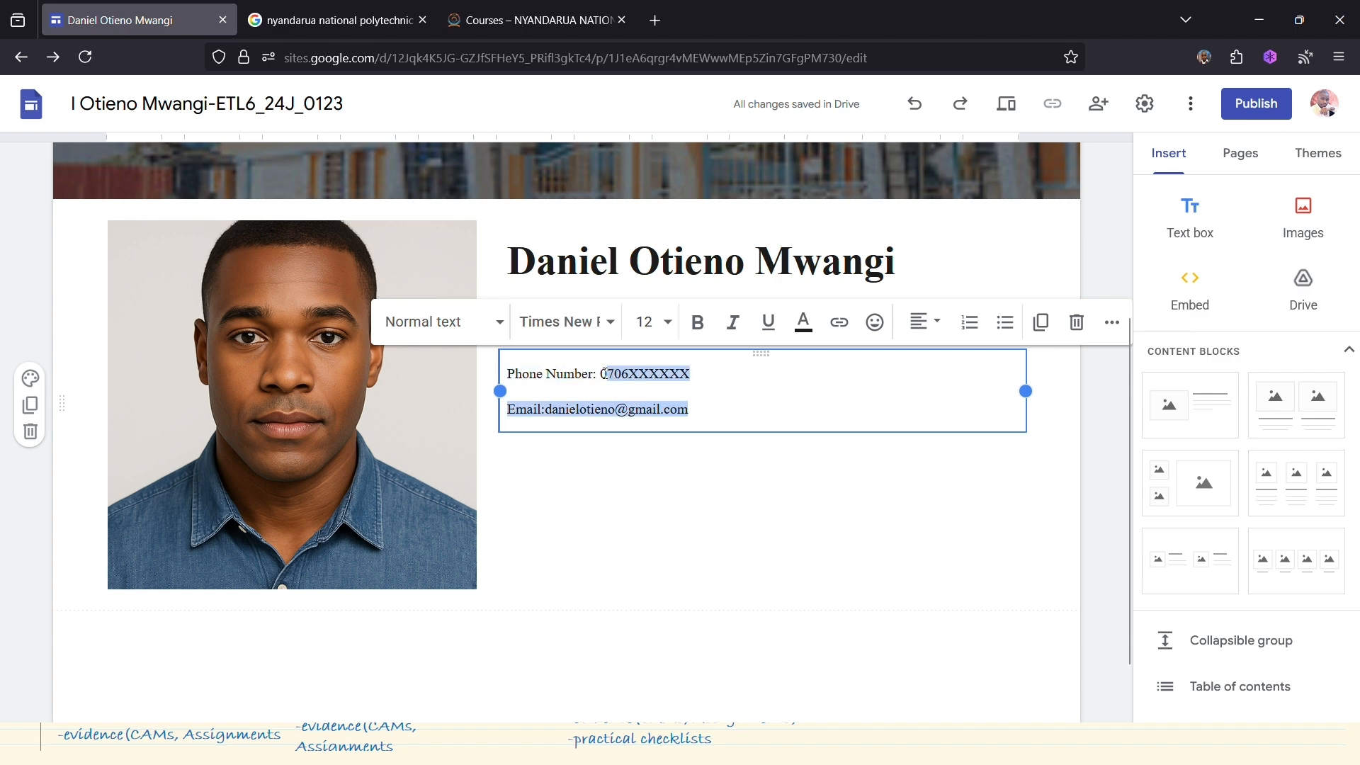
pyautogui.moveTo(687, 394); pyautogui.dragTo(551, 418)
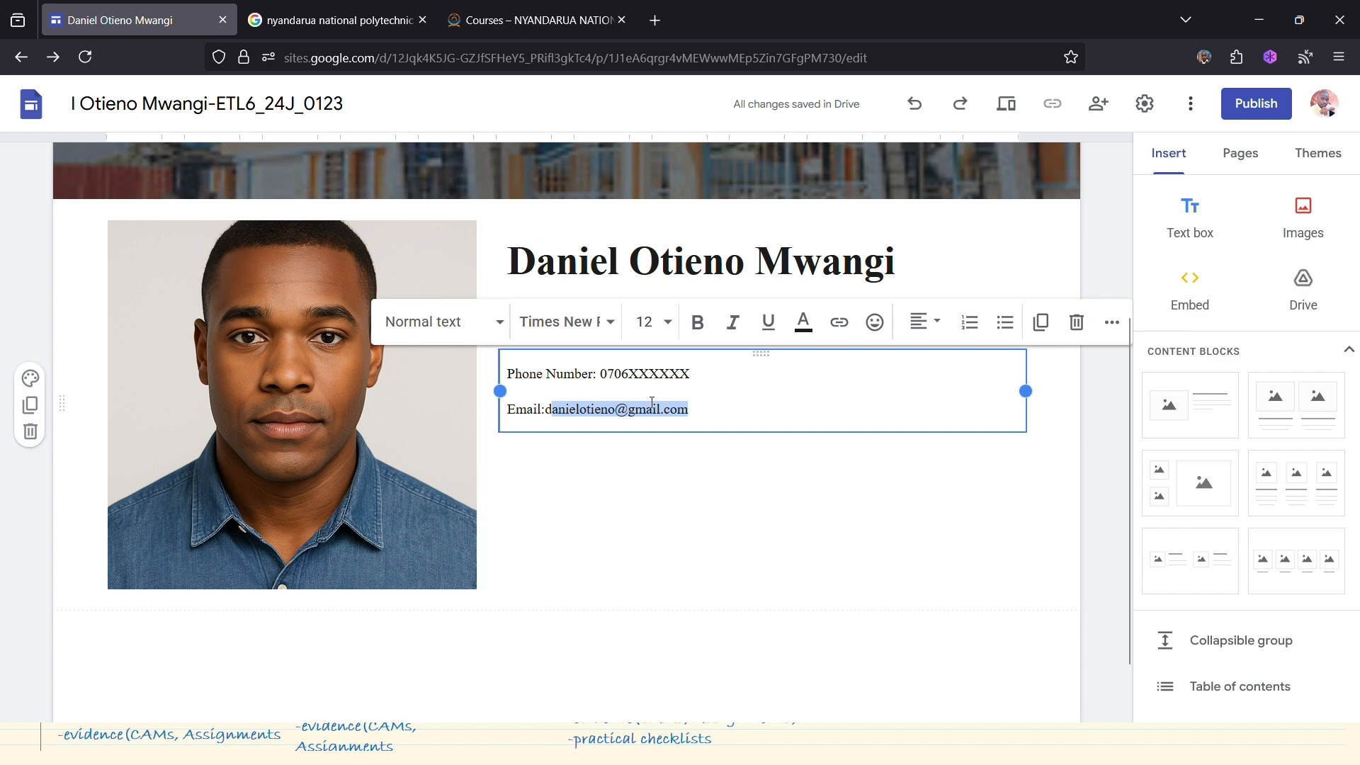
pyautogui.moveTo(704, 406); pyautogui.dragTo(549, 414)
pyautogui.click(804, 323)
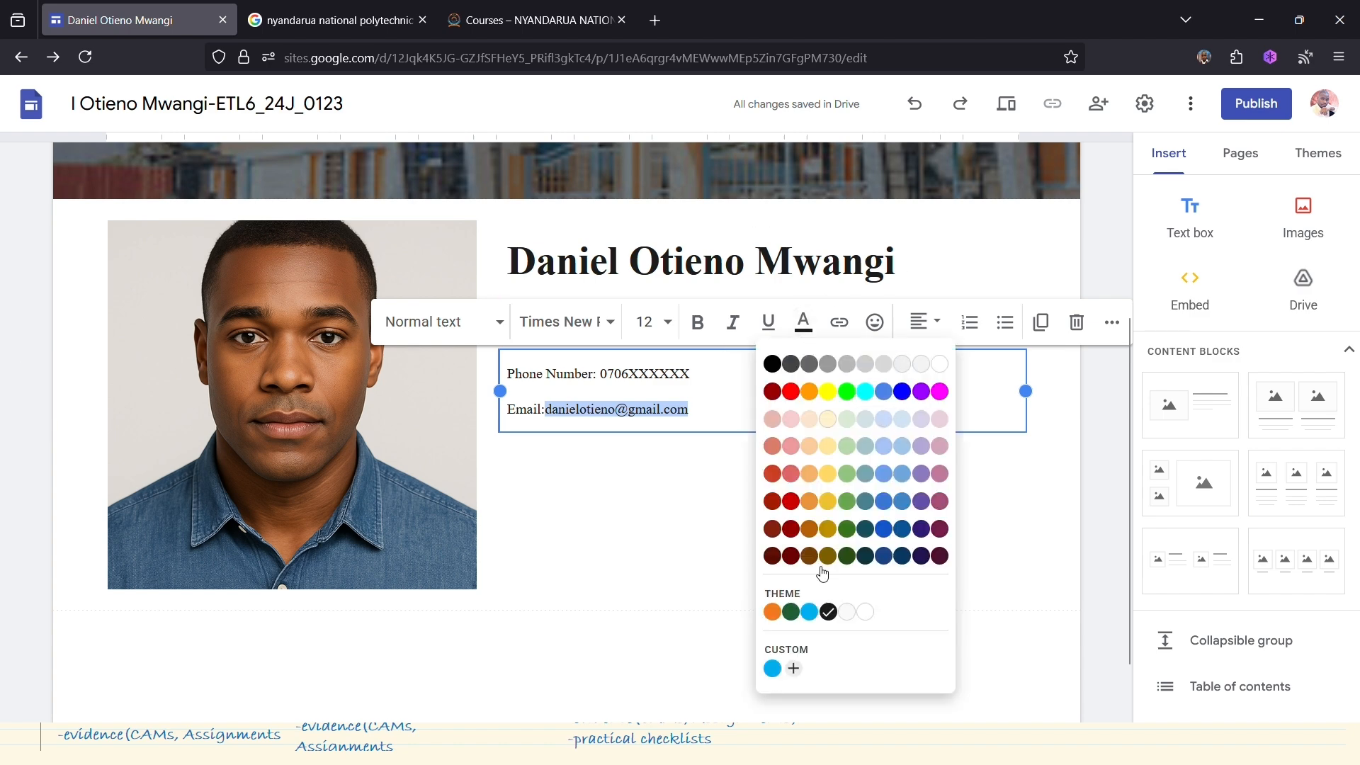
pyautogui.click(810, 612)
pyautogui.click(693, 377)
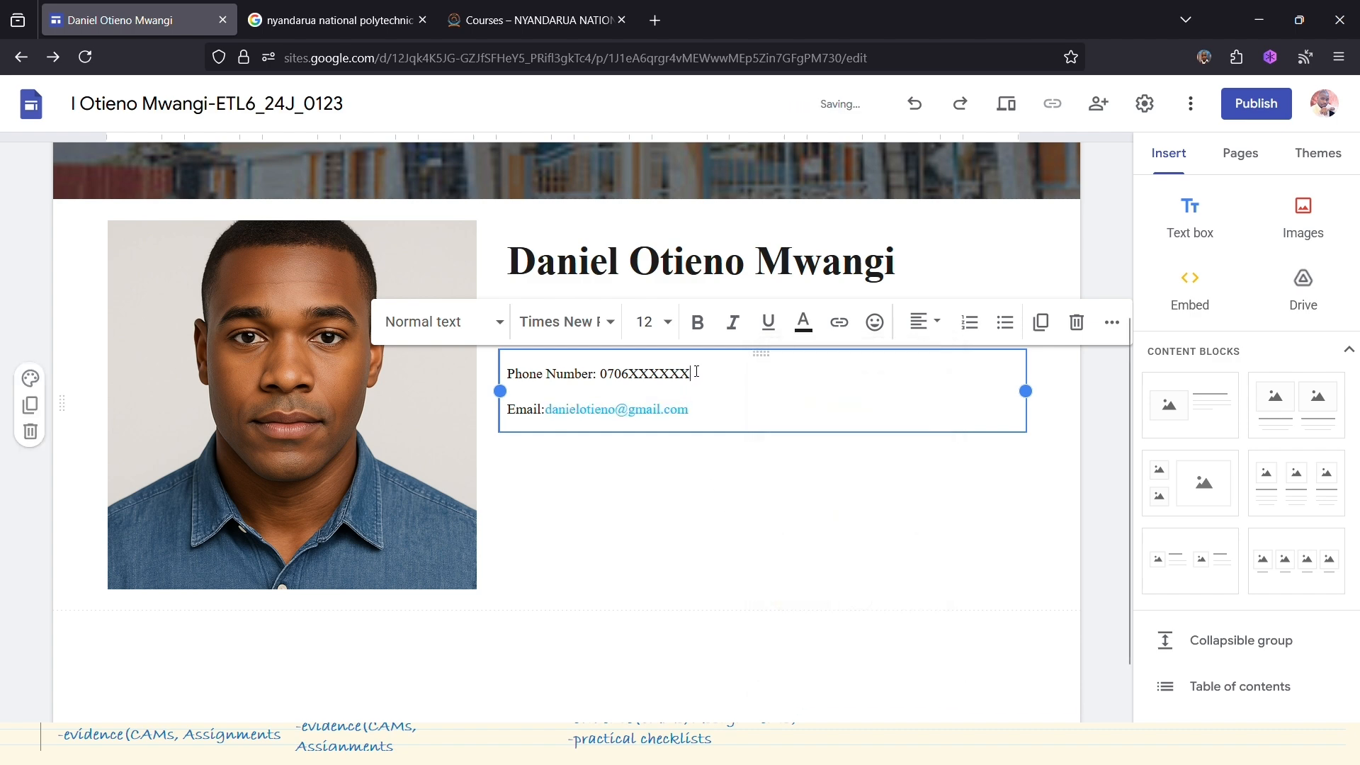
# Colour the phone number the same theme blue (#00b0f0) and deselect the block
pyautogui.moveTo(686, 373); pyautogui.dragTo(602, 376)
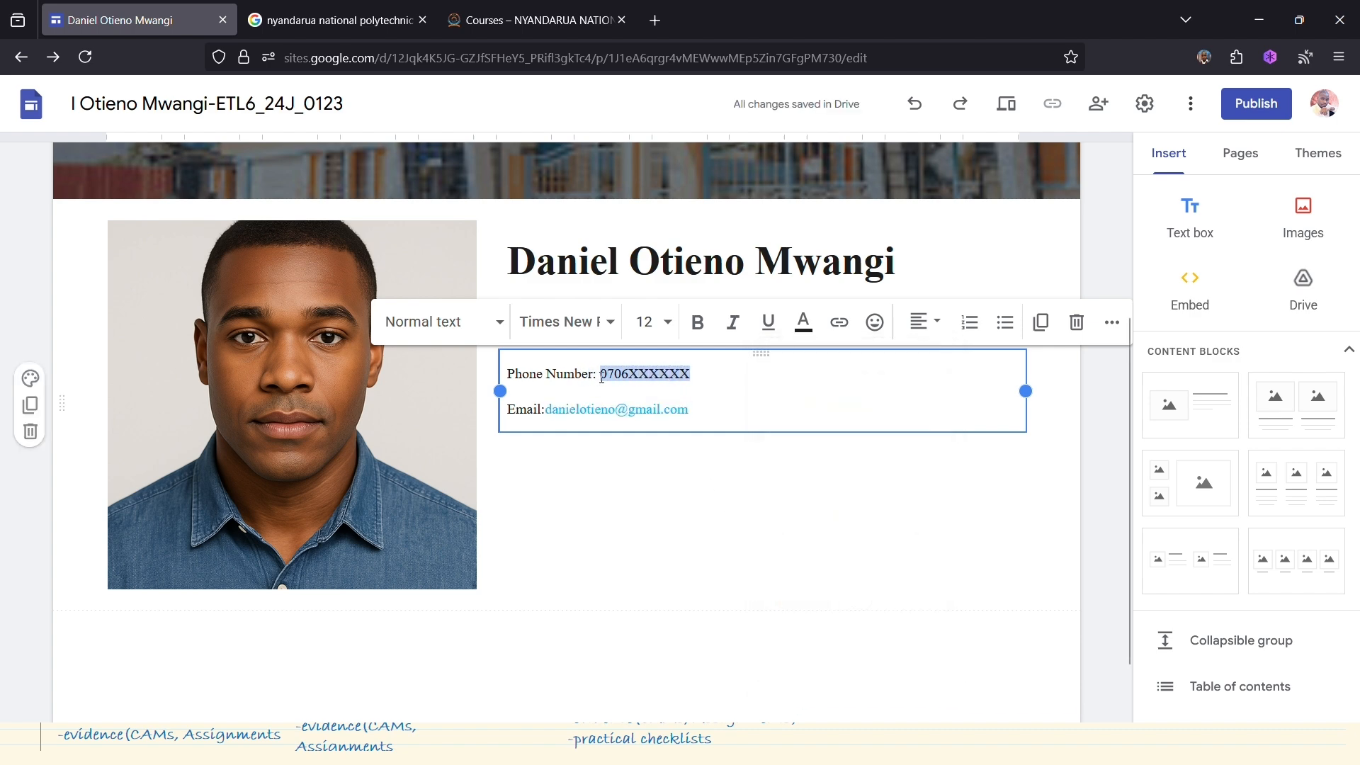
pyautogui.click(806, 330)
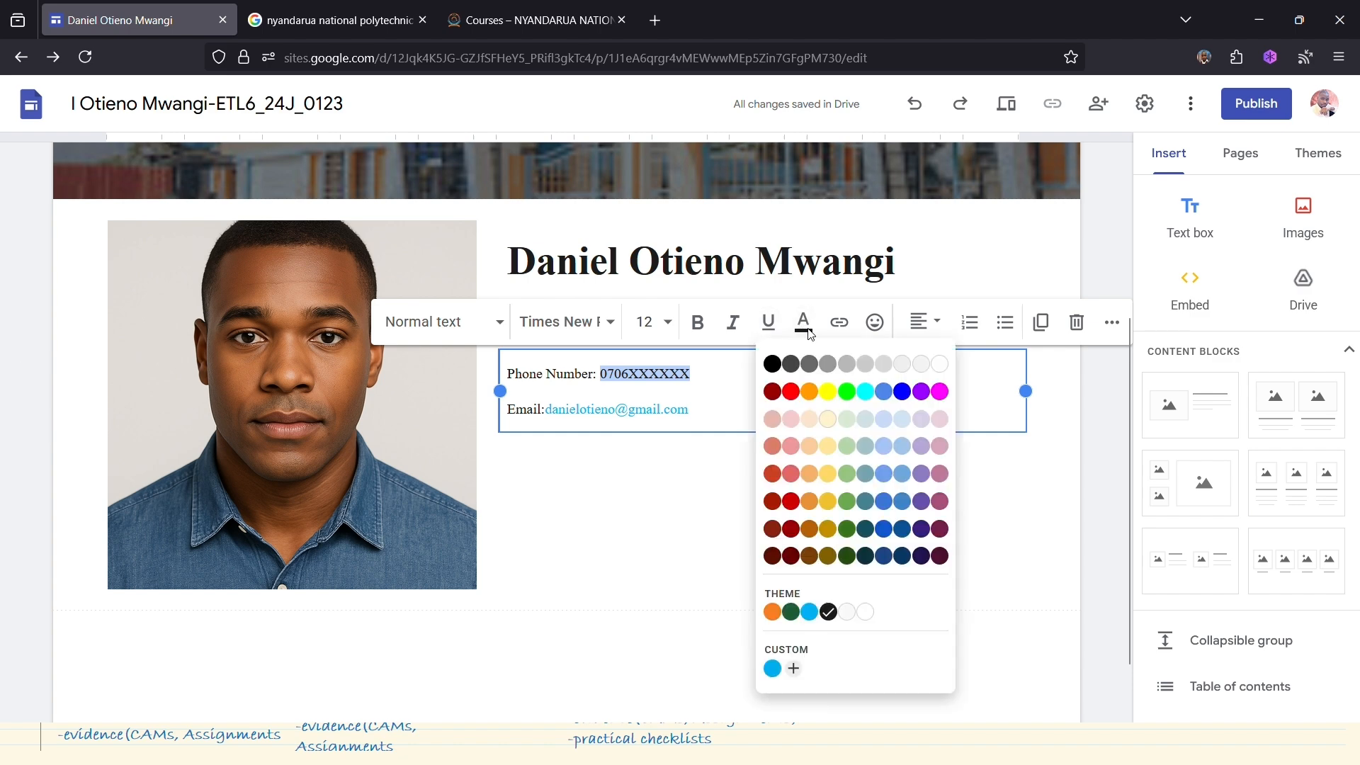
pyautogui.click(811, 611)
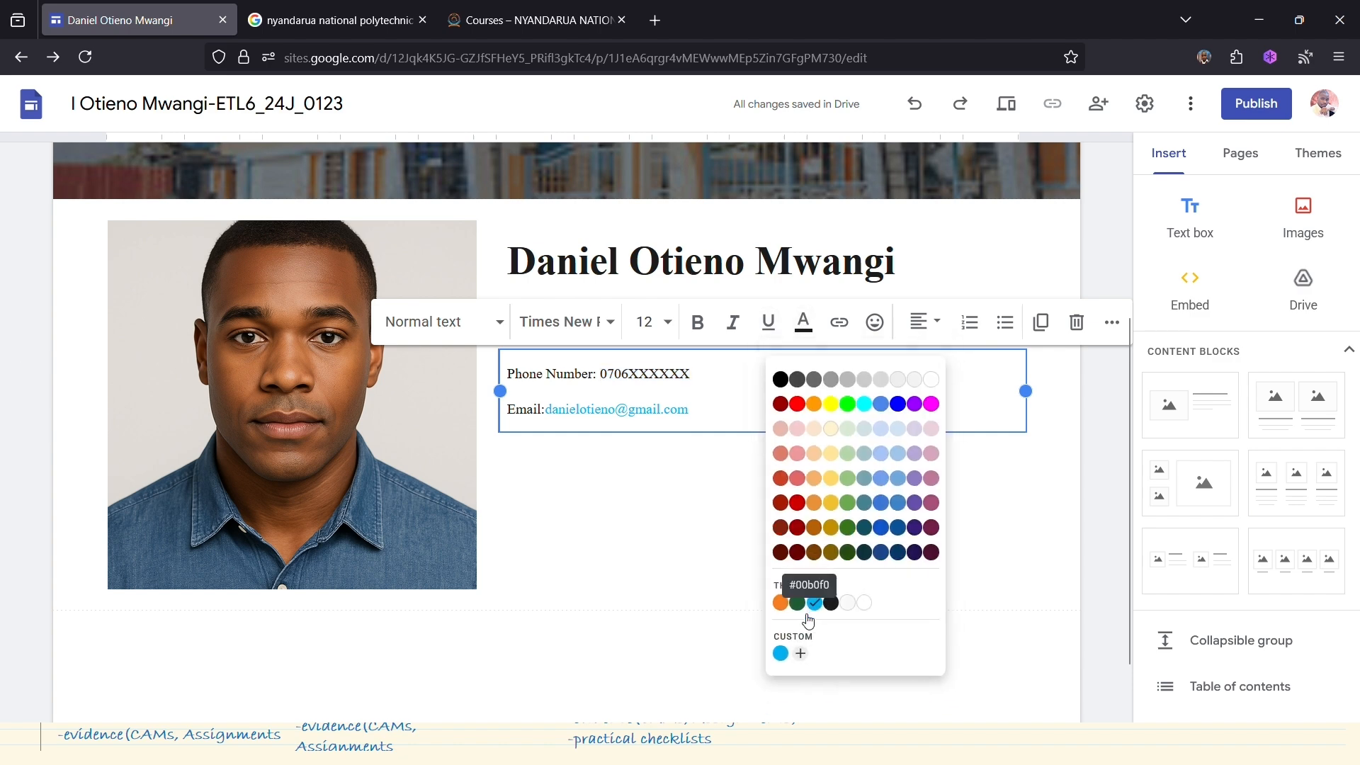
pyautogui.click(808, 331)
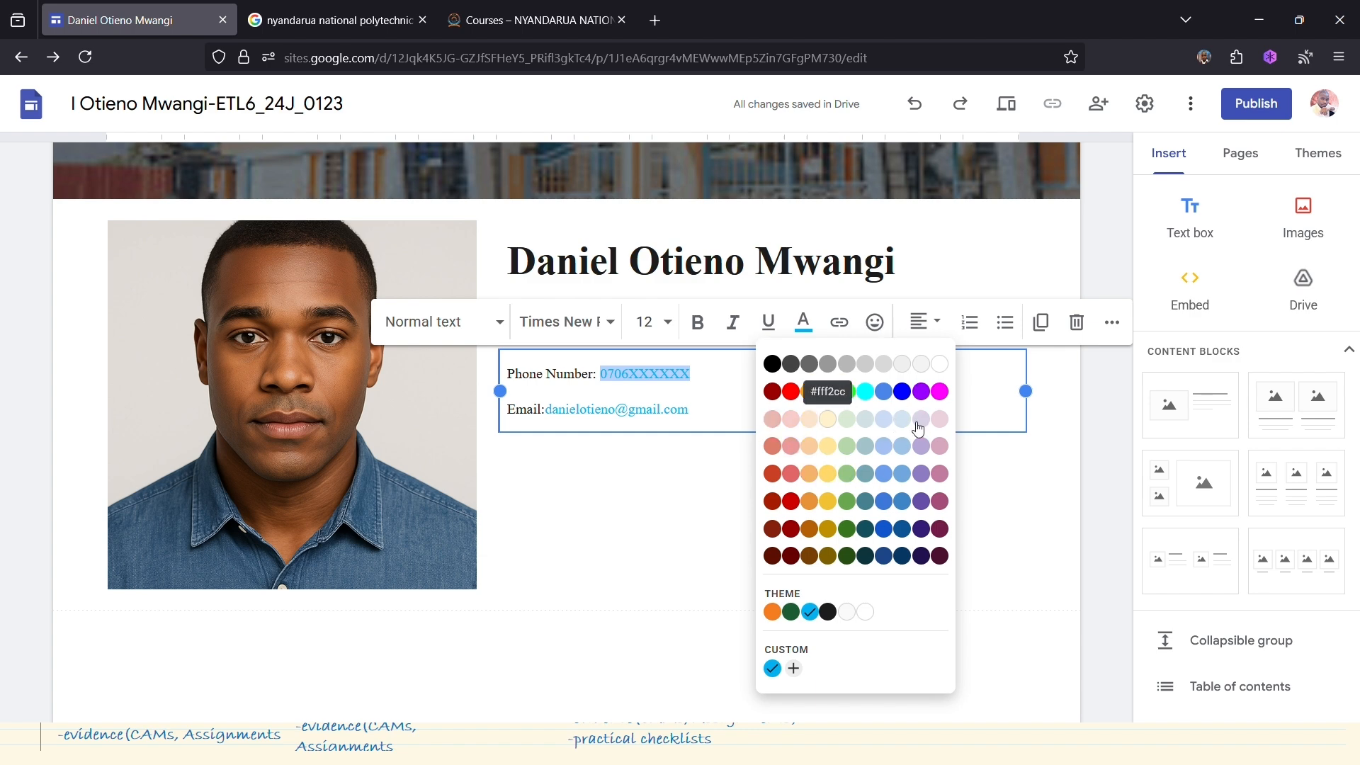
pyautogui.click(625, 526)
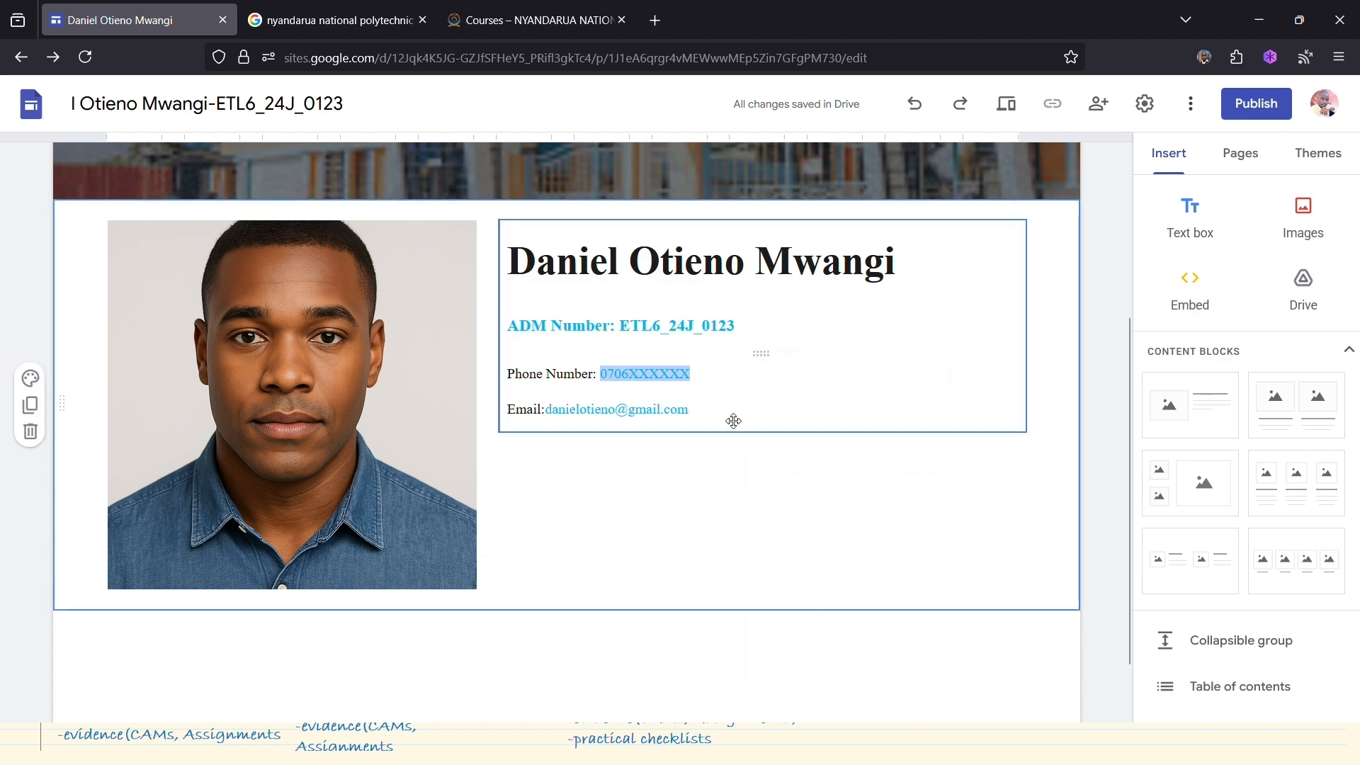
pyautogui.click(703, 408)
pyautogui.click(680, 478)
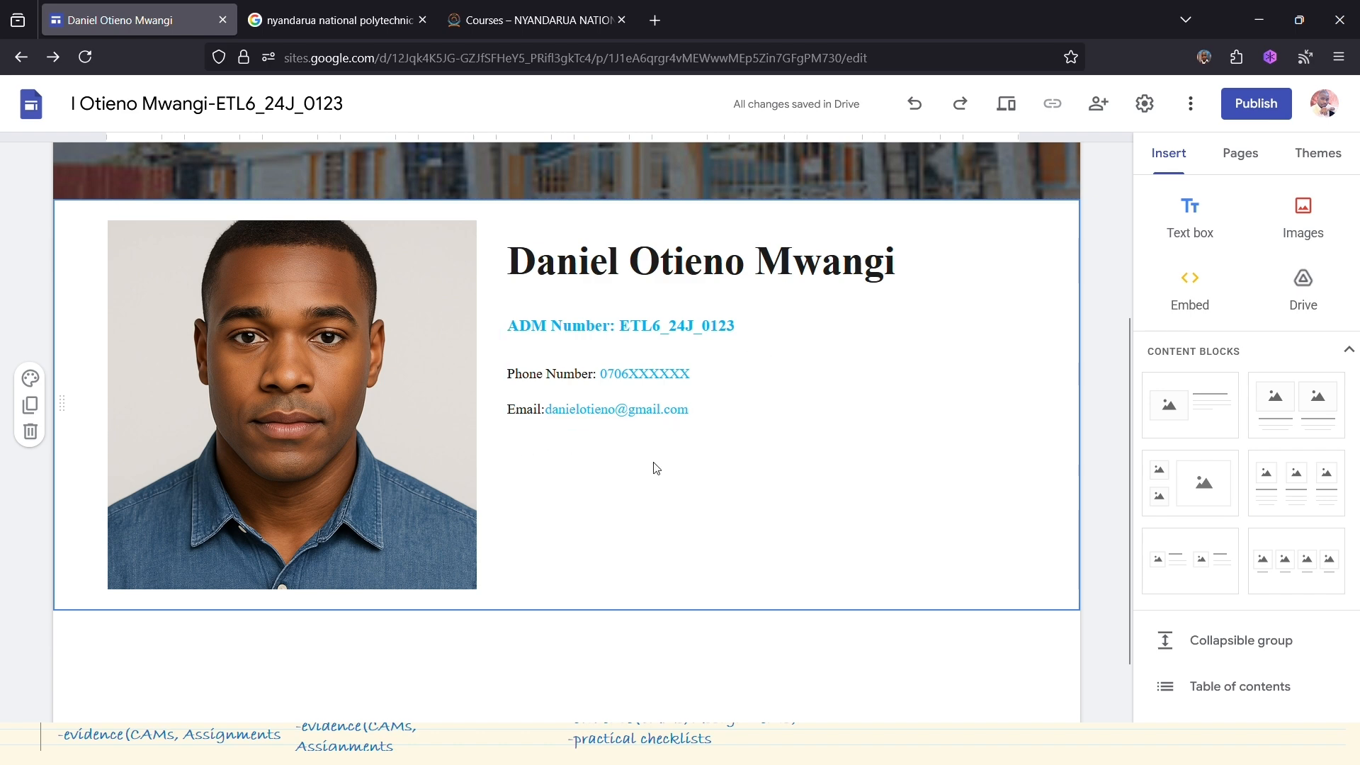
# Duplicate the phone and email text box, place the copy below it, and empty it
pyautogui.click(513, 407)
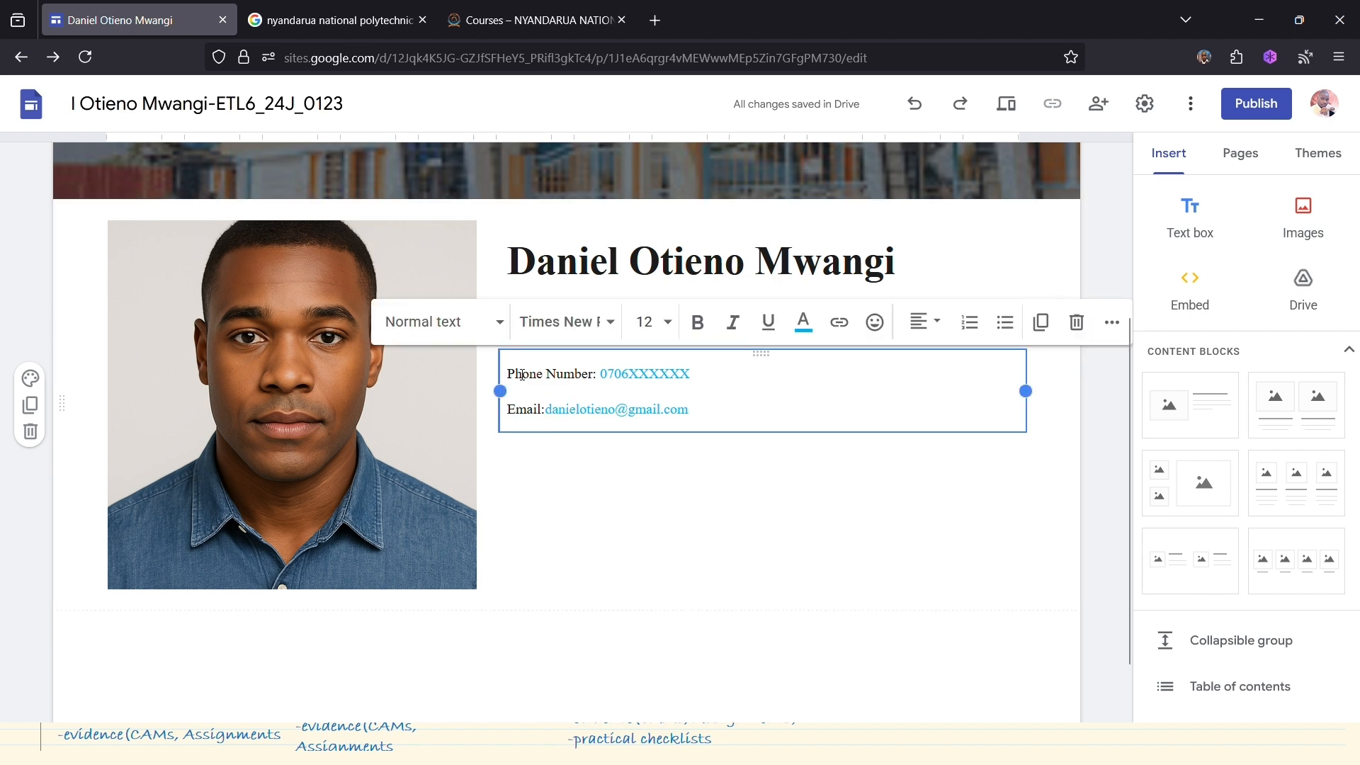
pyautogui.click(1041, 321)
pyautogui.moveTo(728, 501); pyautogui.dragTo(629, 477)
pyautogui.moveTo(627, 475); pyautogui.dragTo(593, 473)
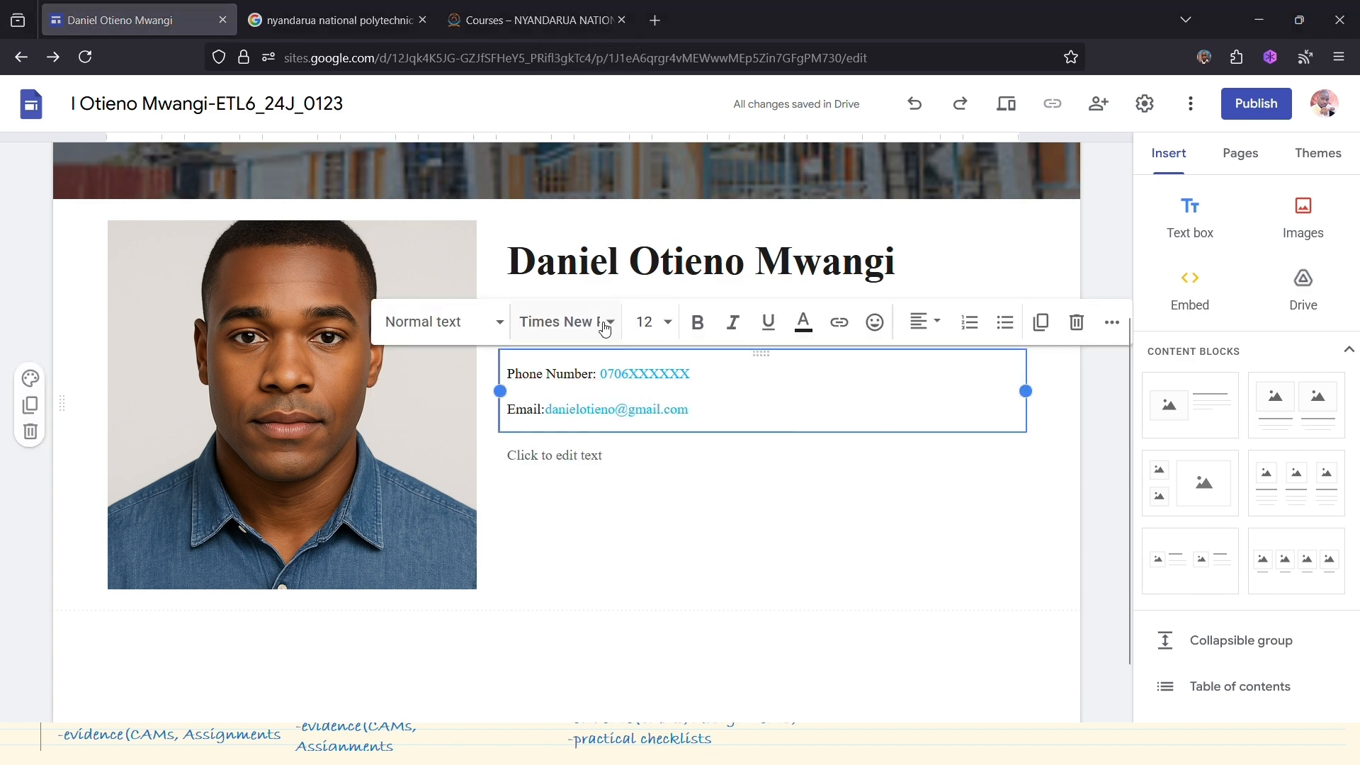
pyautogui.click(541, 456)
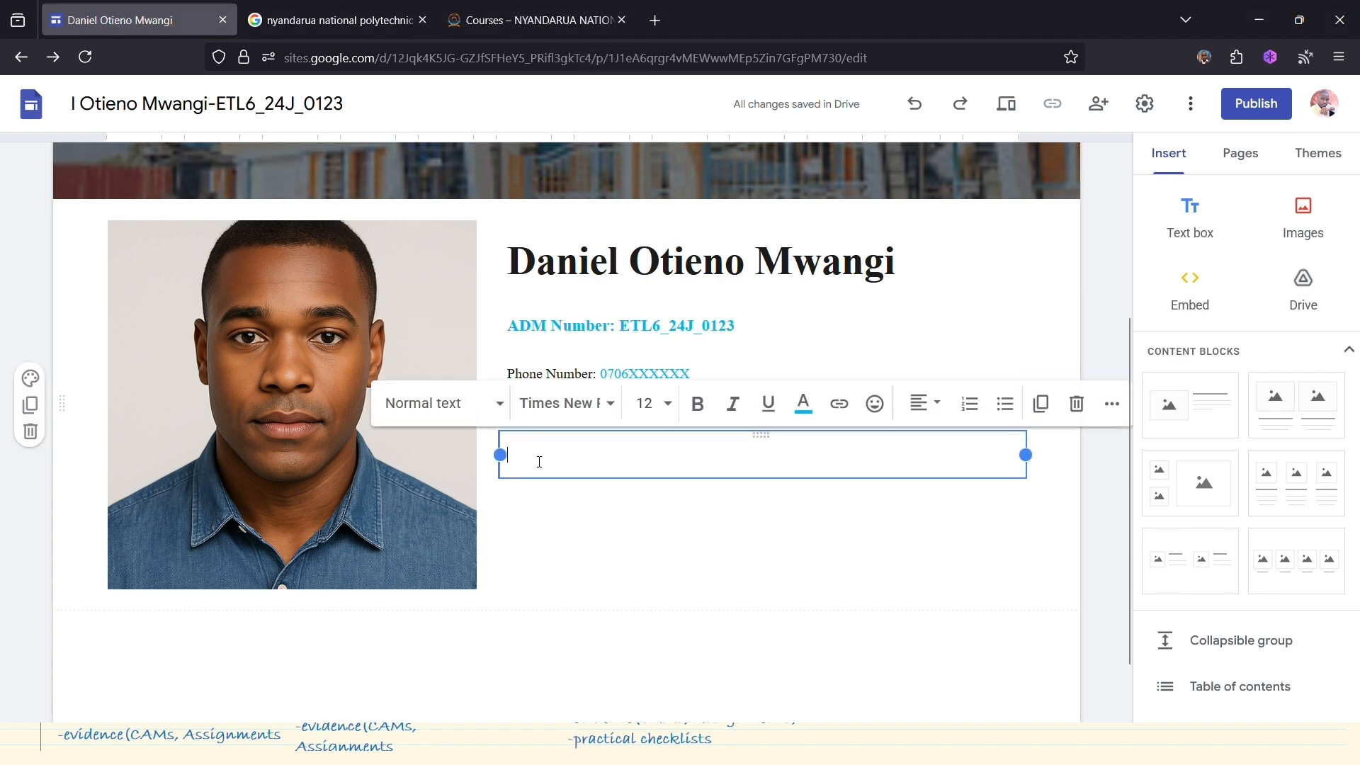
pyautogui.press('super')
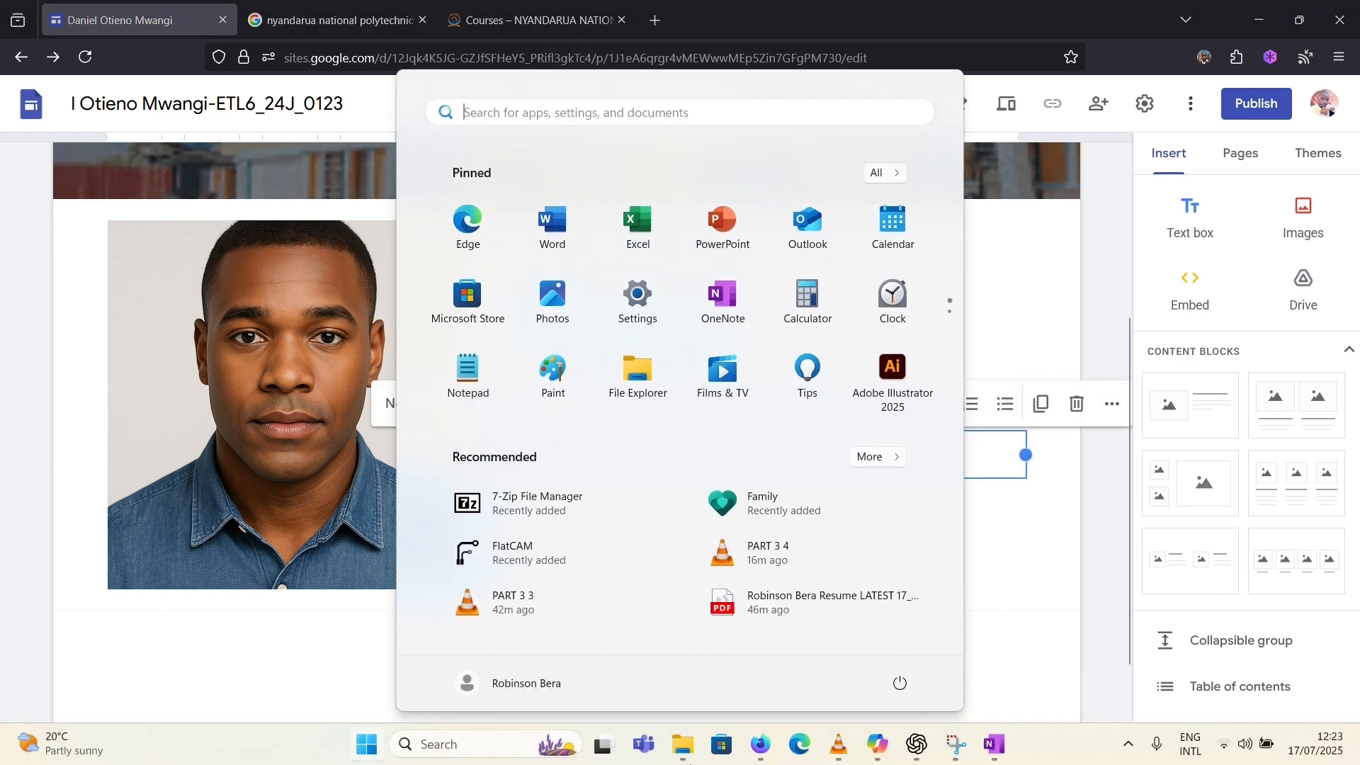
# Copy the first two paragraphs of Copilot's first-person biodata and return to the site editor
pyautogui.click(878, 745)
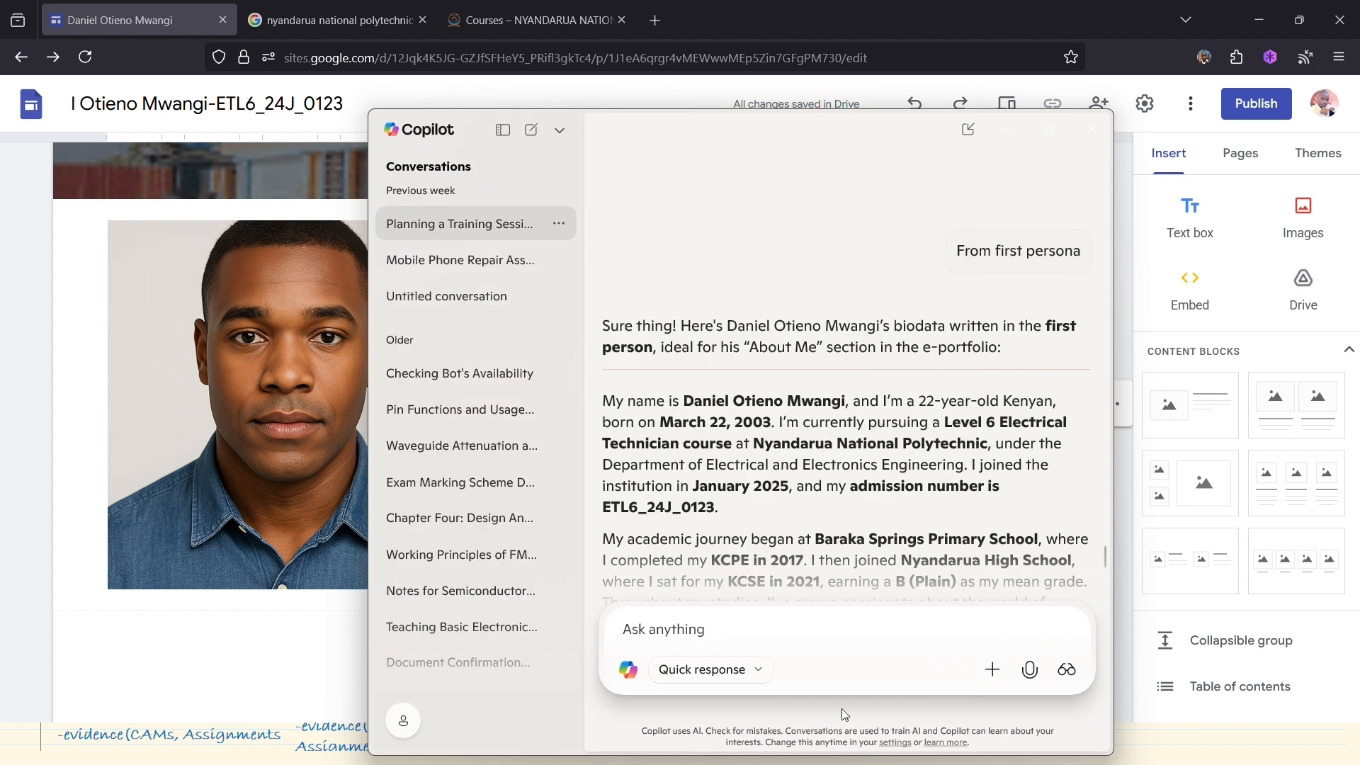
pyautogui.scroll(-3, 761, 458)
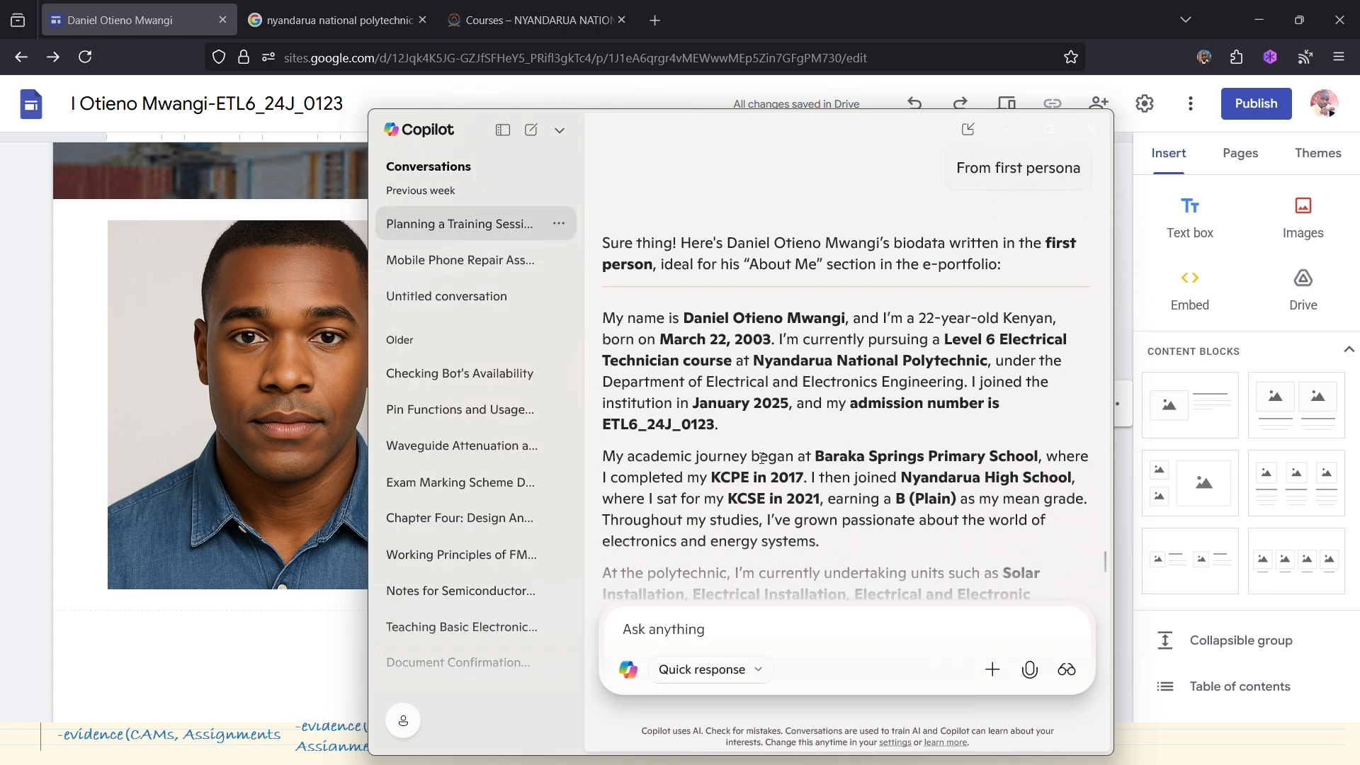
pyautogui.scroll(-3, 761, 458)
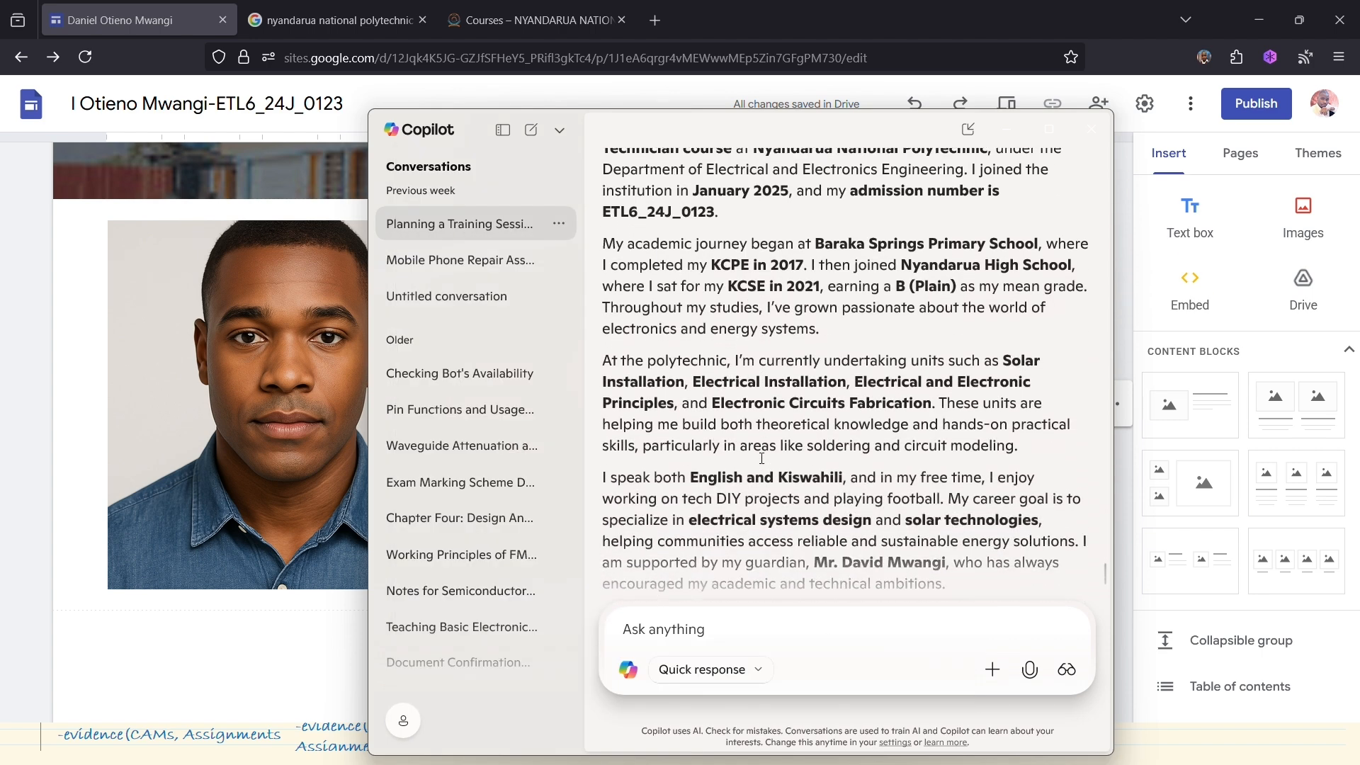
pyautogui.scroll(3, 762, 459)
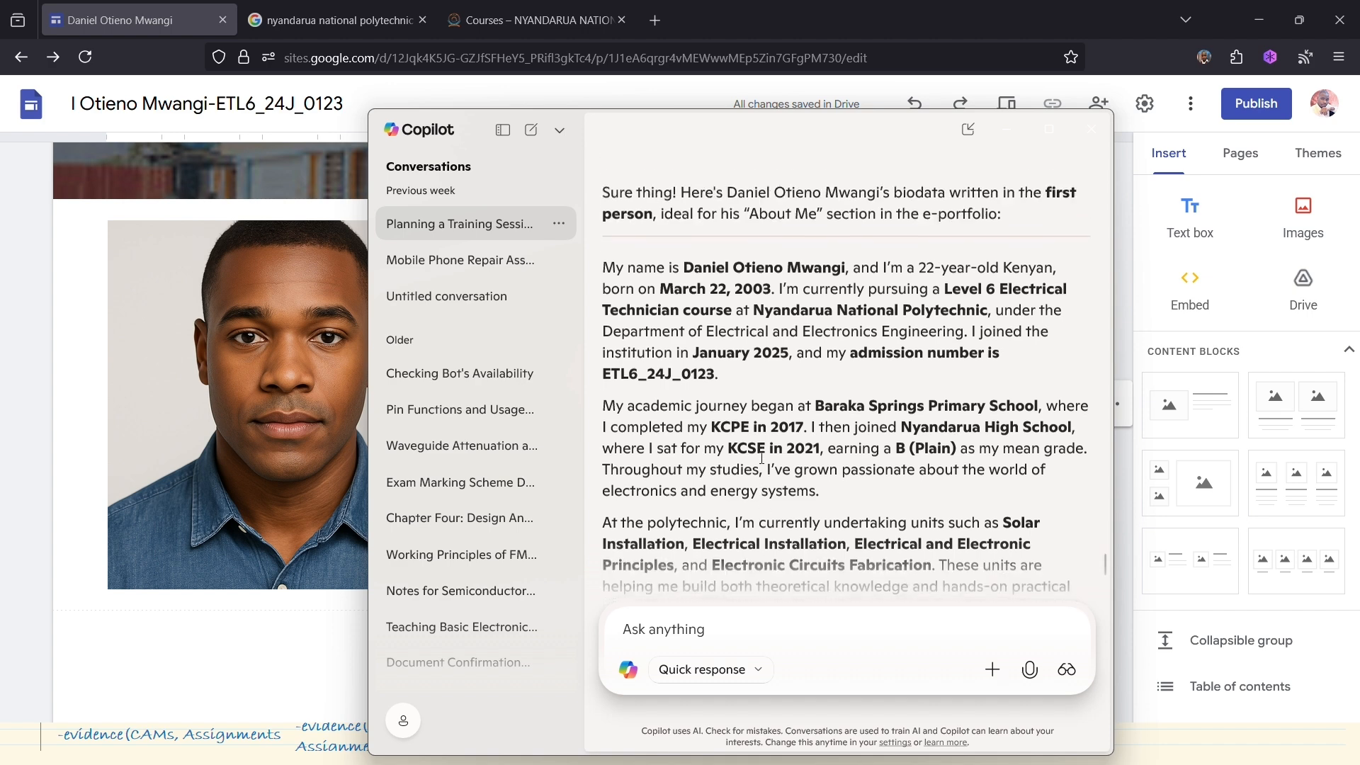
pyautogui.moveTo(607, 273); pyautogui.dragTo(865, 622)
pyautogui.moveTo(952, 627); pyautogui.dragTo(848, 499)
pyautogui.hotkey('ctrl', 'c')
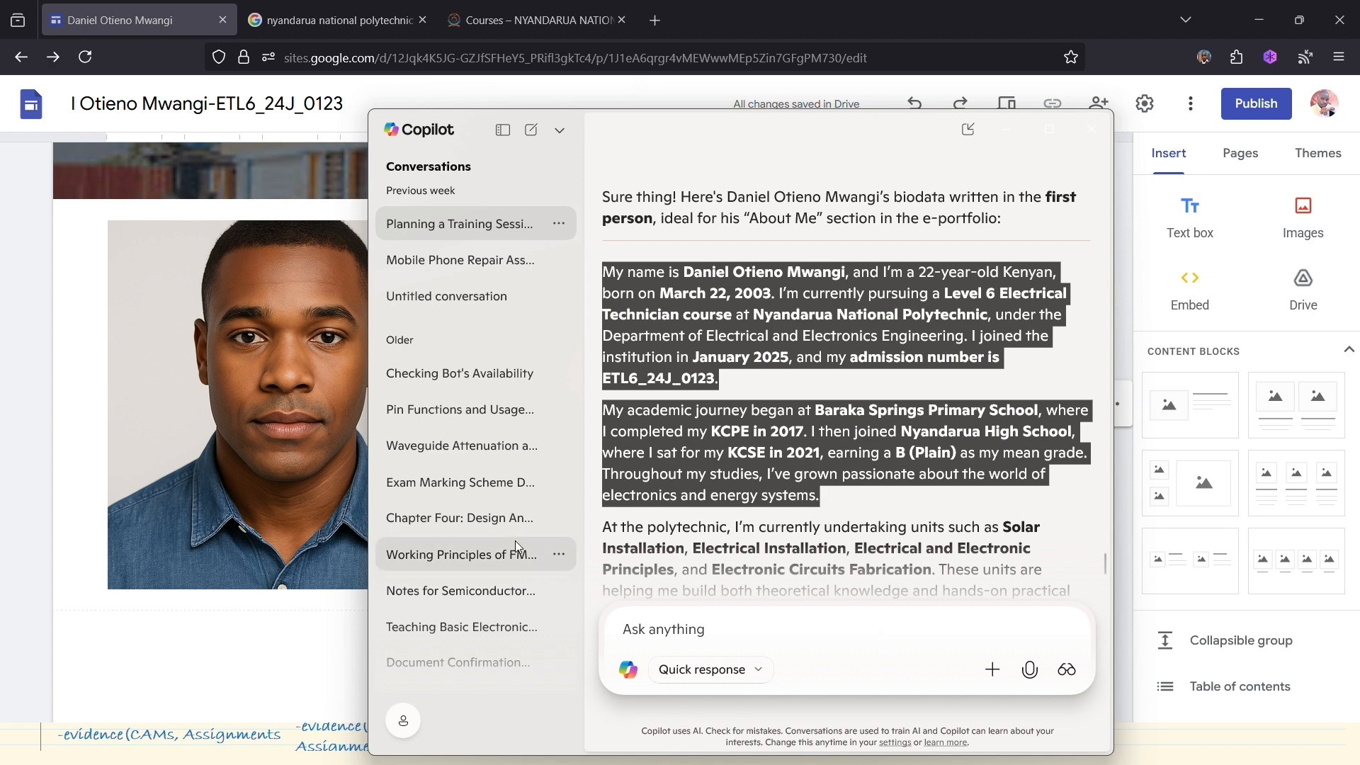
pyautogui.click(93, 632)
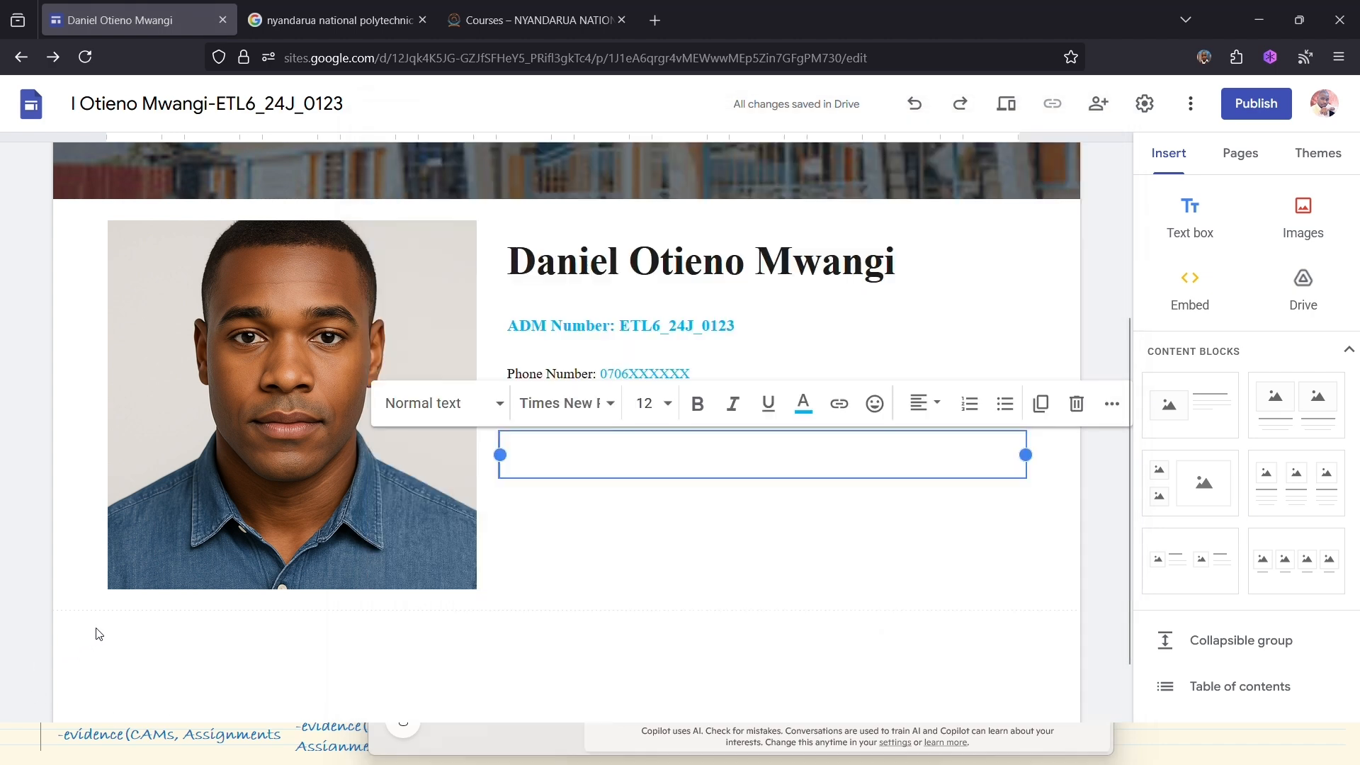
# Paste the two biodata paragraphs into the new box, with a 'Description About' heading naming the student above
pyautogui.click(549, 453)
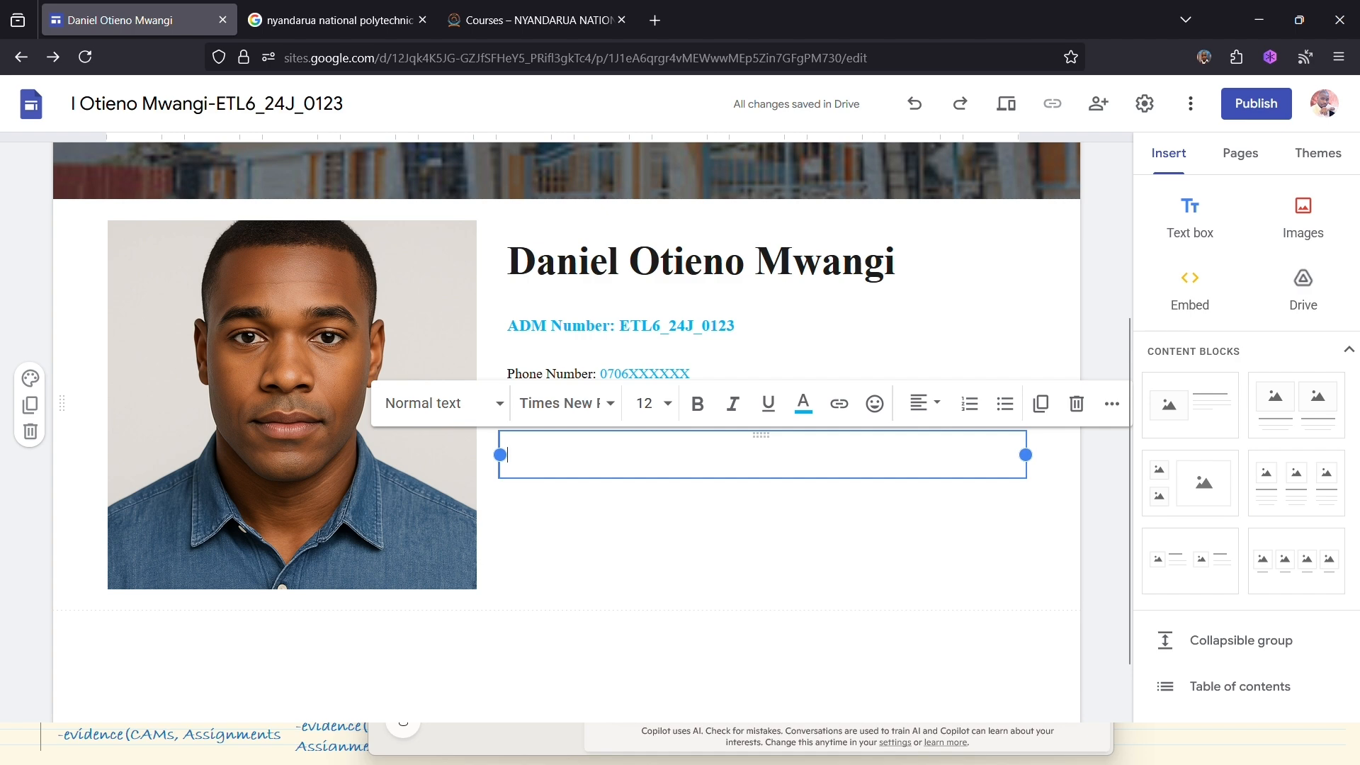
pyautogui.hotkey('ctrl', 'v')
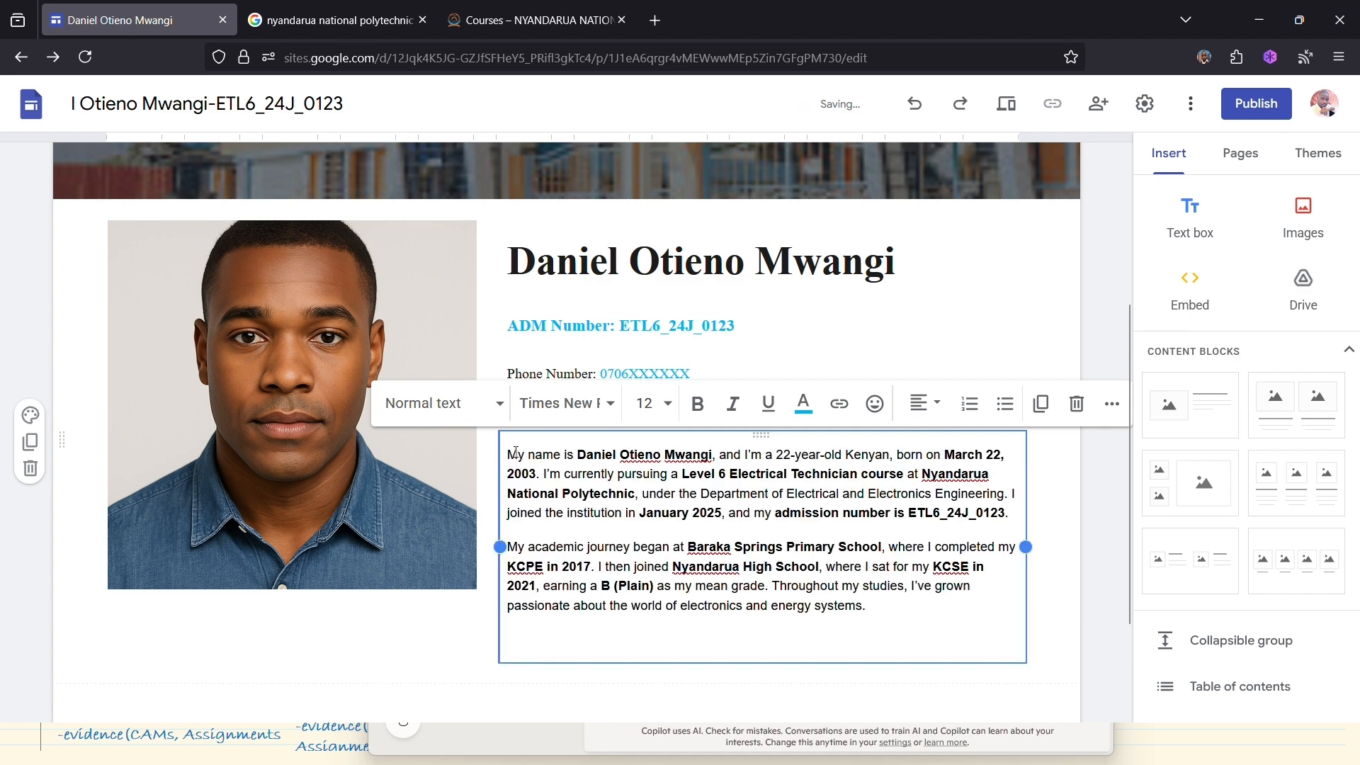
pyautogui.click(509, 454)
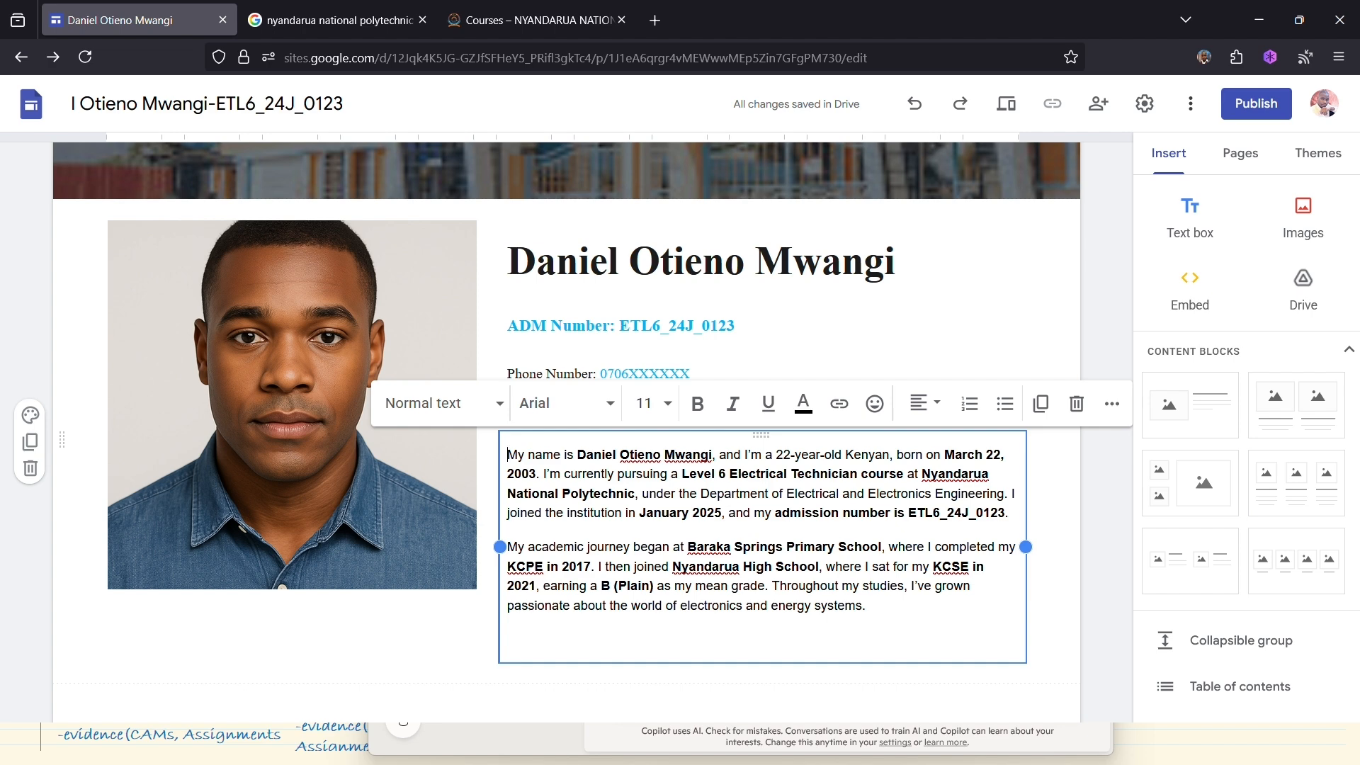
pyautogui.press('Return')
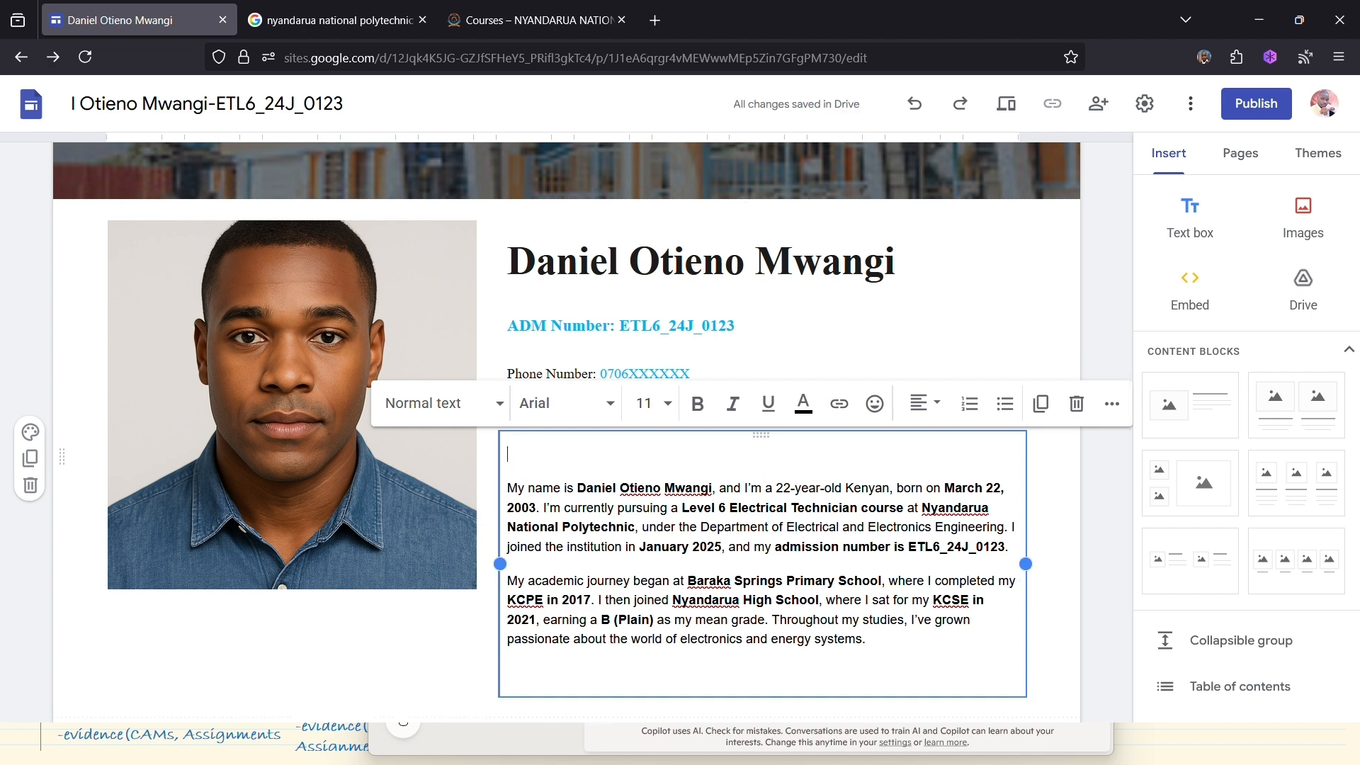
pyautogui.write('Descriptio')
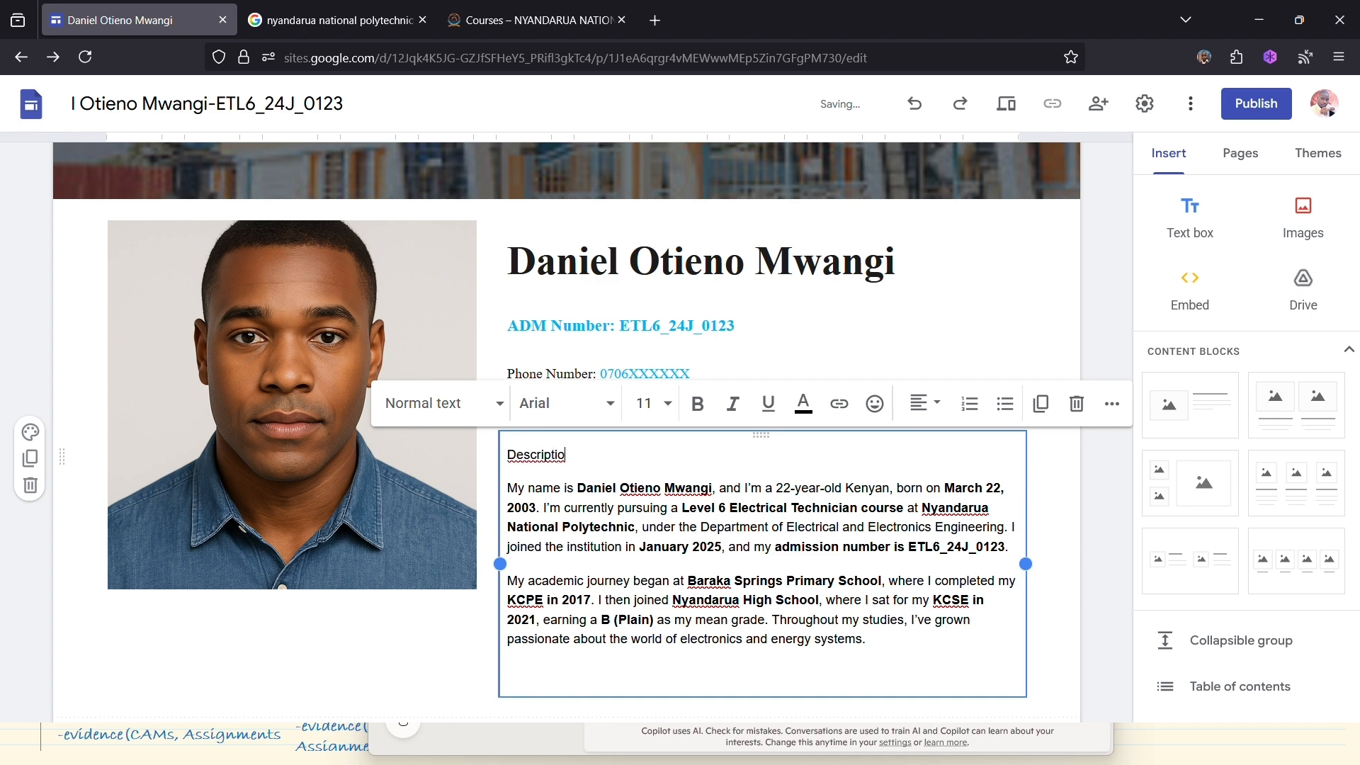
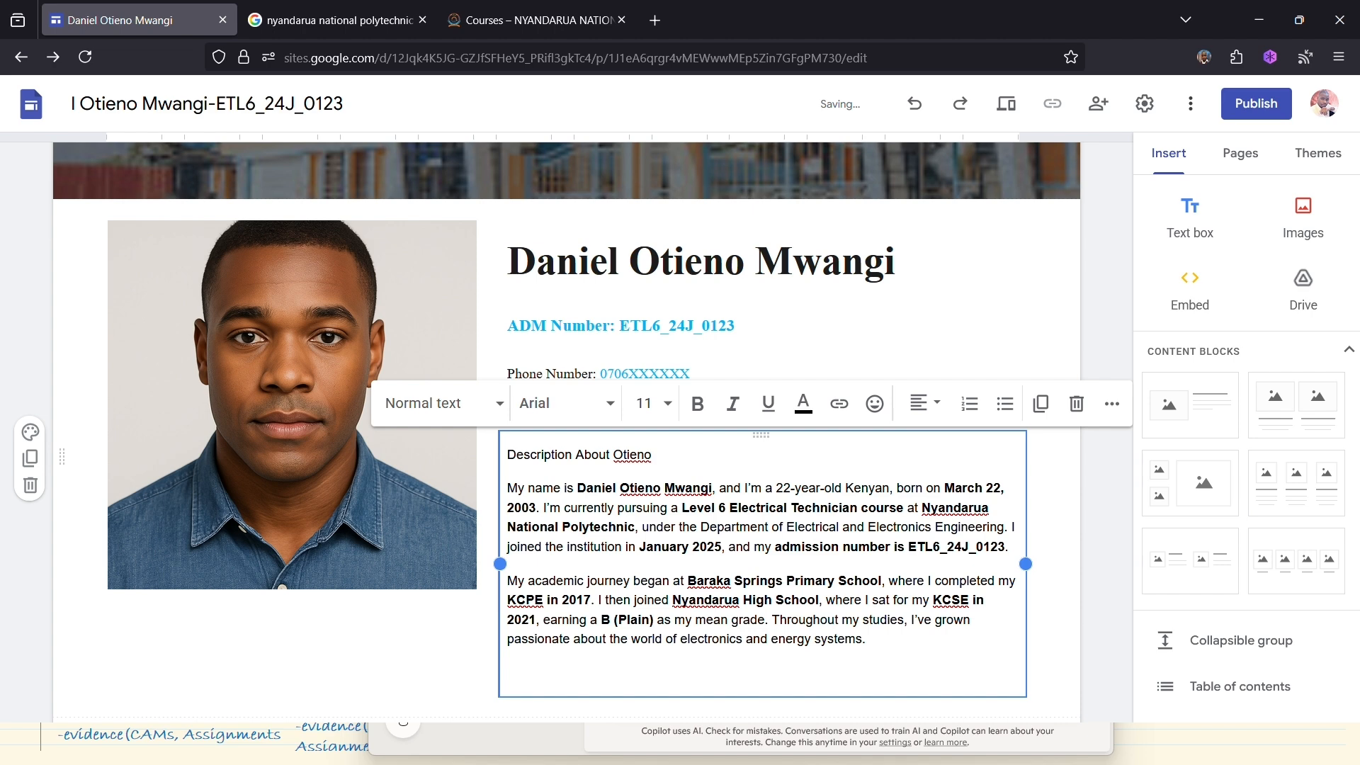
# Make the student's name in the description heading orange (#f57c20) and bold
pyautogui.moveTo(702, 456); pyautogui.dragTo(613, 456)
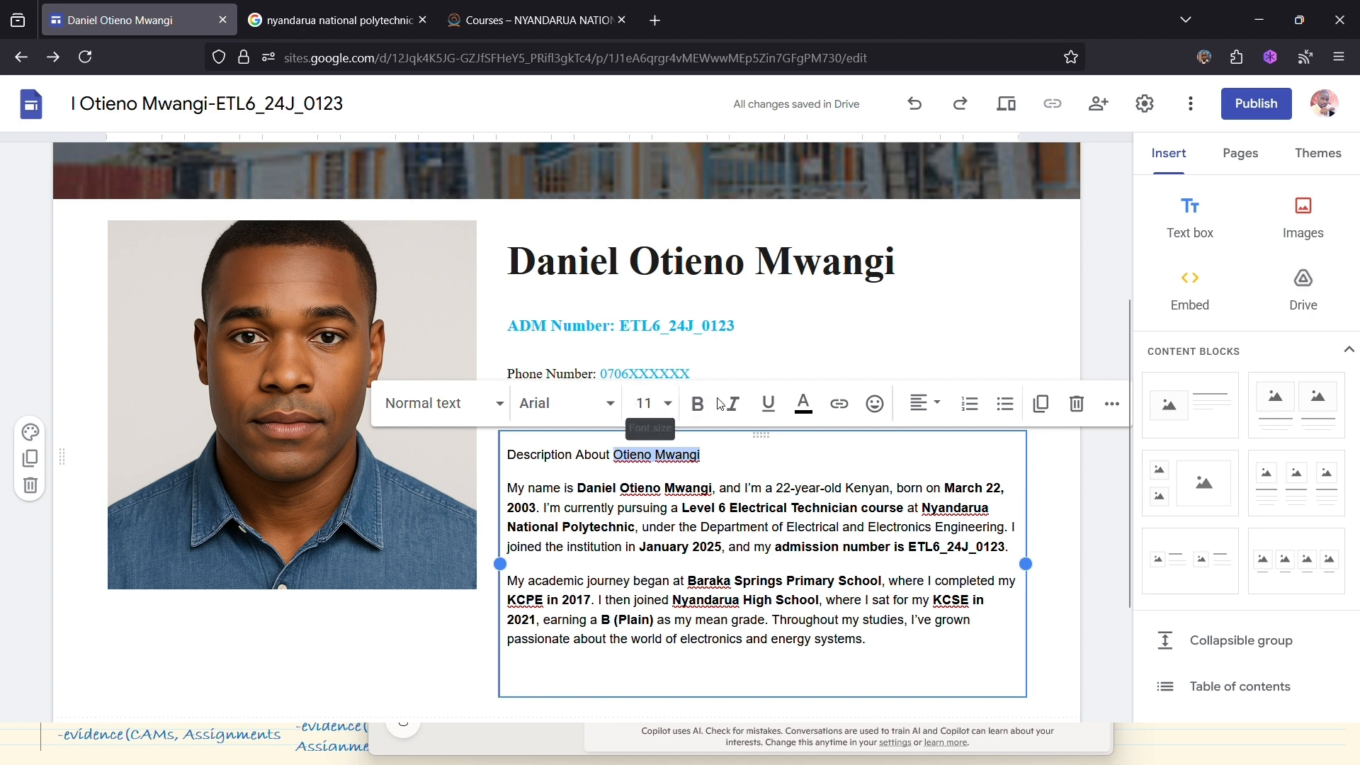
pyautogui.click(804, 404)
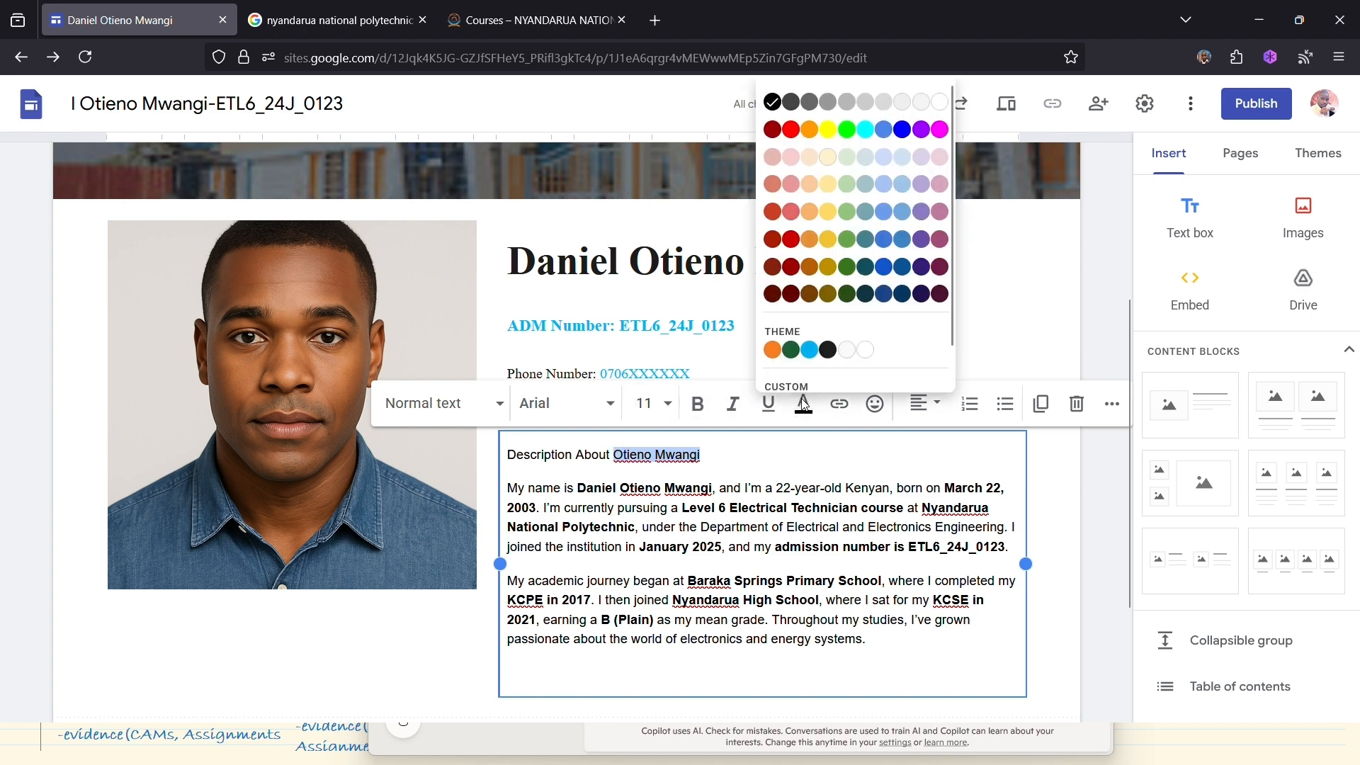
pyautogui.click(770, 347)
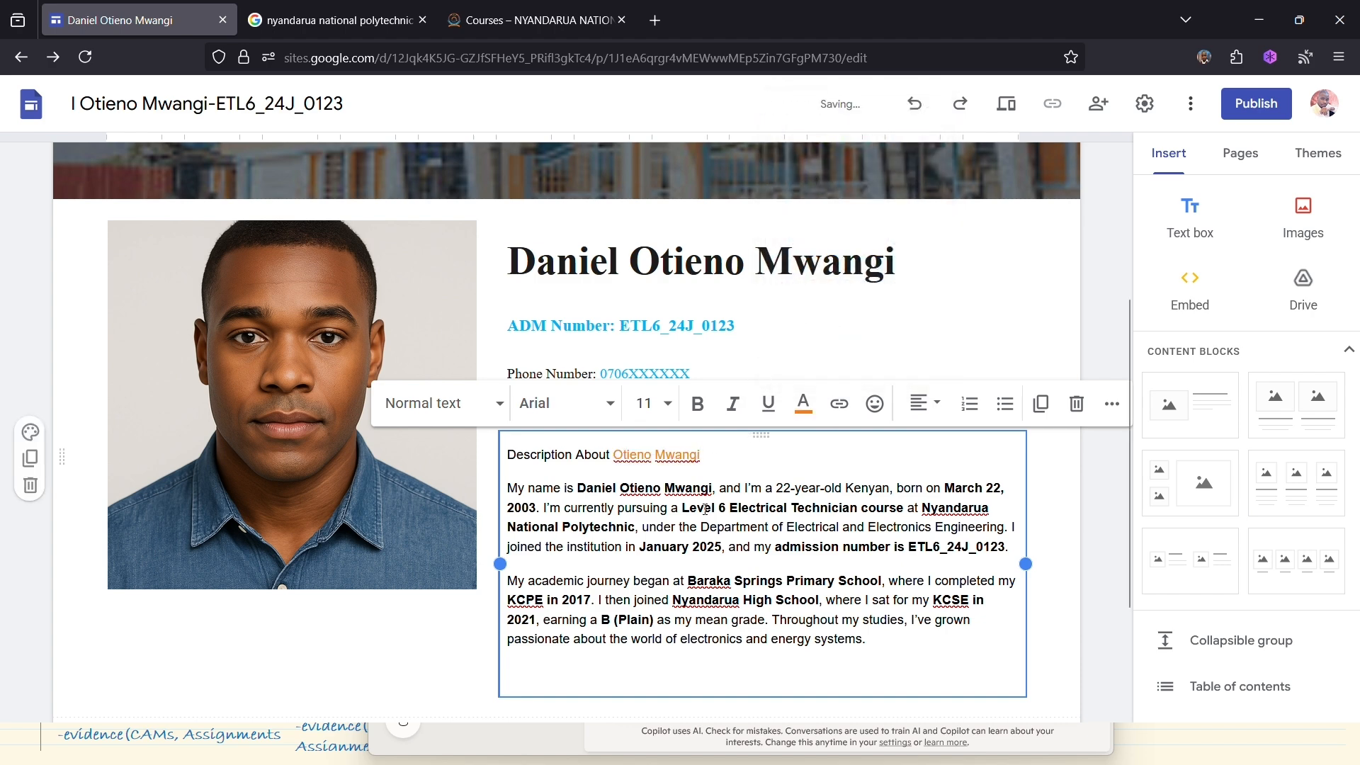
pyautogui.click(467, 604)
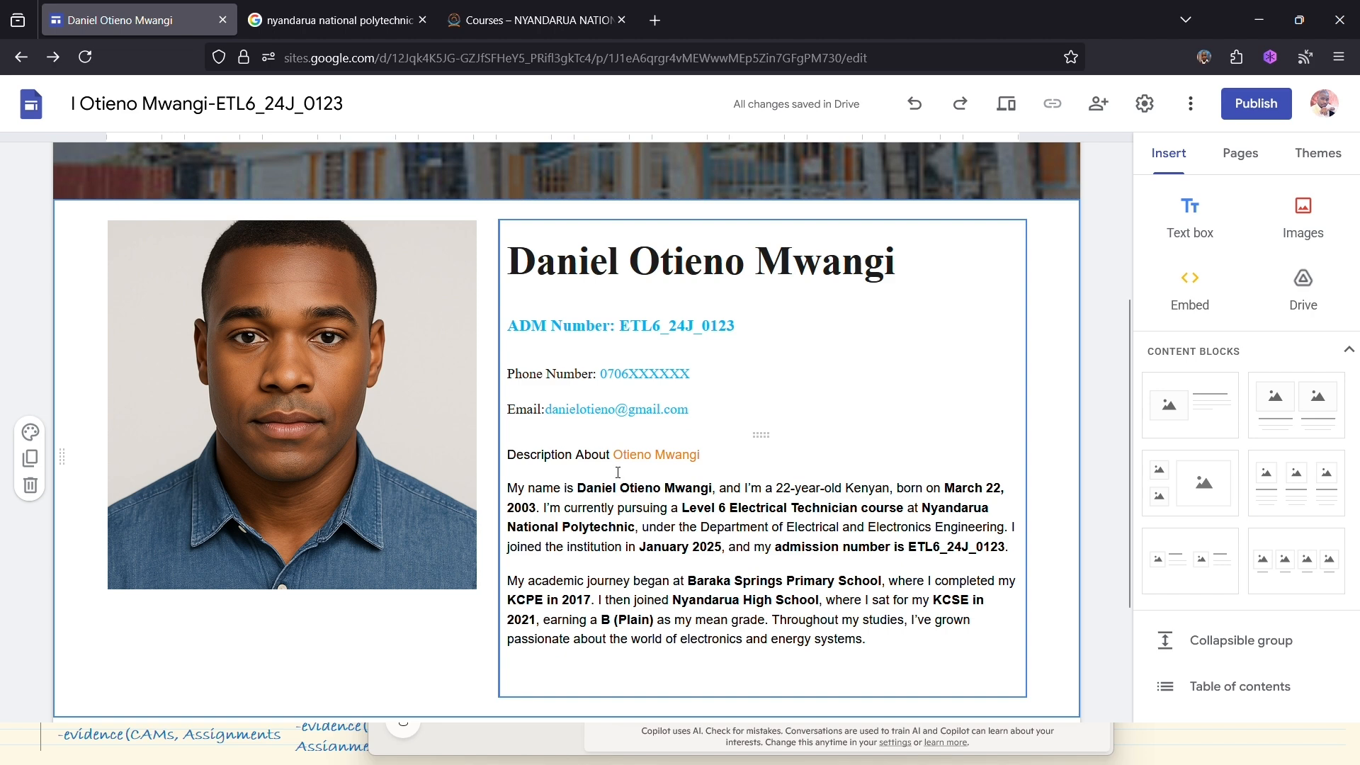
pyautogui.moveTo(700, 454); pyautogui.dragTo(624, 455)
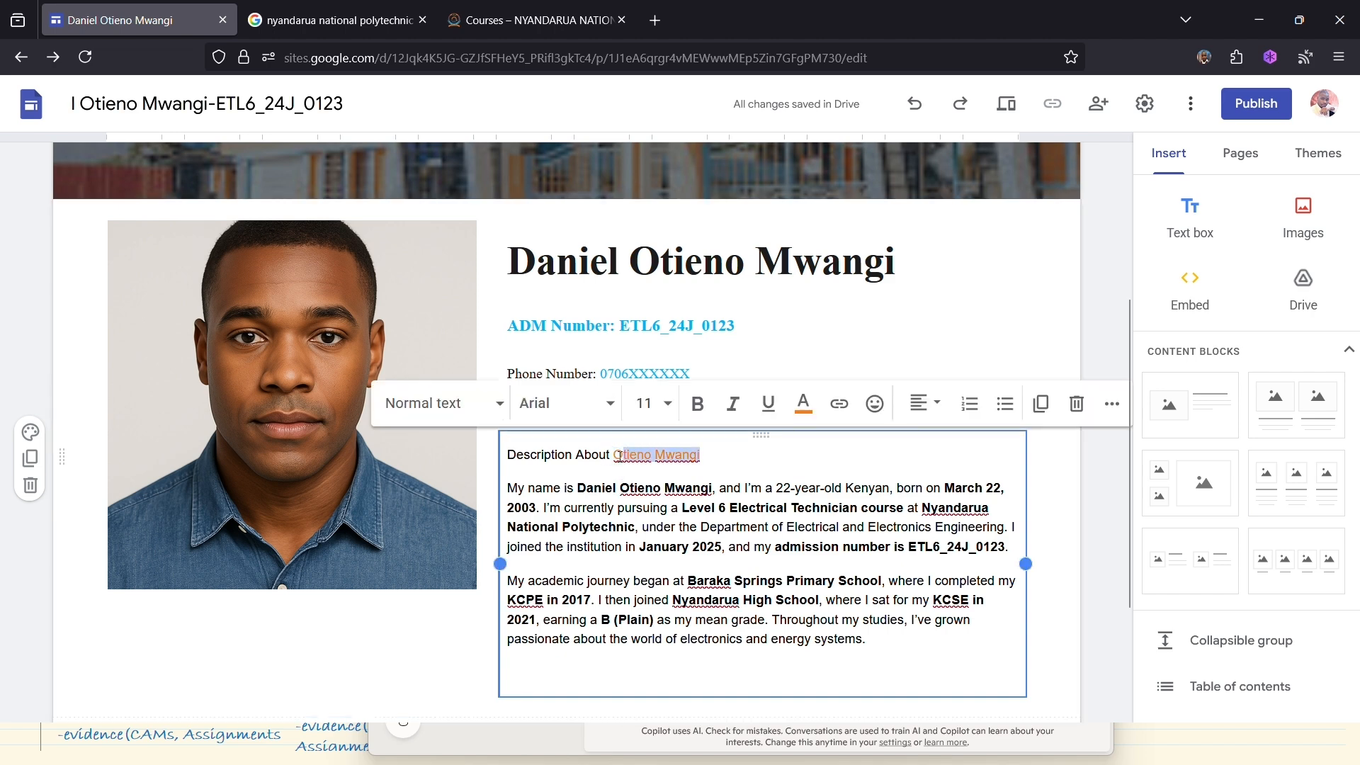
pyautogui.click(701, 404)
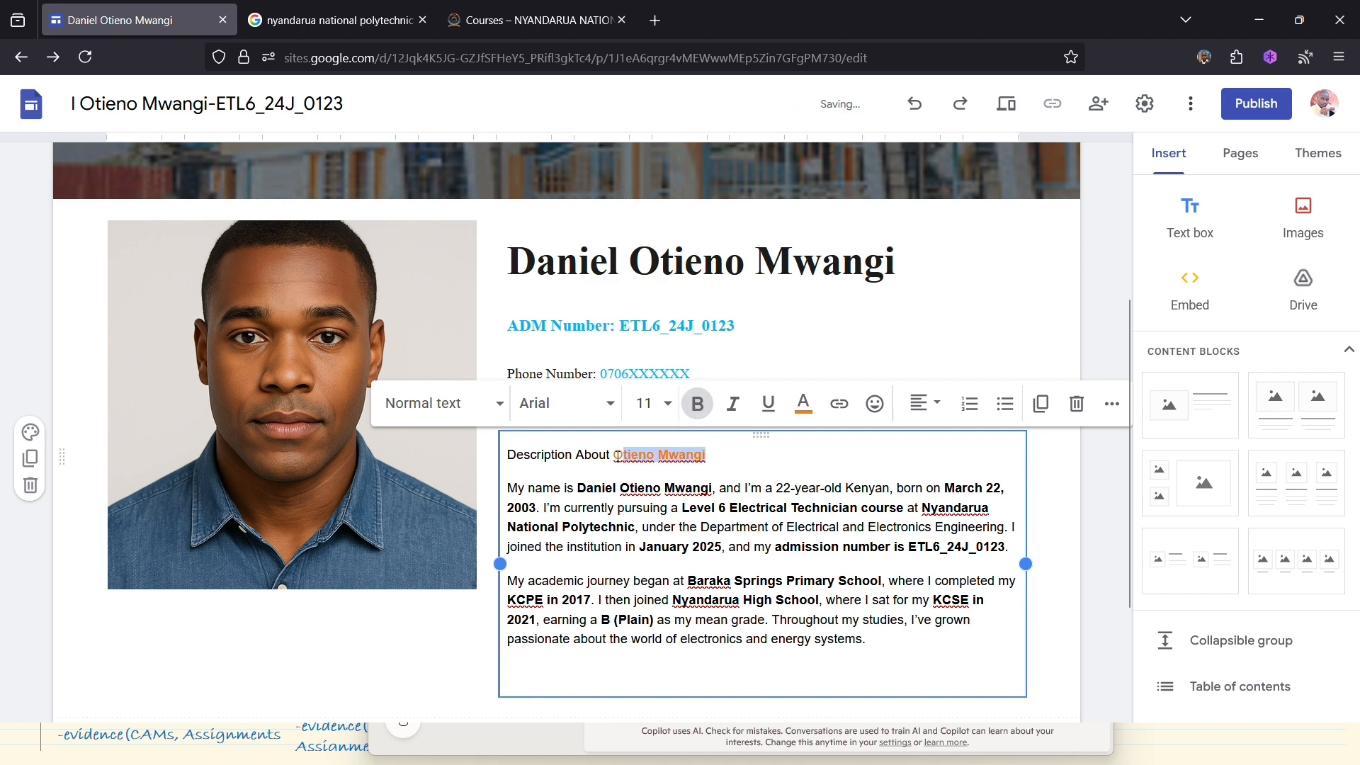
pyautogui.moveTo(615, 456); pyautogui.dragTo(625, 456)
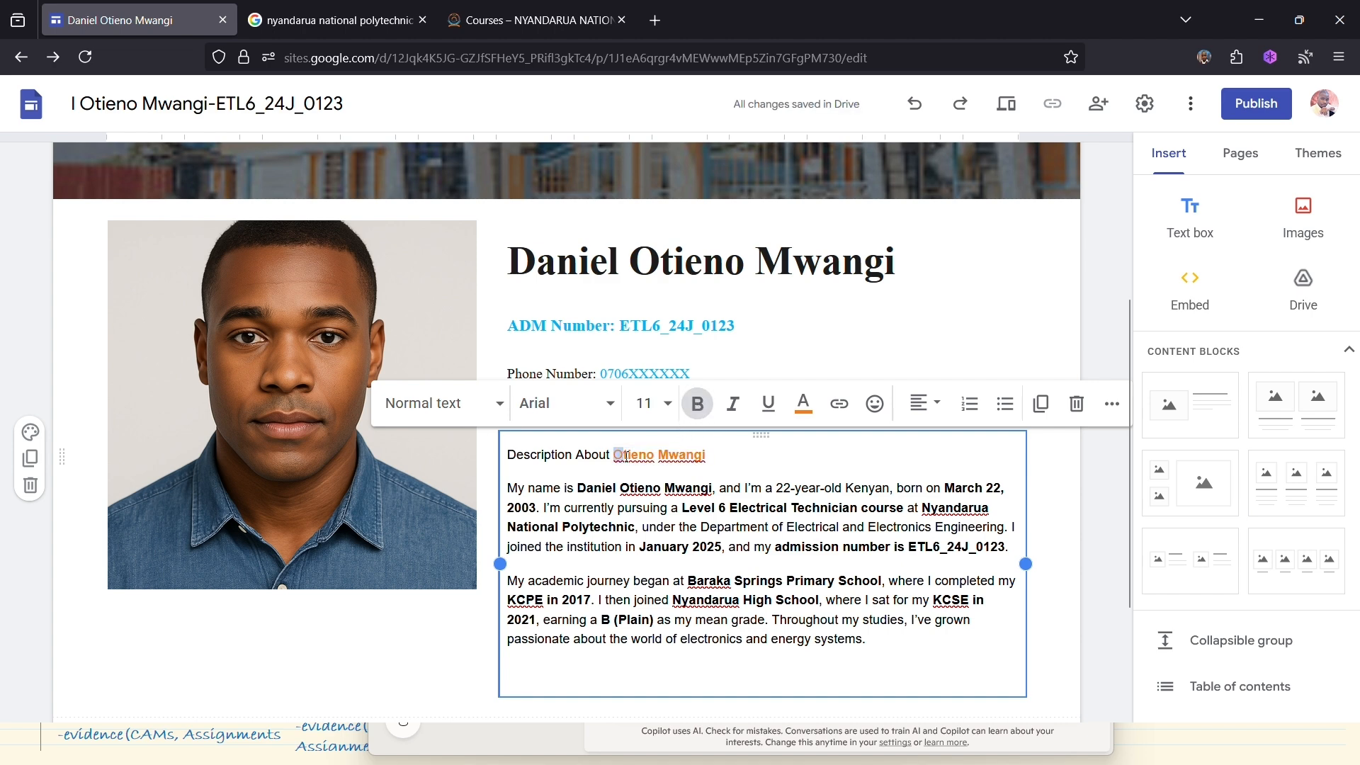
pyautogui.click(698, 405)
pyautogui.click(695, 455)
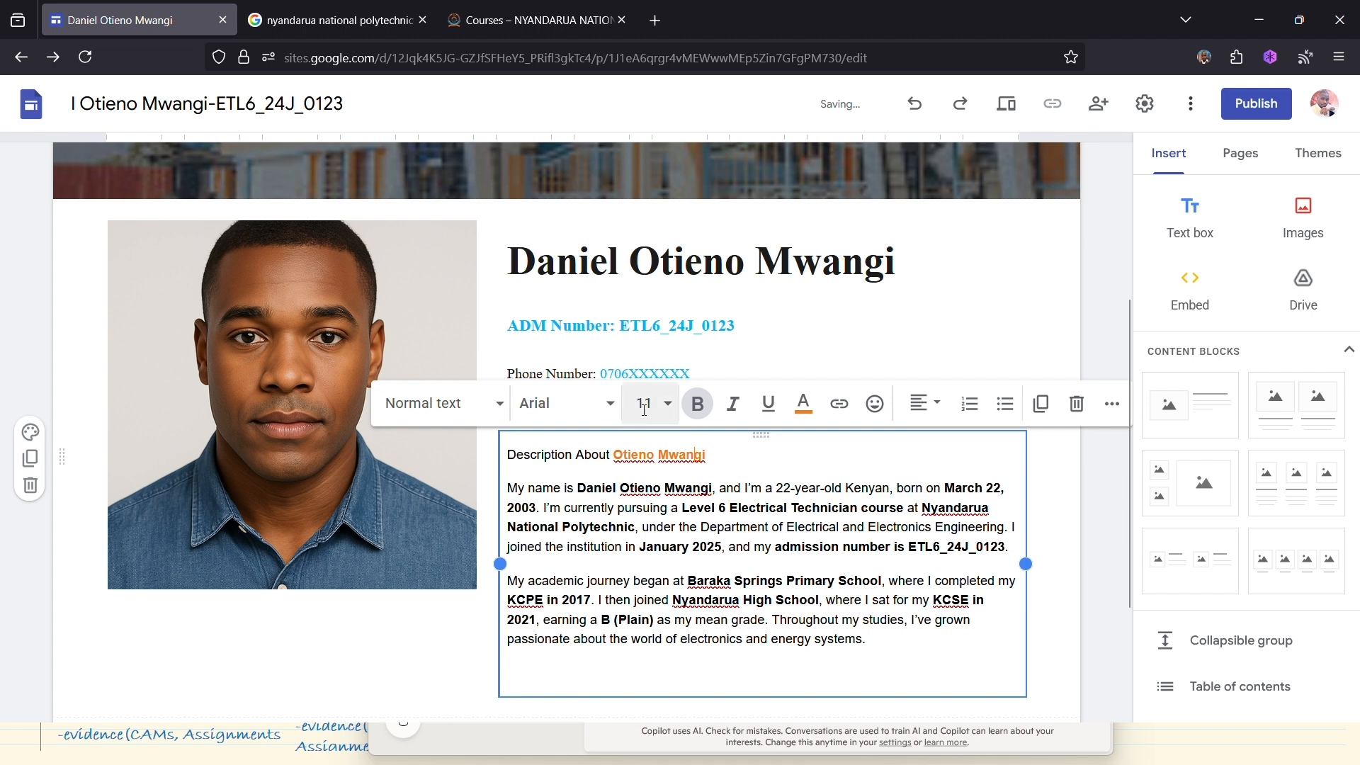
pyautogui.click(600, 459)
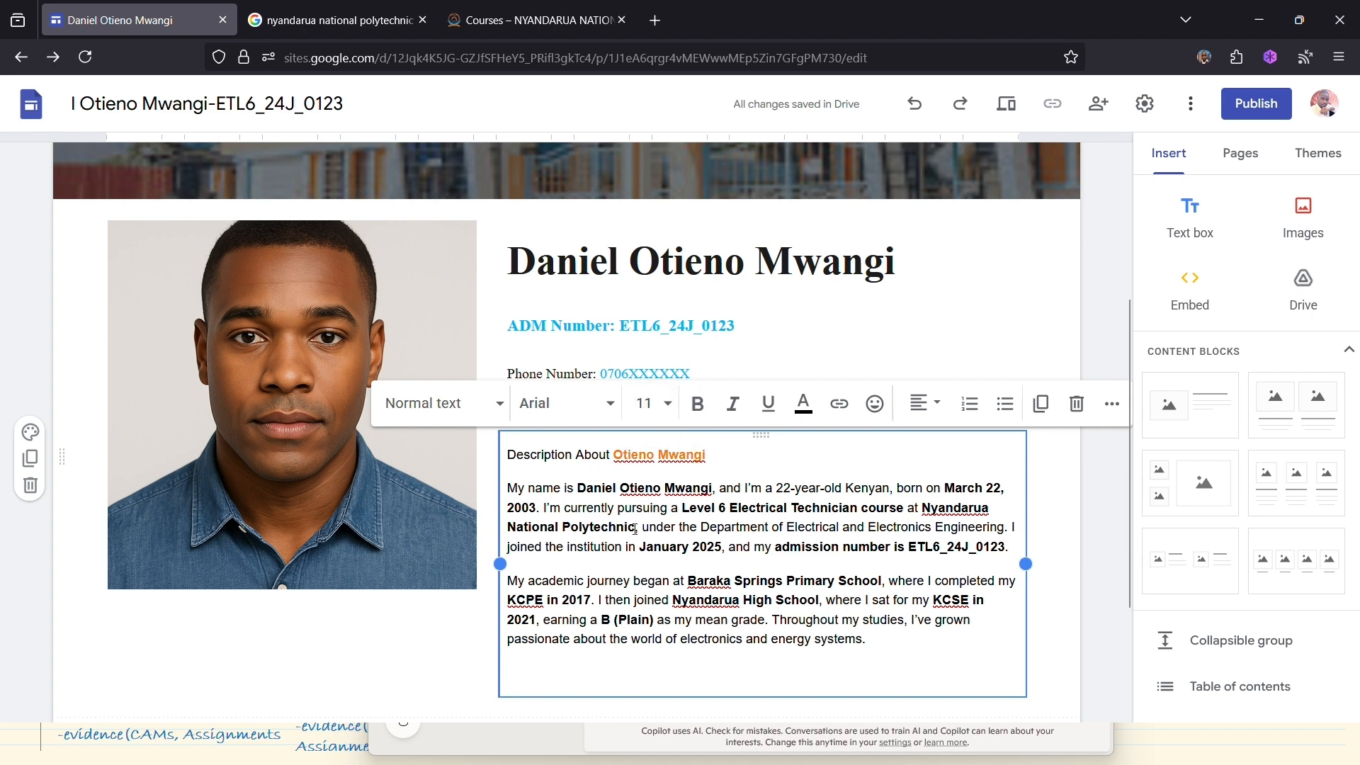
pyautogui.scroll(-1, 635, 530)
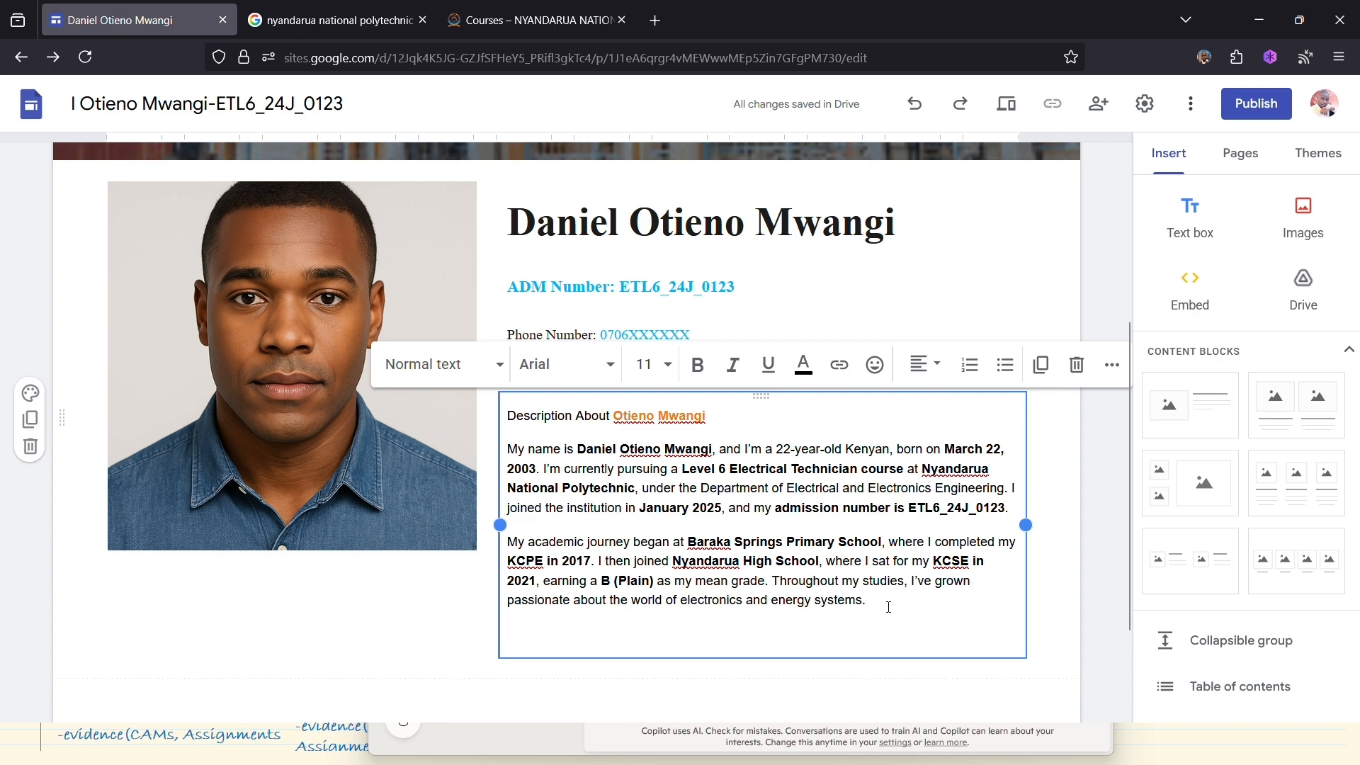
# Copy Copilot's remaining bio paragraphs on polytechnic units, languages and career goals through 'ambitions.'
pyautogui.press('super')
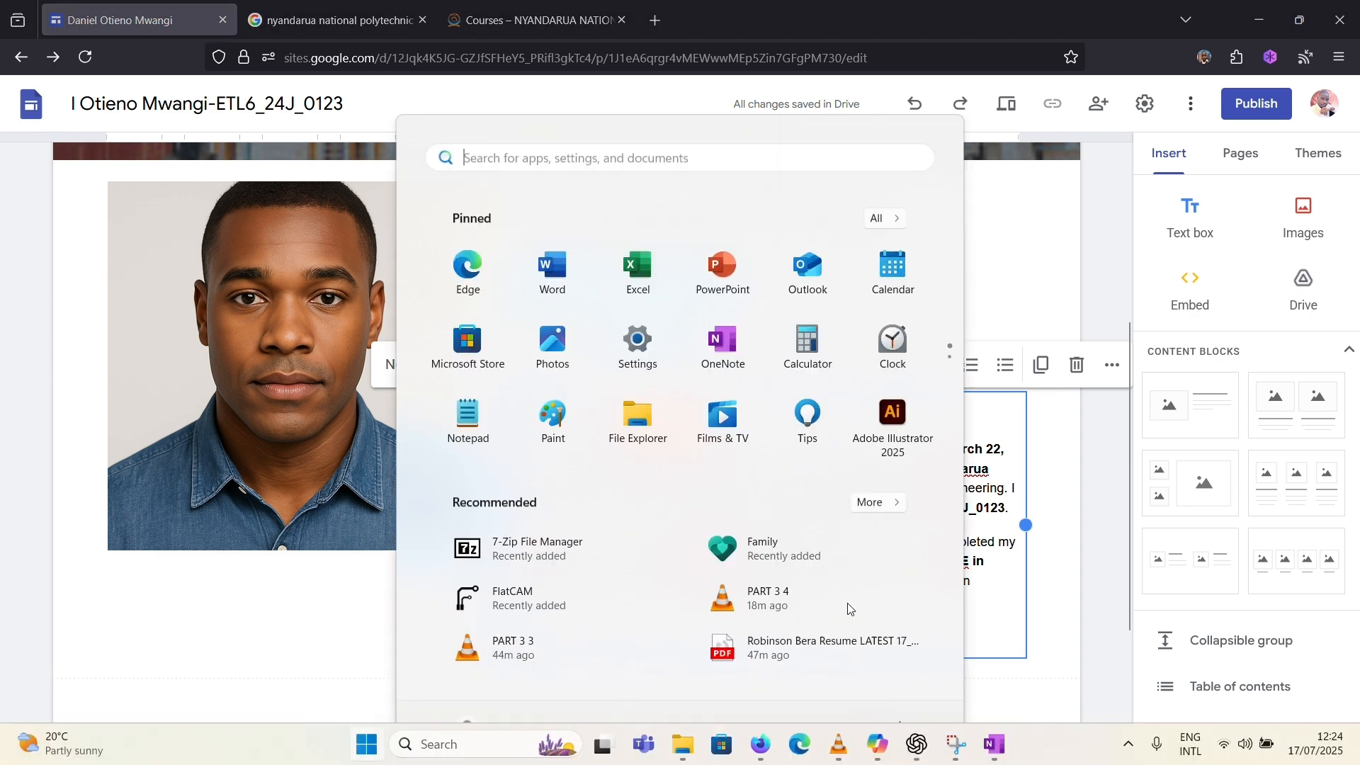
pyautogui.click(878, 744)
pyautogui.scroll(-2, 843, 527)
pyautogui.scroll(-2, 843, 528)
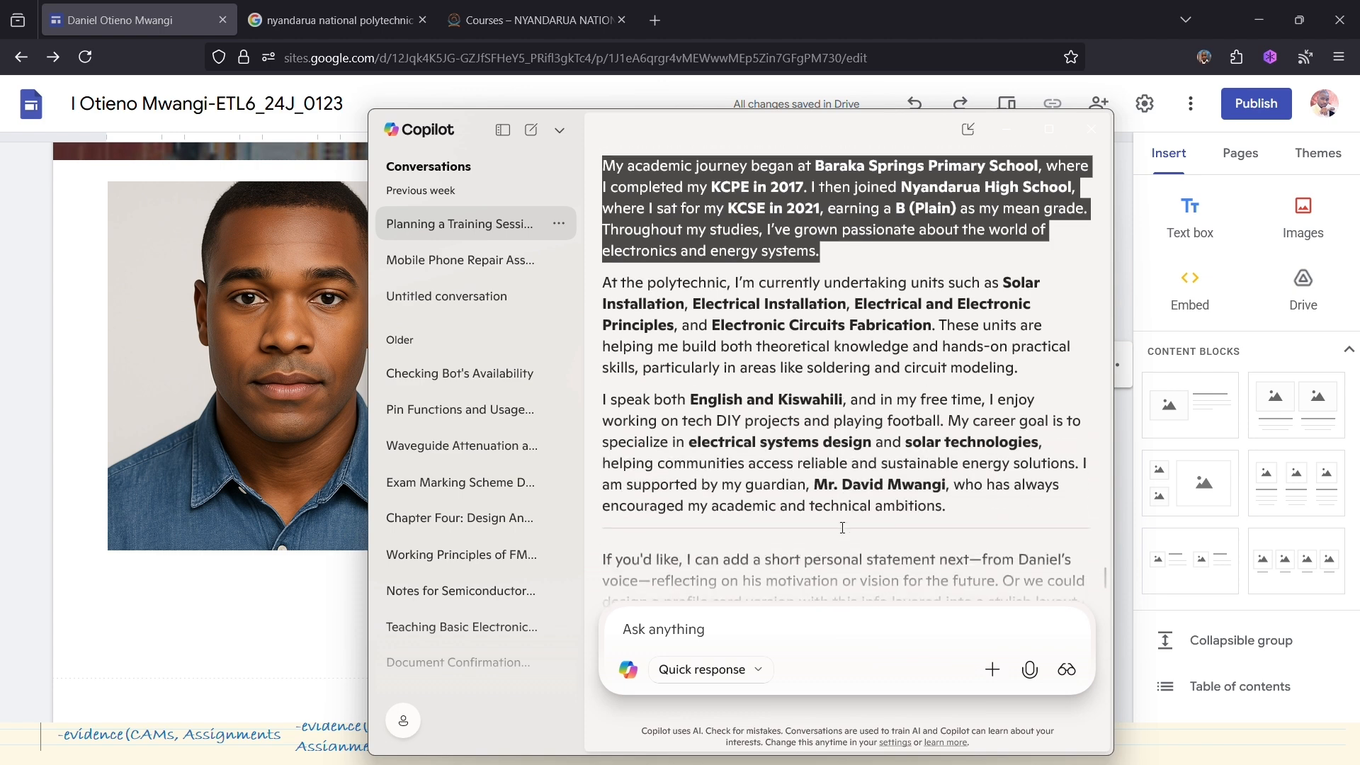
pyautogui.moveTo(608, 276); pyautogui.dragTo(918, 454)
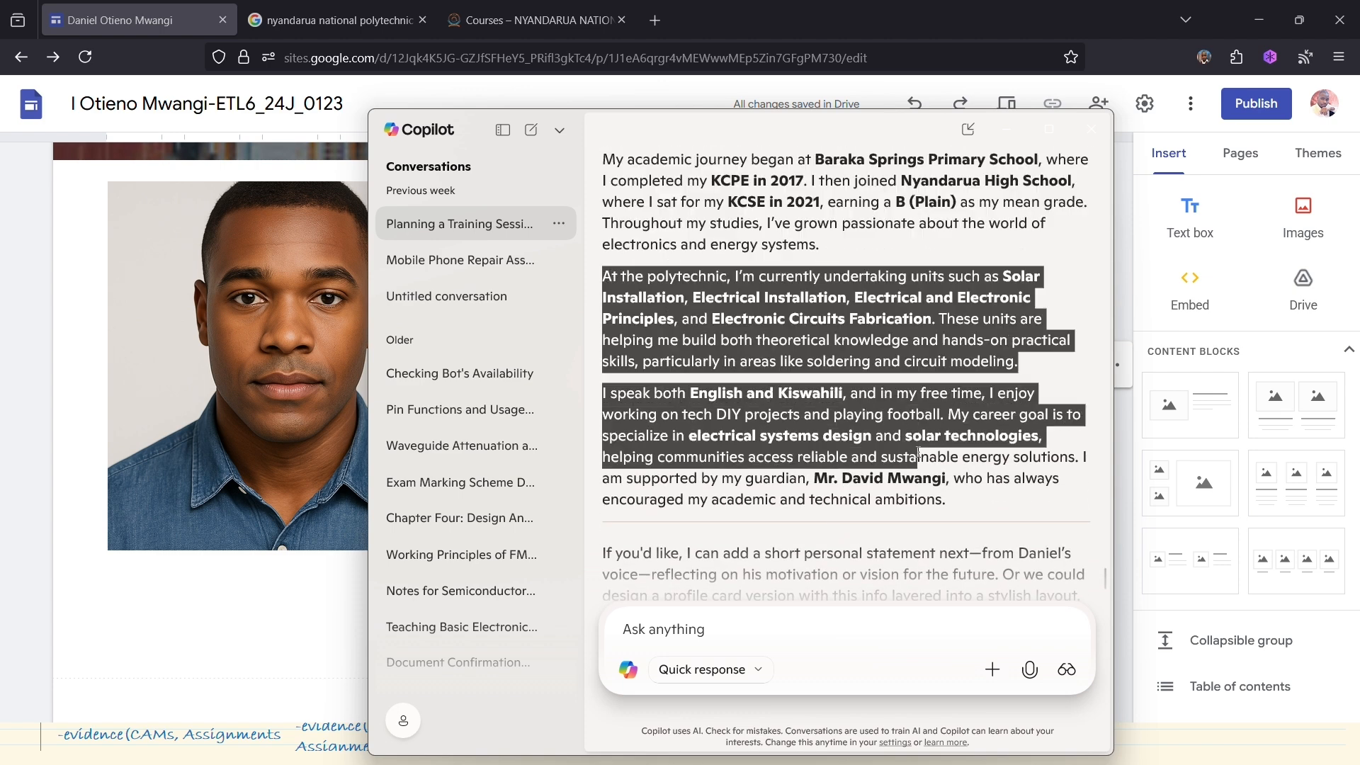
pyautogui.moveTo(918, 454); pyautogui.dragTo(958, 507)
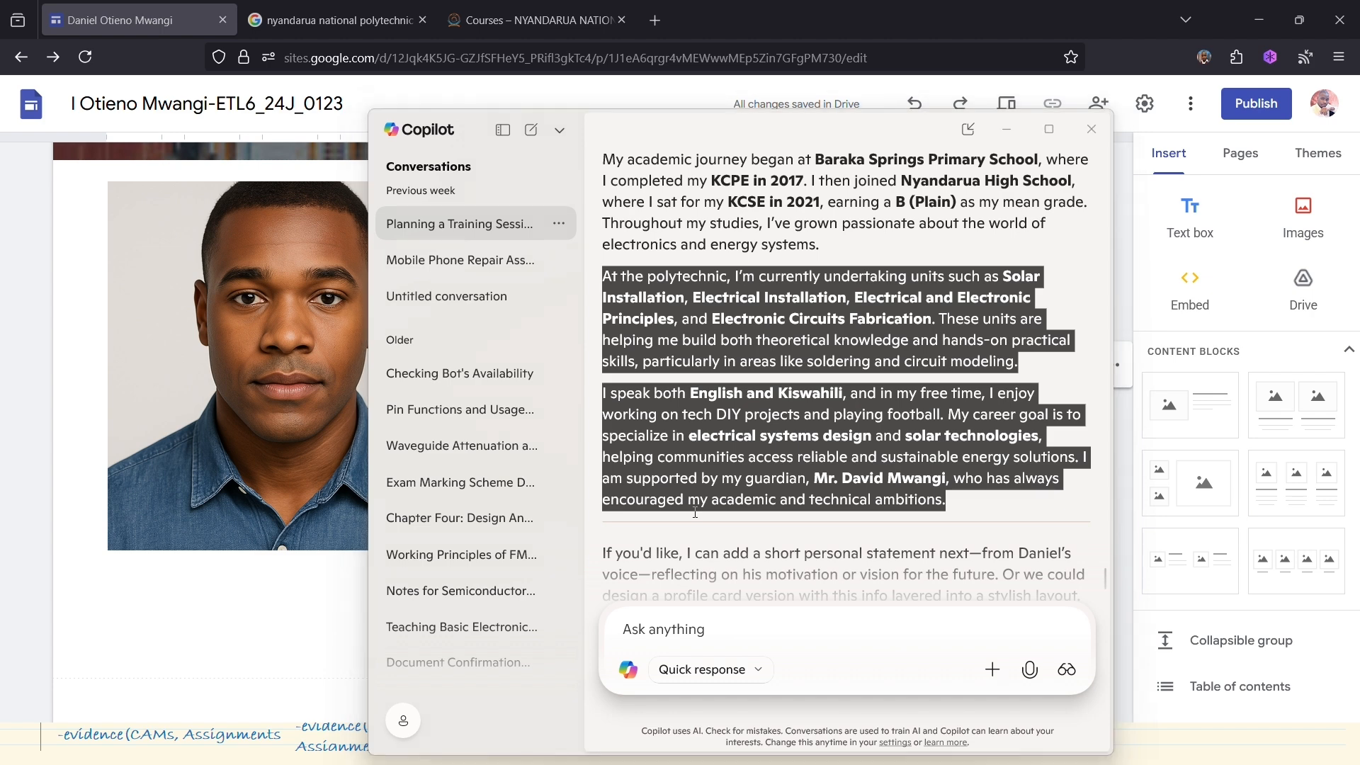
pyautogui.press('super')
pyautogui.click(72, 259)
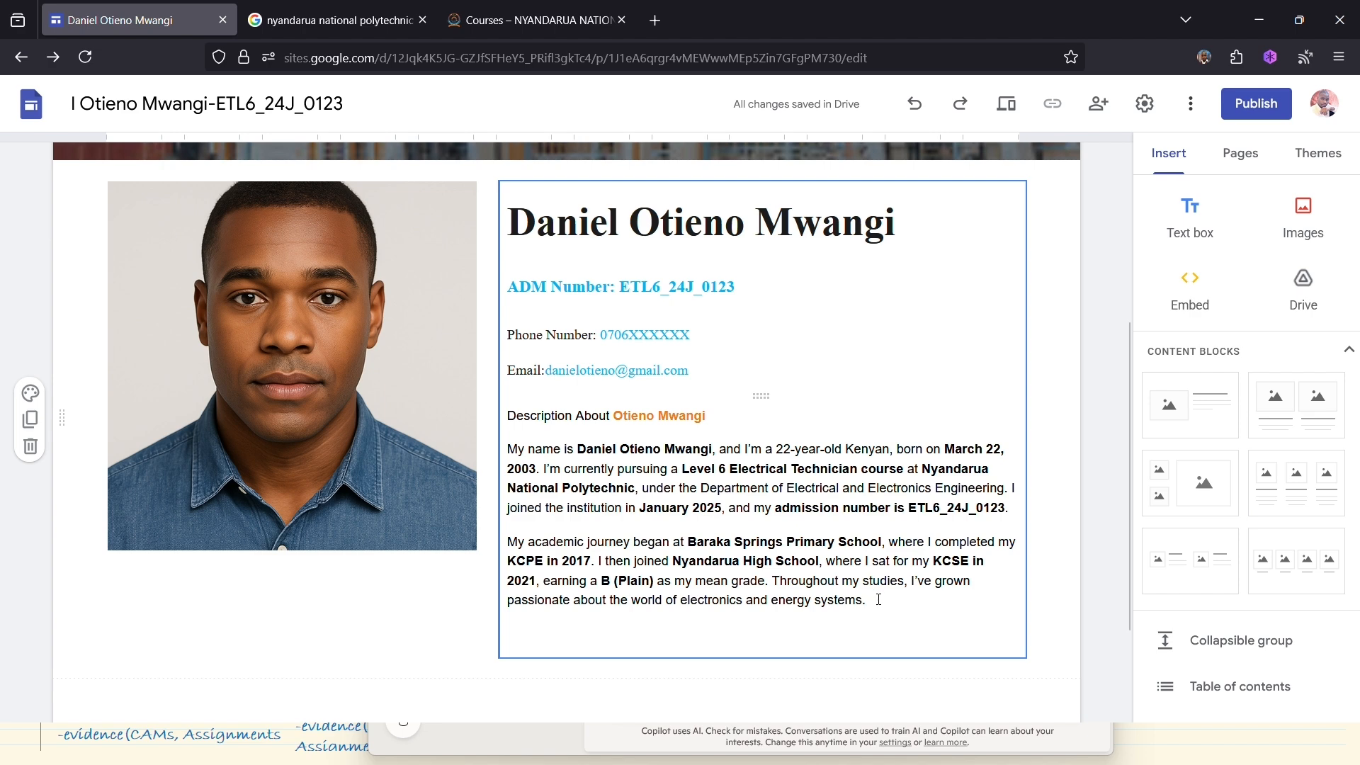
# Paste the copied paragraphs as a new paragraph at the end of the bio text
pyautogui.click(877, 598)
pyautogui.press('Return')
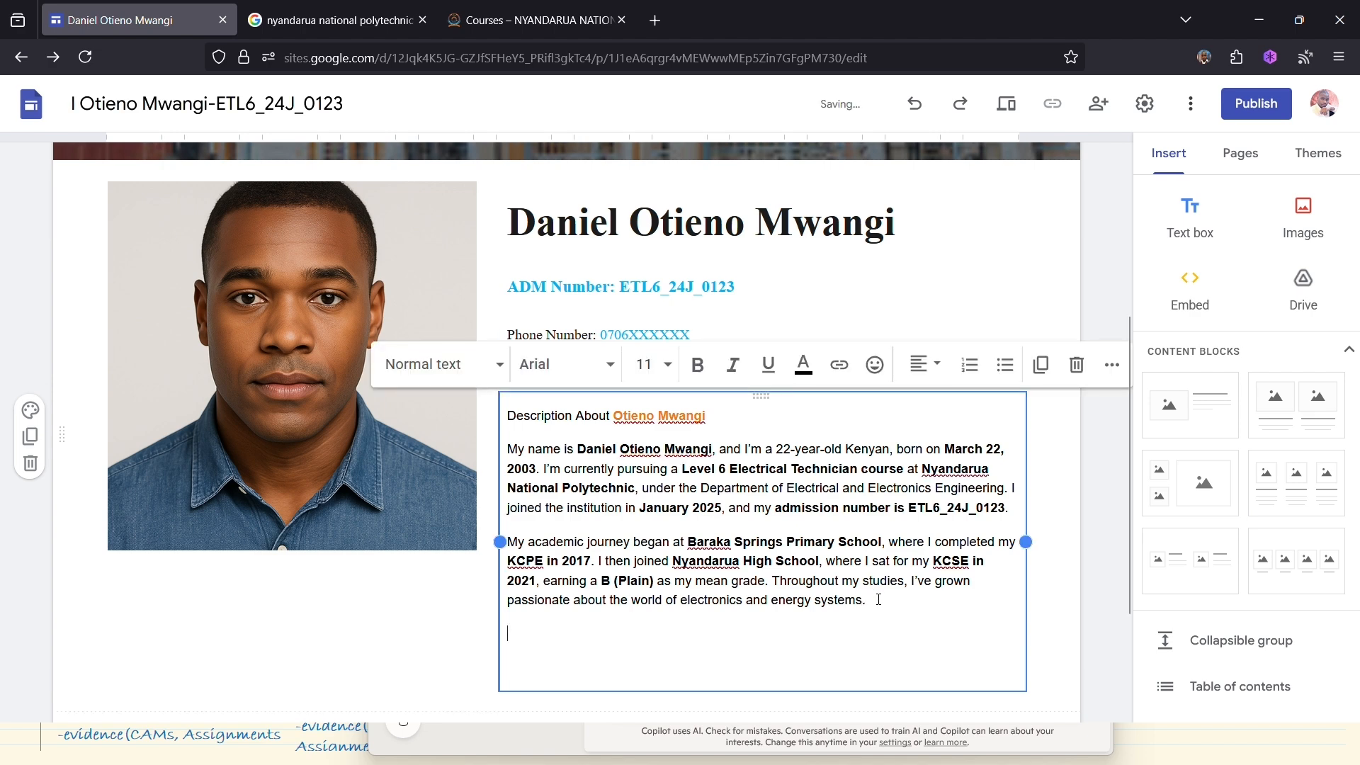
pyautogui.hotkey('ctrl', 'v')
pyautogui.scroll(-3, 980, 519)
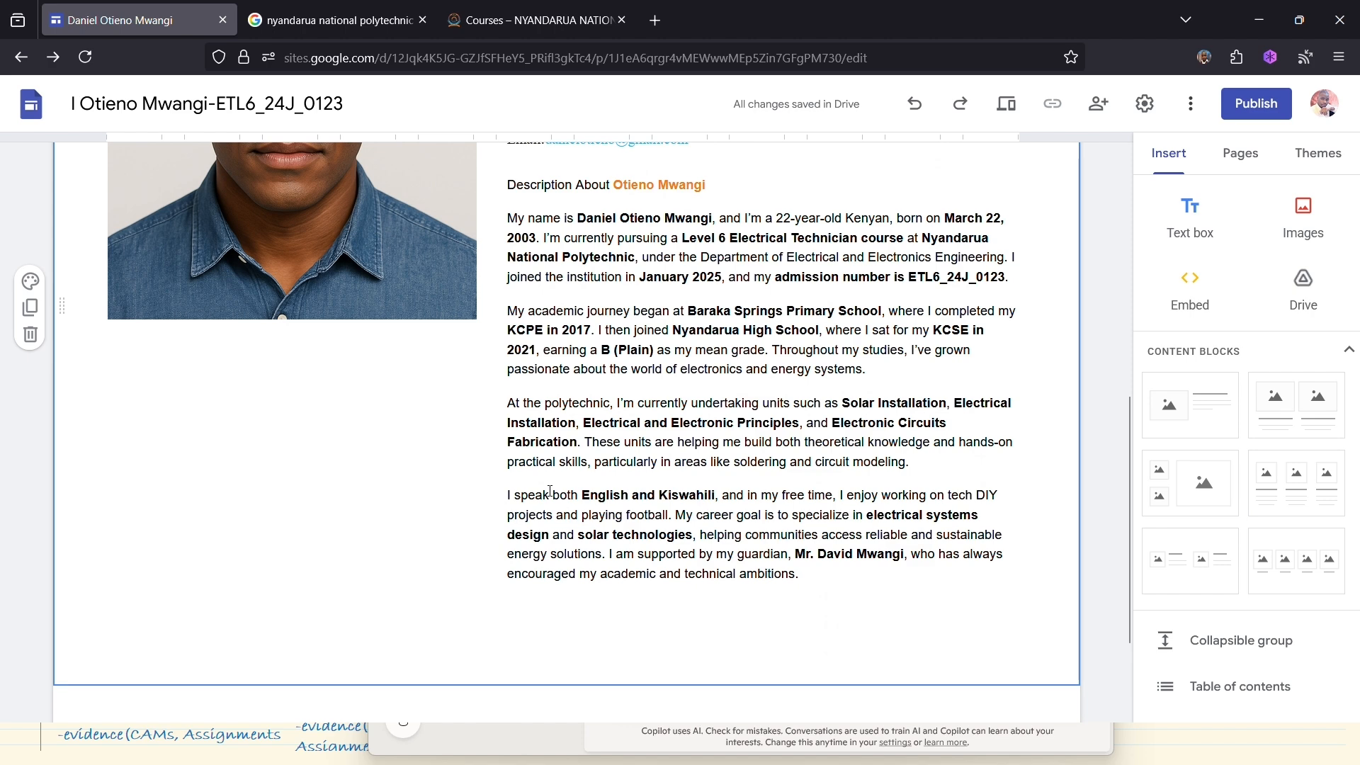
pyautogui.scroll(2, 572, 484)
pyautogui.scroll(3, 572, 484)
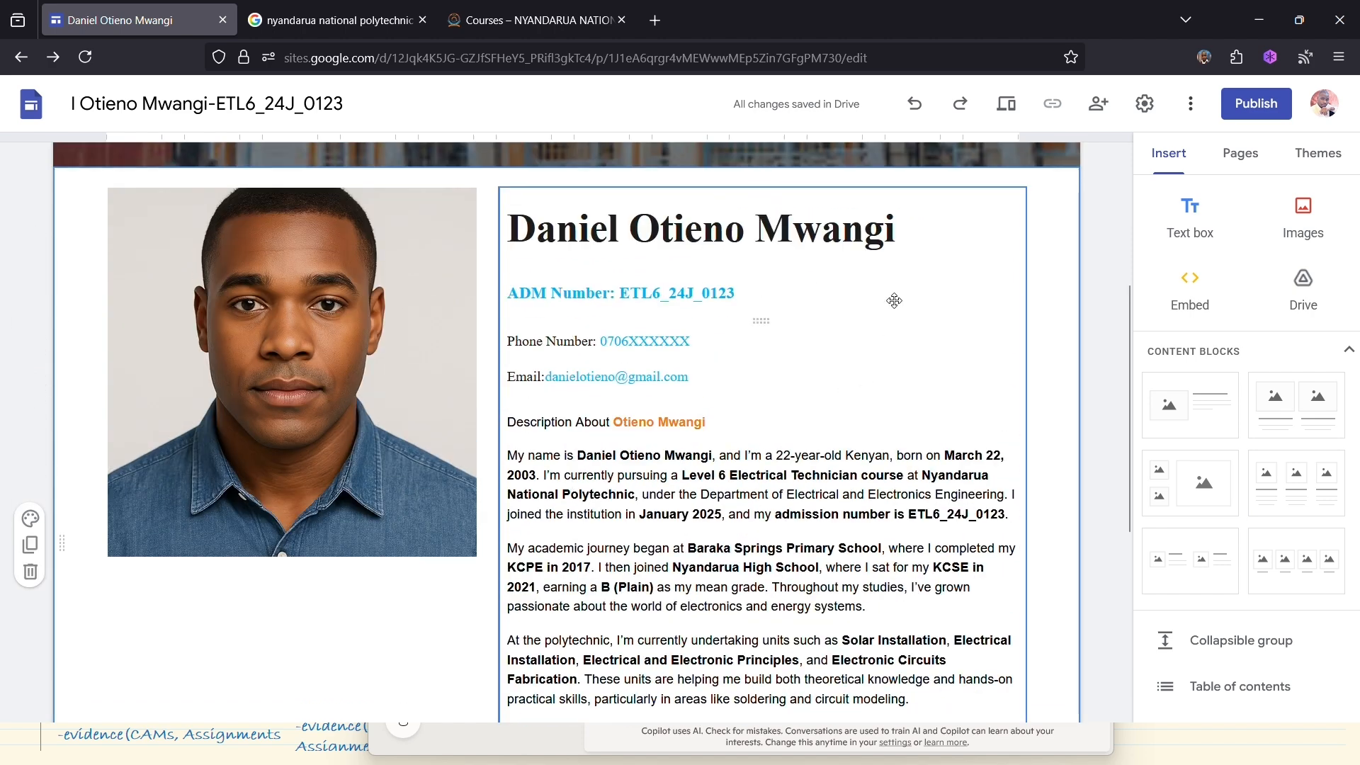
pyautogui.tripleClick(764, 237)
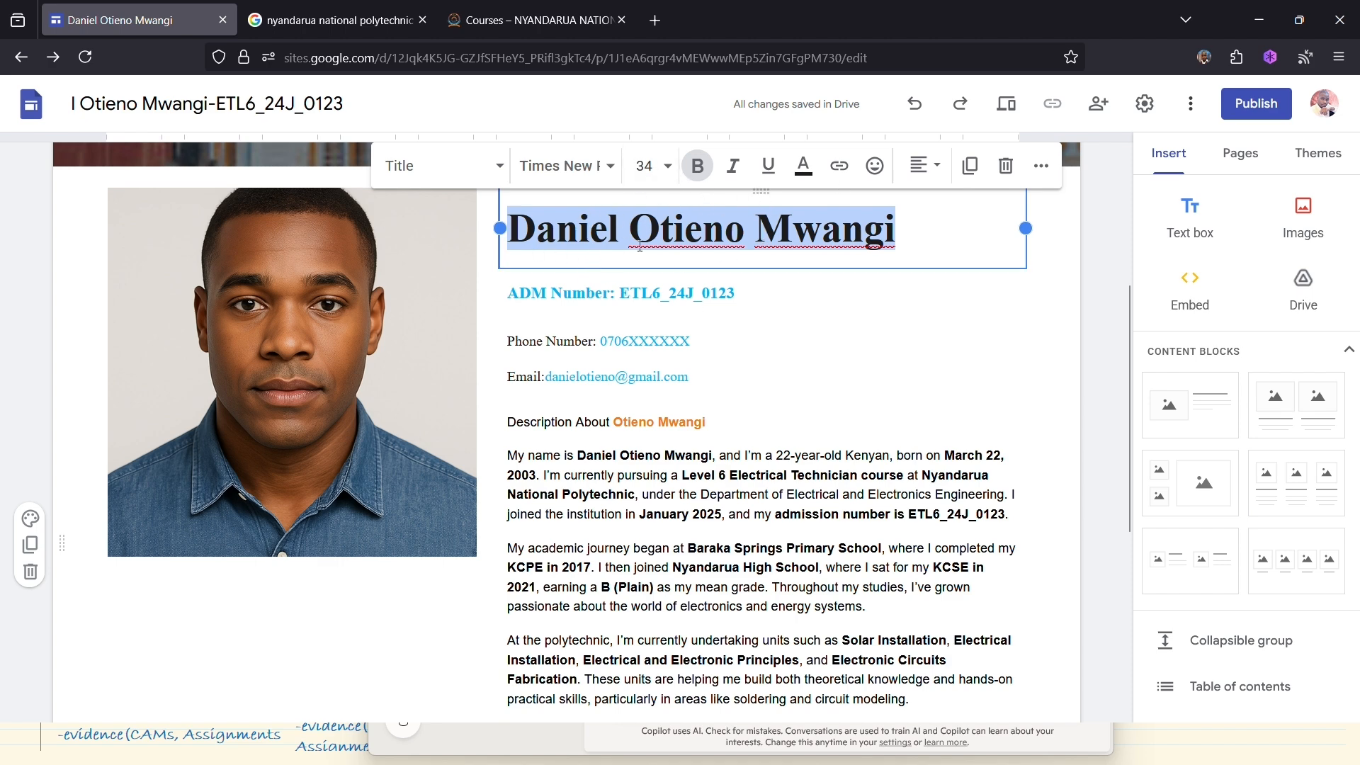
# Centre the name heading
pyautogui.click(939, 172)
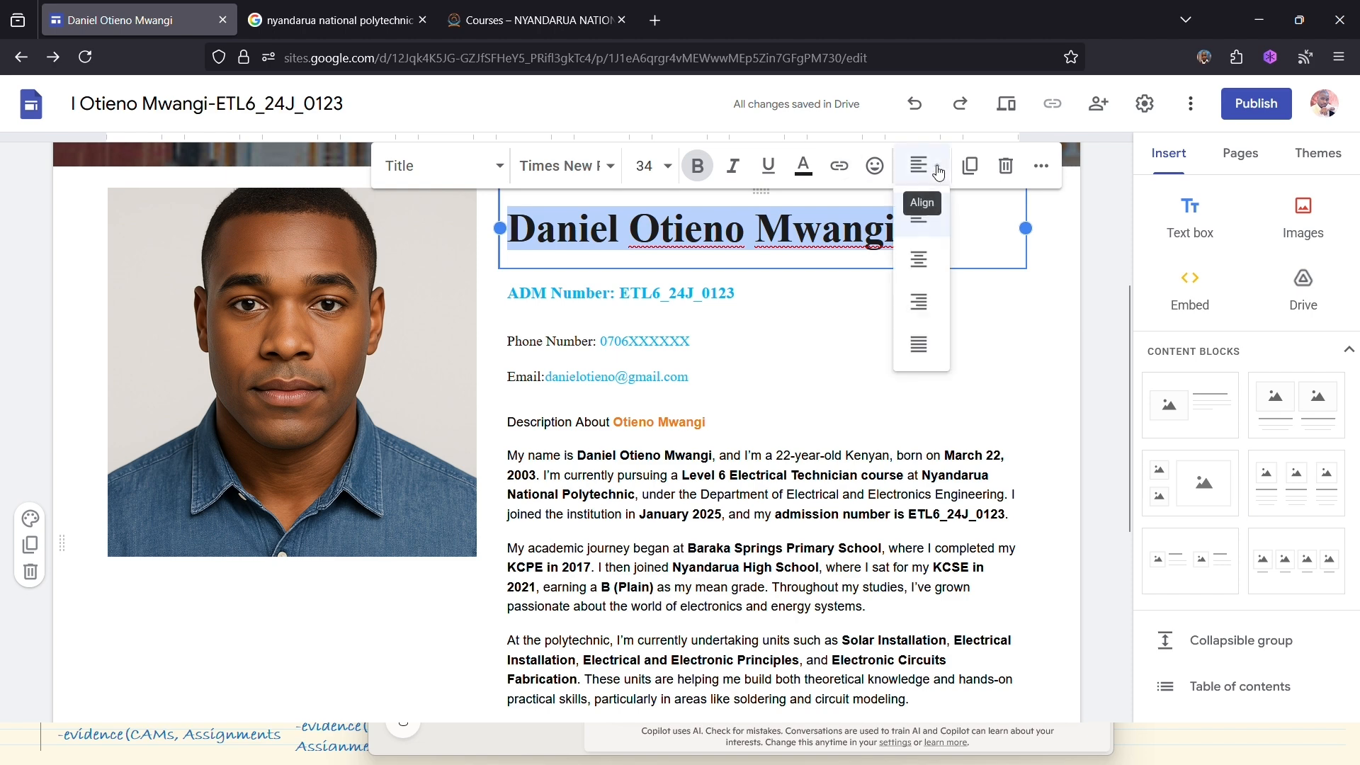
pyautogui.click(920, 258)
pyautogui.click(876, 381)
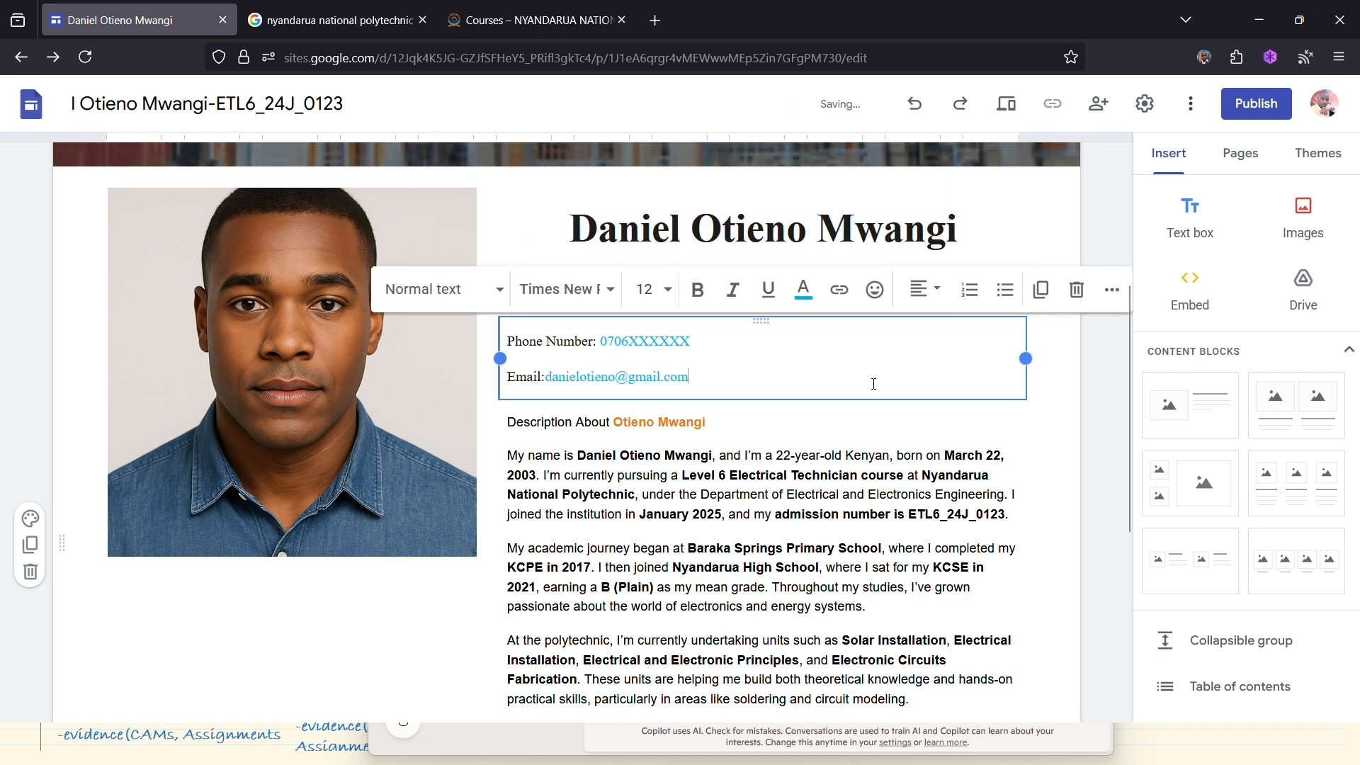
pyautogui.click(1045, 459)
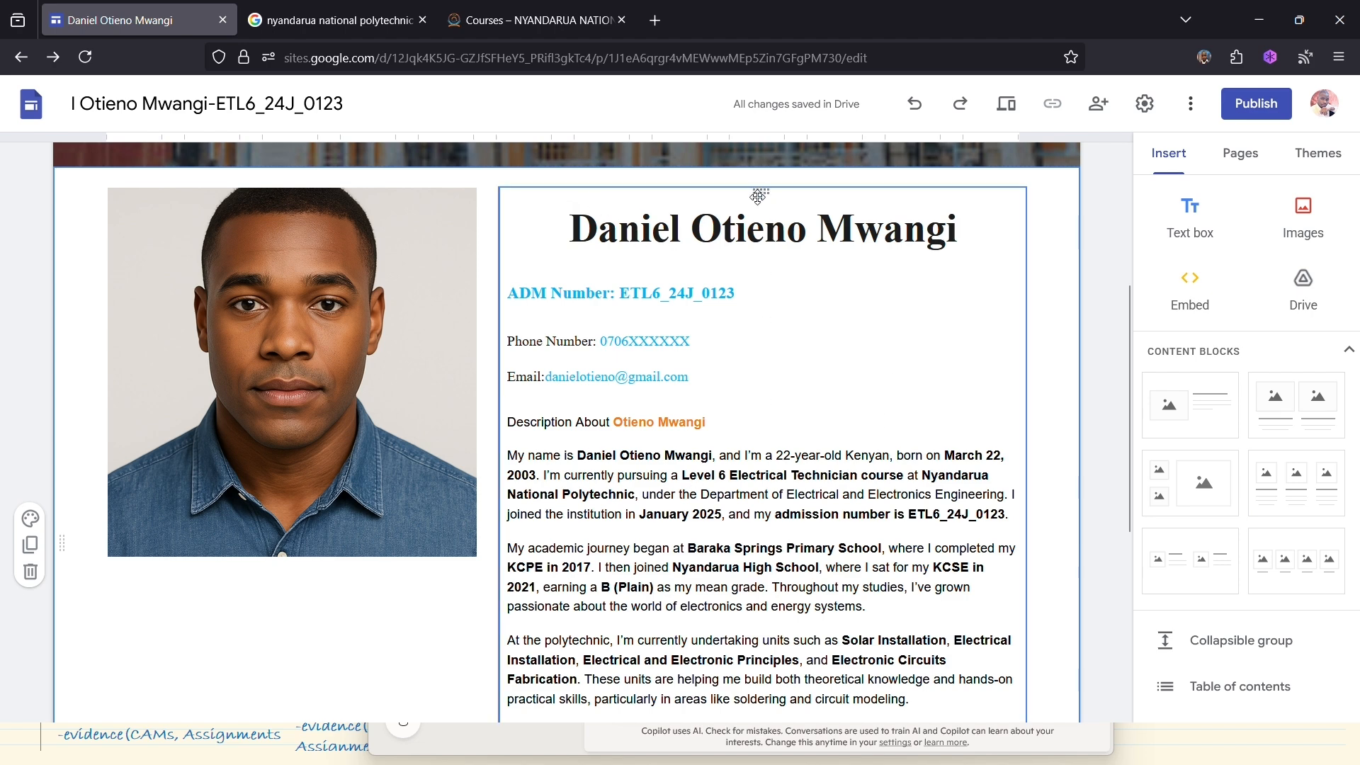
pyautogui.click(769, 221)
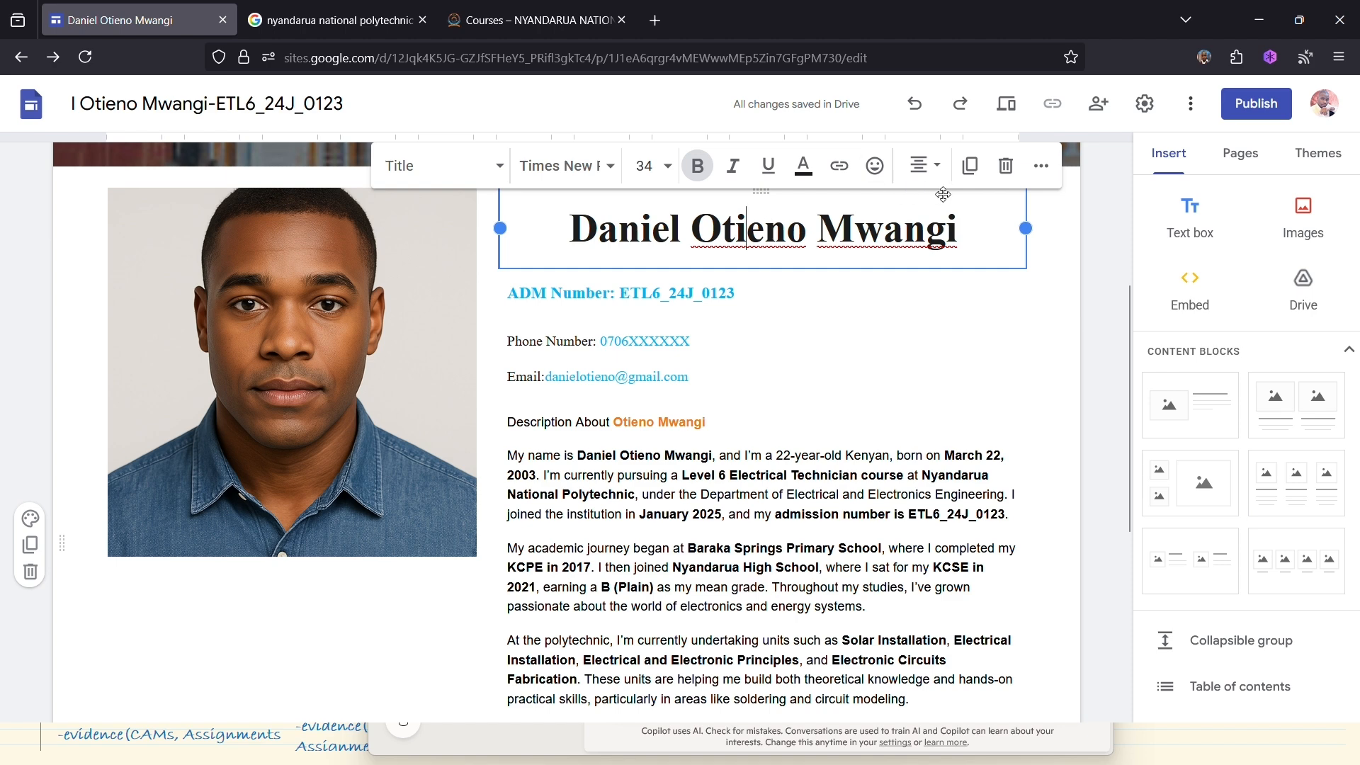
pyautogui.scroll(-1, 767, 339)
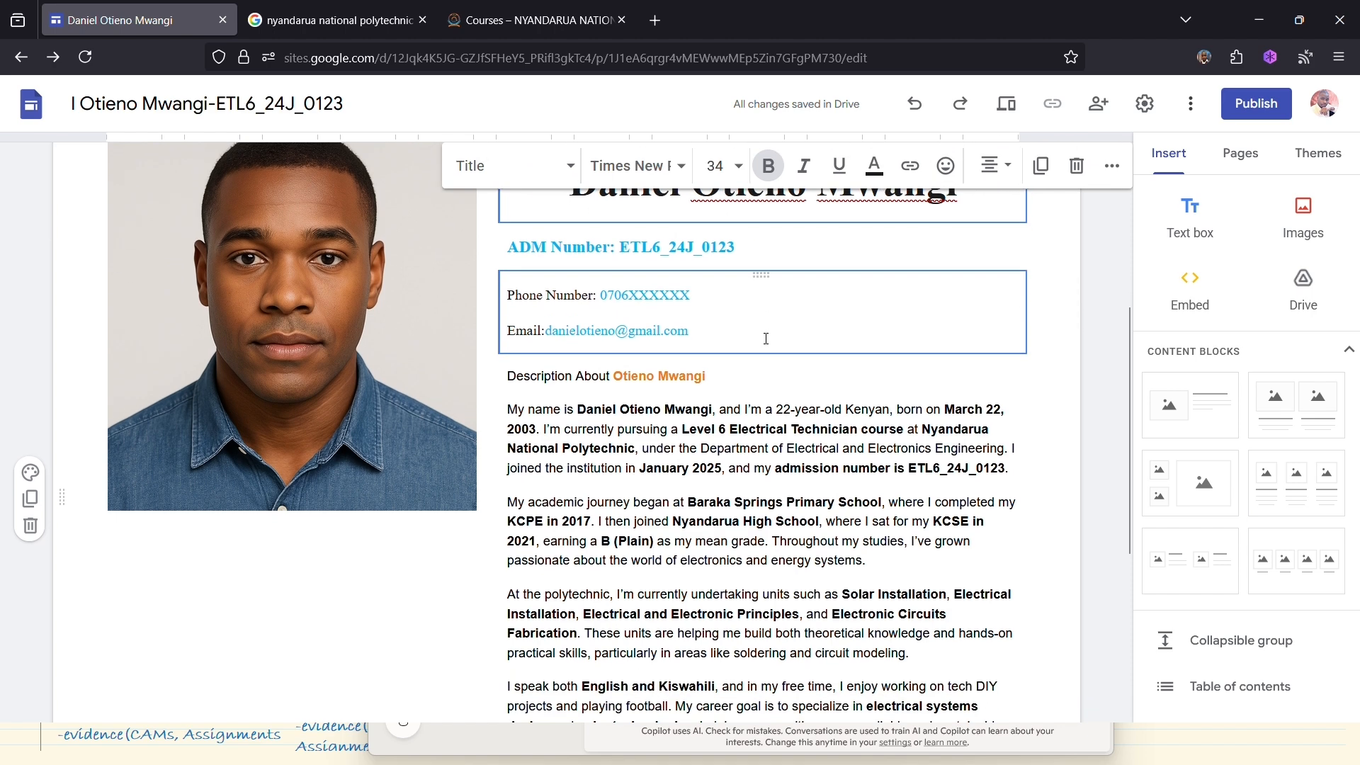
# Line the email address up with the phone number in the contact box
pyautogui.click(552, 332)
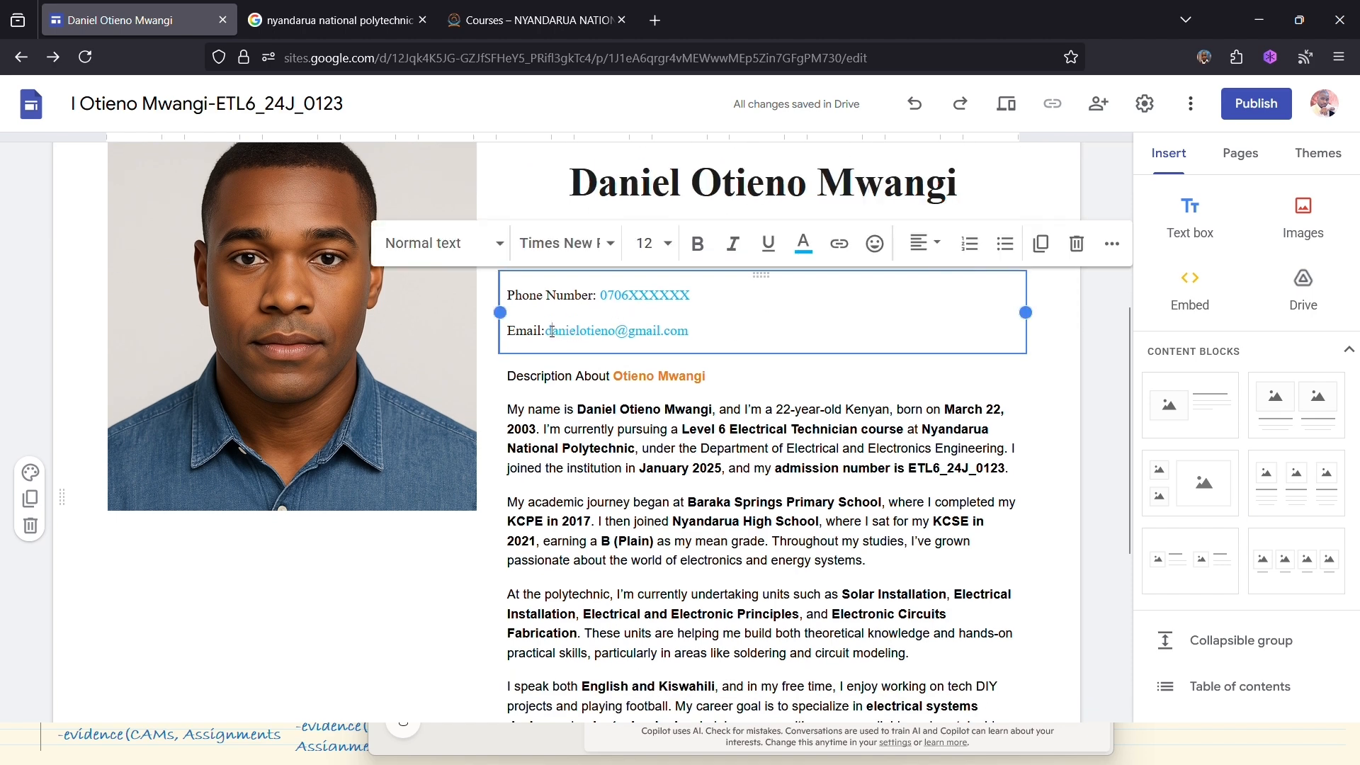
pyautogui.click(550, 329)
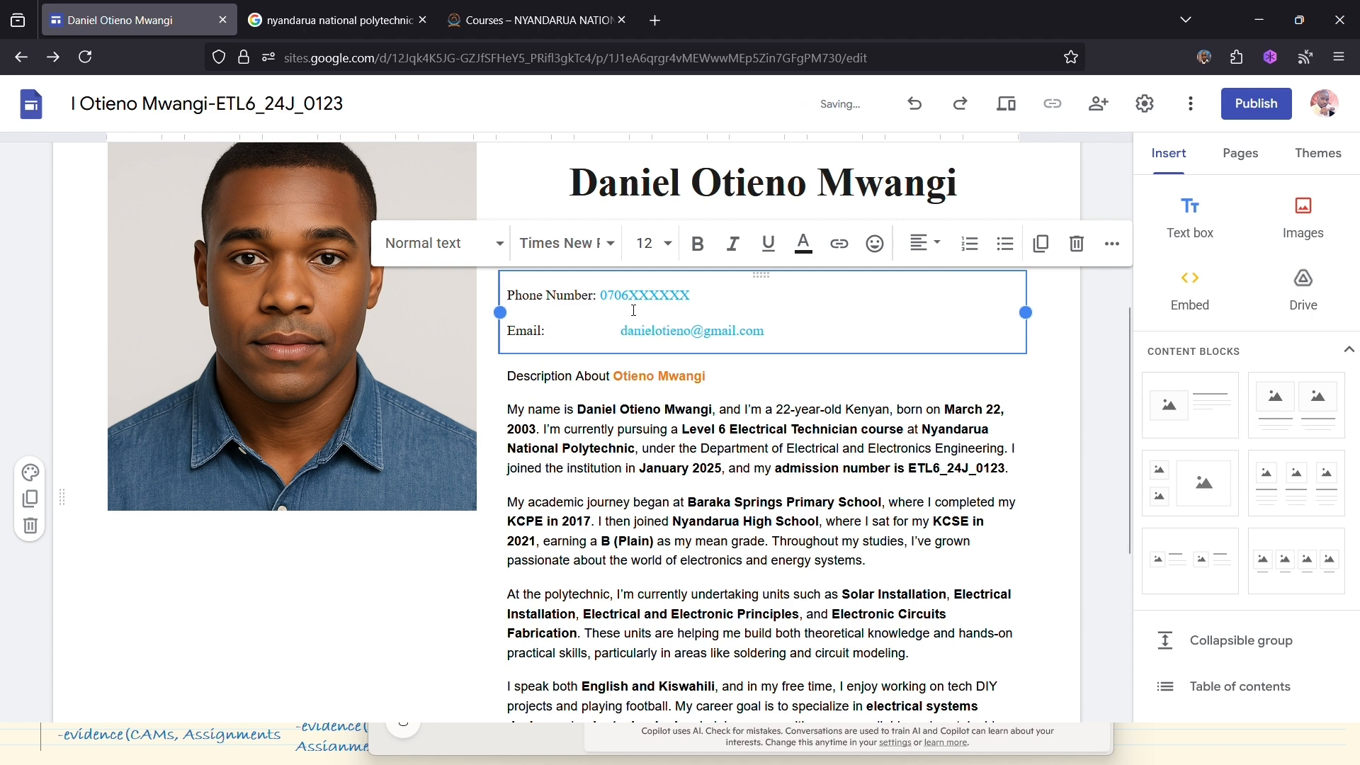
pyautogui.press('BackSpace')
pyautogui.press('BackSpace')
pyautogui.press('BackSpace')
pyautogui.press('BackSpace')
pyautogui.press('BackSpace')
pyautogui.press('BackSpace')
pyautogui.press('BackSpace')
pyautogui.press('BackSpace')
pyautogui.press('BackSpace')
pyautogui.press('BackSpace')
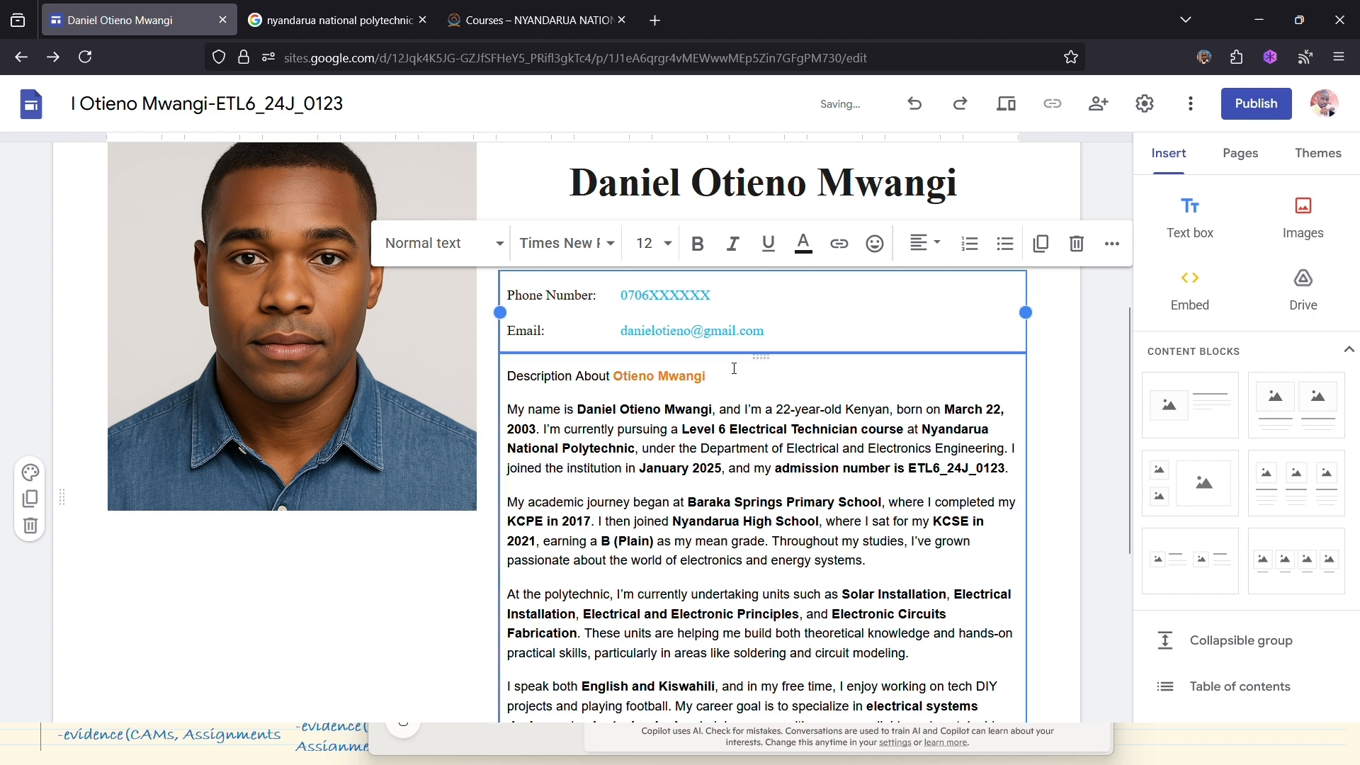
pyautogui.click(778, 485)
pyautogui.click(451, 617)
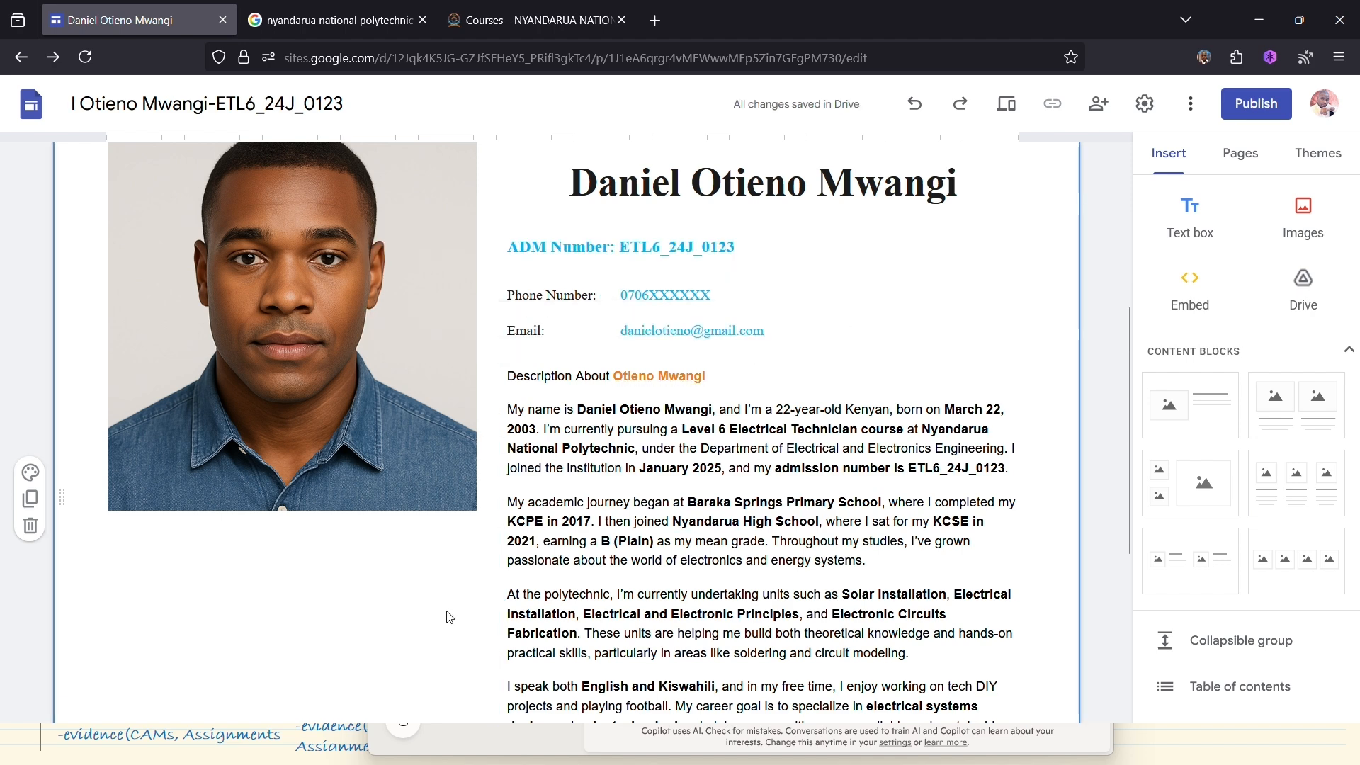
# Bold the 'Phone Number:' and 'Email:' labels
pyautogui.click(597, 300)
pyautogui.moveTo(597, 300); pyautogui.dragTo(503, 292)
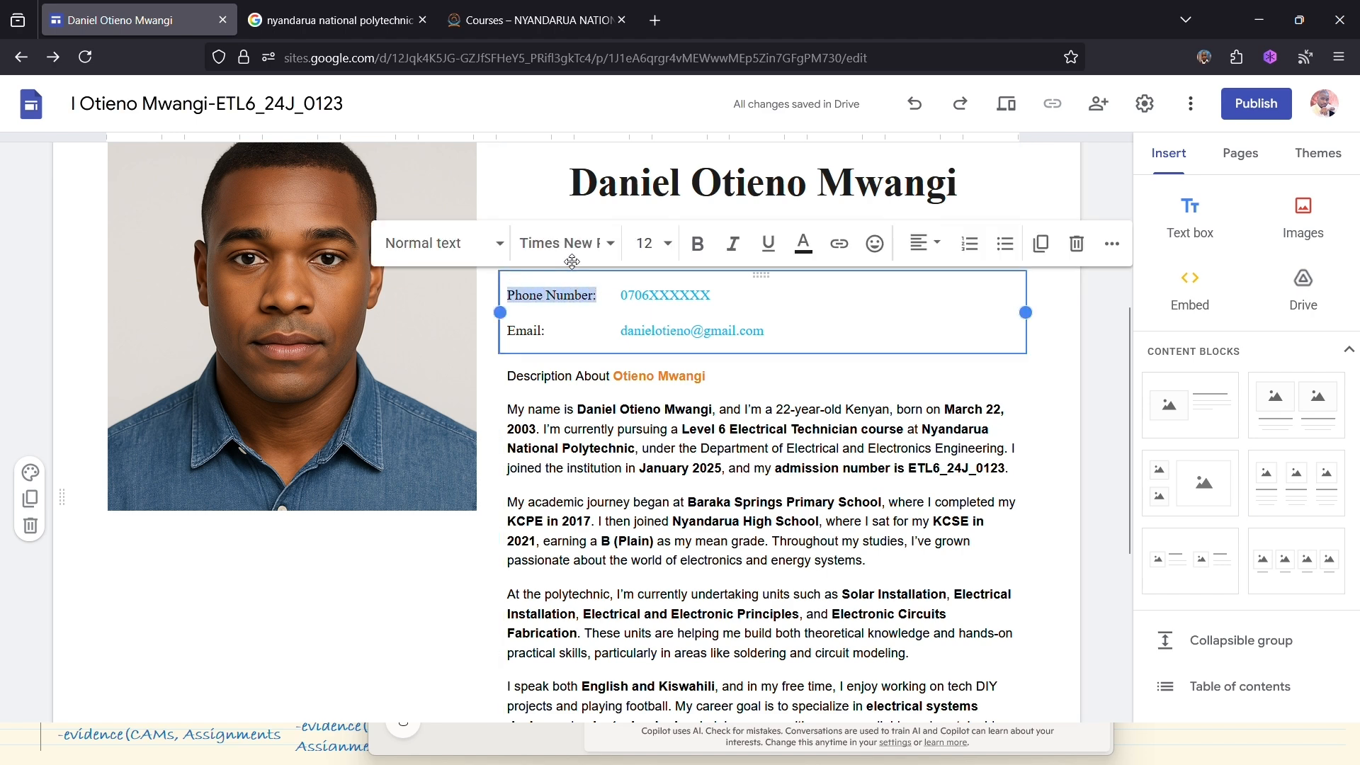
pyautogui.click(694, 252)
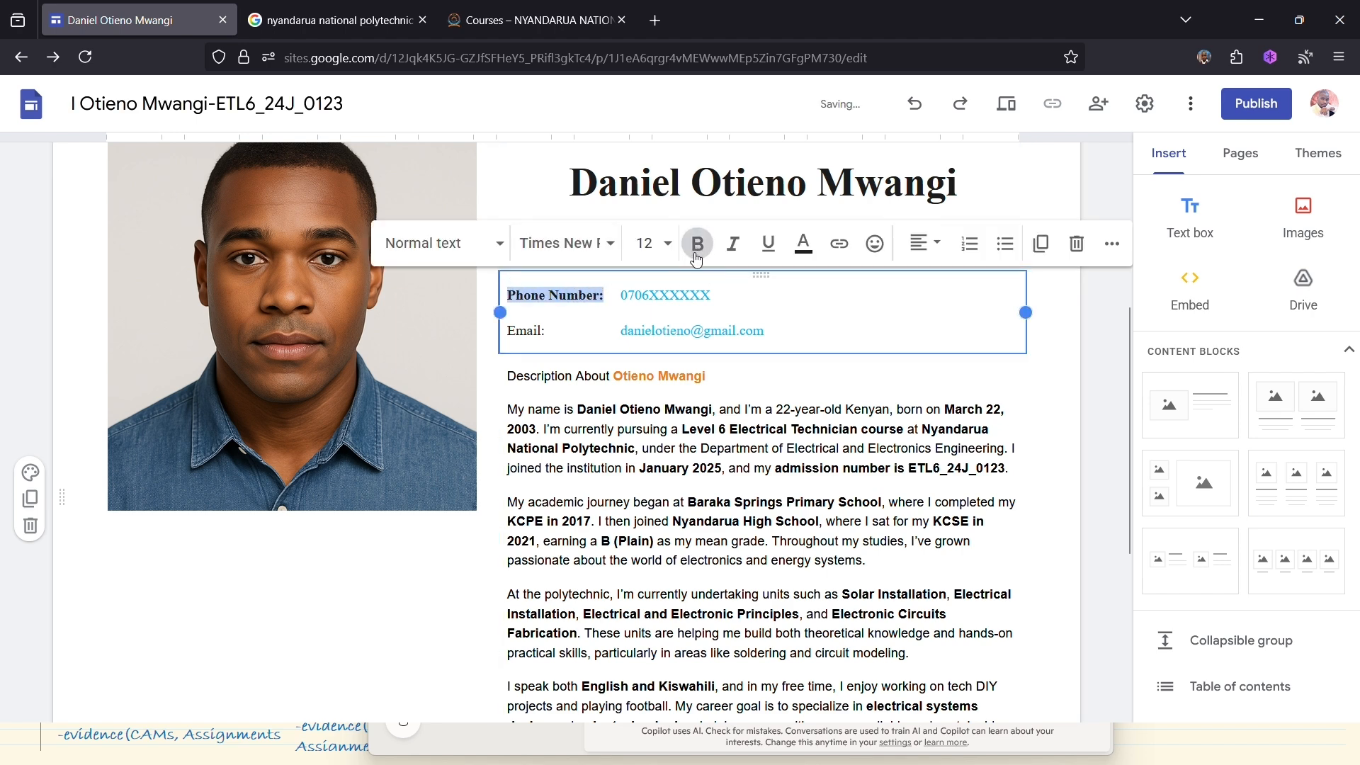
pyautogui.click(558, 330)
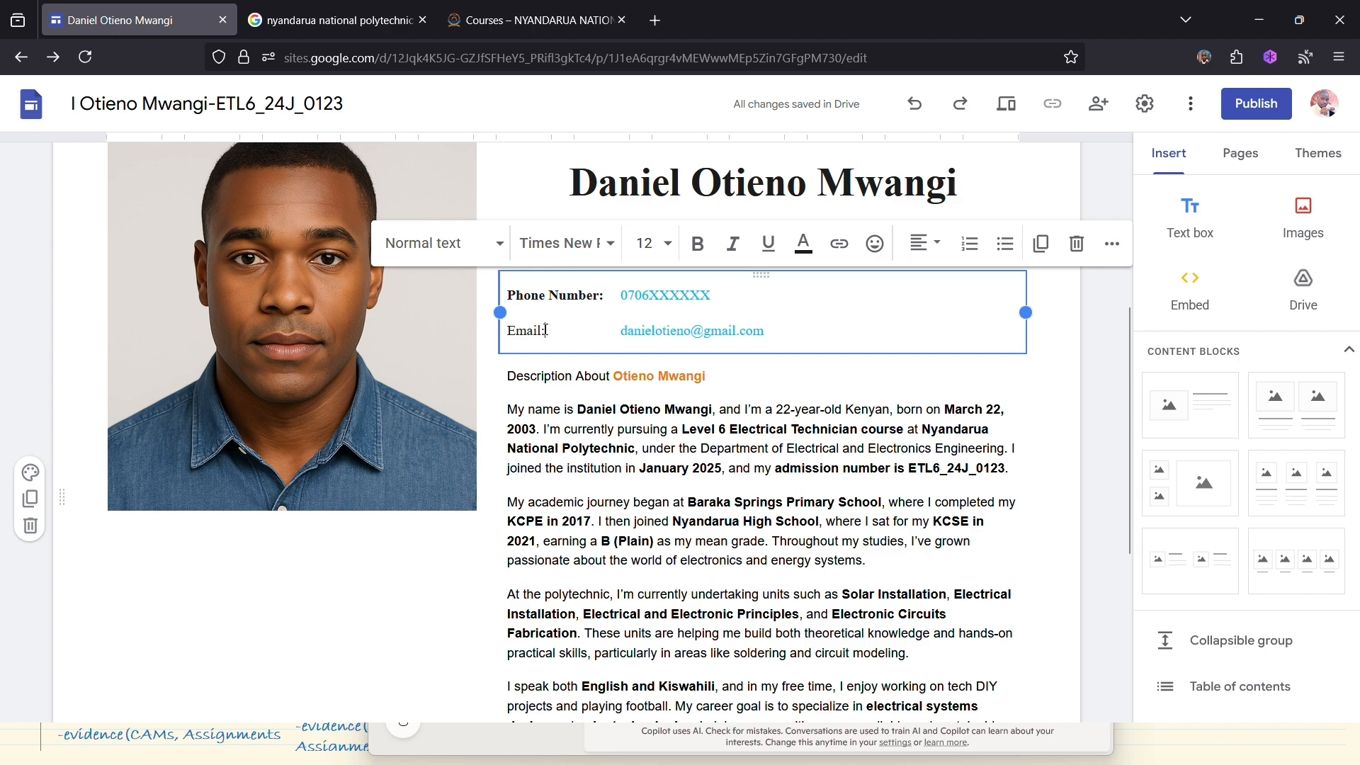
pyautogui.moveTo(546, 330); pyautogui.dragTo(500, 327)
pyautogui.hotkey('ctrl', 'b')
# Delete the blank line left after 'ambitions.' at the end of the bio
pyautogui.click(648, 523)
pyautogui.scroll(-3, 648, 522)
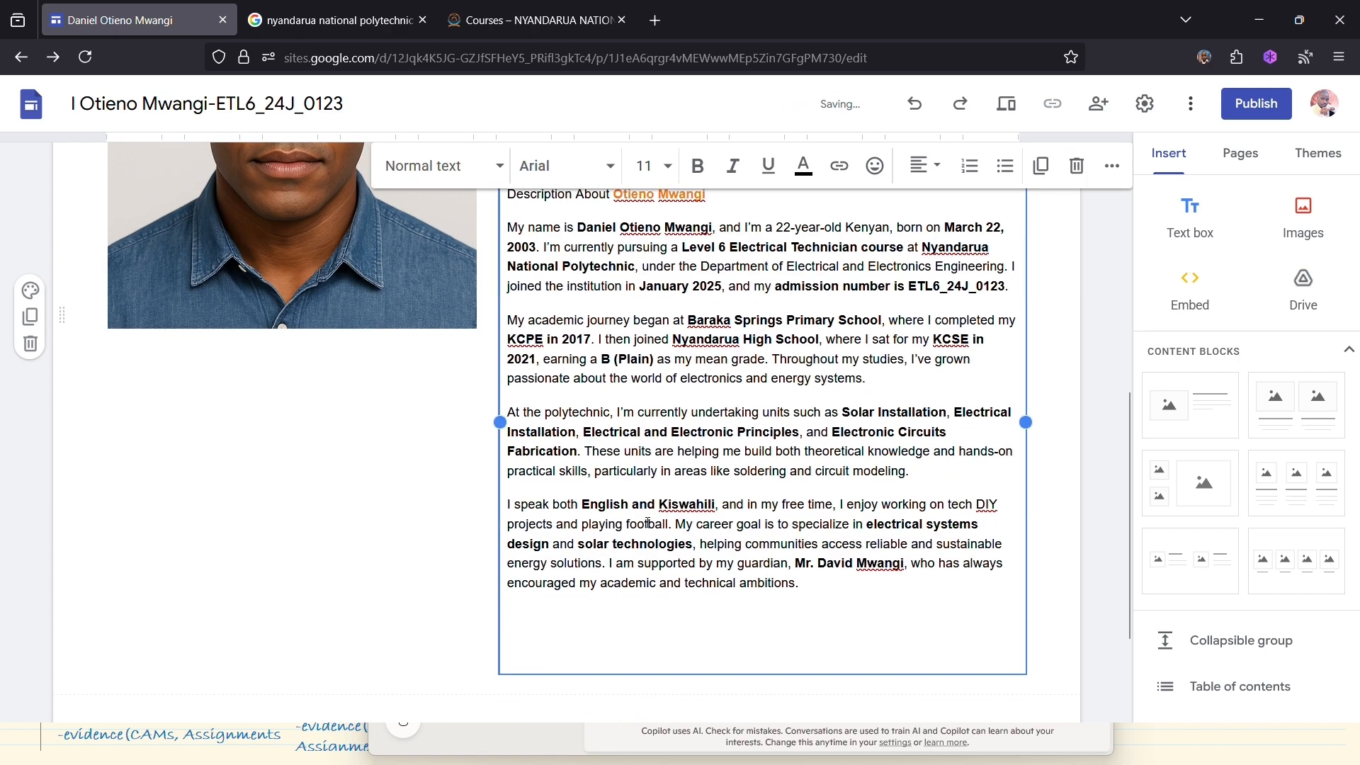
pyautogui.scroll(-3, 647, 523)
pyautogui.click(661, 482)
pyautogui.press('BackSpace')
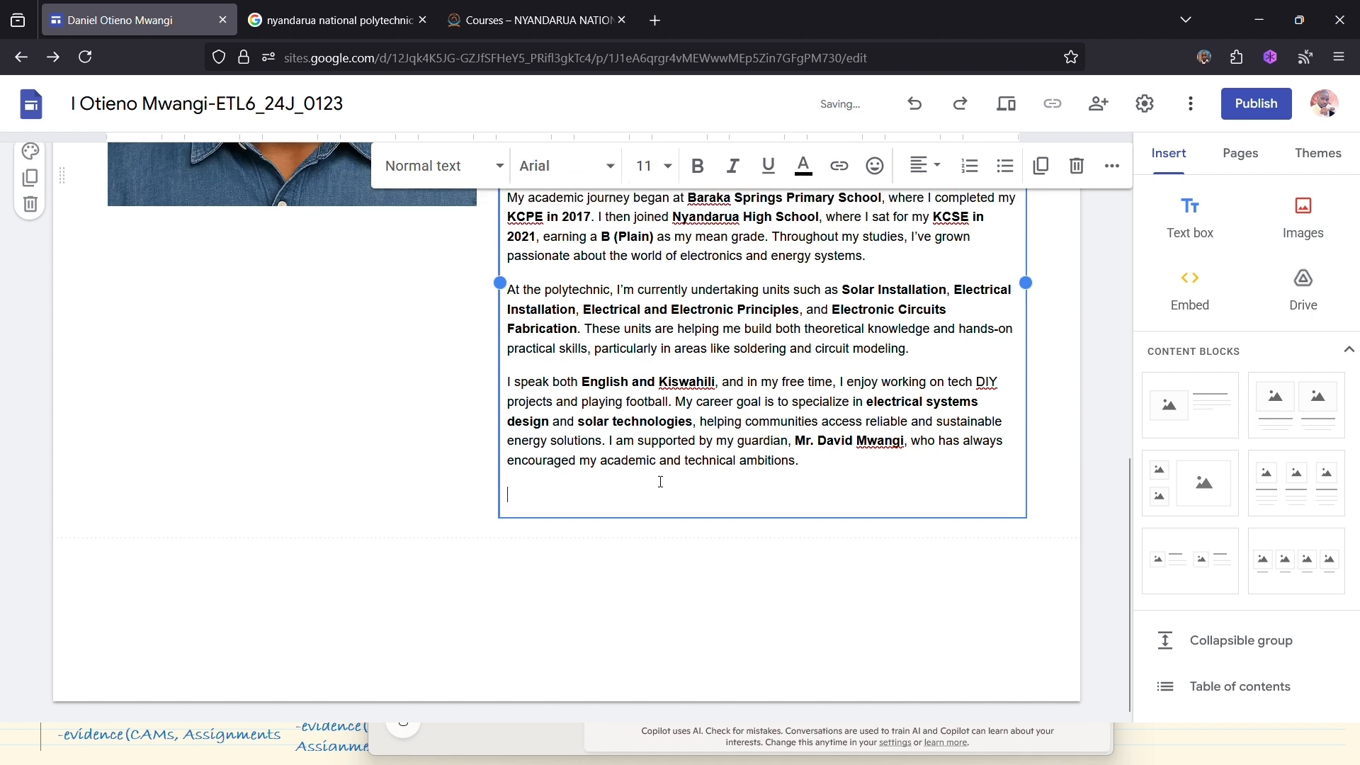
pyautogui.press('BackSpace')
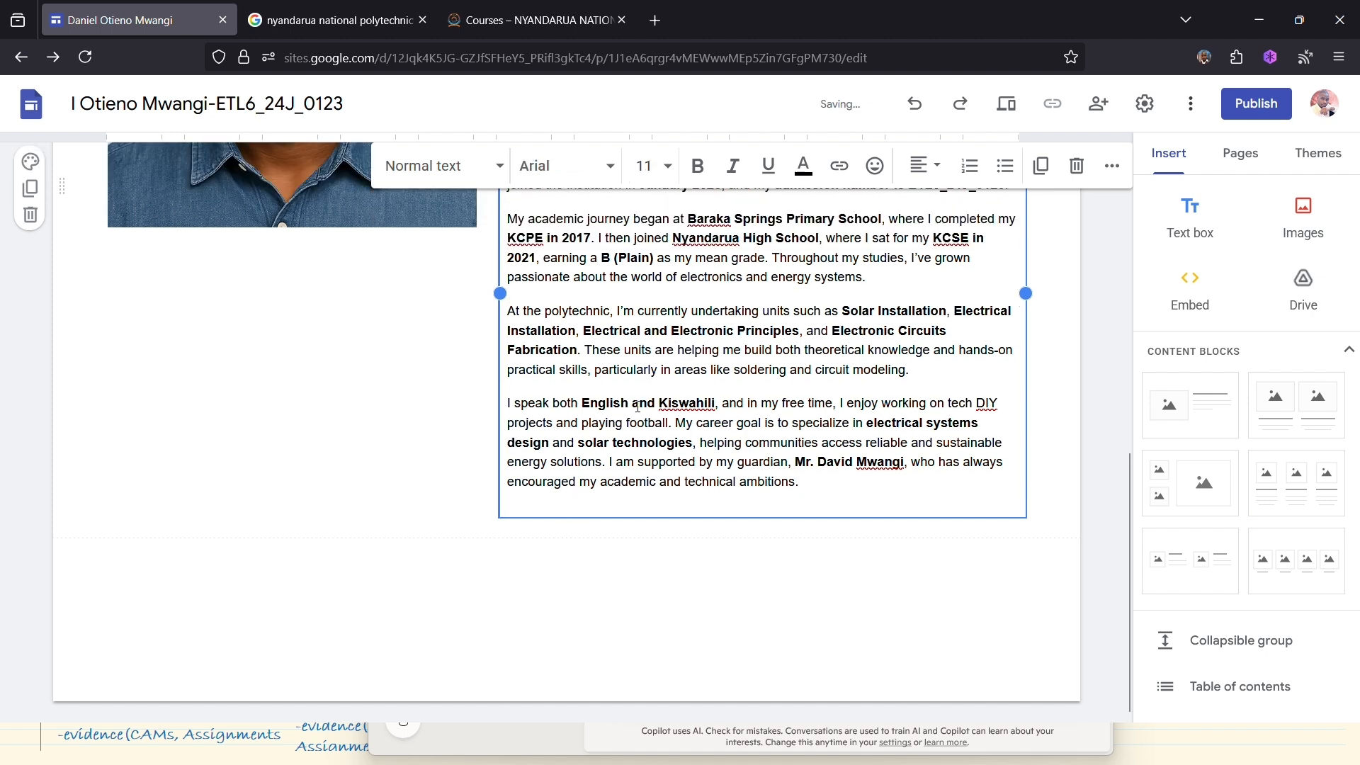
pyautogui.click(369, 446)
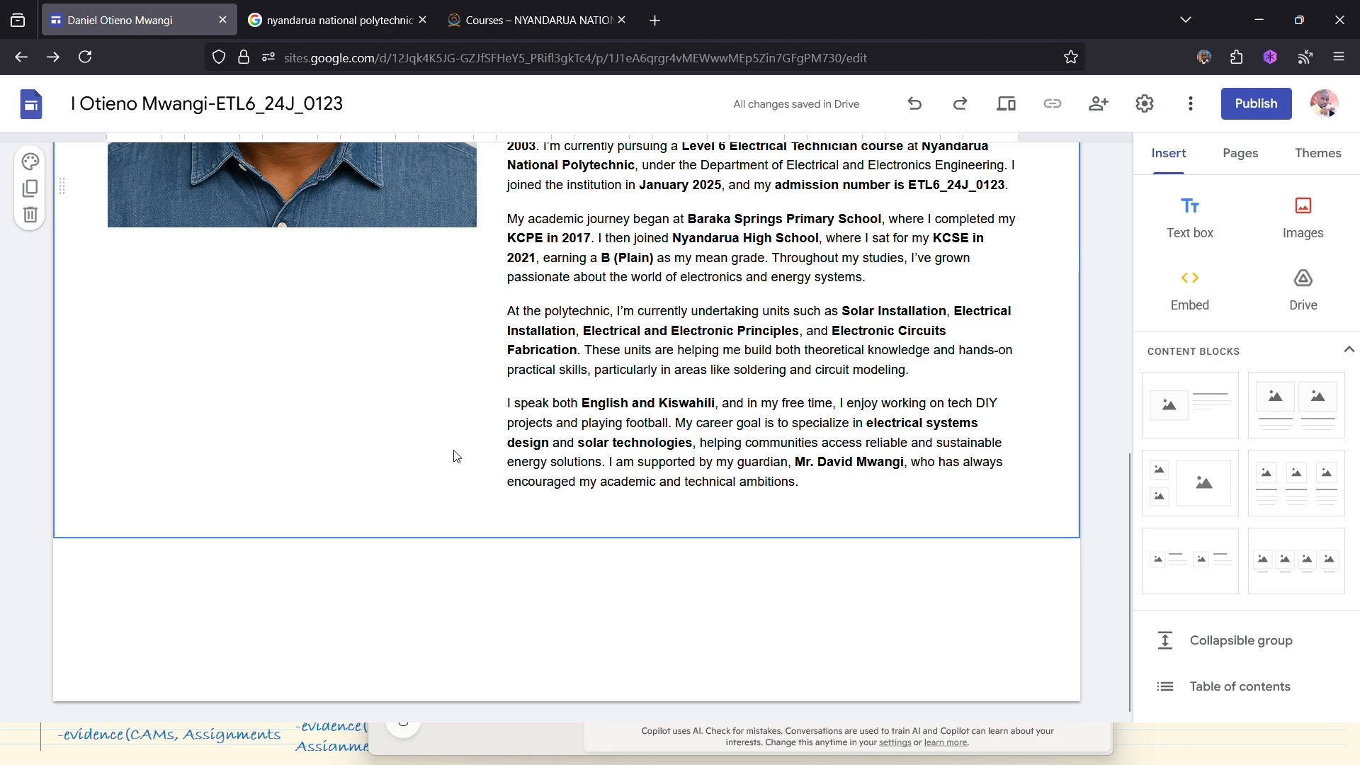
# Scroll through the About Me page to review the profile details and four-paragraph bio
pyautogui.scroll(5, 457, 456)
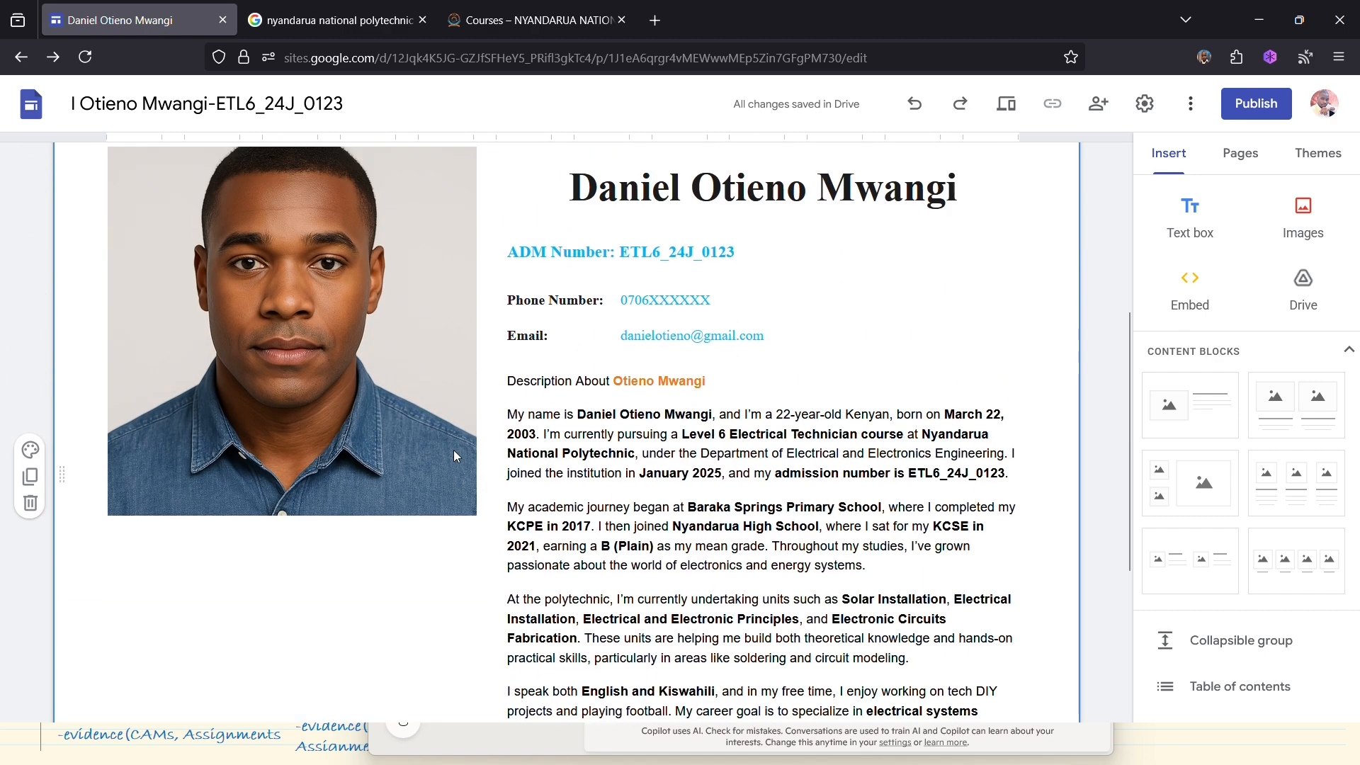
pyautogui.scroll(-1, 453, 450)
pyautogui.scroll(2, 453, 449)
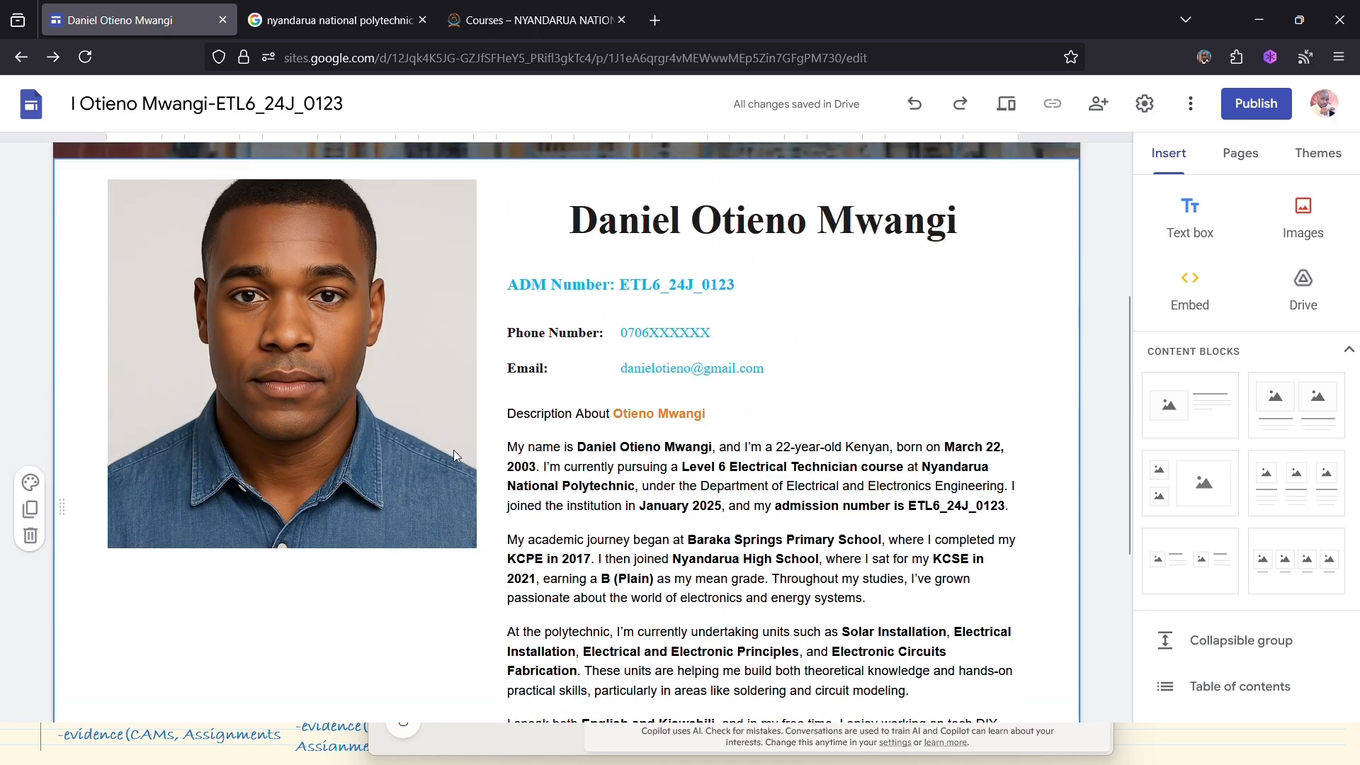
pyautogui.scroll(-1, 453, 450)
pyautogui.scroll(4, 455, 449)
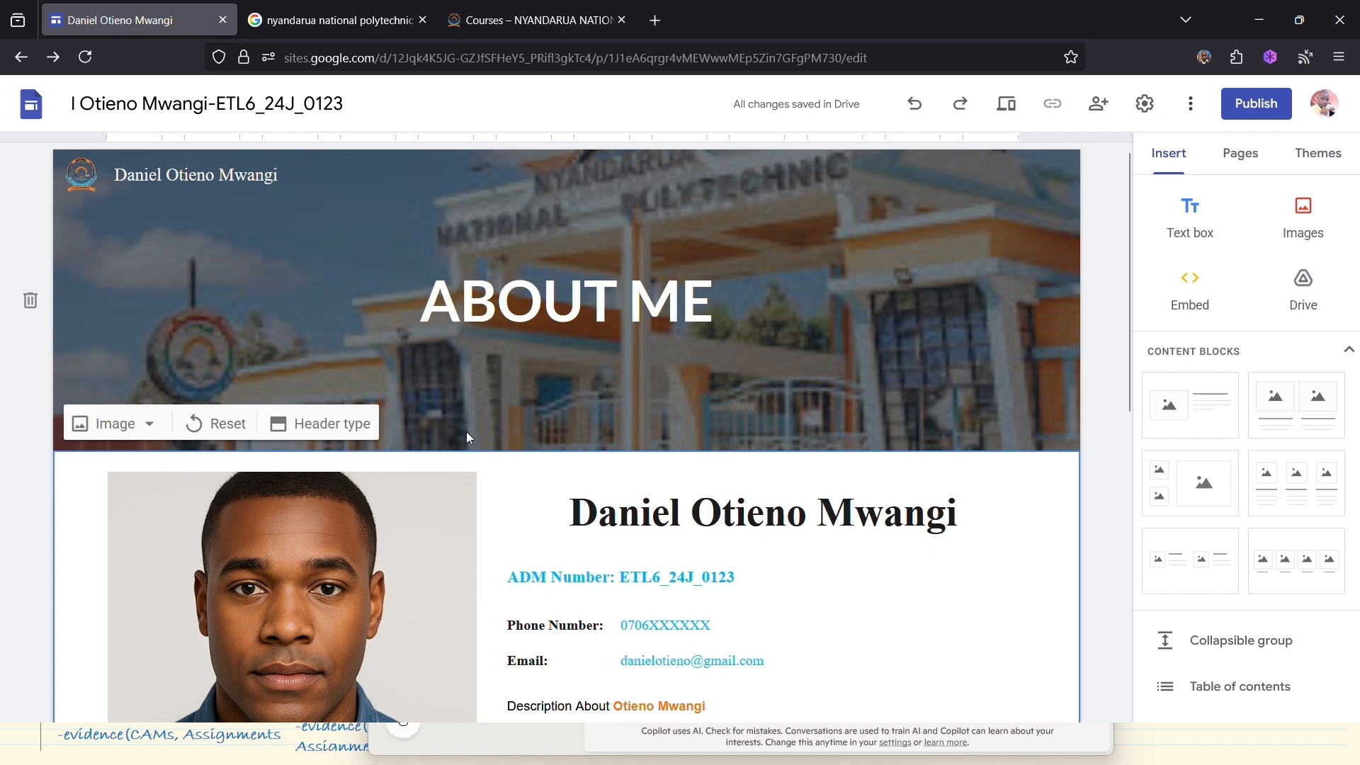
pyautogui.scroll(-4, 532, 514)
pyautogui.scroll(-5, 532, 514)
pyautogui.scroll(3, 661, 387)
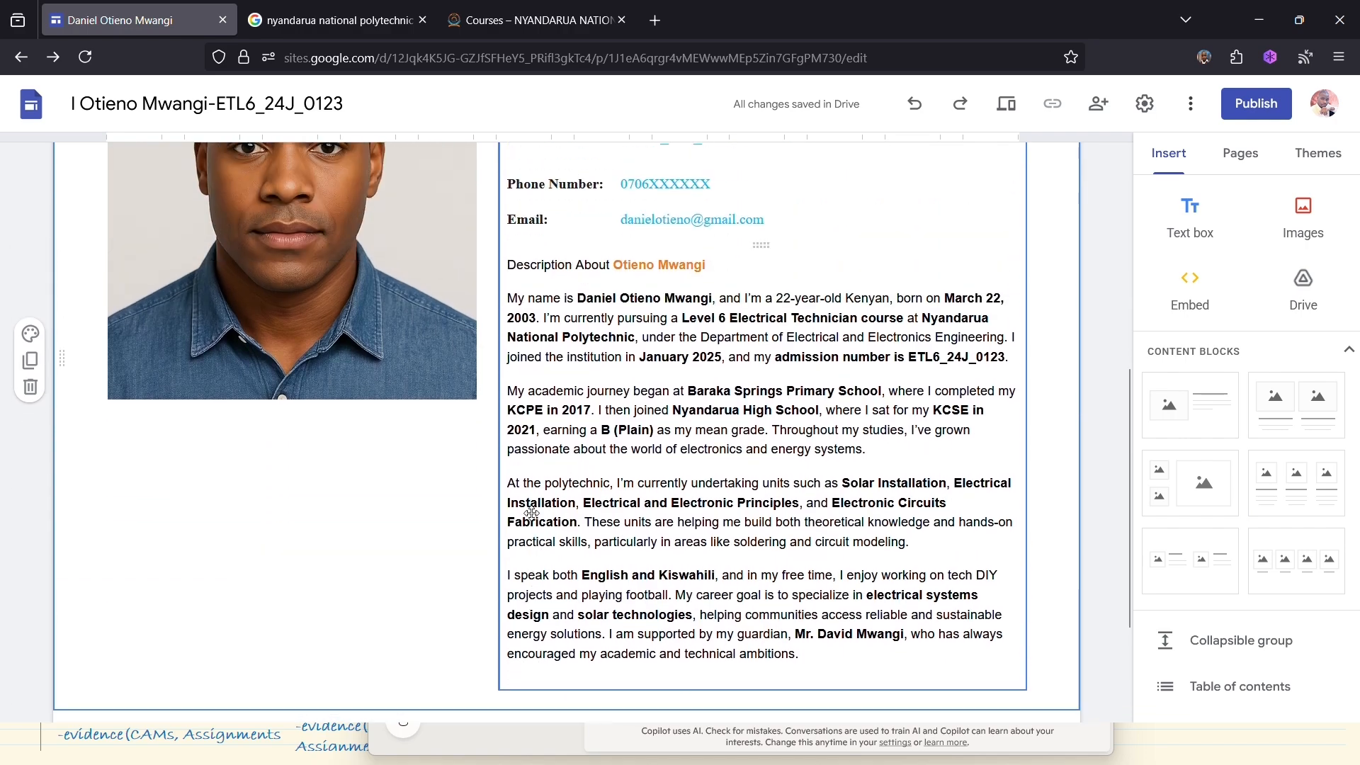
pyautogui.scroll(-2, 661, 387)
pyautogui.scroll(3, 593, 219)
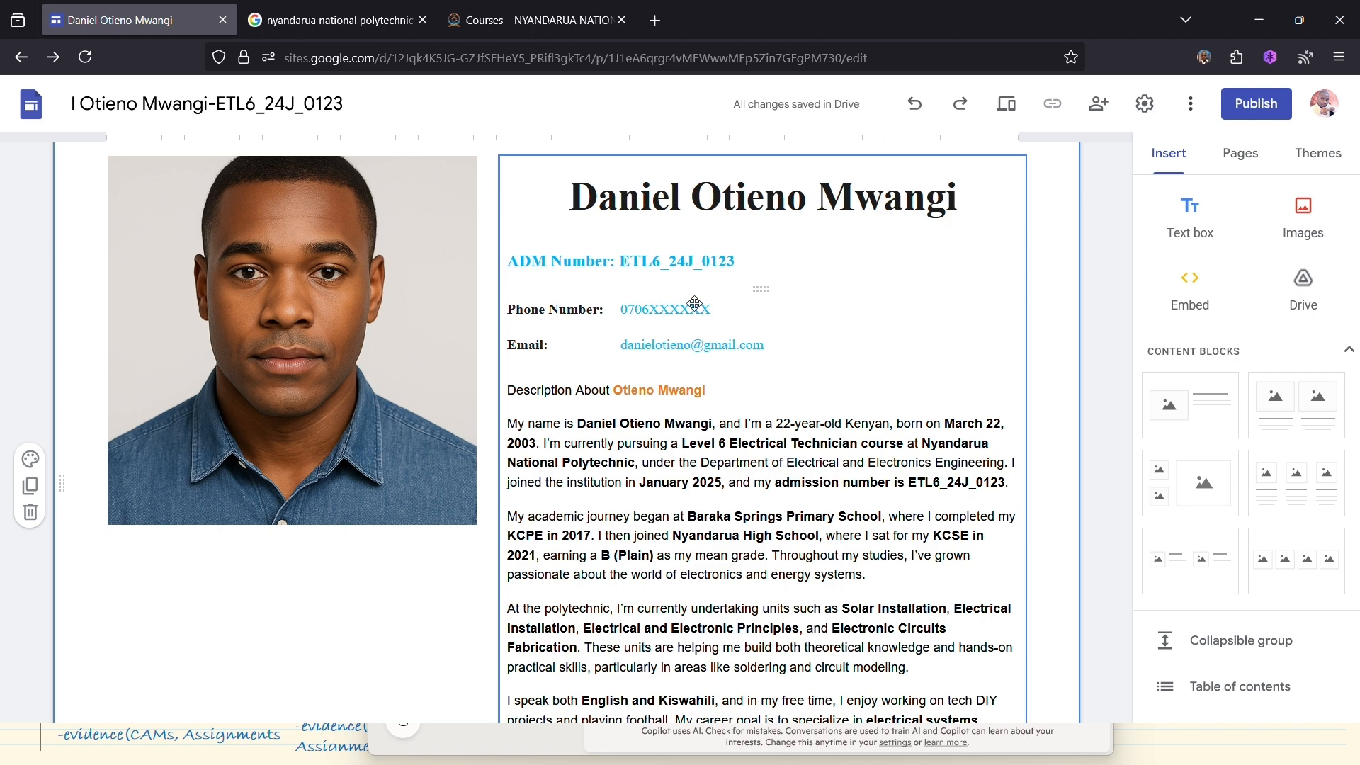
pyautogui.scroll(-5, 333, 642)
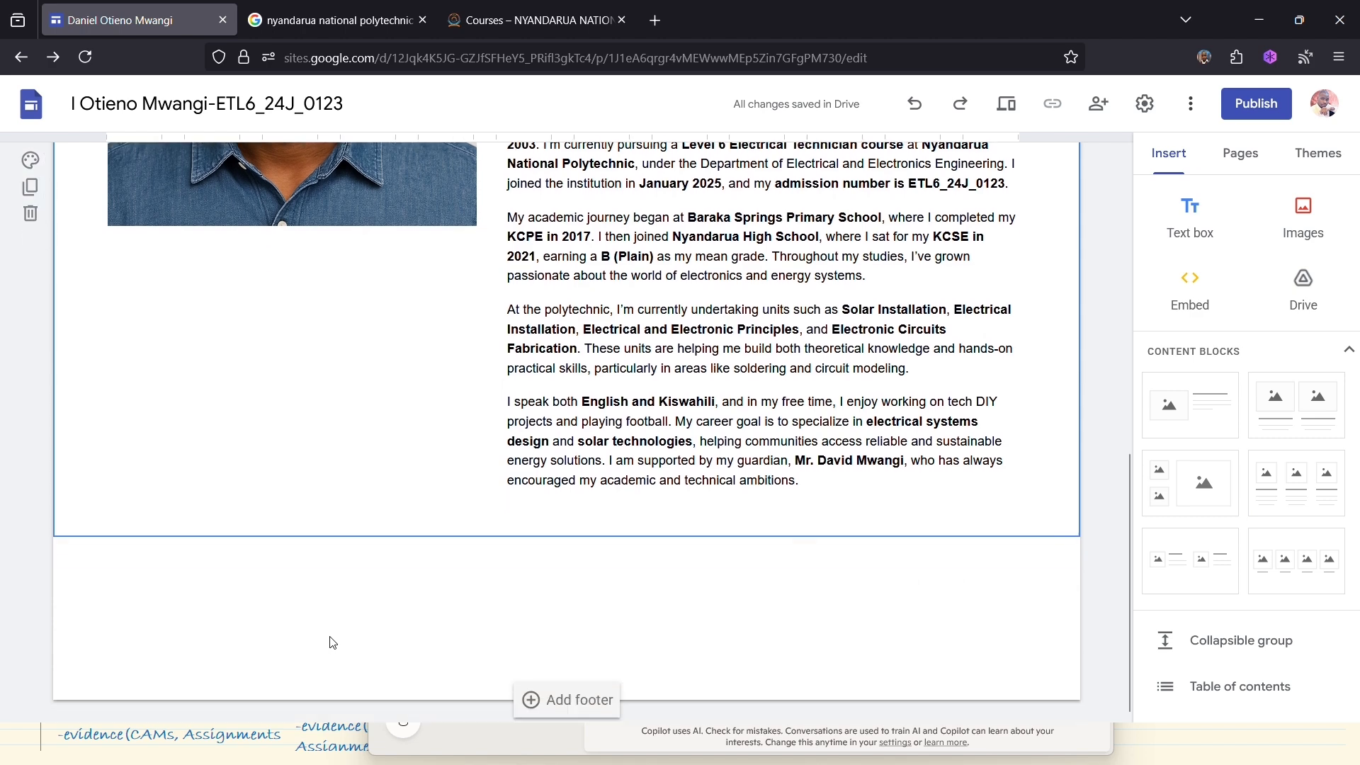
pyautogui.scroll(4, 331, 640)
pyautogui.scroll(1, 334, 484)
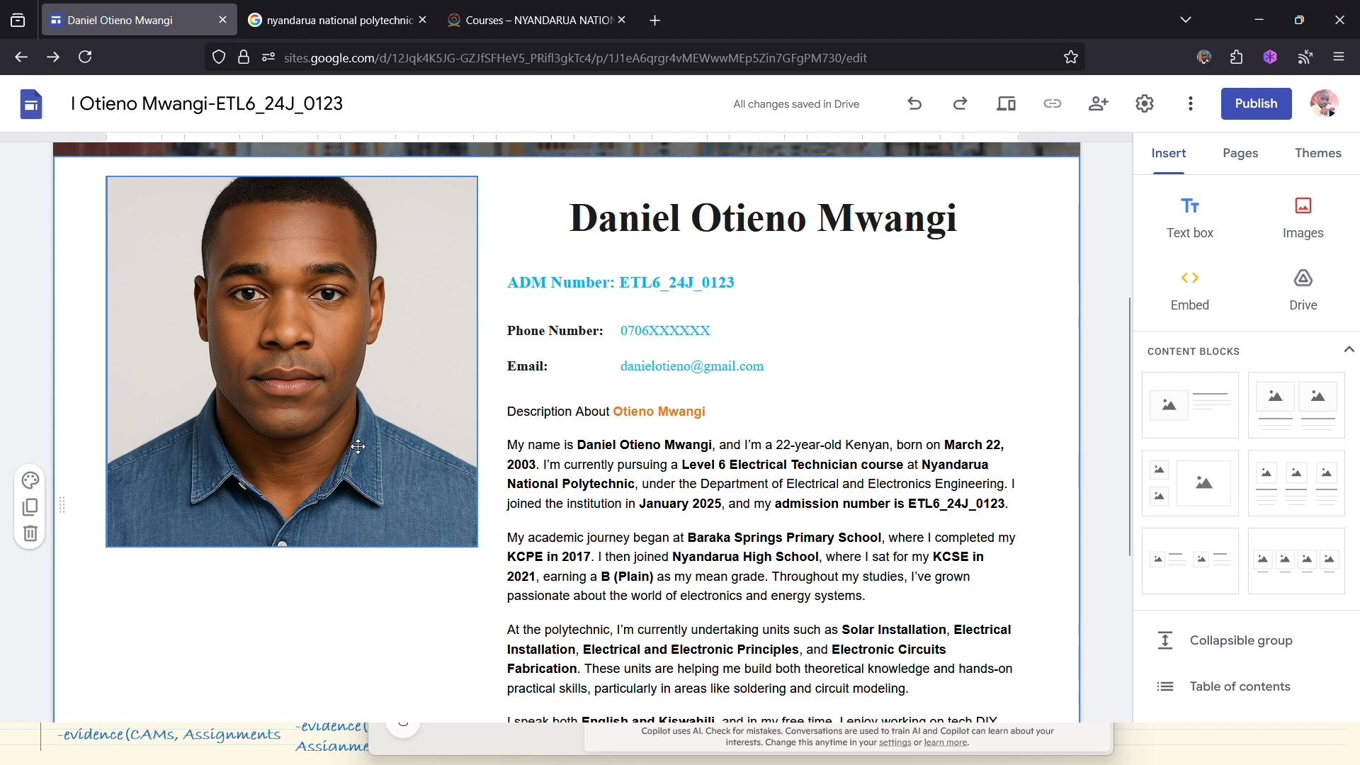
pyautogui.scroll(-5, 641, 426)
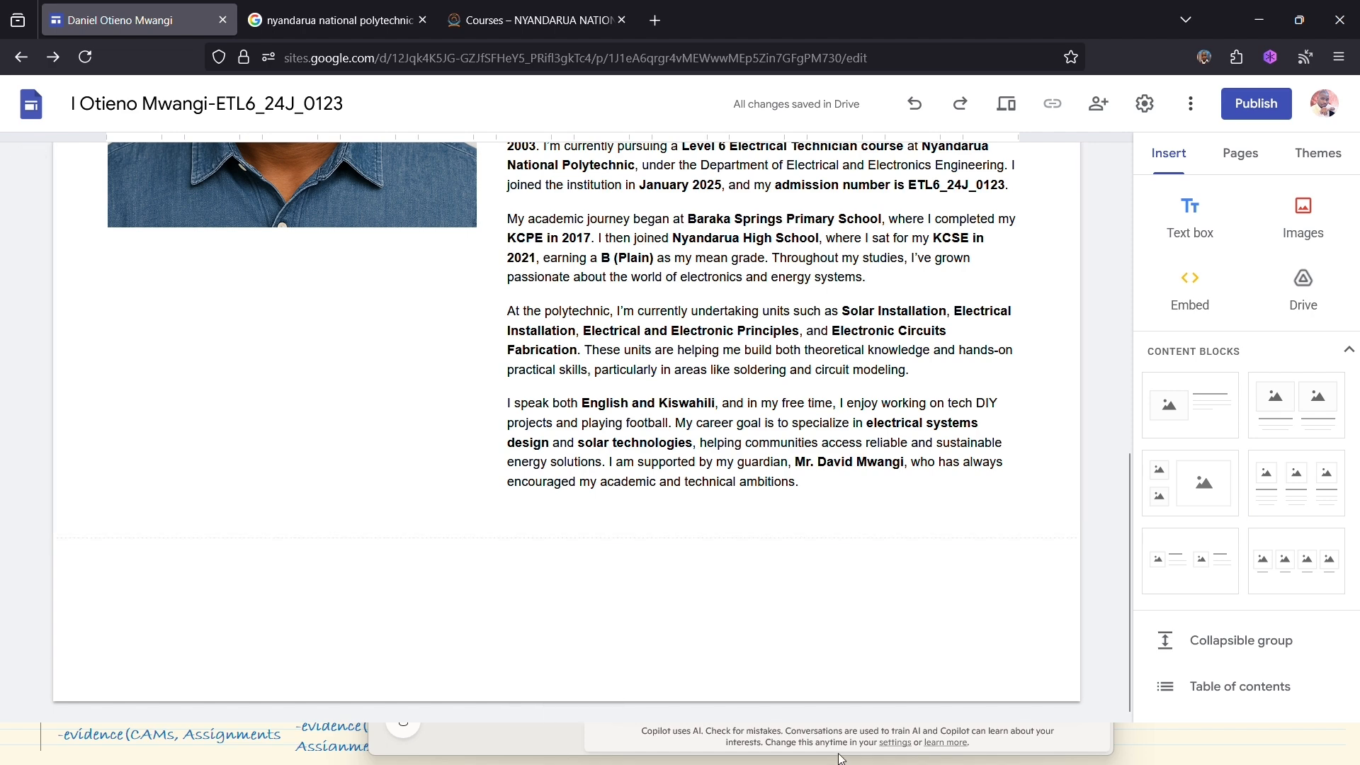
# Check OneNote's list of Passport, Admission Letter, Previous Certificate and School ID, then return to Google Sites
pyautogui.press('super')
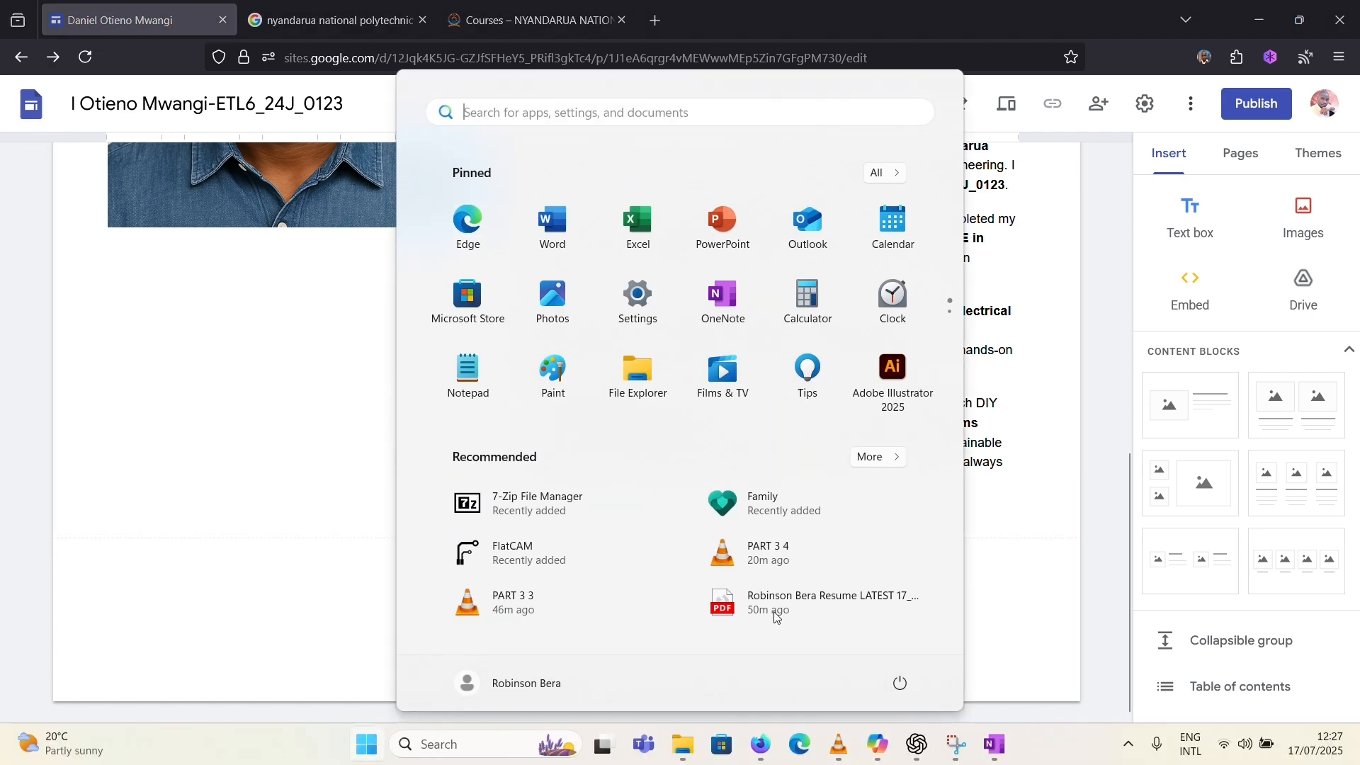
pyautogui.click(995, 746)
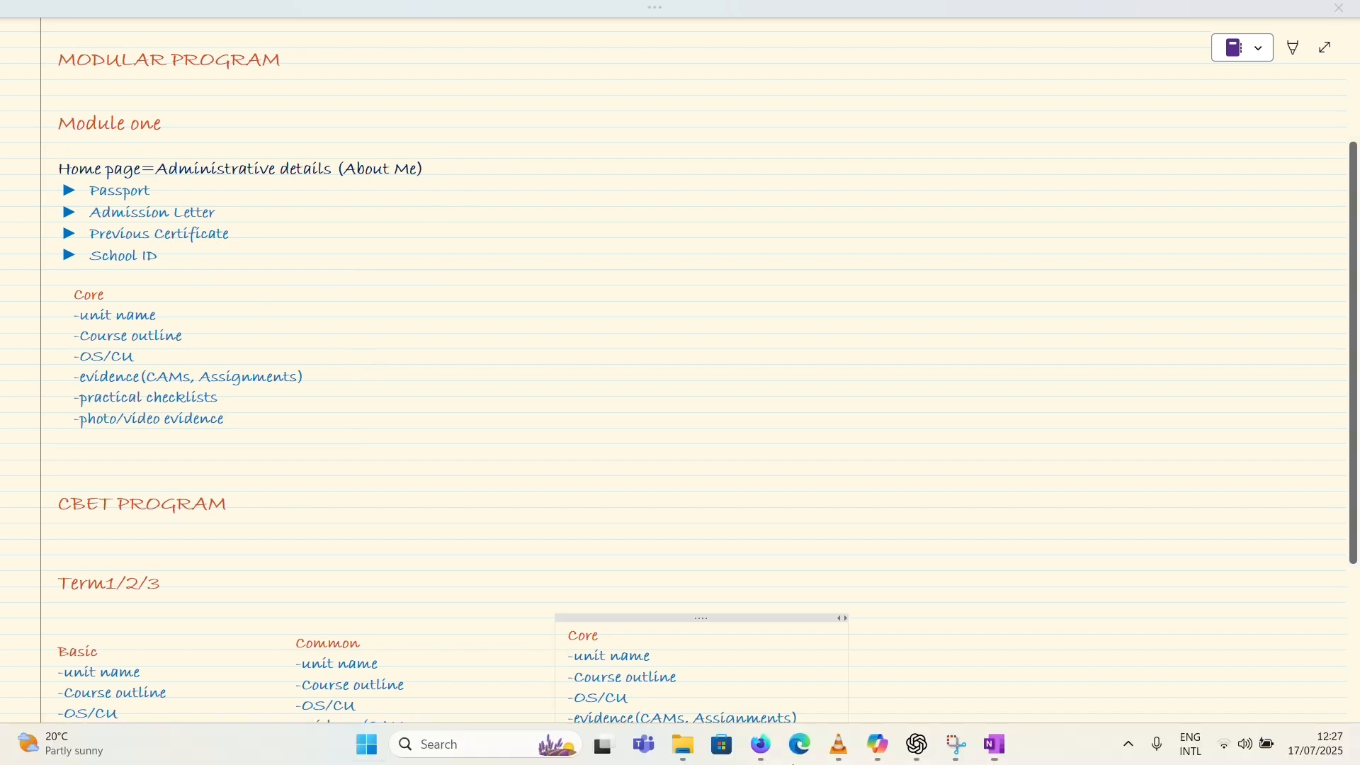
pyautogui.press('super')
pyautogui.moveTo(873, 747)
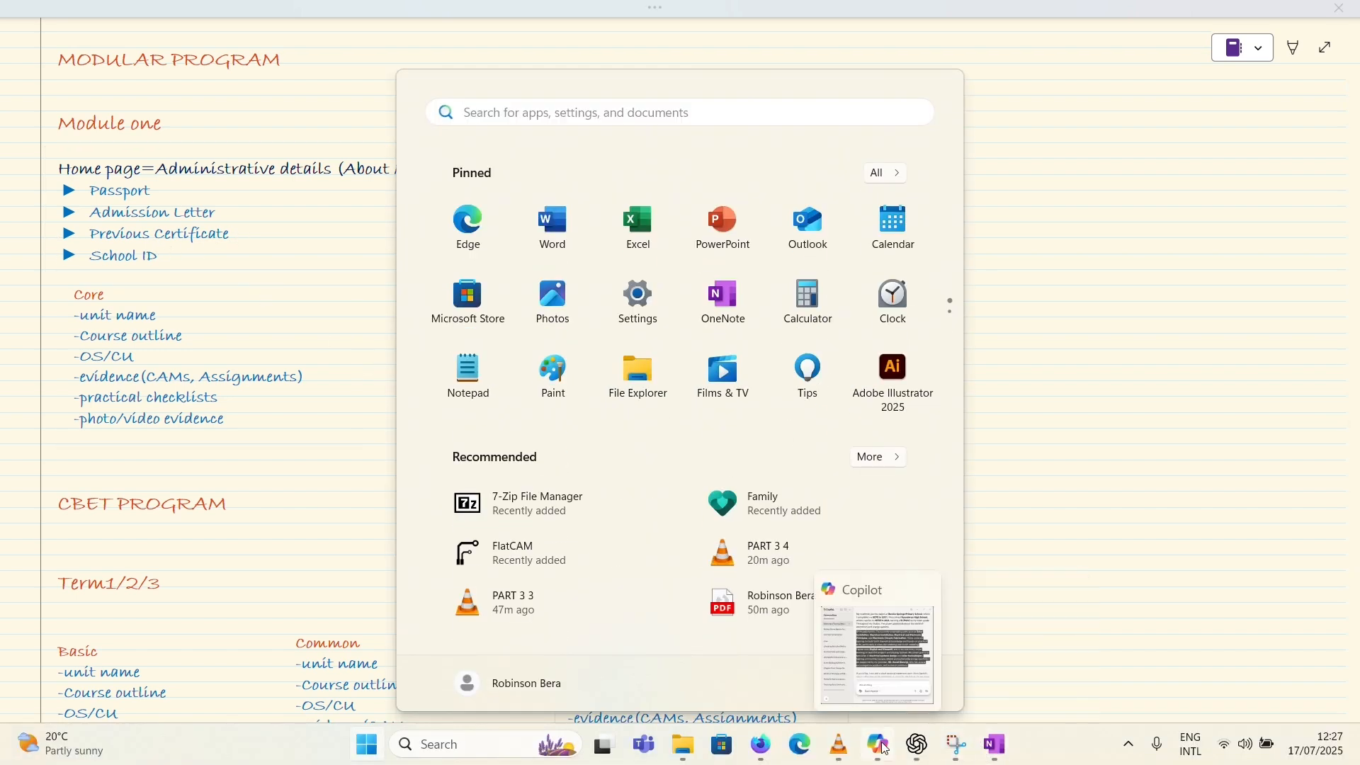
pyautogui.click(761, 746)
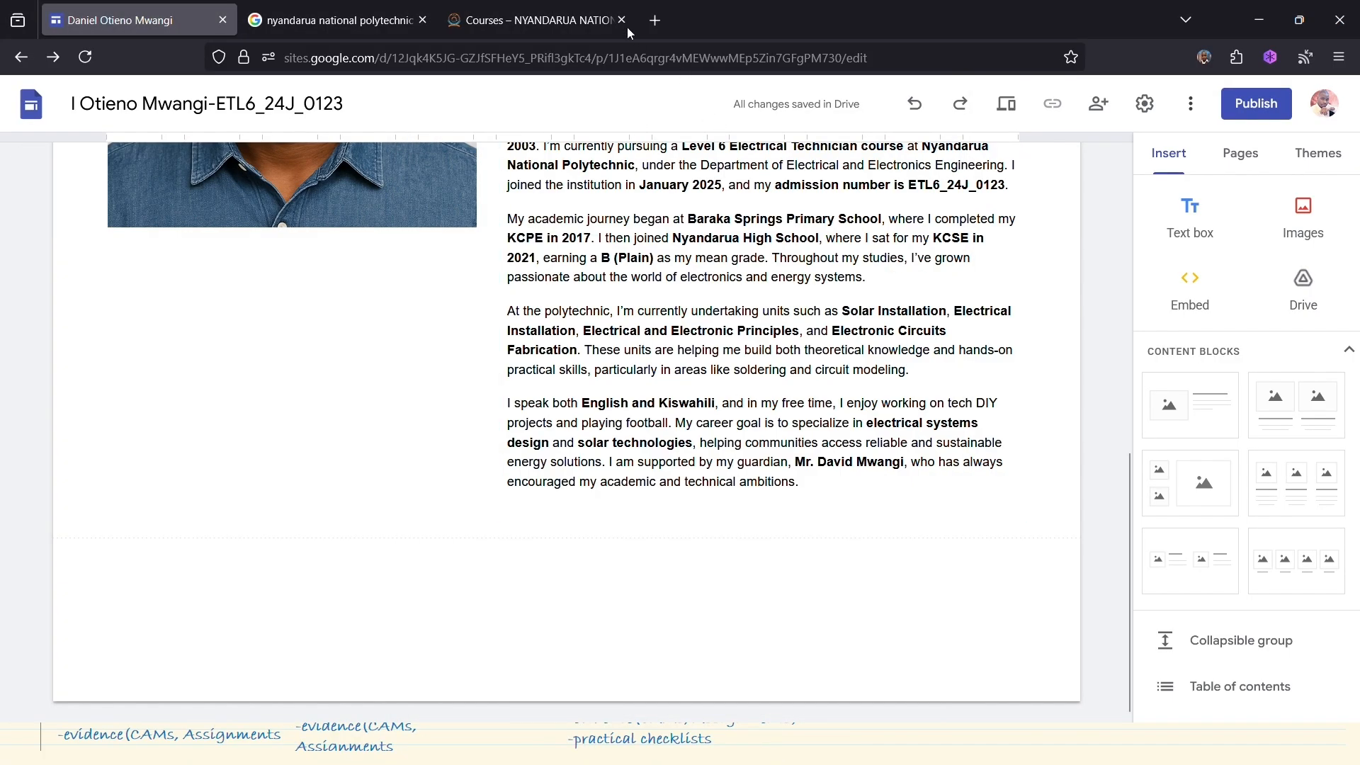
# Insert an empty text box section below the bio, then switch to OneNote
pyautogui.scroll(3, 680, 294)
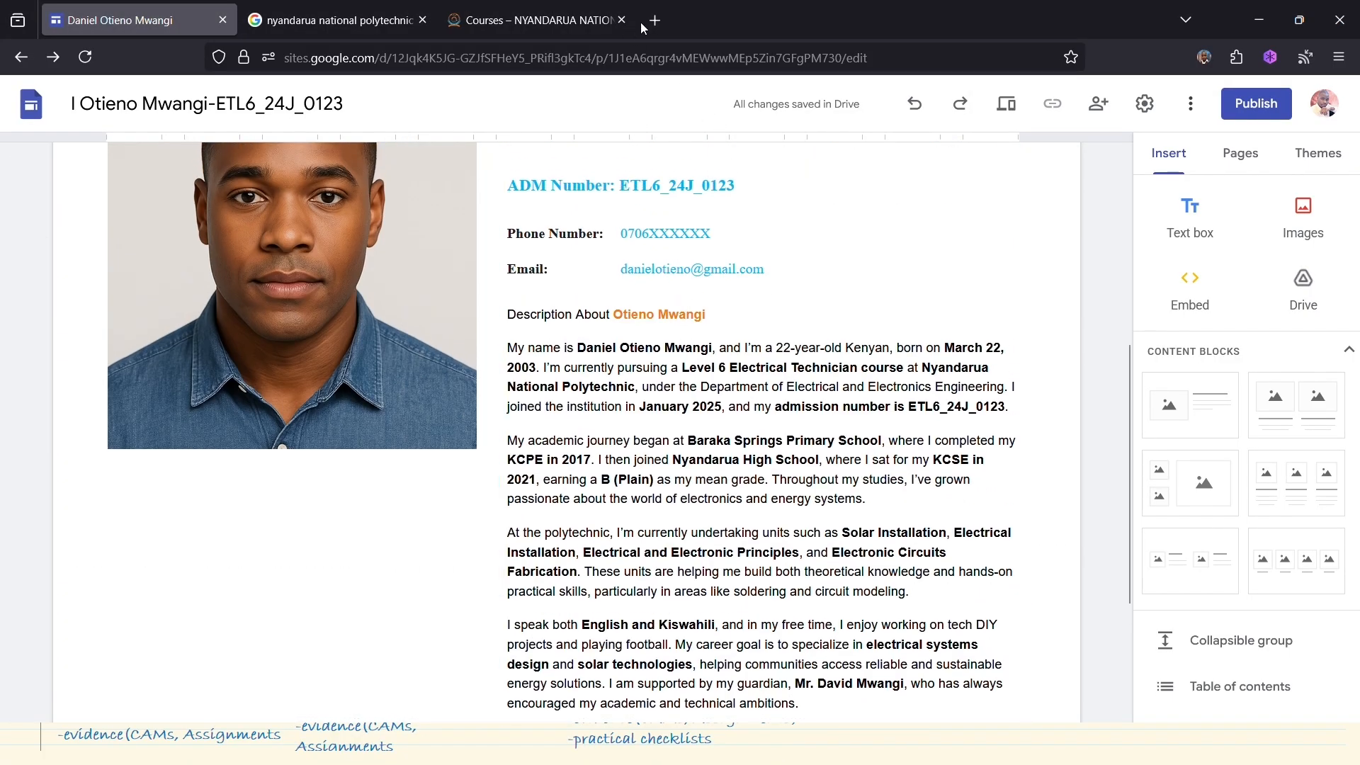
pyautogui.scroll(-3, 391, 601)
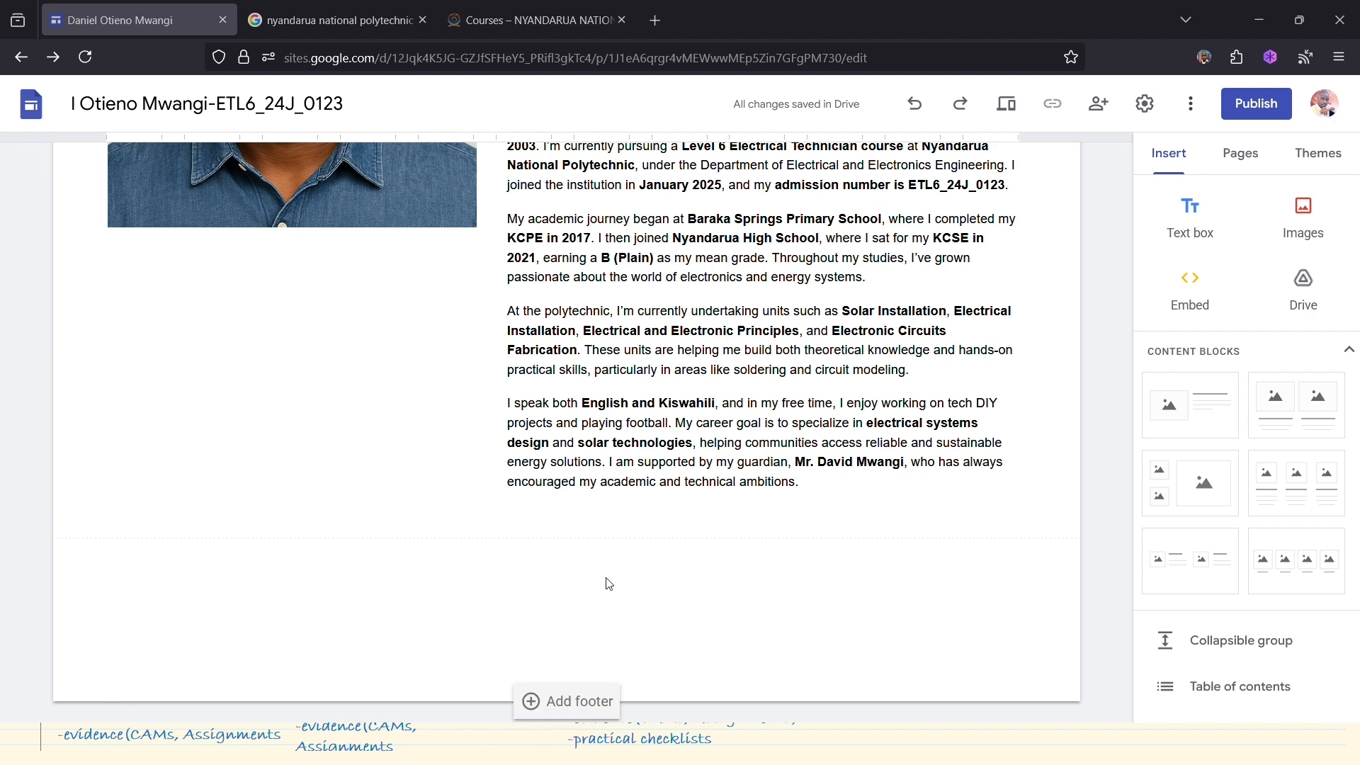
pyautogui.click(1194, 225)
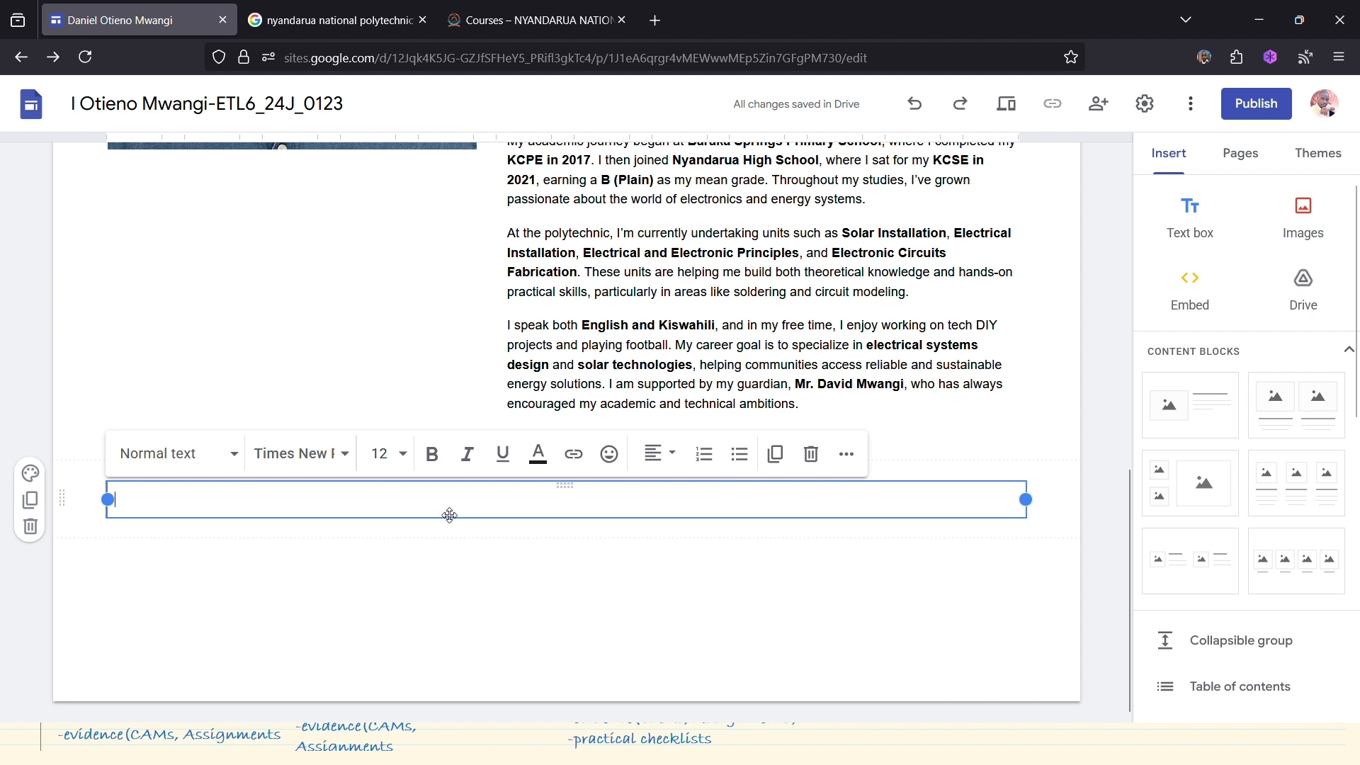
pyautogui.click(740, 740)
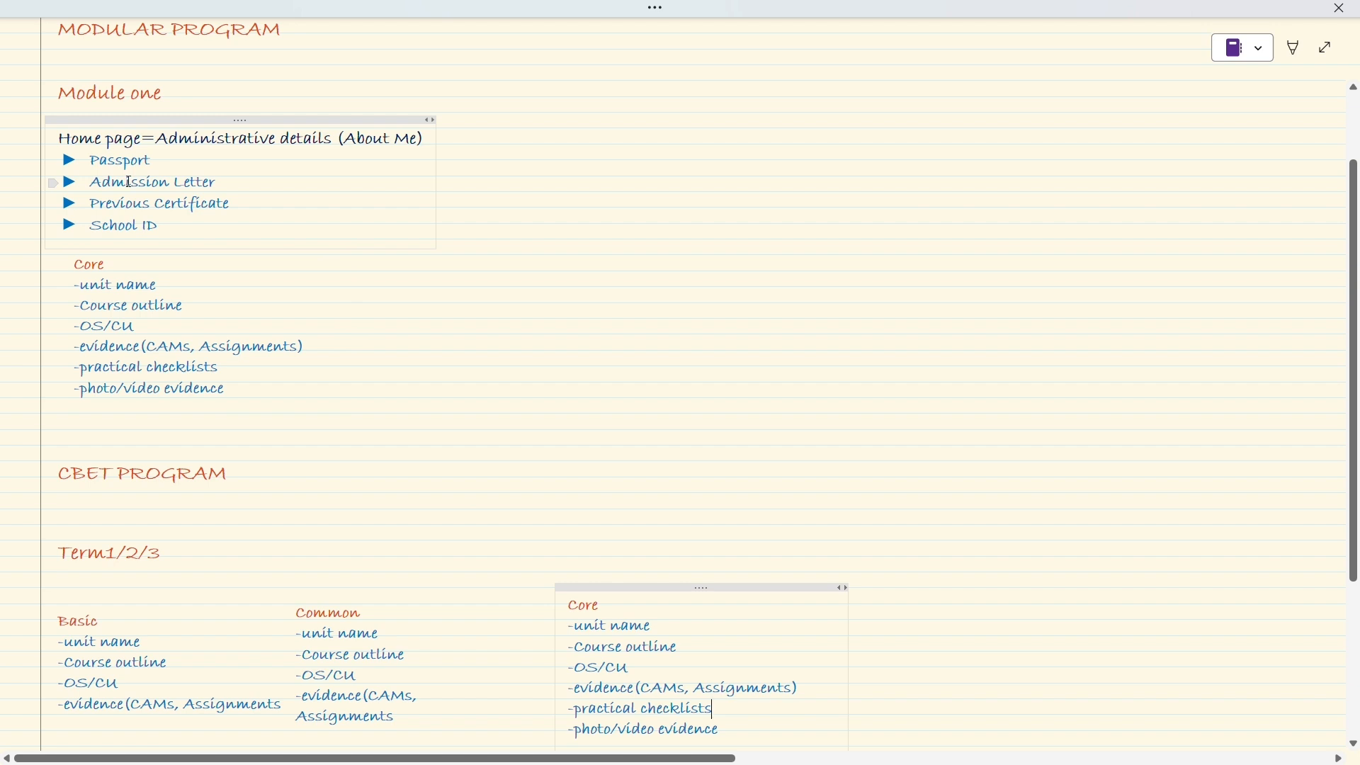
# Select the 'Admission Letter' item in the OneNote notes list and bring up the Start menu
pyautogui.doubleClick(130, 182)
pyautogui.click(203, 186)
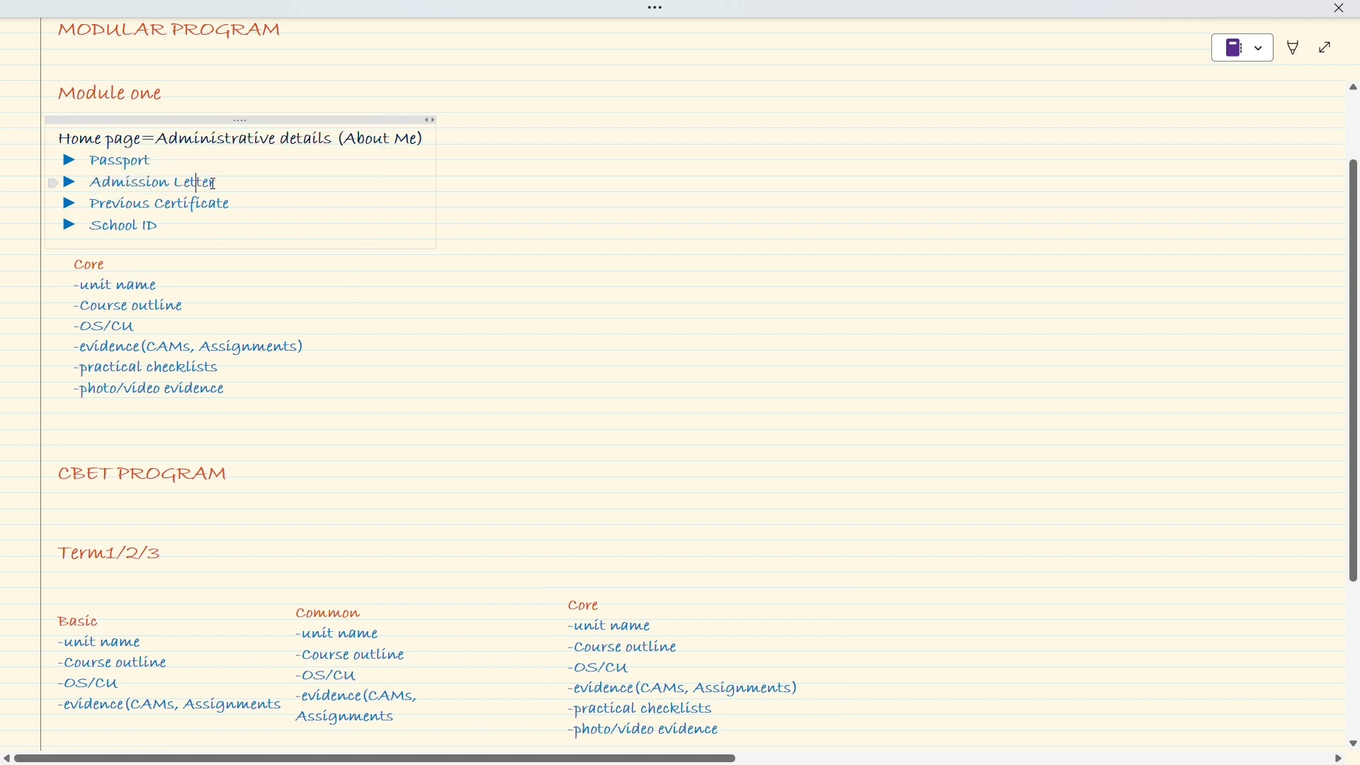
pyautogui.moveTo(211, 182); pyautogui.dragTo(94, 180)
pyautogui.hotkey('ctrl', 'c')
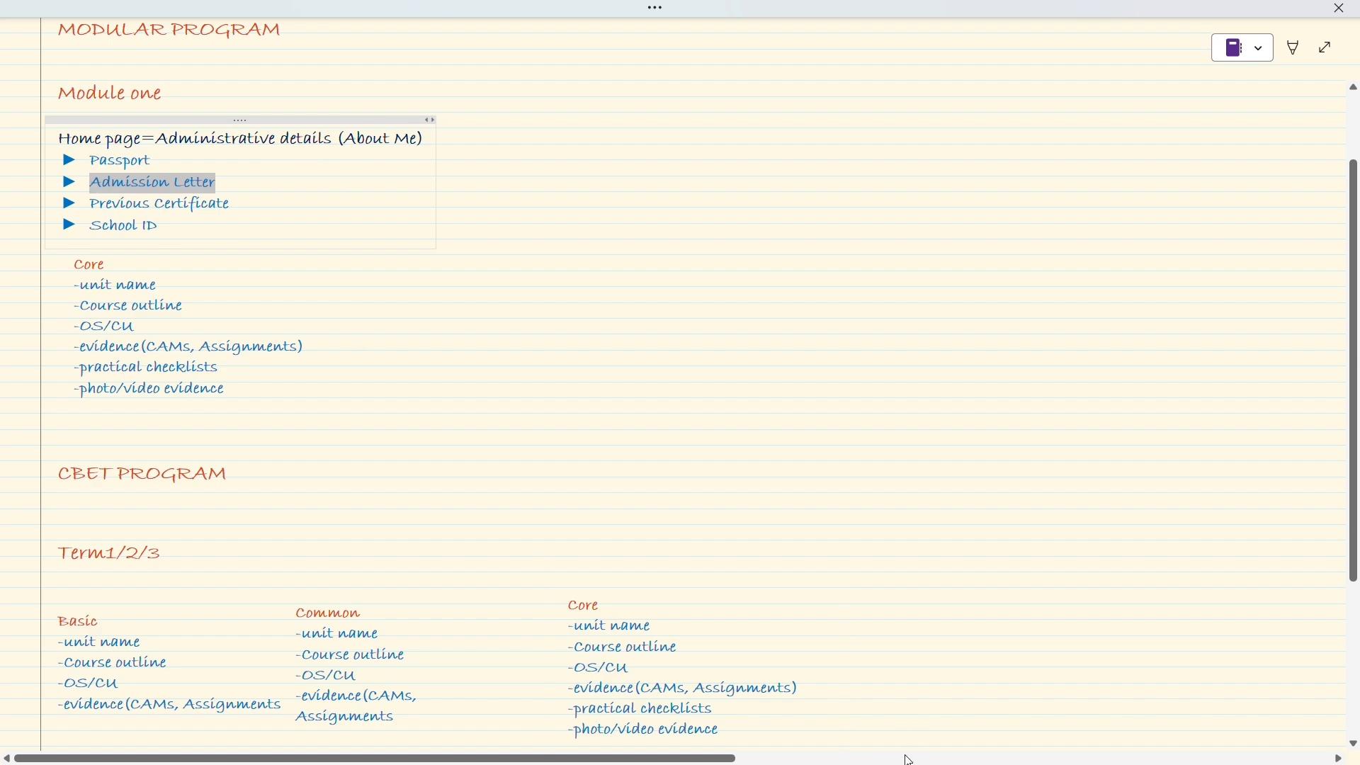
pyautogui.press('super')
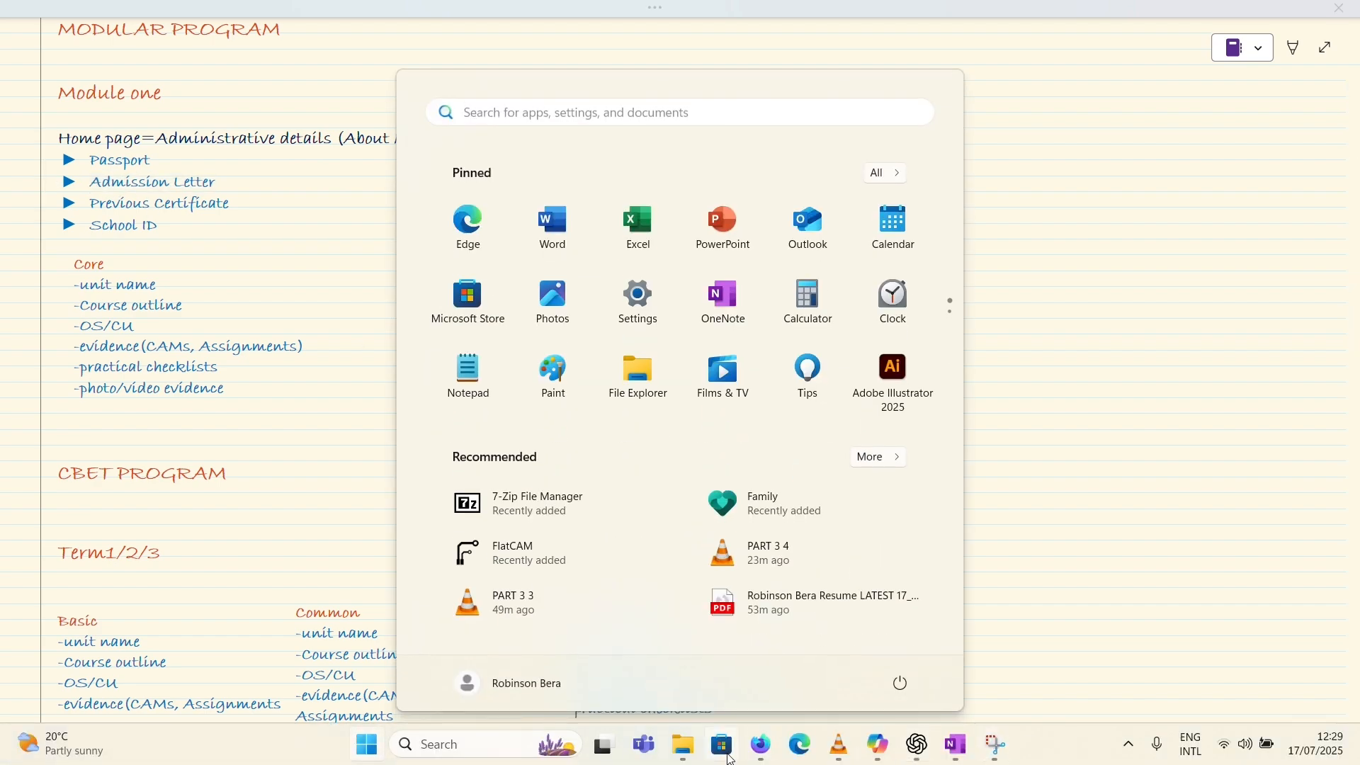
# Paste 'Admission Letter' into the new text box, remove the extra line, and colour it light blue #00b0f0
pyautogui.click(760, 755)
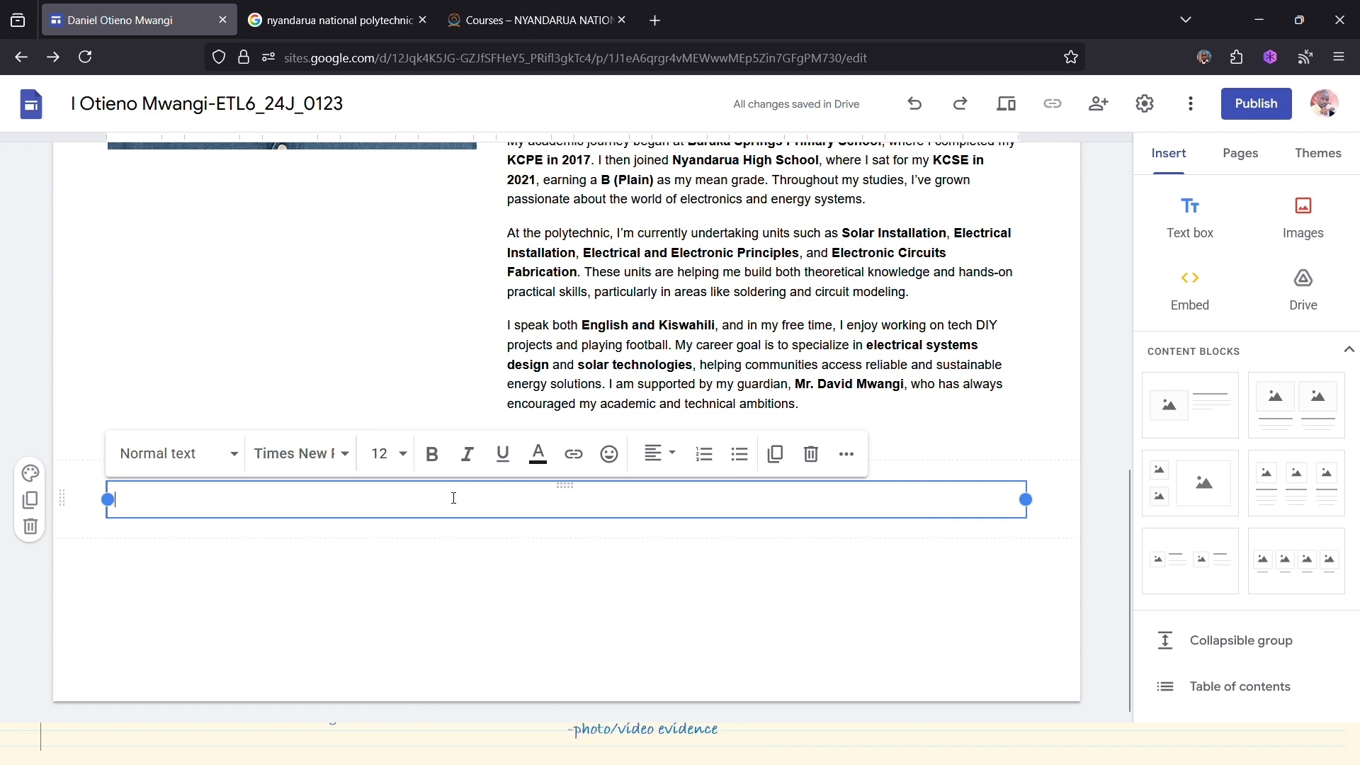
pyautogui.hotkey('ctrl', 'v')
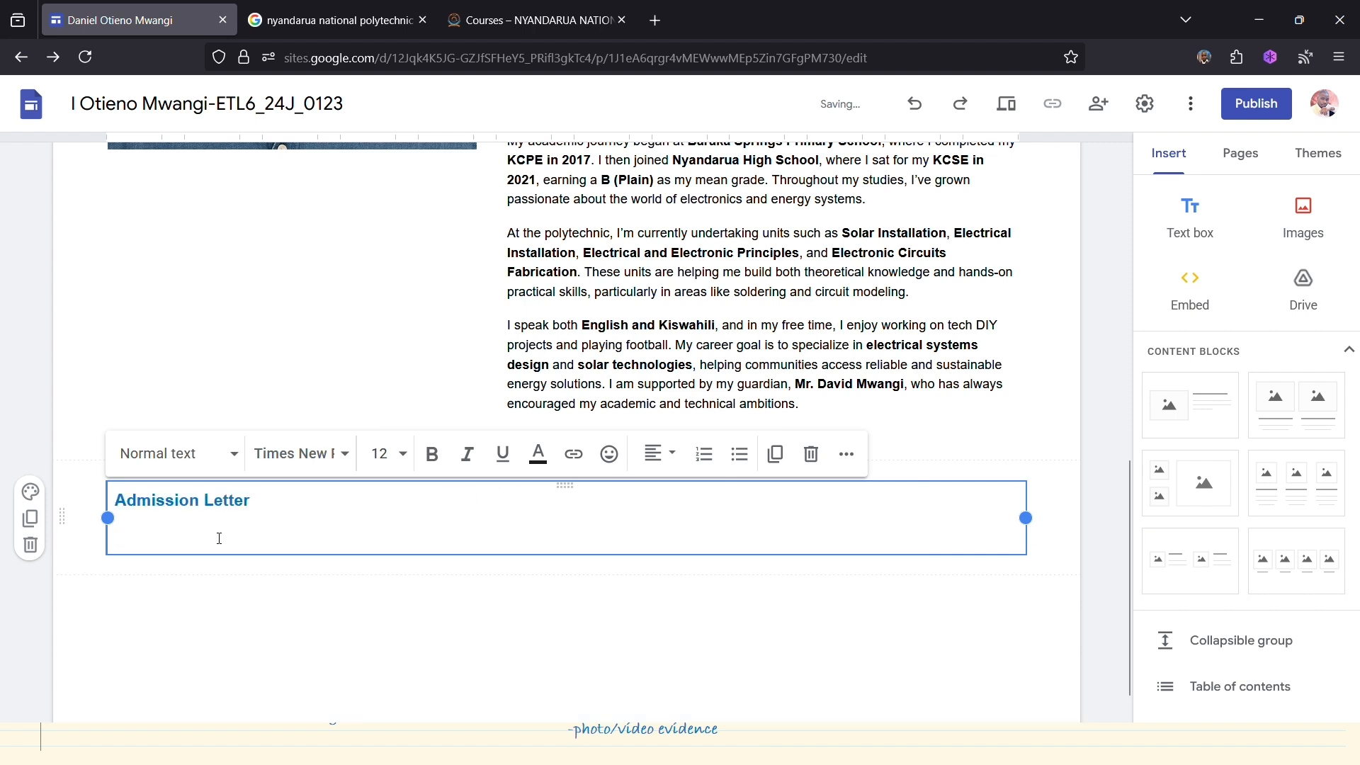
pyautogui.press('BackSpace')
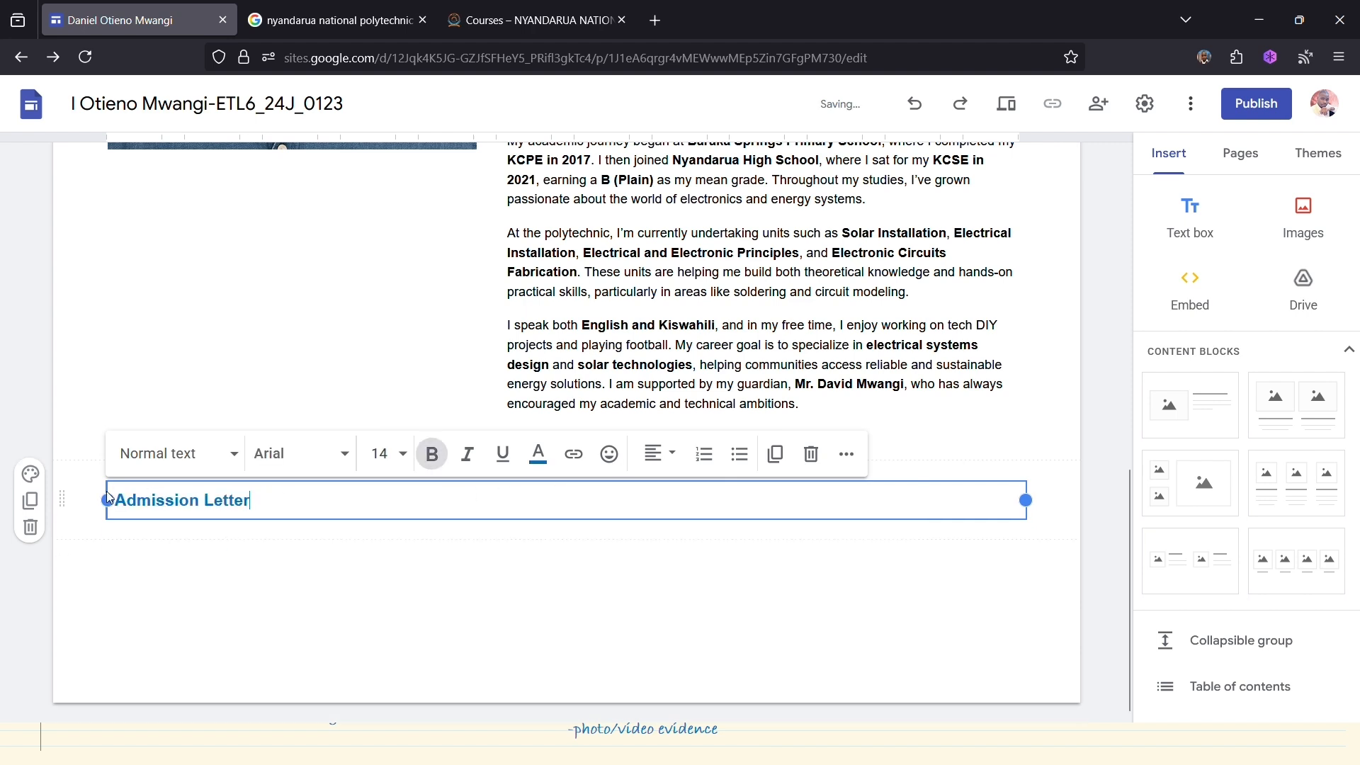
pyautogui.click(538, 453)
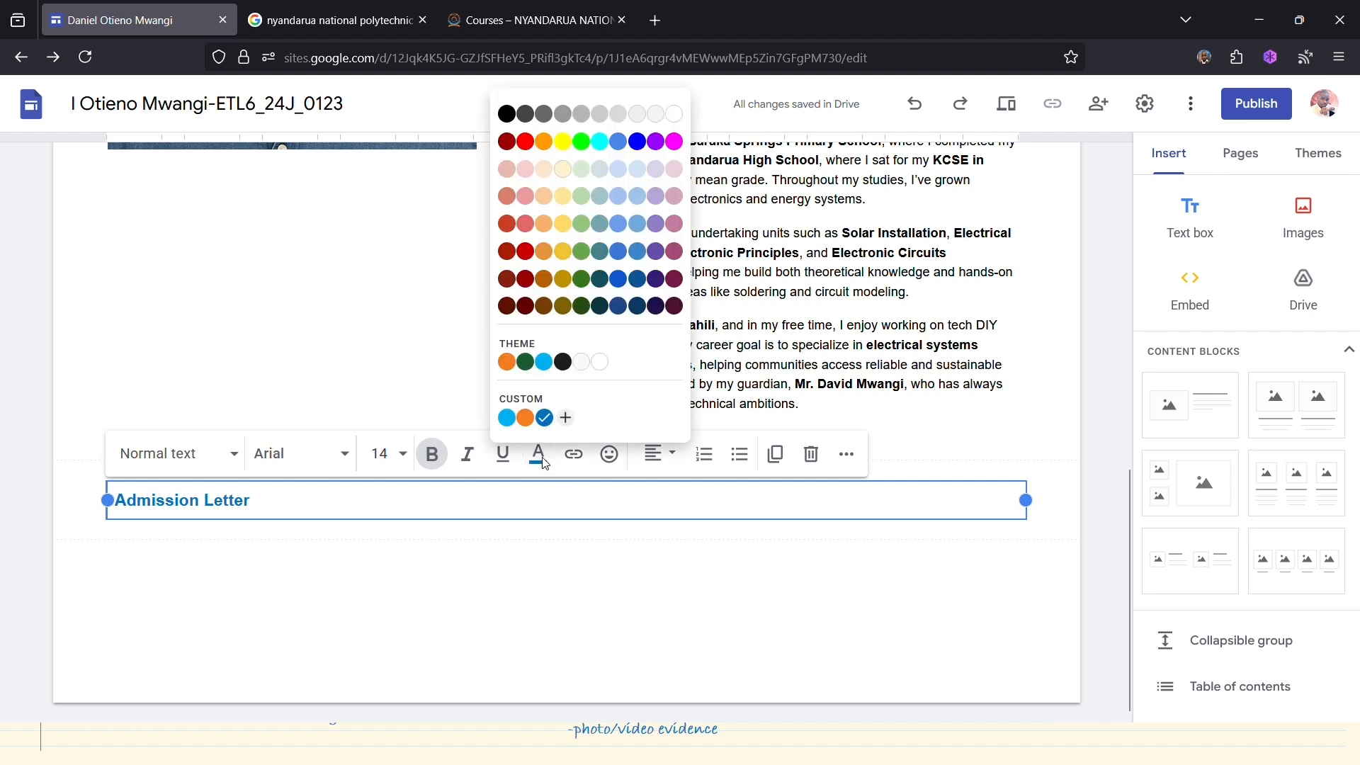
pyautogui.click(546, 364)
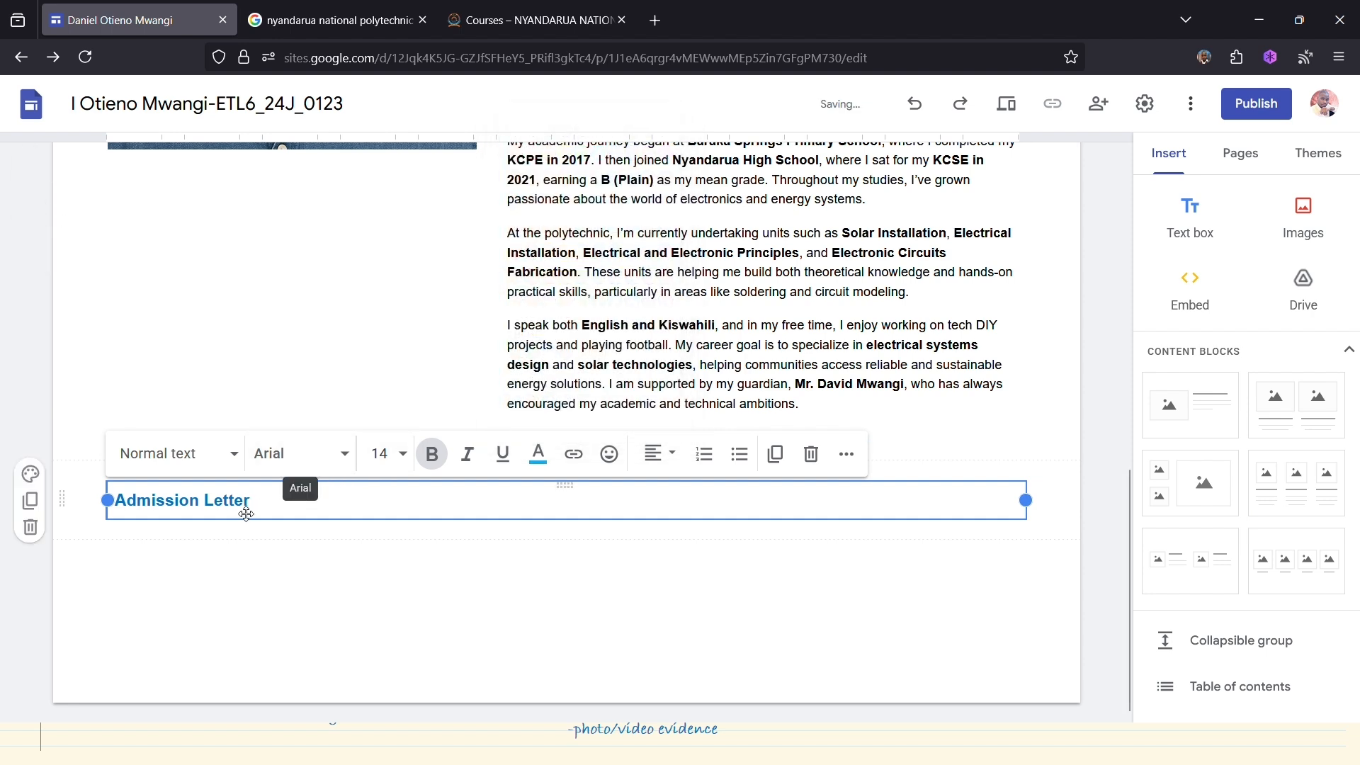
pyautogui.moveTo(258, 501); pyautogui.dragTo(111, 501)
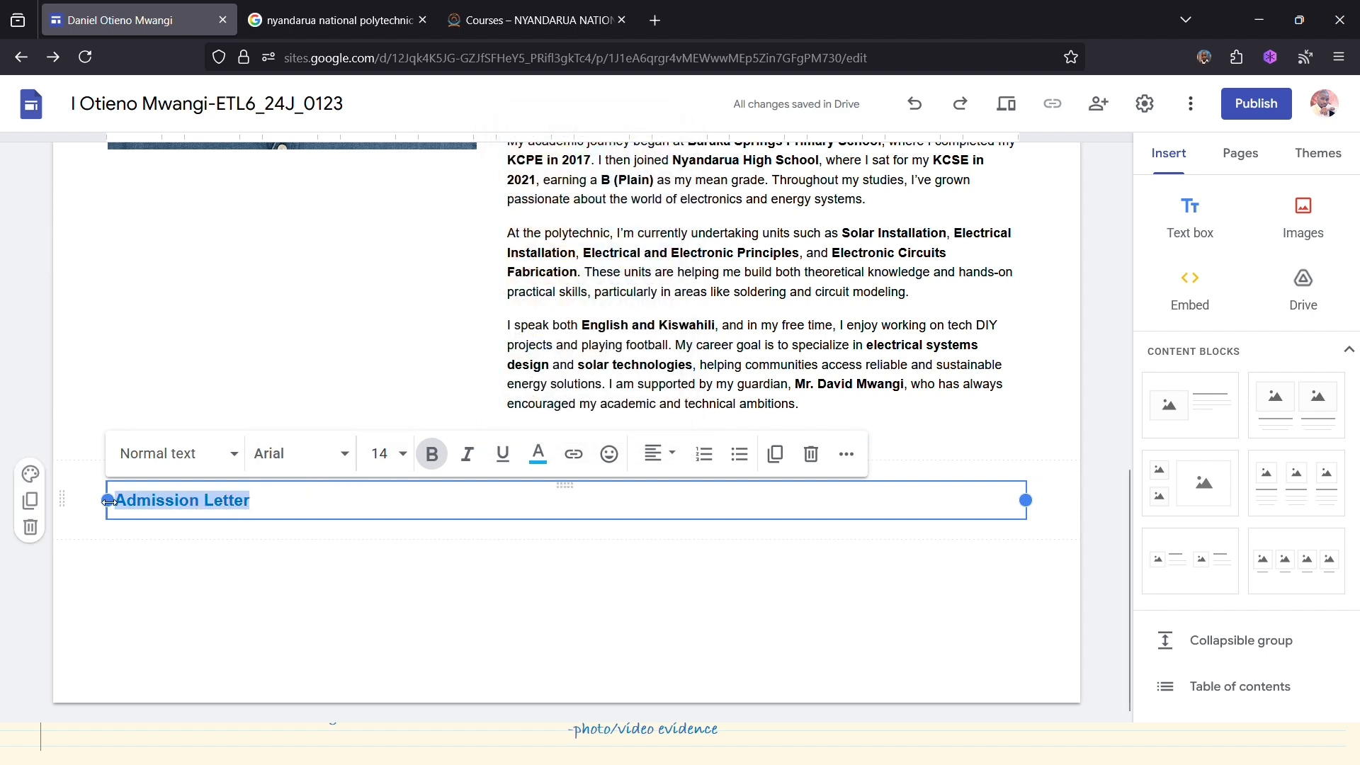
pyautogui.click(537, 456)
pyautogui.click(544, 362)
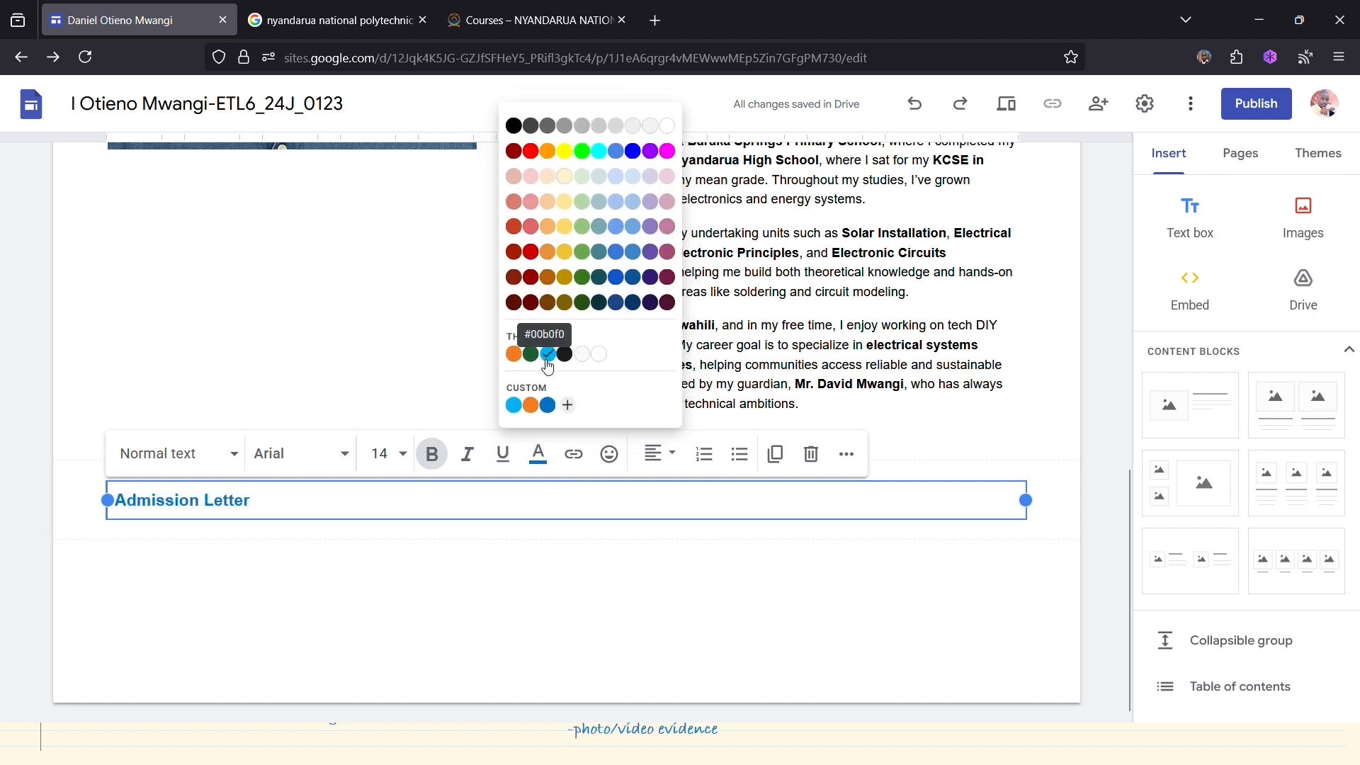
# Change the Admission Letter heading font to Times New Roman
pyautogui.click(232, 452)
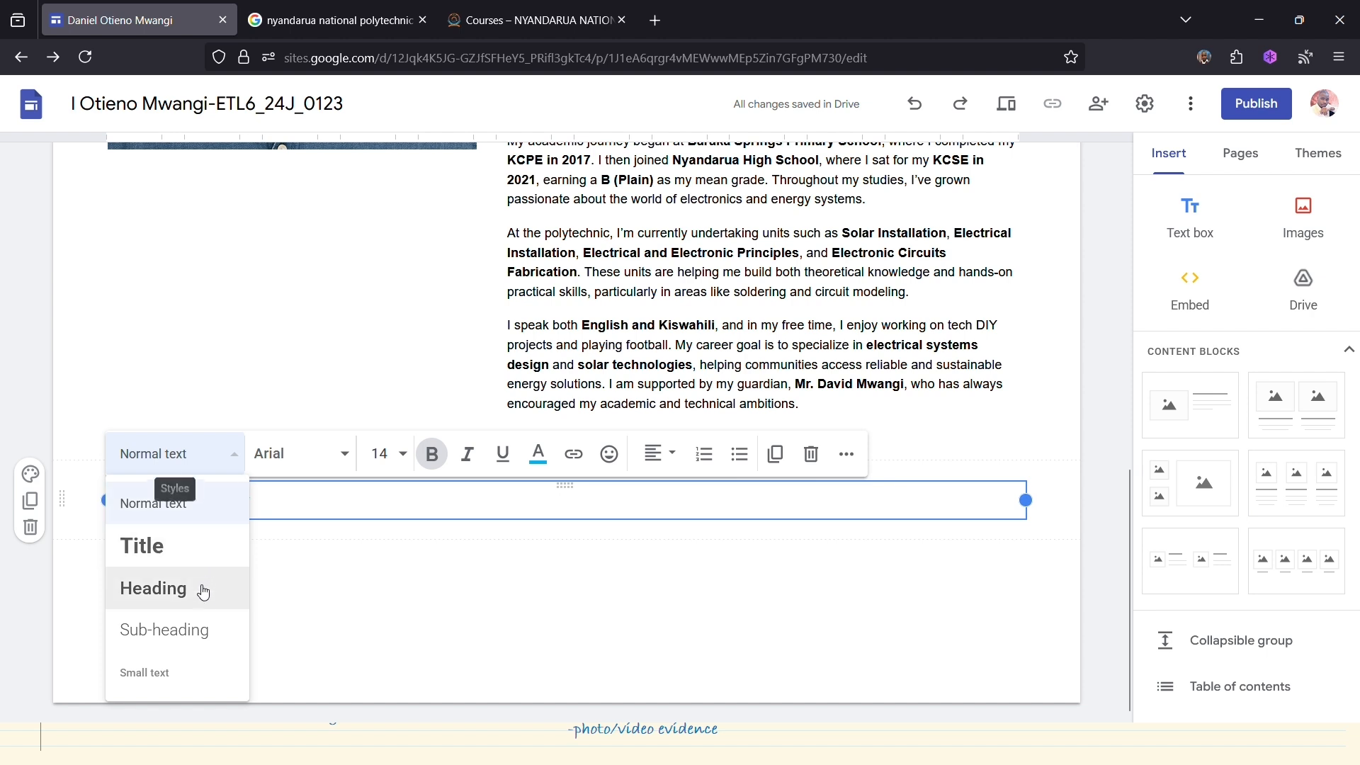
pyautogui.click(322, 498)
pyautogui.click(345, 458)
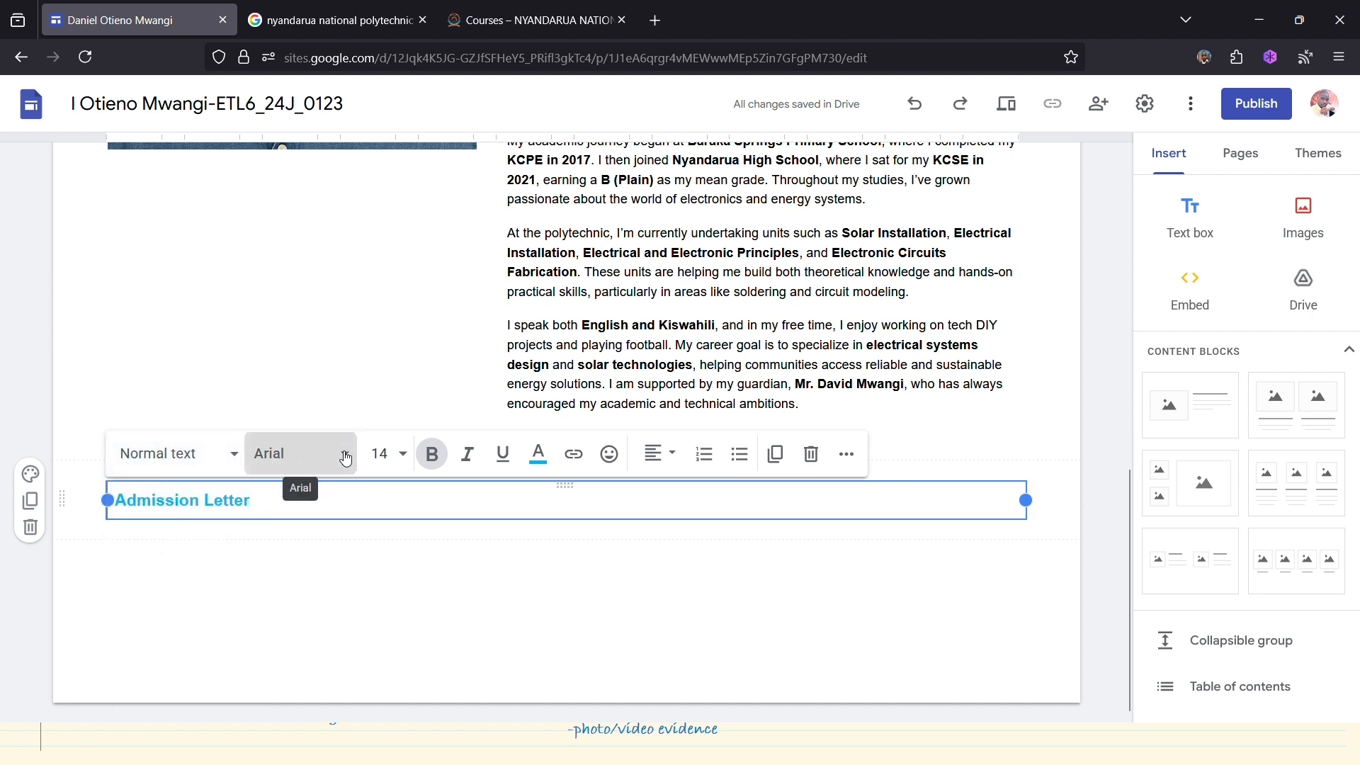
pyautogui.click(217, 502)
pyautogui.moveTo(267, 505); pyautogui.dragTo(113, 500)
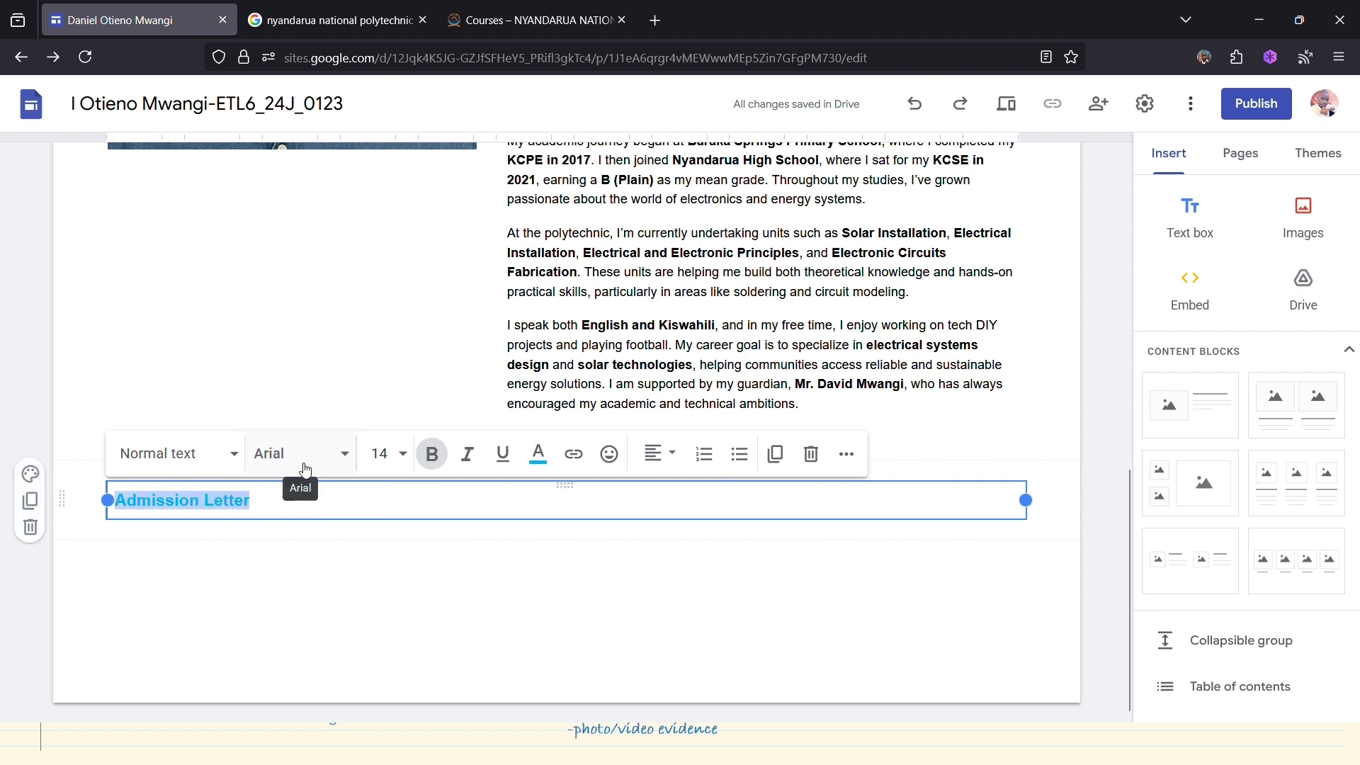
pyautogui.click(349, 456)
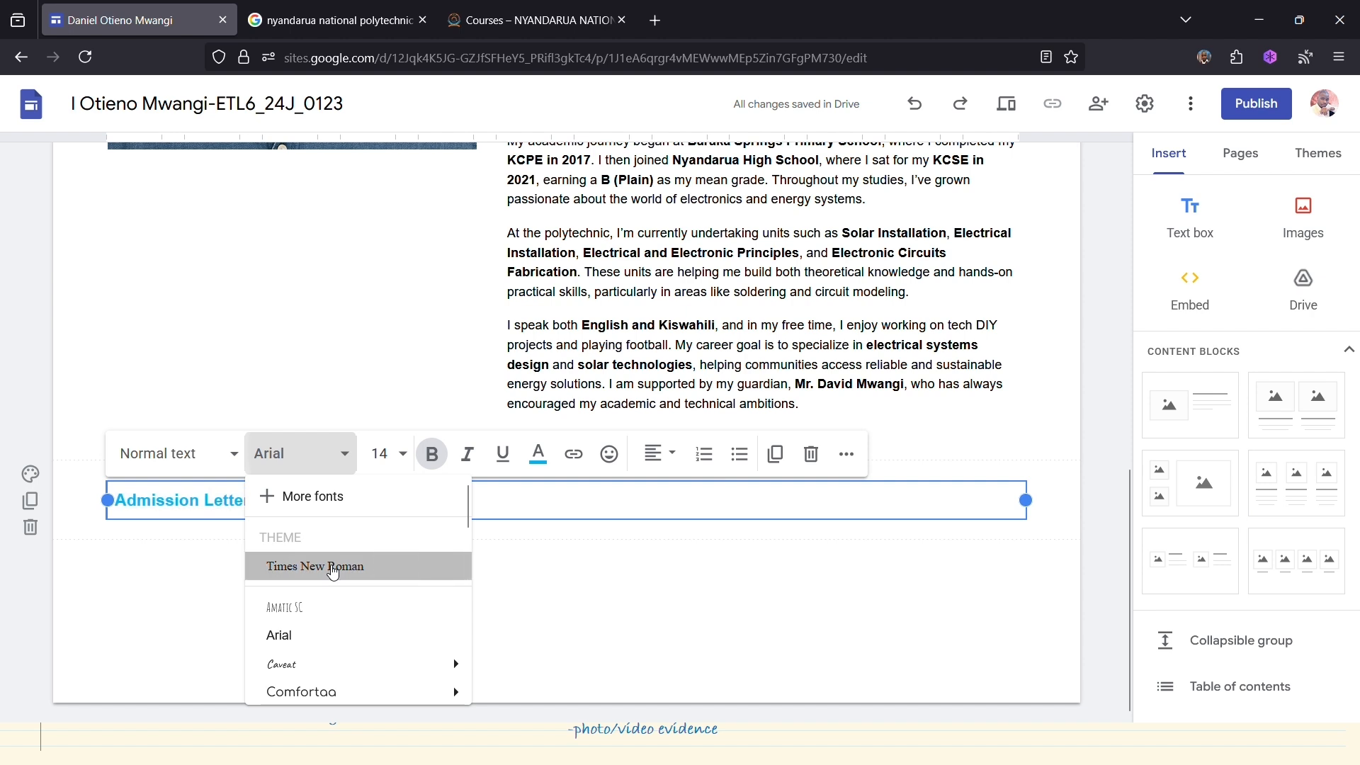
pyautogui.click(334, 567)
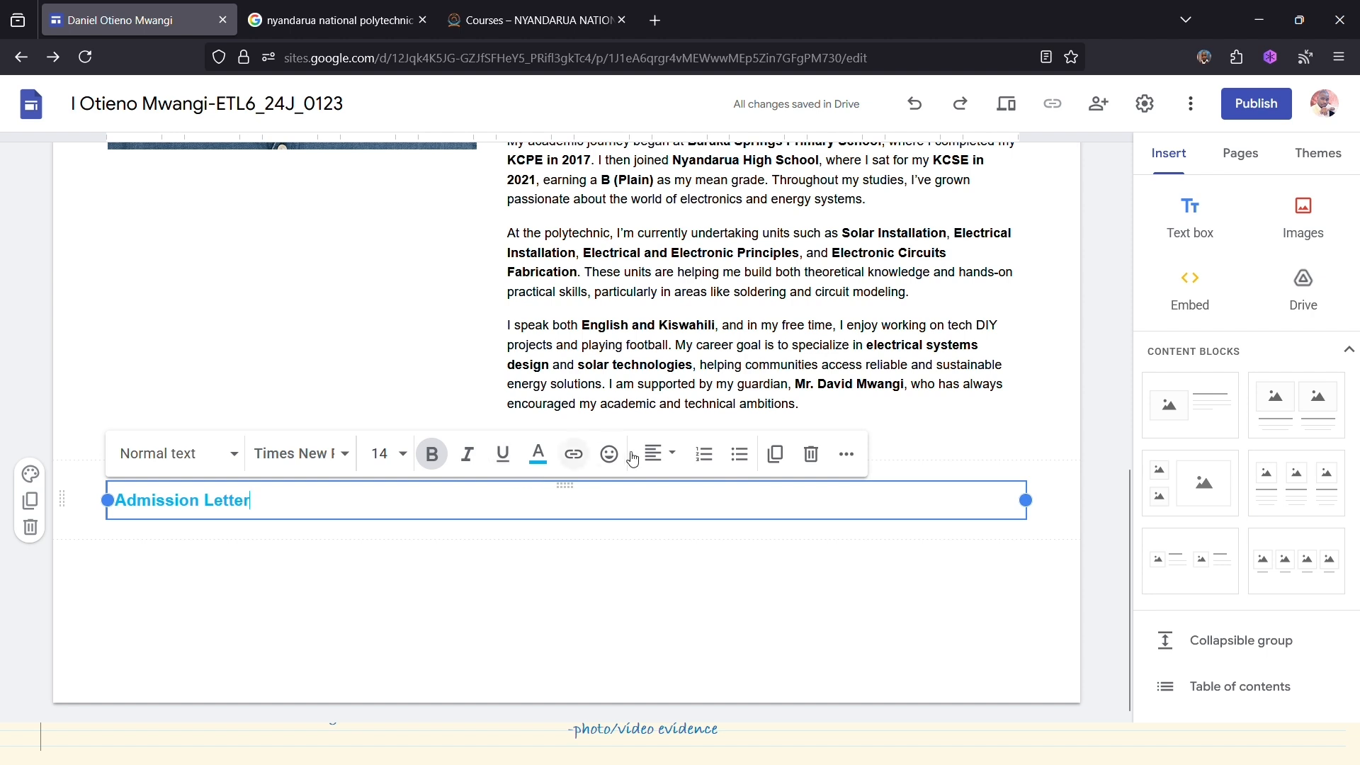
# Centre the Admission Letter heading
pyautogui.click(671, 460)
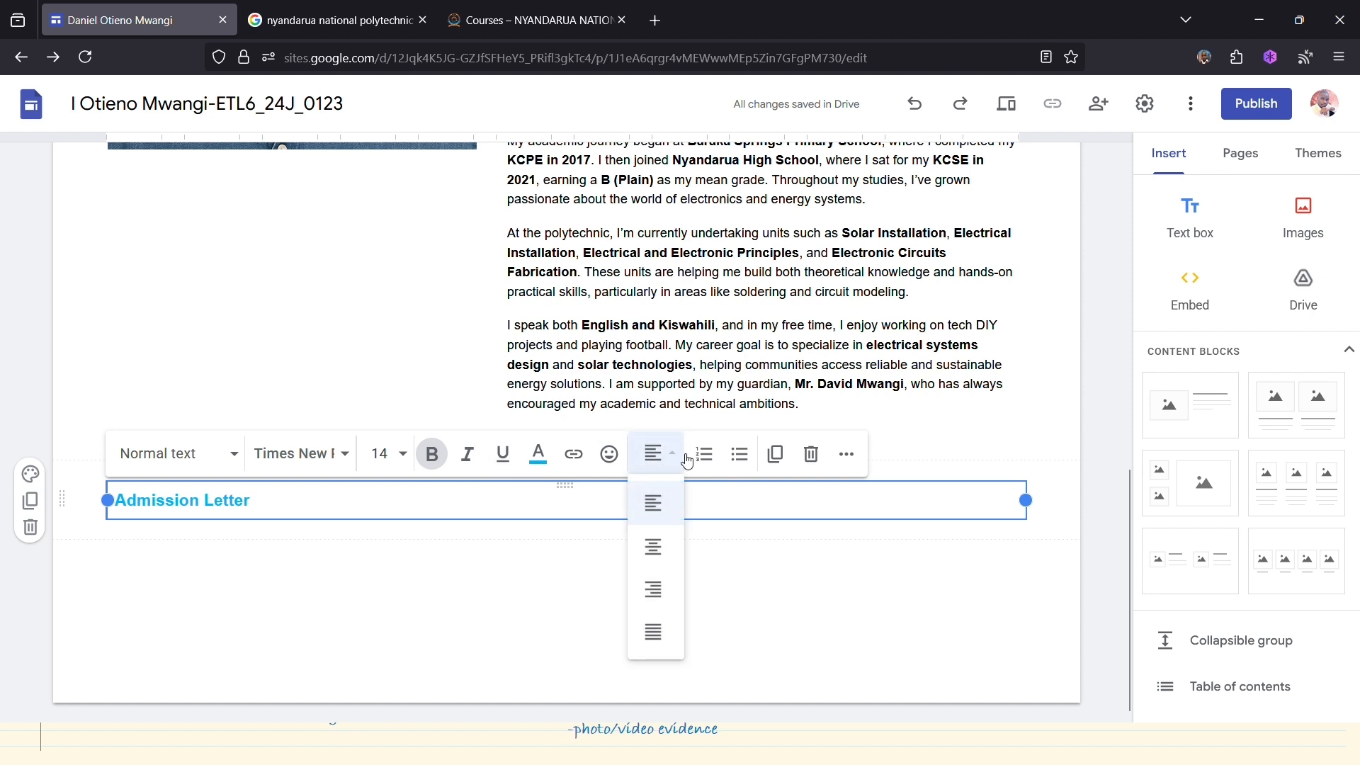
pyautogui.click(847, 454)
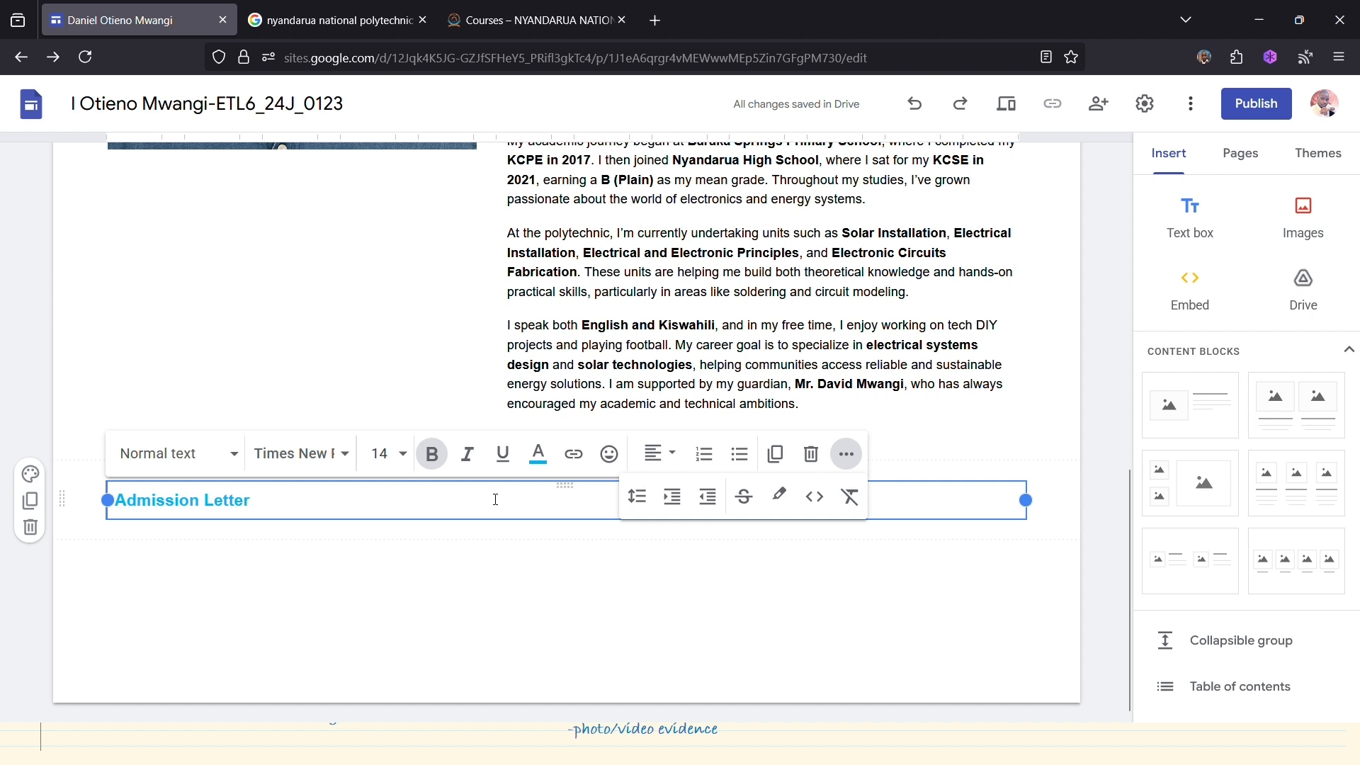
pyautogui.moveTo(272, 503); pyautogui.dragTo(111, 501)
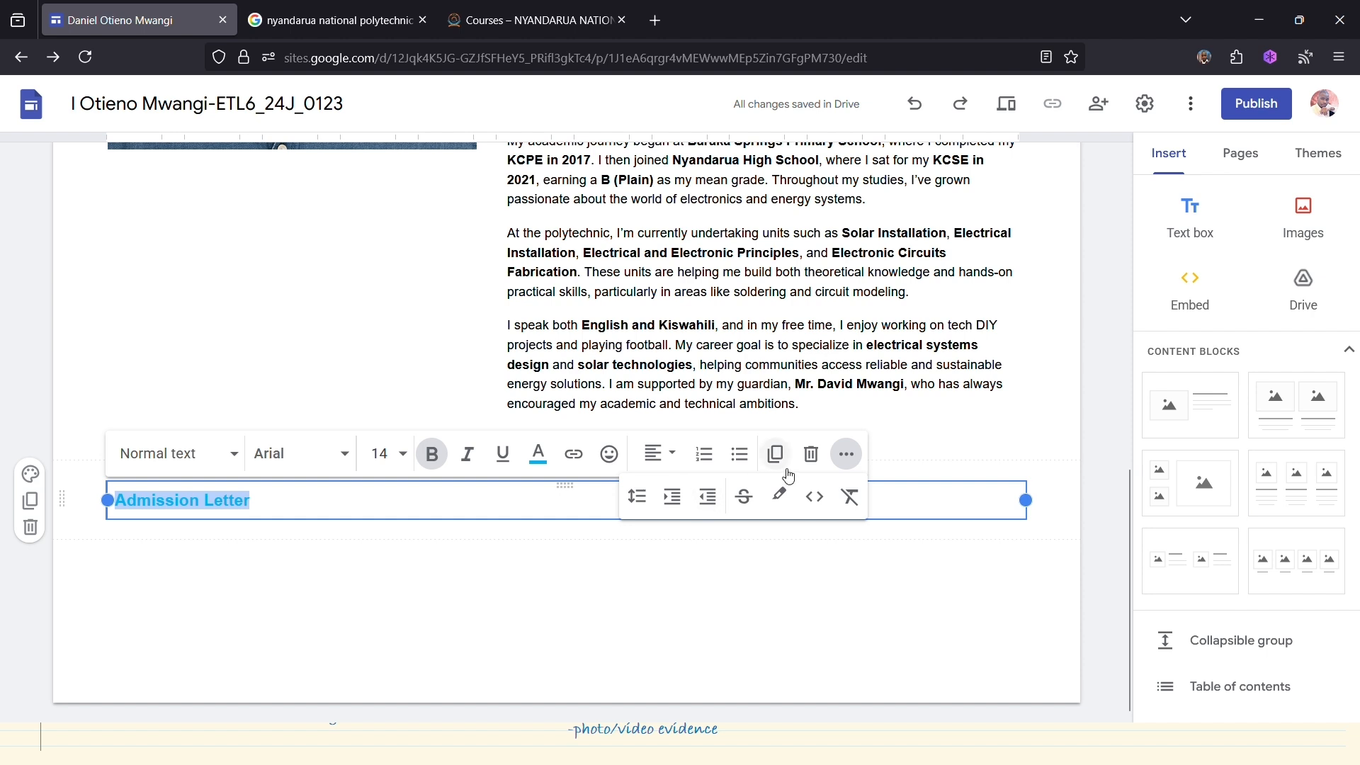
pyautogui.click(659, 454)
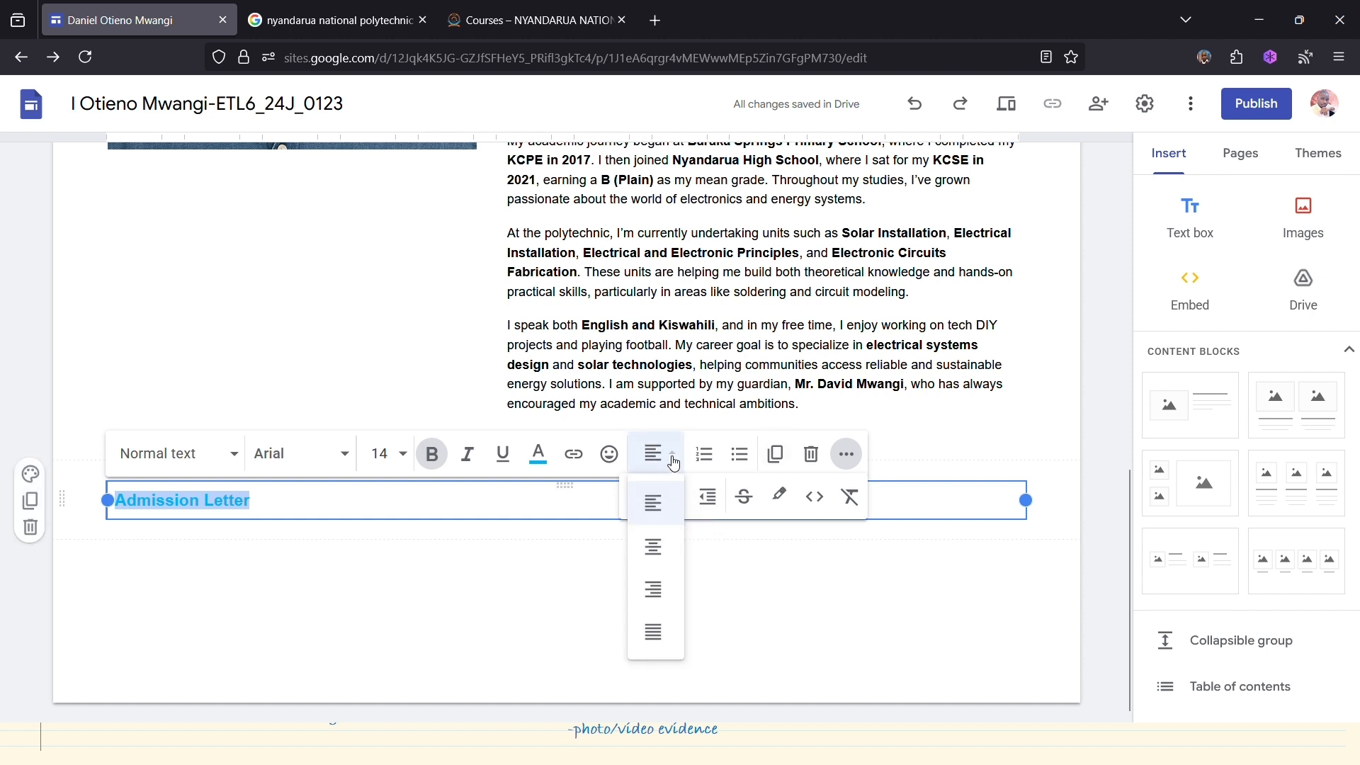
pyautogui.click(653, 544)
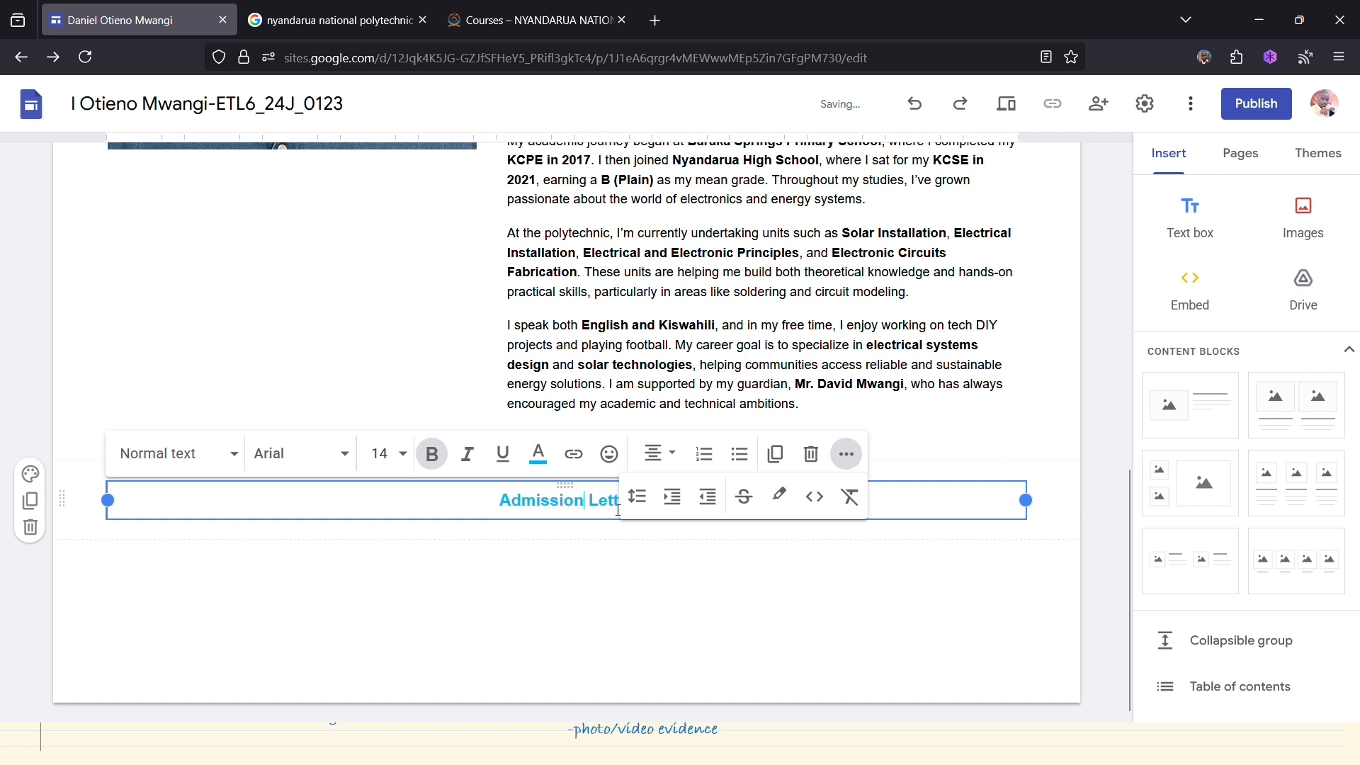
pyautogui.click(618, 591)
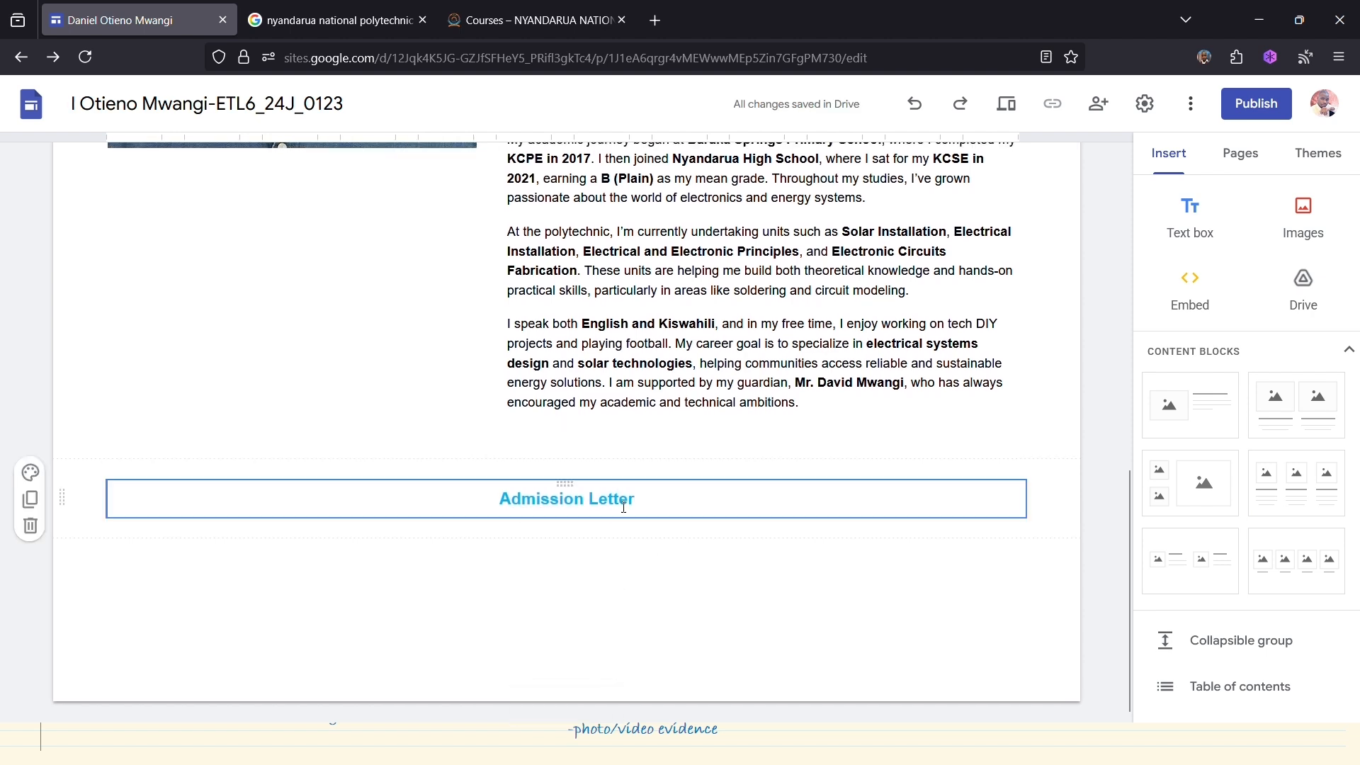
# Type the student's full name before 'Admission Letter' in the heading
pyautogui.click(503, 500)
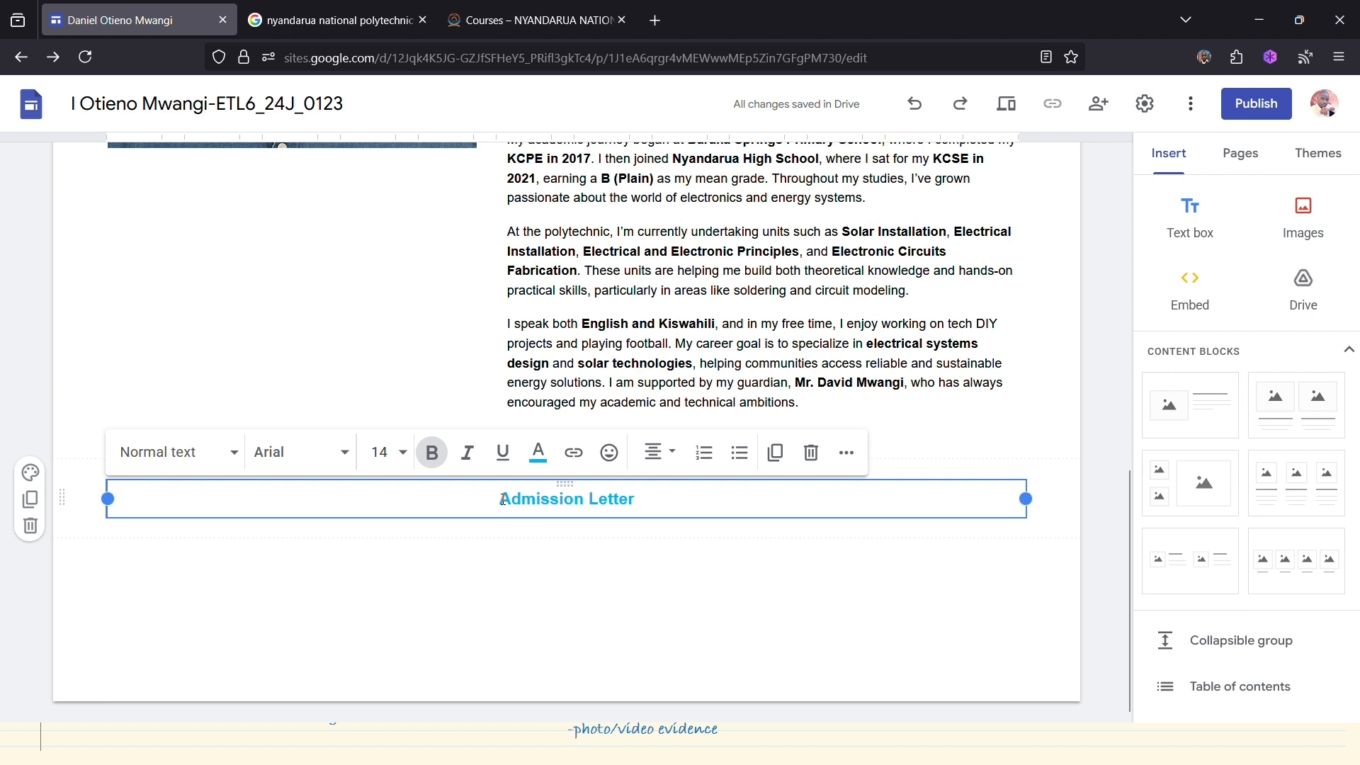
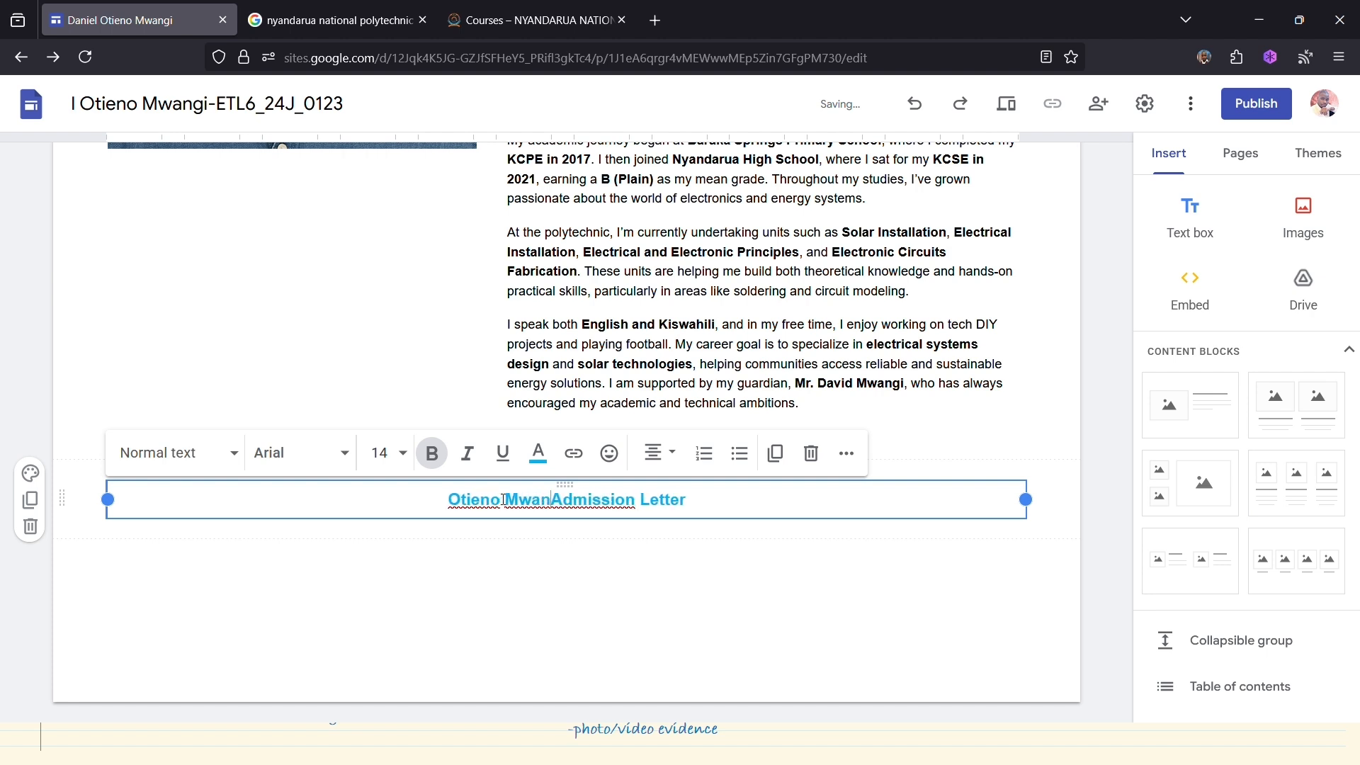
pyautogui.write('n')
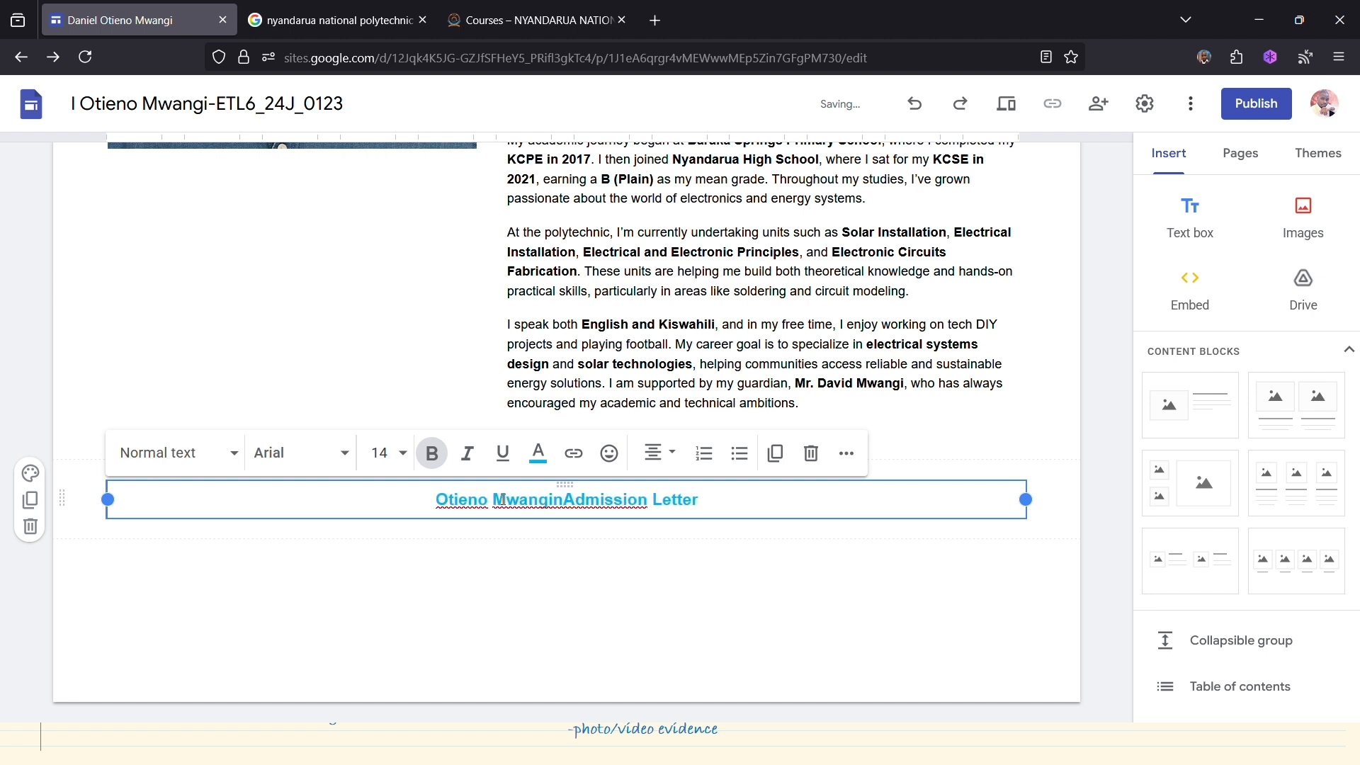
pyautogui.press('BackSpace')
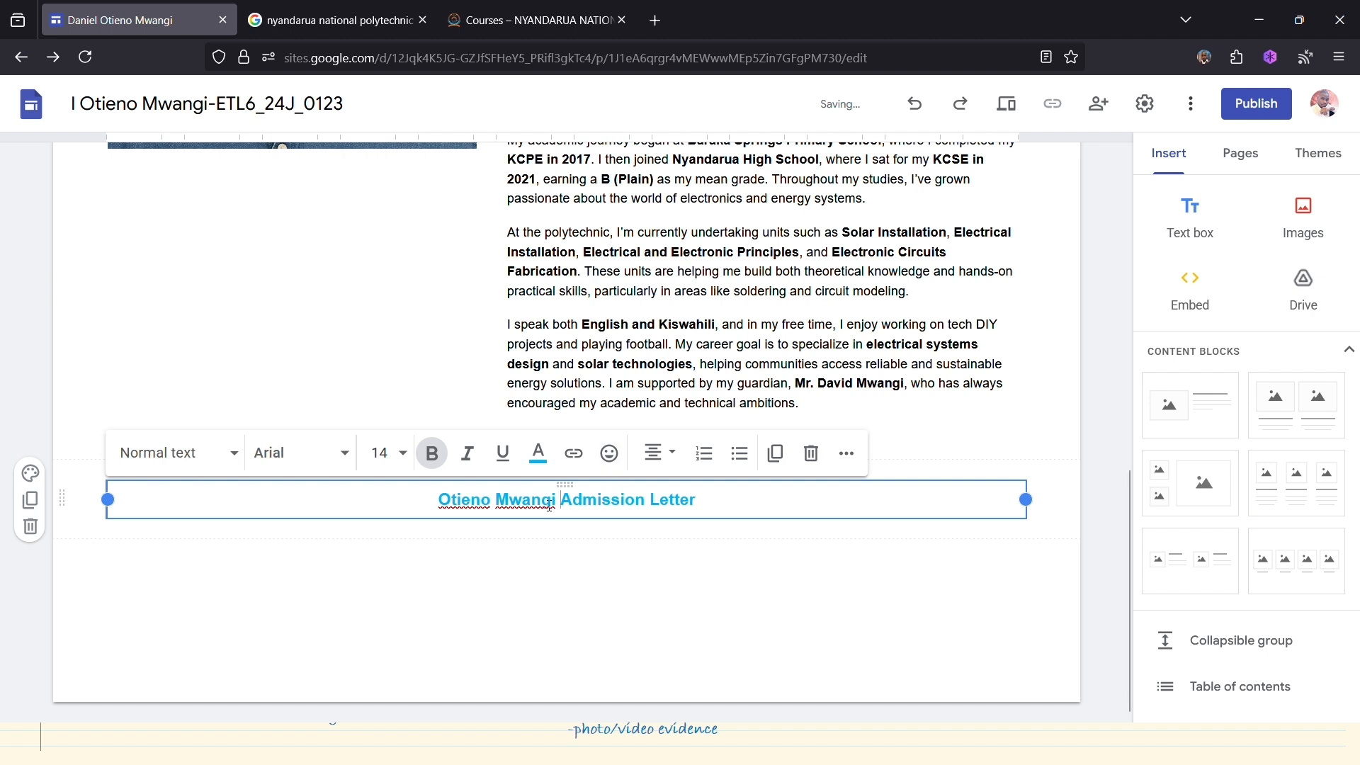
pyautogui.click(639, 565)
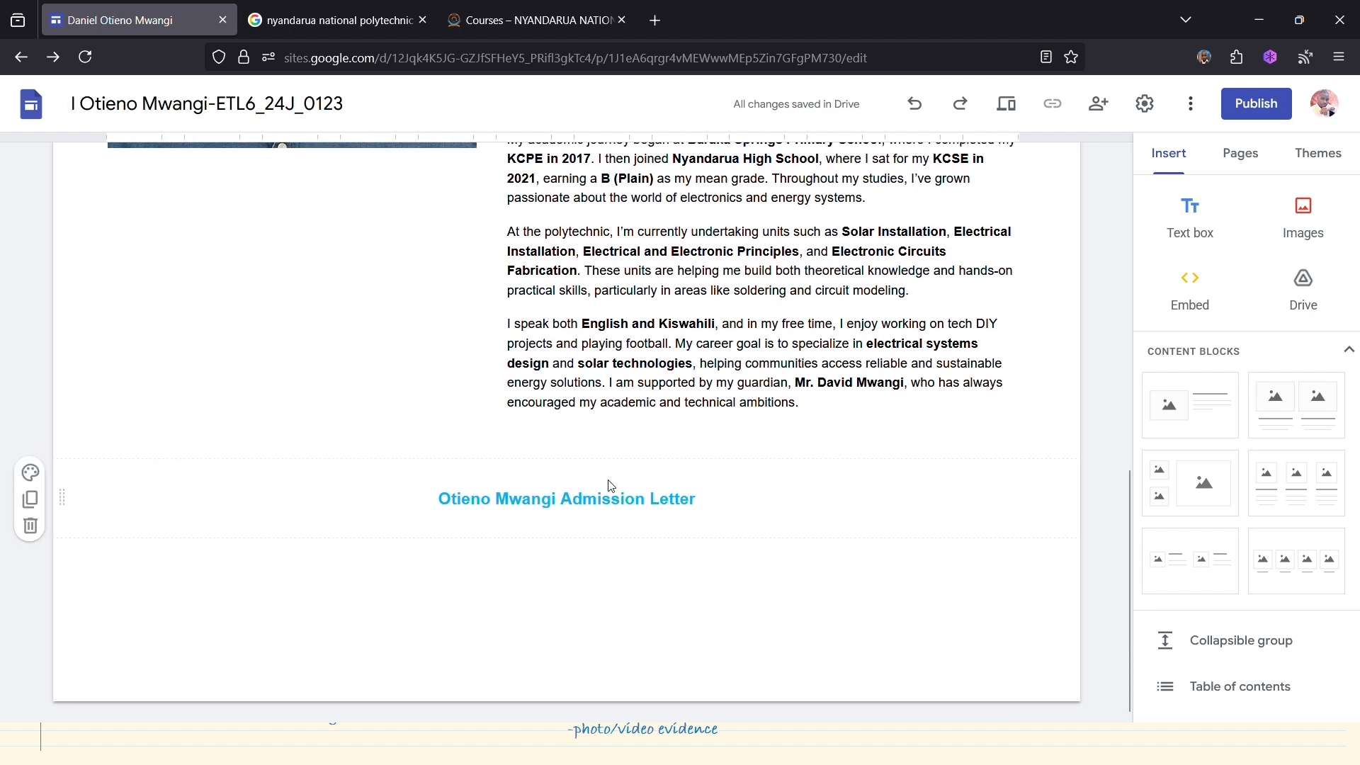
# Set the whole heading text to font size 18
pyautogui.tripleClick(607, 496)
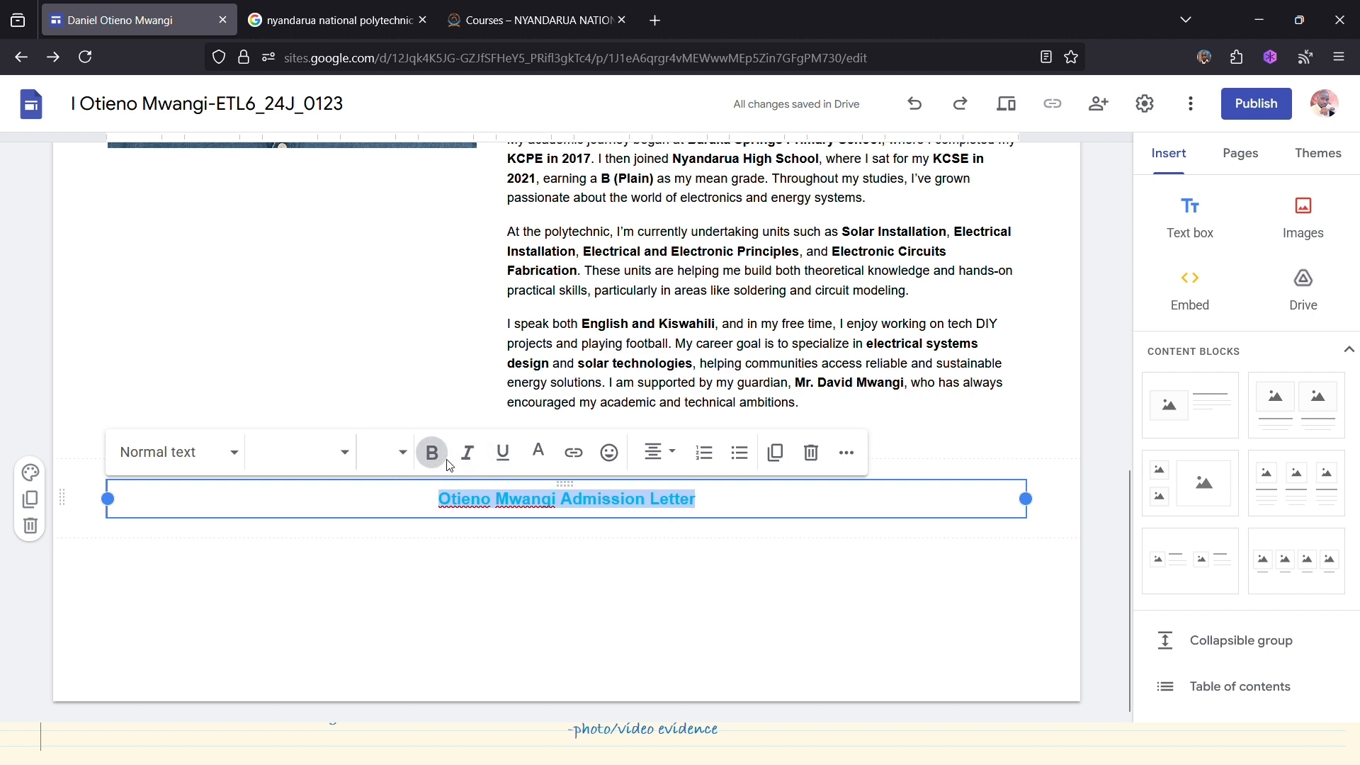
pyautogui.click(346, 457)
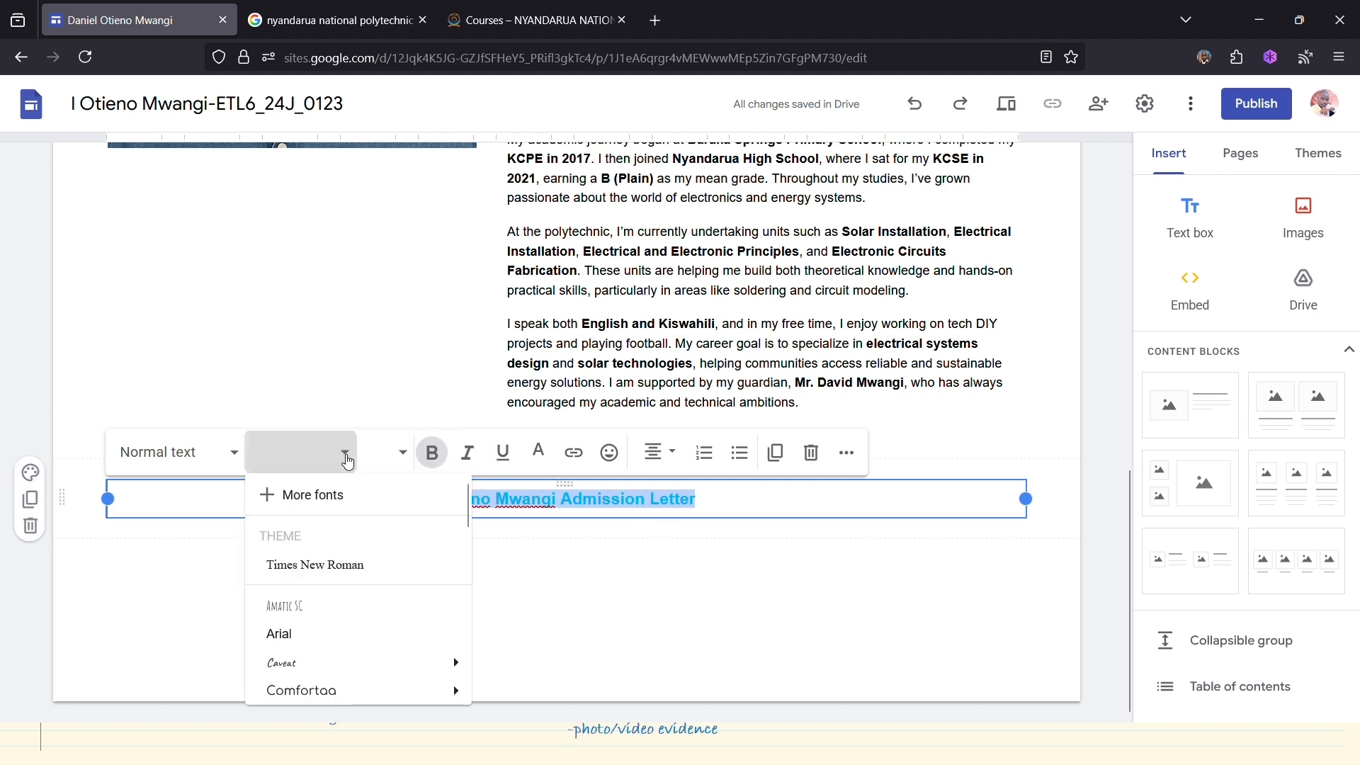
pyautogui.click(407, 457)
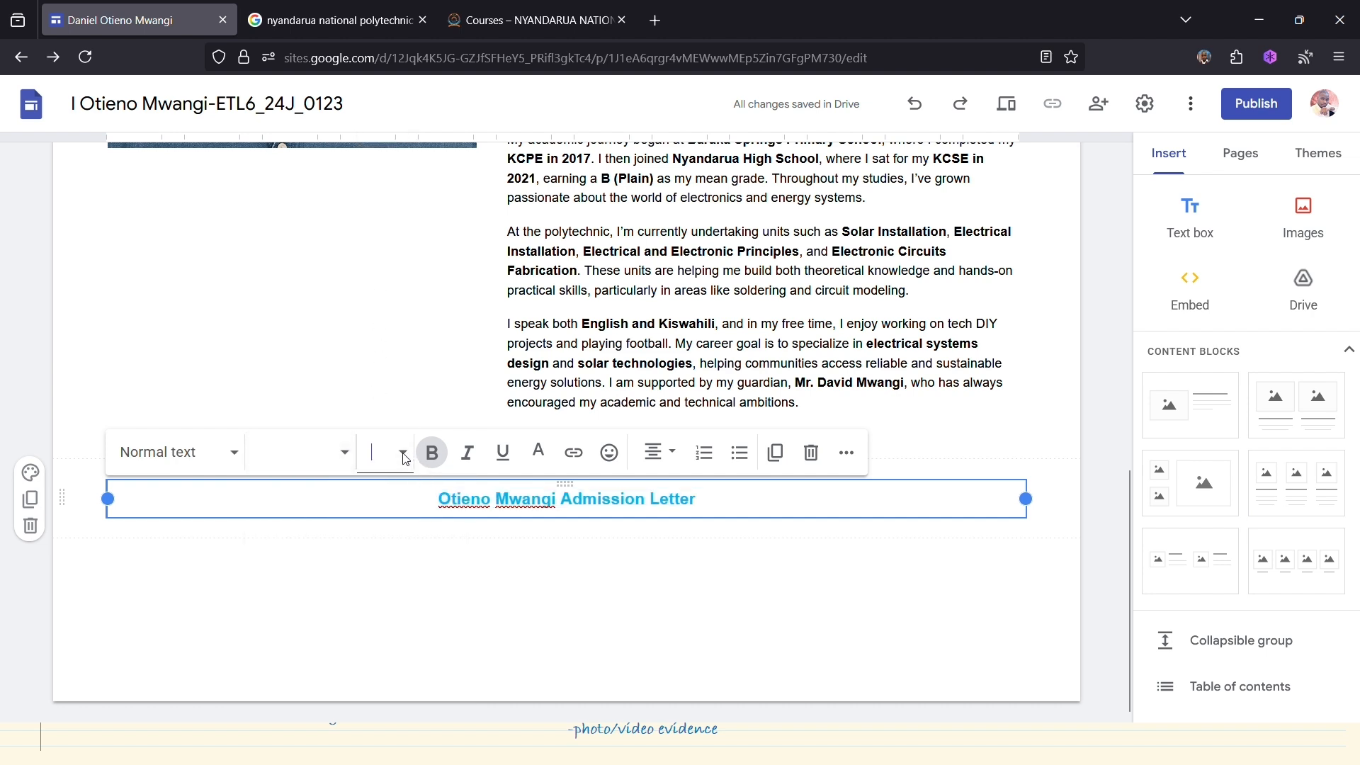
pyautogui.click(405, 458)
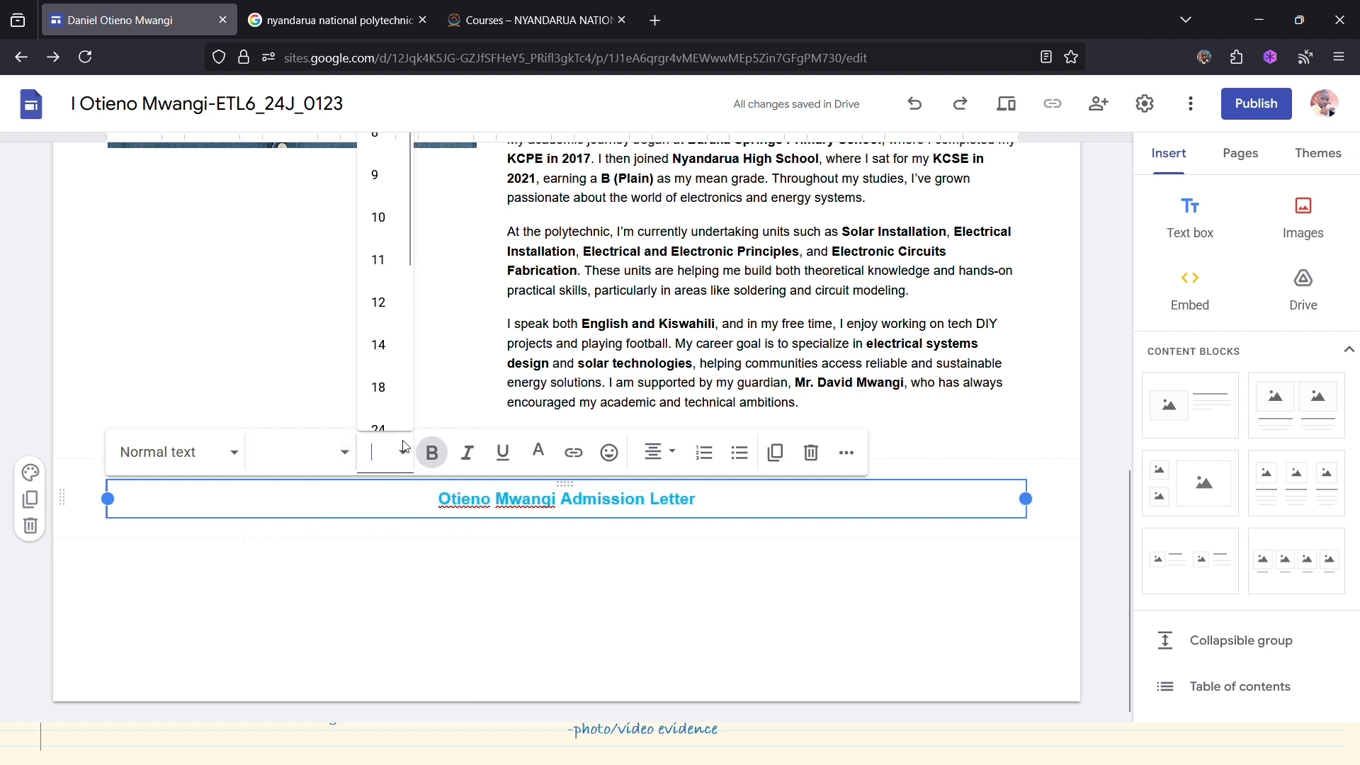
pyautogui.click(377, 388)
pyautogui.click(618, 615)
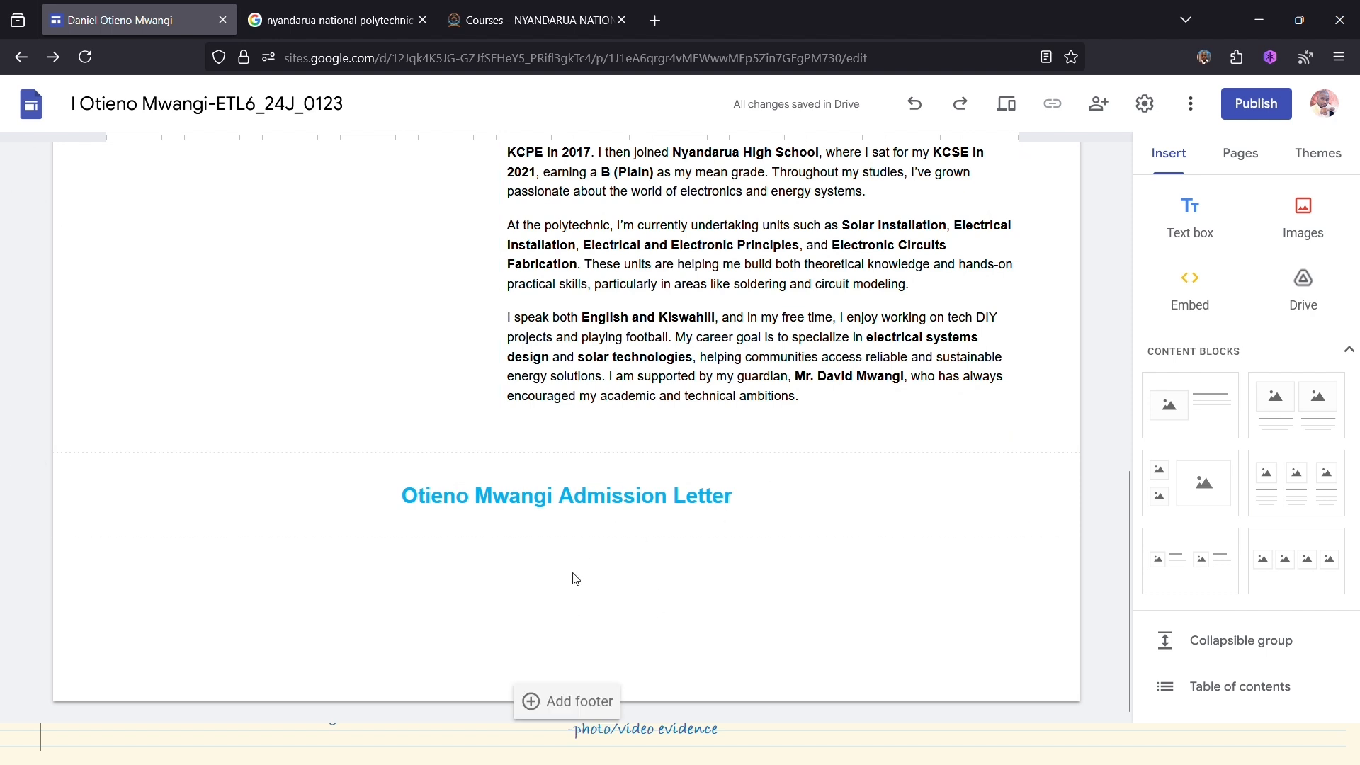
# Insert the letter of offer PDF from the BIO DATA Drive folder below the heading
pyautogui.click(1311, 293)
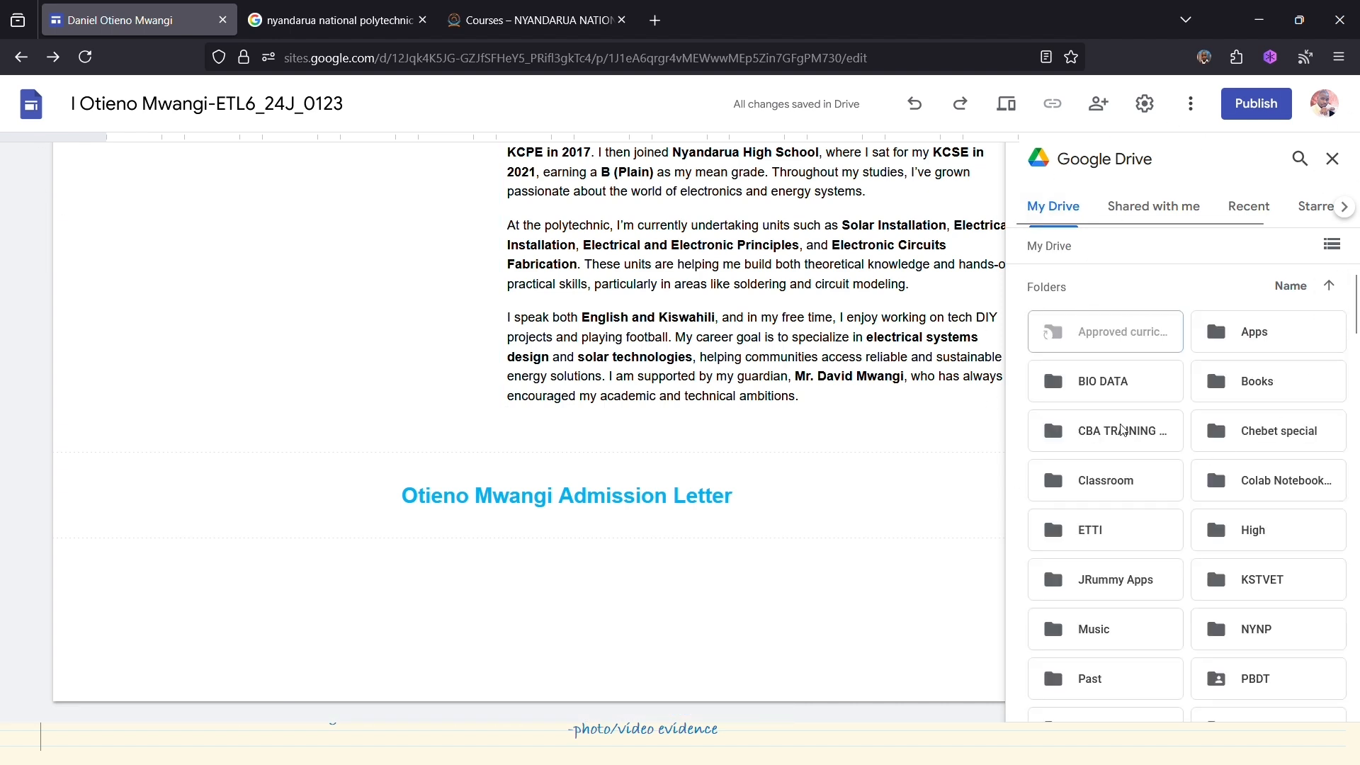
pyautogui.click(1107, 385)
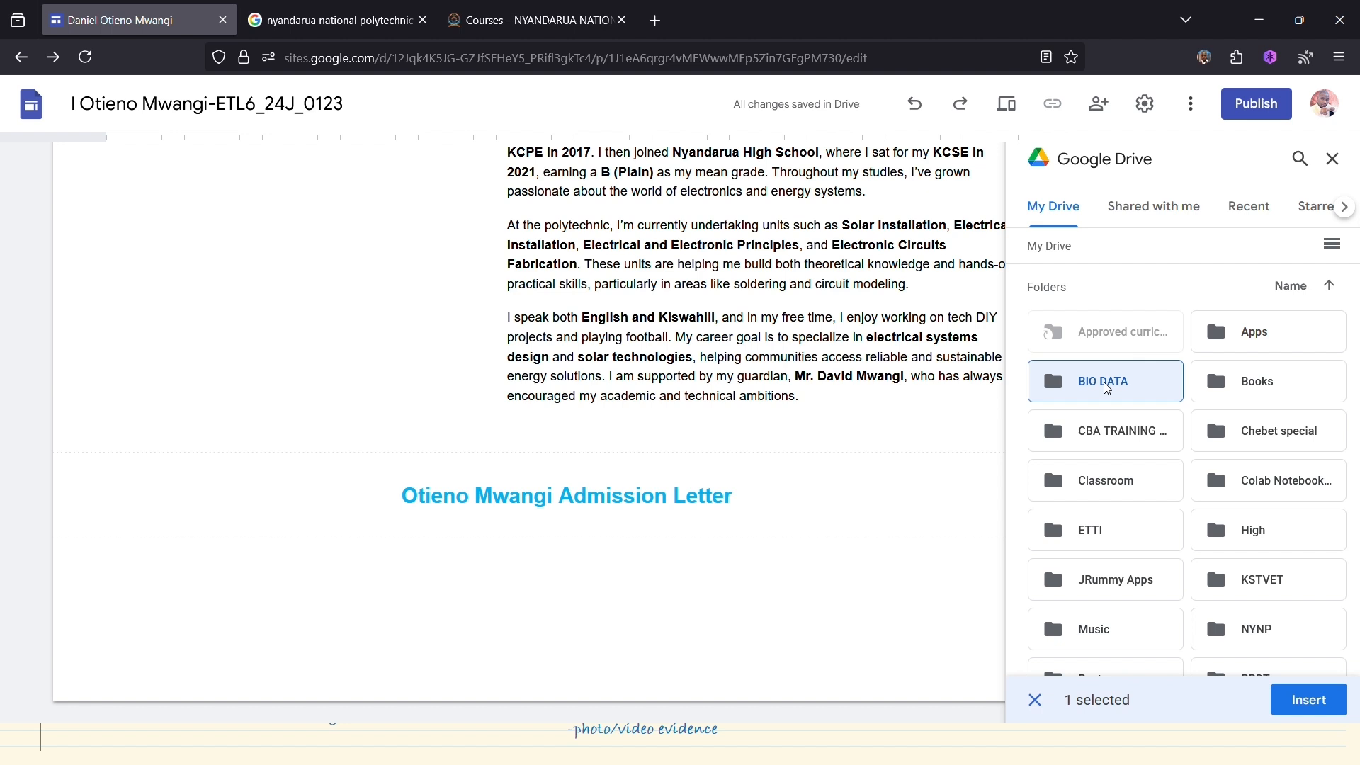
pyautogui.doubleClick(1107, 386)
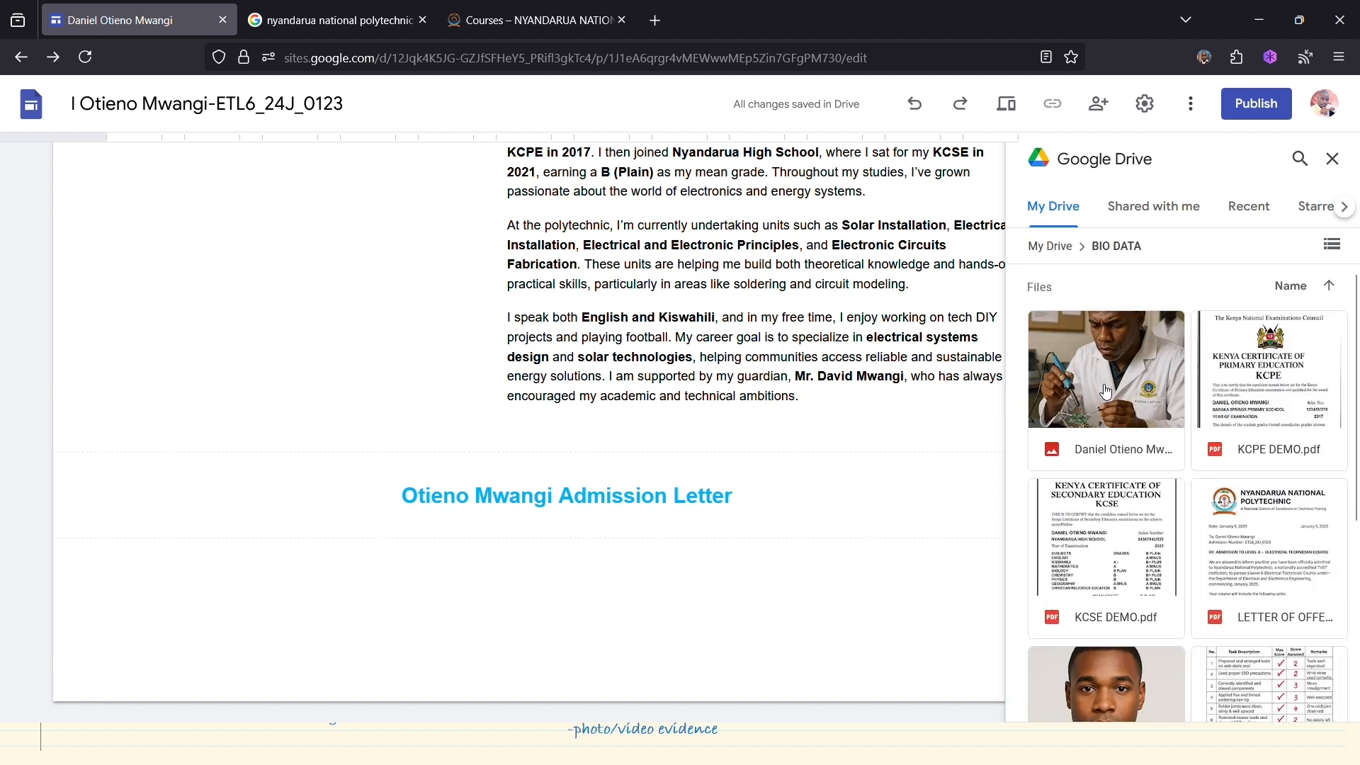
pyautogui.click(1273, 553)
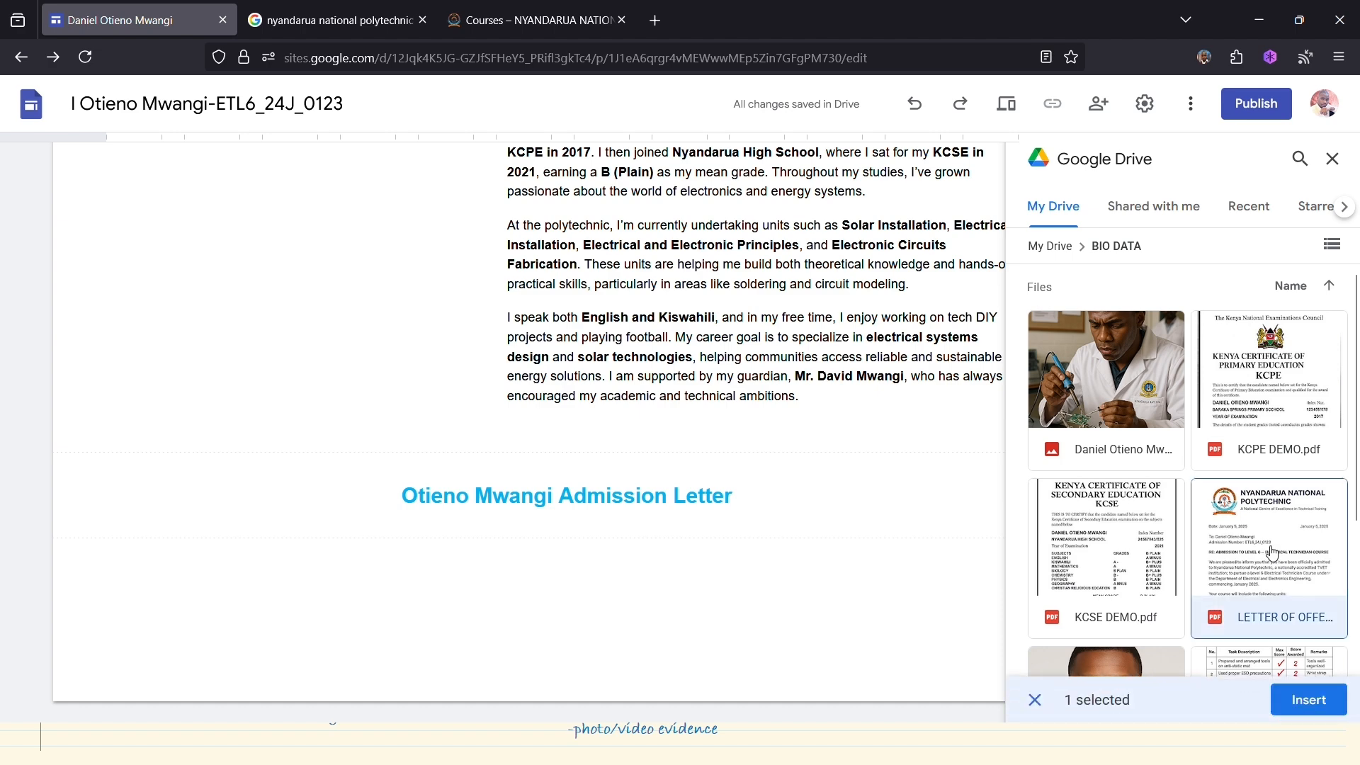
pyautogui.click(1308, 700)
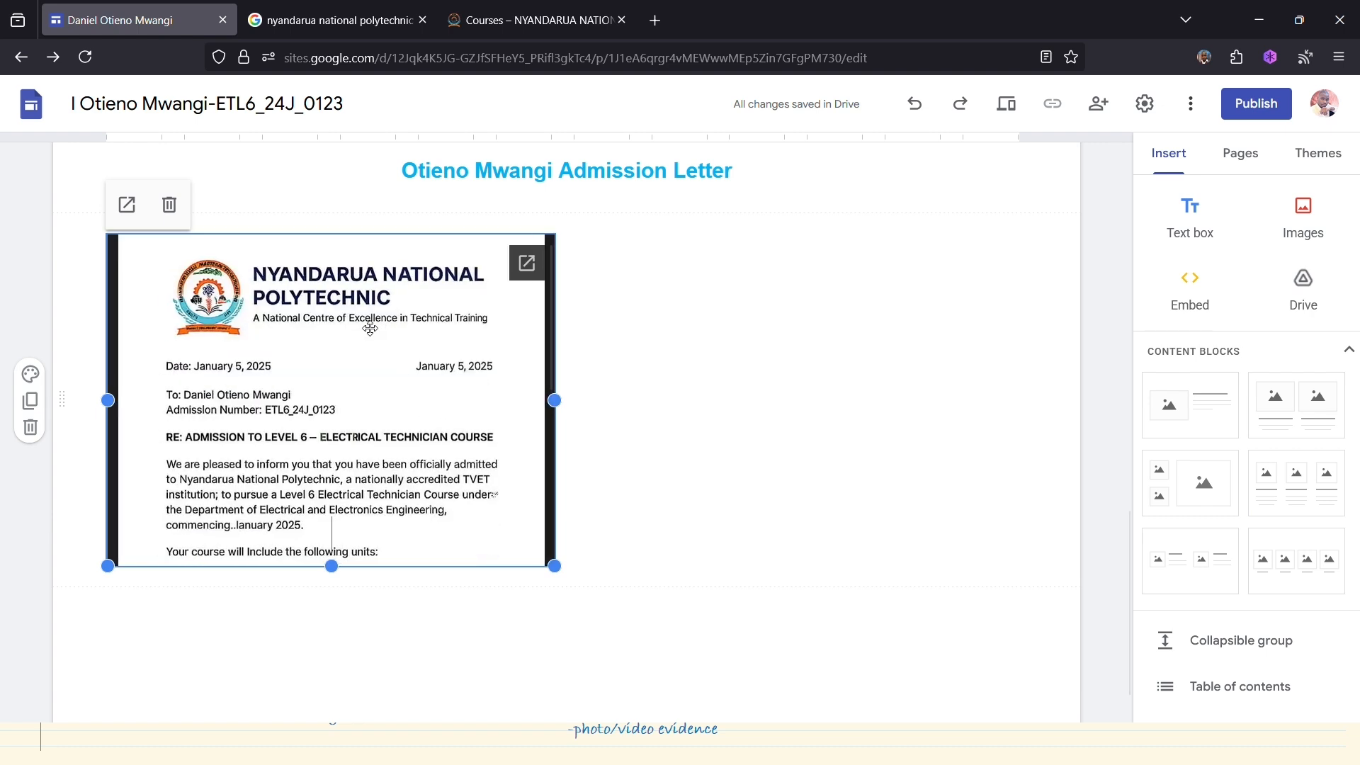
# Centre the letter embed and widen it to both left and right
pyautogui.moveTo(519, 341); pyautogui.dragTo(633, 374)
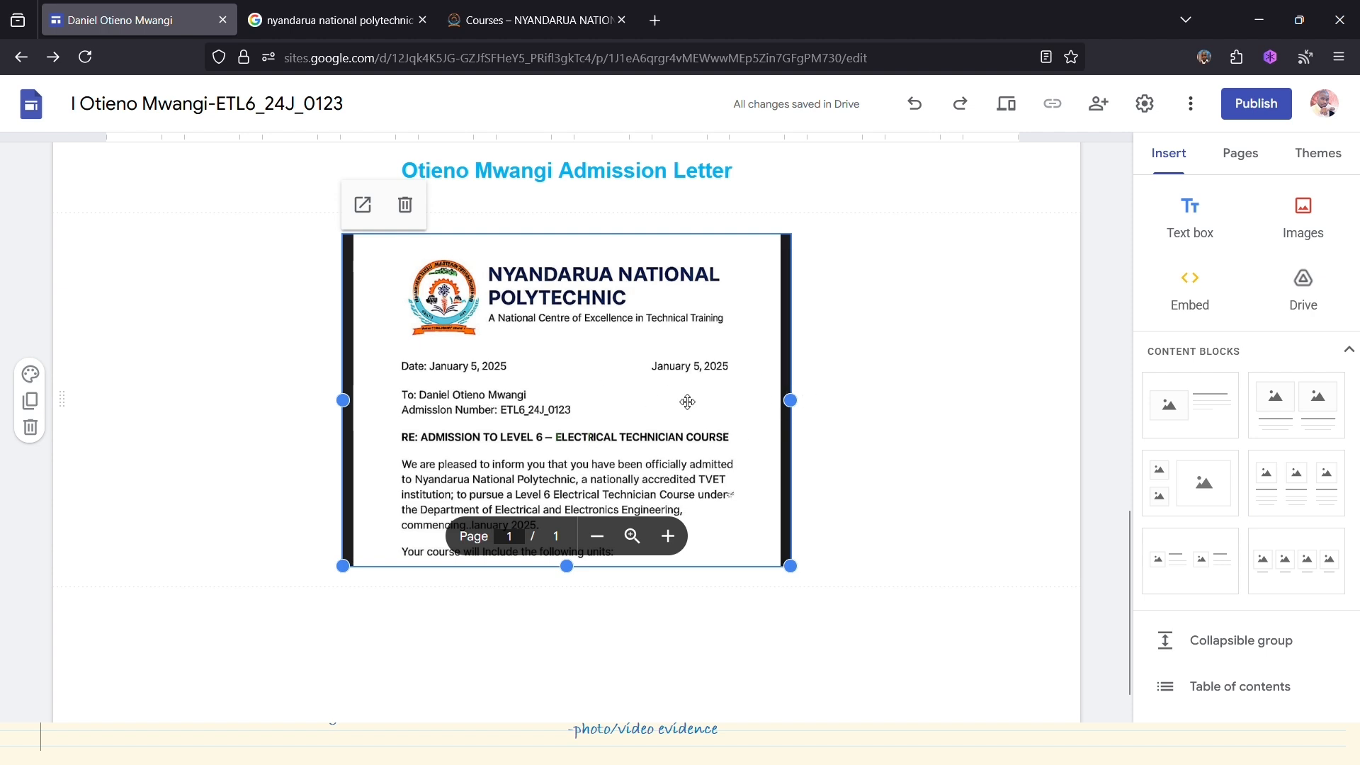
pyautogui.moveTo(792, 400); pyautogui.dragTo(951, 396)
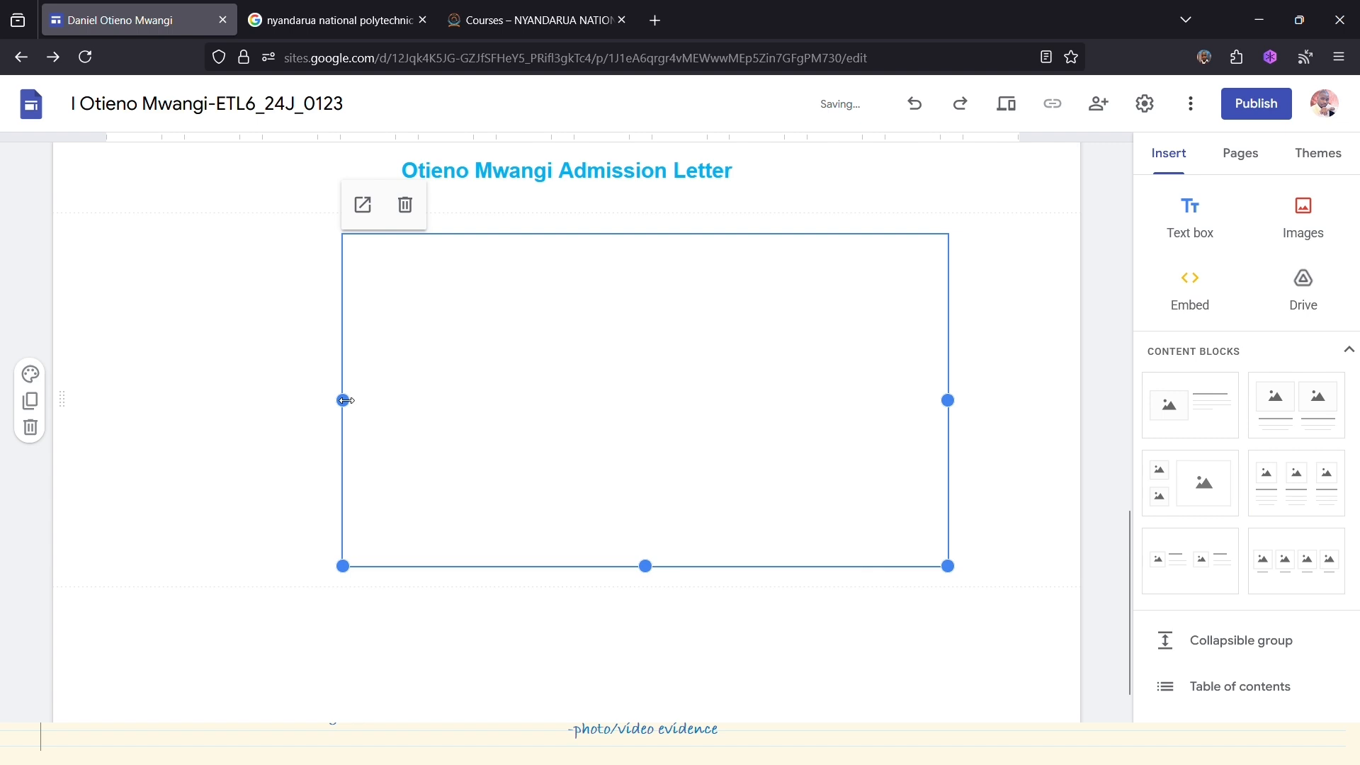
pyautogui.moveTo(345, 400); pyautogui.dragTo(193, 384)
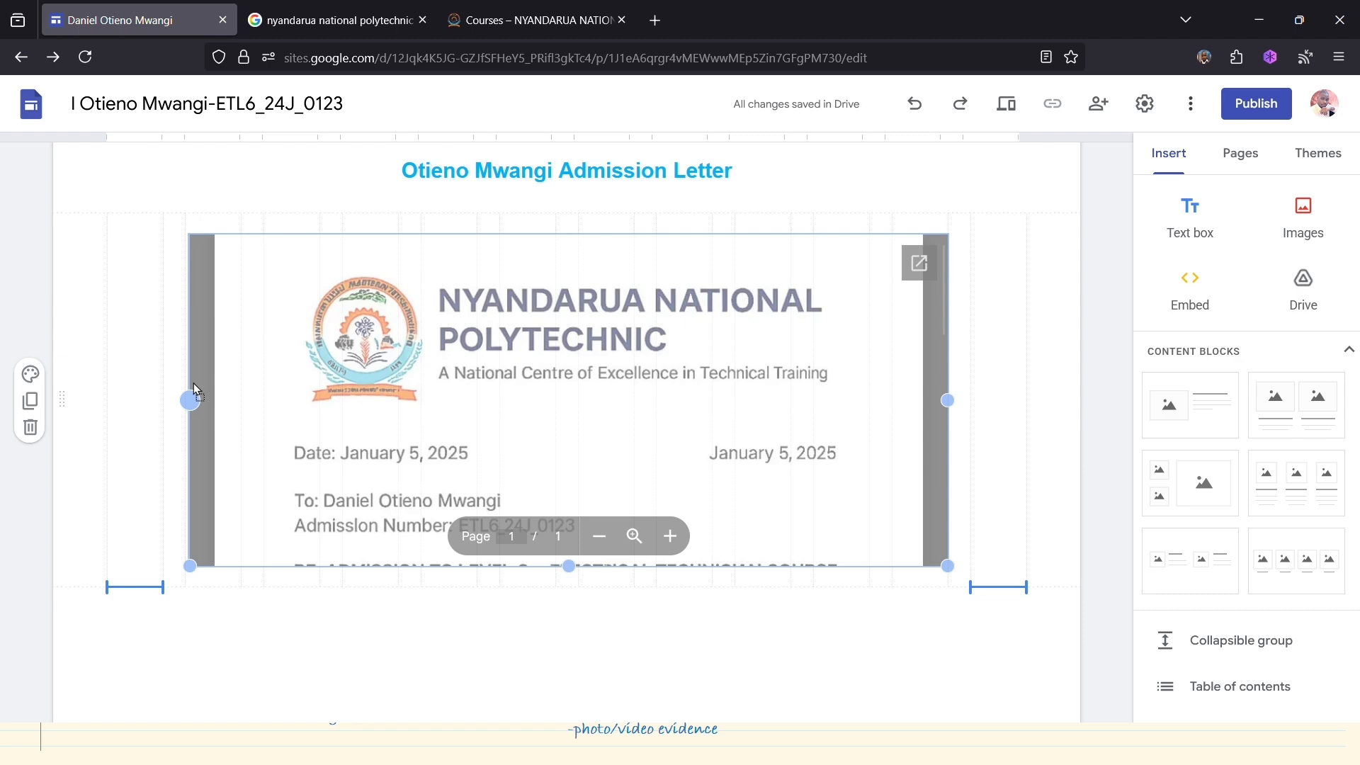
pyautogui.moveTo(194, 384); pyautogui.dragTo(194, 386)
# Stretch the letter embed downward until the registrar's sign-off is visible
pyautogui.scroll(-2, 356, 471)
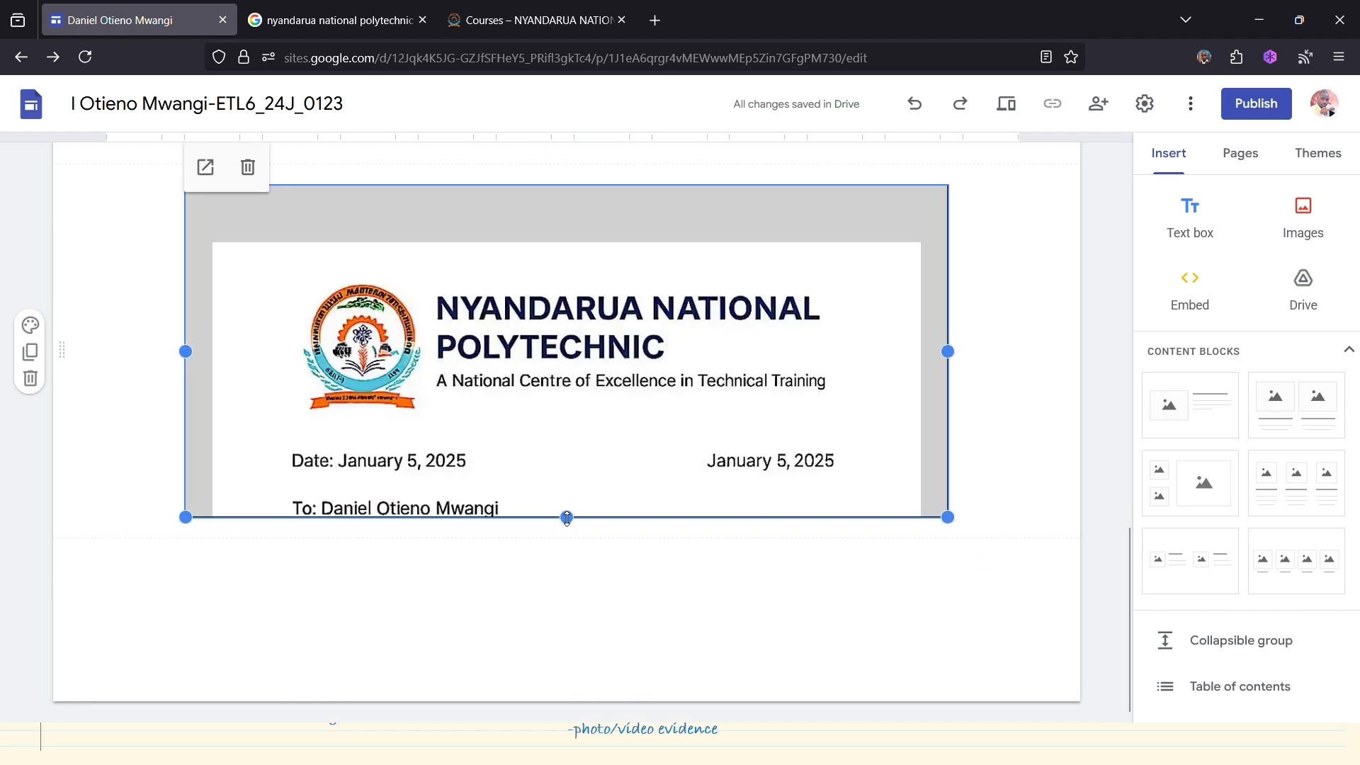
pyautogui.moveTo(569, 550); pyautogui.dragTo(568, 650)
pyautogui.scroll(-4, 613, 540)
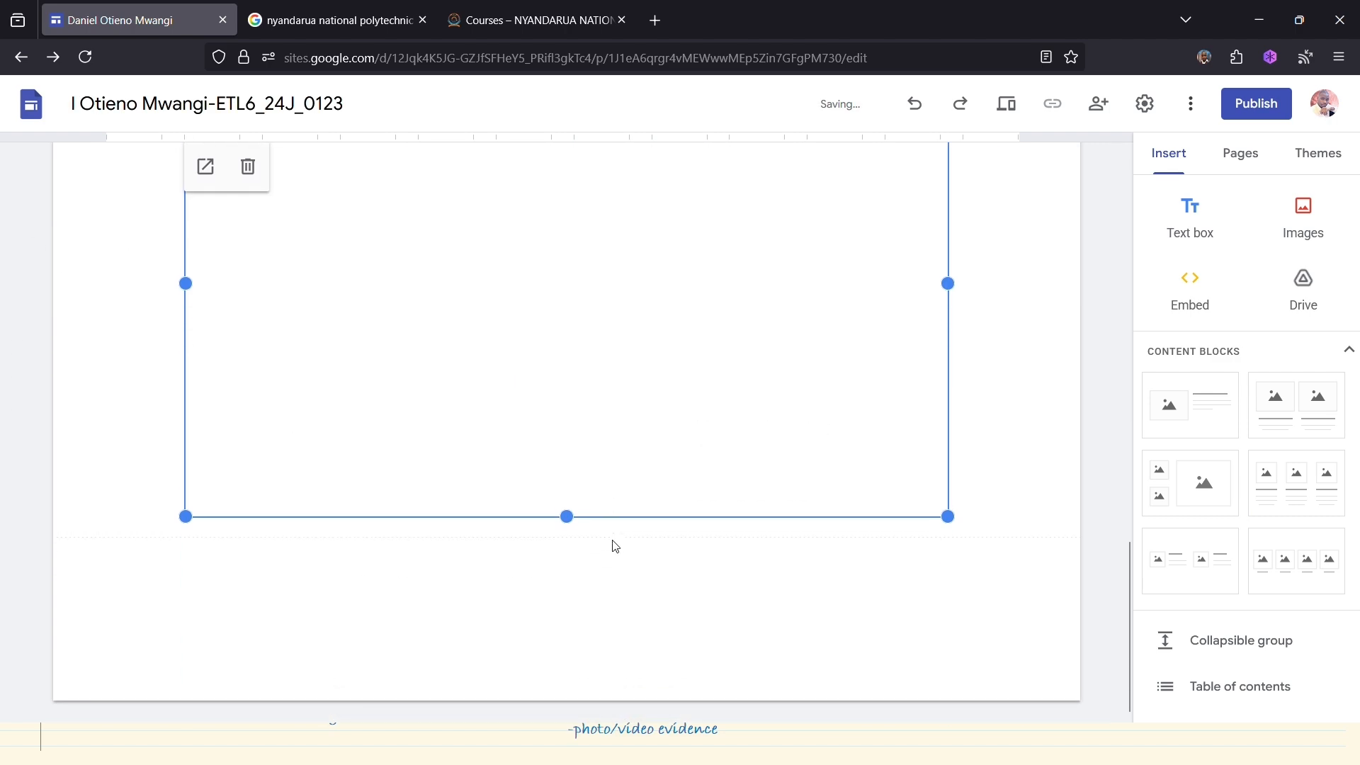
pyautogui.moveTo(567, 522); pyautogui.dragTo(567, 583)
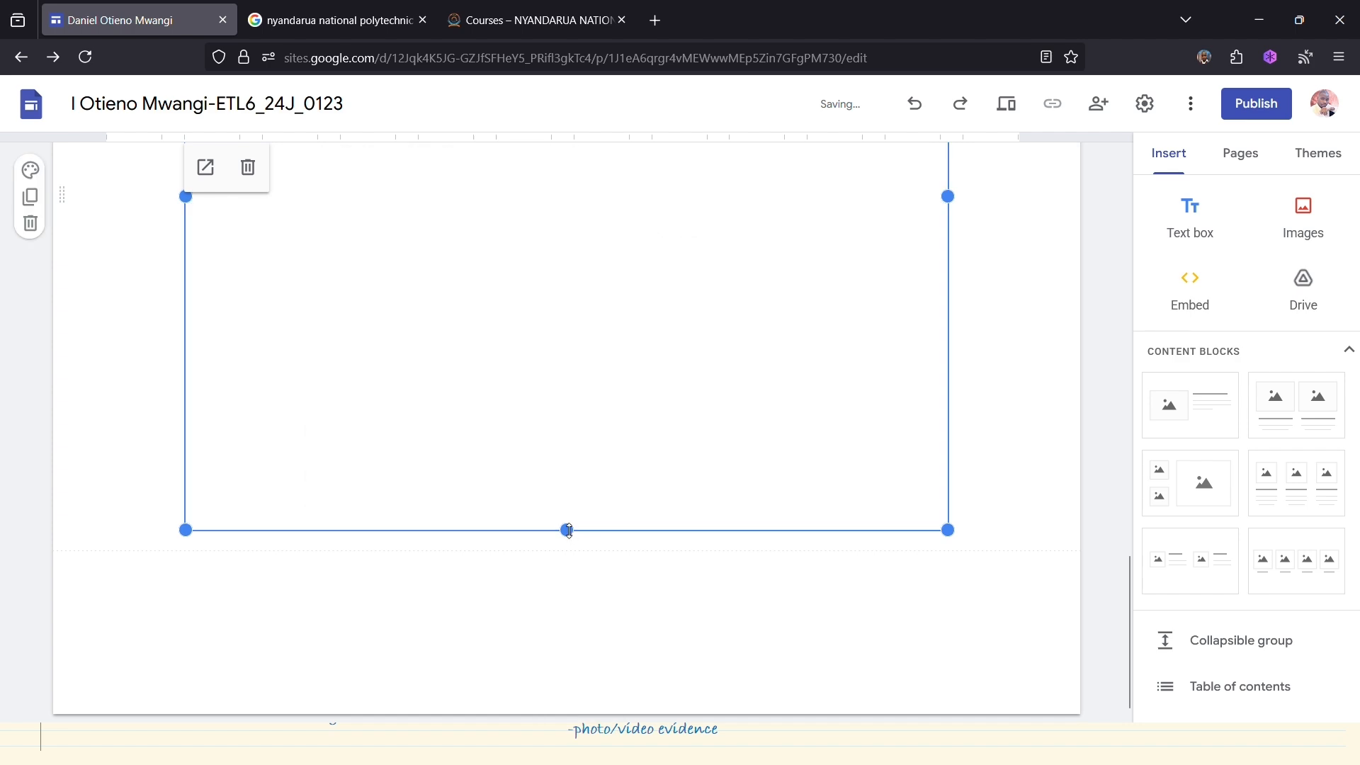
pyautogui.moveTo(569, 531); pyautogui.dragTo(567, 680)
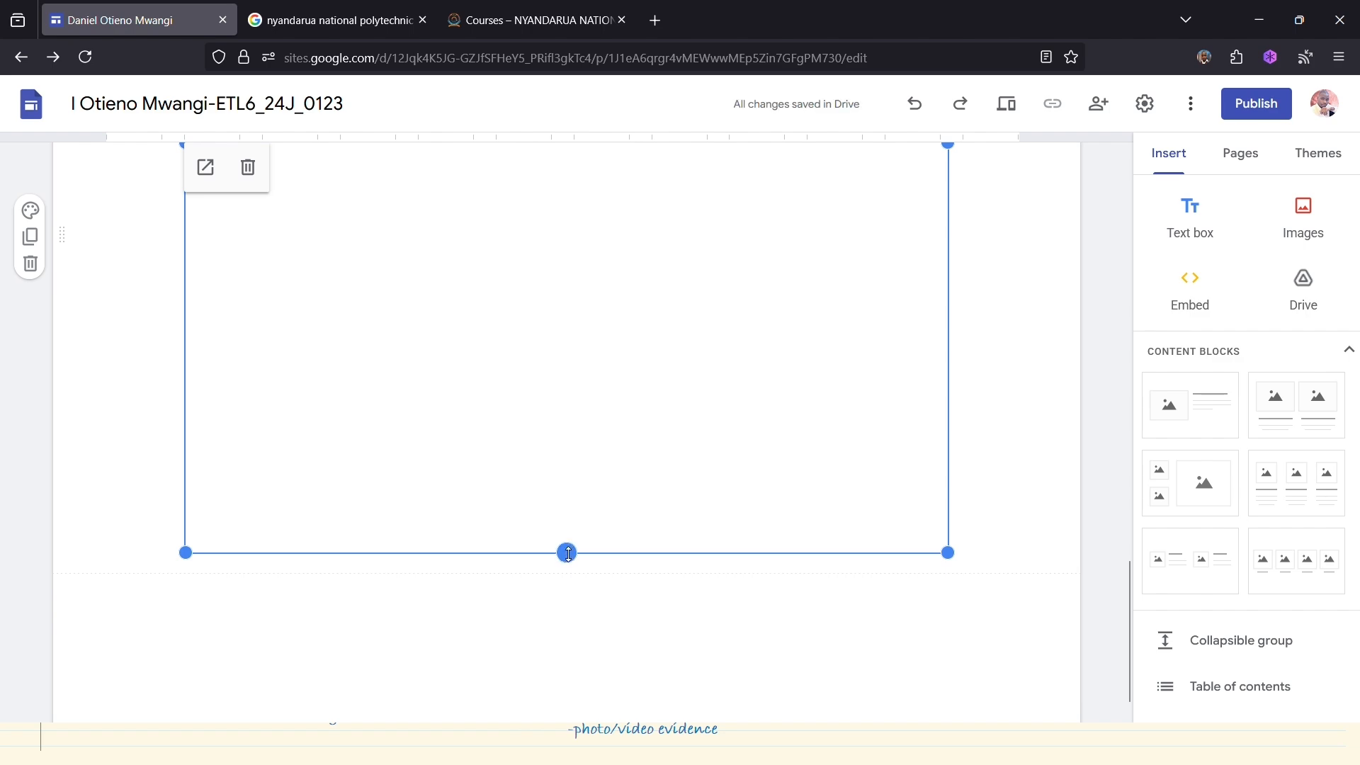
pyautogui.moveTo(567, 555); pyautogui.dragTo(565, 694)
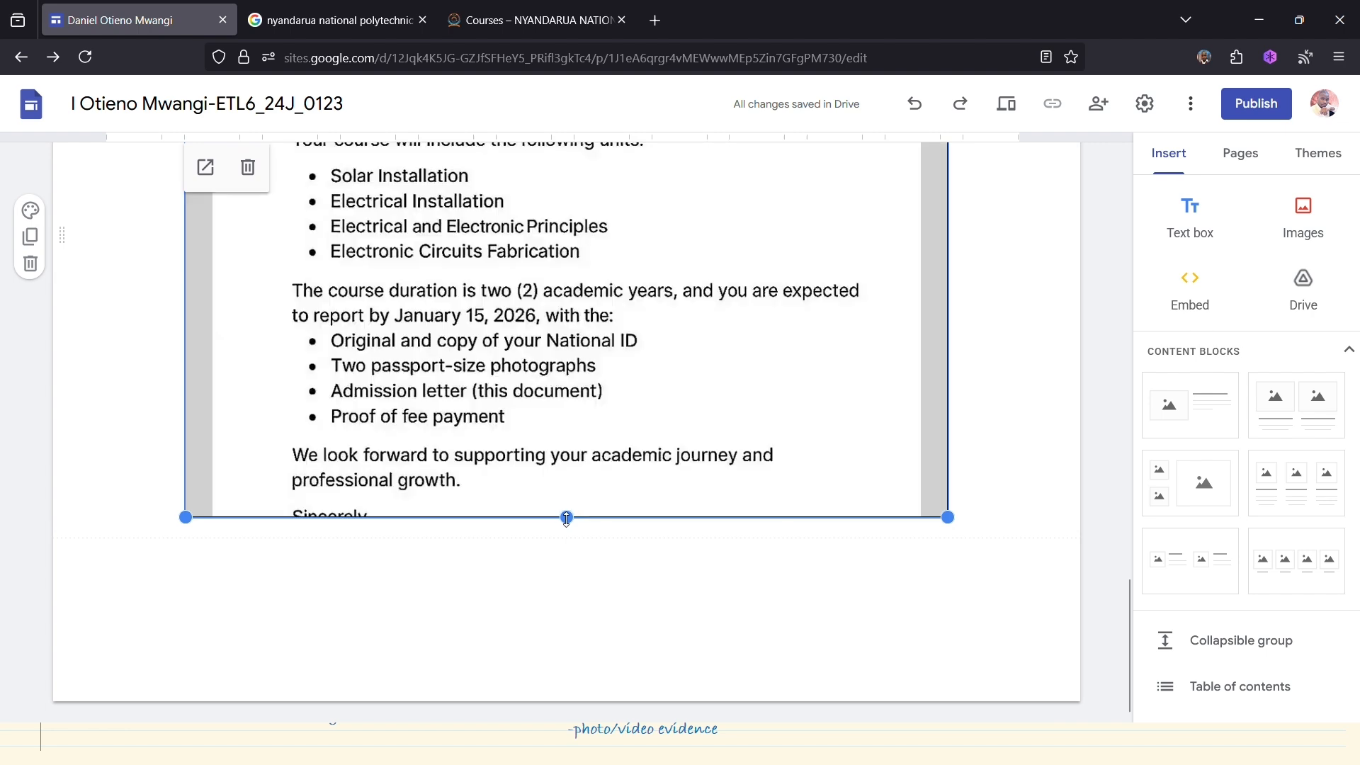
pyautogui.moveTo(559, 511); pyautogui.dragTo(567, 585)
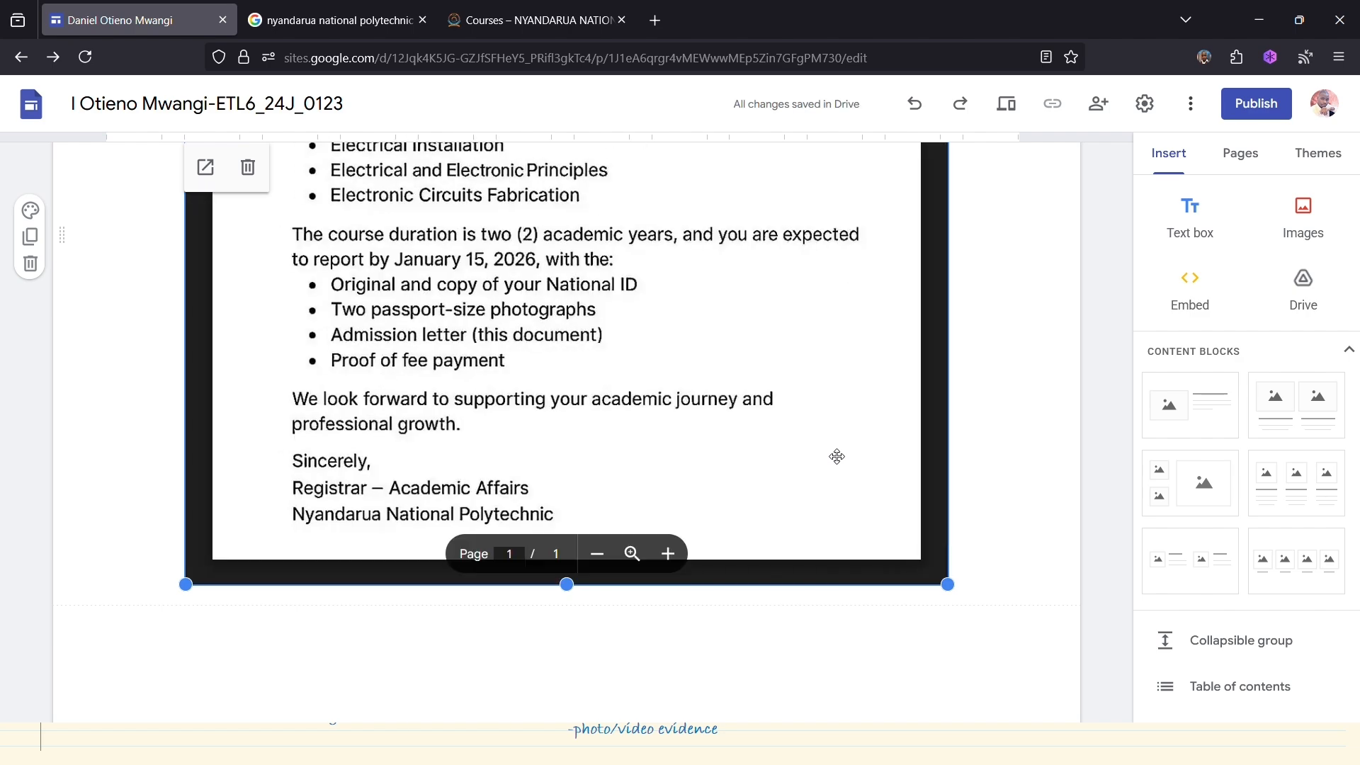
# Duplicate the Admission Letter heading section and move the copy below the letter embed
pyautogui.scroll(10, 836, 456)
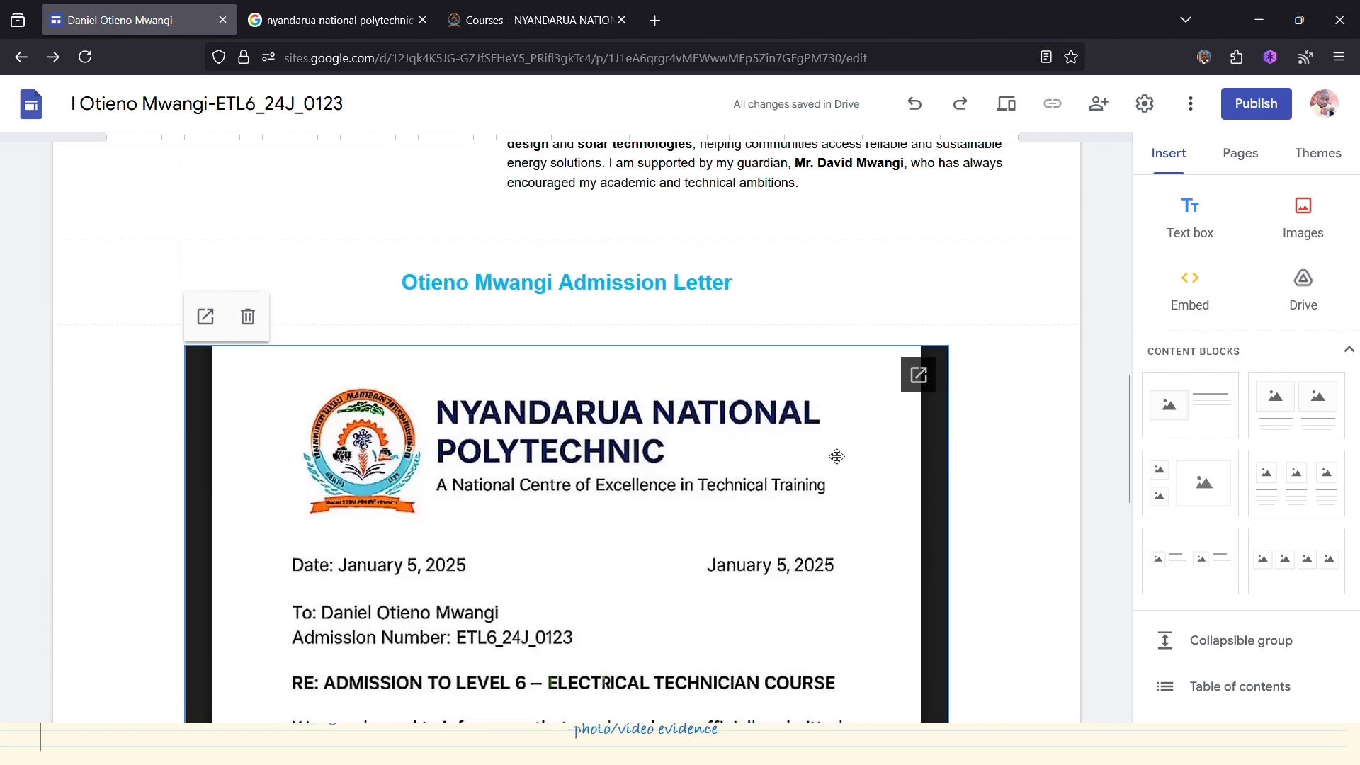
pyautogui.scroll(-3, 837, 456)
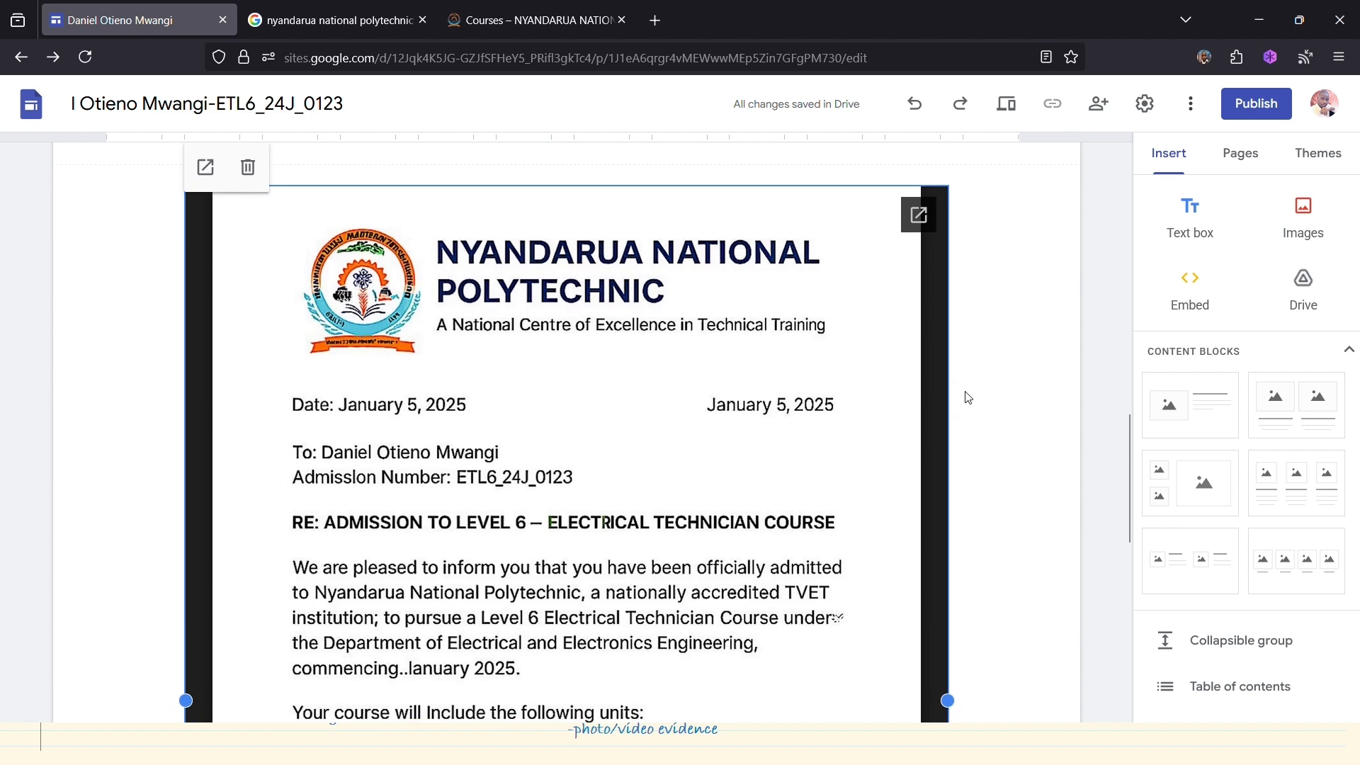
pyautogui.scroll(5, 983, 396)
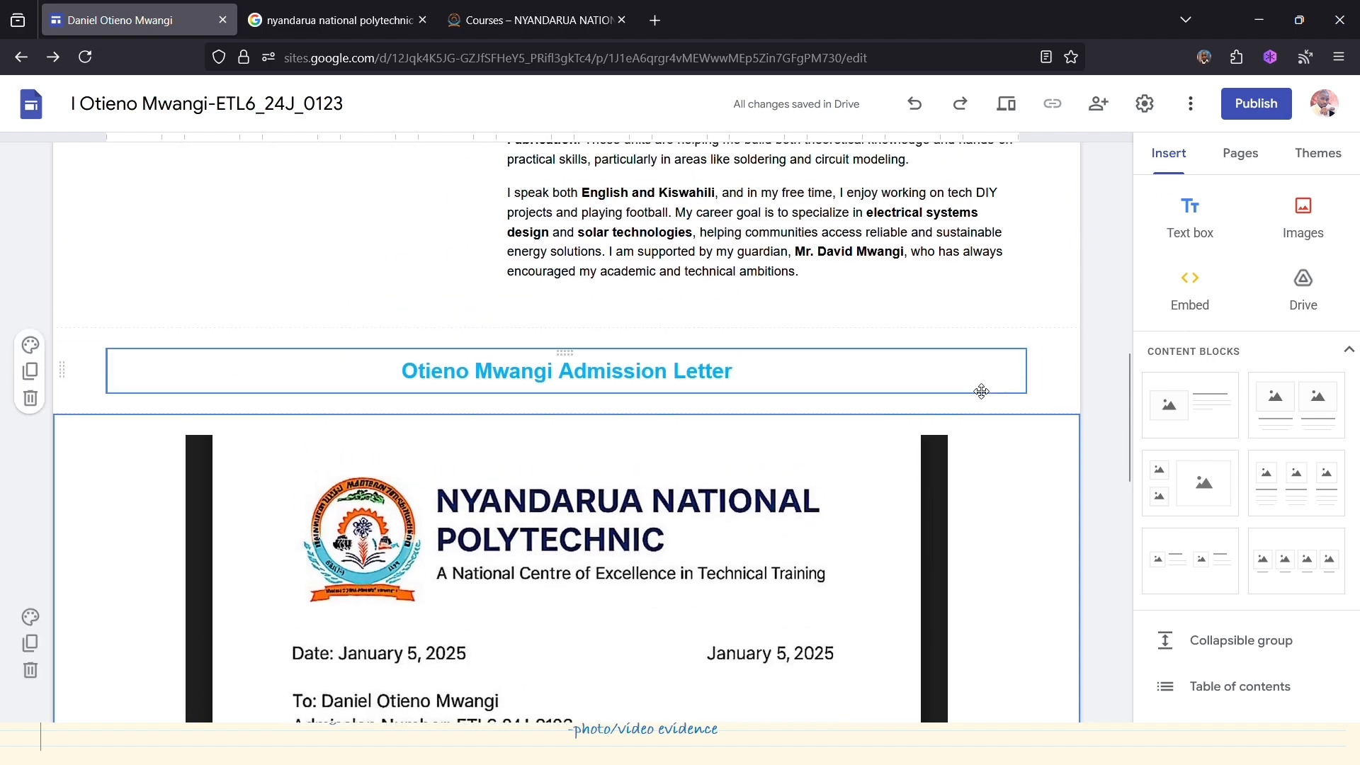
pyautogui.scroll(-2, 981, 391)
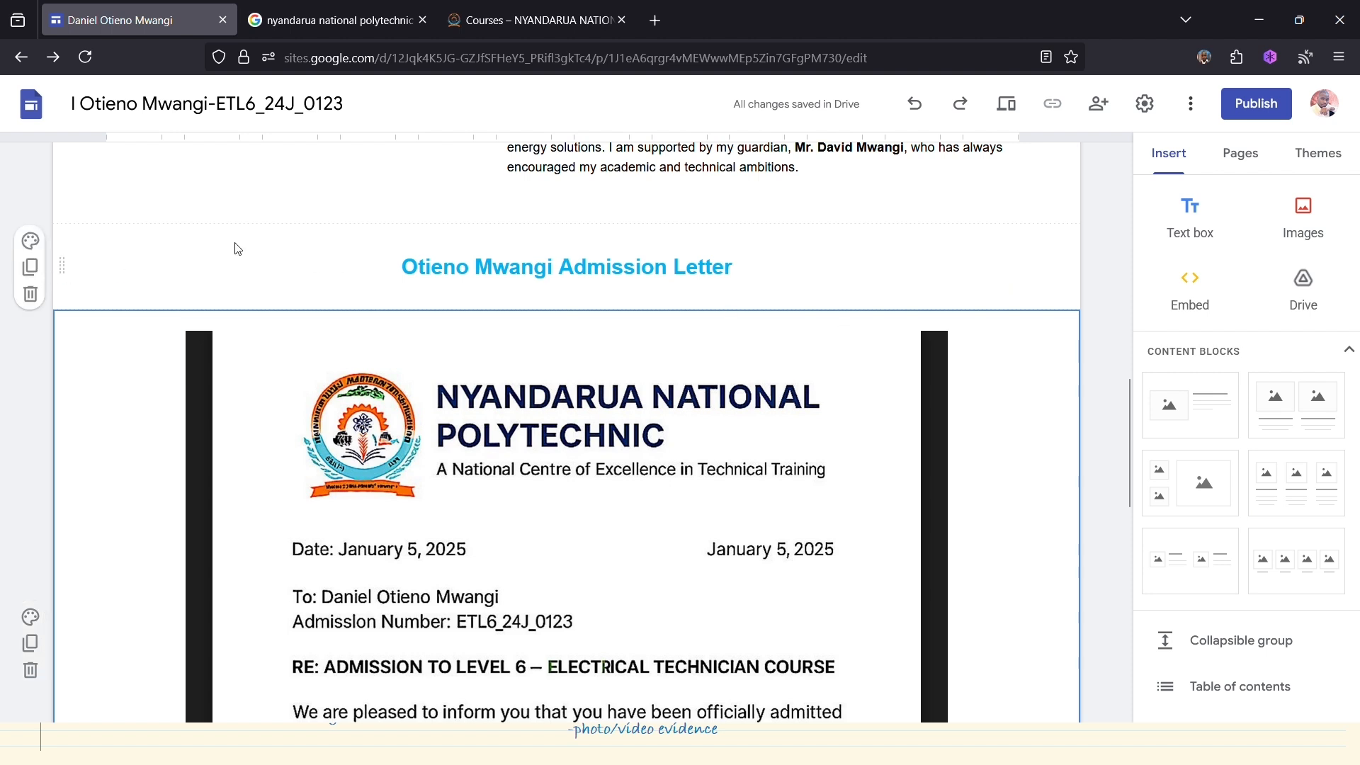
pyautogui.click(30, 268)
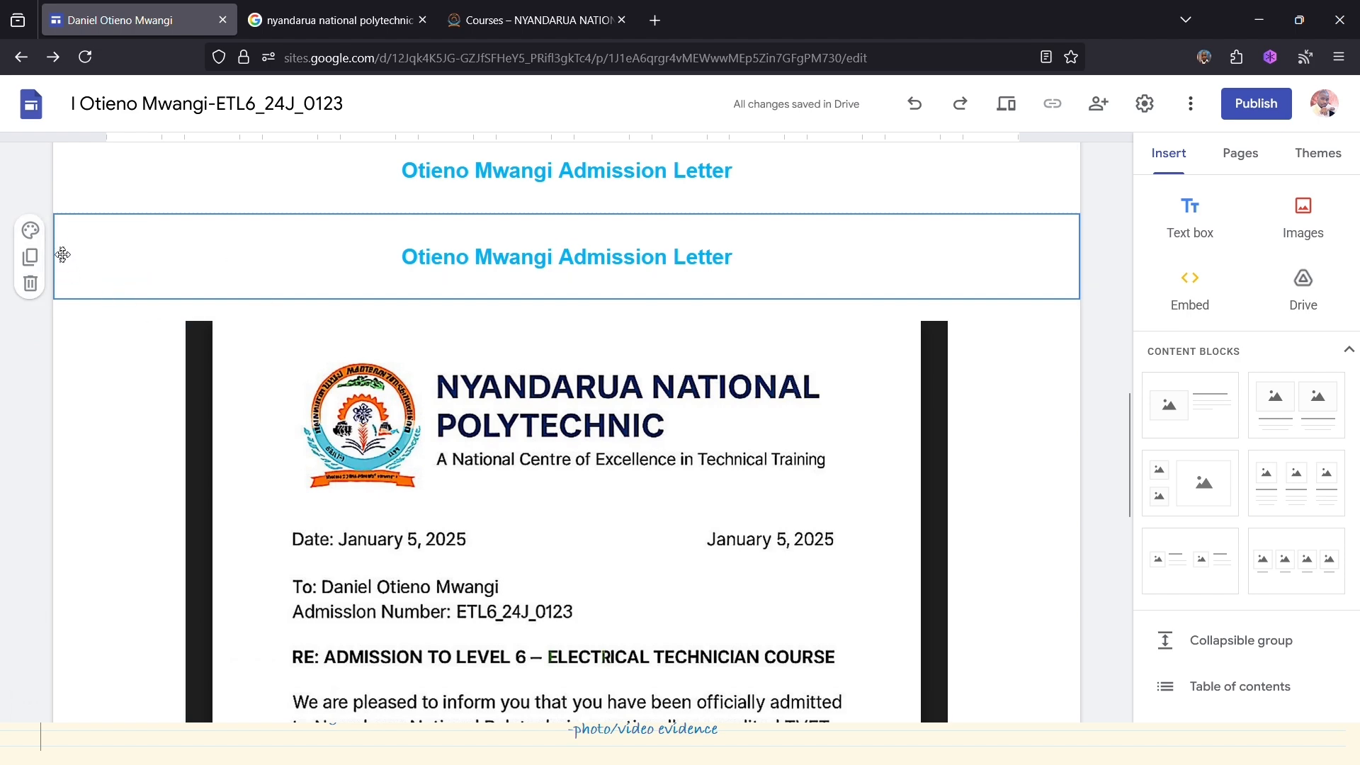
pyautogui.moveTo(63, 255); pyautogui.dragTo(76, 573)
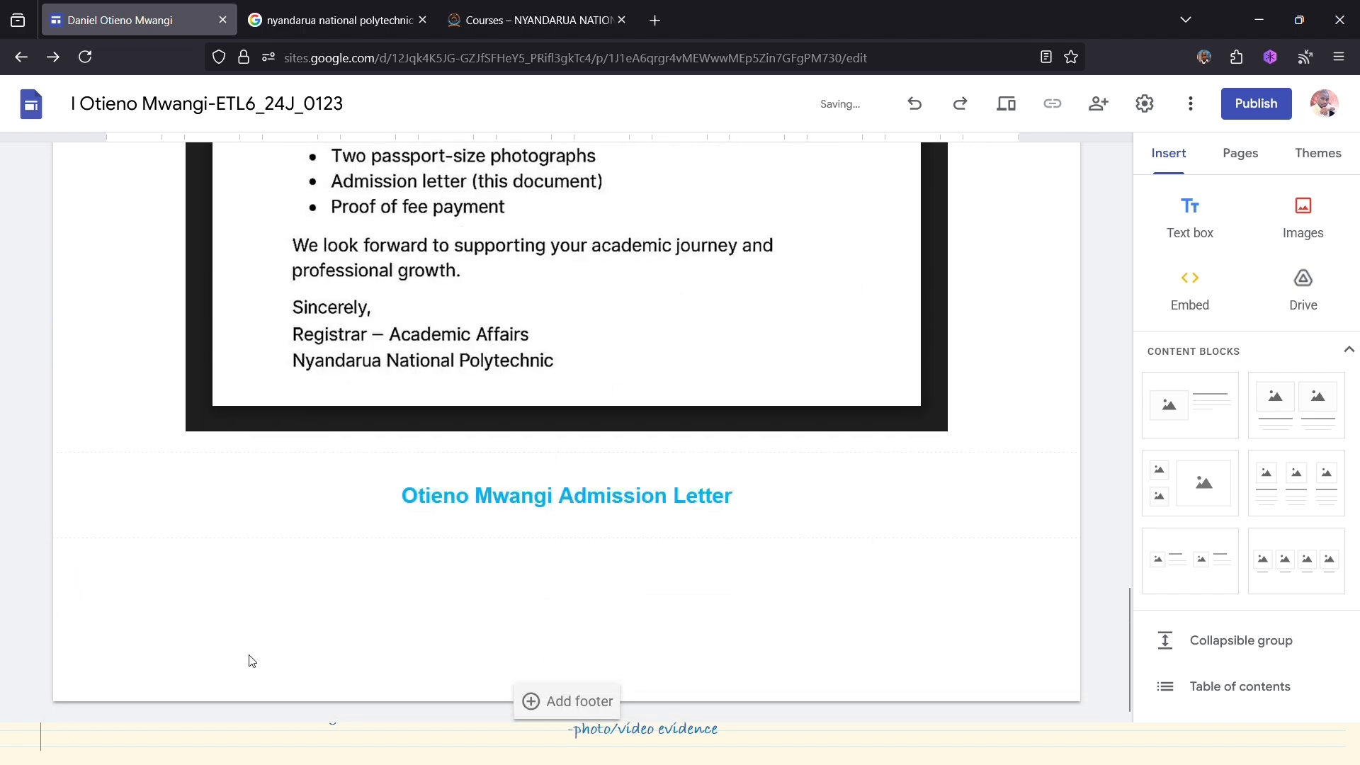
pyautogui.click(504, 743)
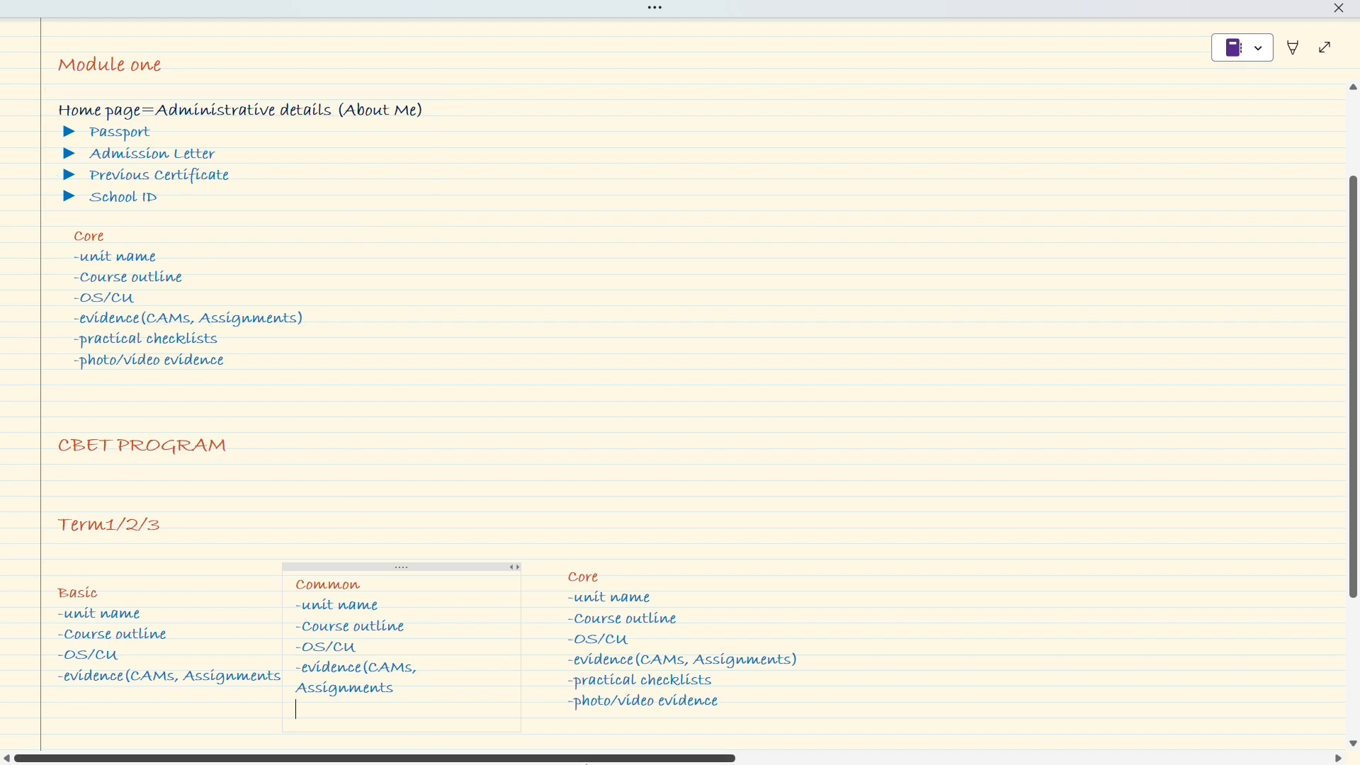
pyautogui.press('super')
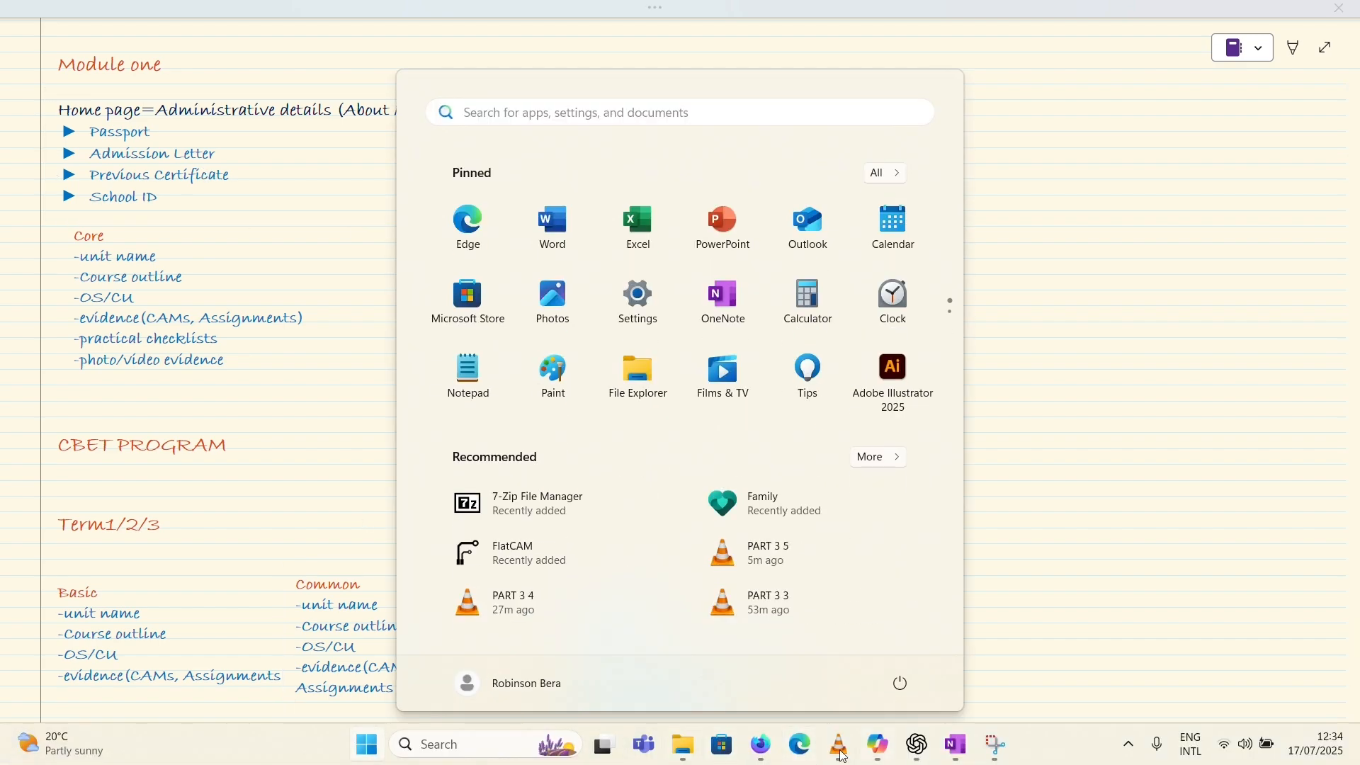
pyautogui.click(760, 749)
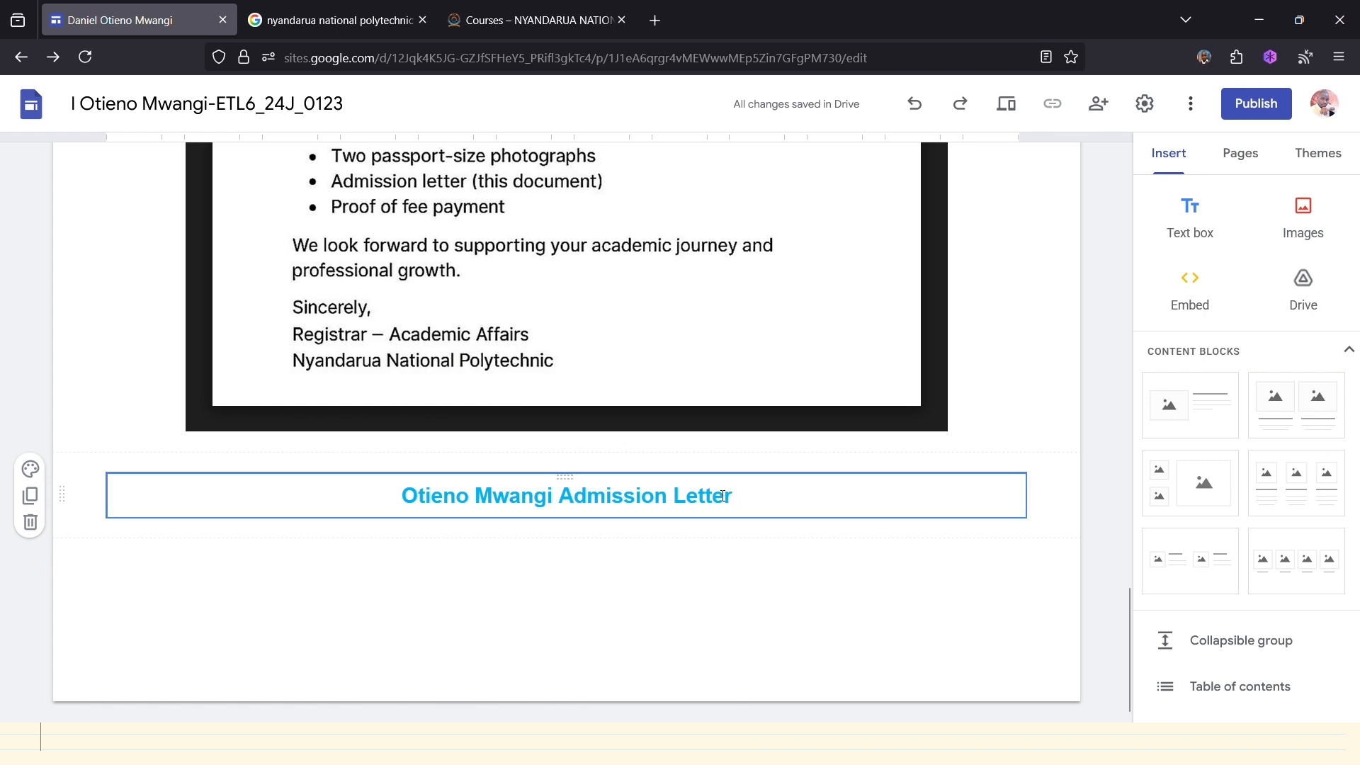
# Replace 'Admission Letter' in the copied heading with 'KCSE CERTIFICATE'
pyautogui.moveTo(724, 496); pyautogui.dragTo(560, 496)
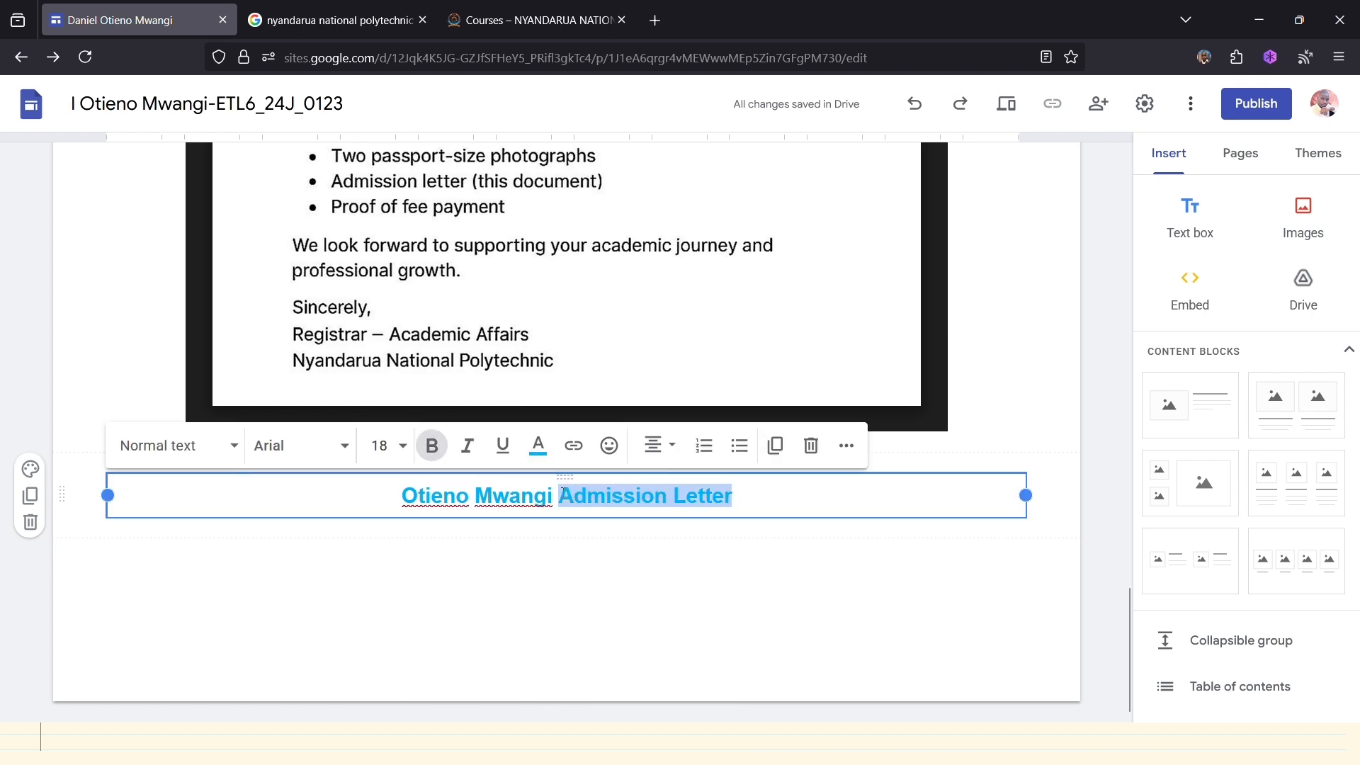
pyautogui.write('KCSE ')
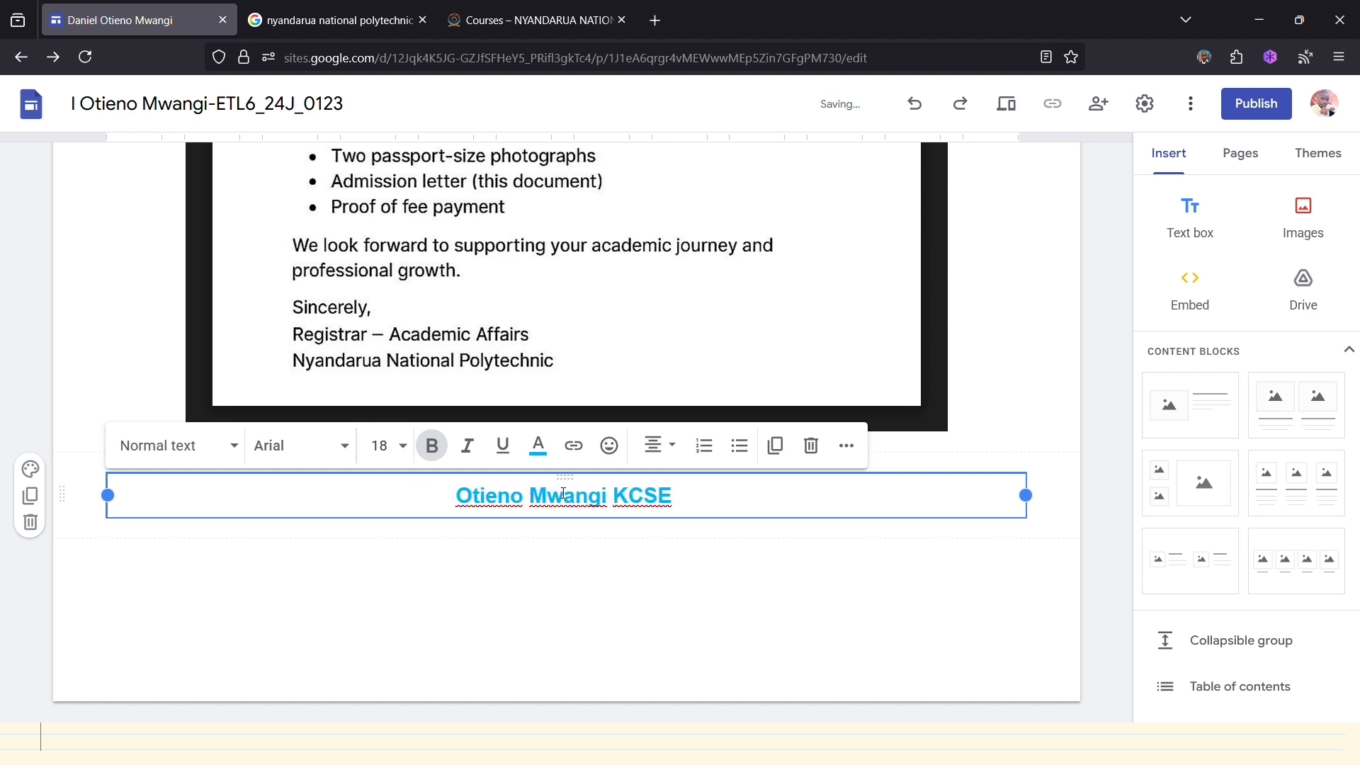
pyautogui.write('CERTIF')
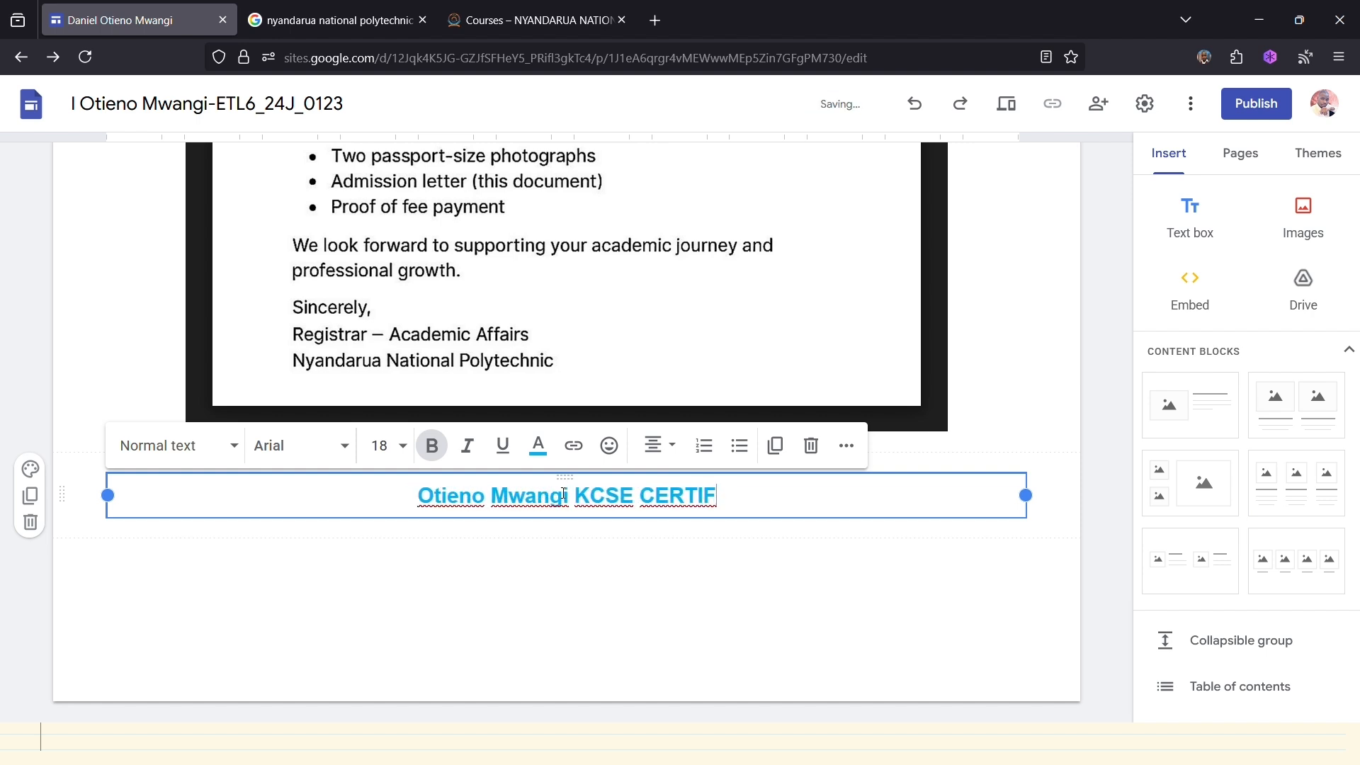
pyautogui.write('A')
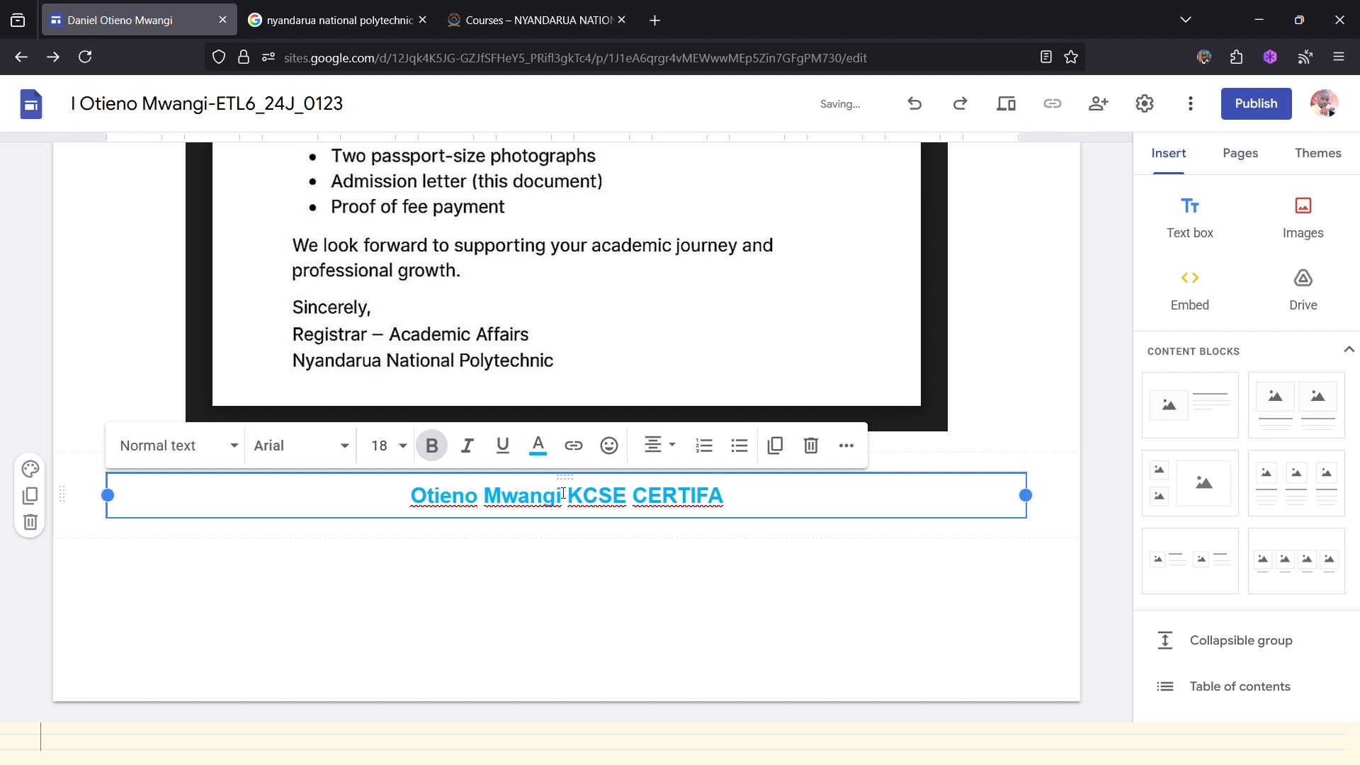
pyautogui.press('BackSpace')
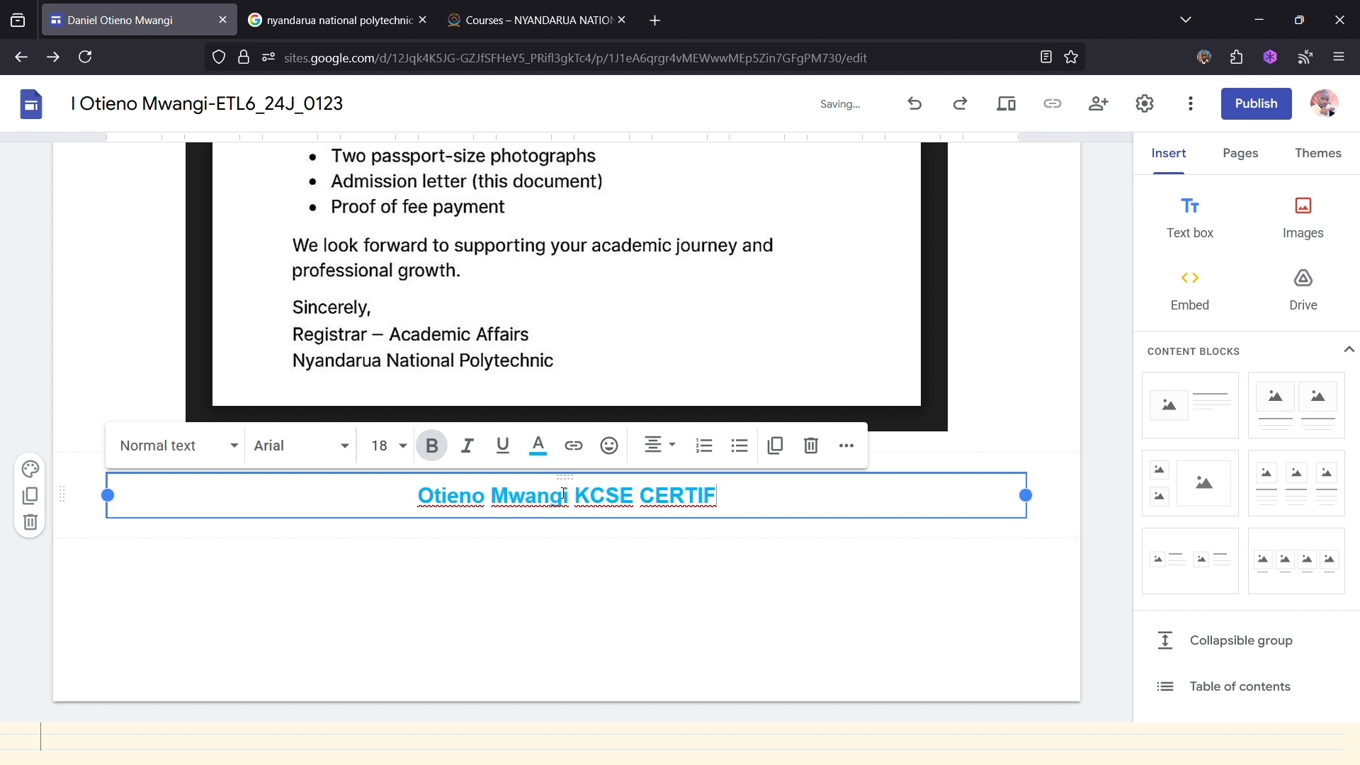
pyautogui.write('ICATE')
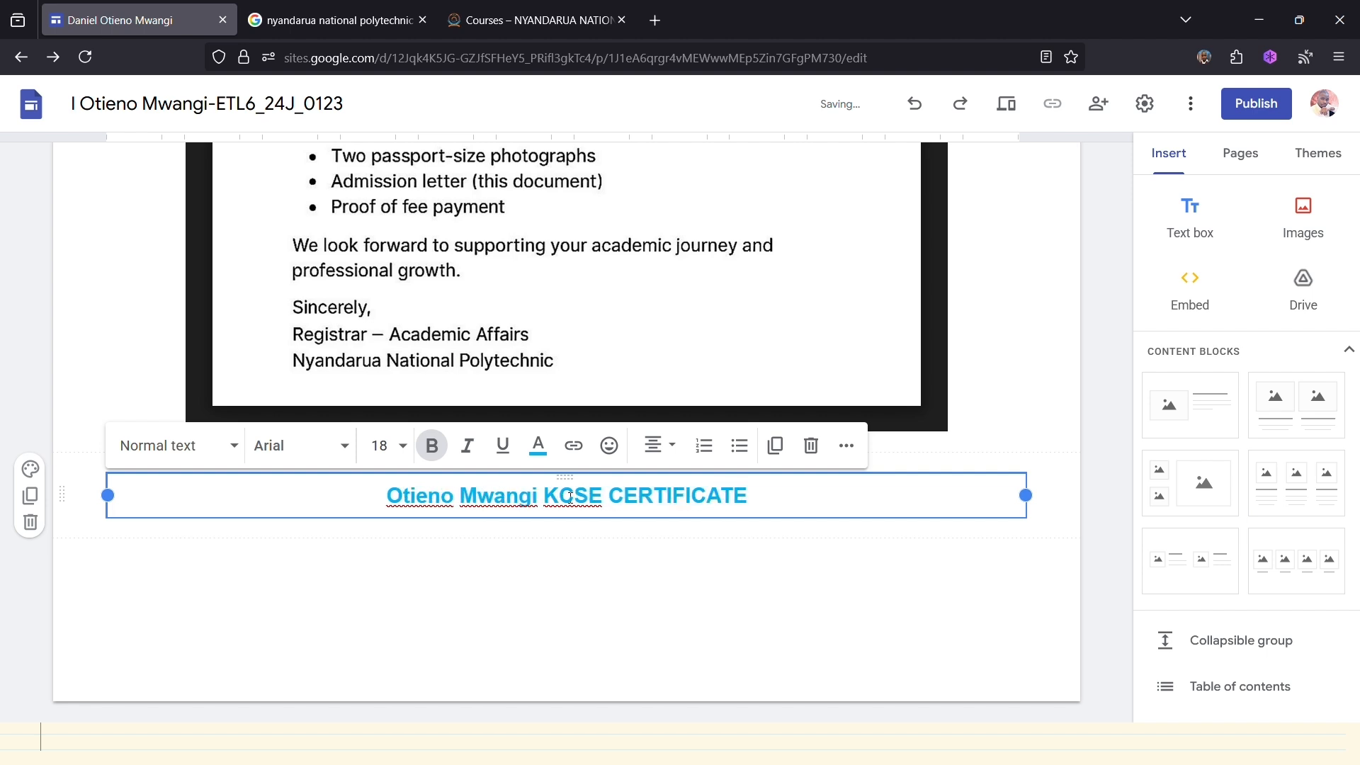
pyautogui.click(694, 618)
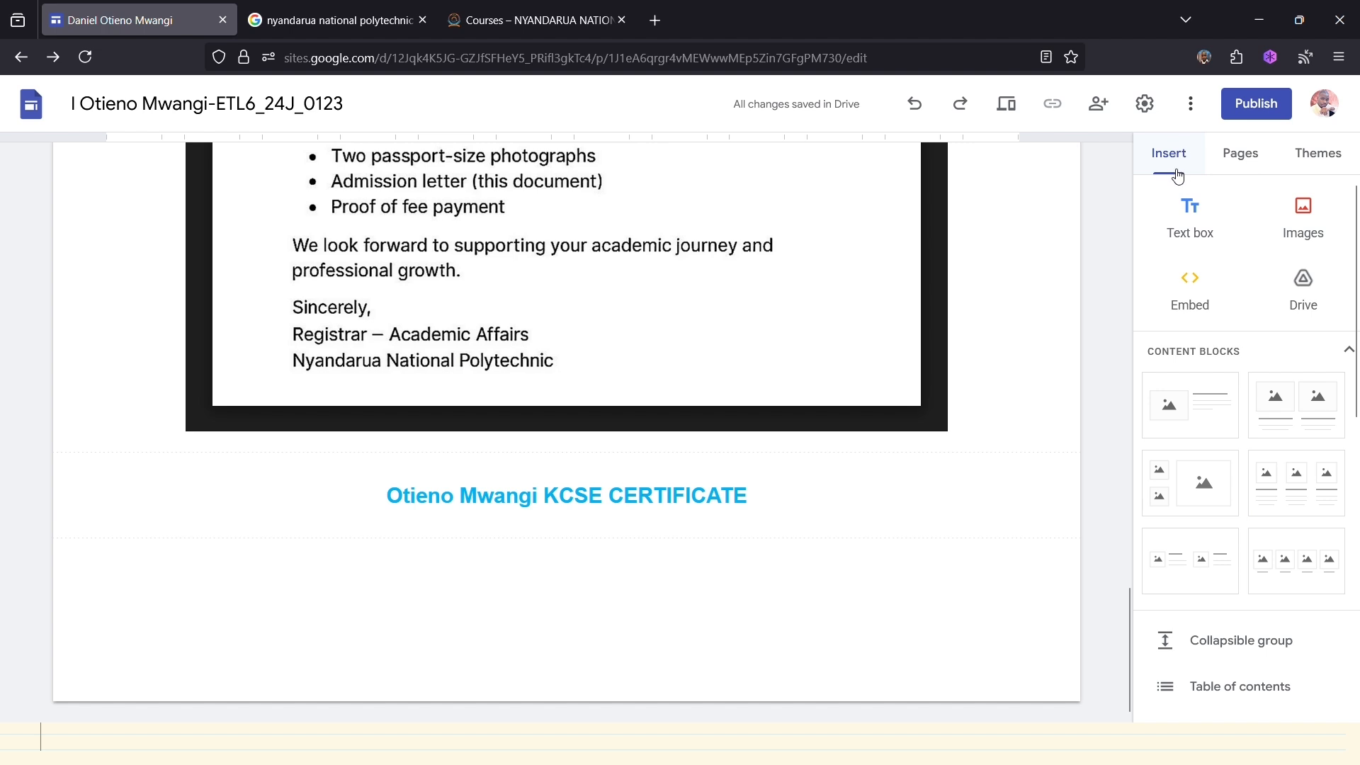
# Insert KCSE DEMO.pdf from the BIO DATA Drive folder under the heading
pyautogui.click(1307, 303)
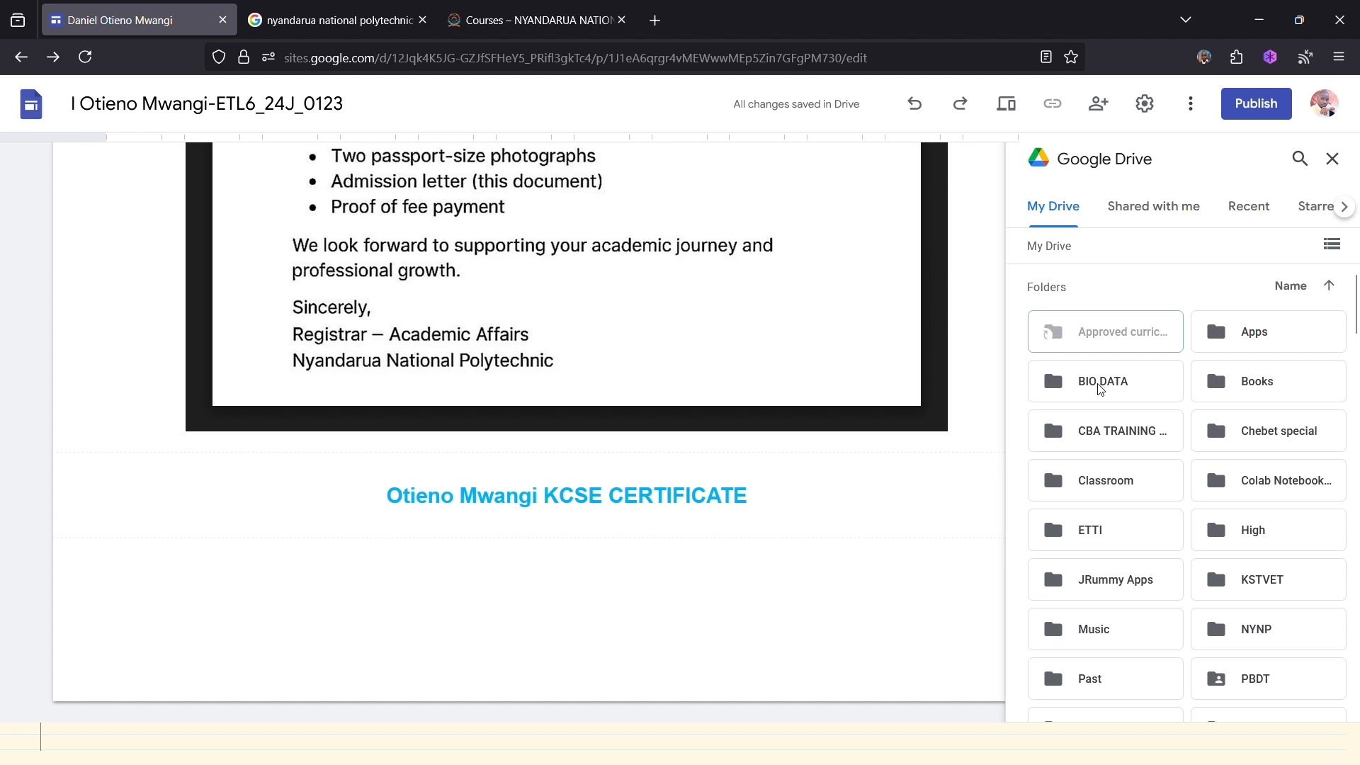
pyautogui.click(1101, 382)
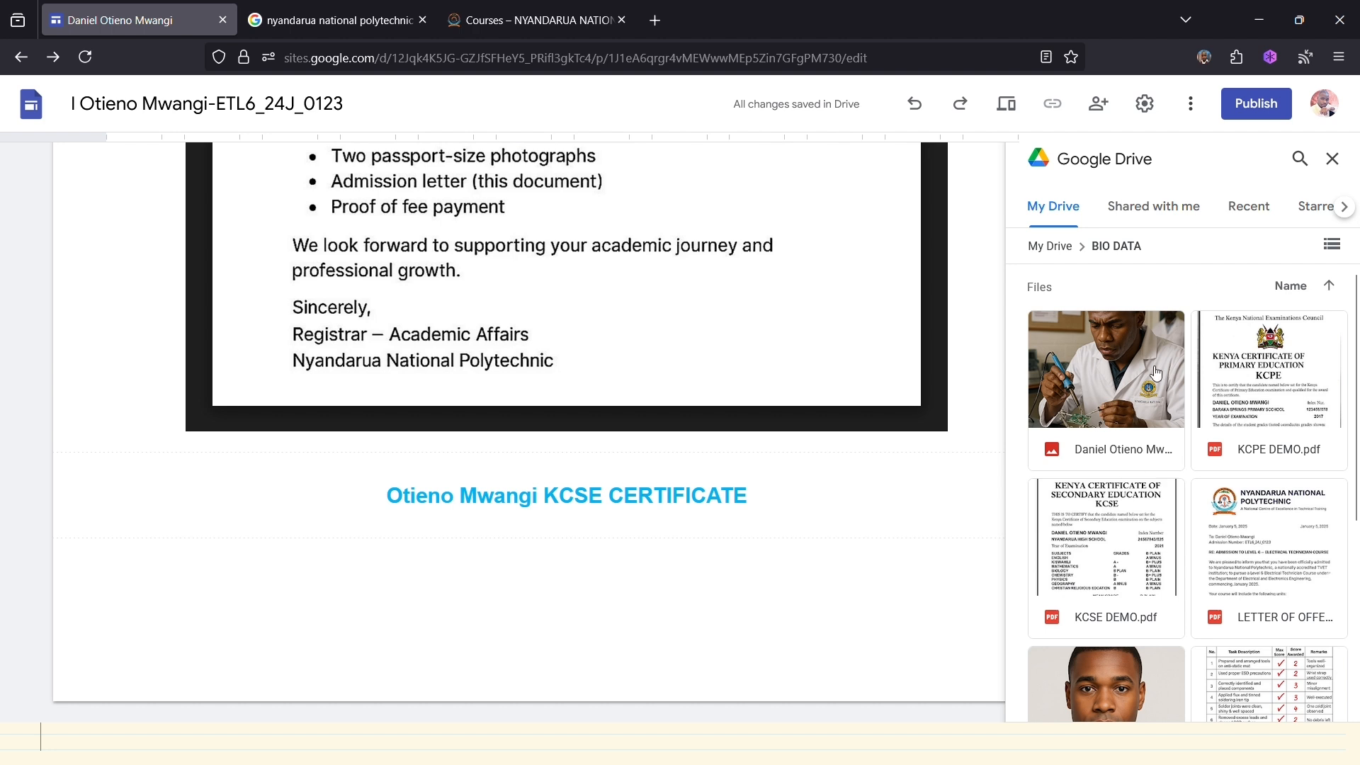
pyautogui.scroll(-4, 1254, 479)
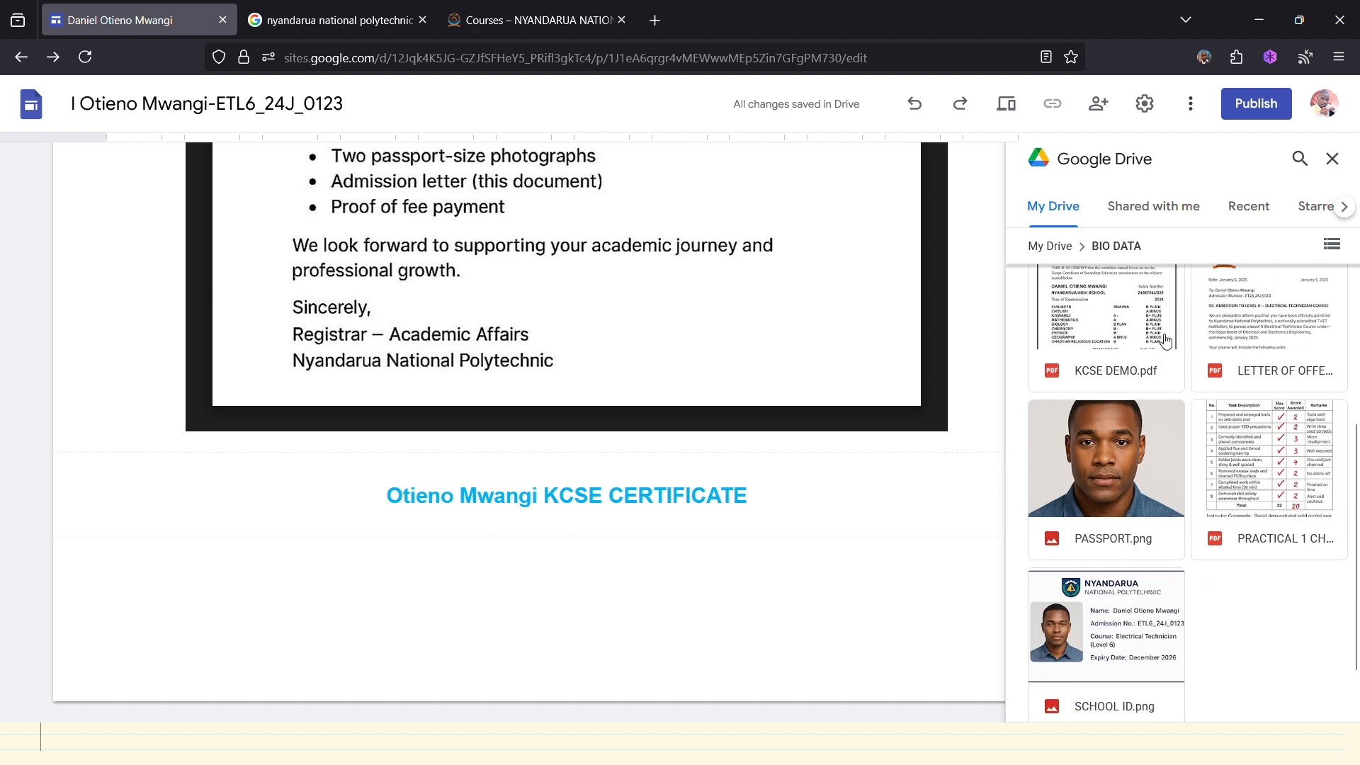
pyautogui.doubleClick(1131, 321)
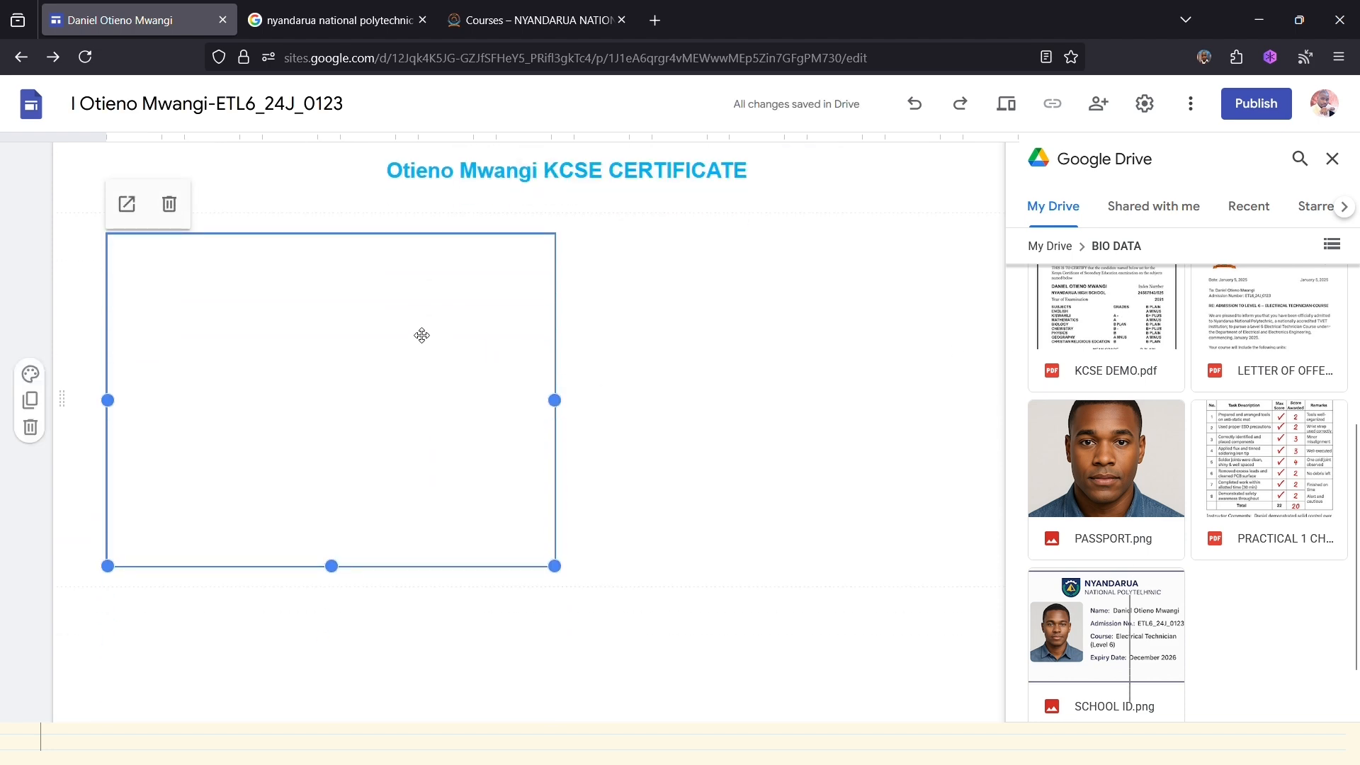
# Nudge the KCSE certificate embed right and scroll to compare it with the admission letter
pyautogui.moveTo(421, 335); pyautogui.dragTo(424, 333)
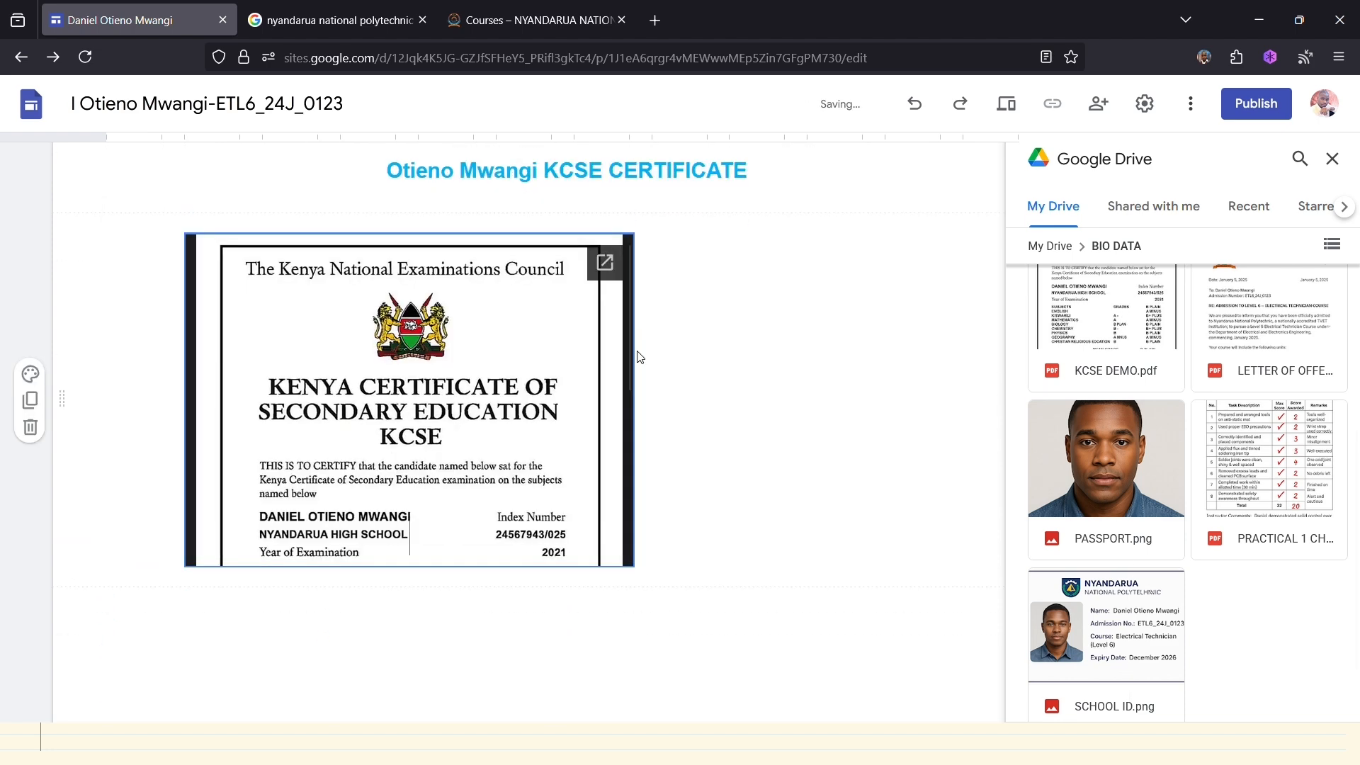
pyautogui.scroll(10, 780, 381)
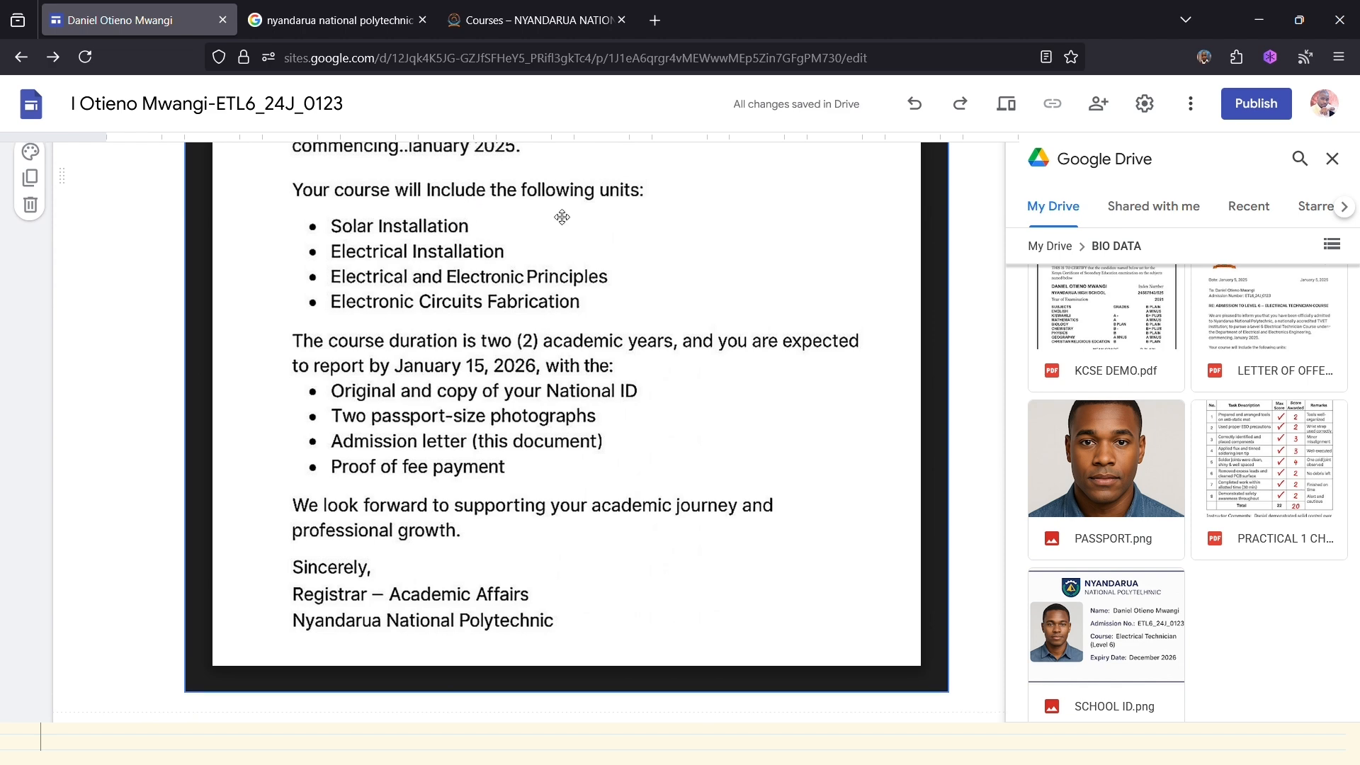
pyautogui.scroll(2, 710, 343)
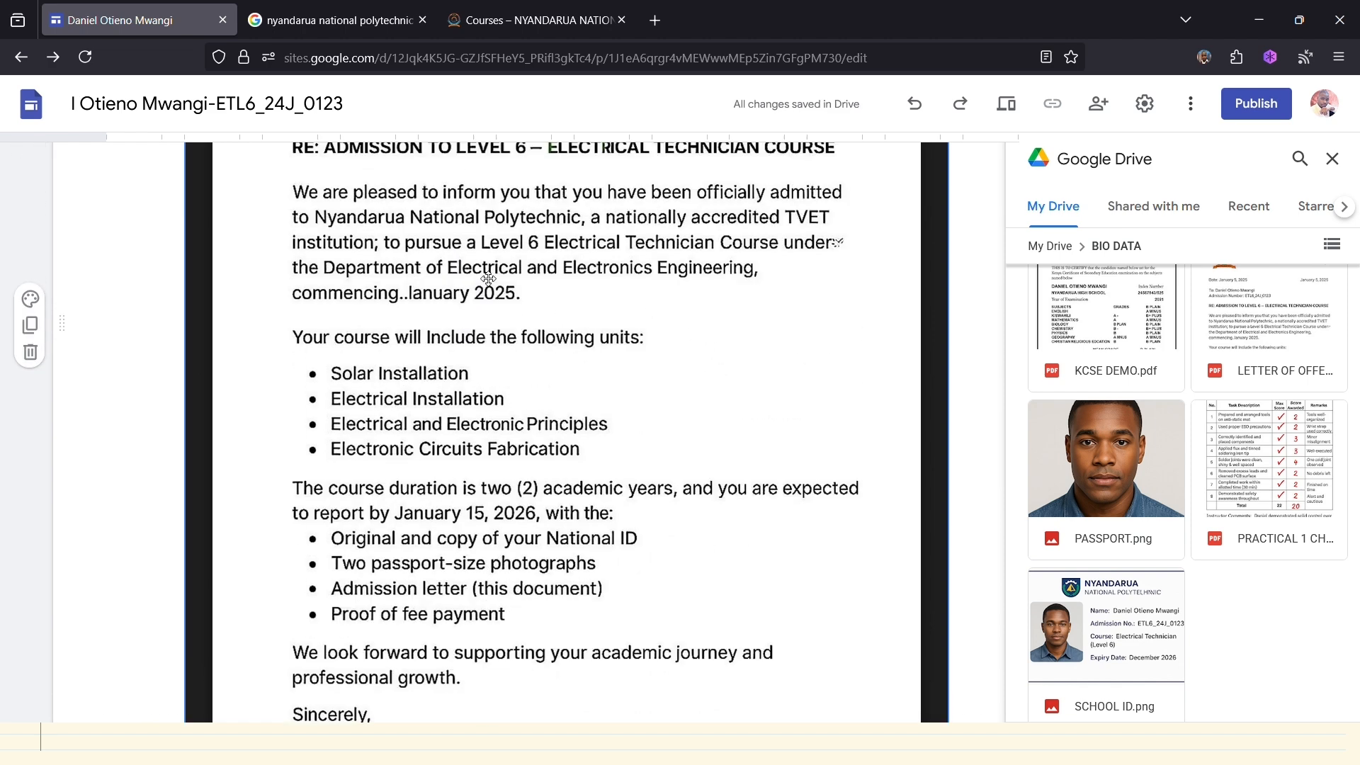
pyautogui.scroll(4, 488, 278)
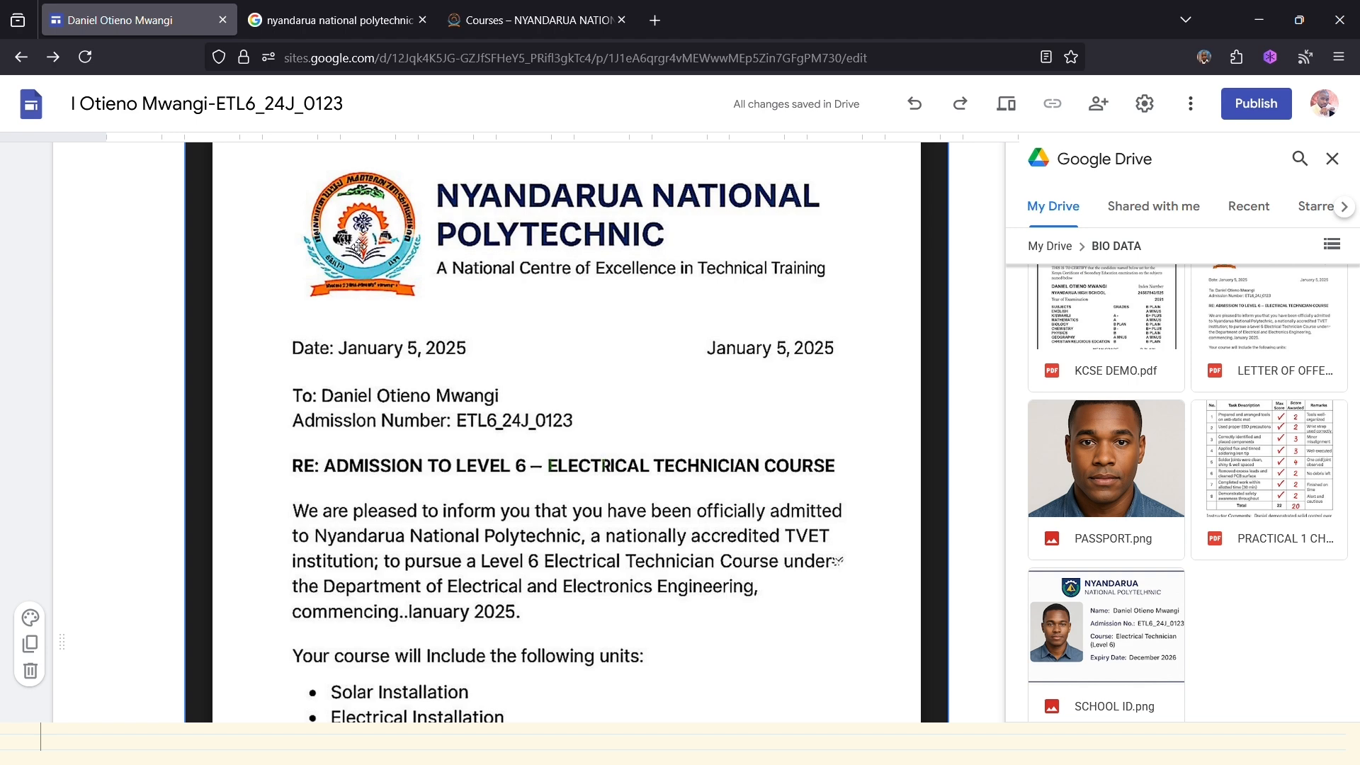
pyautogui.scroll(-3, 442, 369)
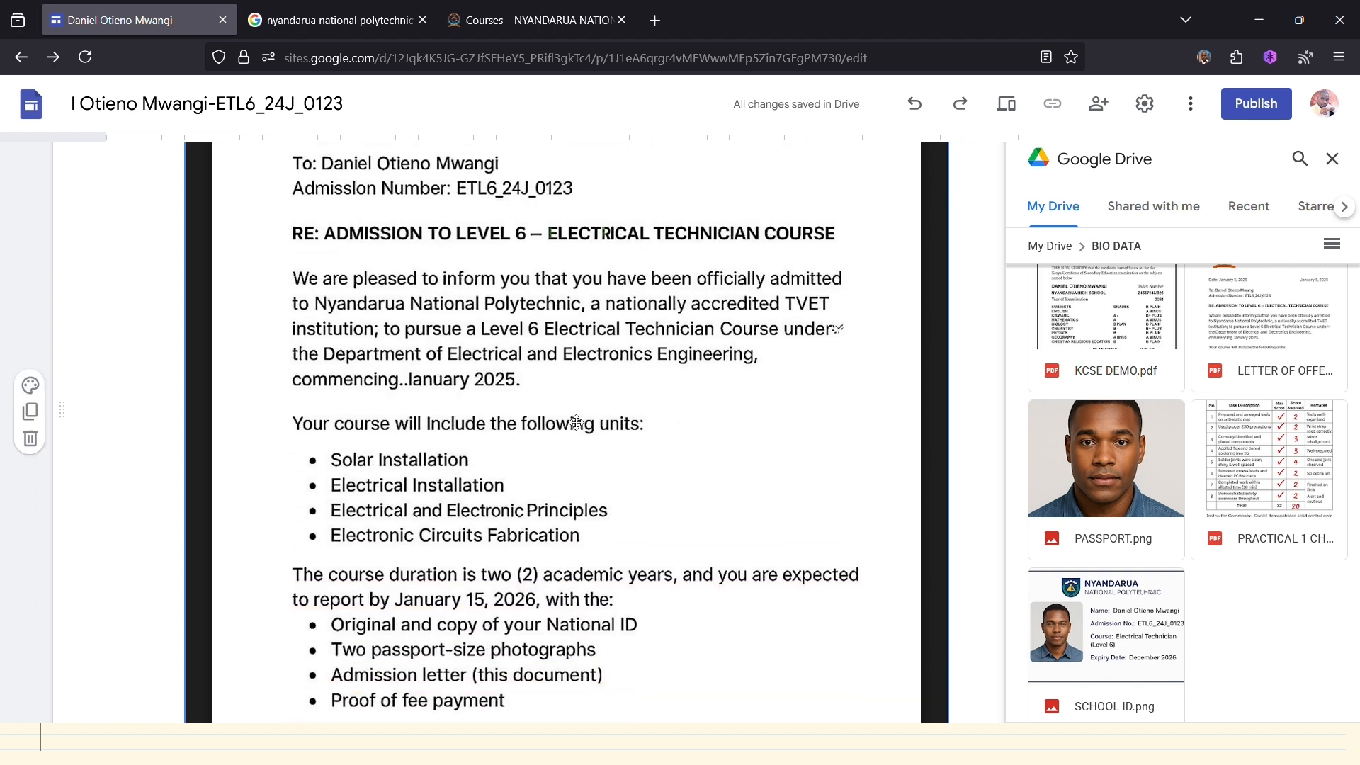
pyautogui.scroll(-3, 576, 422)
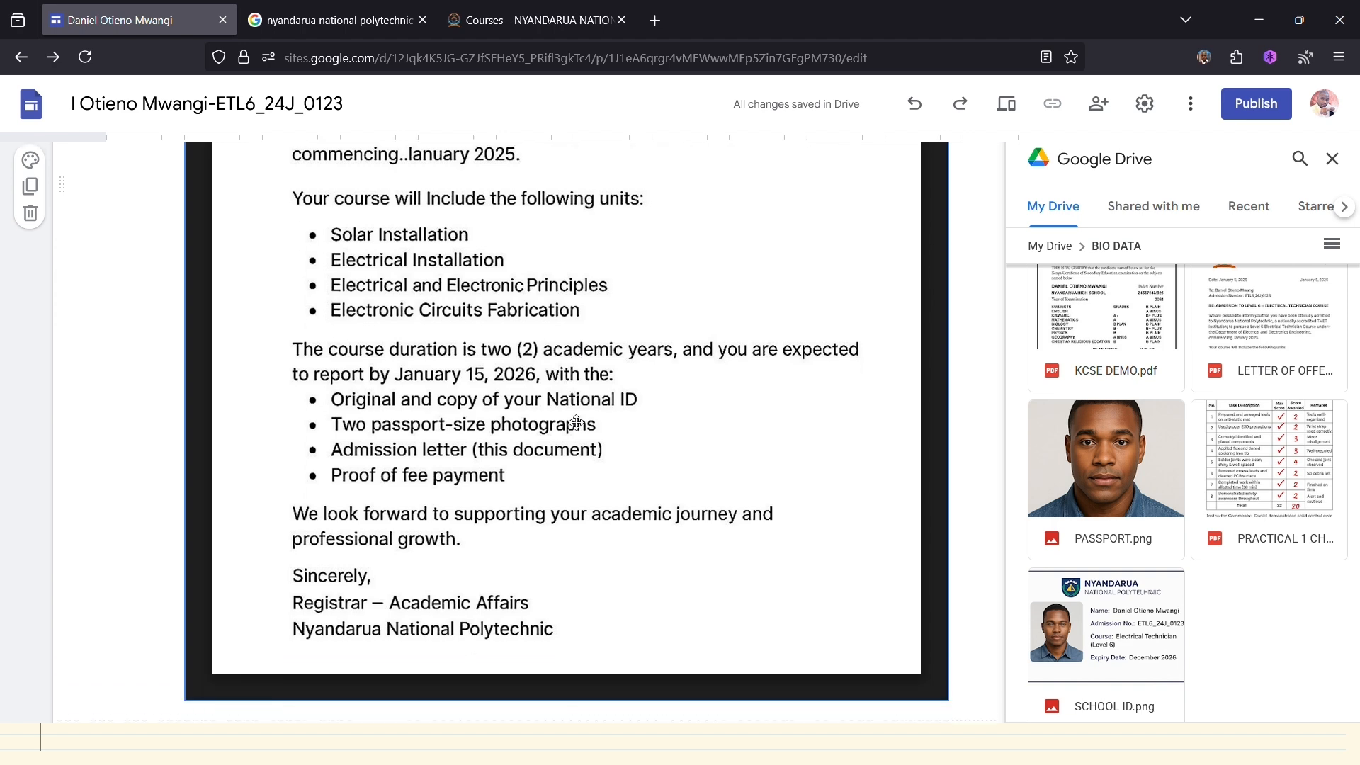
pyautogui.scroll(7, 576, 422)
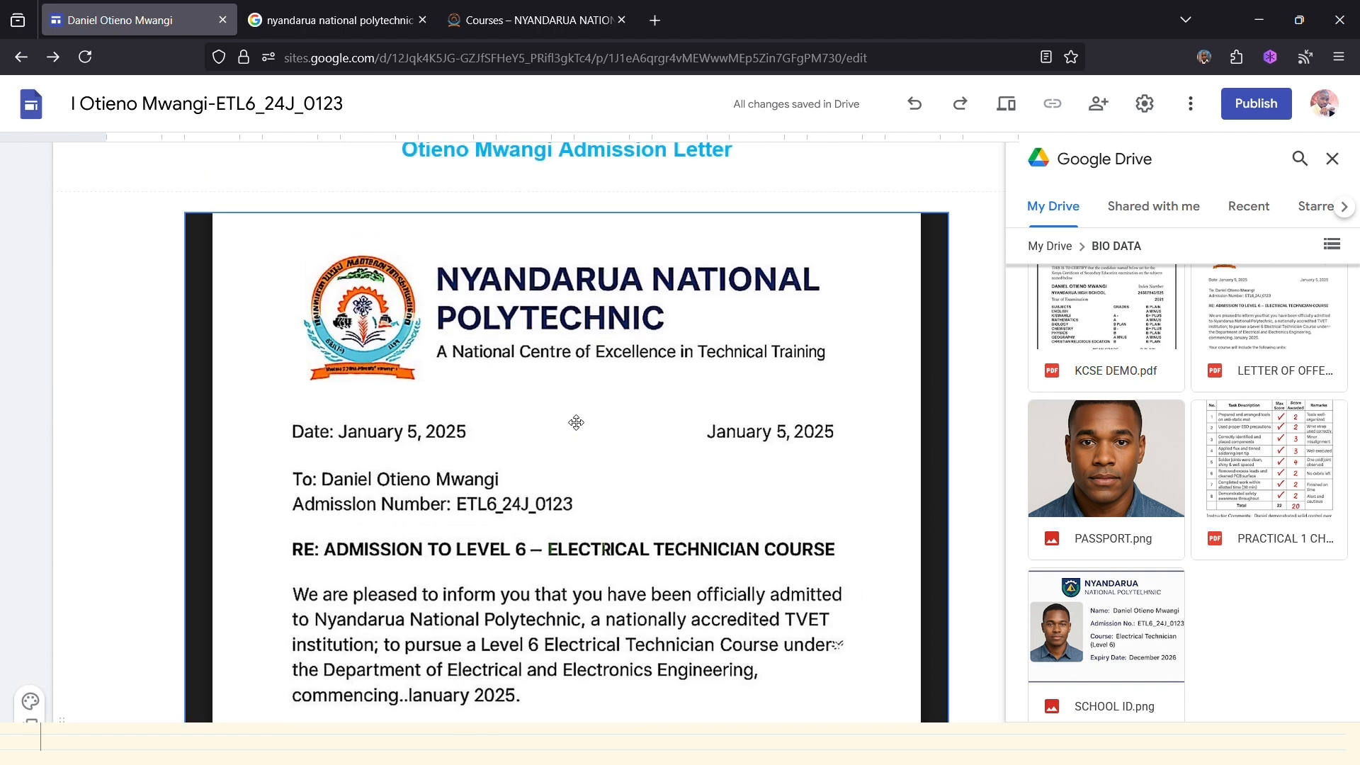
pyautogui.scroll(-7, 576, 422)
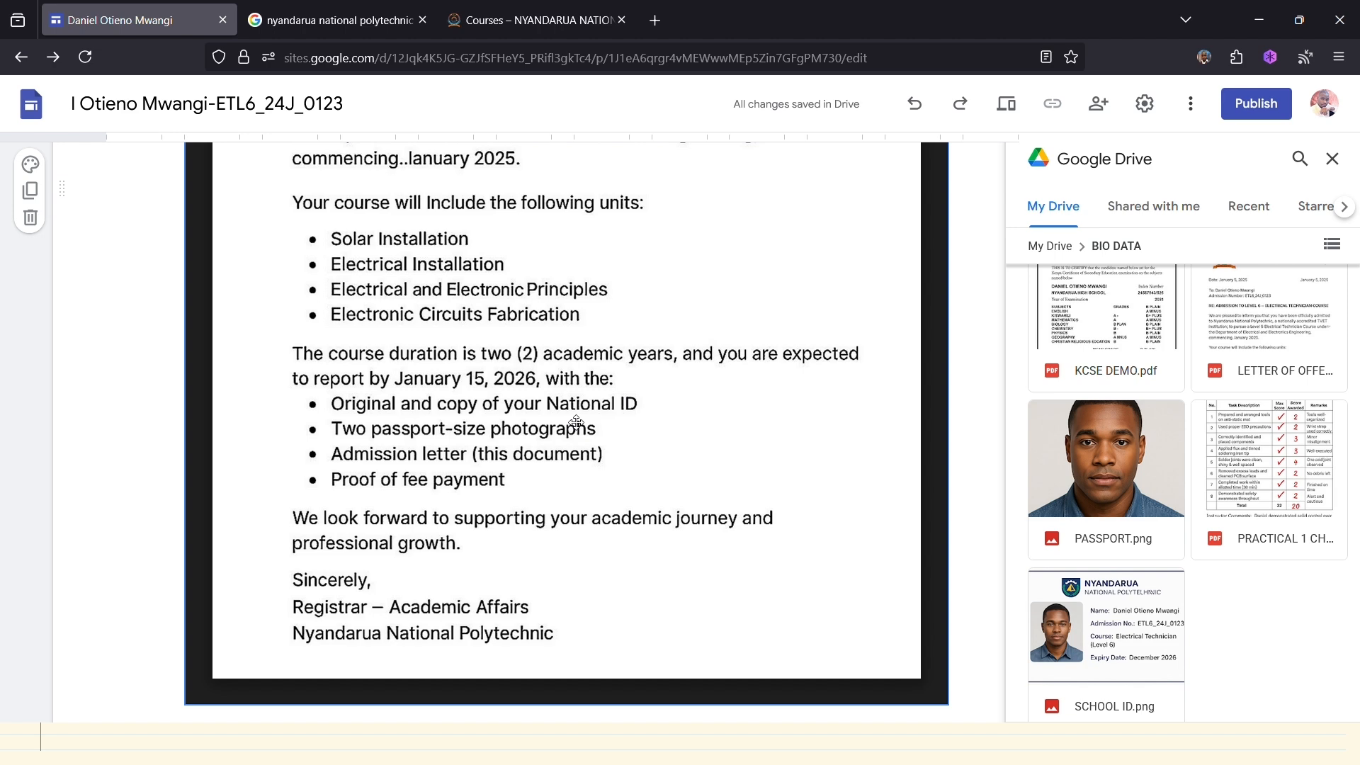
pyautogui.scroll(-7, 576, 423)
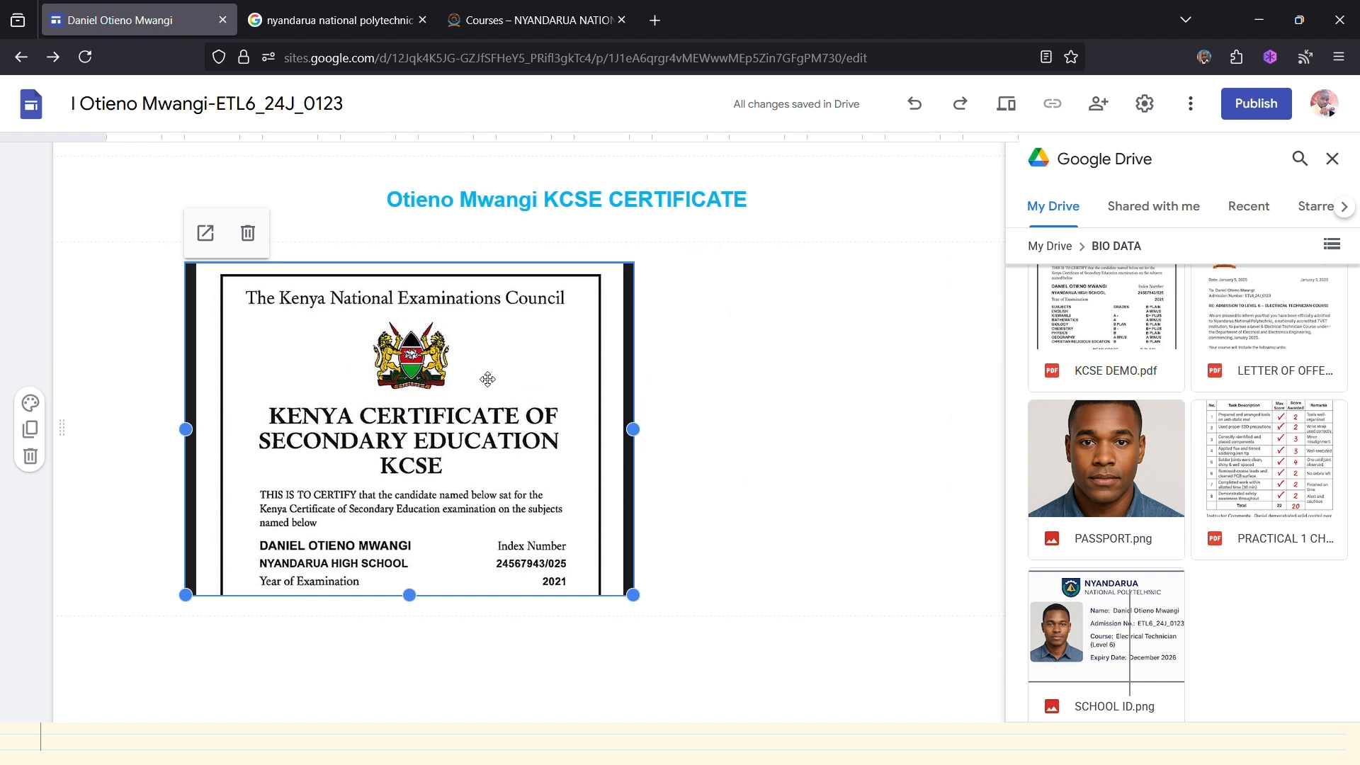
# Stretch the KCSE certificate embed right and left to match the letter's width, closing the Drive panel
pyautogui.moveTo(565, 380); pyautogui.dragTo(632, 383)
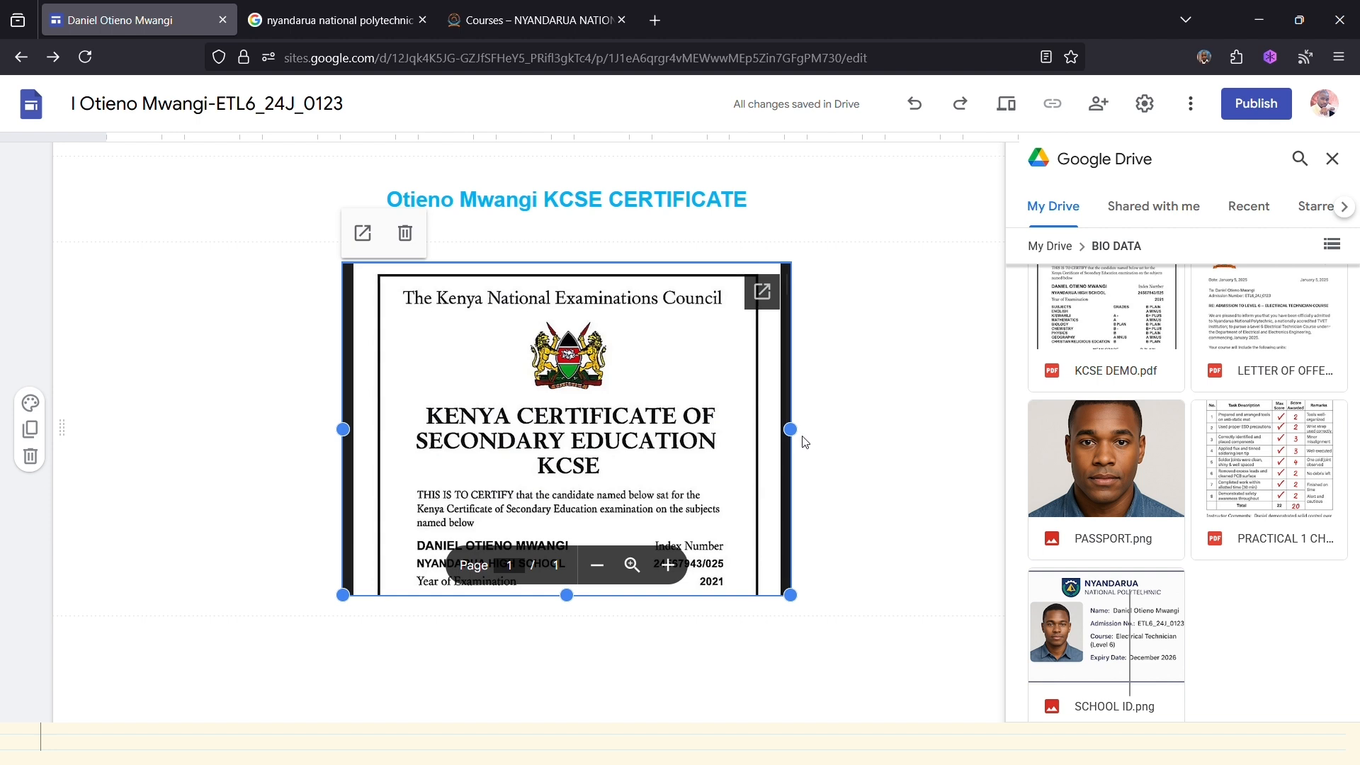
pyautogui.moveTo(791, 430); pyautogui.dragTo(876, 448)
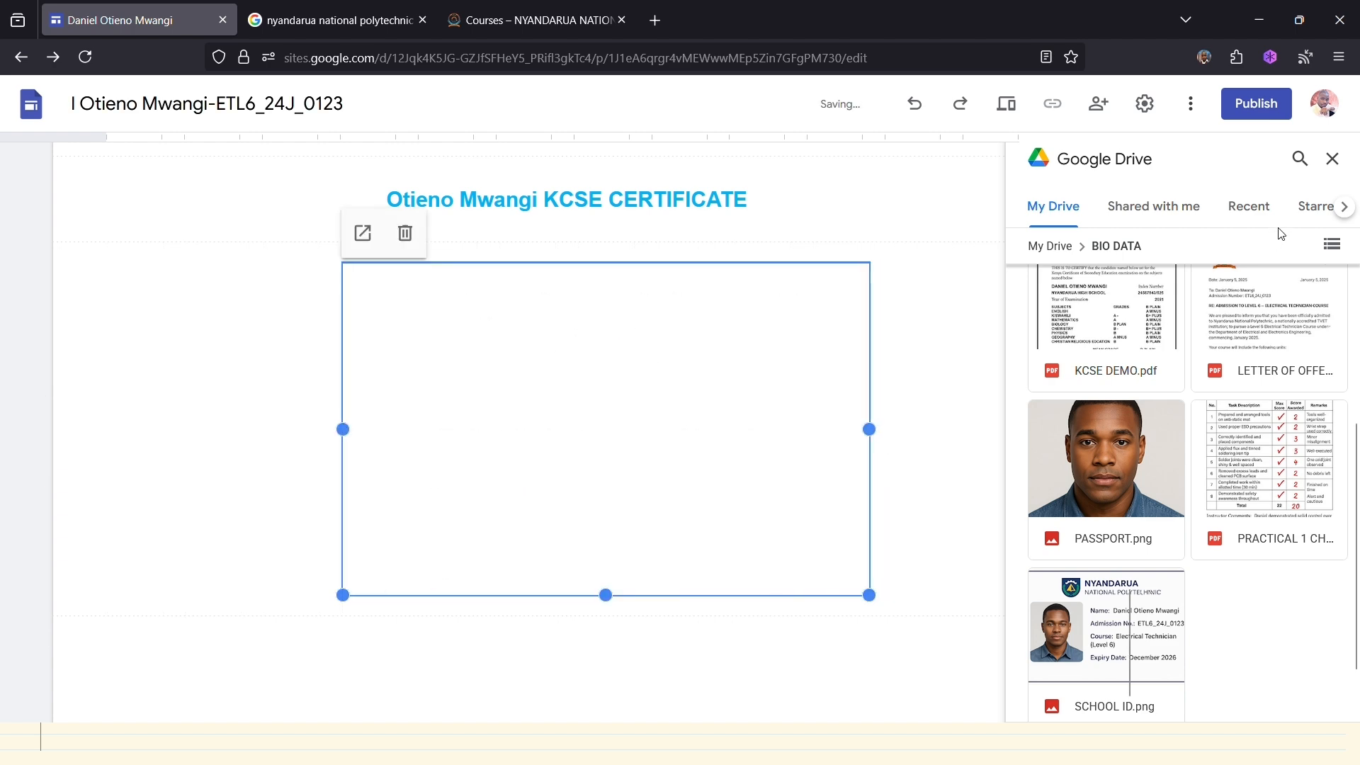
pyautogui.click(1332, 159)
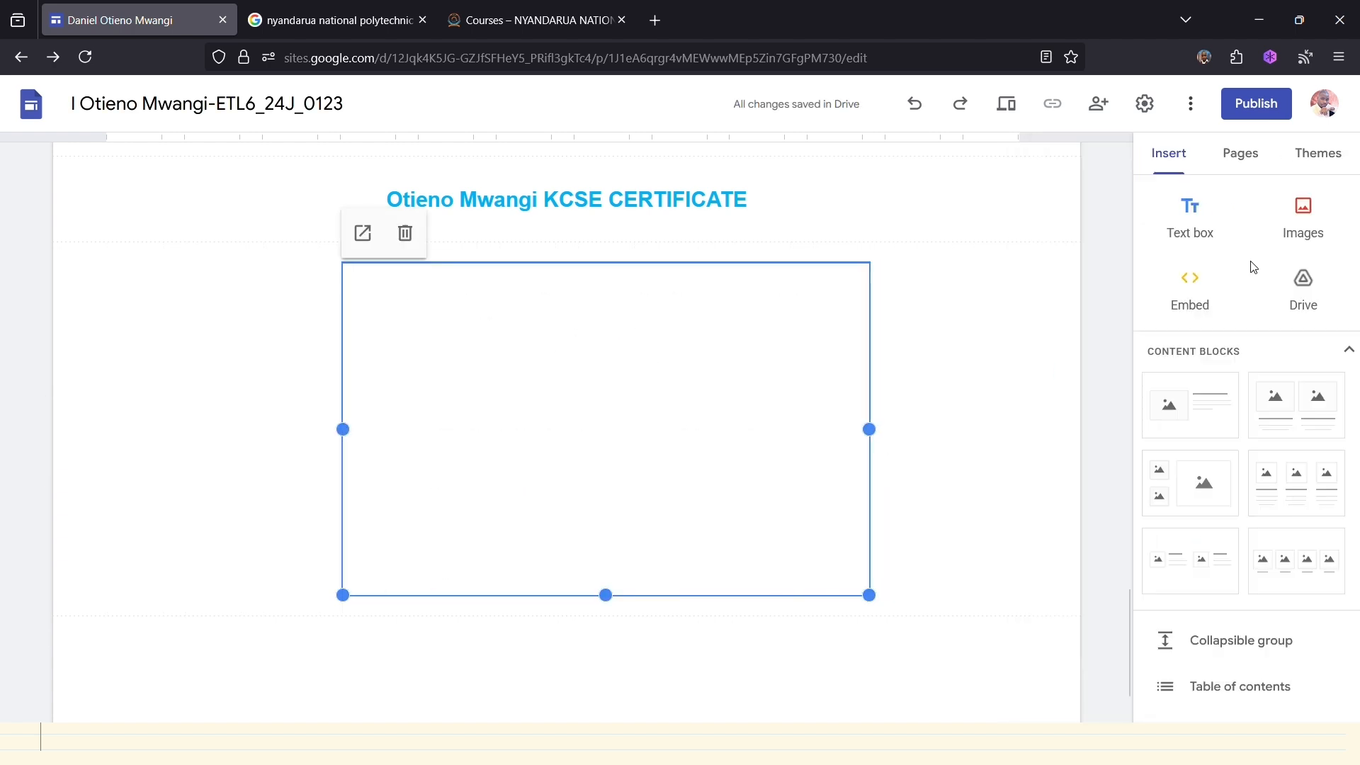
pyautogui.moveTo(884, 427); pyautogui.dragTo(947, 429)
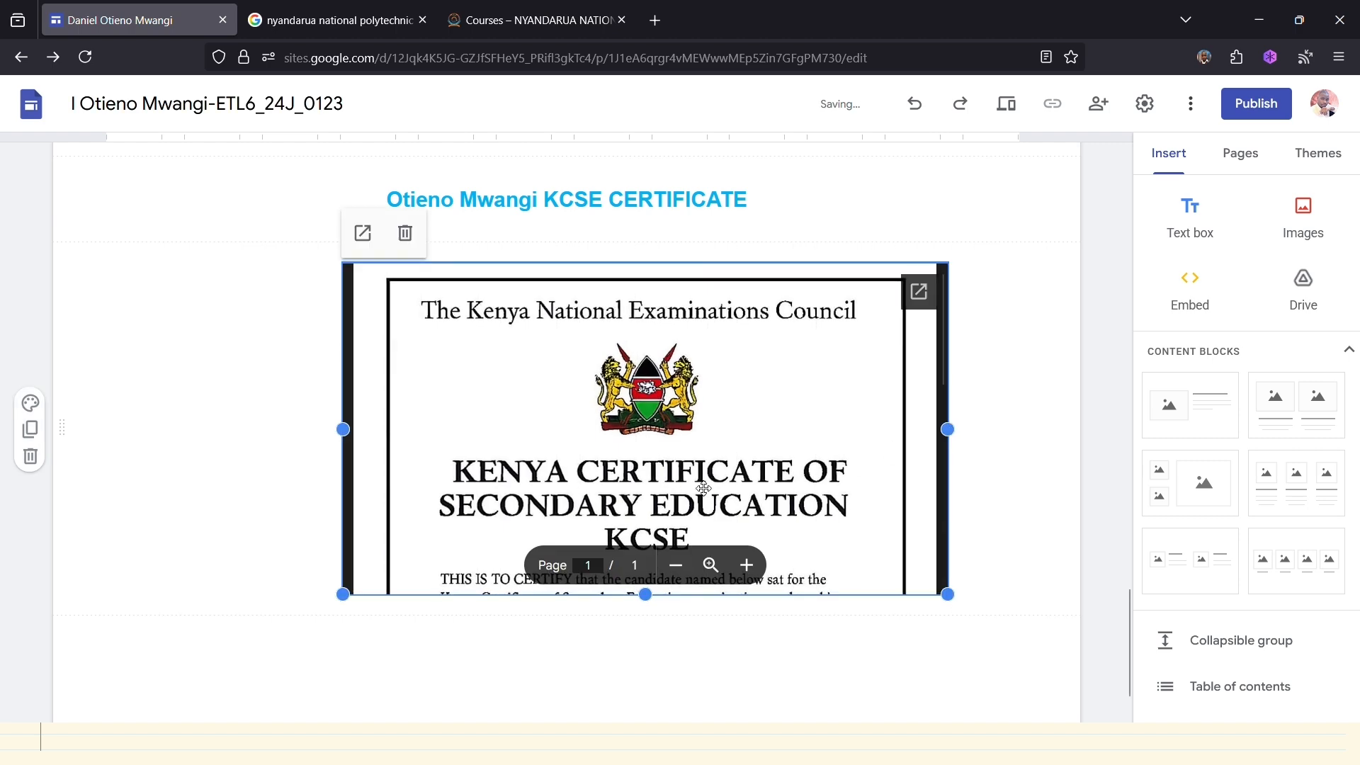
pyautogui.moveTo(341, 429); pyautogui.dragTo(181, 428)
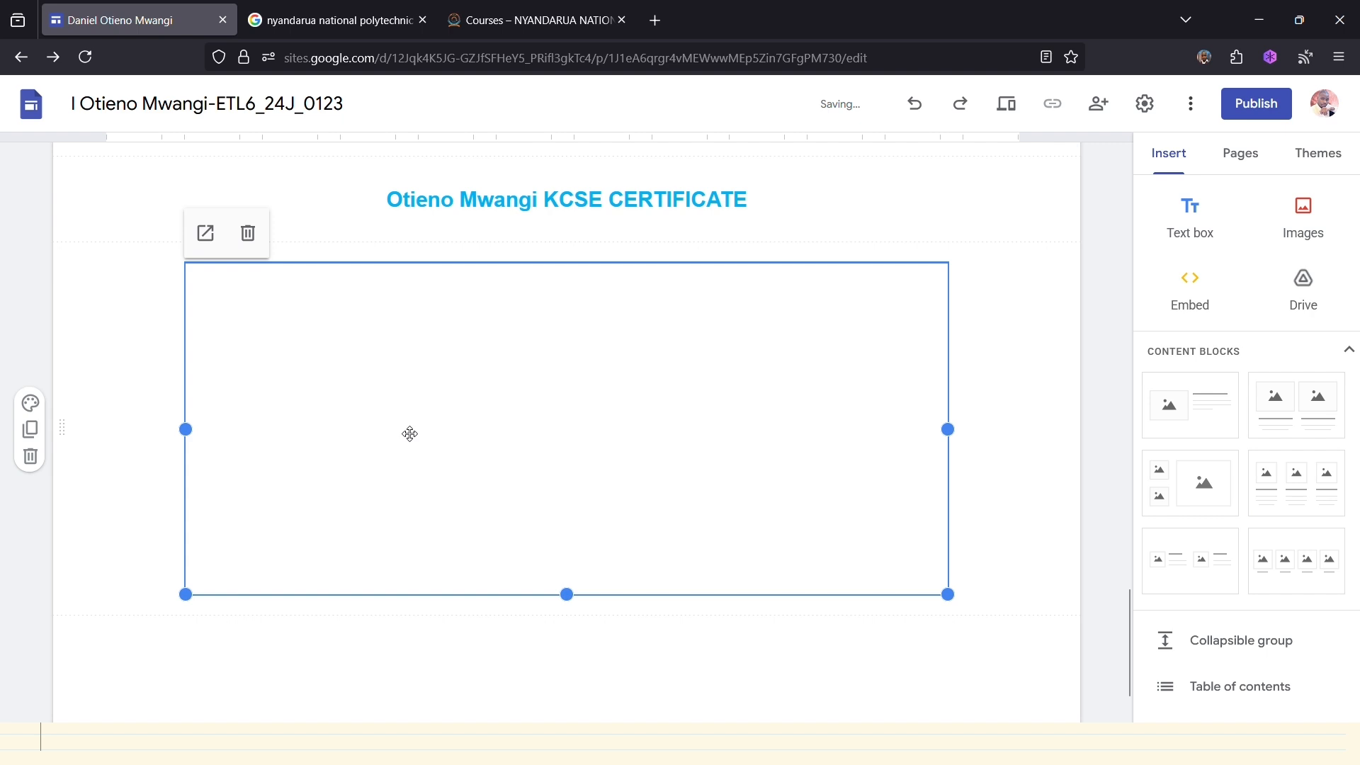
pyautogui.scroll(4, 409, 433)
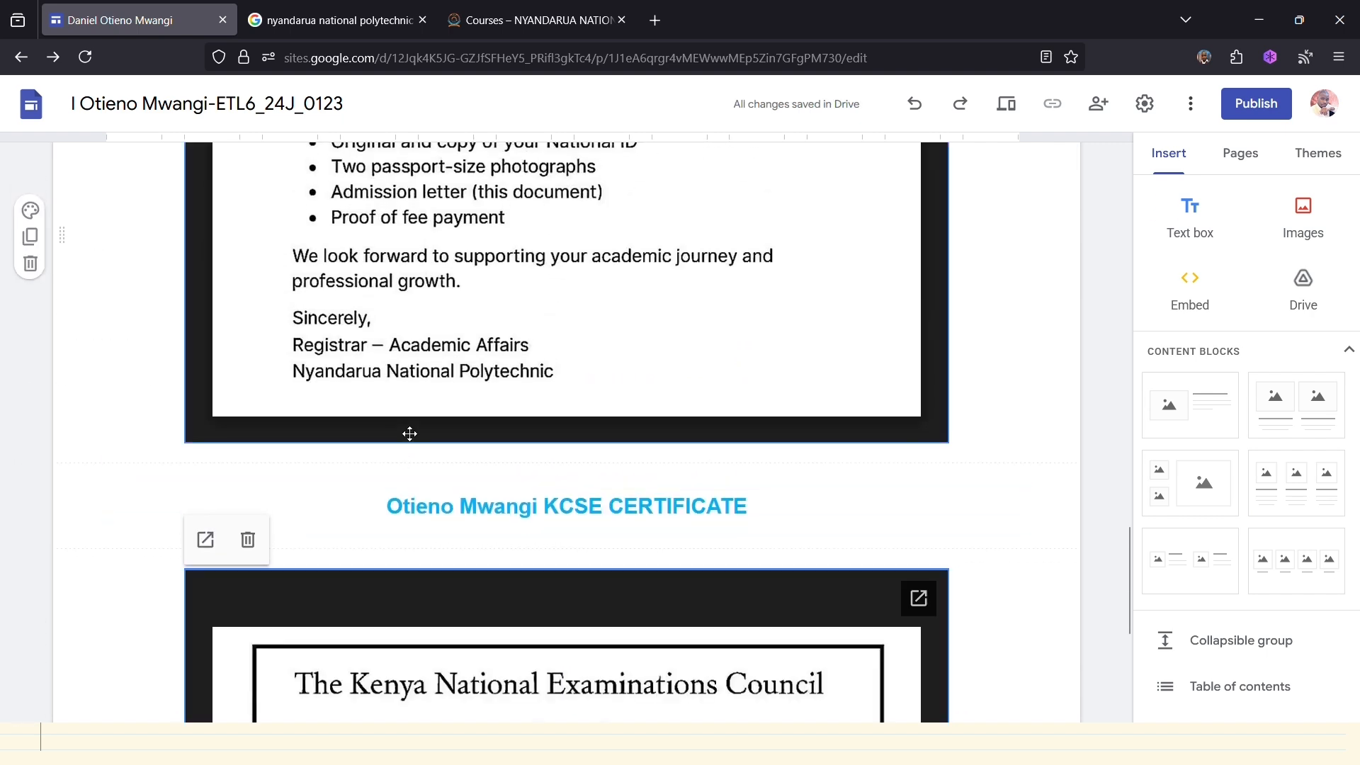
pyautogui.scroll(-1, 411, 436)
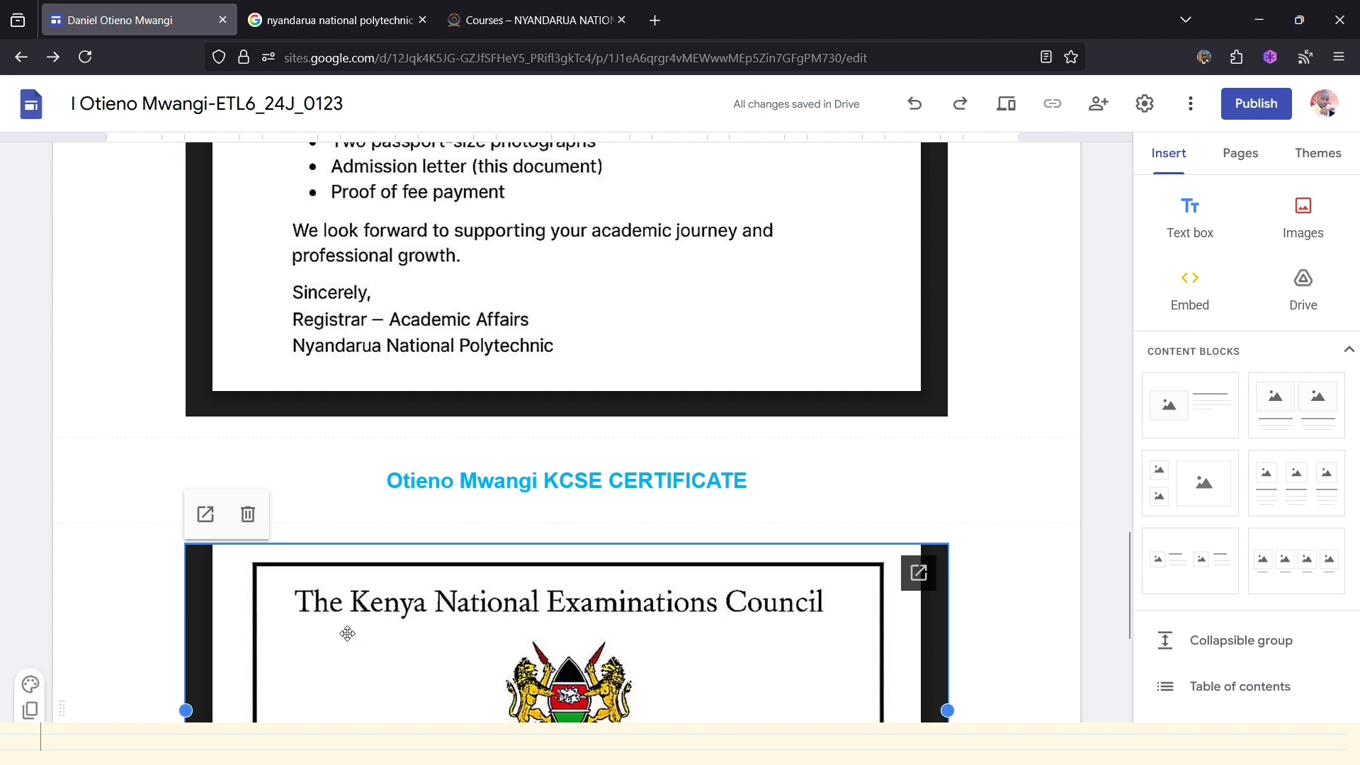
pyautogui.scroll(-5, 343, 628)
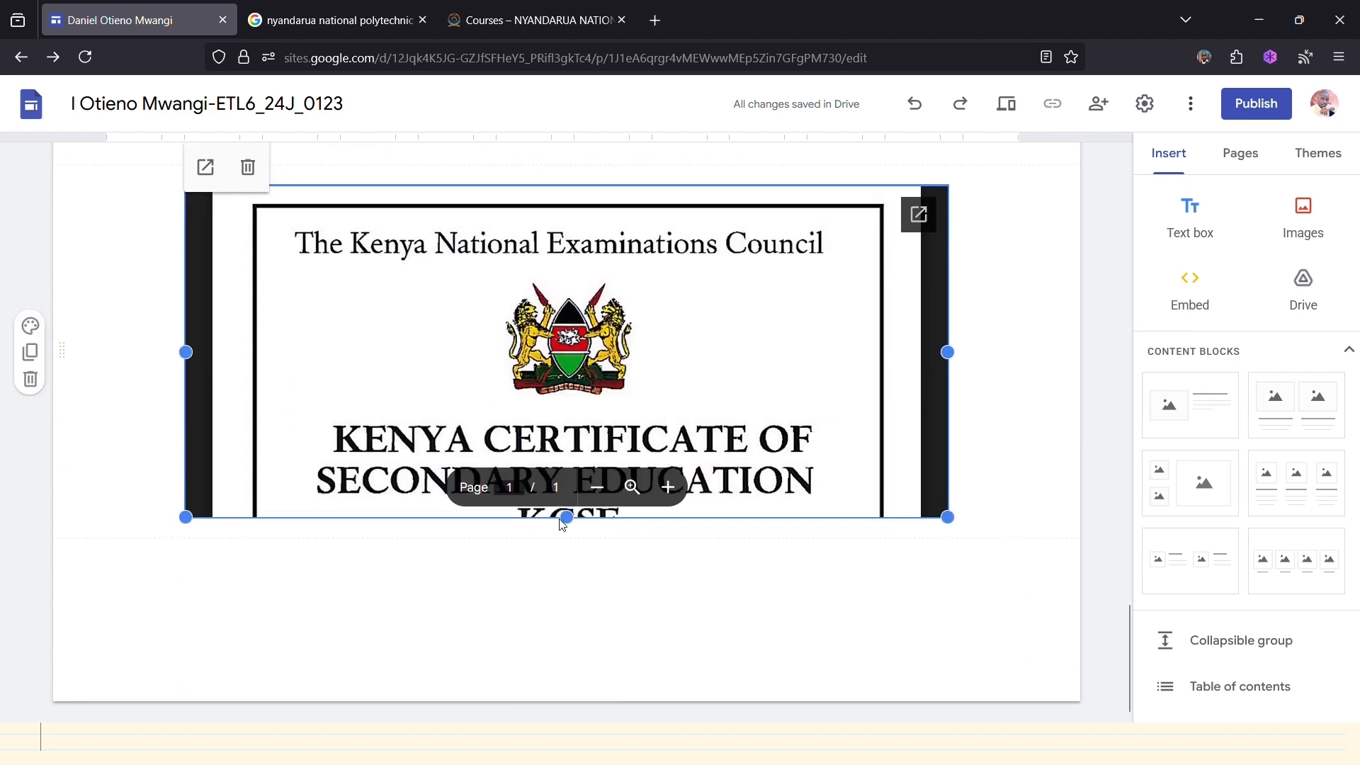
# Stretch the KCSE certificate embed downward until the Kenya National Examinations Council line is visible
pyautogui.moveTo(561, 517); pyautogui.dragTo(572, 656)
pyautogui.scroll(-3, 594, 561)
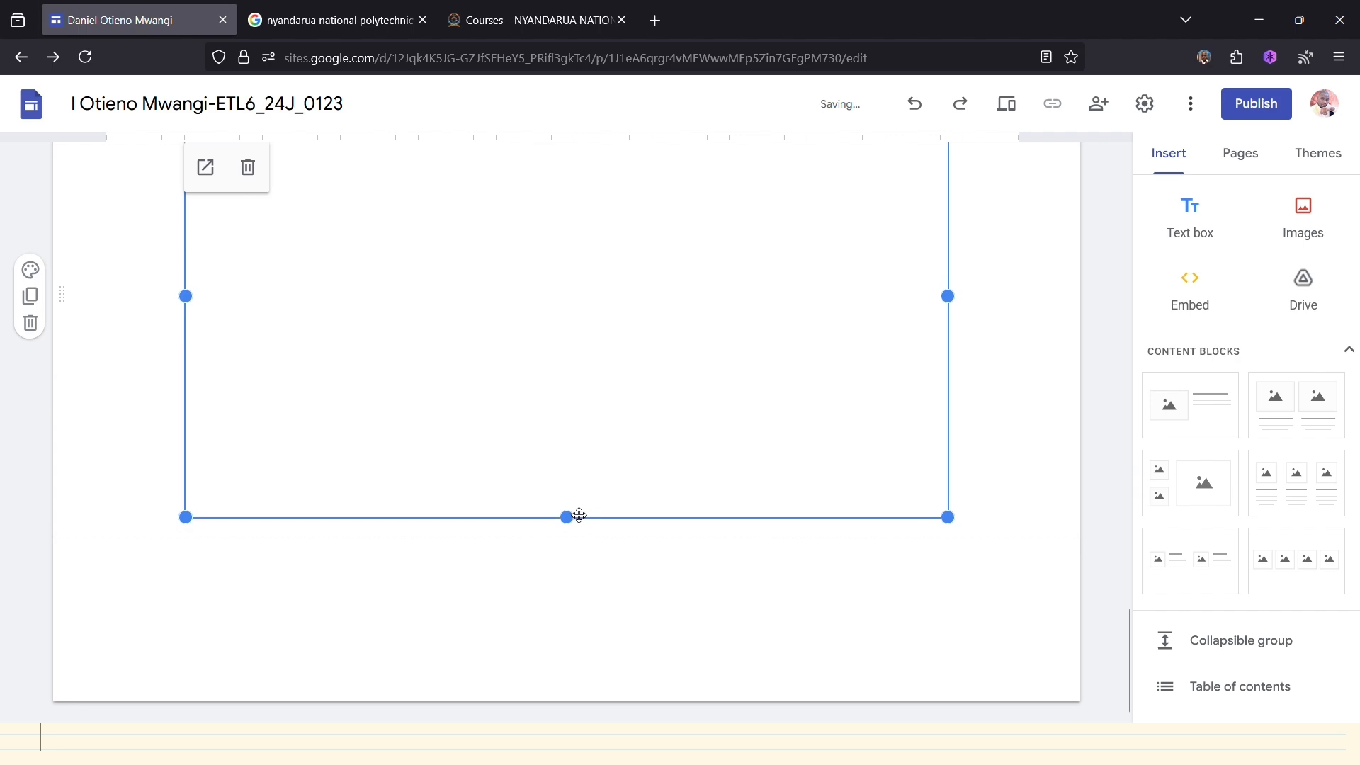
pyautogui.moveTo(567, 517); pyautogui.dragTo(568, 688)
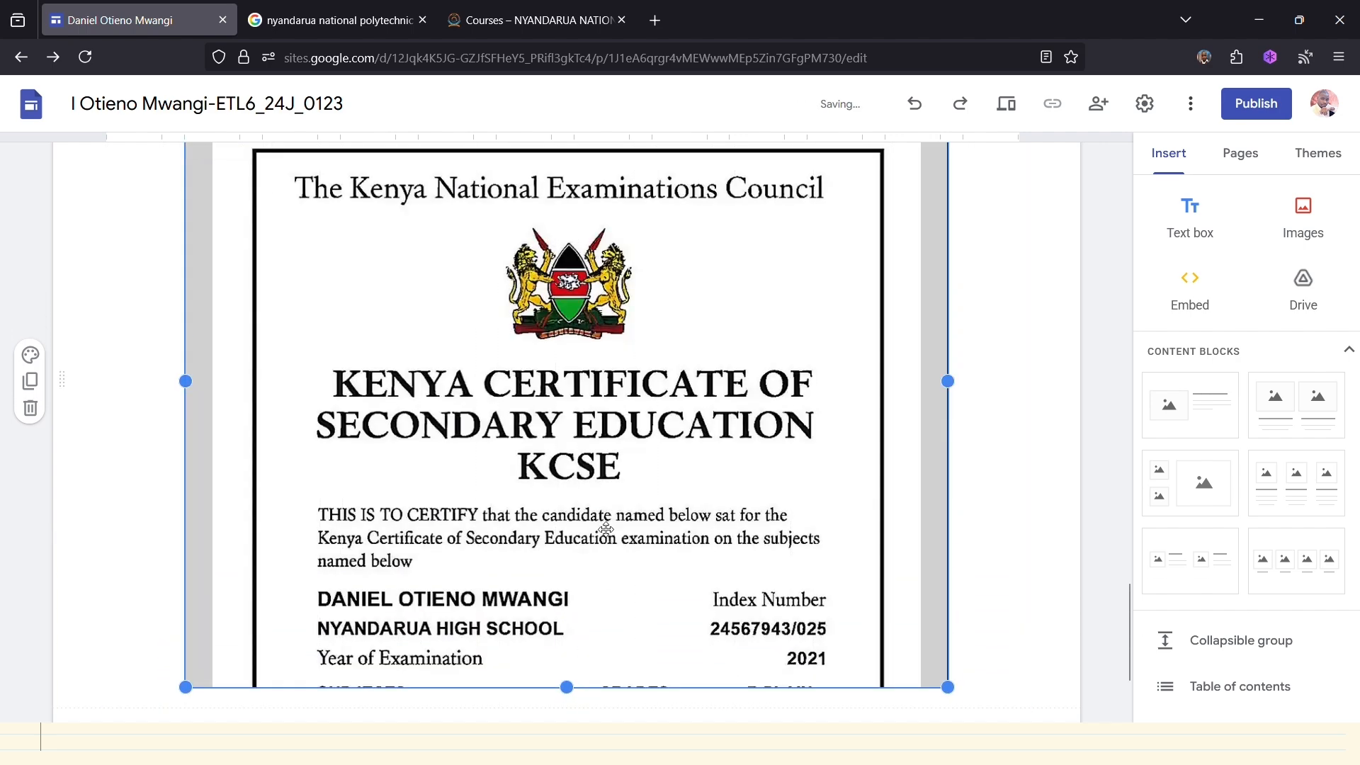
pyautogui.scroll(-2, 641, 383)
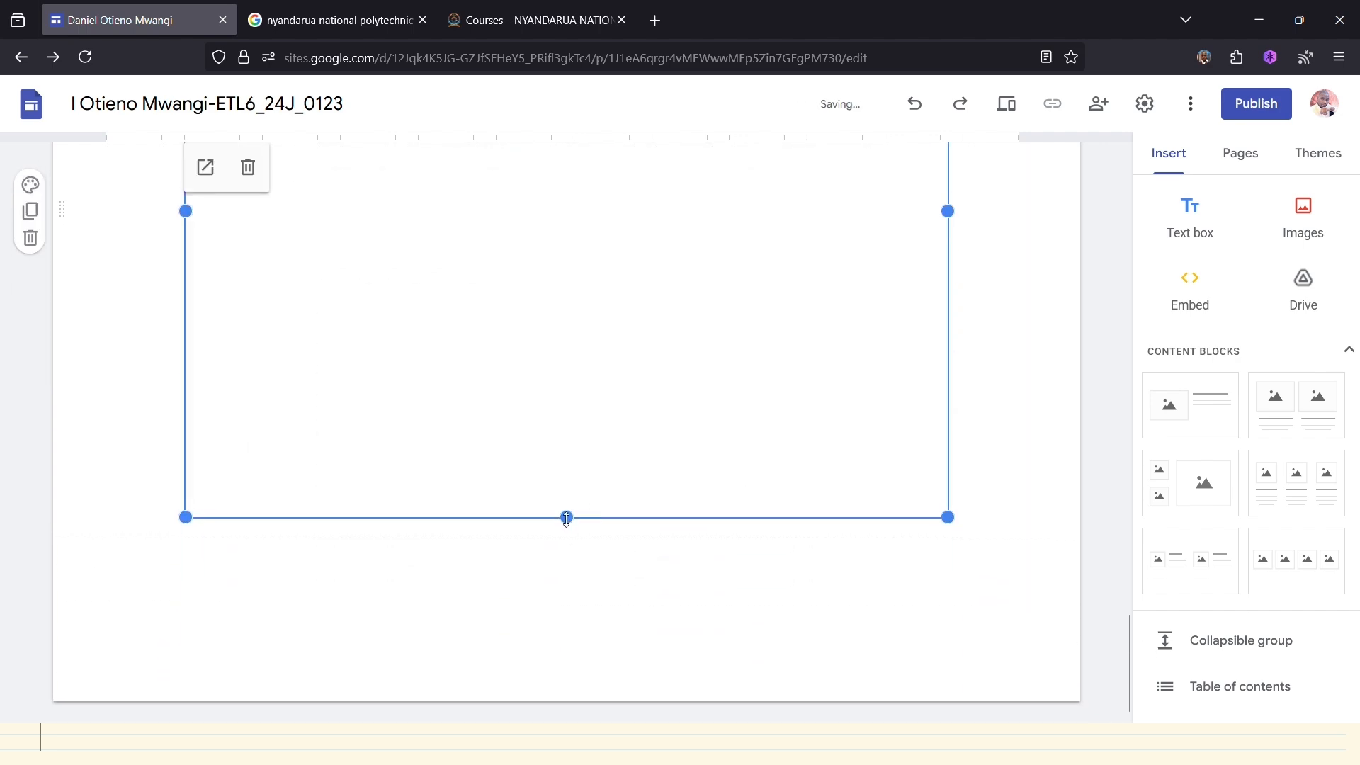
pyautogui.moveTo(574, 544); pyautogui.dragTo(568, 649)
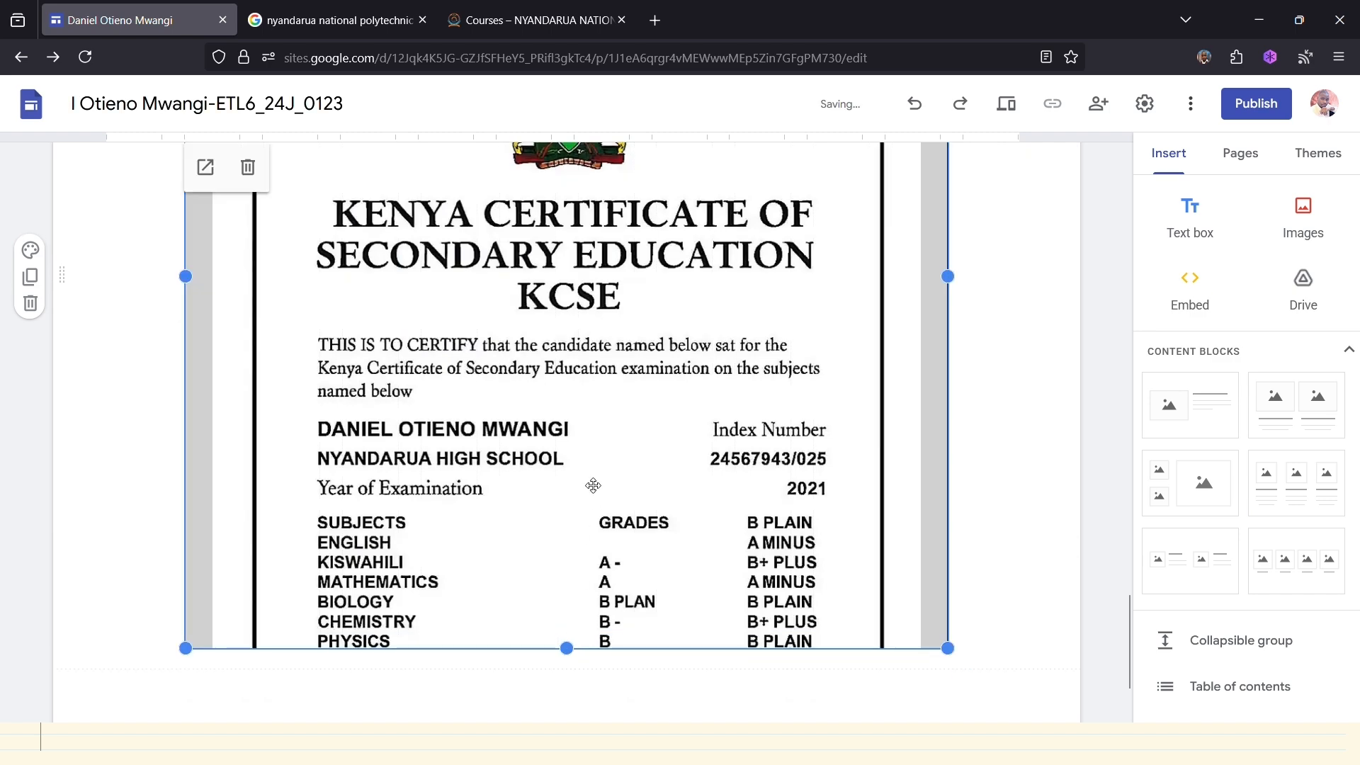
pyautogui.scroll(-2, 593, 486)
pyautogui.scroll(-1, 593, 486)
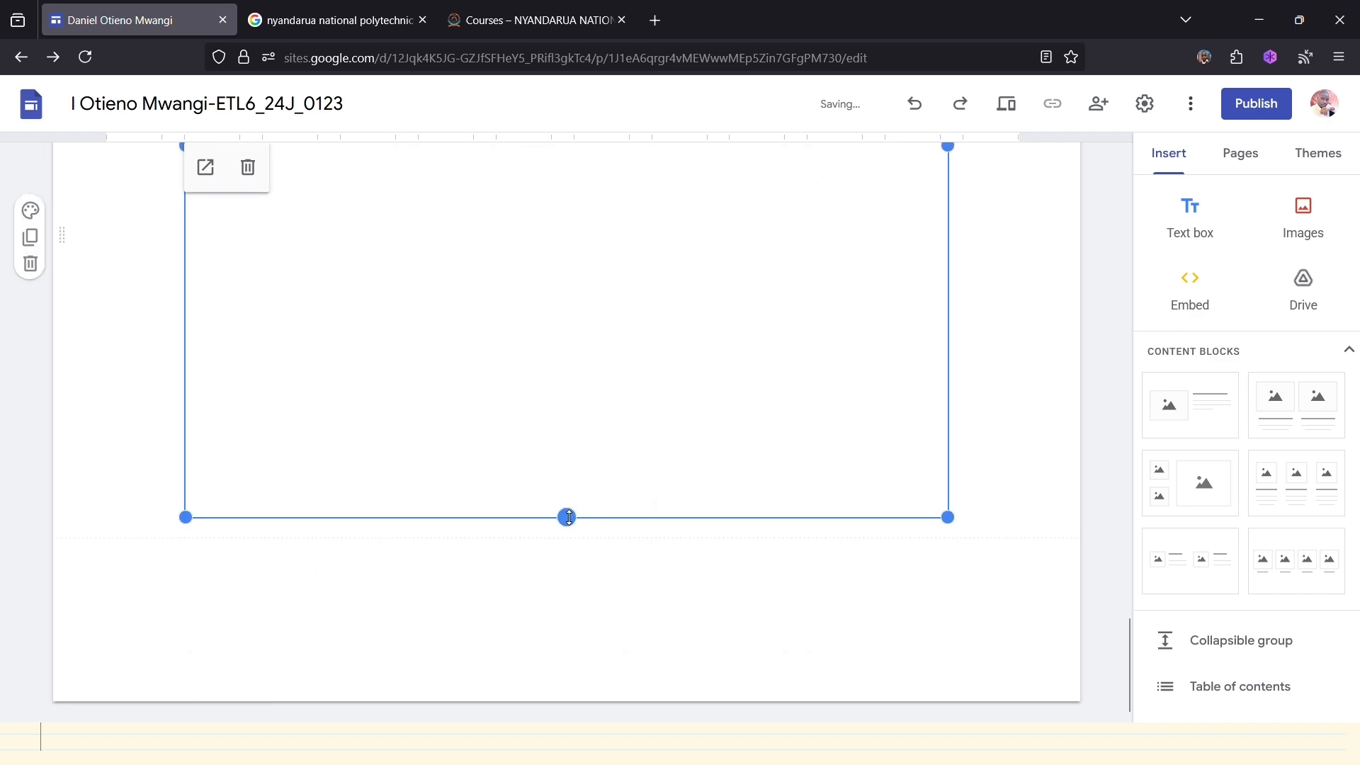
pyautogui.moveTo(569, 517); pyautogui.dragTo(564, 630)
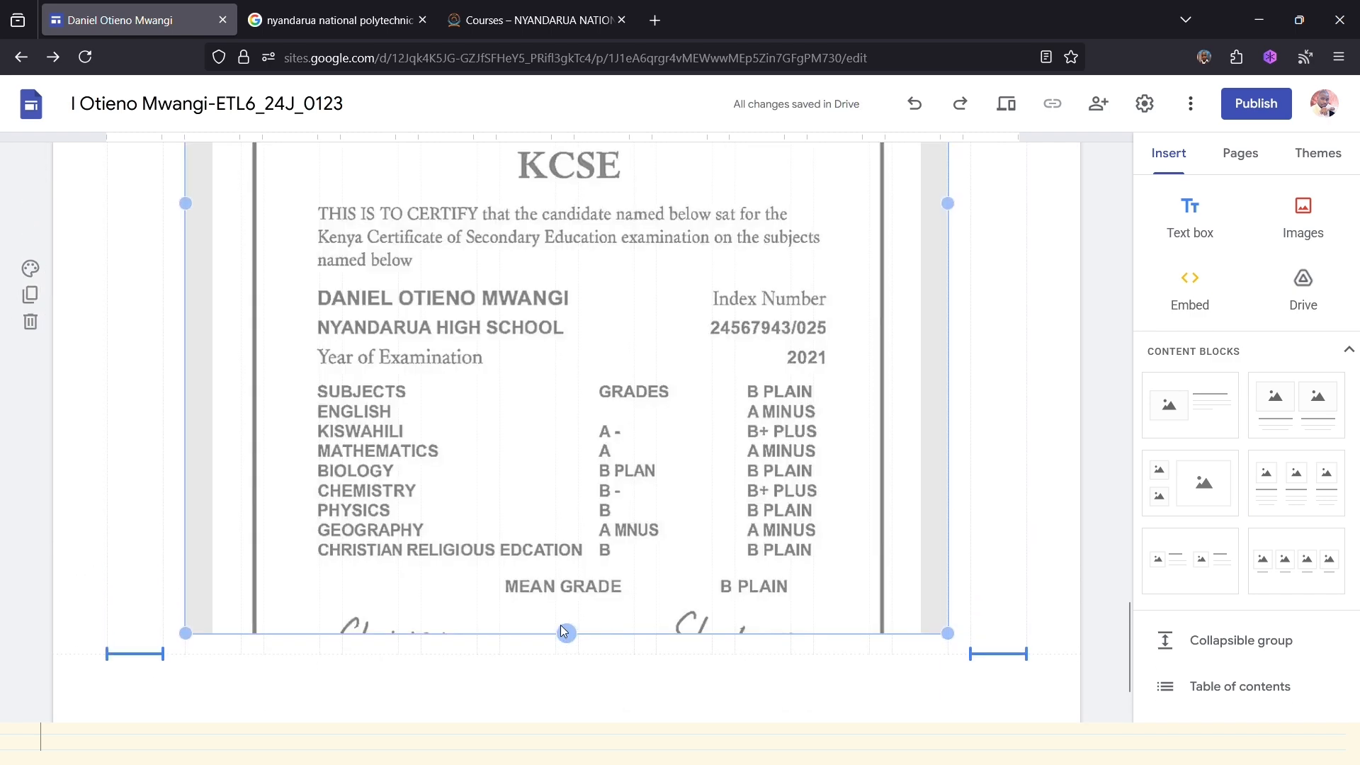
pyautogui.scroll(-2, 616, 465)
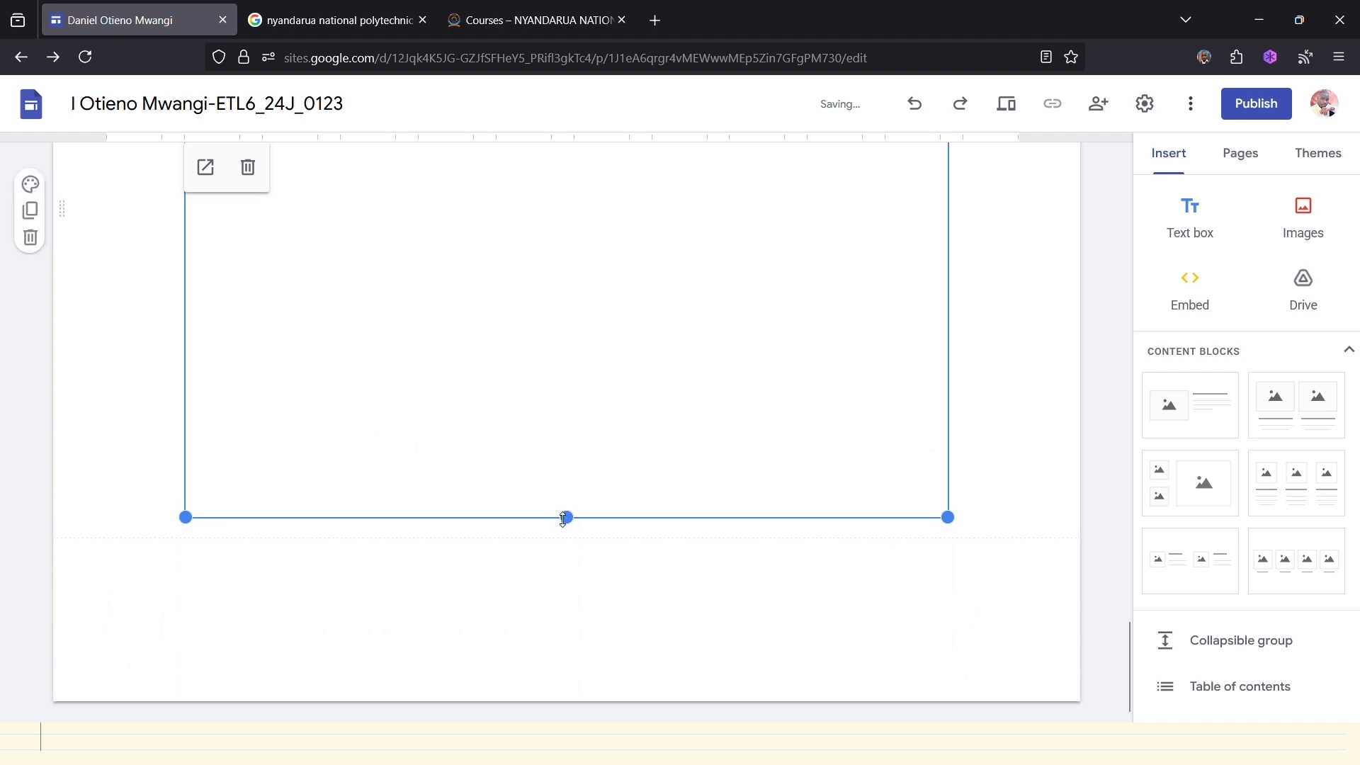
pyautogui.moveTo(567, 517); pyautogui.dragTo(598, 680)
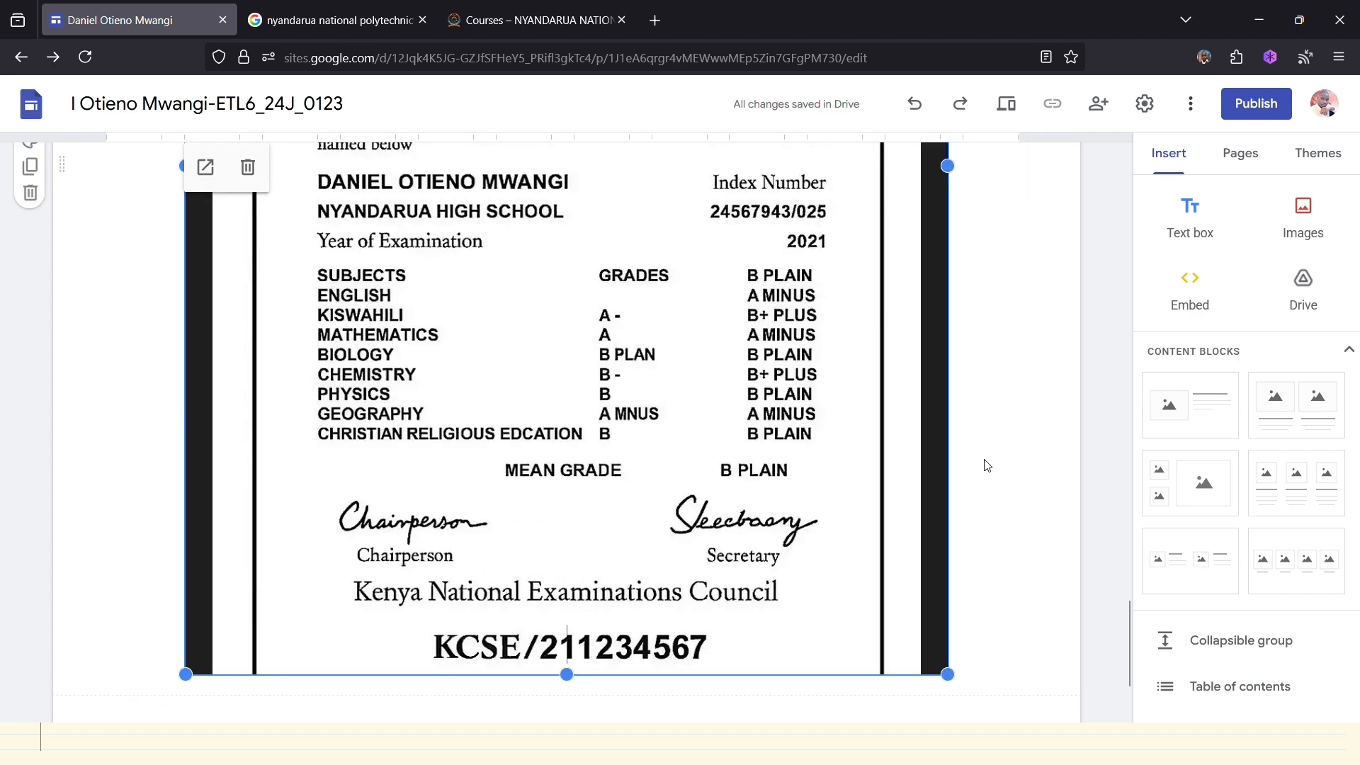
pyautogui.scroll(4, 986, 465)
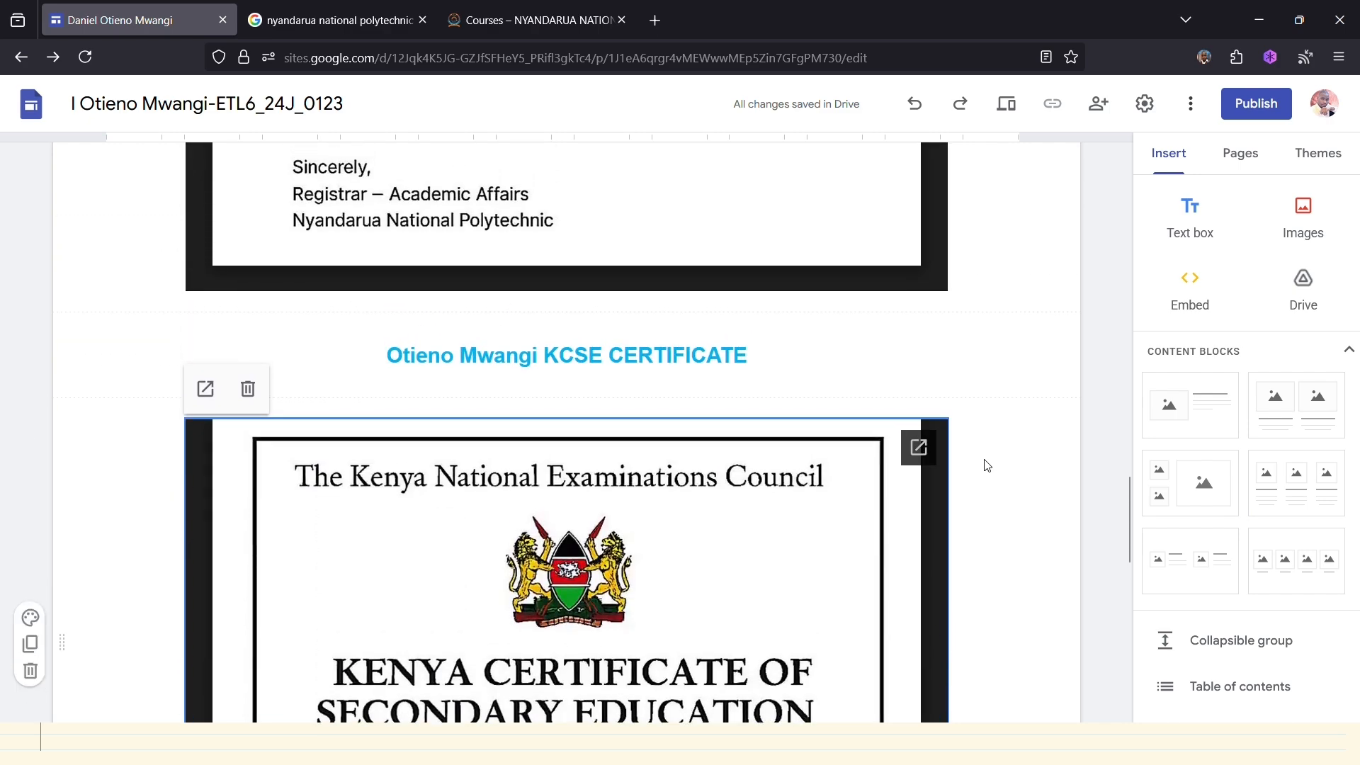
pyautogui.scroll(8, 987, 465)
pyautogui.scroll(10, 986, 466)
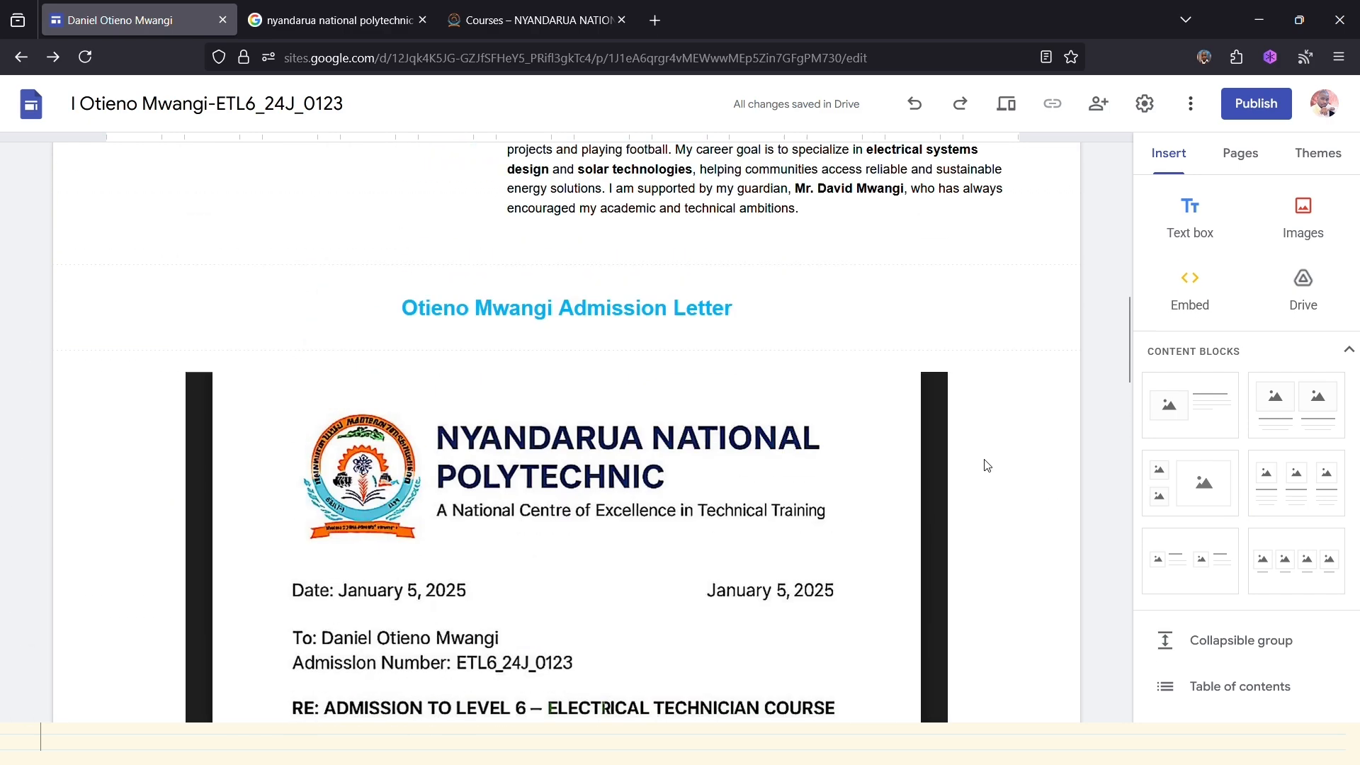
pyautogui.scroll(1, 987, 460)
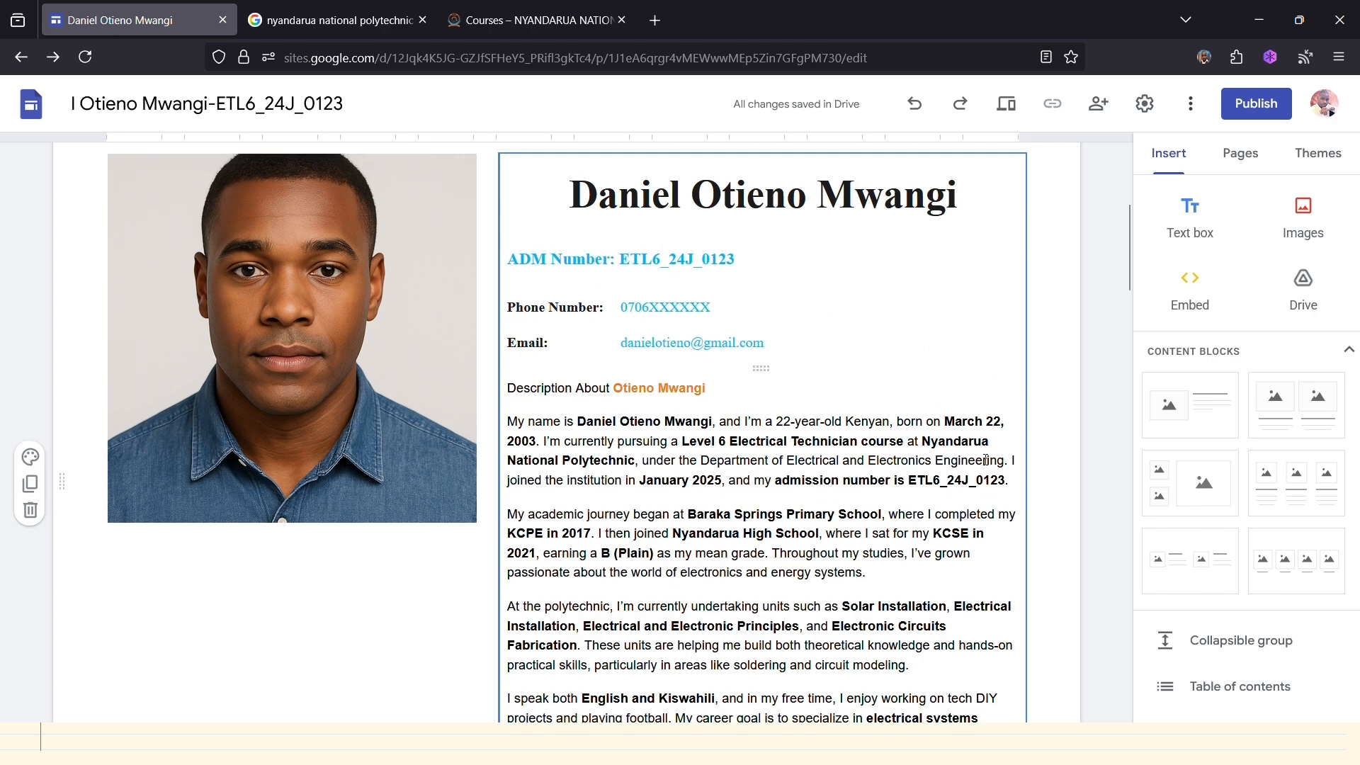
pyautogui.scroll(-8, 987, 460)
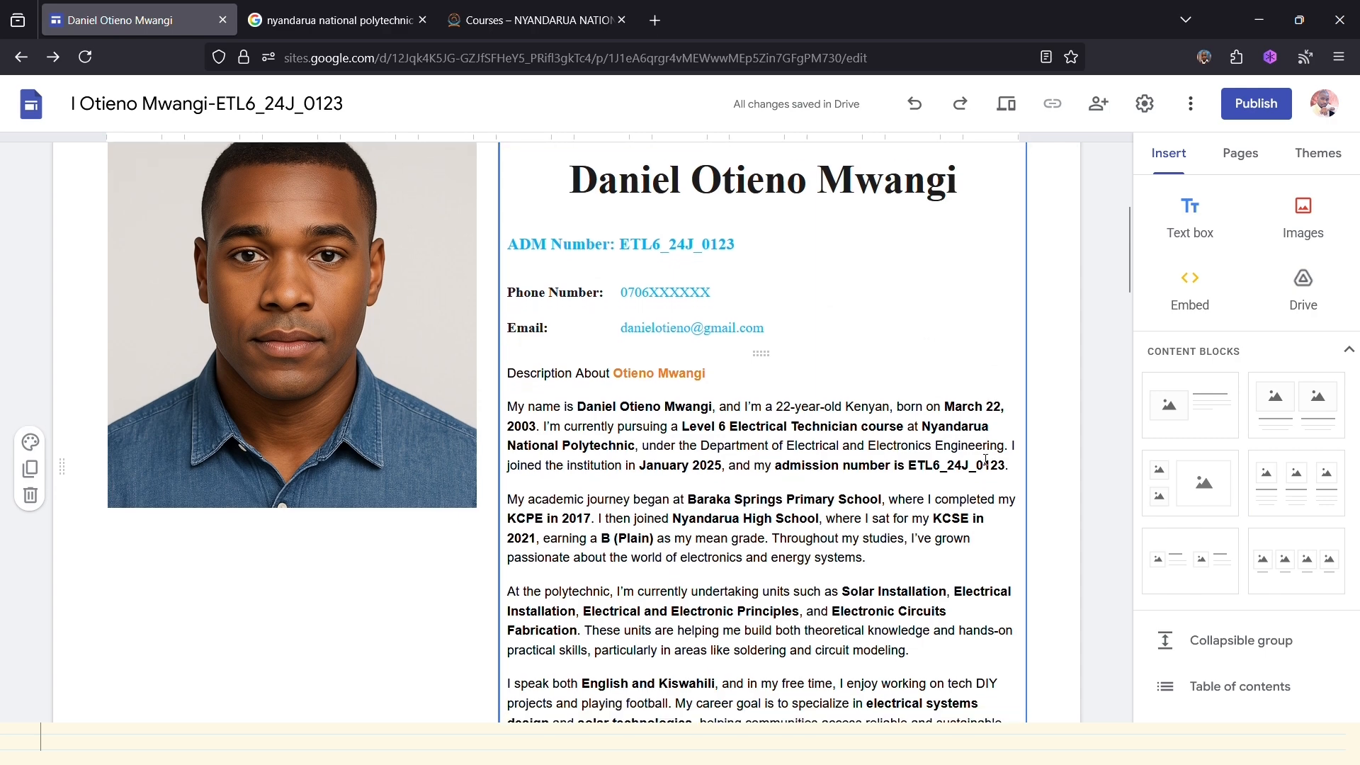
pyautogui.scroll(6, 987, 464)
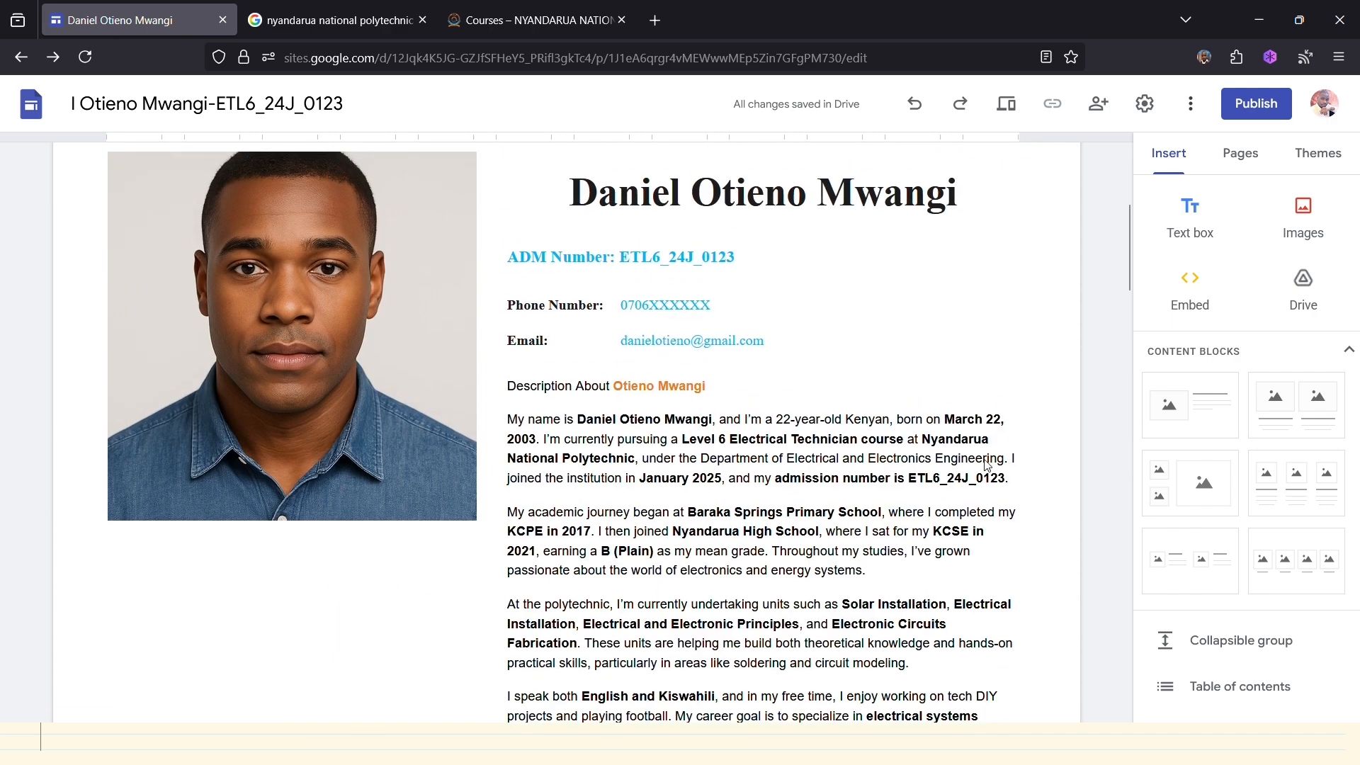
pyautogui.scroll(-5, 986, 461)
pyautogui.scroll(3, 986, 460)
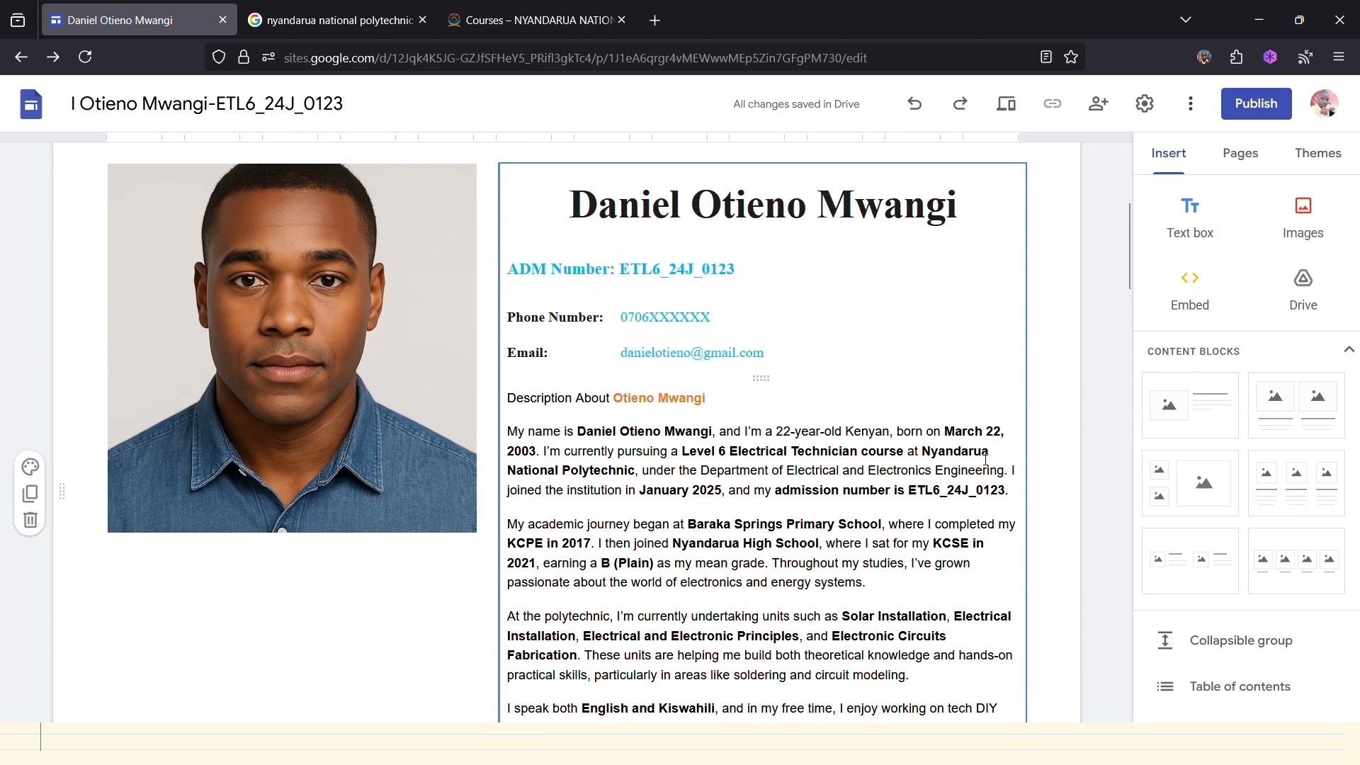
pyautogui.scroll(-10, 983, 460)
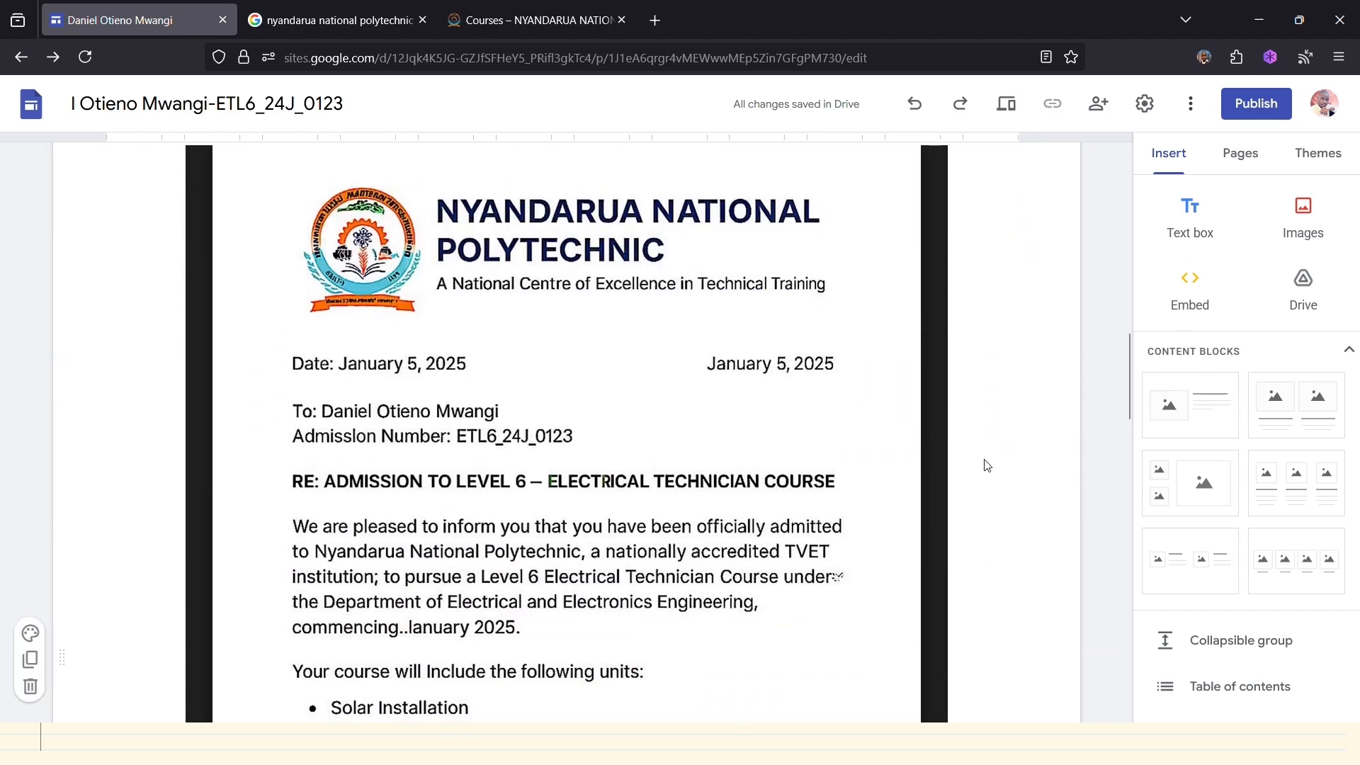
pyautogui.scroll(4, 987, 465)
pyautogui.scroll(-4, 987, 465)
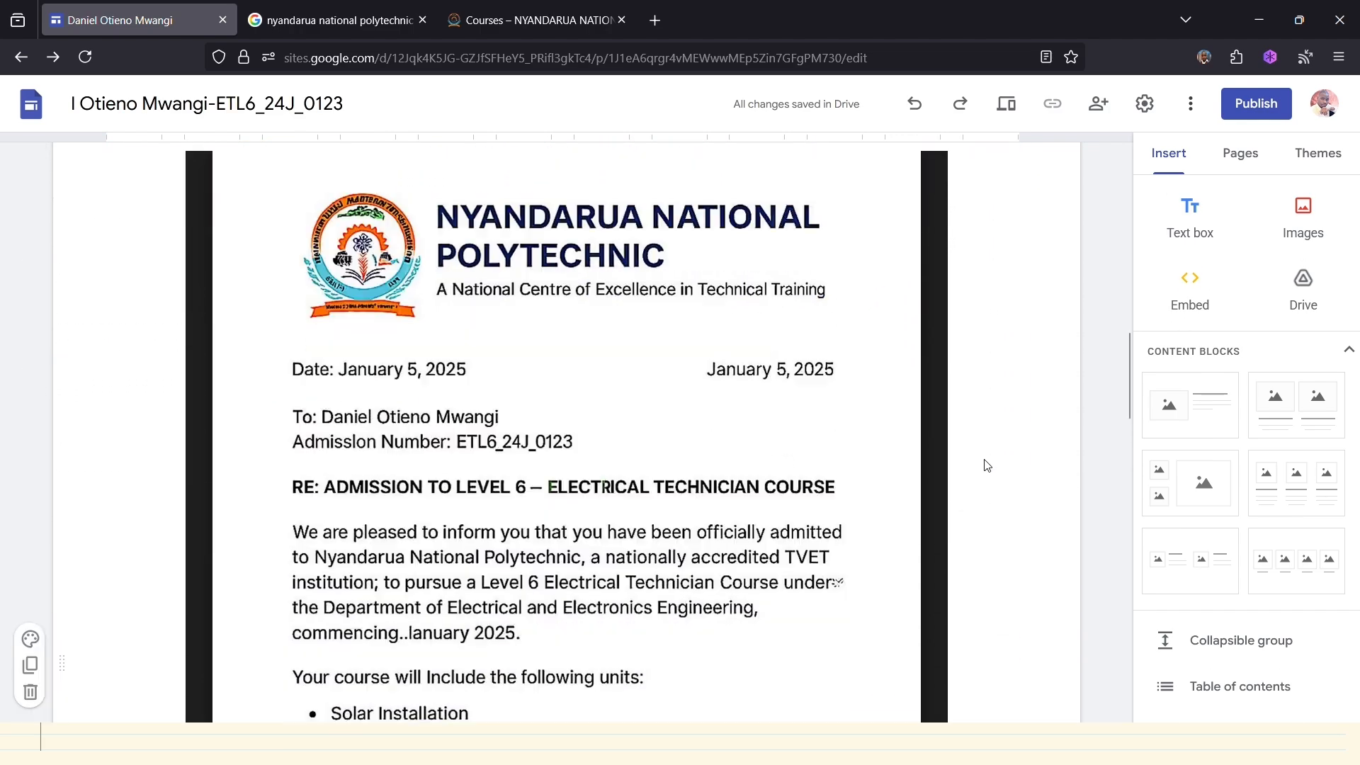
pyautogui.scroll(-12, 987, 465)
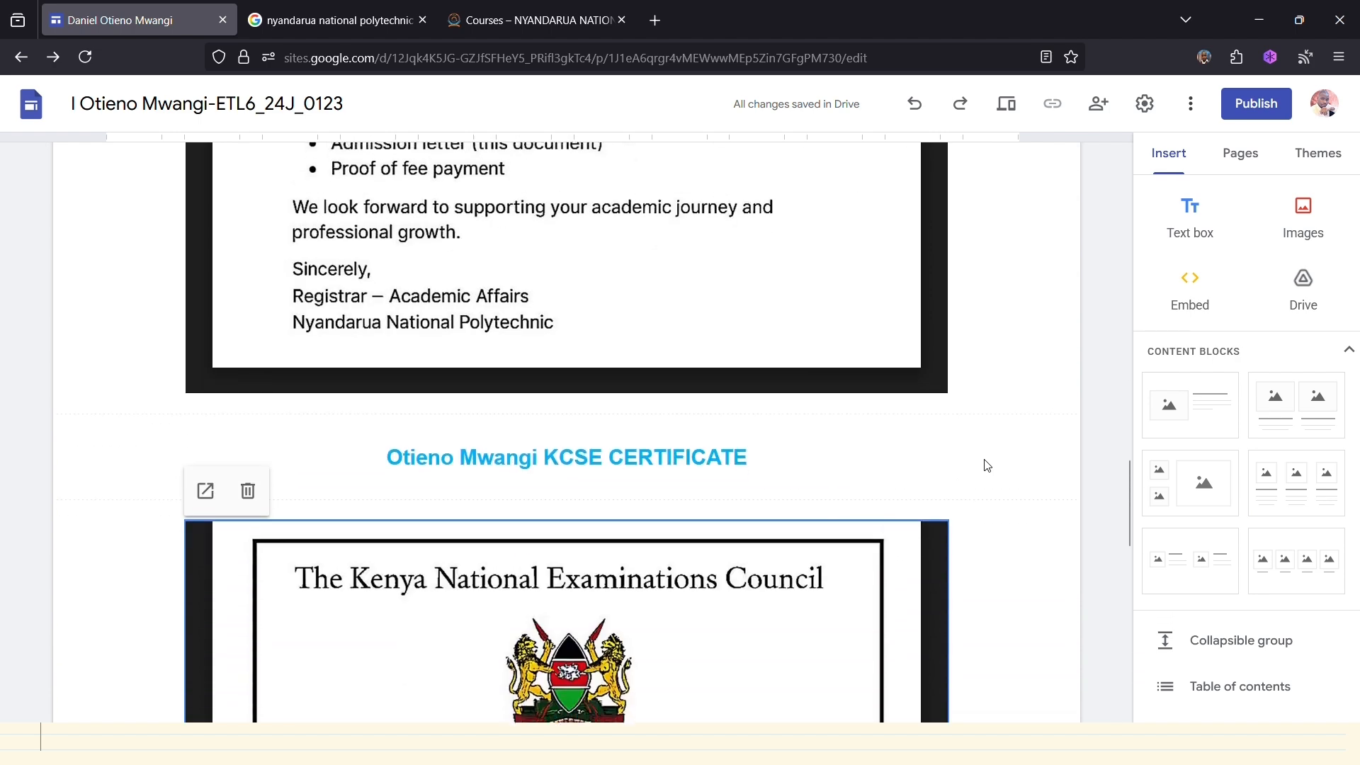
pyautogui.scroll(-2, 987, 465)
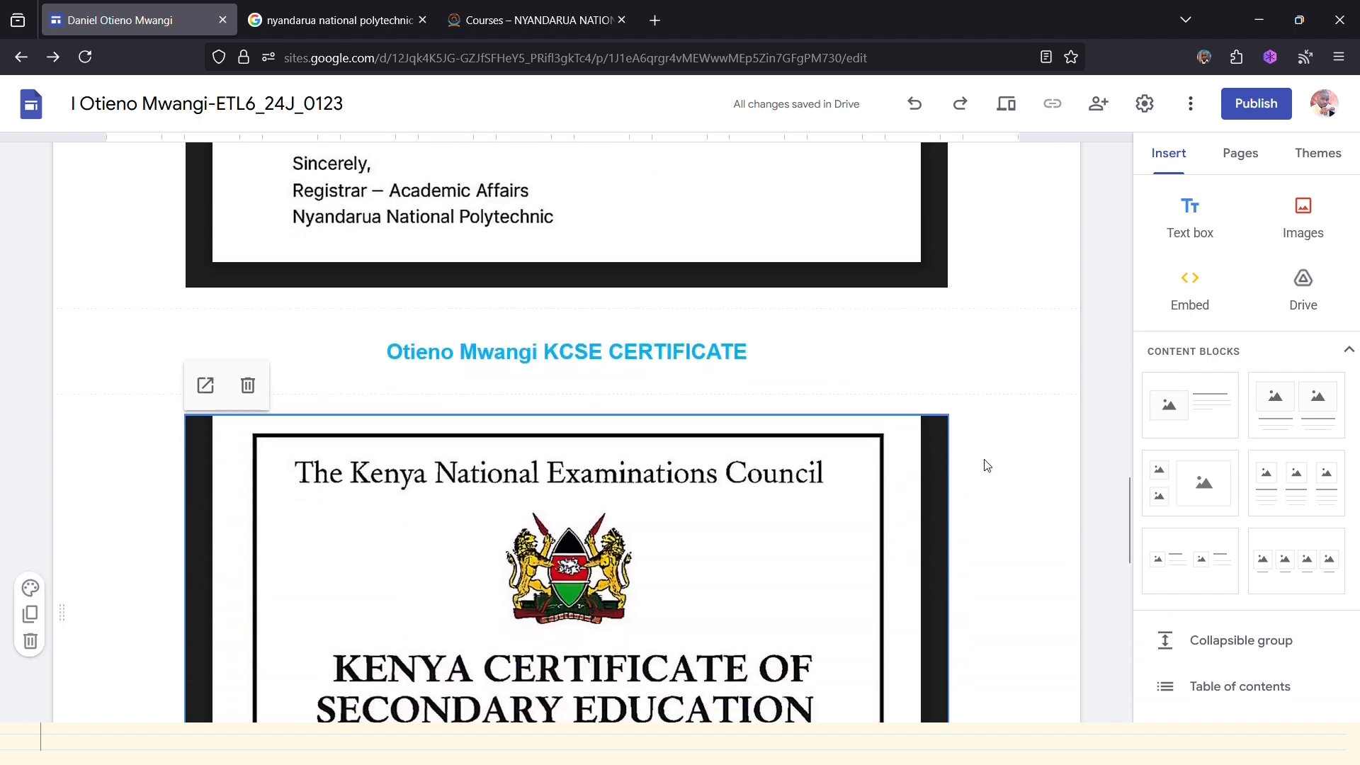
pyautogui.scroll(-7, 986, 465)
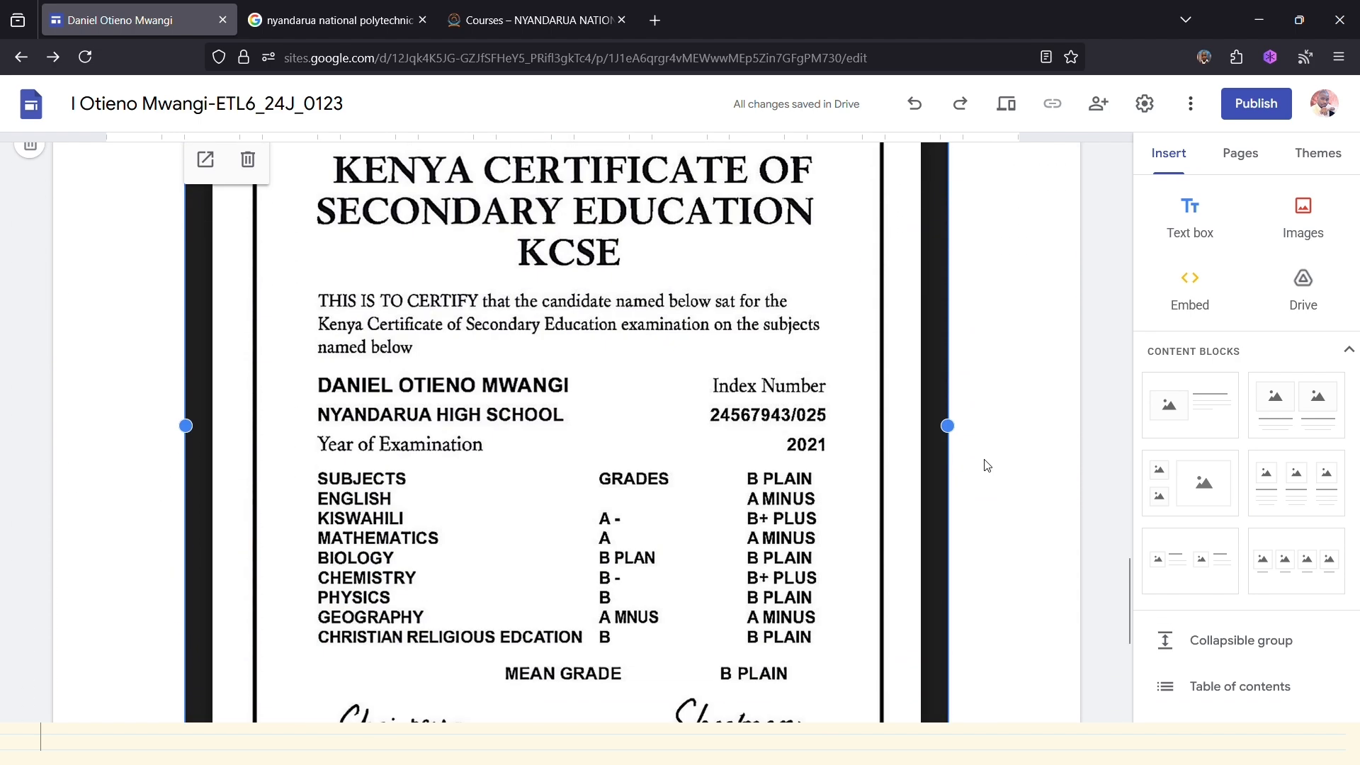
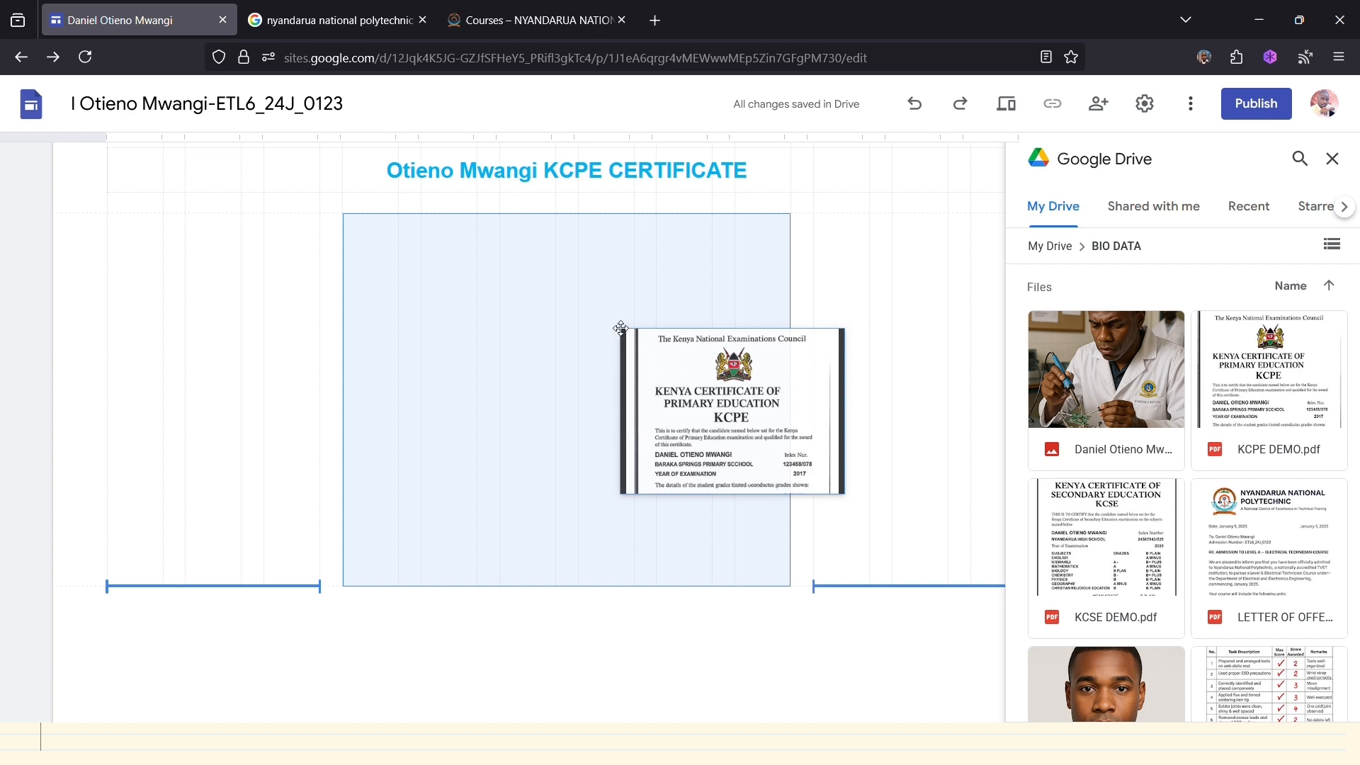
# Embed KCPE DEMO.pdf in the empty placeholder and widen it to the left and right
pyautogui.moveTo(621, 328); pyautogui.dragTo(620, 330)
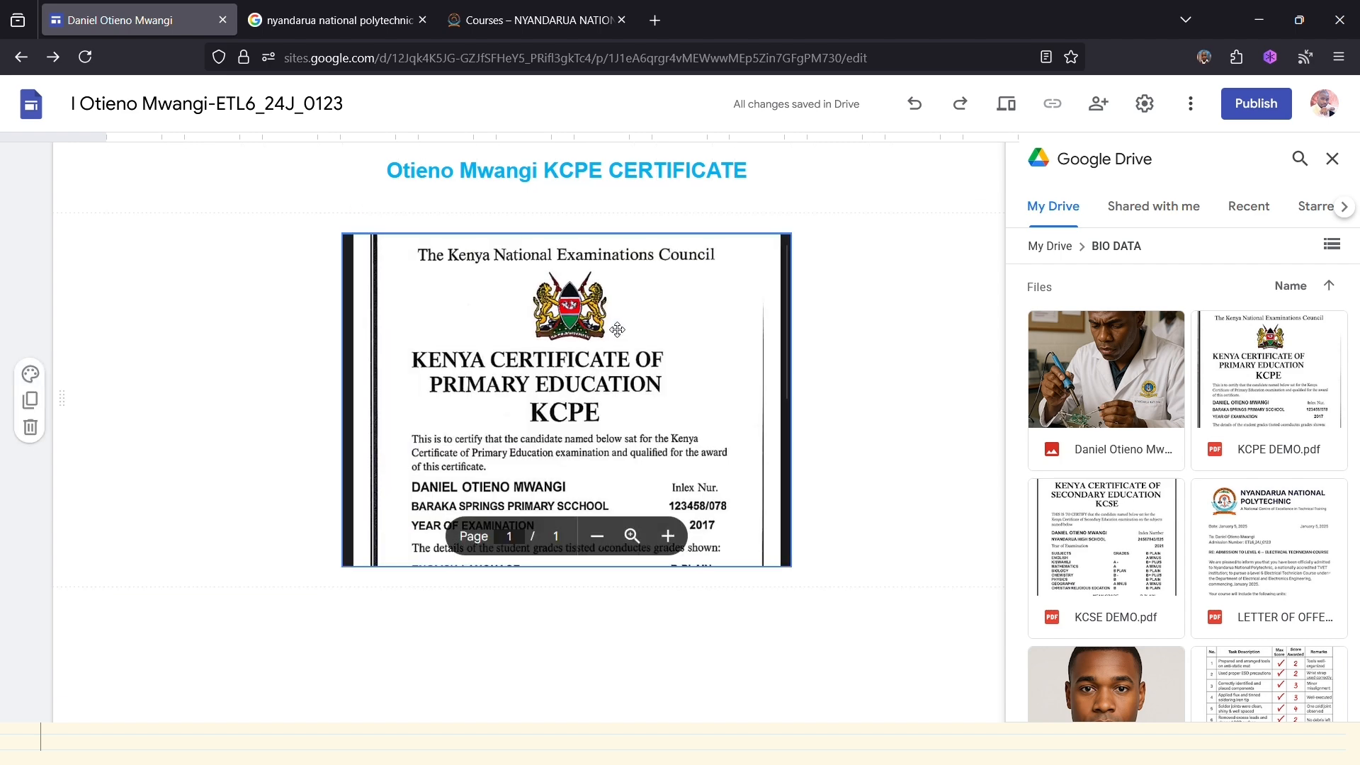
pyautogui.click(400, 367)
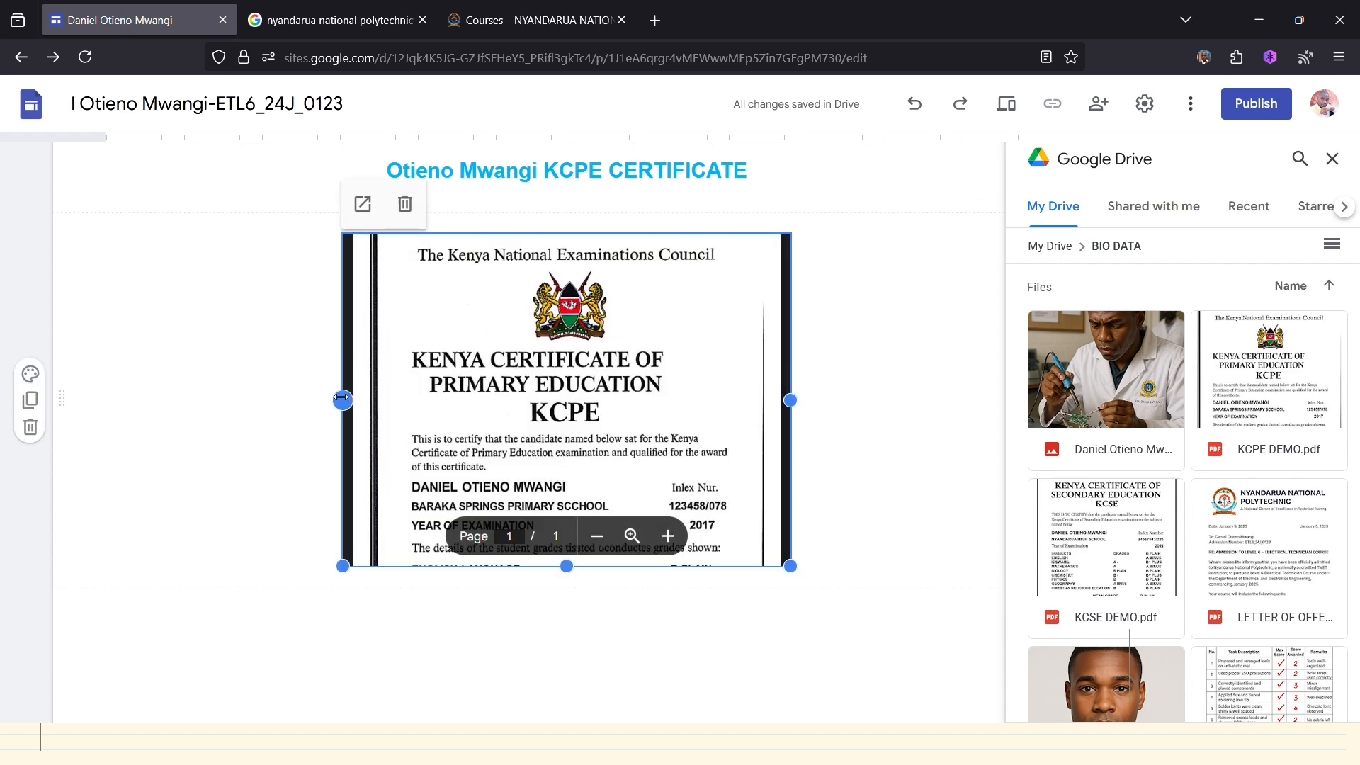
pyautogui.moveTo(343, 400); pyautogui.dragTo(186, 414)
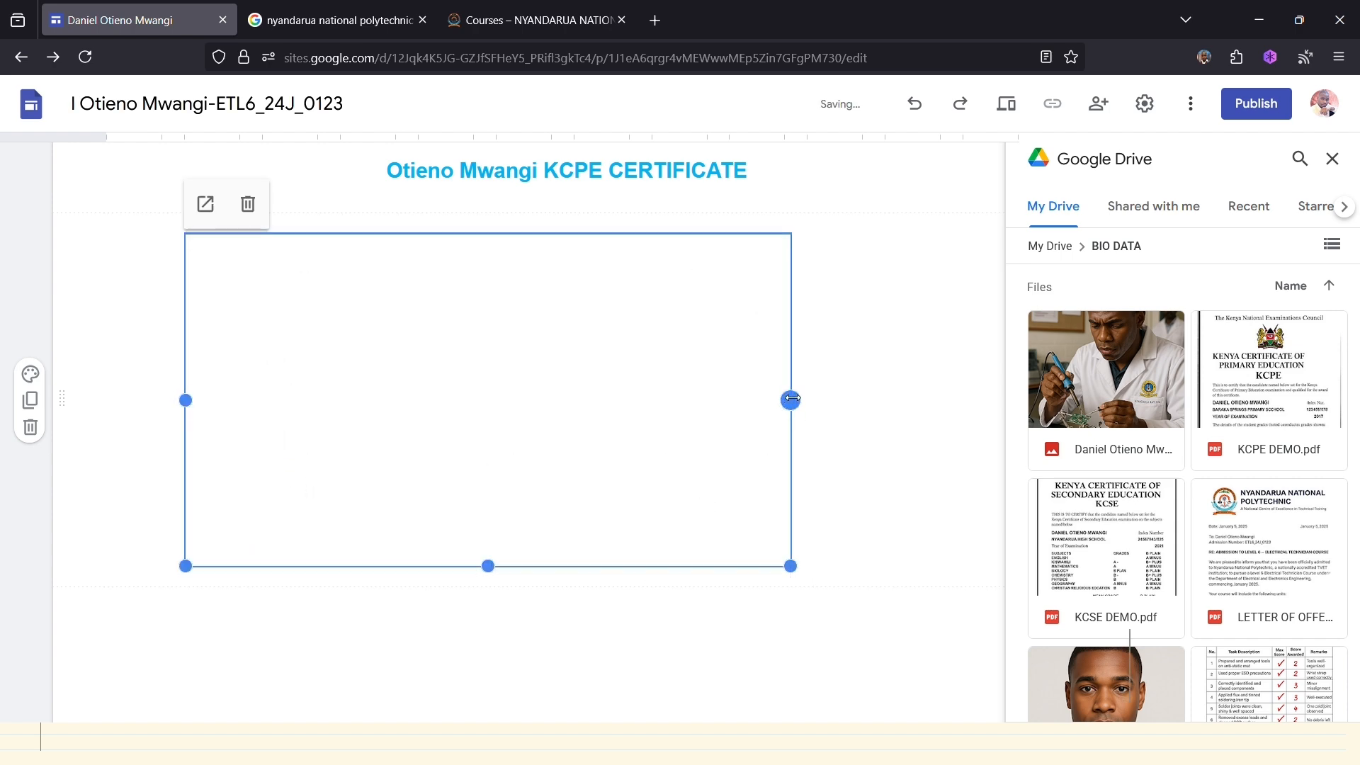
pyautogui.moveTo(790, 400); pyautogui.dragTo(947, 398)
# Stretch the KCPE certificate embed downward in stages until its grades and bottom edge show
pyautogui.scroll(-2, 762, 432)
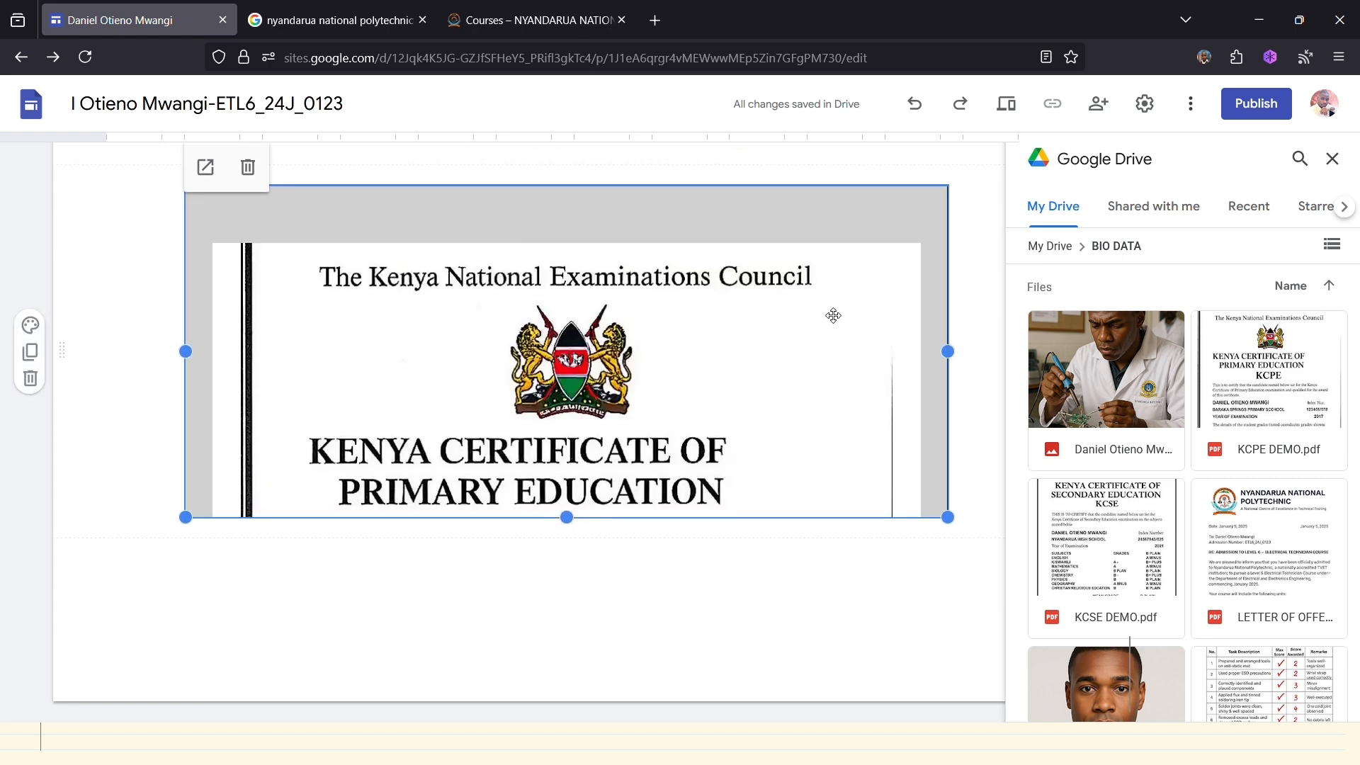
pyautogui.moveTo(567, 517); pyautogui.dragTo(567, 674)
pyautogui.scroll(-4, 603, 483)
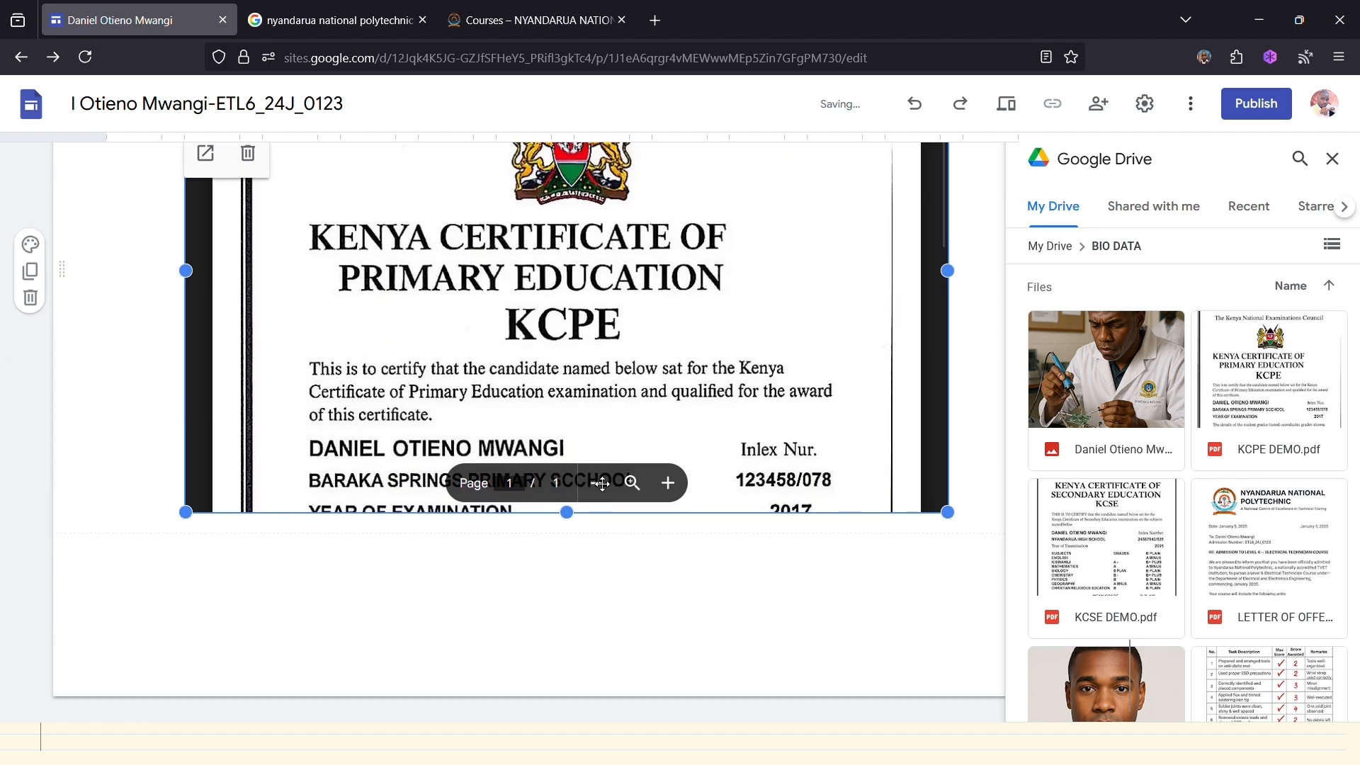
pyautogui.moveTo(567, 514); pyautogui.dragTo(574, 636)
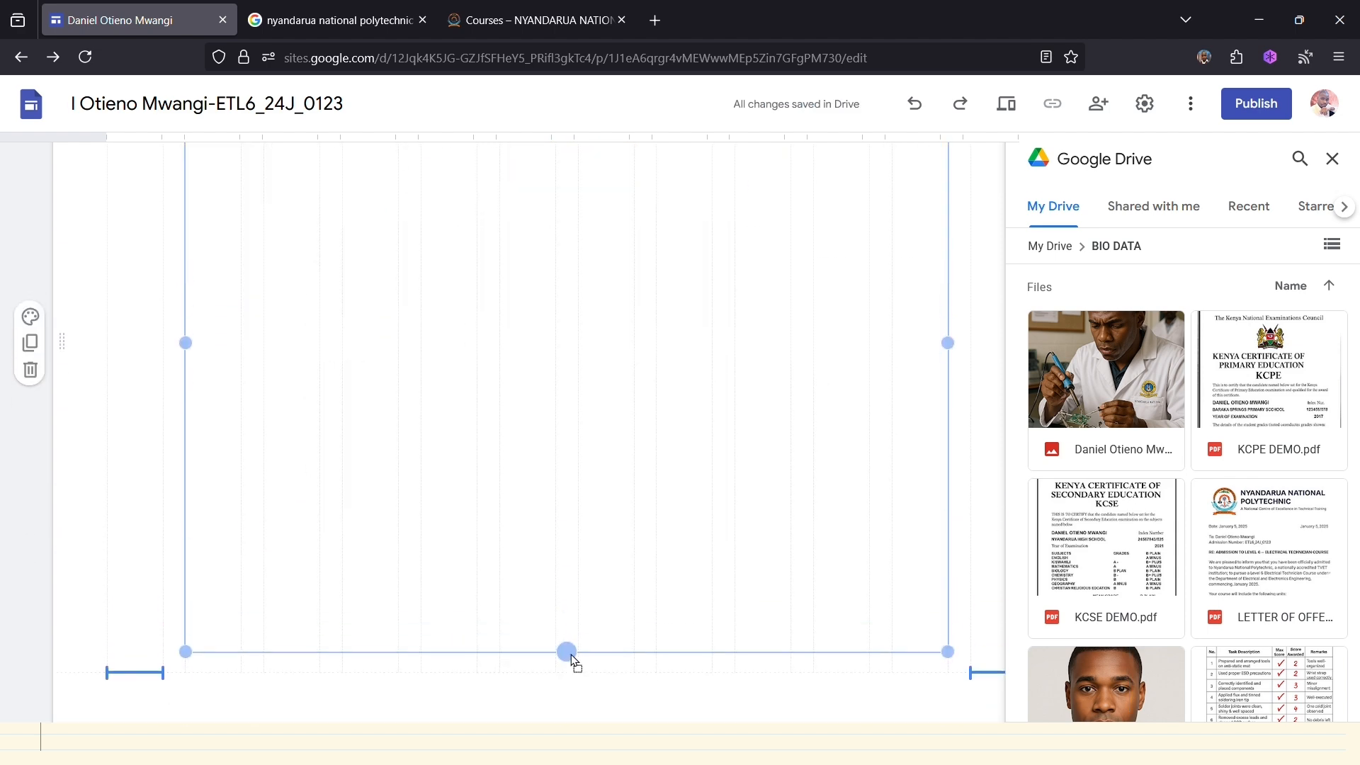
pyautogui.scroll(-2, 655, 367)
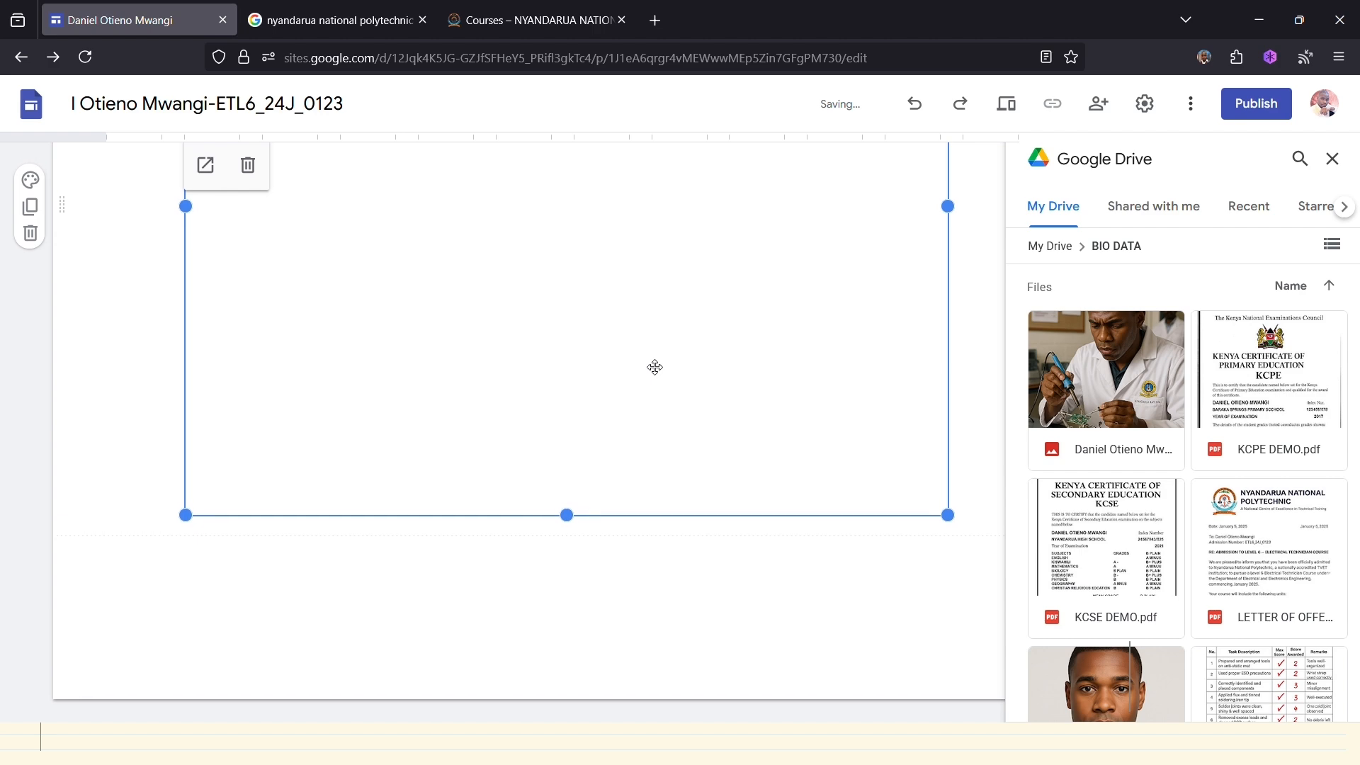
pyautogui.moveTo(579, 575); pyautogui.dragTo(593, 661)
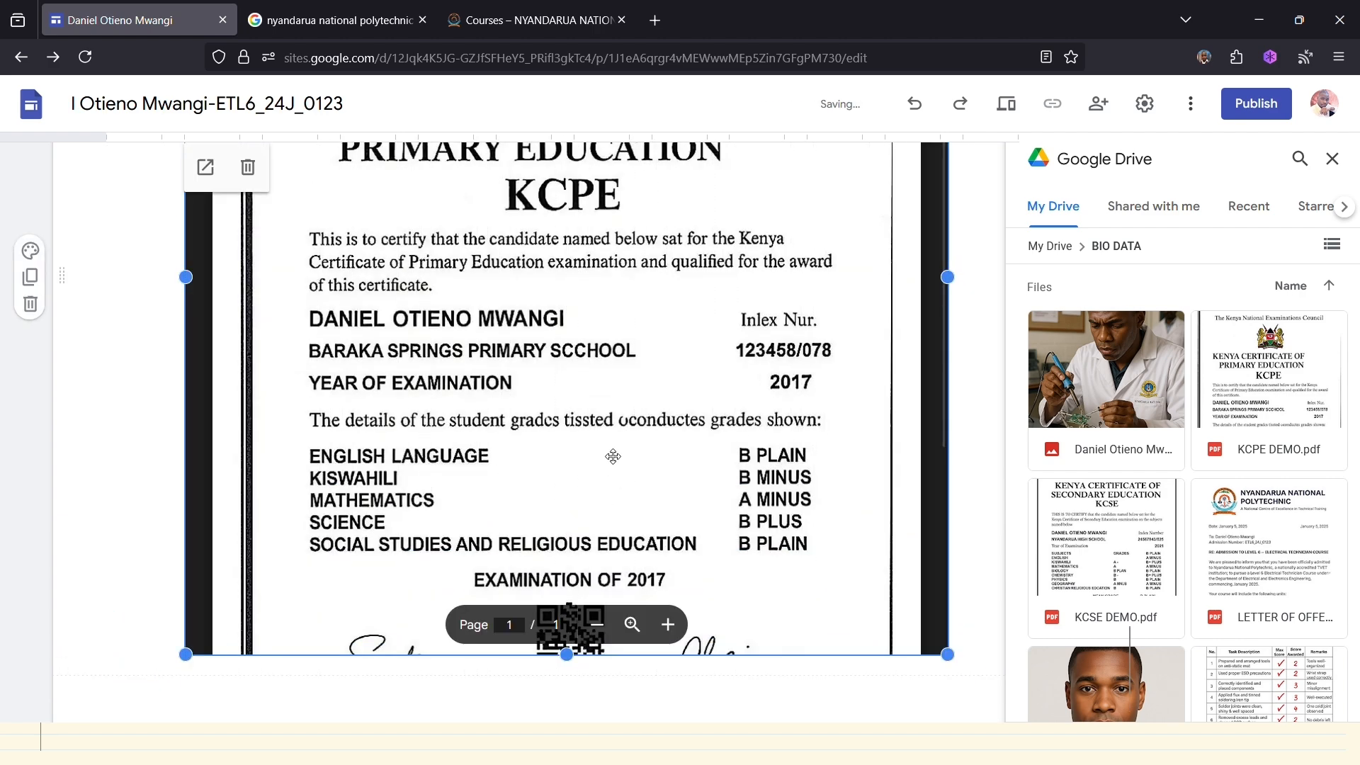
pyautogui.scroll(-2, 610, 455)
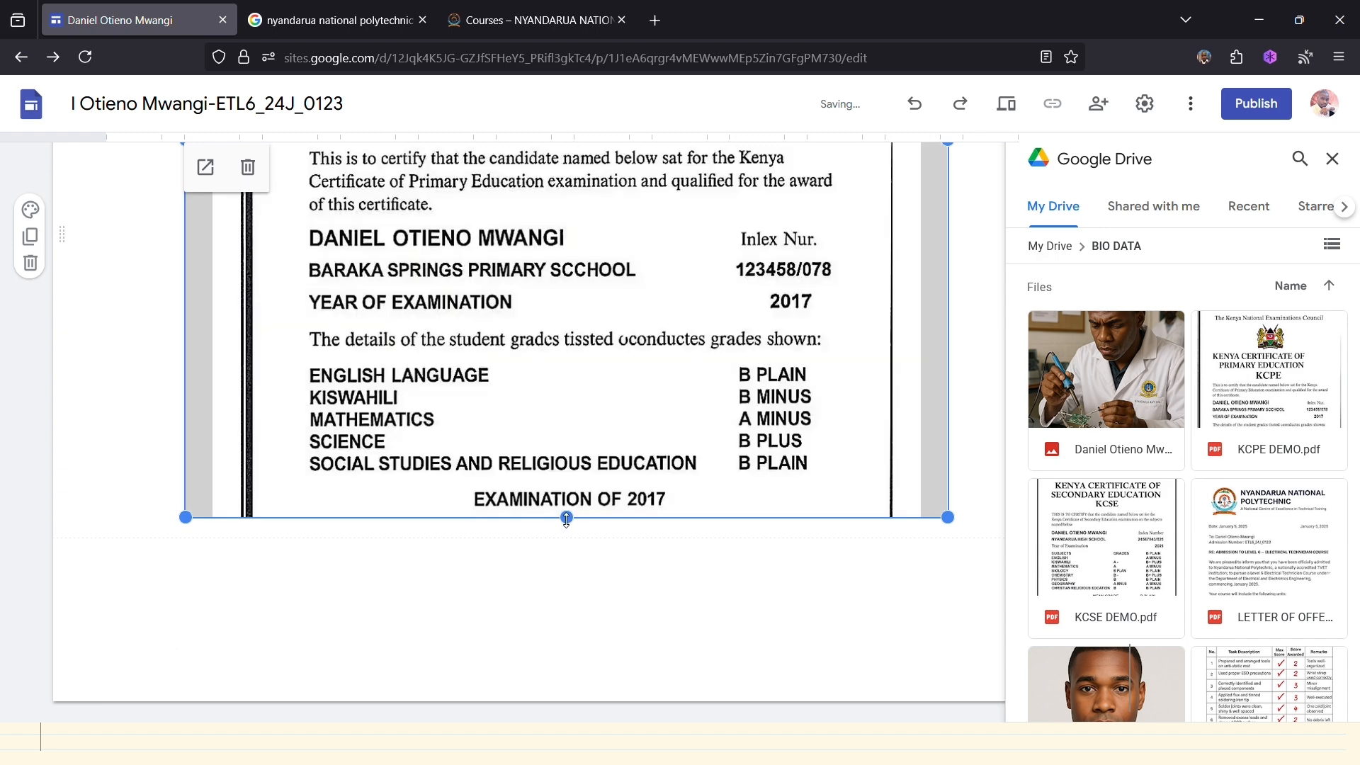
pyautogui.moveTo(569, 520); pyautogui.dragTo(571, 641)
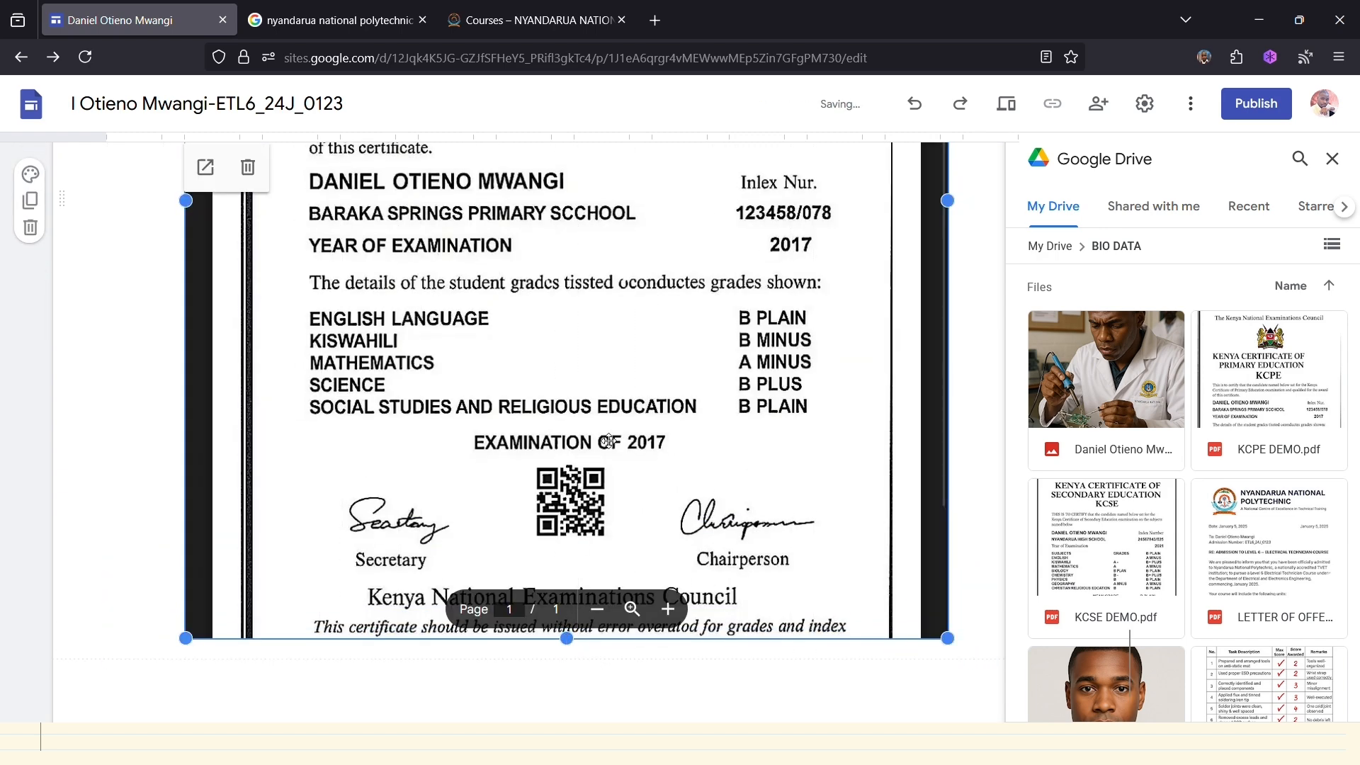
pyautogui.scroll(-2, 609, 441)
pyautogui.moveTo(567, 517); pyautogui.dragTo(577, 656)
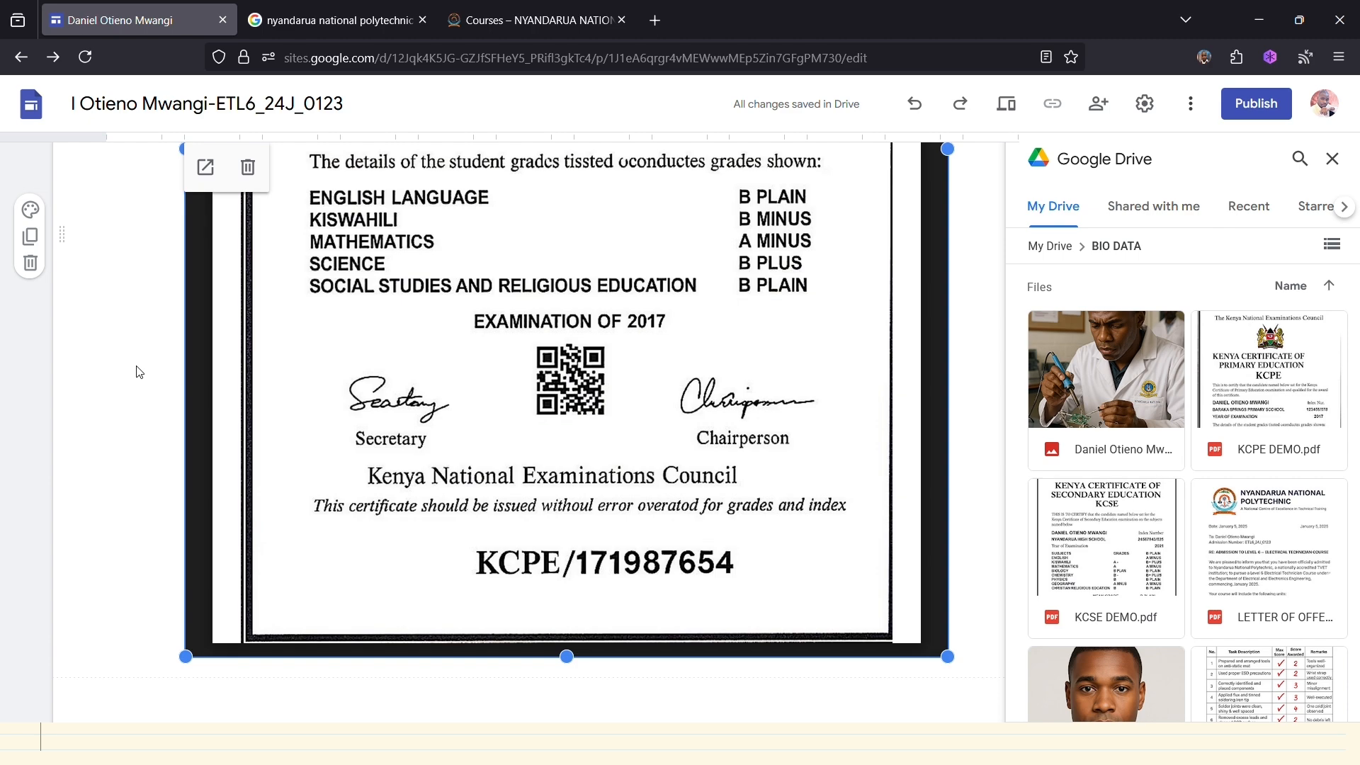
# Review the enlarged certificate, deselect it, and bring the notes window forward
pyautogui.scroll(10, 325, 319)
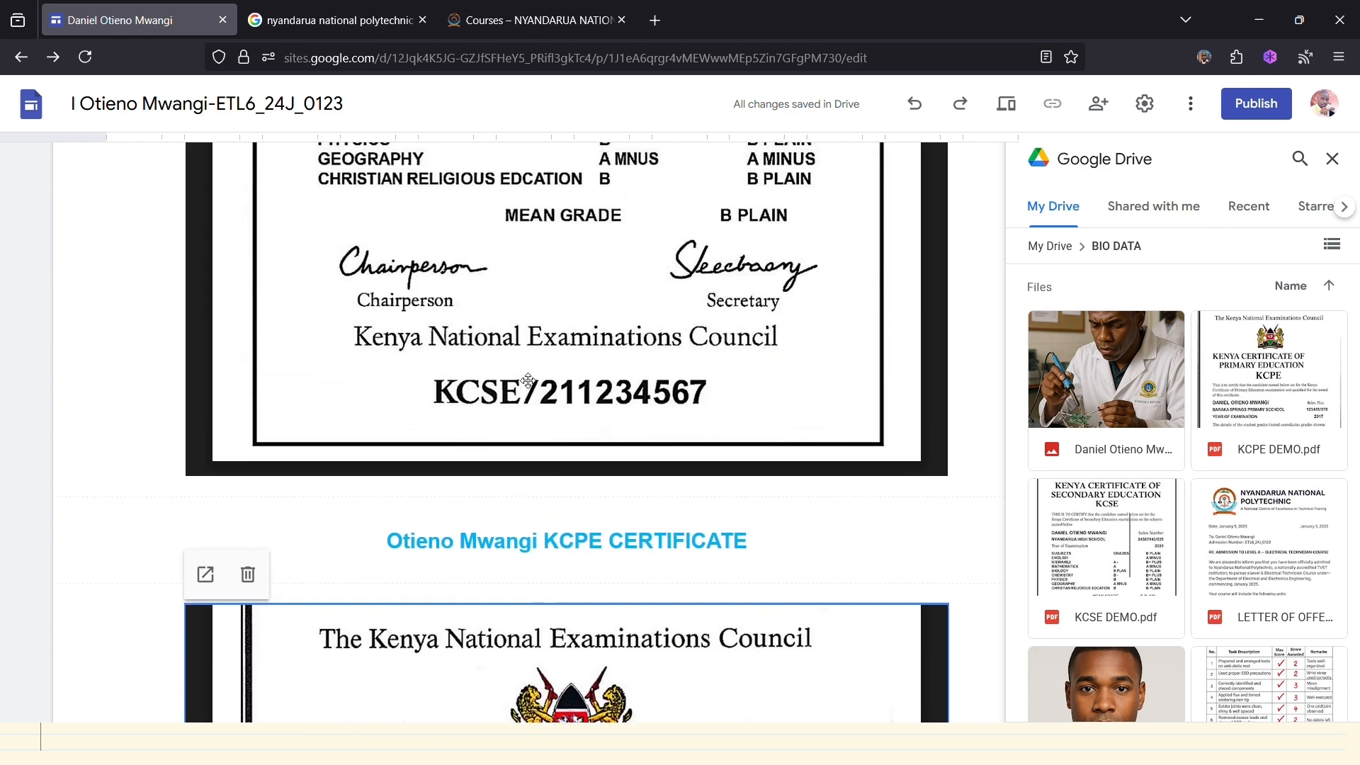
pyautogui.scroll(-15, 528, 381)
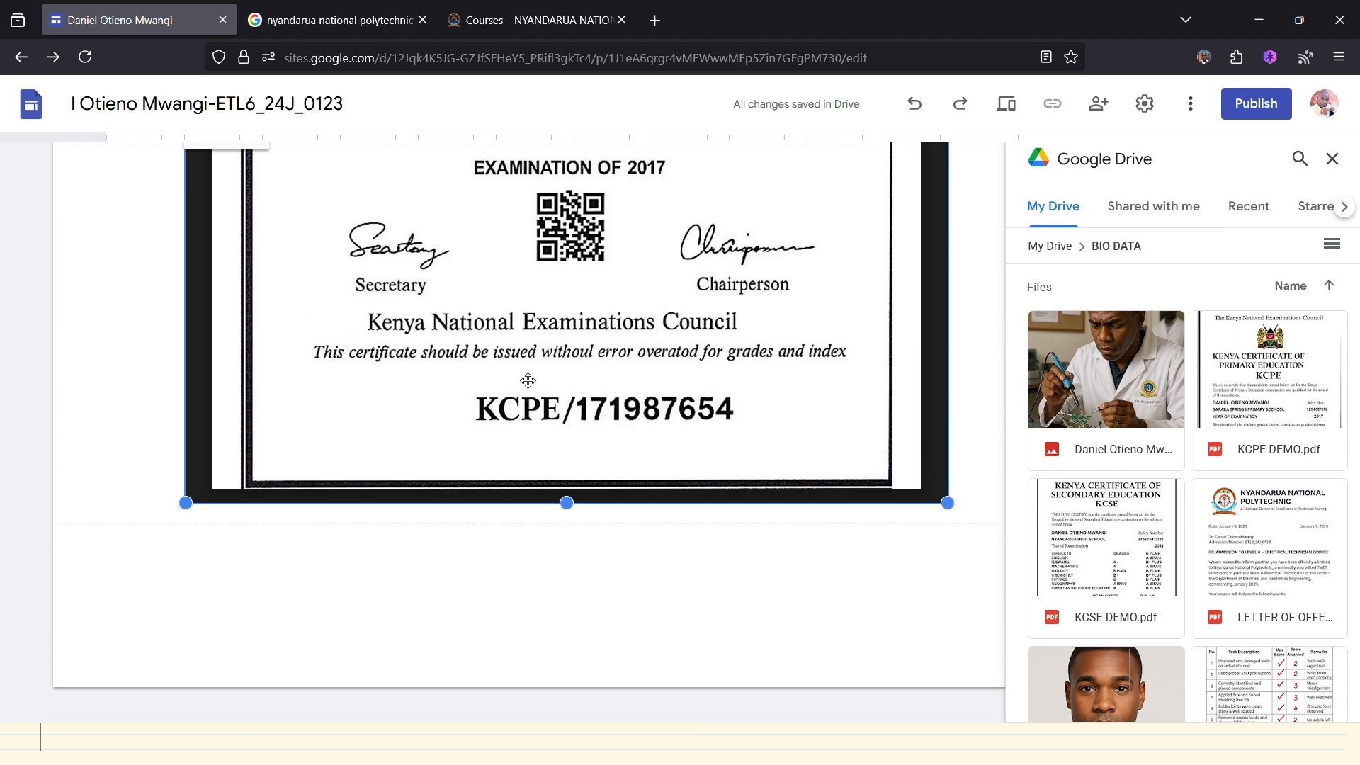
pyautogui.click(537, 581)
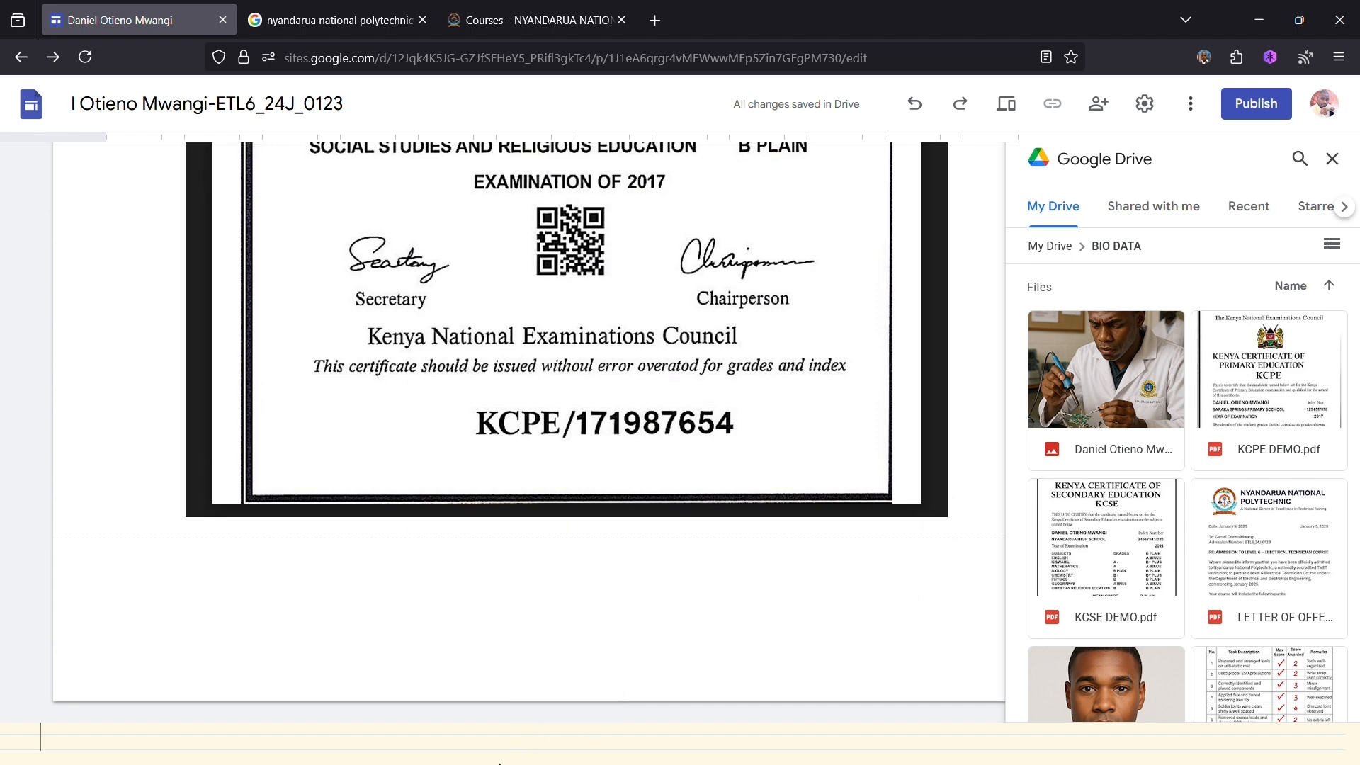
pyautogui.click(496, 744)
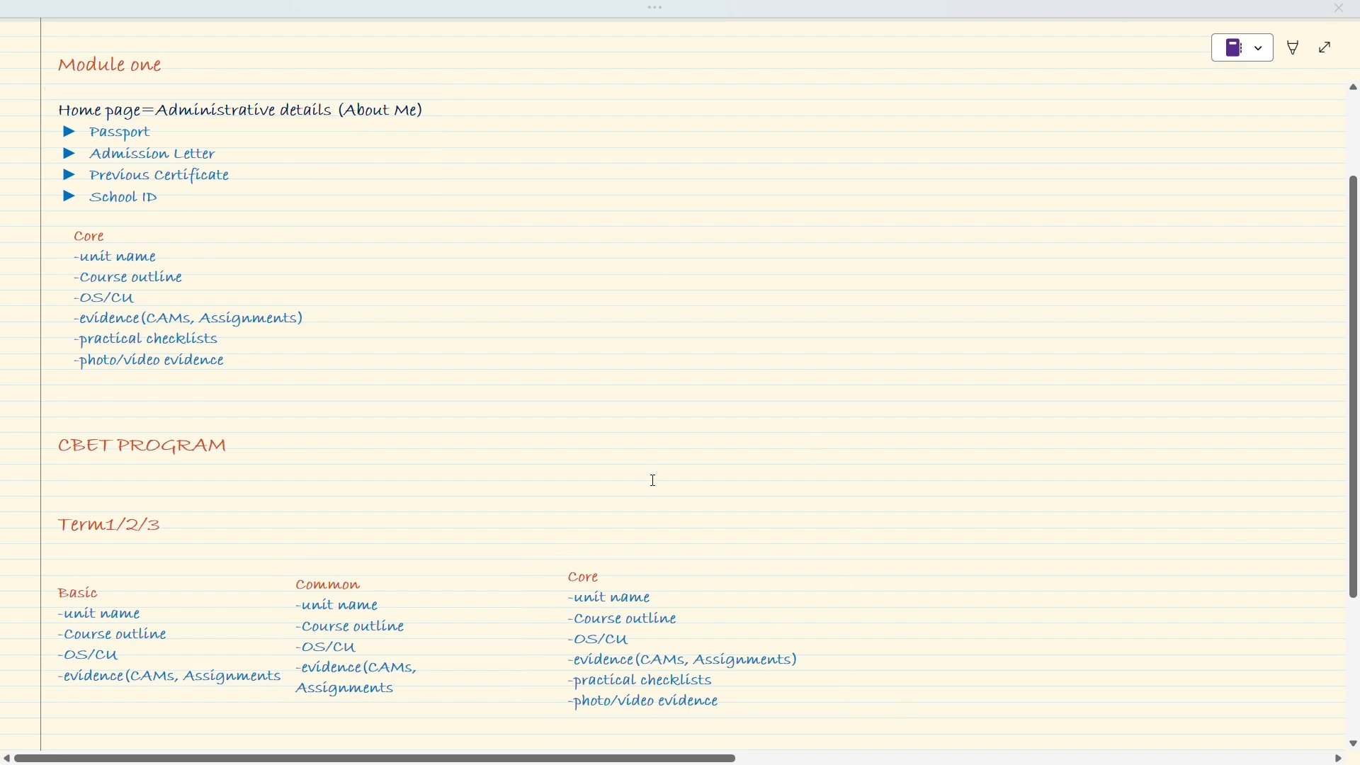
# Leave the OneNote checklist and return to the Firefox window with the Google Sites editor
pyautogui.press('super')
pyautogui.click(755, 762)
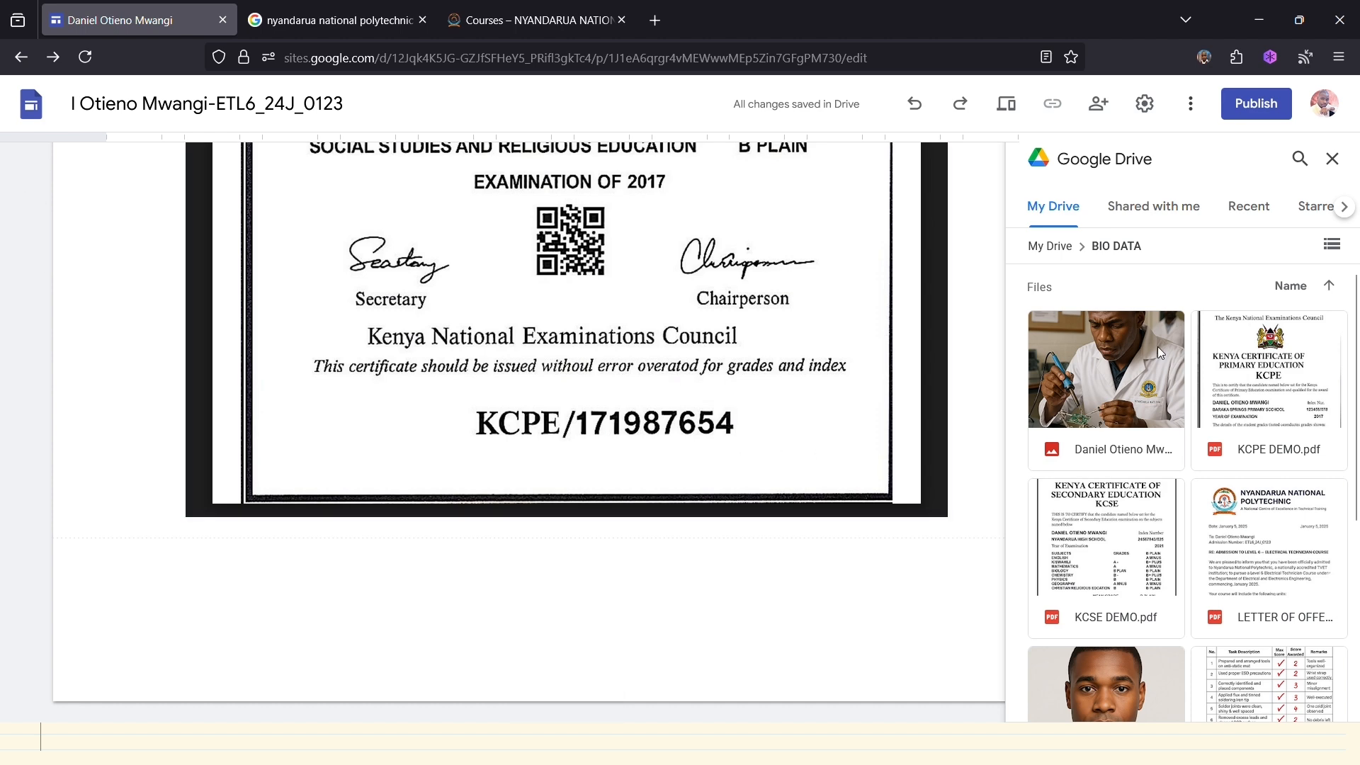
# Duplicate the KCPE CERTIFICATE heading section and drag the copy below the certificate
pyautogui.scroll(10, 735, 330)
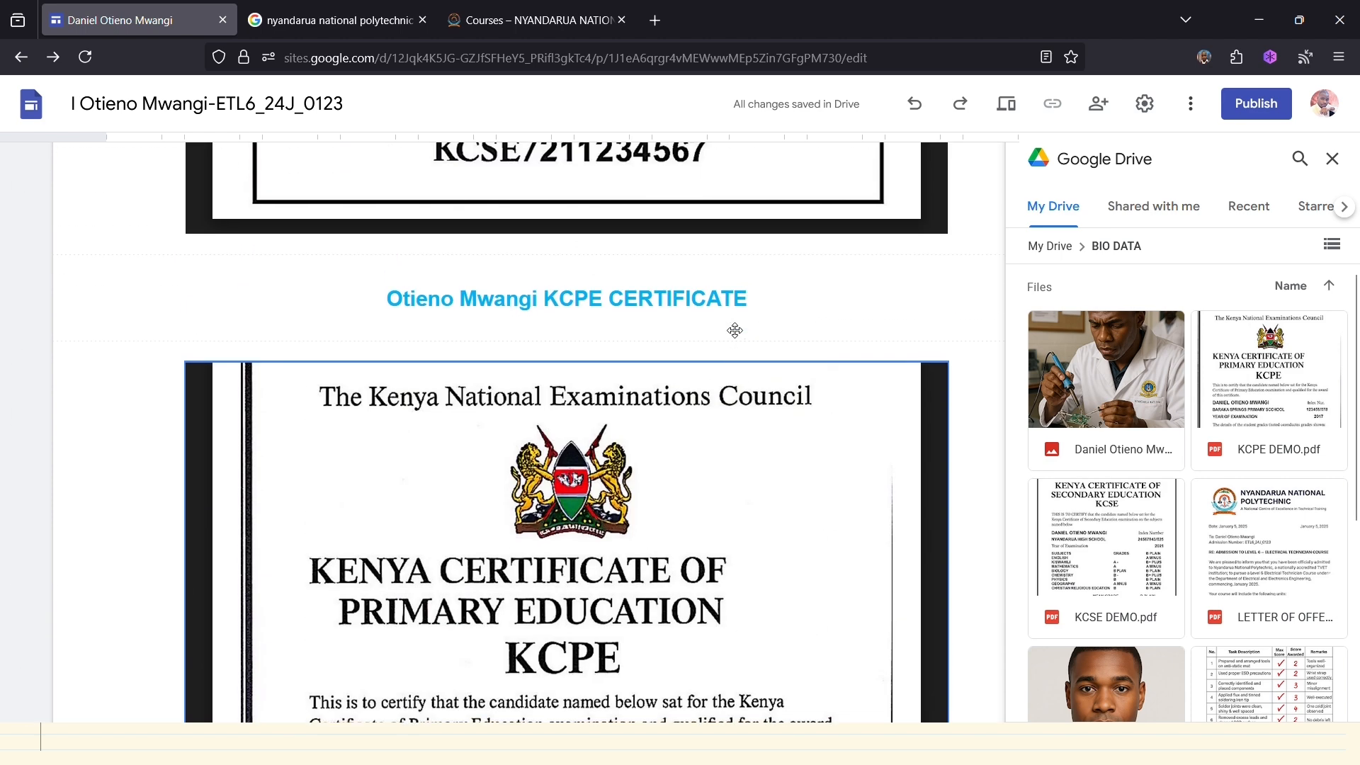
pyautogui.click(473, 315)
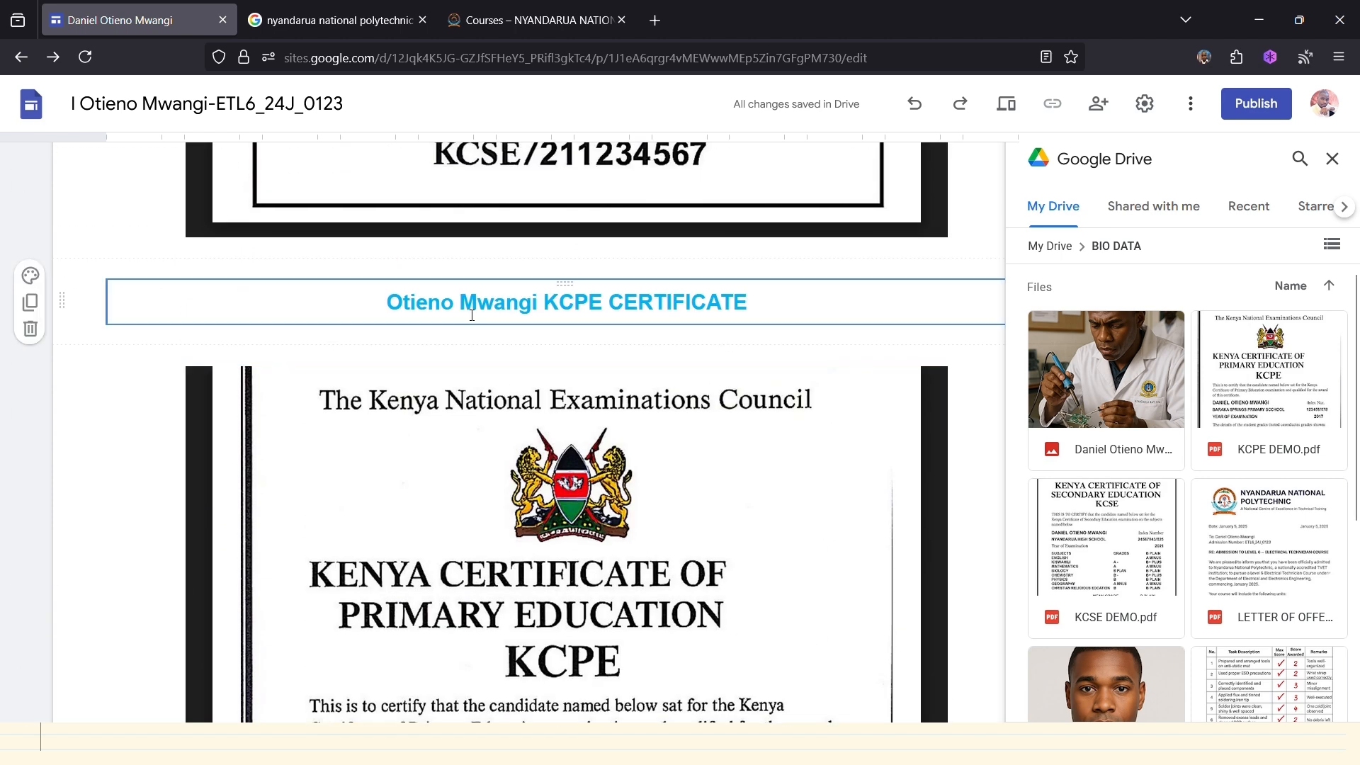
pyautogui.click(31, 306)
pyautogui.scroll(-2, 33, 314)
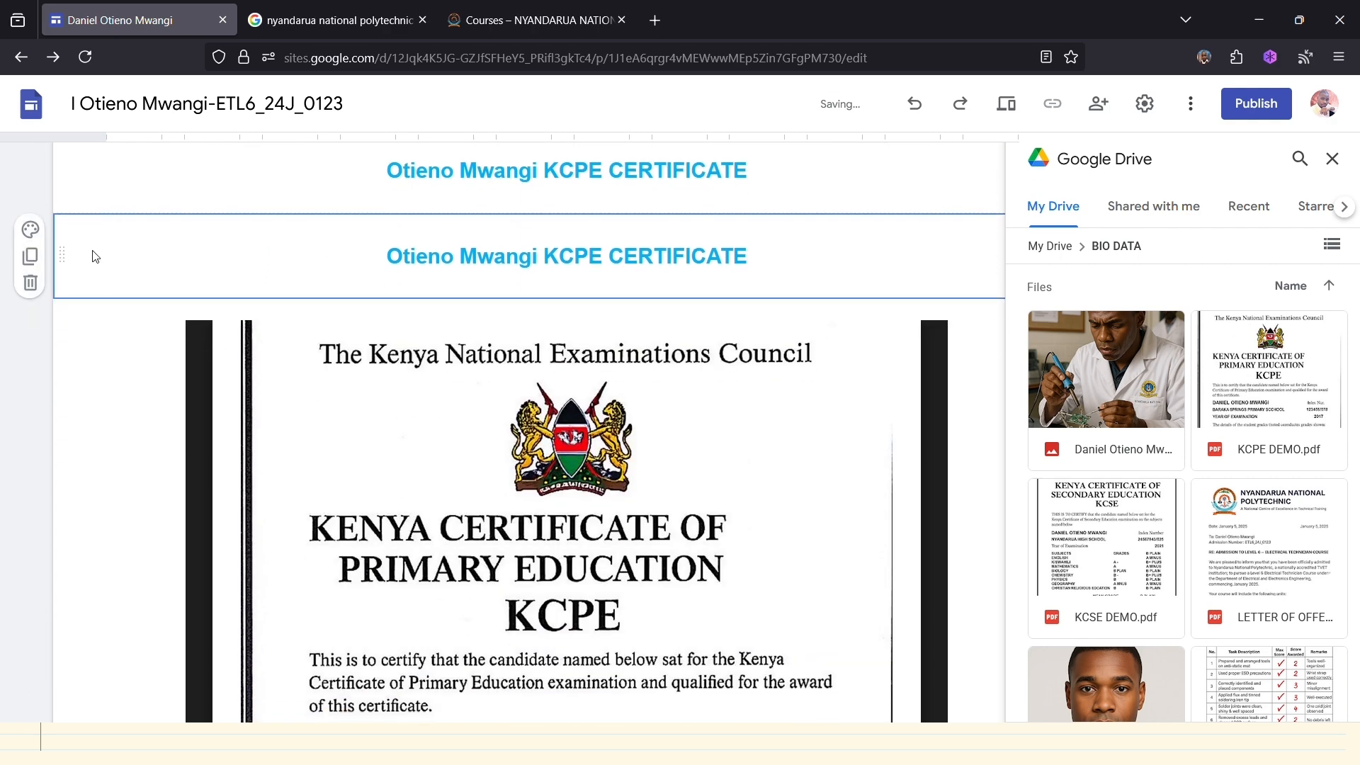
pyautogui.moveTo(65, 249); pyautogui.dragTo(99, 545)
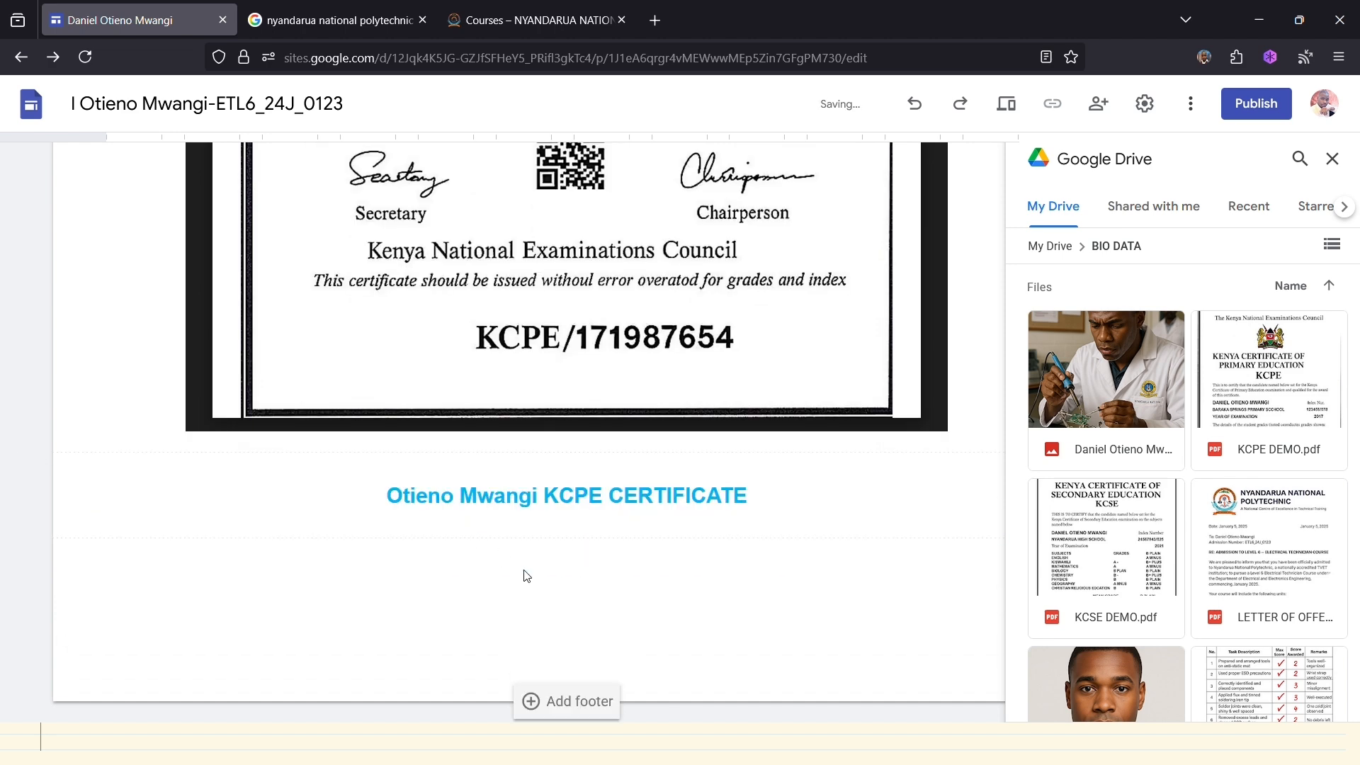
# Replace KCPE CERTIFICATE in the copied heading with SCHOOL ID
pyautogui.click(656, 502)
pyautogui.click(653, 499)
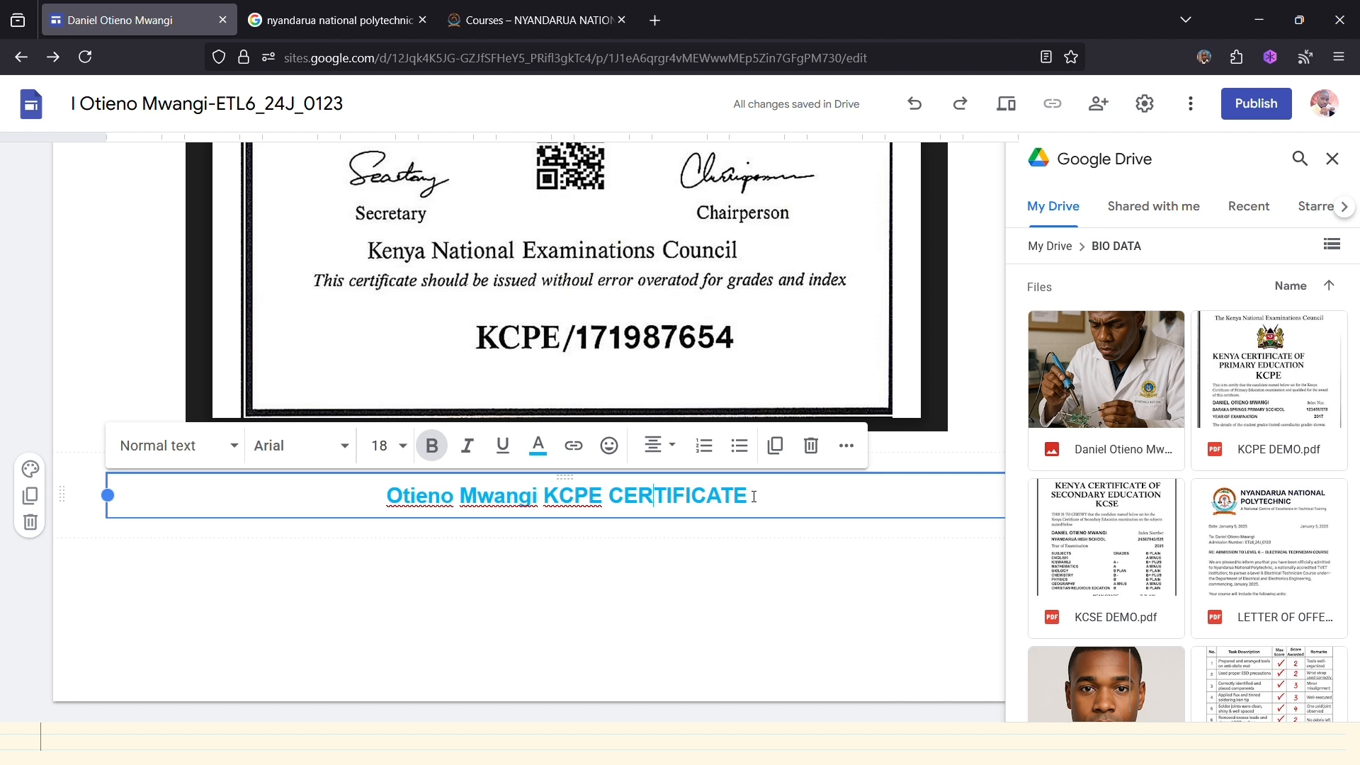
pyautogui.moveTo(755, 497); pyautogui.dragTo(551, 495)
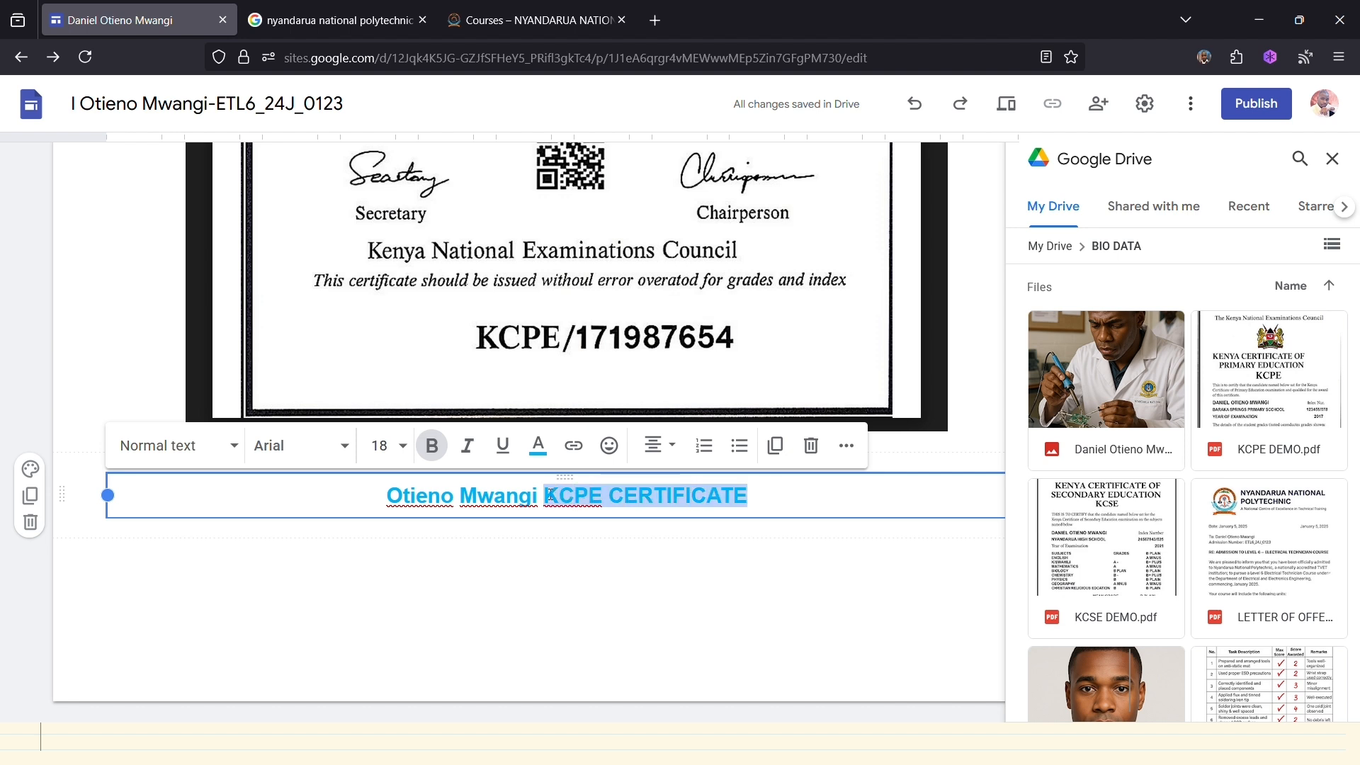
pyautogui.write('SCHOOL')
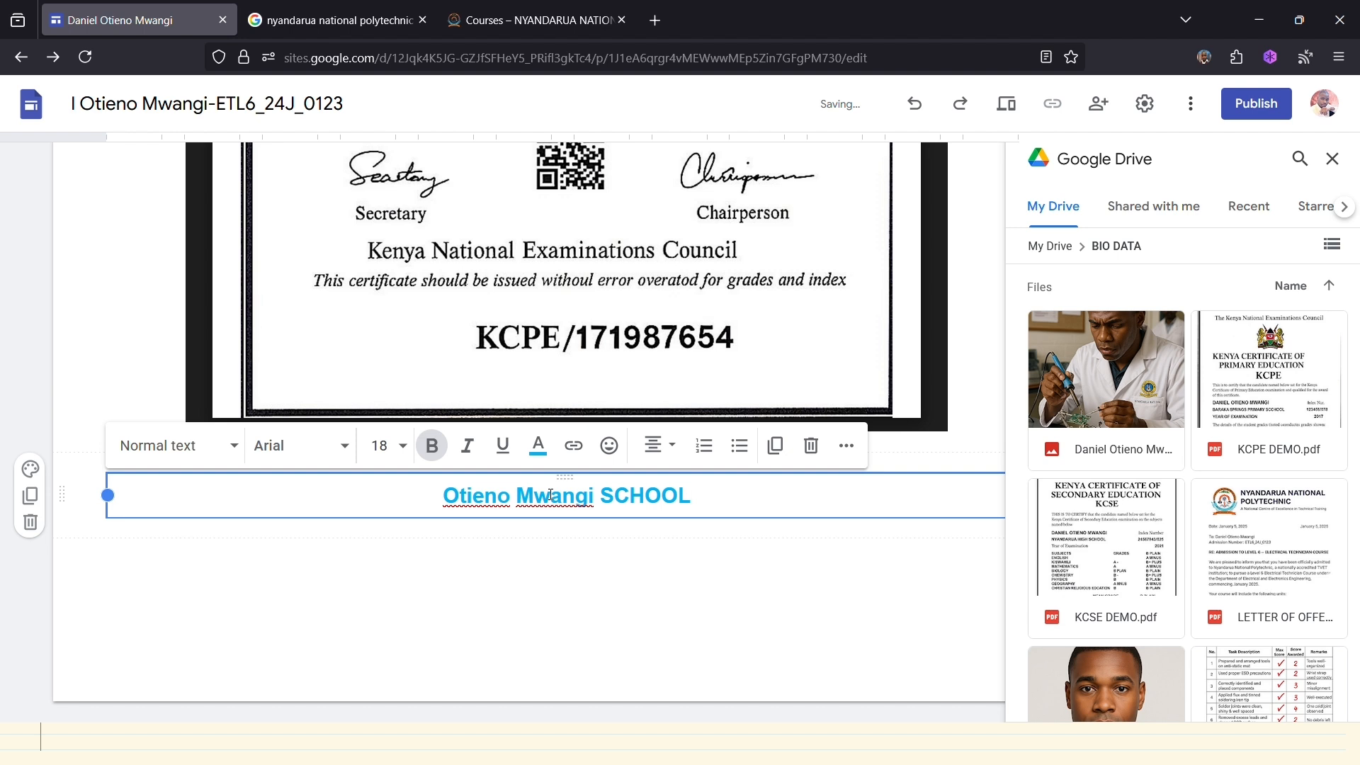
pyautogui.write(' ID')
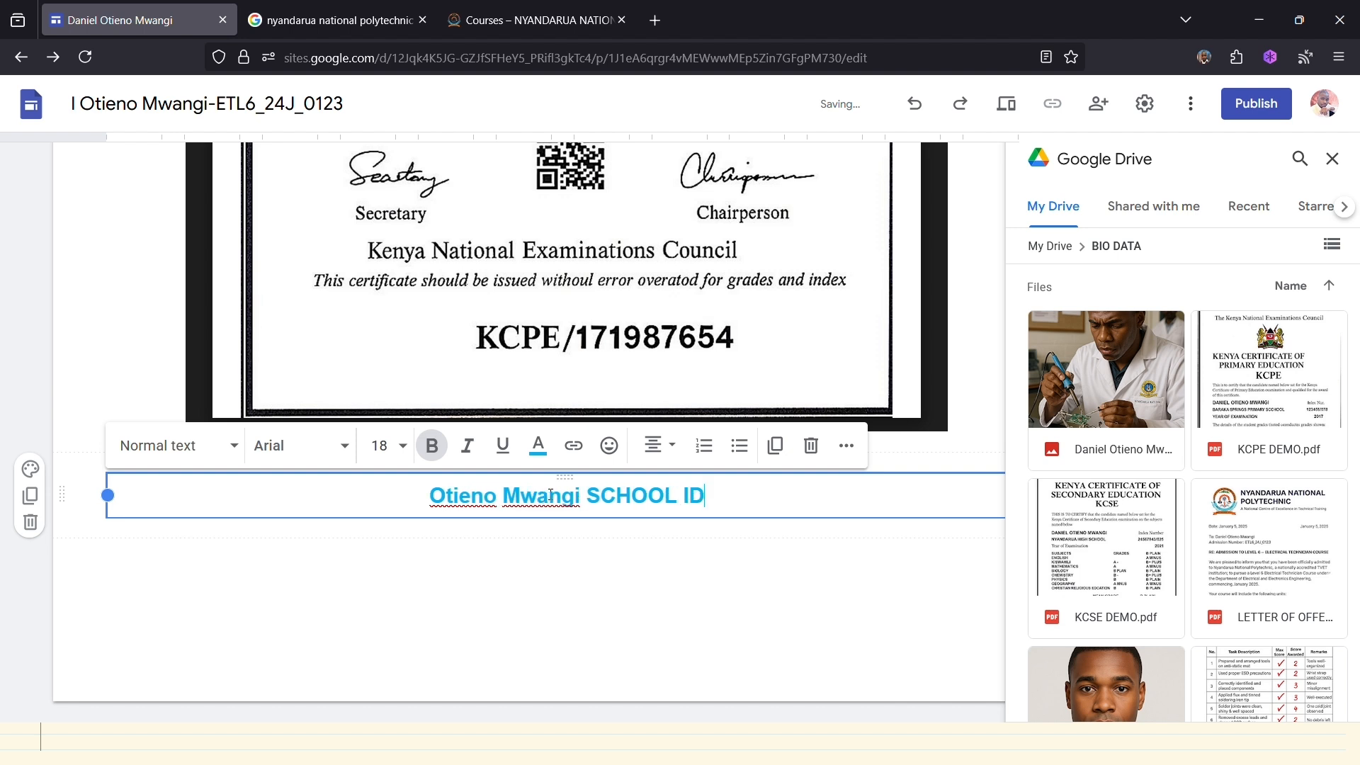
pyautogui.click(553, 589)
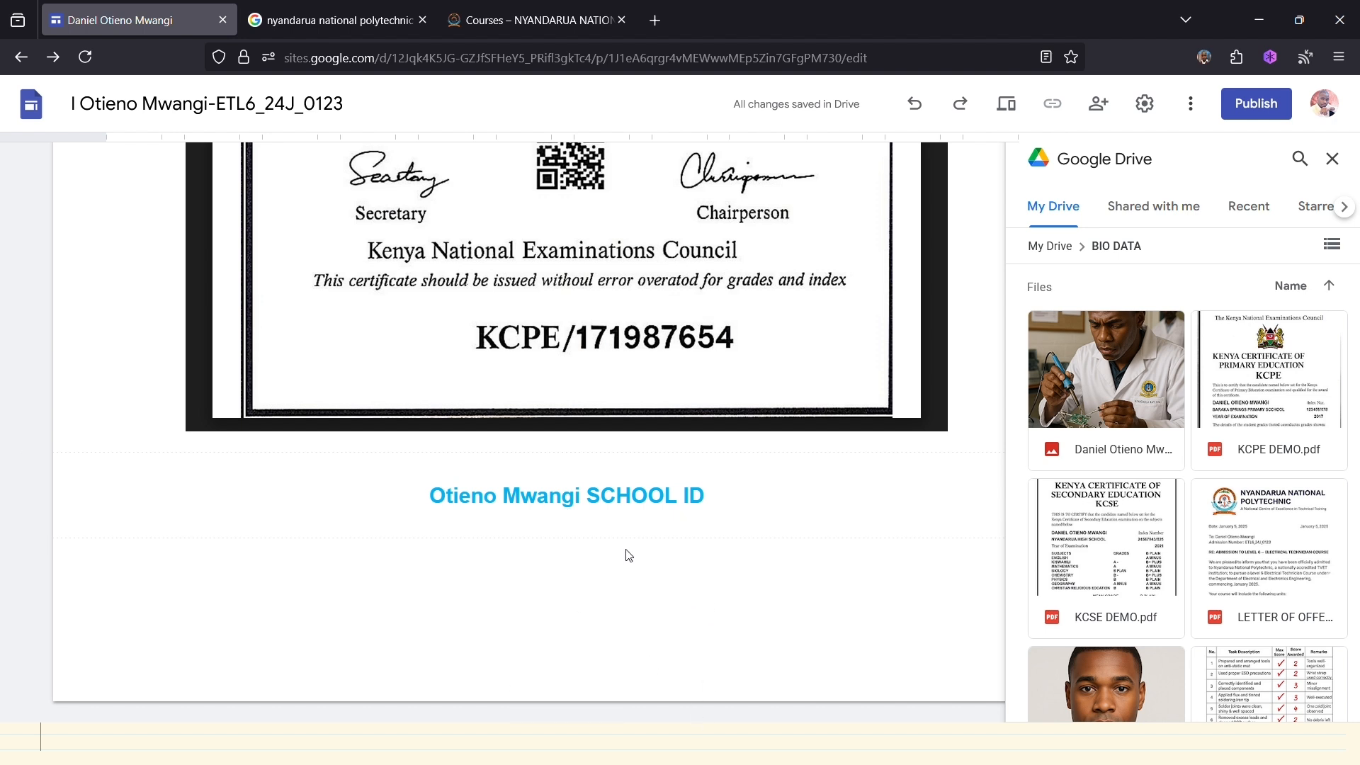
# Retype the student's name in capitals at the start of the SCHOOL ID heading
pyautogui.click(579, 499)
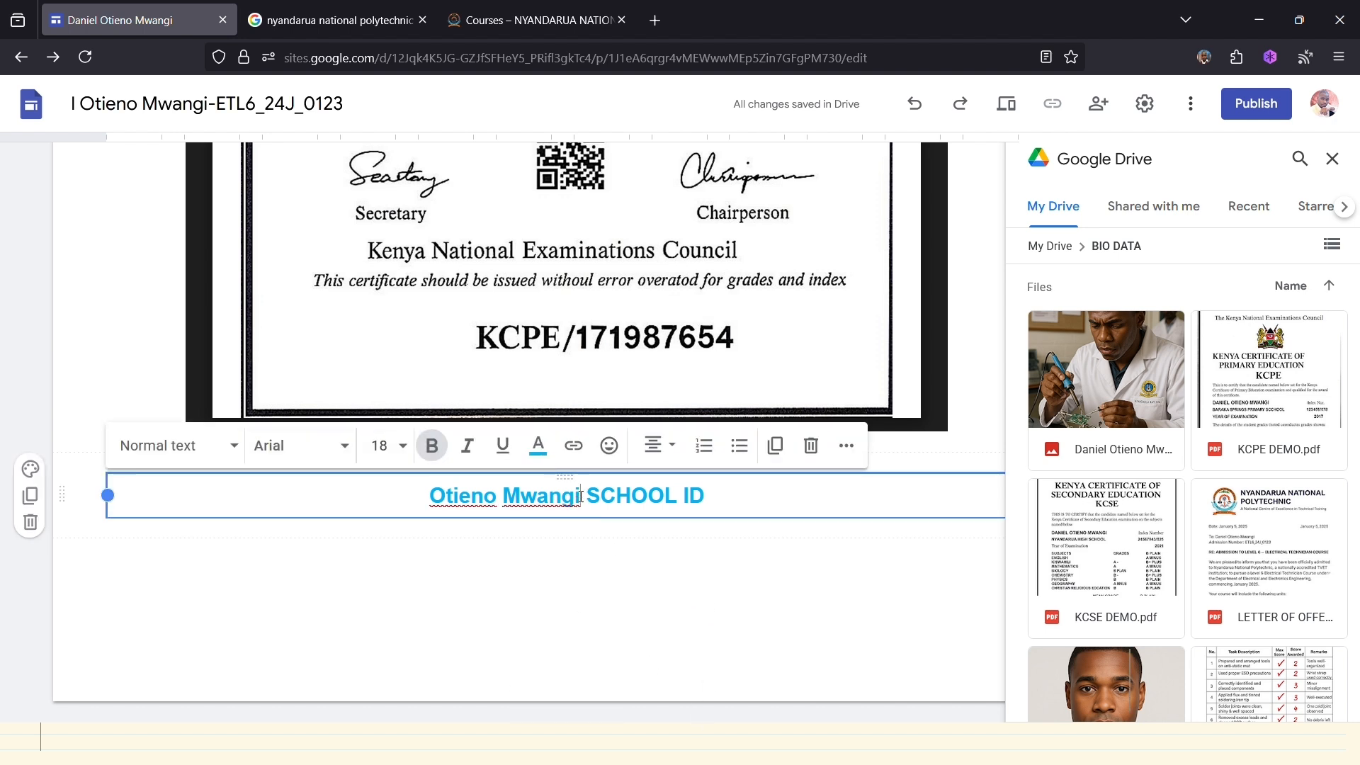
pyautogui.moveTo(581, 496); pyautogui.dragTo(431, 496)
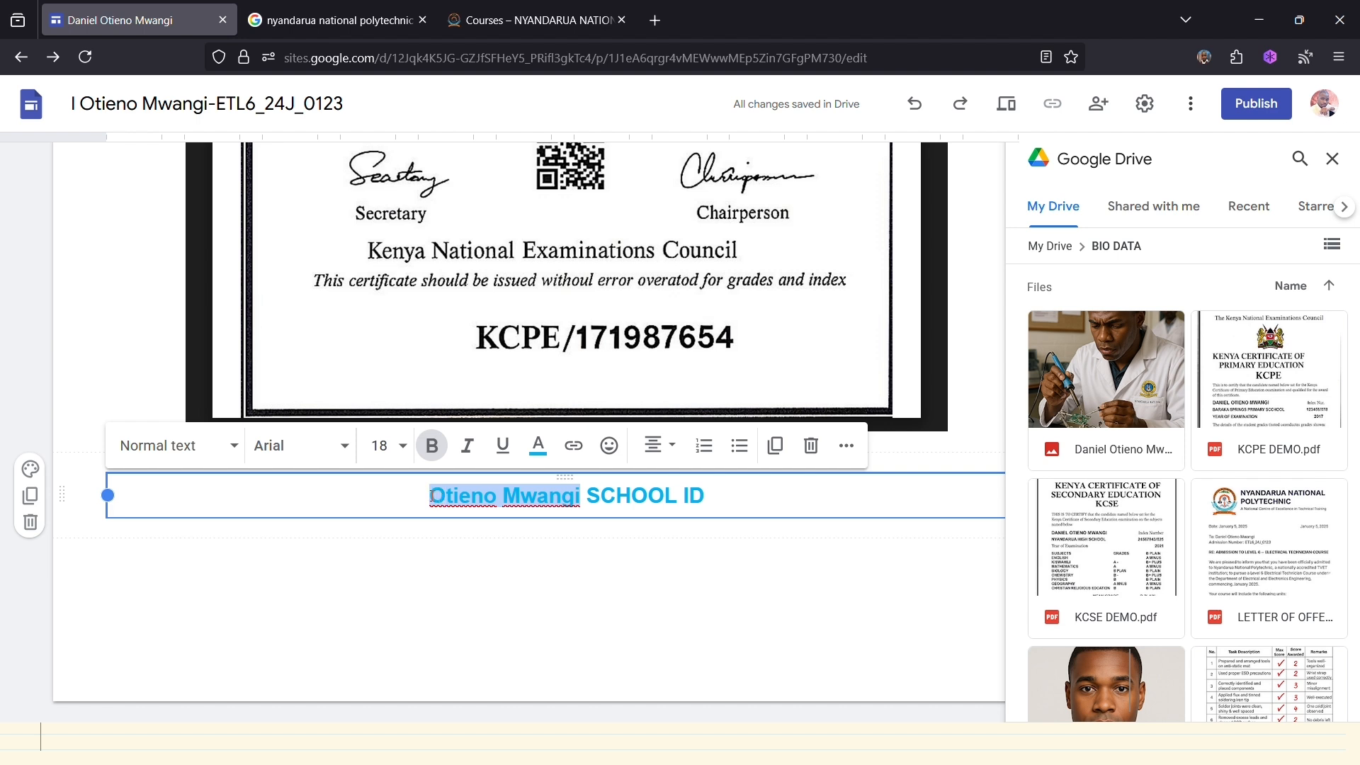
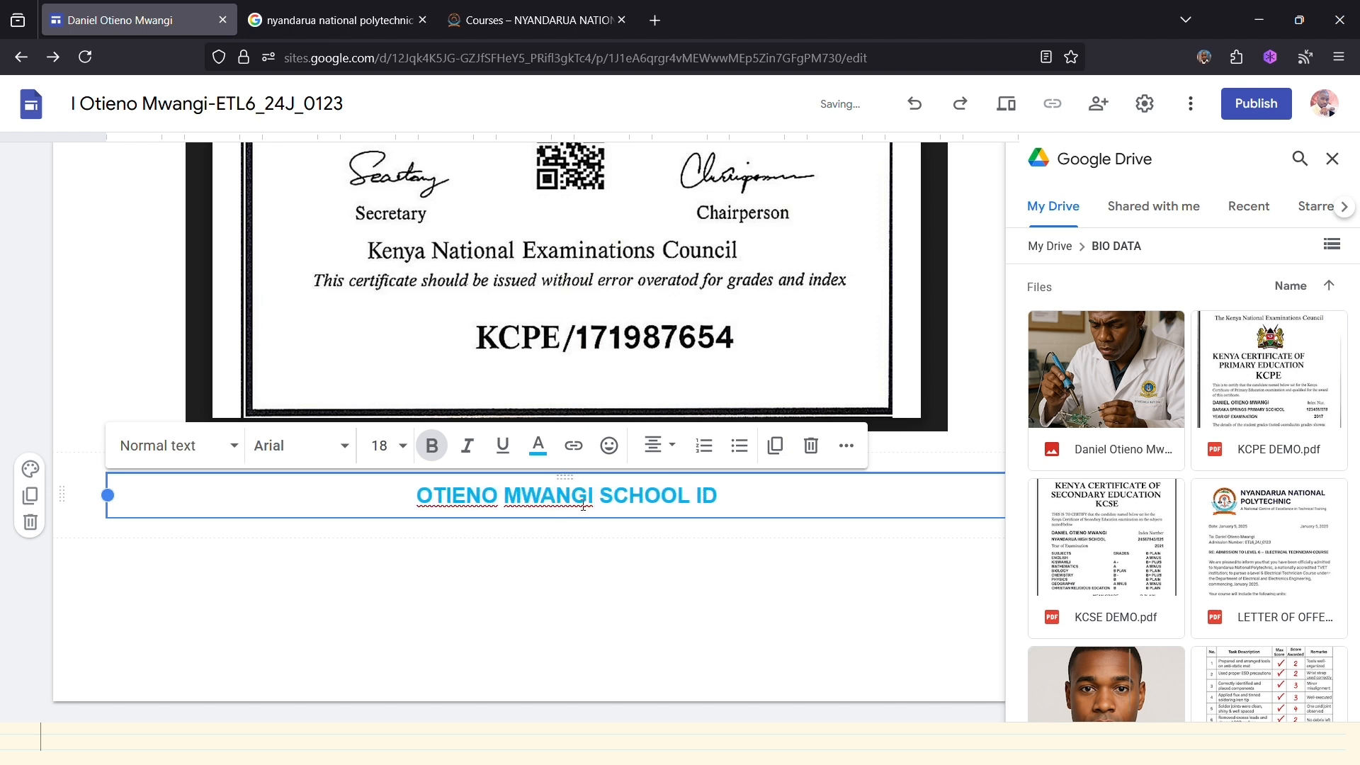
pyautogui.moveTo(597, 496); pyautogui.dragTo(424, 486)
pyautogui.hotkey('ctrl', 'c')
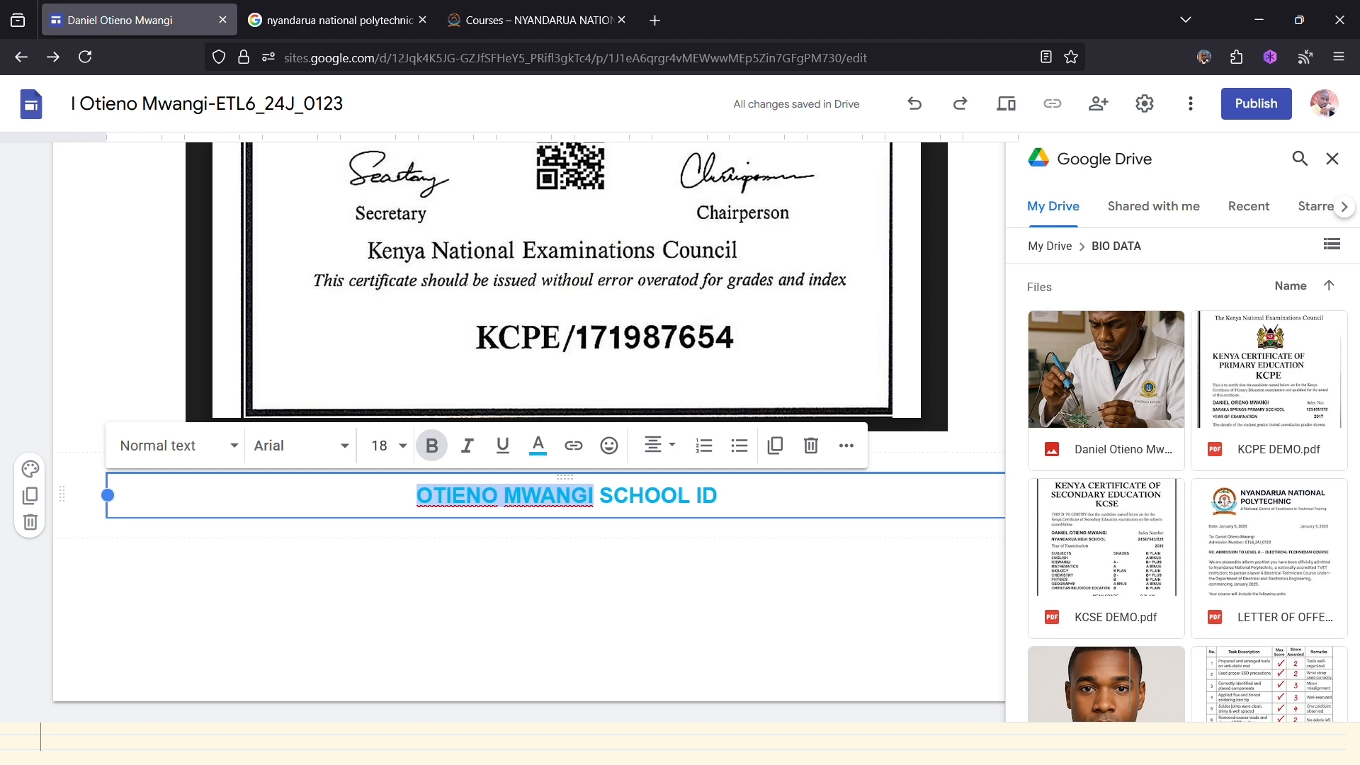
# Paste the capitalised name over the name in the KCPE, KCSE and Admission Letter headings
pyautogui.scroll(15, 567, 425)
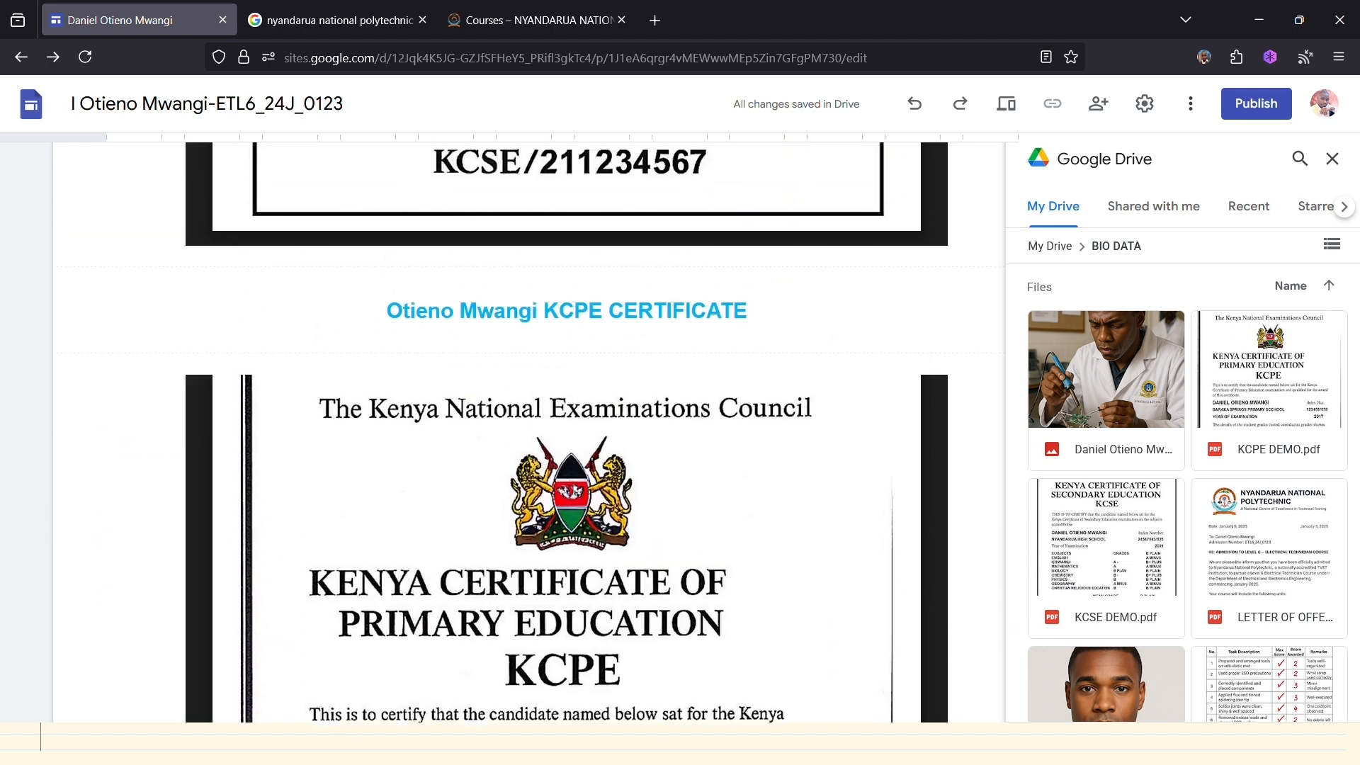
pyautogui.click(510, 412)
pyautogui.click(514, 412)
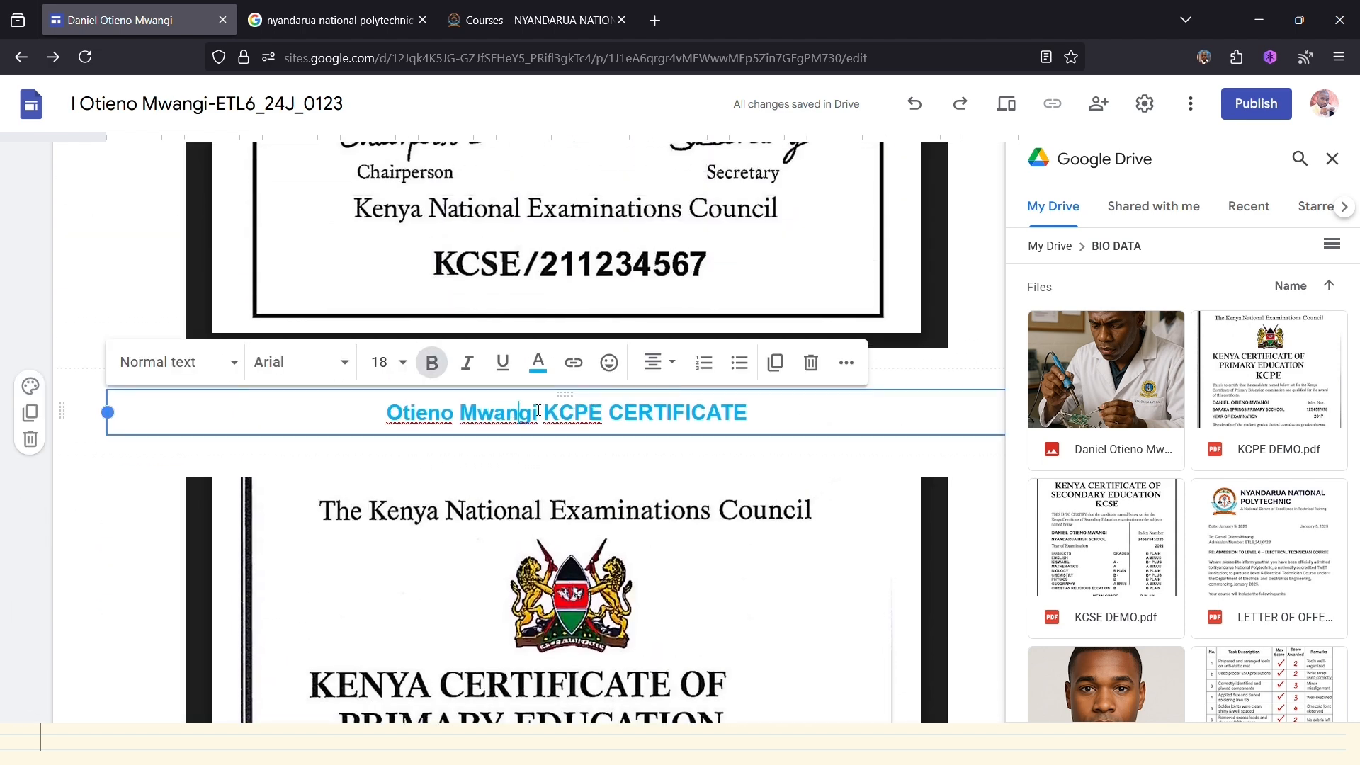
pyautogui.moveTo(533, 412); pyautogui.dragTo(392, 401)
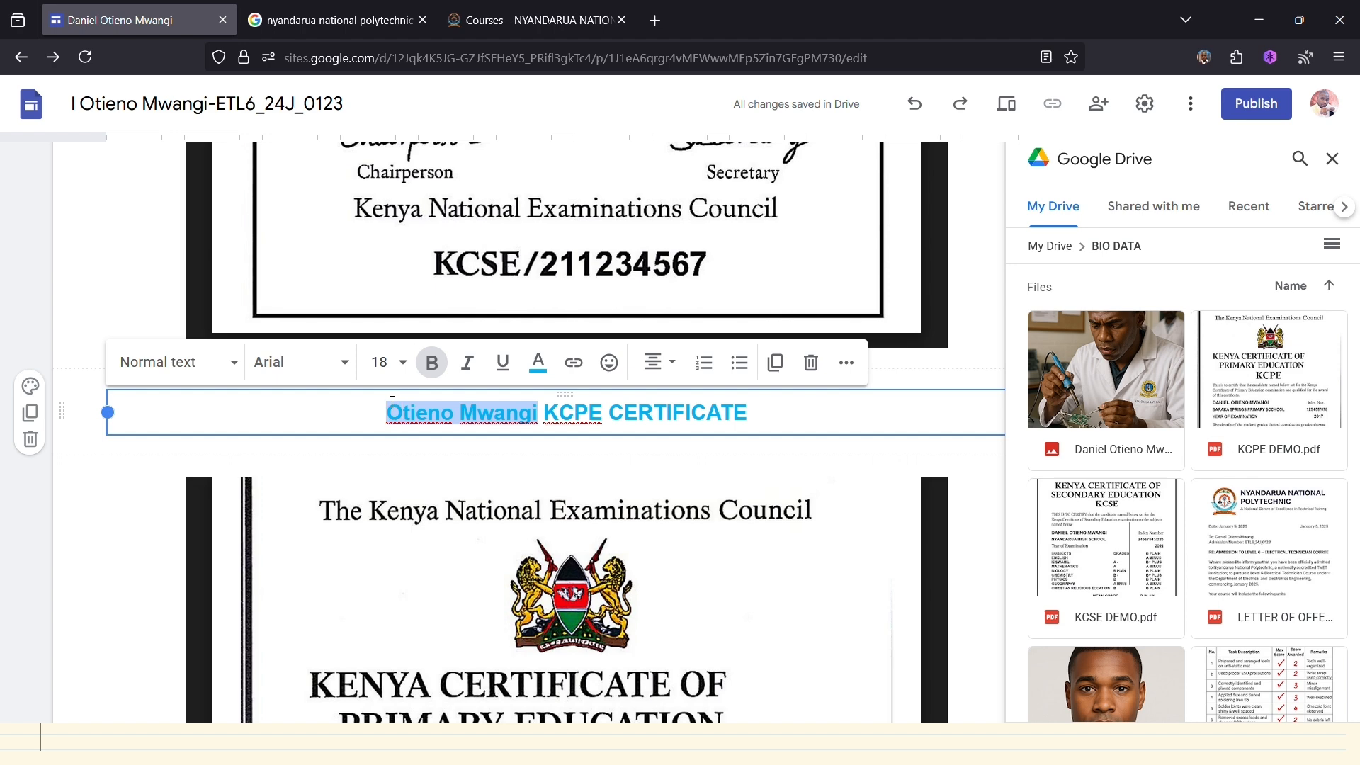
pyautogui.hotkey('ctrl', 'v')
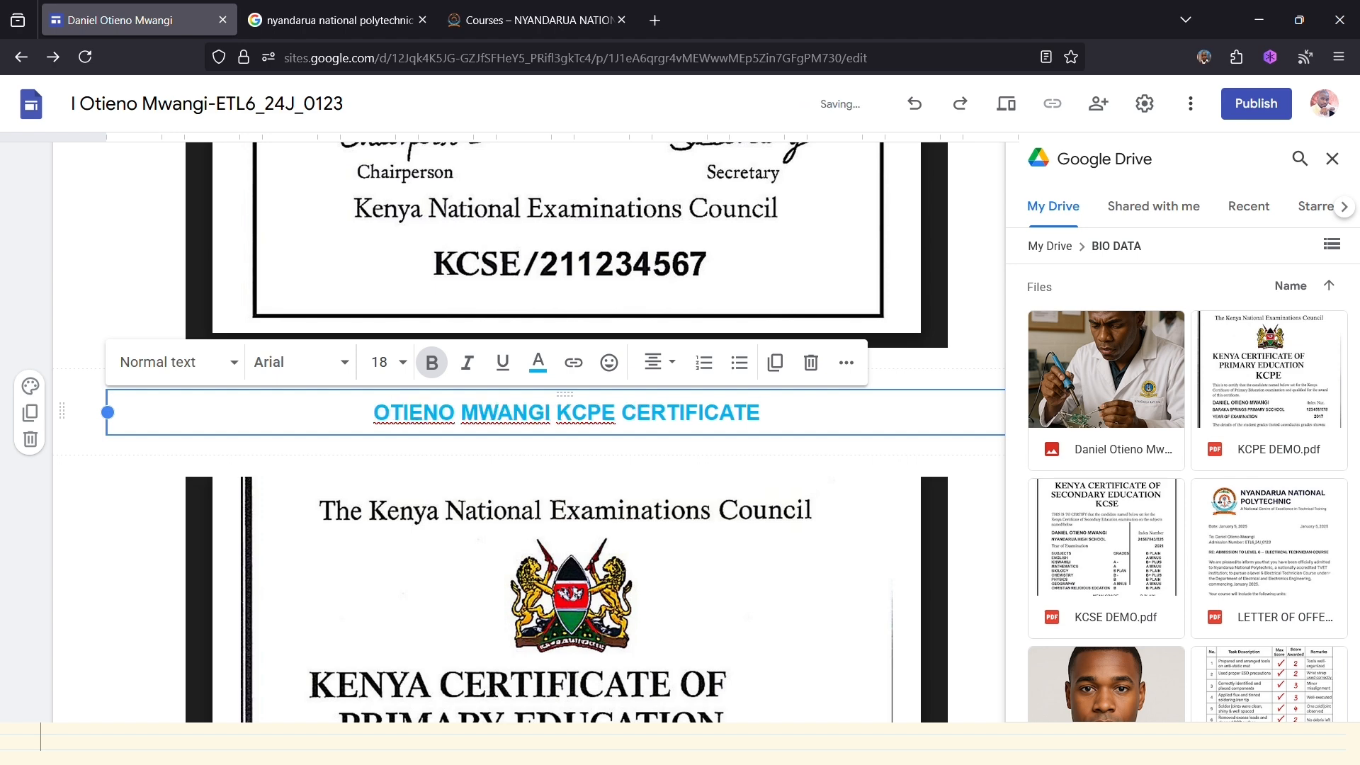
pyautogui.scroll(15, 575, 457)
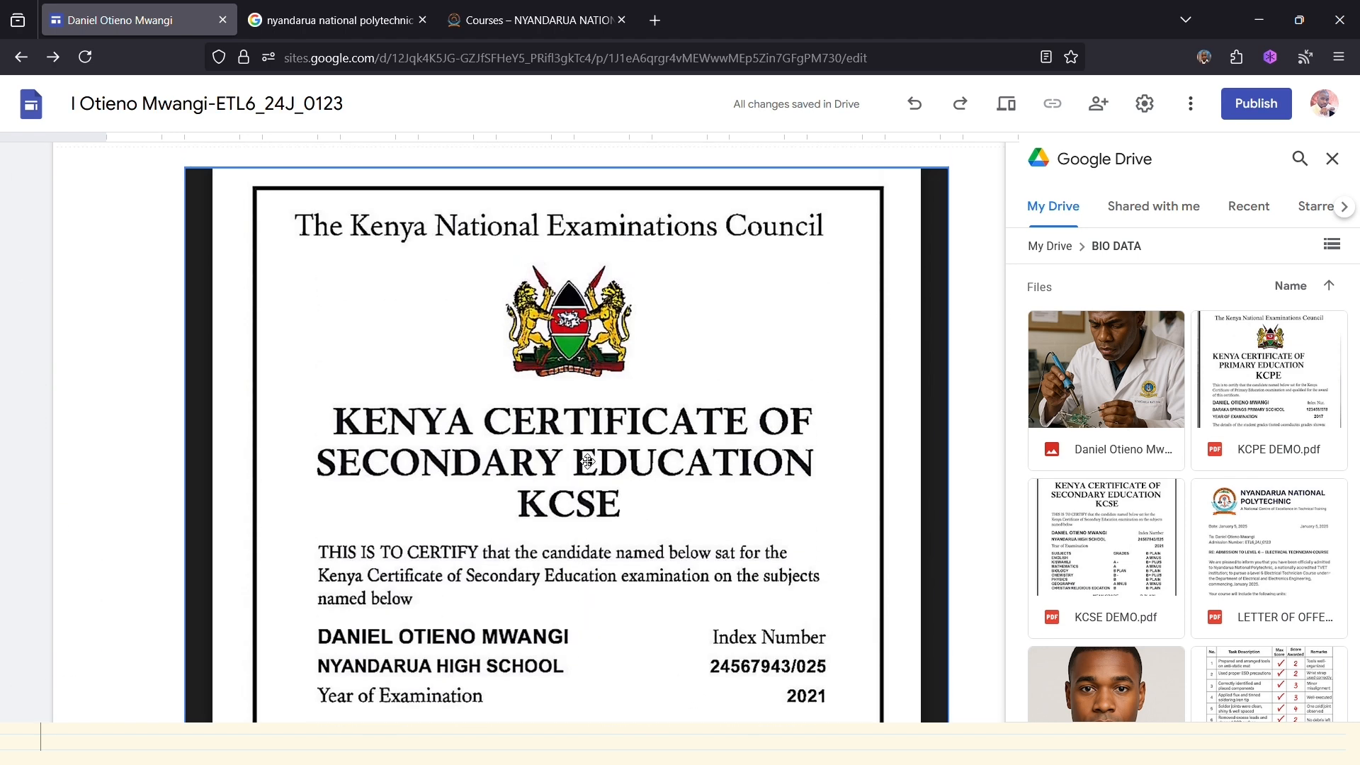
pyautogui.click(539, 312)
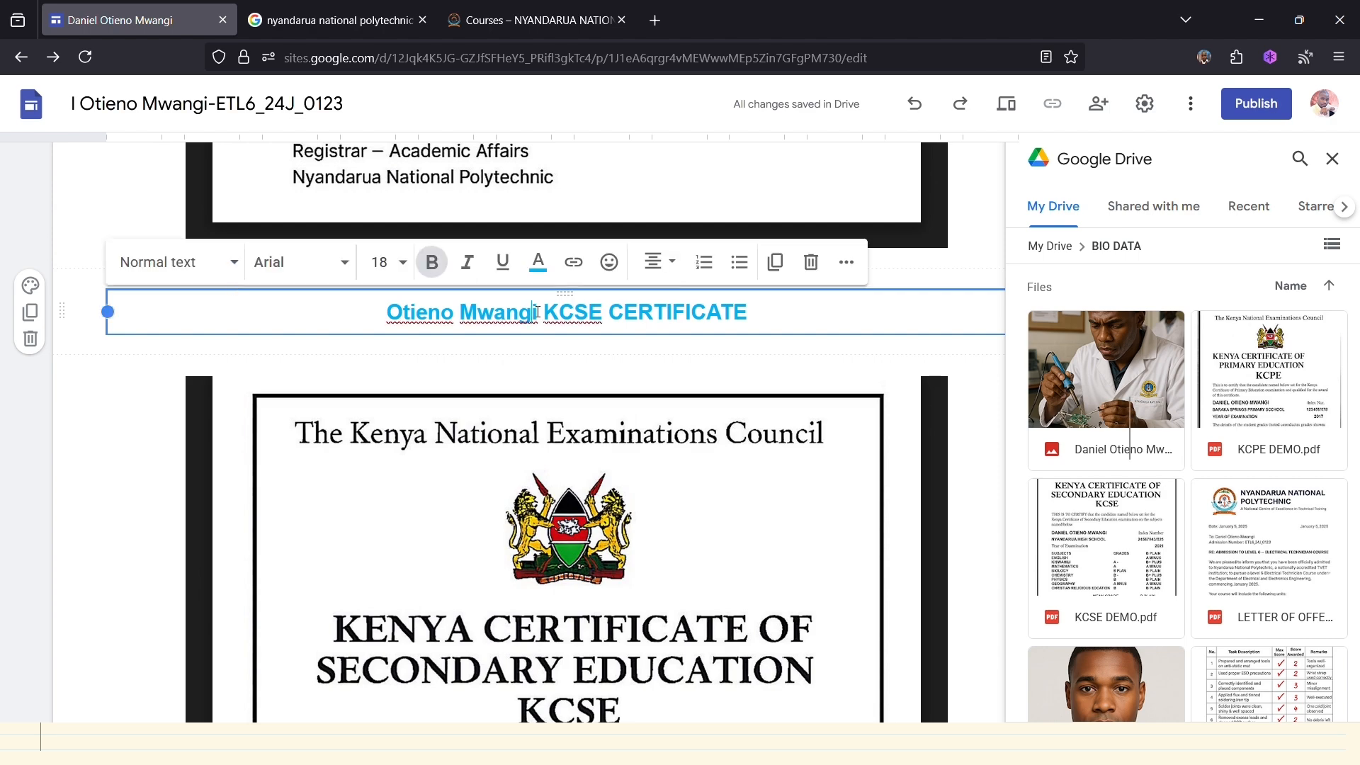
pyautogui.moveTo(539, 312); pyautogui.dragTo(391, 301)
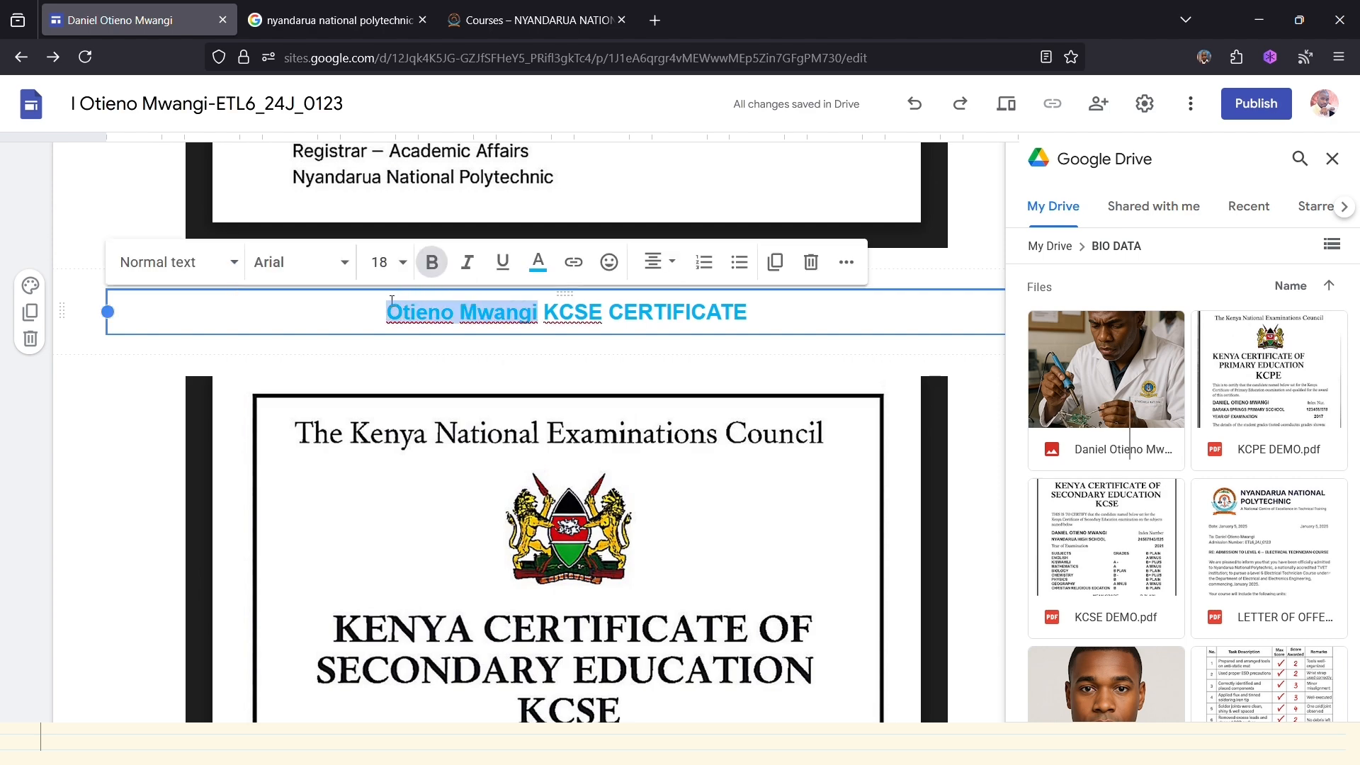
pyautogui.hotkey('ctrl', 'v')
pyautogui.scroll(6, 388, 305)
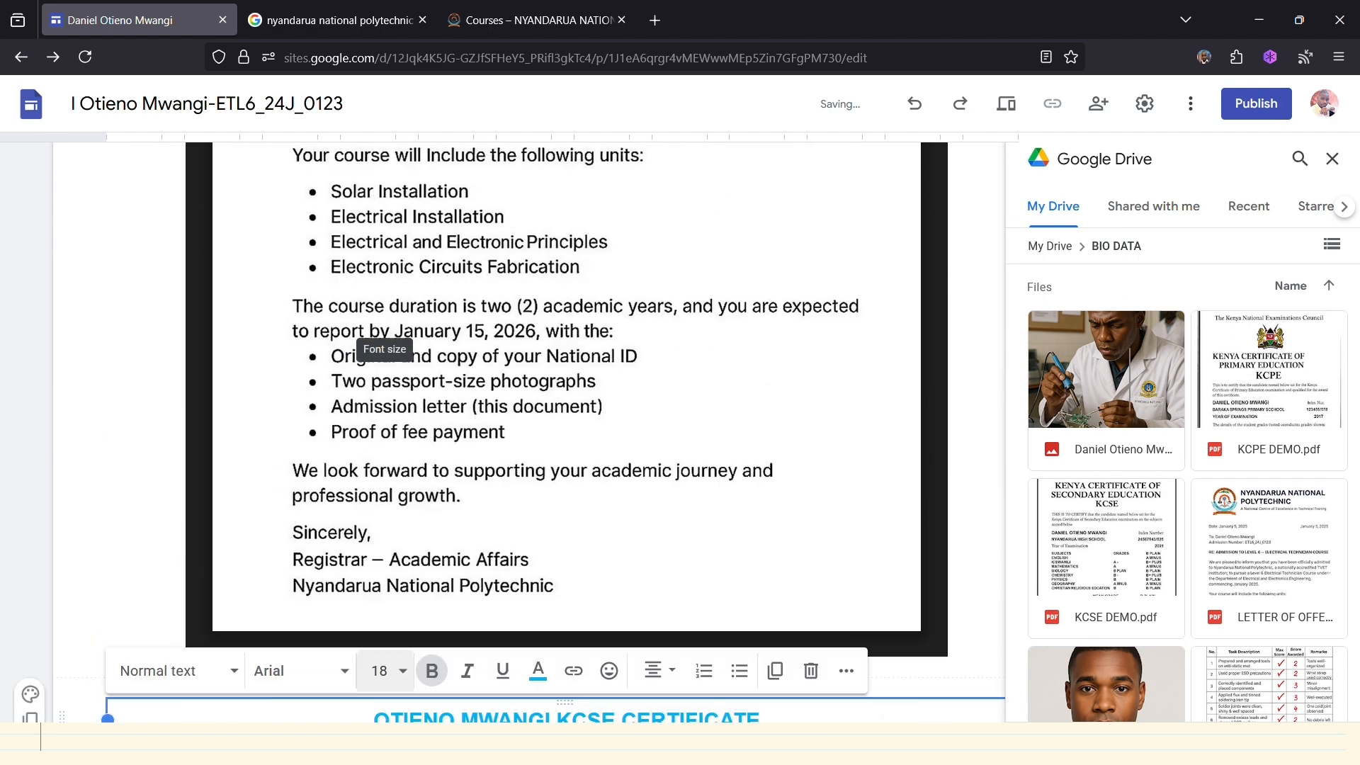
pyautogui.scroll(11, 414, 350)
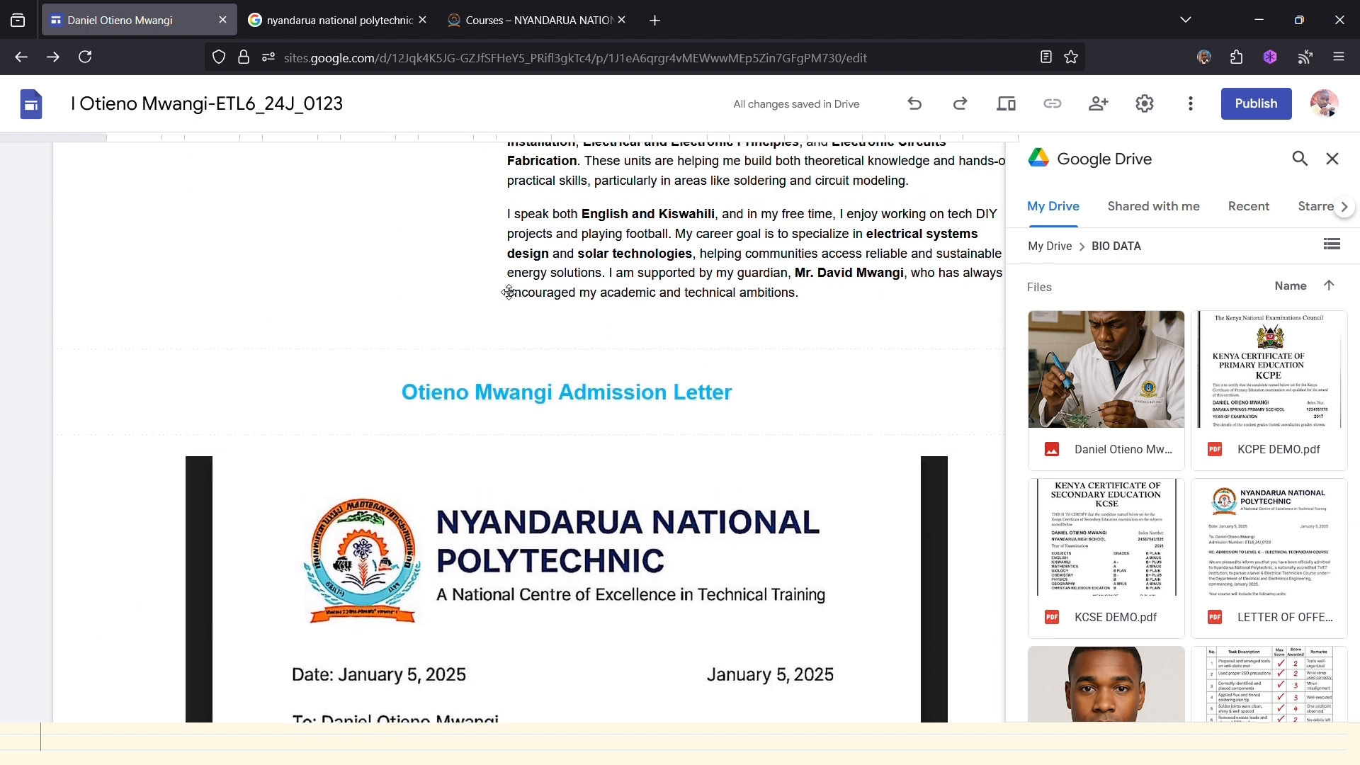
pyautogui.click(550, 395)
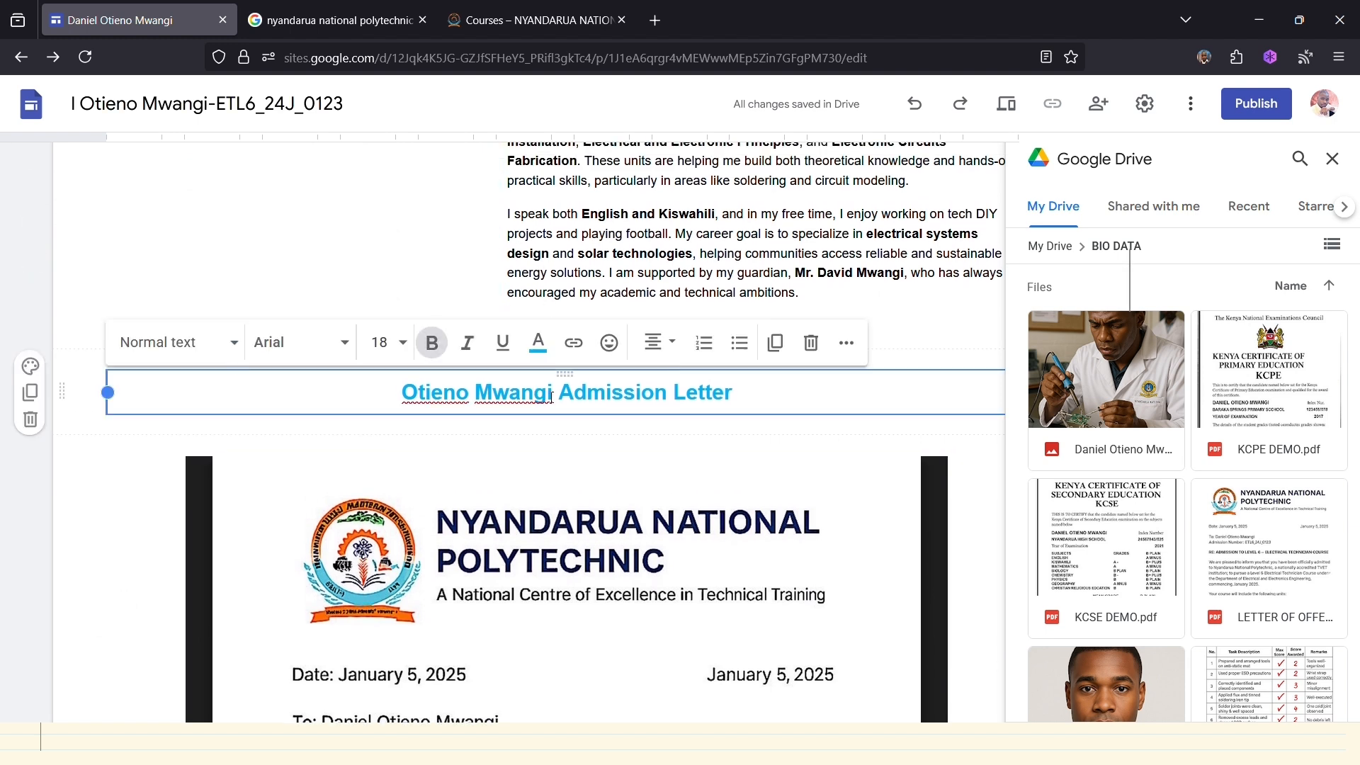
pyautogui.moveTo(552, 394); pyautogui.dragTo(409, 393)
pyautogui.hotkey('ctrl', 'v')
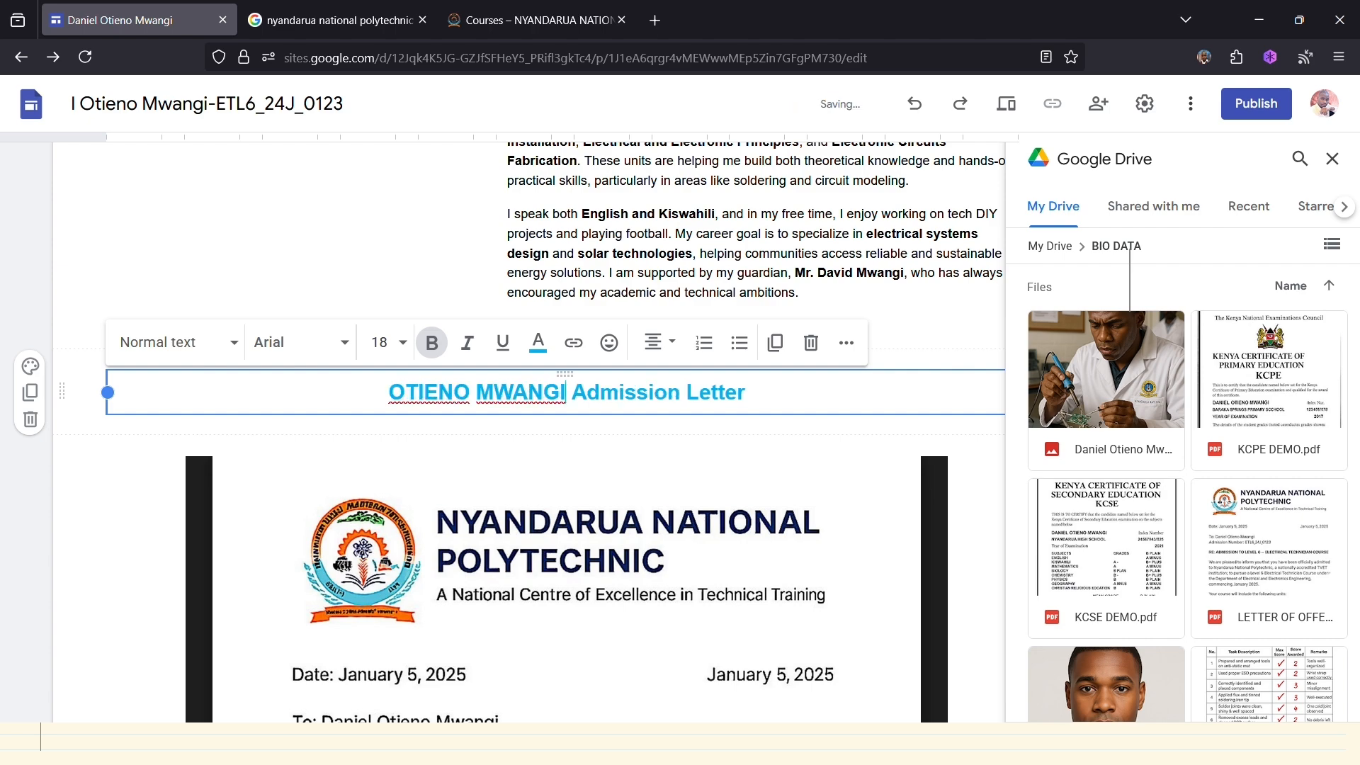
# Retype the main name title beside the photo as the student's full name in capitals
pyautogui.scroll(4, 507, 357)
pyautogui.scroll(5, 507, 357)
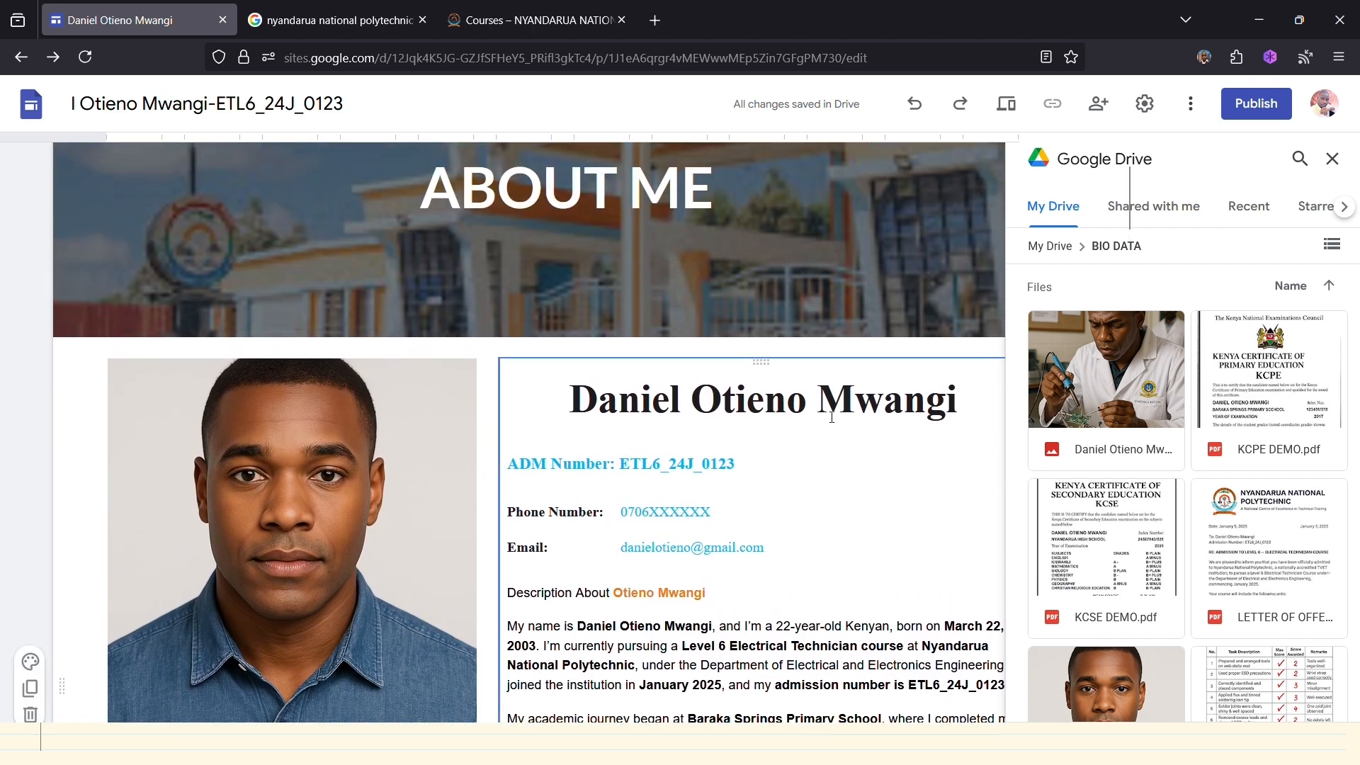
pyautogui.click(870, 397)
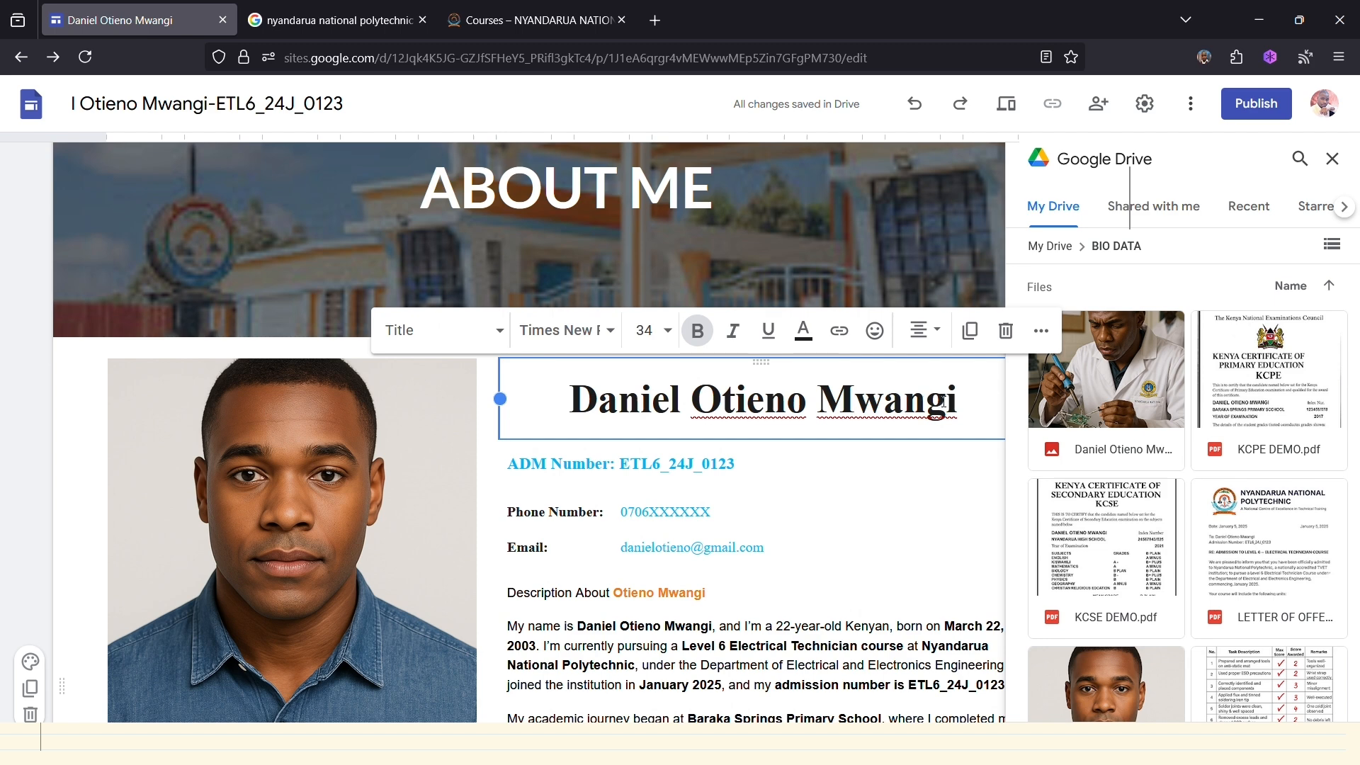
pyautogui.moveTo(962, 401); pyautogui.dragTo(581, 386)
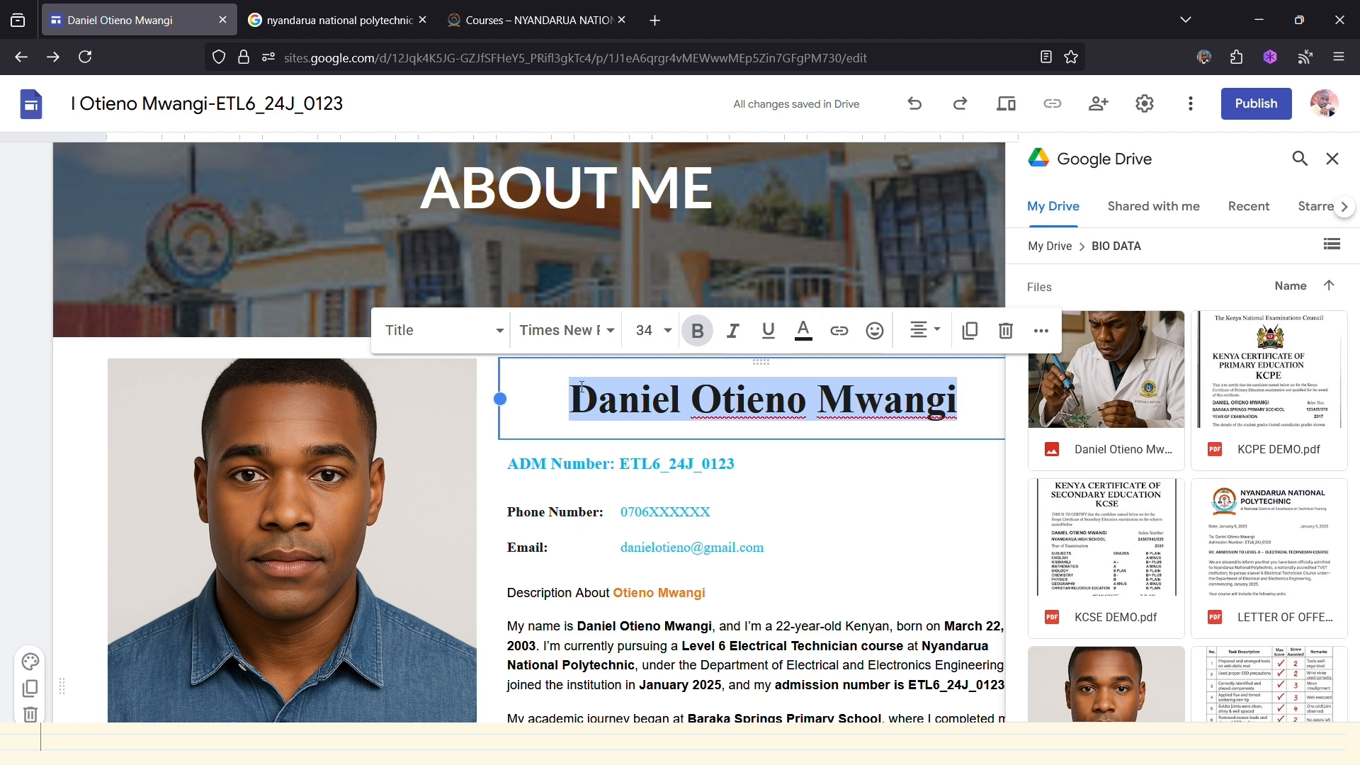
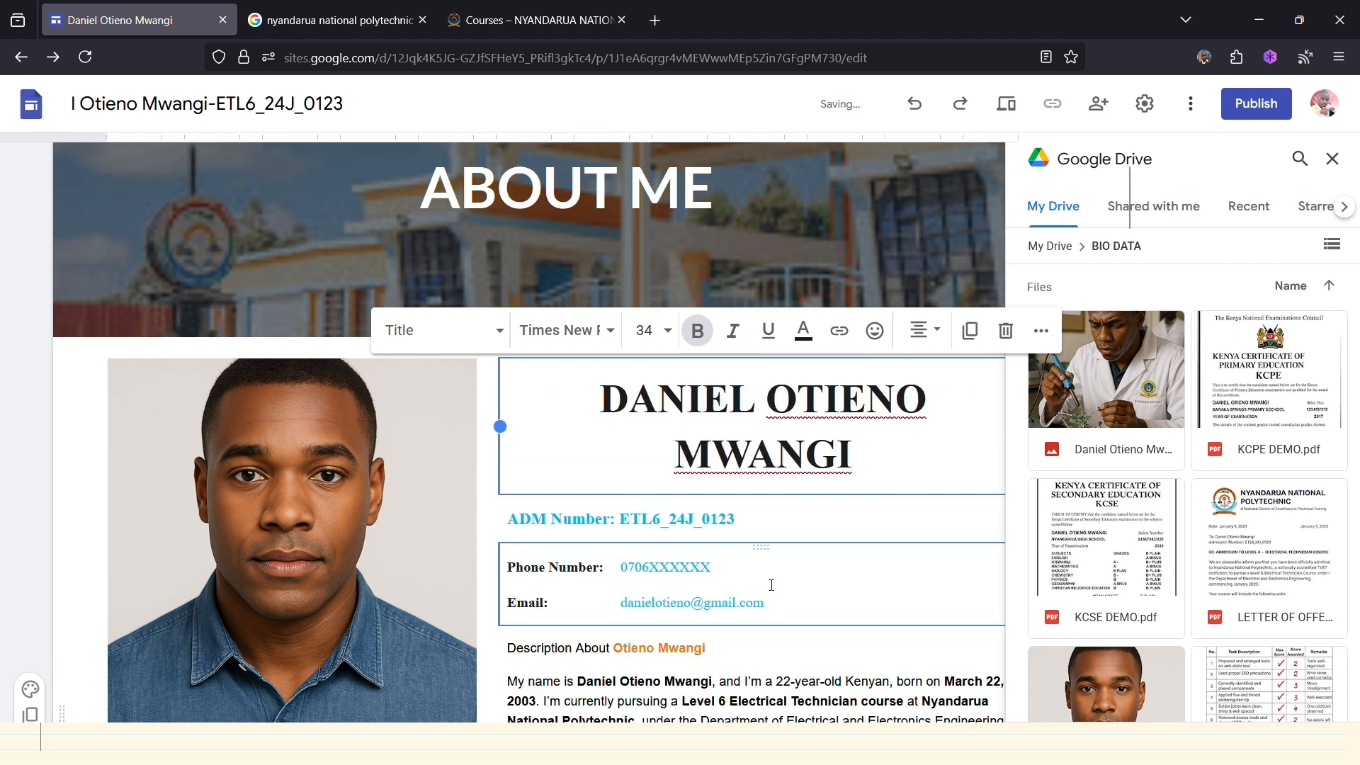
pyautogui.click(401, 546)
pyautogui.scroll(-4, 401, 547)
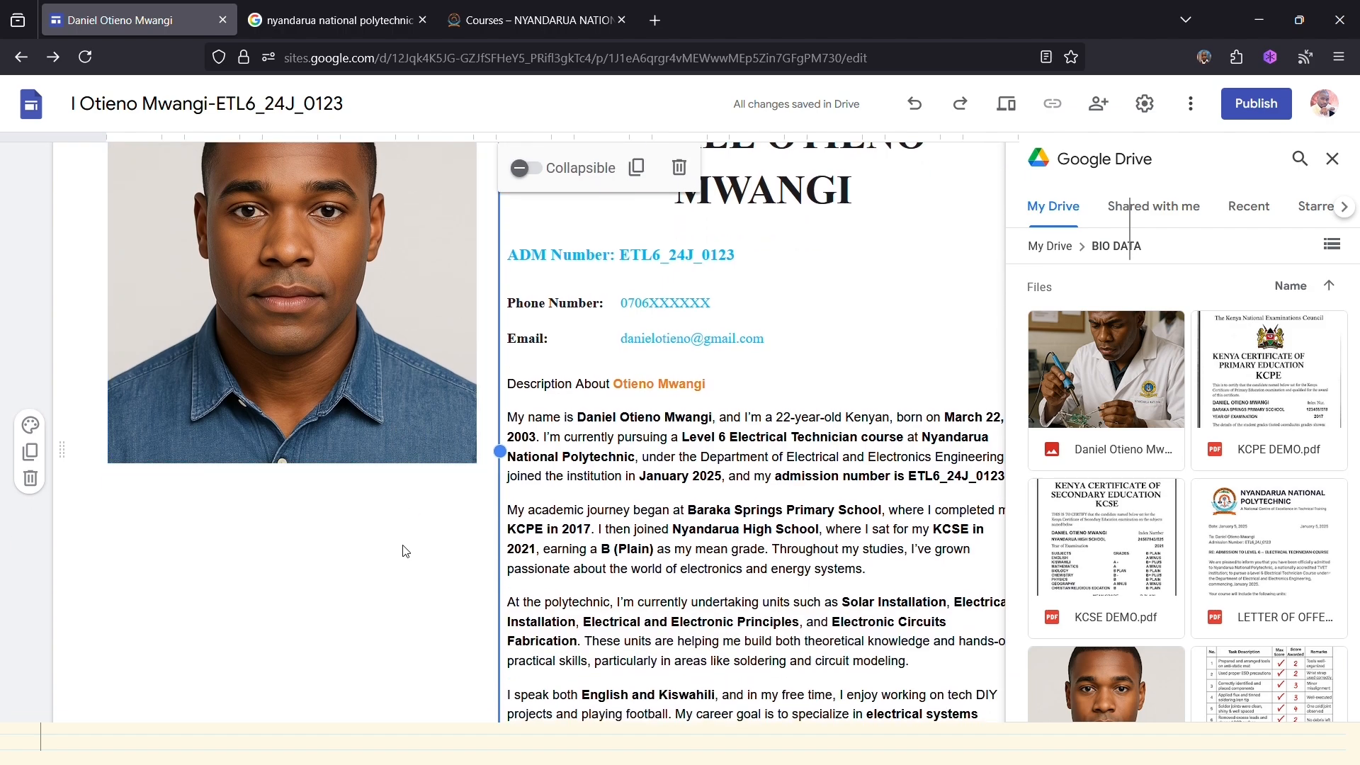
# Pick SCHOOL ID.png in the Drive panel and insert it under the SCHOOL ID heading
pyautogui.scroll(-20, 405, 551)
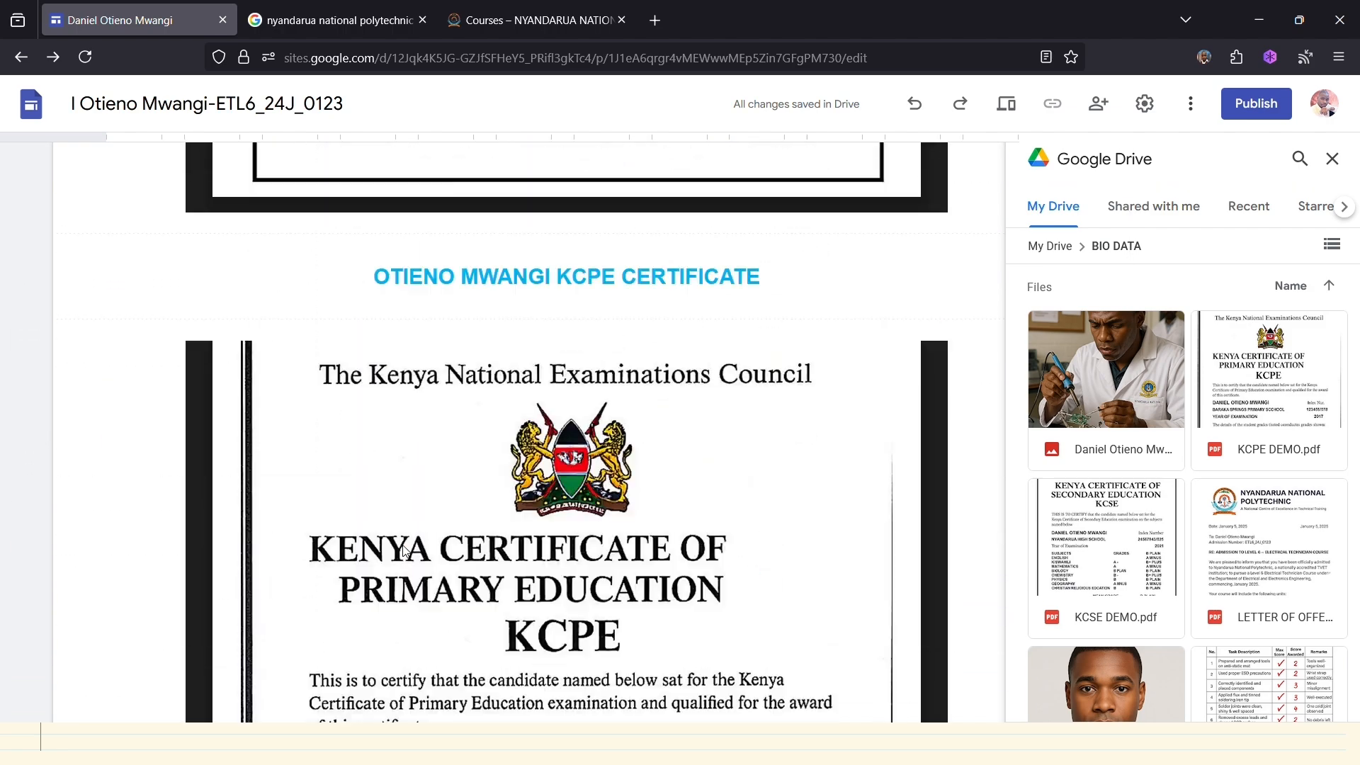
pyautogui.scroll(-10, 406, 551)
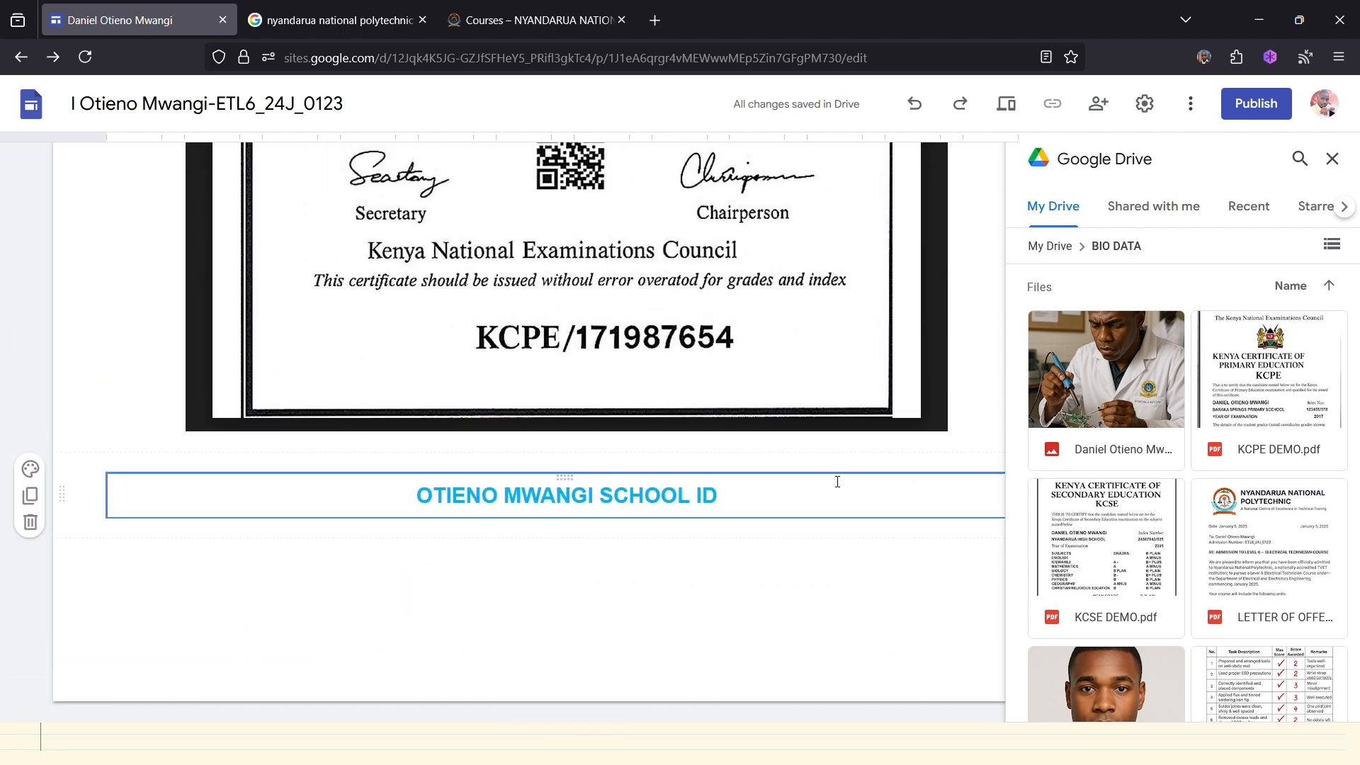
pyautogui.scroll(-5, 1180, 571)
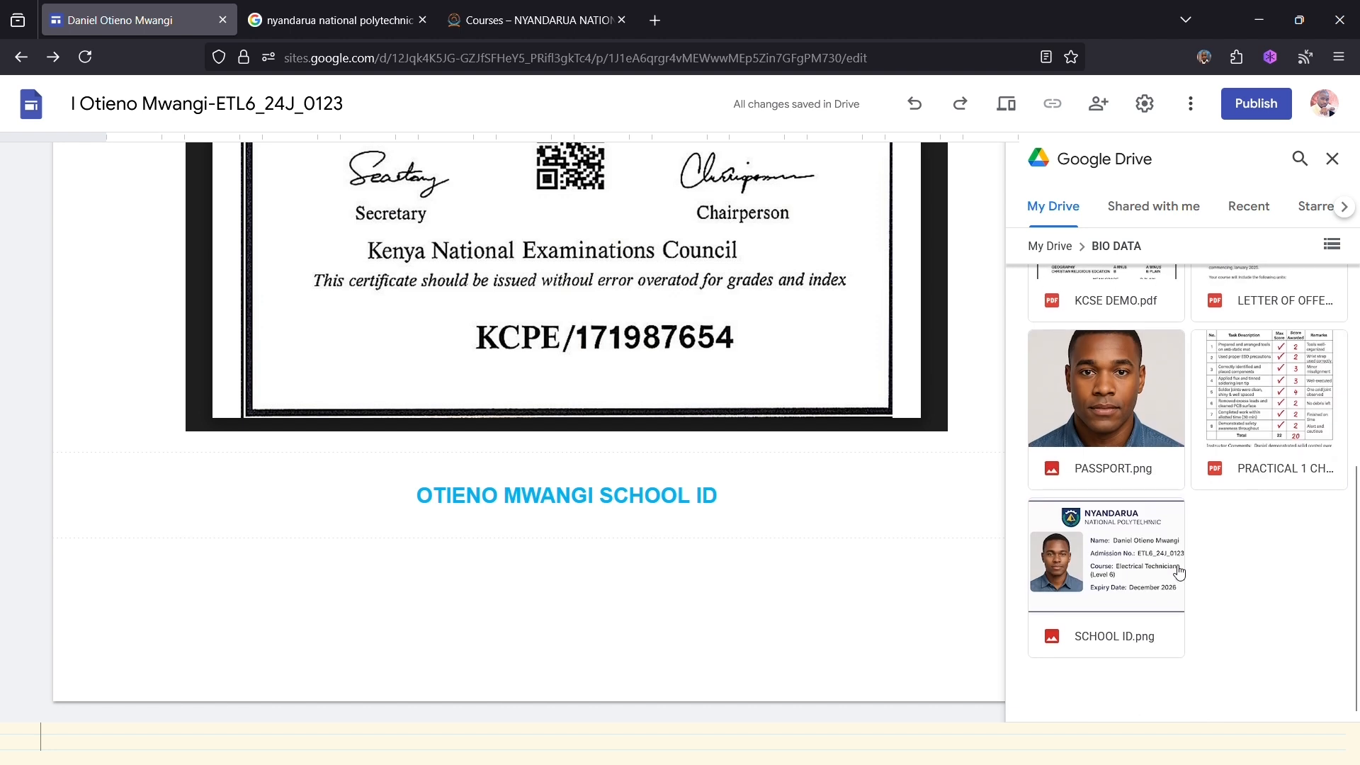
pyautogui.click(1149, 550)
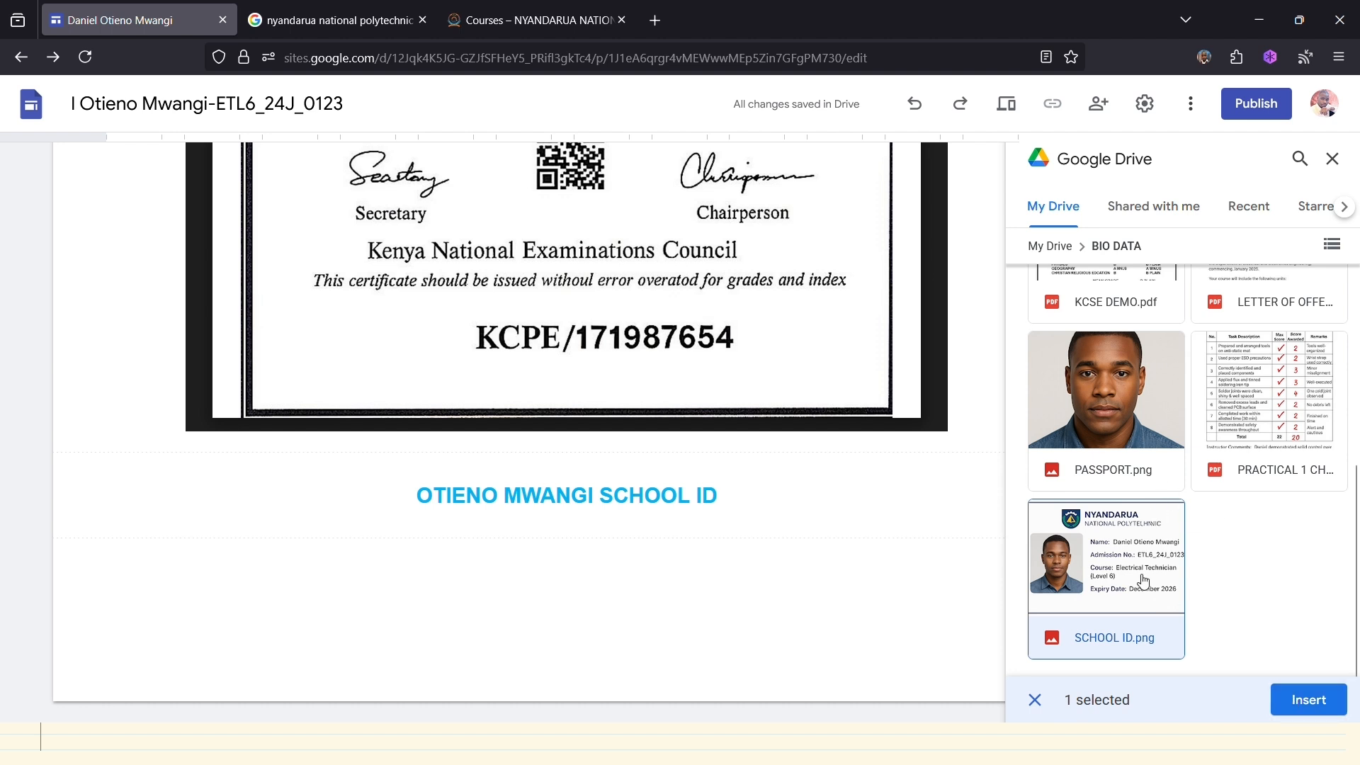
pyautogui.click(1299, 700)
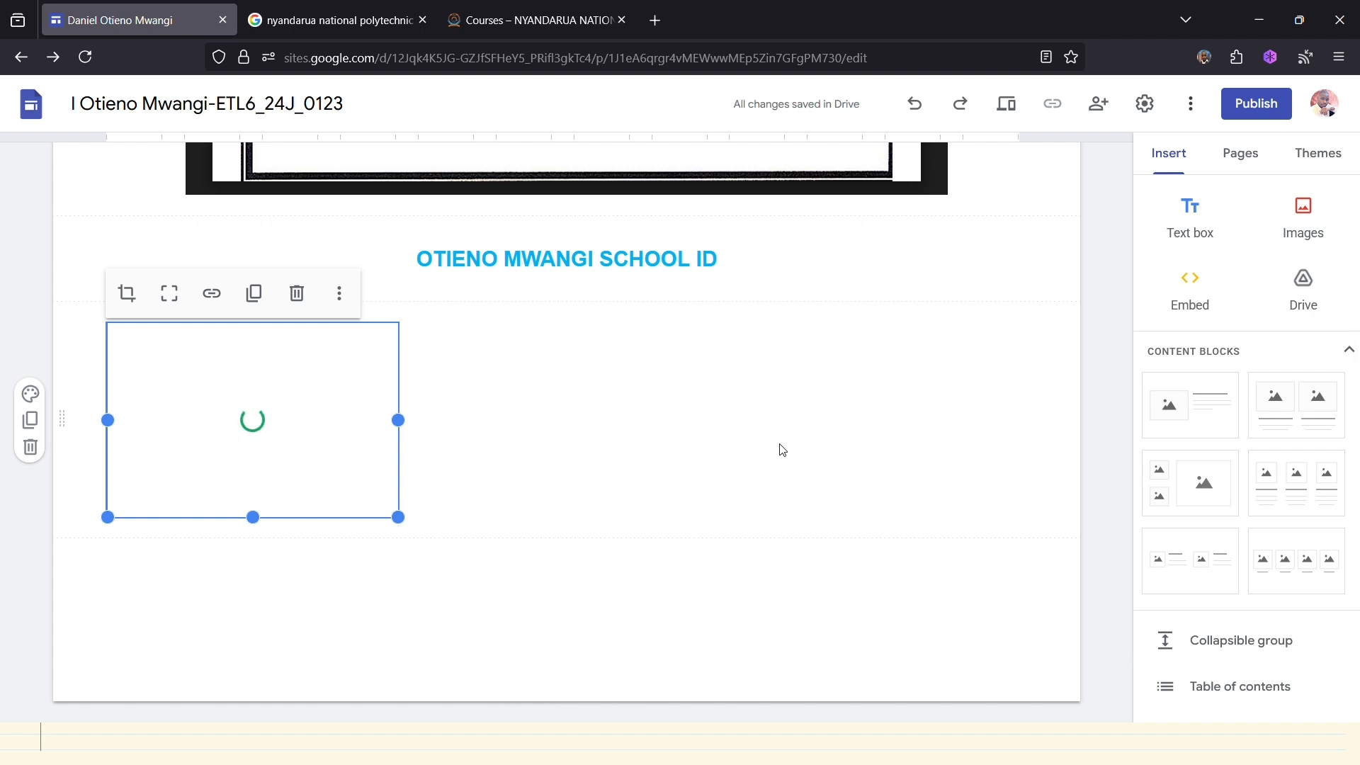
# Centre and enlarge the ID card picture, then drop it so it fills its whole section
pyautogui.moveTo(256, 404); pyautogui.dragTo(596, 422)
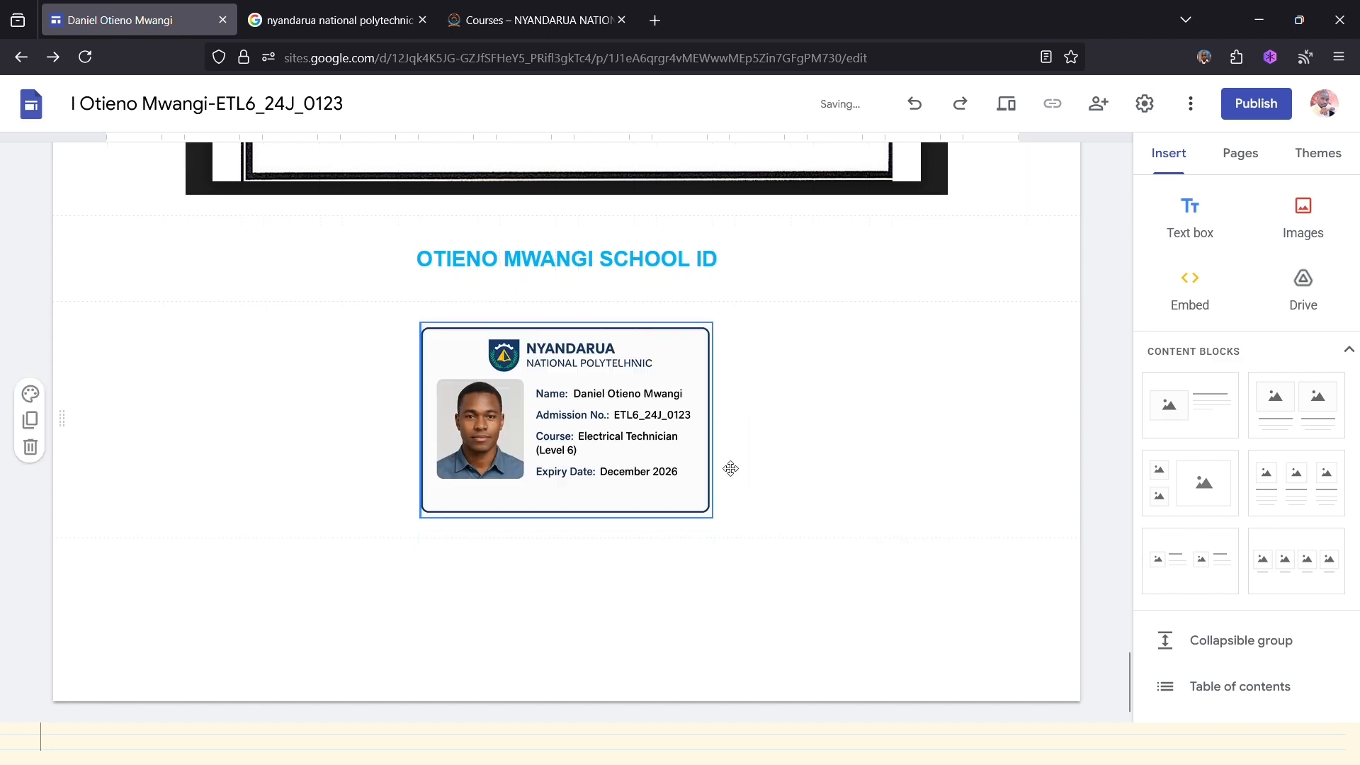
pyautogui.click(677, 469)
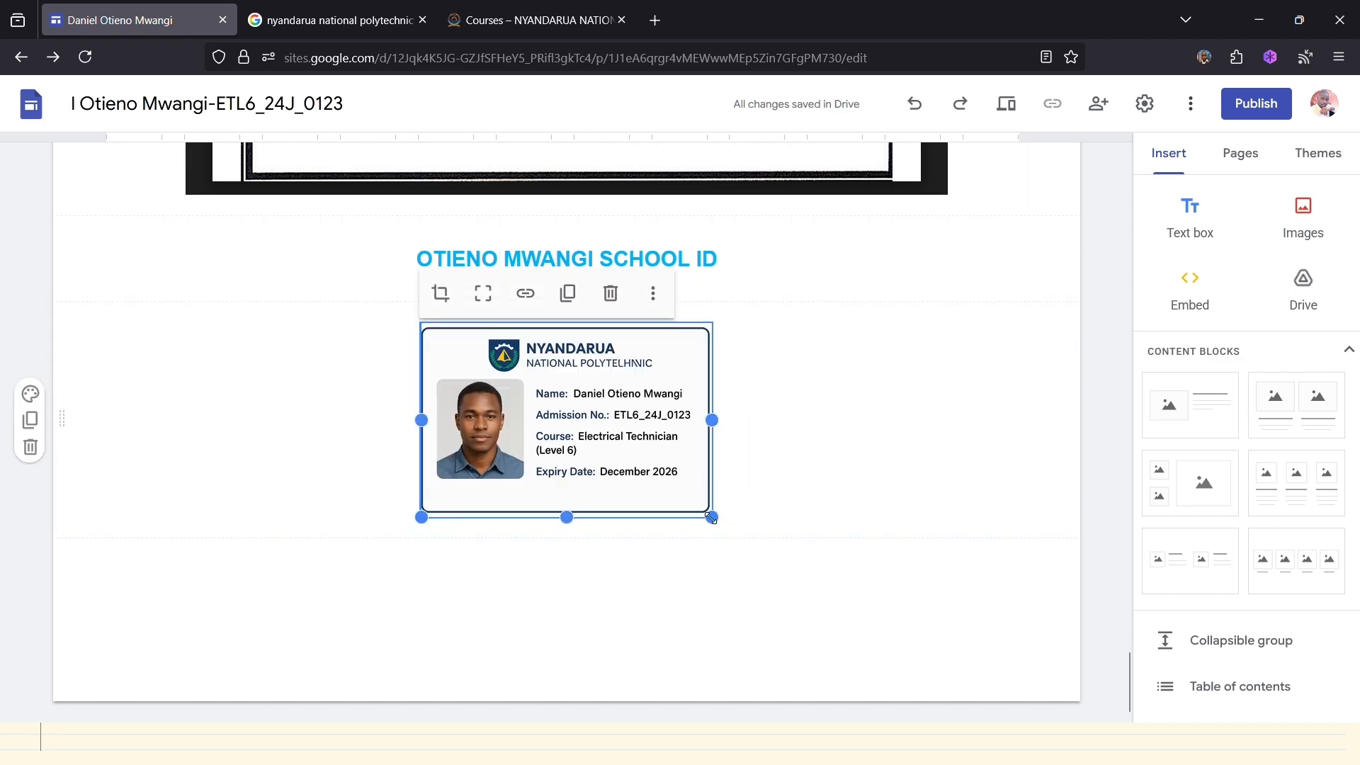
pyautogui.moveTo(712, 518); pyautogui.dragTo(915, 629)
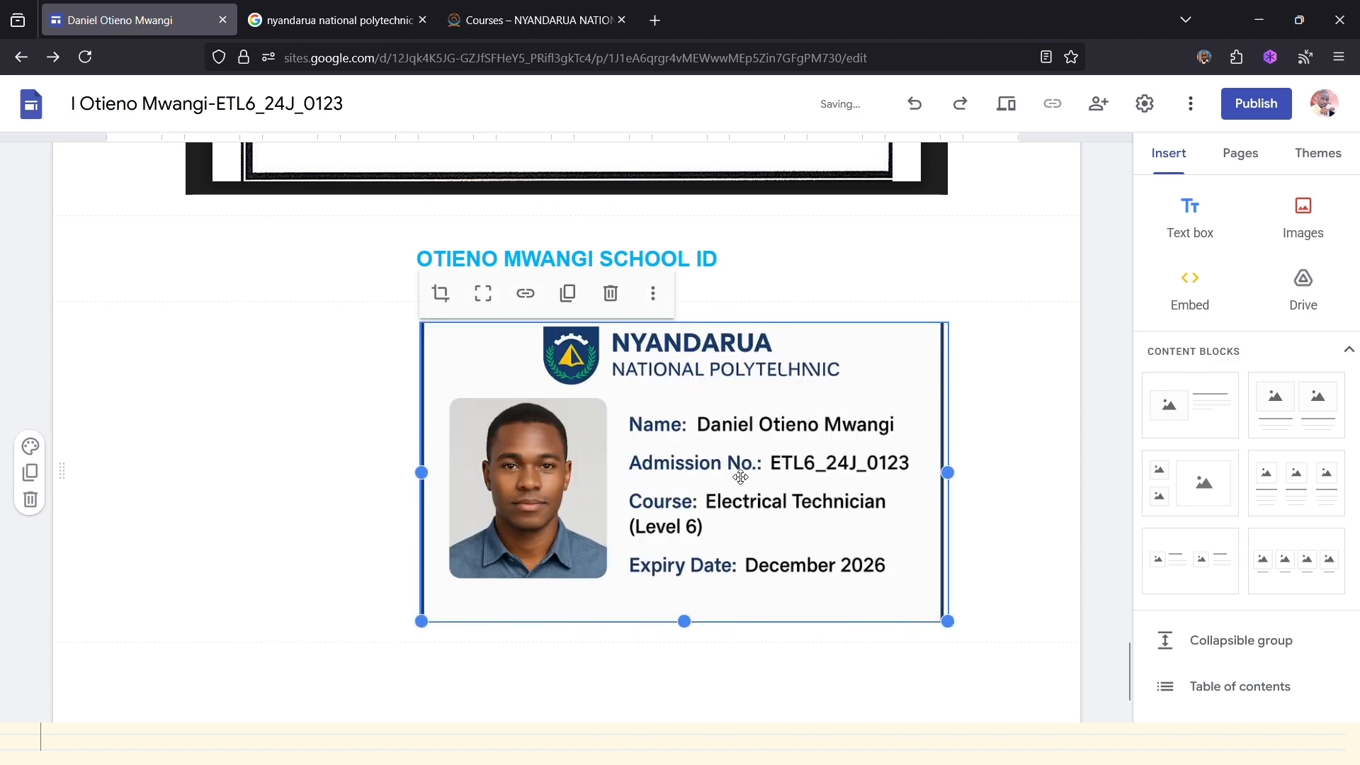
pyautogui.moveTo(641, 475); pyautogui.dragTo(726, 503)
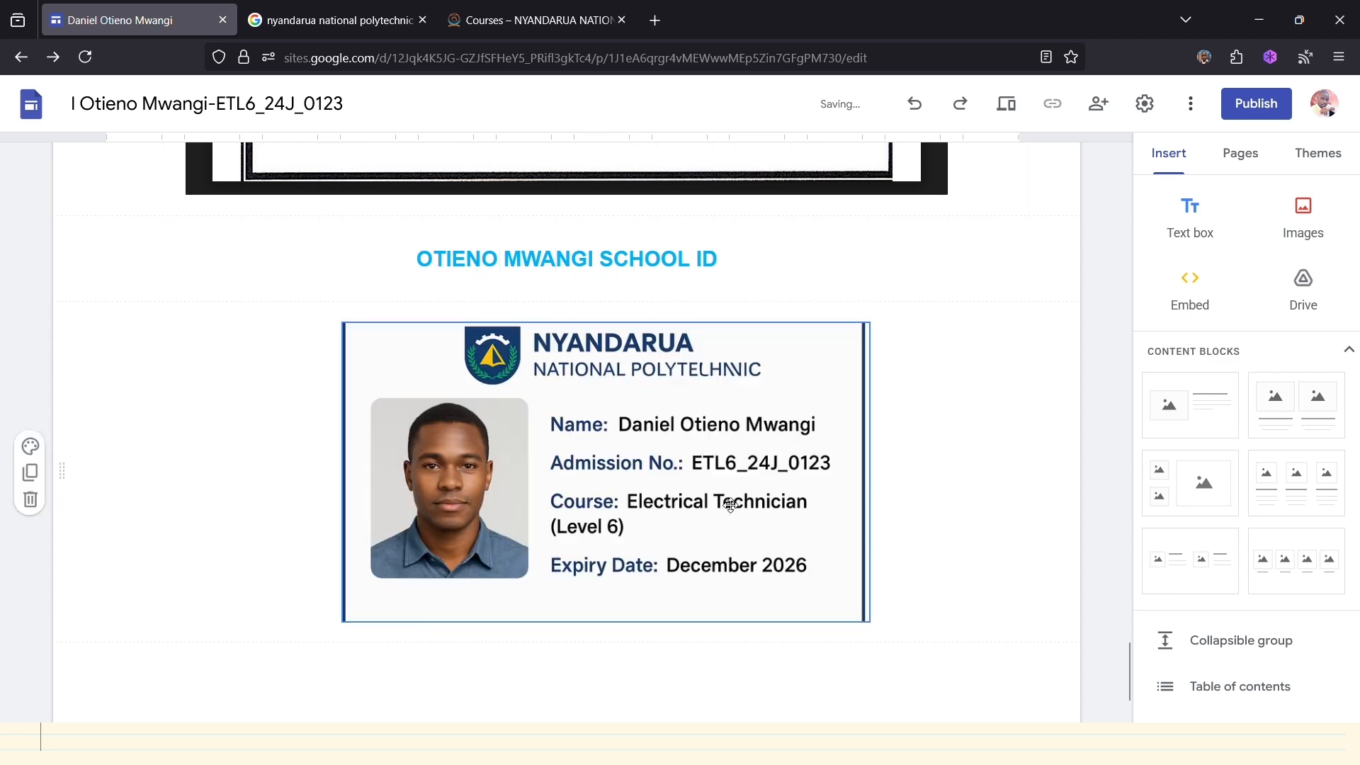
pyautogui.moveTo(603, 494)
pyautogui.mouseDown()
pyautogui.moveTo(523, 498)
pyautogui.moveTo(673, 503)
pyautogui.moveTo(601, 484)
pyautogui.mouseUp()
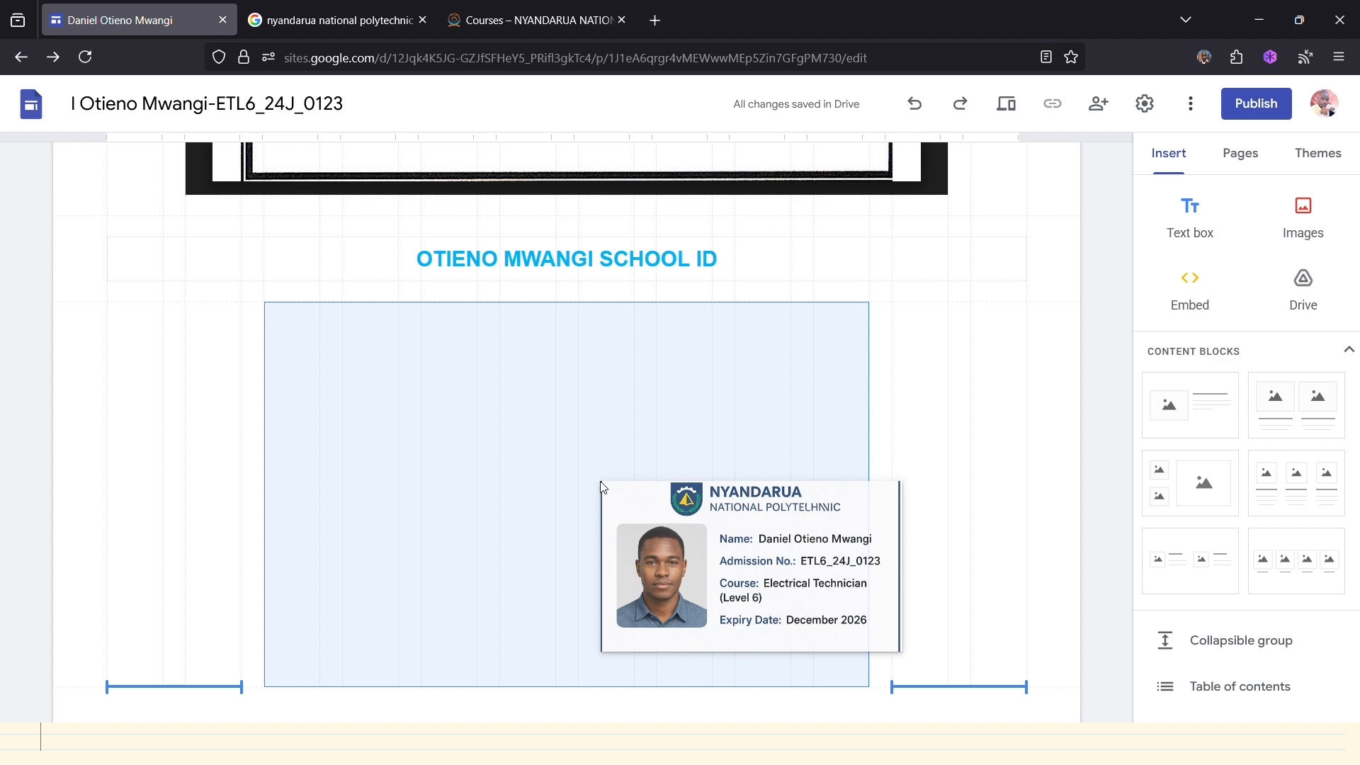
pyautogui.moveTo(601, 485); pyautogui.dragTo(601, 484)
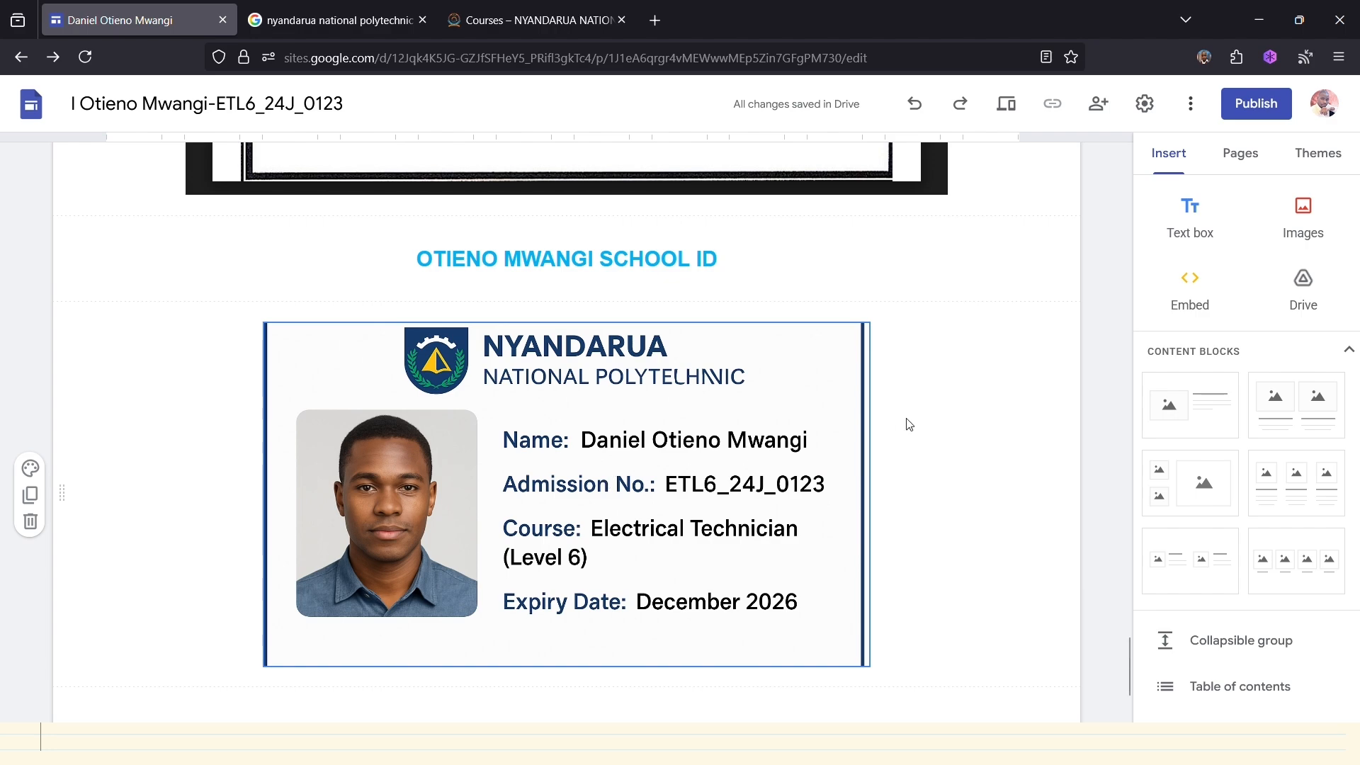
pyautogui.click(918, 700)
pyautogui.scroll(-2, 918, 364)
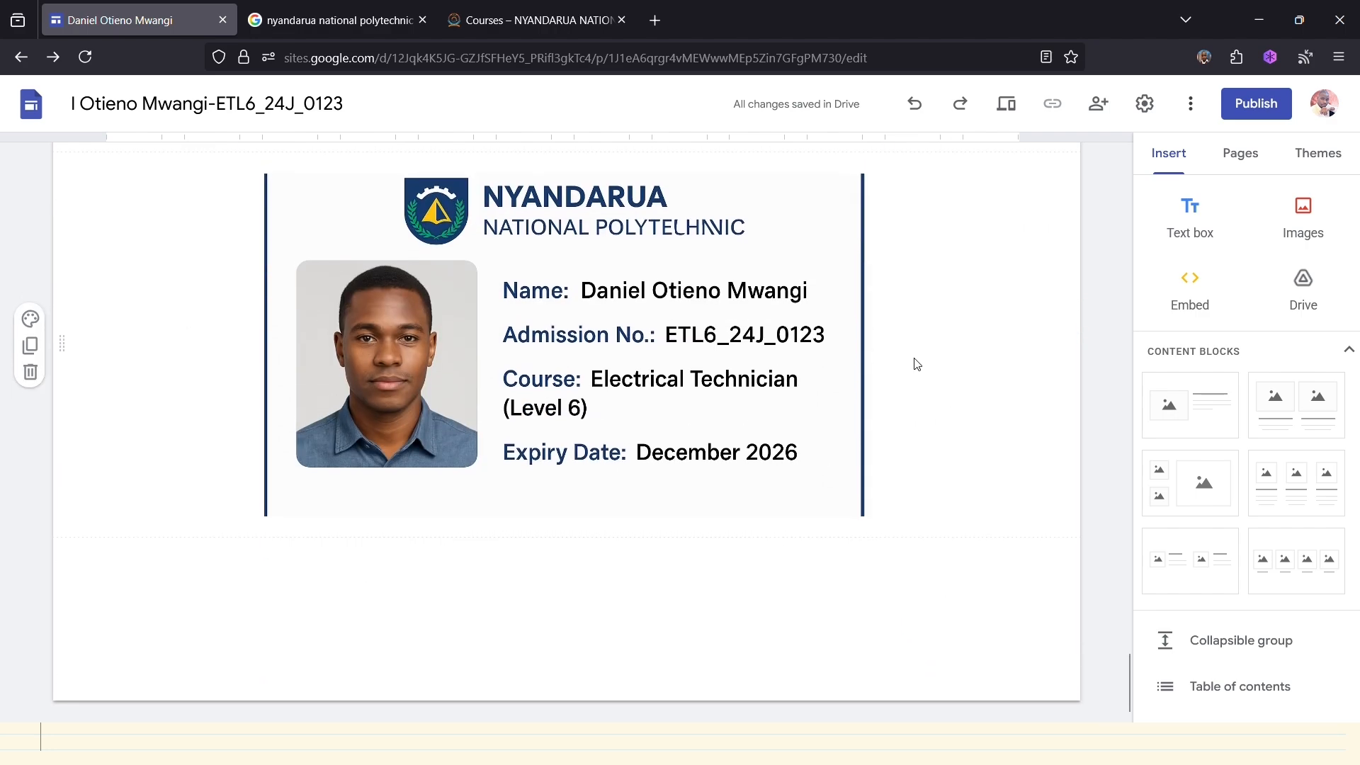
pyautogui.scroll(12, 917, 364)
pyautogui.scroll(15, 914, 364)
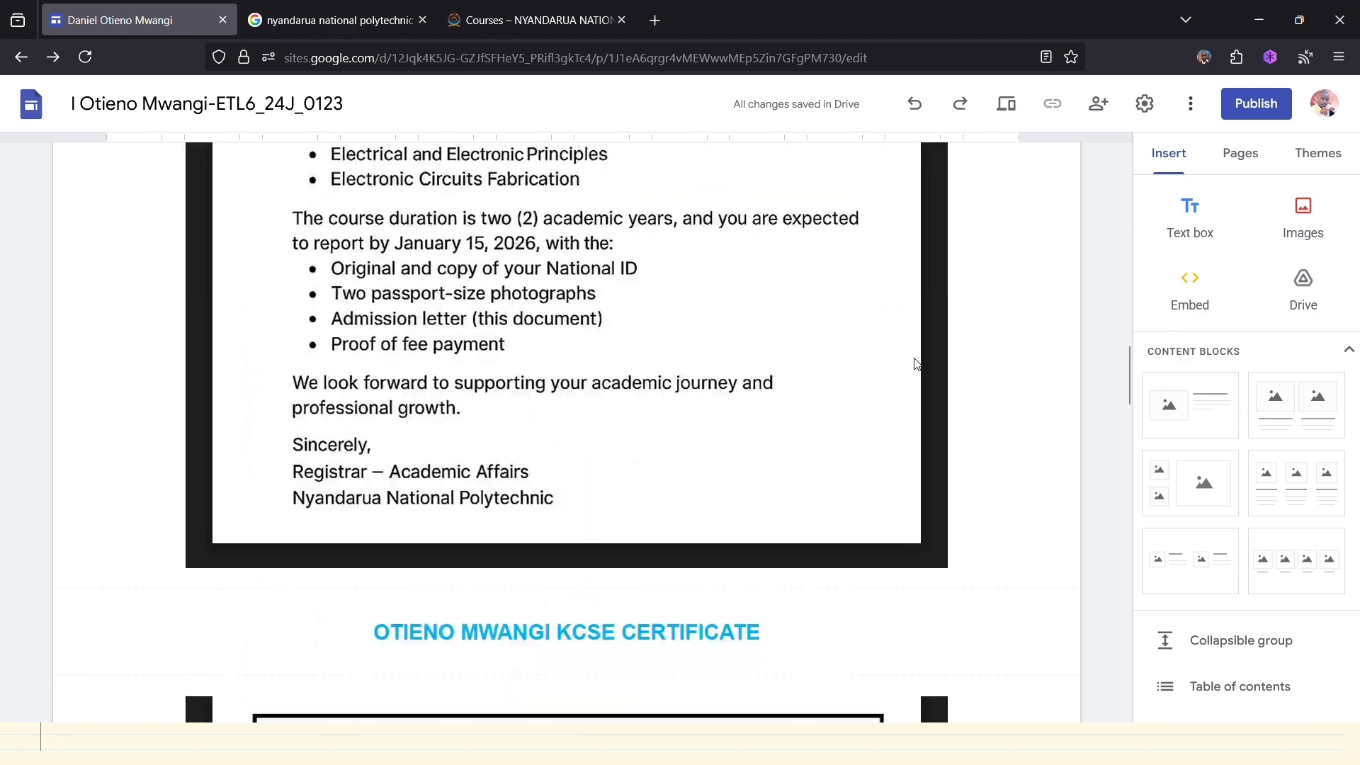
pyautogui.scroll(-12, 914, 364)
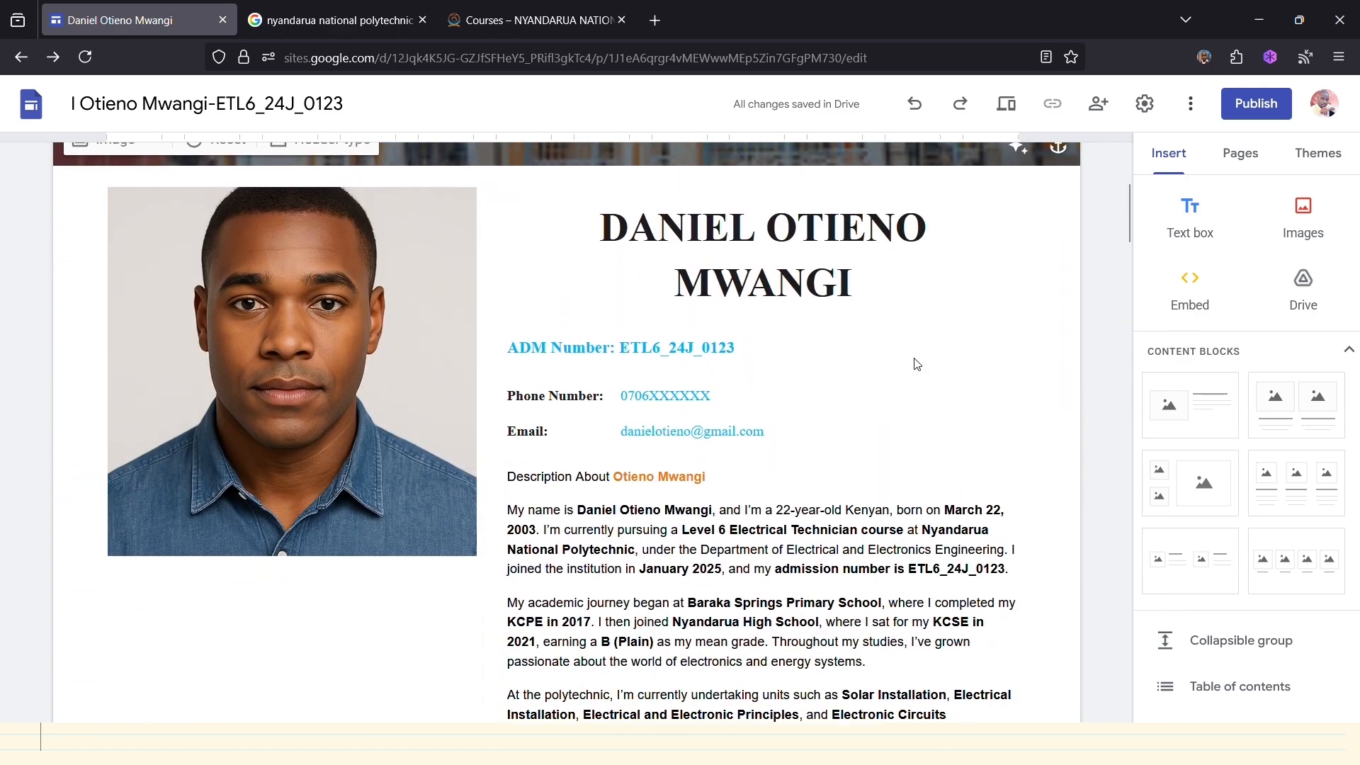
pyautogui.scroll(12, 916, 365)
pyautogui.scroll(-18, 916, 364)
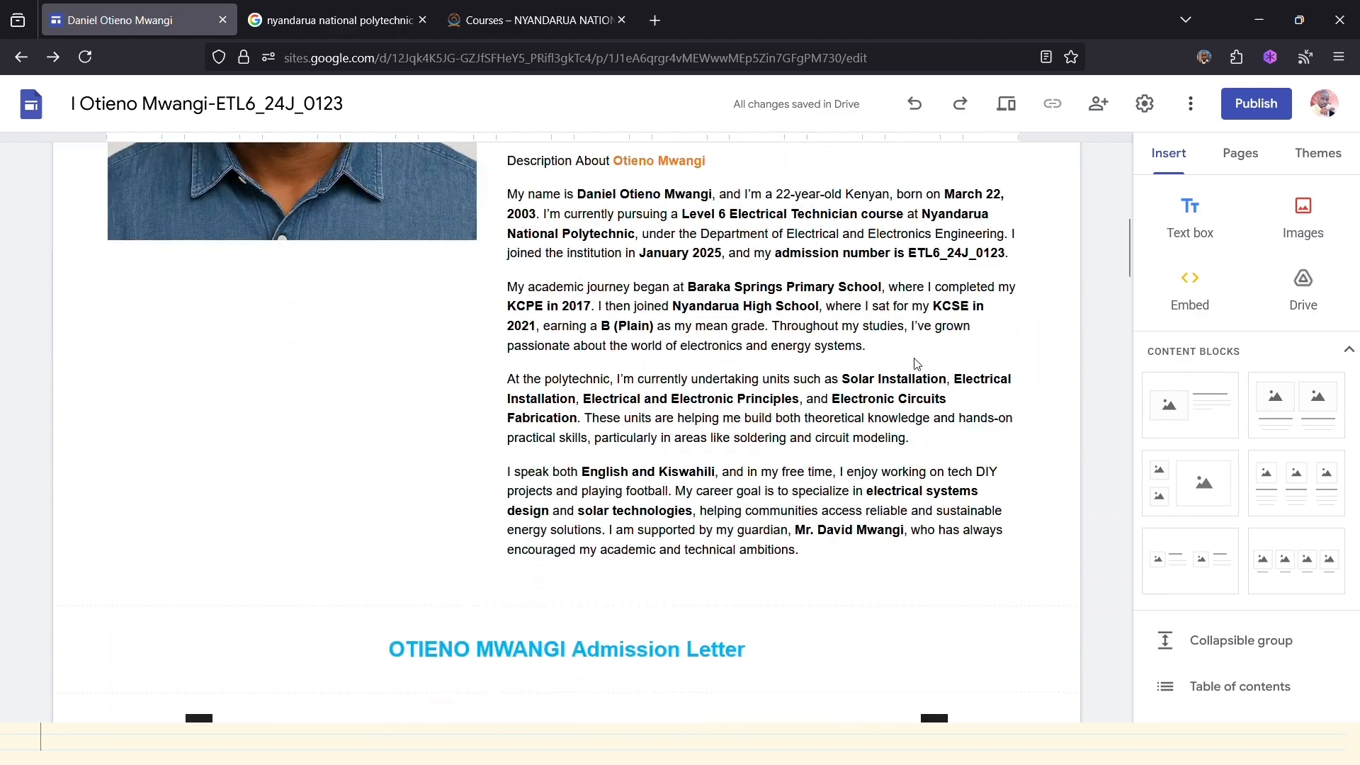
pyautogui.scroll(-15, 915, 361)
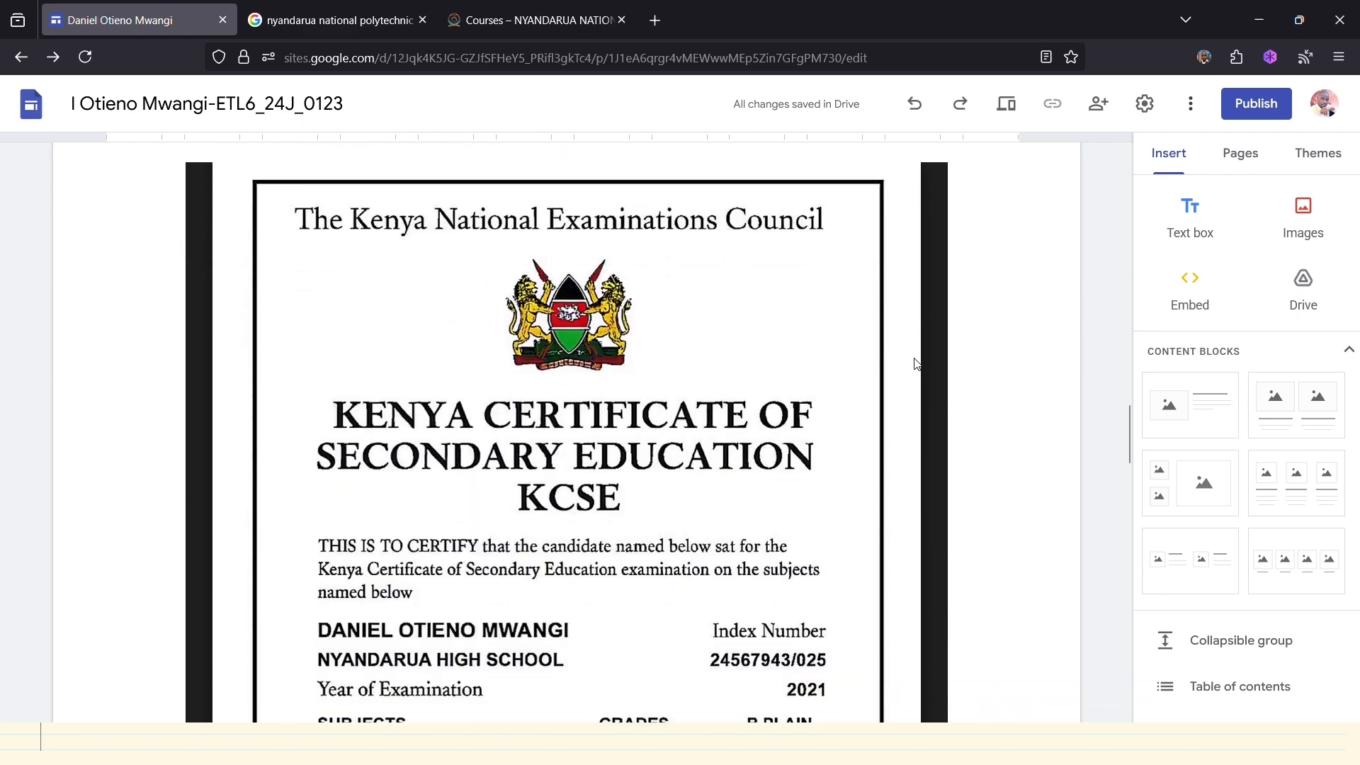
pyautogui.scroll(-14, 914, 358)
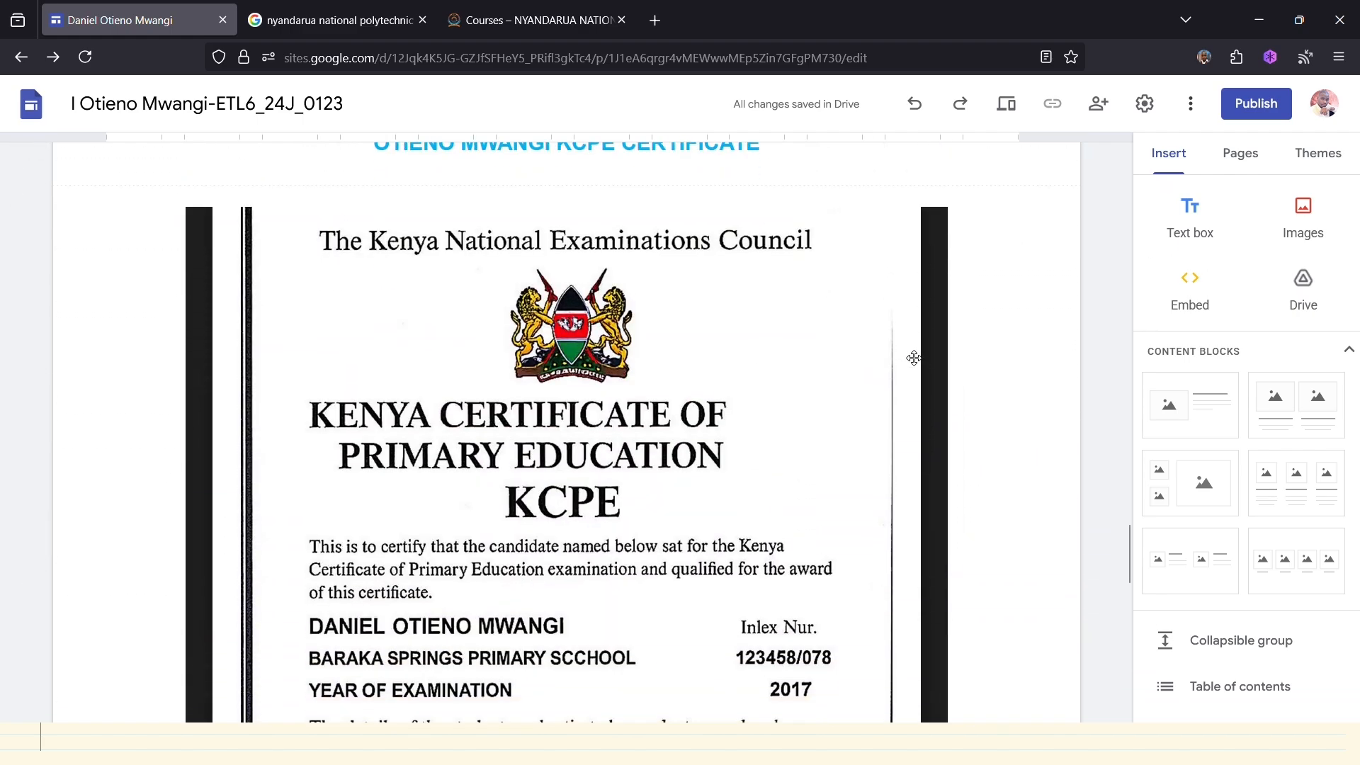
pyautogui.scroll(20, 914, 358)
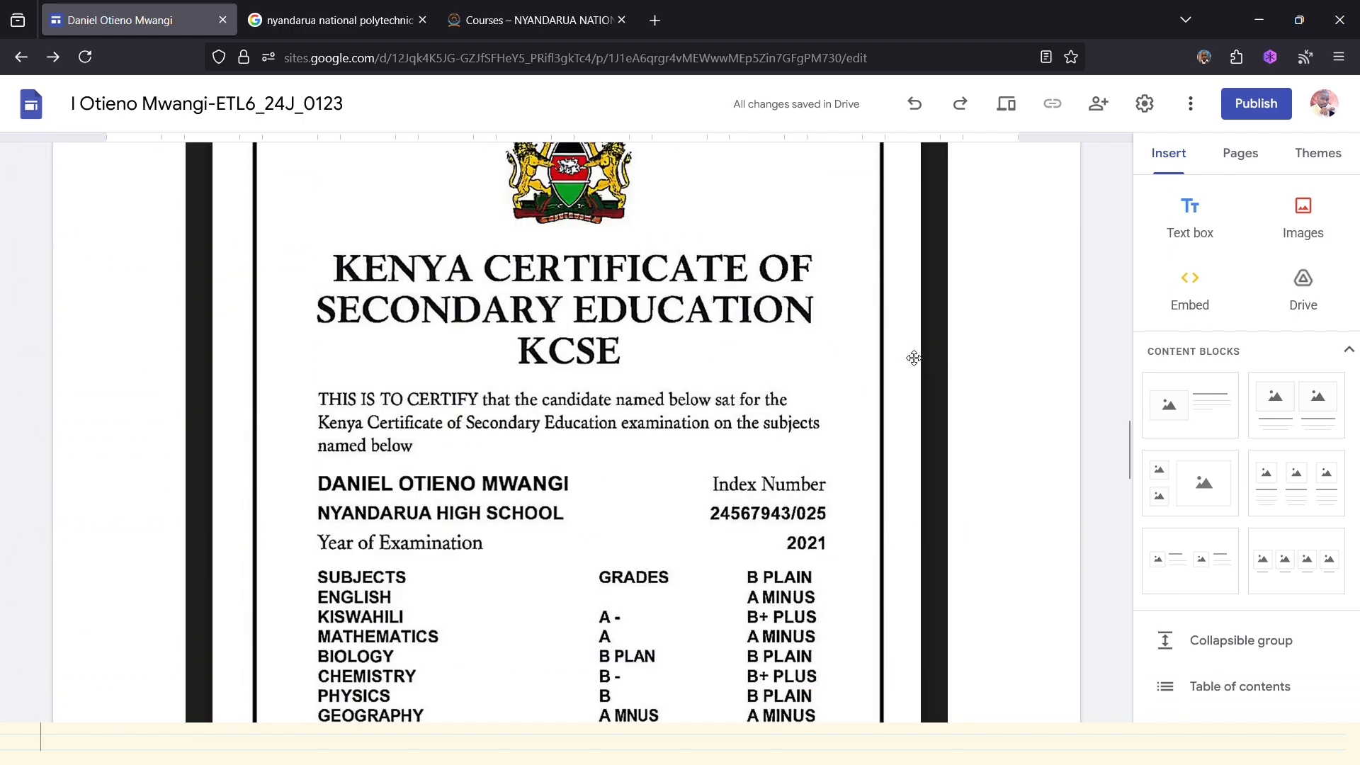
pyautogui.scroll(10, 913, 359)
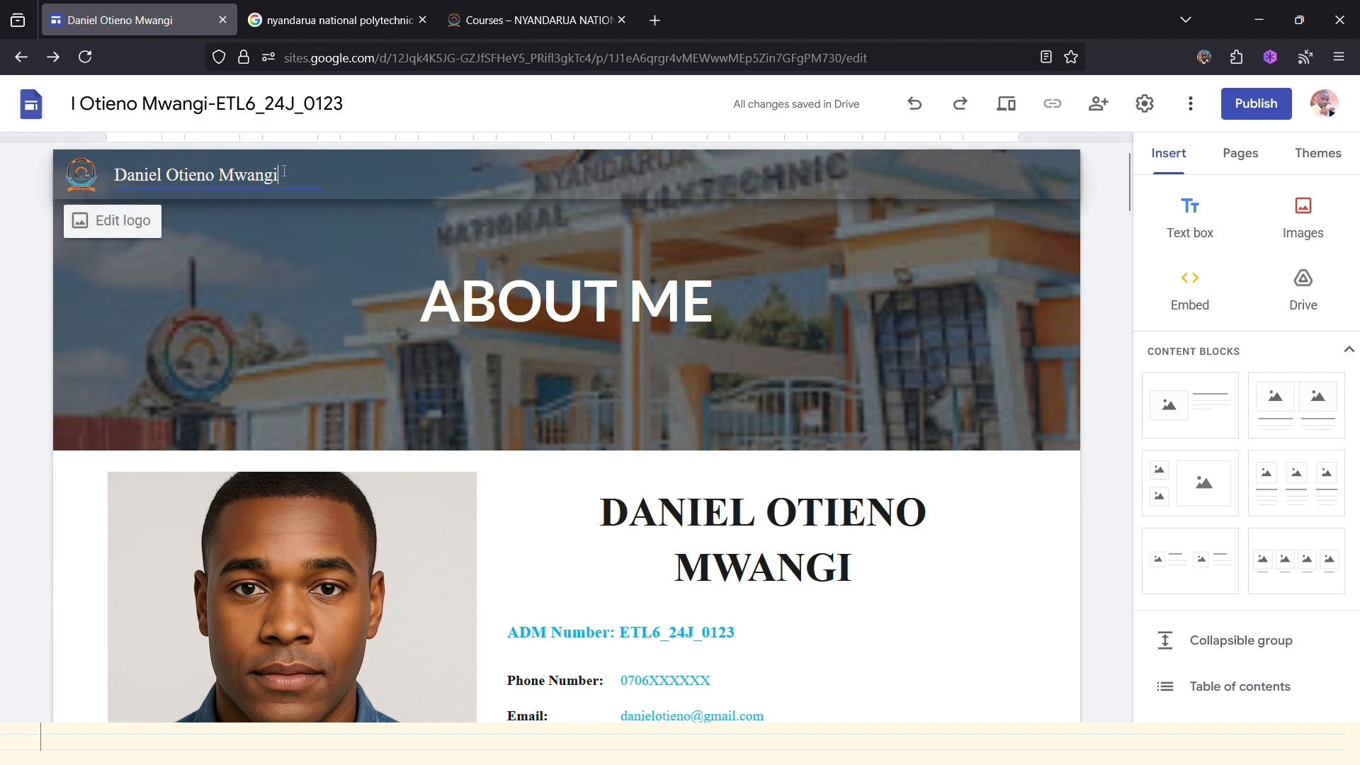
pyautogui.write('OMCBACN')
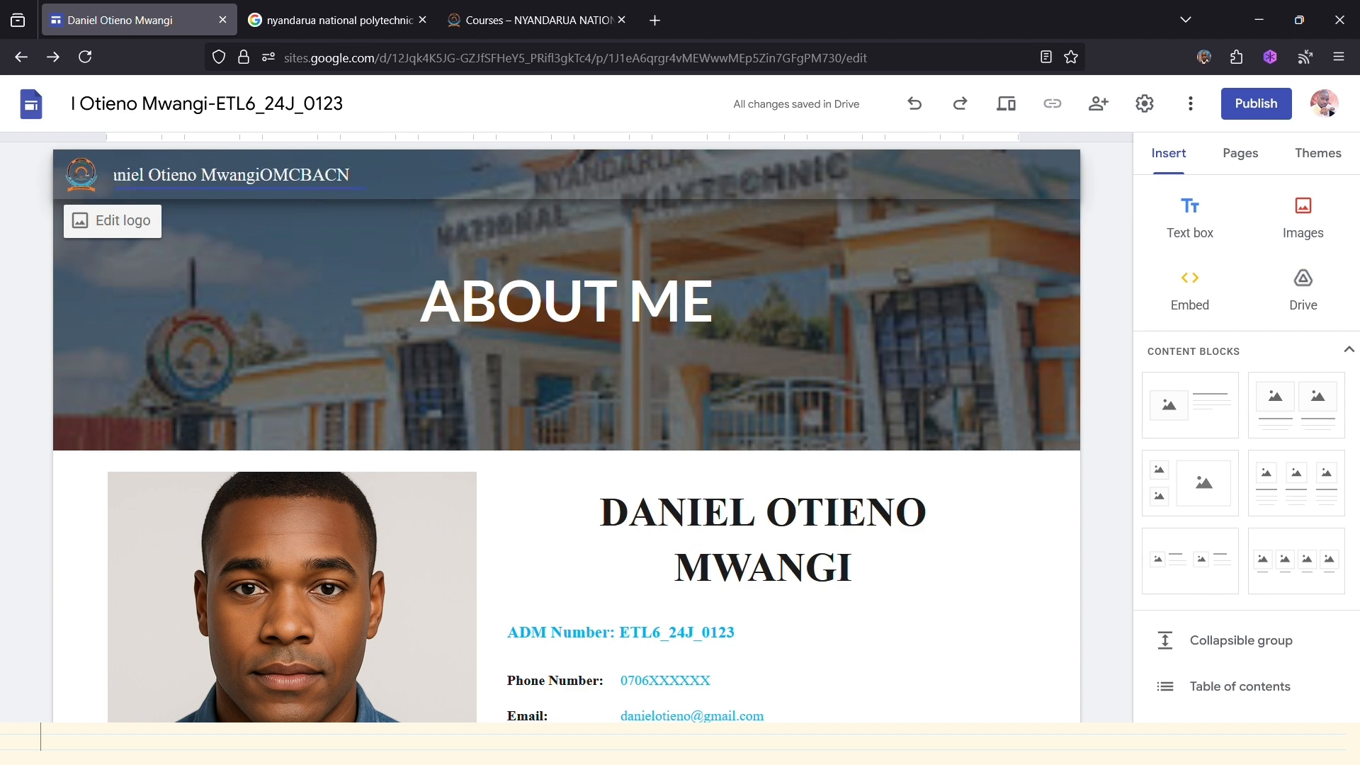
pyautogui.press('BackSpace')
pyautogui.press('BackSpace')
pyautogui.press('BackSpace')
pyautogui.press('BackSpace')
pyautogui.press('BackSpace')
pyautogui.press('BackSpace')
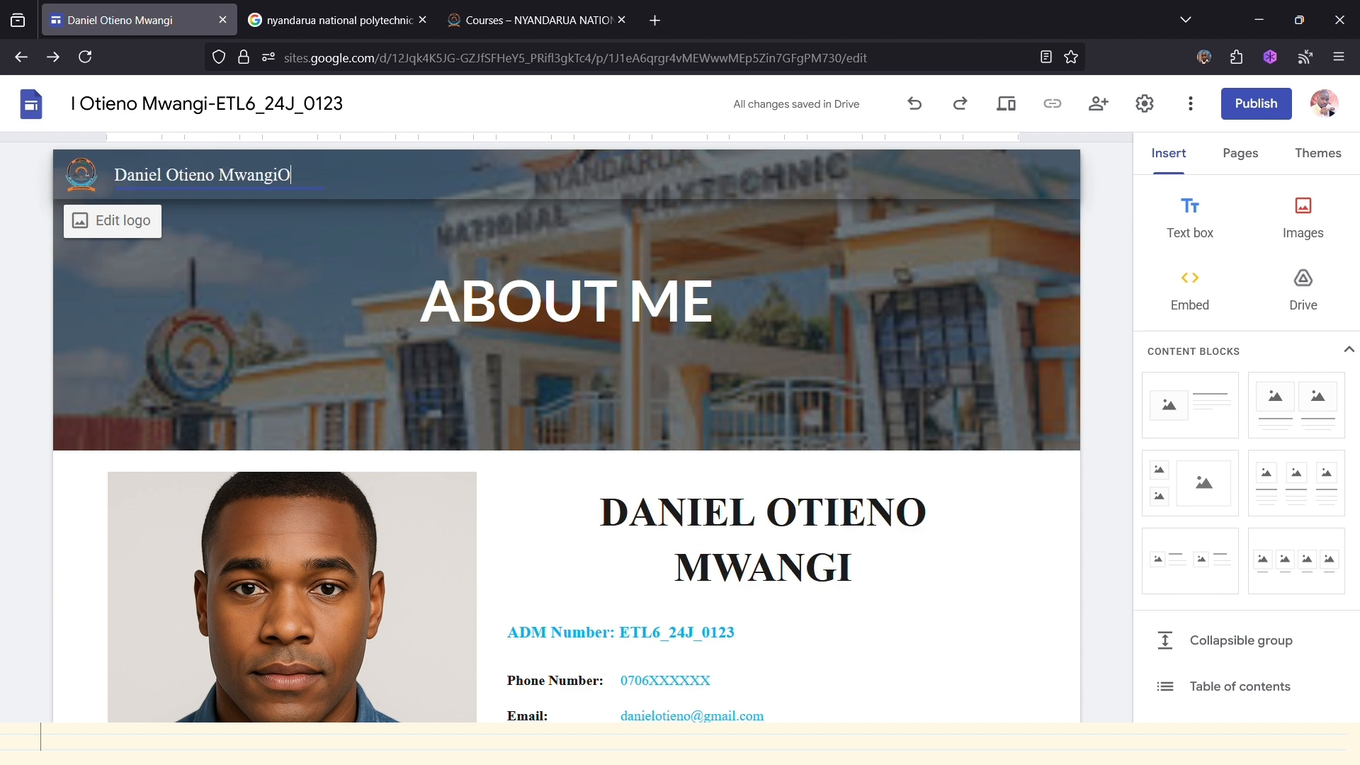
pyautogui.press('BackSpace')
pyautogui.write('-MCLSMC S')
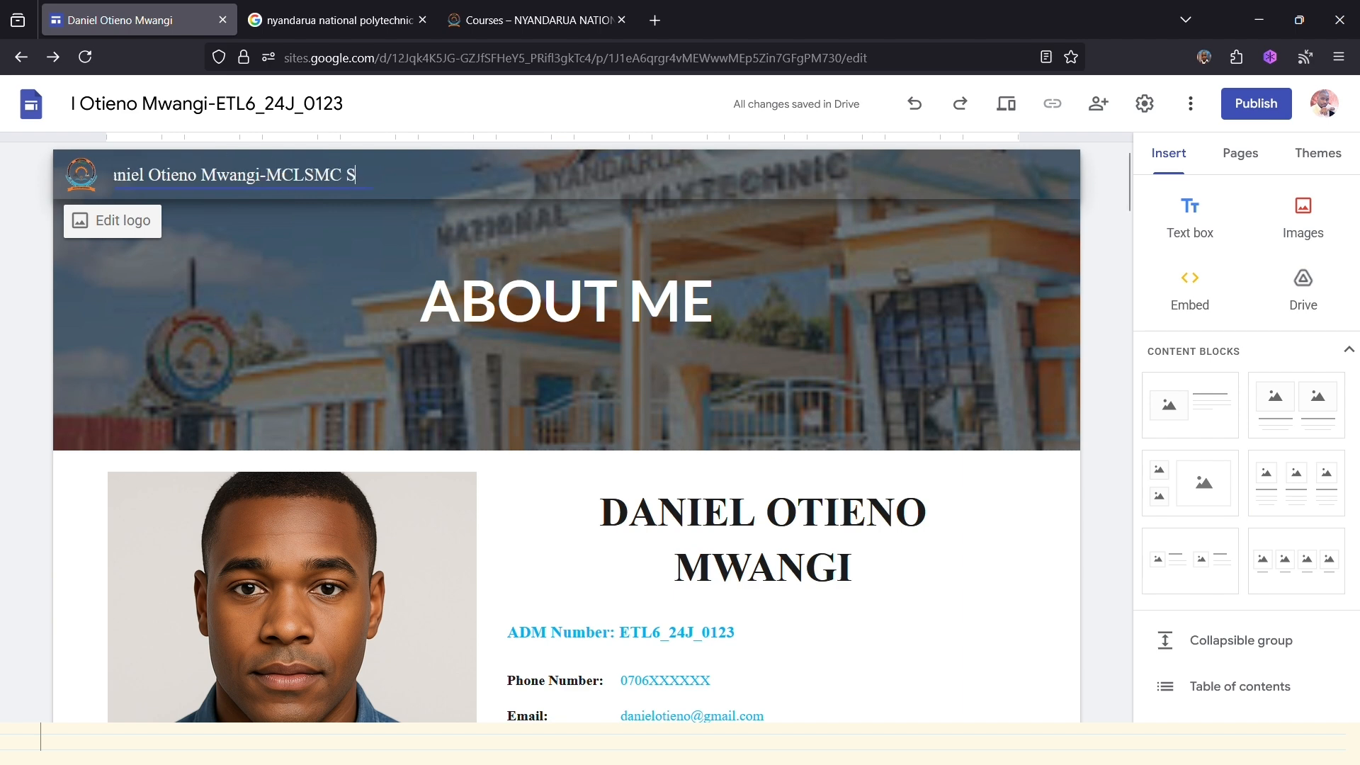
pyautogui.write('KC')
pyautogui.press('BackSpace')
pyautogui.press('BackSpace')
pyautogui.press('BackSpace')
pyautogui.press('BackSpace')
pyautogui.press('BackSpace')
pyautogui.press('BackSpace')
pyautogui.press('BackSpace')
pyautogui.press('BackSpace')
pyautogui.press('BackSpace')
pyautogui.press('BackSpace')
pyautogui.press('BackSpace')
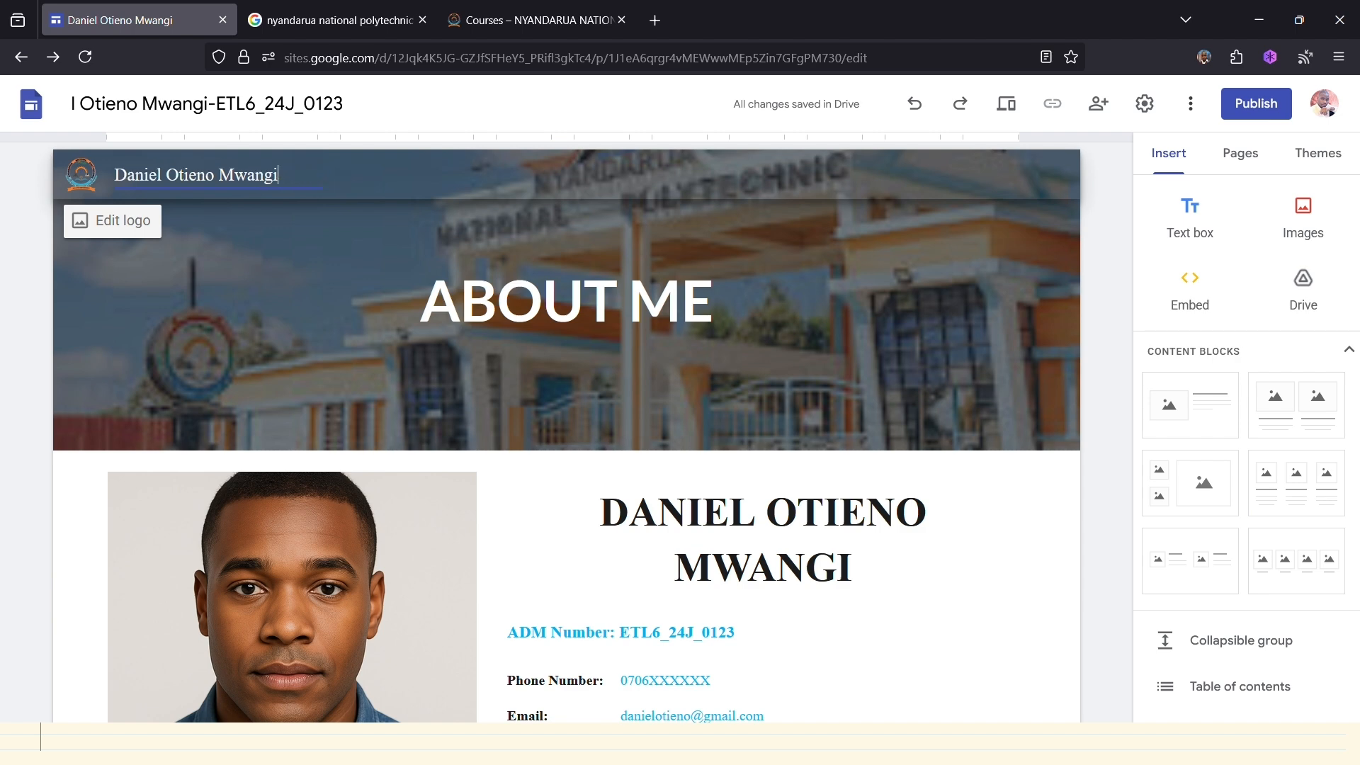
pyautogui.moveTo(112, 299)
pyautogui.scroll(-3, 1097, 509)
pyautogui.scroll(-1, 1097, 508)
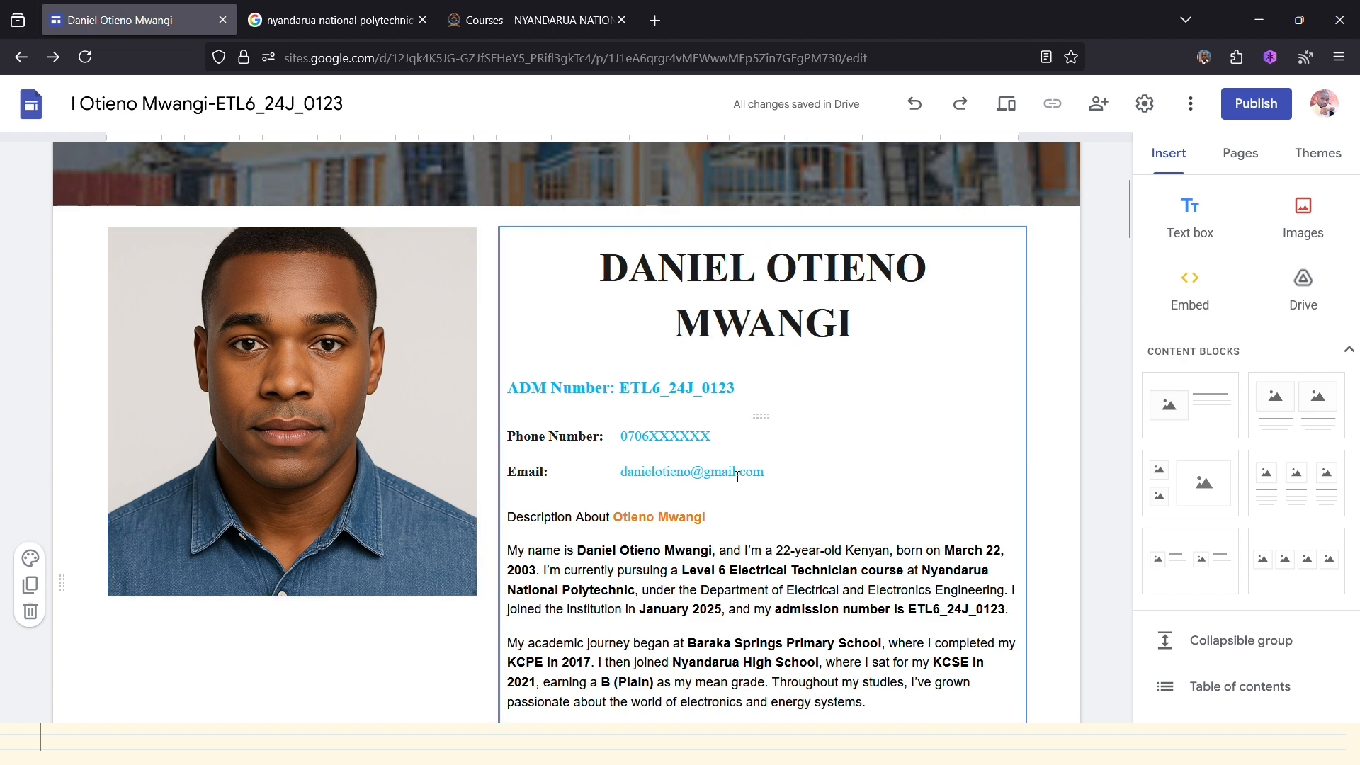
pyautogui.click(722, 273)
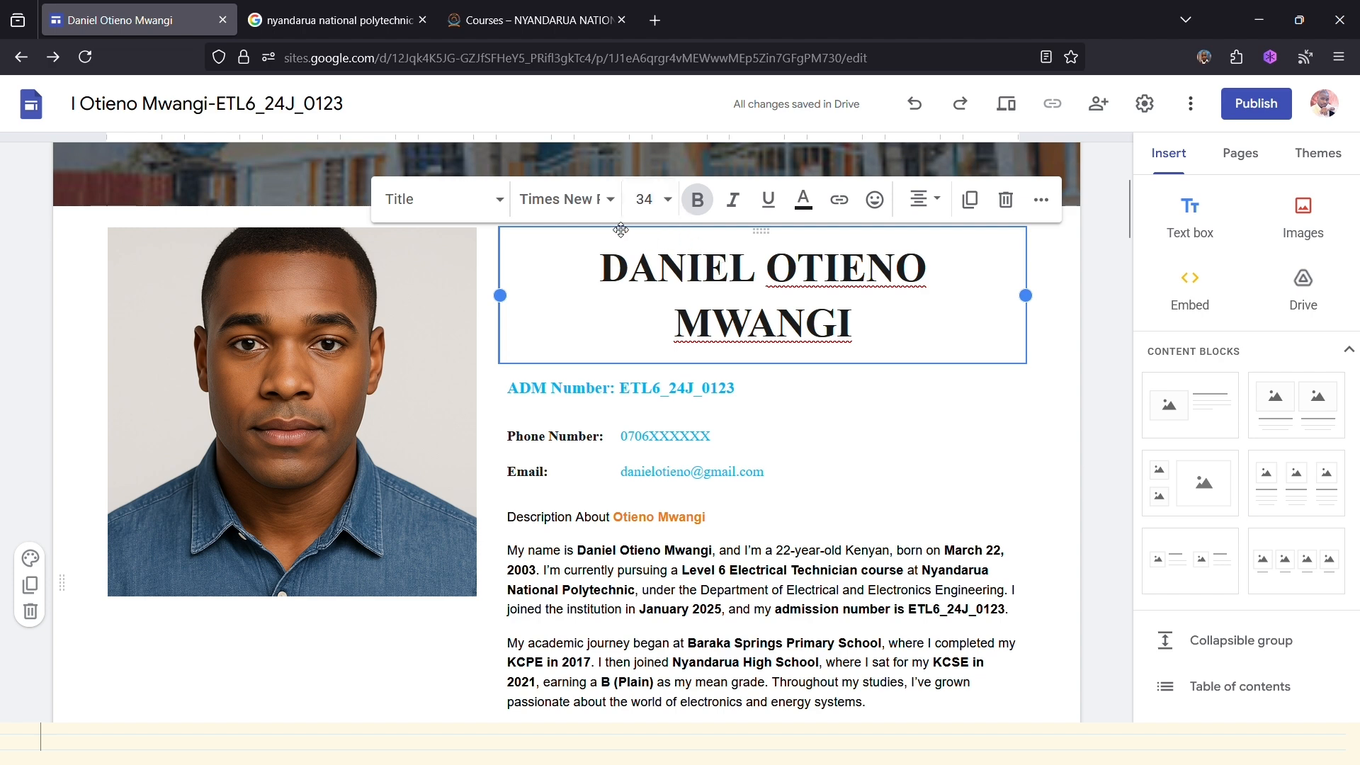
pyautogui.click(807, 207)
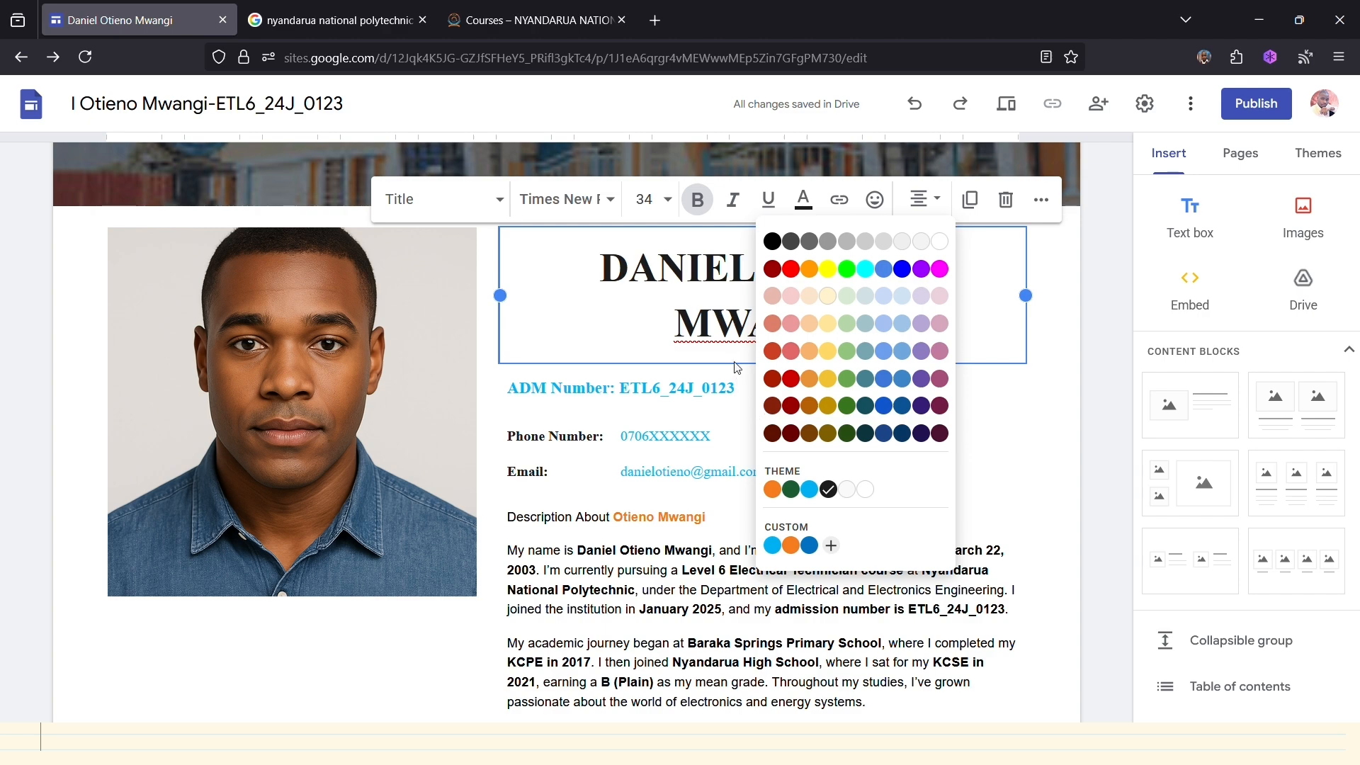
pyautogui.click(1013, 503)
pyautogui.scroll(-3, 1018, 502)
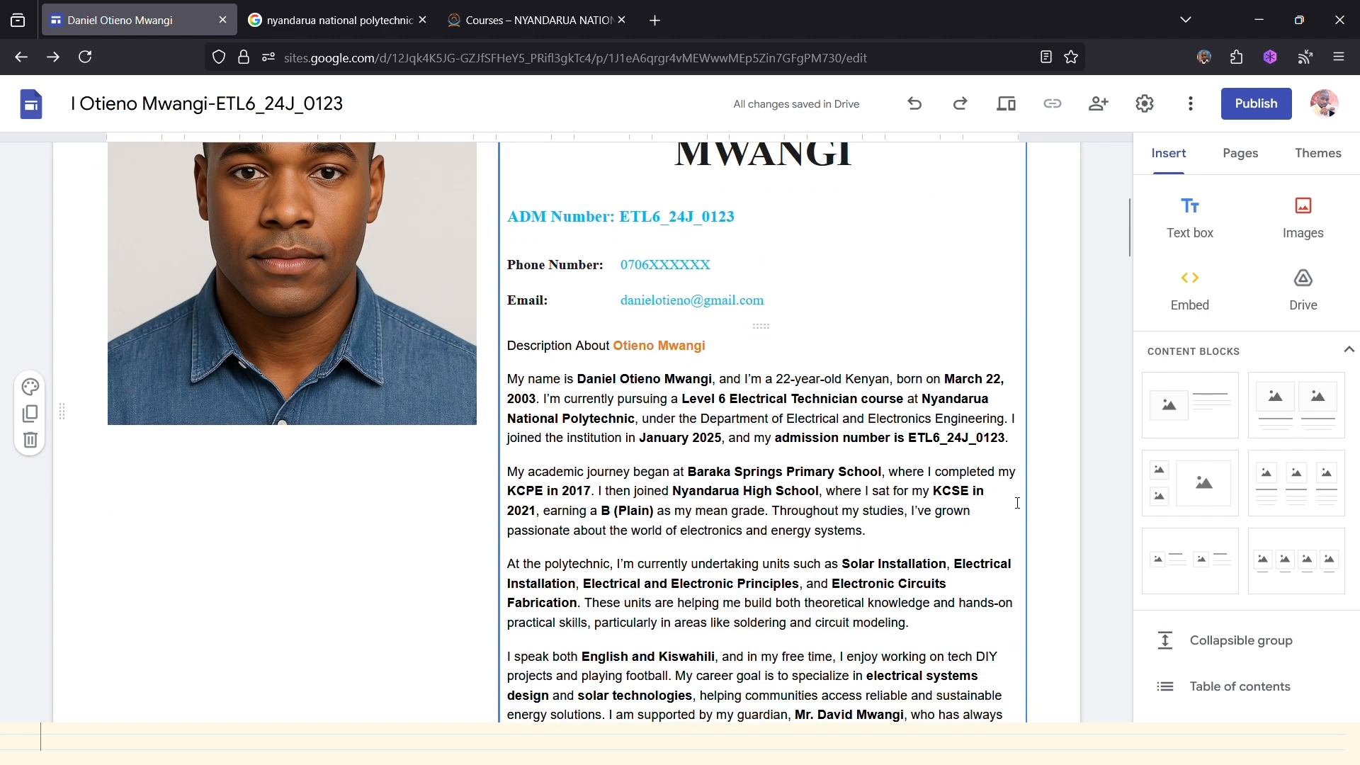
pyautogui.scroll(-8, 1018, 503)
pyautogui.scroll(7, 1017, 503)
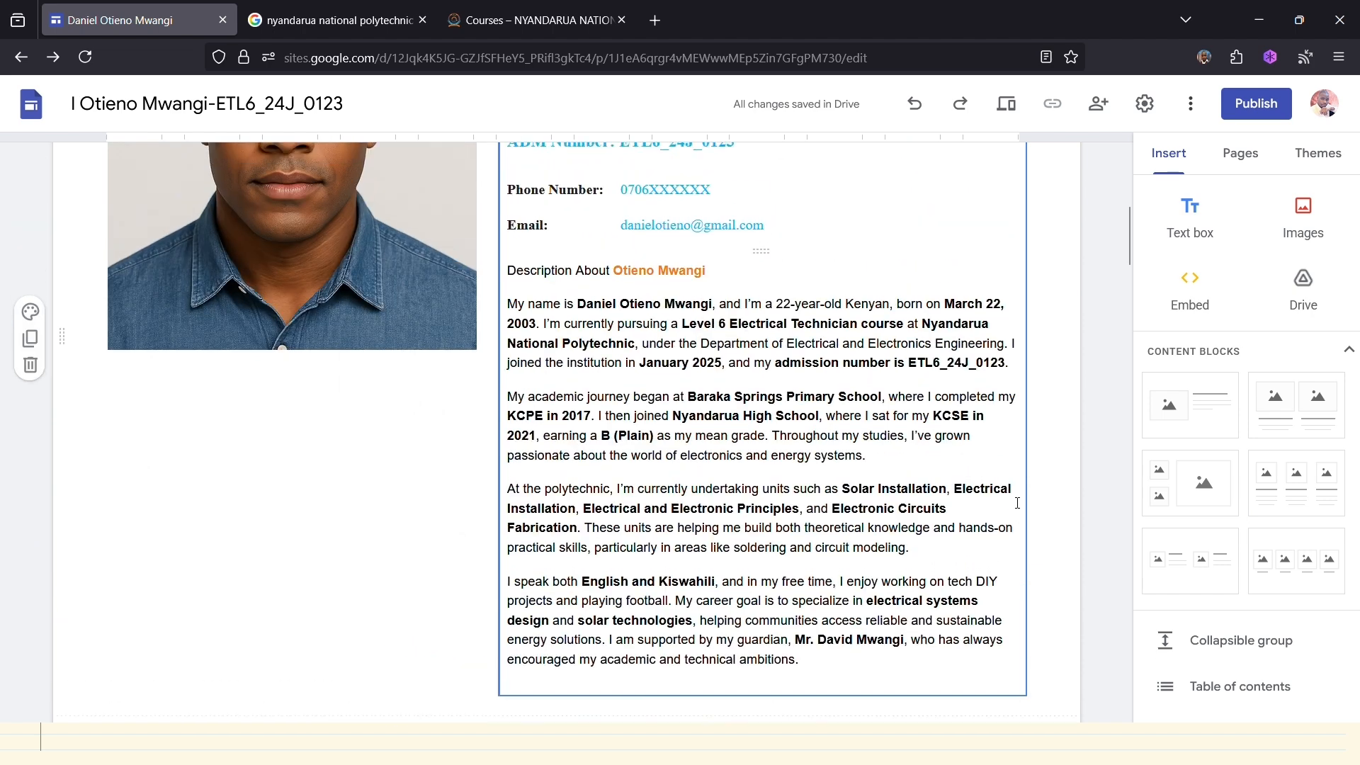
pyautogui.scroll(2, 1018, 503)
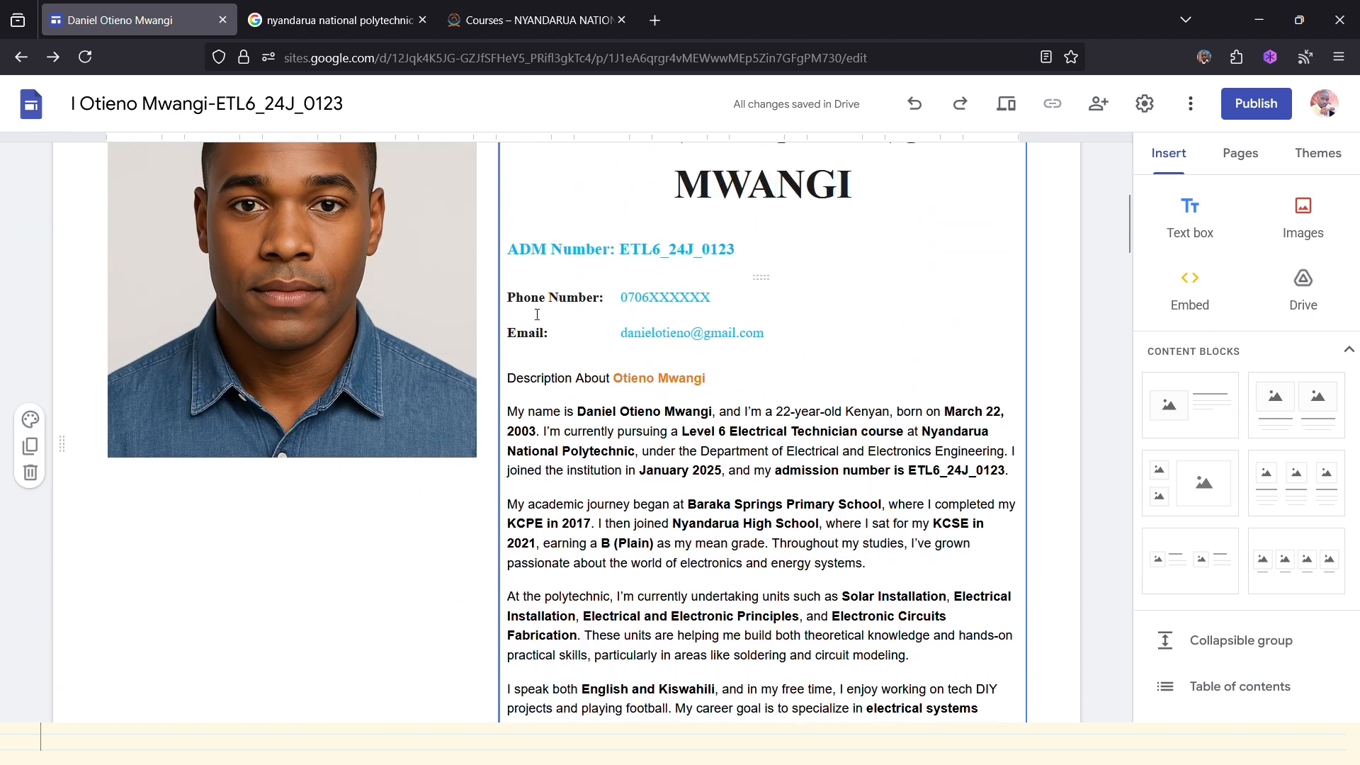
pyautogui.scroll(-12, 728, 375)
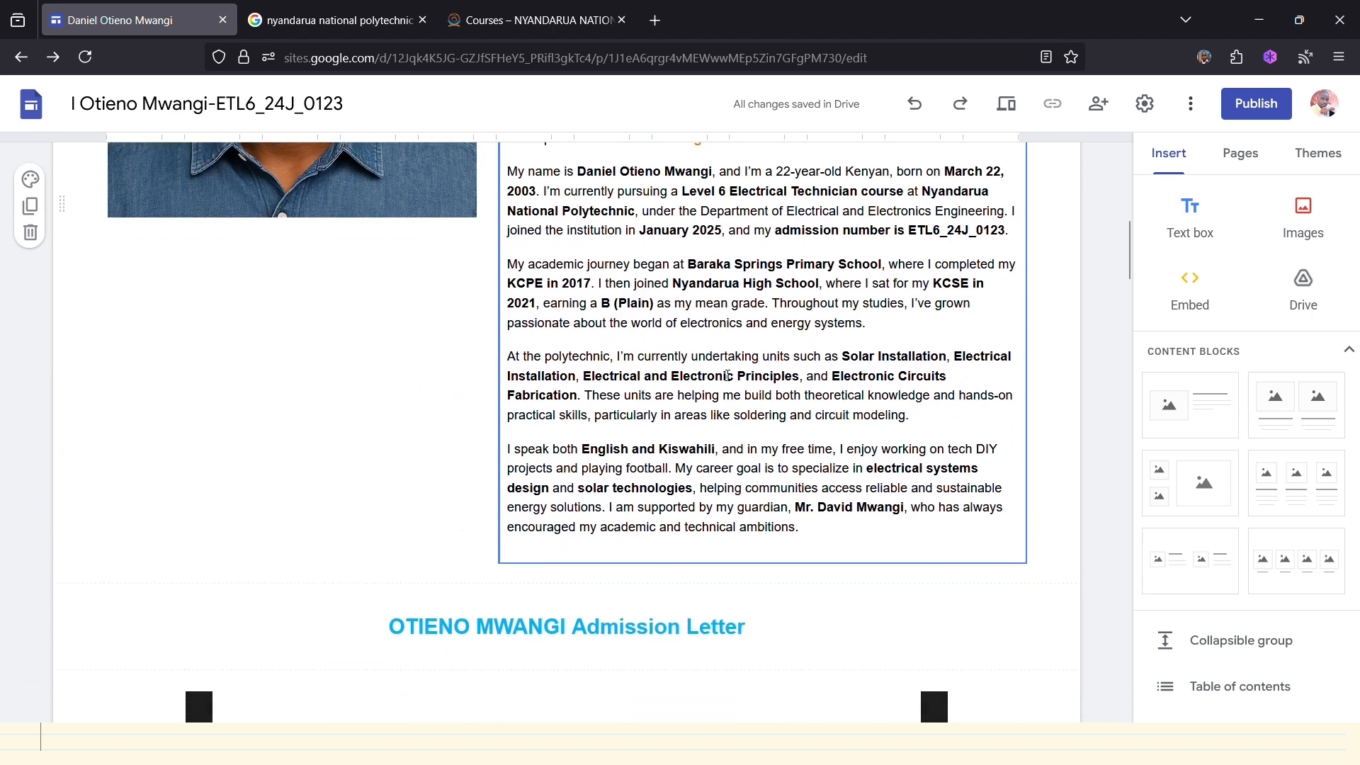
pyautogui.scroll(-2, 728, 375)
pyautogui.scroll(3, 728, 375)
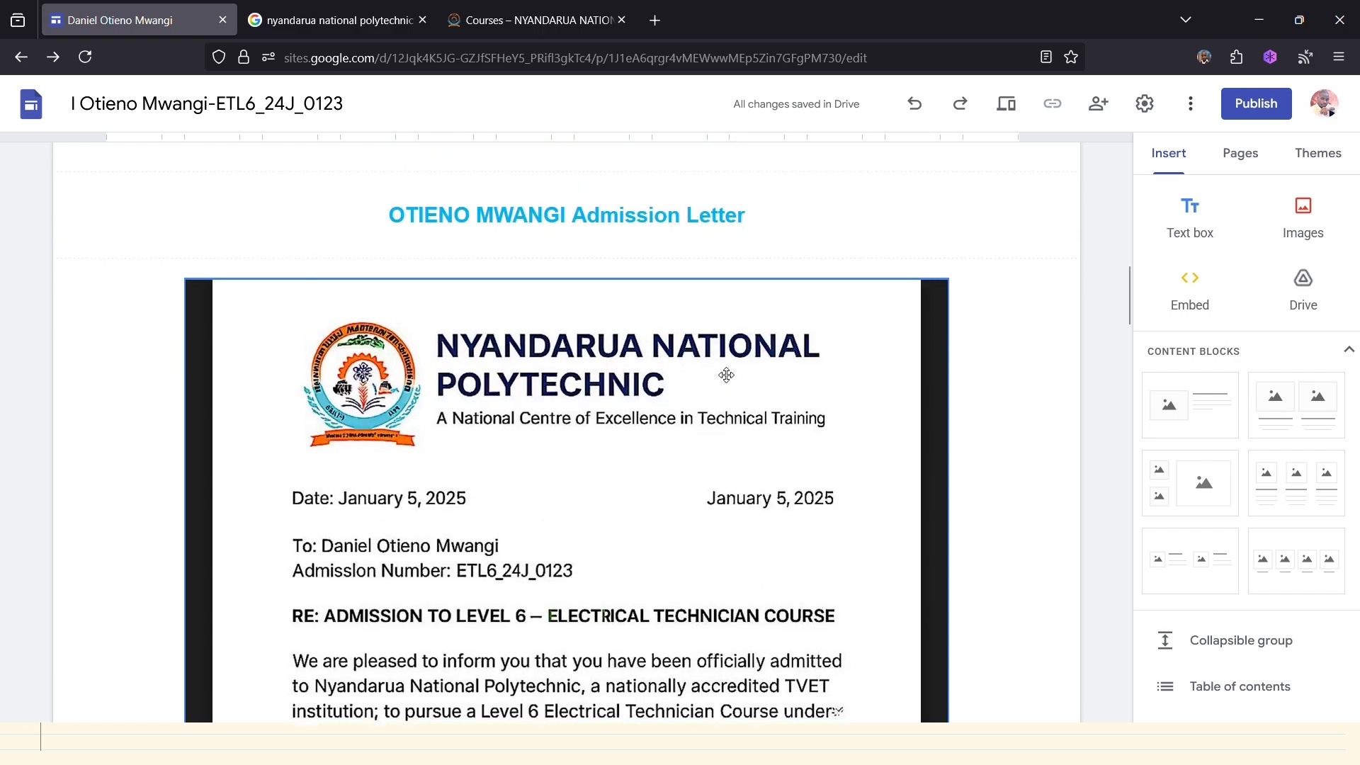
pyautogui.scroll(-4, 728, 376)
pyautogui.scroll(-9, 727, 375)
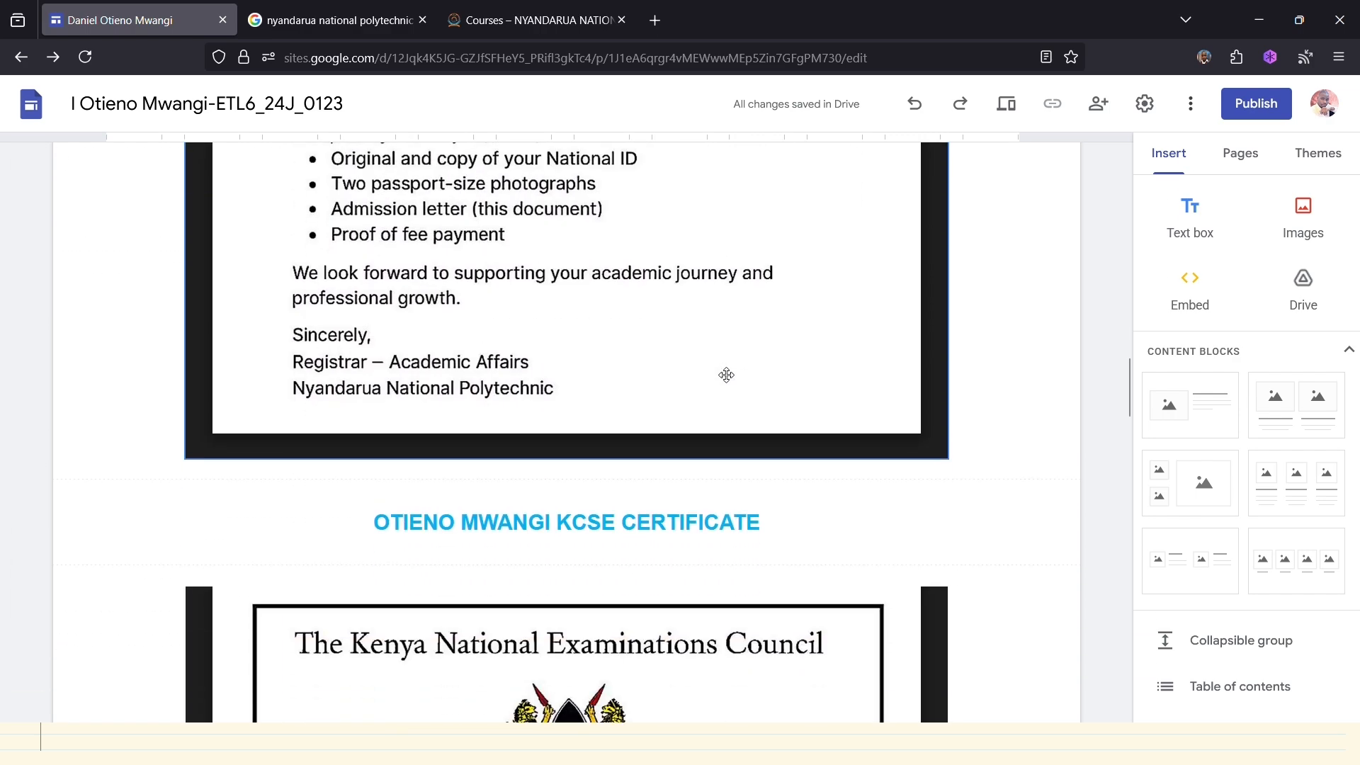
pyautogui.scroll(-20, 727, 375)
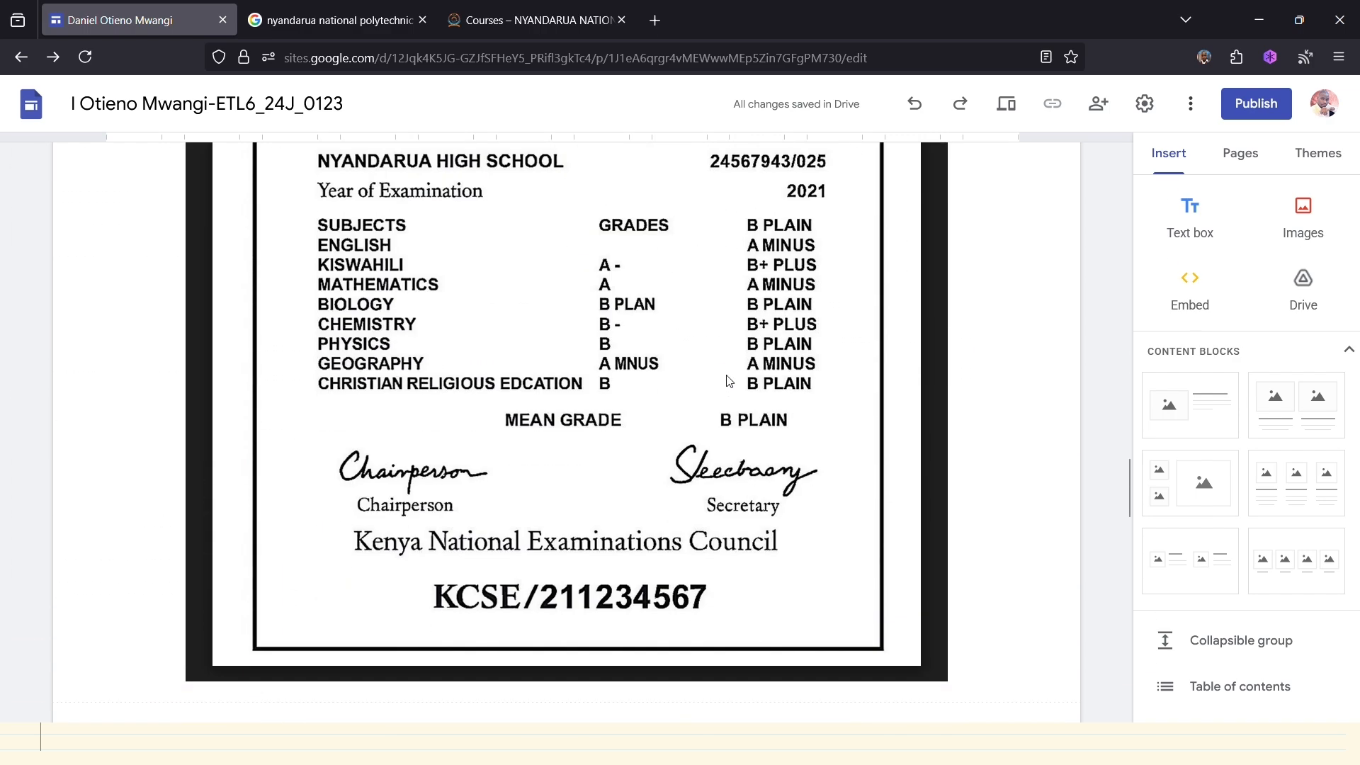
pyautogui.scroll(-15, 726, 375)
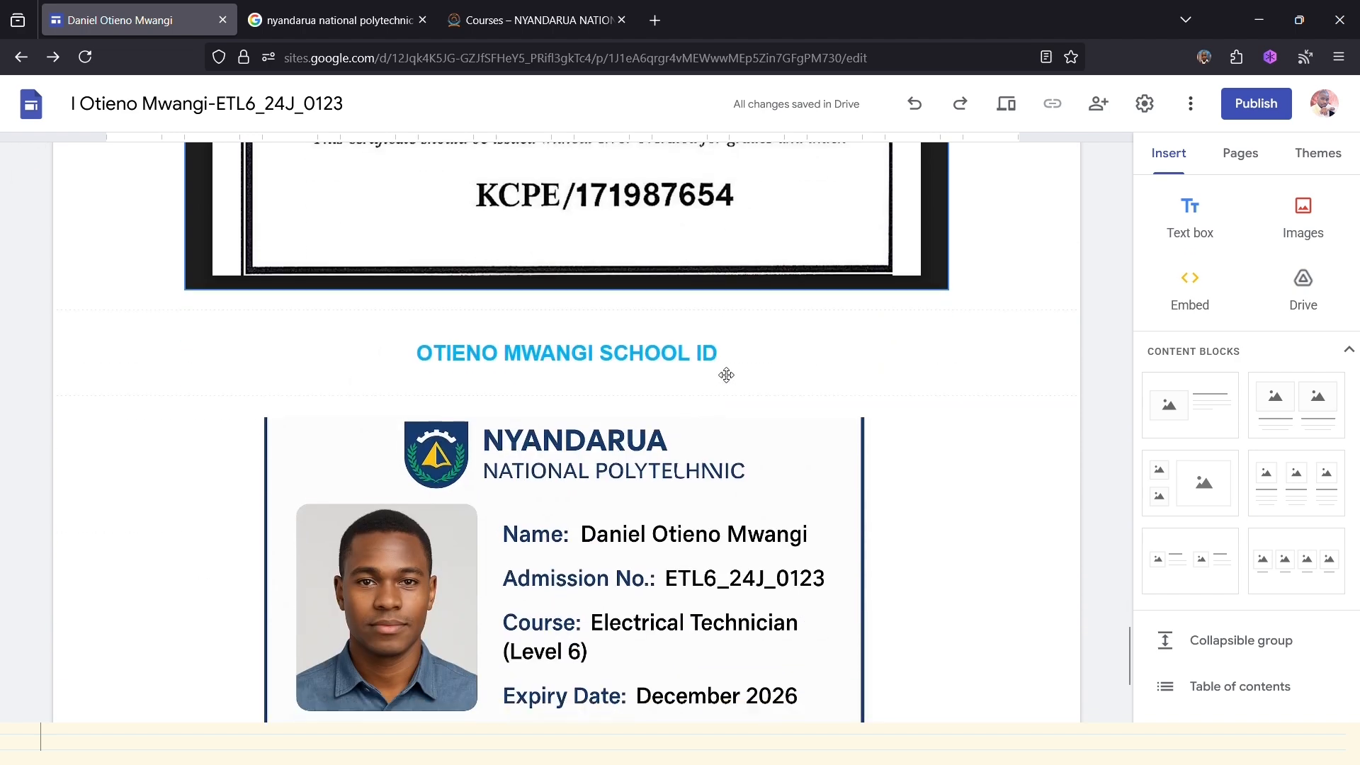
pyautogui.scroll(1, 726, 375)
pyautogui.scroll(2, 727, 376)
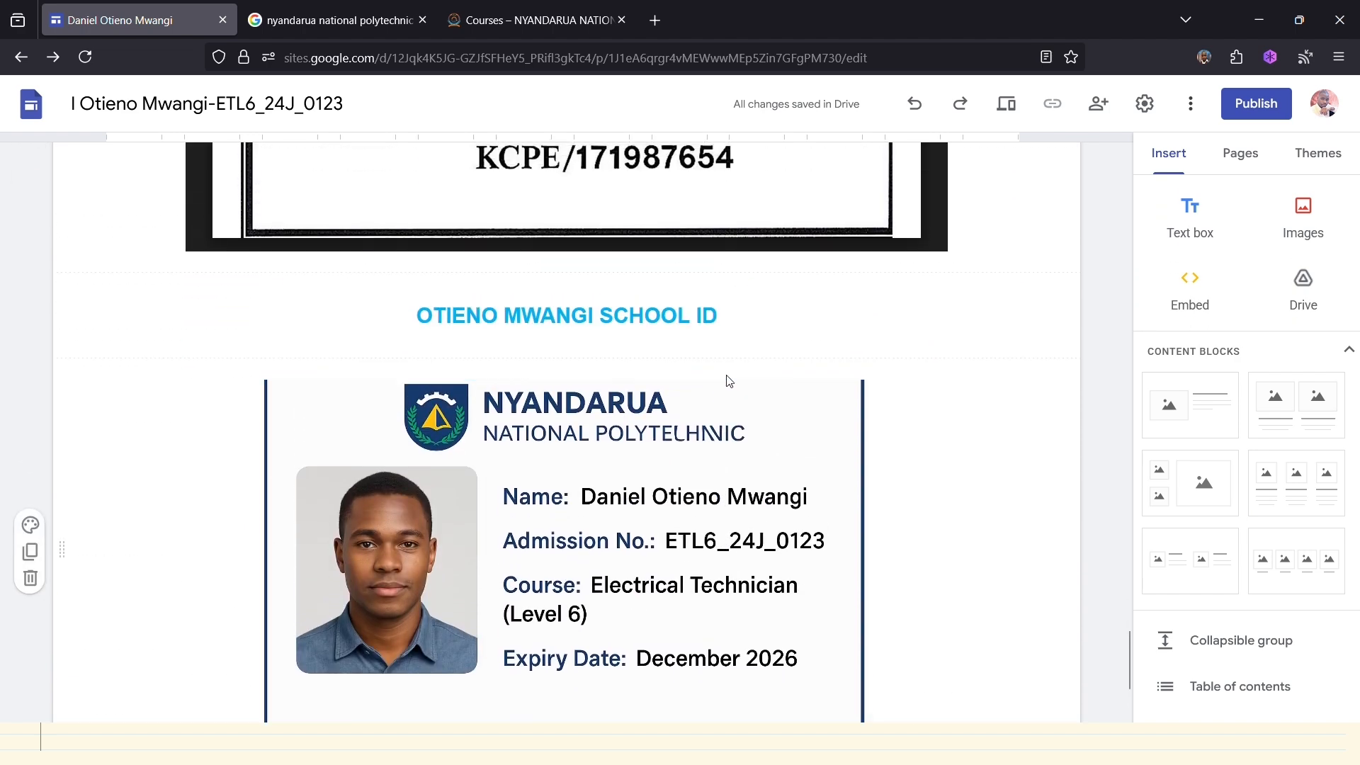
pyautogui.scroll(-3, 727, 375)
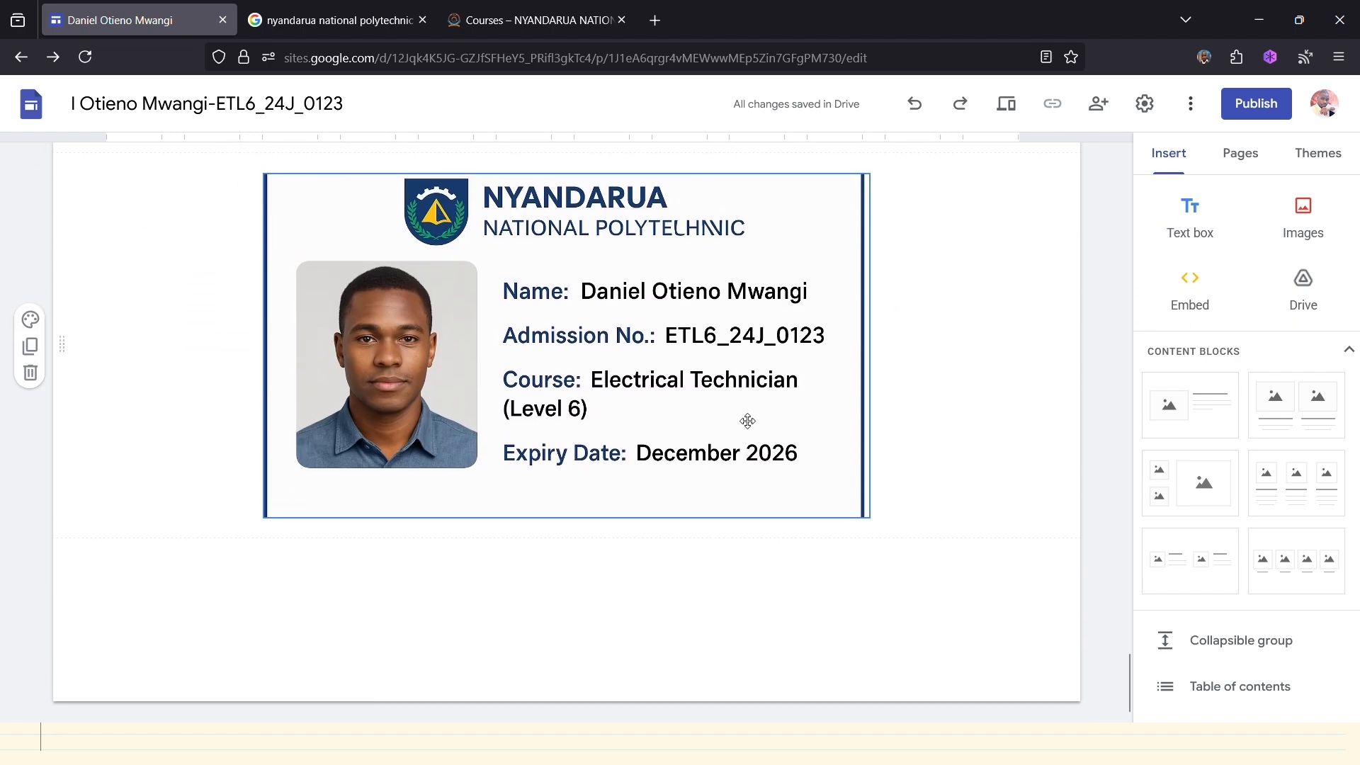
pyautogui.scroll(20, 699, 635)
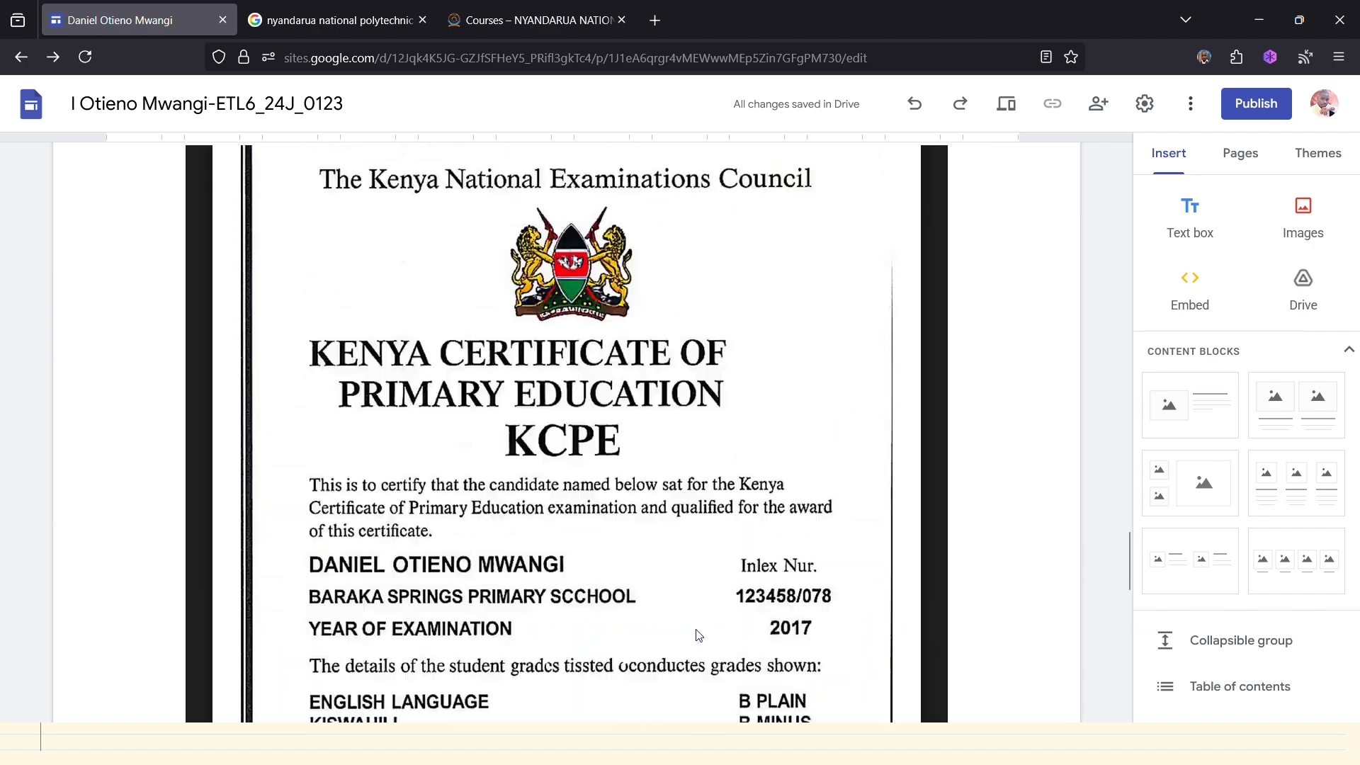
pyautogui.scroll(20, 699, 636)
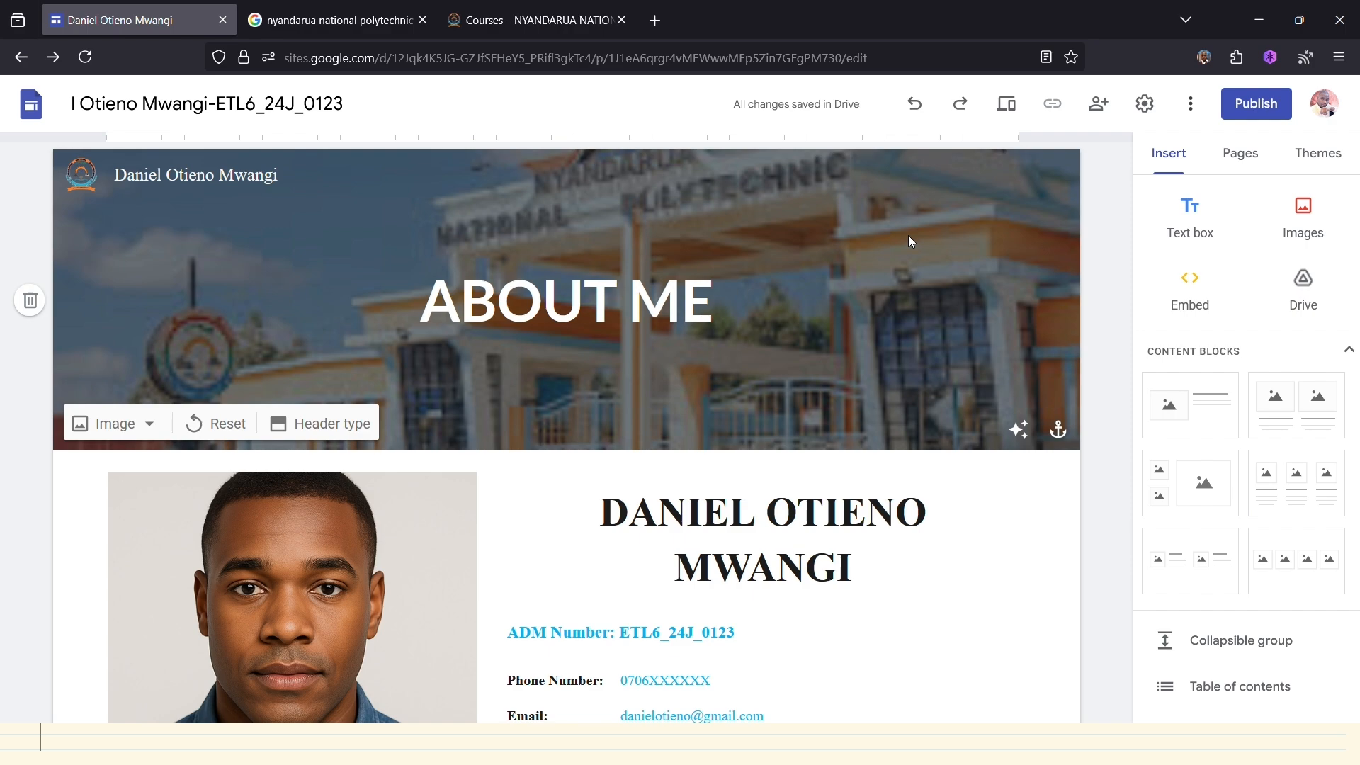
pyautogui.scroll(-3, 911, 241)
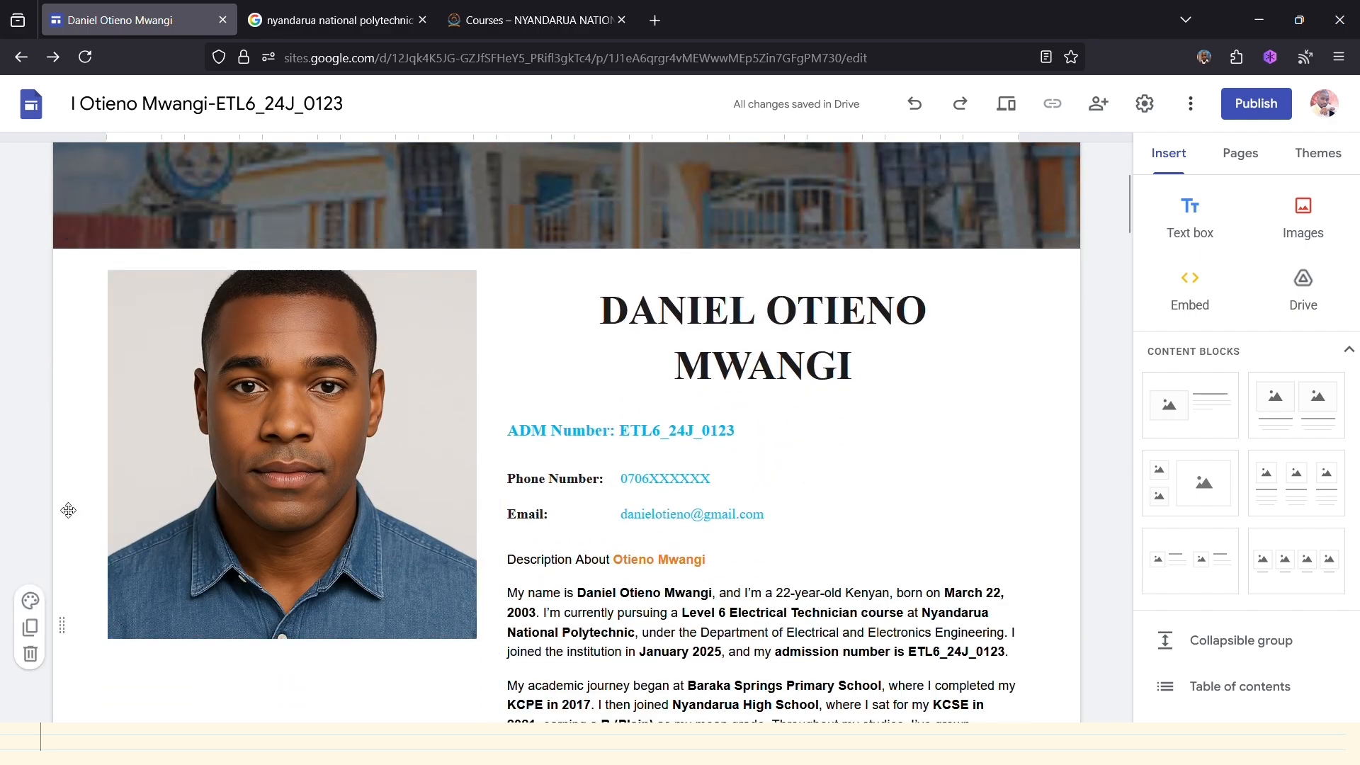
pyautogui.scroll(-3, 502, 451)
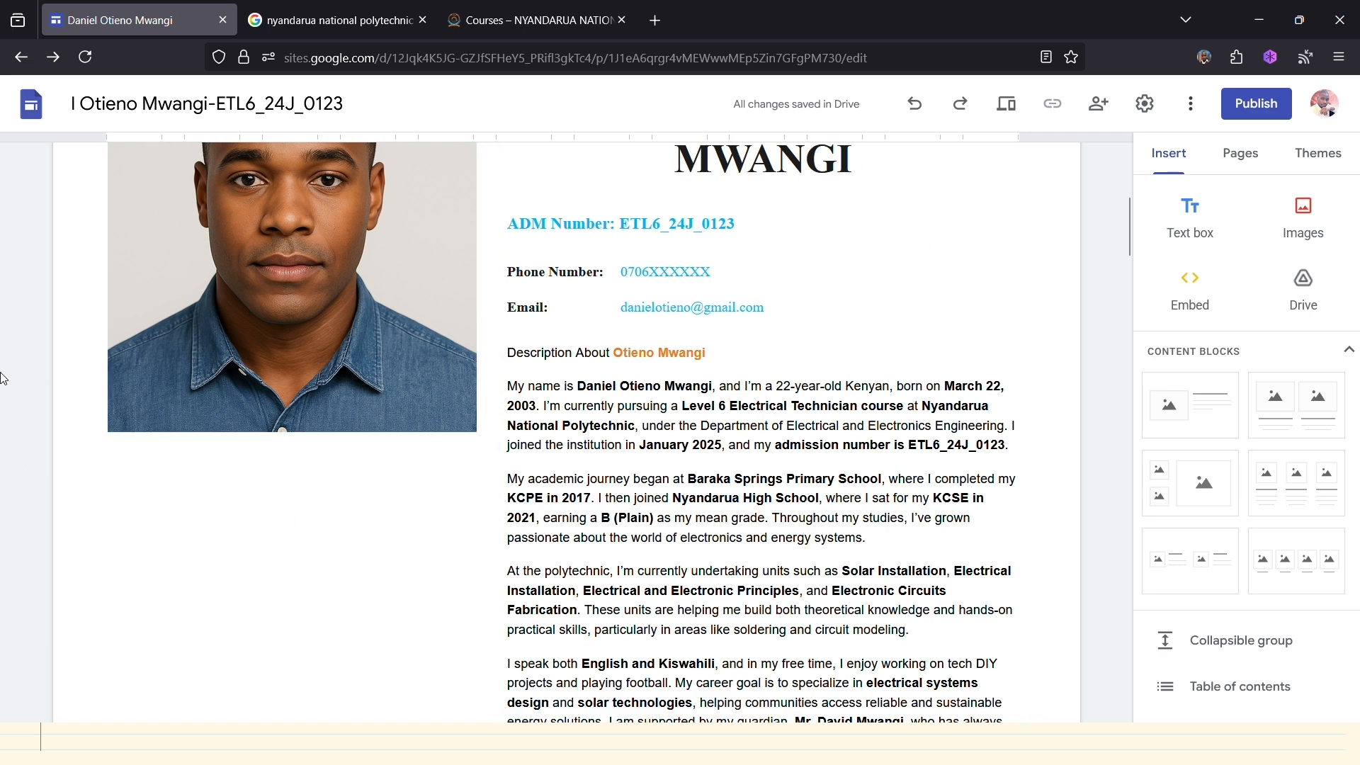
pyautogui.click(30, 394)
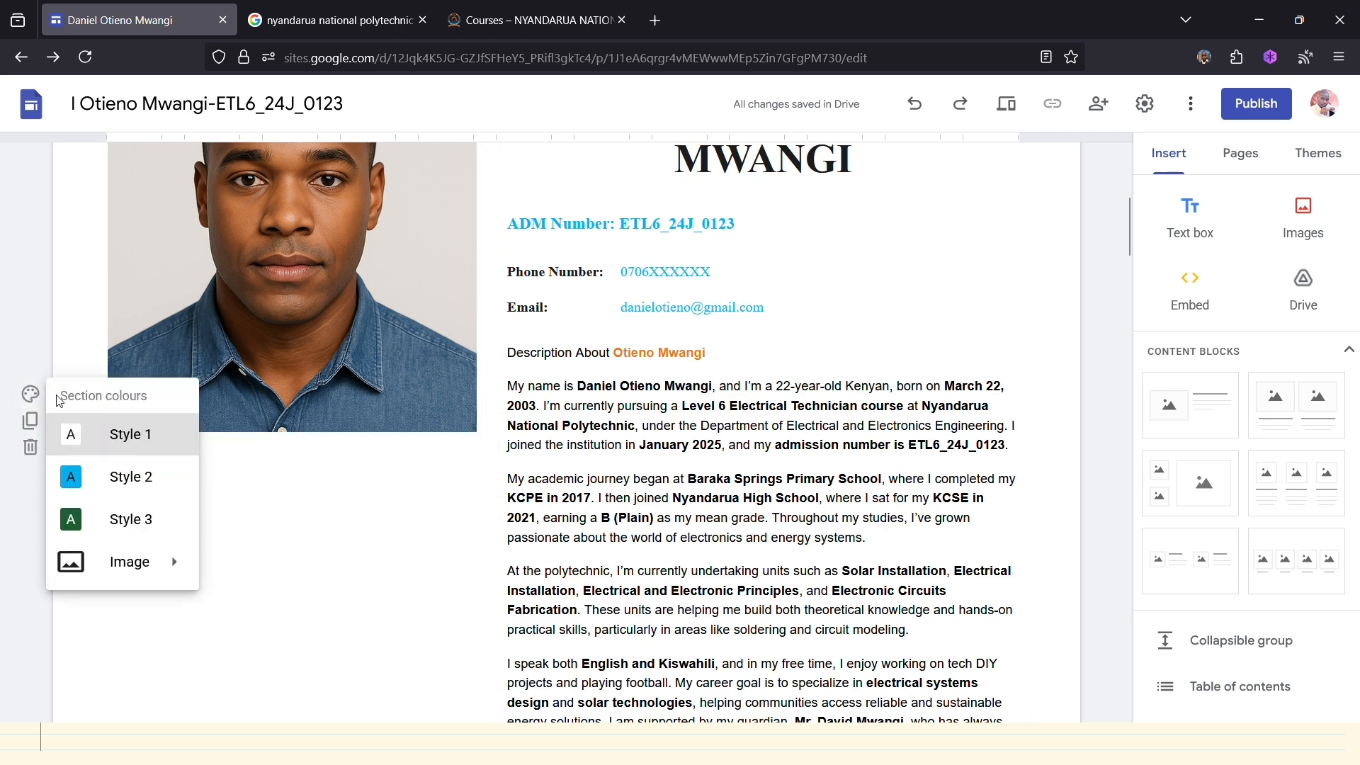
pyautogui.click(130, 478)
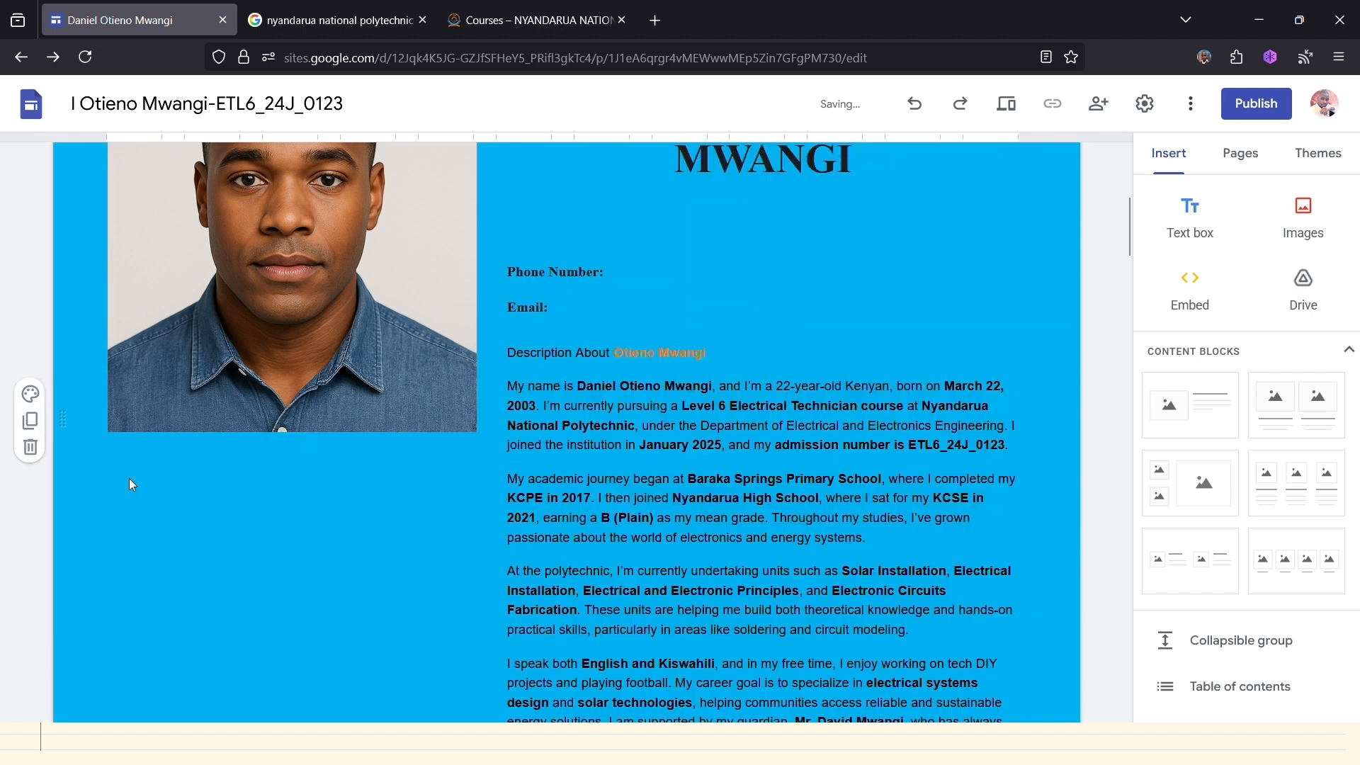
pyautogui.click(34, 394)
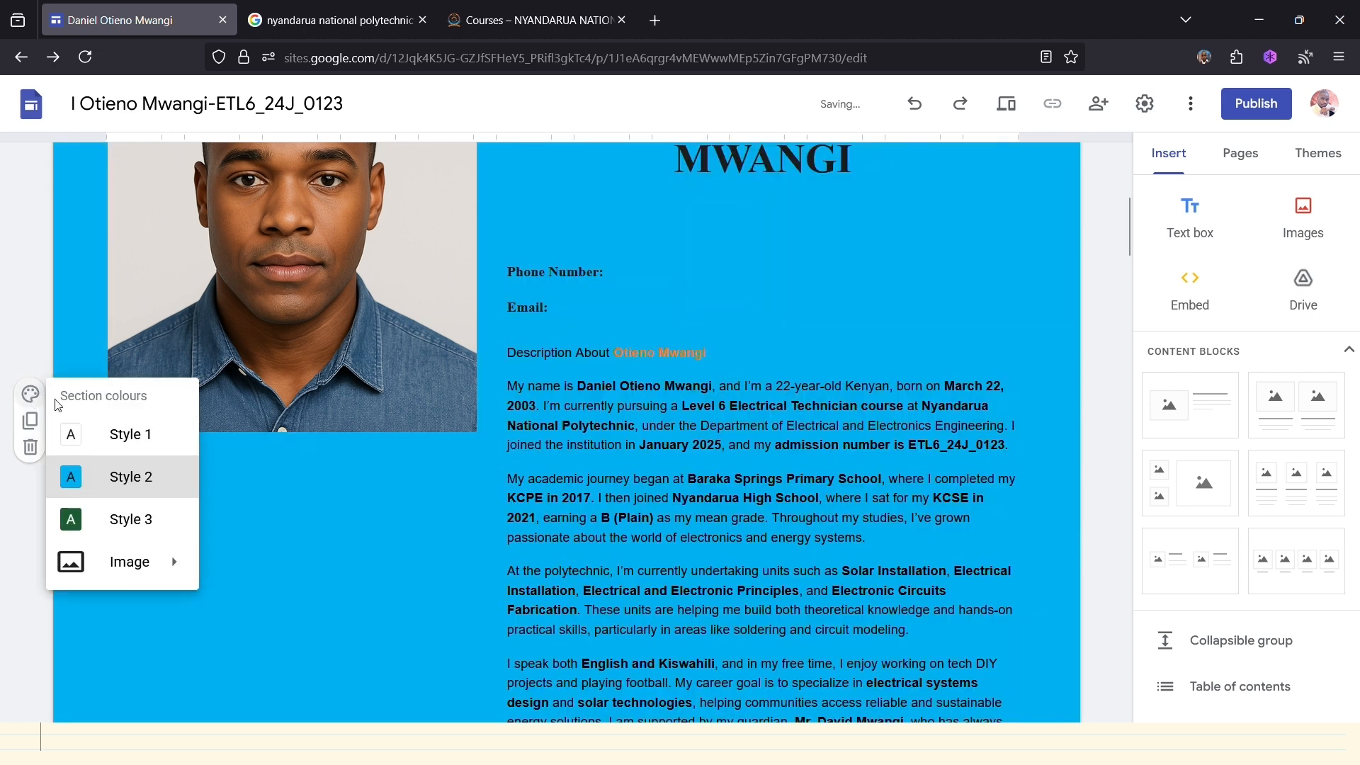
pyautogui.click(108, 532)
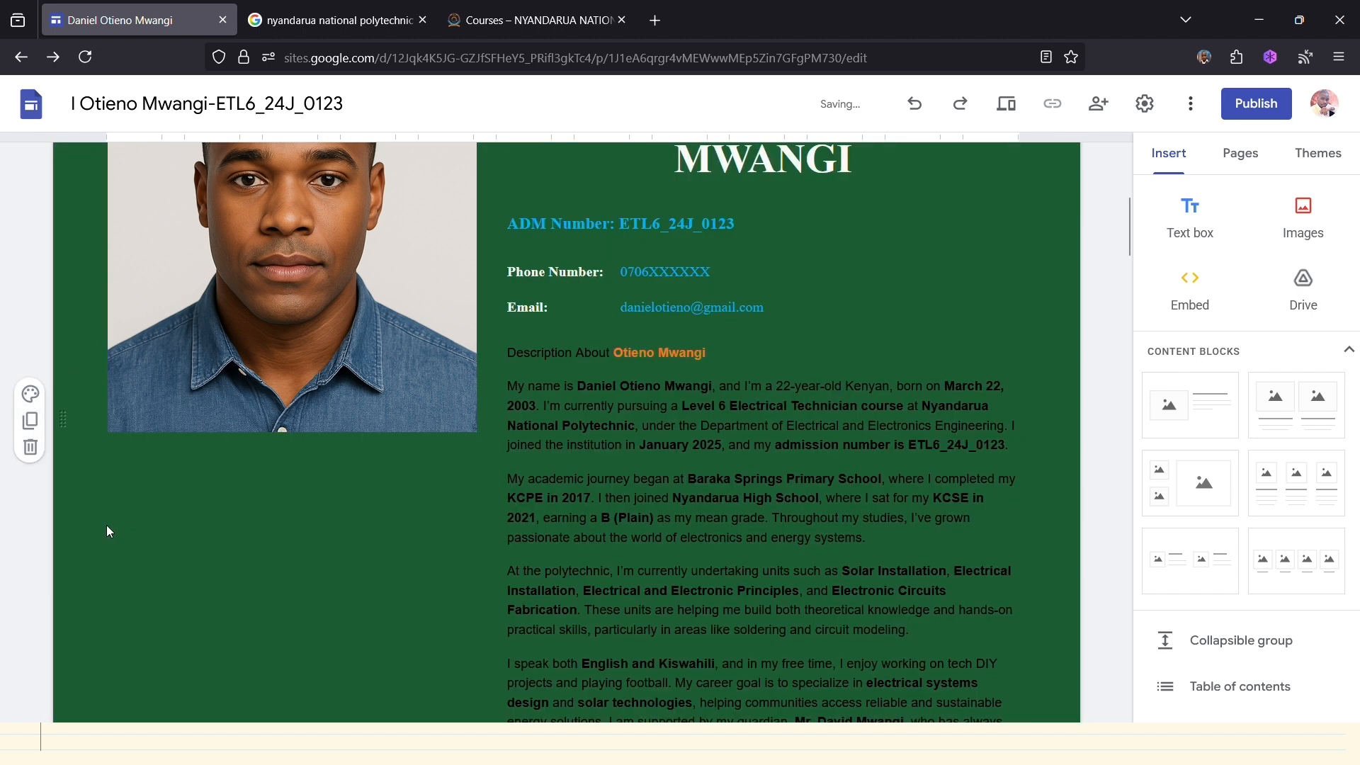
pyautogui.click(30, 396)
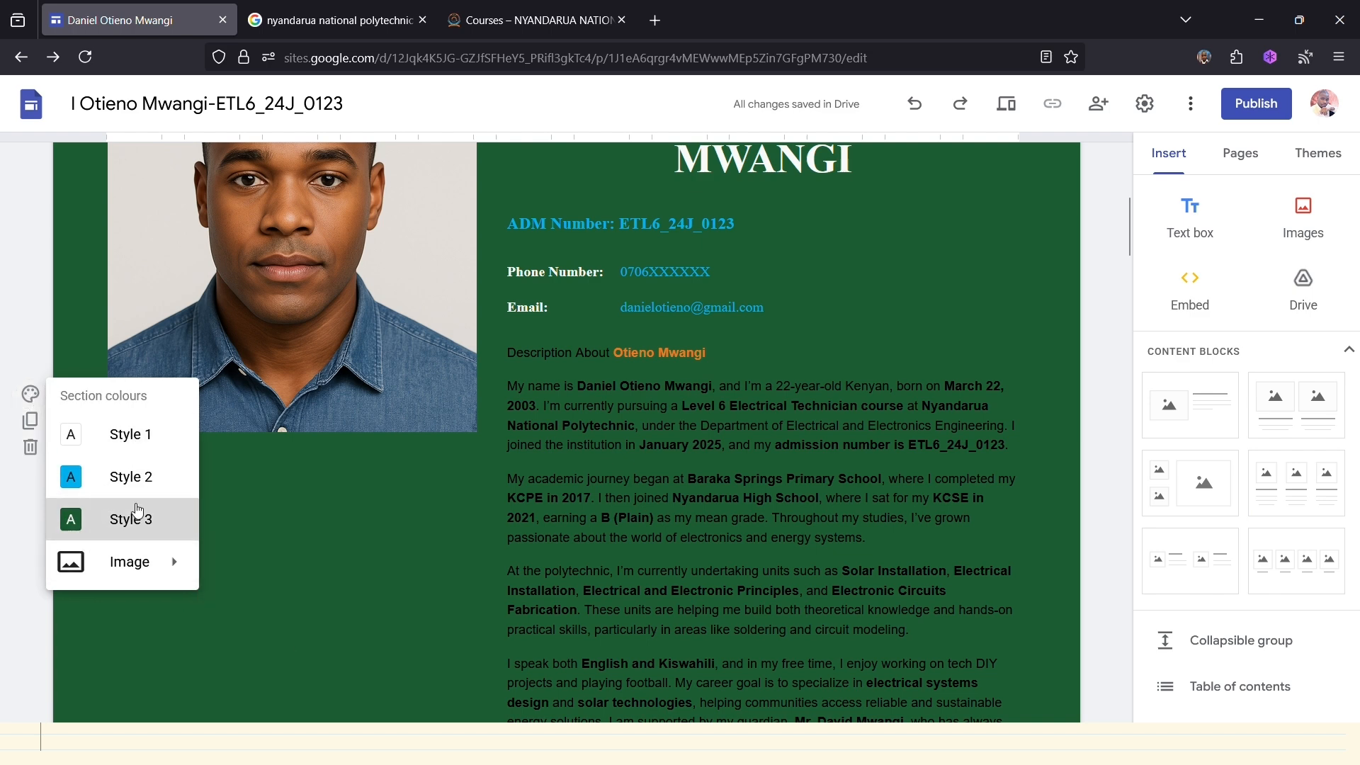
pyautogui.moveTo(126, 553)
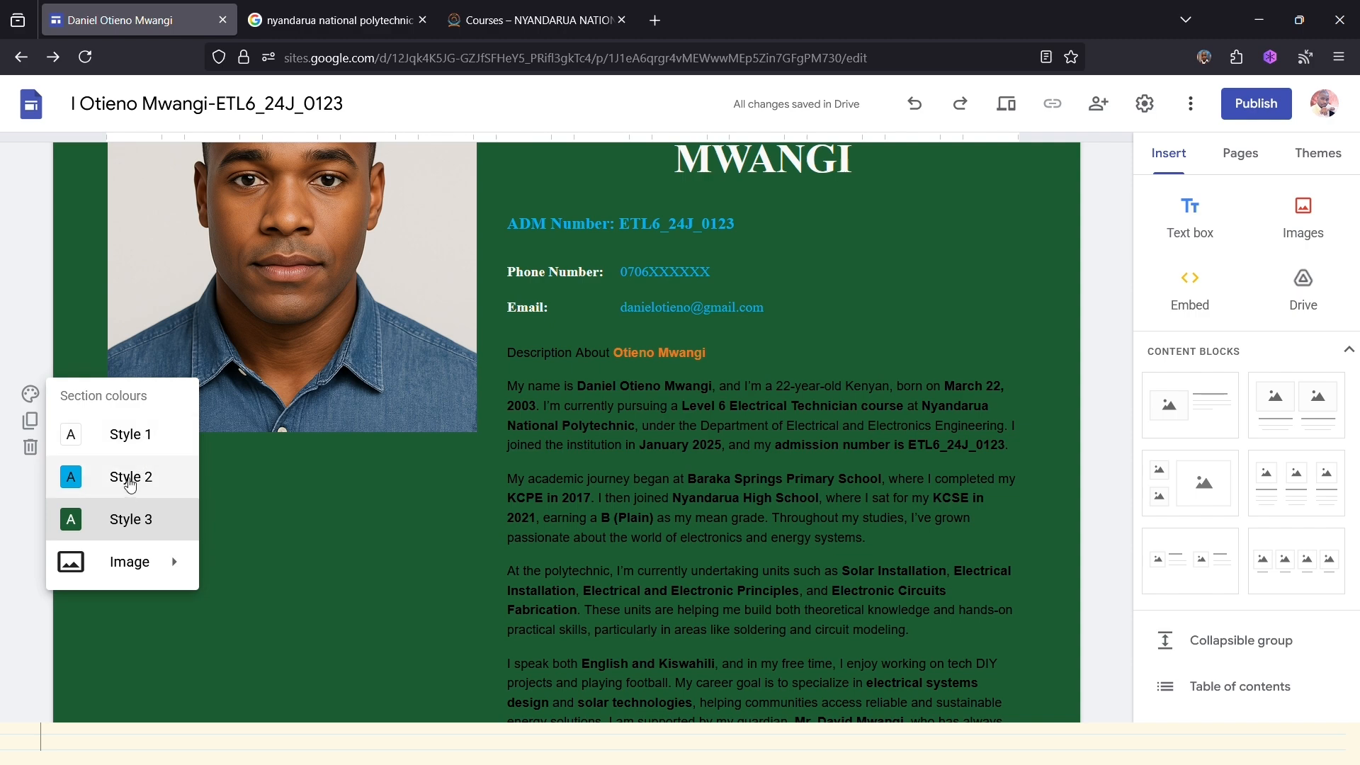
pyautogui.click(133, 434)
# Open the NYNP THEME for editing from Themes and expand its Colours settings
pyautogui.scroll(-4, 203, 481)
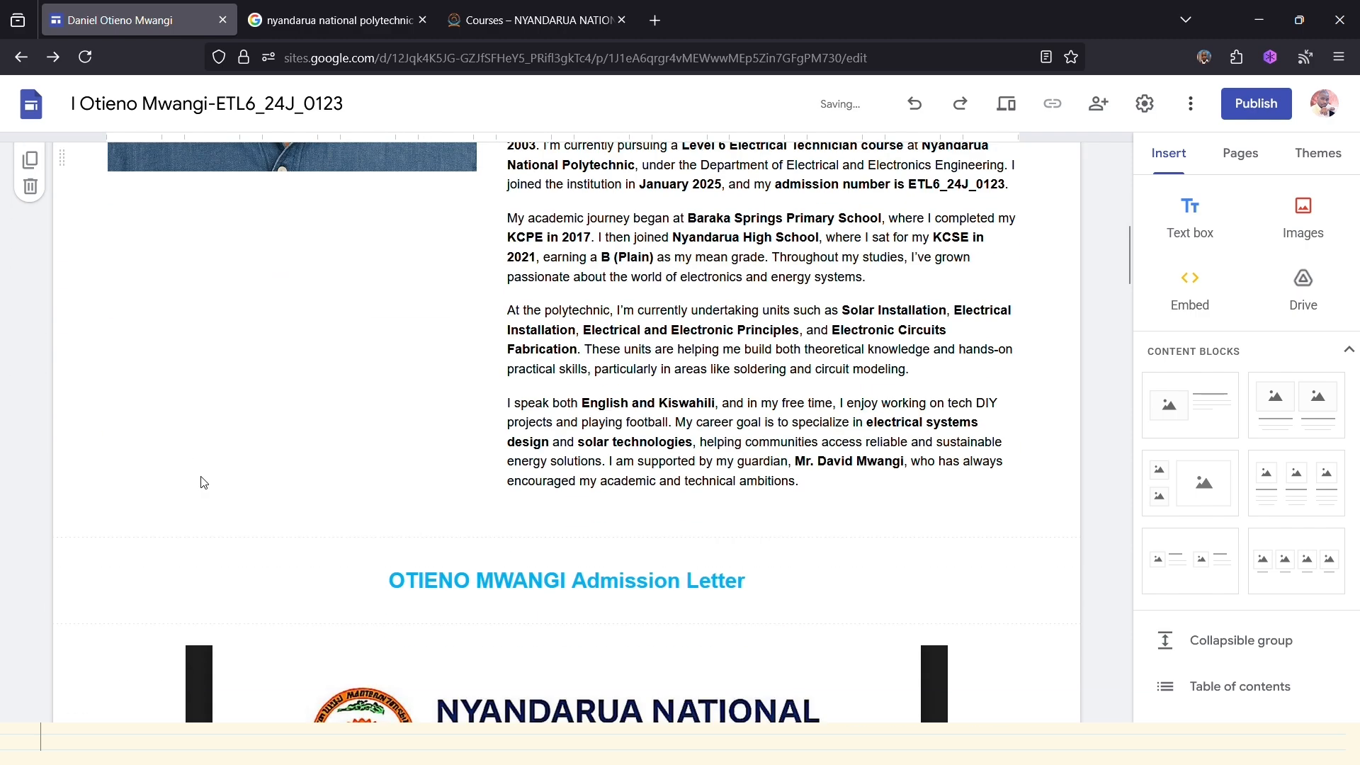
pyautogui.scroll(-4, 202, 478)
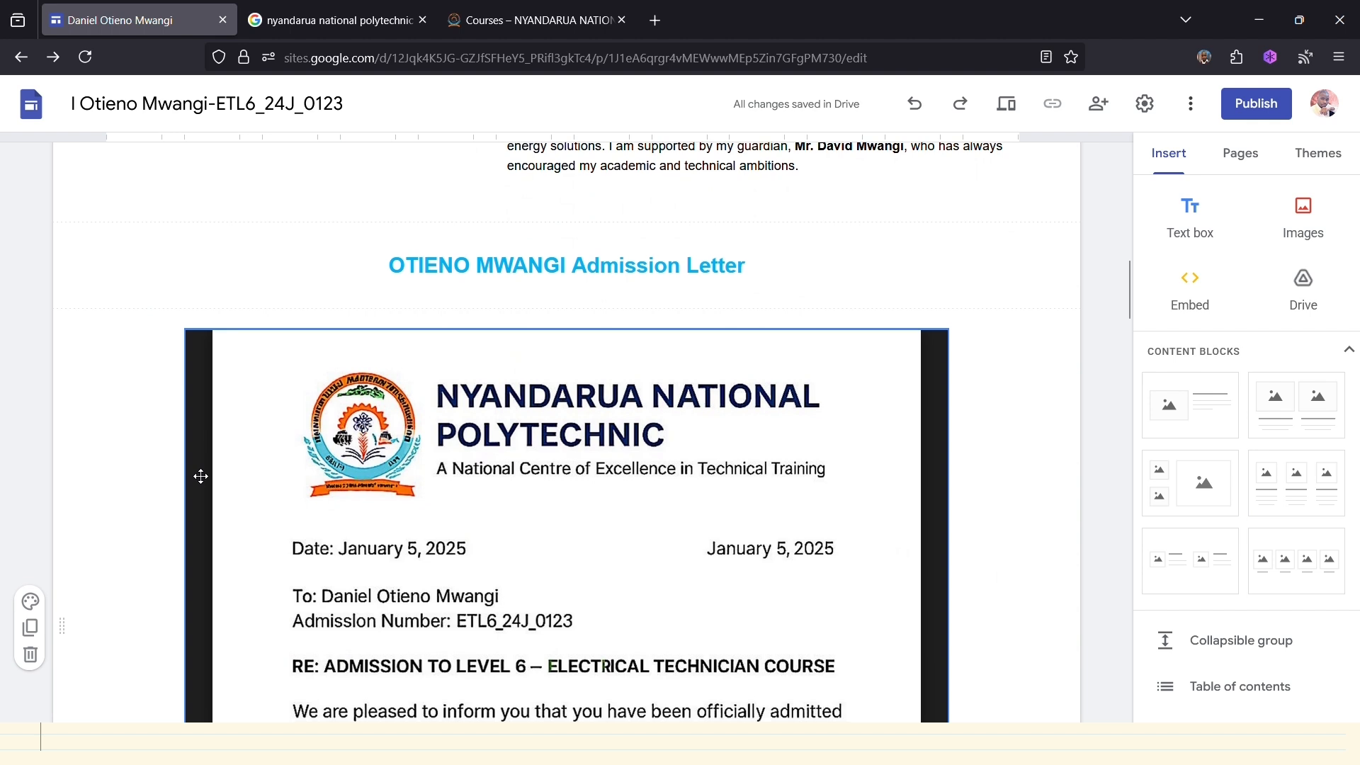
pyautogui.scroll(-1, 212, 473)
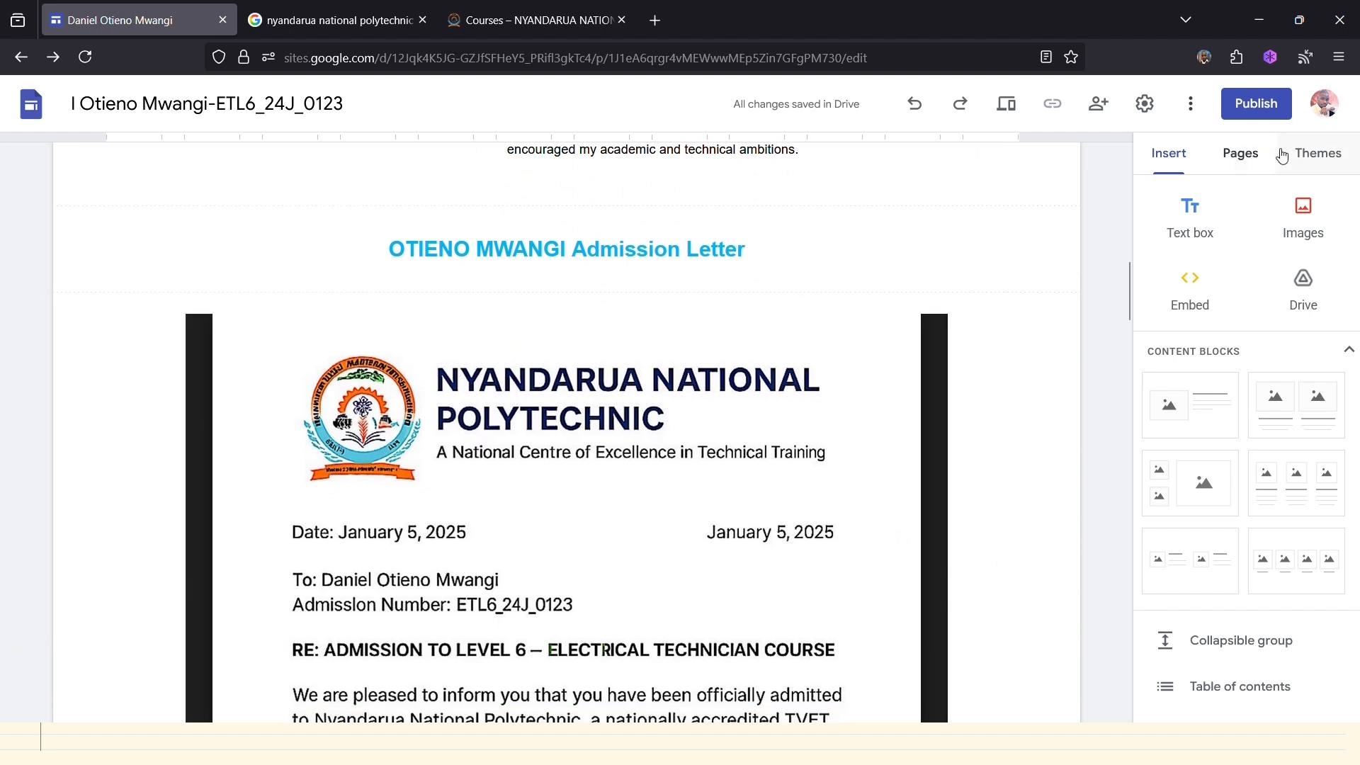
pyautogui.click(1301, 162)
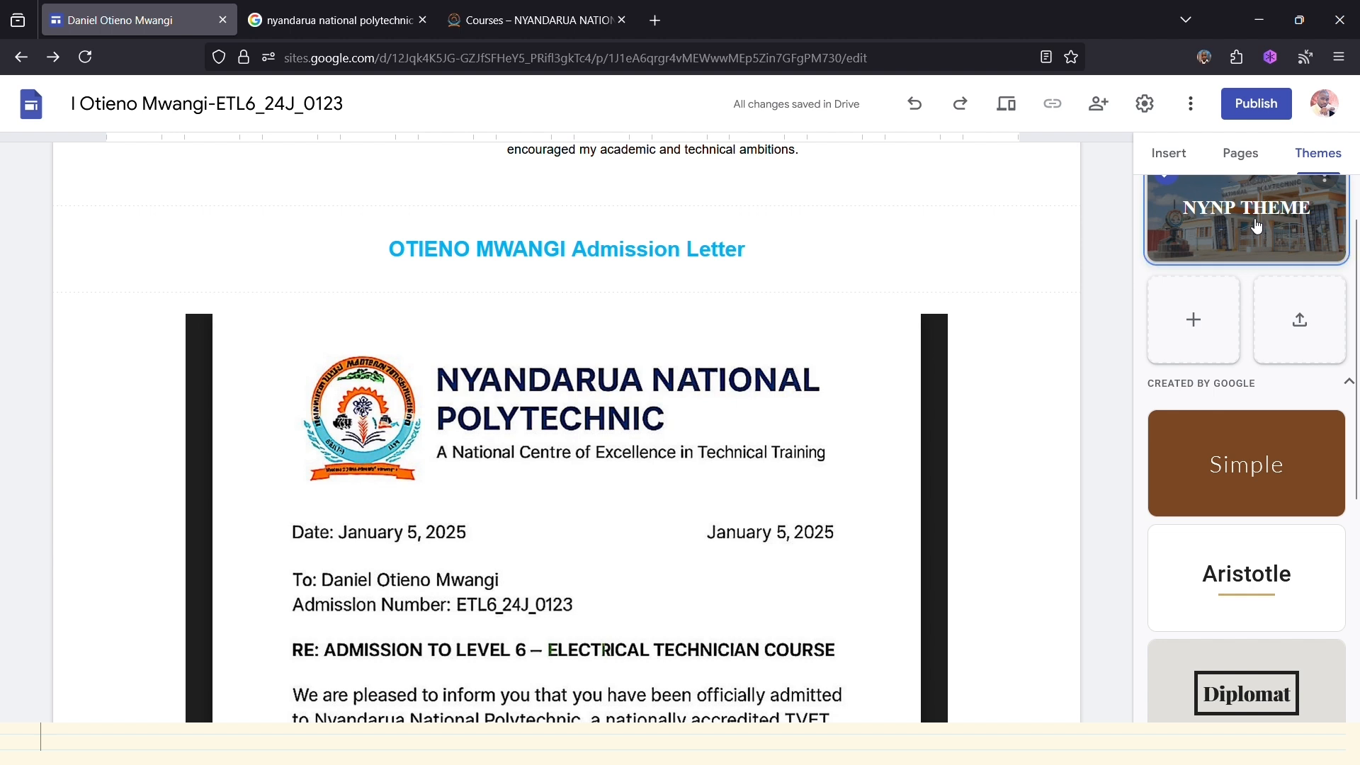
pyautogui.scroll(1, 1230, 307)
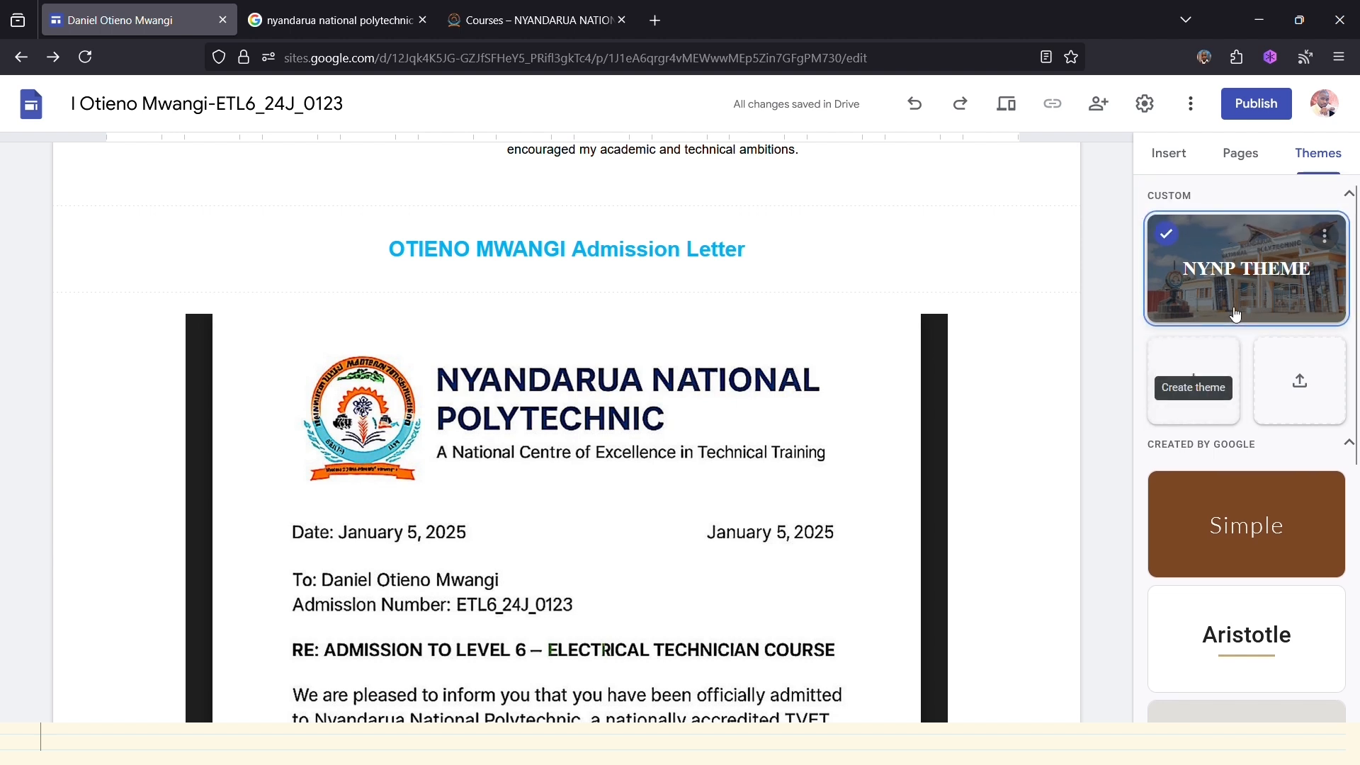
pyautogui.click(1325, 238)
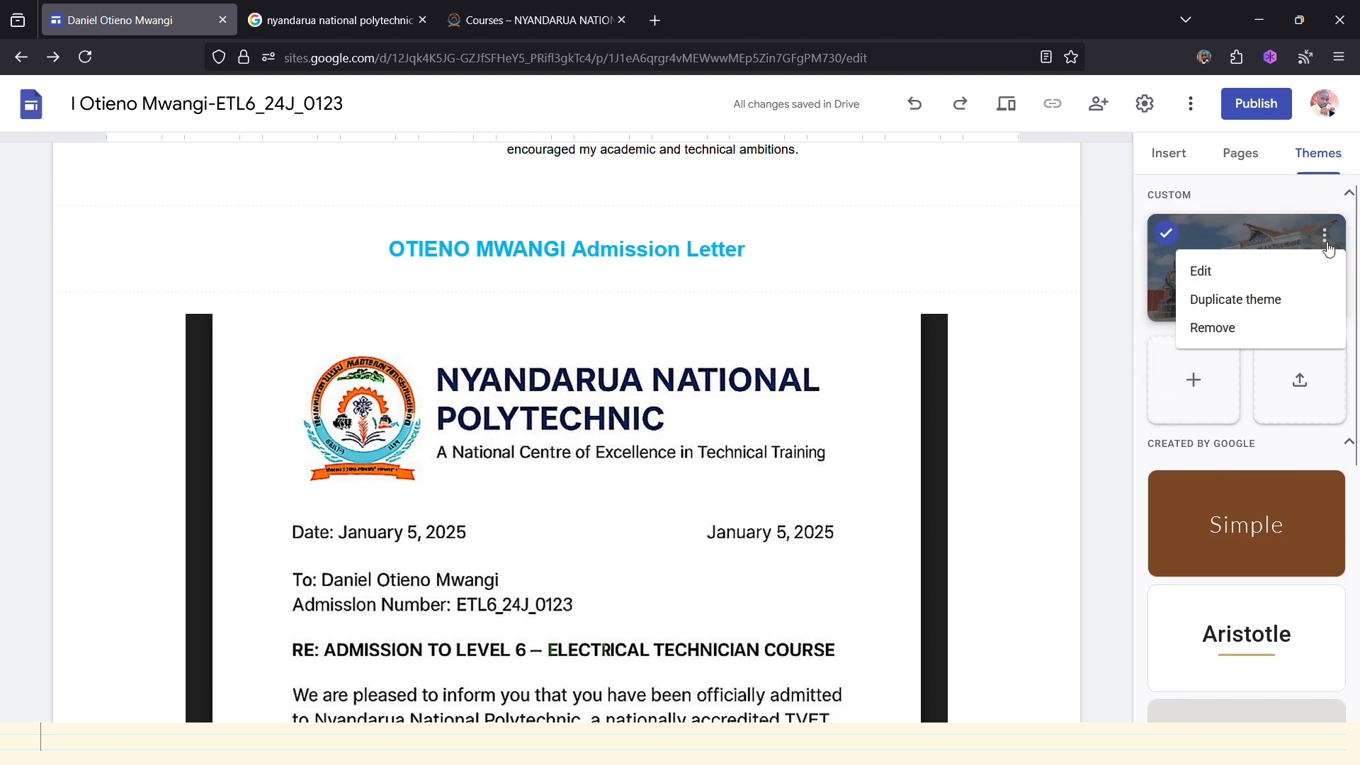
pyautogui.click(1264, 275)
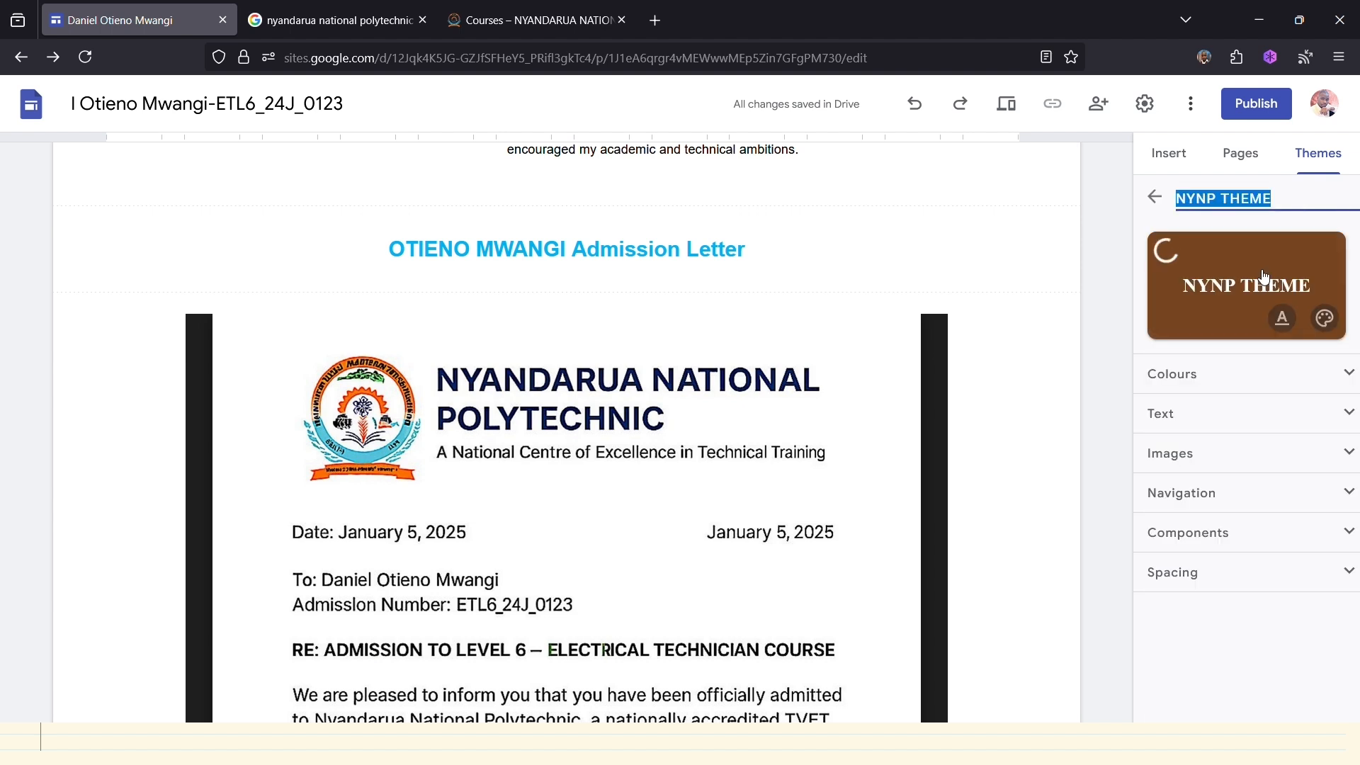
pyautogui.click(1268, 381)
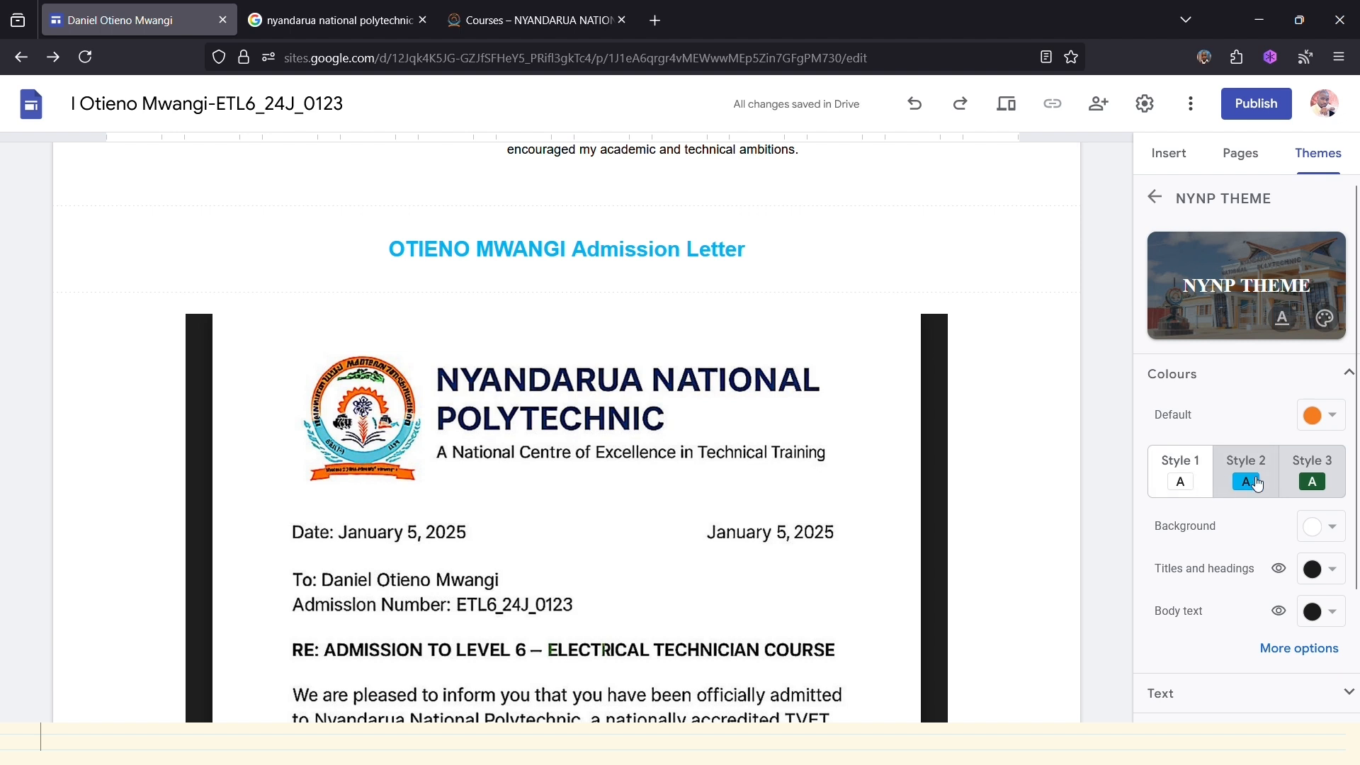
# Give the NYNP THEME's Style 3 a custom light grey #d1d1d1 background in place of green
pyautogui.click(1257, 484)
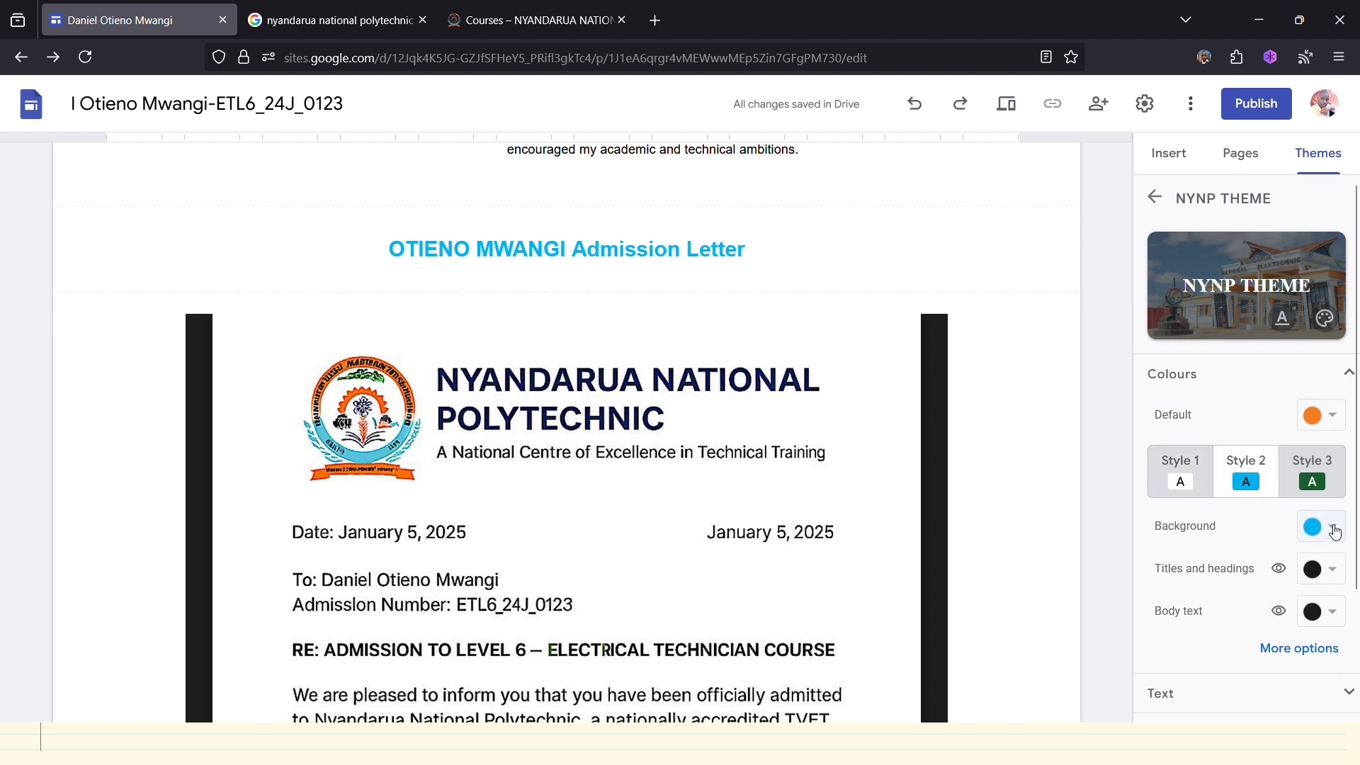
pyautogui.click(1318, 484)
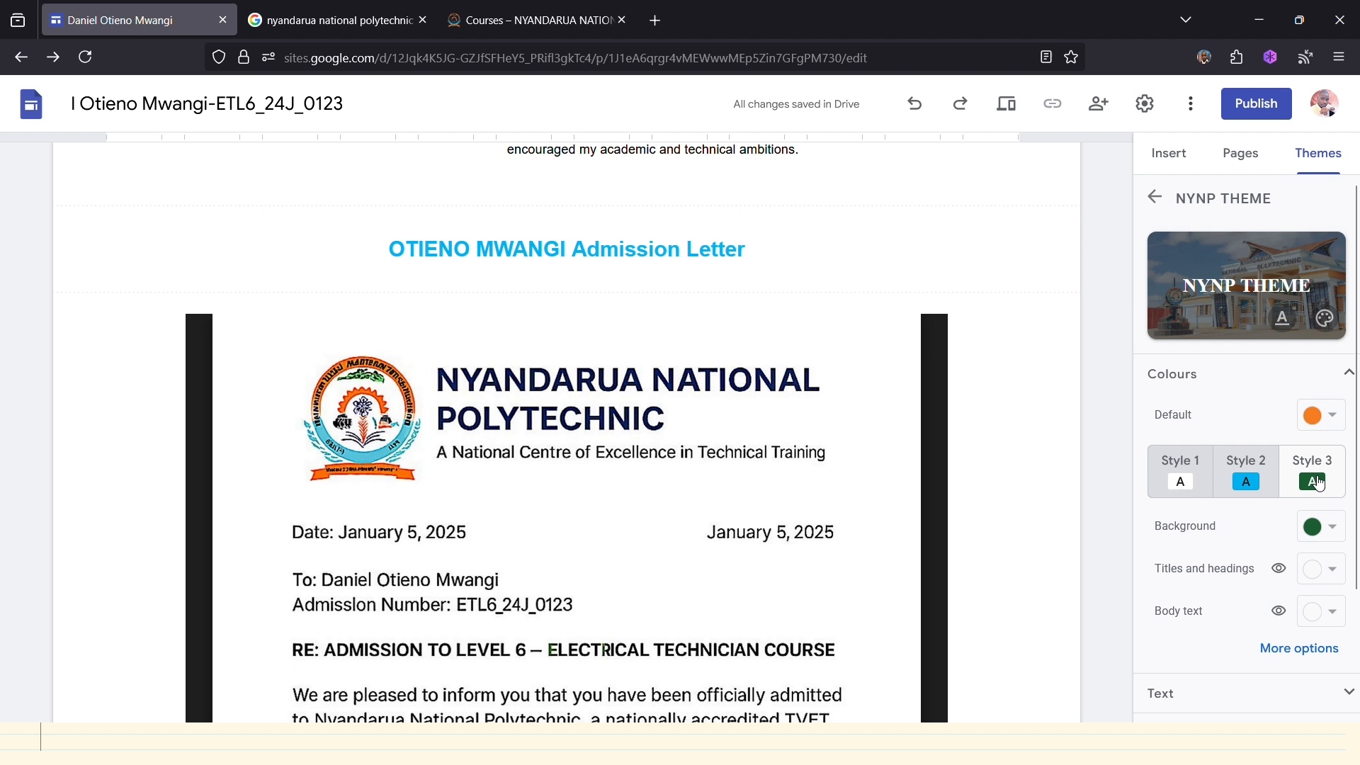
pyautogui.click(1336, 526)
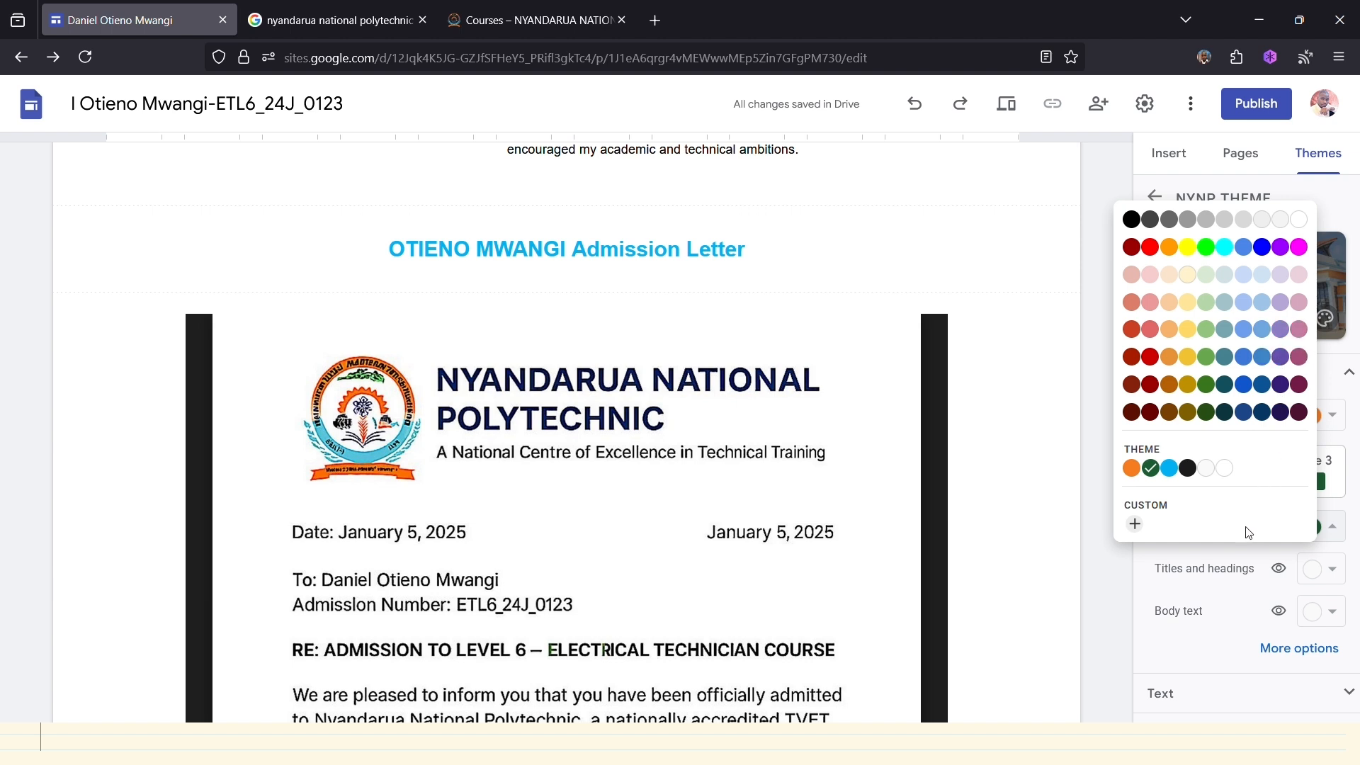
pyautogui.click(1136, 525)
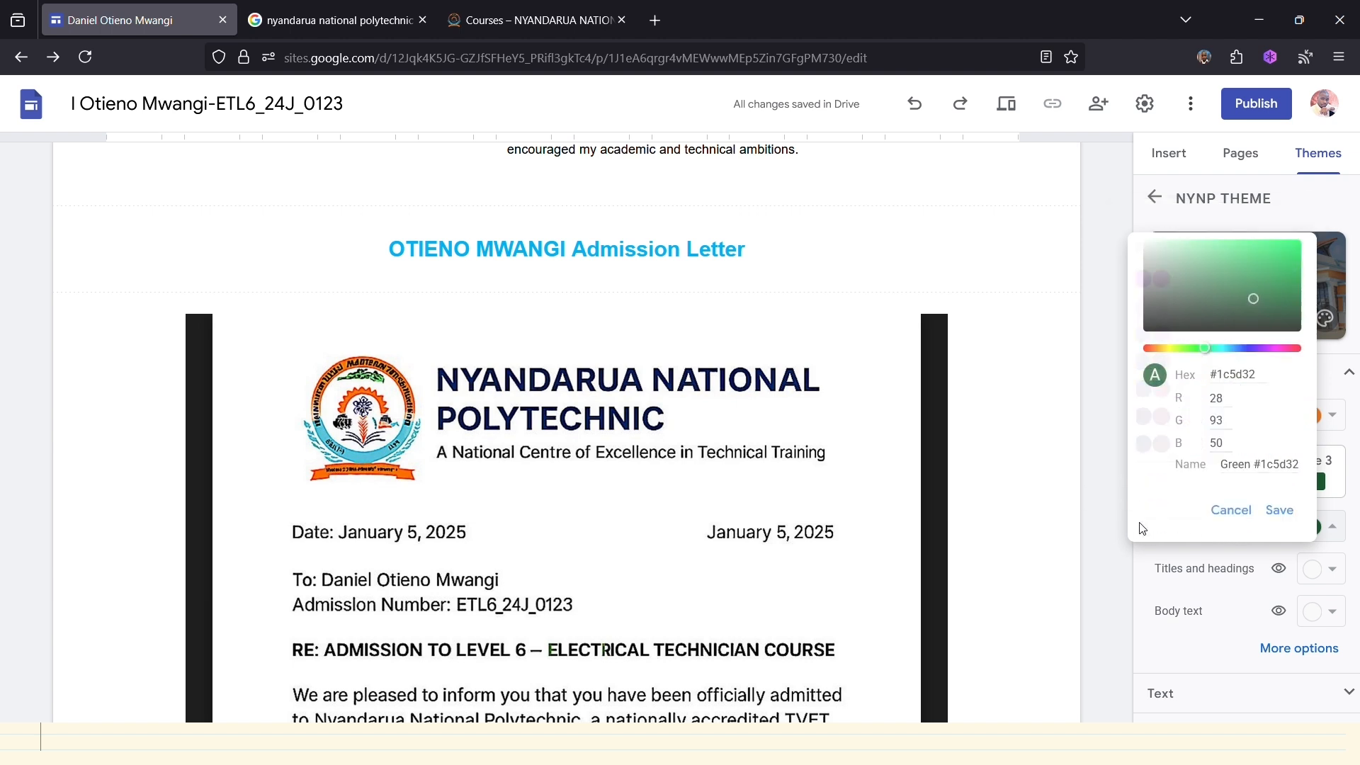
pyautogui.click(1158, 256)
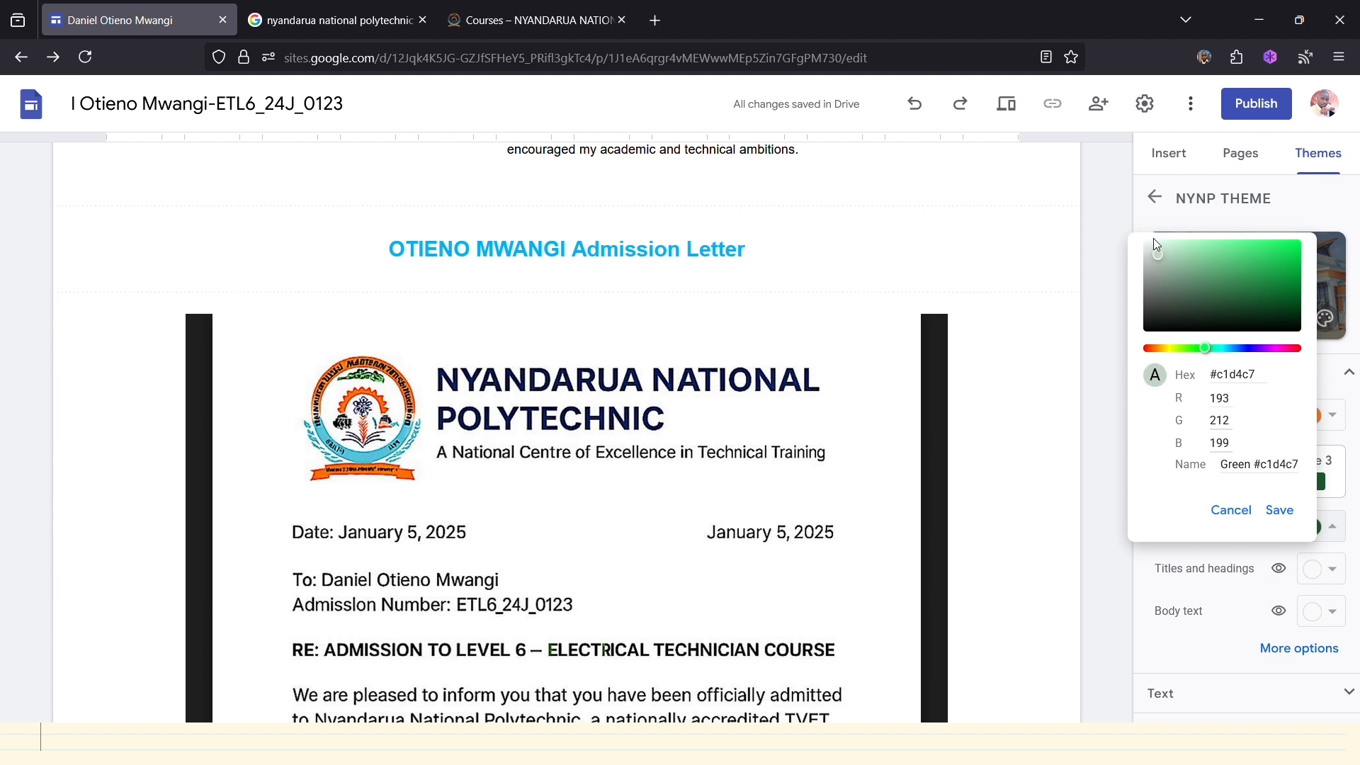
pyautogui.click(1149, 246)
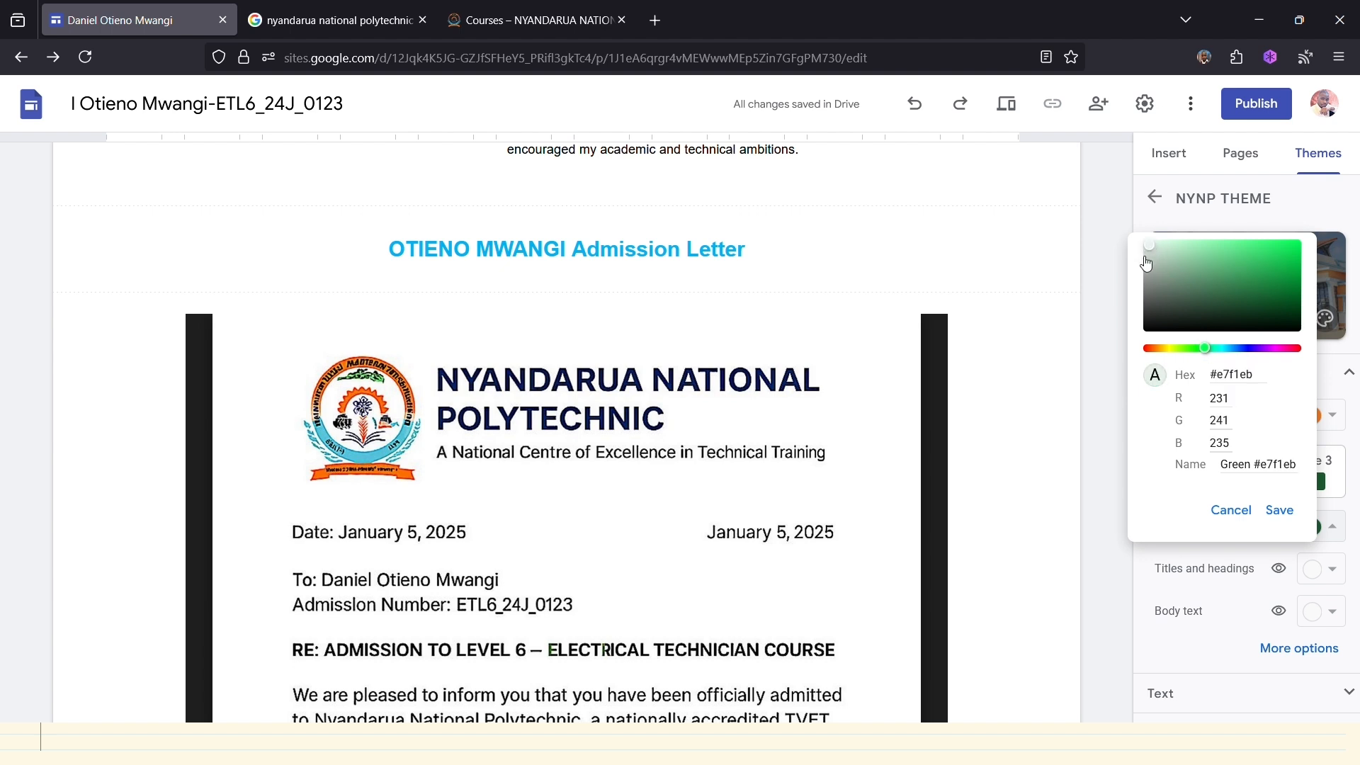
pyautogui.click(1145, 259)
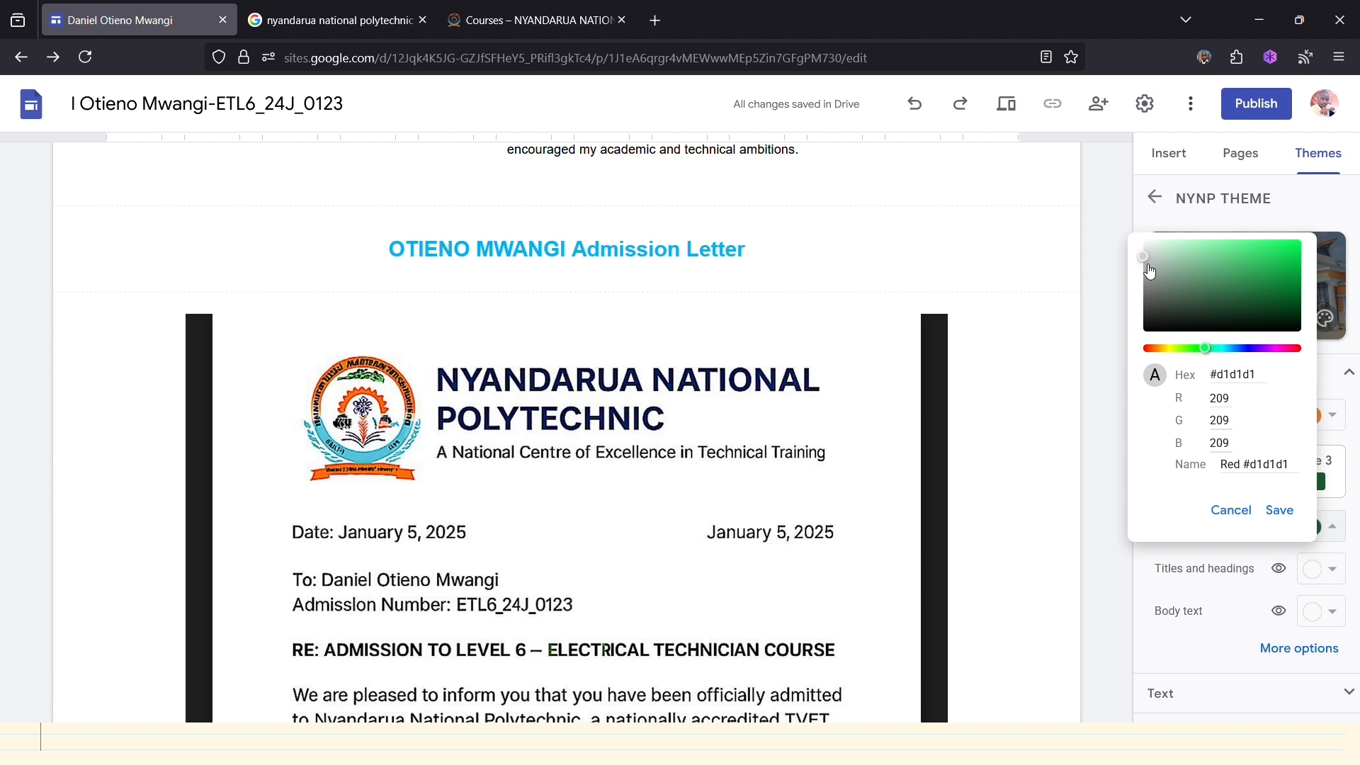
pyautogui.click(1279, 510)
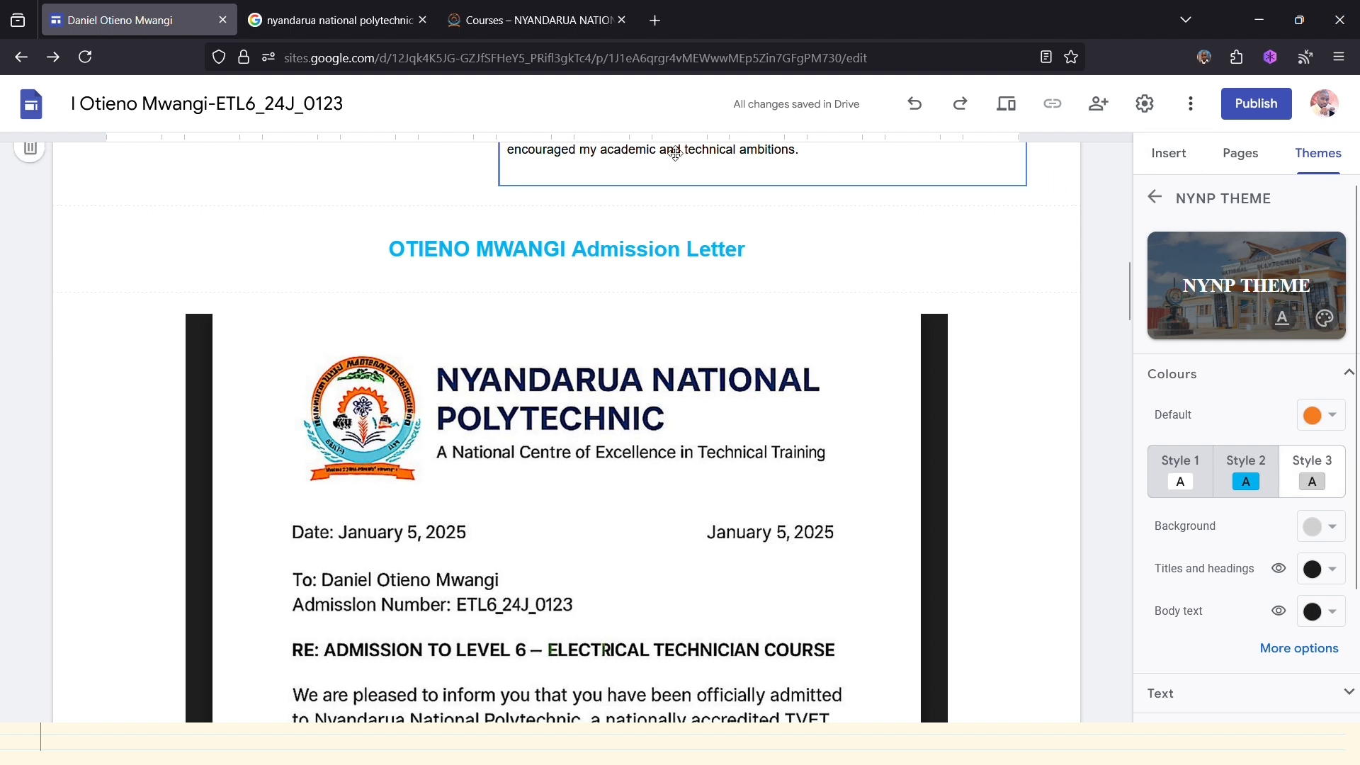
# Apply the grey Style 3 colour scheme to the About Me section
pyautogui.scroll(10, 133, 484)
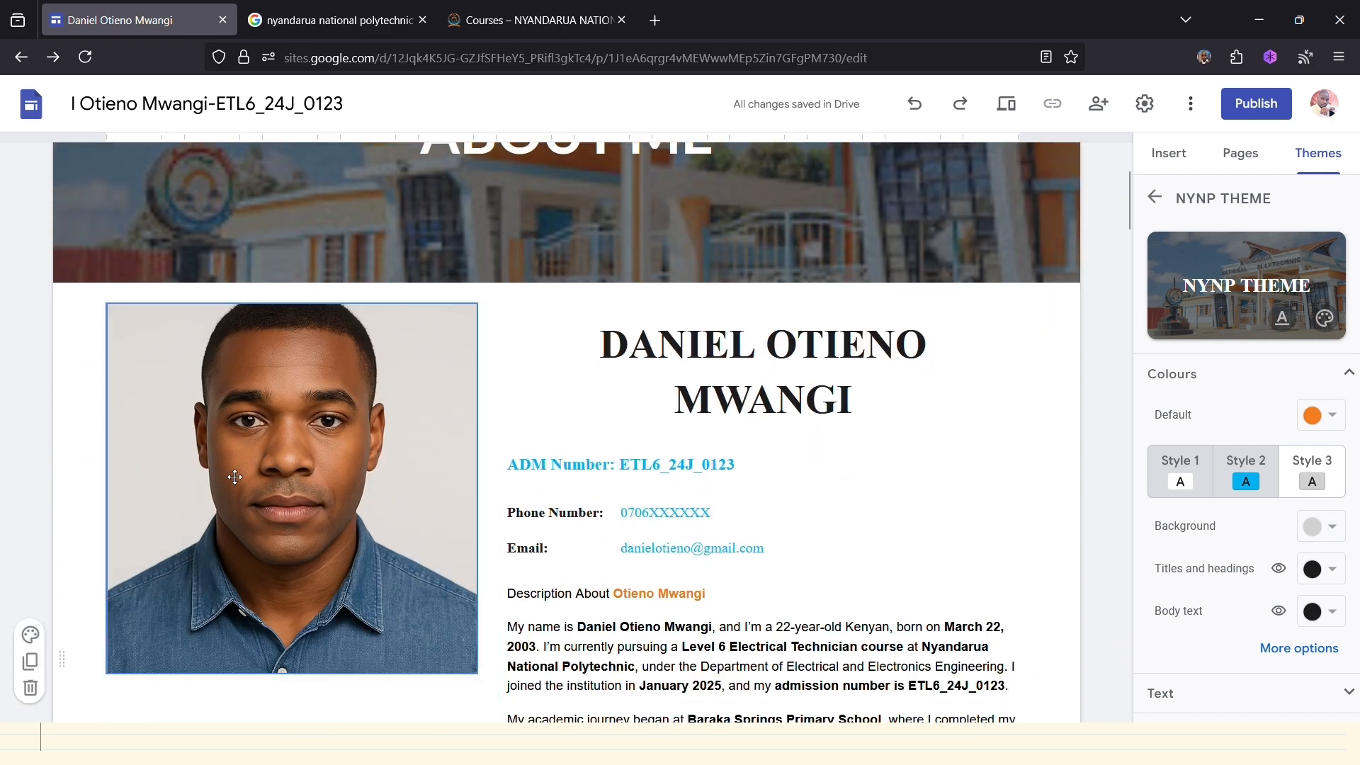
pyautogui.scroll(-1, 68, 654)
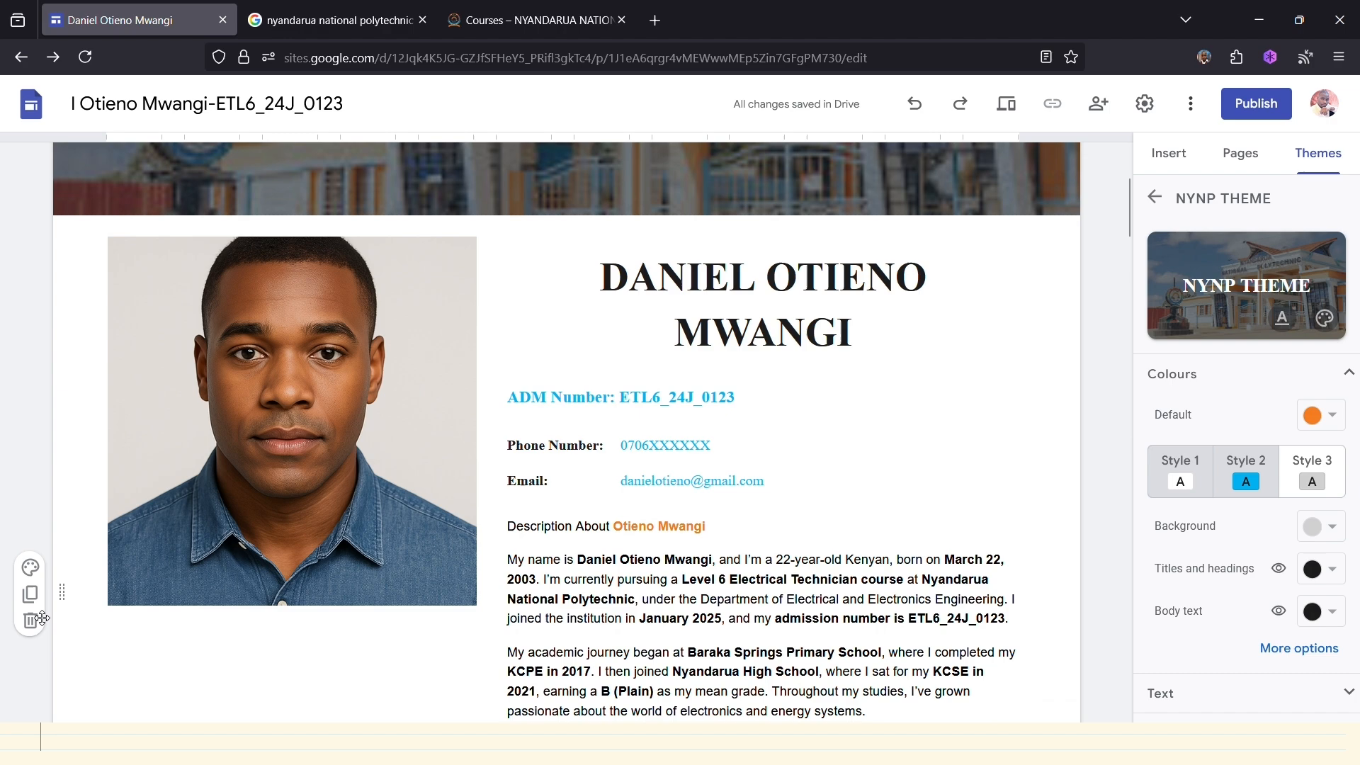
pyautogui.click(30, 566)
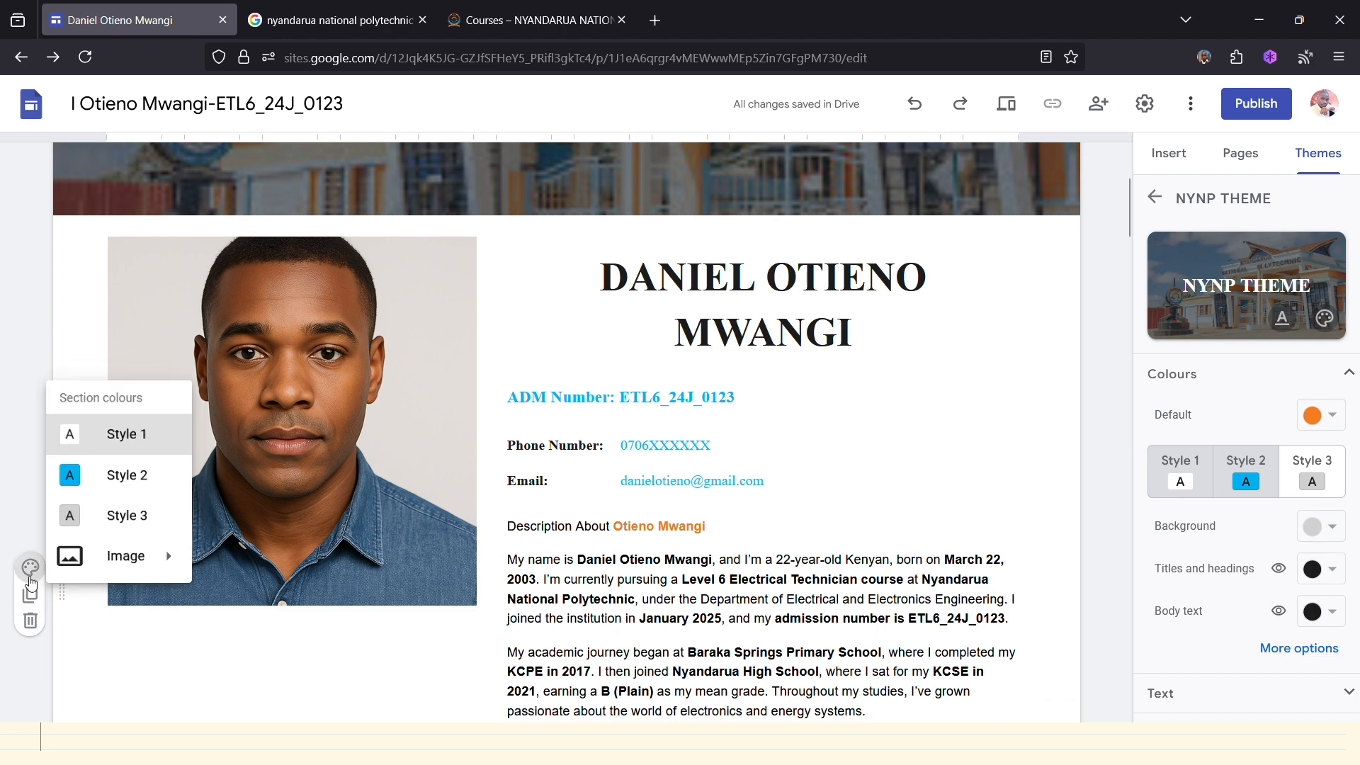
pyautogui.click(129, 525)
# Undo an accidental duplicate of the Admission Letter heading section
pyautogui.scroll(-5, 135, 514)
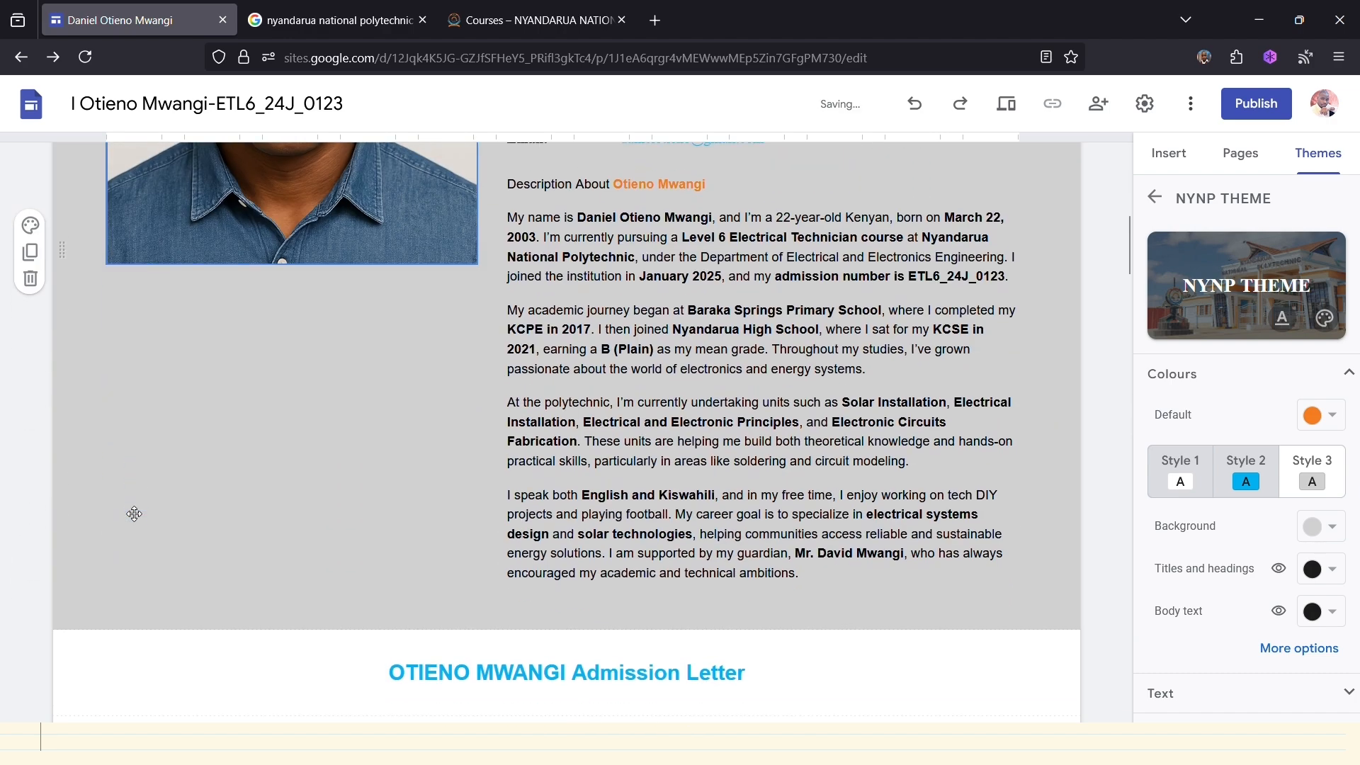
pyautogui.scroll(-2, 135, 514)
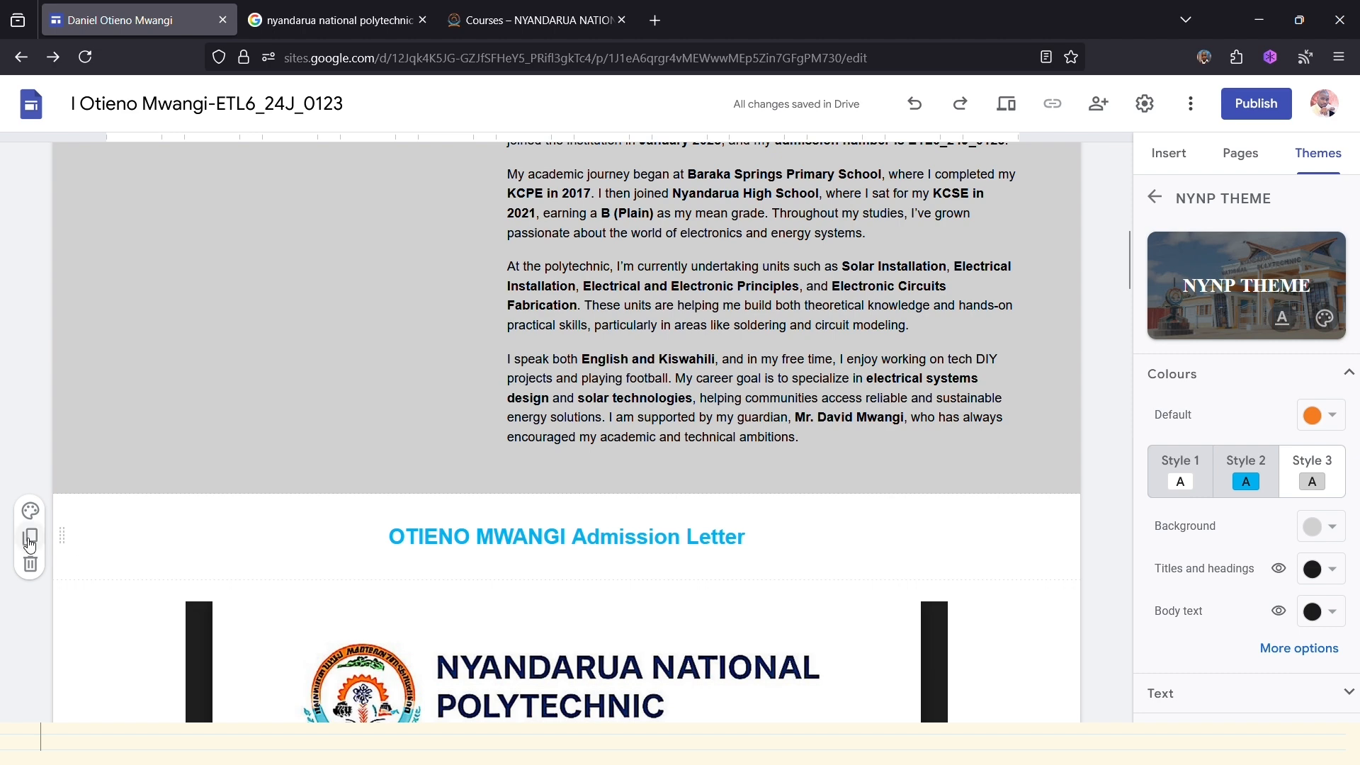
pyautogui.click(29, 544)
pyautogui.scroll(-4, 28, 540)
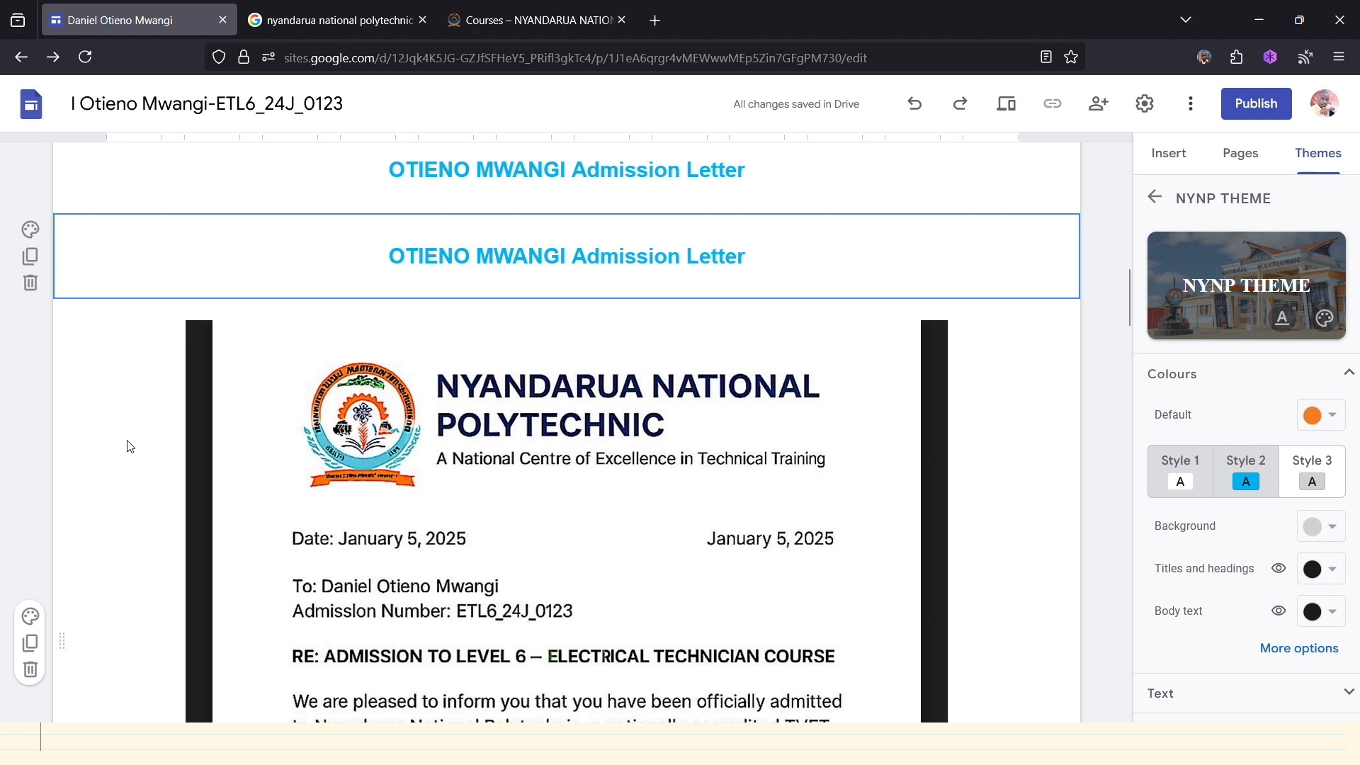
pyautogui.click(915, 104)
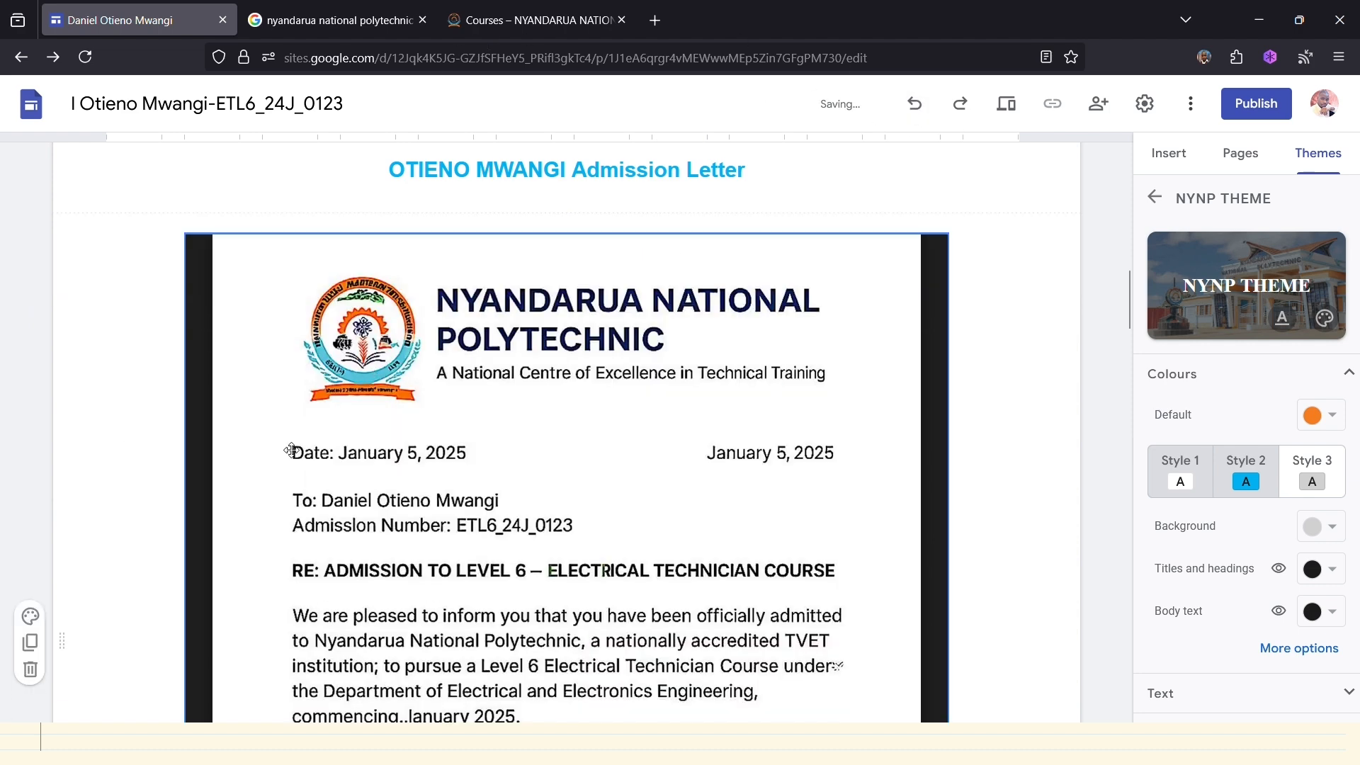
pyautogui.scroll(4, 222, 580)
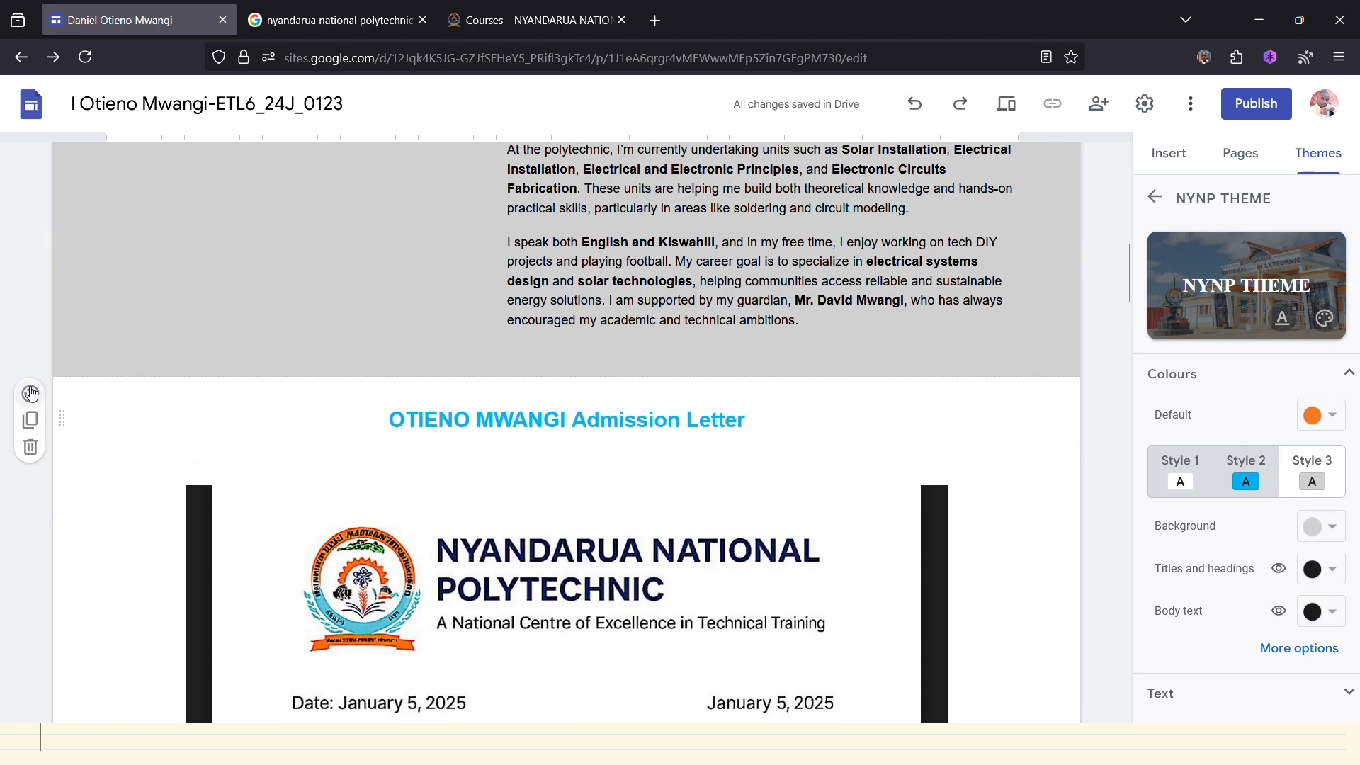
# Give the Admission Letter heading and letter sections the grey Style 3 background
pyautogui.click(30, 393)
pyautogui.click(104, 519)
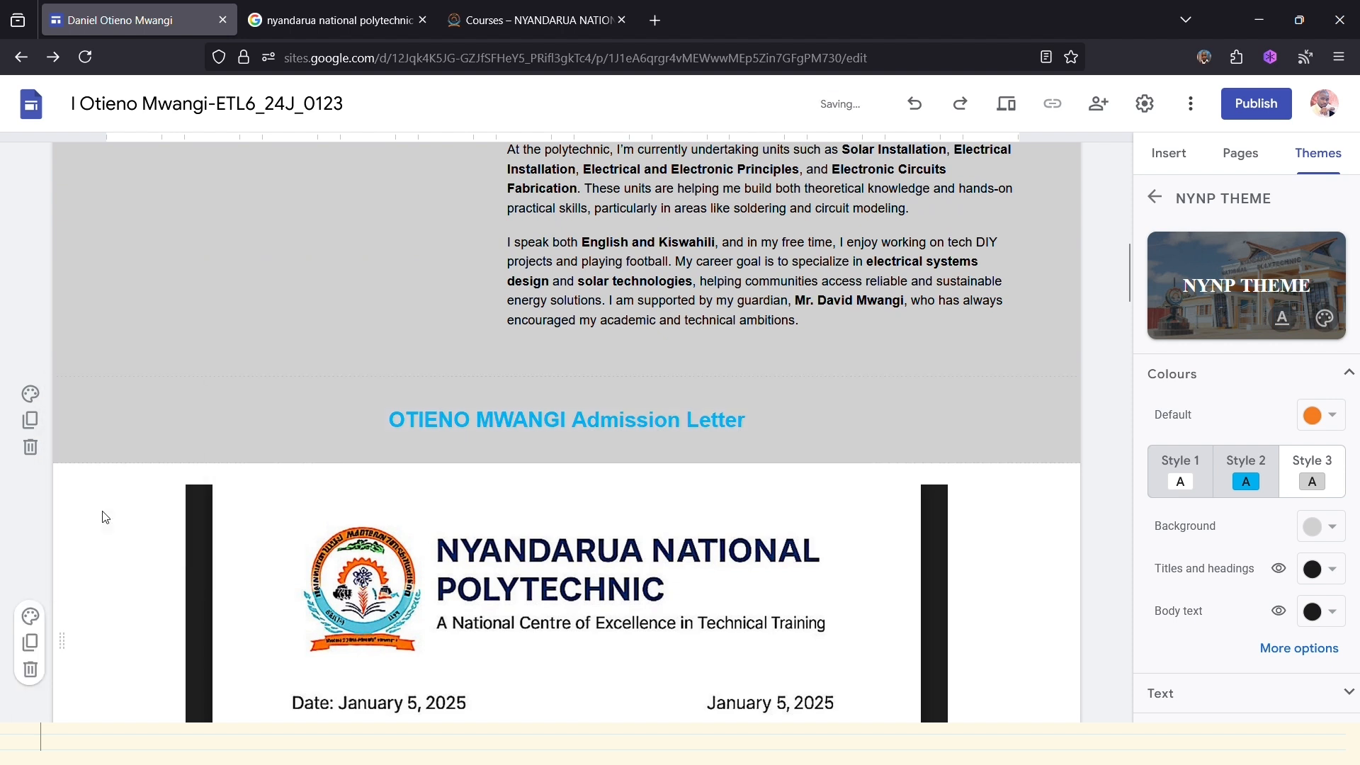
pyautogui.scroll(-2, 290, 508)
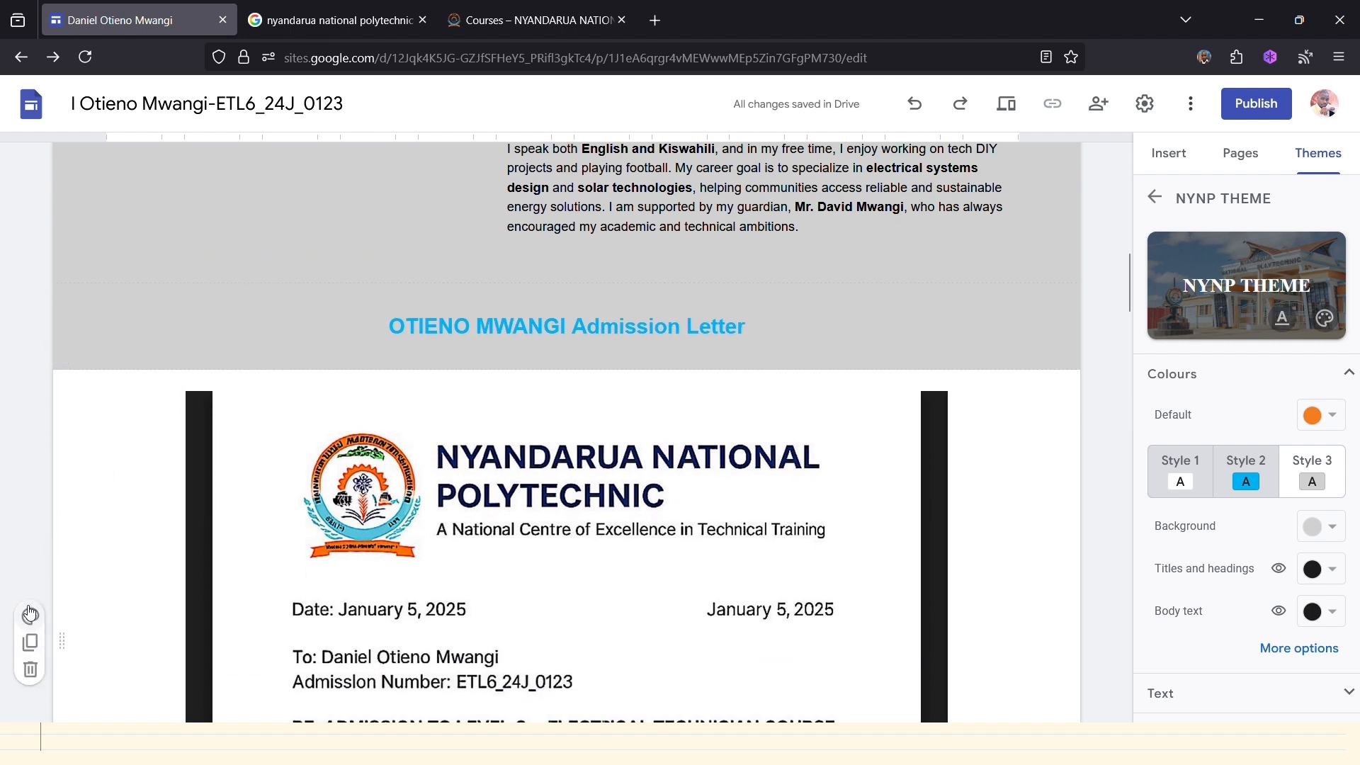
pyautogui.click(30, 616)
pyautogui.click(130, 561)
pyautogui.scroll(-6, 314, 527)
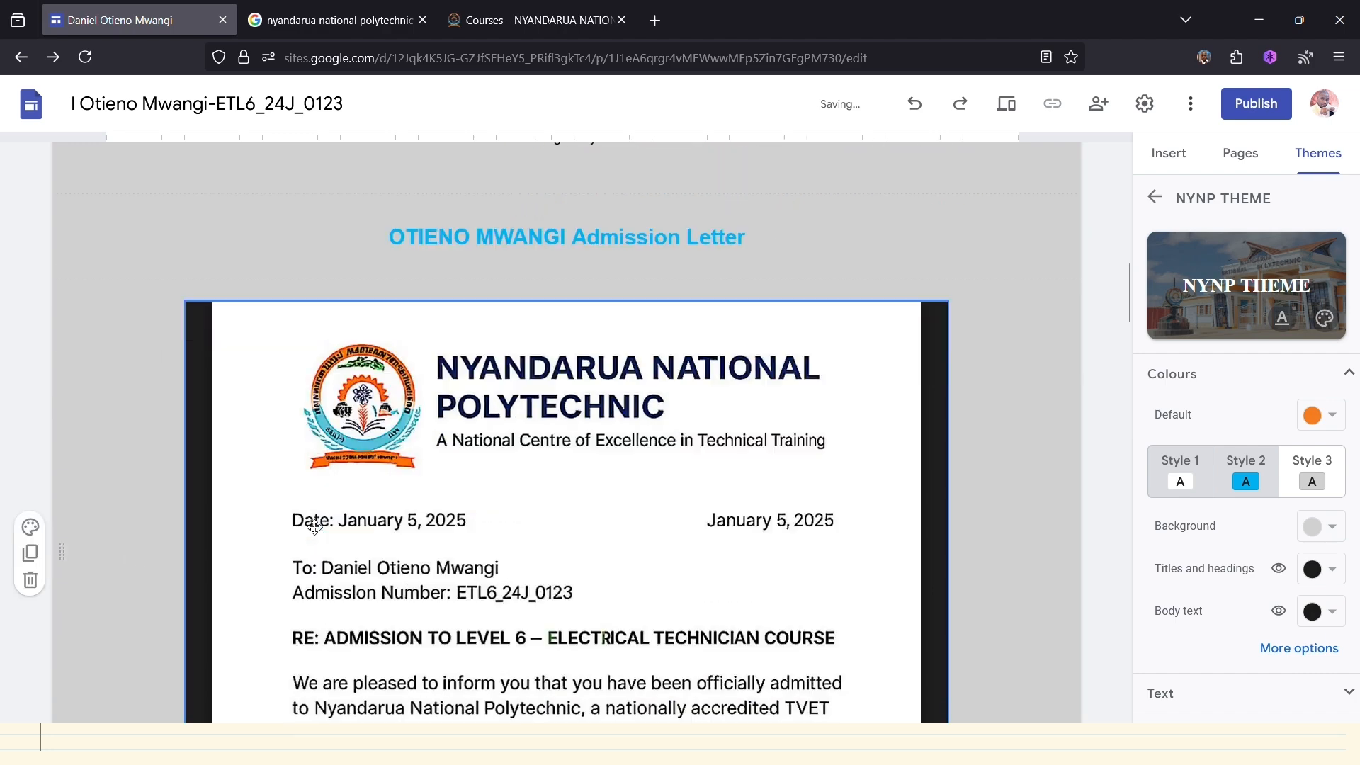
pyautogui.scroll(5, 315, 527)
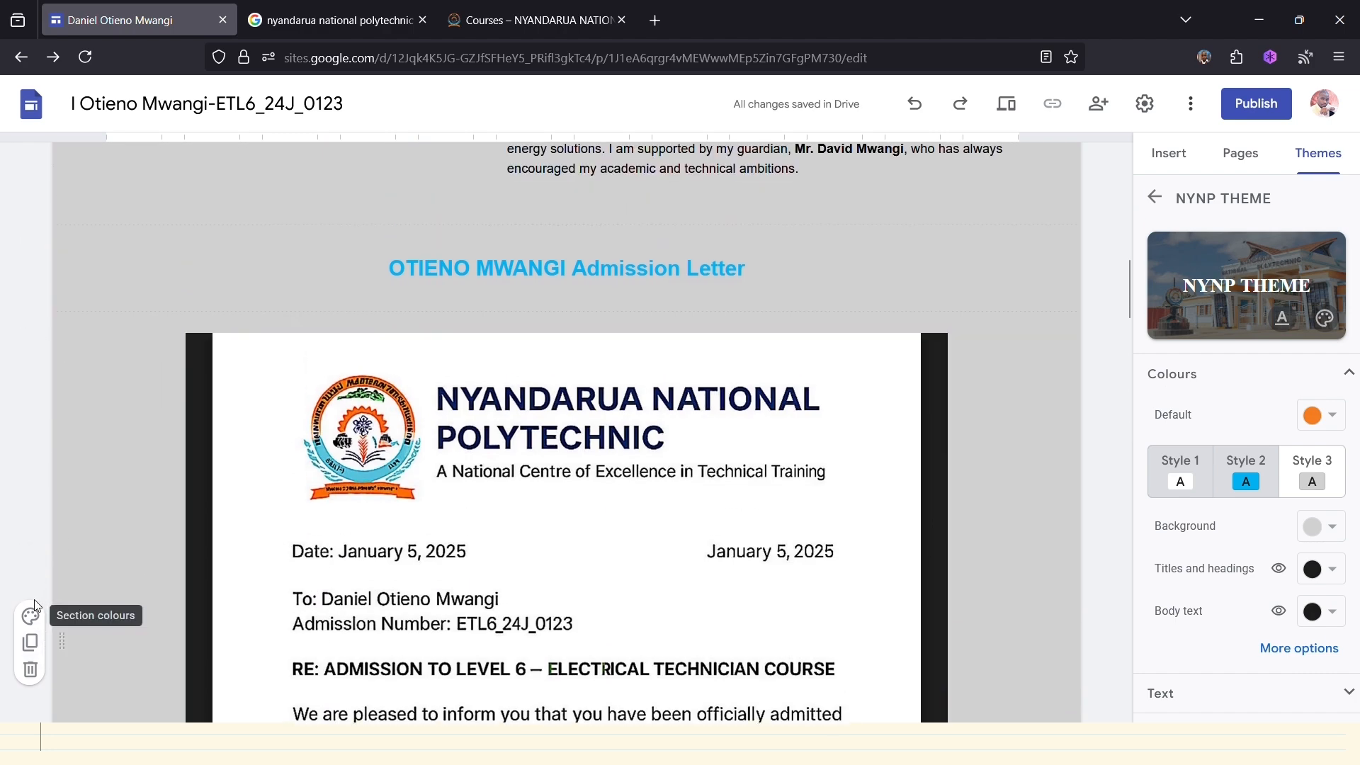
# Switch the admission letter section to the Style 2 colour scheme
pyautogui.click(31, 613)
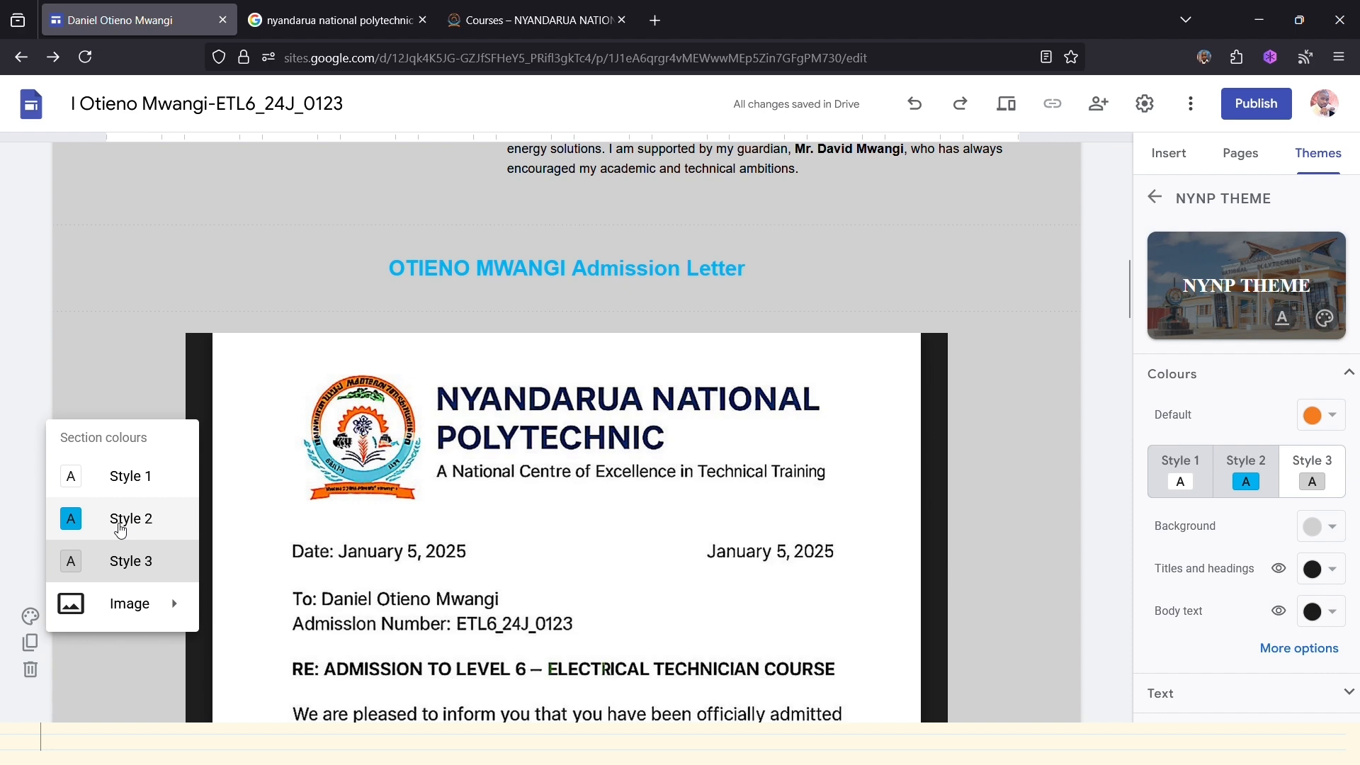
pyautogui.click(120, 525)
pyautogui.scroll(-6, 422, 546)
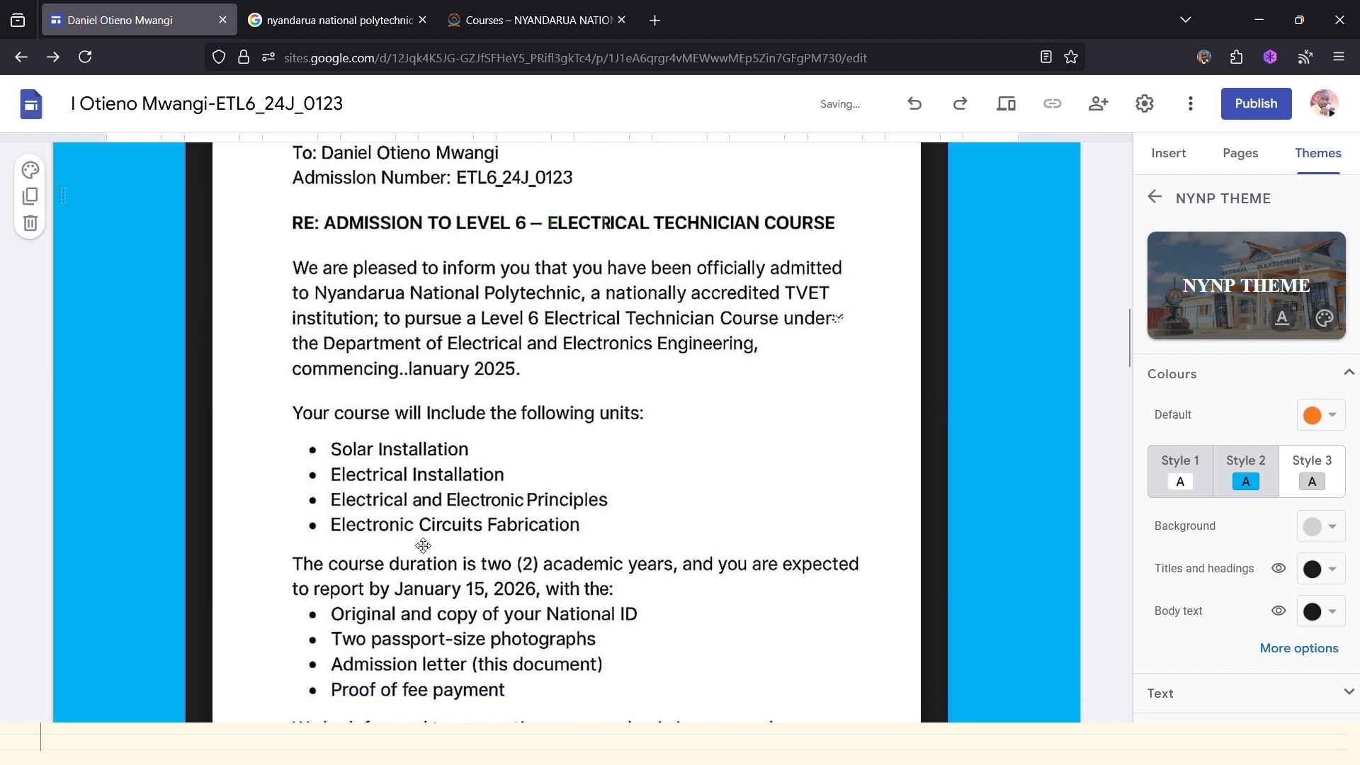
pyautogui.scroll(-5, 423, 545)
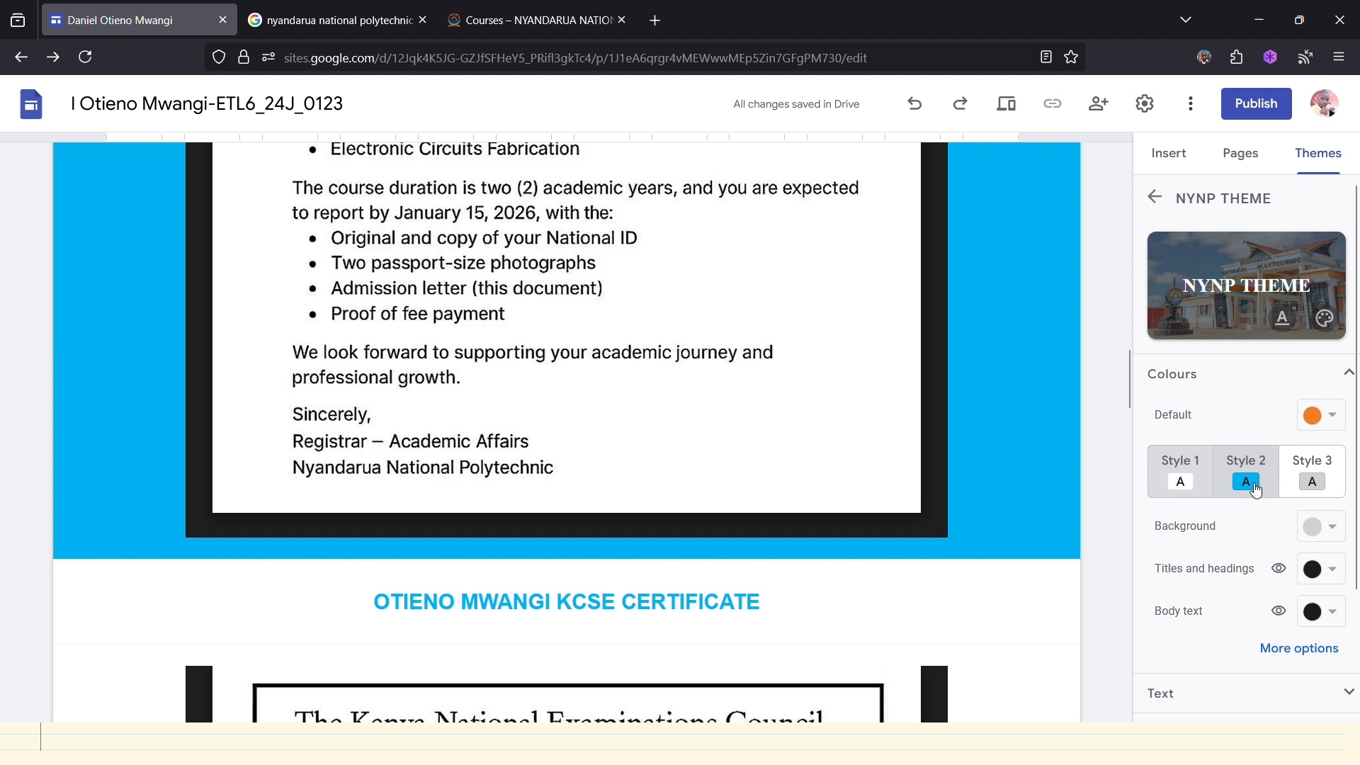
# Change Style 2's background from orange #f57c20 to blue #3d85c6
pyautogui.click(1255, 489)
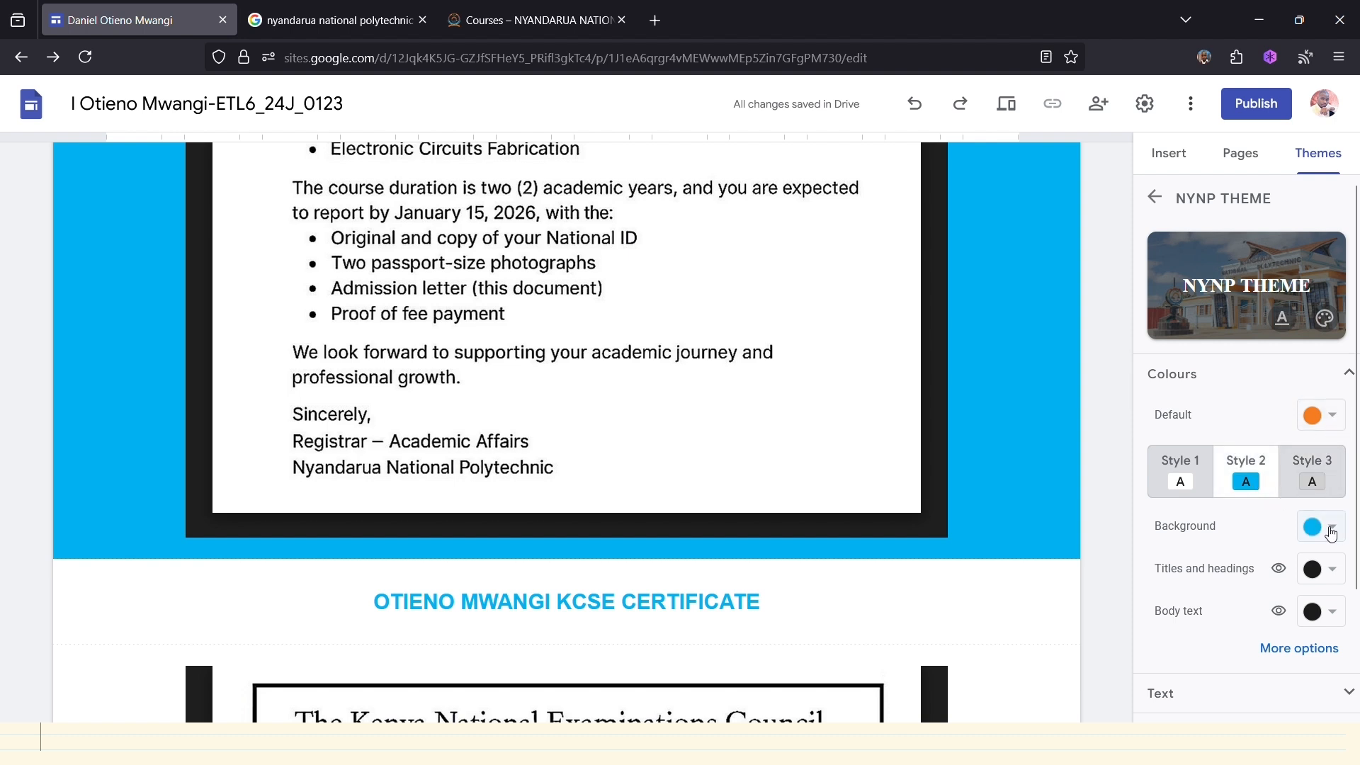
pyautogui.click(1330, 531)
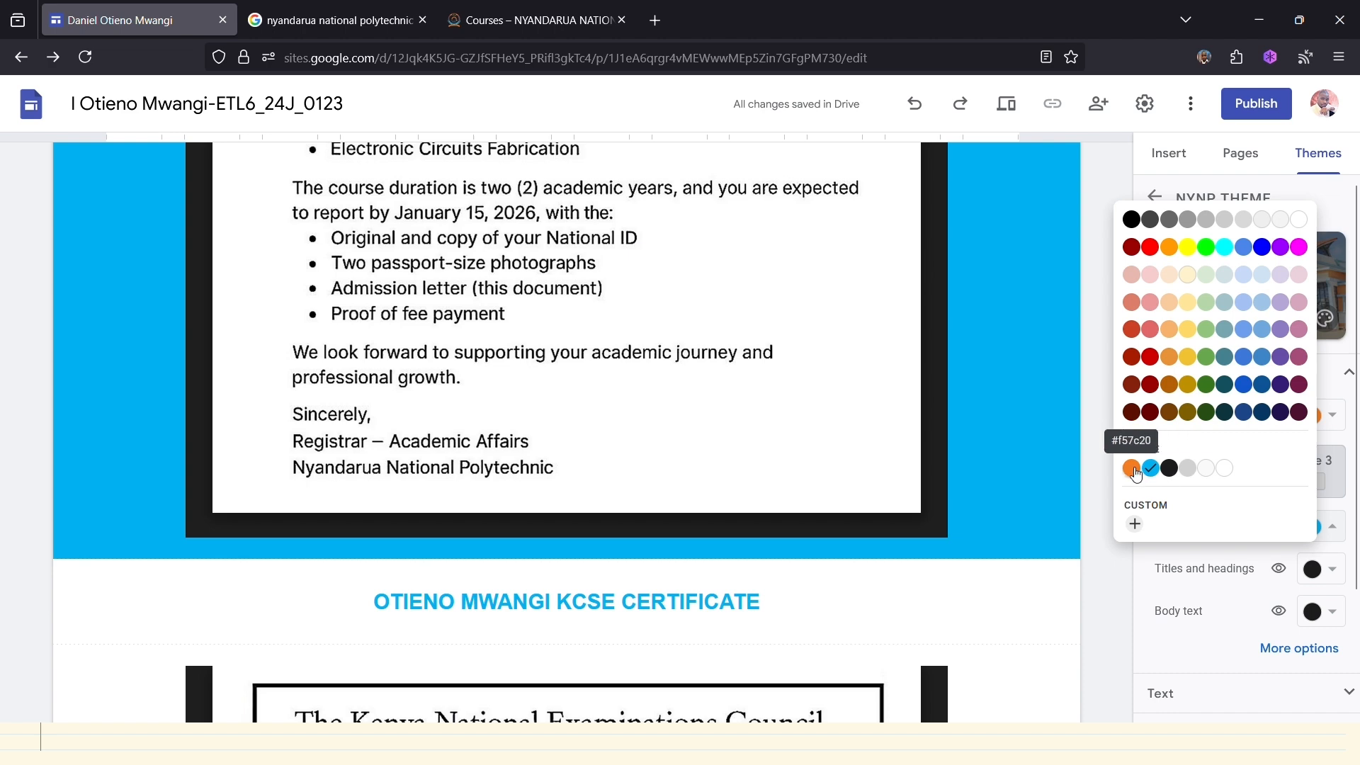
pyautogui.click(1132, 469)
pyautogui.scroll(10, 735, 457)
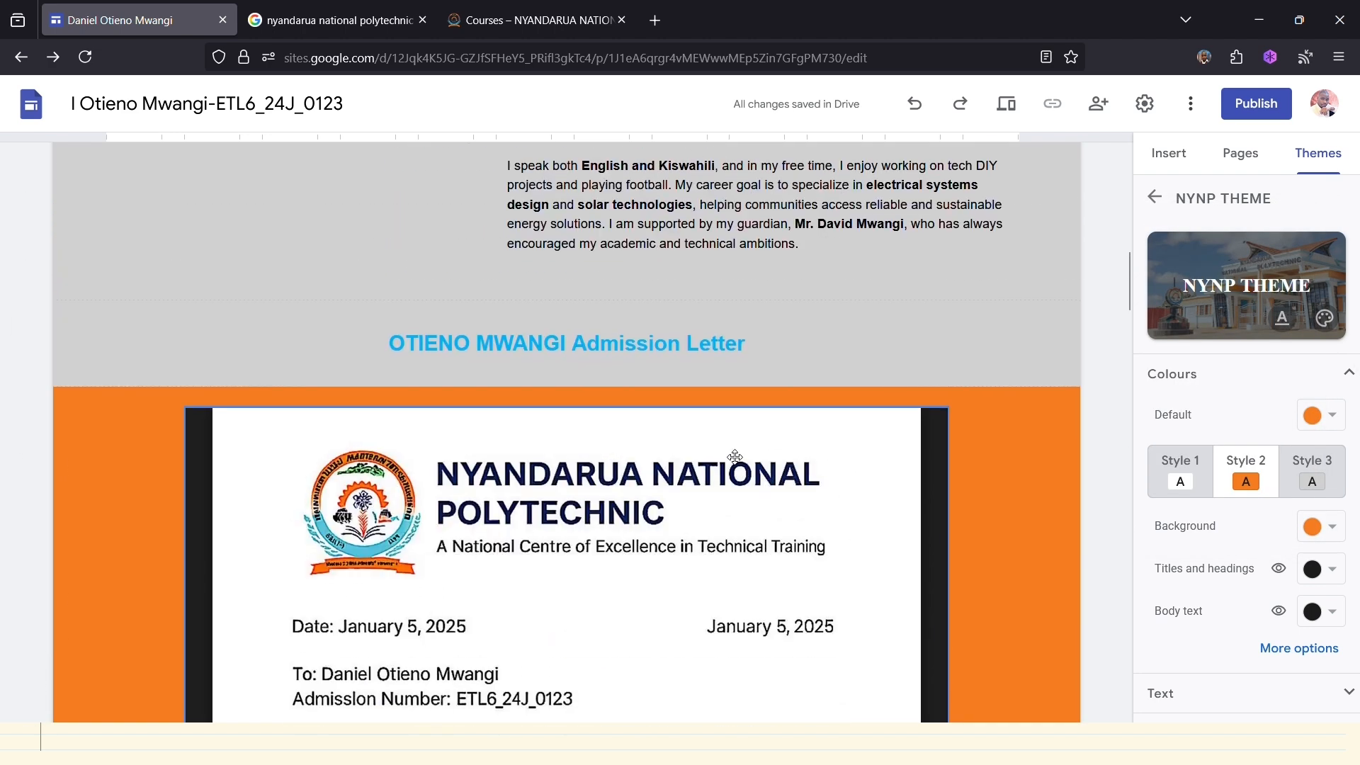
pyautogui.scroll(-4, 736, 457)
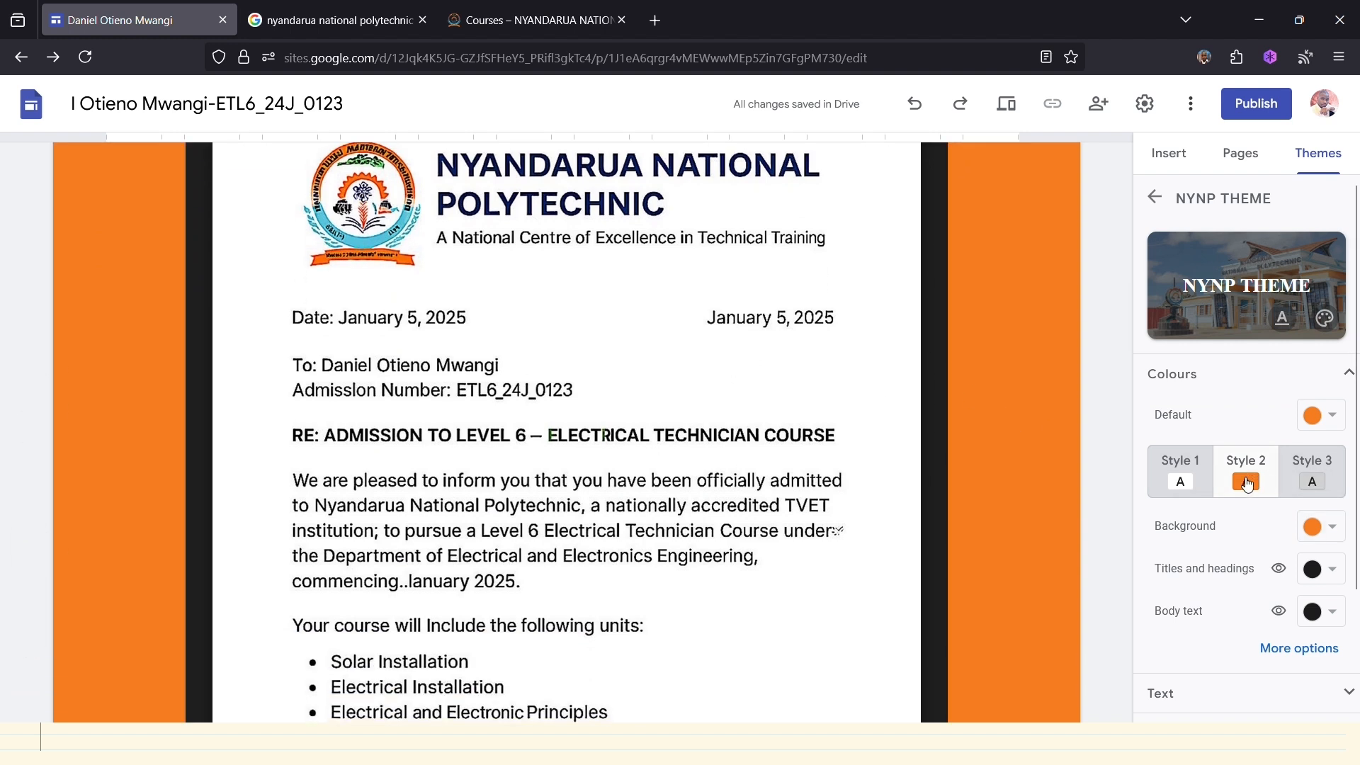
pyautogui.click(1334, 528)
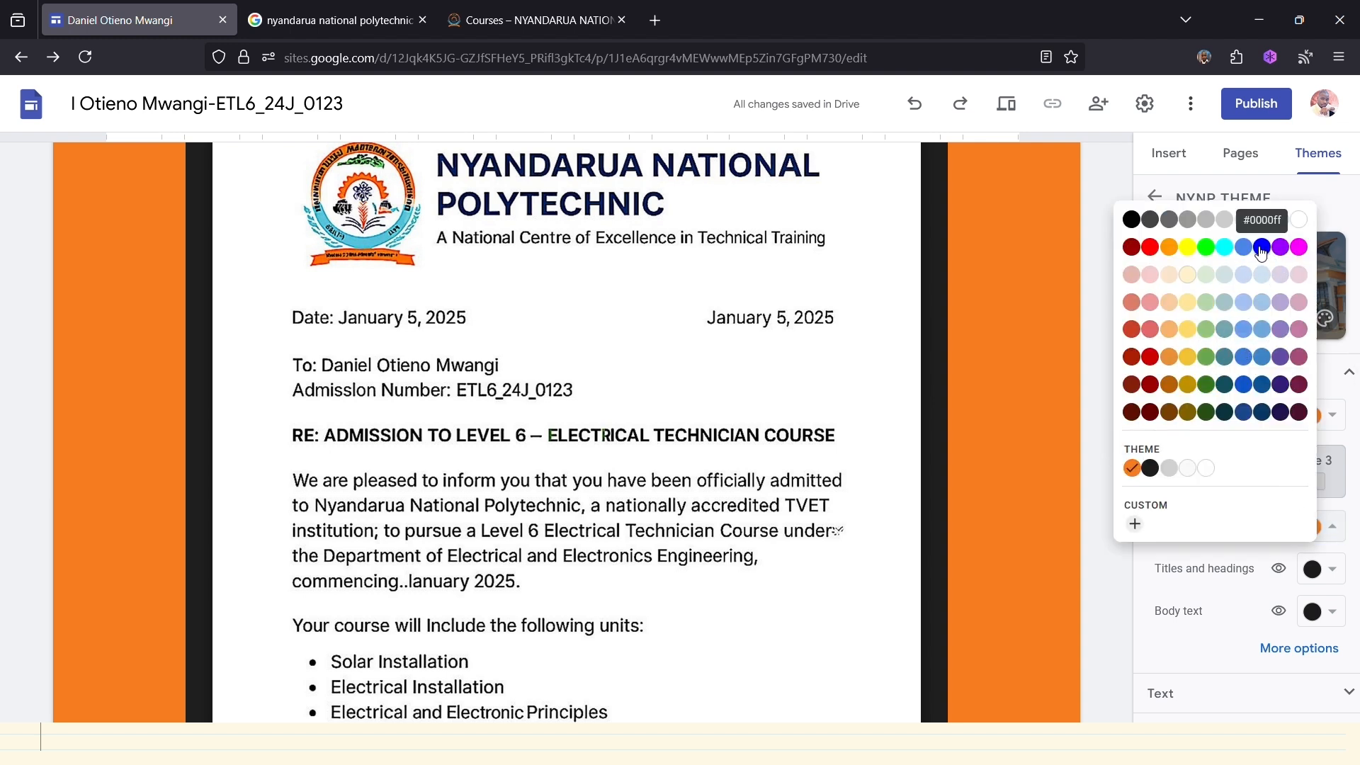
pyautogui.click(1264, 357)
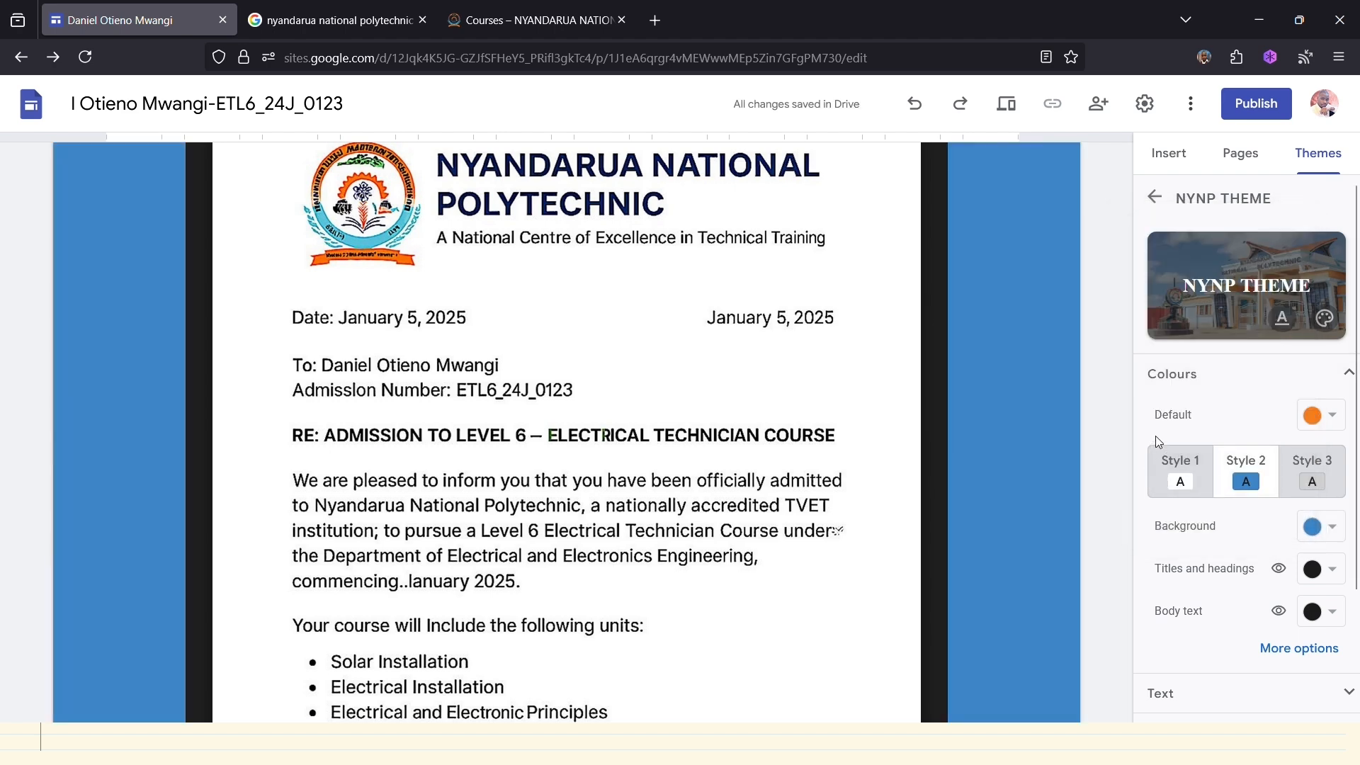
# Set the KCSE certificate section to the blue Style 2 background
pyautogui.scroll(5, 638, 514)
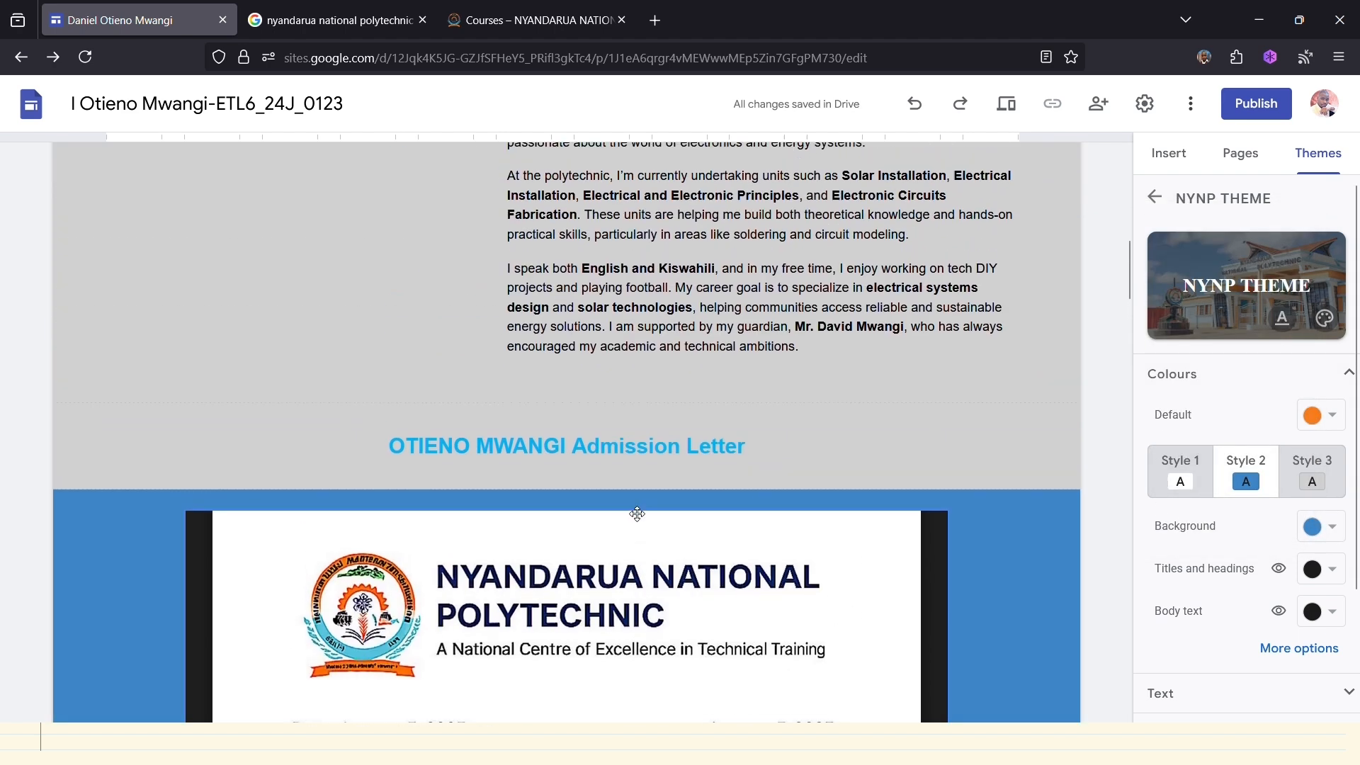
pyautogui.scroll(-3, 637, 514)
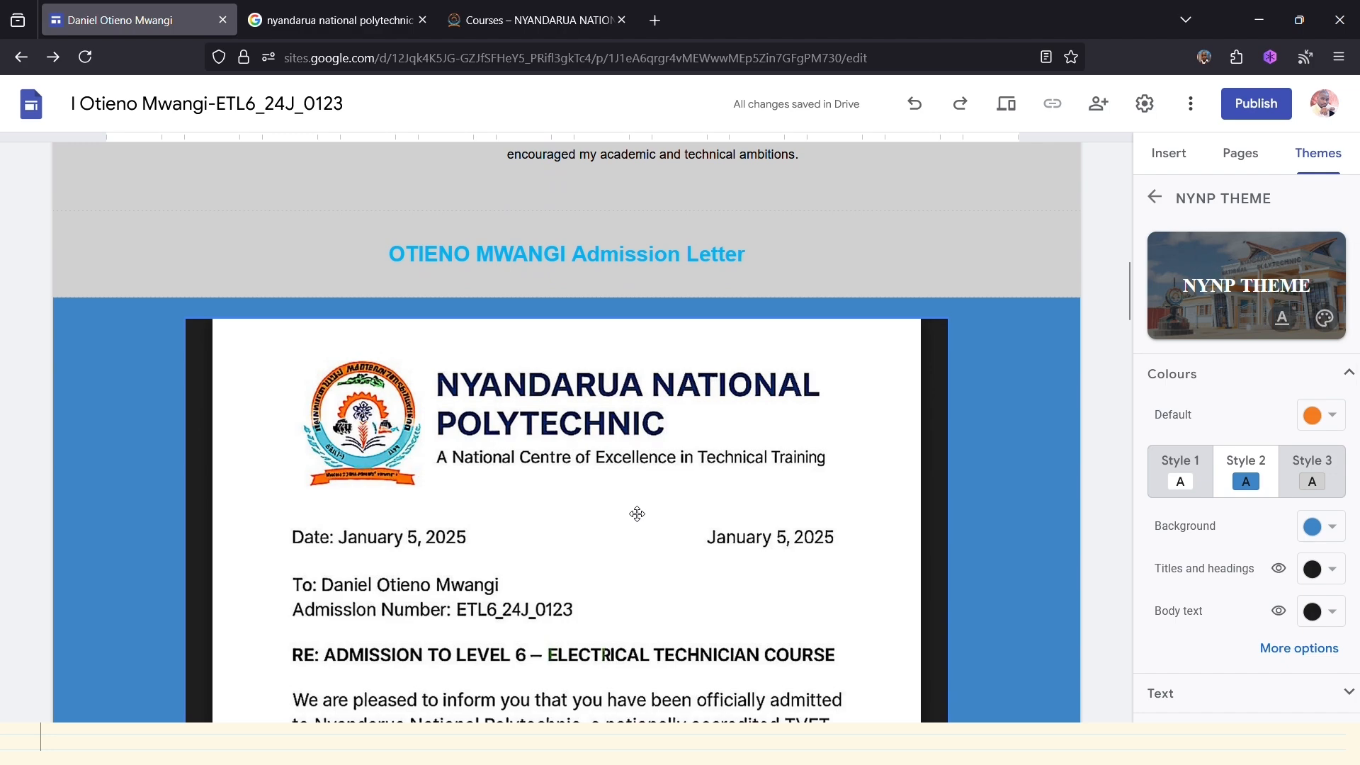
pyautogui.scroll(-15, 638, 513)
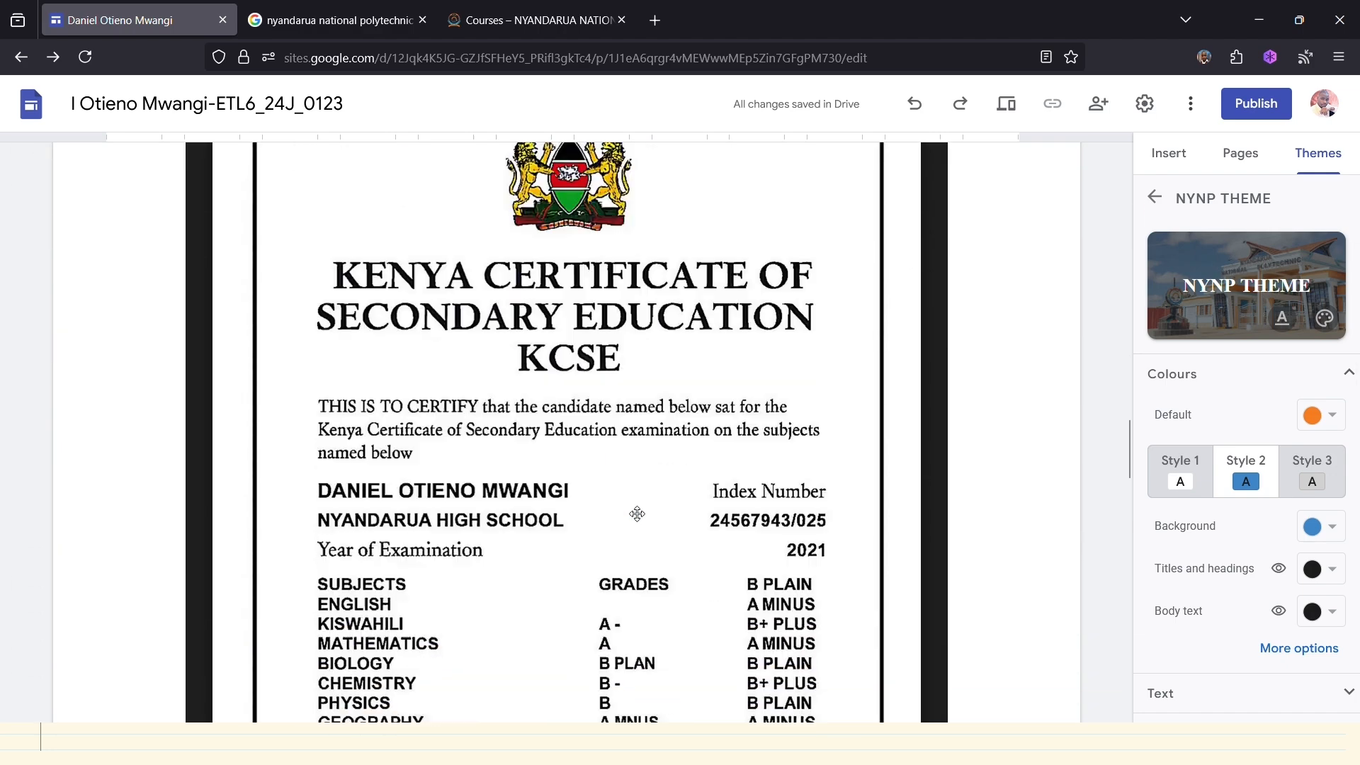
pyautogui.scroll(-2, 637, 514)
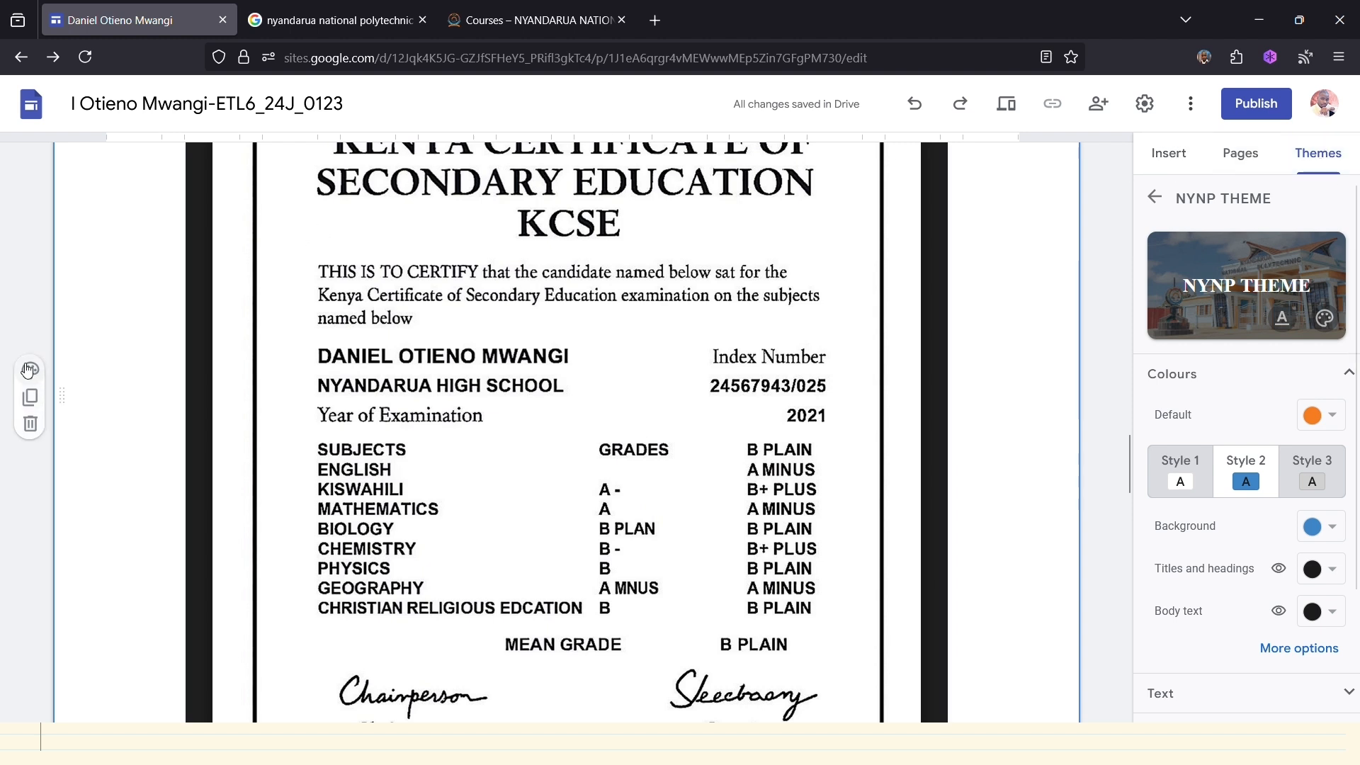
pyautogui.click(28, 369)
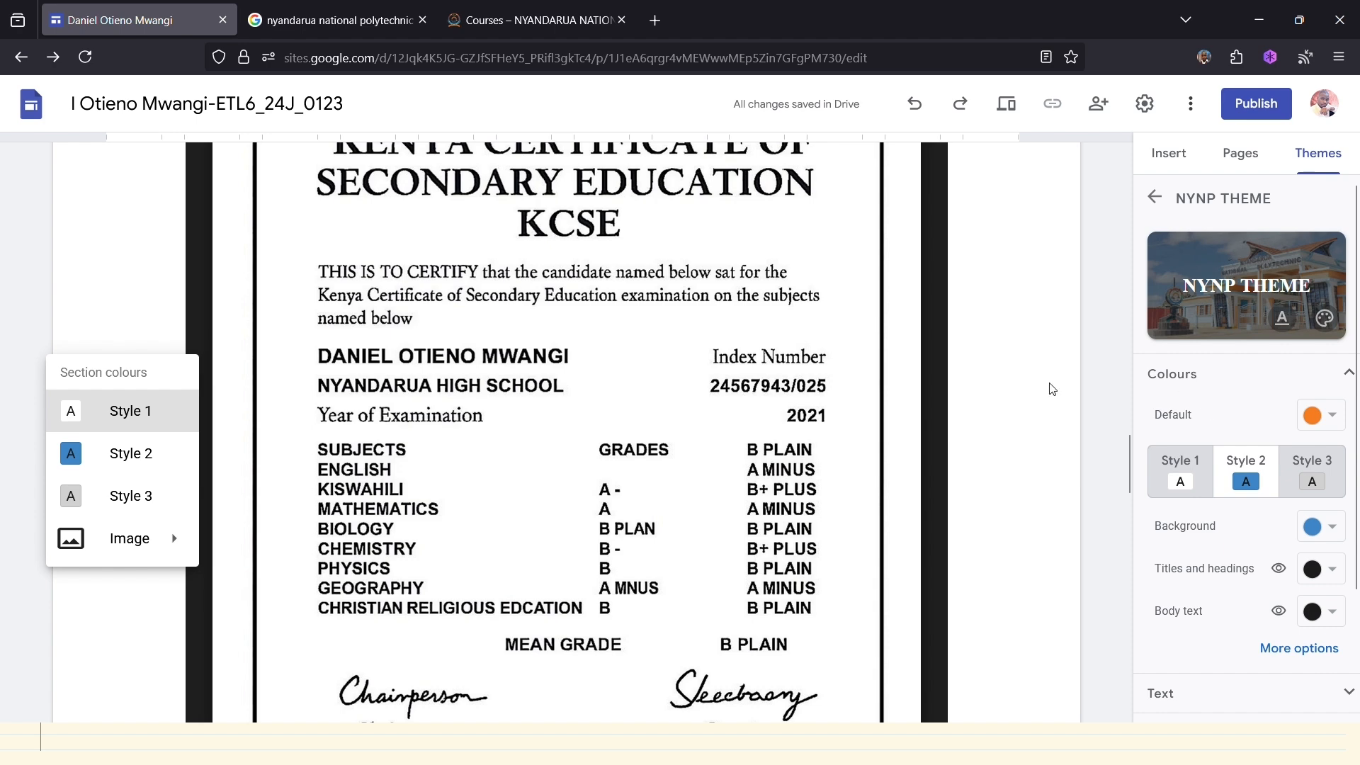
pyautogui.click(106, 457)
# Apply the same blue Style 2 background to the KCPE certificate and School ID sections
pyautogui.scroll(-10, 496, 485)
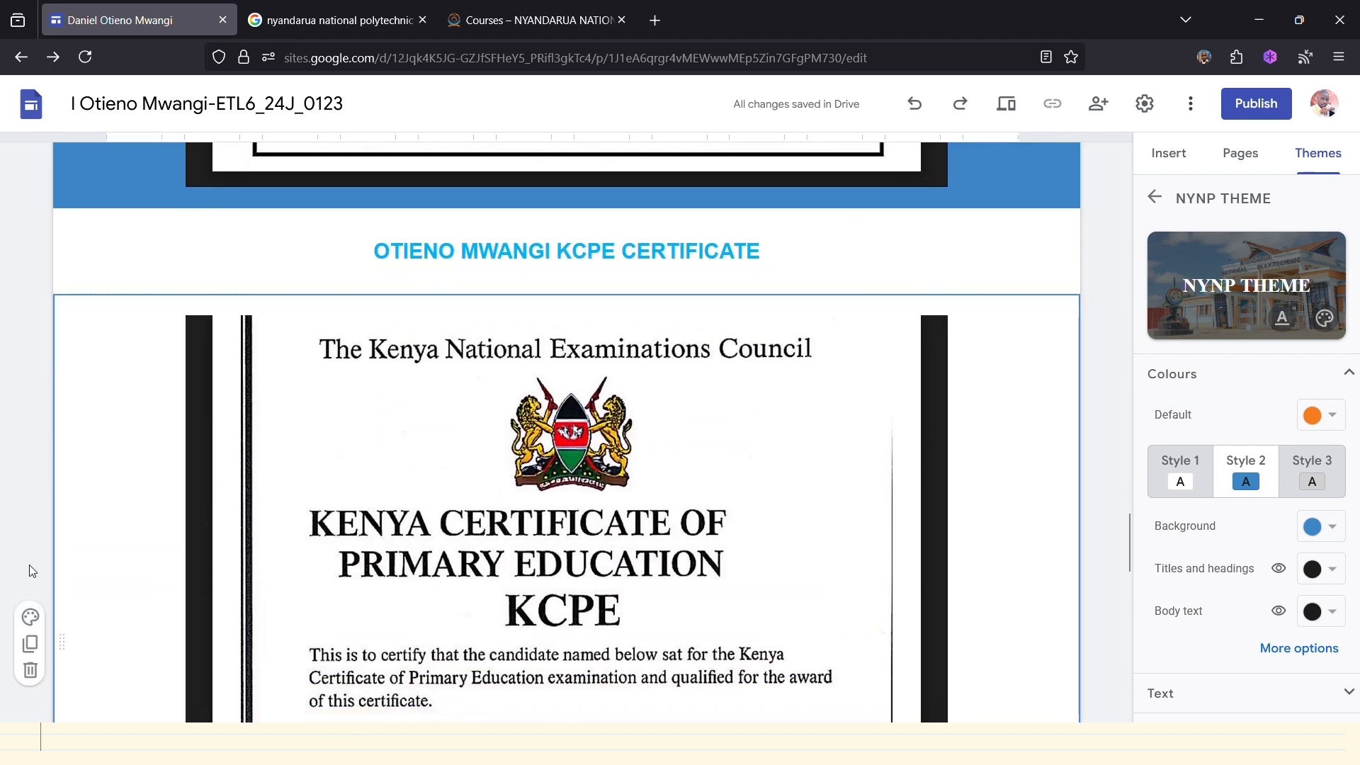
pyautogui.click(30, 617)
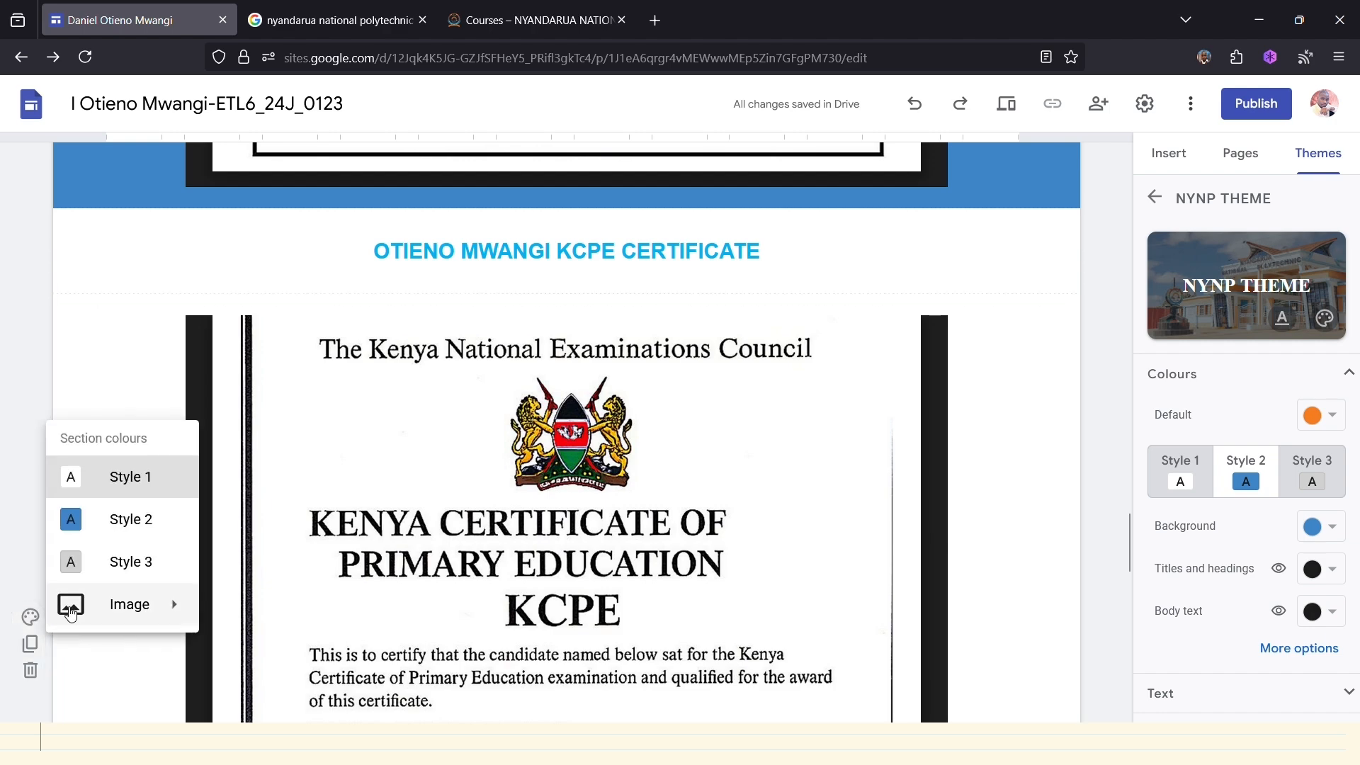
pyautogui.click(119, 524)
pyautogui.scroll(-10, 460, 620)
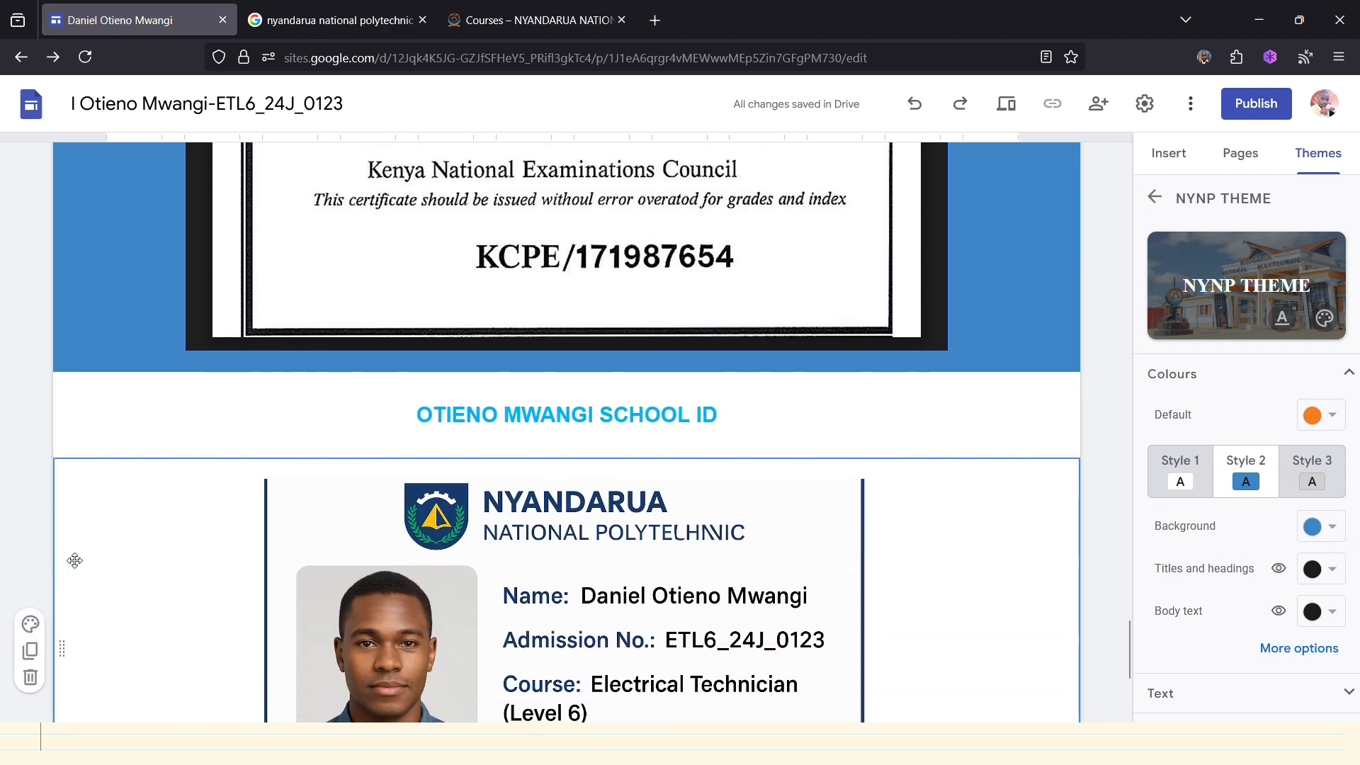
pyautogui.click(30, 623)
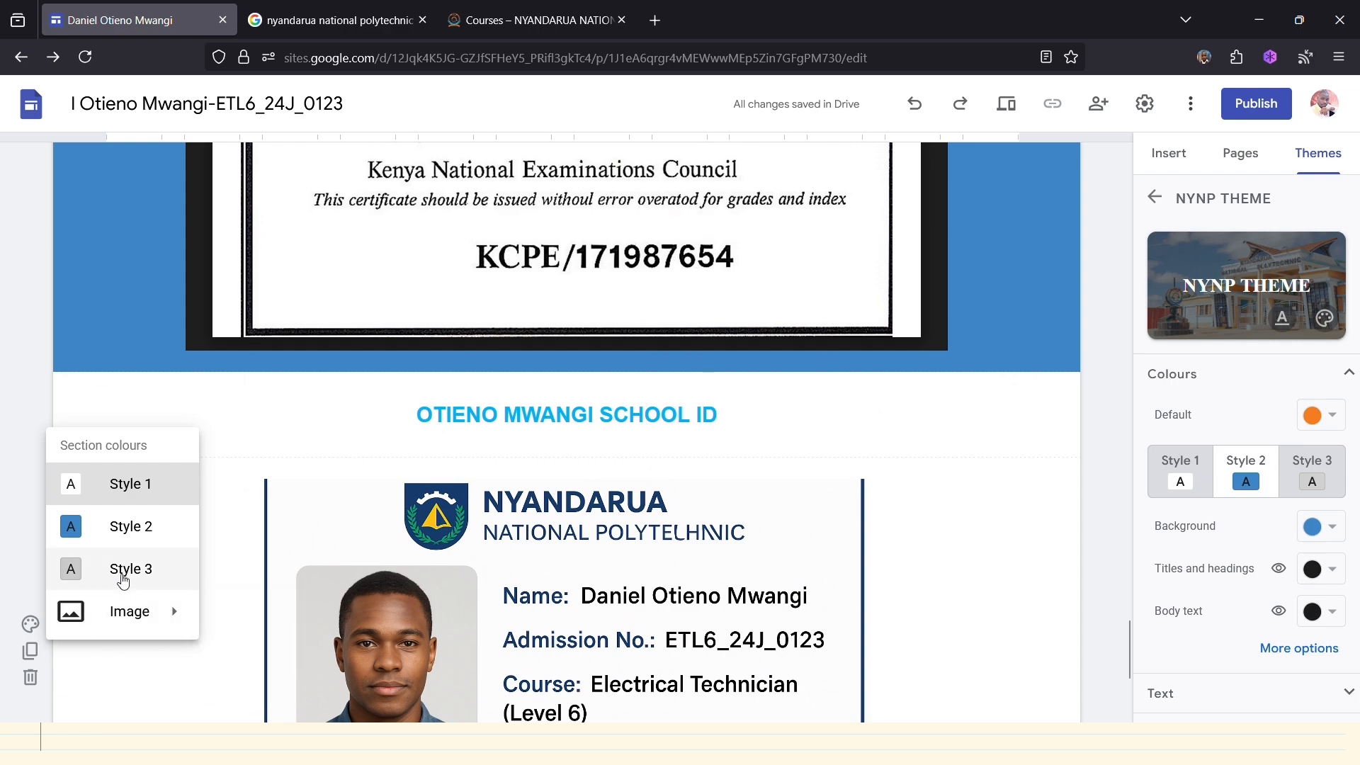
pyautogui.click(135, 540)
pyautogui.scroll(-4, 393, 554)
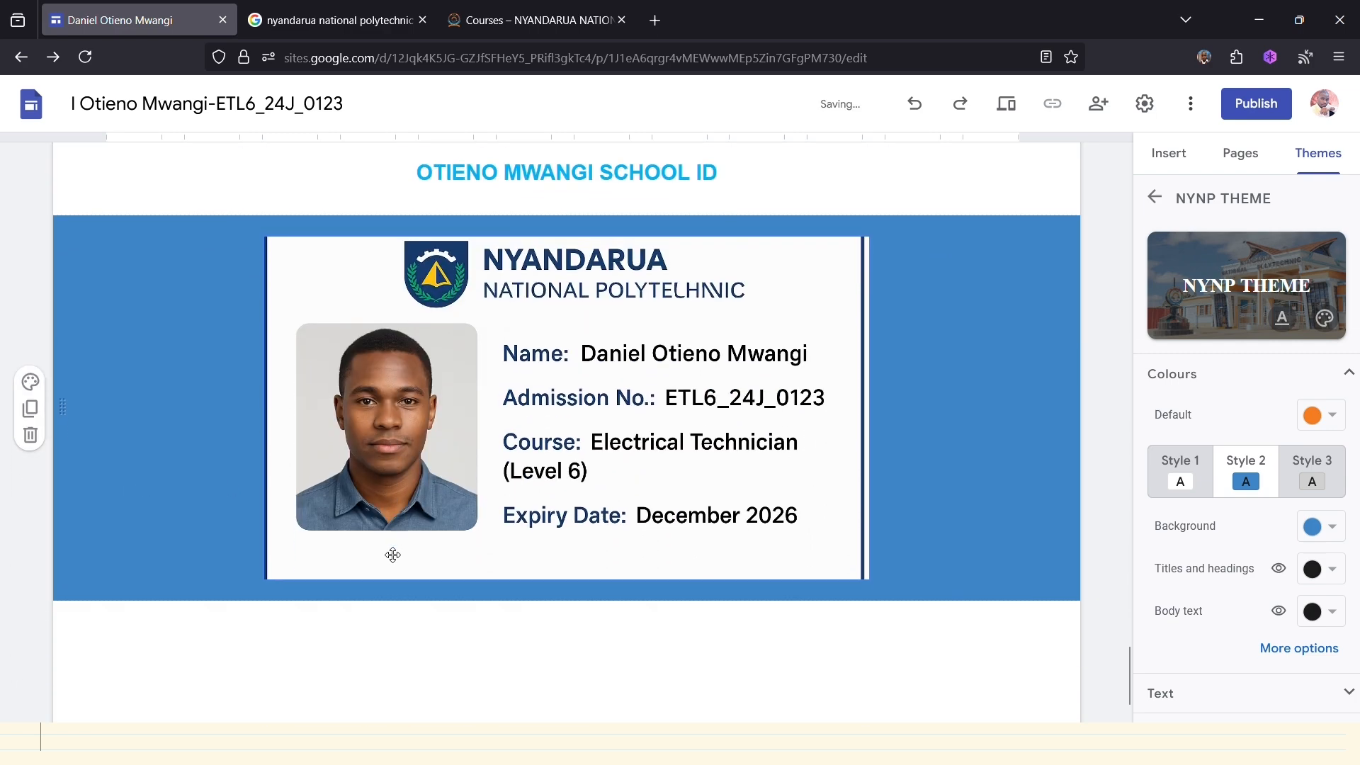
# Switch the Admission Letter heading section to the plain white Style 1 background
pyautogui.scroll(-20, 683, 445)
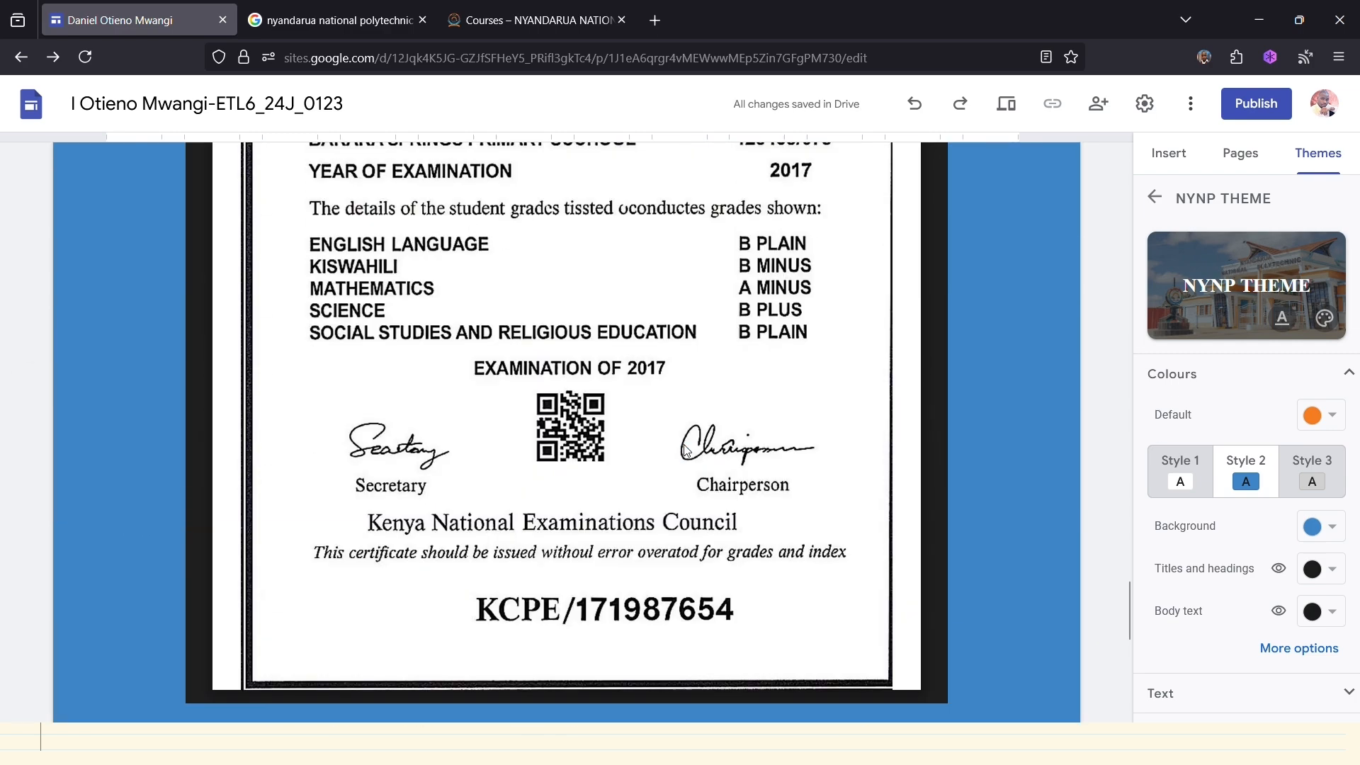
pyautogui.scroll(10, 684, 446)
pyautogui.scroll(8, 686, 451)
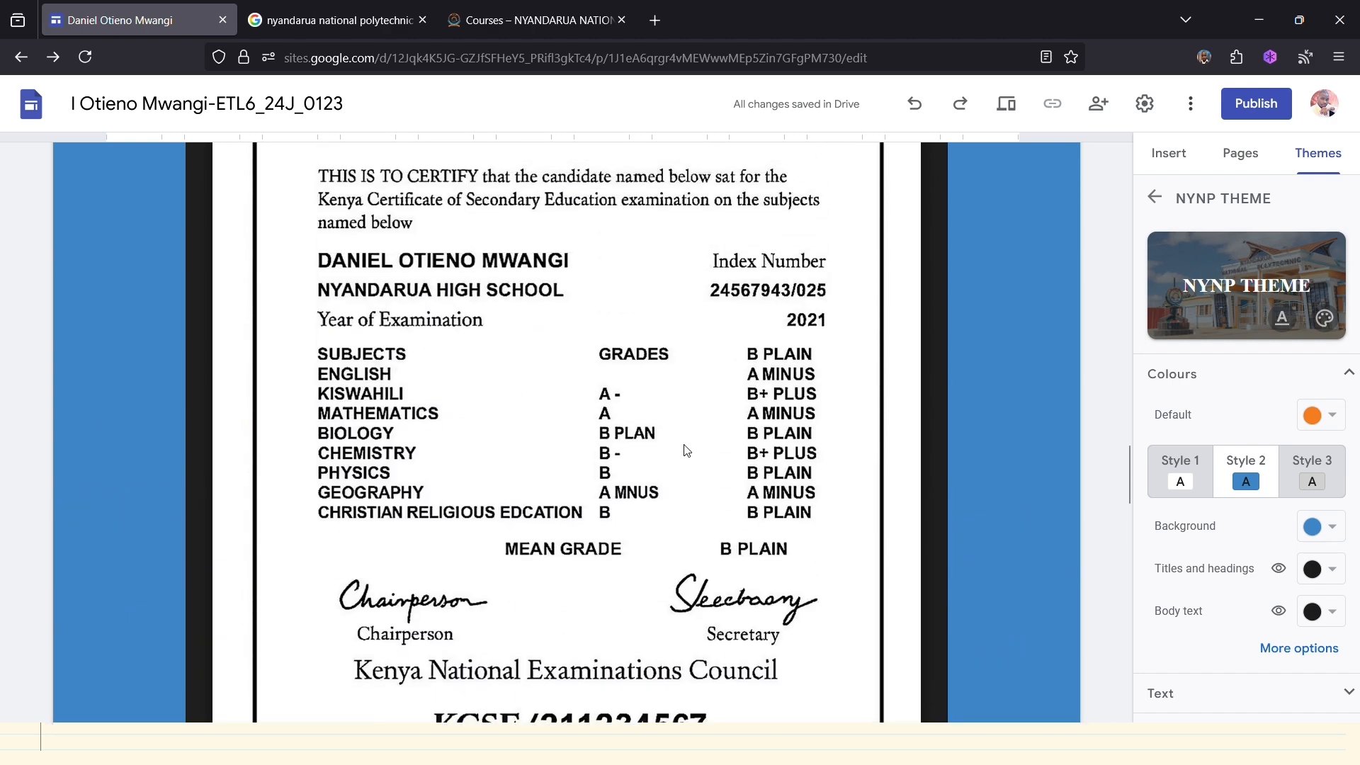
pyautogui.scroll(-8, 684, 446)
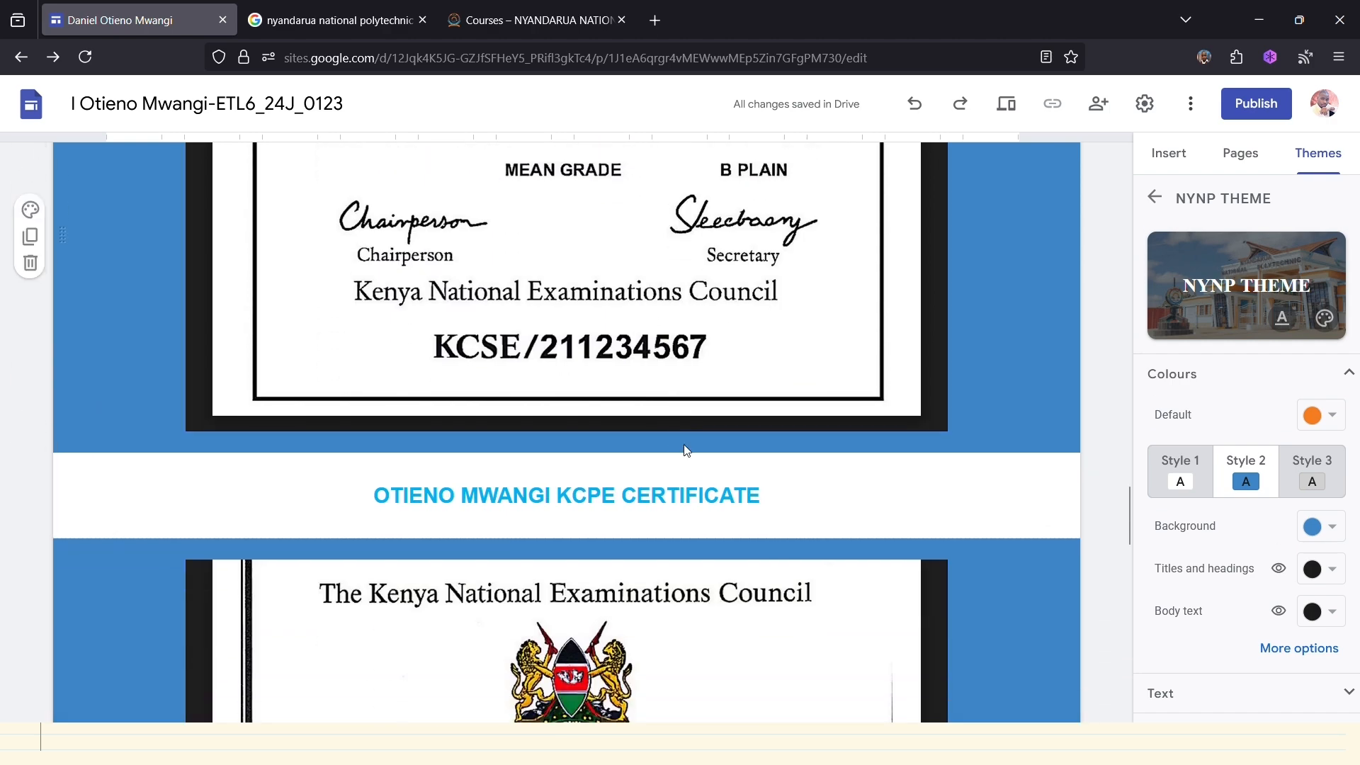
pyautogui.scroll(12, 684, 446)
pyautogui.scroll(15, 686, 450)
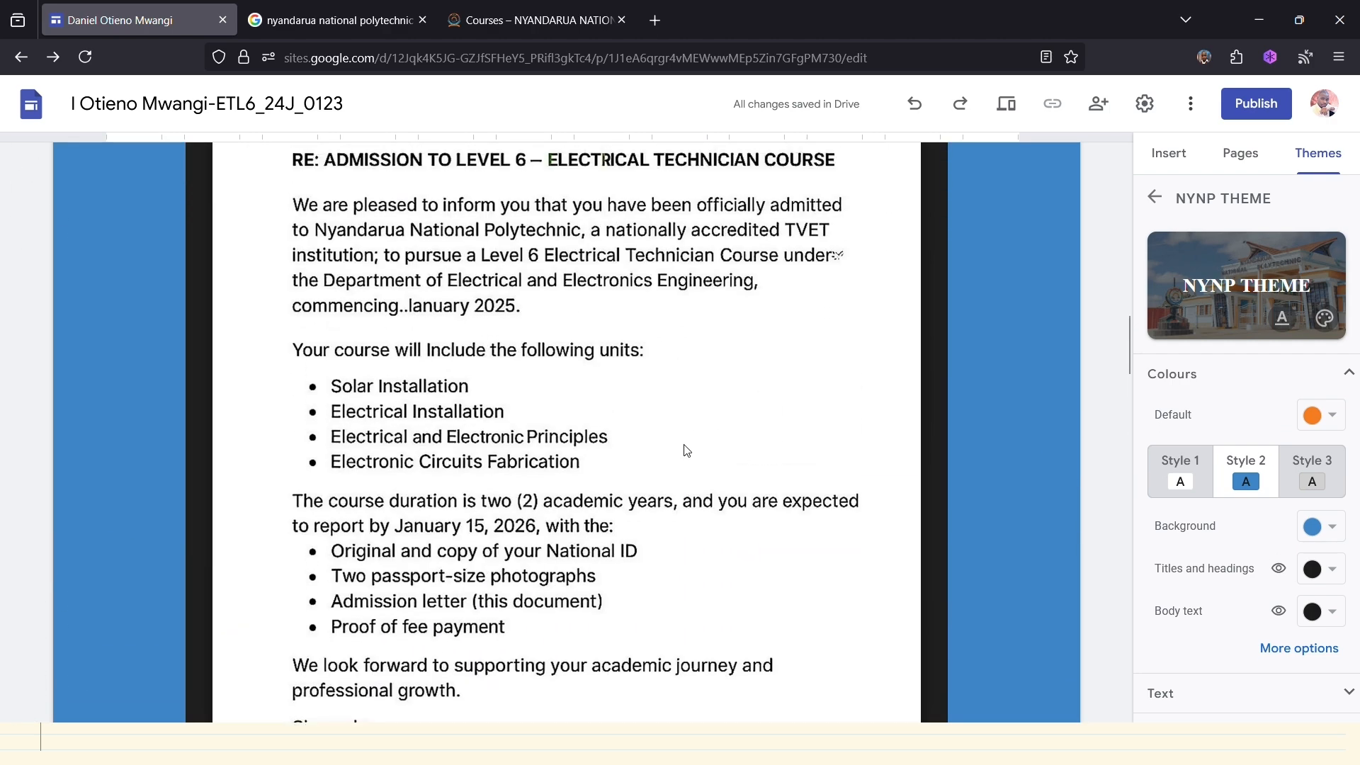
pyautogui.scroll(8, 685, 445)
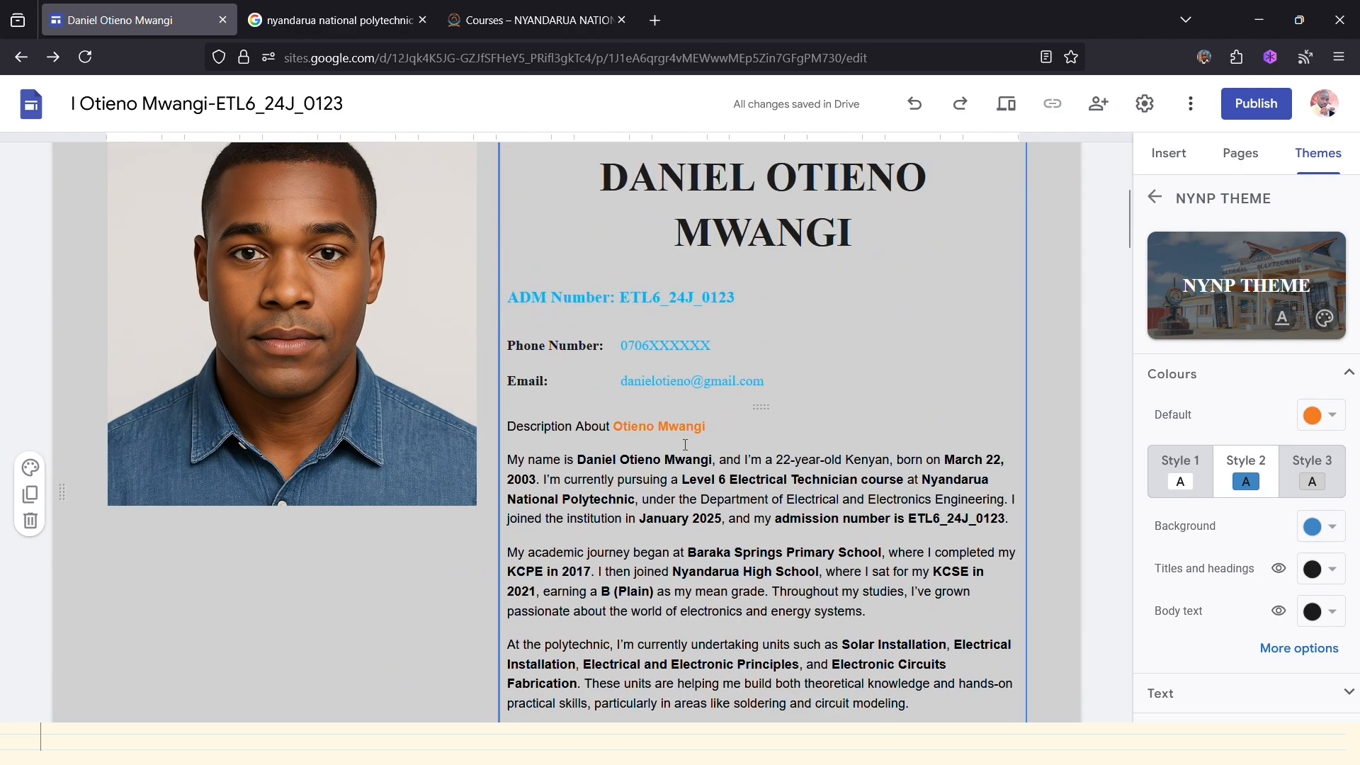
pyautogui.scroll(-8, 686, 446)
pyautogui.scroll(-7, 683, 444)
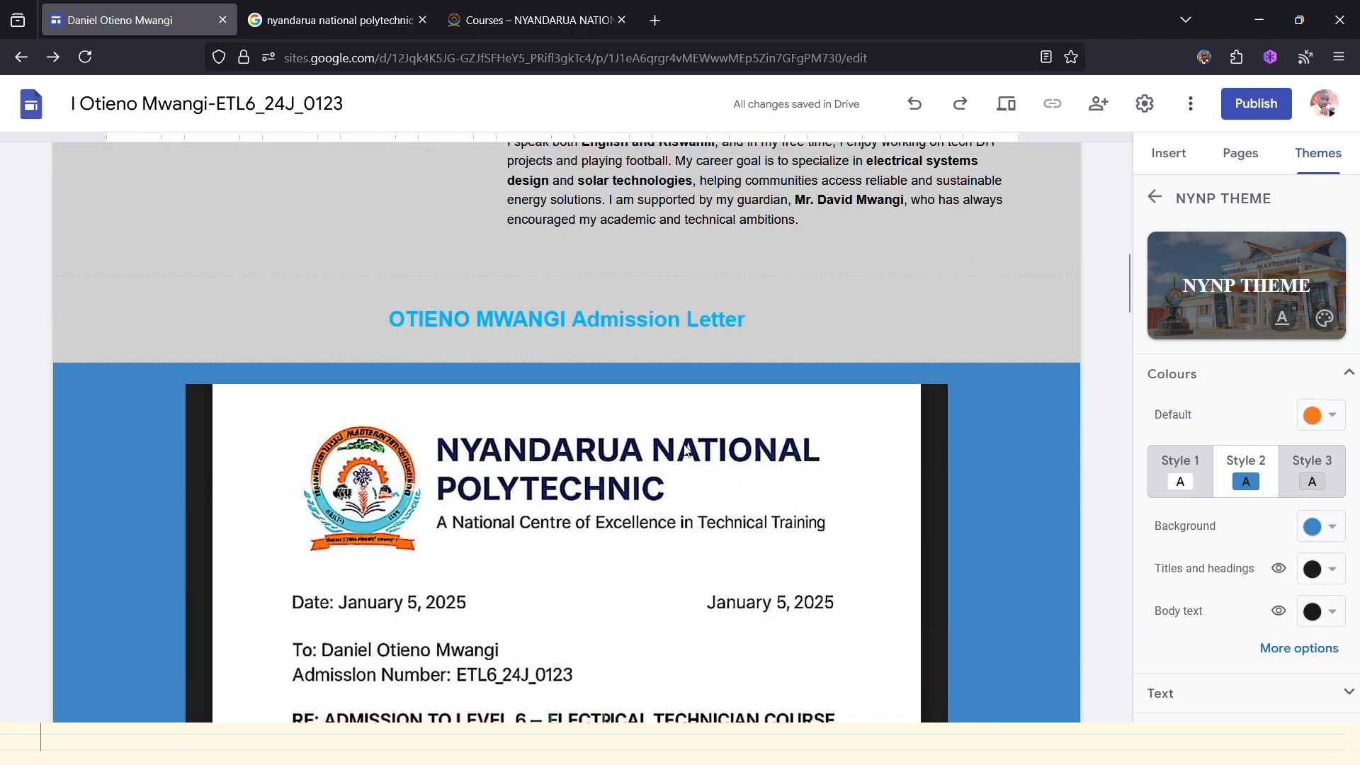
pyautogui.scroll(2, 684, 444)
pyautogui.scroll(3, 685, 444)
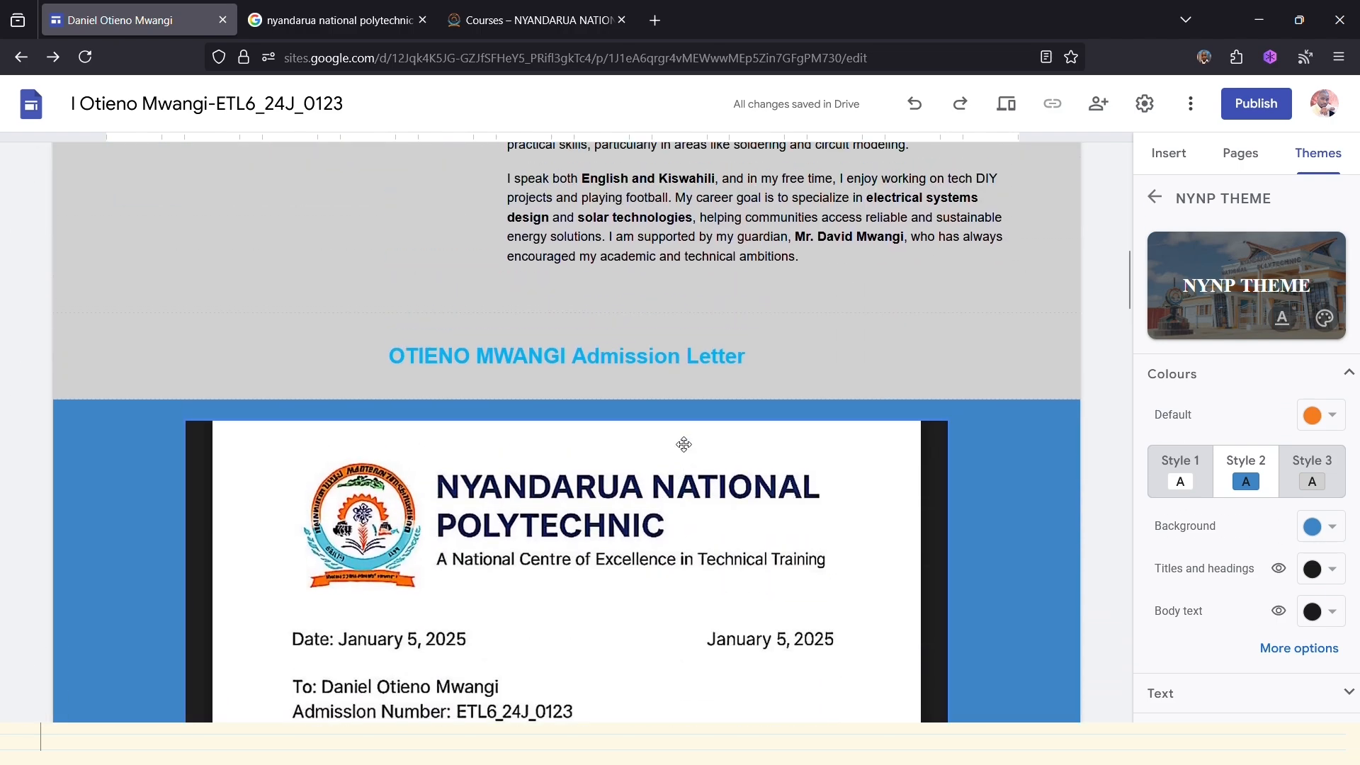
pyautogui.scroll(-1, 686, 450)
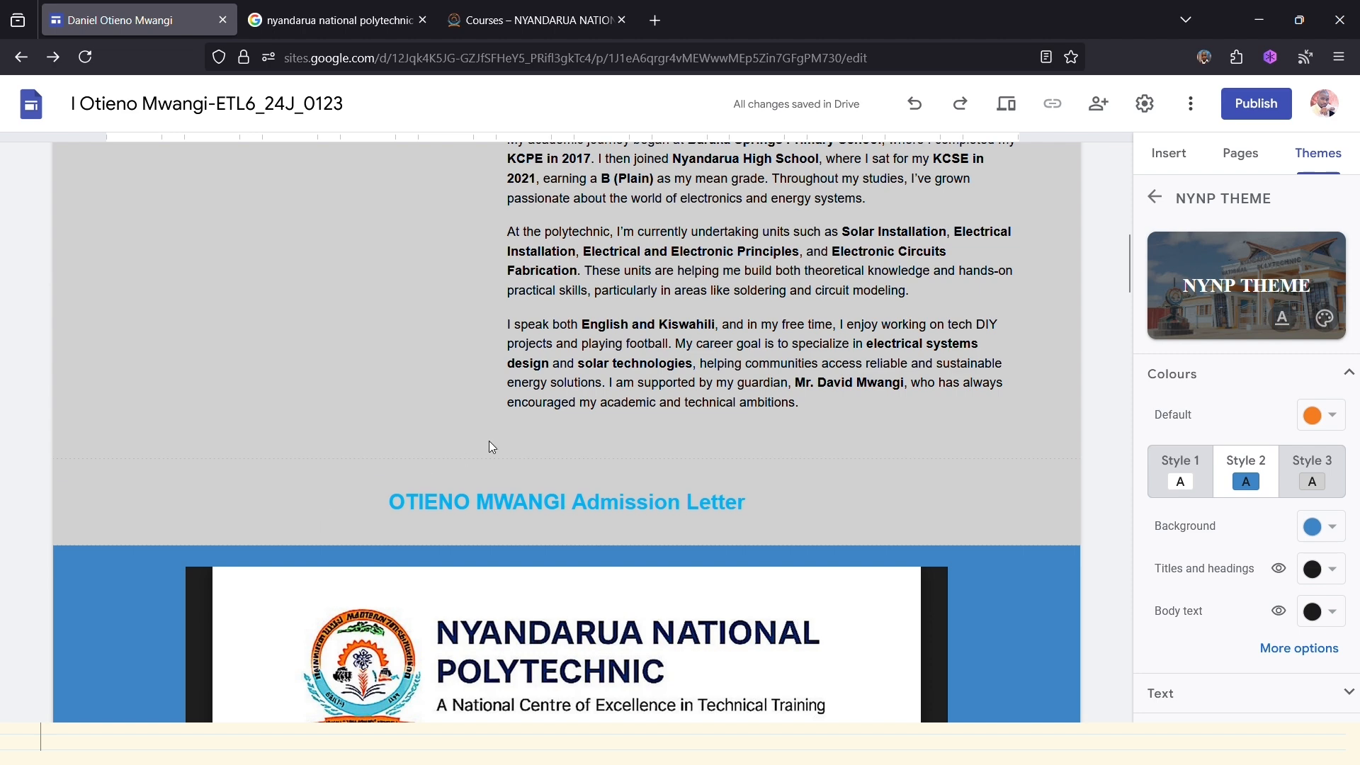
pyautogui.scroll(5, 507, 432)
pyautogui.scroll(-4, 510, 432)
pyautogui.scroll(-2, 510, 431)
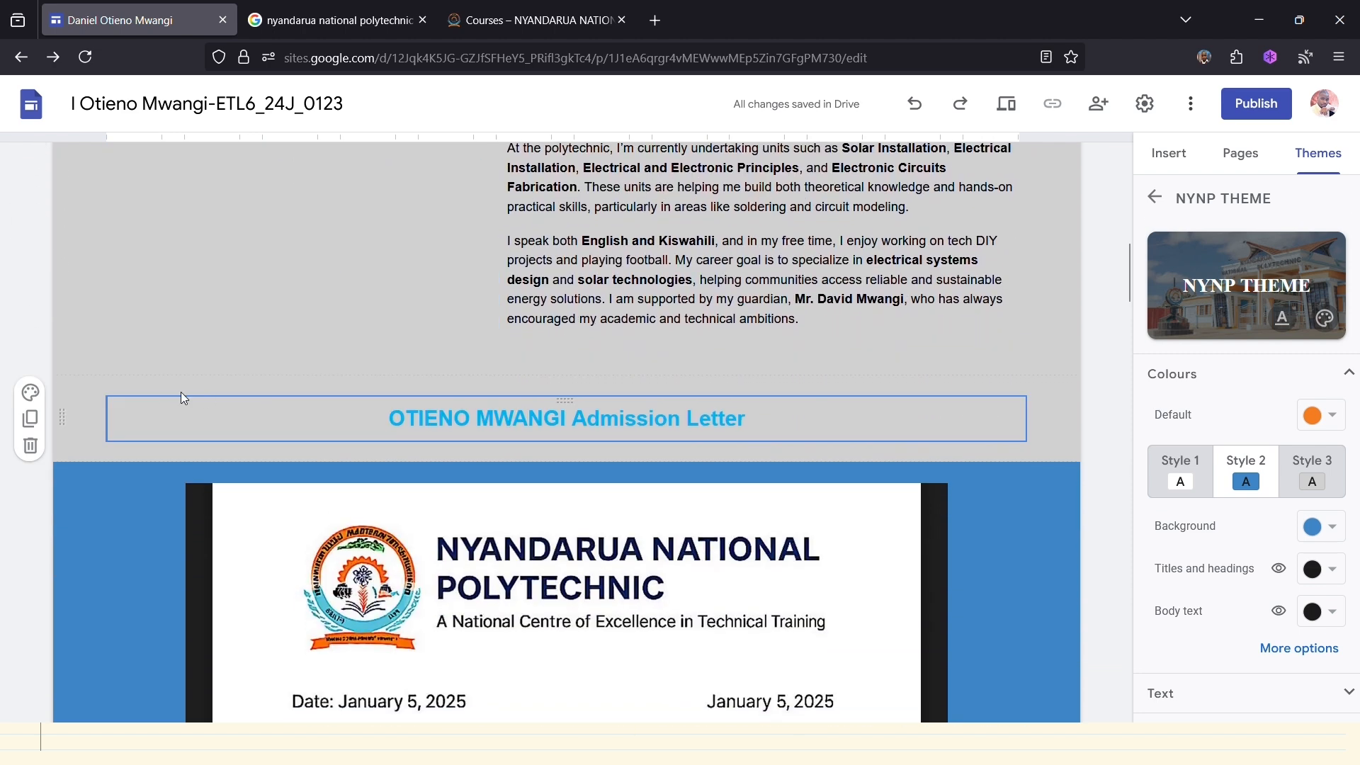
pyautogui.click(32, 393)
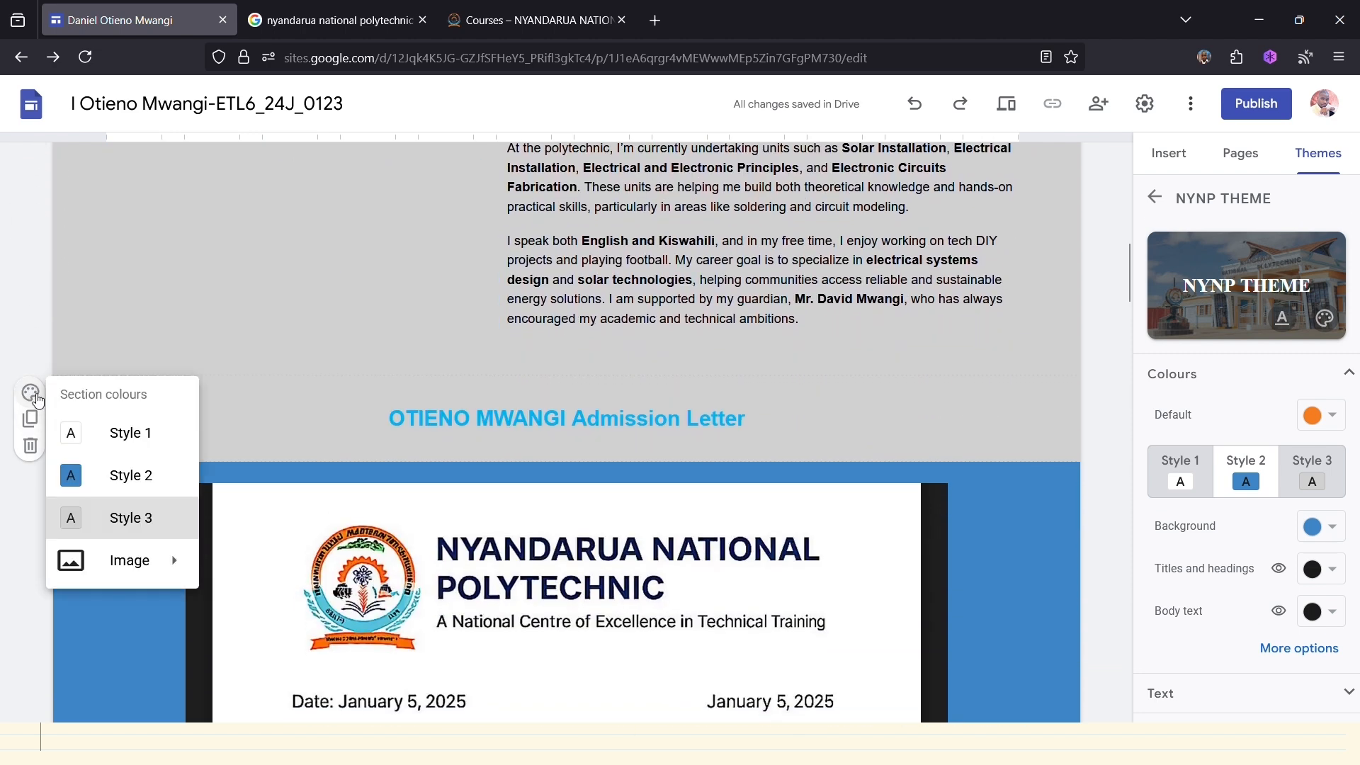
pyautogui.click(107, 434)
pyautogui.scroll(-15, 337, 488)
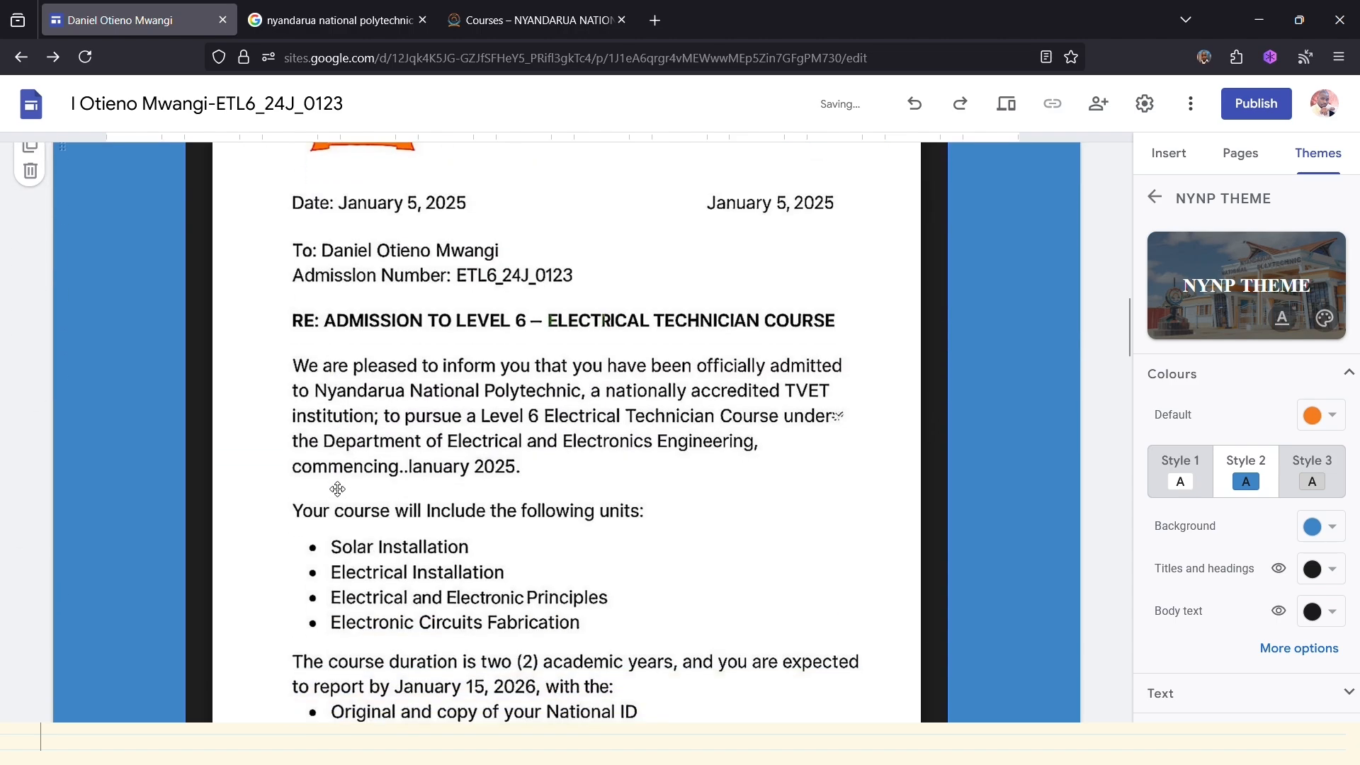
pyautogui.scroll(-20, 338, 489)
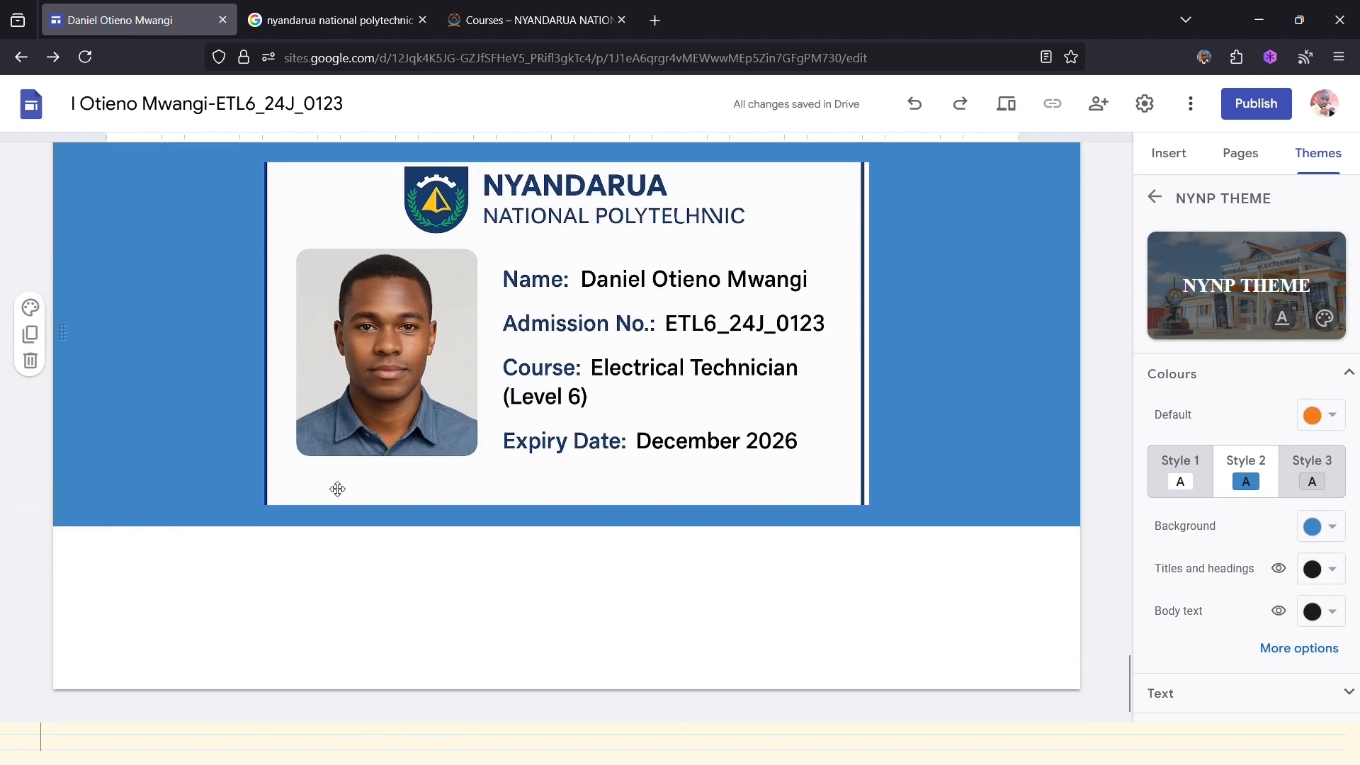
# Preview the portfolio with the About Me banner as visitors will see it
pyautogui.scroll(15, 337, 489)
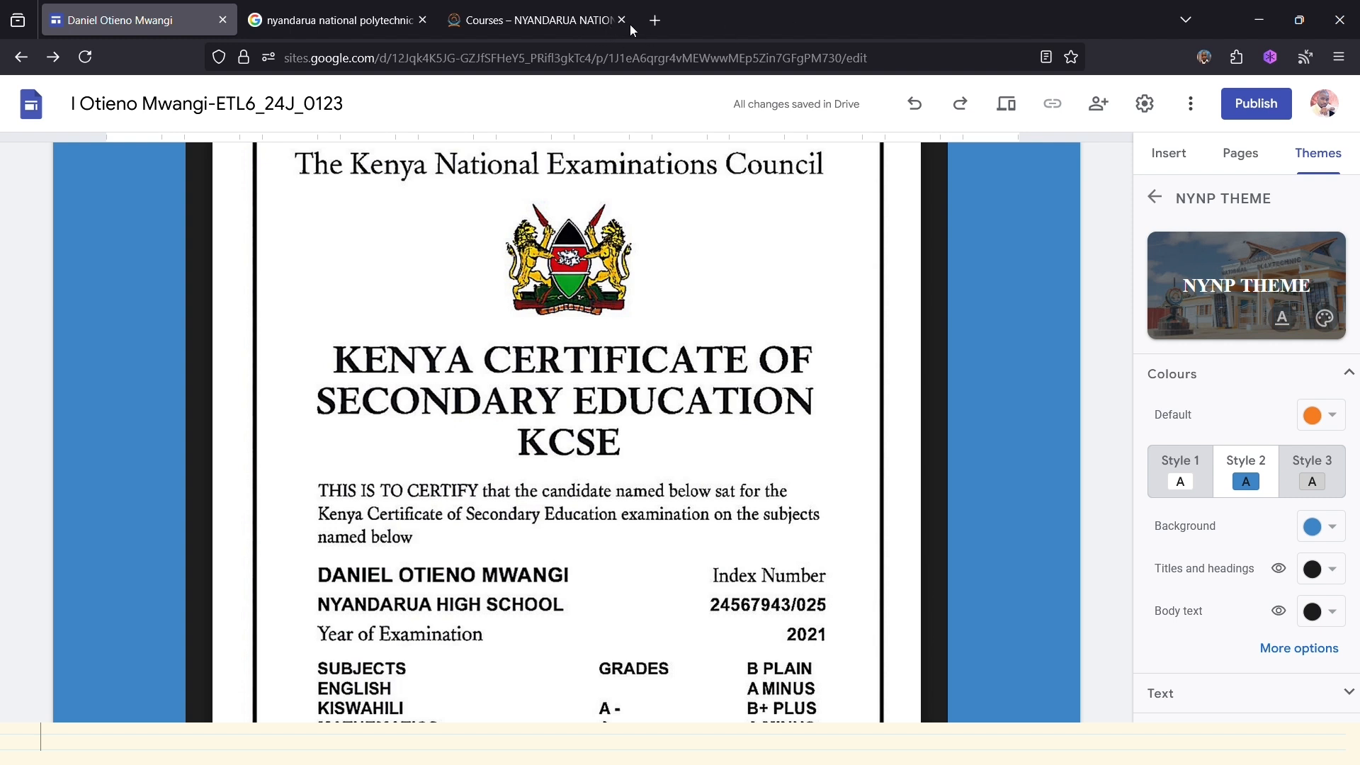
pyautogui.click(1009, 114)
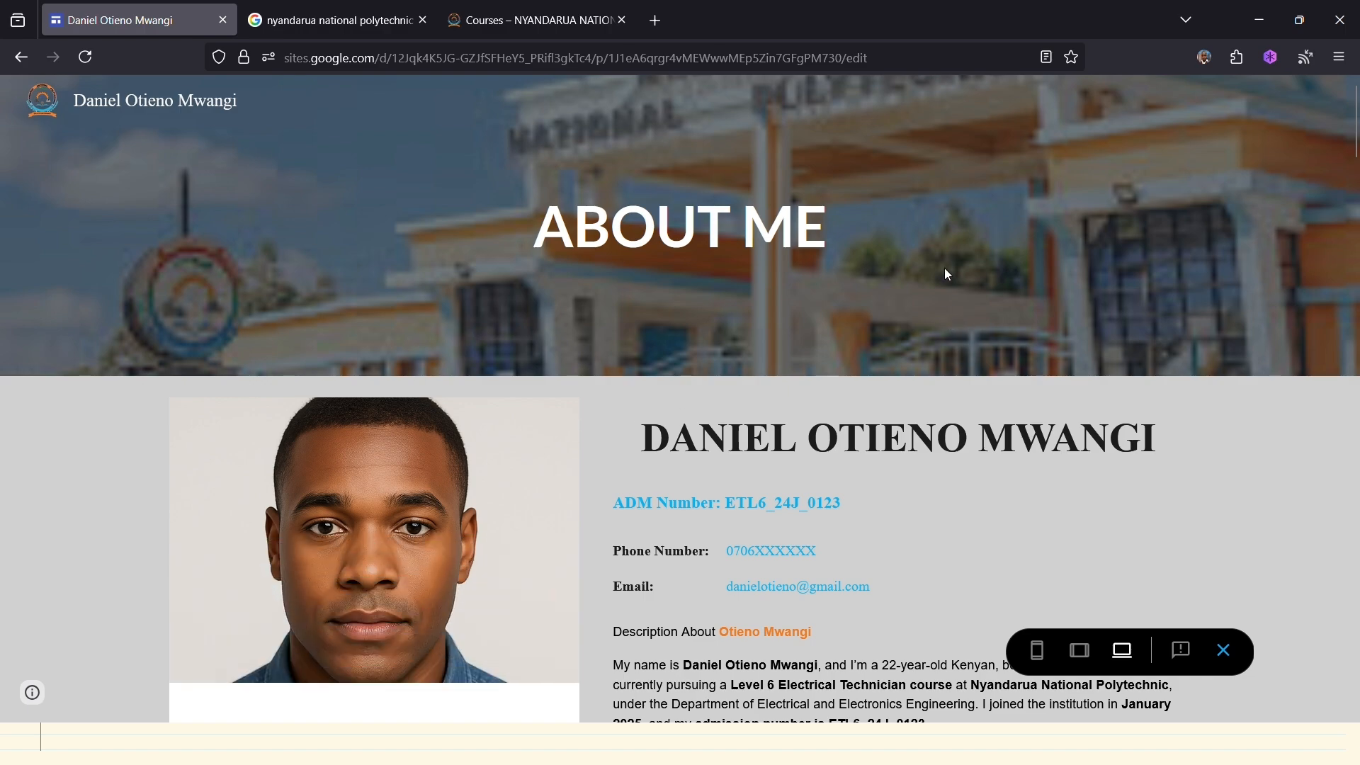
pyautogui.scroll(-10, 972, 295)
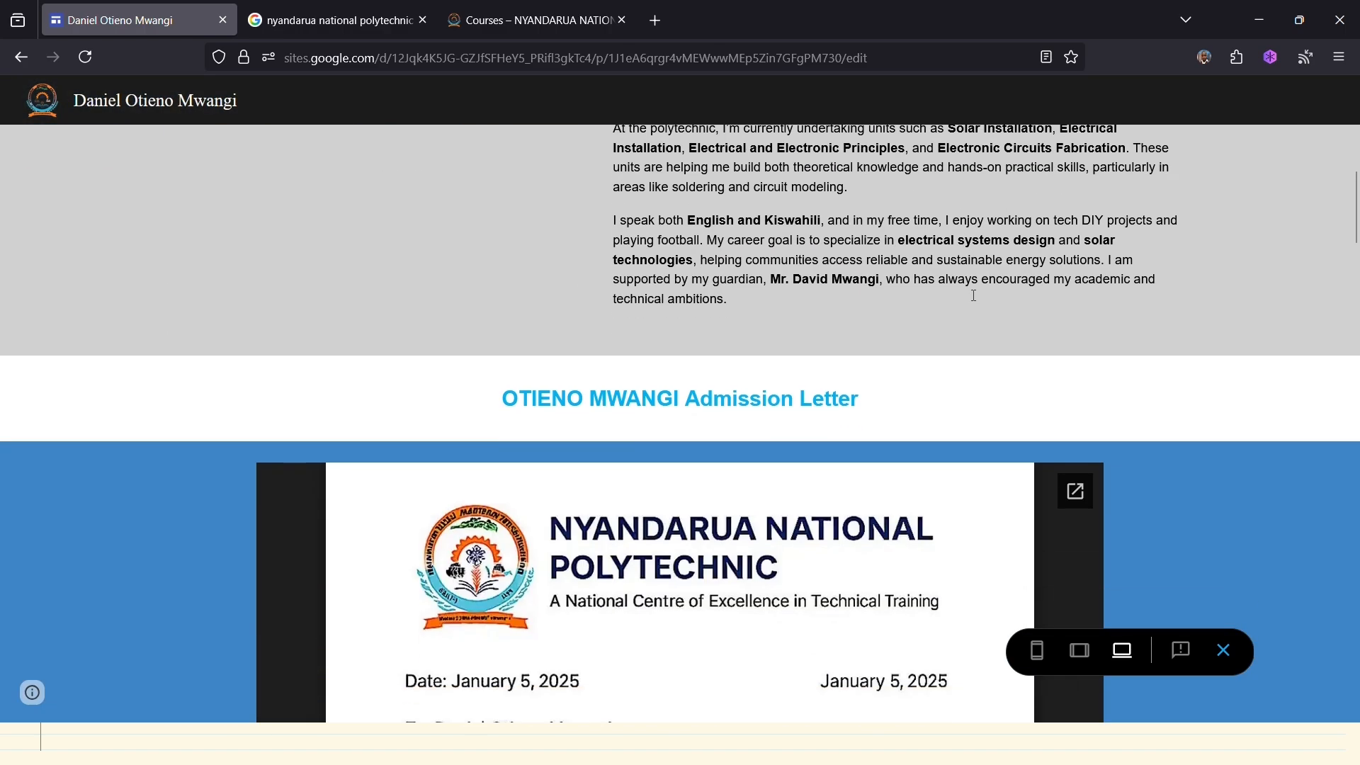
pyautogui.scroll(-20, 975, 296)
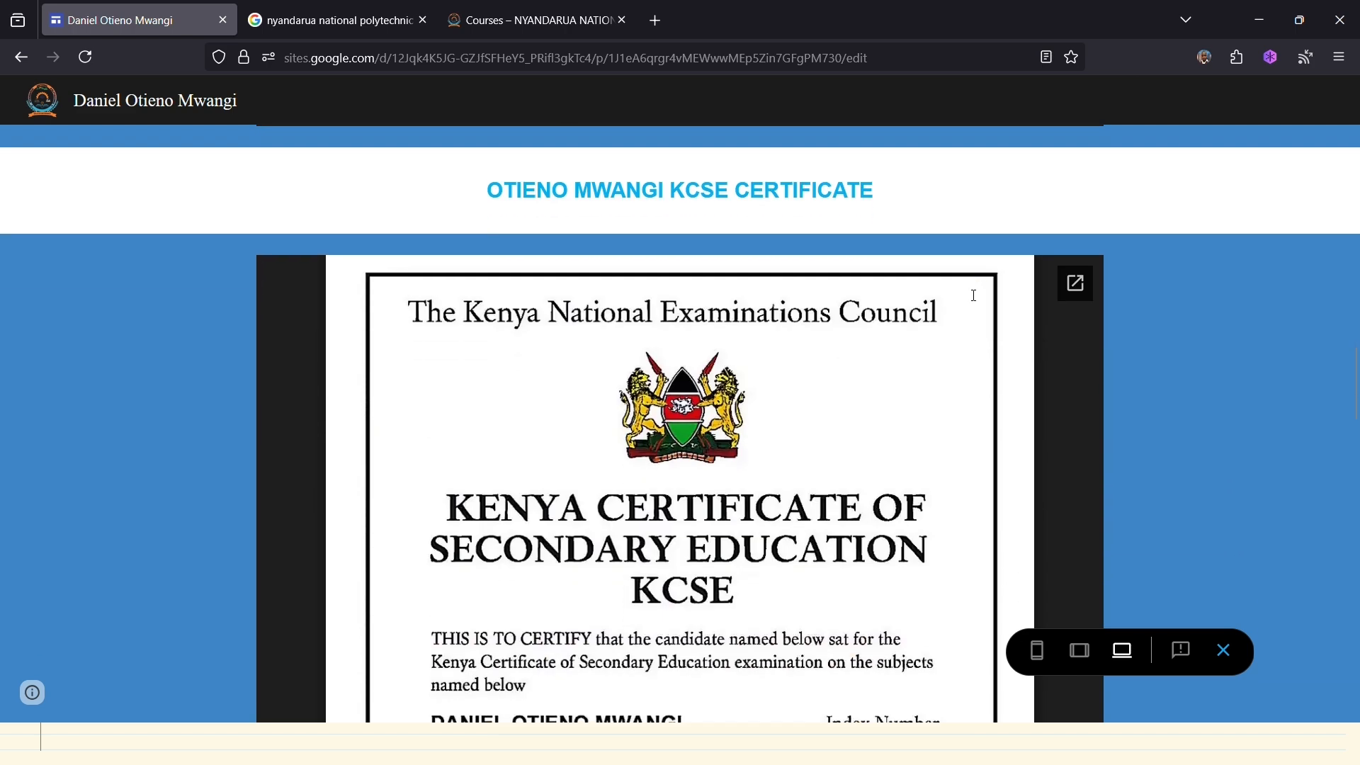
pyautogui.scroll(-20, 975, 296)
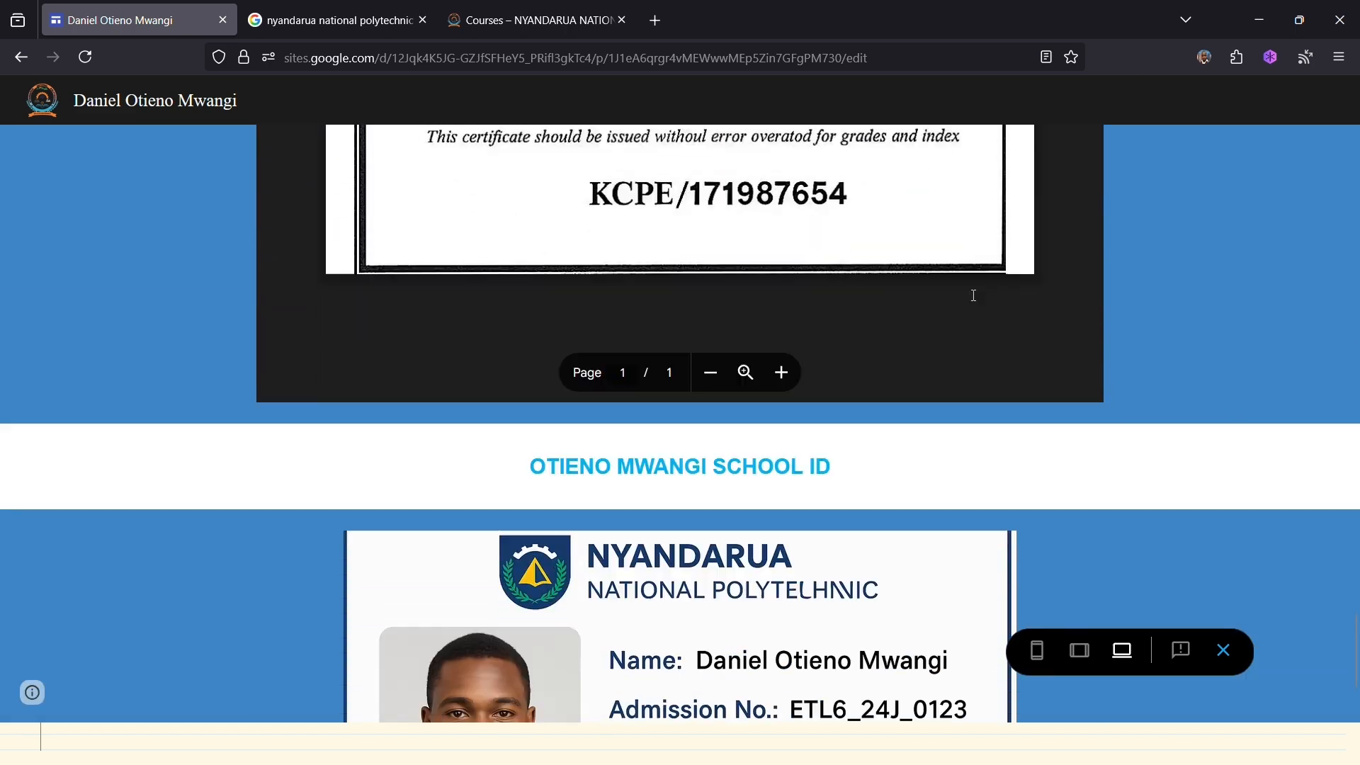
pyautogui.scroll(-3, 973, 295)
pyautogui.scroll(20, 974, 294)
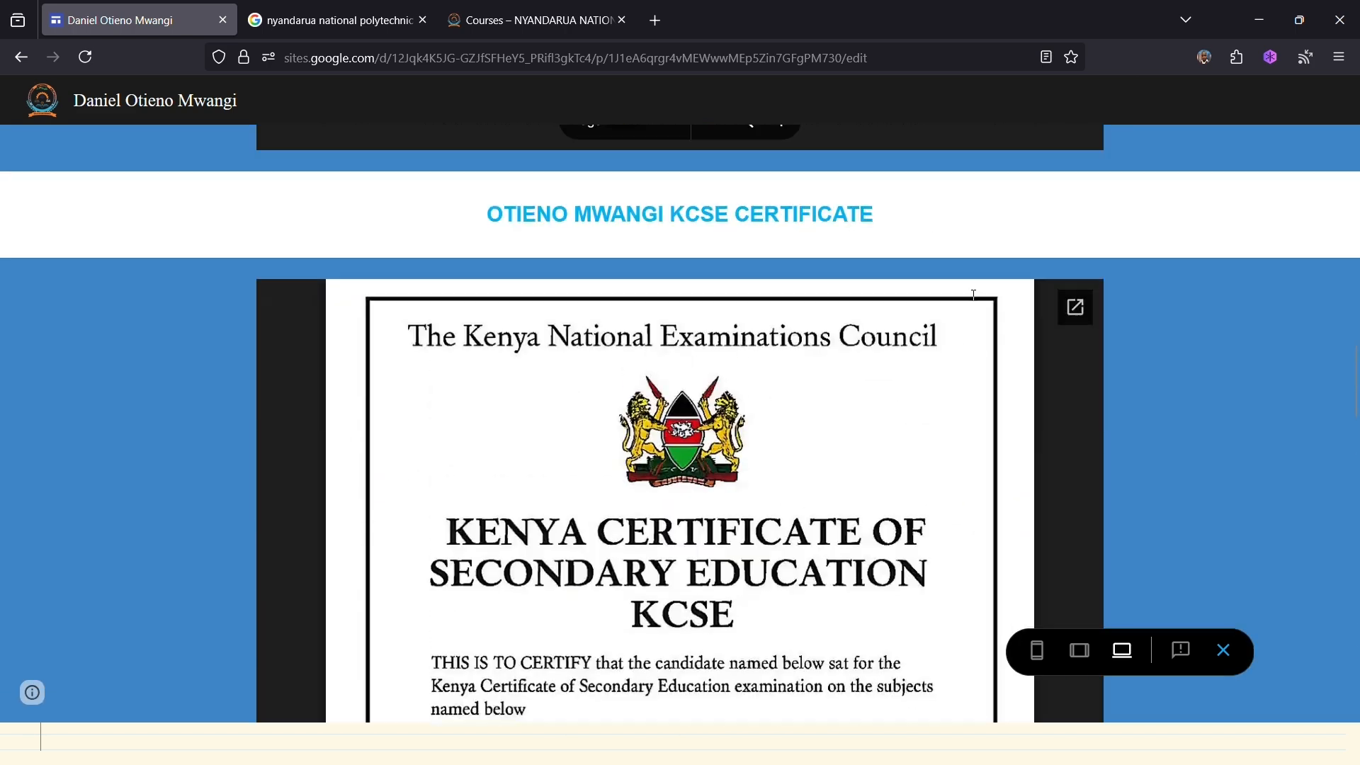
pyautogui.scroll(20, 974, 296)
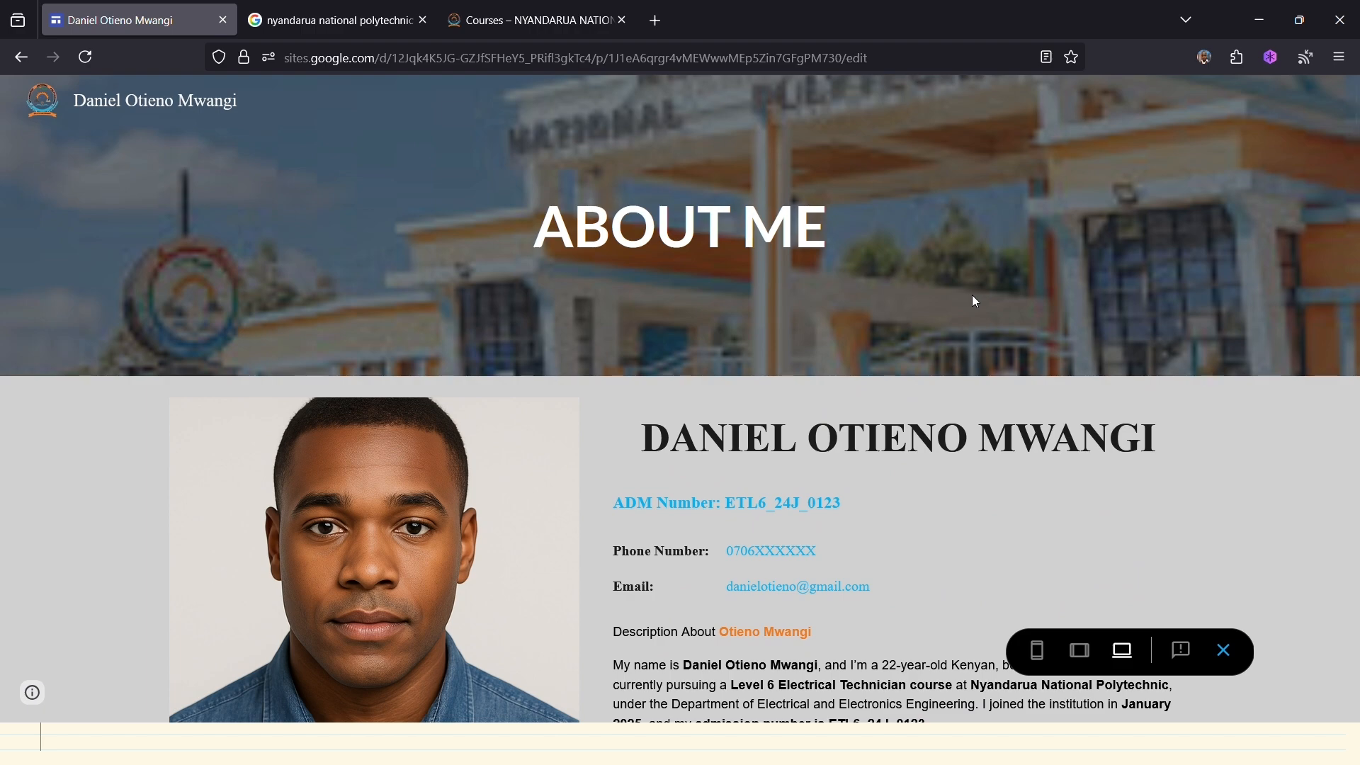
pyautogui.scroll(-3, 974, 299)
pyautogui.scroll(-6, 972, 297)
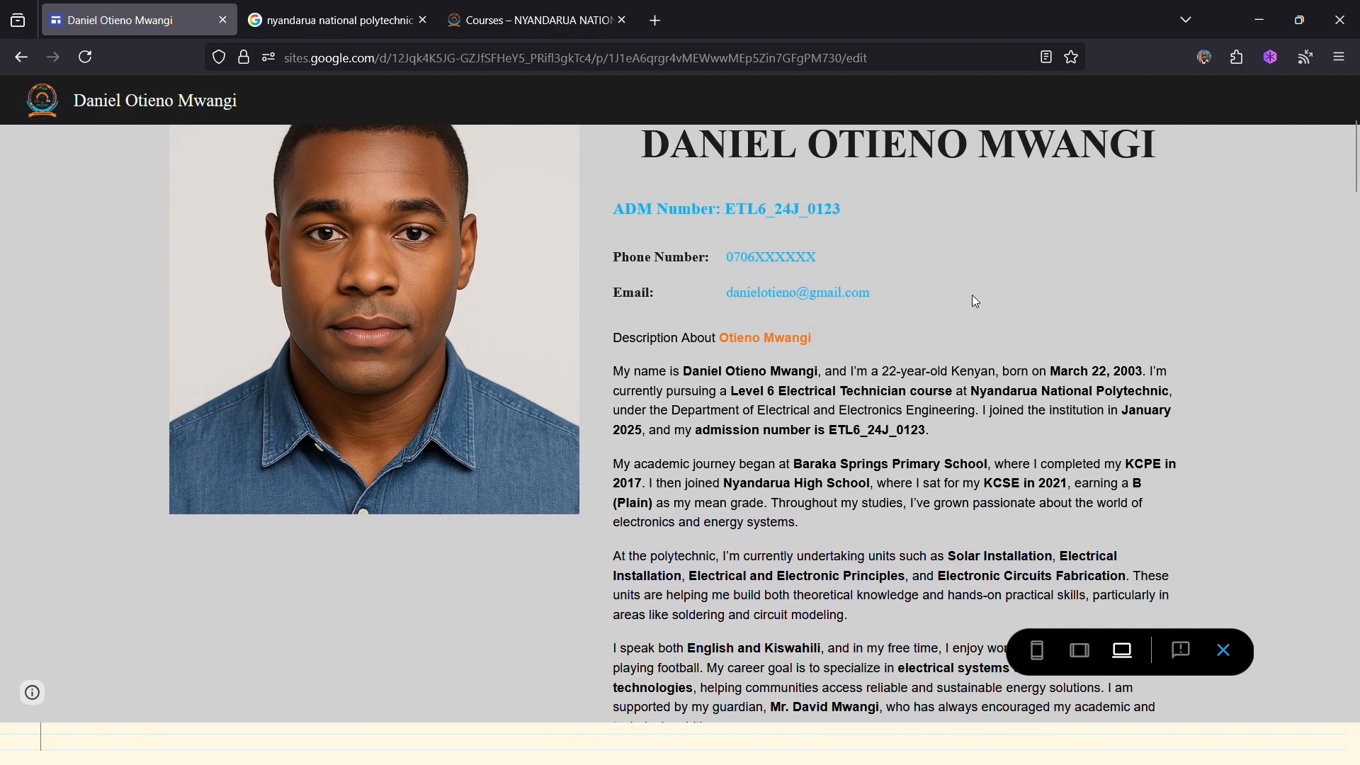
pyautogui.scroll(-10, 971, 295)
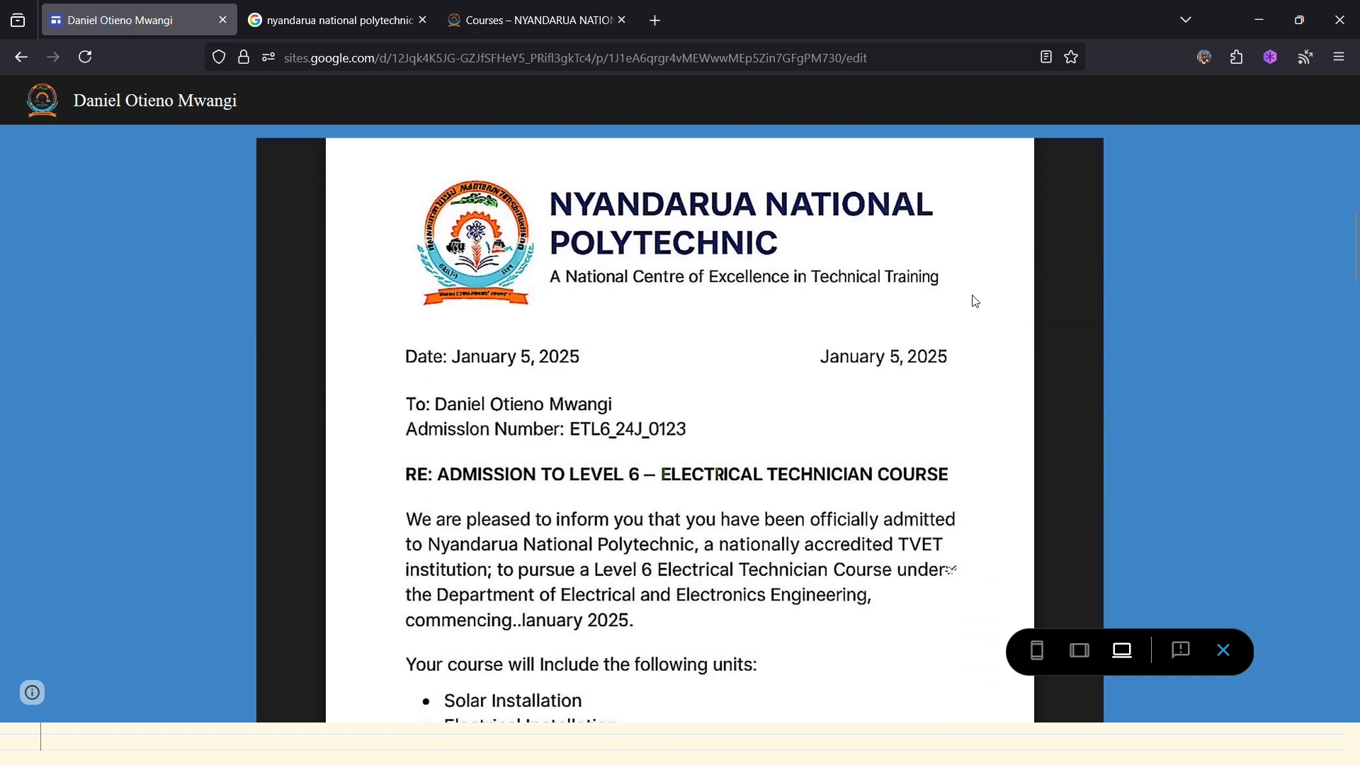
pyautogui.click(1082, 653)
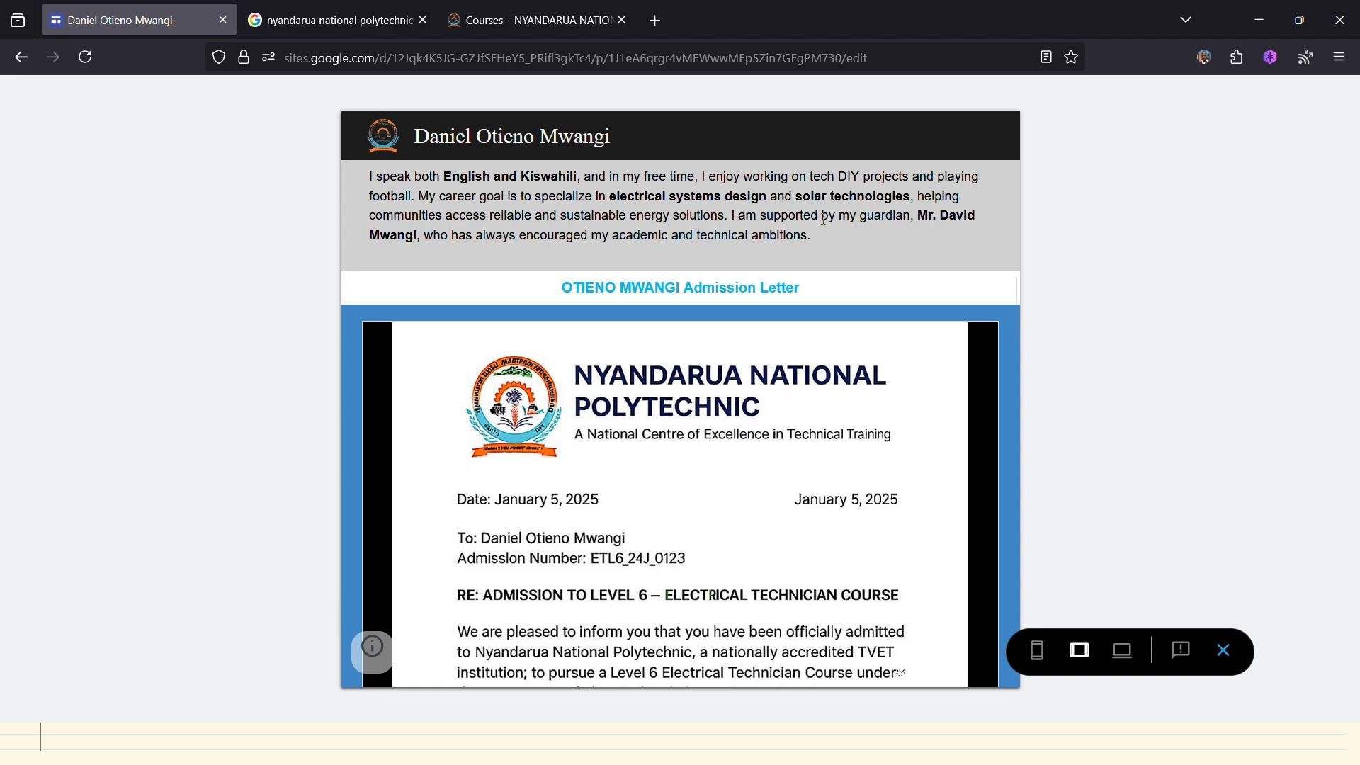
pyautogui.scroll(-7, 809, 214)
pyautogui.scroll(13, 809, 214)
pyautogui.scroll(6, 813, 223)
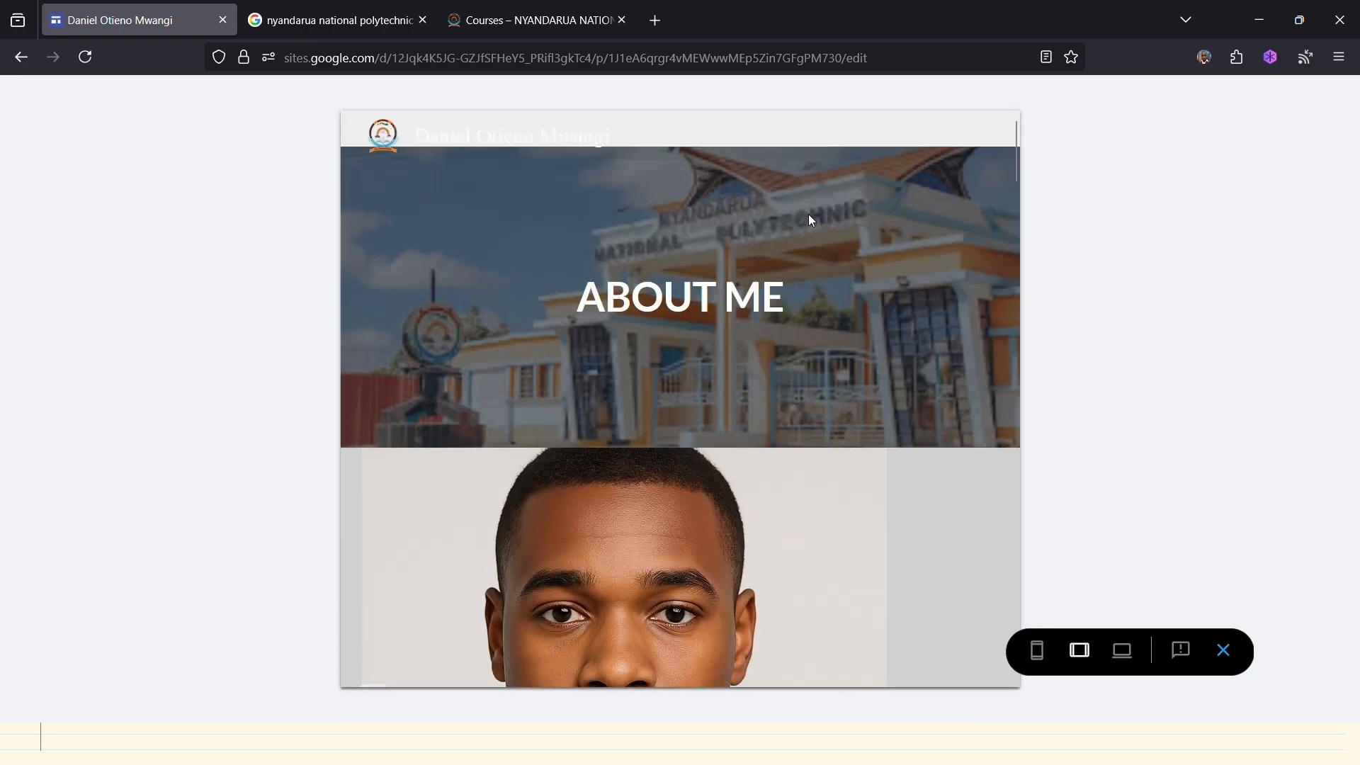
pyautogui.scroll(-2, 812, 221)
pyautogui.scroll(-5, 812, 221)
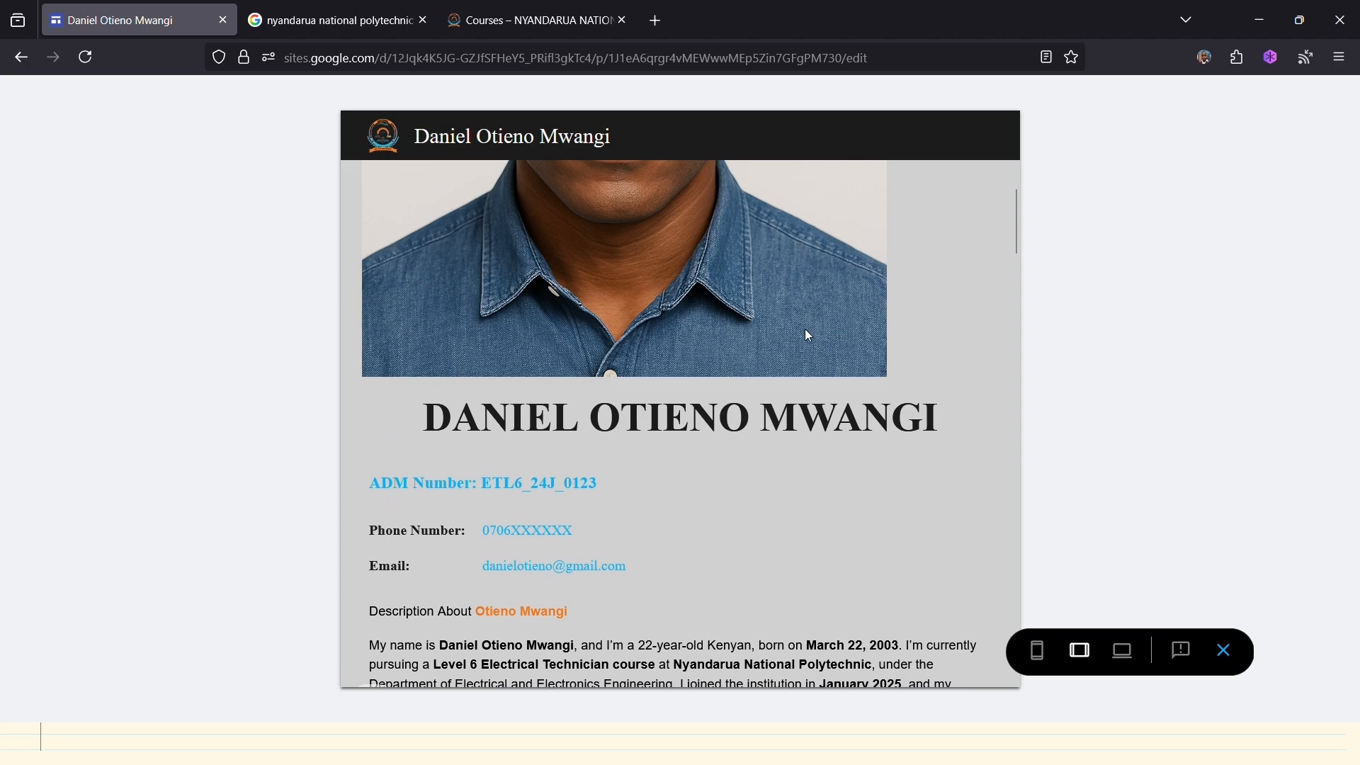
pyautogui.scroll(1, 805, 332)
pyautogui.scroll(-6, 806, 333)
pyautogui.scroll(4, 806, 333)
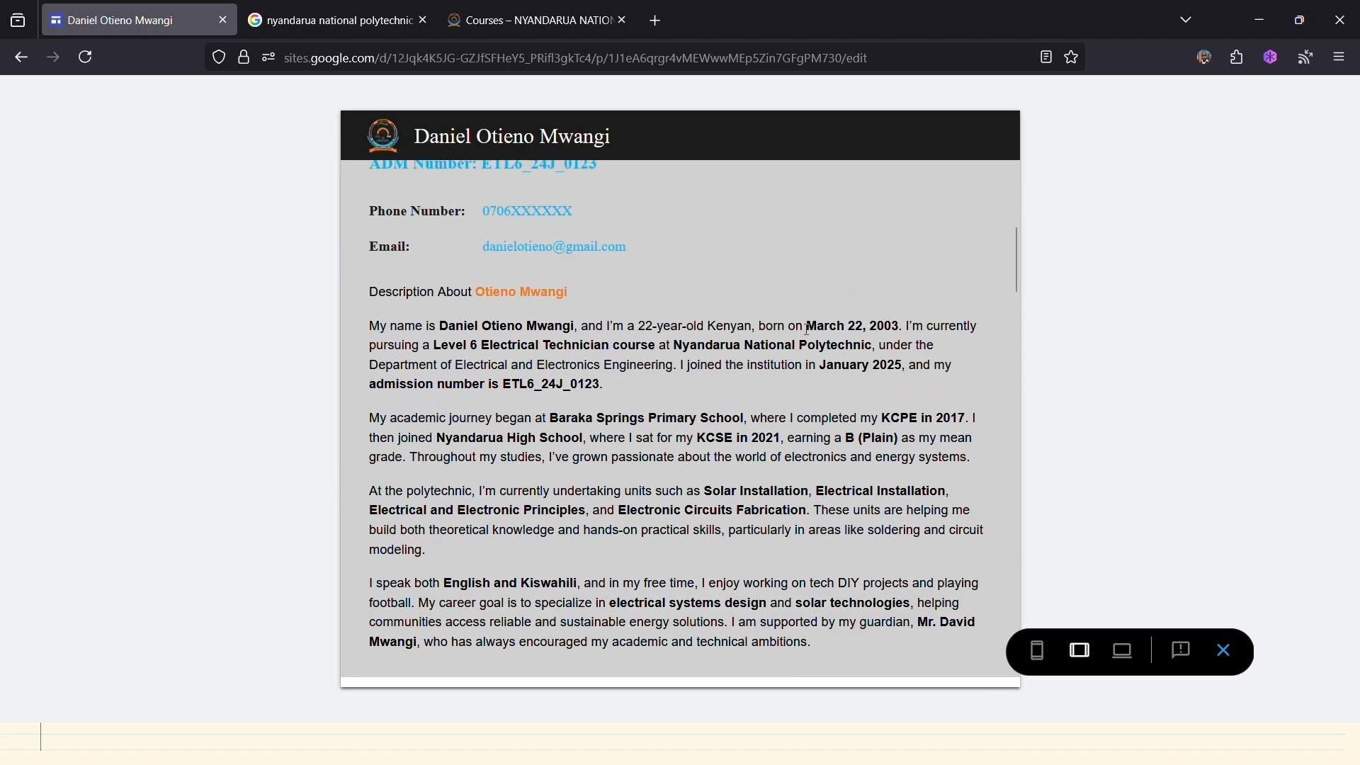
pyautogui.scroll(-9, 805, 333)
pyautogui.scroll(-18, 808, 334)
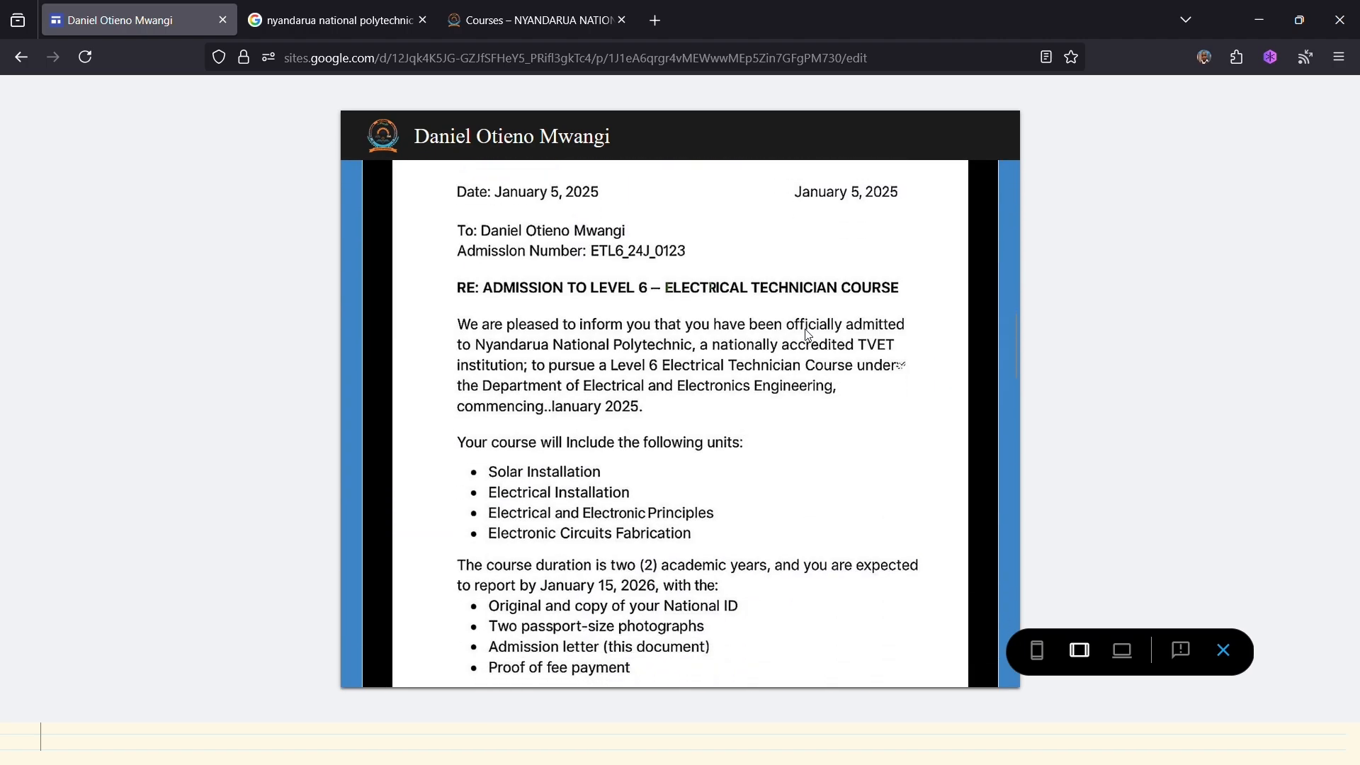
pyautogui.scroll(-10, 808, 335)
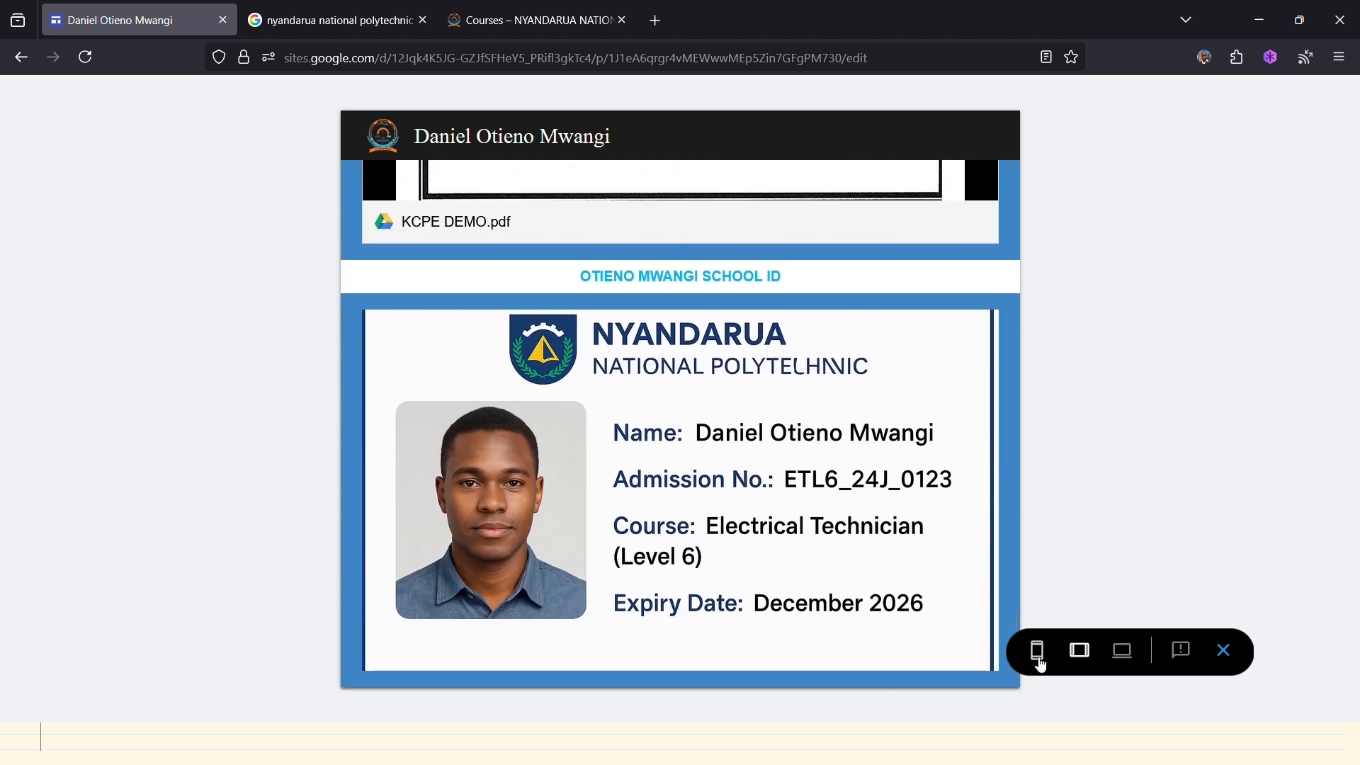
pyautogui.click(1038, 653)
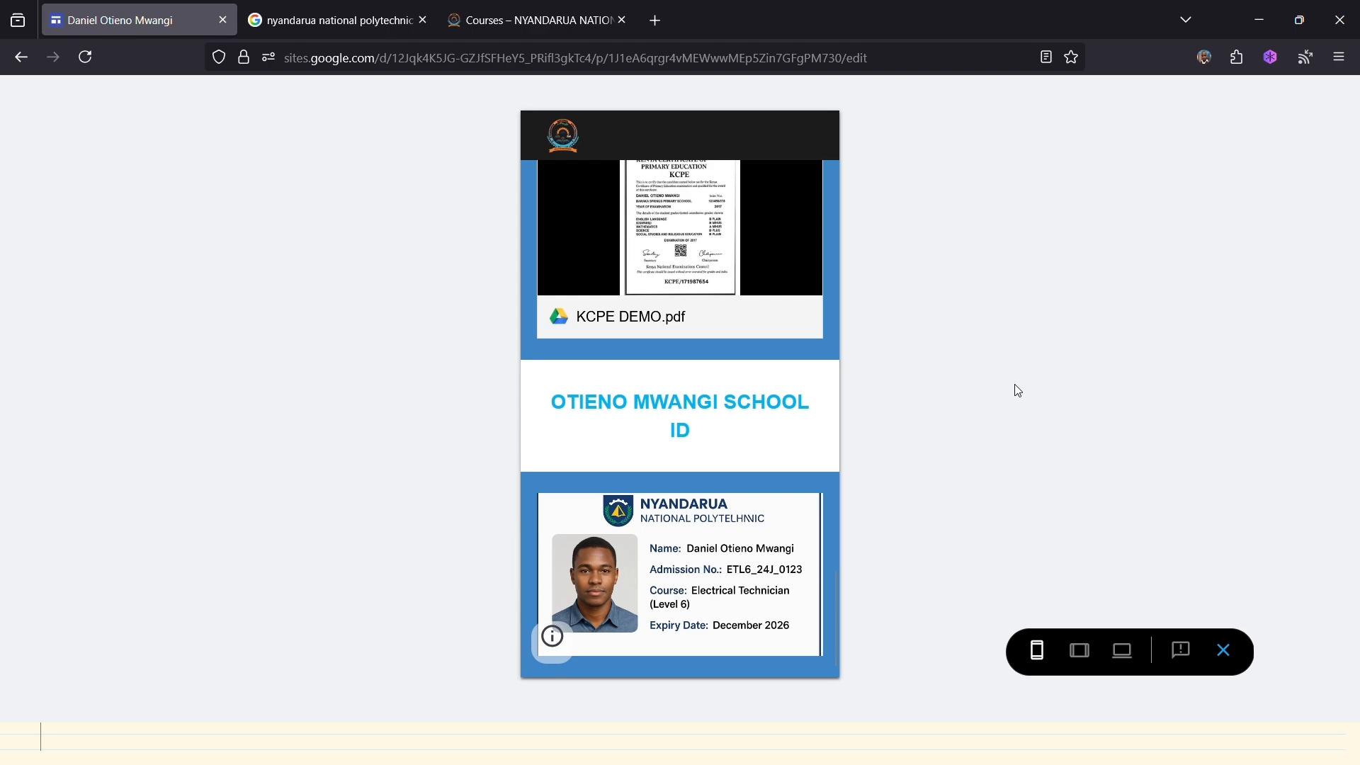
pyautogui.scroll(10, 783, 364)
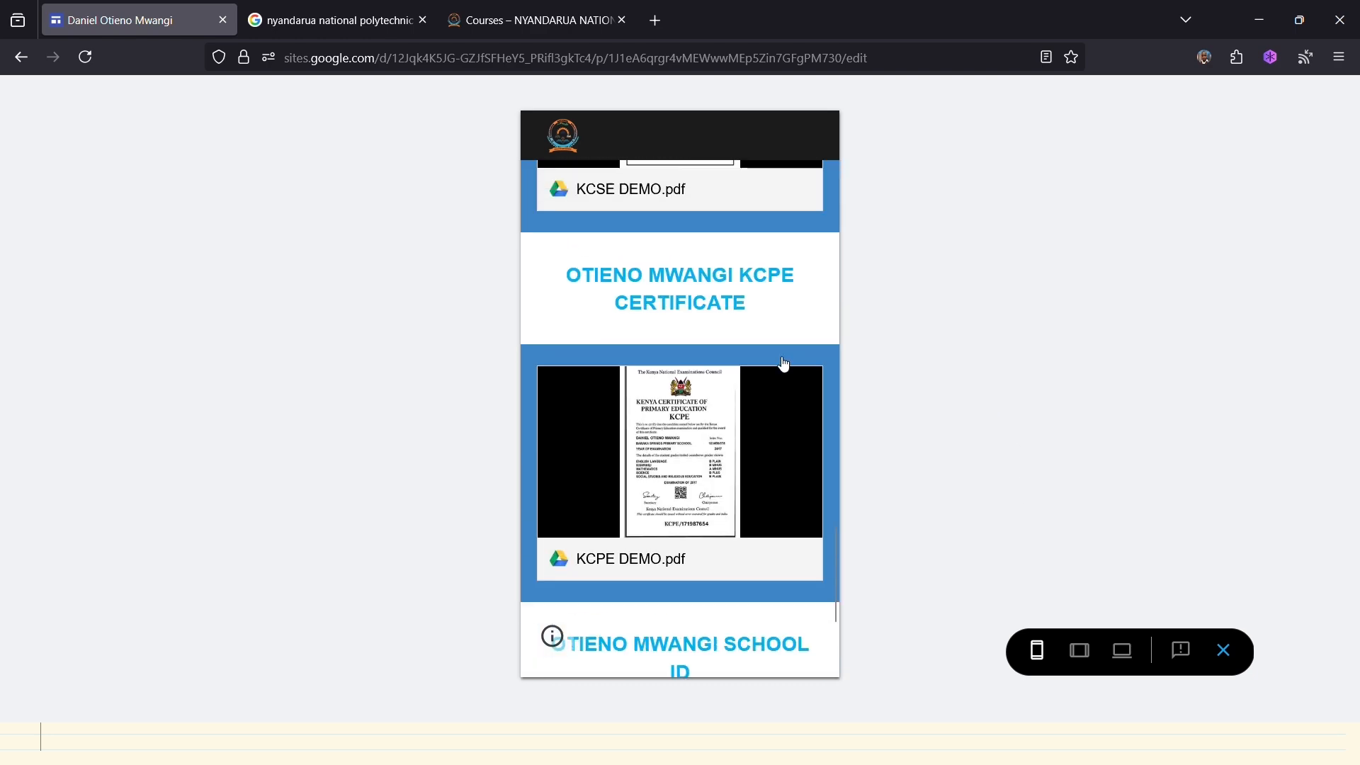
pyautogui.scroll(8, 784, 364)
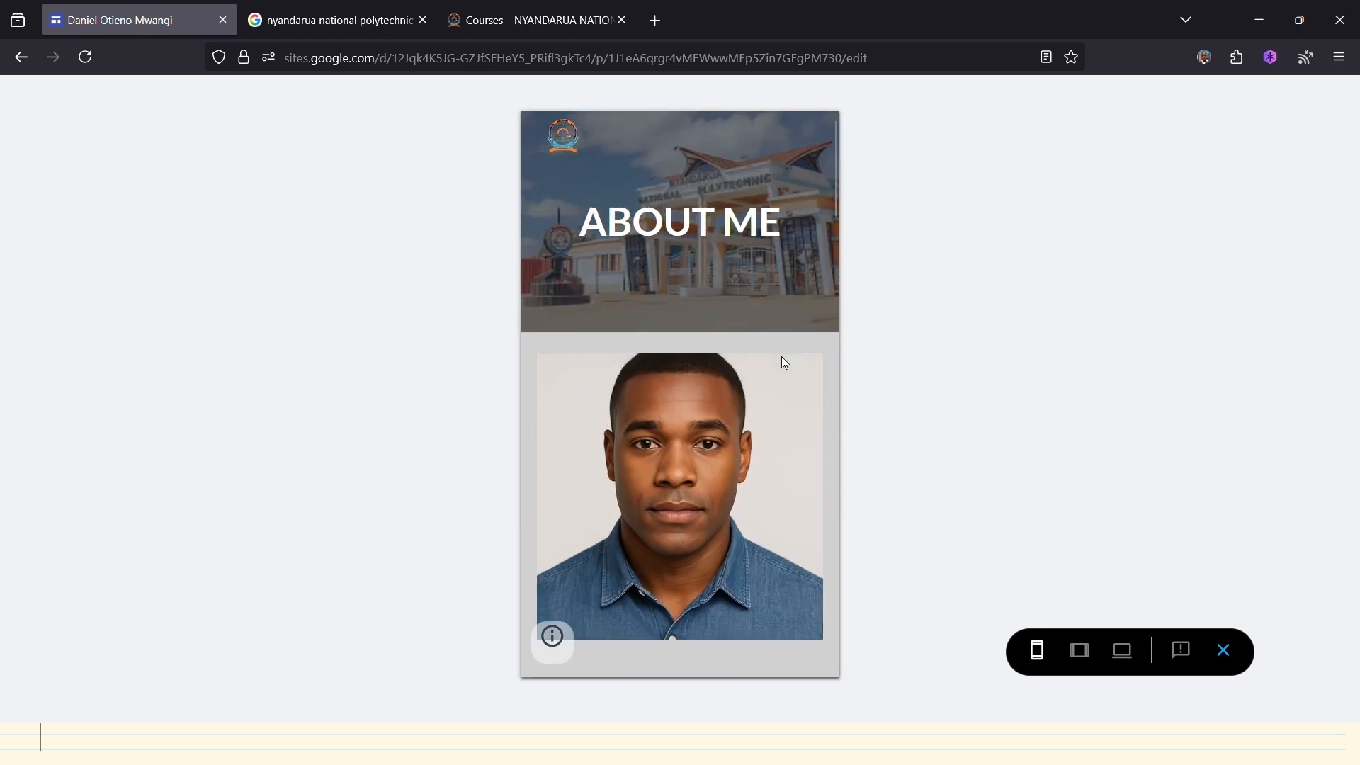
pyautogui.scroll(-2, 785, 363)
pyautogui.scroll(-10, 781, 357)
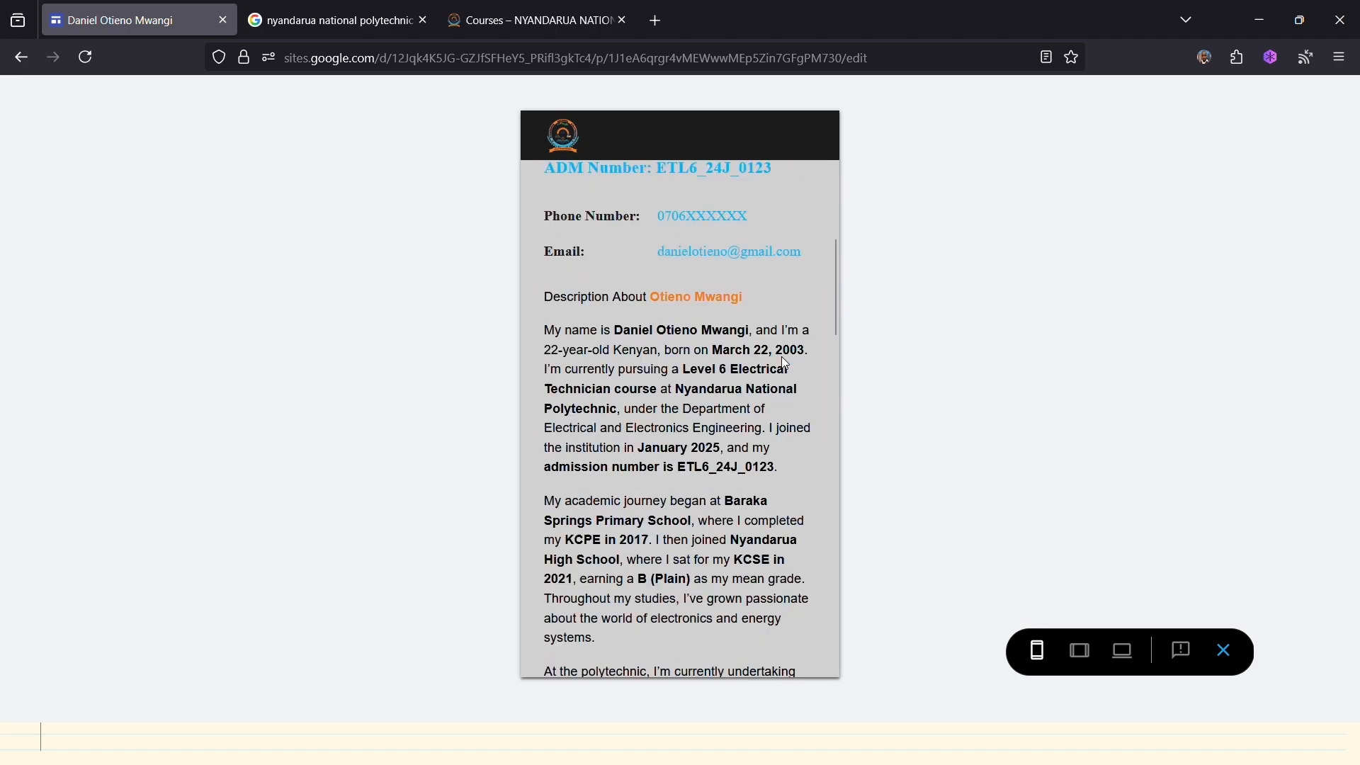
pyautogui.scroll(-15, 780, 356)
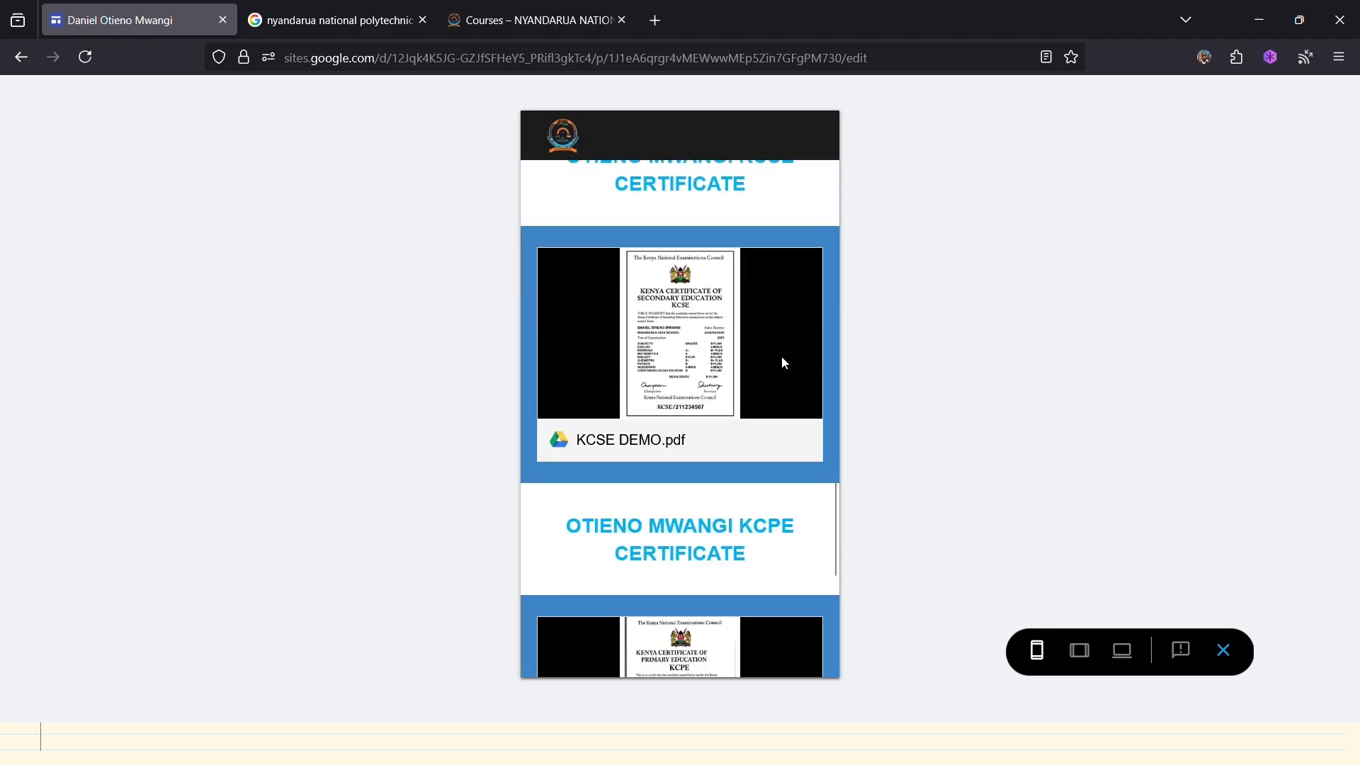
pyautogui.scroll(-2, 783, 363)
pyautogui.scroll(20, 784, 363)
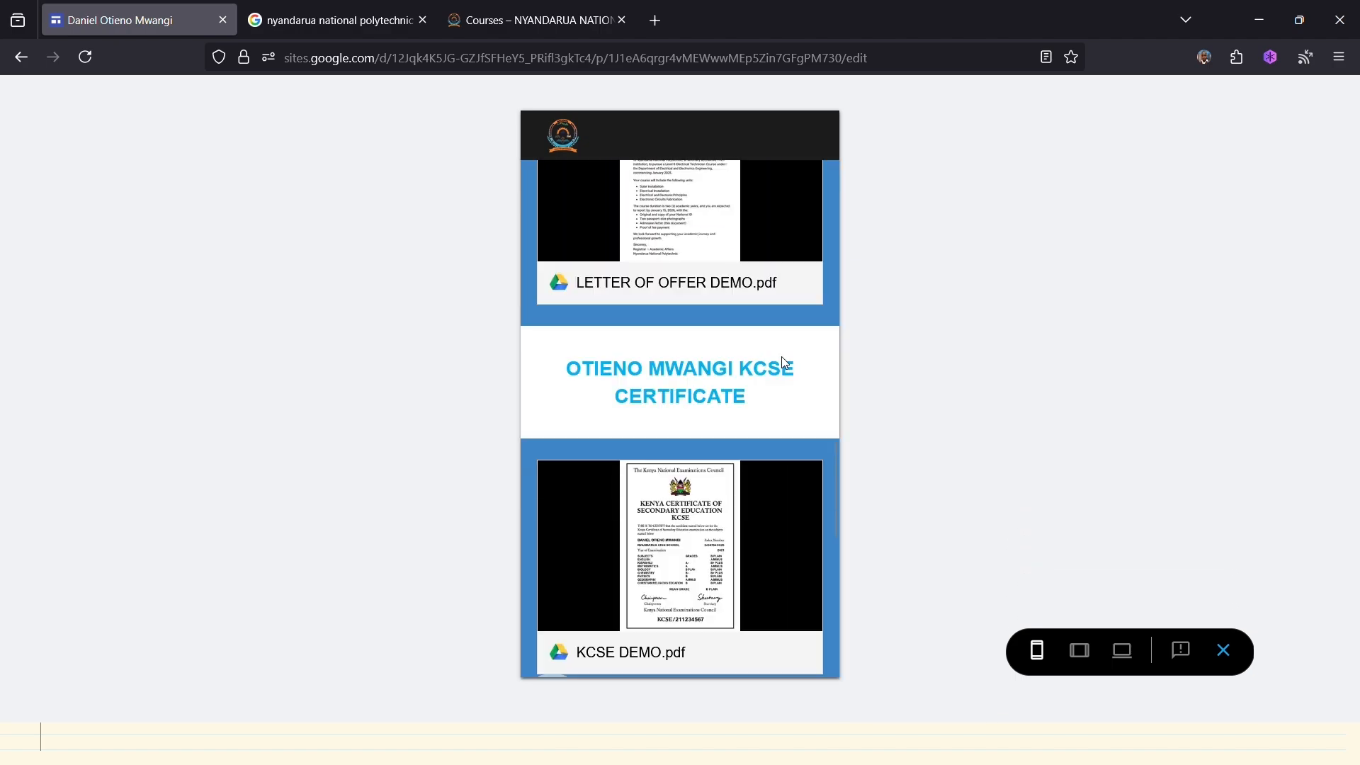
pyautogui.scroll(1, 785, 363)
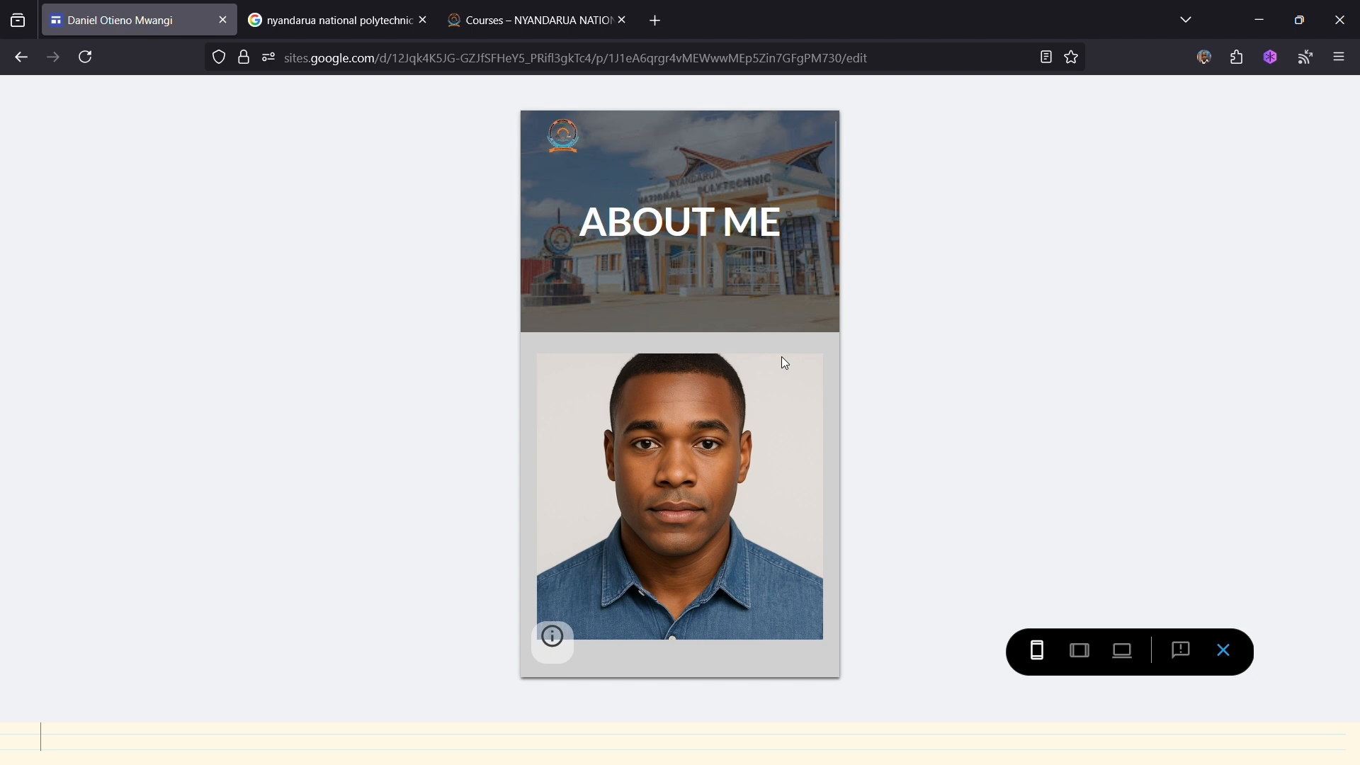
# Exit the phone preview and bring up the site's Share with others settings
pyautogui.click(1215, 649)
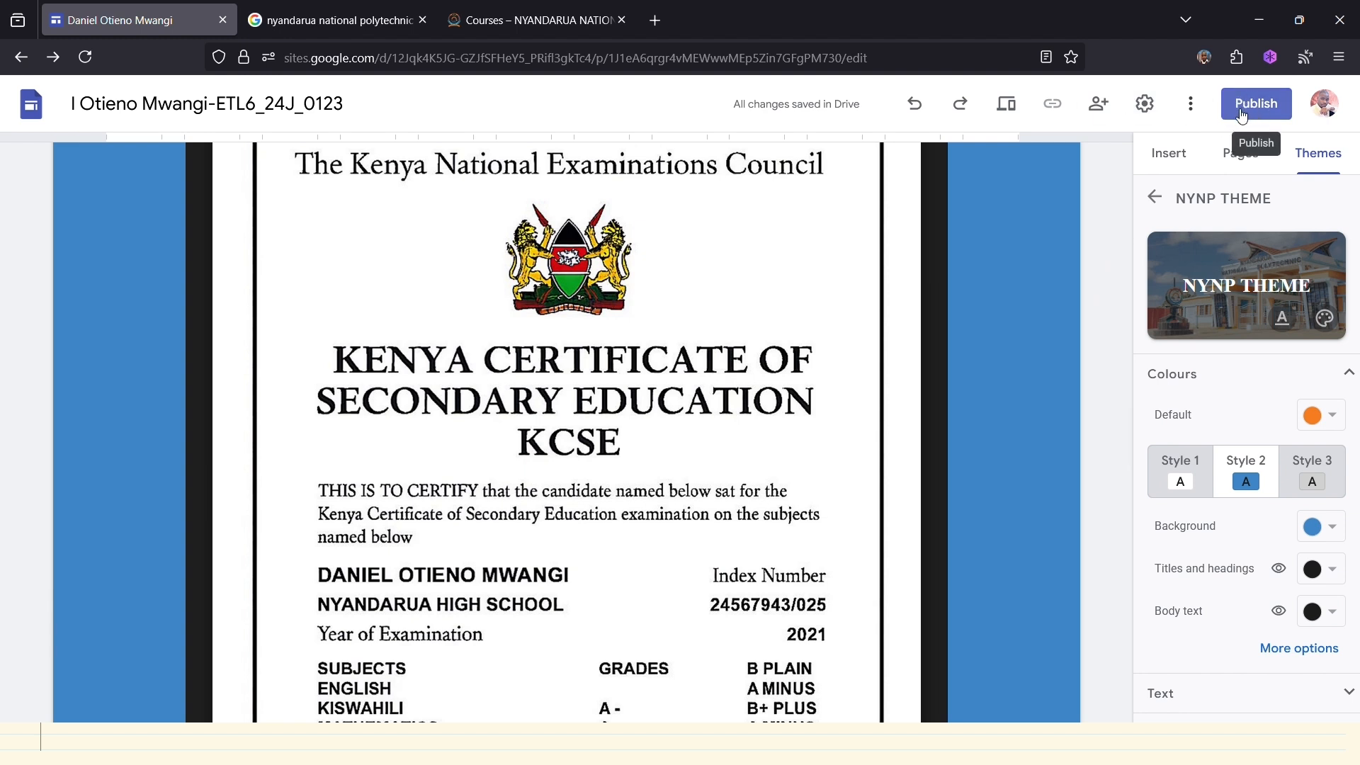
pyautogui.click(1100, 105)
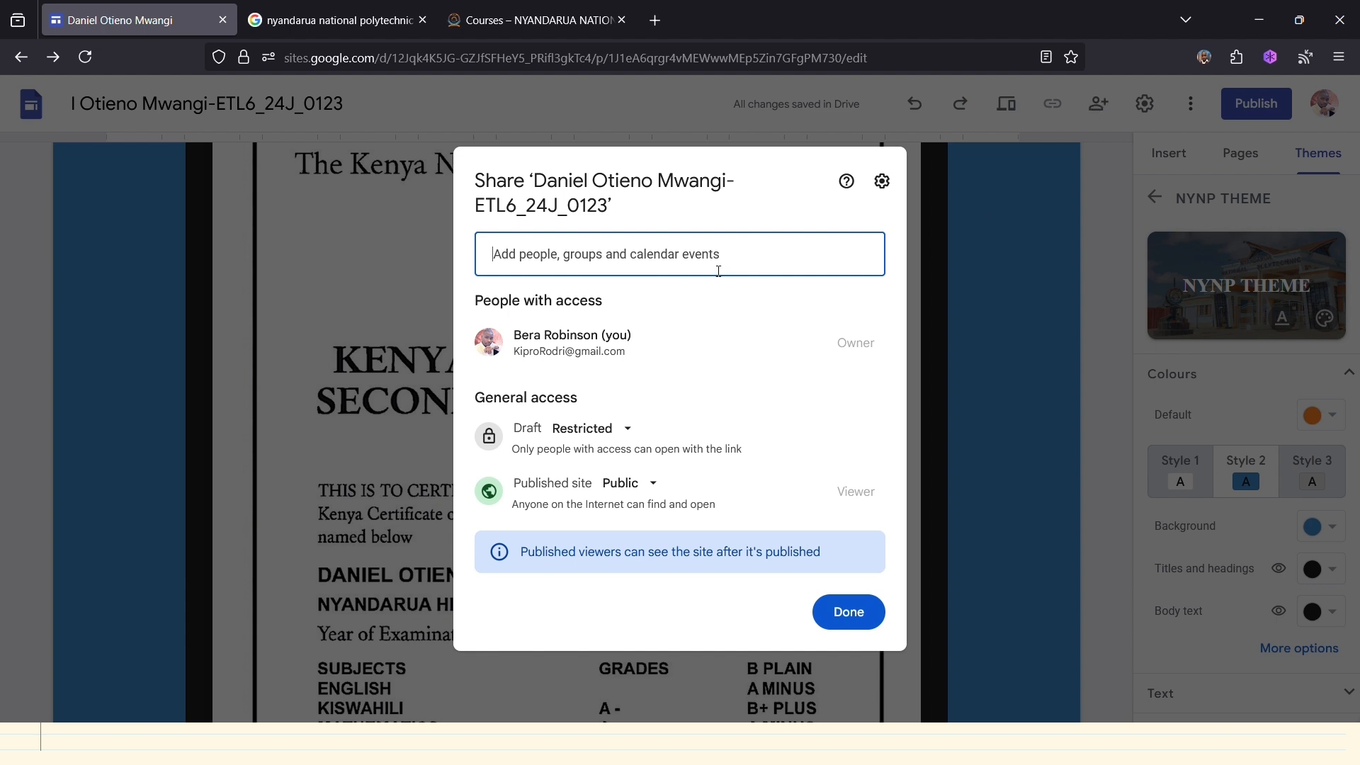
pyautogui.click(554, 253)
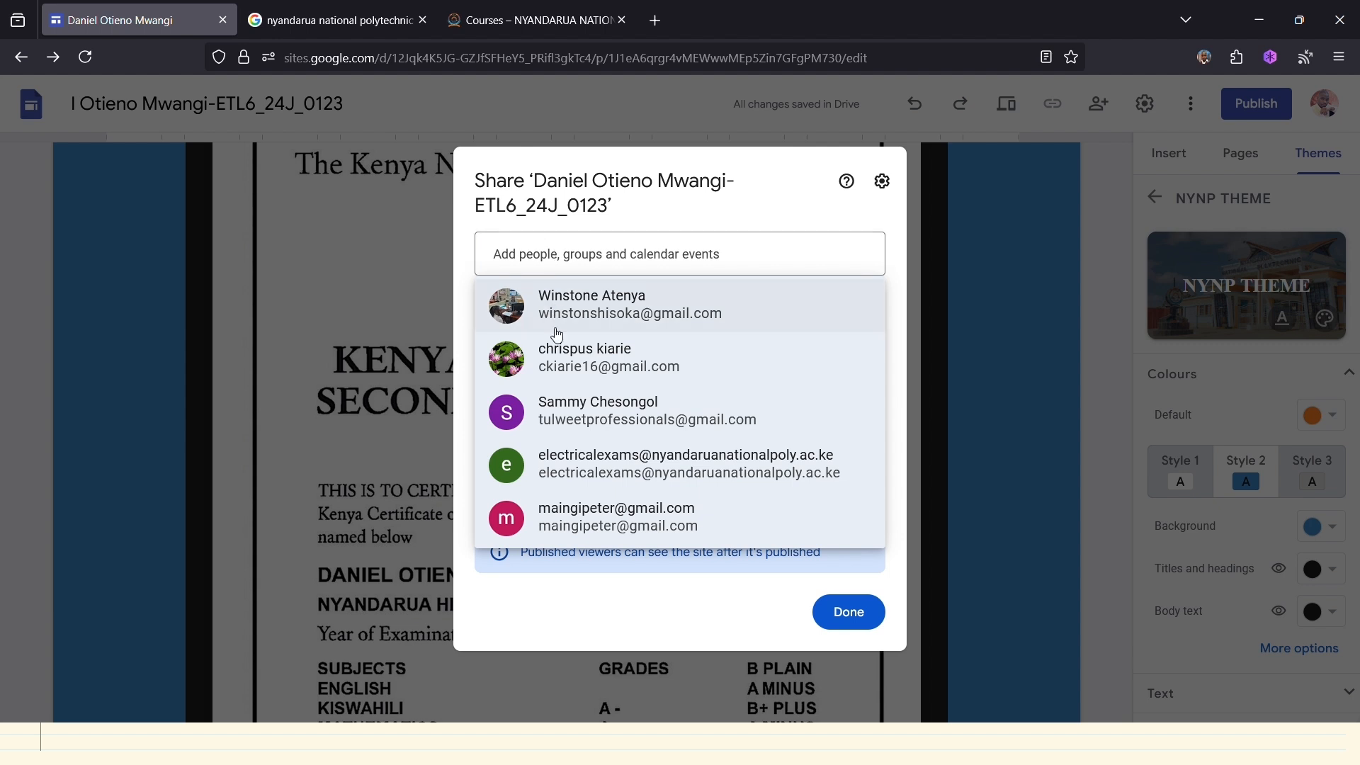
pyautogui.click(680, 607)
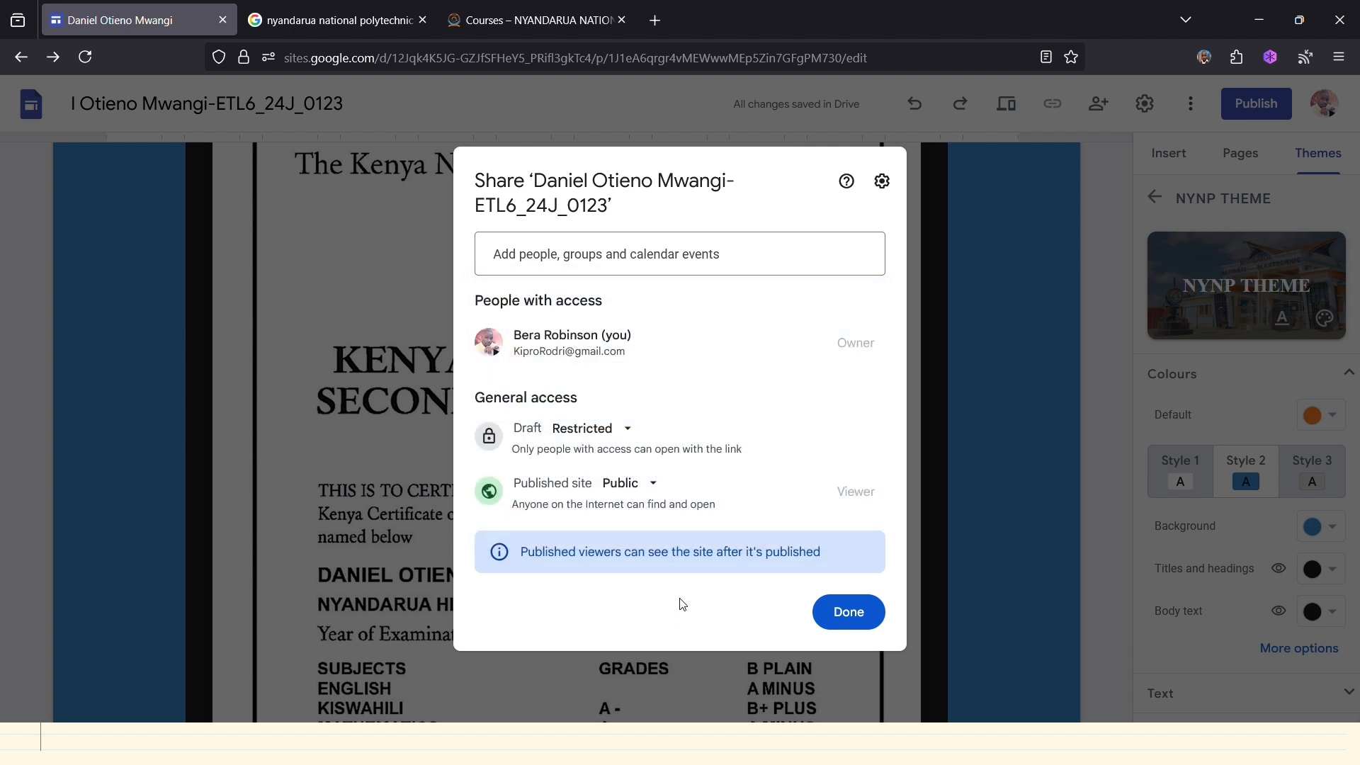
pyautogui.click(656, 259)
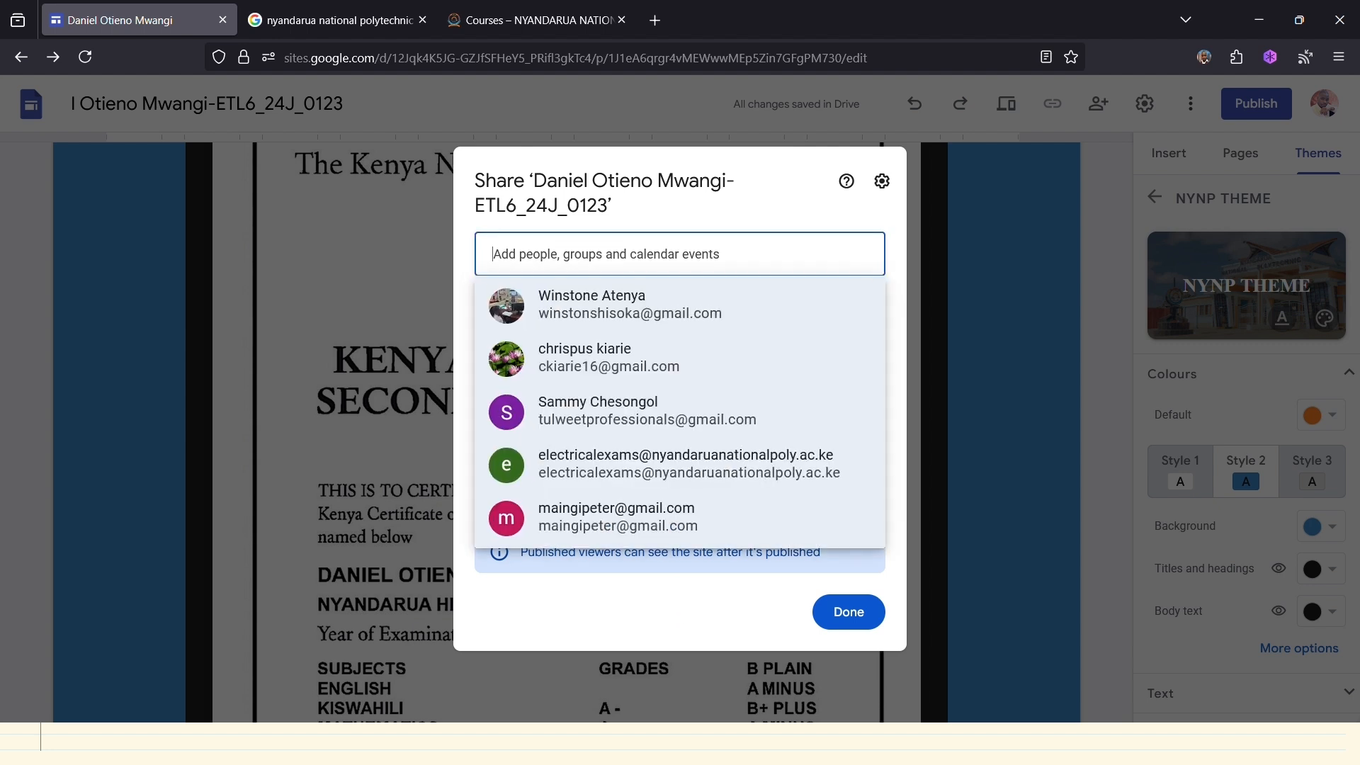
pyautogui.write('ndb')
pyautogui.press('BackSpace')
pyautogui.press('BackSpace')
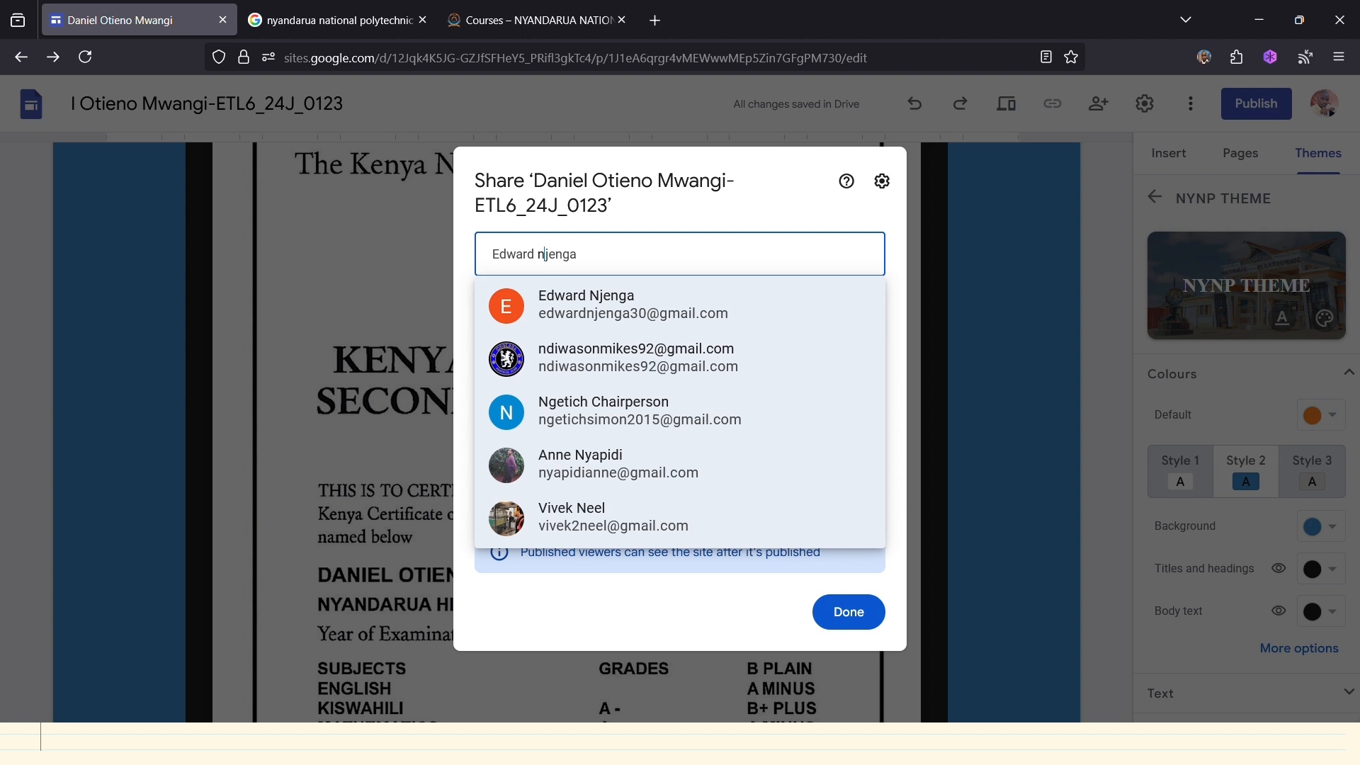
pyautogui.hotkey('ctrl', 'a')
pyautogui.click(636, 231)
pyautogui.click(581, 254)
pyautogui.click(505, 254)
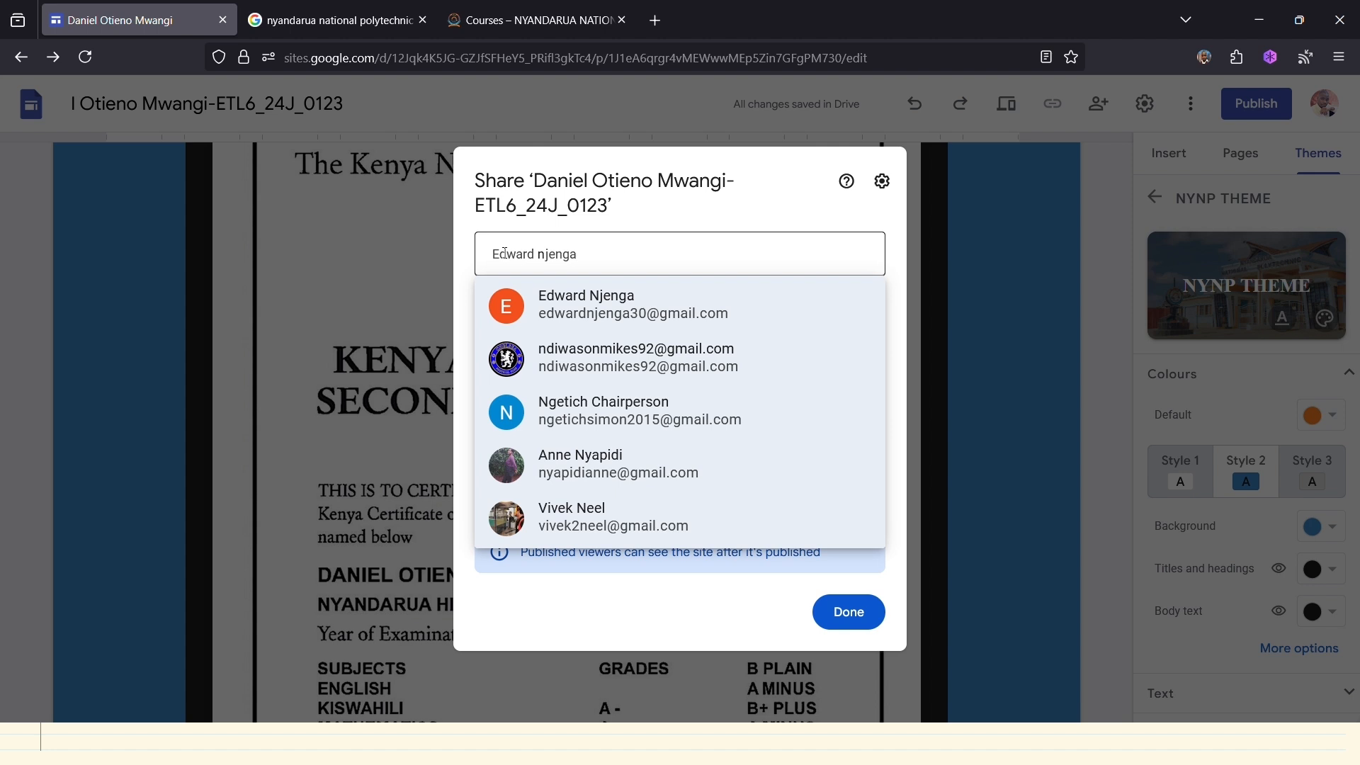
pyautogui.click(706, 625)
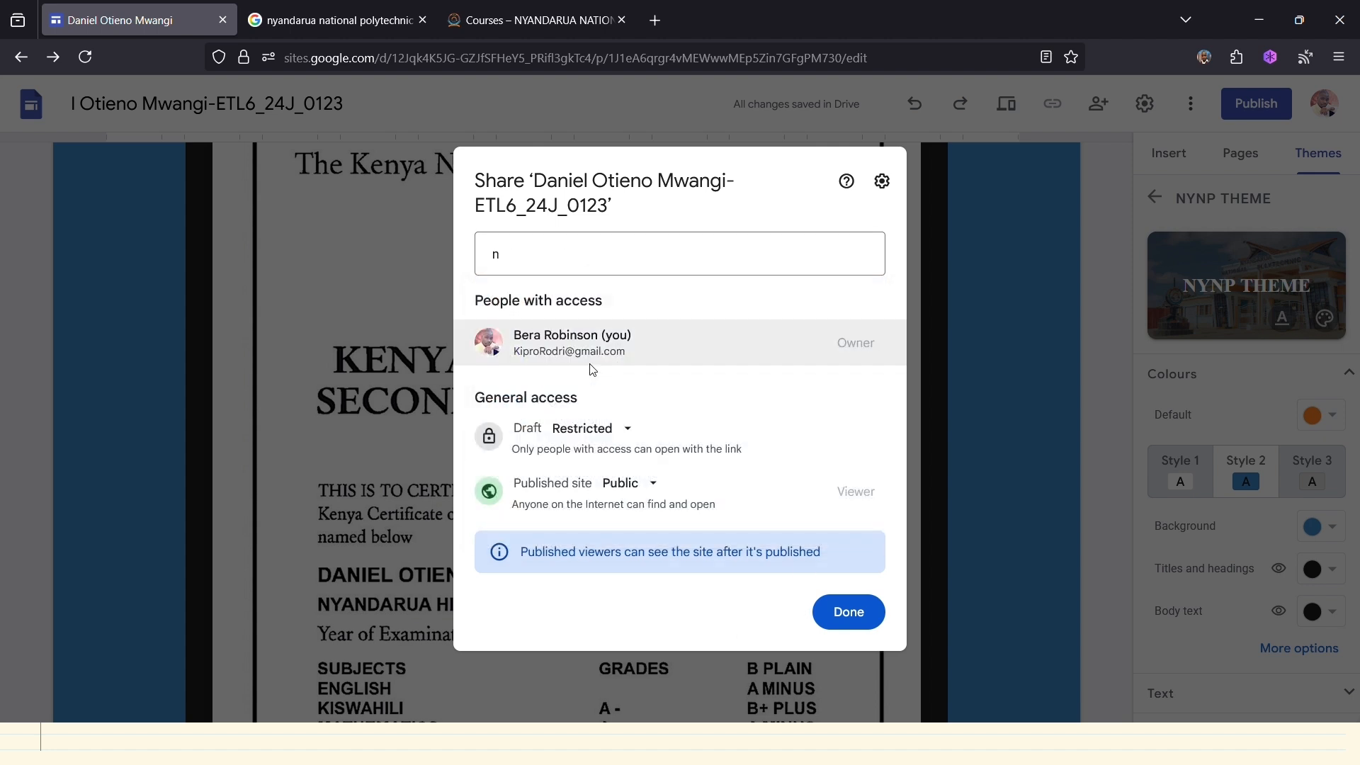
pyautogui.click(545, 261)
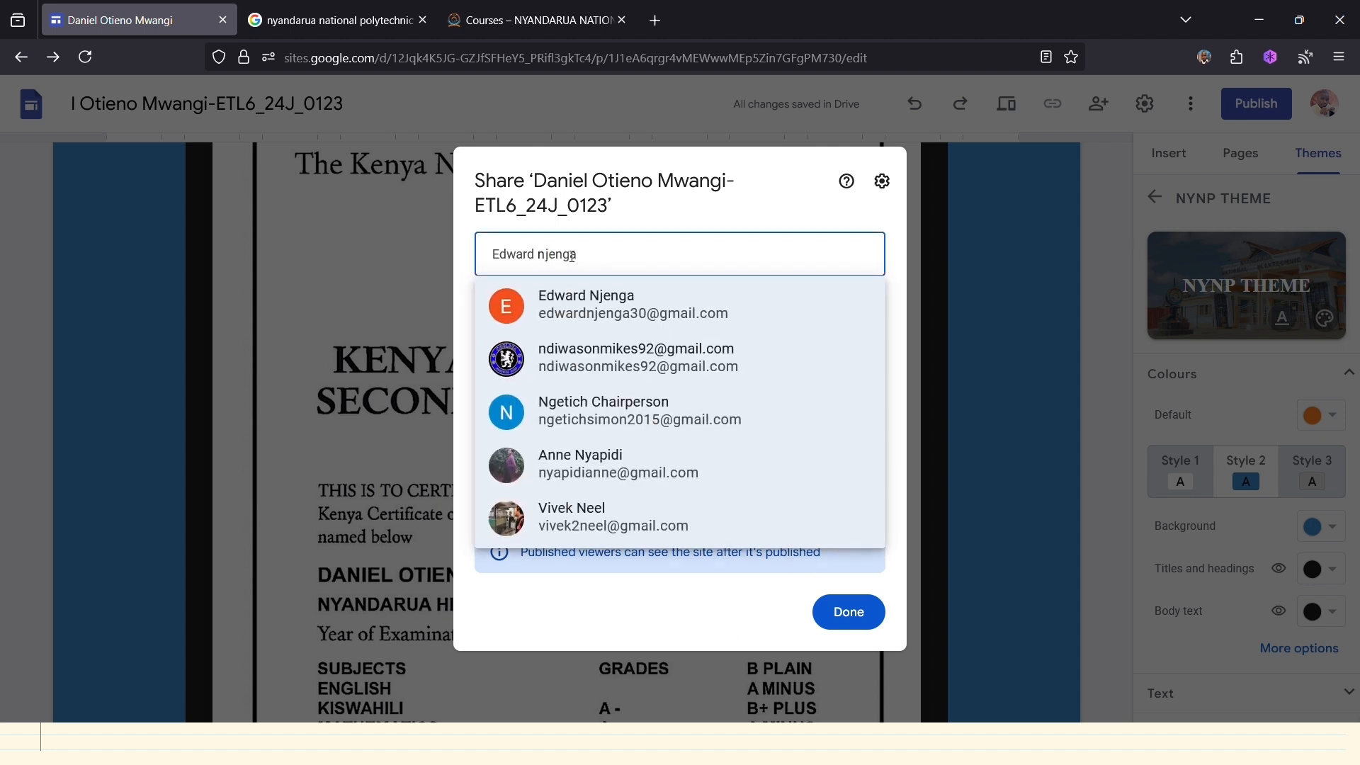
pyautogui.click(573, 256)
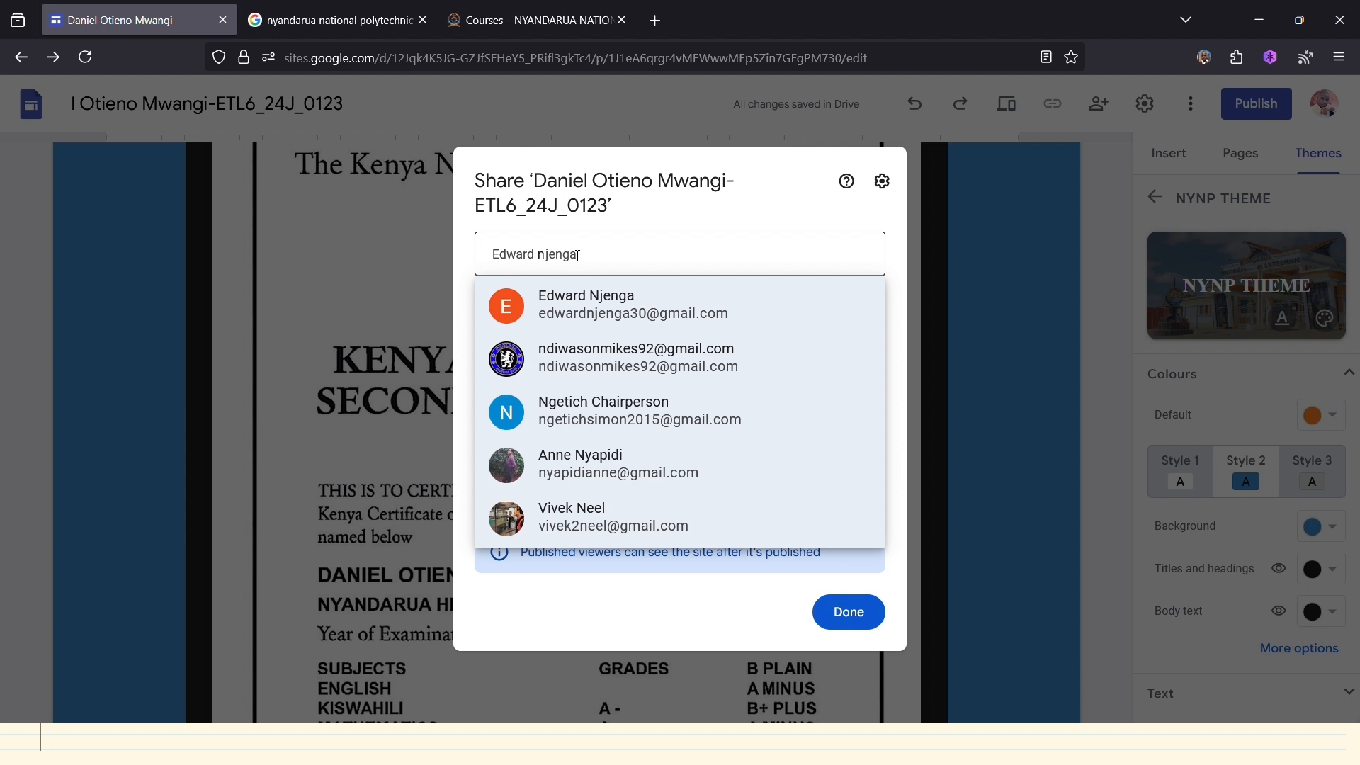
pyautogui.click(589, 622)
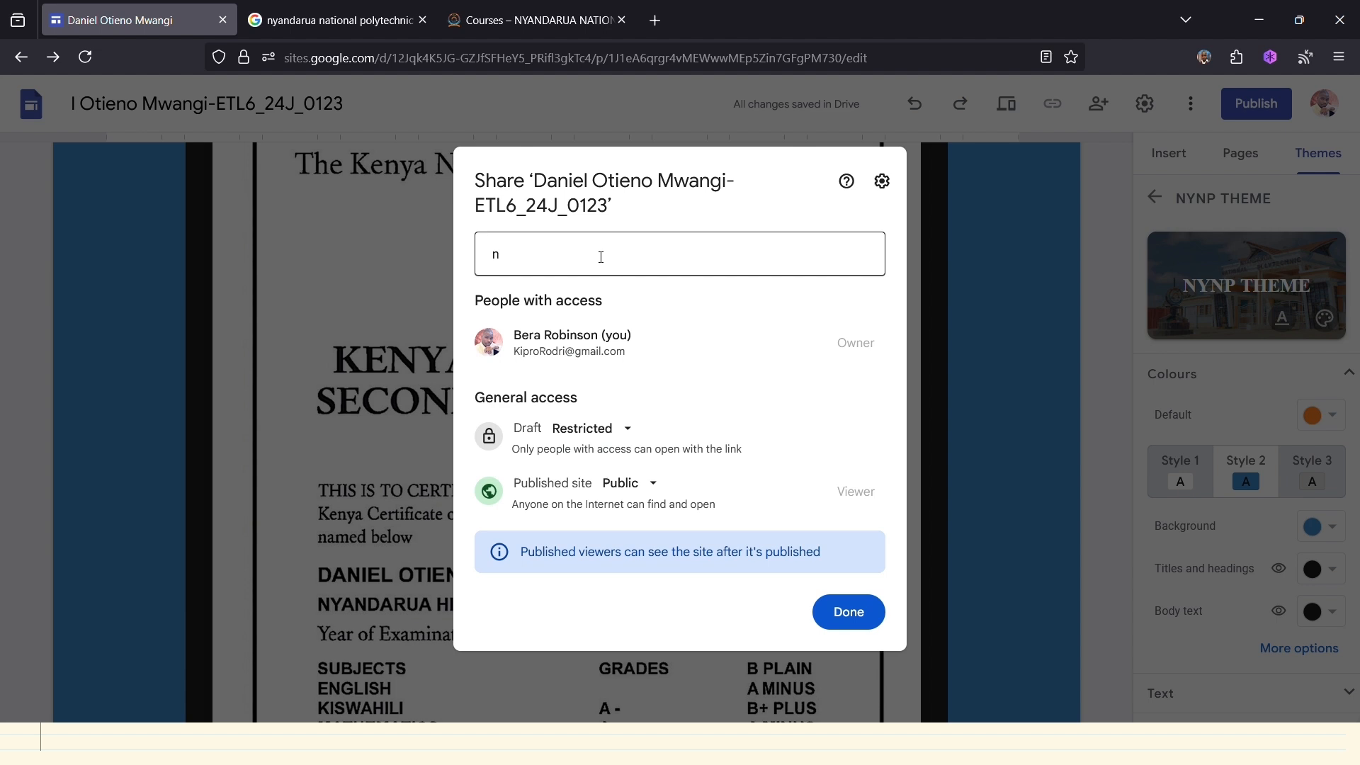
pyautogui.click(601, 257)
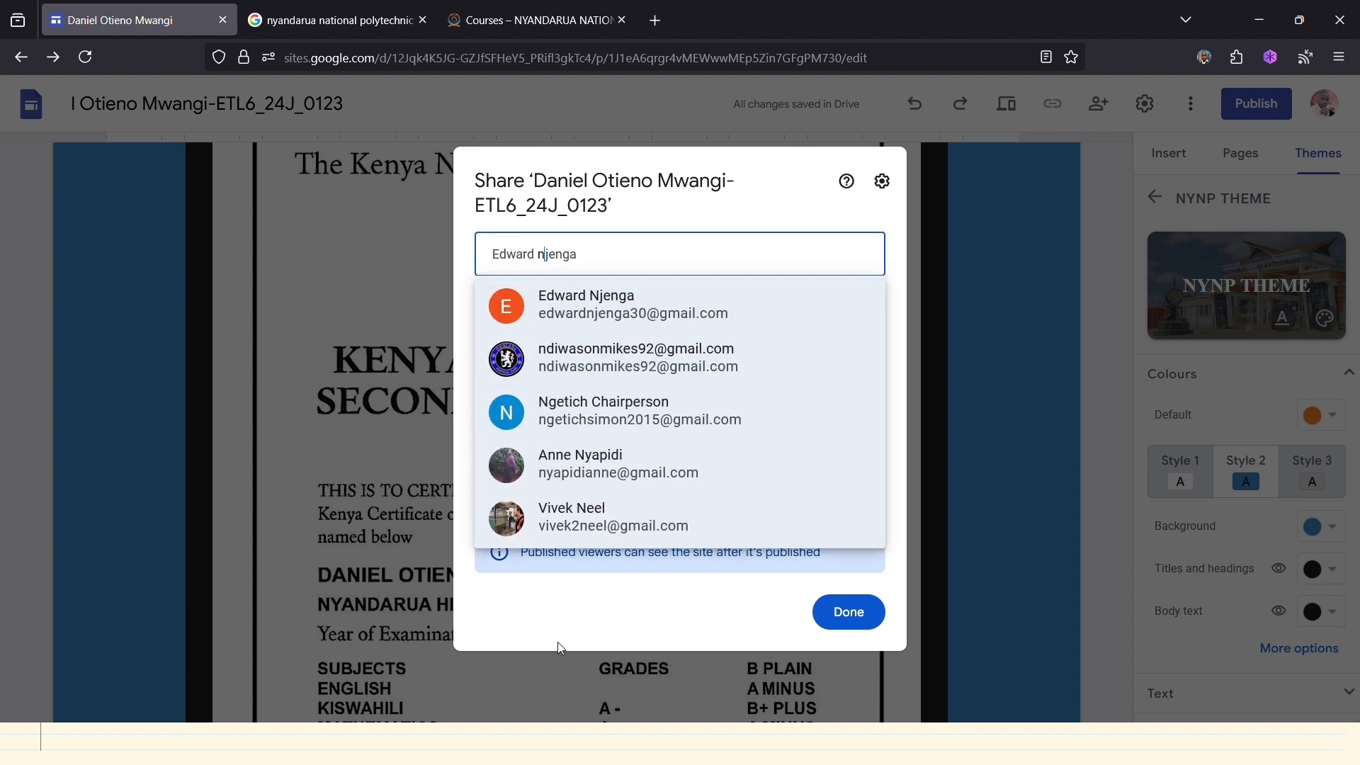
pyautogui.click(566, 612)
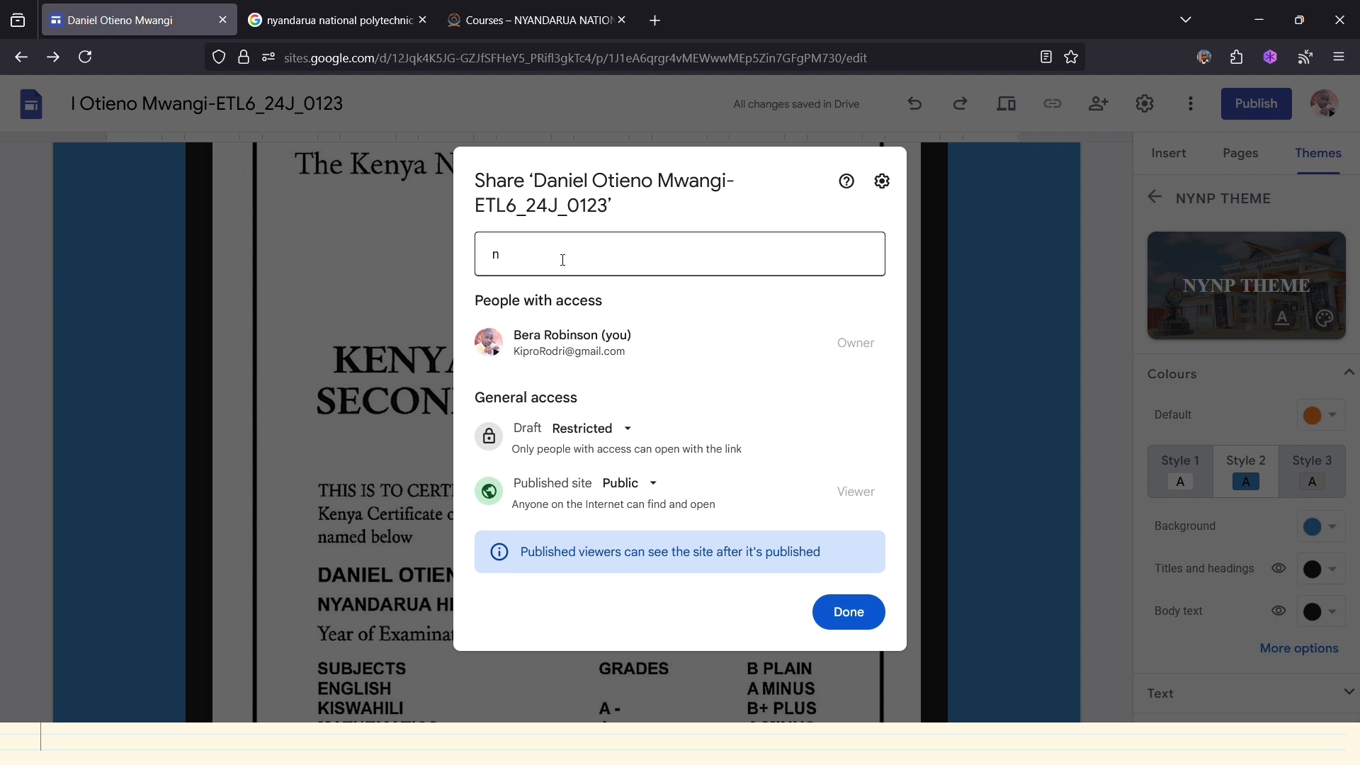
pyautogui.click(534, 254)
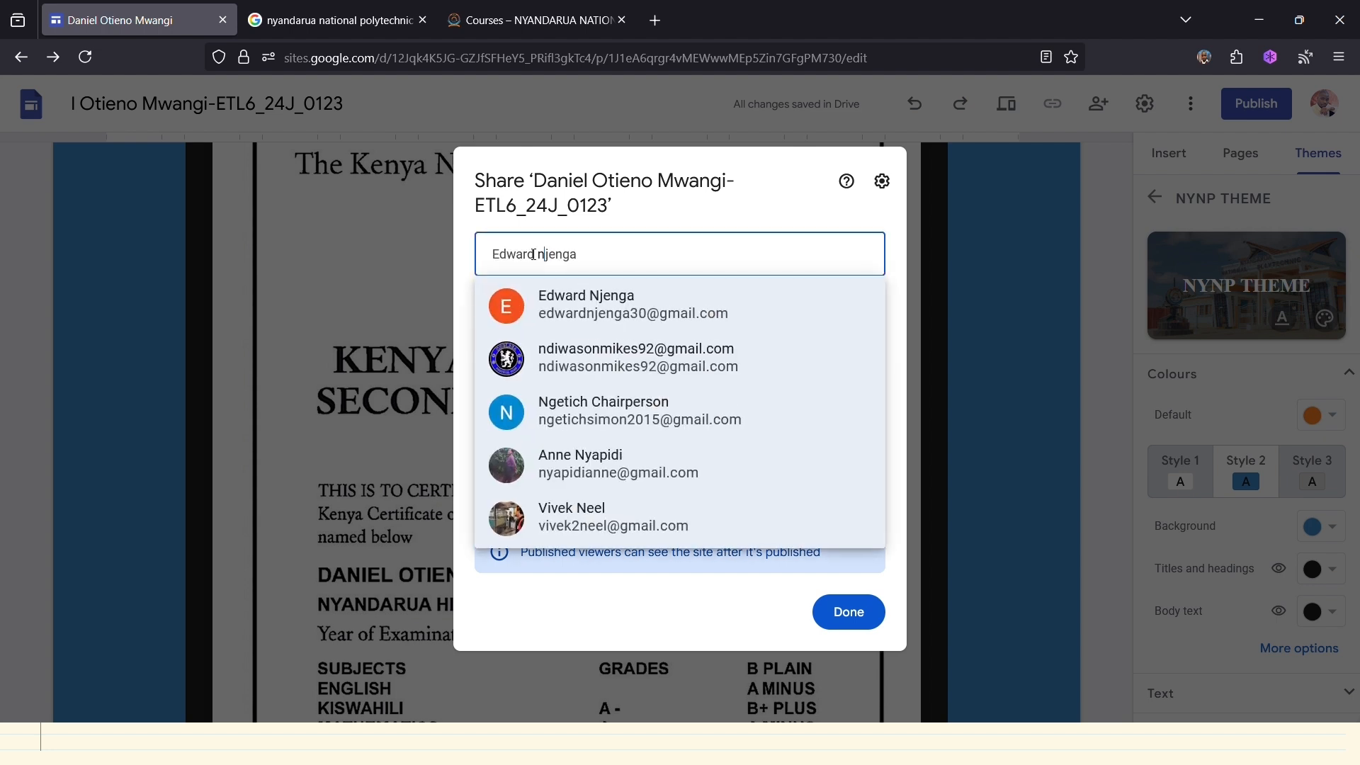
pyautogui.click(527, 635)
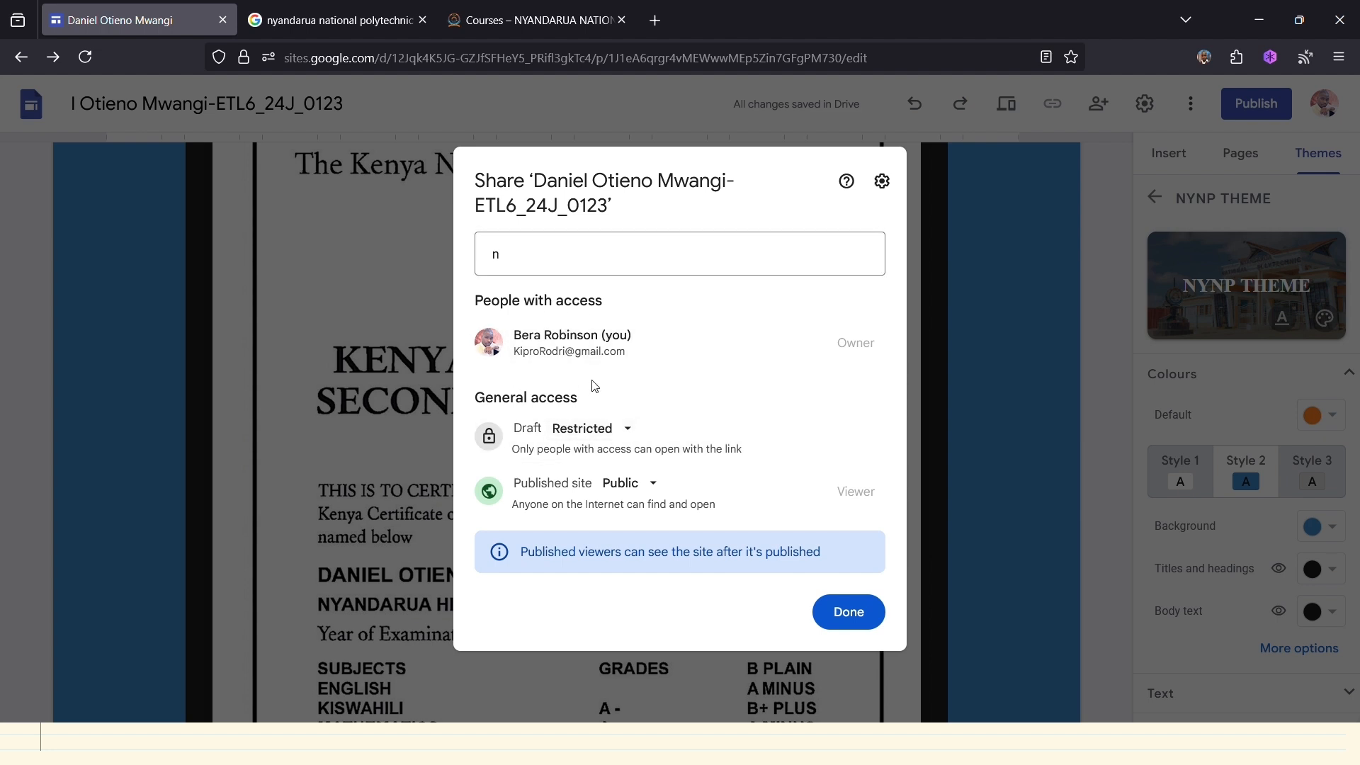
pyautogui.click(632, 432)
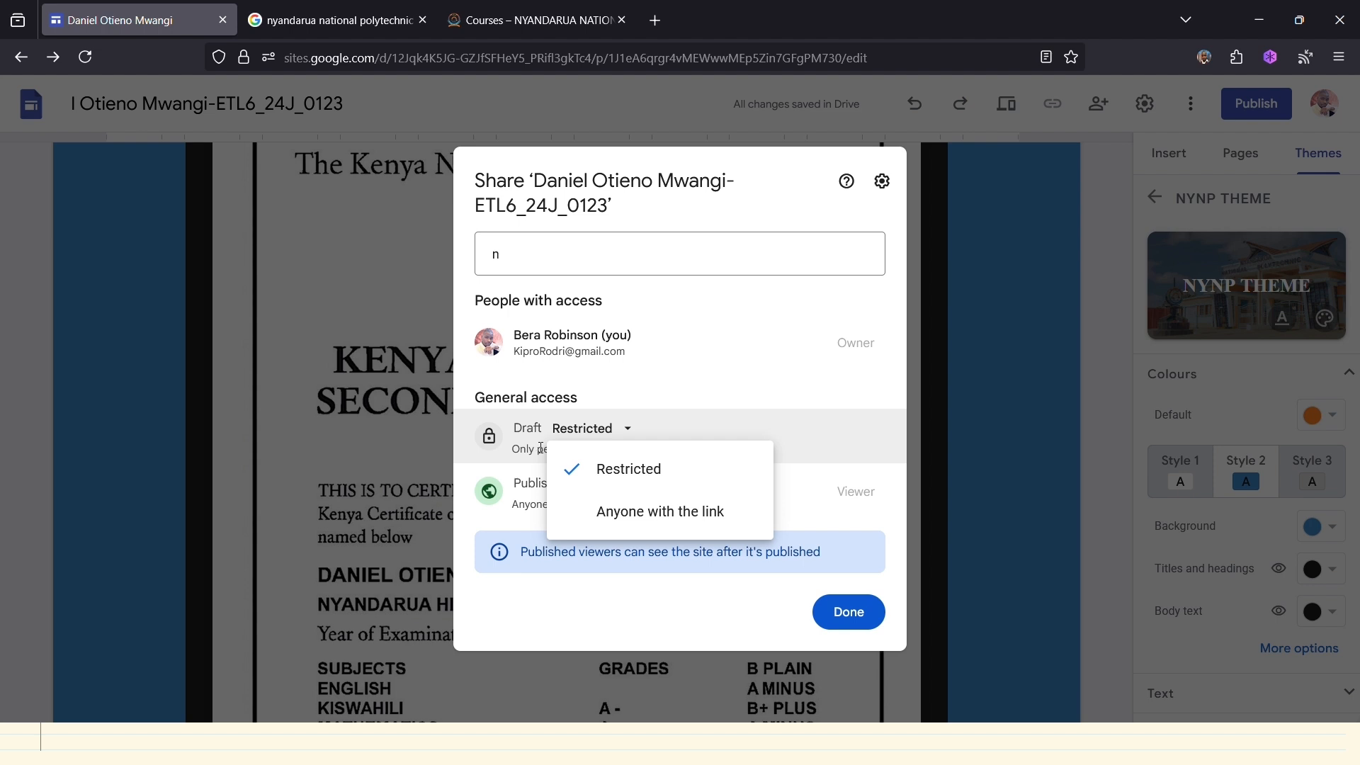
pyautogui.click(874, 443)
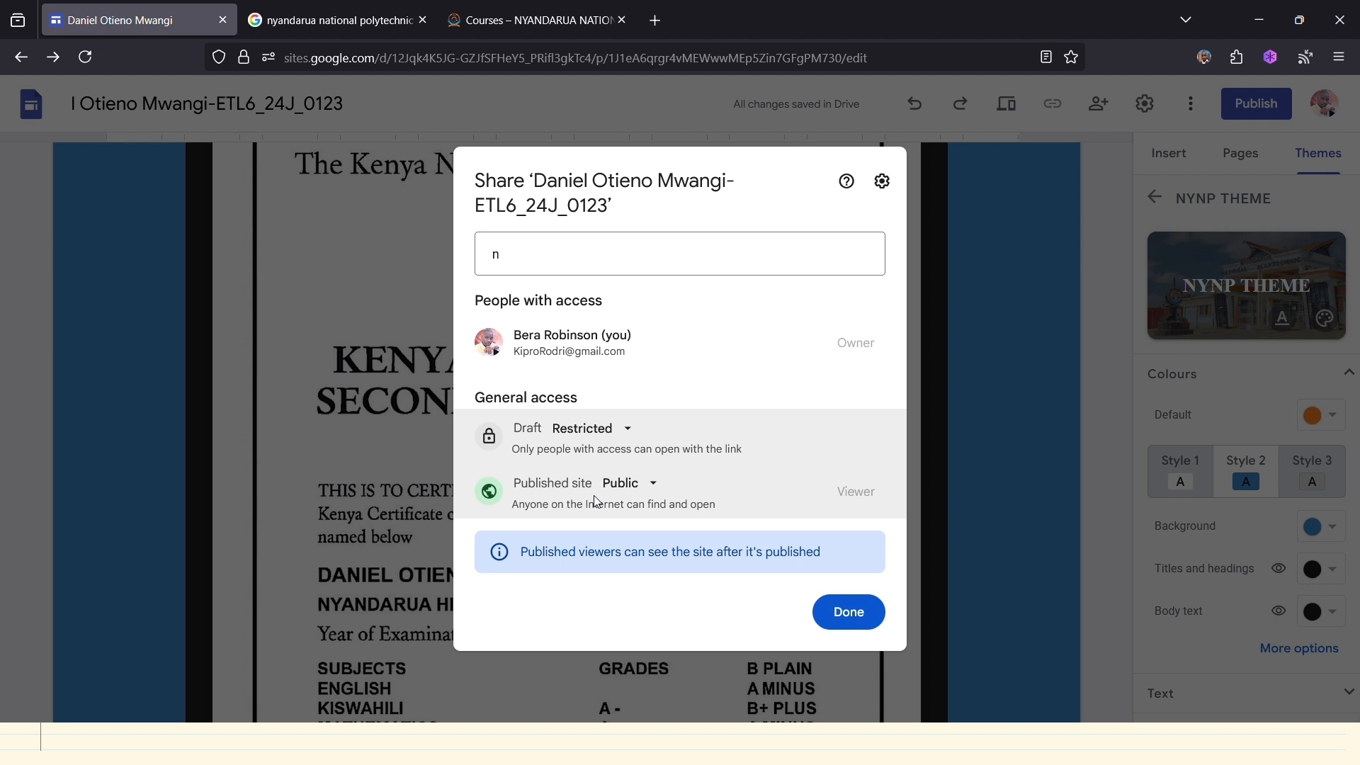
pyautogui.click(649, 489)
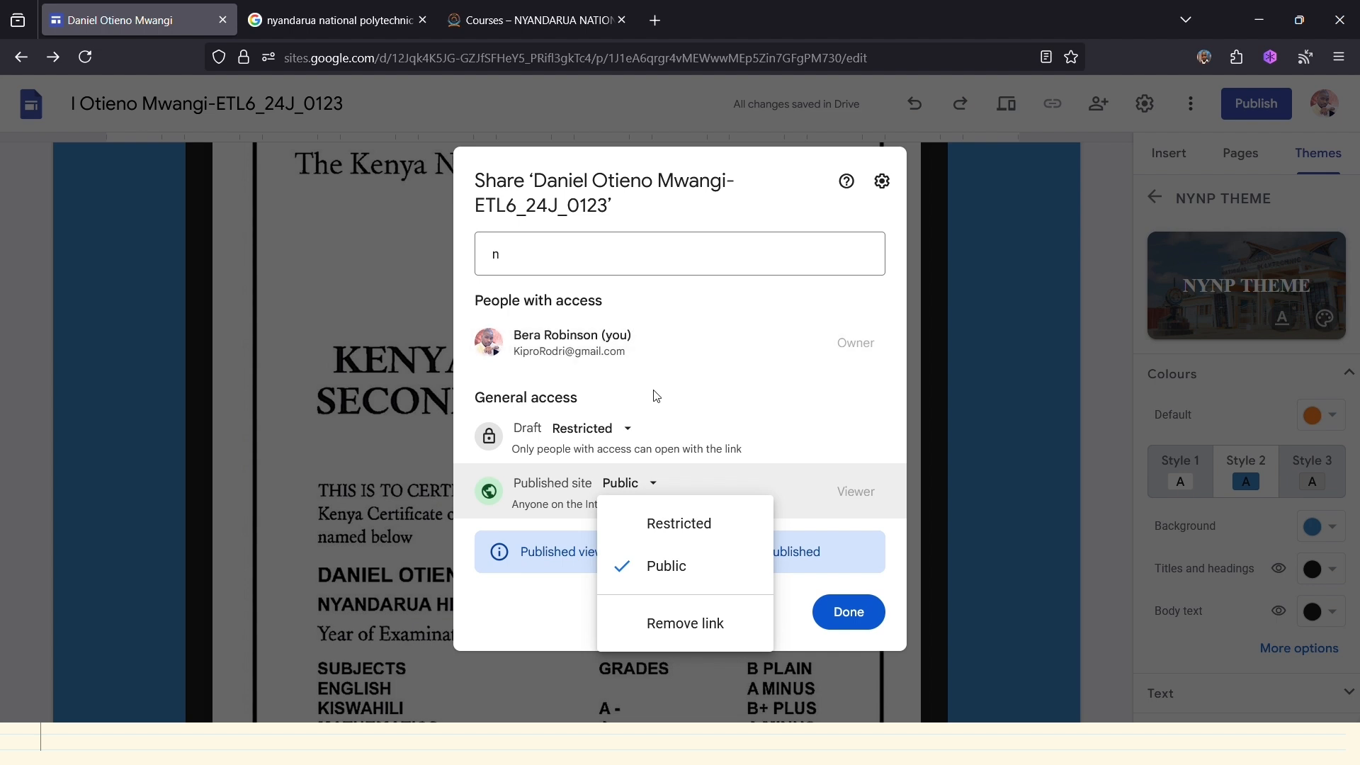
pyautogui.click(557, 619)
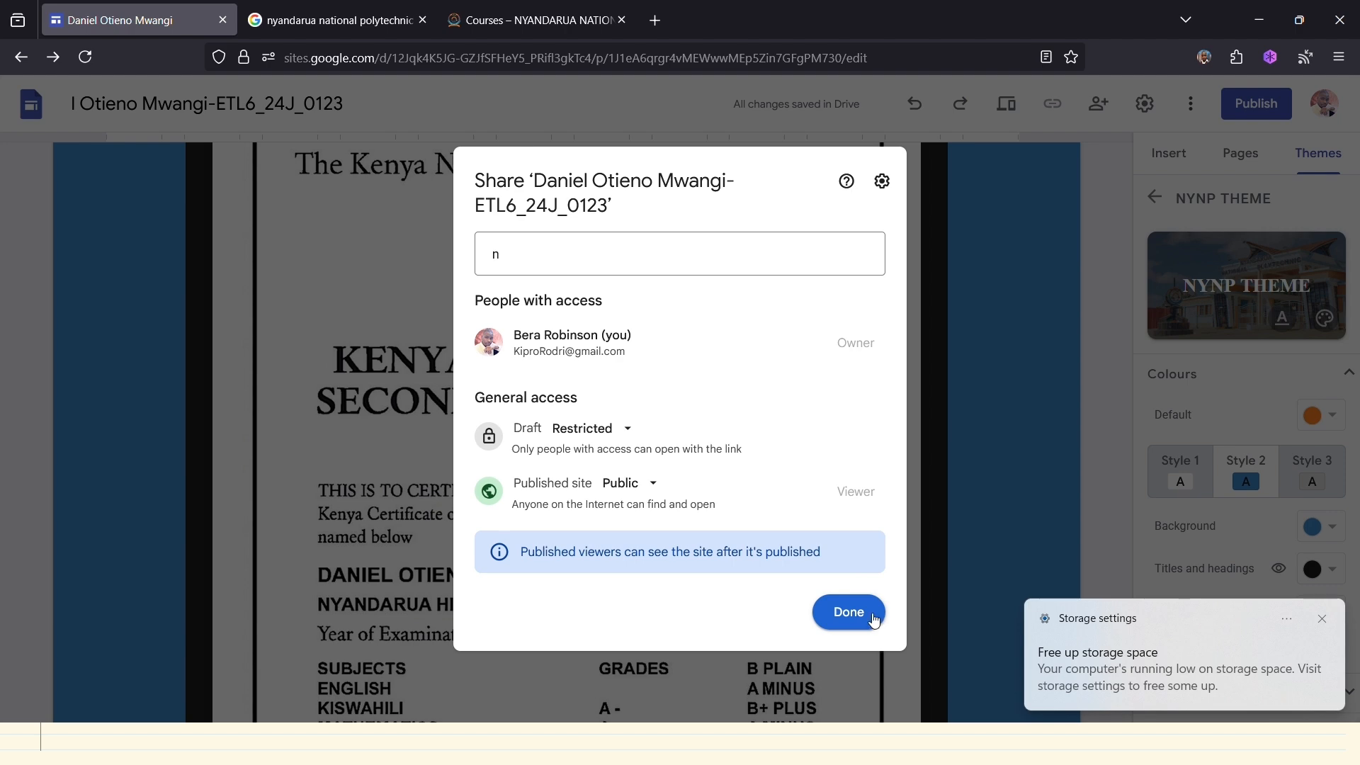
# Close the Share dialog and bring up the Publish to the web settings
pyautogui.click(849, 612)
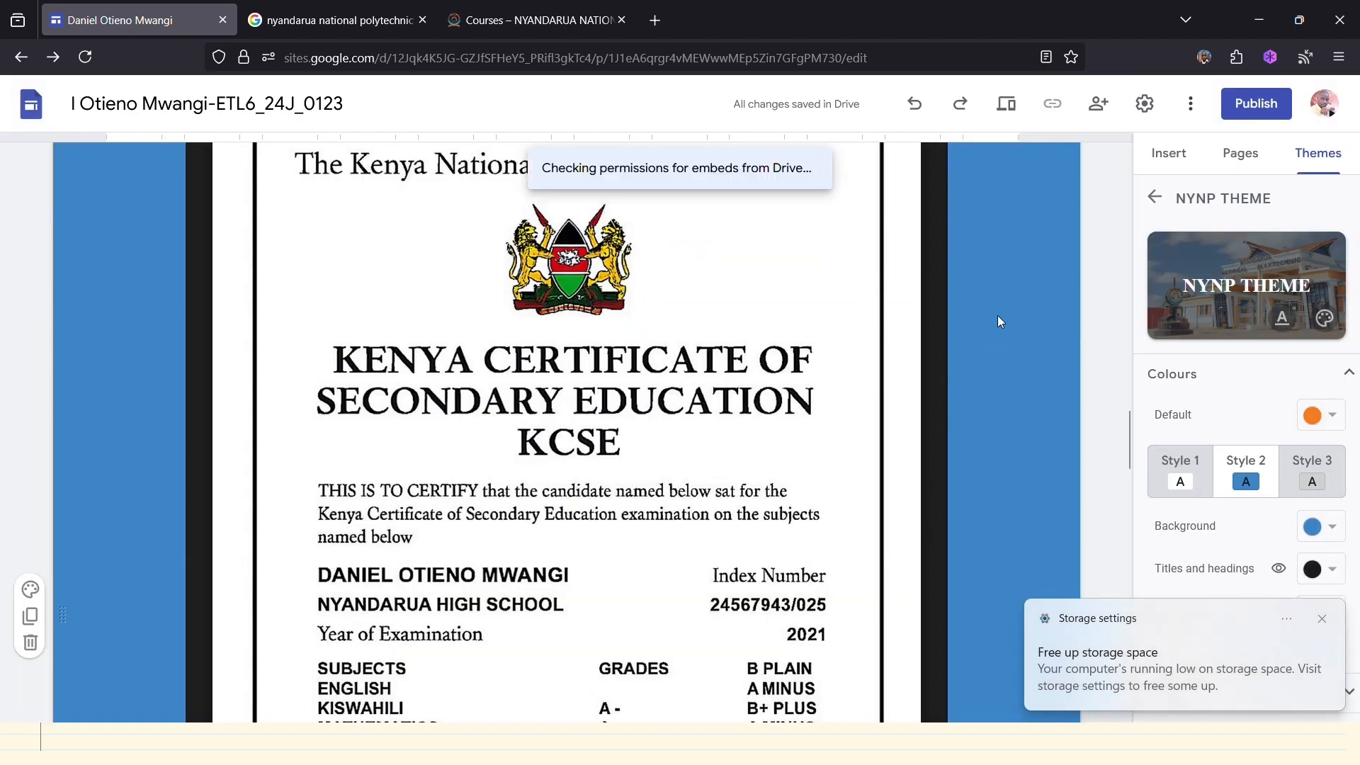
pyautogui.click(1244, 104)
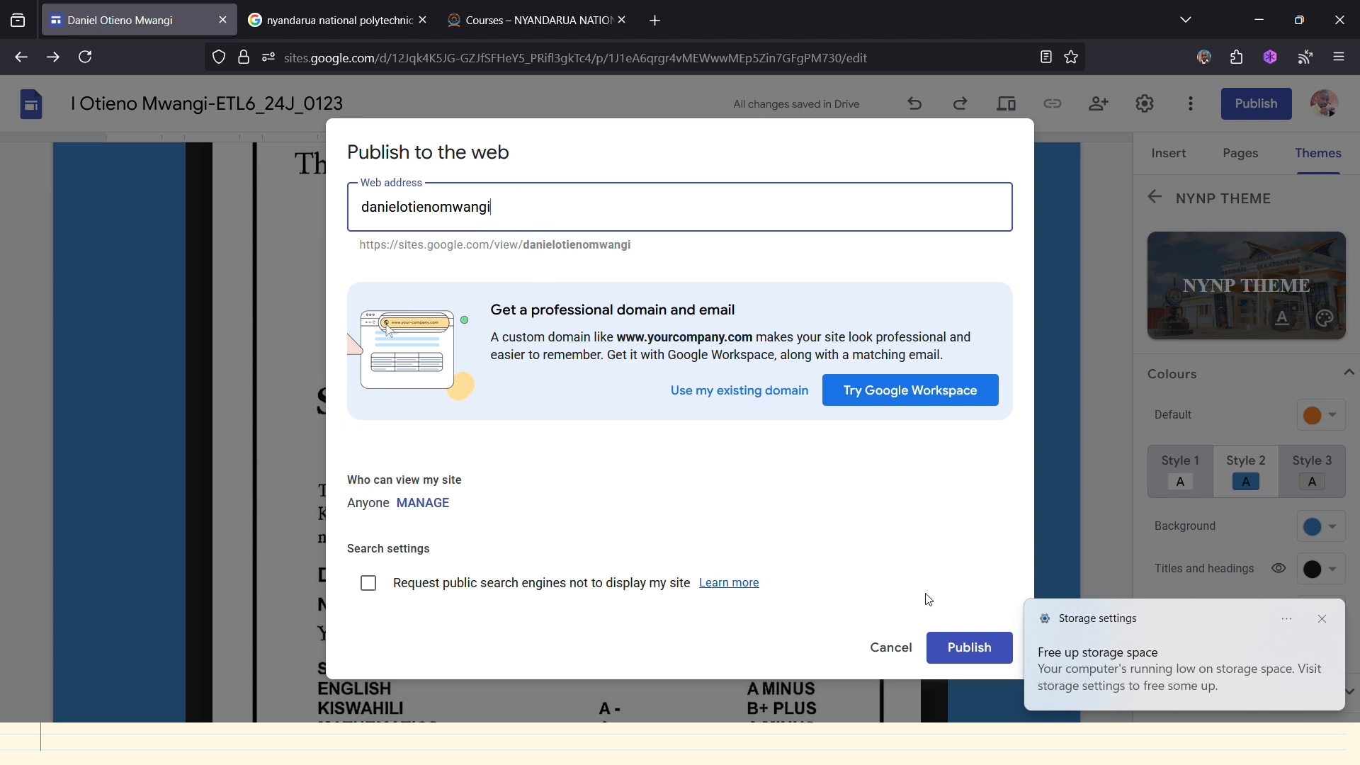
# Publish the portfolio live, keeping the student's-name web address
pyautogui.click(949, 648)
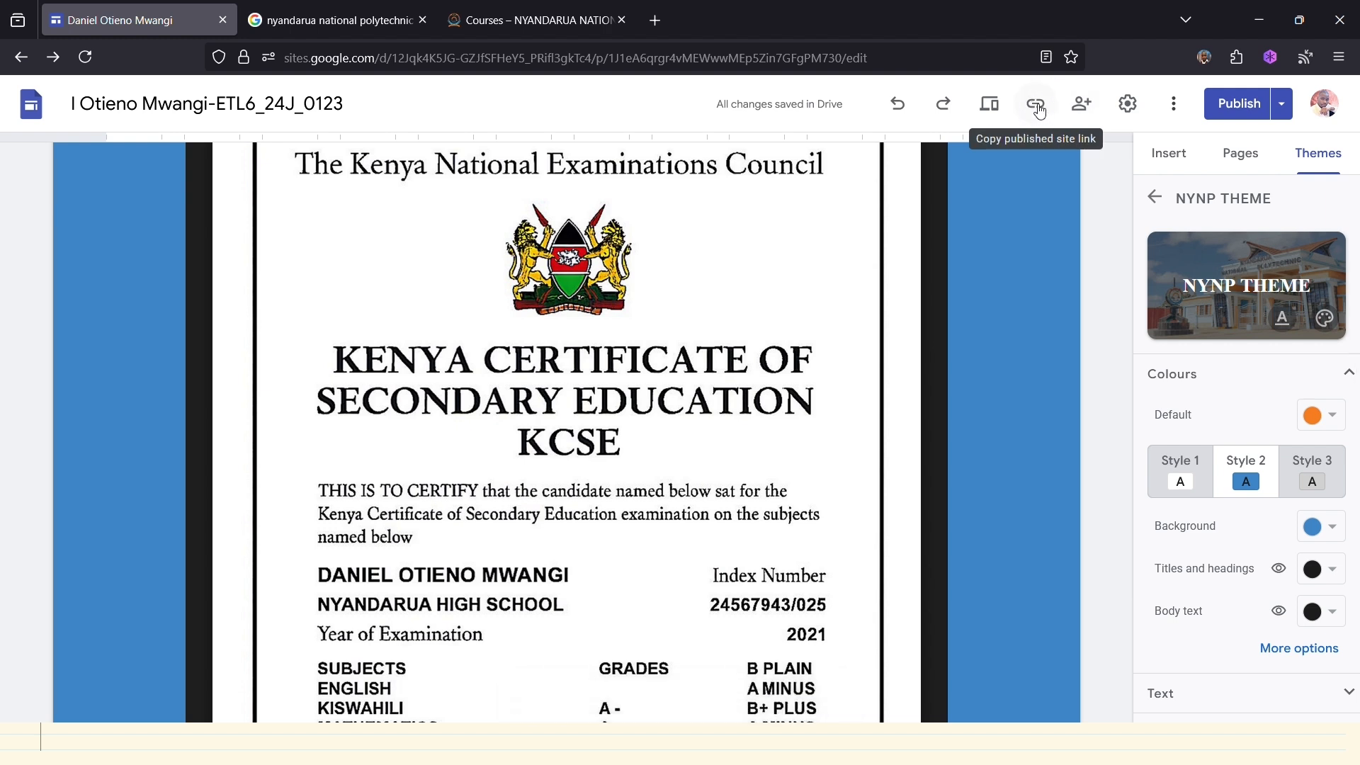
# Copy the published portfolio's link to the clipboard
pyautogui.click(1038, 106)
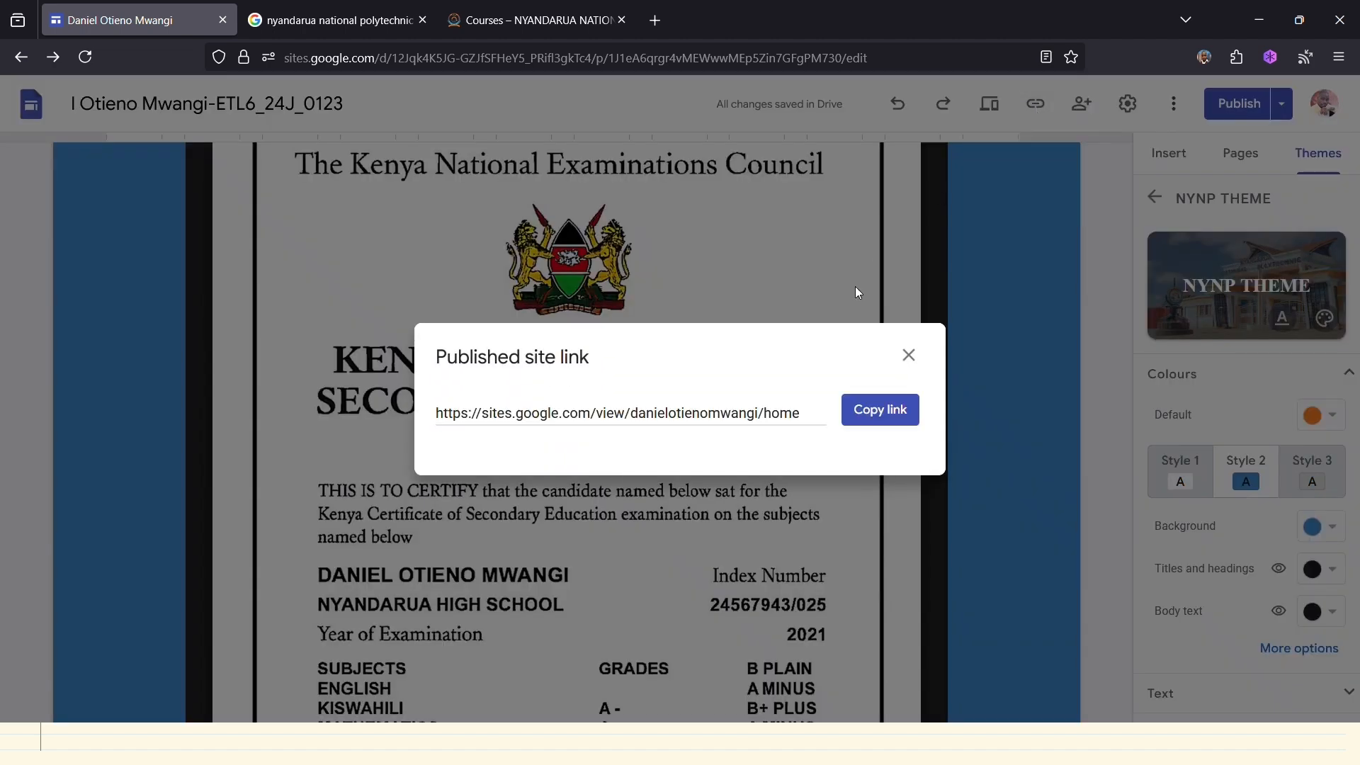
pyautogui.click(870, 415)
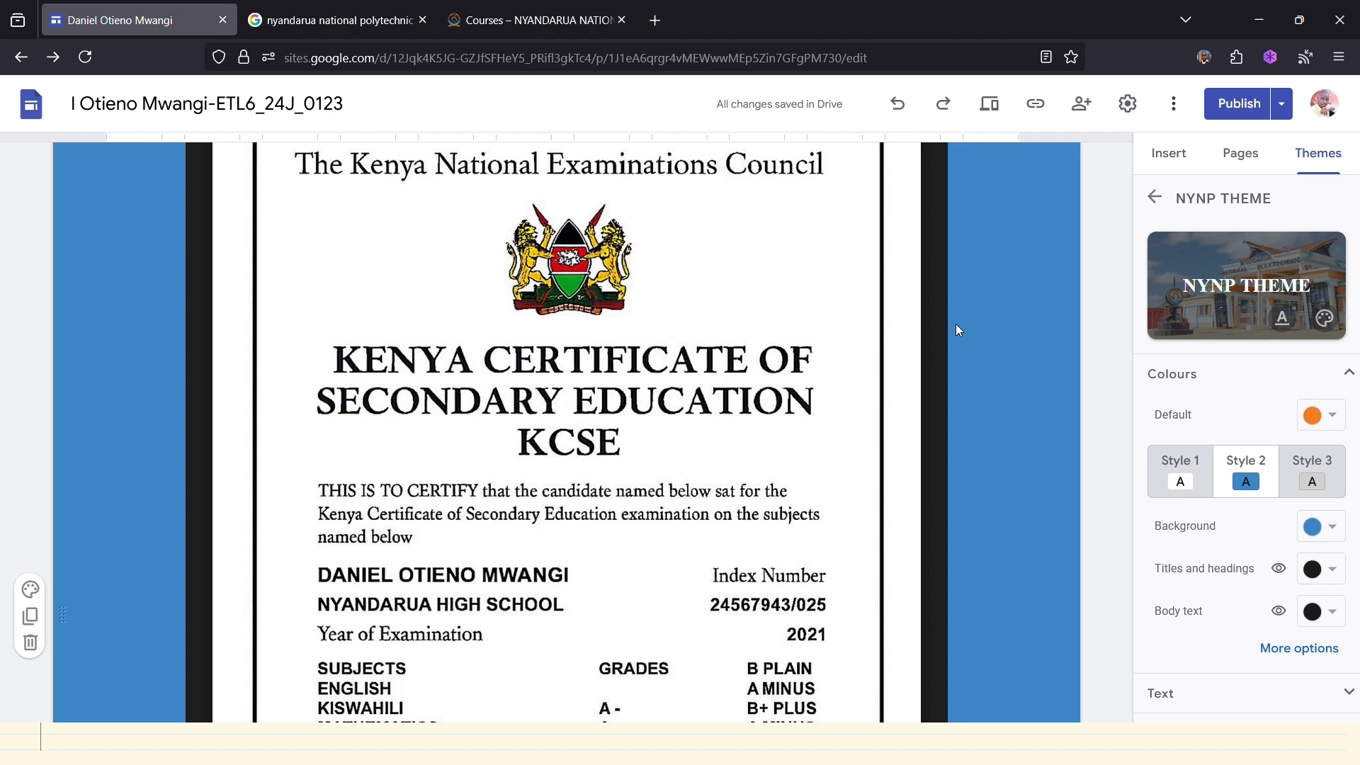
pyautogui.scroll(10, 957, 330)
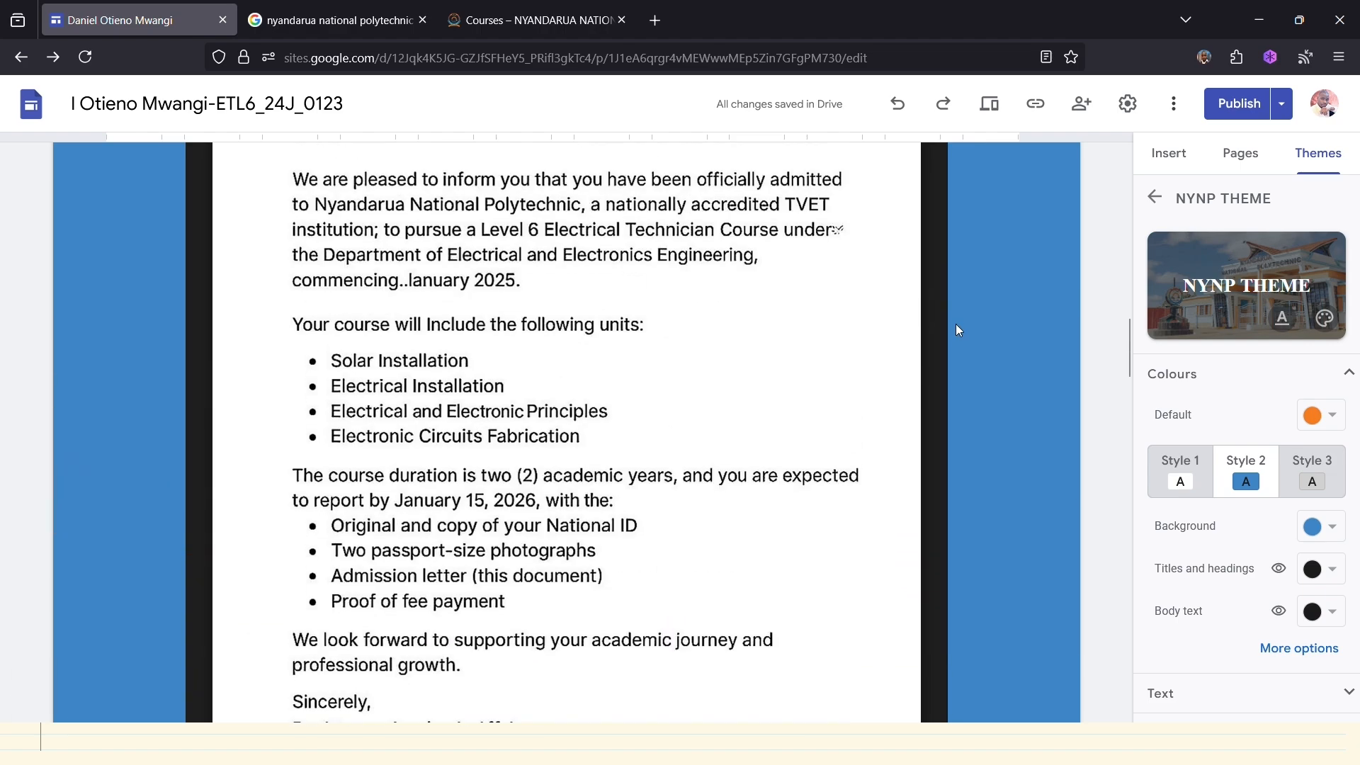
pyautogui.scroll(15, 957, 331)
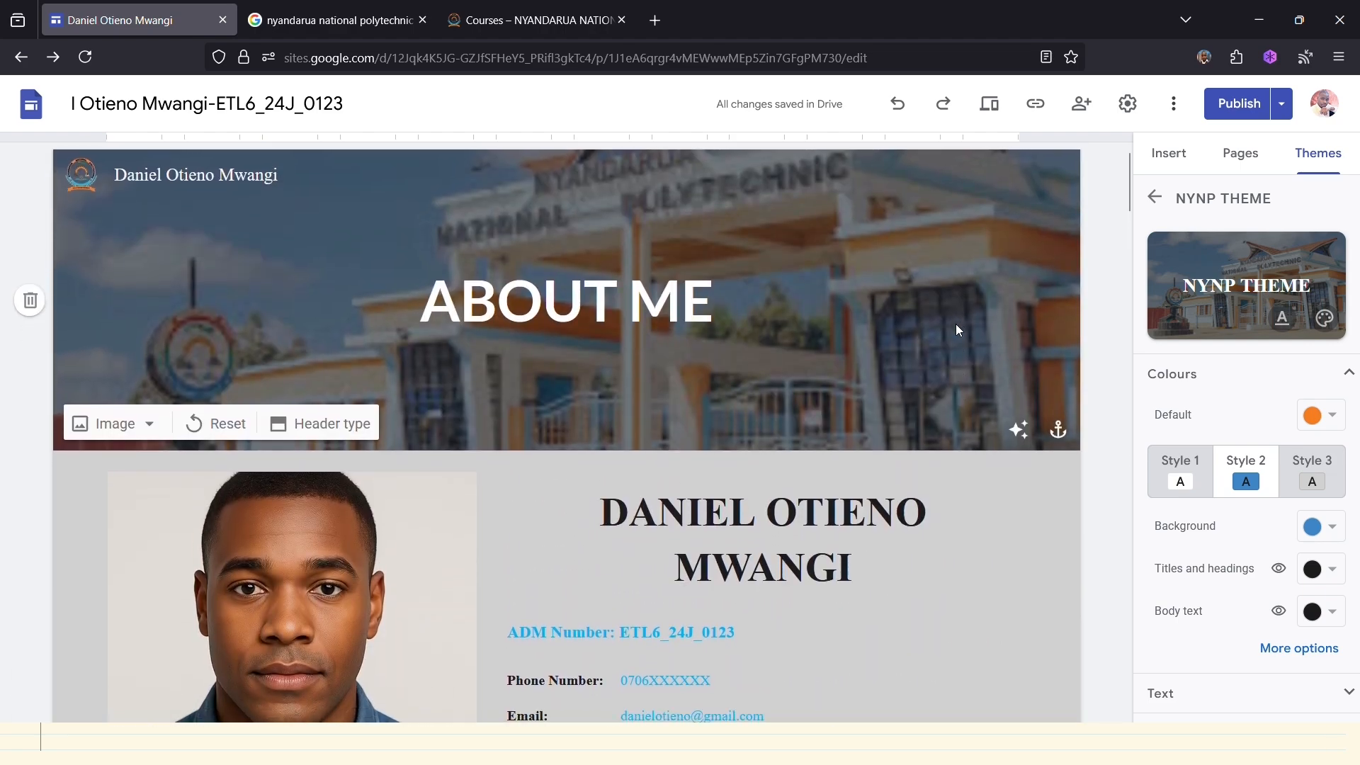
pyautogui.scroll(-20, 957, 330)
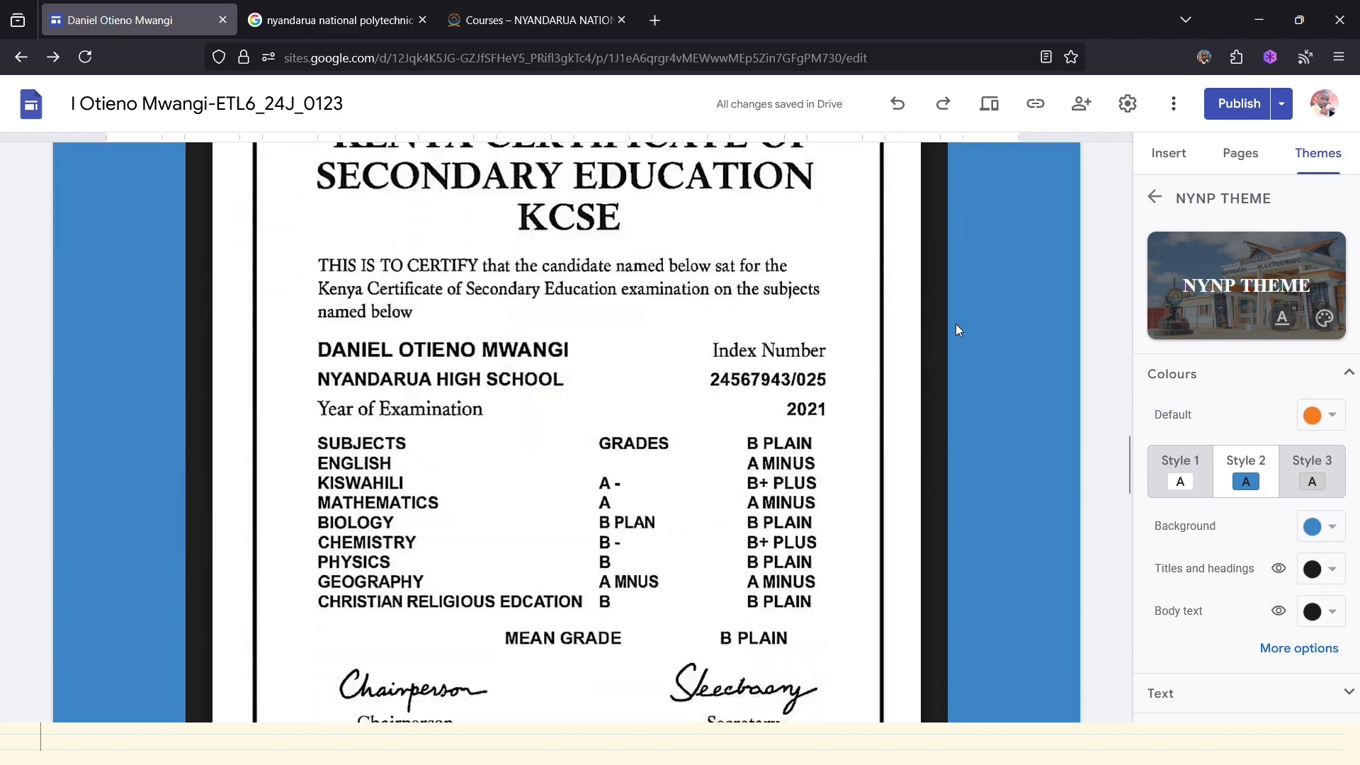
pyautogui.scroll(-7, 957, 330)
pyautogui.scroll(15, 956, 330)
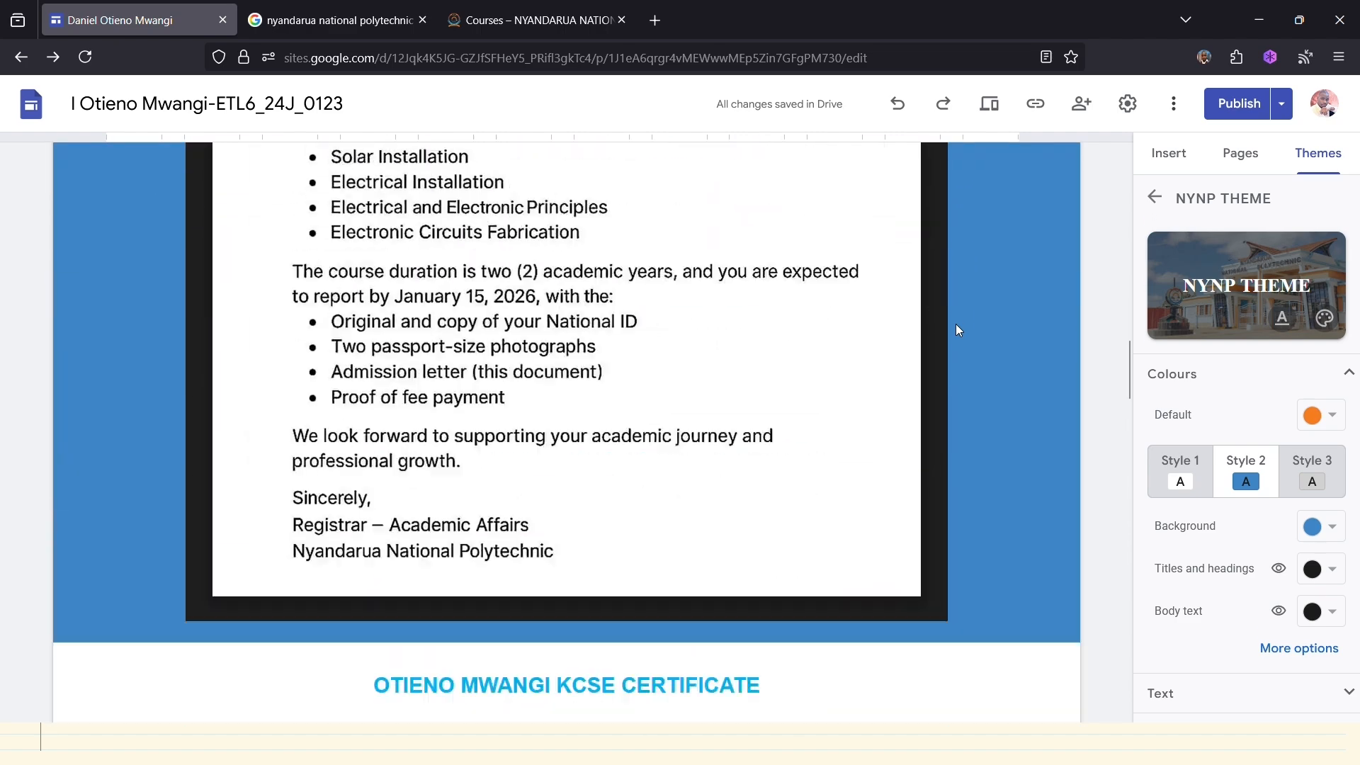
pyautogui.scroll(15, 955, 325)
pyautogui.scroll(-13, 956, 325)
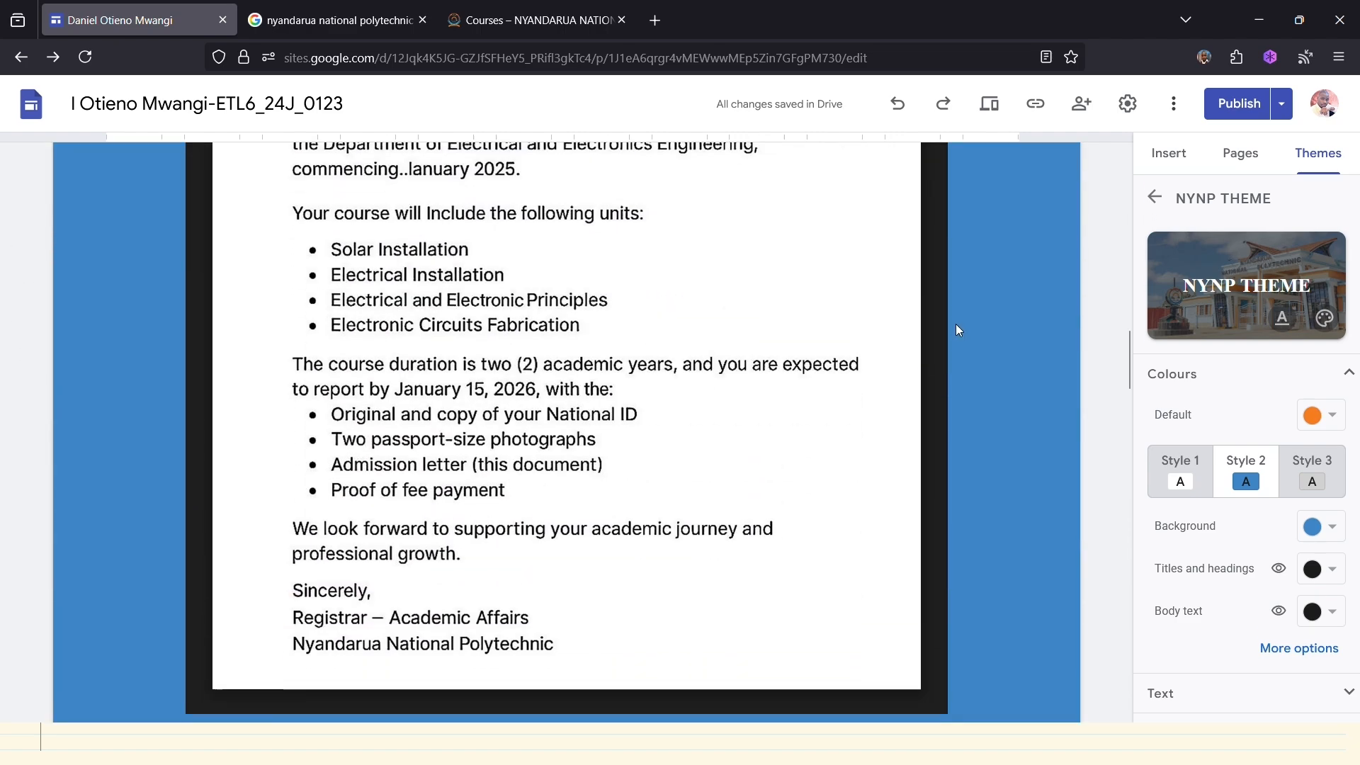
pyautogui.scroll(-15, 957, 328)
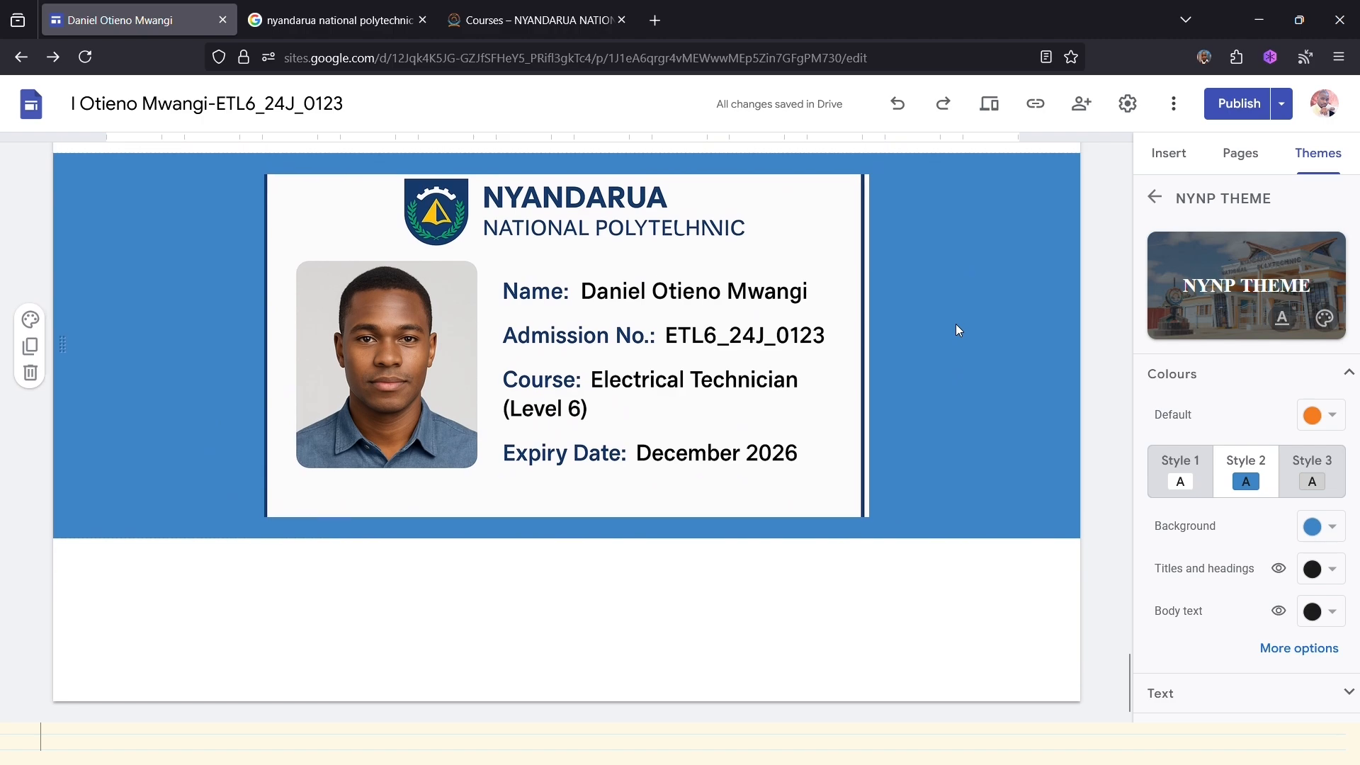
pyautogui.scroll(15, 957, 330)
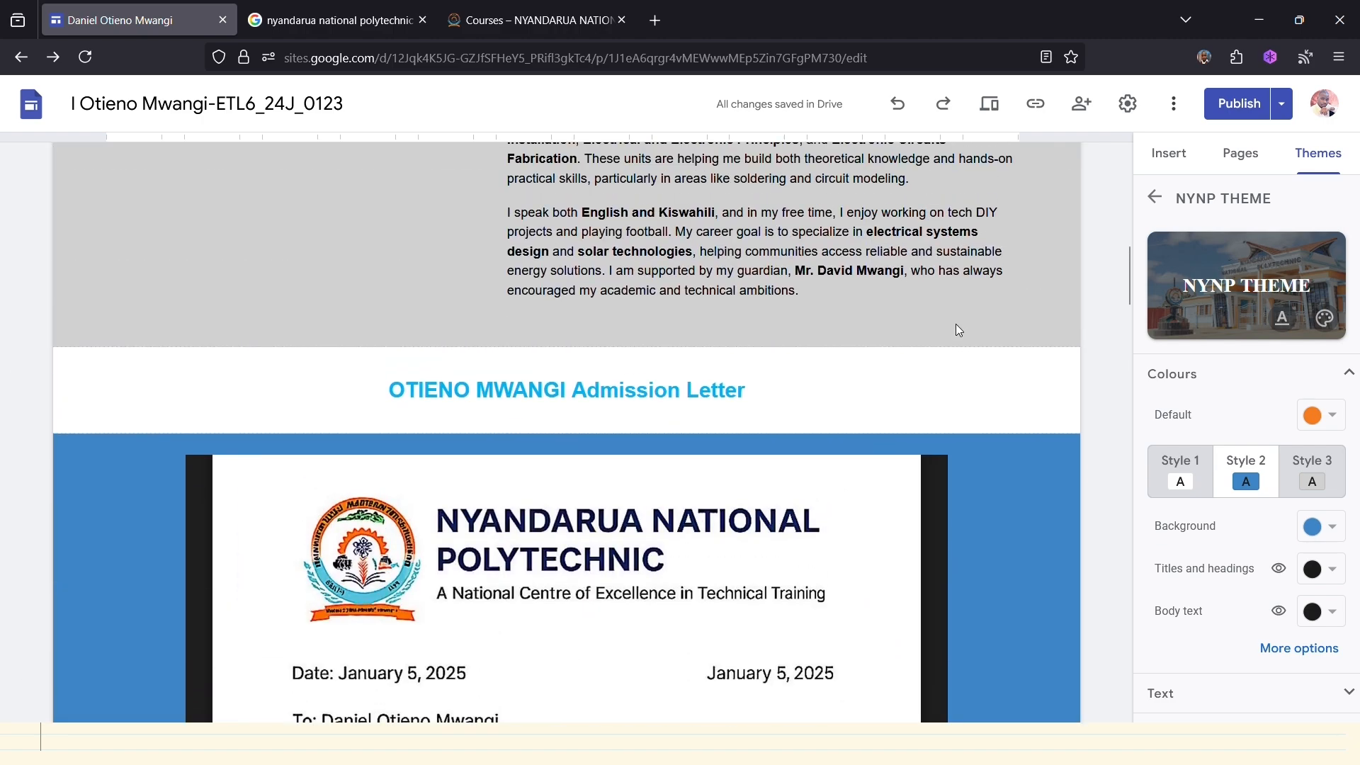
pyautogui.scroll(12, 956, 330)
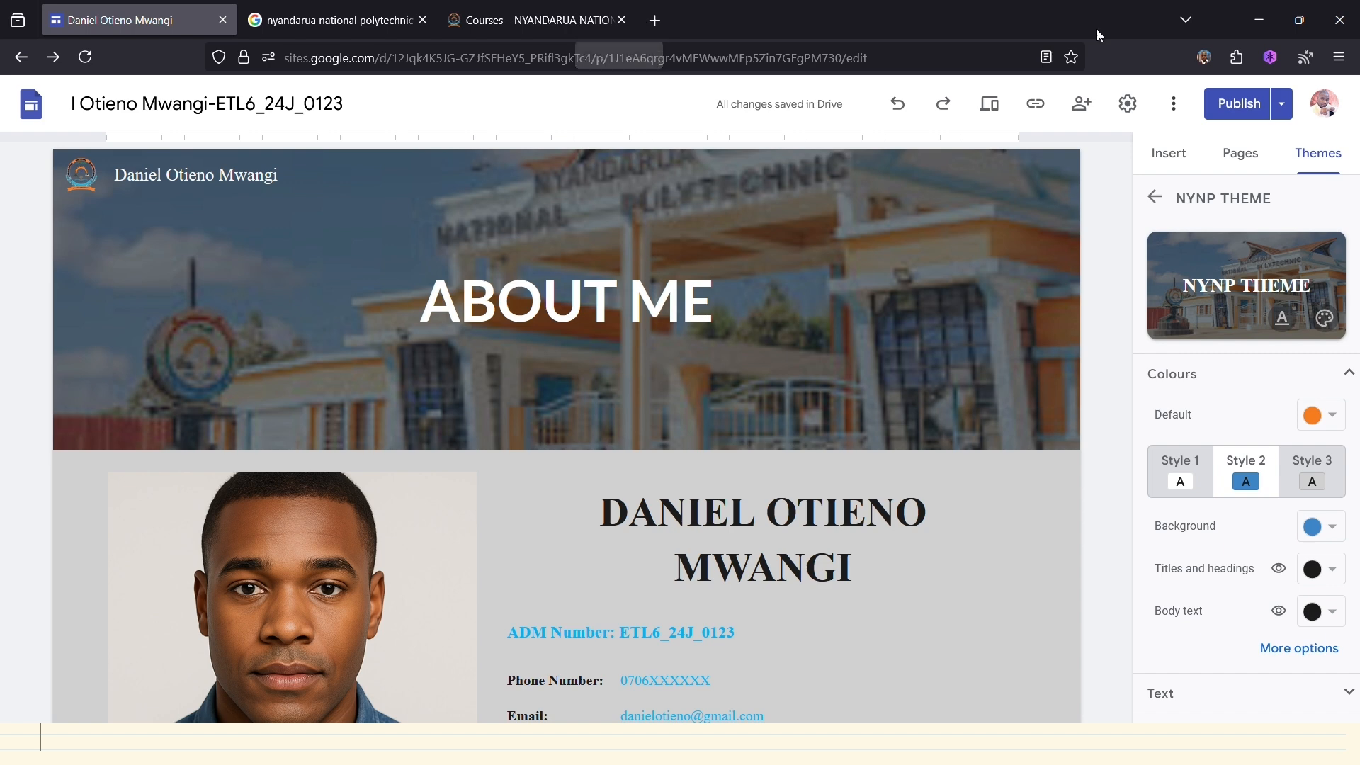
# Create a new page named MODULE 1 MAY 2025 beside Home in the site's Pages
pyautogui.click(1173, 152)
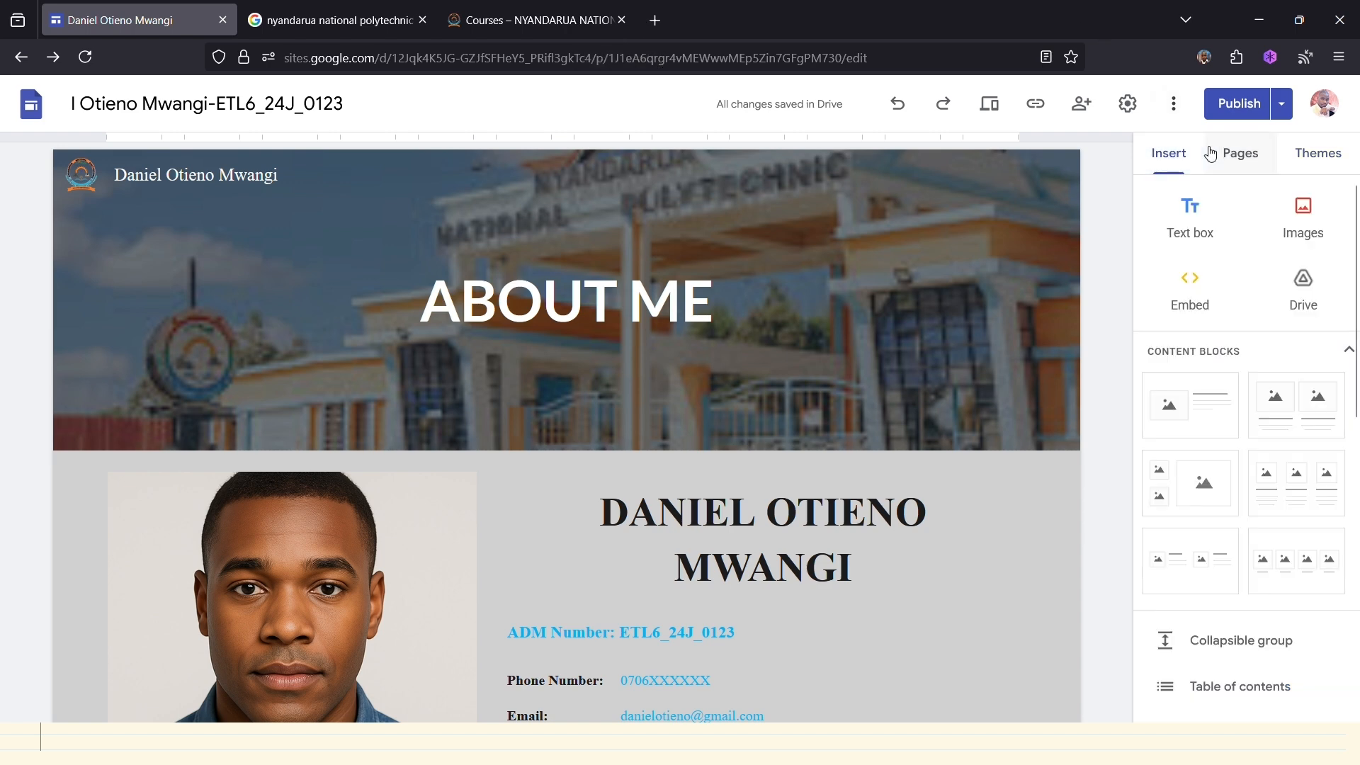
pyautogui.click(1231, 154)
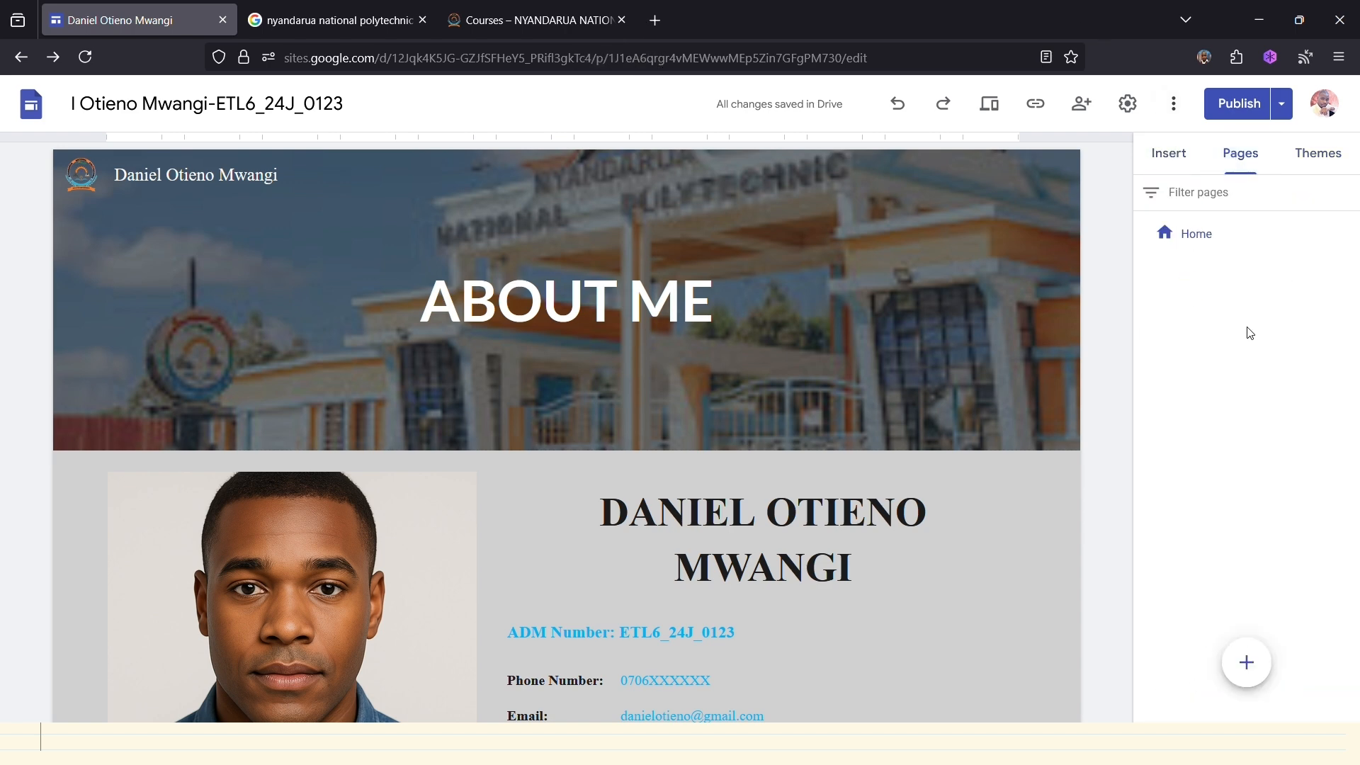
pyautogui.click(1251, 668)
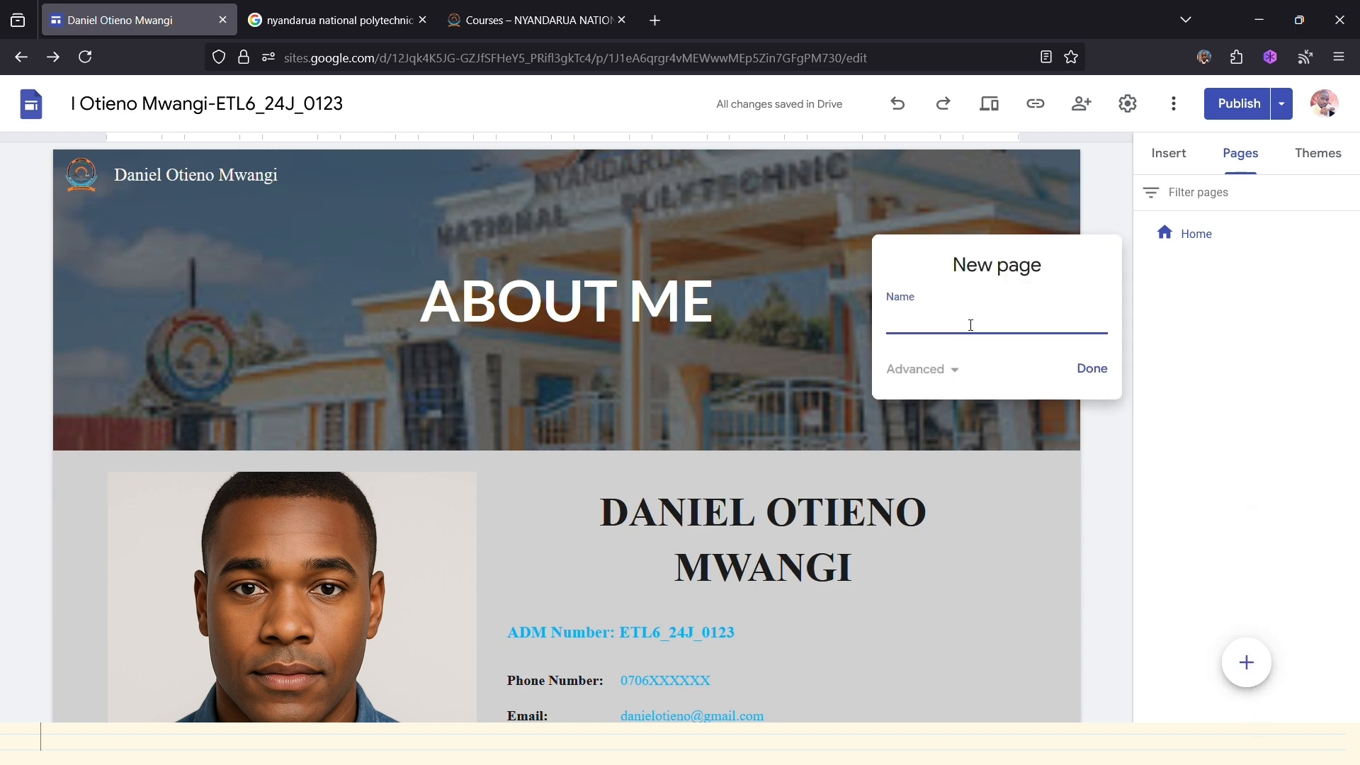
pyautogui.write('MODULE 1 2025MAY')
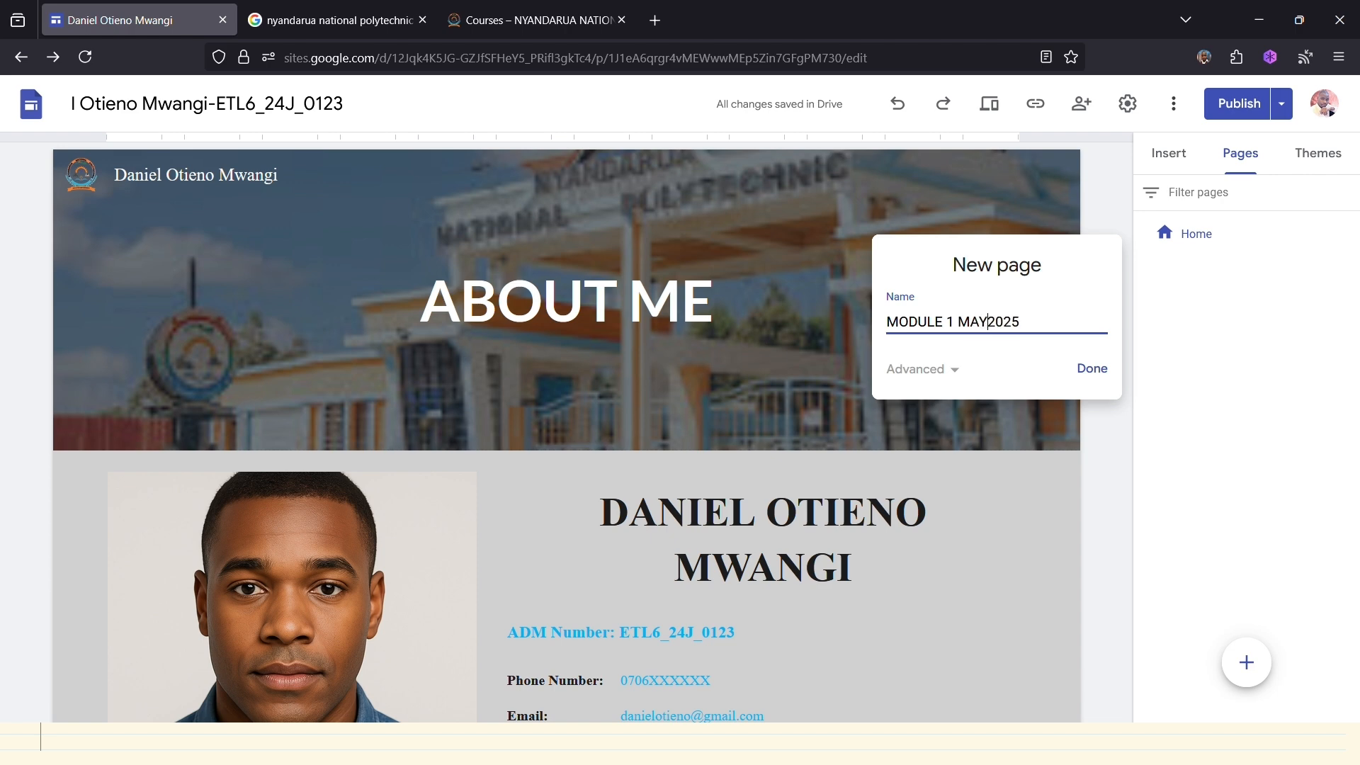
pyautogui.click(1091, 369)
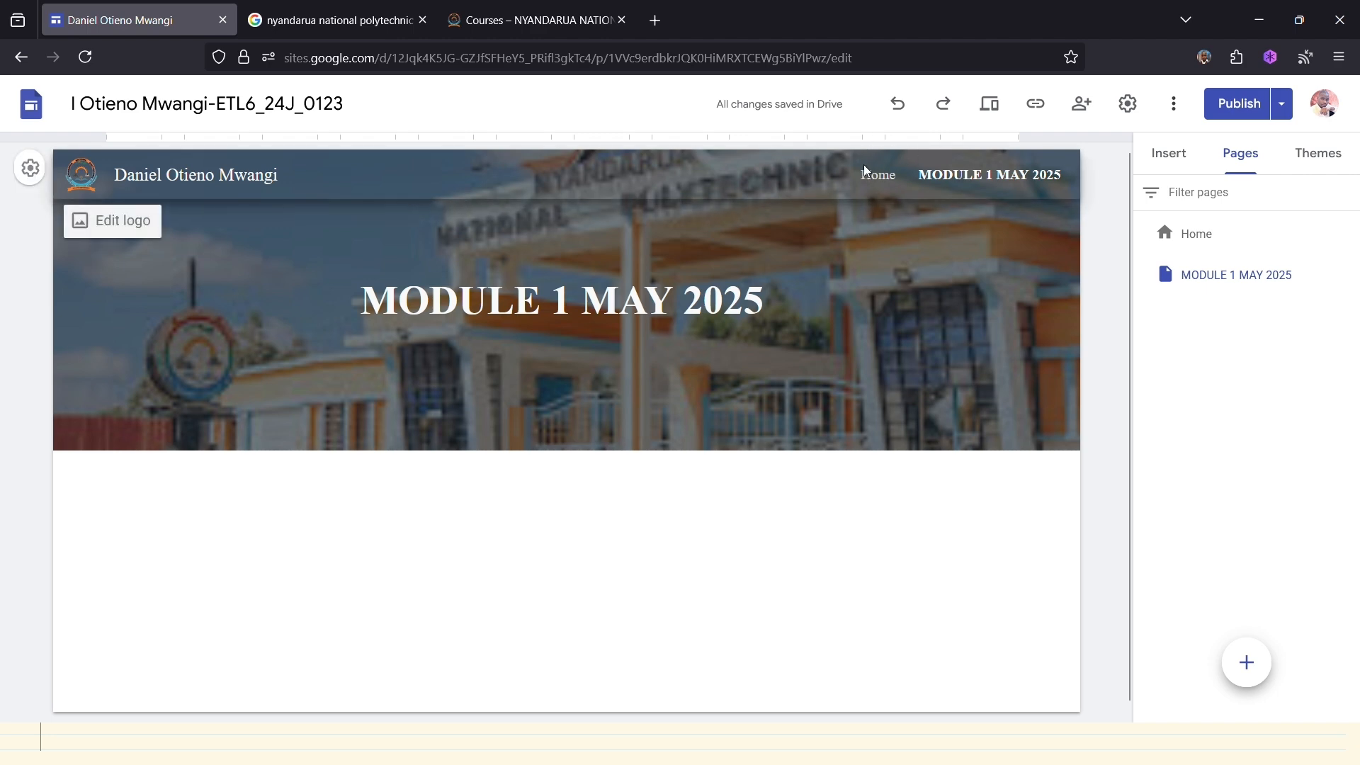
pyautogui.click(883, 178)
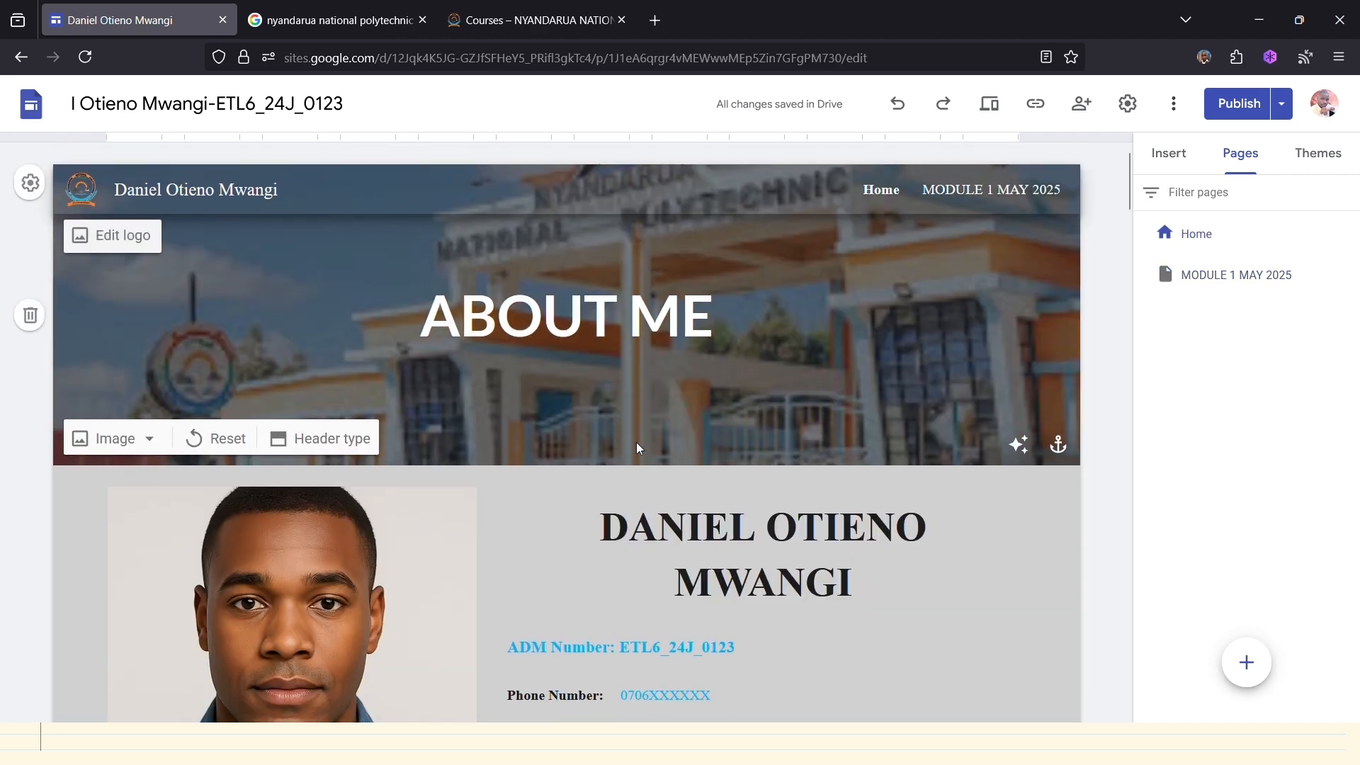
# Add an INSTALL TRUNK WIRING SYSTEM subpage beneath MODULE 1 MAY 2025
pyautogui.click(988, 186)
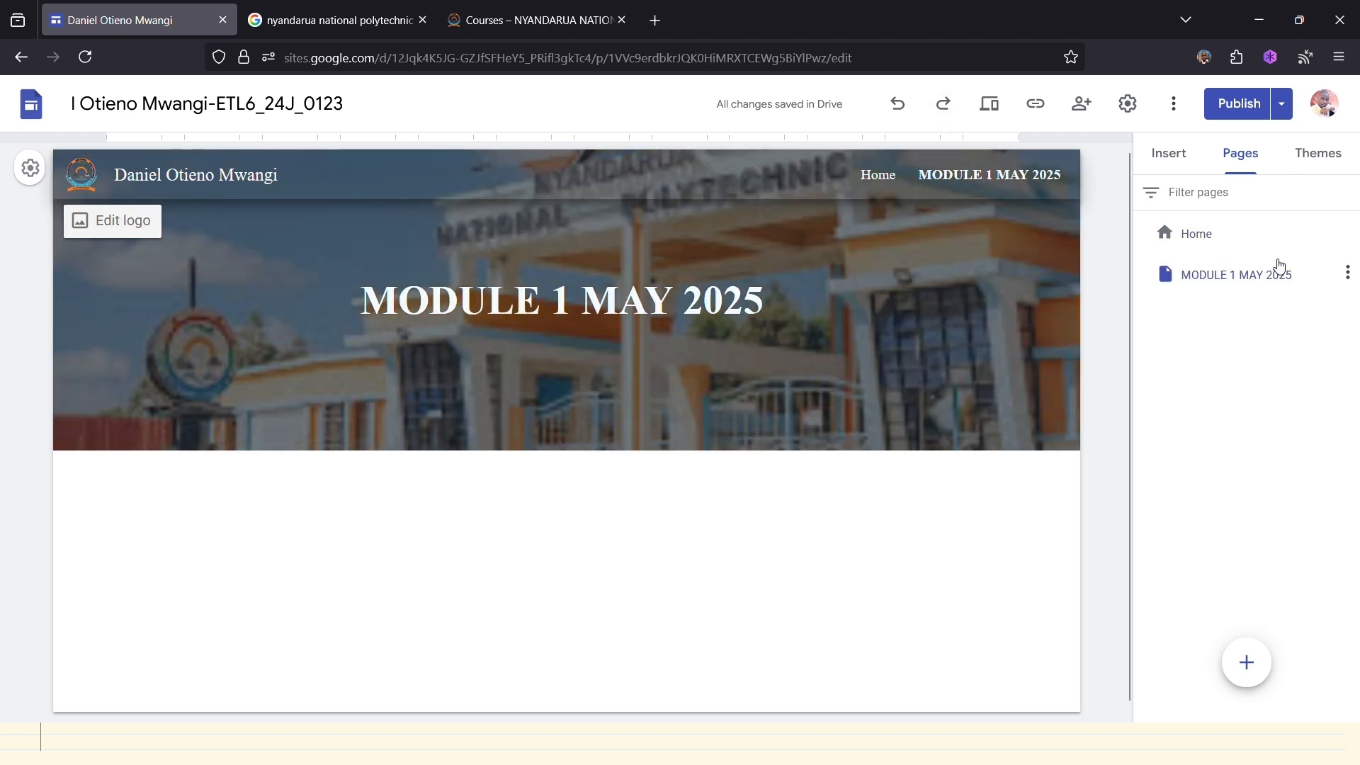
pyautogui.click(1349, 273)
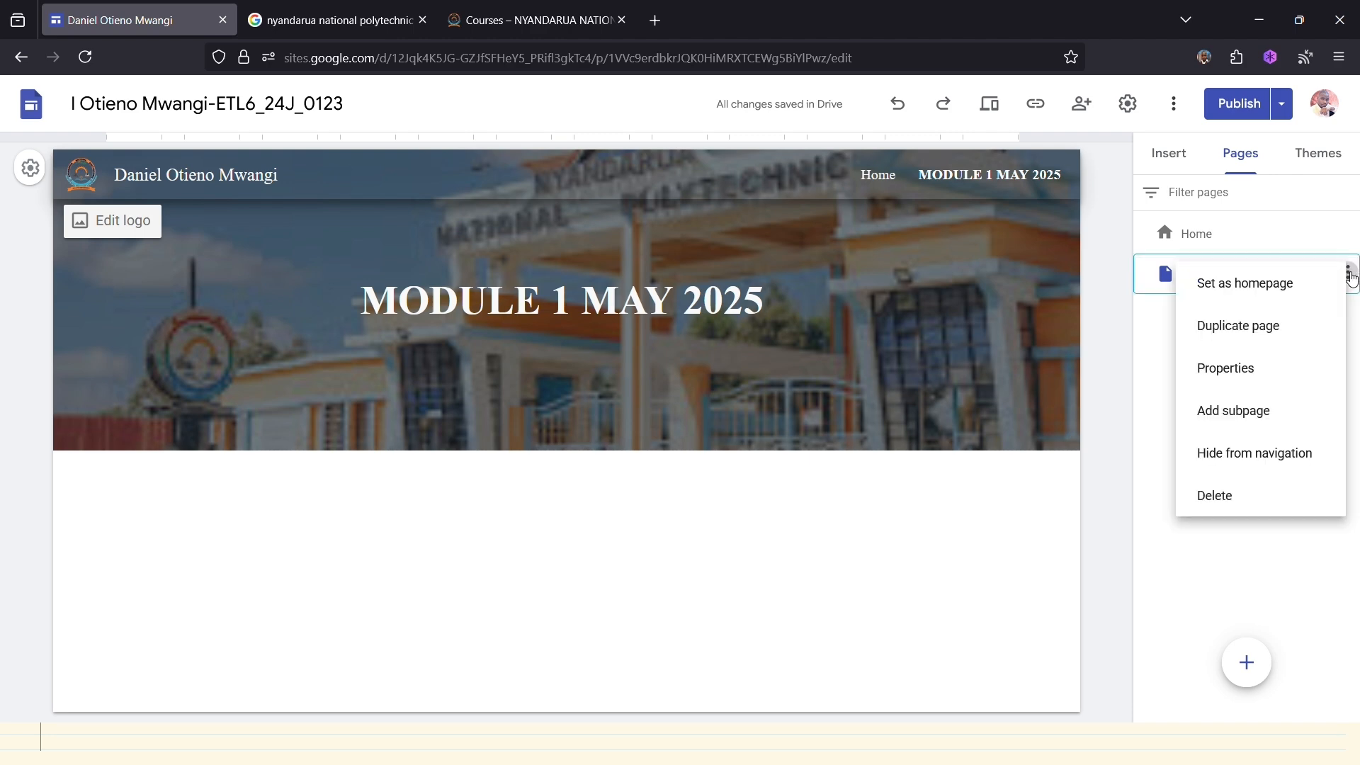
pyautogui.click(1244, 412)
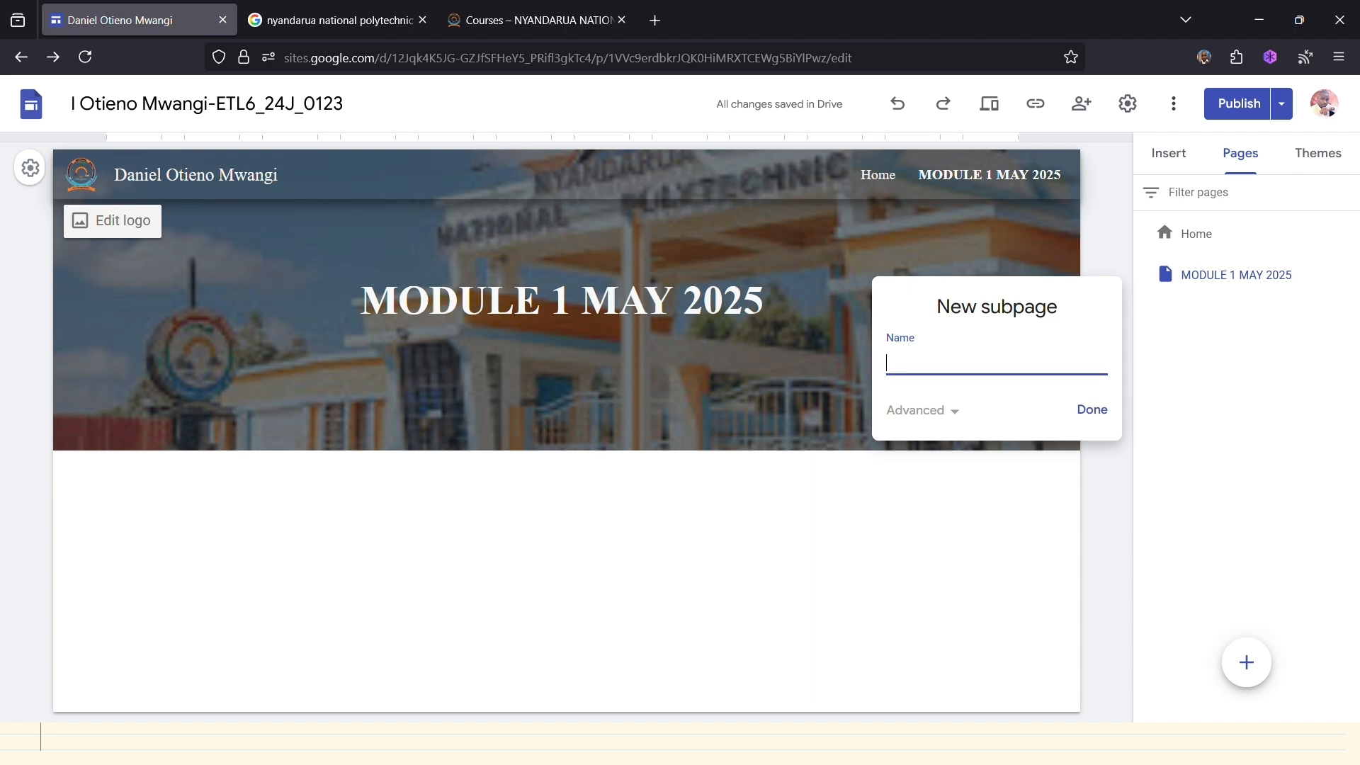
pyautogui.write('INSTA')
pyautogui.write('LL ')
pyautogui.write('TRA')
pyautogui.write('NUK')
pyautogui.press('BackSpace')
pyautogui.press('BackSpace')
pyautogui.press('BackSpace')
pyautogui.press('BackSpace')
pyautogui.write('UNK WIRING ')
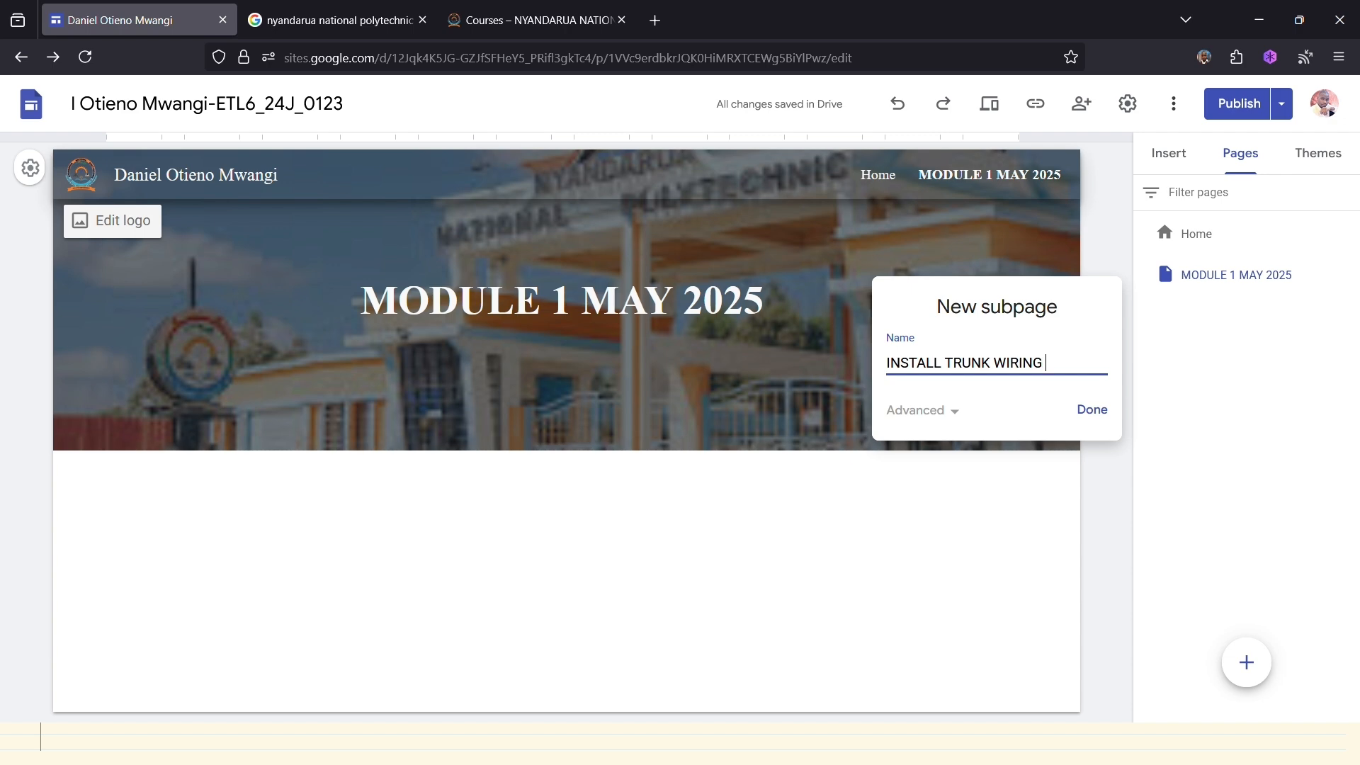
pyautogui.write('SYSTEM')
pyautogui.click(1096, 412)
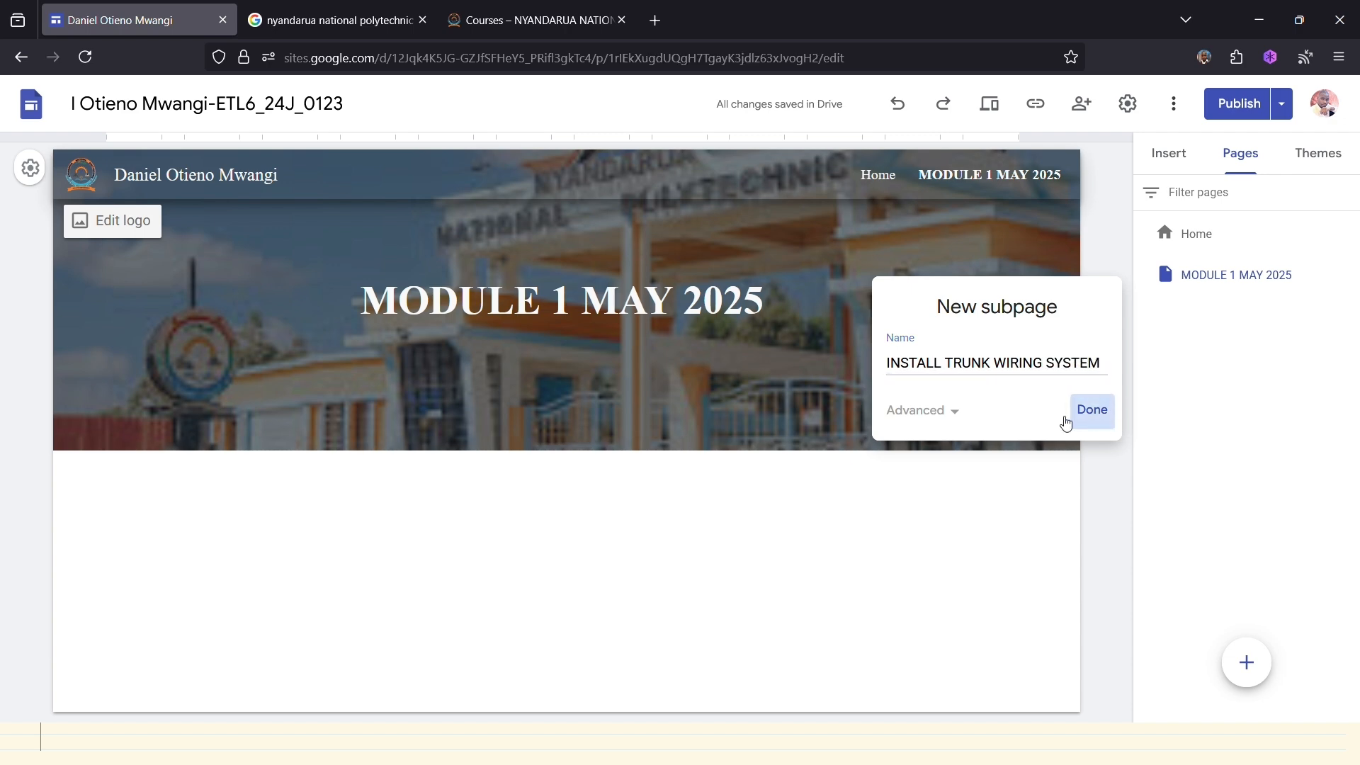
pyautogui.moveTo(993, 183)
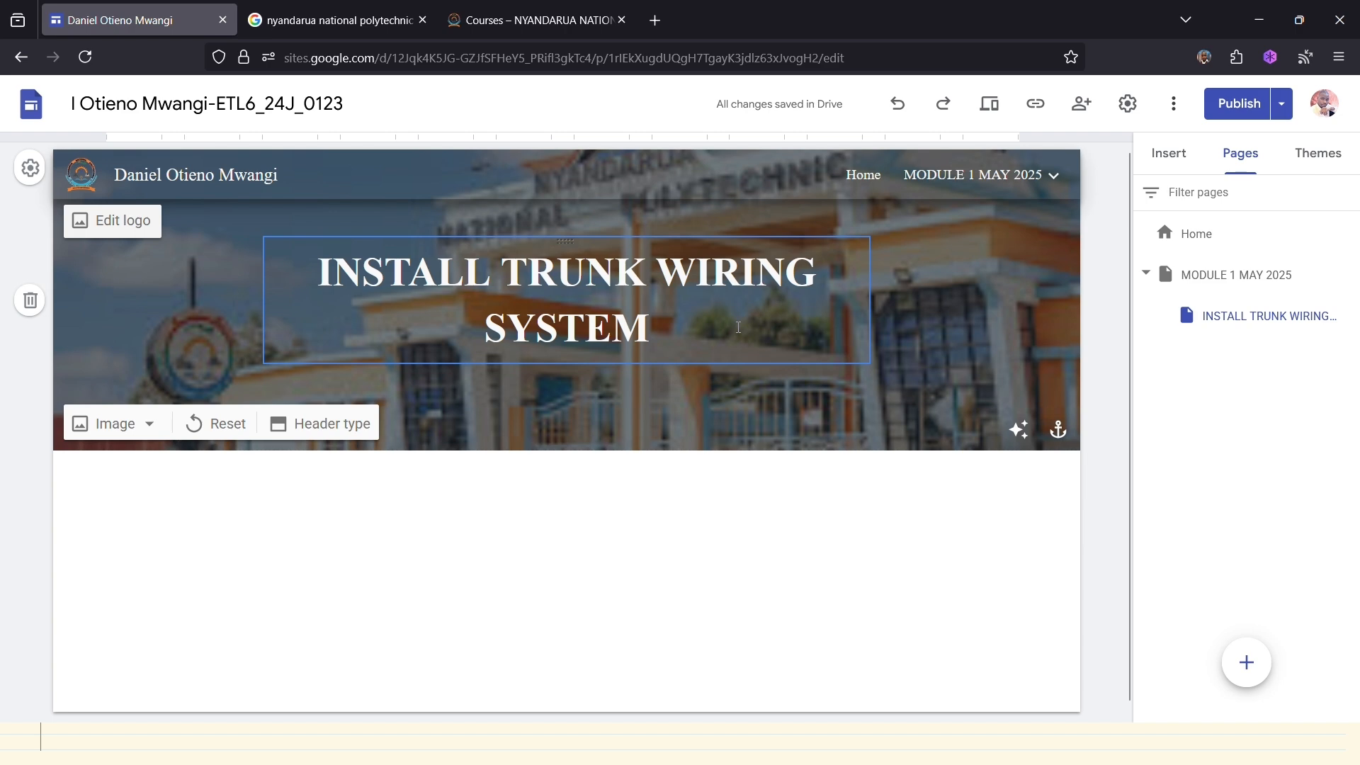
# Duplicate the trunk subpage and rename the copy INSTALL PVC WIRING SYSTEM
pyautogui.moveTo(1327, 319)
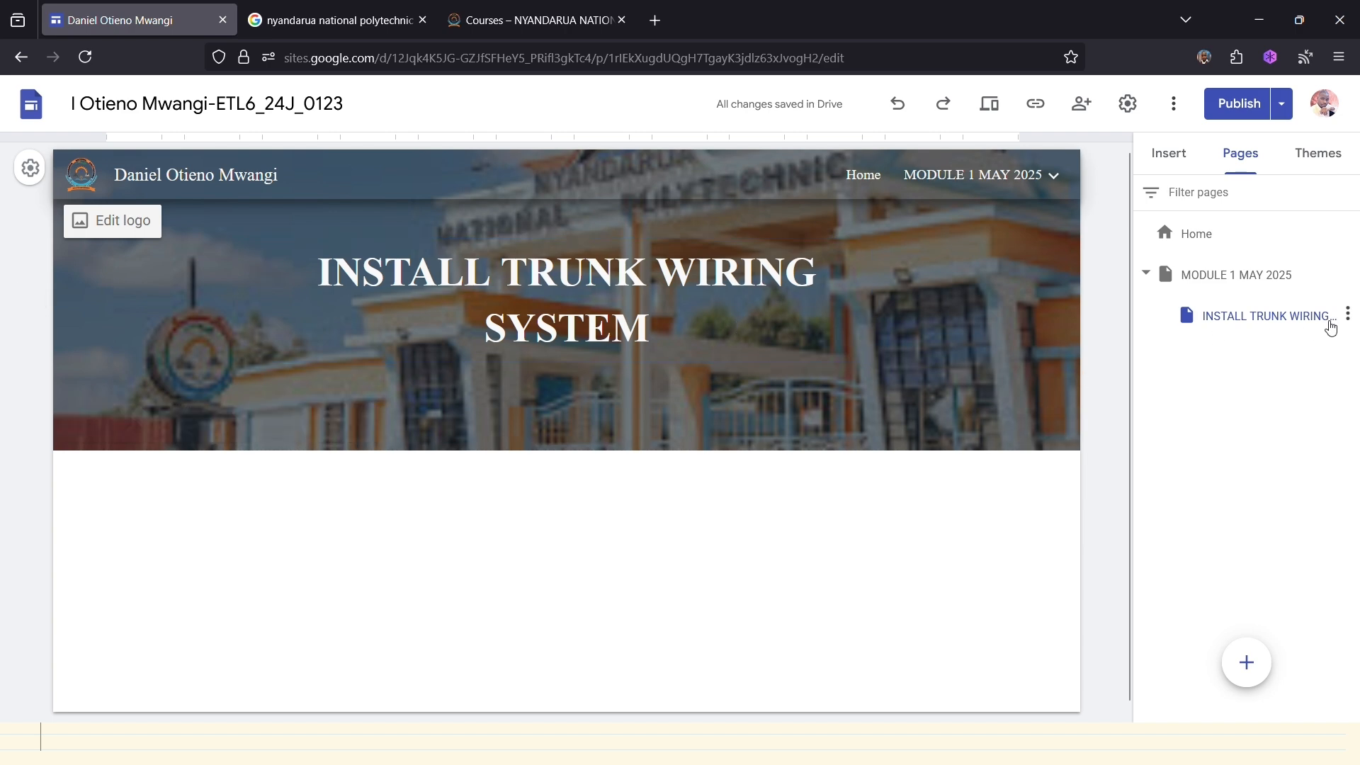
pyautogui.click(1348, 314)
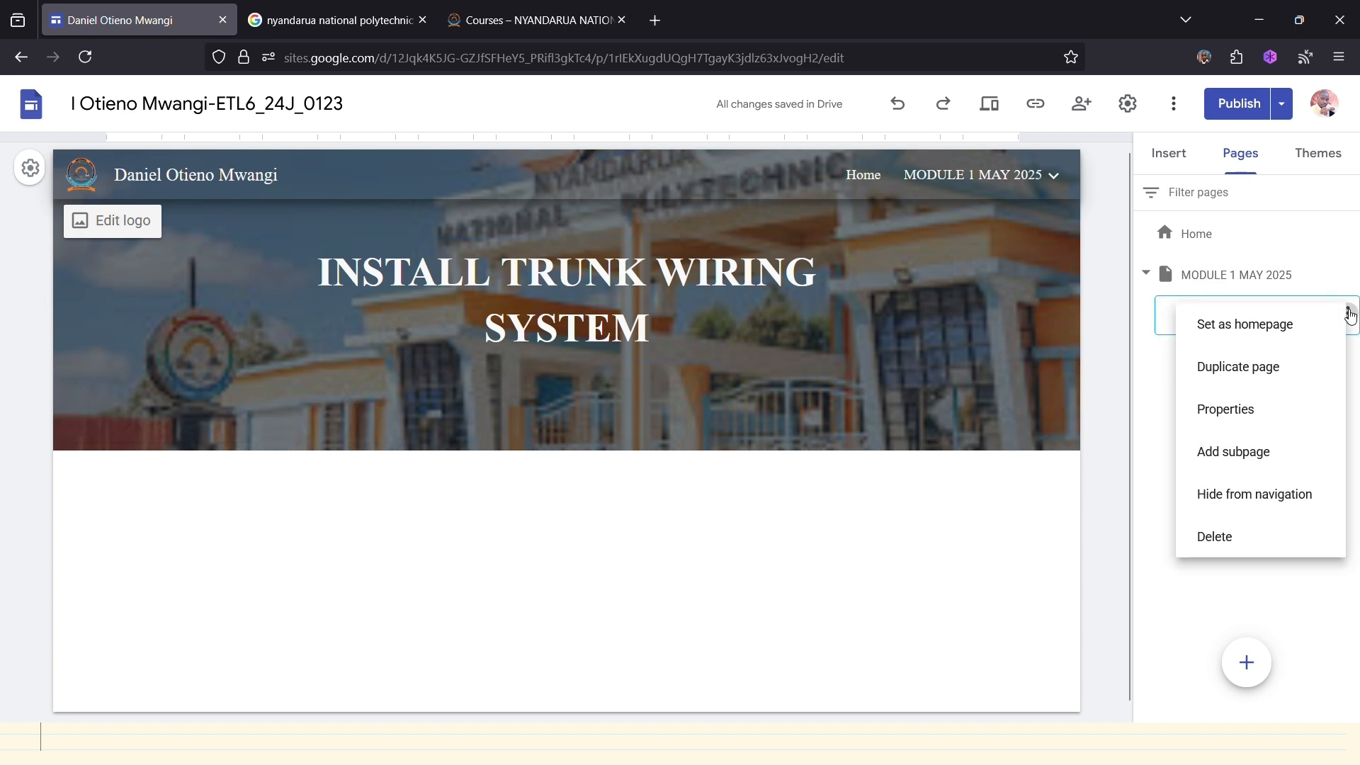
pyautogui.click(1289, 359)
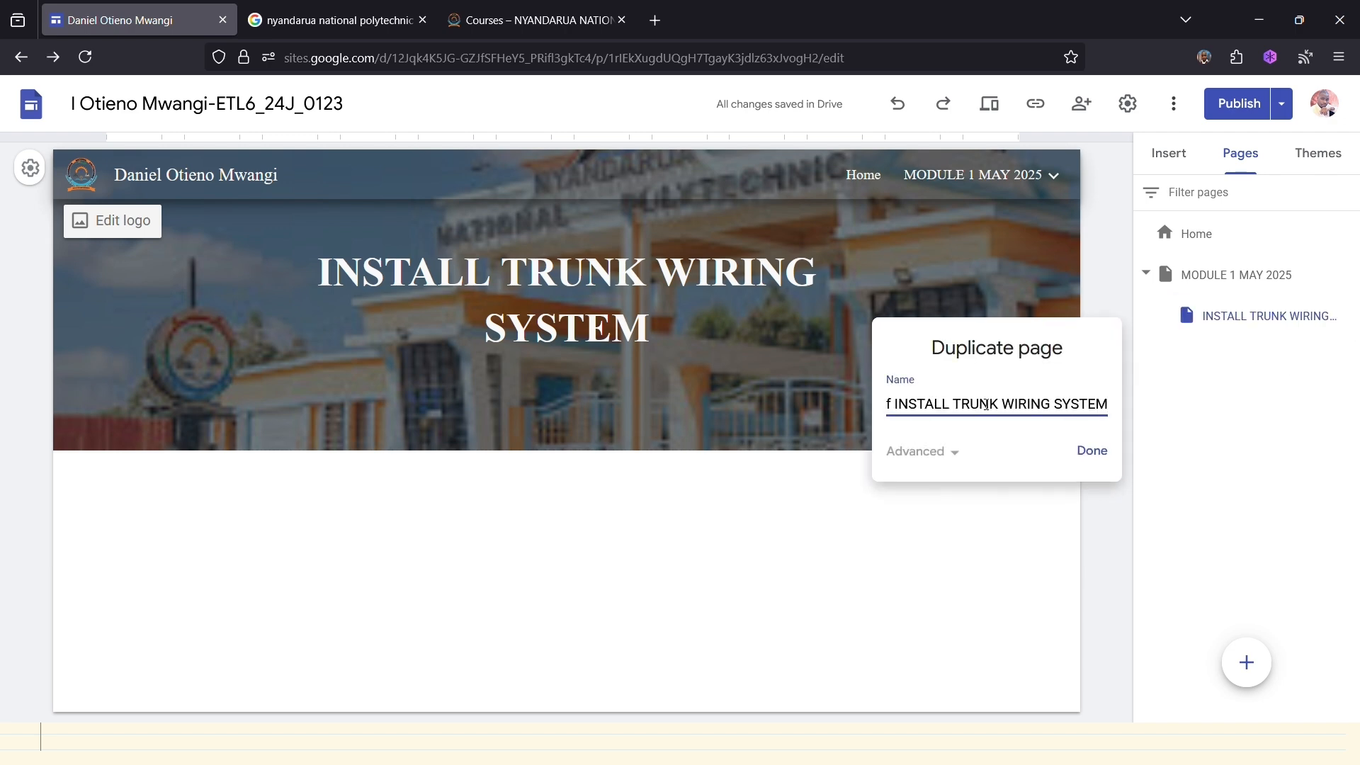
pyautogui.press('BackSpace')
pyautogui.press('BackSpace')
pyautogui.press('BackSpace')
pyautogui.press('BackSpace')
pyautogui.press('BackSpace')
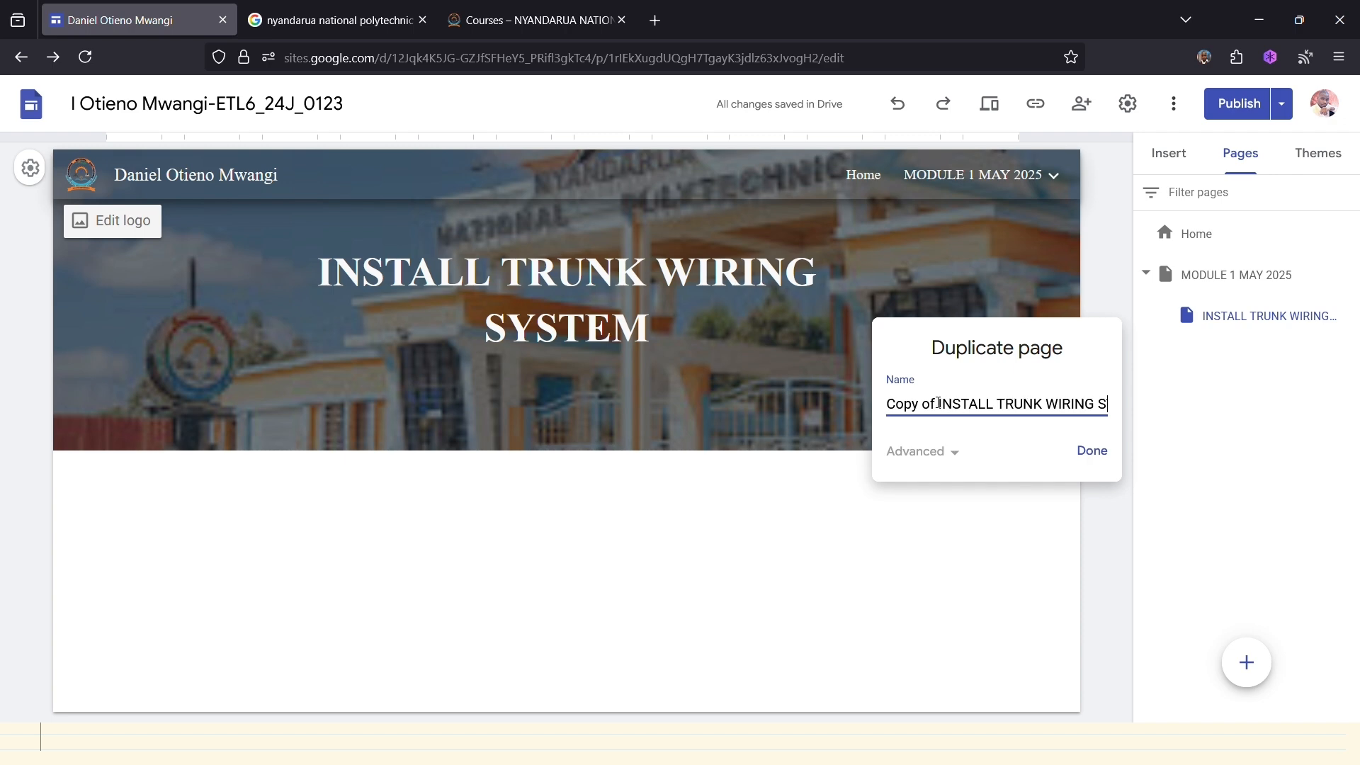
pyautogui.moveTo(939, 403); pyautogui.dragTo(860, 397)
pyautogui.press('BackSpace')
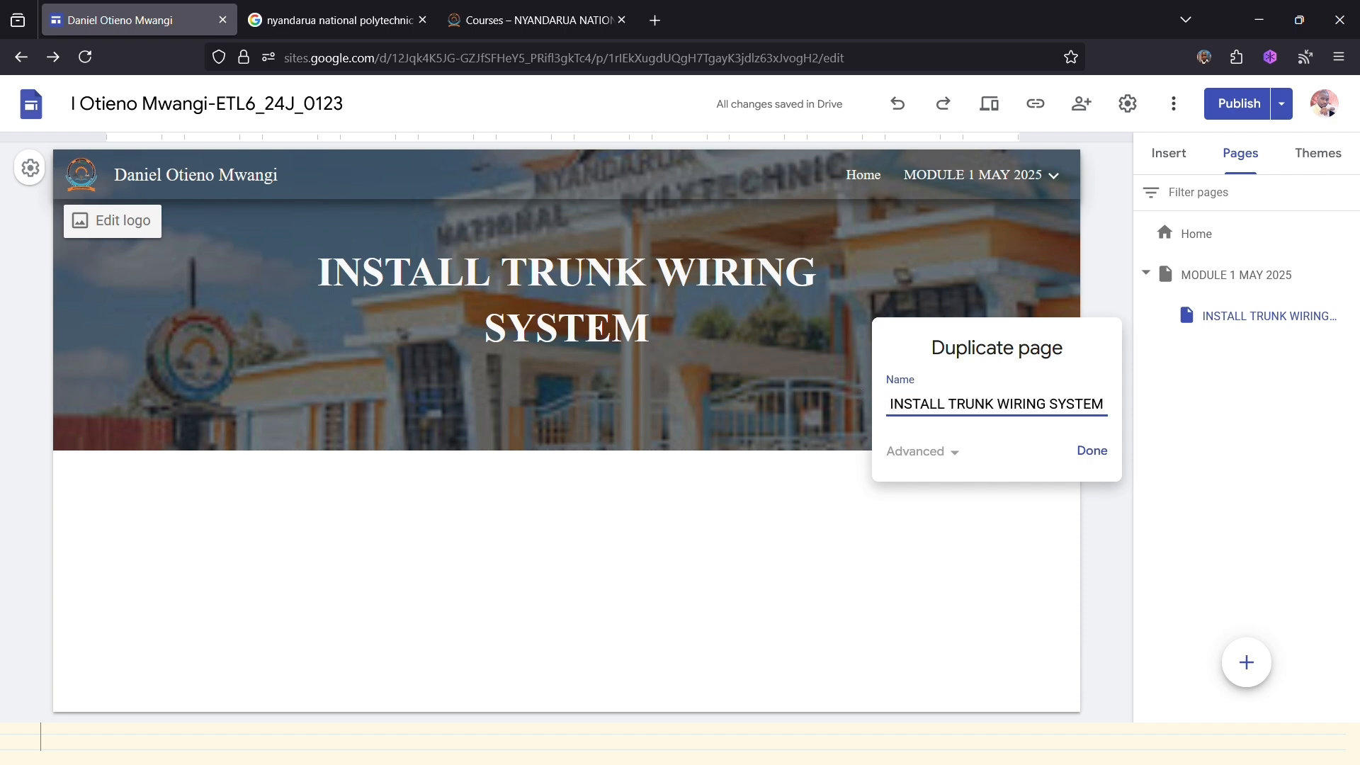
pyautogui.press('Delete')
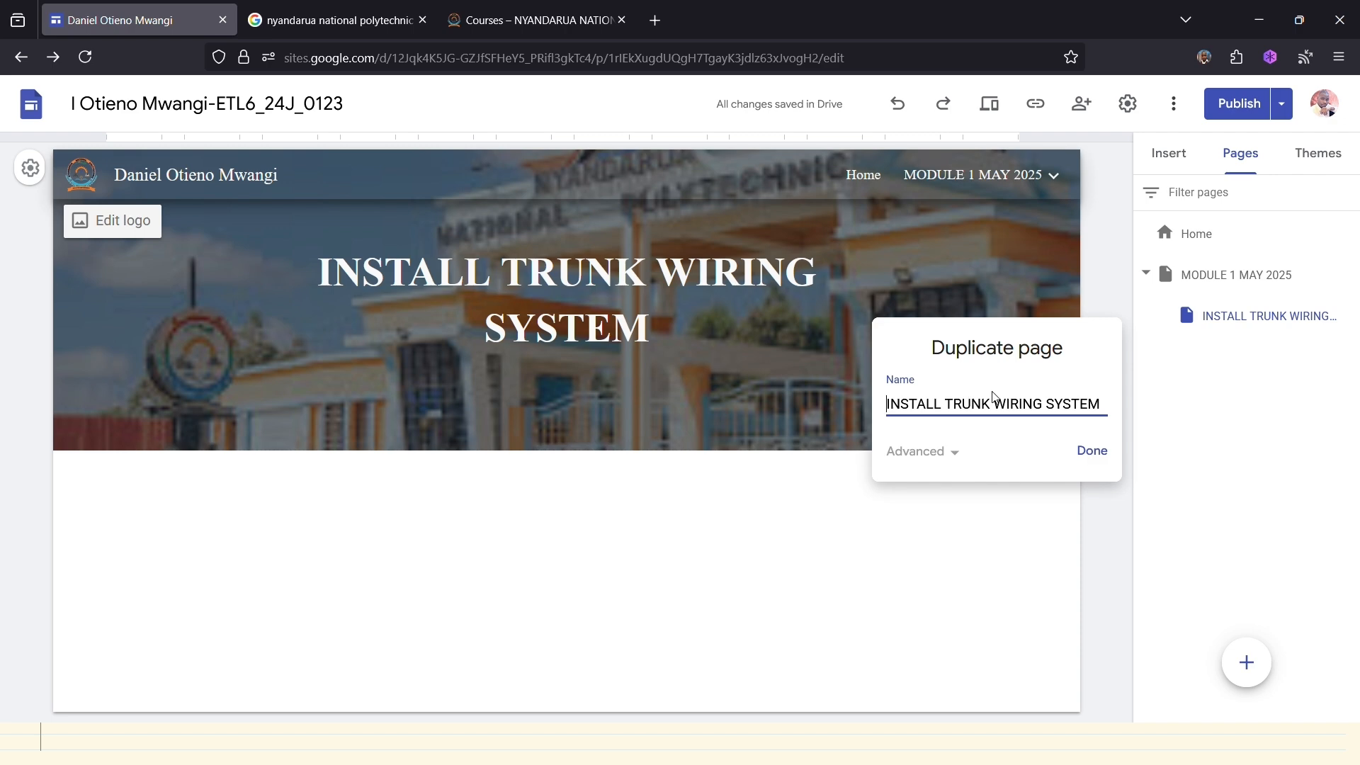
pyautogui.moveTo(991, 399); pyautogui.dragTo(950, 399)
pyautogui.write('PVC')
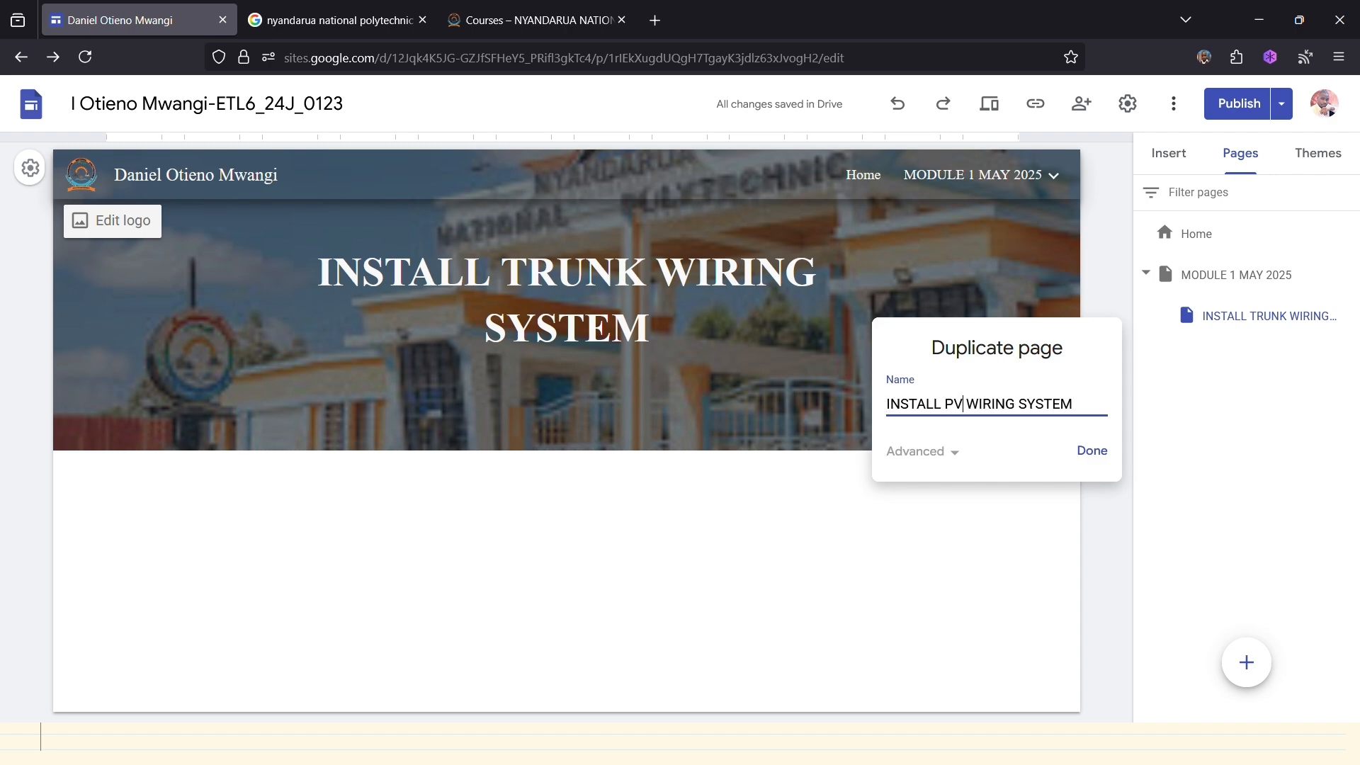
pyautogui.click(1085, 461)
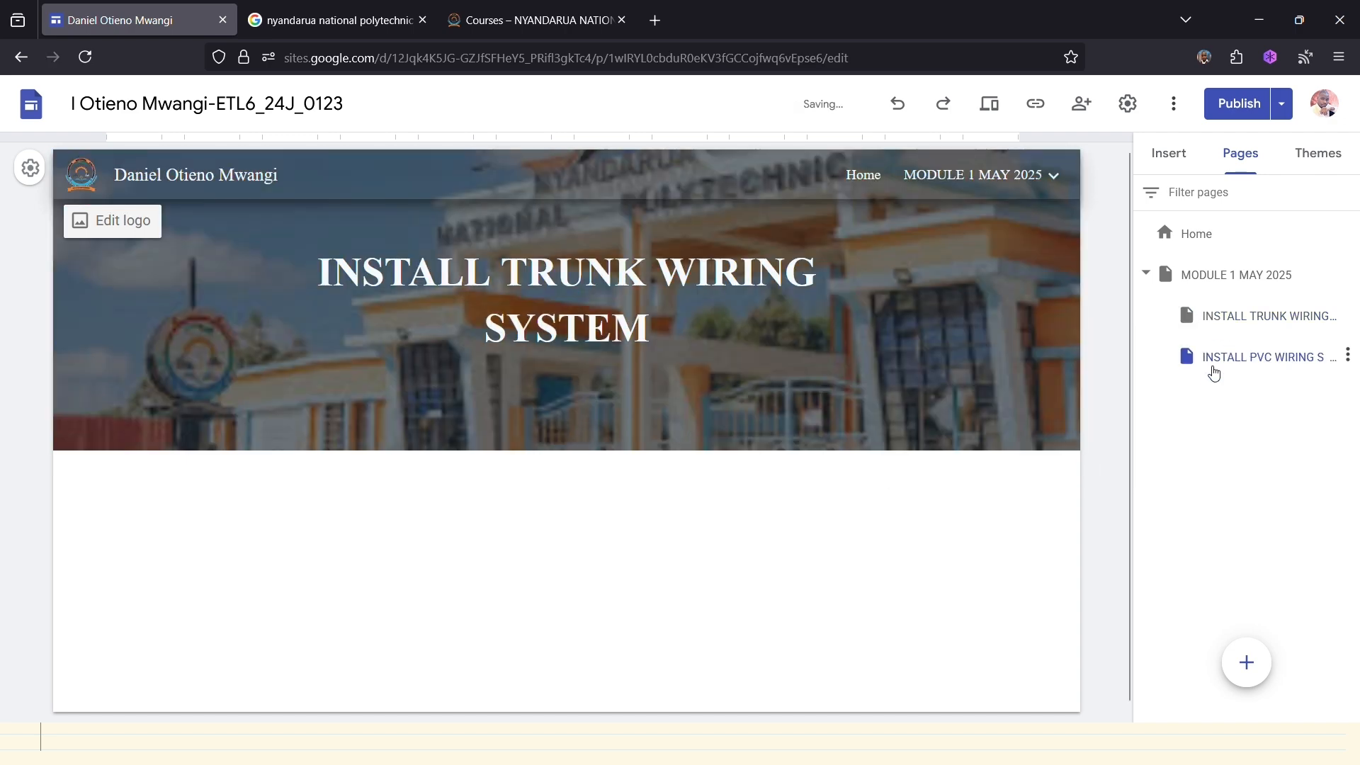
pyautogui.moveTo(1055, 175)
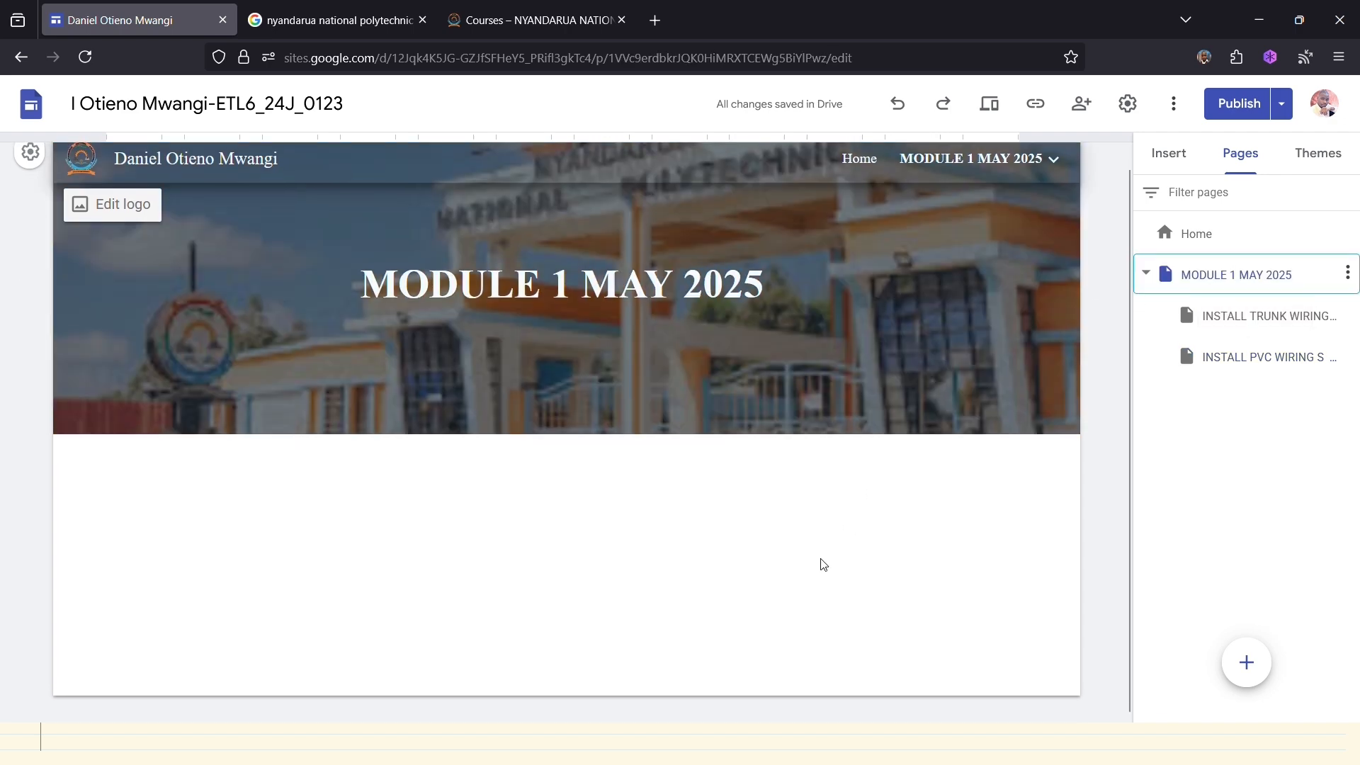
# Scroll down and back up to review the MODULE 1 MAY 2025 page and its wiring subpages
pyautogui.scroll(-1, 823, 565)
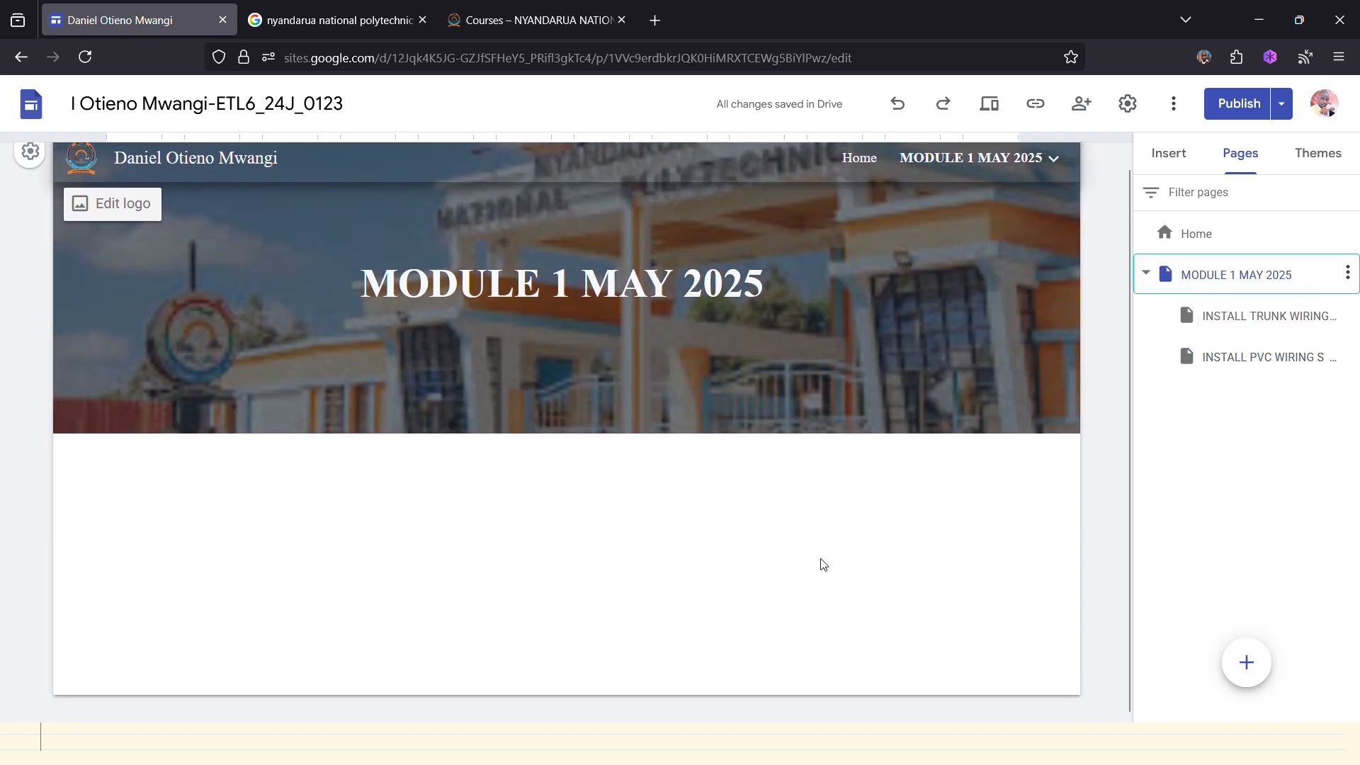
pyautogui.scroll(1, 822, 563)
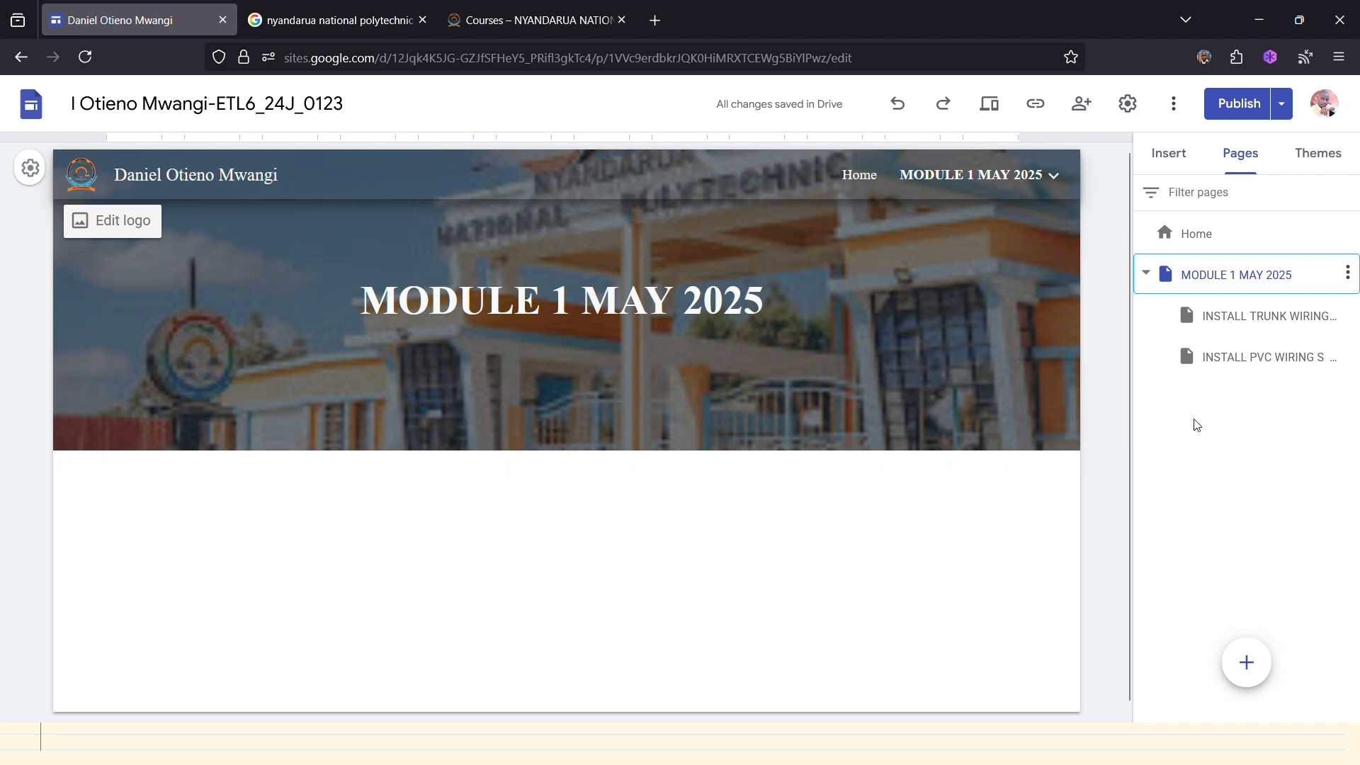